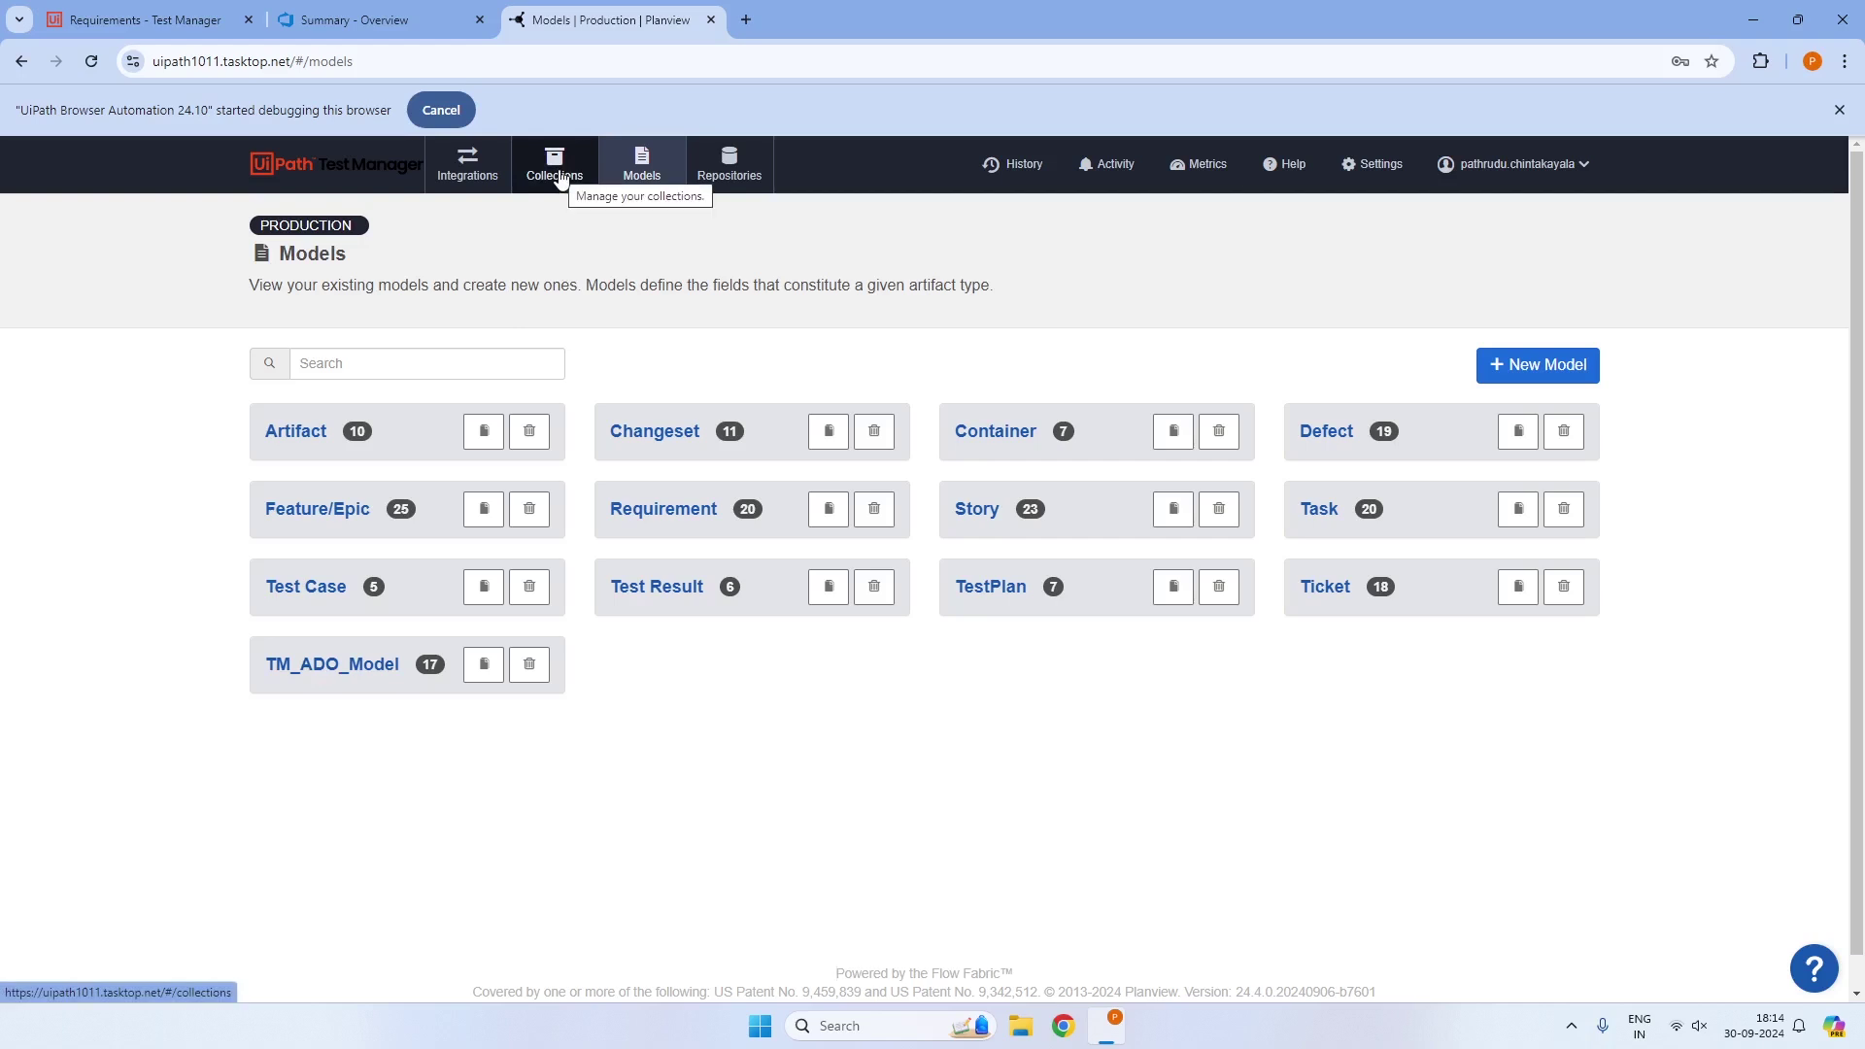
Create a new Work Item Collection and name it TestManagerRequirements
{"action": "left_click", "coordinate": [559, 178]}
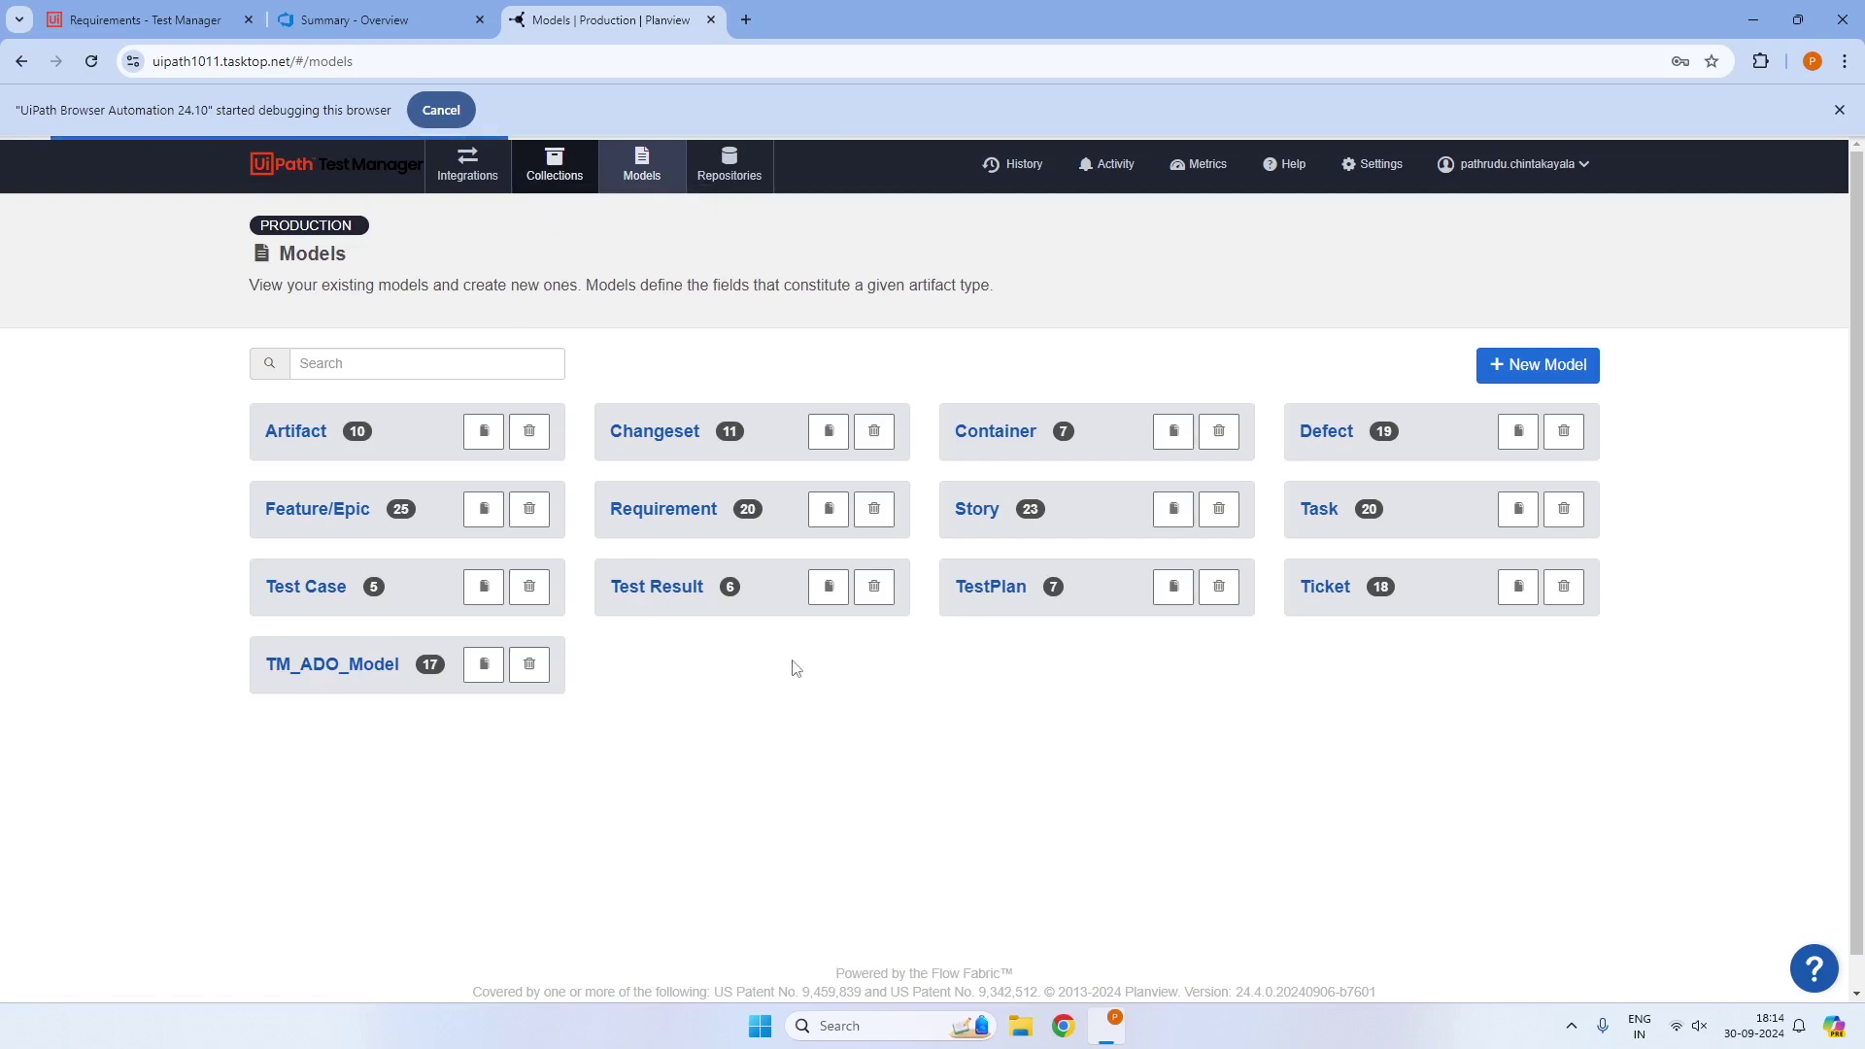
{"action": "left_click", "coordinate": [551, 167]}
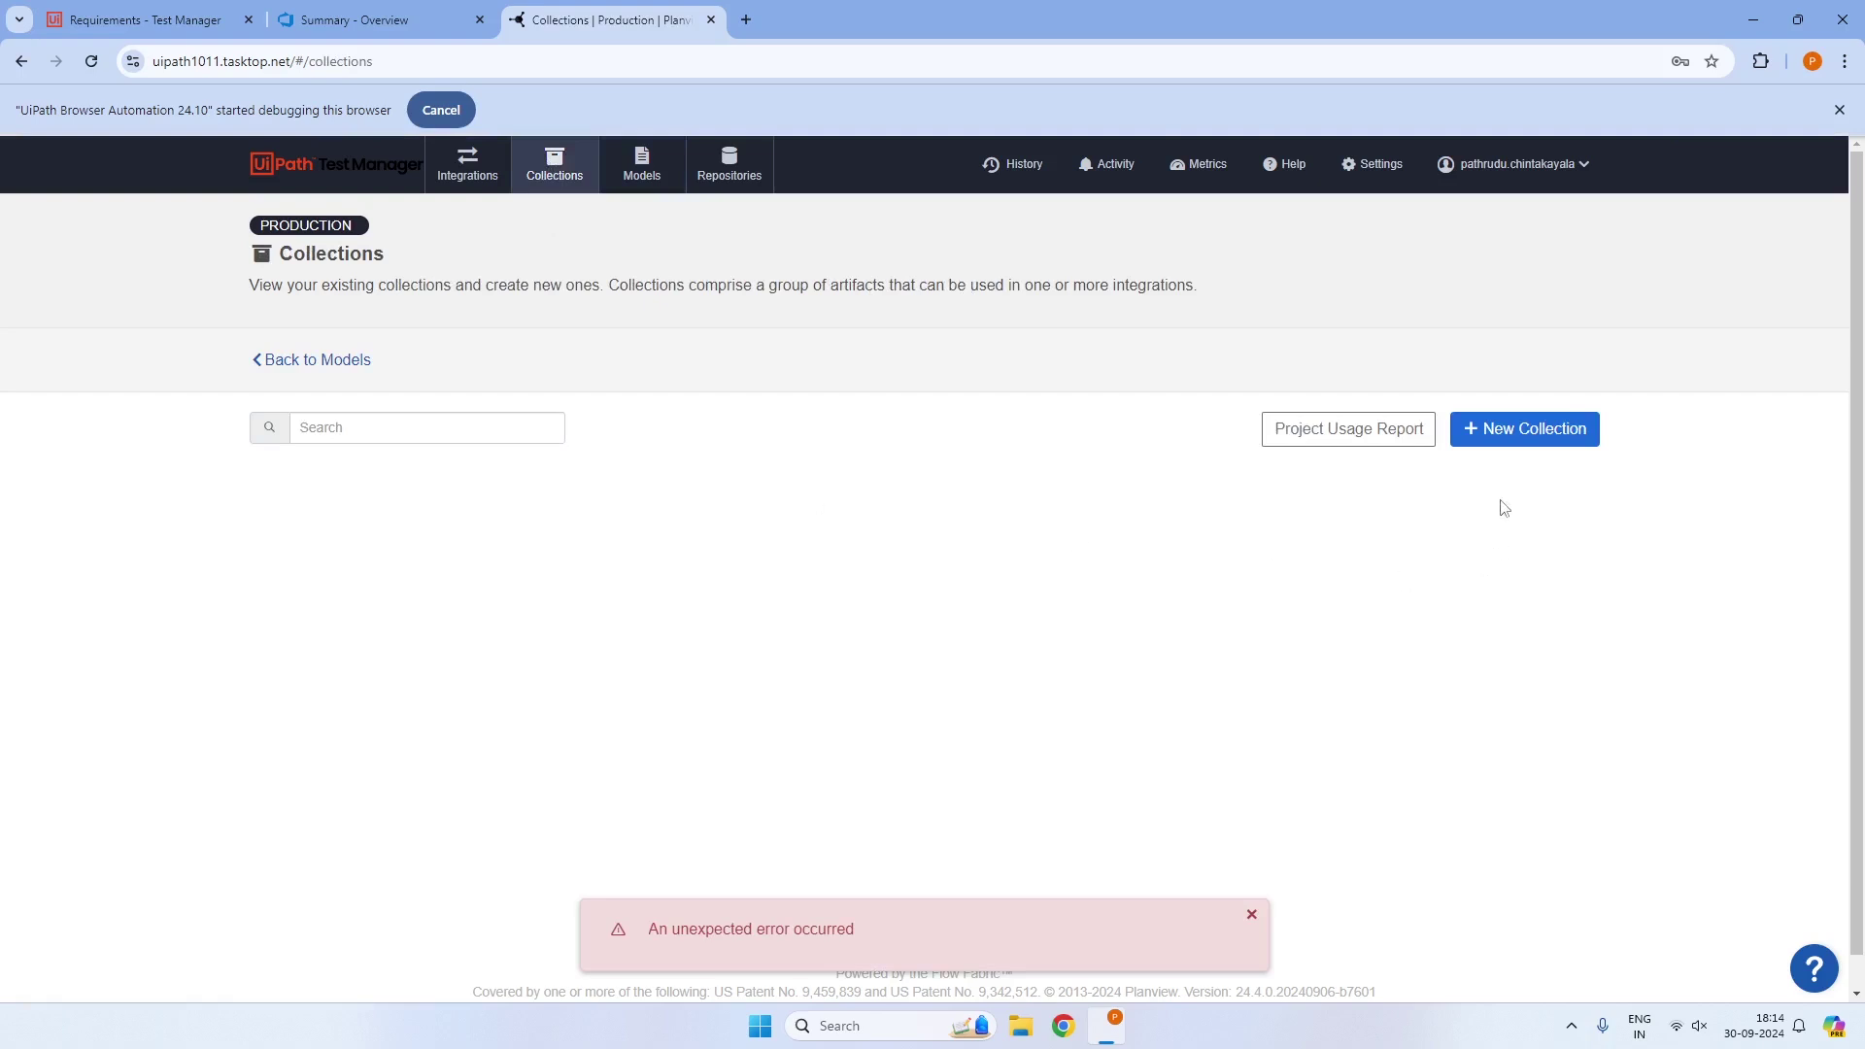
{"action": "left_click", "coordinate": [1507, 445]}
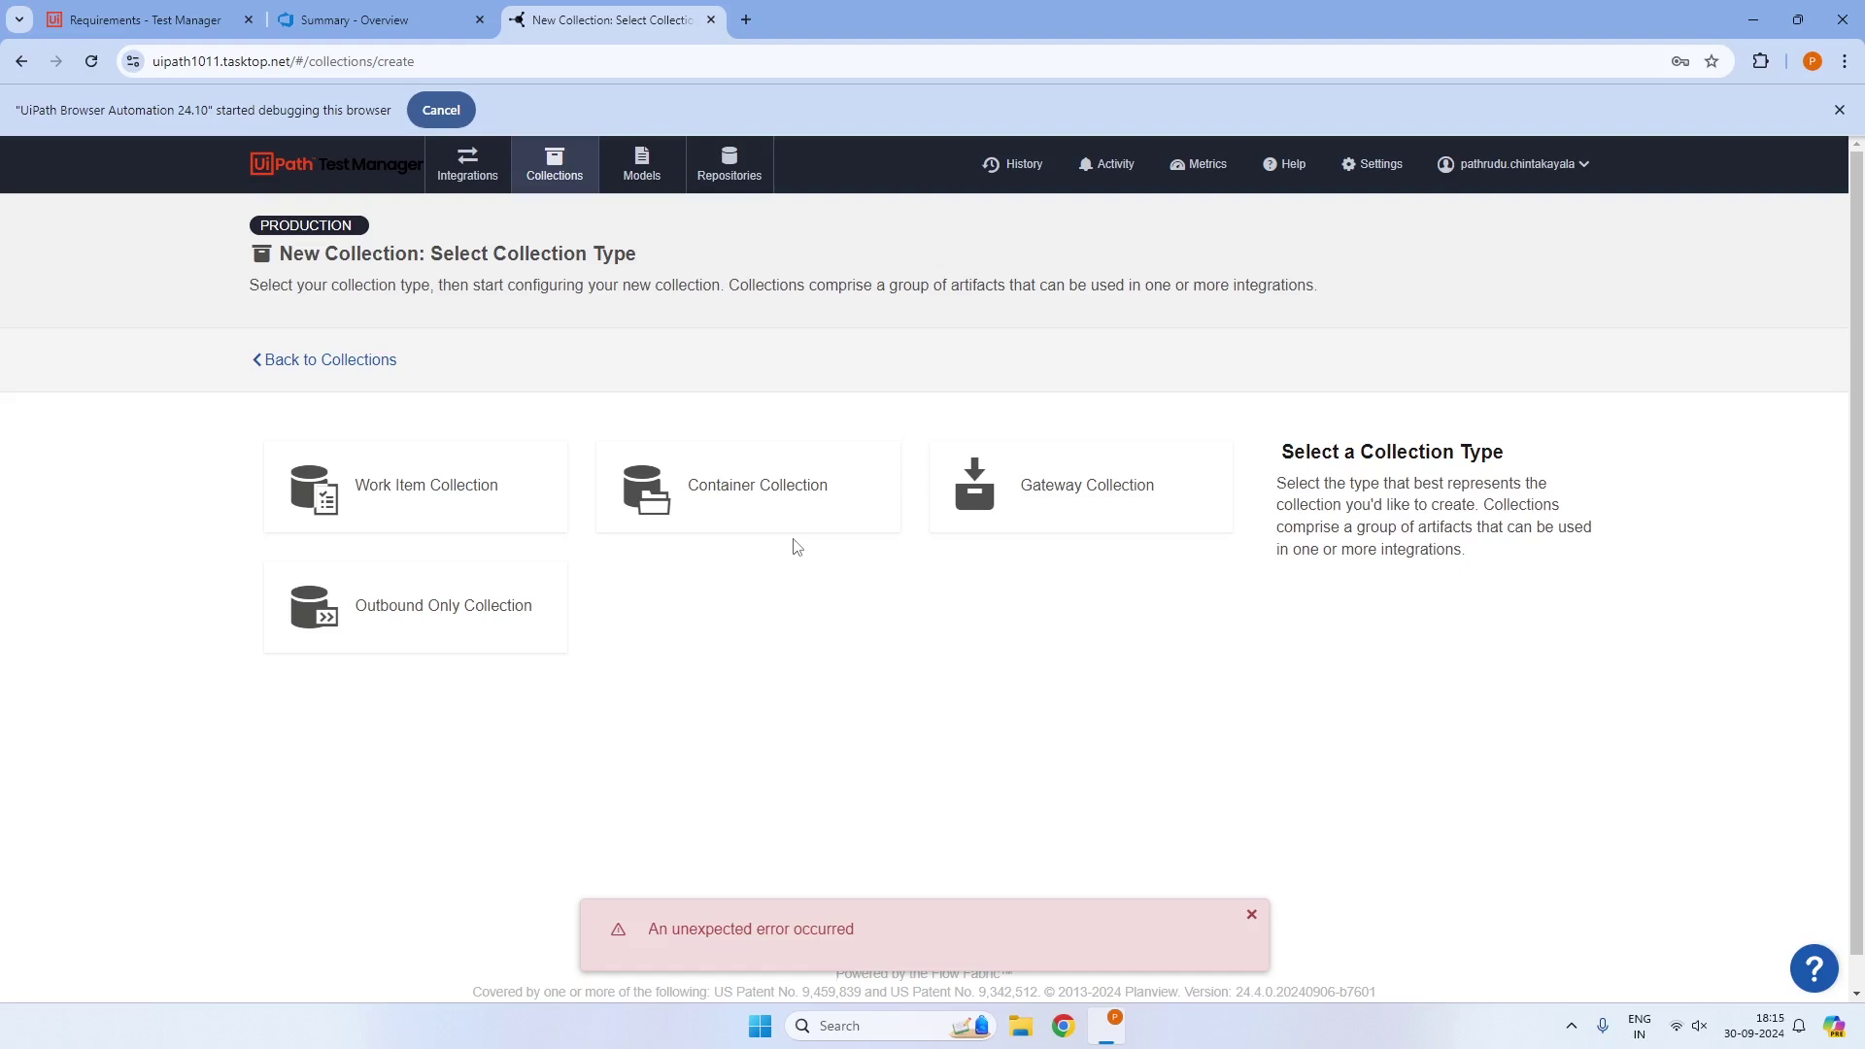
{"action": "left_click", "coordinate": [438, 506]}
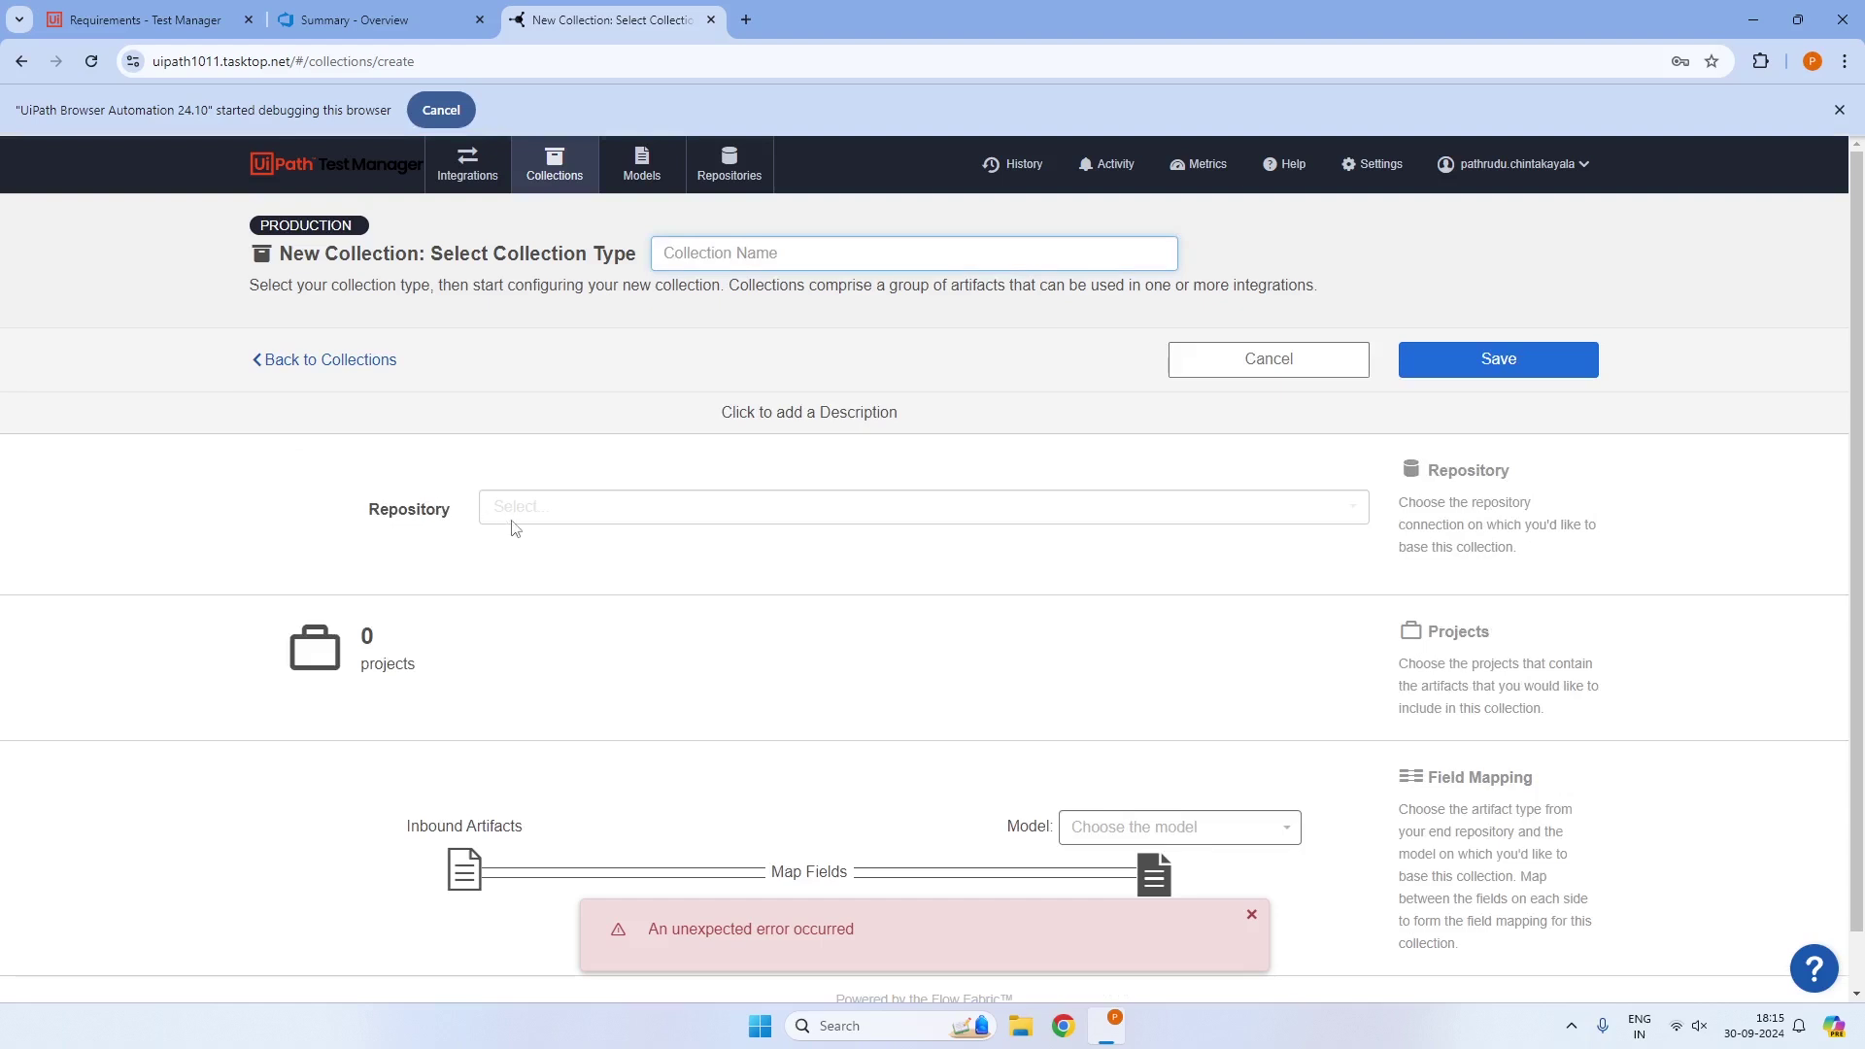
{"action": "left_click", "coordinate": [759, 256]}
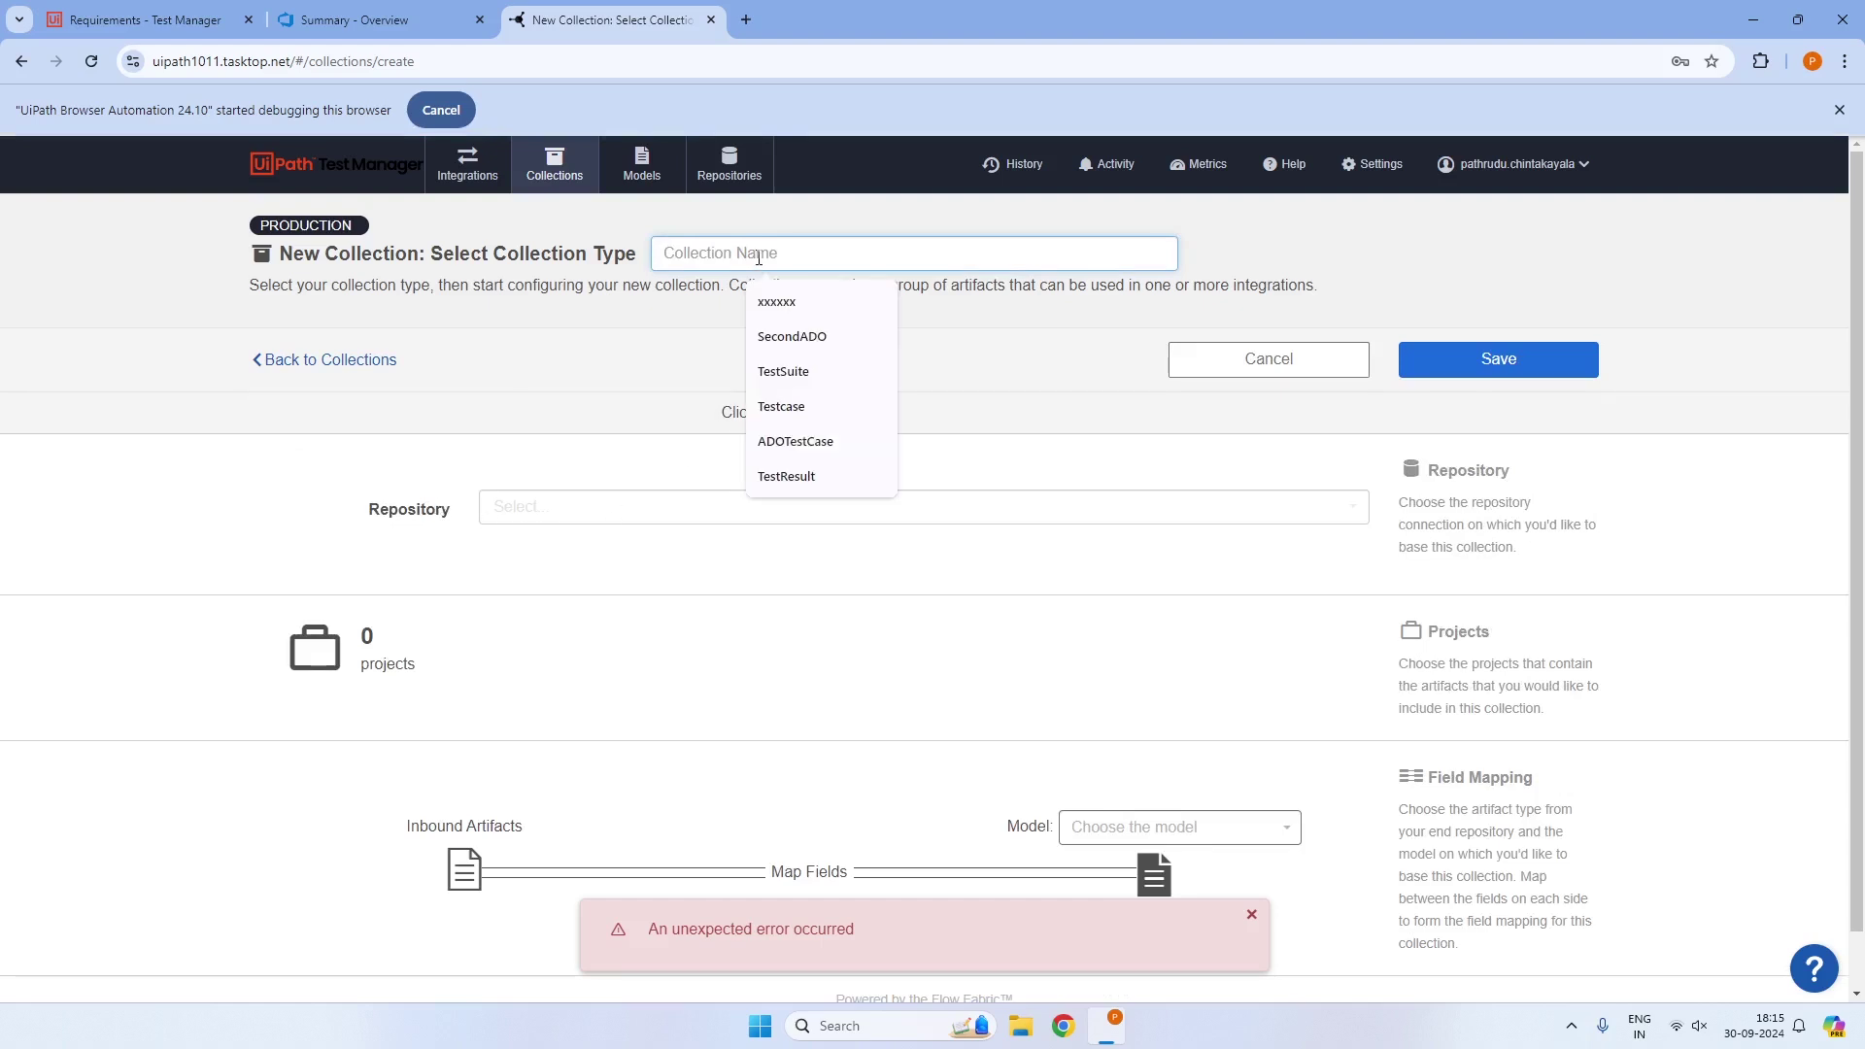
{"action": "type", "text": "Test"}
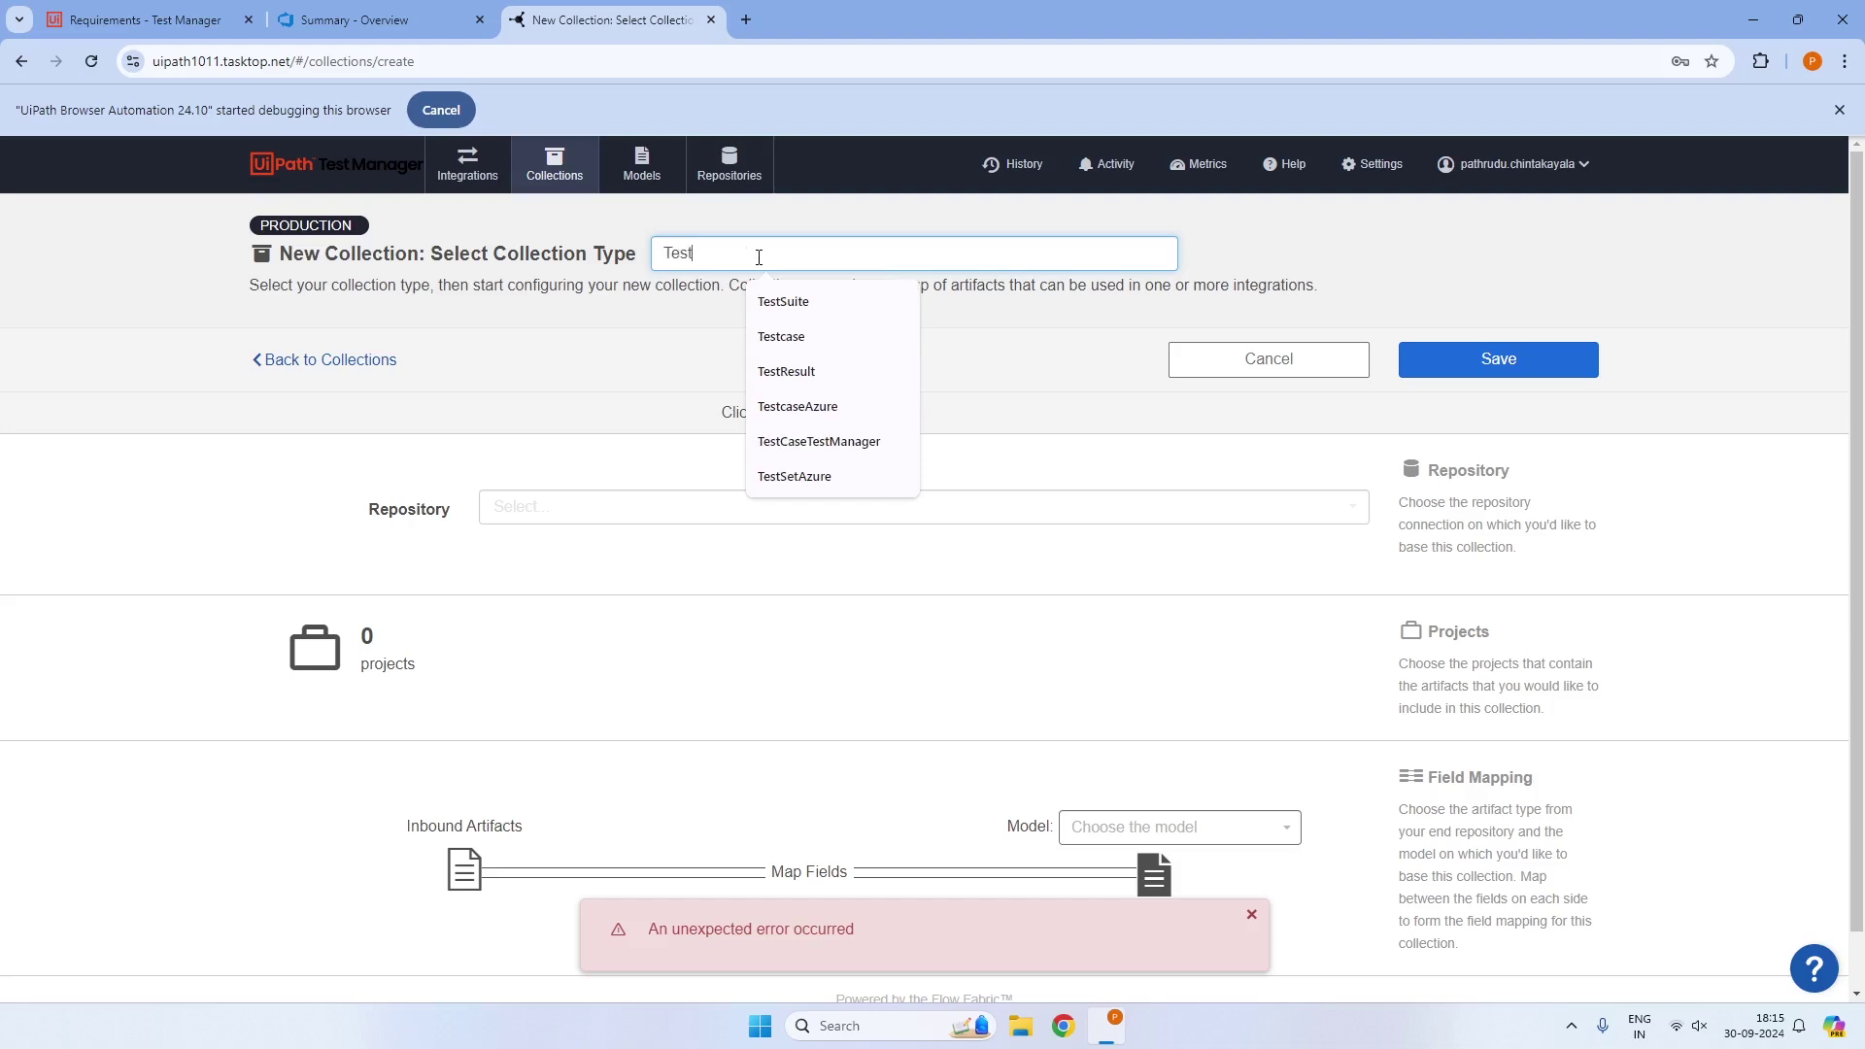
{"action": "type", "text": "Manager"}
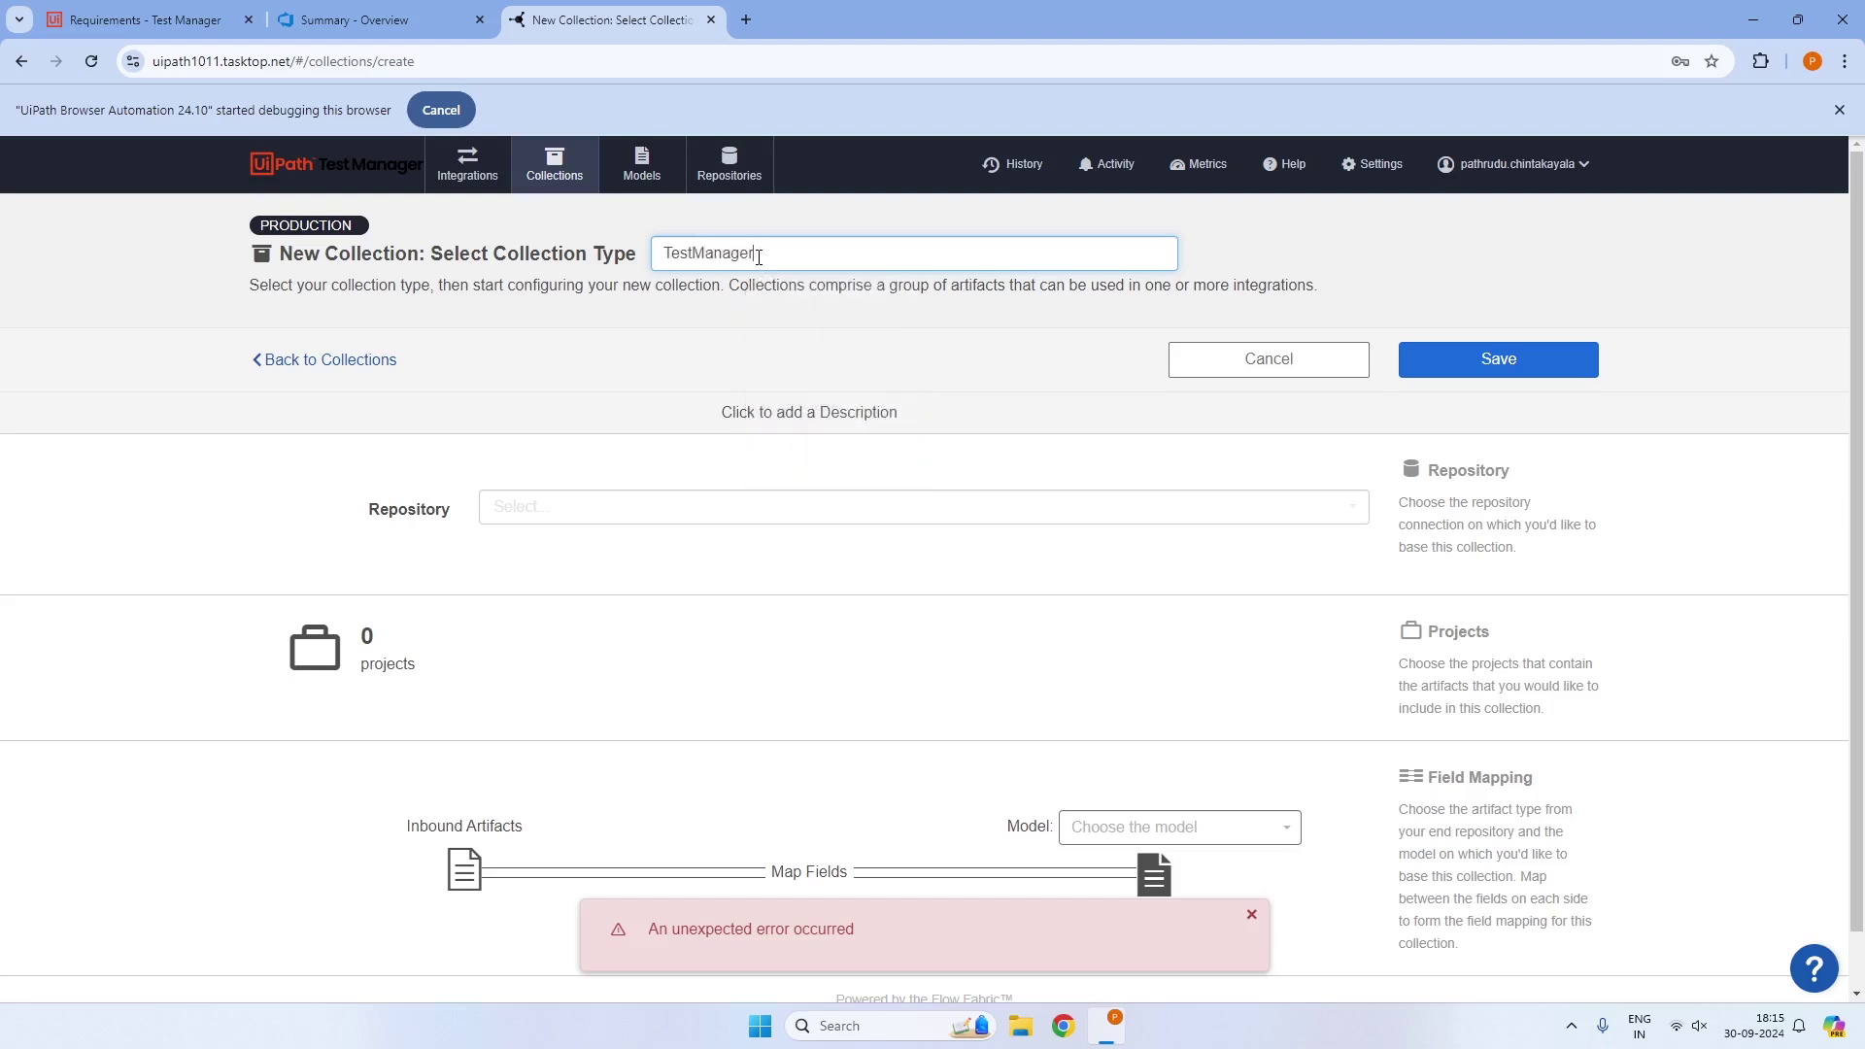
{"action": "type", "text": "Requirements"}
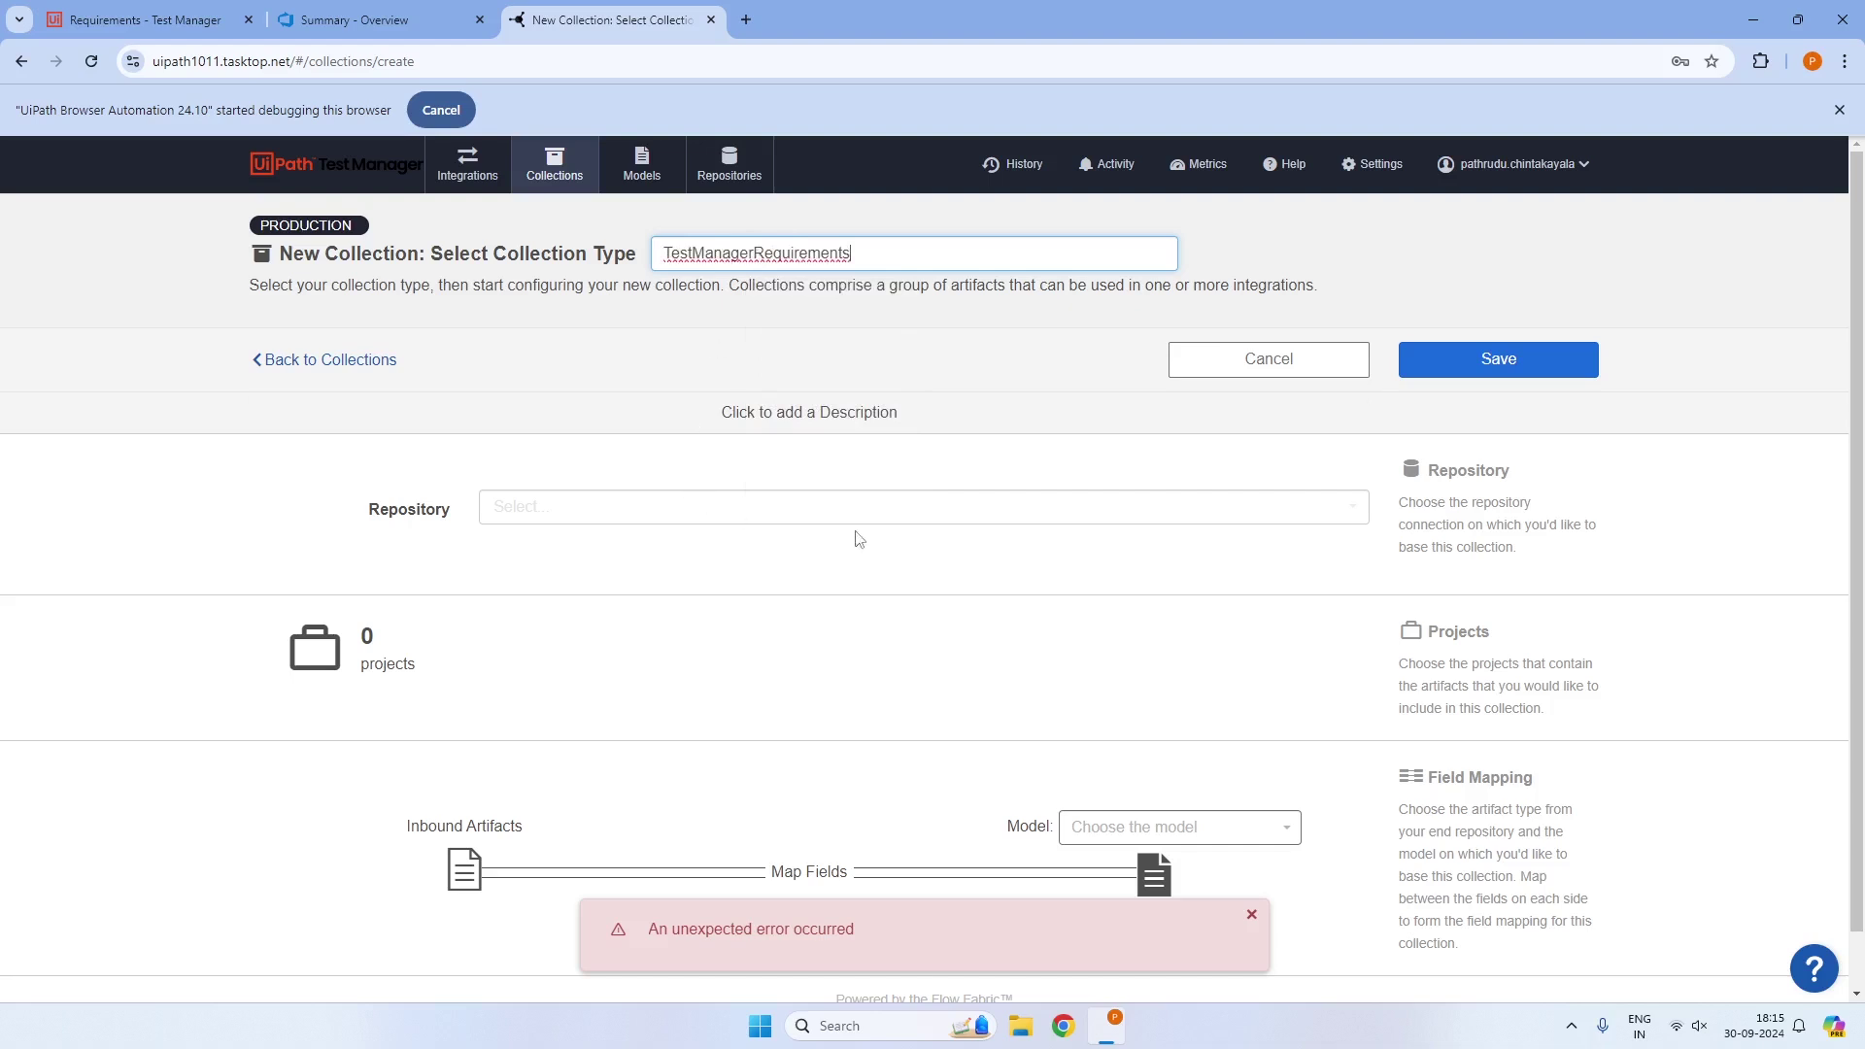
Set the collection's repository to UiPathTestManager and add the UiPathTestManagerIntegration project to it
{"action": "left_click", "coordinate": [873, 522]}
{"action": "left_click", "coordinate": [665, 575]}
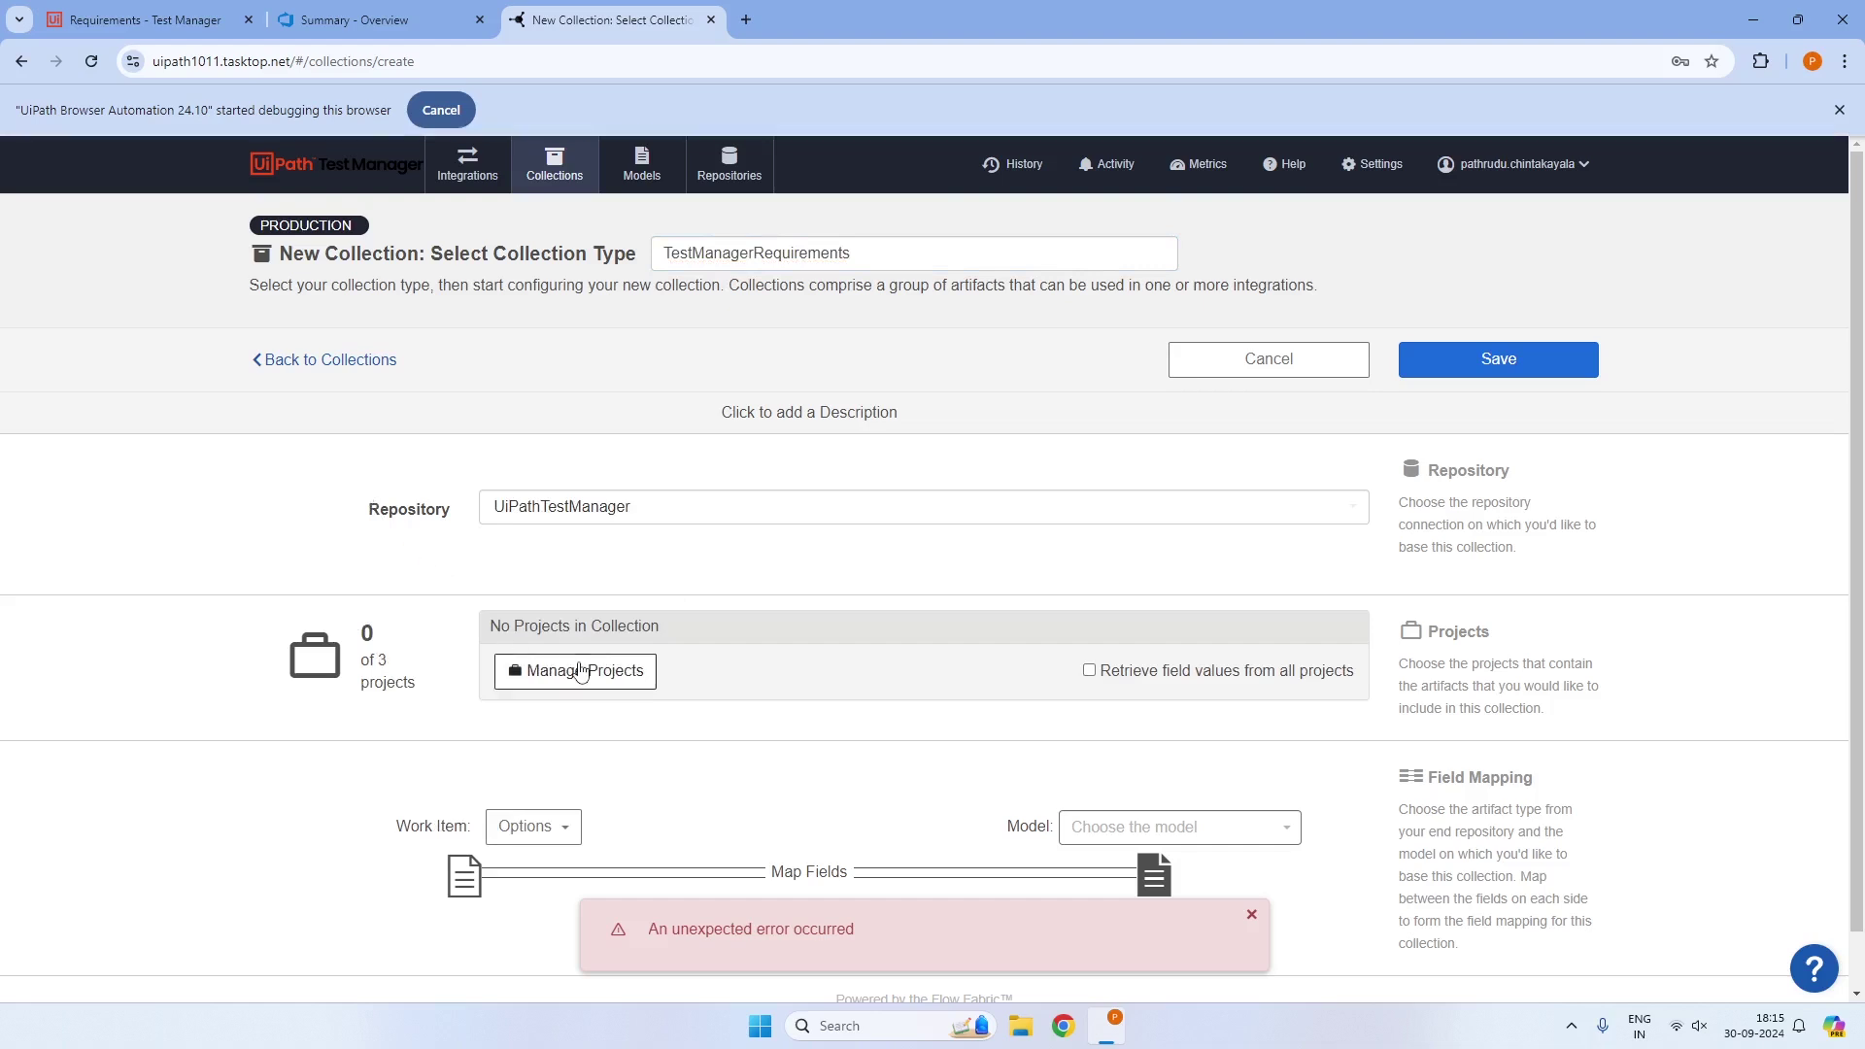
{"action": "left_click", "coordinate": [580, 669]}
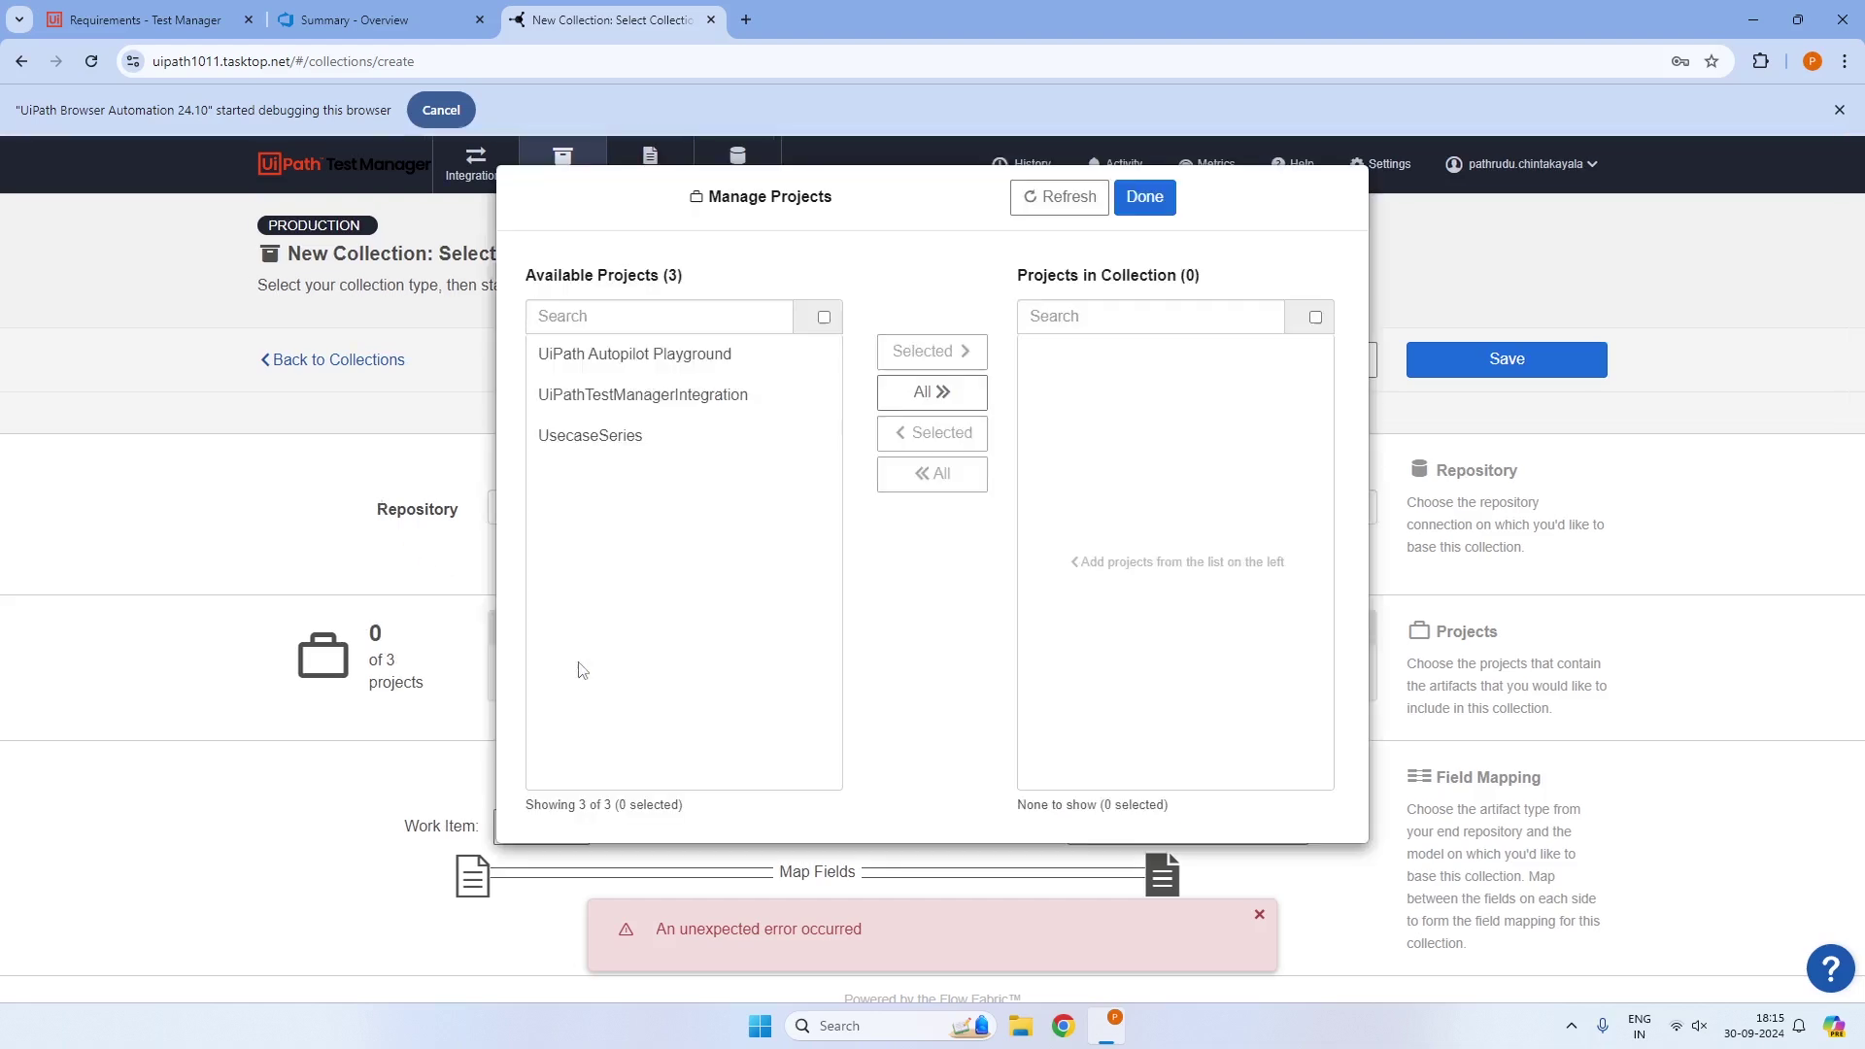
{"action": "left_click", "coordinate": [659, 411]}
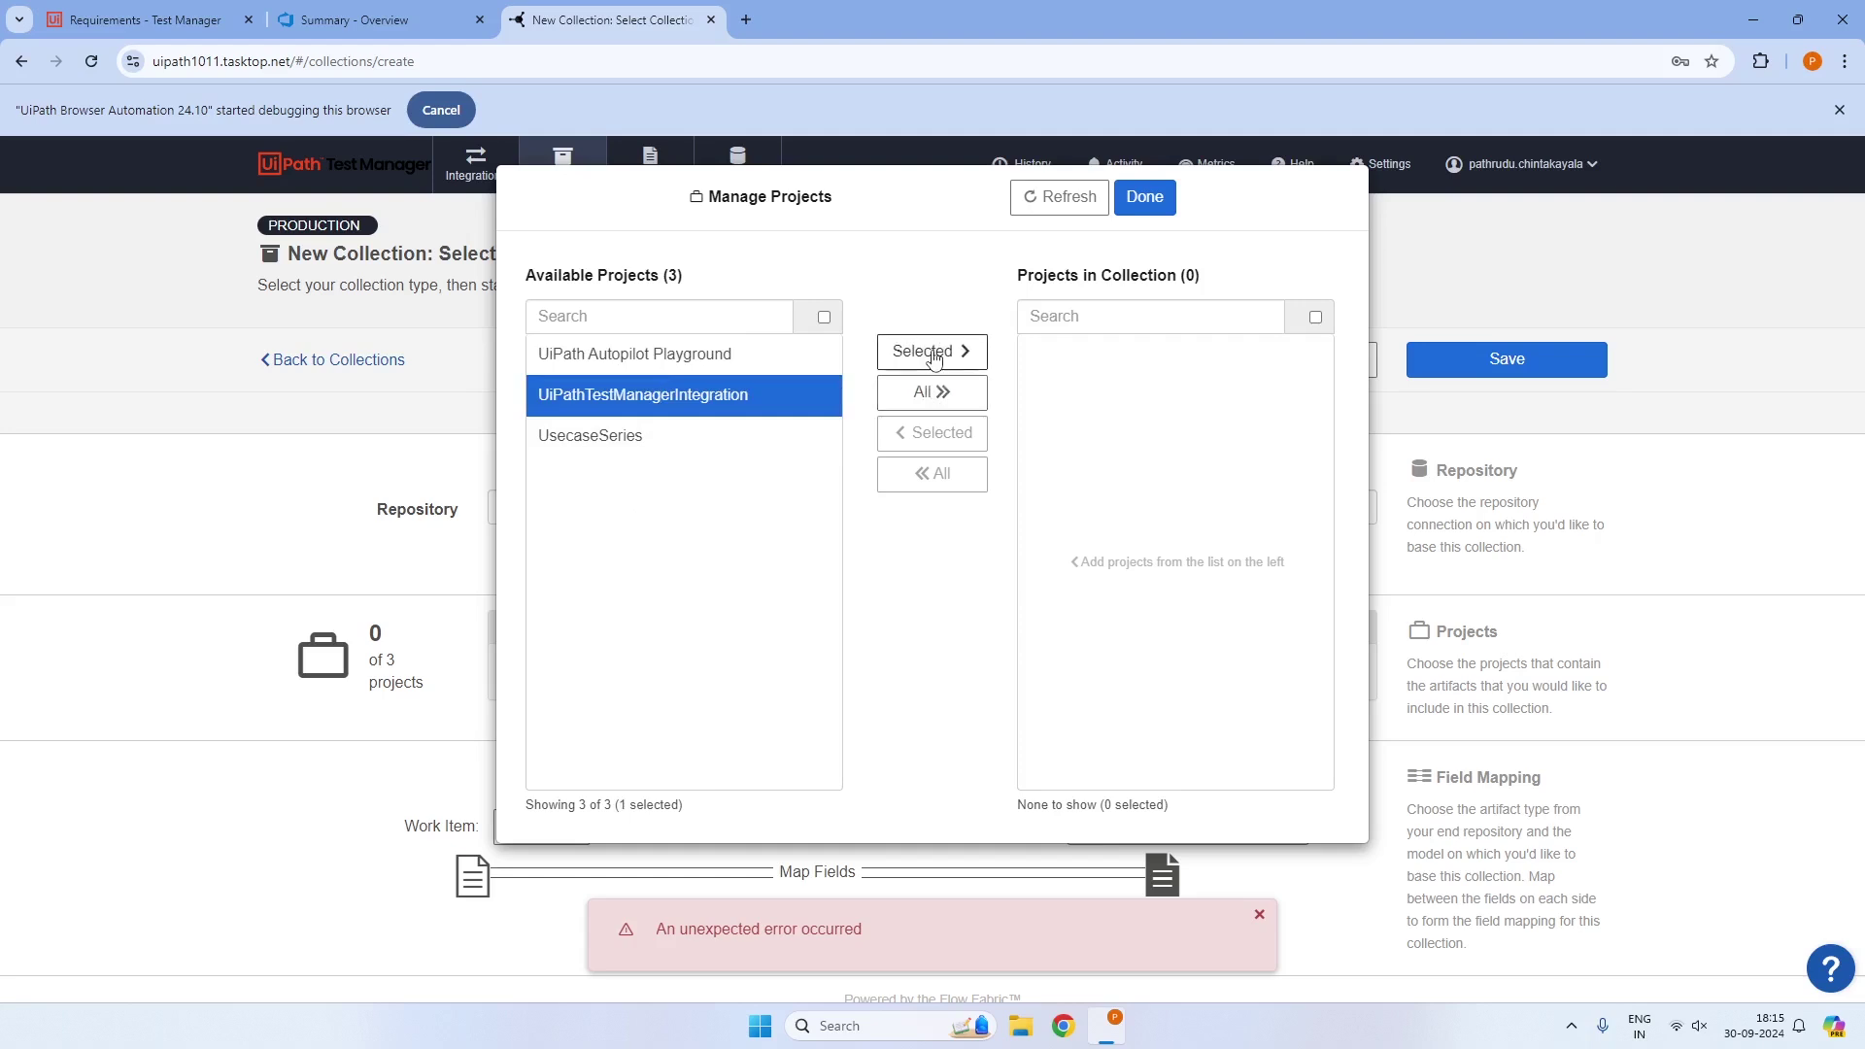
{"action": "left_click", "coordinate": [933, 351]}
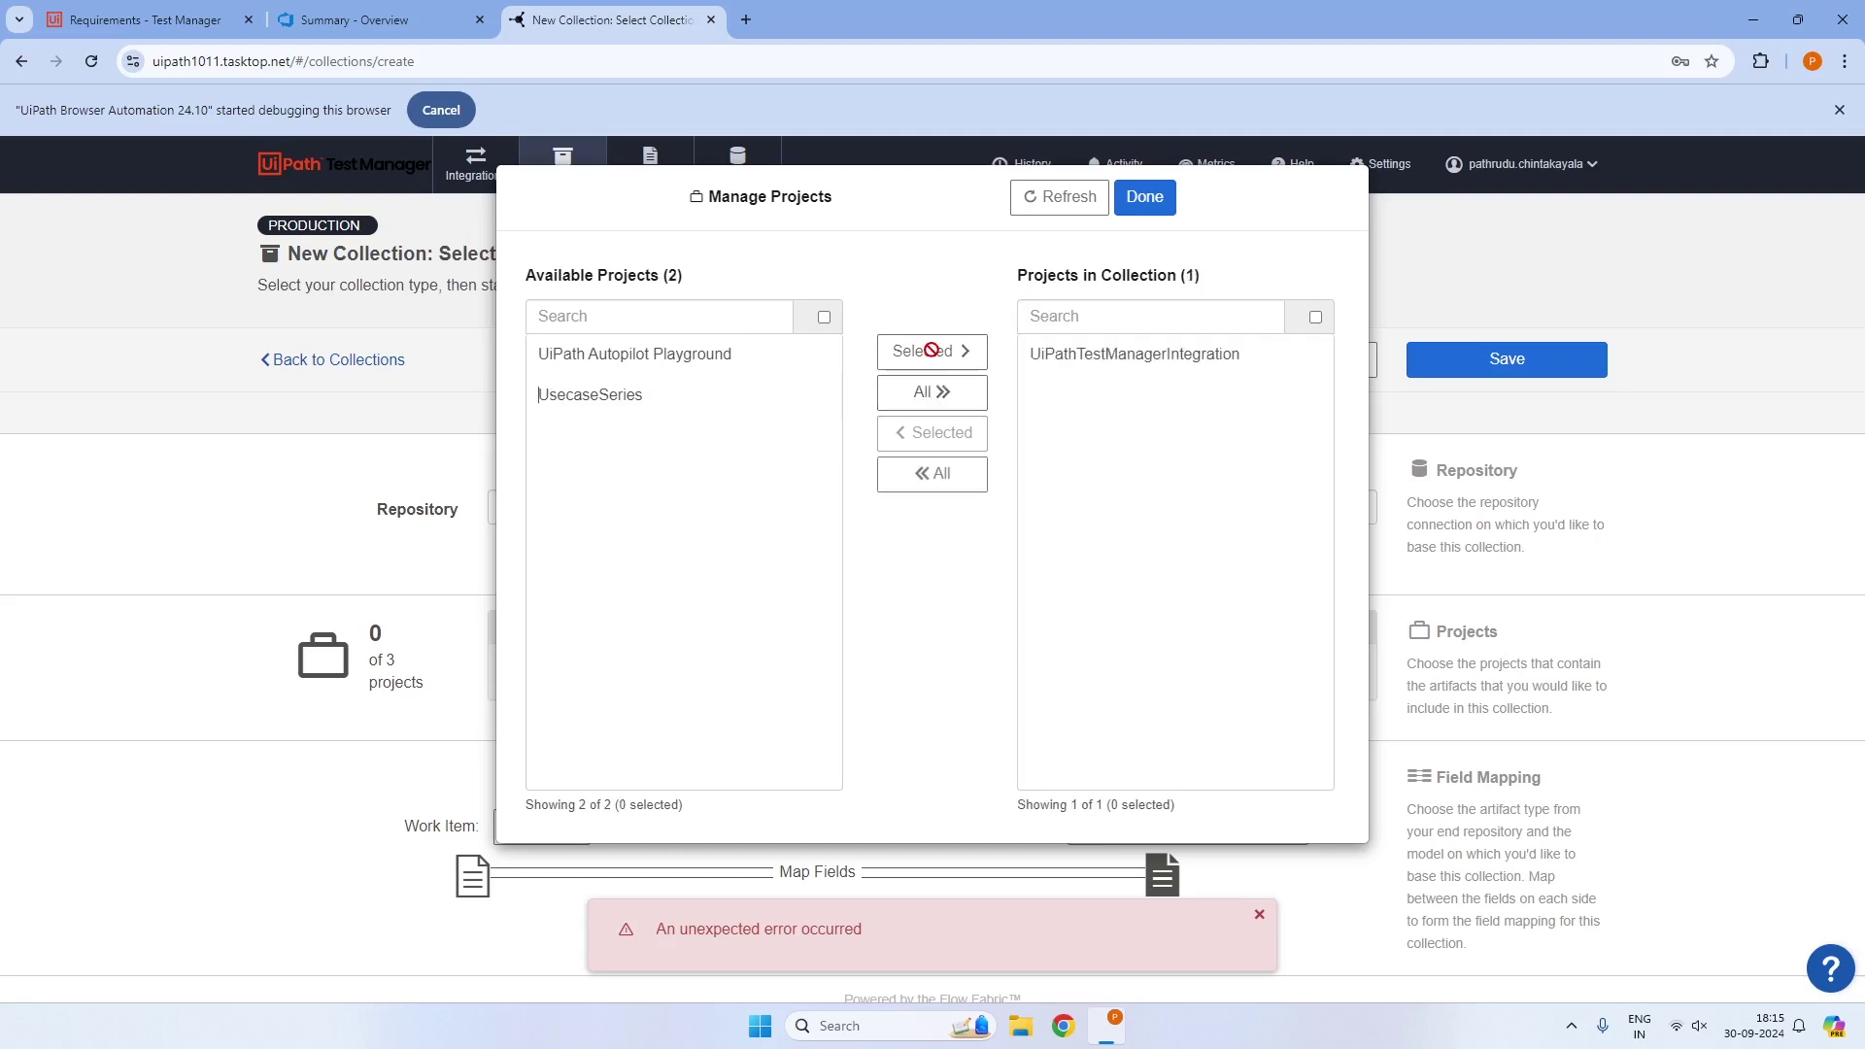
{"action": "left_click", "coordinate": [1153, 197]}
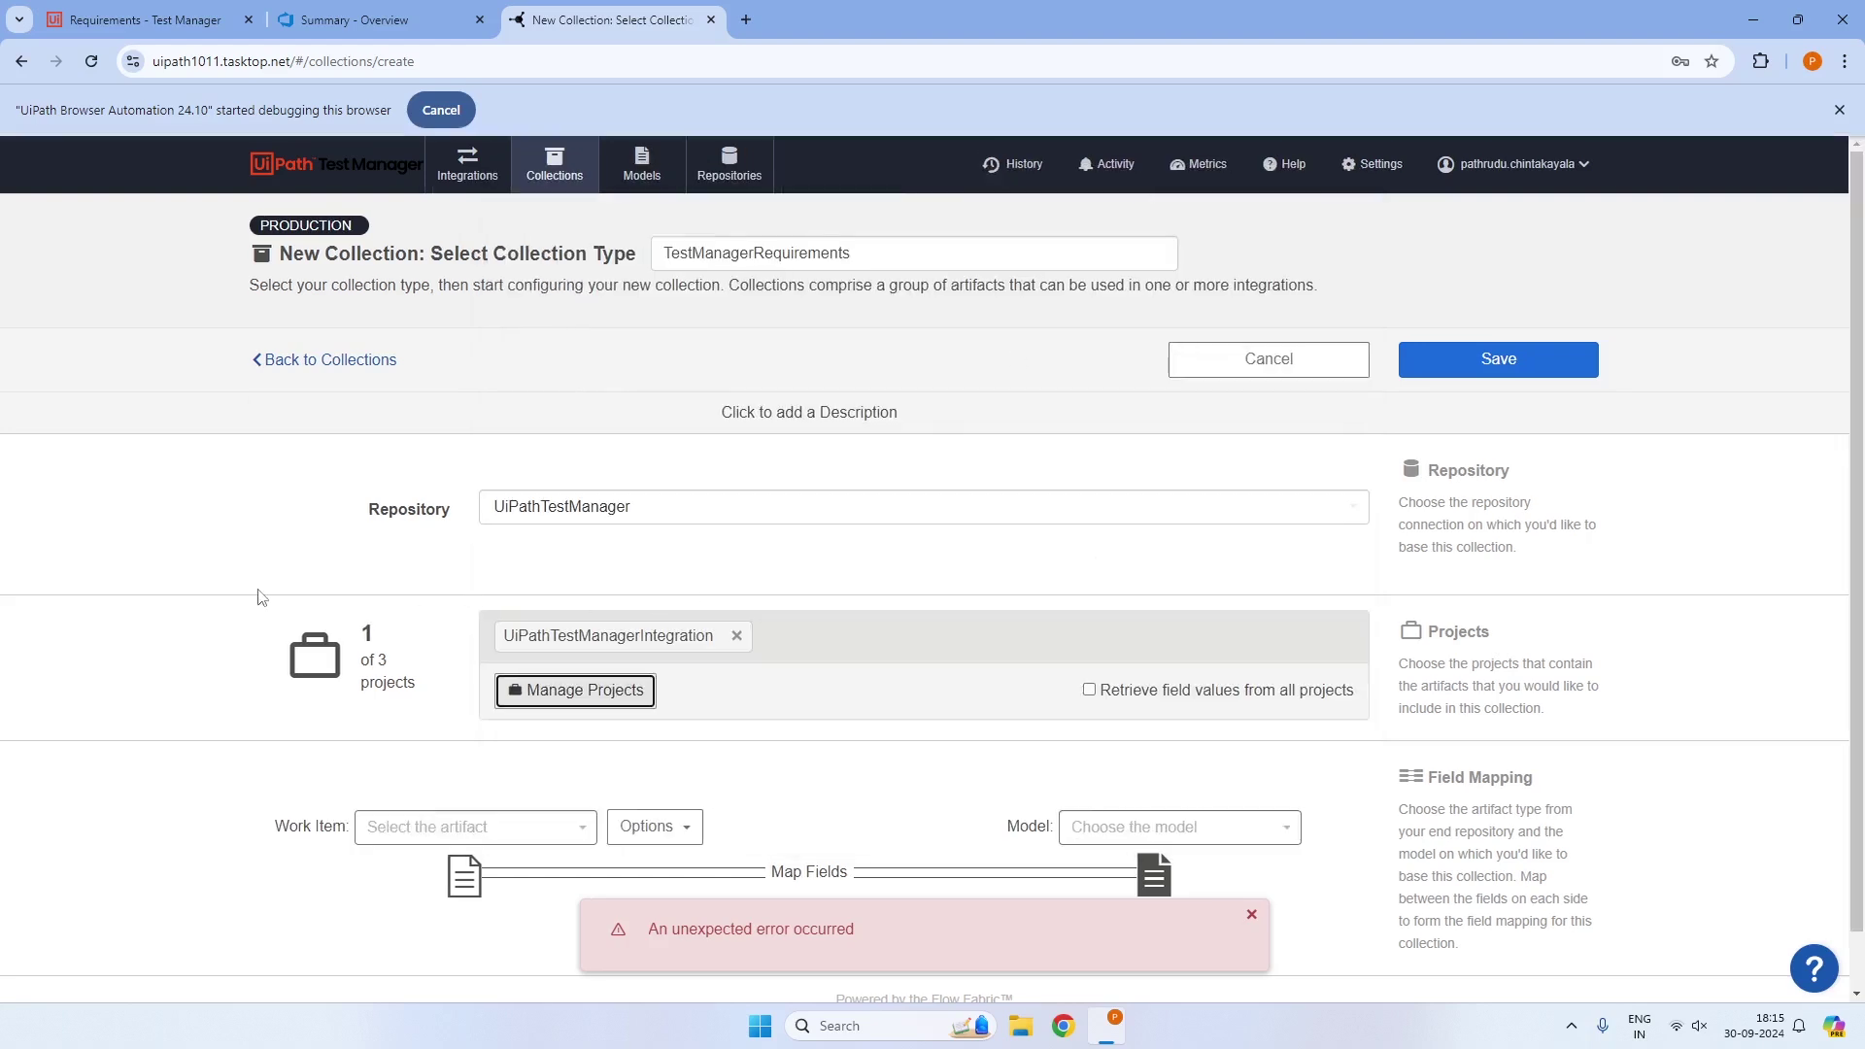
Choose Requirement as the work item and TM_ADO_Model as the model, and save the collection
{"action": "scroll", "coordinate": [282, 592], "scroll_direction": "down", "scroll_amount": 1}
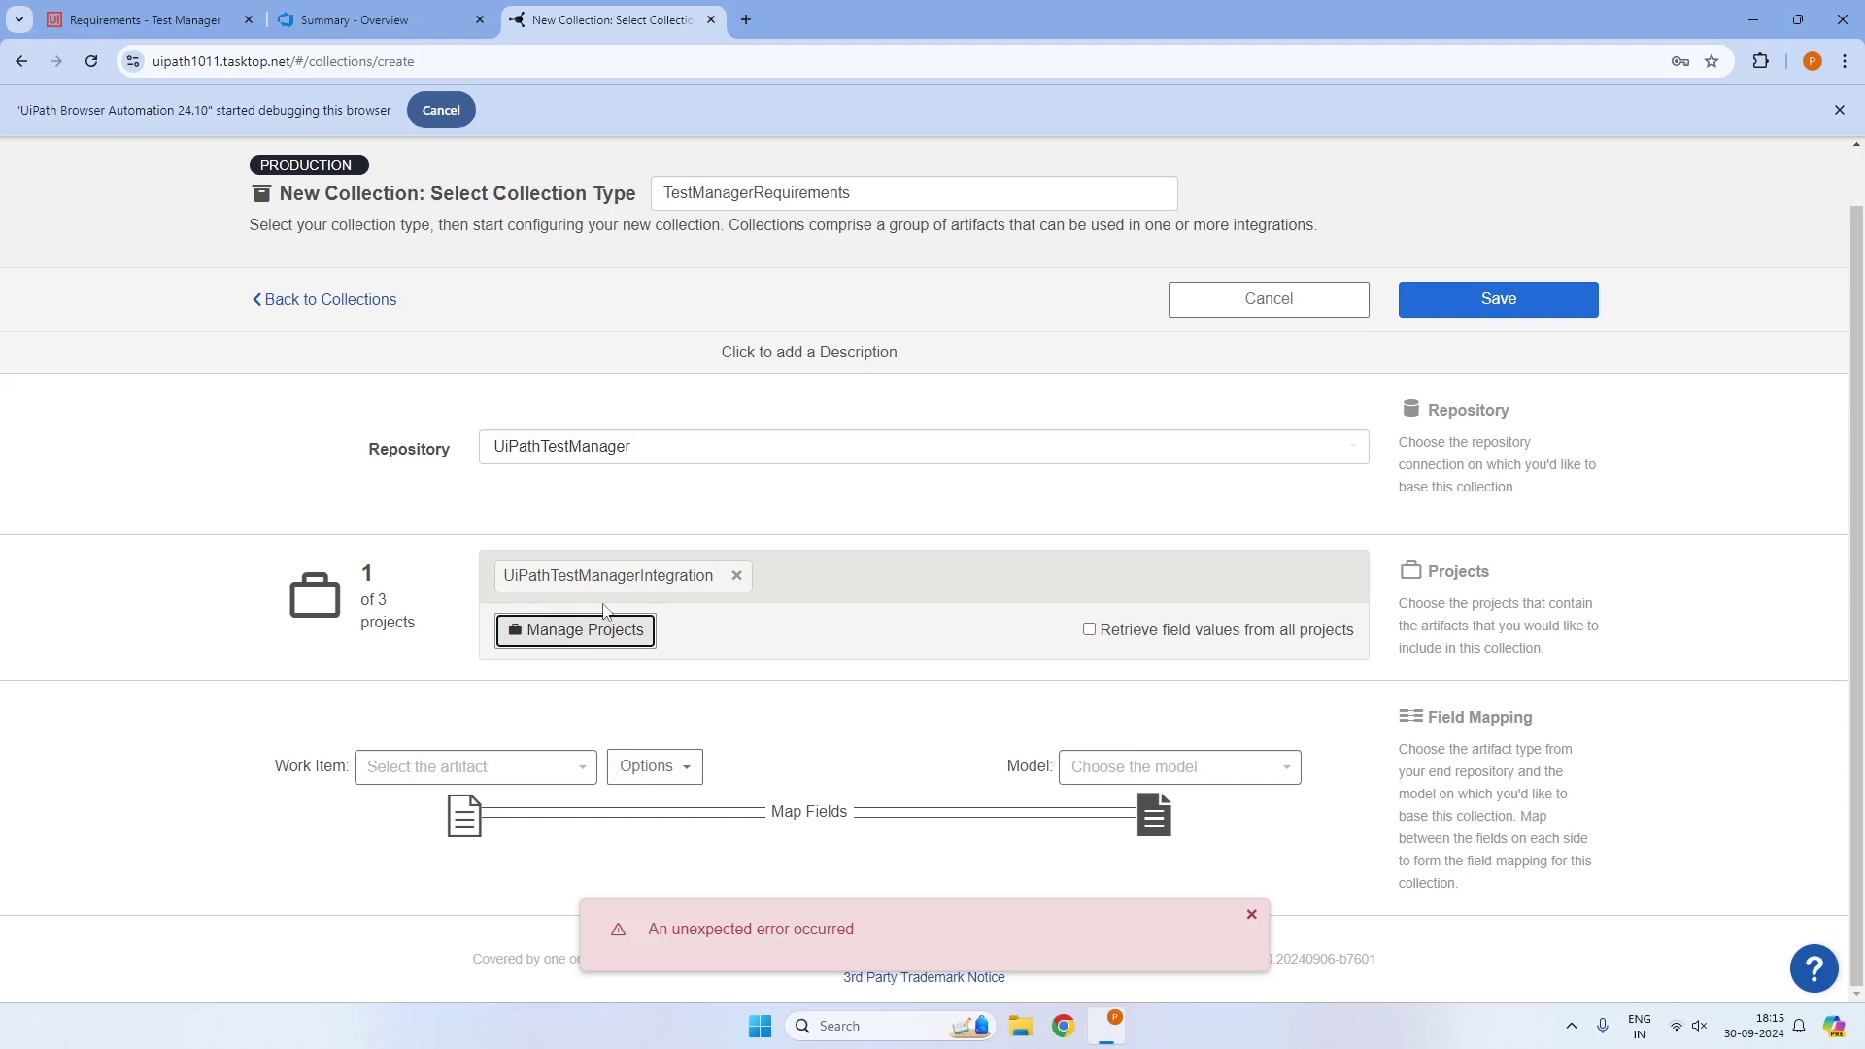
{"action": "left_click", "coordinate": [578, 760]}
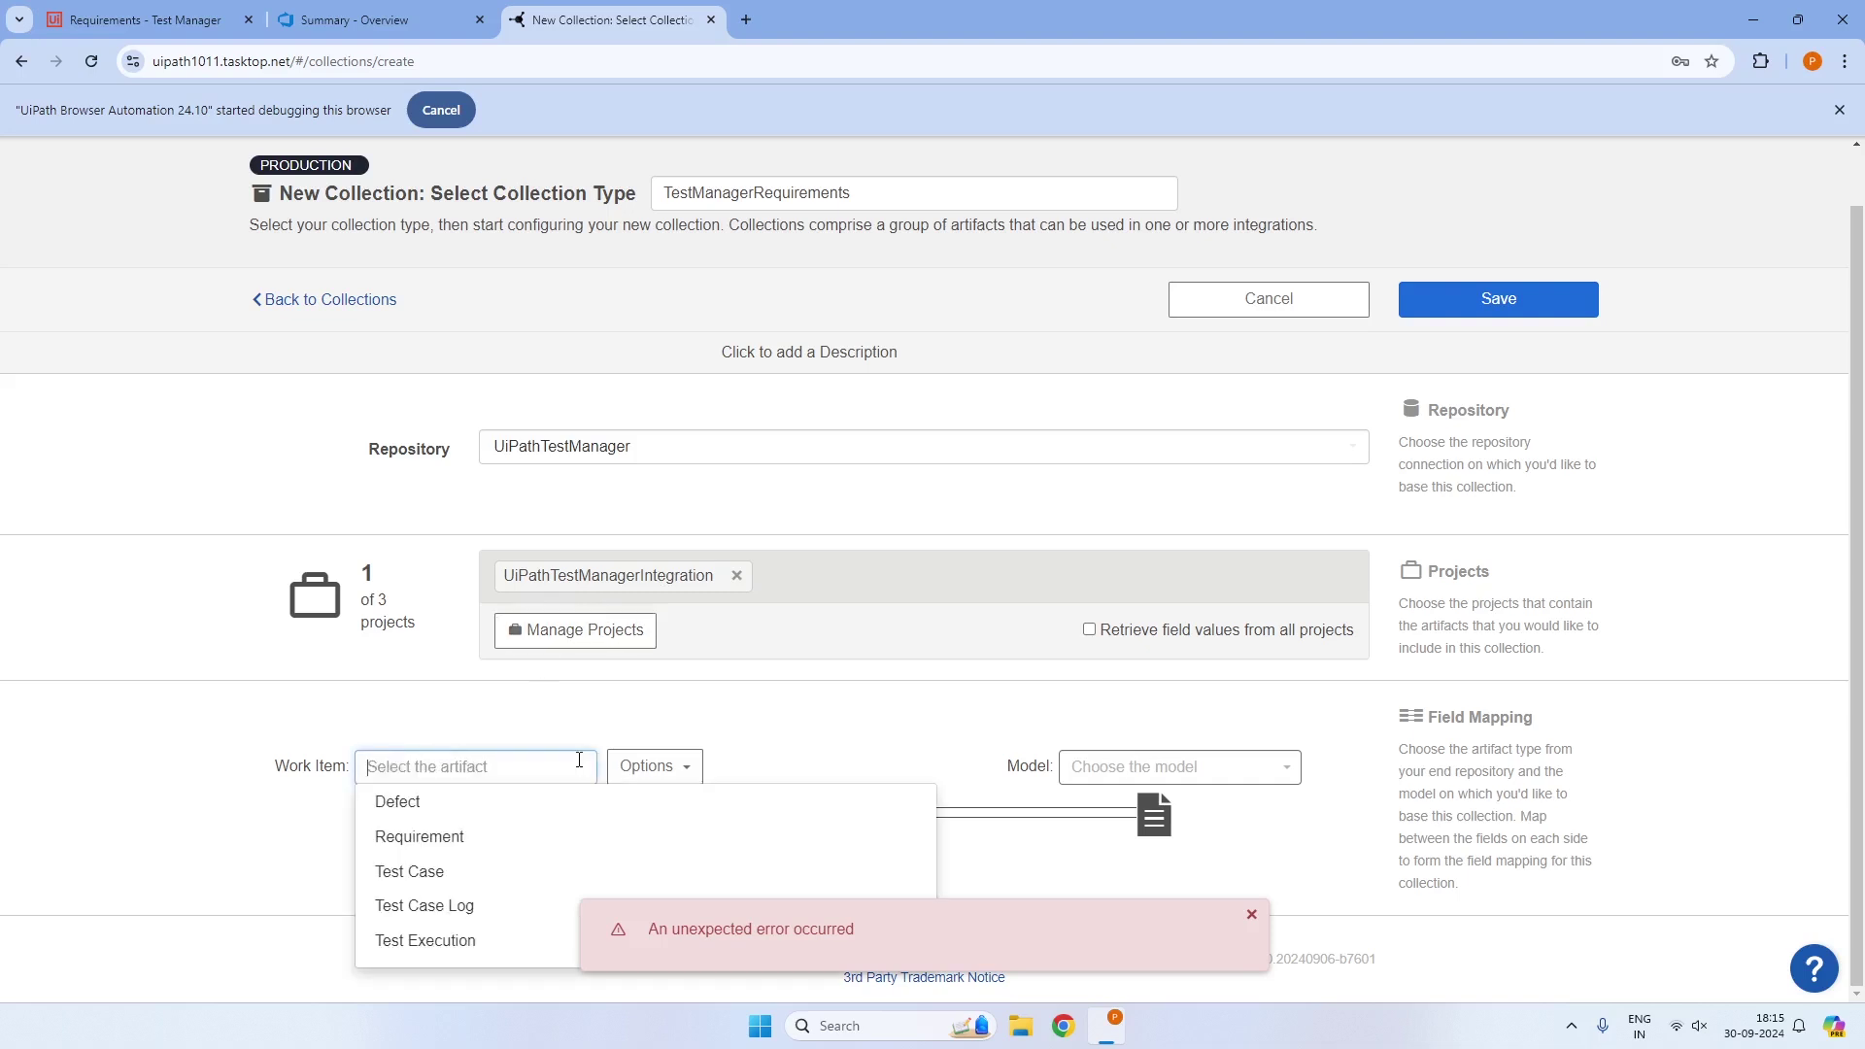
{"action": "left_click", "coordinate": [439, 848]}
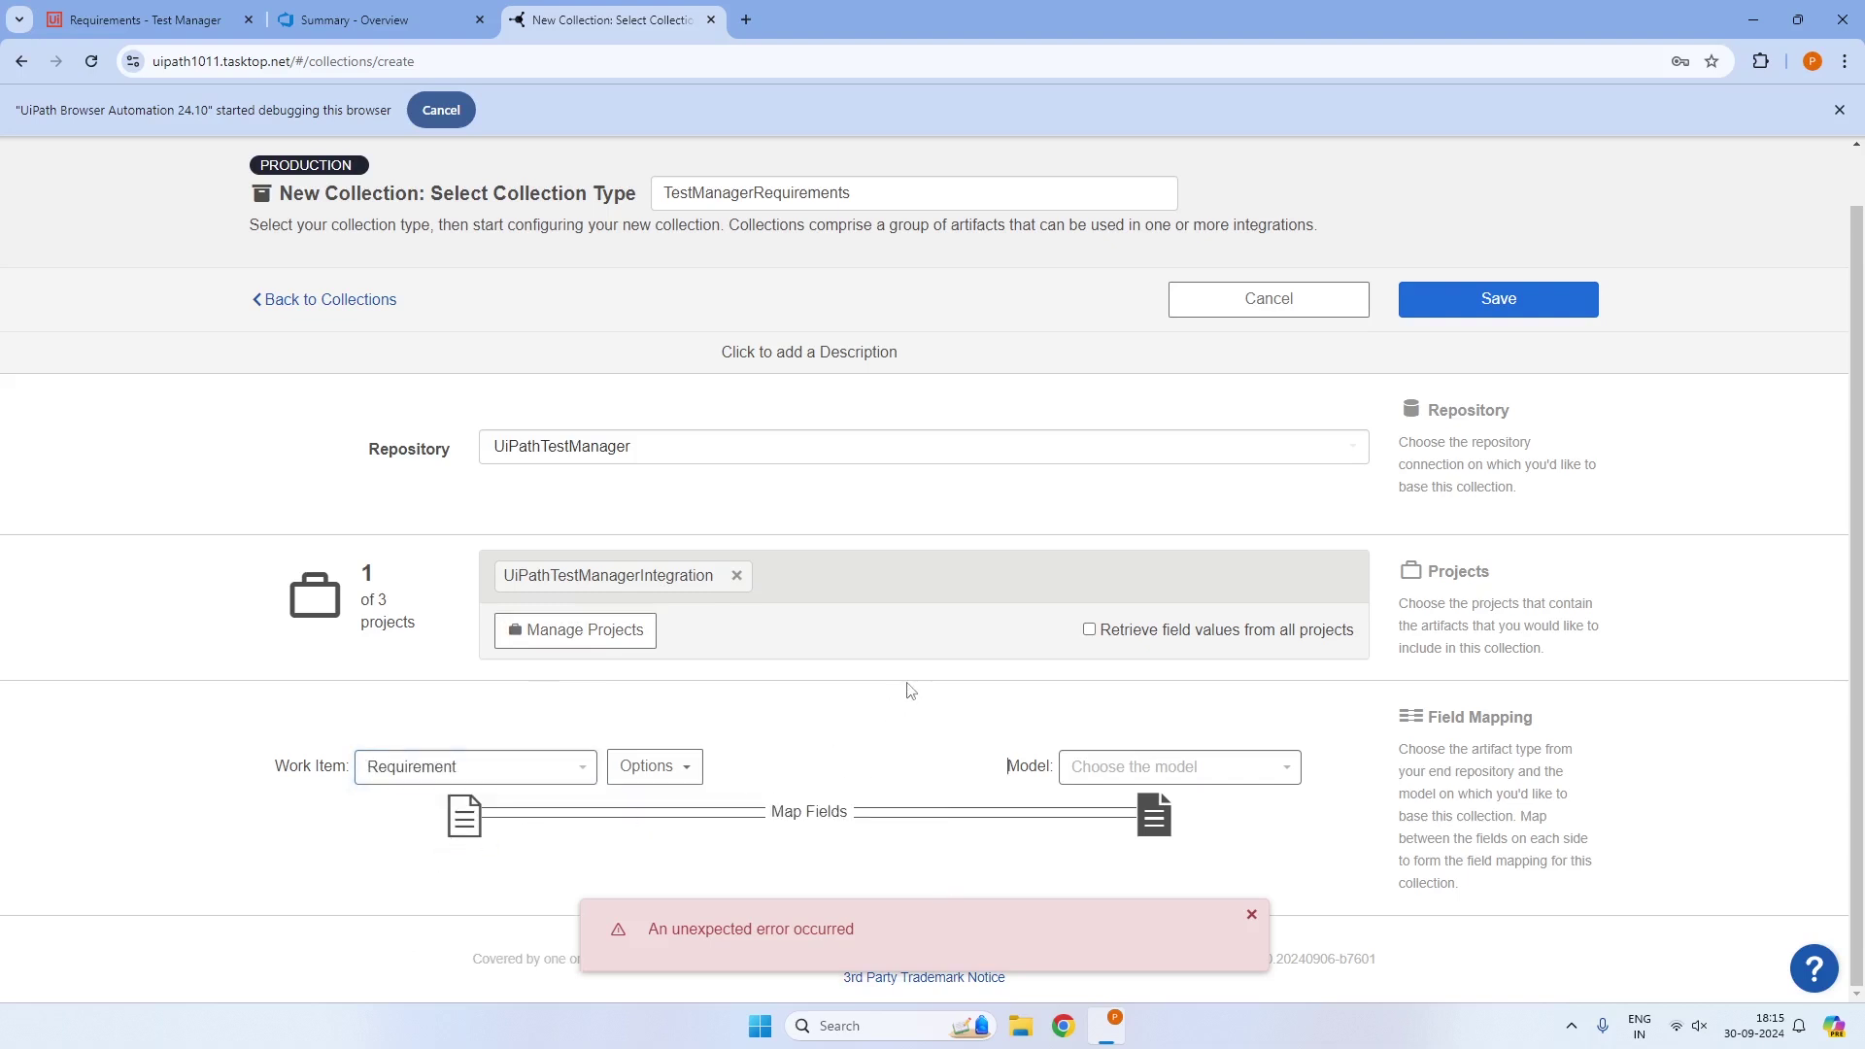
{"action": "left_click", "coordinate": [1282, 769]}
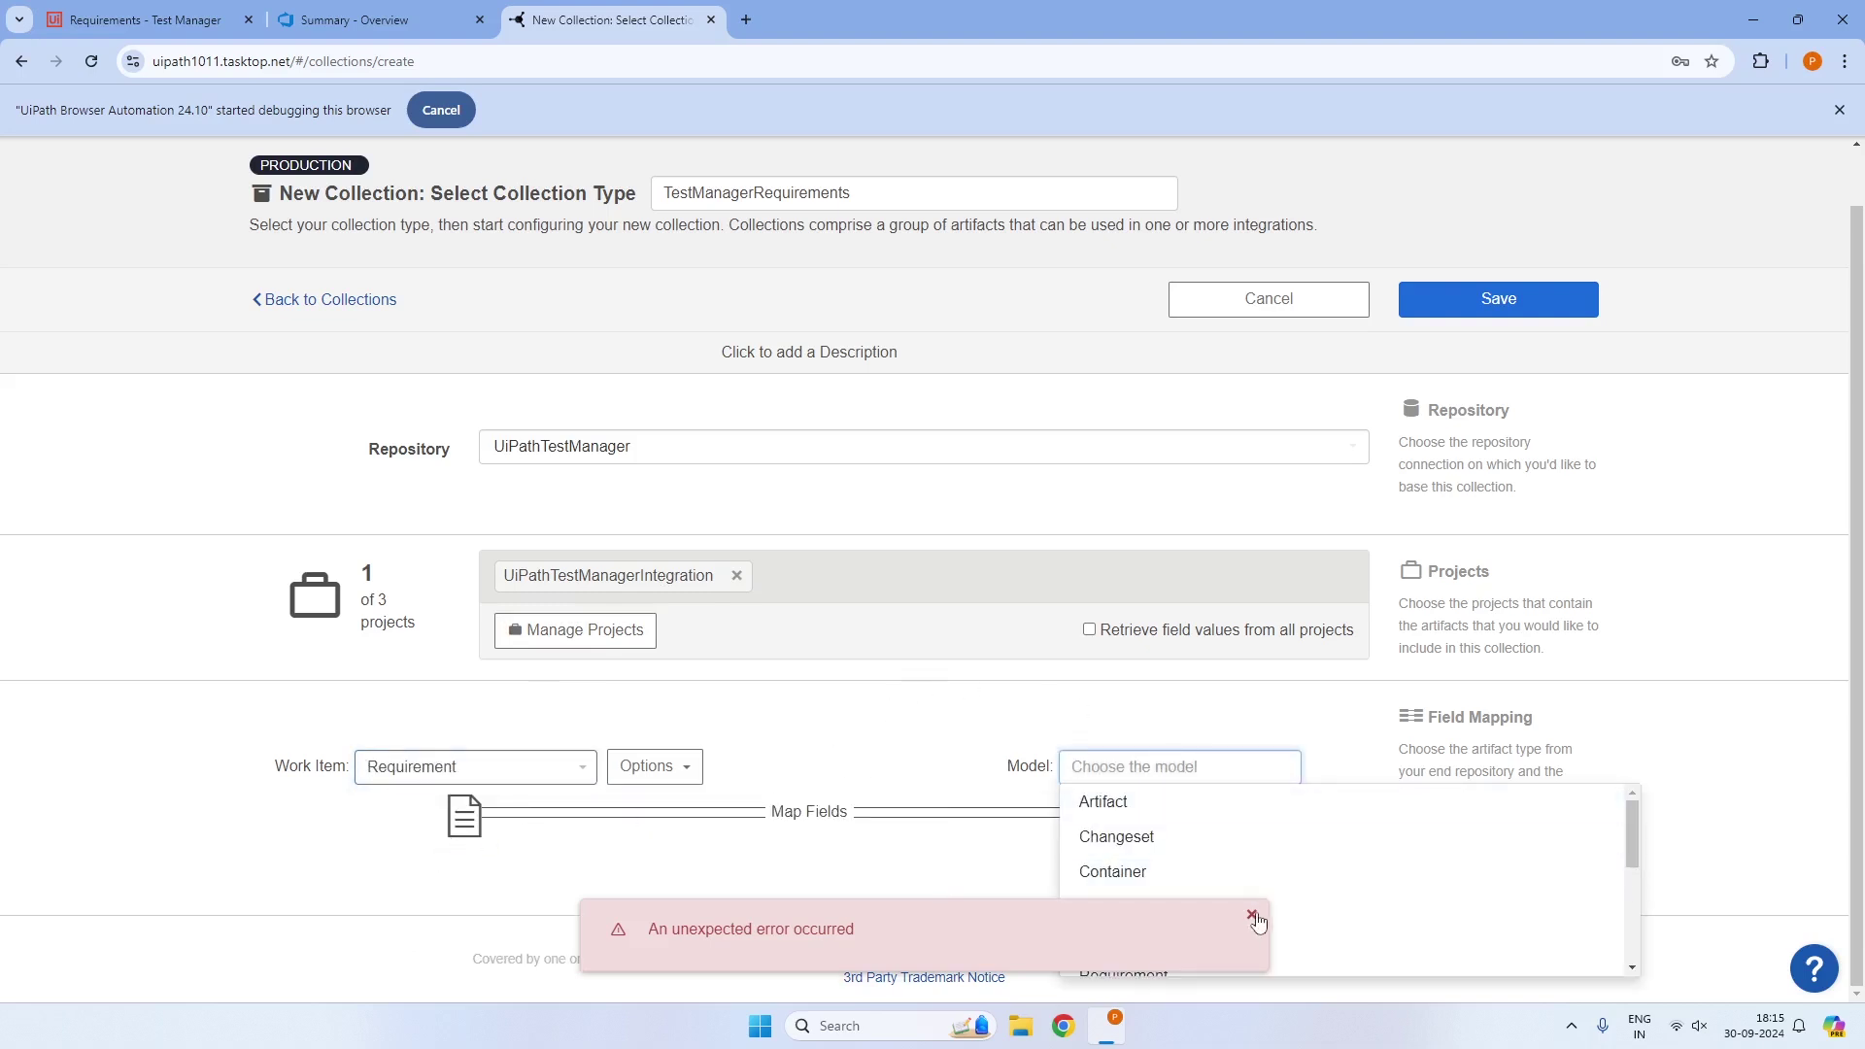
{"action": "left_click", "coordinate": [1251, 916]}
{"action": "left_click", "coordinate": [1298, 775]}
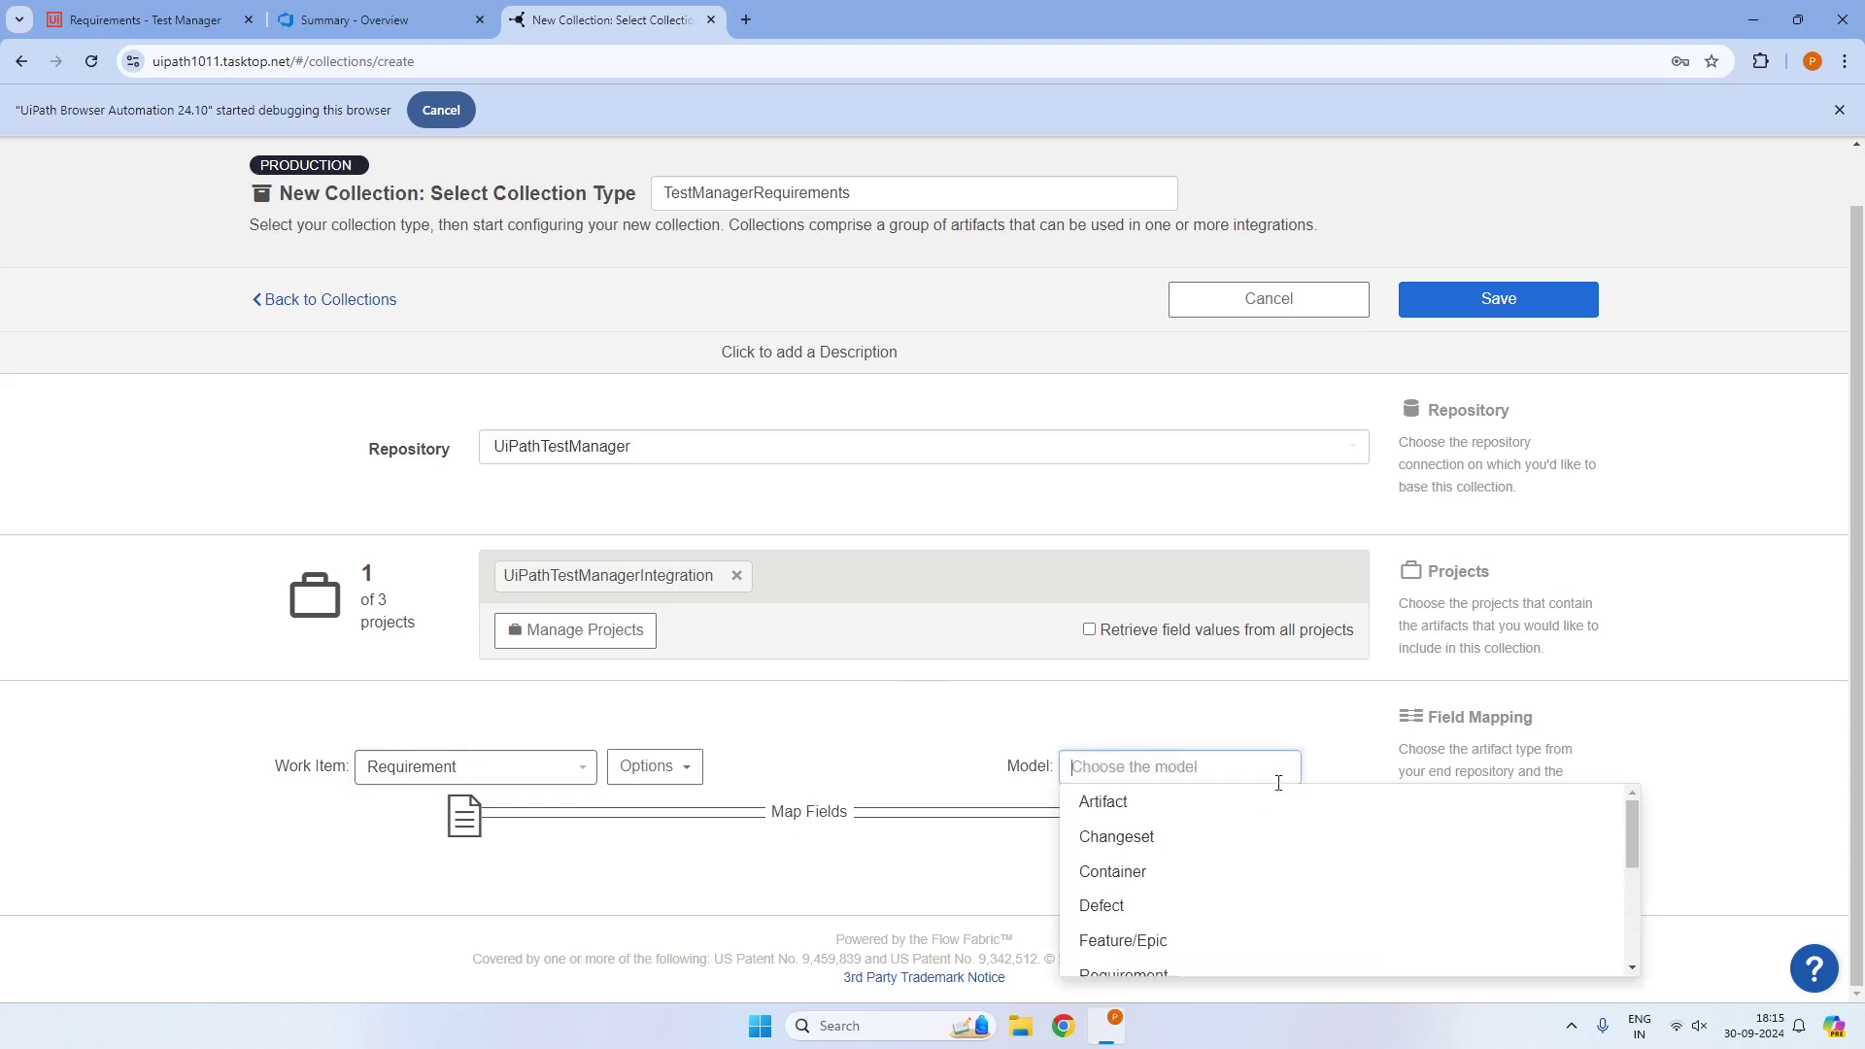
{"action": "scroll", "coordinate": [1211, 871], "scroll_direction": "down", "scroll_amount": 5}
{"action": "scroll", "coordinate": [1213, 907], "scroll_direction": "down", "scroll_amount": 1}
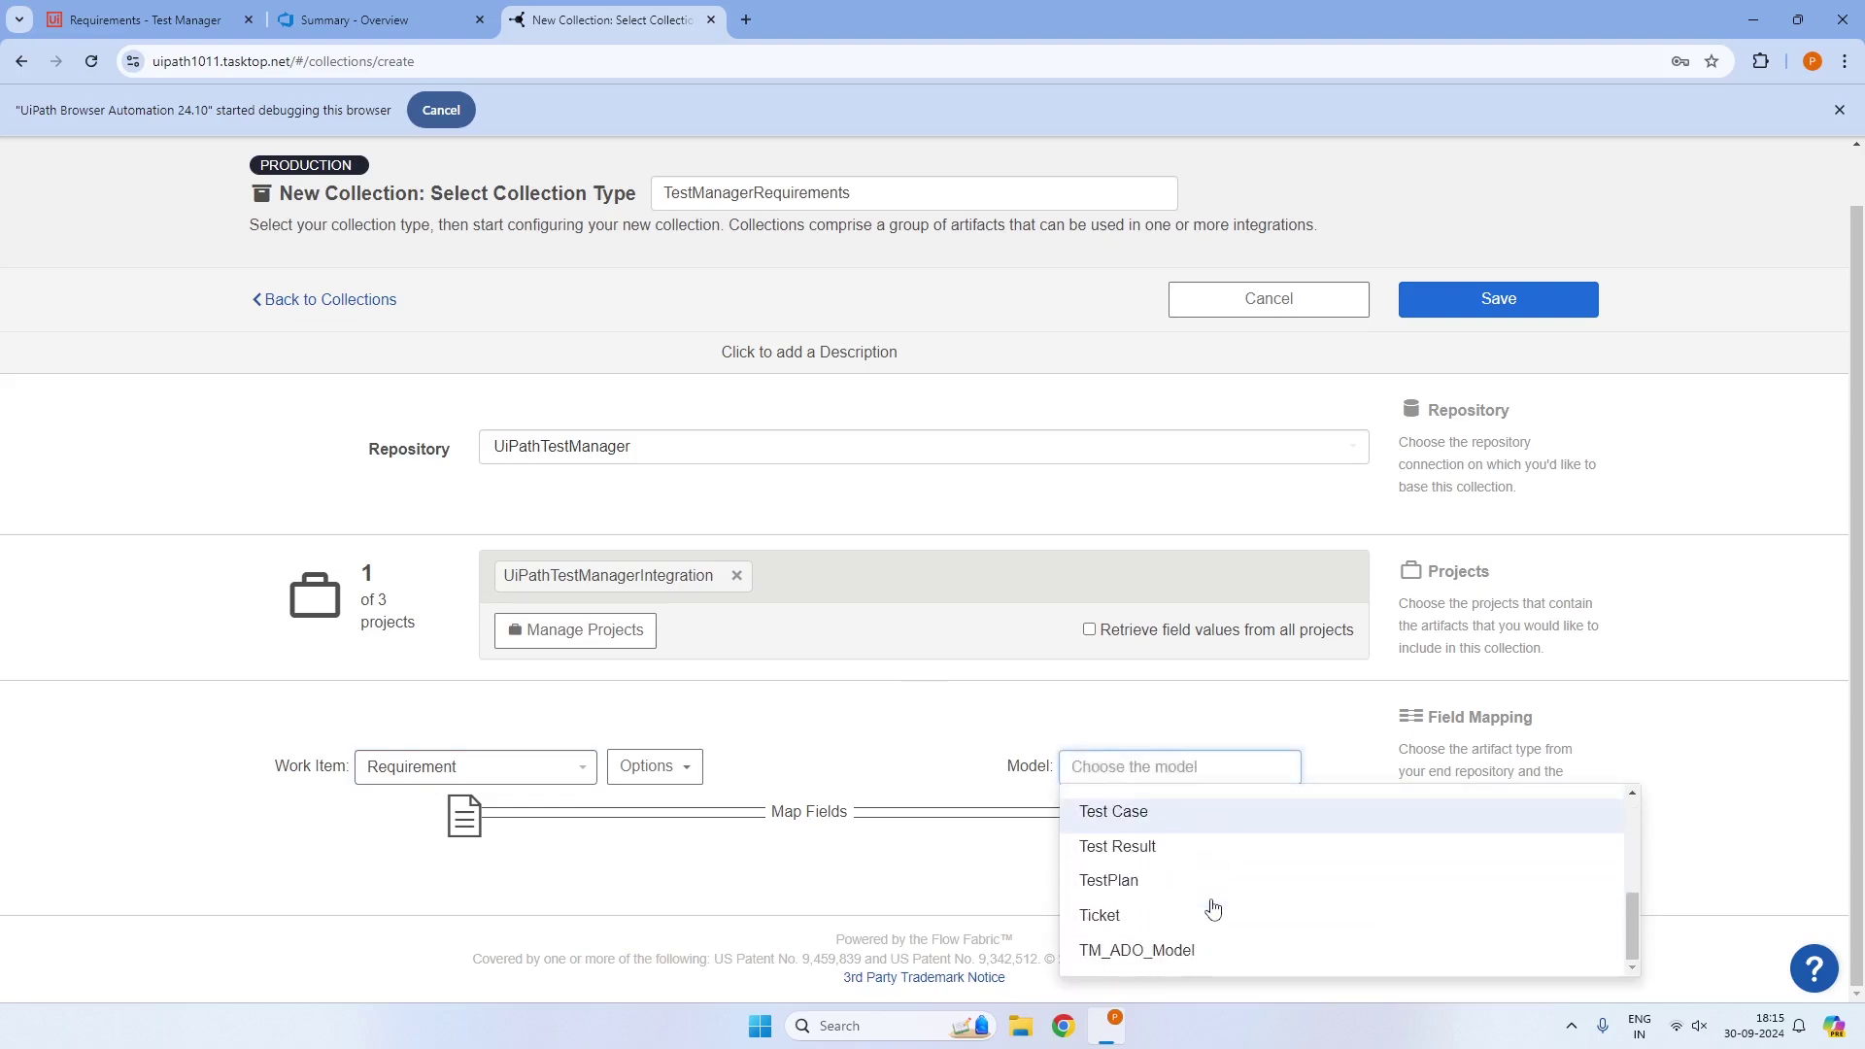
{"action": "left_click", "coordinate": [1182, 960]}
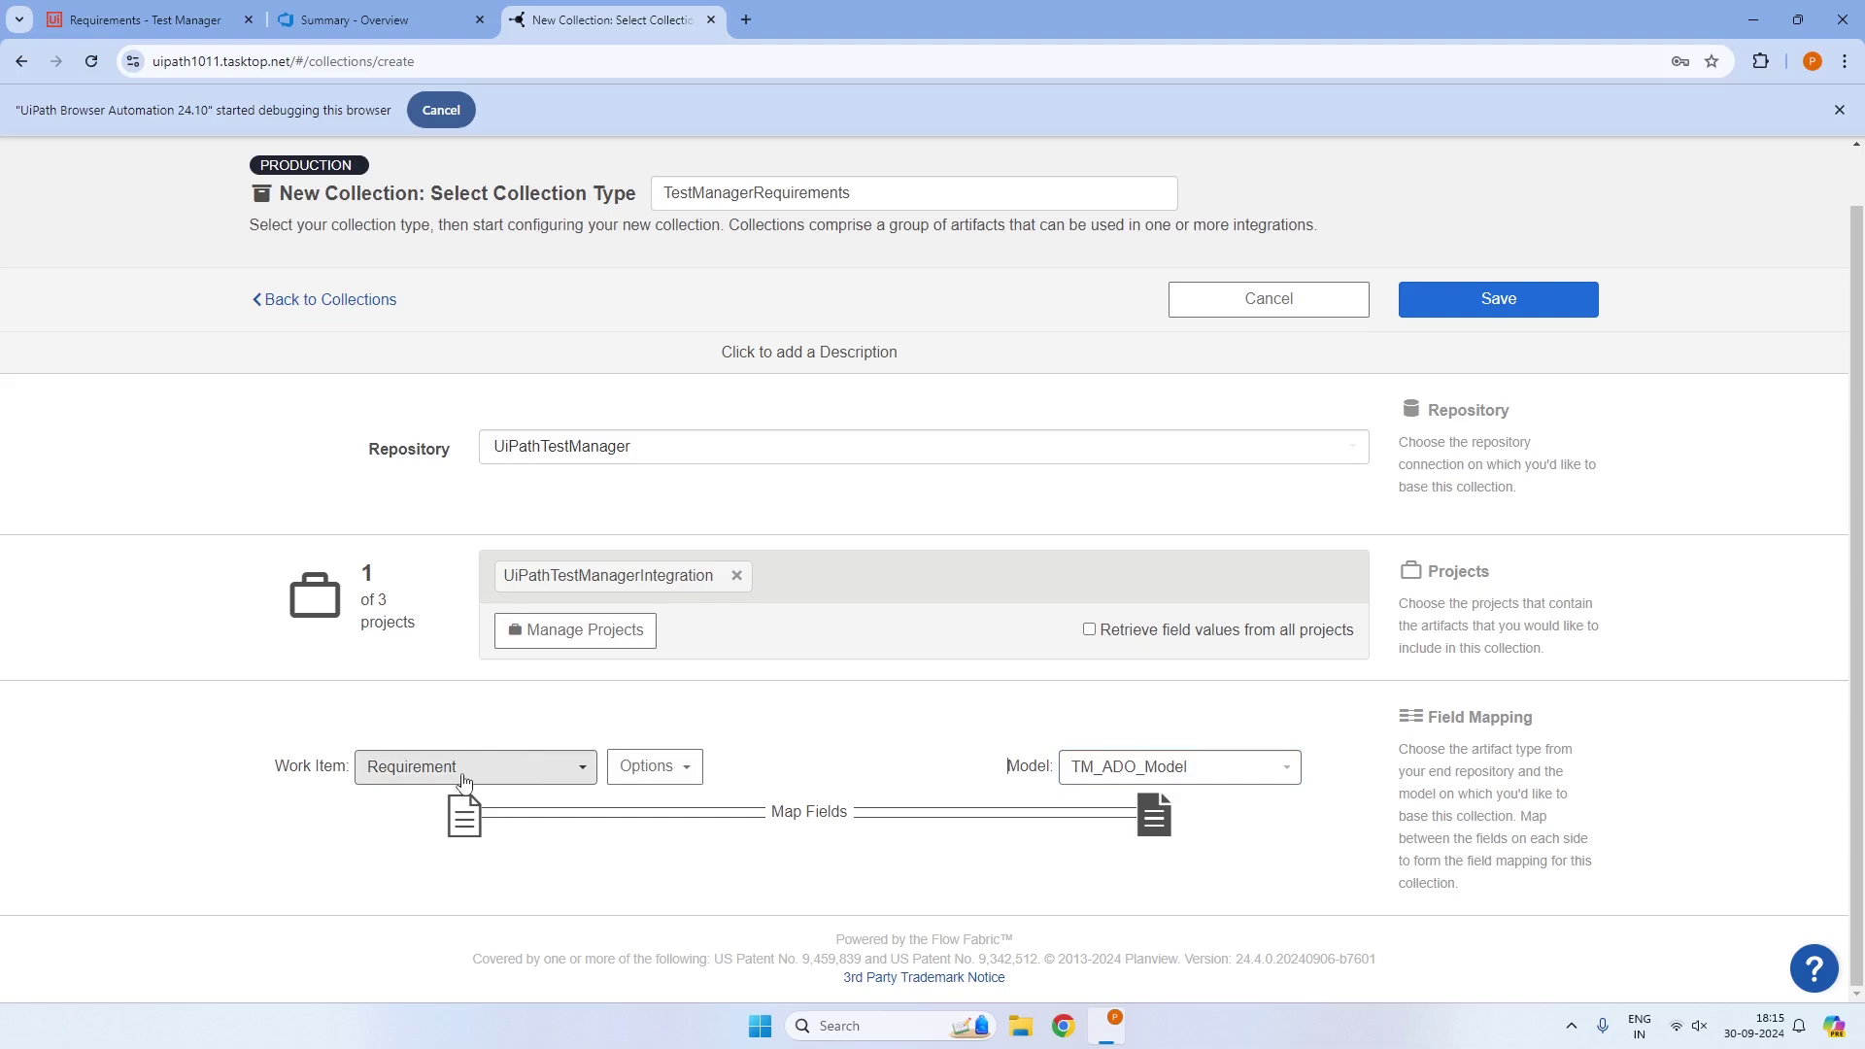
{"action": "left_click", "coordinate": [1474, 317]}
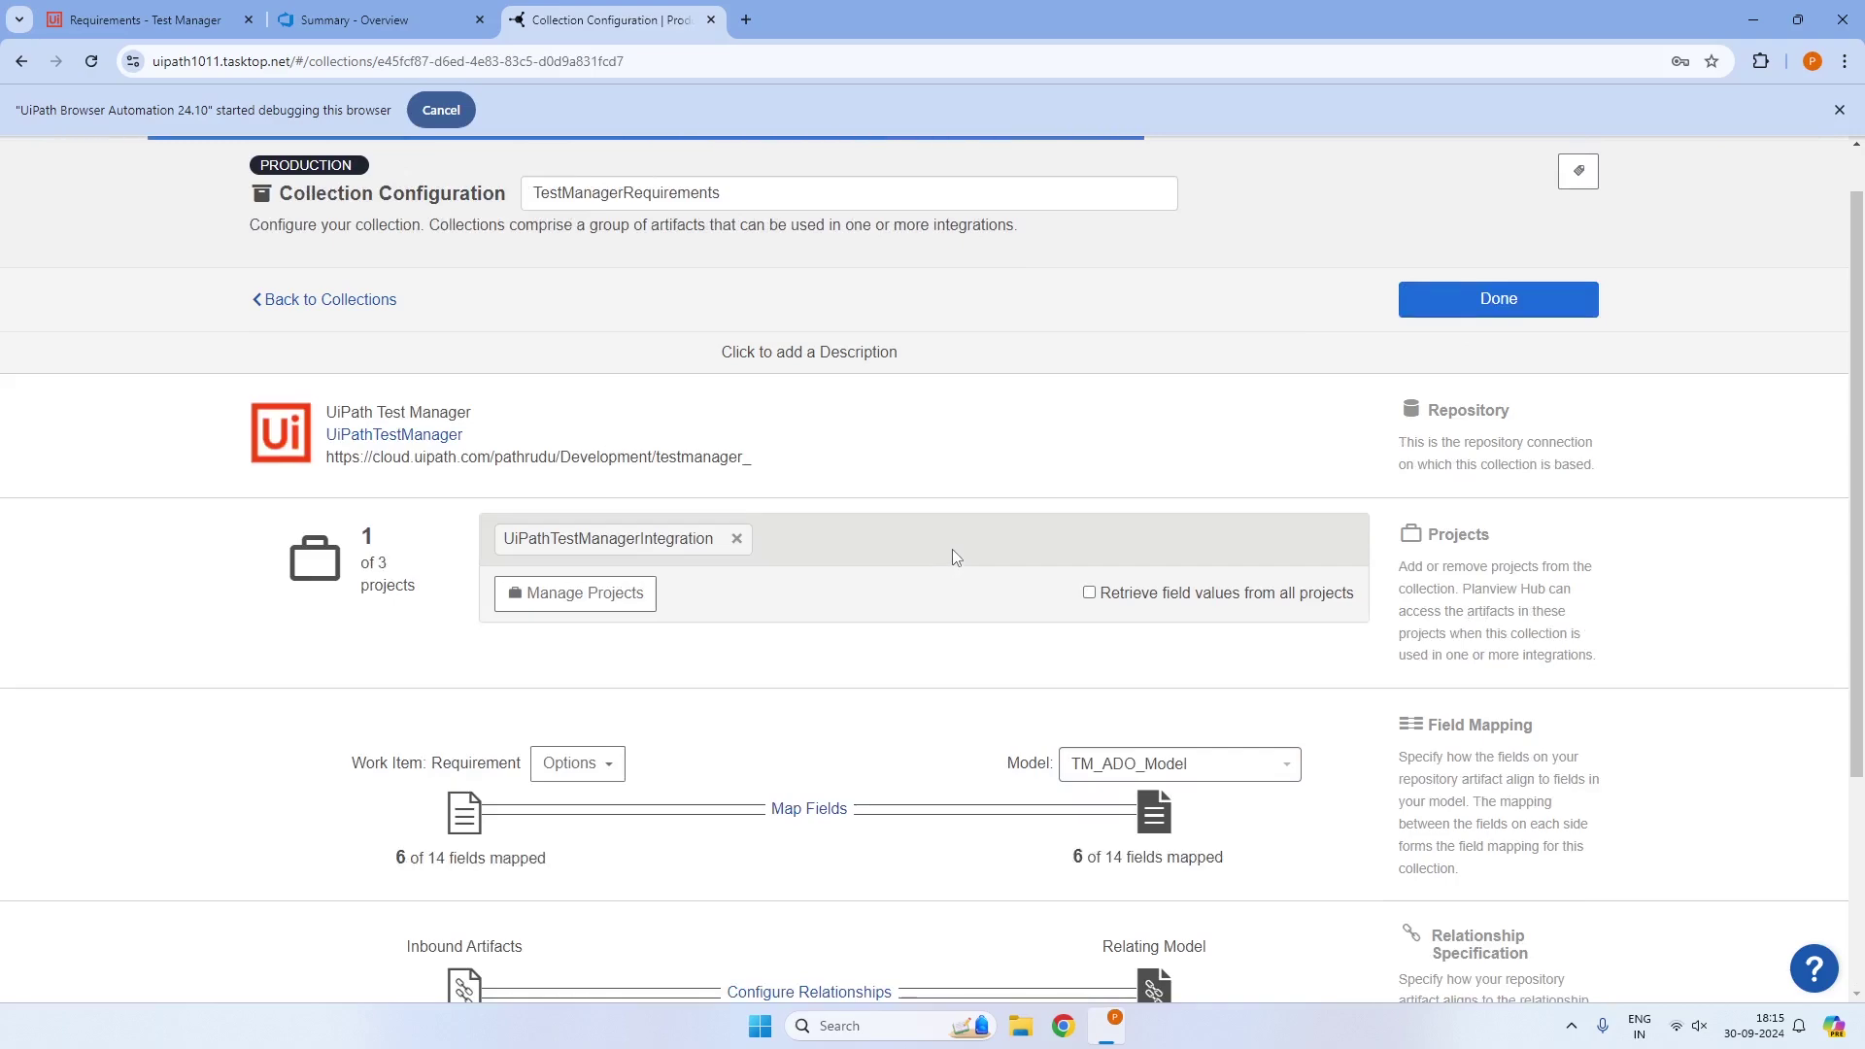
Review the field mapping between the Requirement artifact and TM_ADO_Model, and finish the collection's configuration
{"action": "scroll", "coordinate": [952, 550], "scroll_direction": "down", "scroll_amount": 3}
{"action": "scroll", "coordinate": [952, 556], "scroll_direction": "down", "scroll_amount": 1}
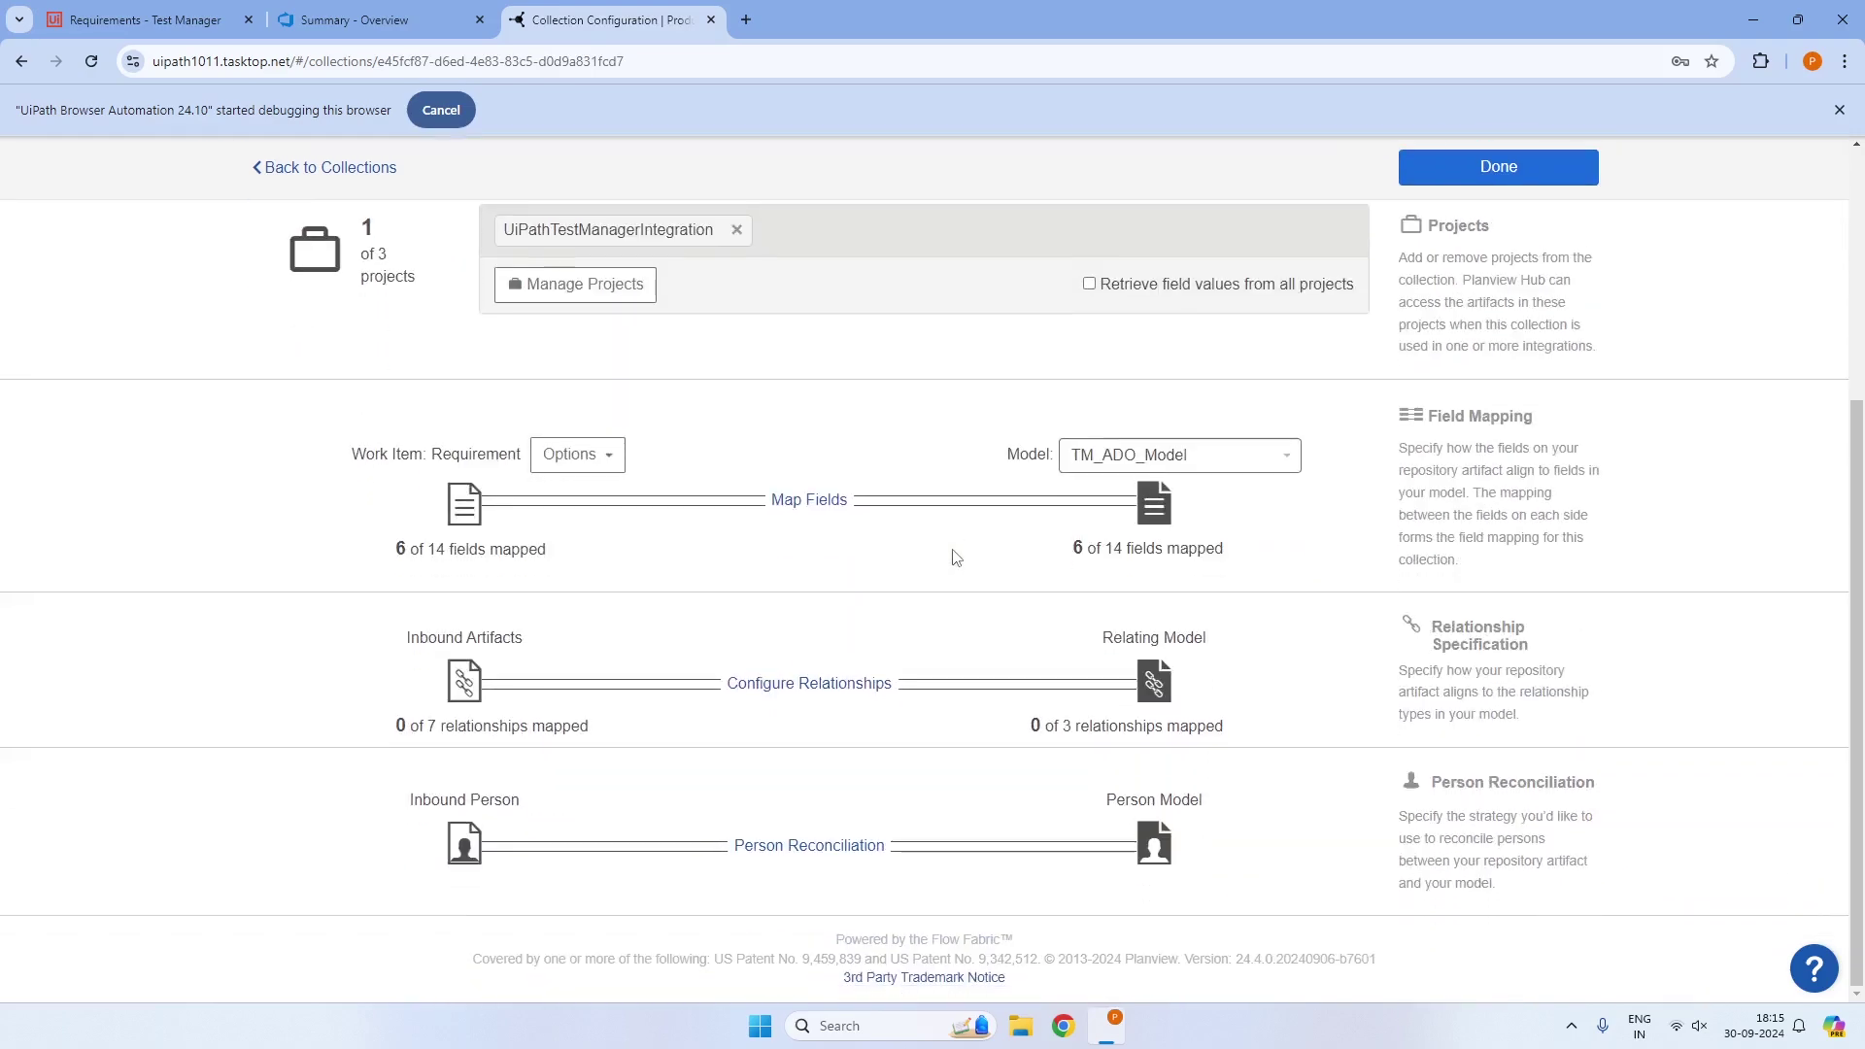
{"action": "left_click", "coordinate": [809, 502]}
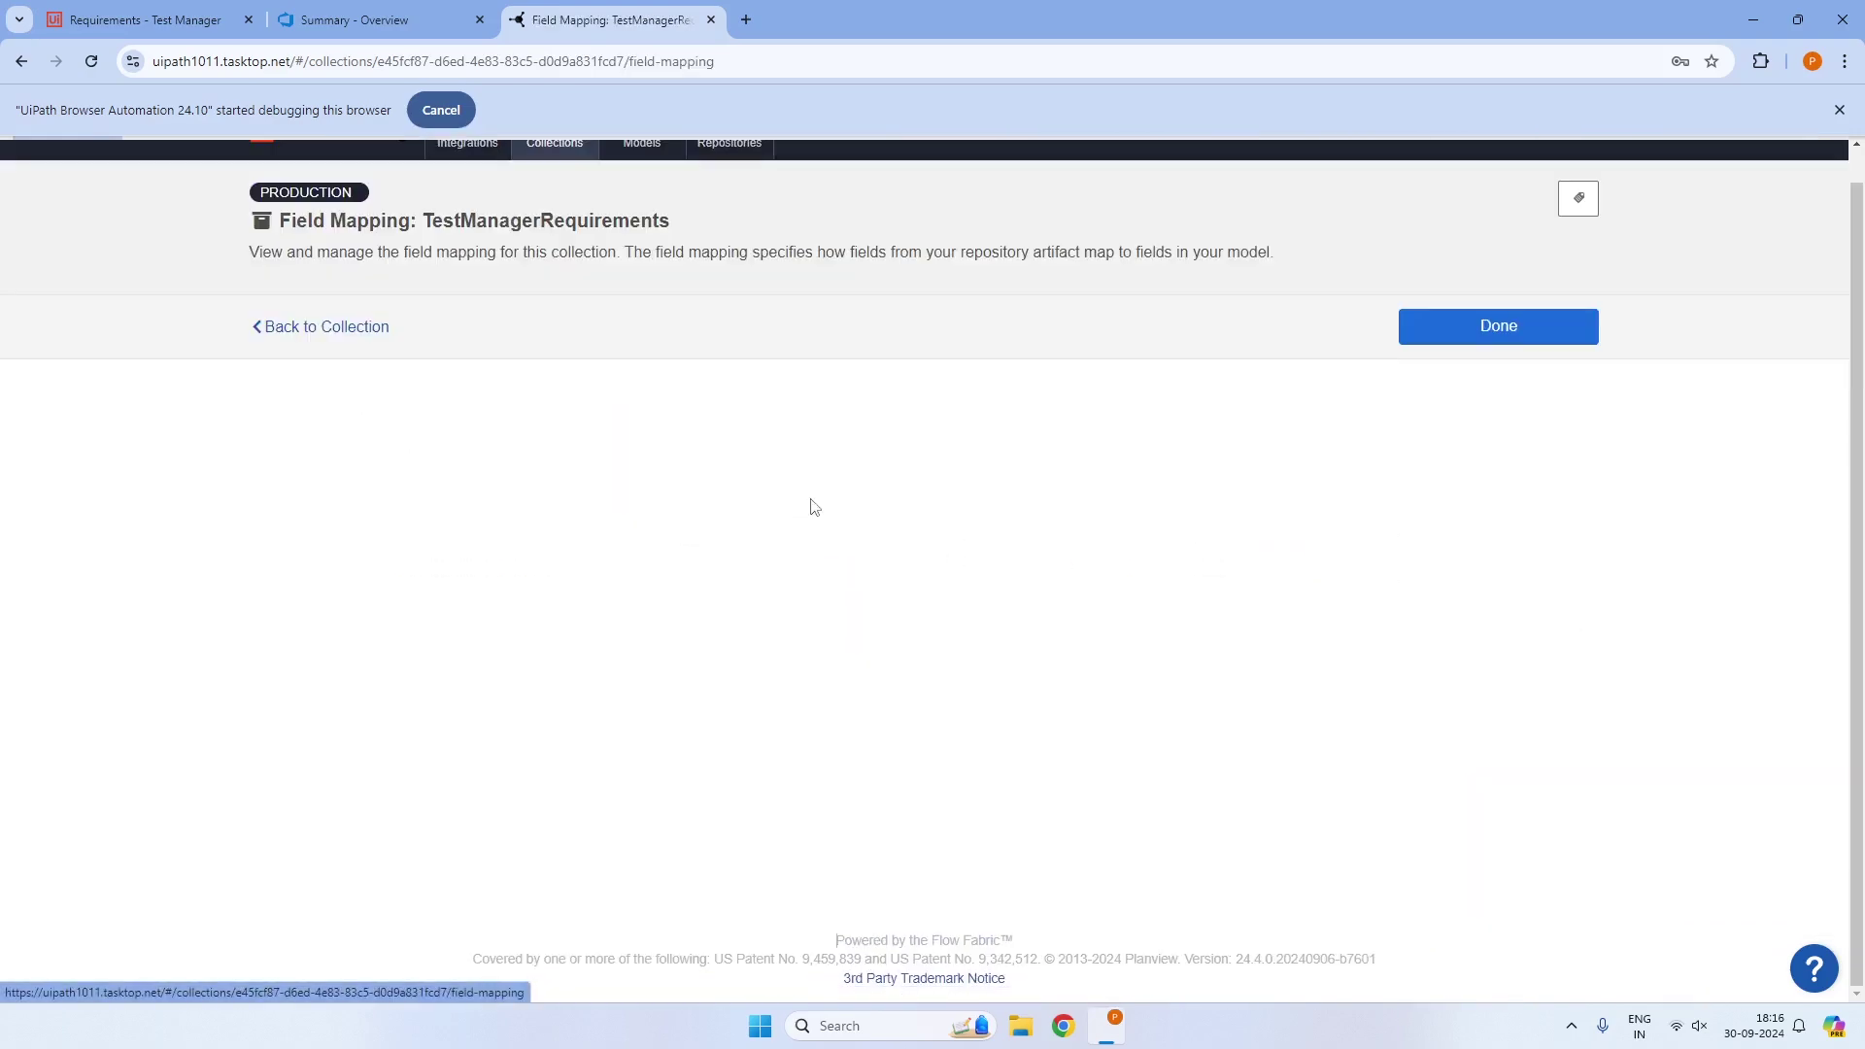
{"action": "scroll", "coordinate": [842, 650], "scroll_direction": "down", "scroll_amount": 3}
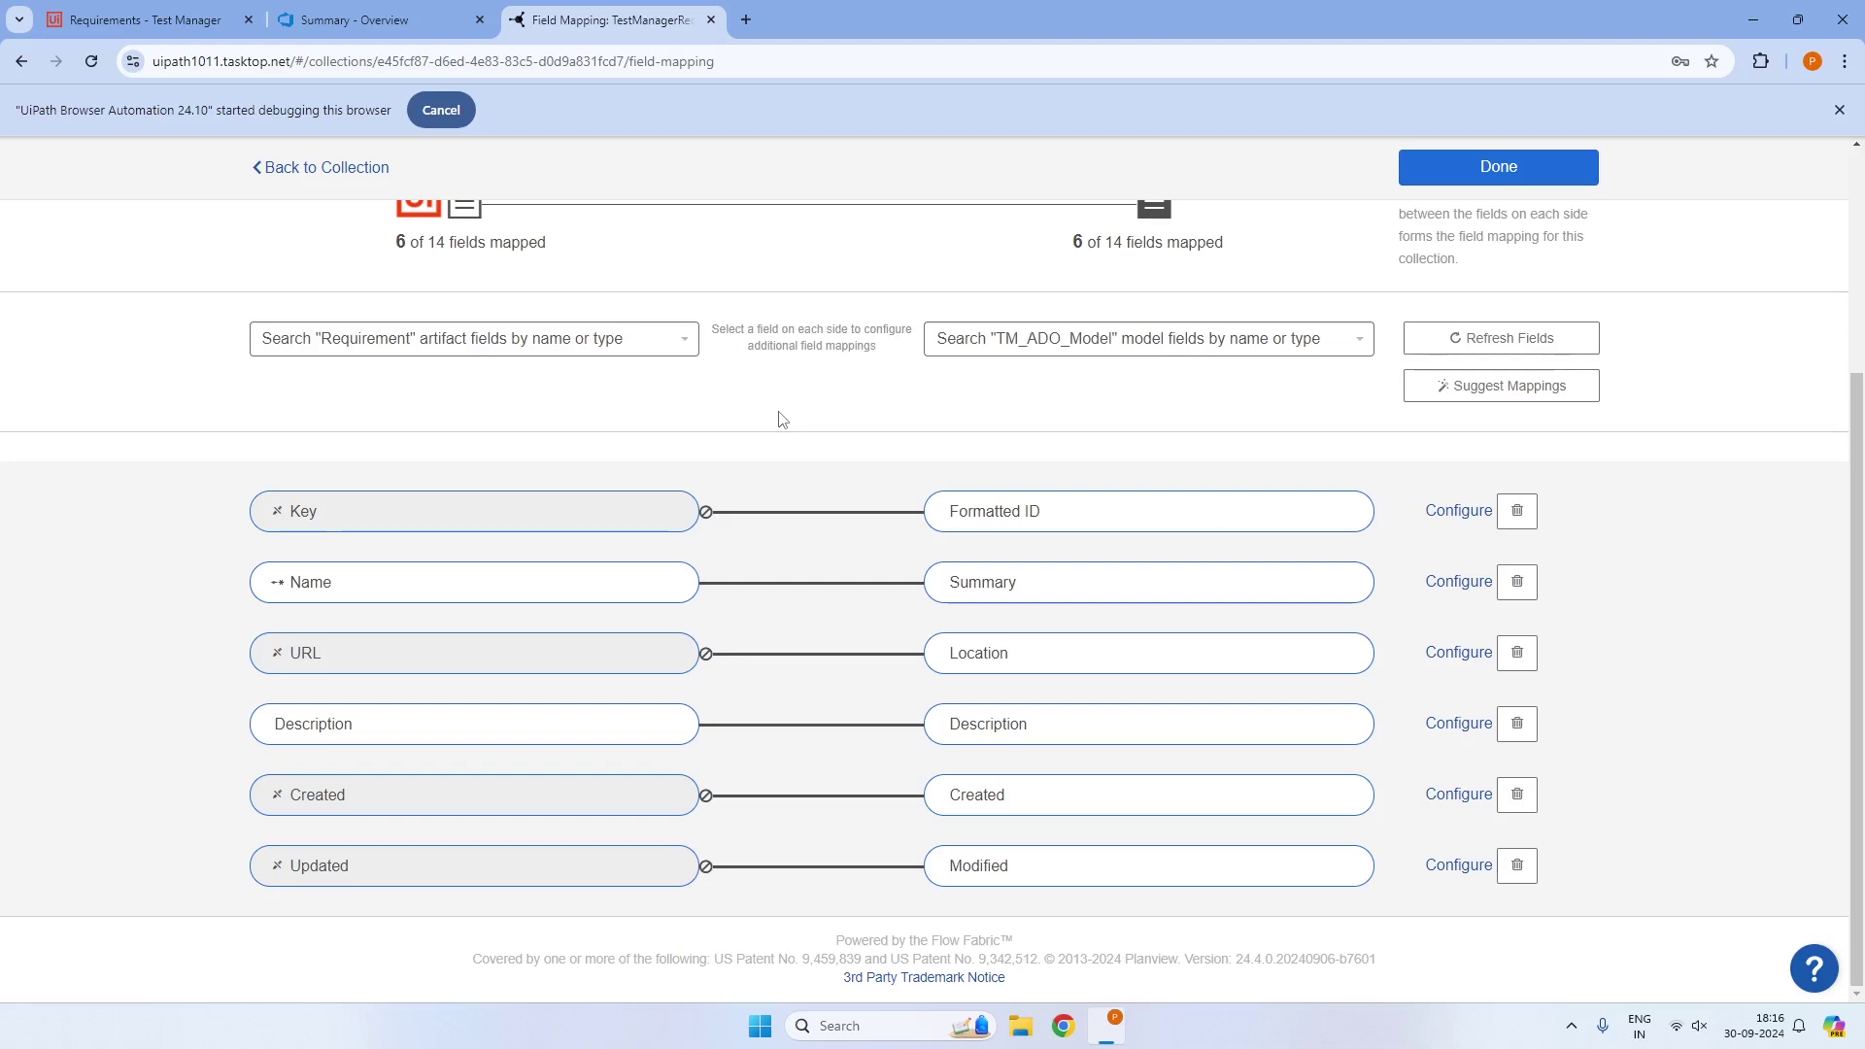
{"action": "left_click", "coordinate": [1450, 175]}
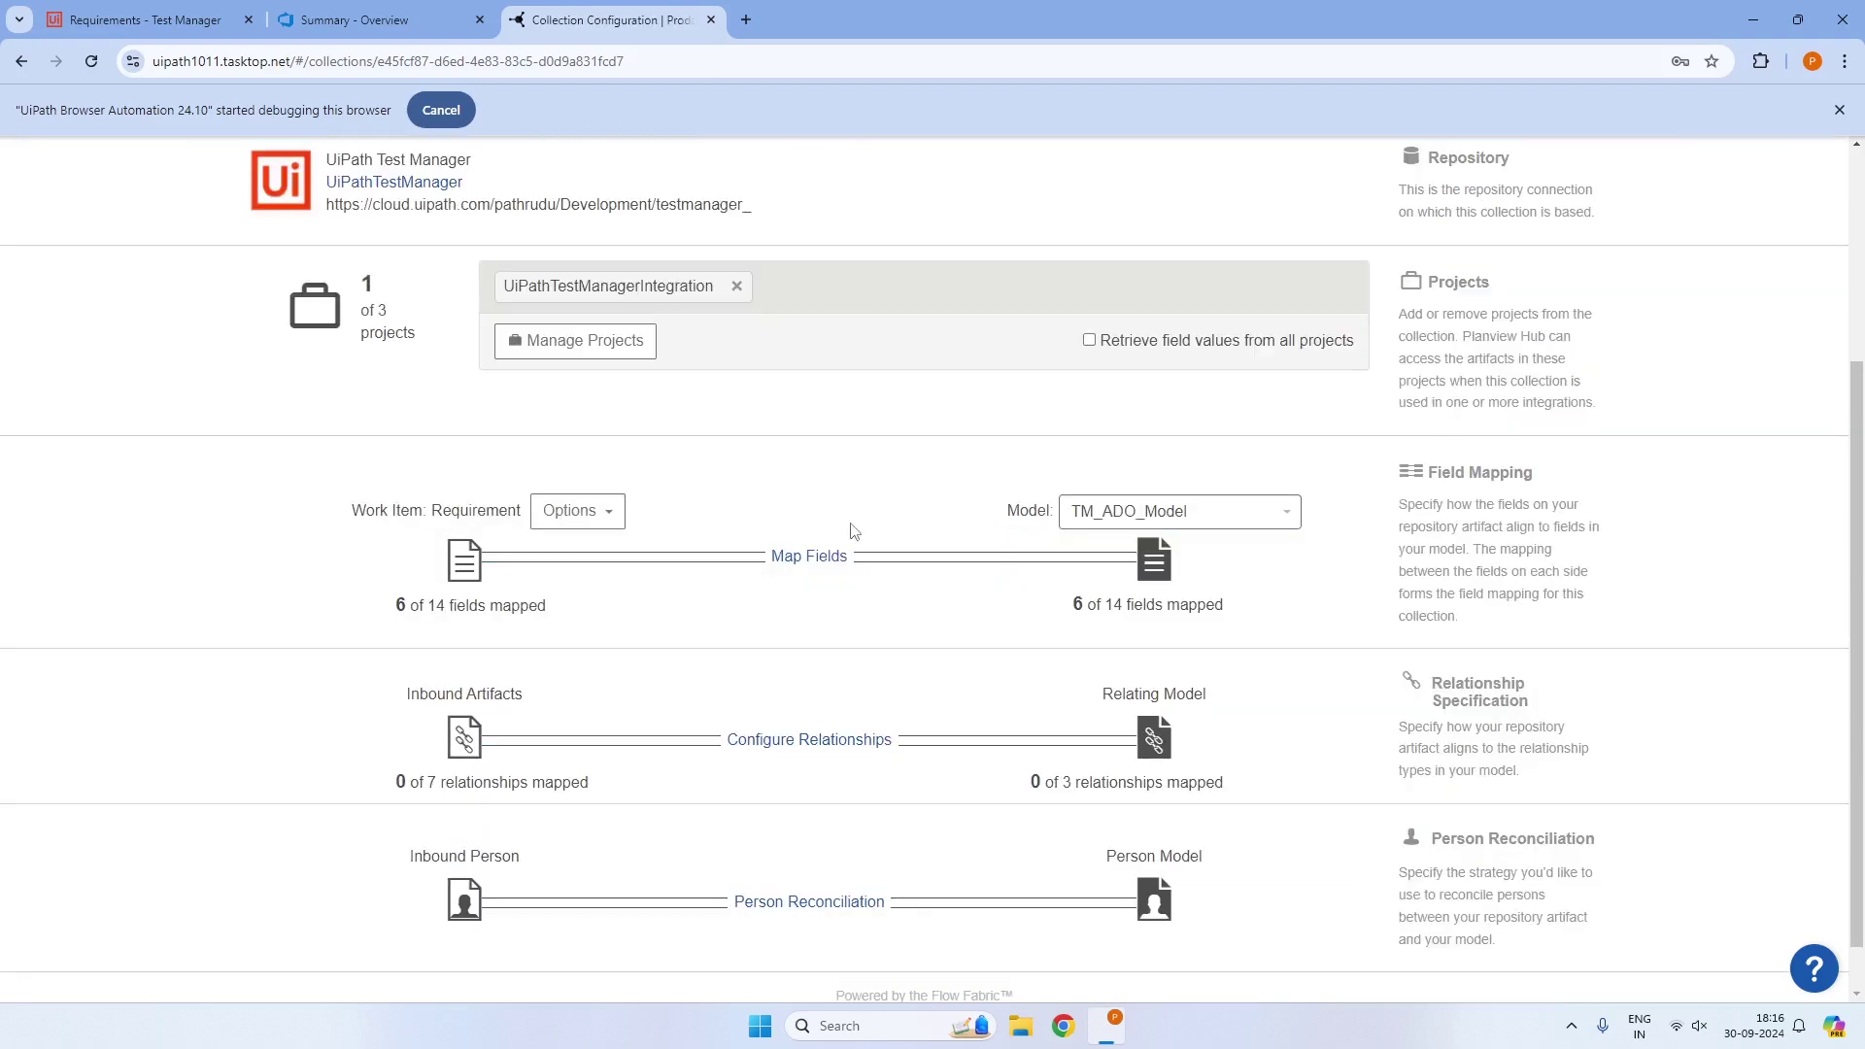
{"action": "scroll", "coordinate": [849, 528], "scroll_direction": "up", "scroll_amount": 3}
{"action": "left_click", "coordinate": [1453, 360]}
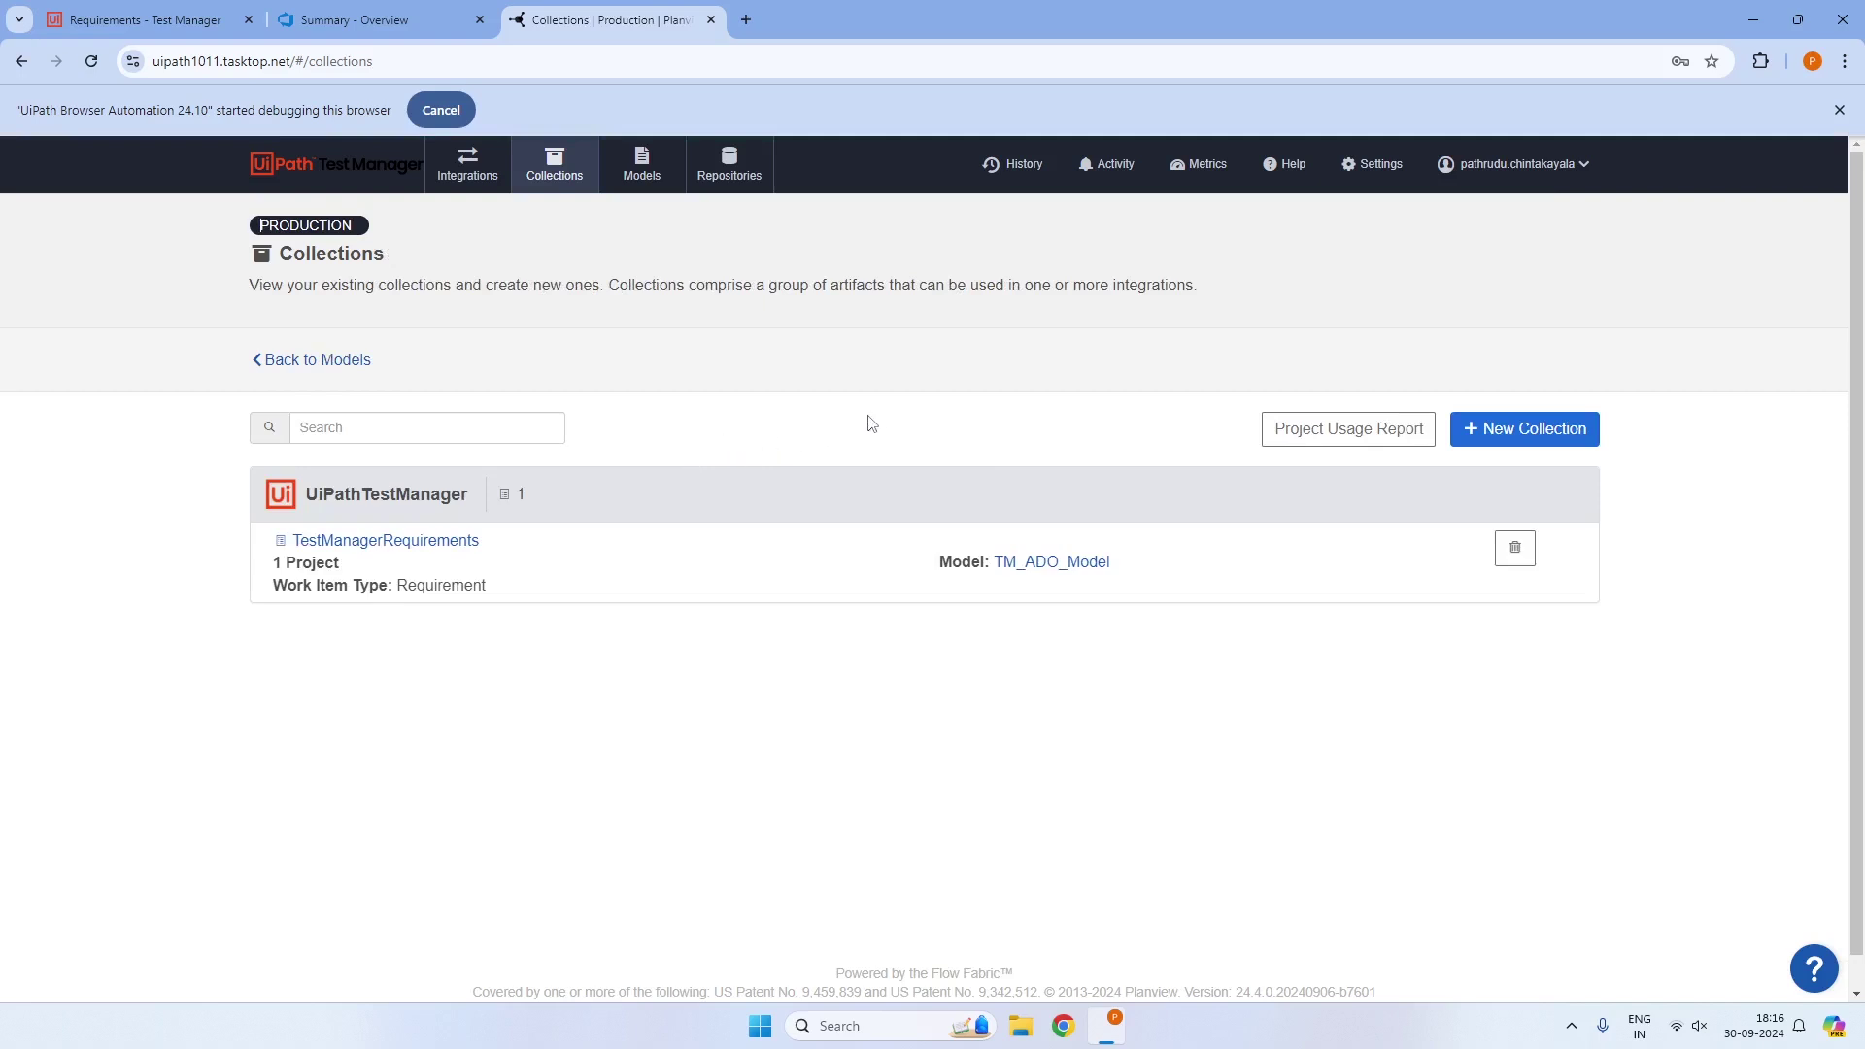
Create another Work Item Collection and name it AzureDevopsWorkItems
{"action": "left_click", "coordinate": [1487, 428]}
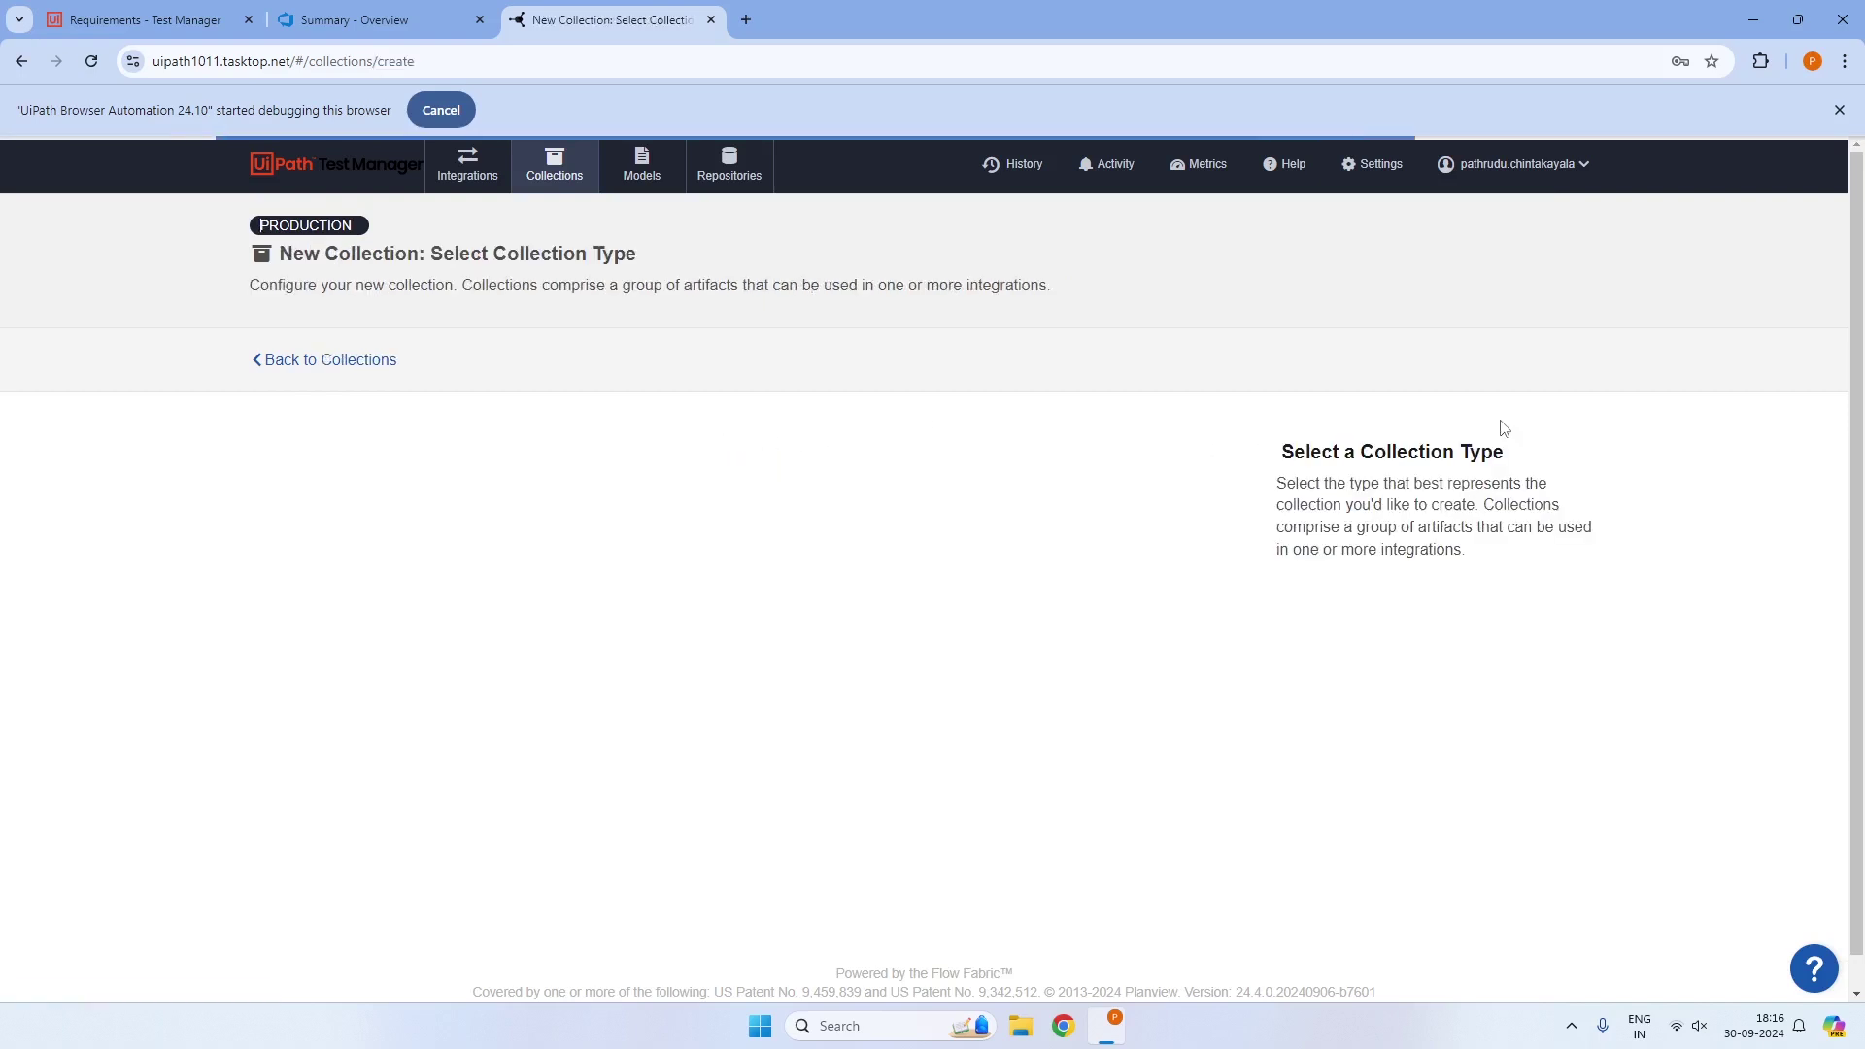
{"action": "left_click", "coordinate": [430, 494]}
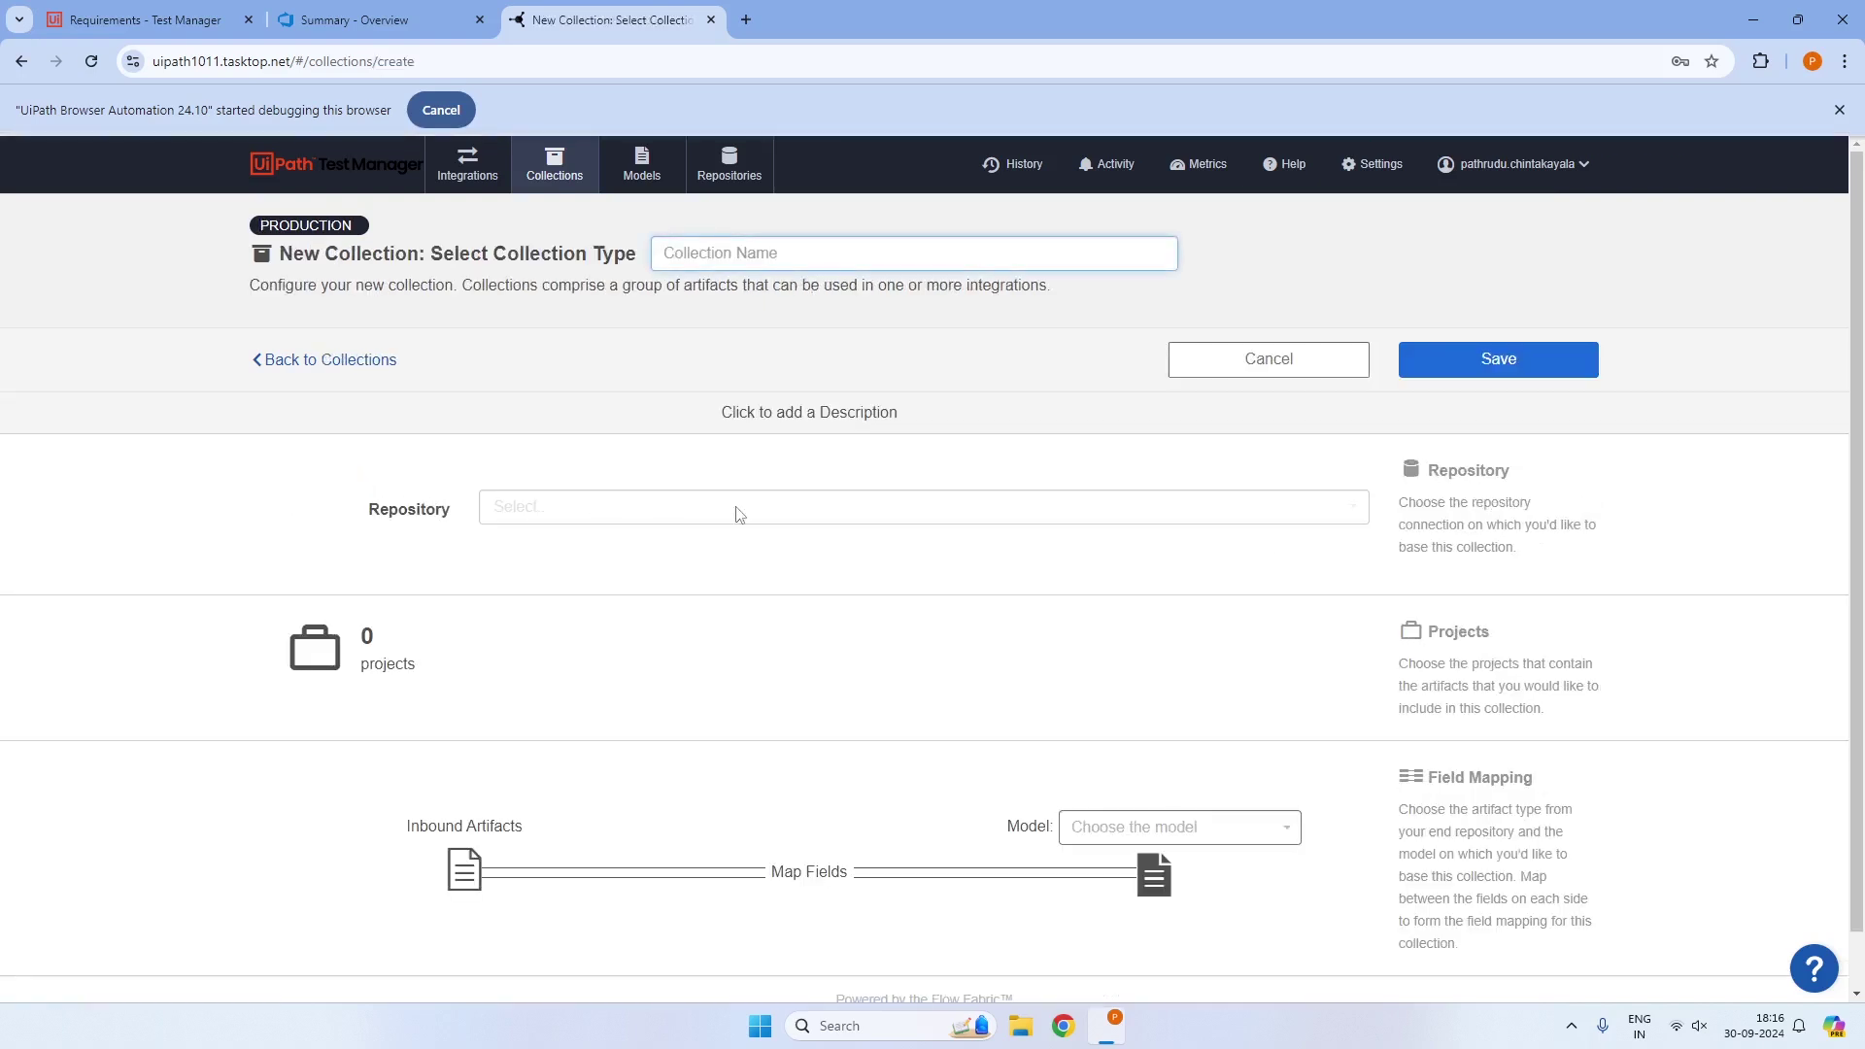
{"action": "type", "text": "Az"}
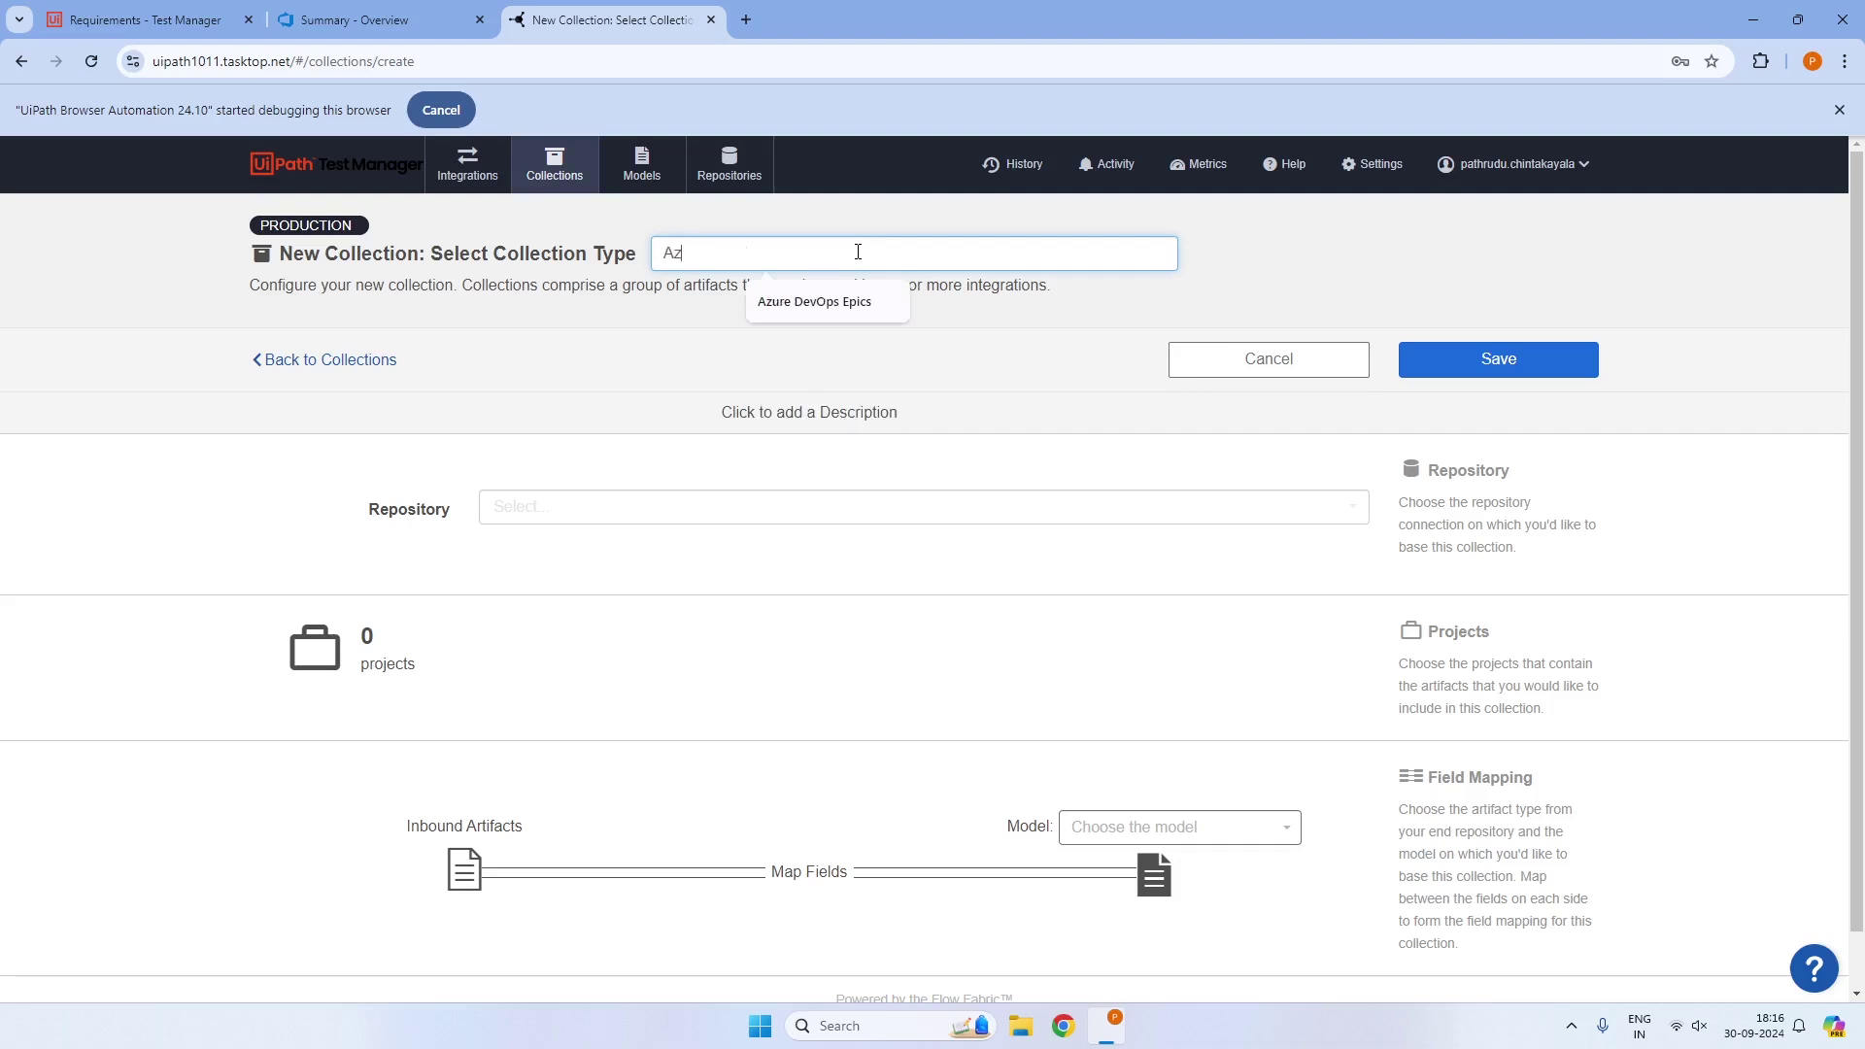
{"action": "type", "text": "ureDev"}
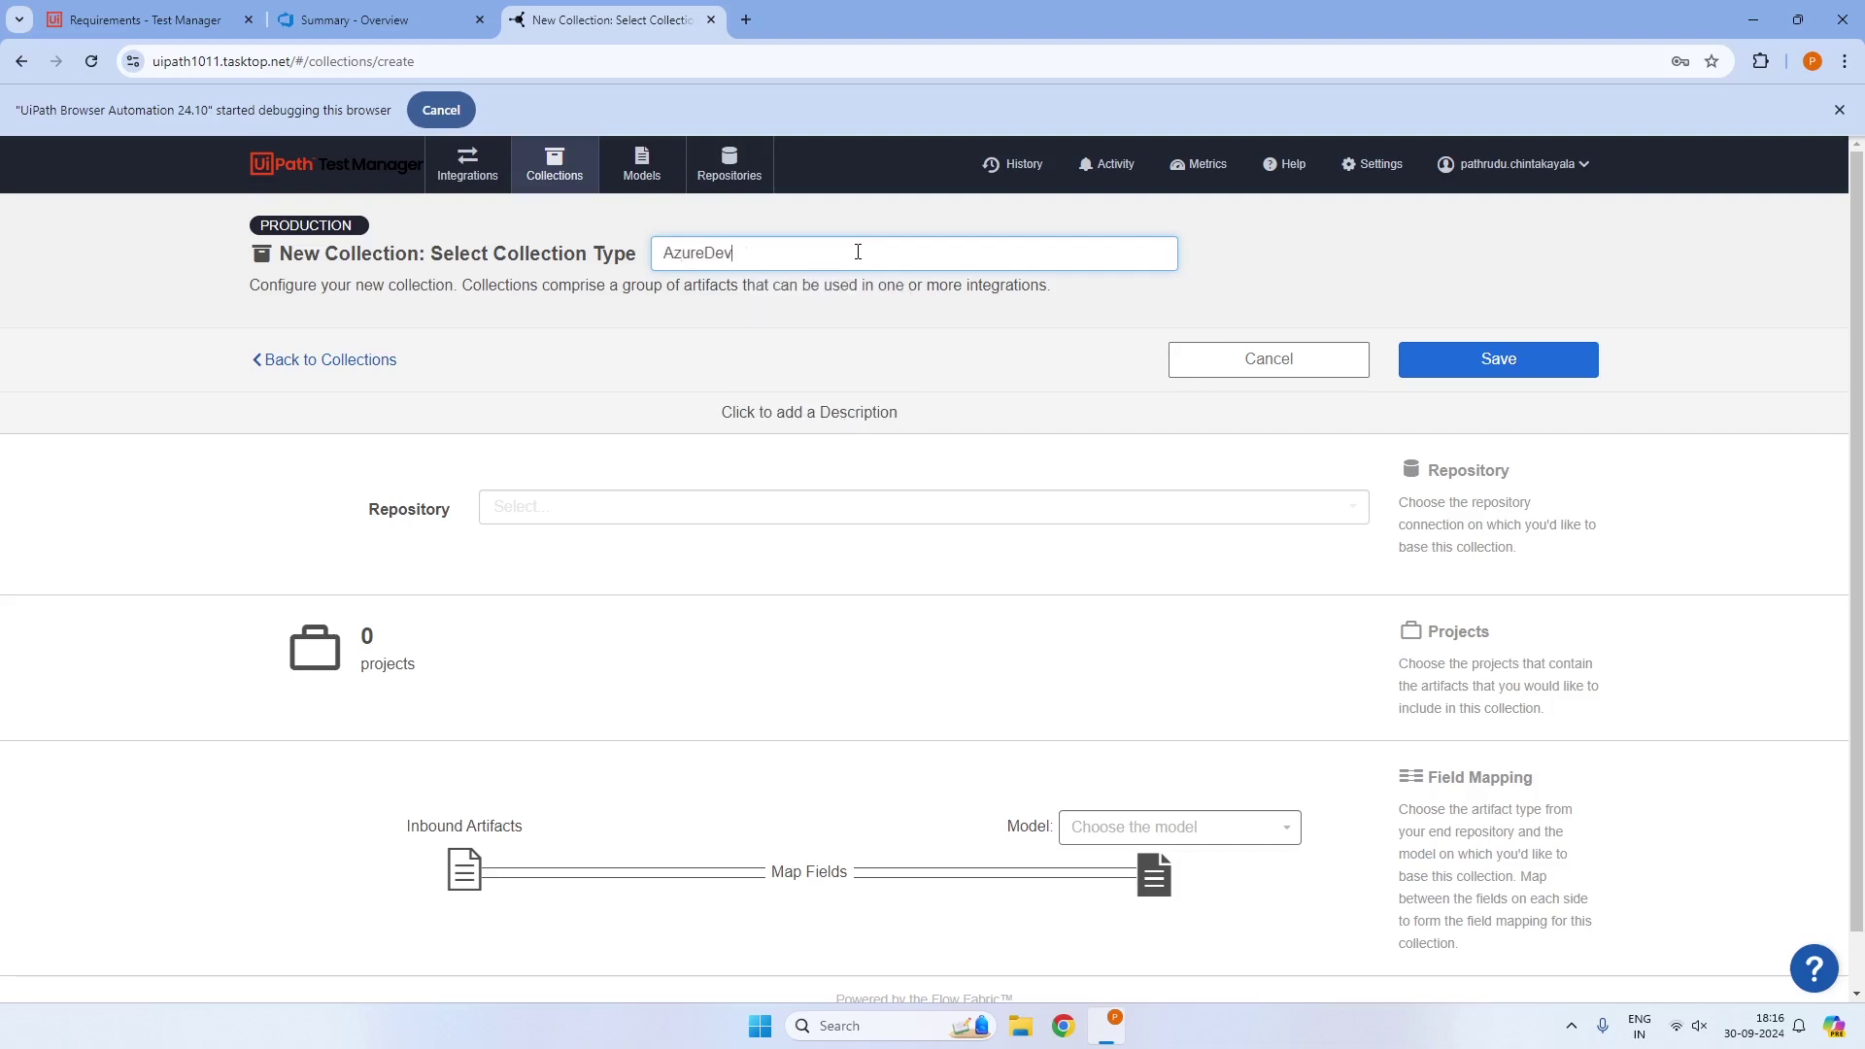
{"action": "type", "text": "opsWorkItems"}
Set the new collection's repository to AzureDevOps and add the available AzureDevOpsTestManager project to it
{"action": "left_click", "coordinate": [816, 505]}
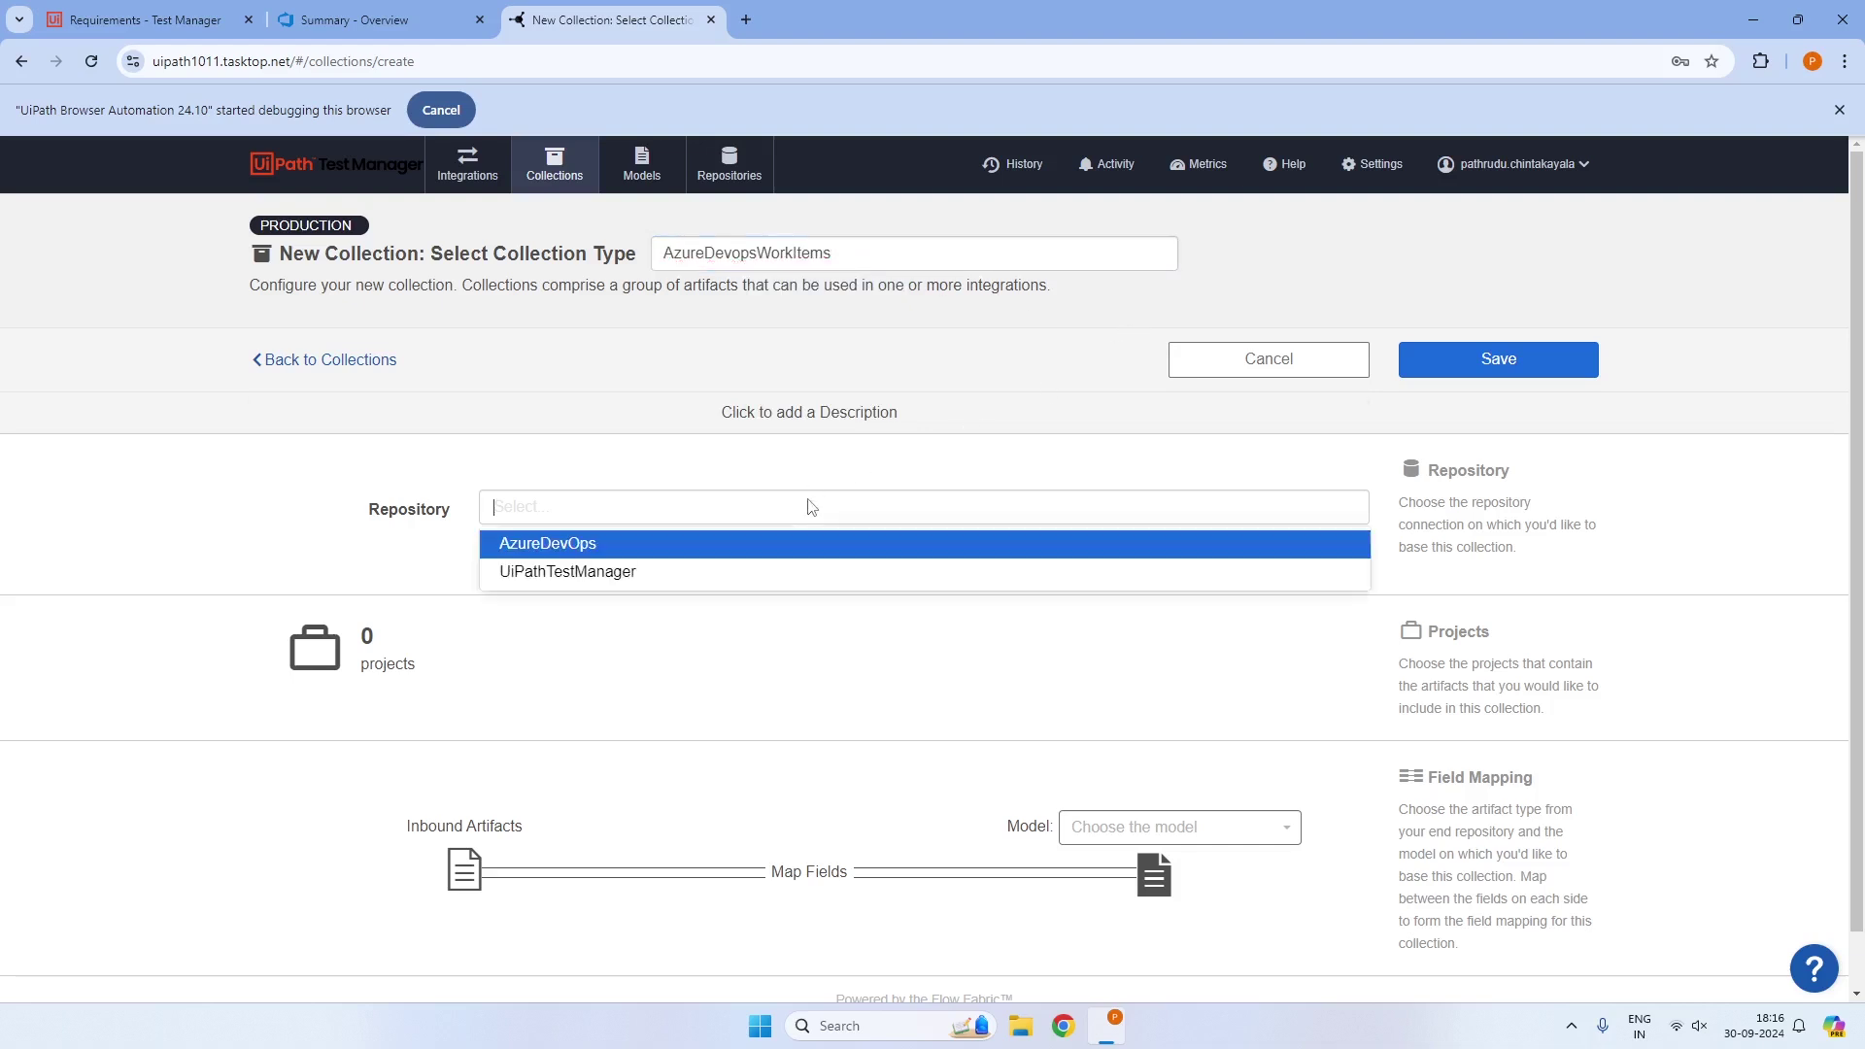
{"action": "left_click", "coordinate": [595, 544]}
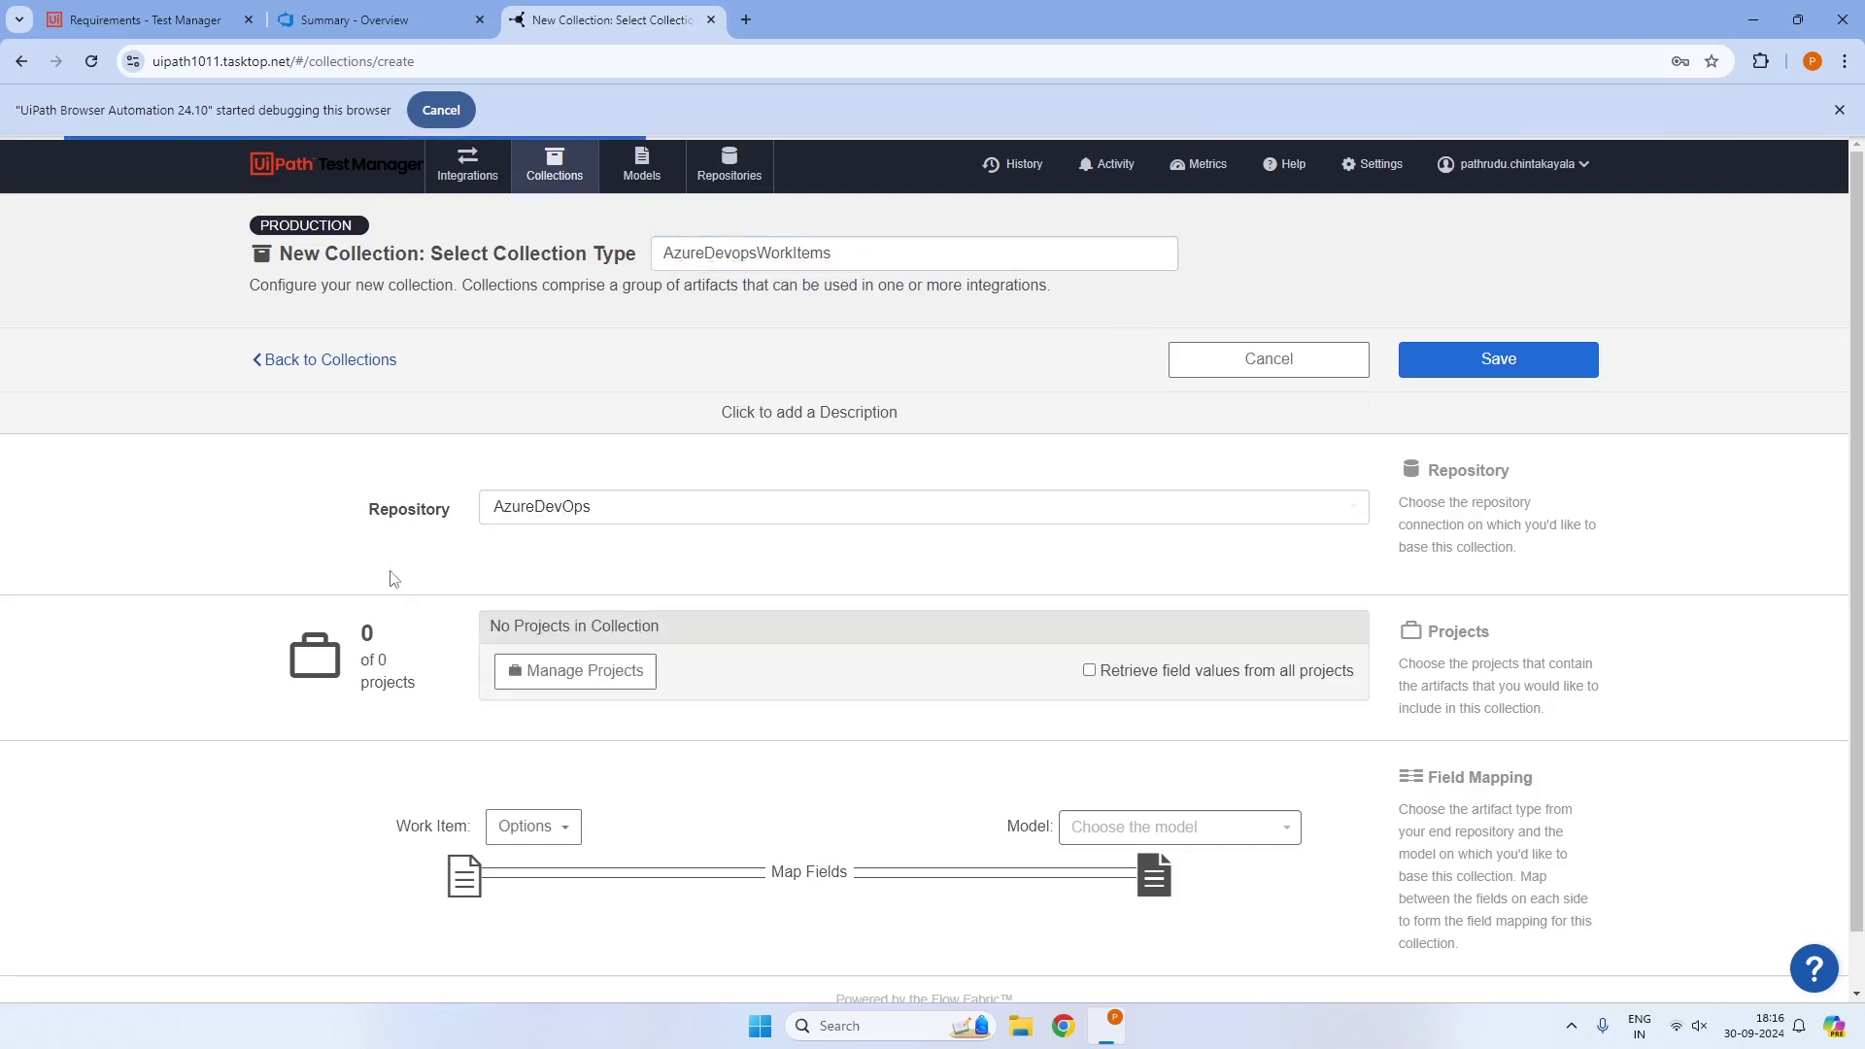
{"action": "scroll", "coordinate": [583, 608], "scroll_direction": "down", "scroll_amount": 1}
{"action": "left_click", "coordinate": [557, 620]}
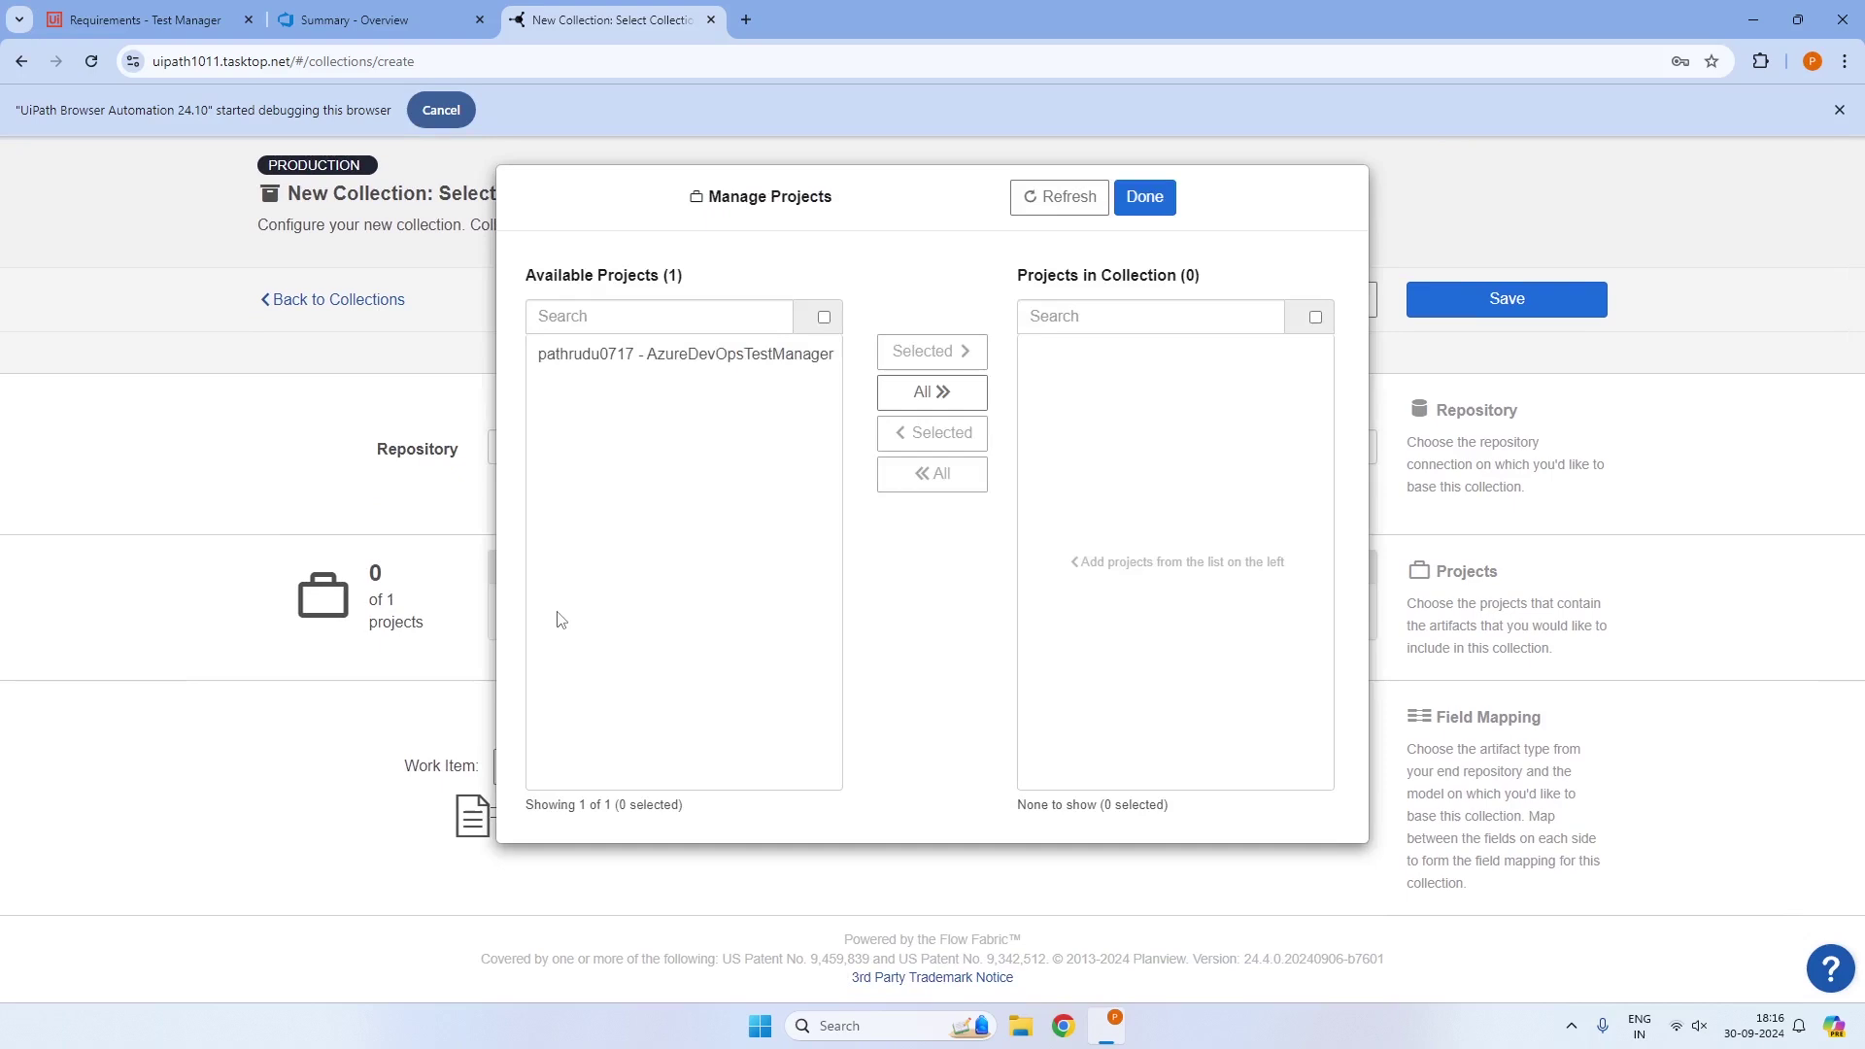
{"action": "left_click", "coordinate": [658, 355]}
{"action": "left_click", "coordinate": [913, 350]}
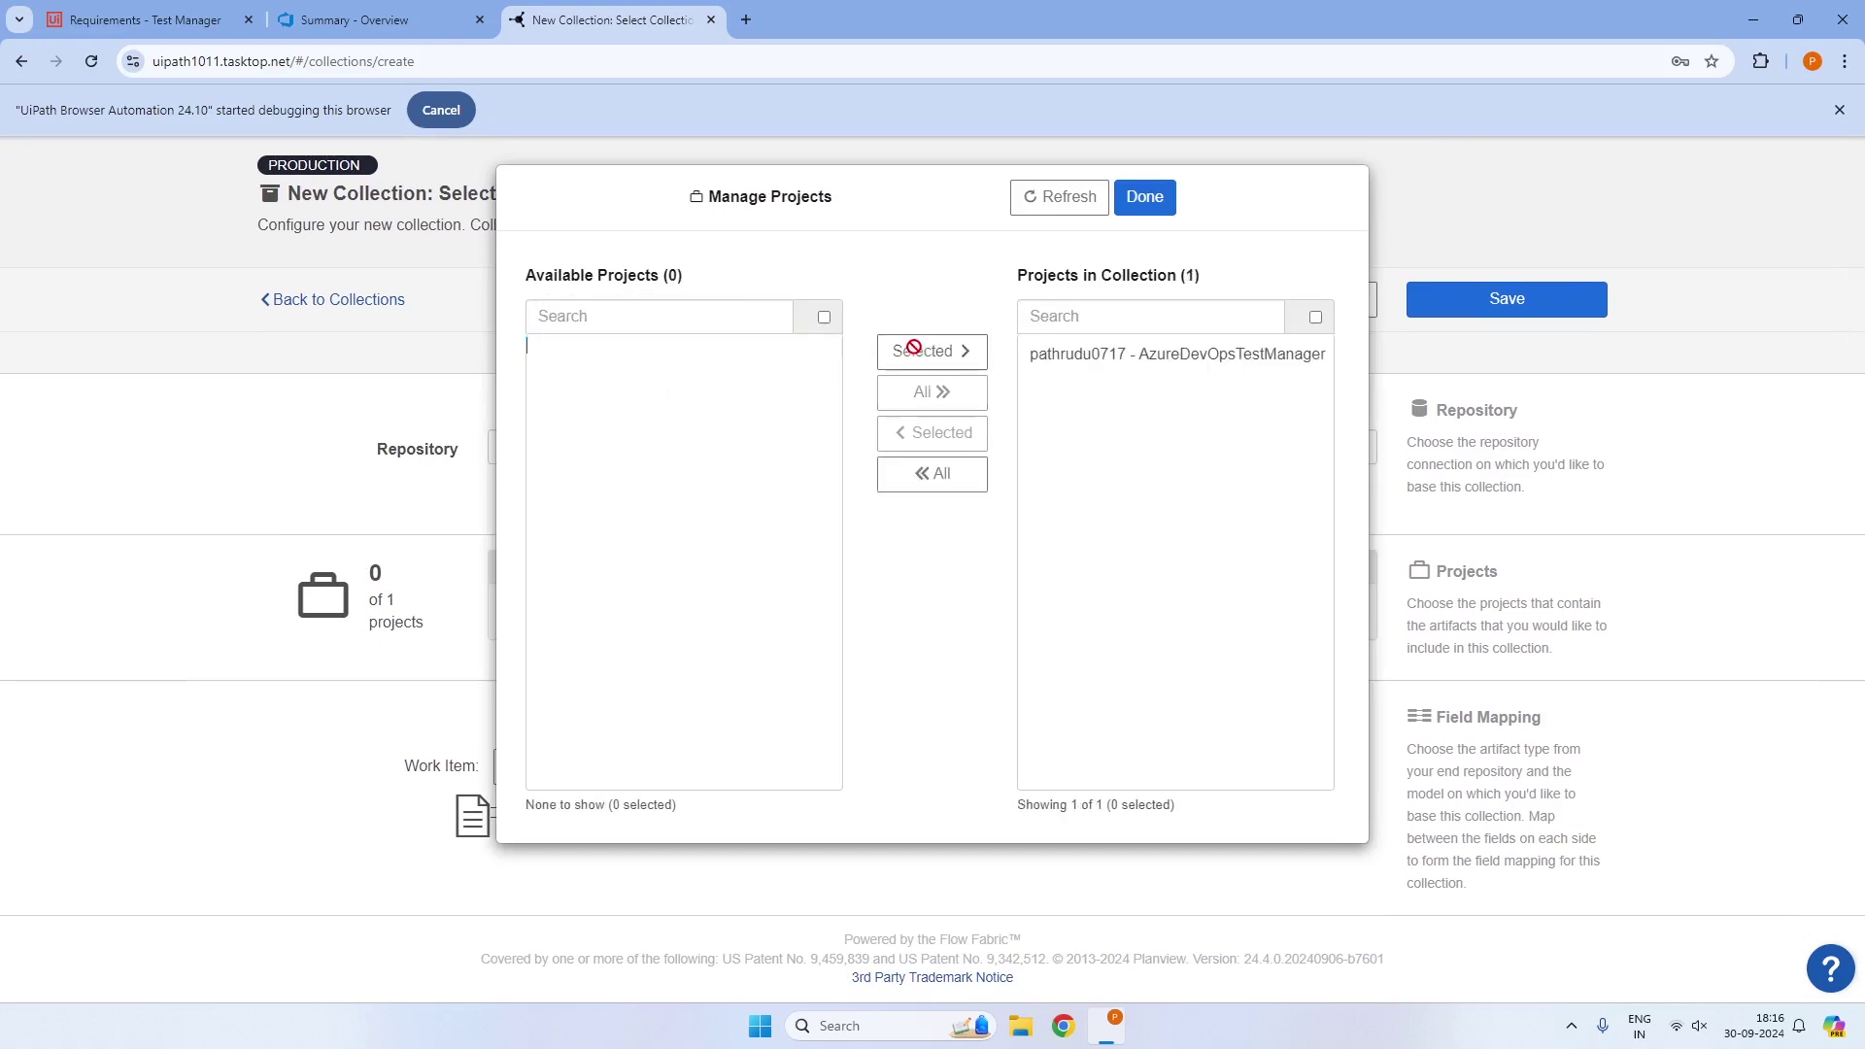
{"action": "left_click", "coordinate": [1144, 196]}
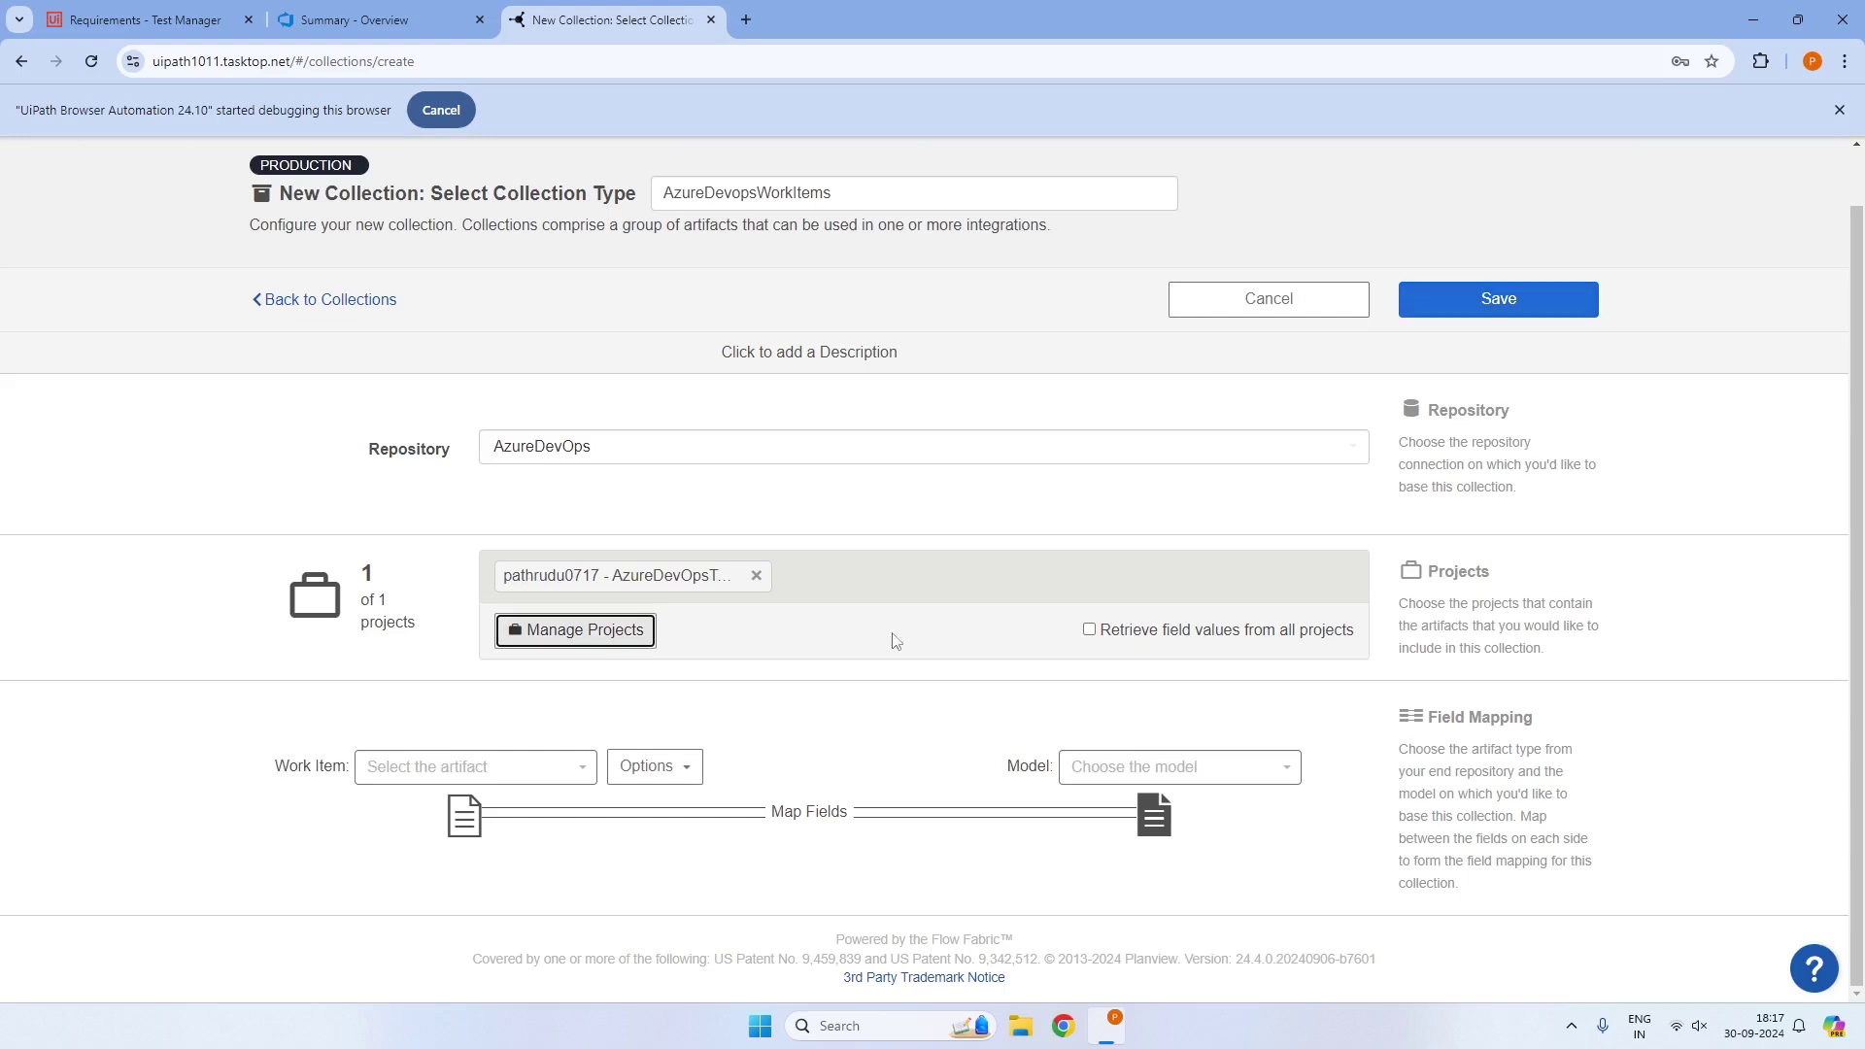
Choose Epic as the work item type for the AzureDevopsWorkItems collection
{"action": "left_click", "coordinate": [570, 771]}
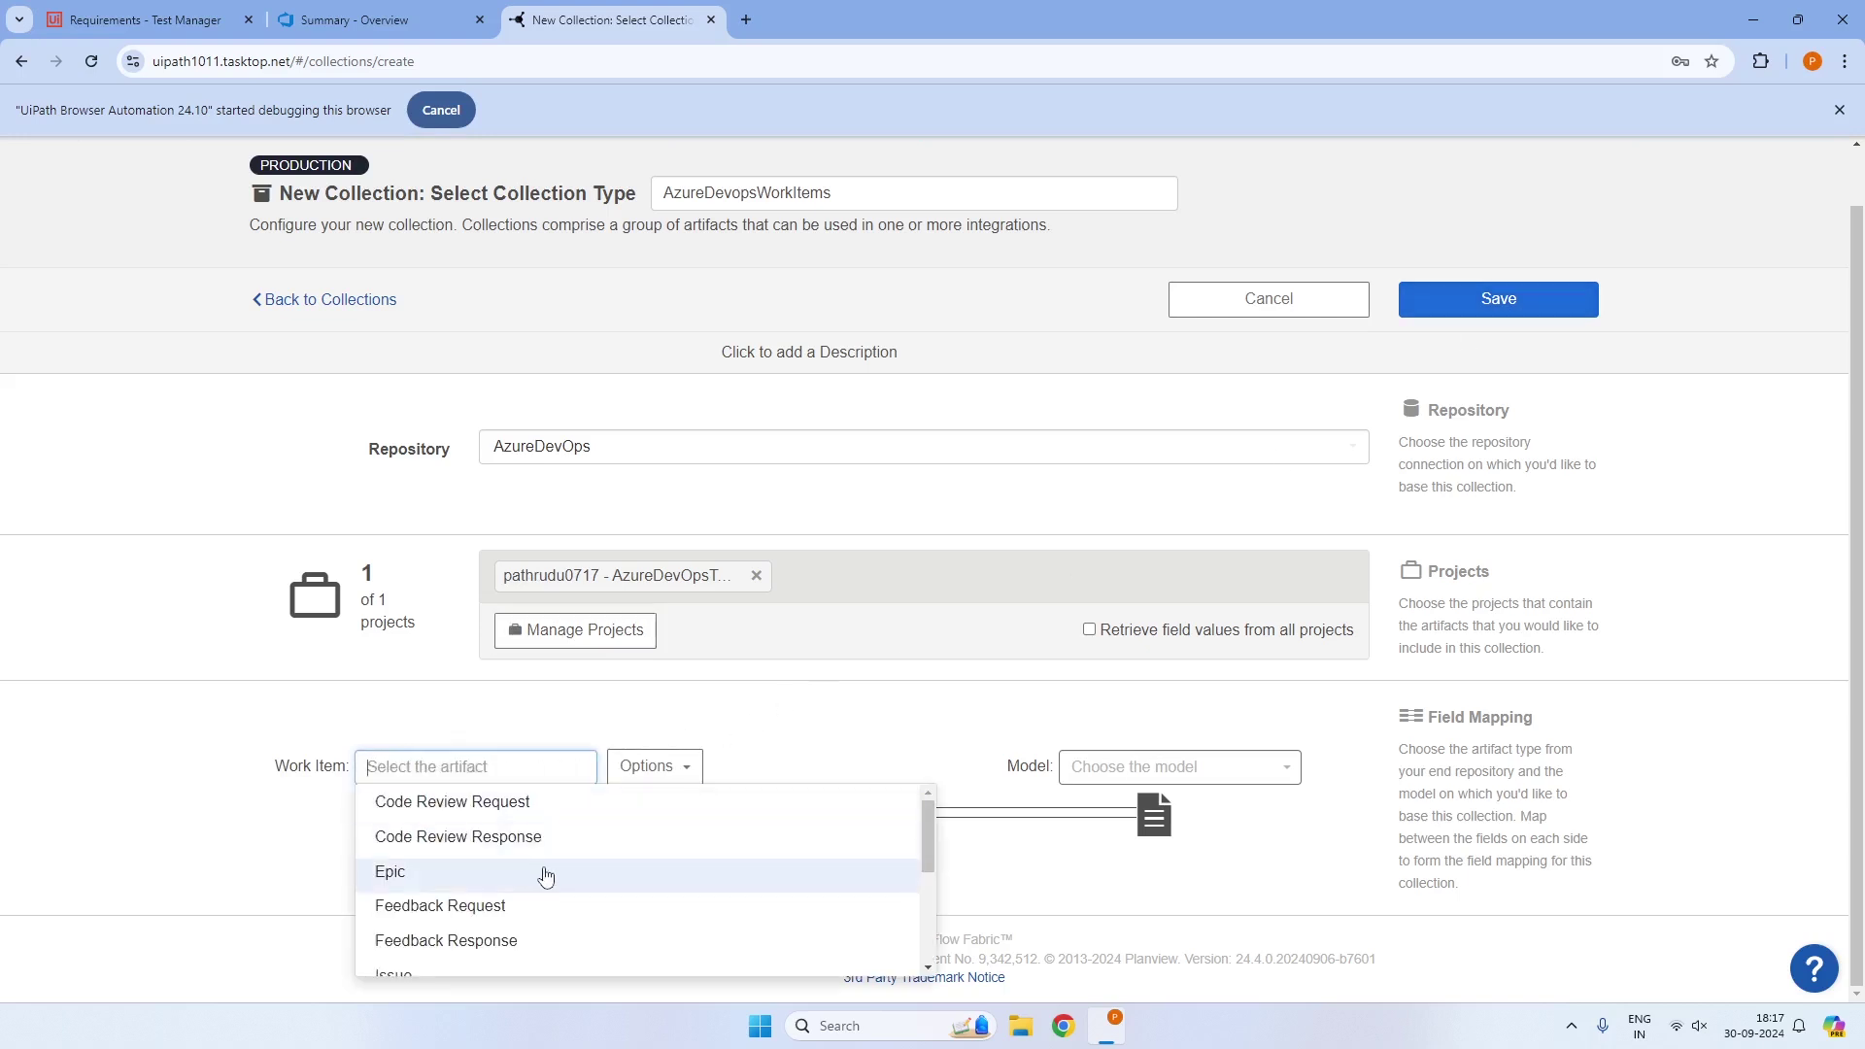
{"action": "scroll", "coordinate": [545, 879], "scroll_direction": "down", "scroll_amount": 5}
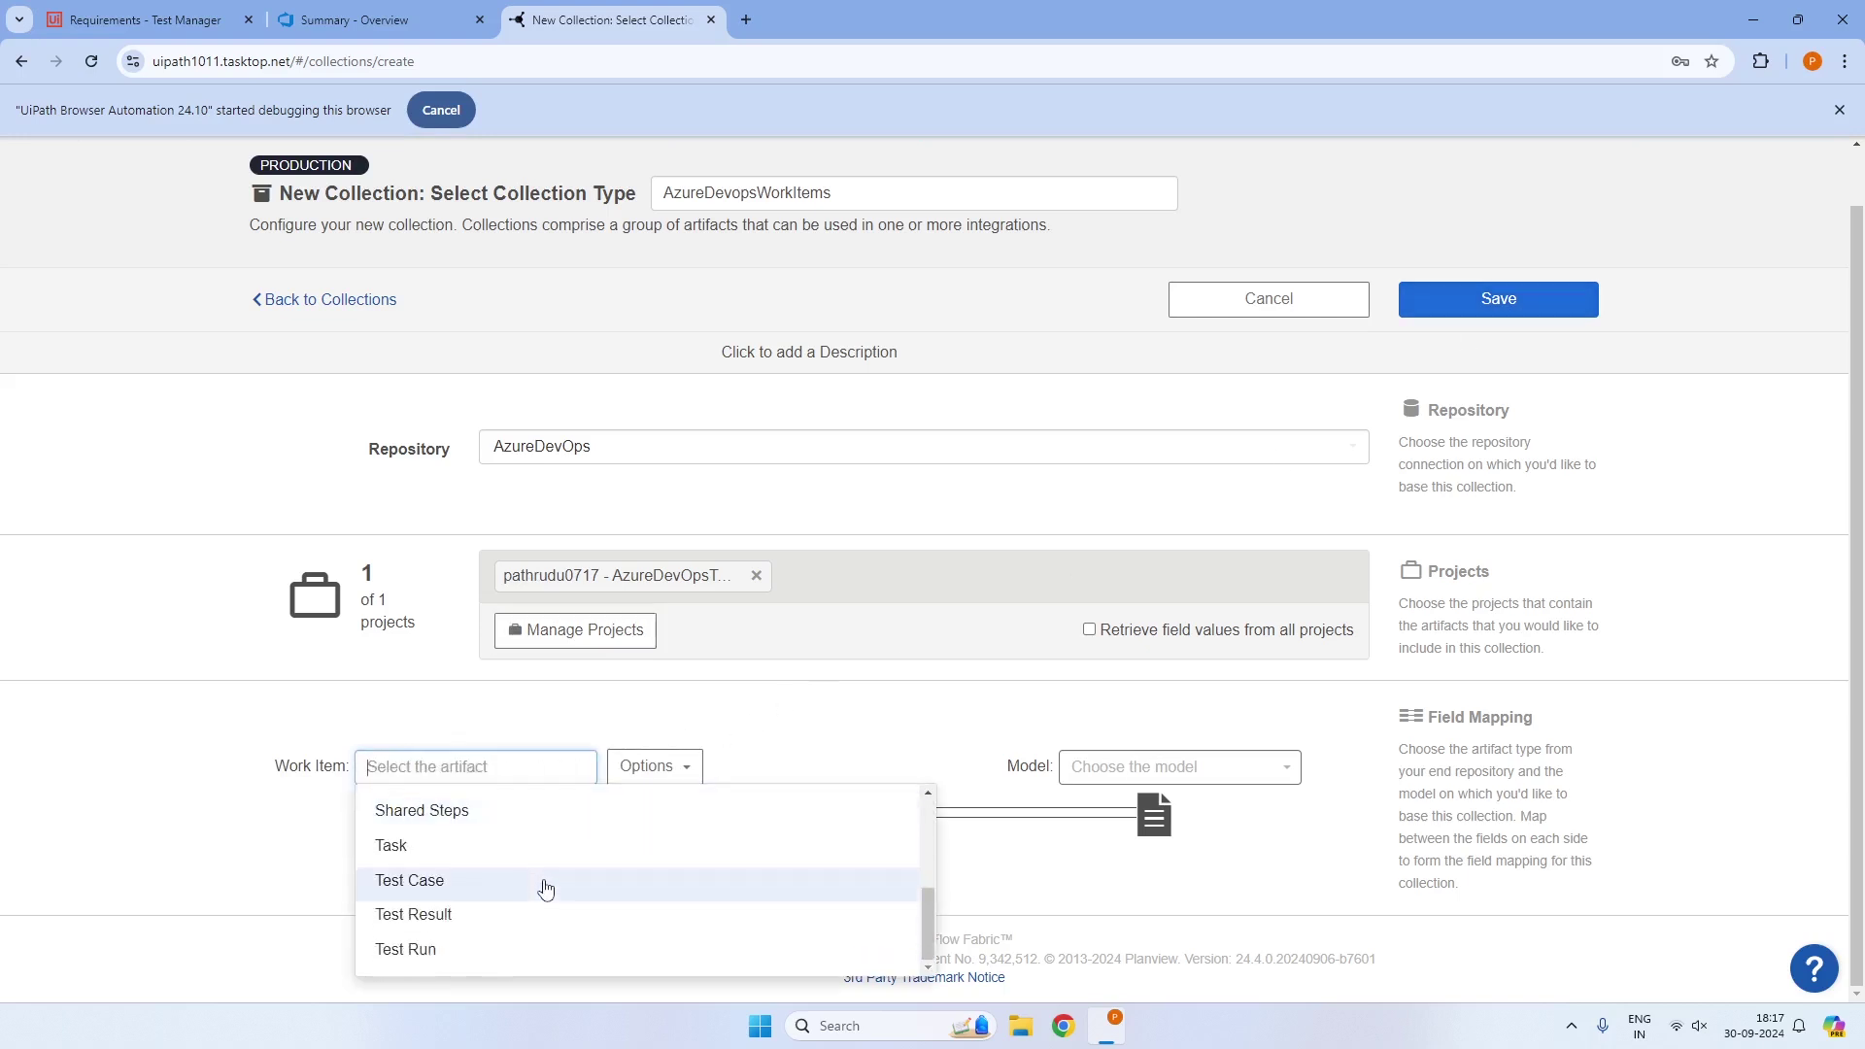
{"action": "scroll", "coordinate": [545, 884], "scroll_direction": "up", "scroll_amount": 5}
{"action": "left_click", "coordinate": [492, 841]}
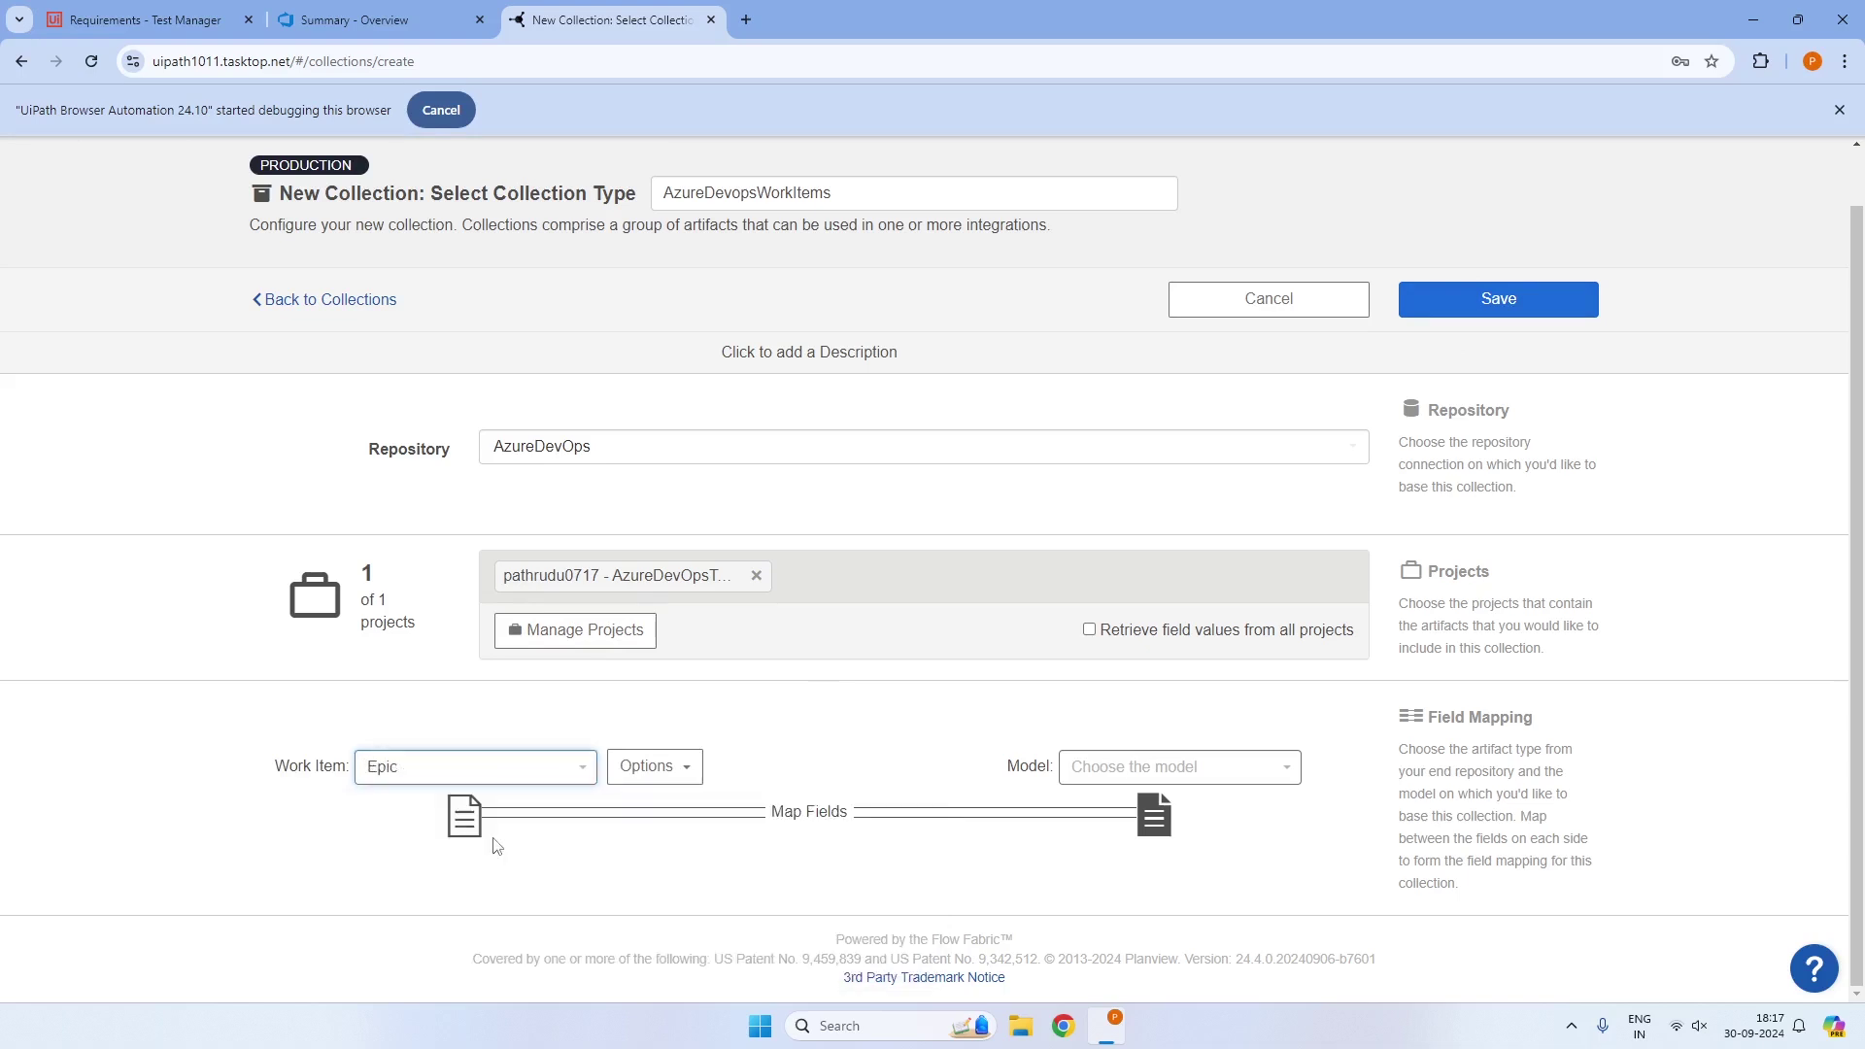
Switch to Azure DevOps and check which work item types can be created in the AzureDevOpsTestManager project
{"action": "left_click", "coordinate": [354, 19]}
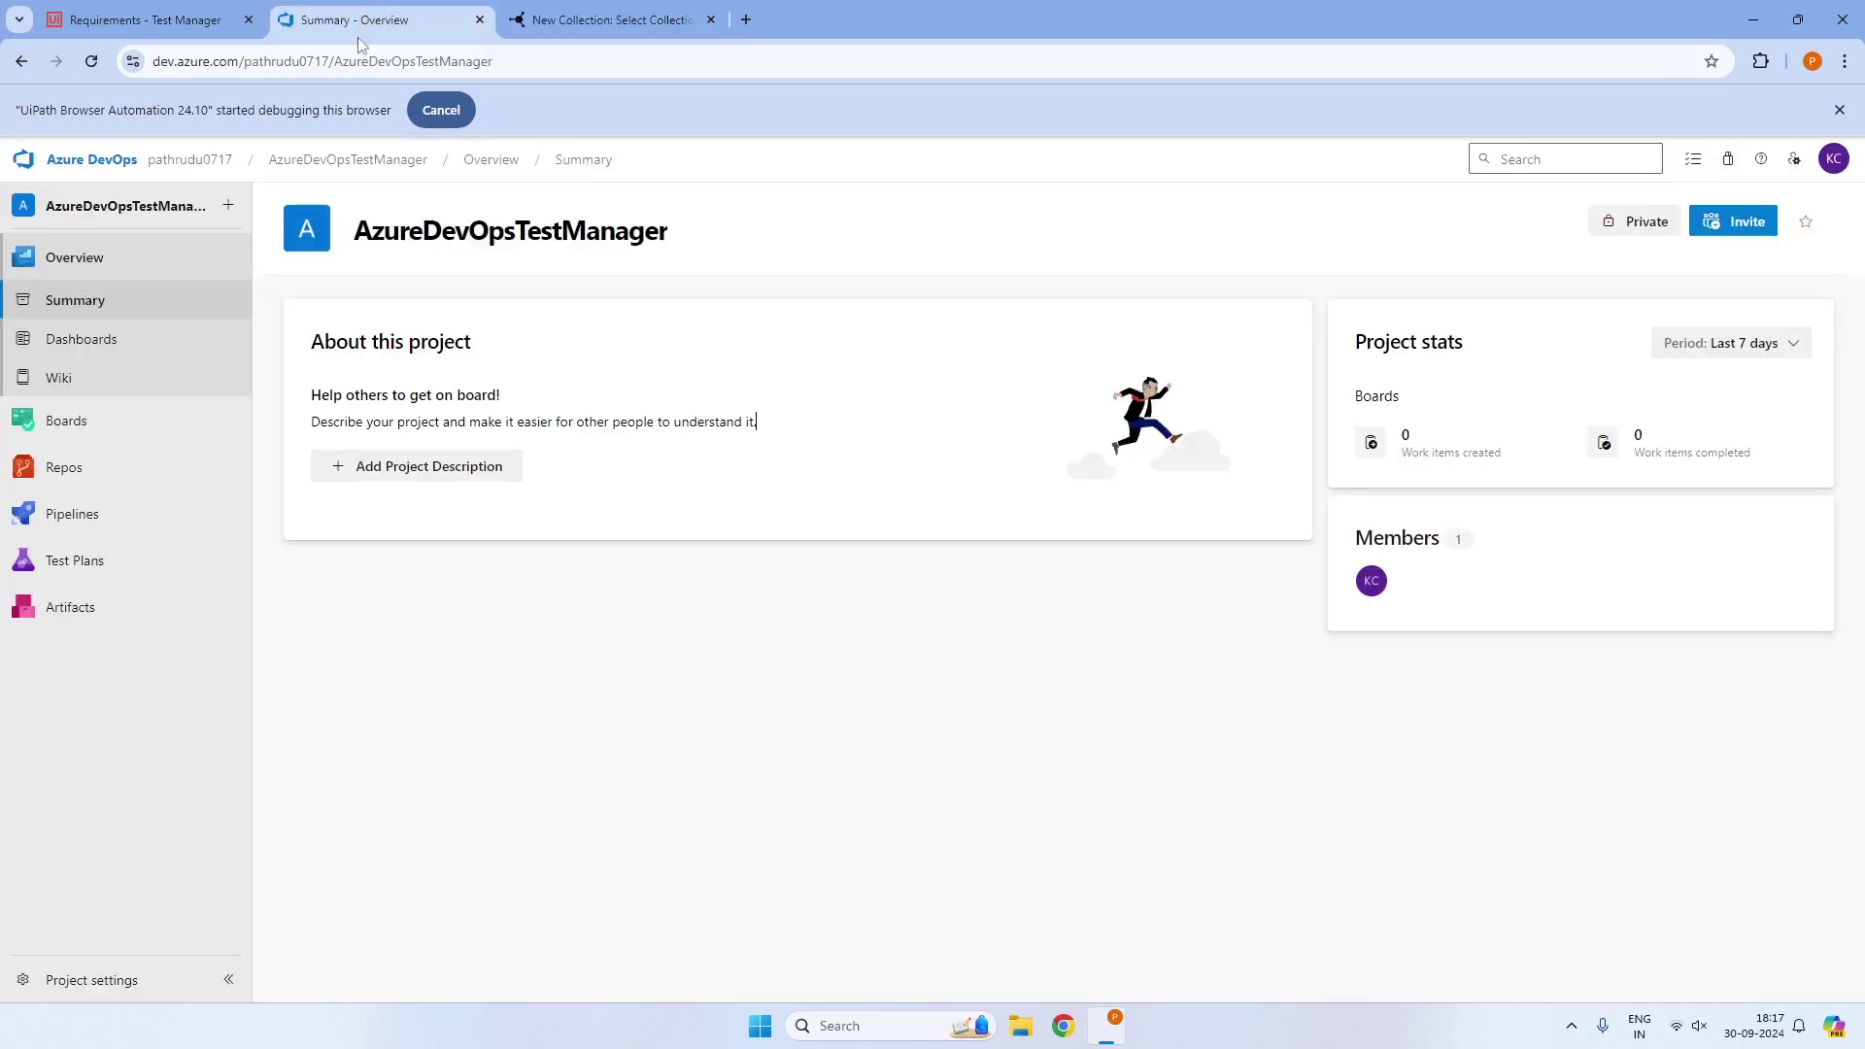
{"action": "mouse_move", "coordinate": [120, 427]}
{"action": "left_click", "coordinate": [316, 457]}
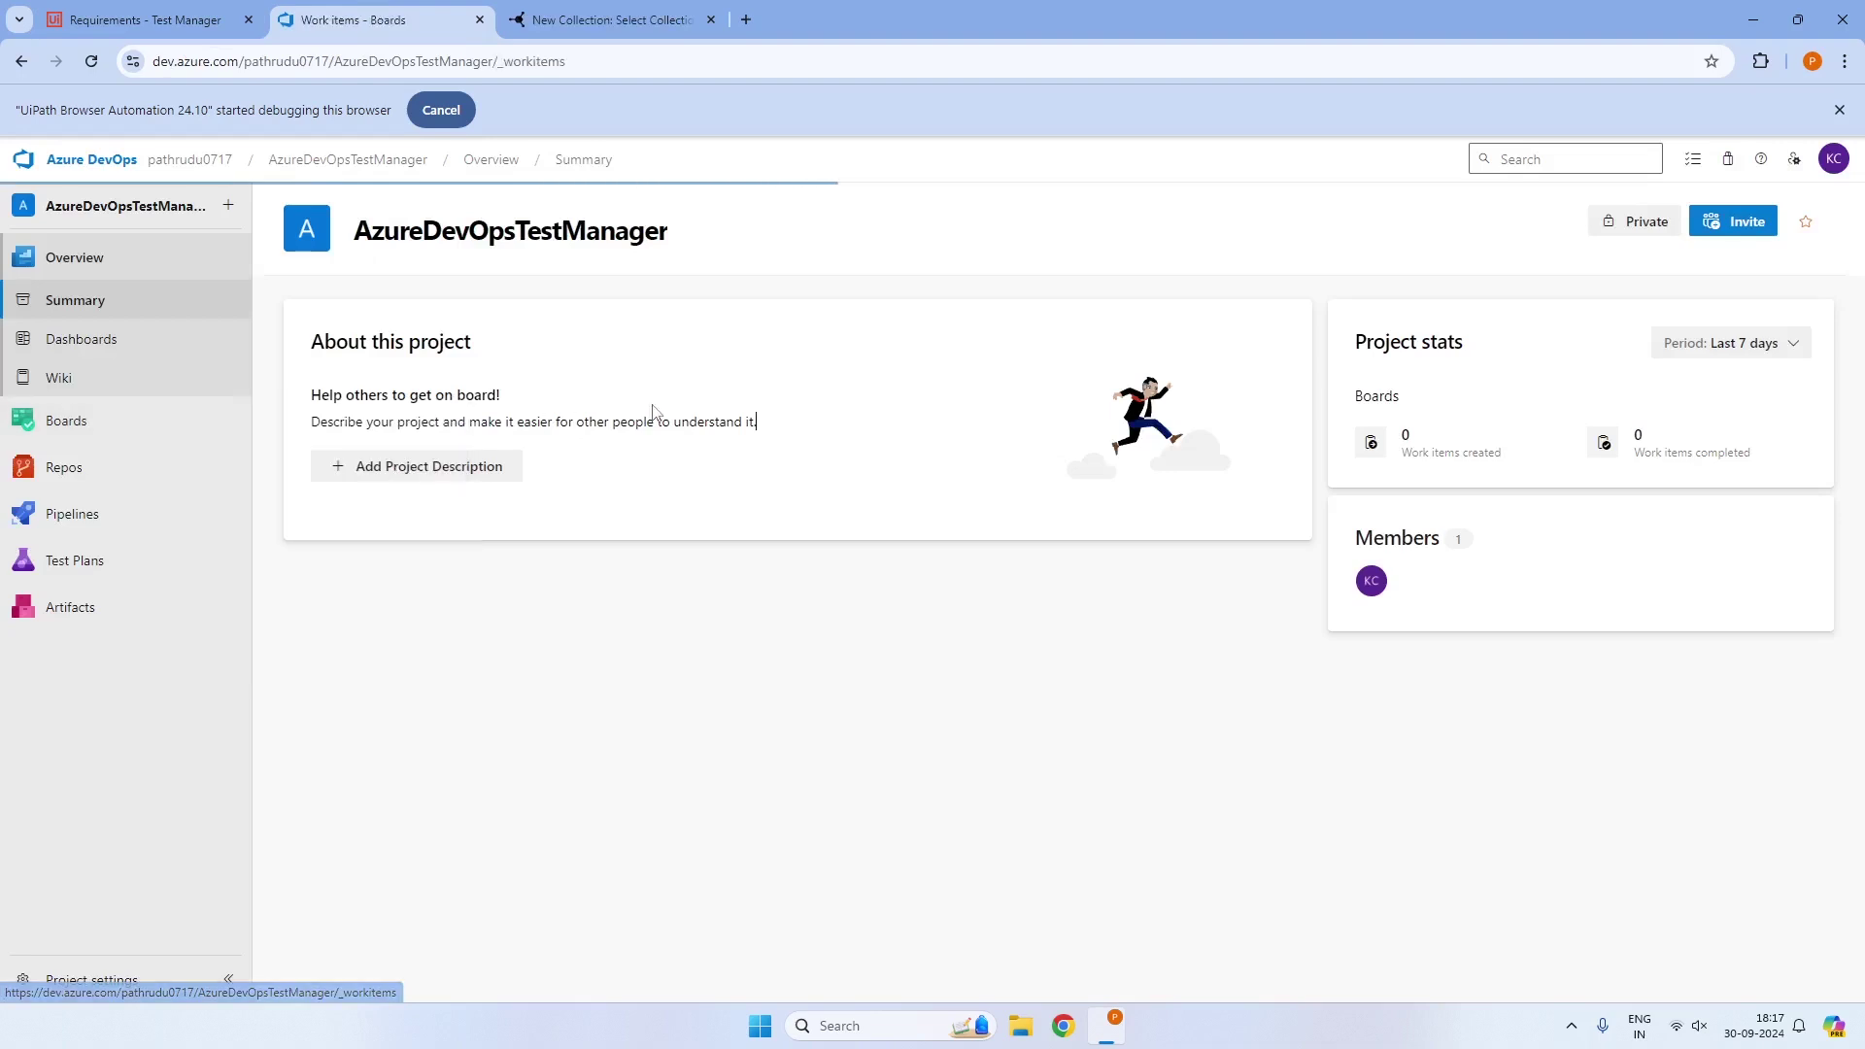
{"action": "left_click", "coordinate": [559, 303]}
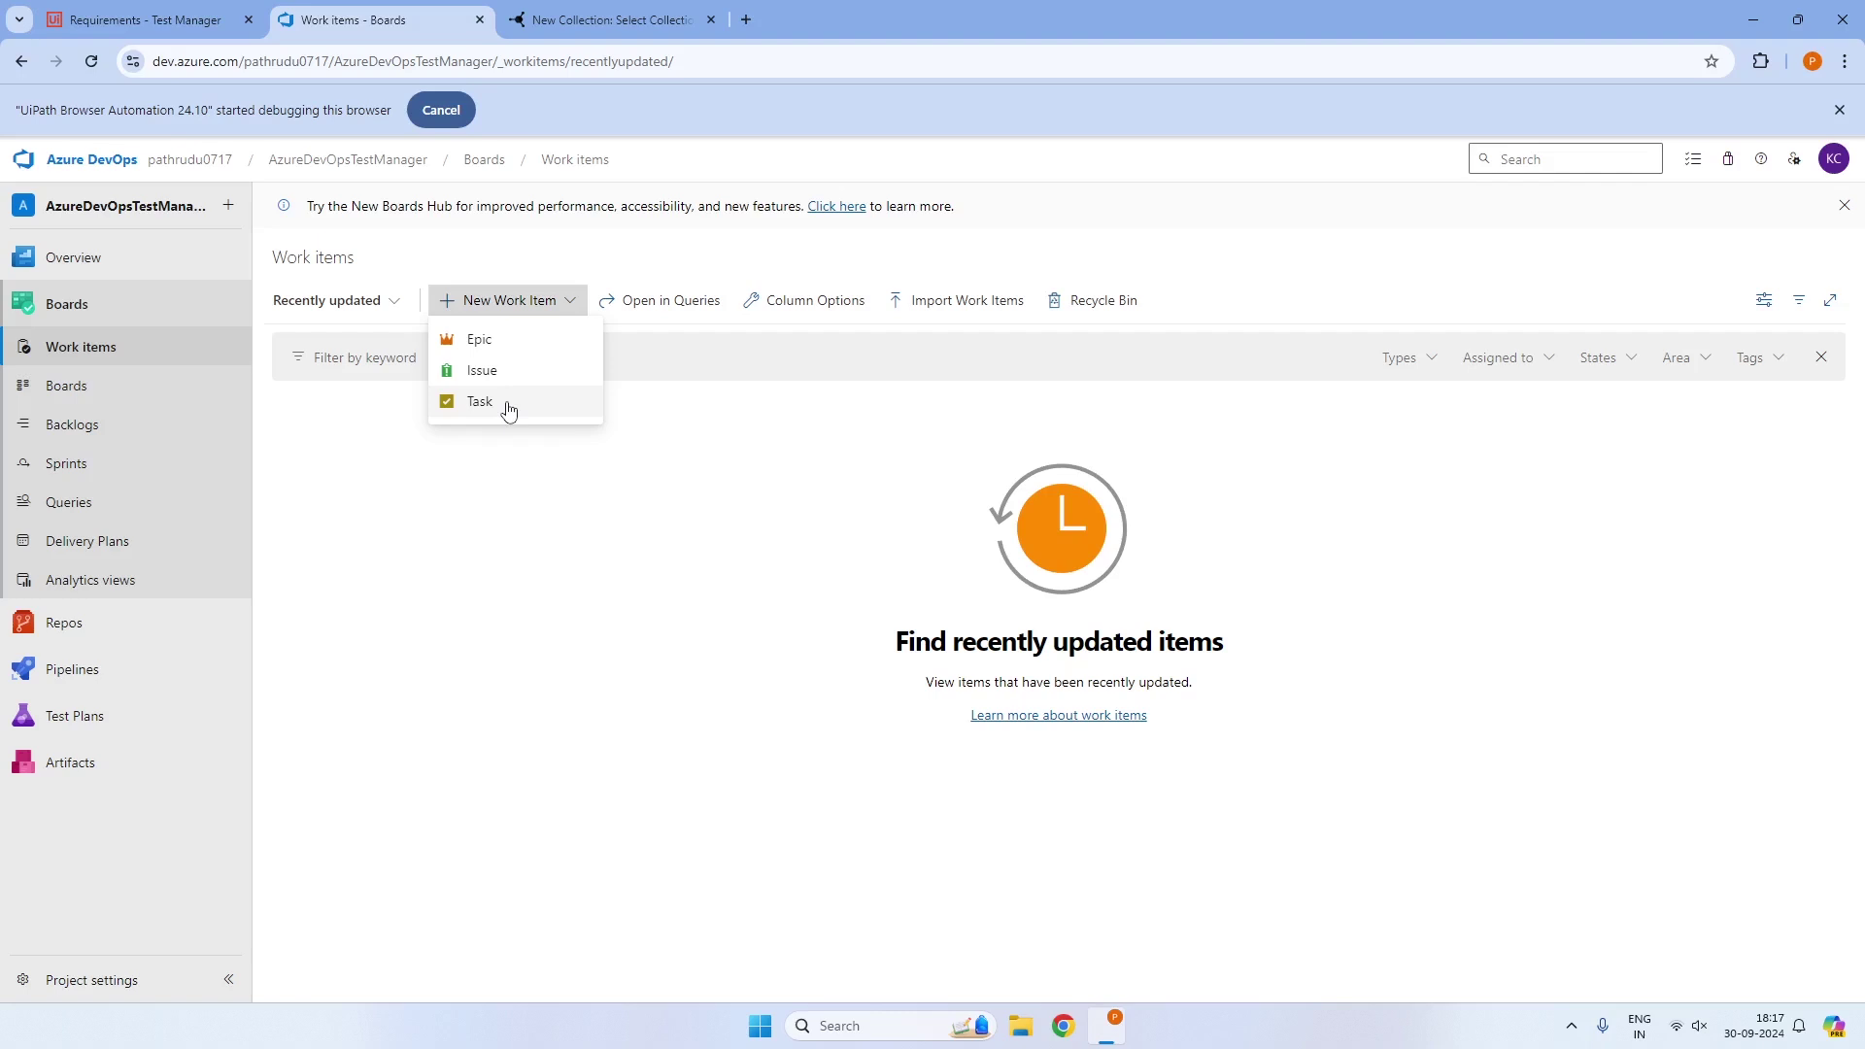
{"action": "left_click", "coordinate": [485, 539]}
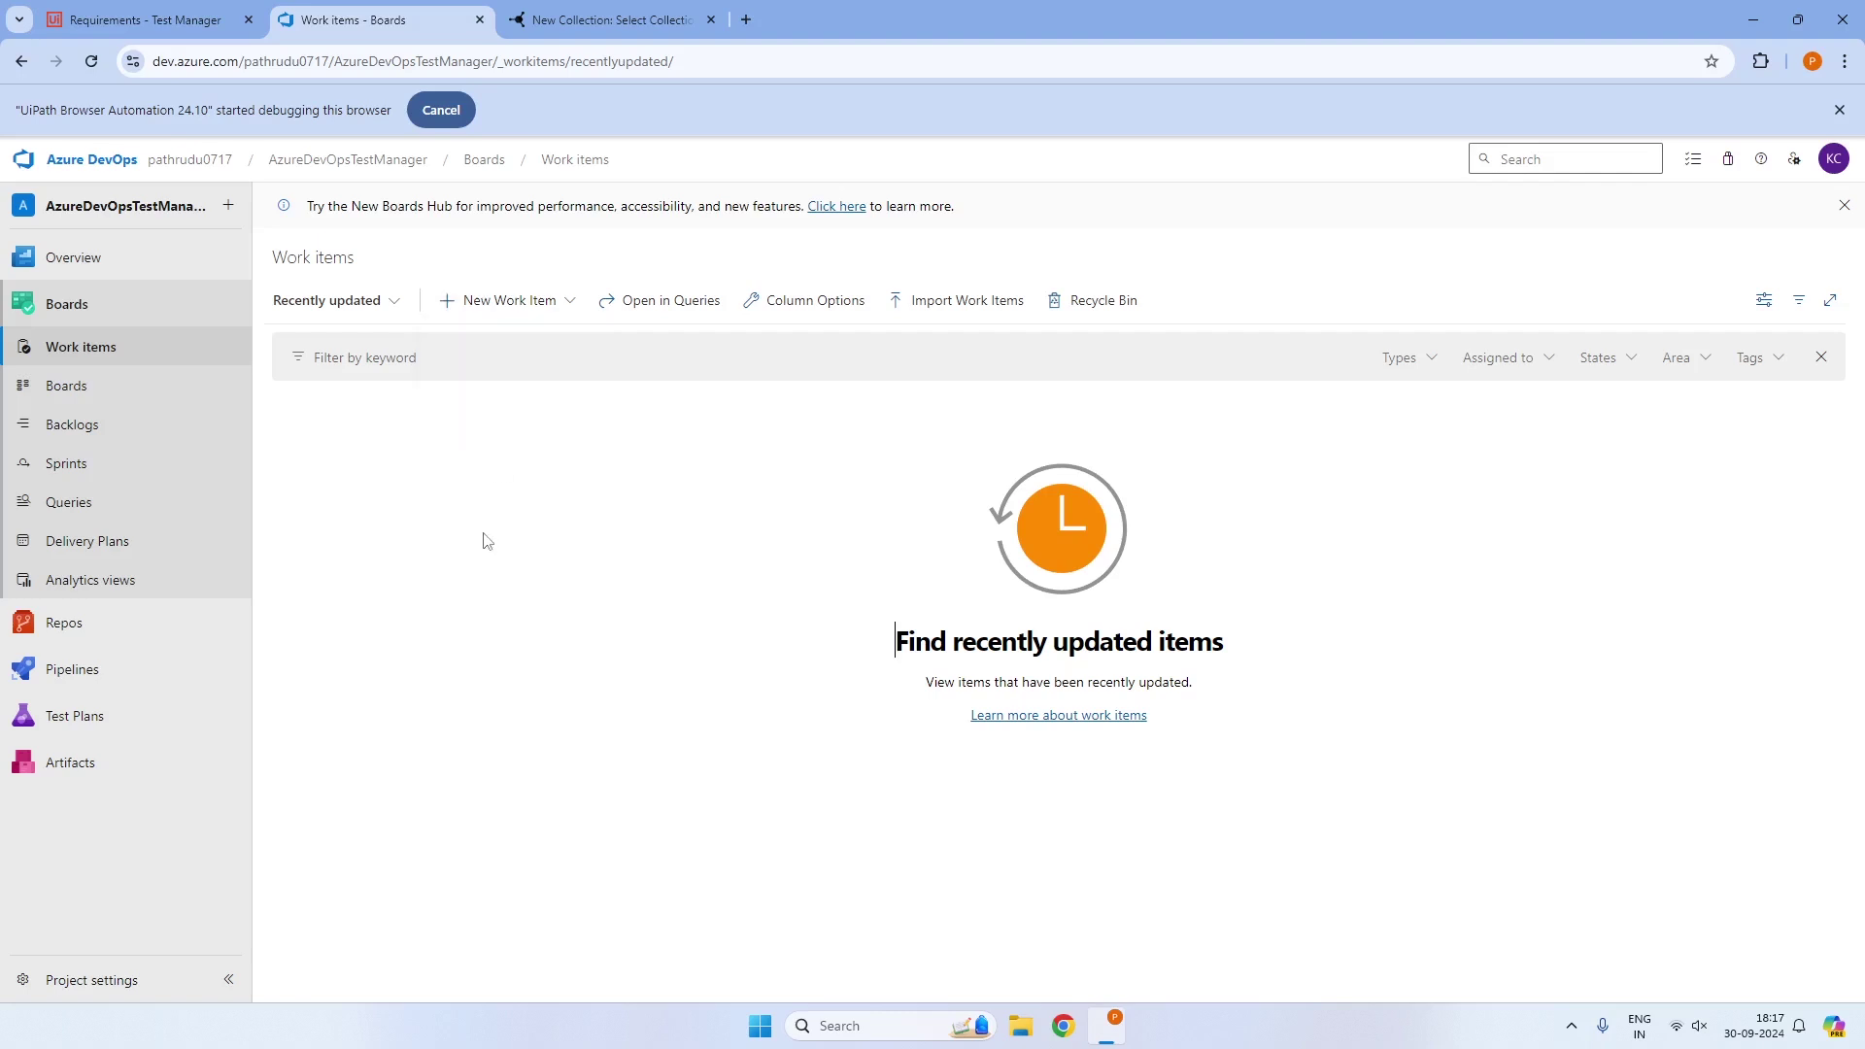
Return to Planview Hub, choose TM_ADO_Model as the AzureDevopsWorkItems collection's model, and save the collection
{"action": "left_click", "coordinate": [557, 21]}
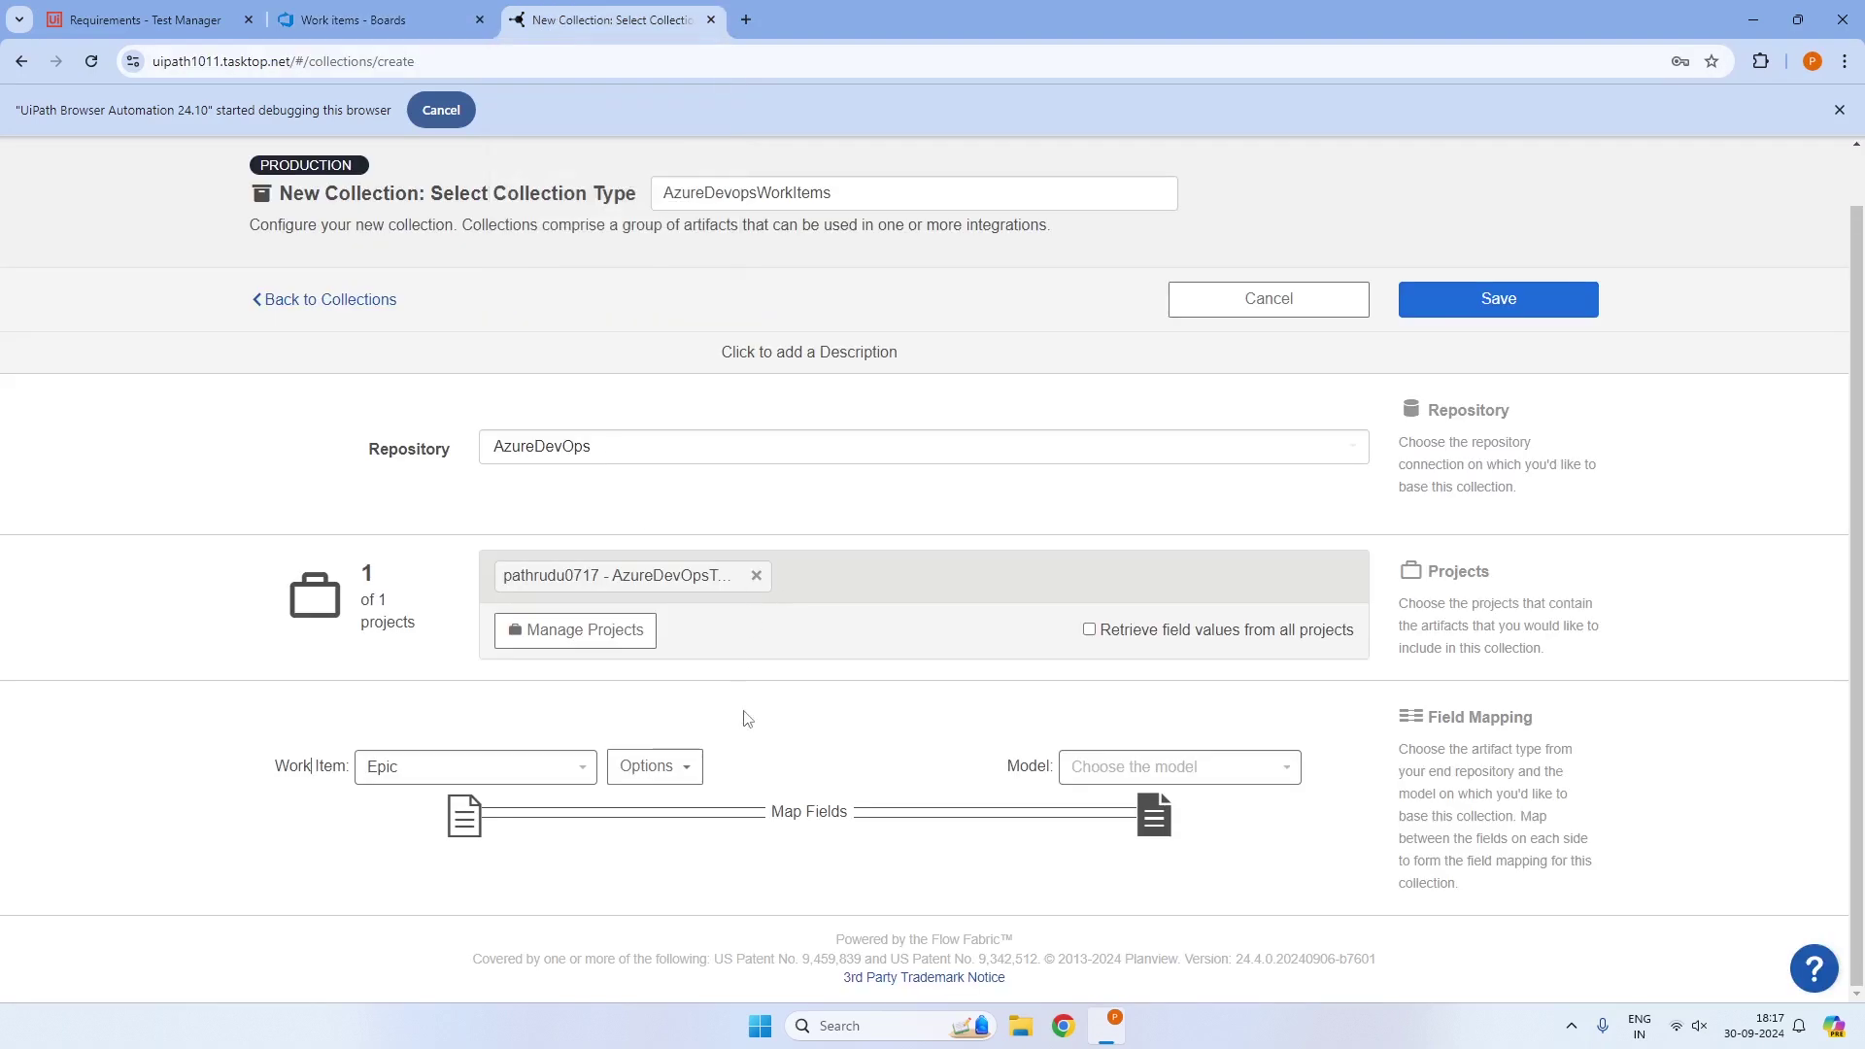
{"action": "left_click", "coordinate": [1284, 770]}
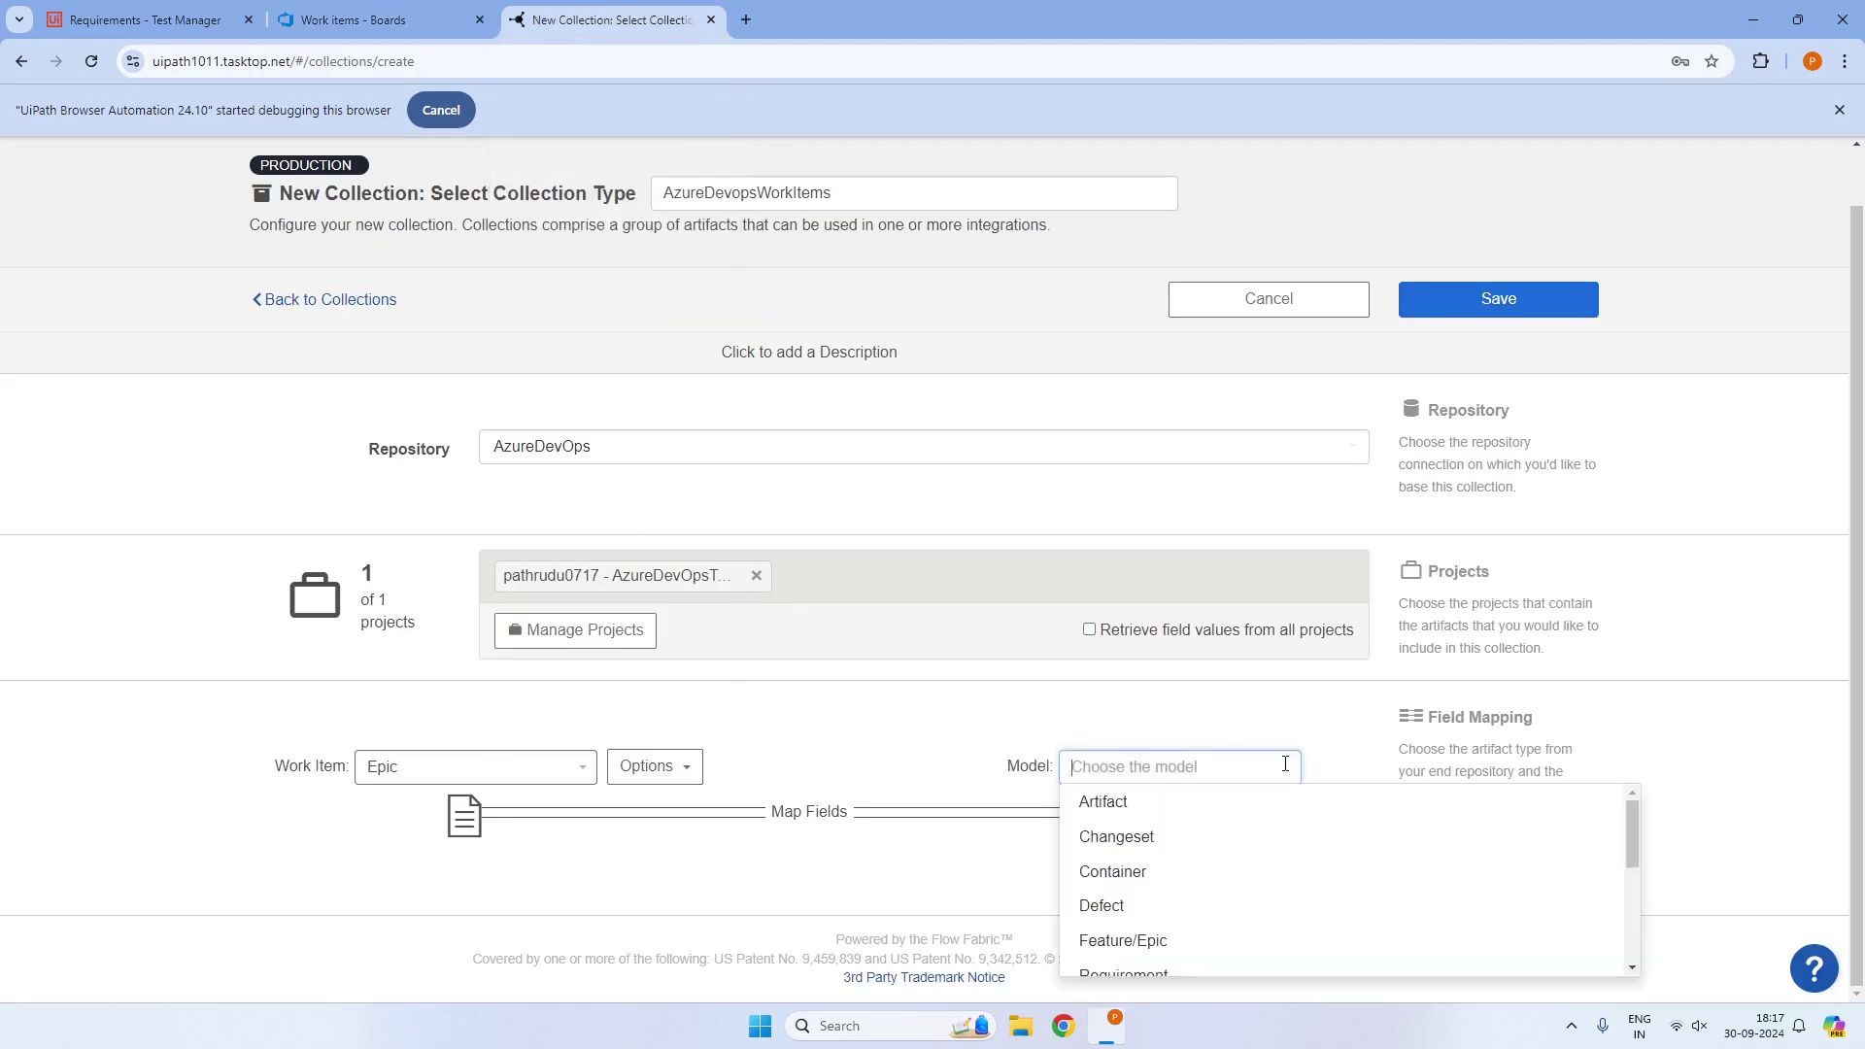
{"action": "scroll", "coordinate": [1237, 916], "scroll_direction": "down", "scroll_amount": 5}
{"action": "left_click", "coordinate": [1226, 952]}
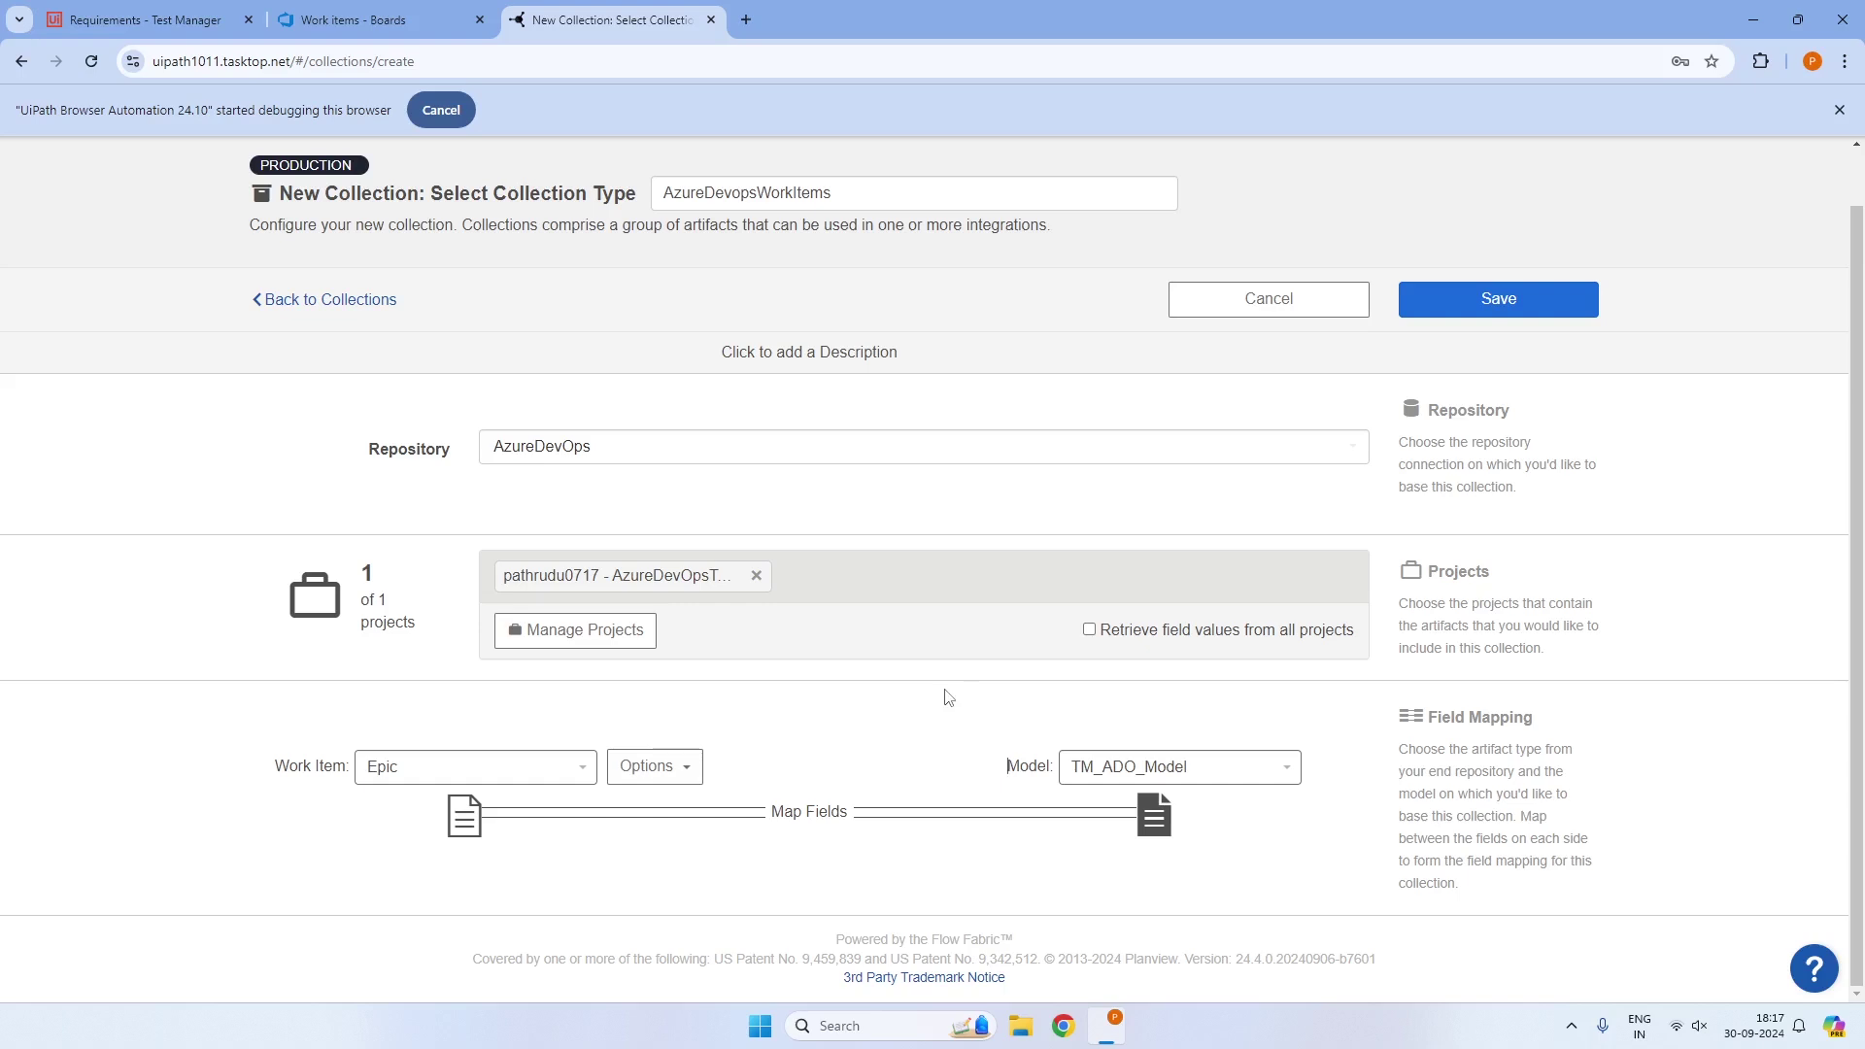
{"action": "left_click", "coordinate": [1484, 312]}
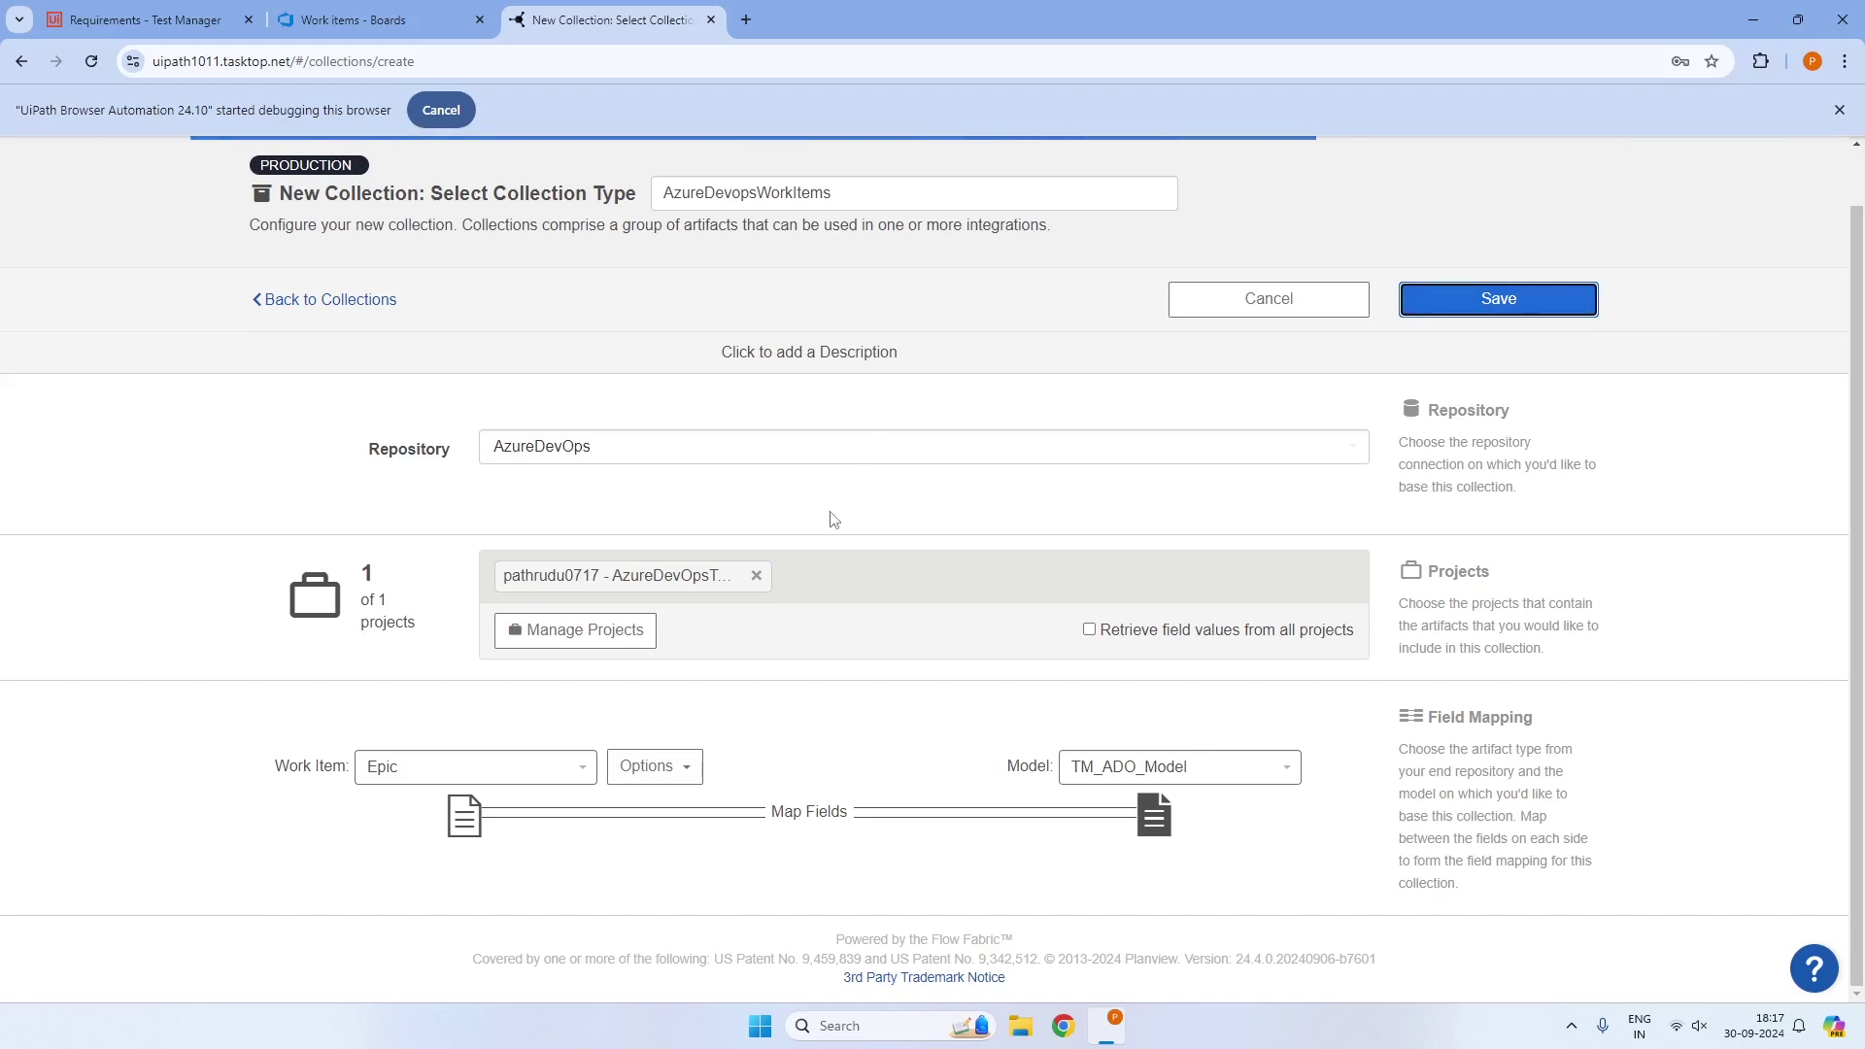
Review the field mapping between the Epic artifact and TM_ADO_Model, and finish the collection's configuration
{"action": "scroll", "coordinate": [838, 595], "scroll_direction": "down", "scroll_amount": 3}
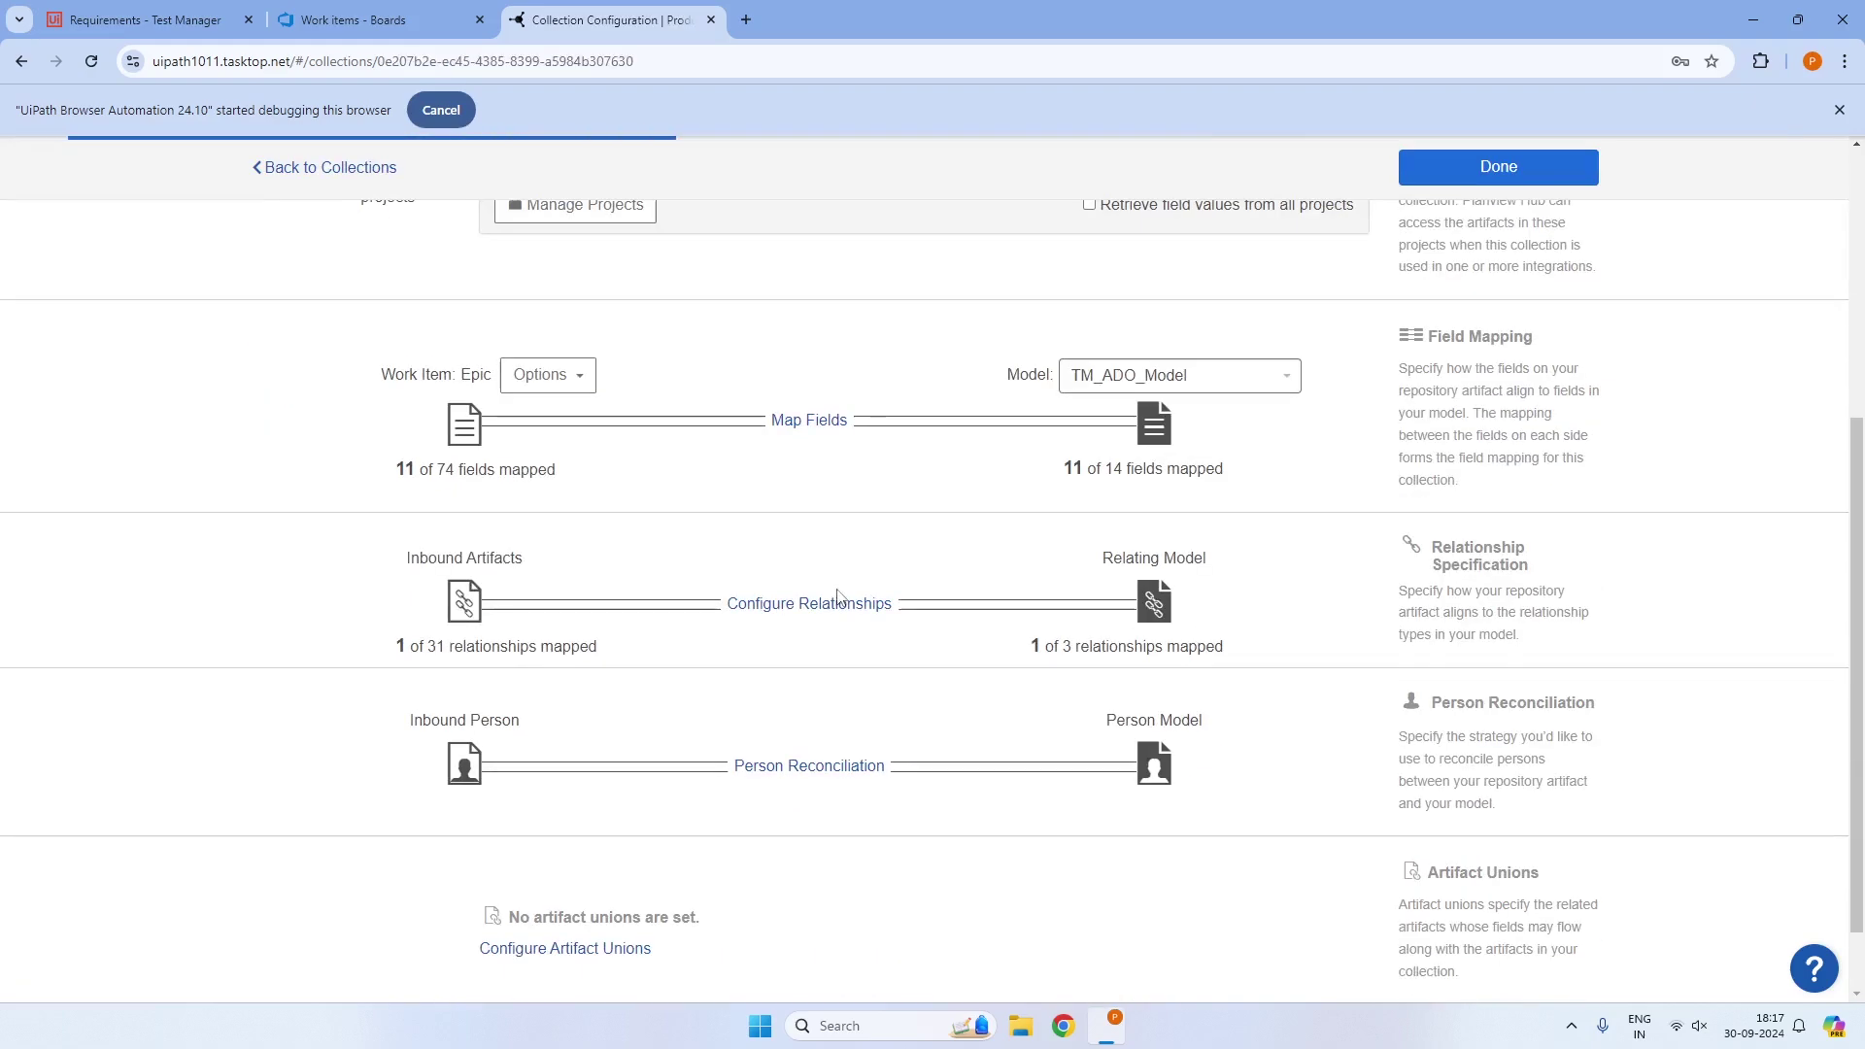
{"action": "left_click", "coordinate": [816, 423]}
{"action": "scroll", "coordinate": [811, 604], "scroll_direction": "down", "scroll_amount": 4}
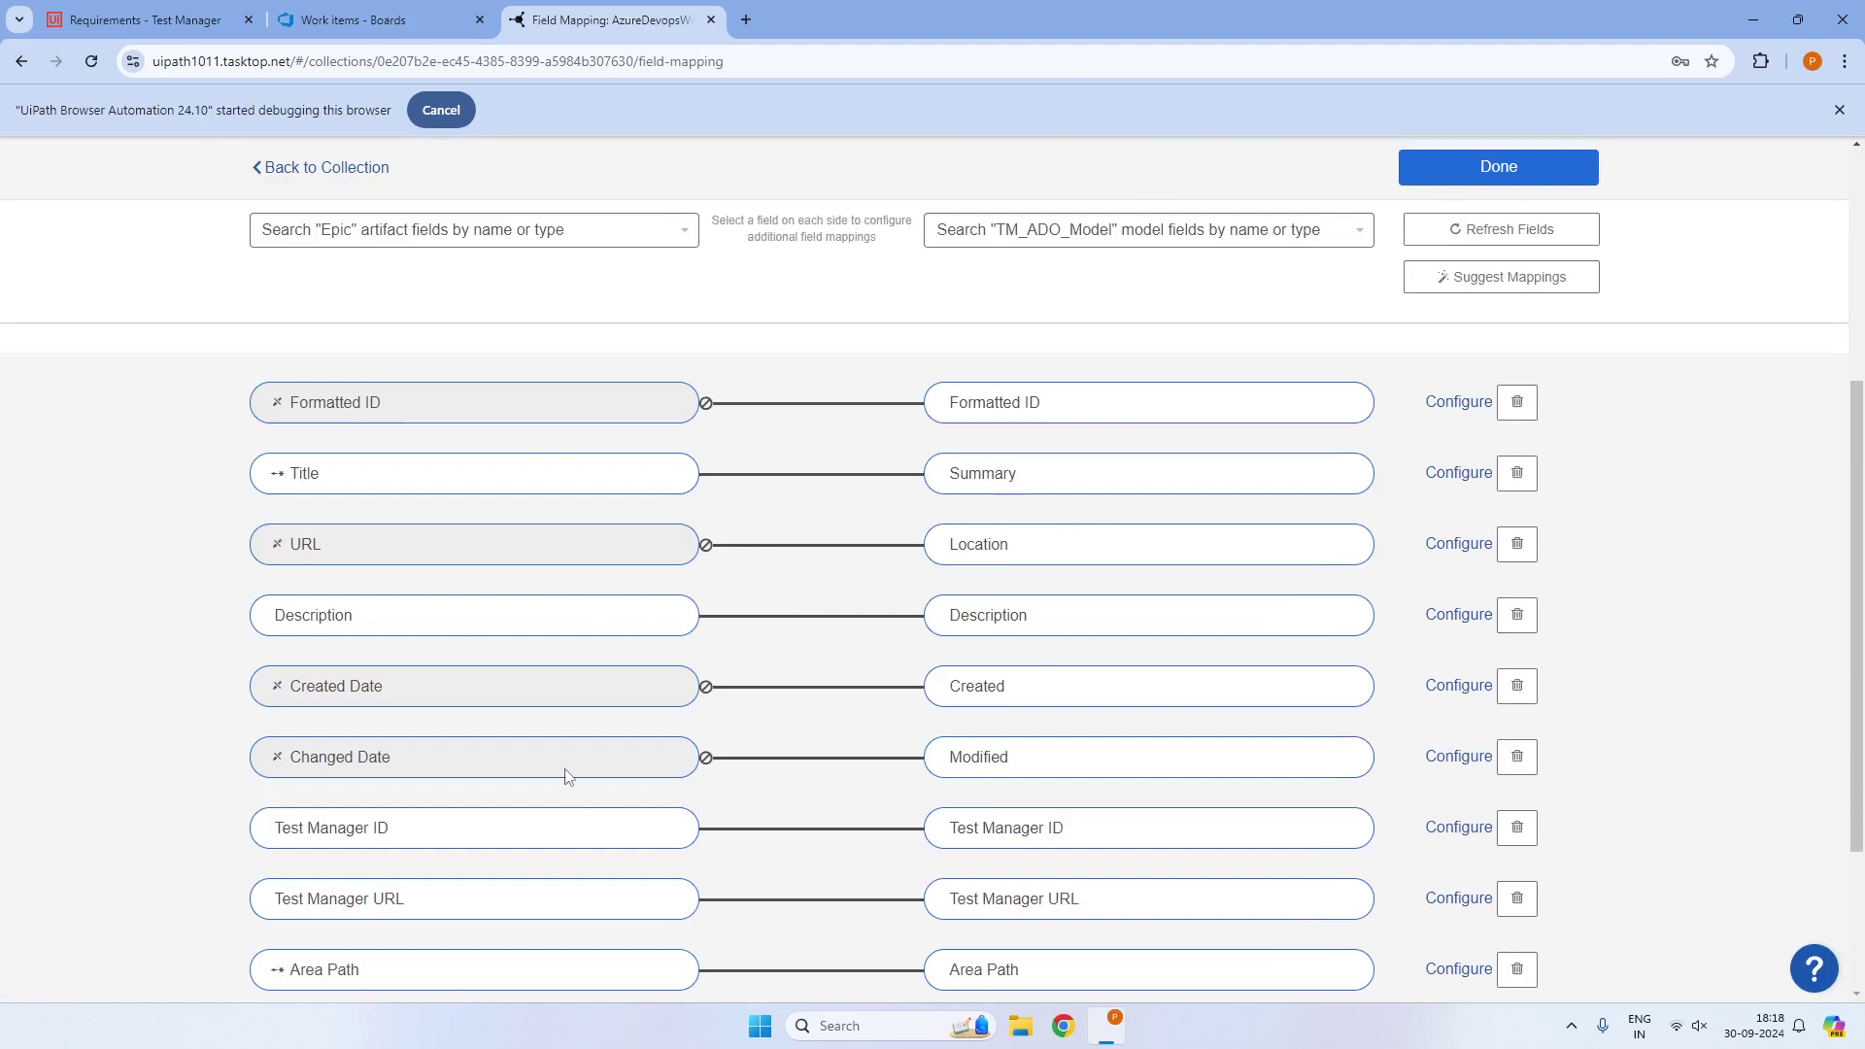
{"action": "scroll", "coordinate": [582, 748], "scroll_direction": "down", "scroll_amount": 2}
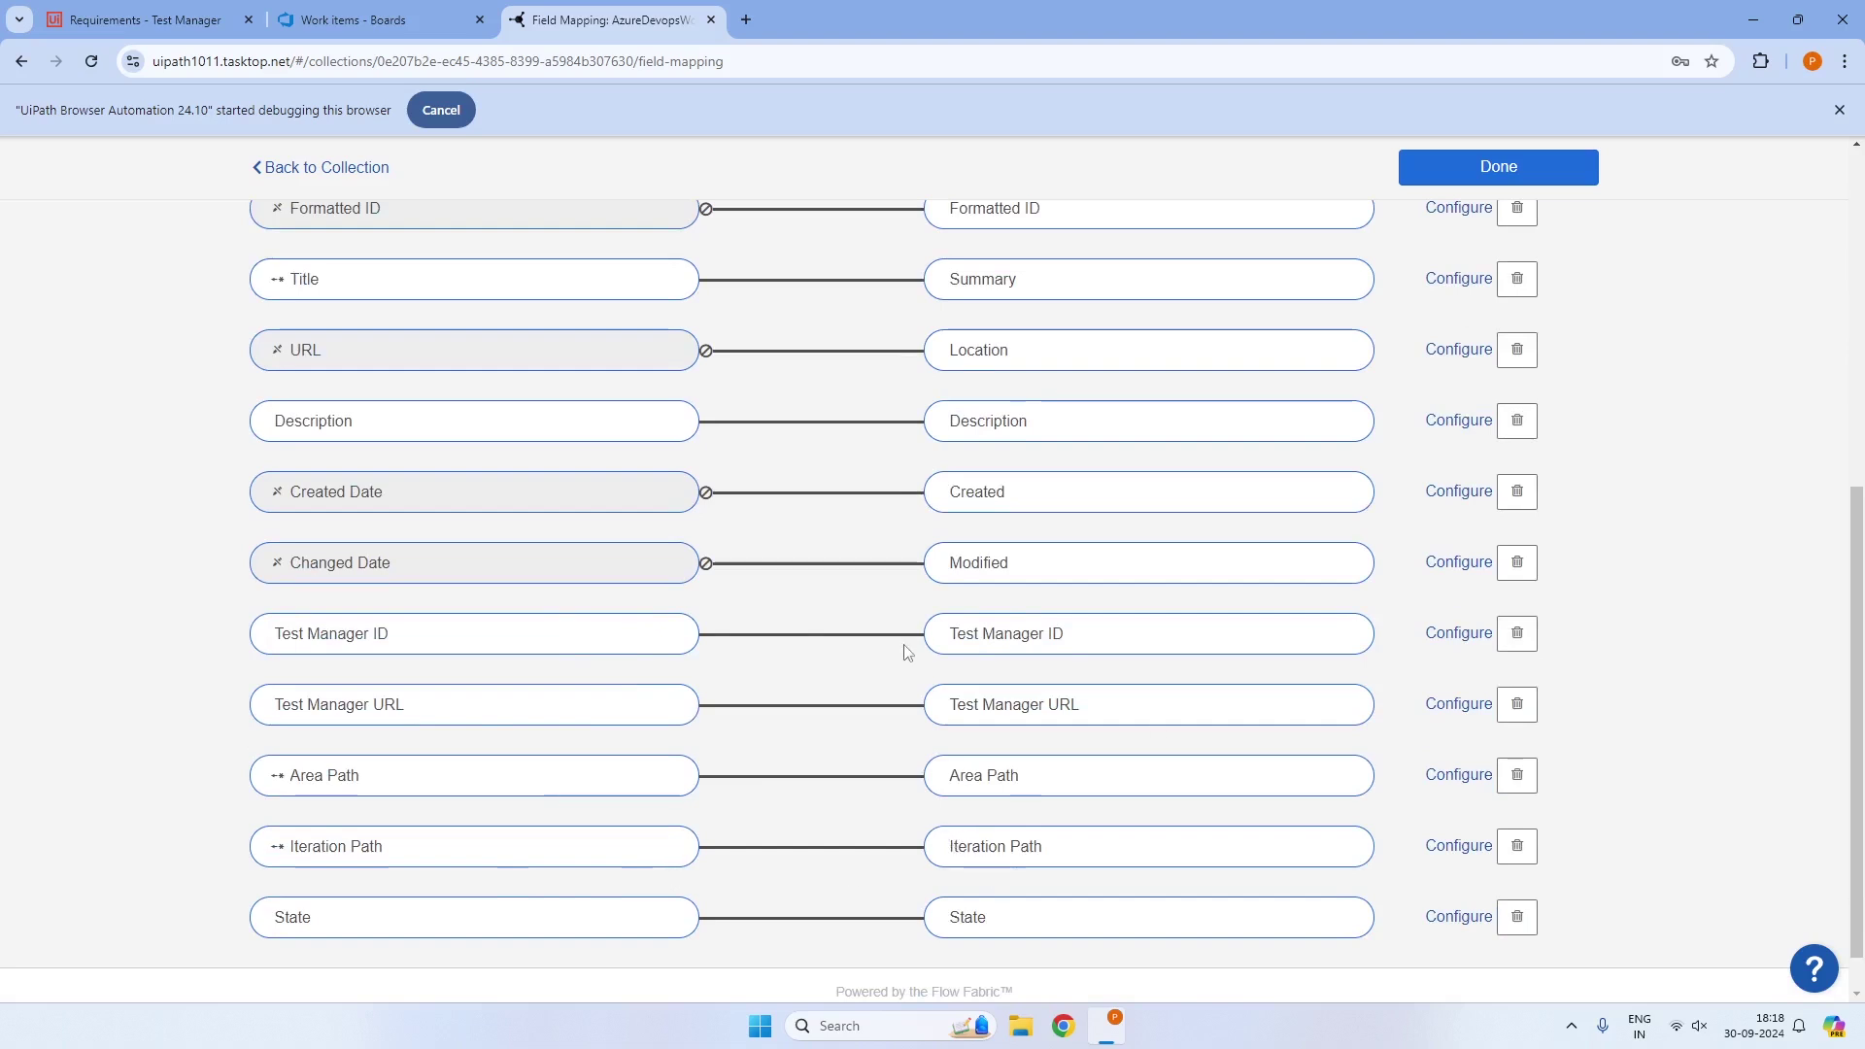
{"action": "left_click", "coordinate": [1438, 168]}
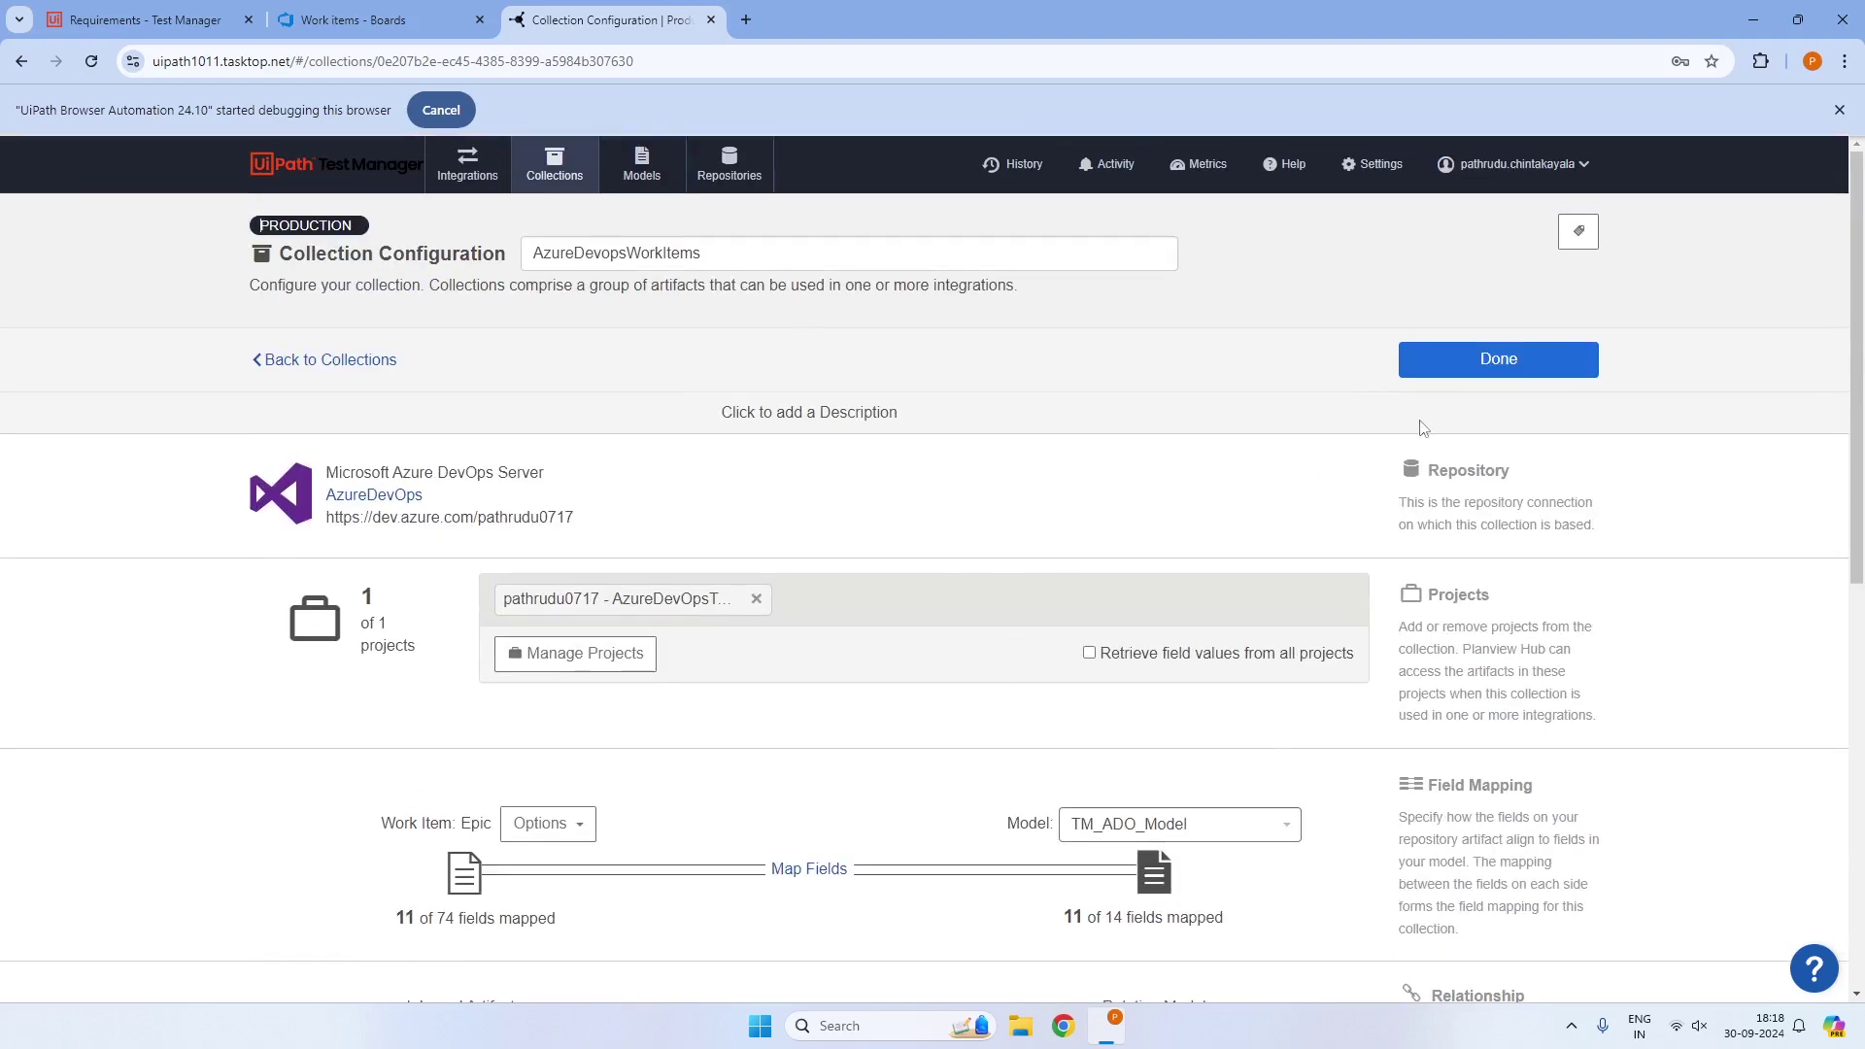
{"action": "left_click", "coordinate": [1469, 367]}
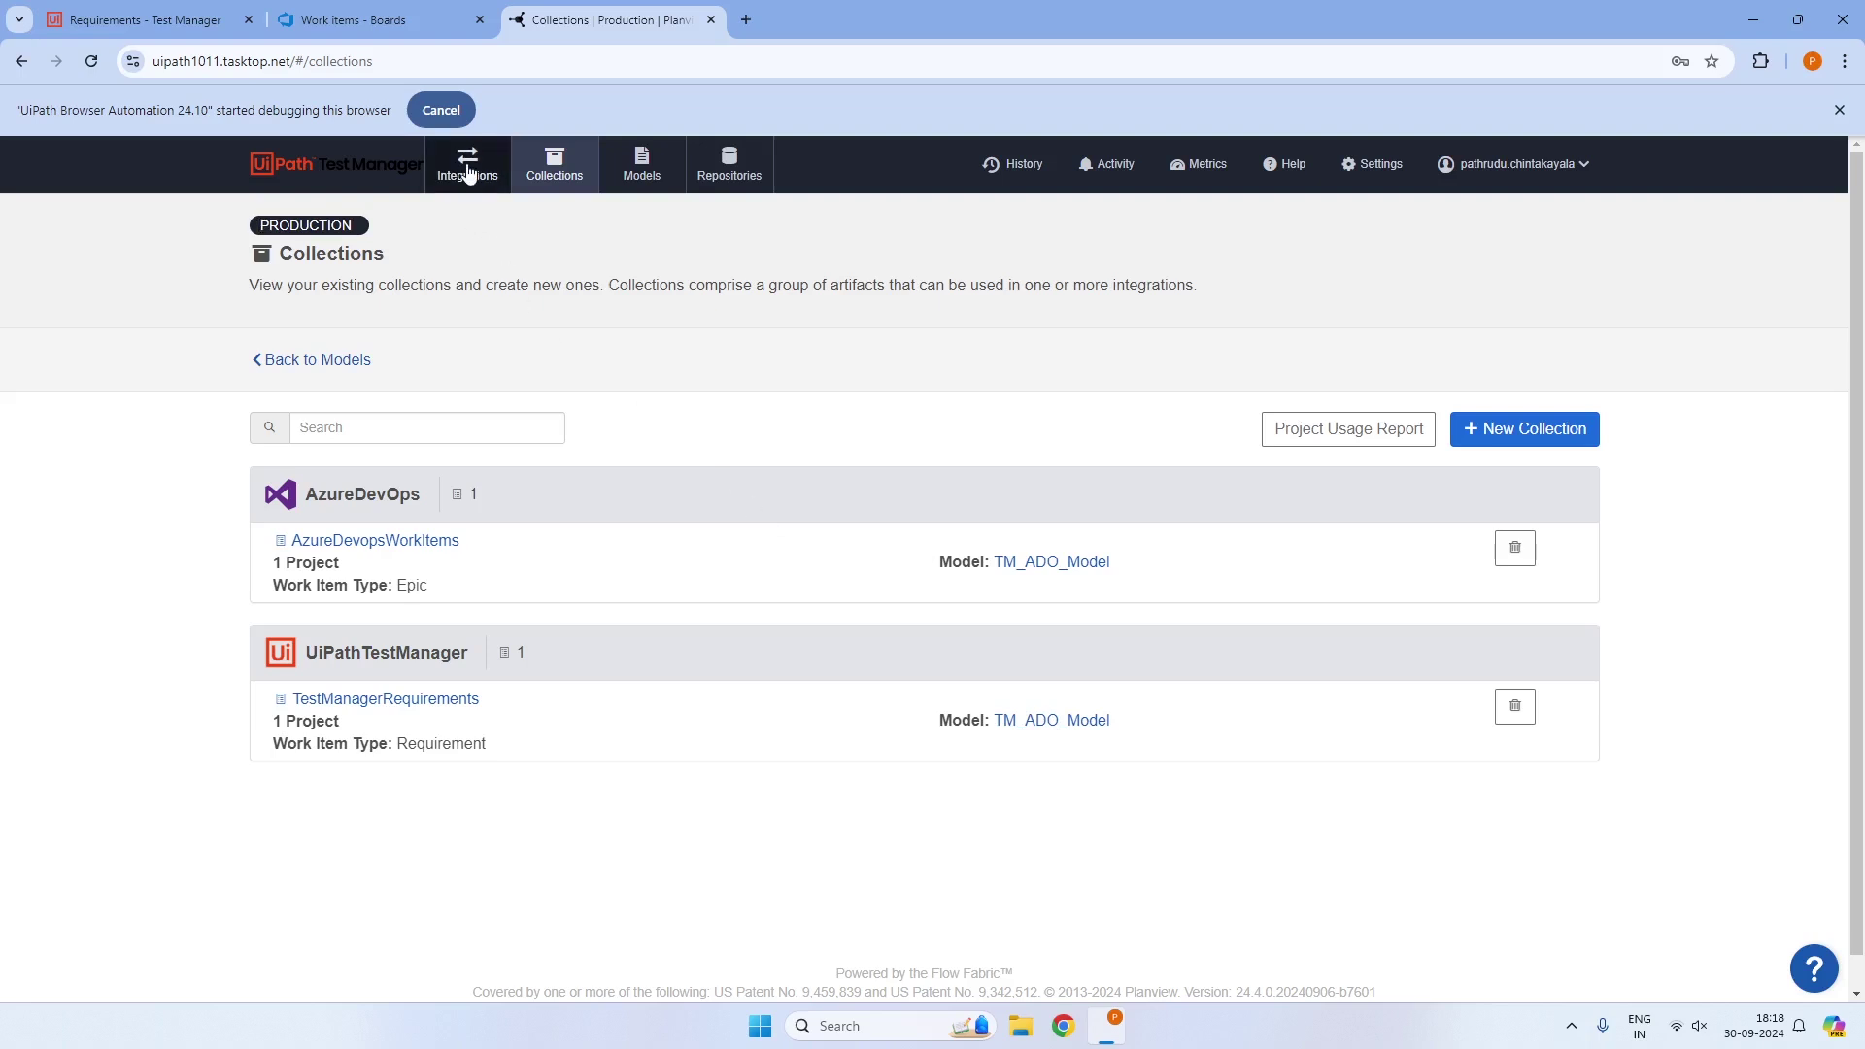
Create a Work Item Synchronization integration with AzureDevOps as its first repository and UiPathTestManager as its second
{"action": "left_click", "coordinate": [467, 167]}
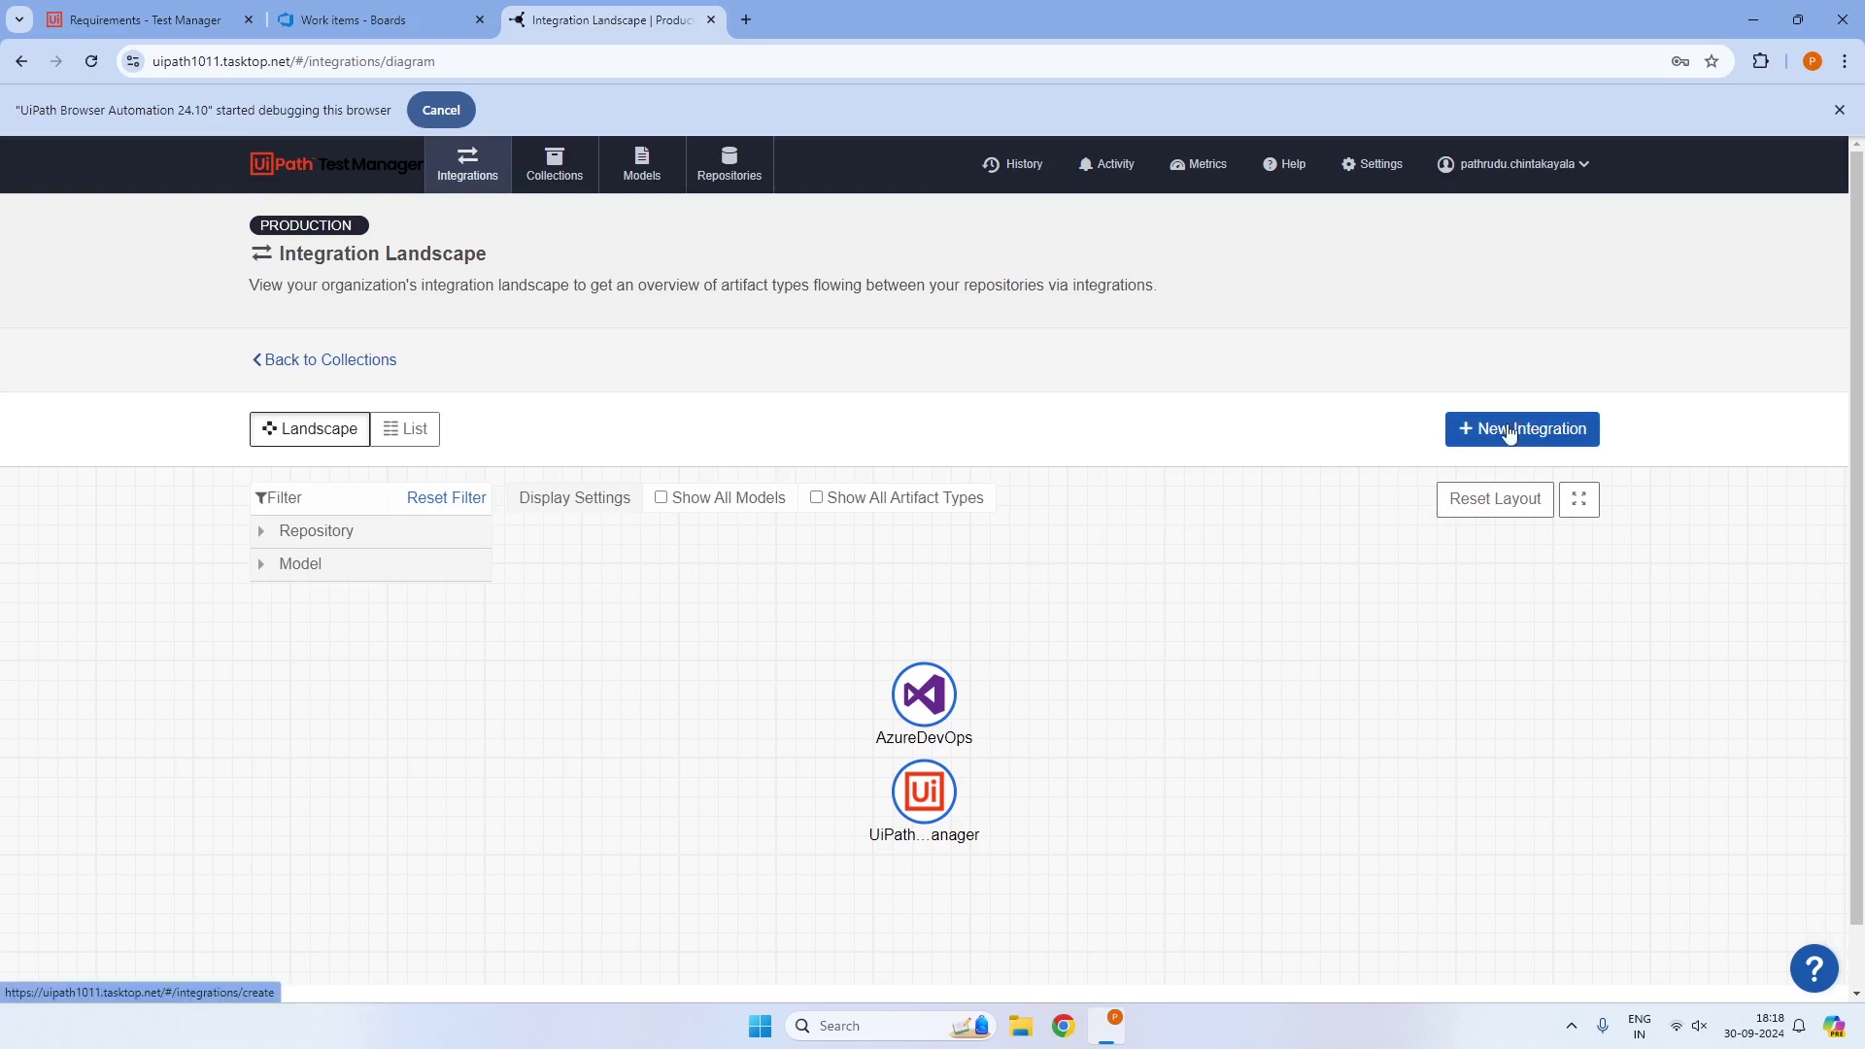
{"action": "left_click", "coordinate": [1508, 433]}
{"action": "mouse_move", "coordinate": [432, 583]}
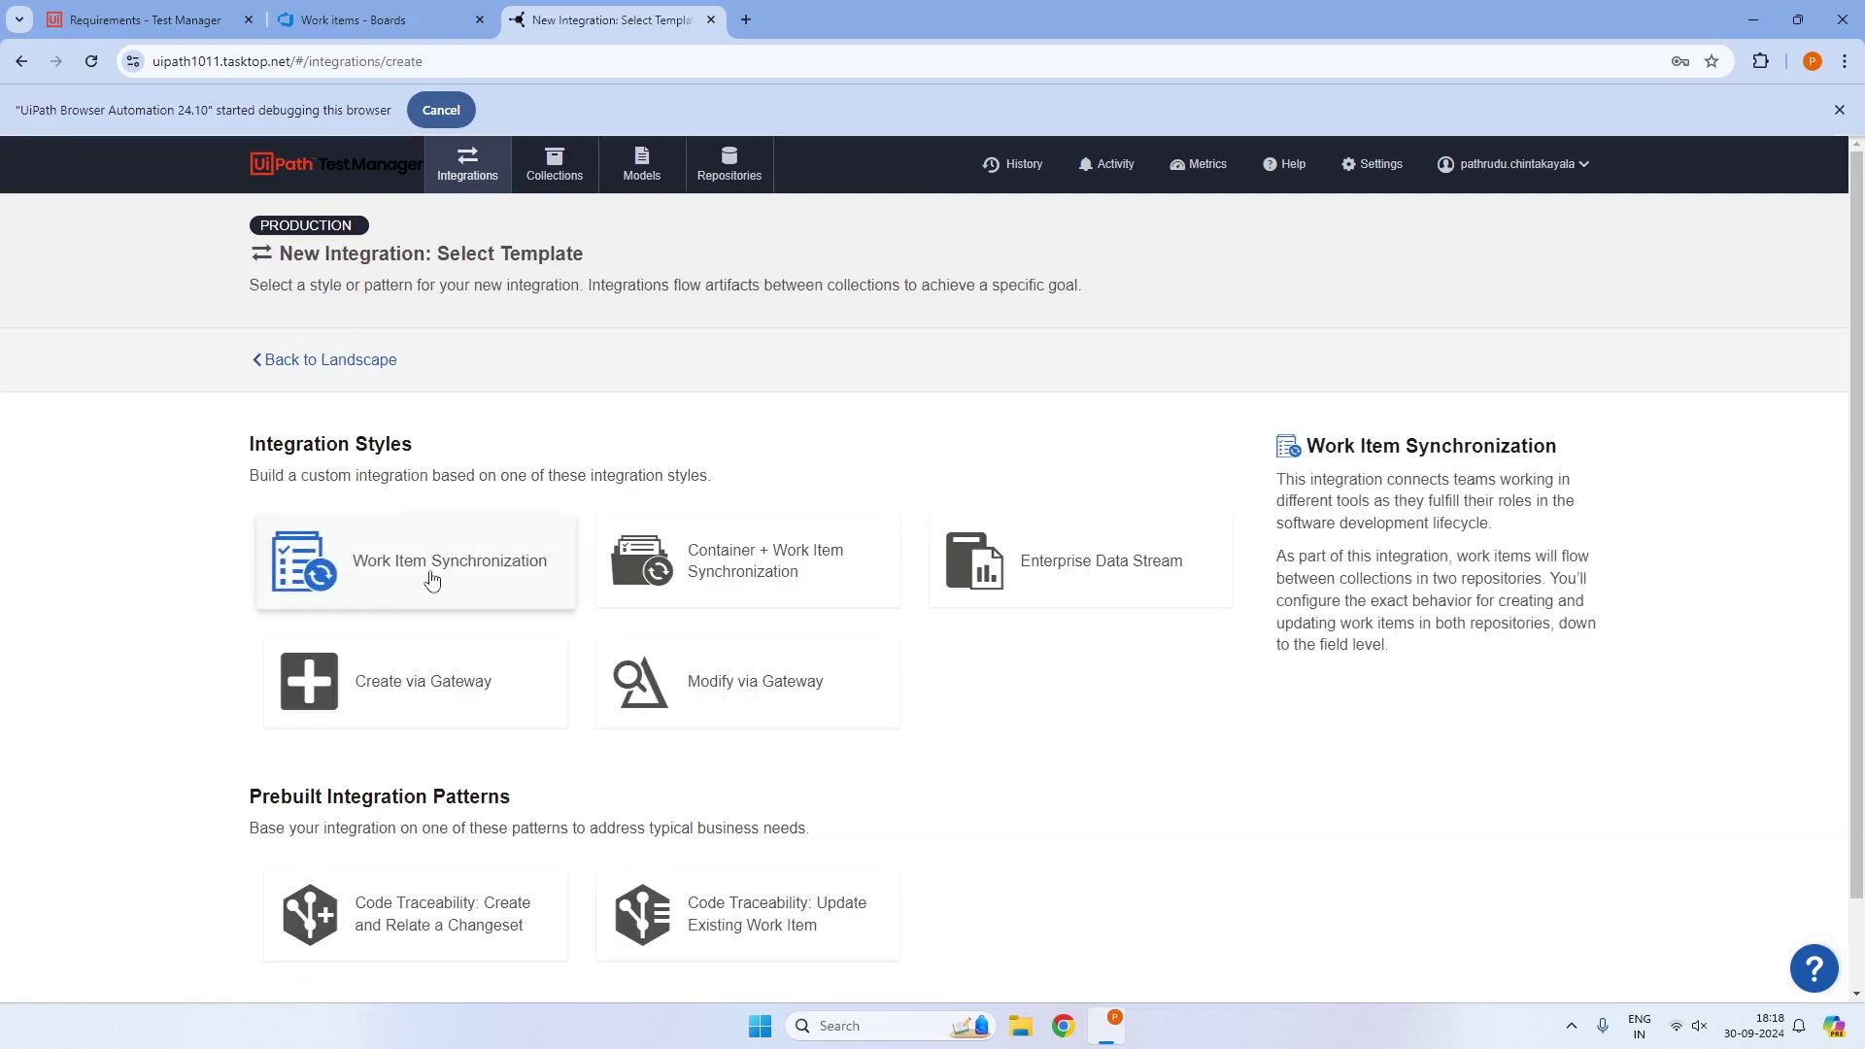
{"action": "left_click", "coordinate": [433, 581]}
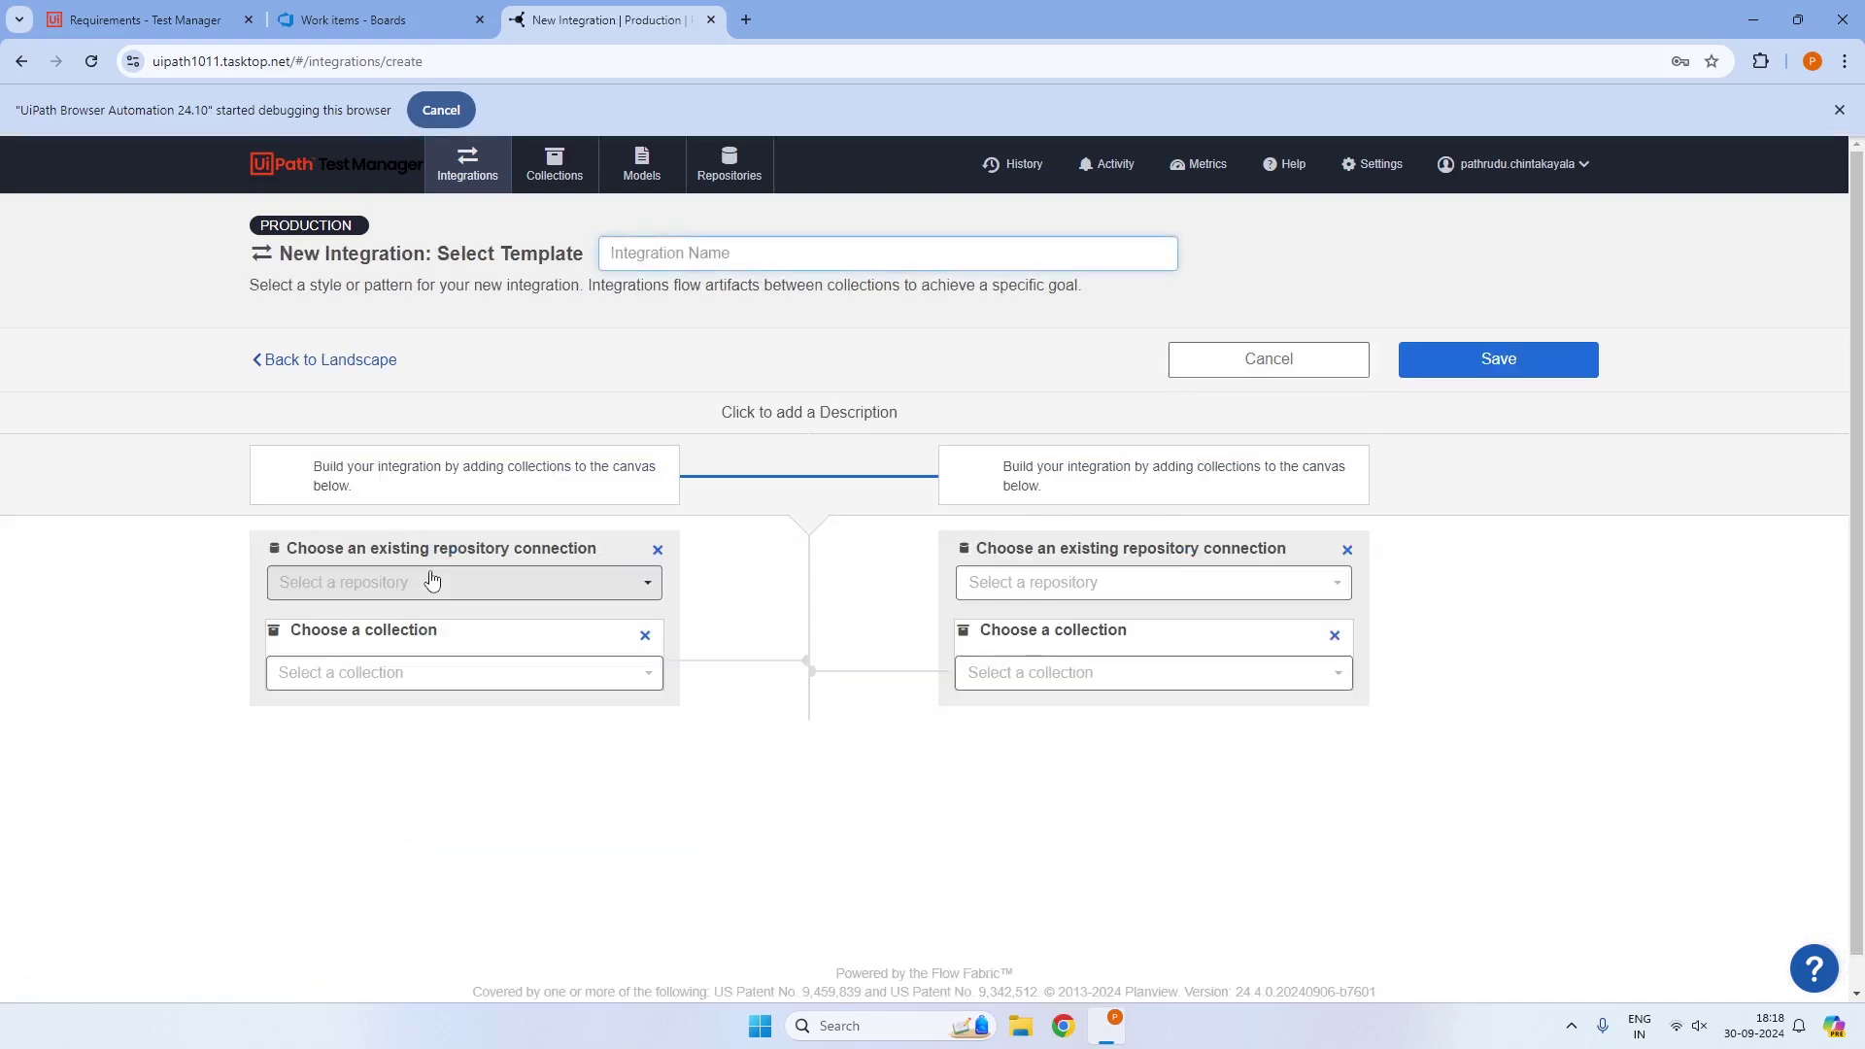
{"action": "left_click", "coordinate": [615, 580]}
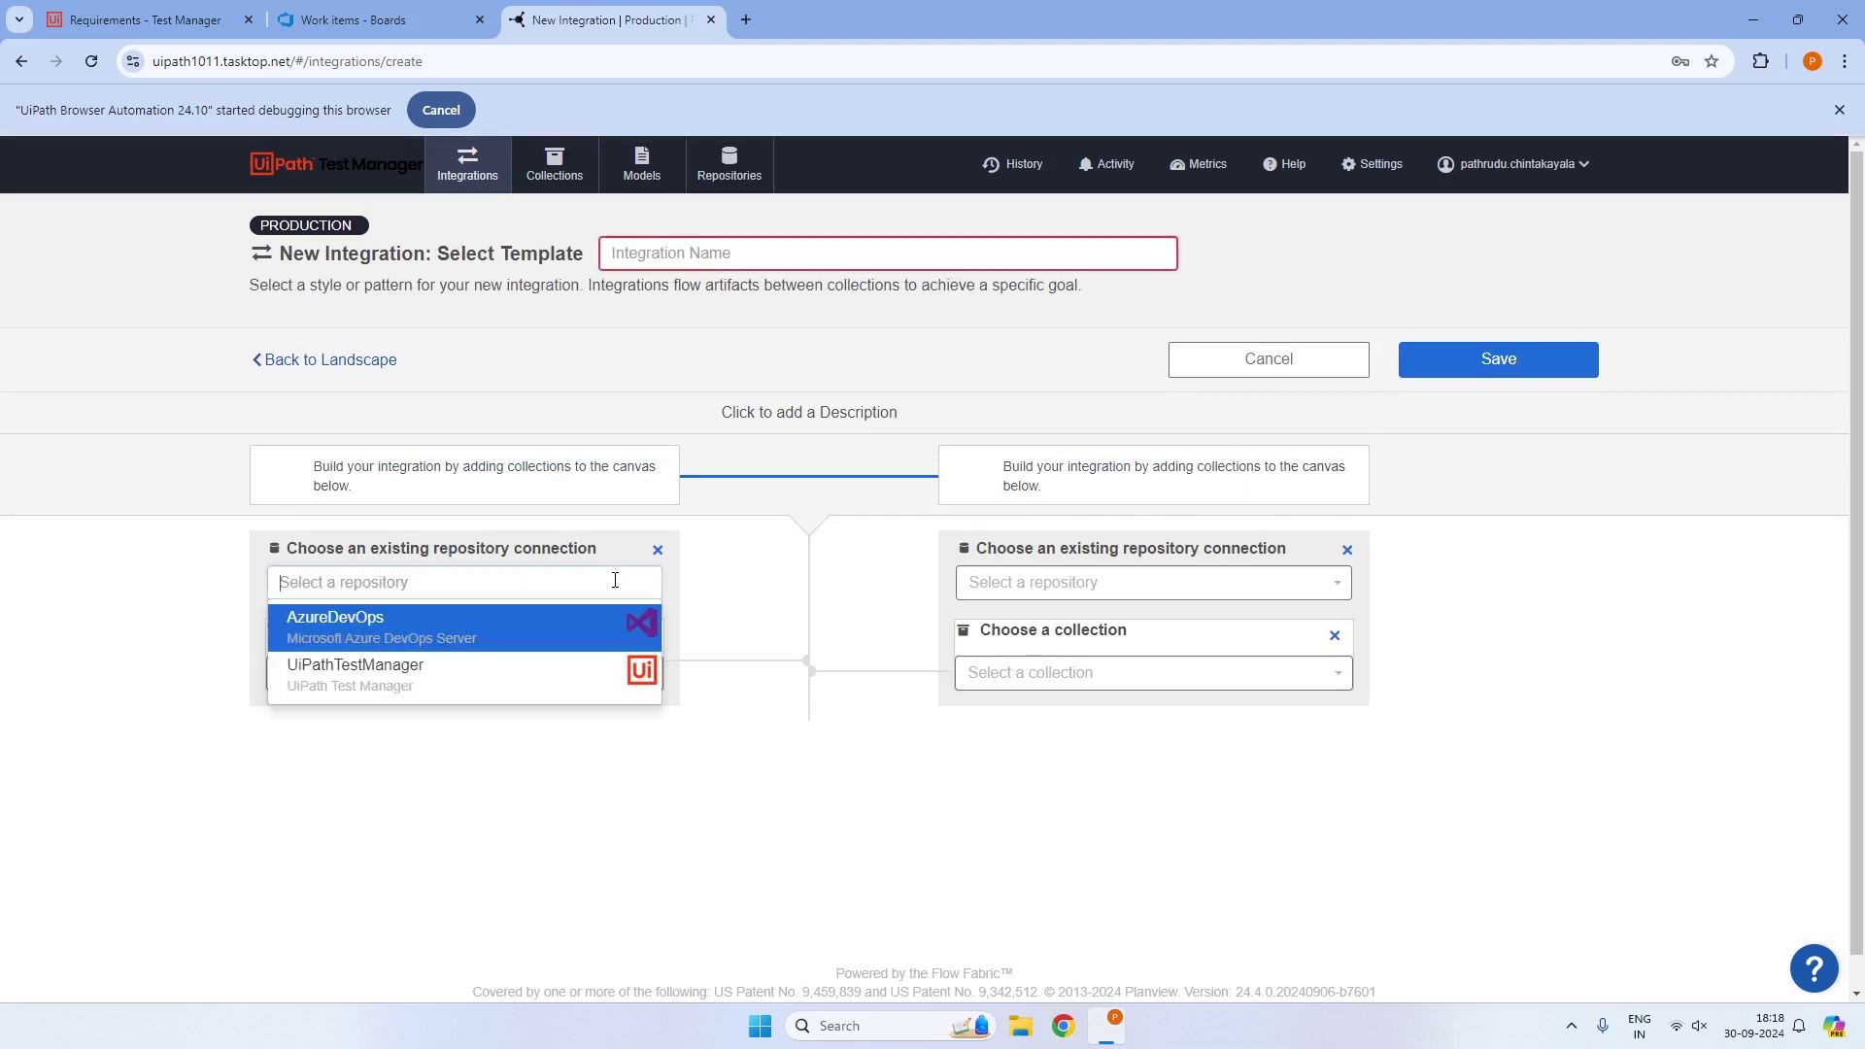
{"action": "left_click", "coordinate": [344, 629]}
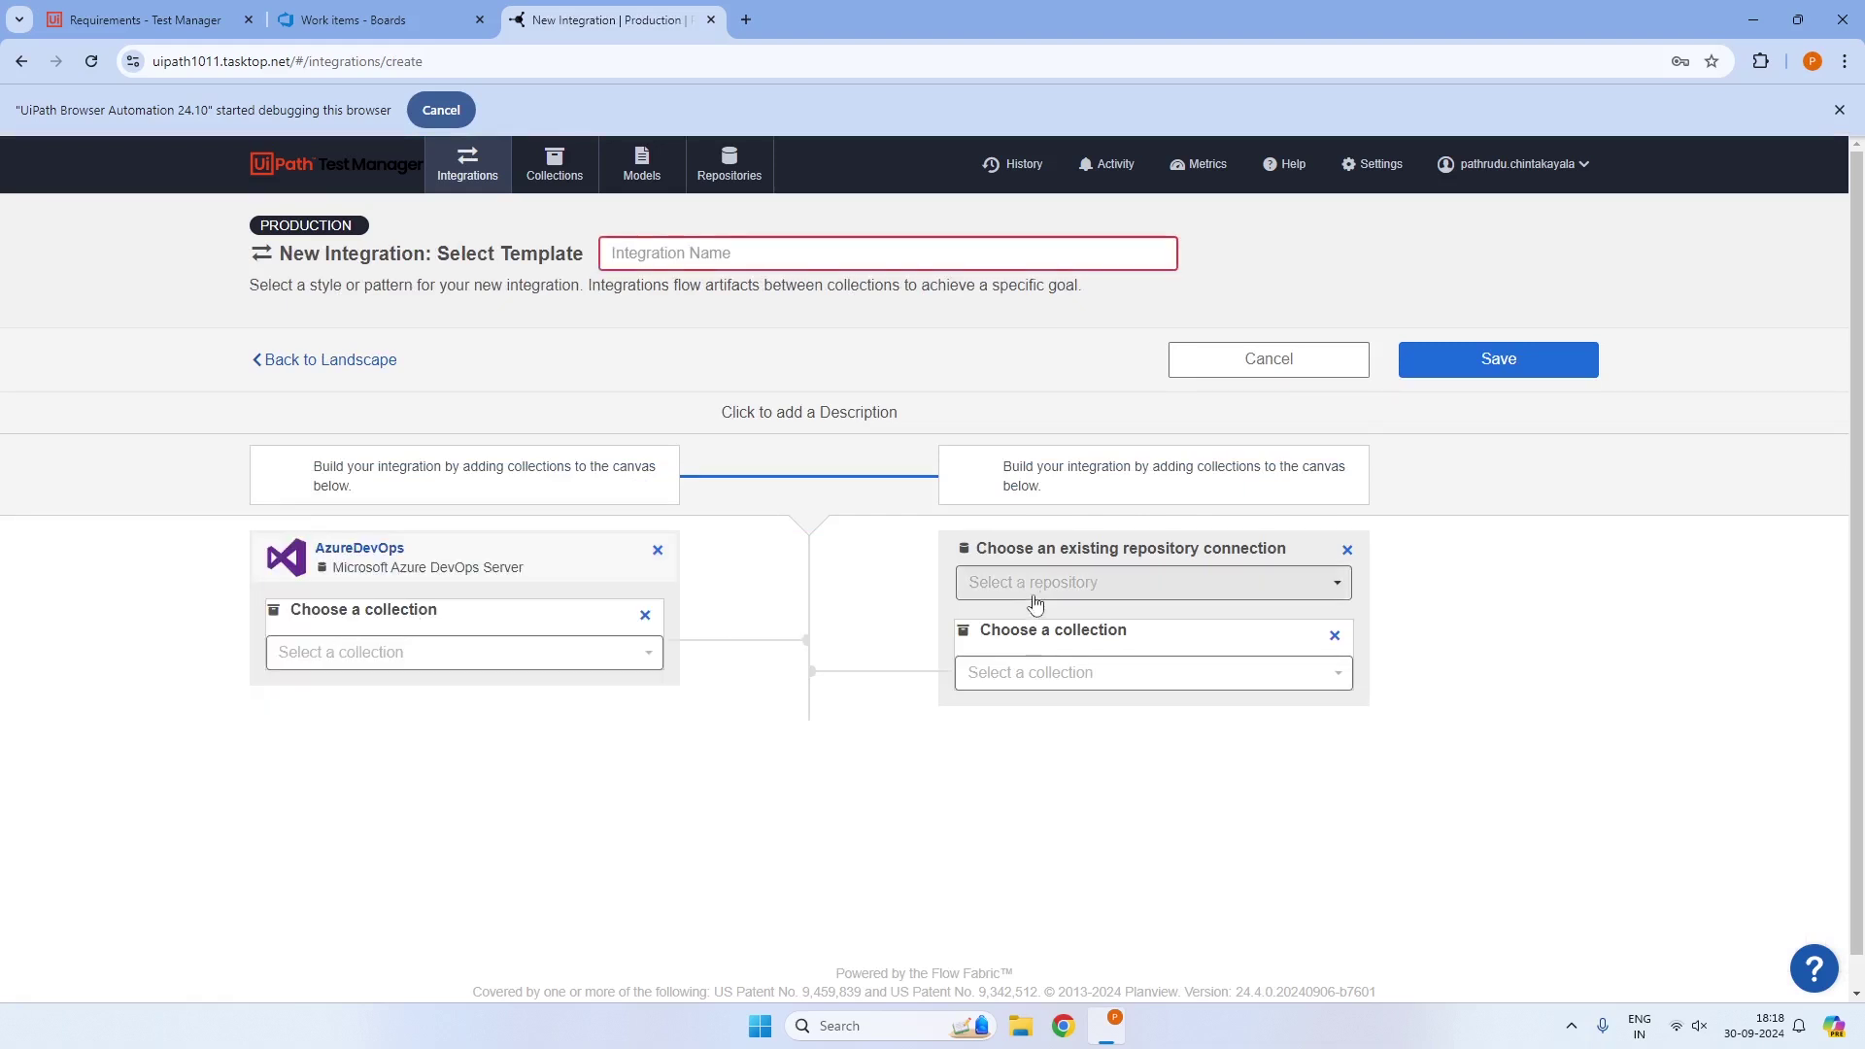
{"action": "left_click", "coordinate": [1034, 587]}
{"action": "left_click", "coordinate": [1064, 687]}
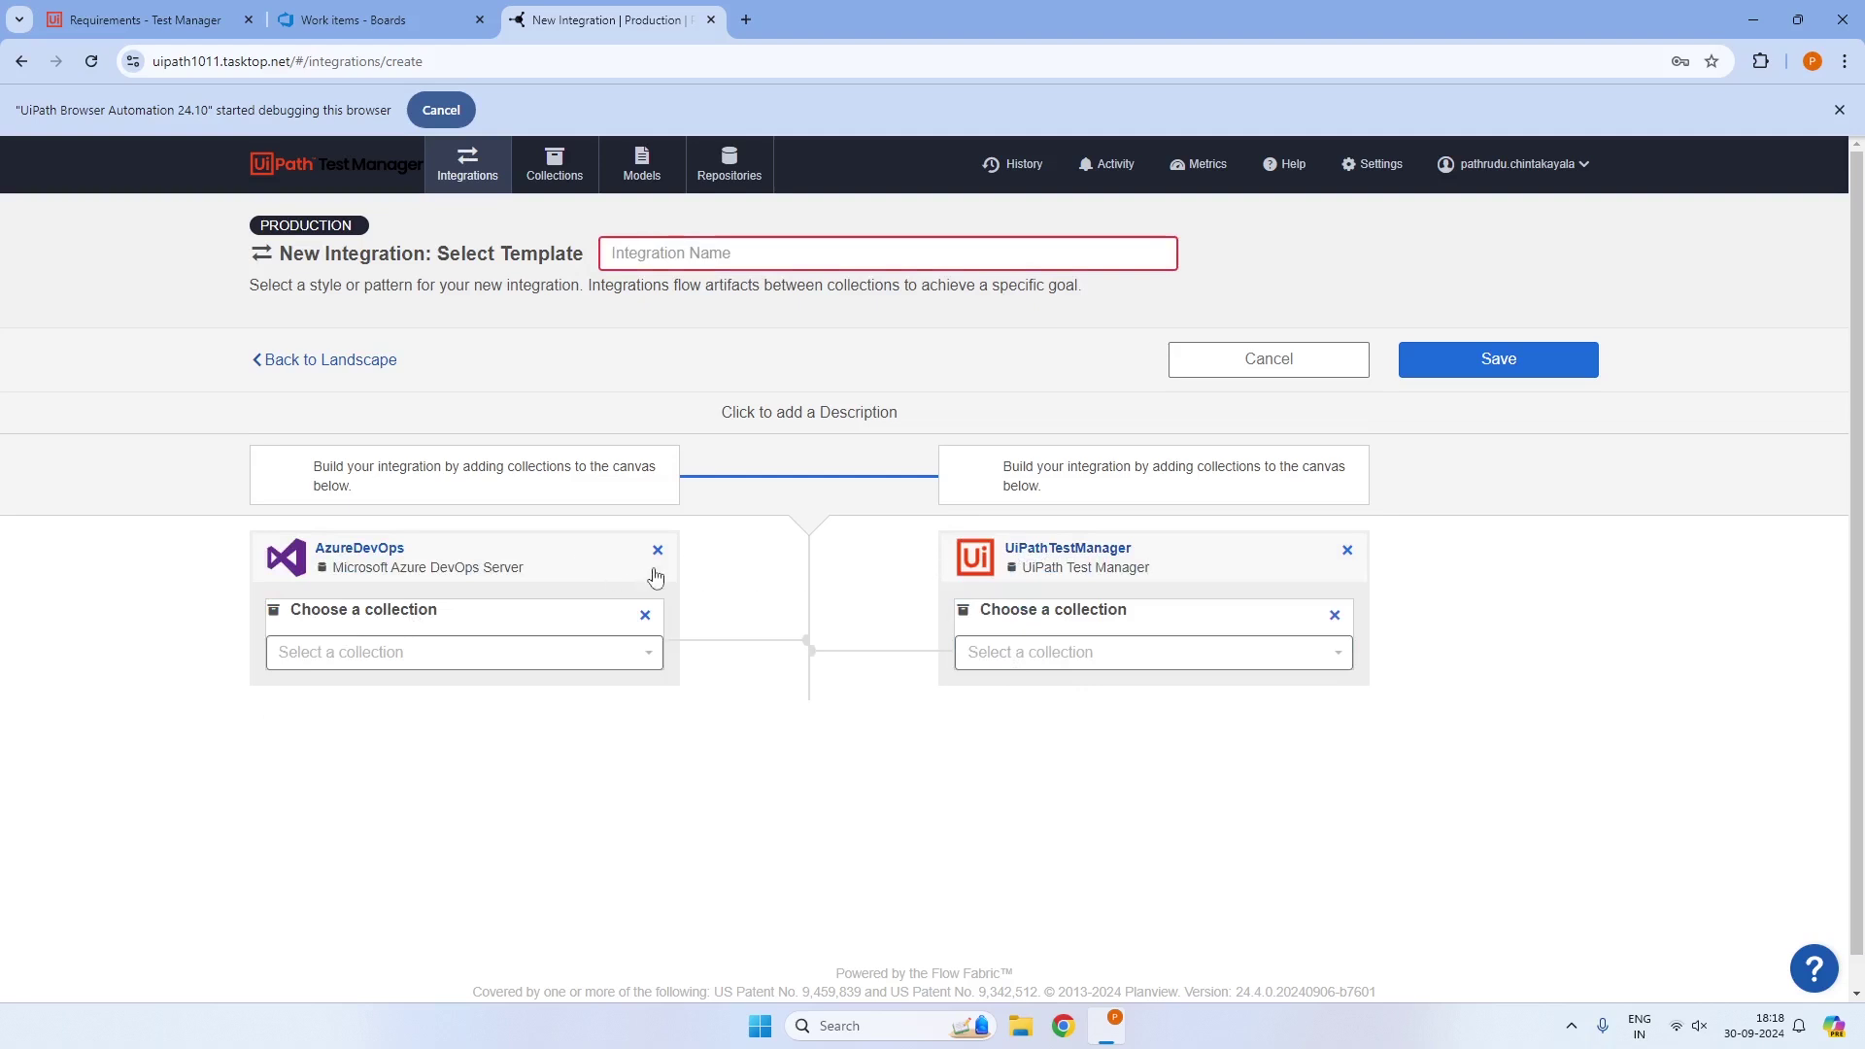
Assign the AzureDevopsWorkItems collection to the AzureDevOps side and TestManagerRequirements to the UiPathTestManager side
{"action": "left_click", "coordinate": [626, 653]}
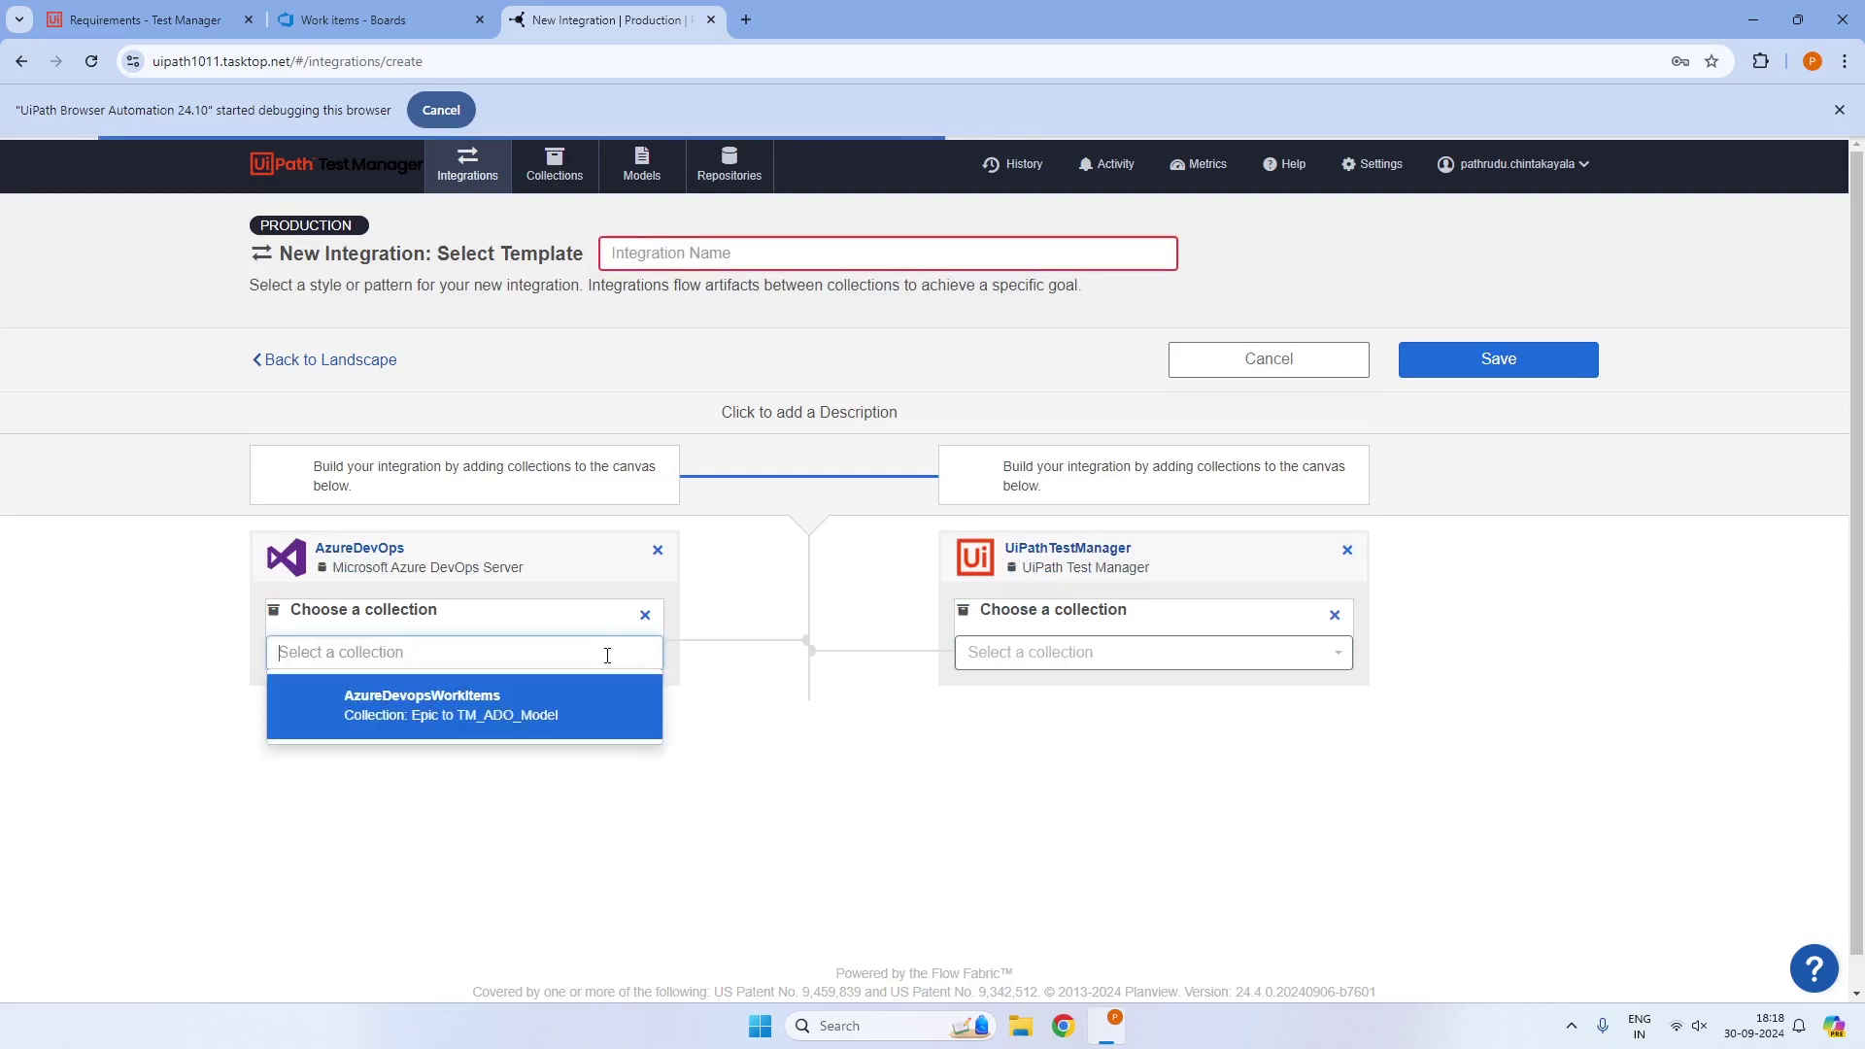
{"action": "left_click", "coordinate": [447, 719]}
{"action": "left_click", "coordinate": [1054, 652]}
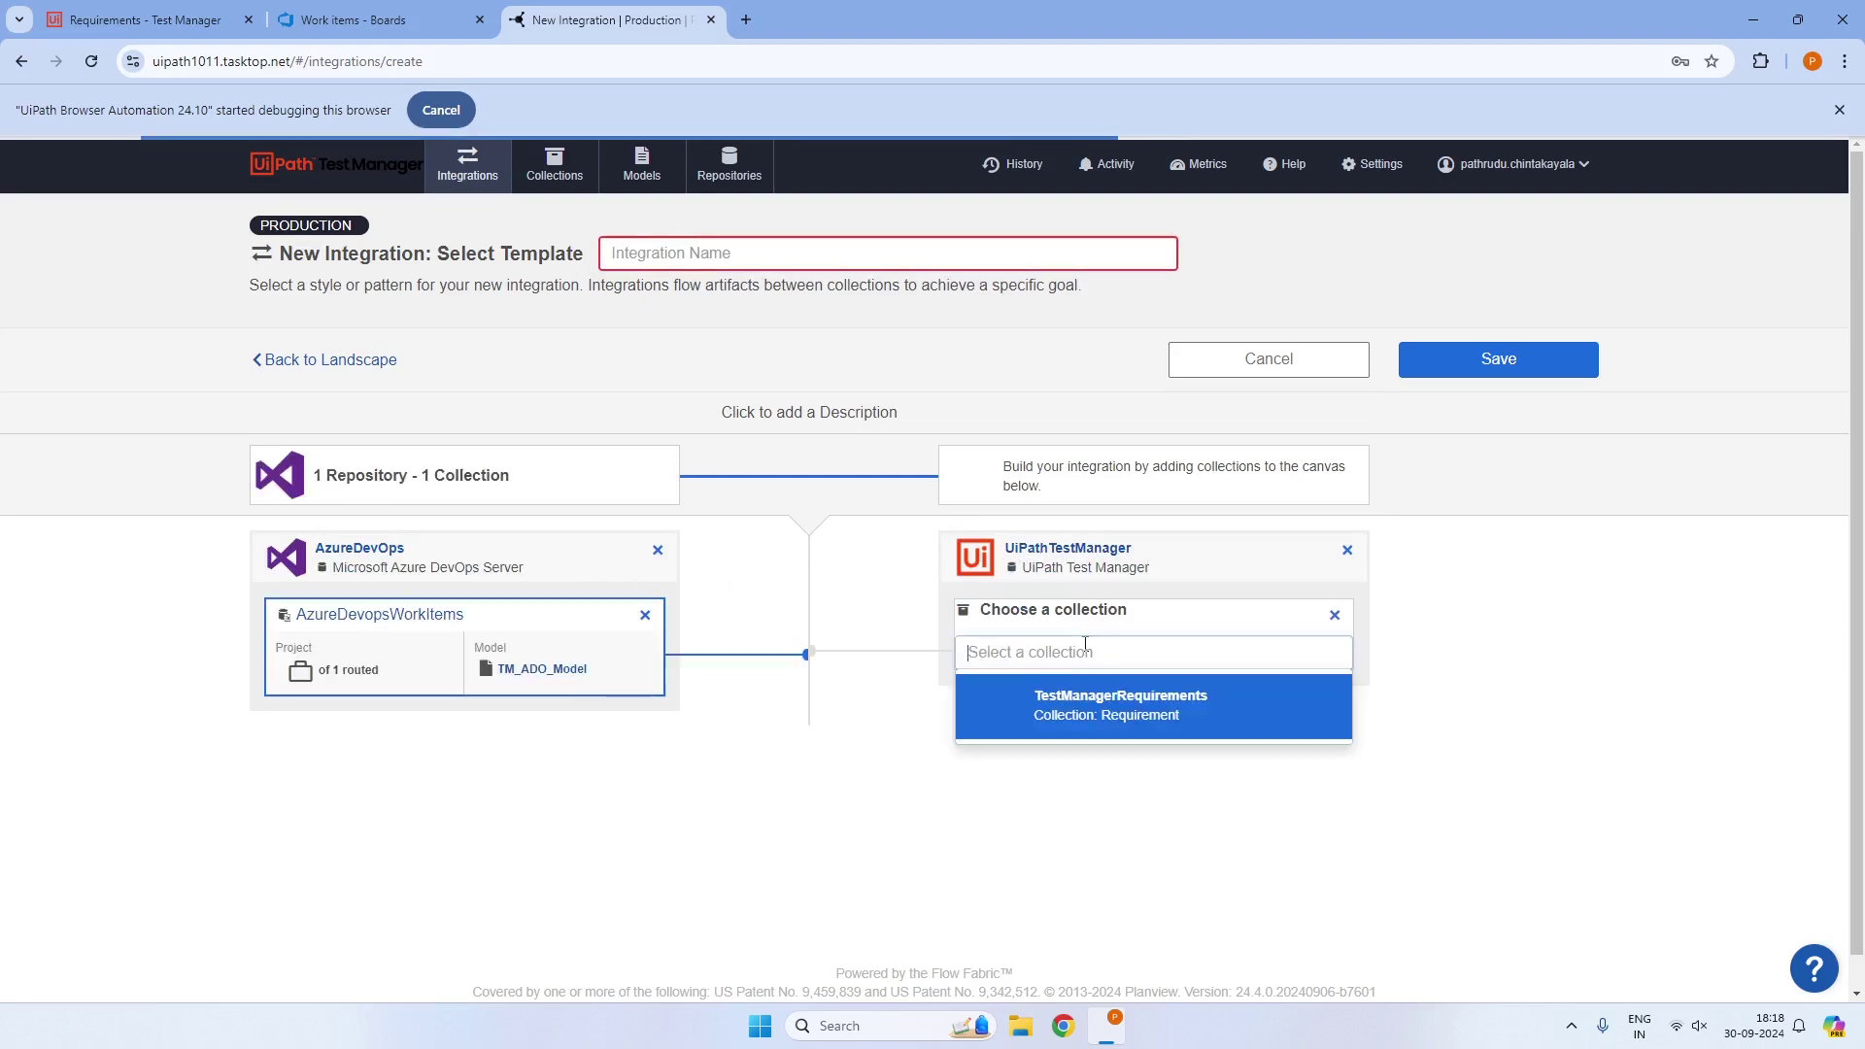
{"action": "left_click", "coordinate": [1050, 724]}
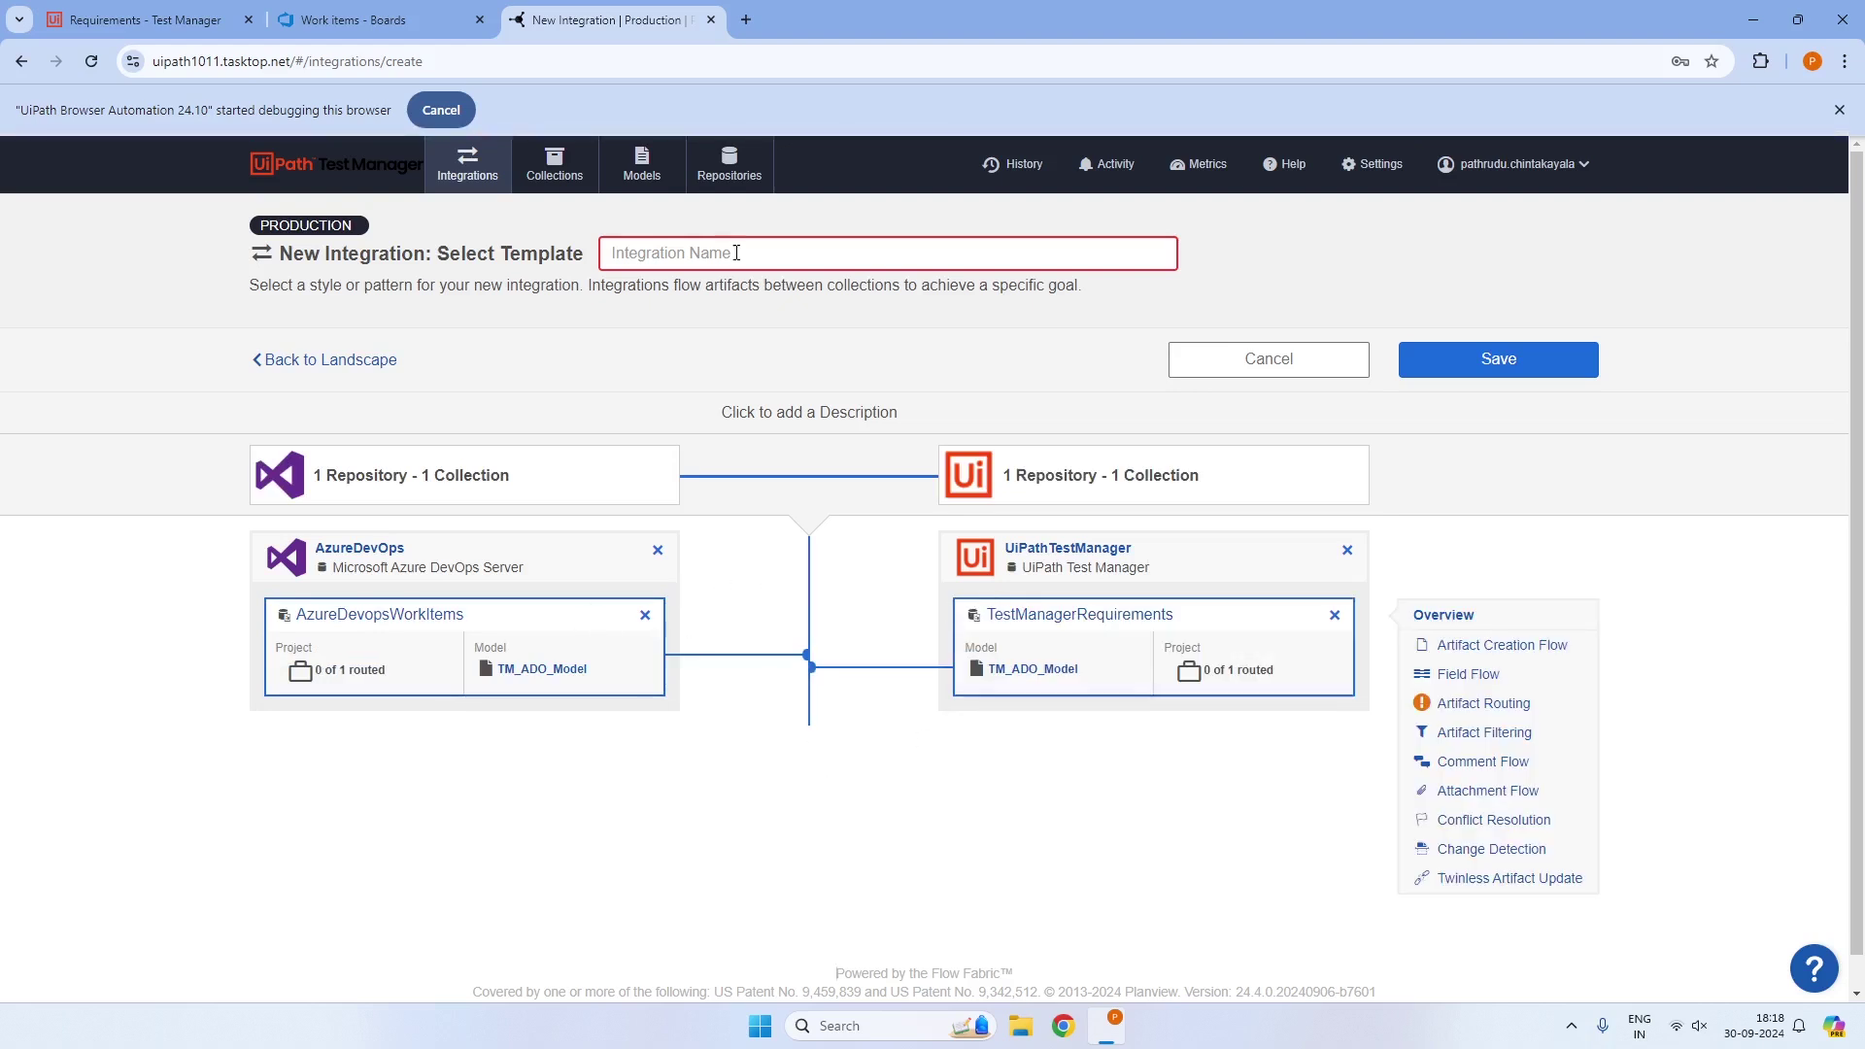
Name the integration WorkItesmIntegration and save it
{"action": "left_click", "coordinate": [737, 253]}
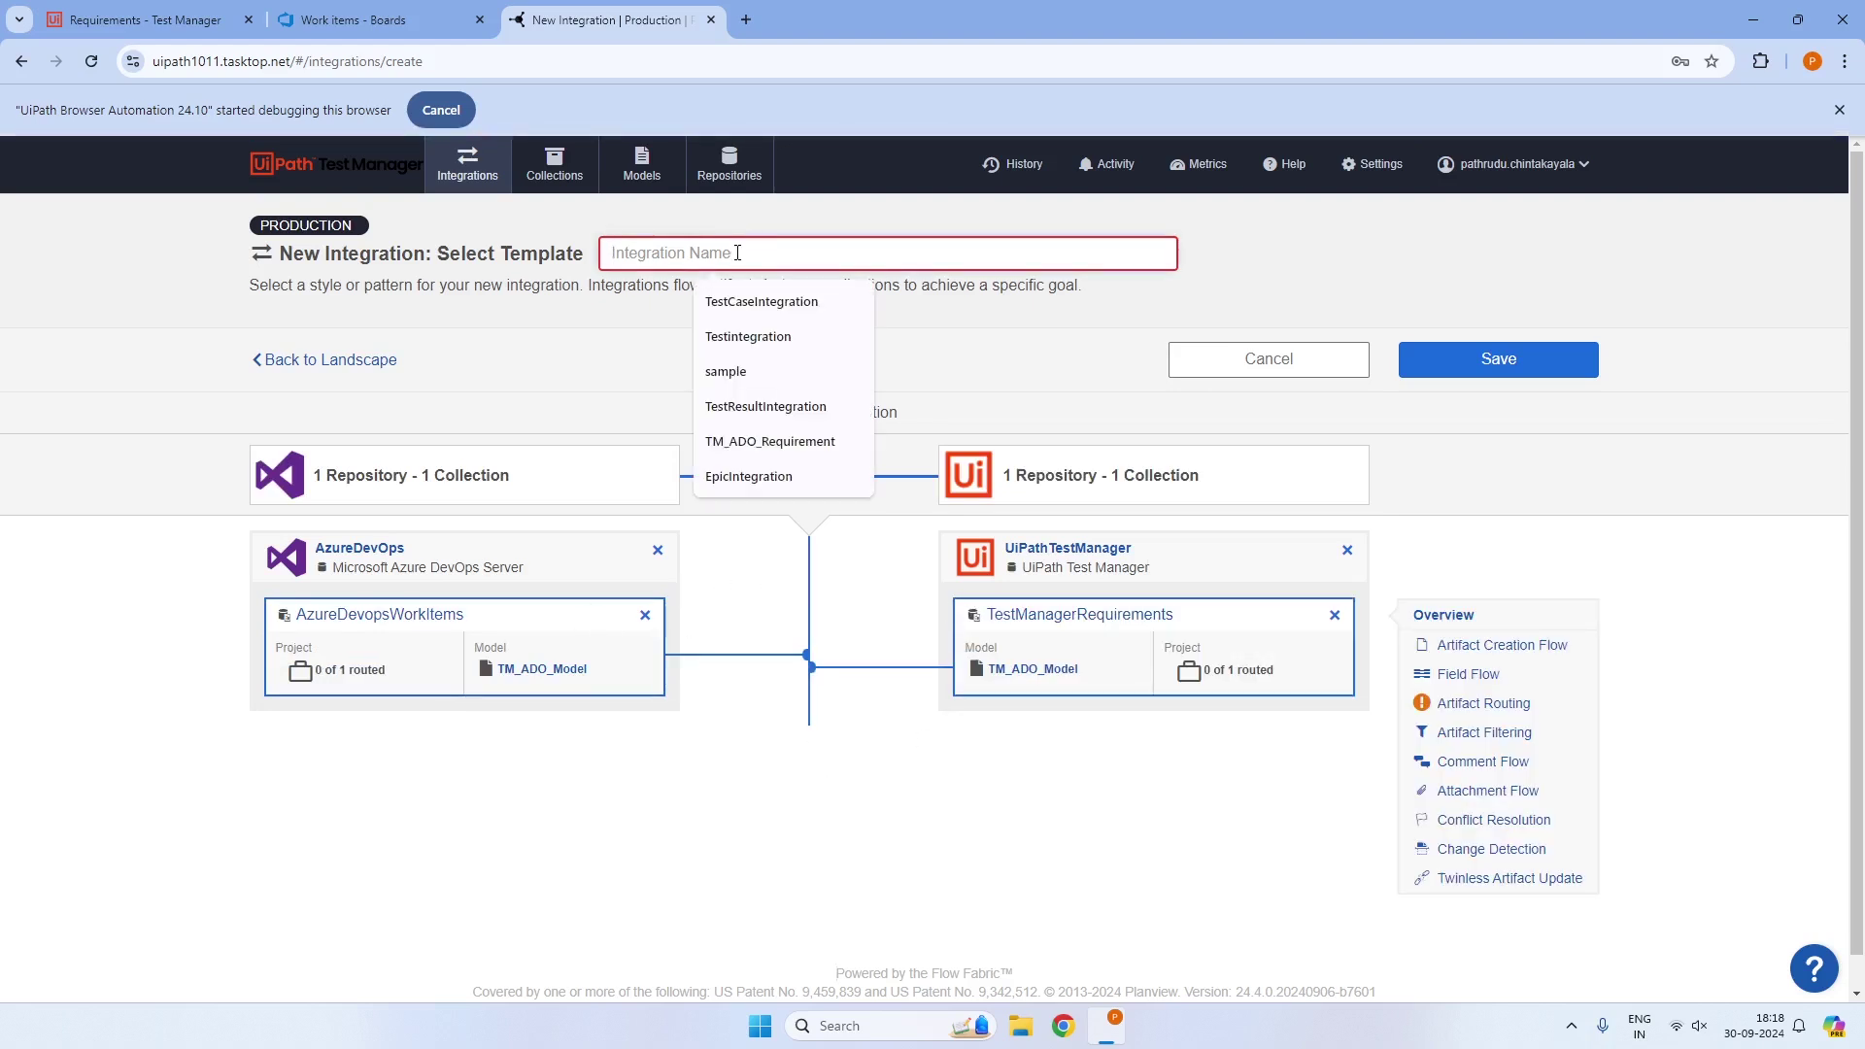
{"action": "type", "text": "WorkItesmIntegration"}
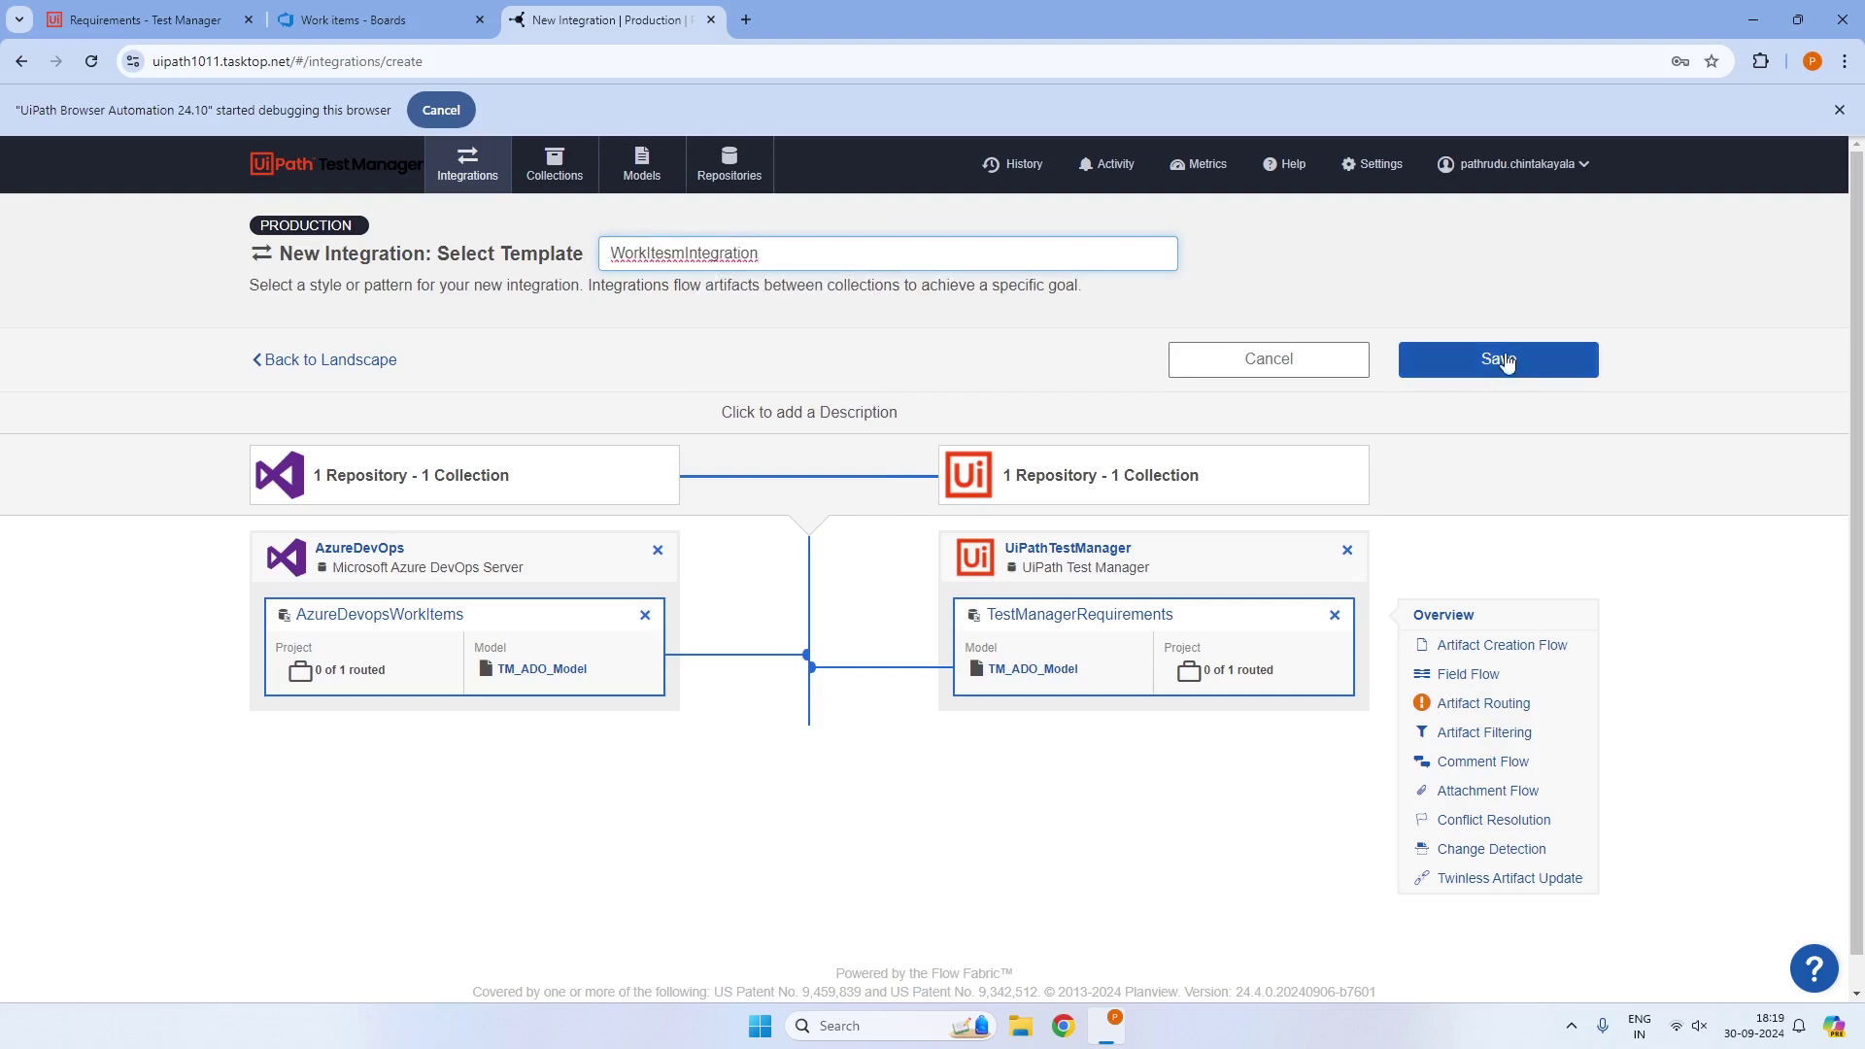
{"action": "left_click", "coordinate": [1499, 359]}
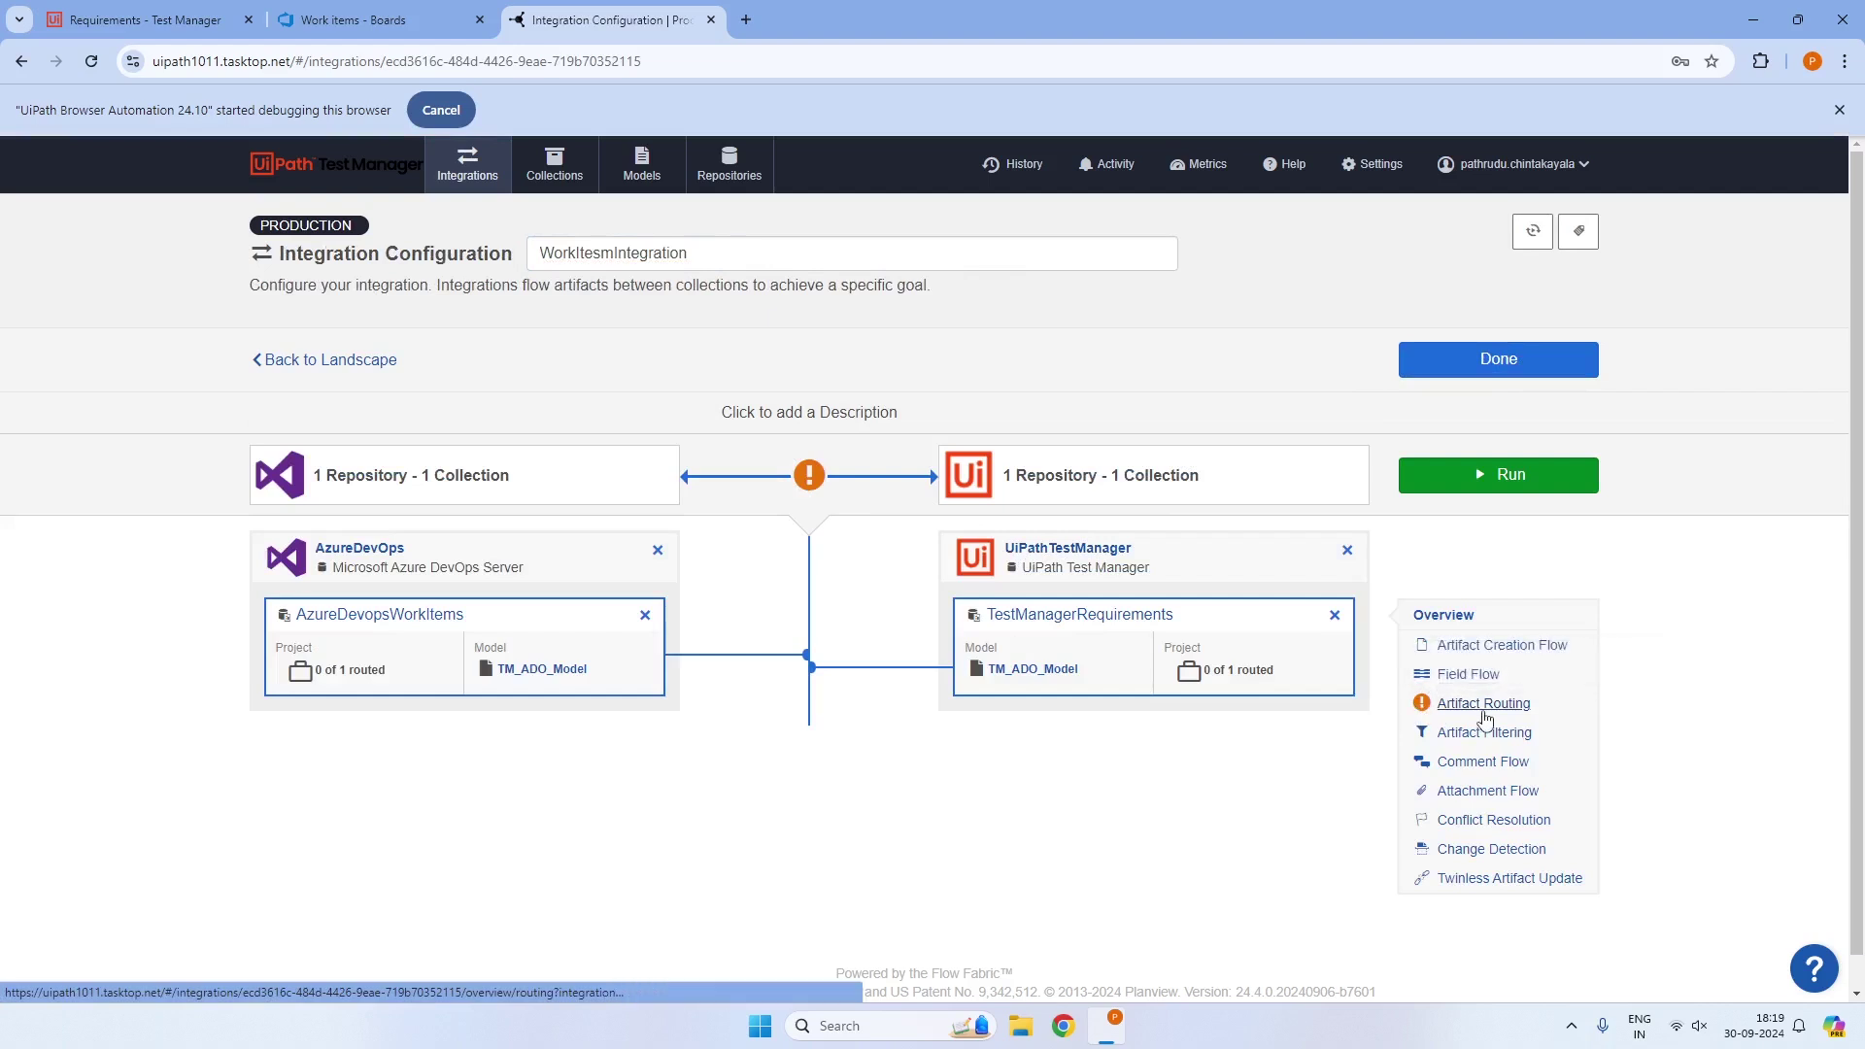
Route artifacts both ways between the AzureDevOpsTestManager and UiPathTestManagerIntegration projects, and save the artifact routing
{"action": "left_click", "coordinate": [1480, 706]}
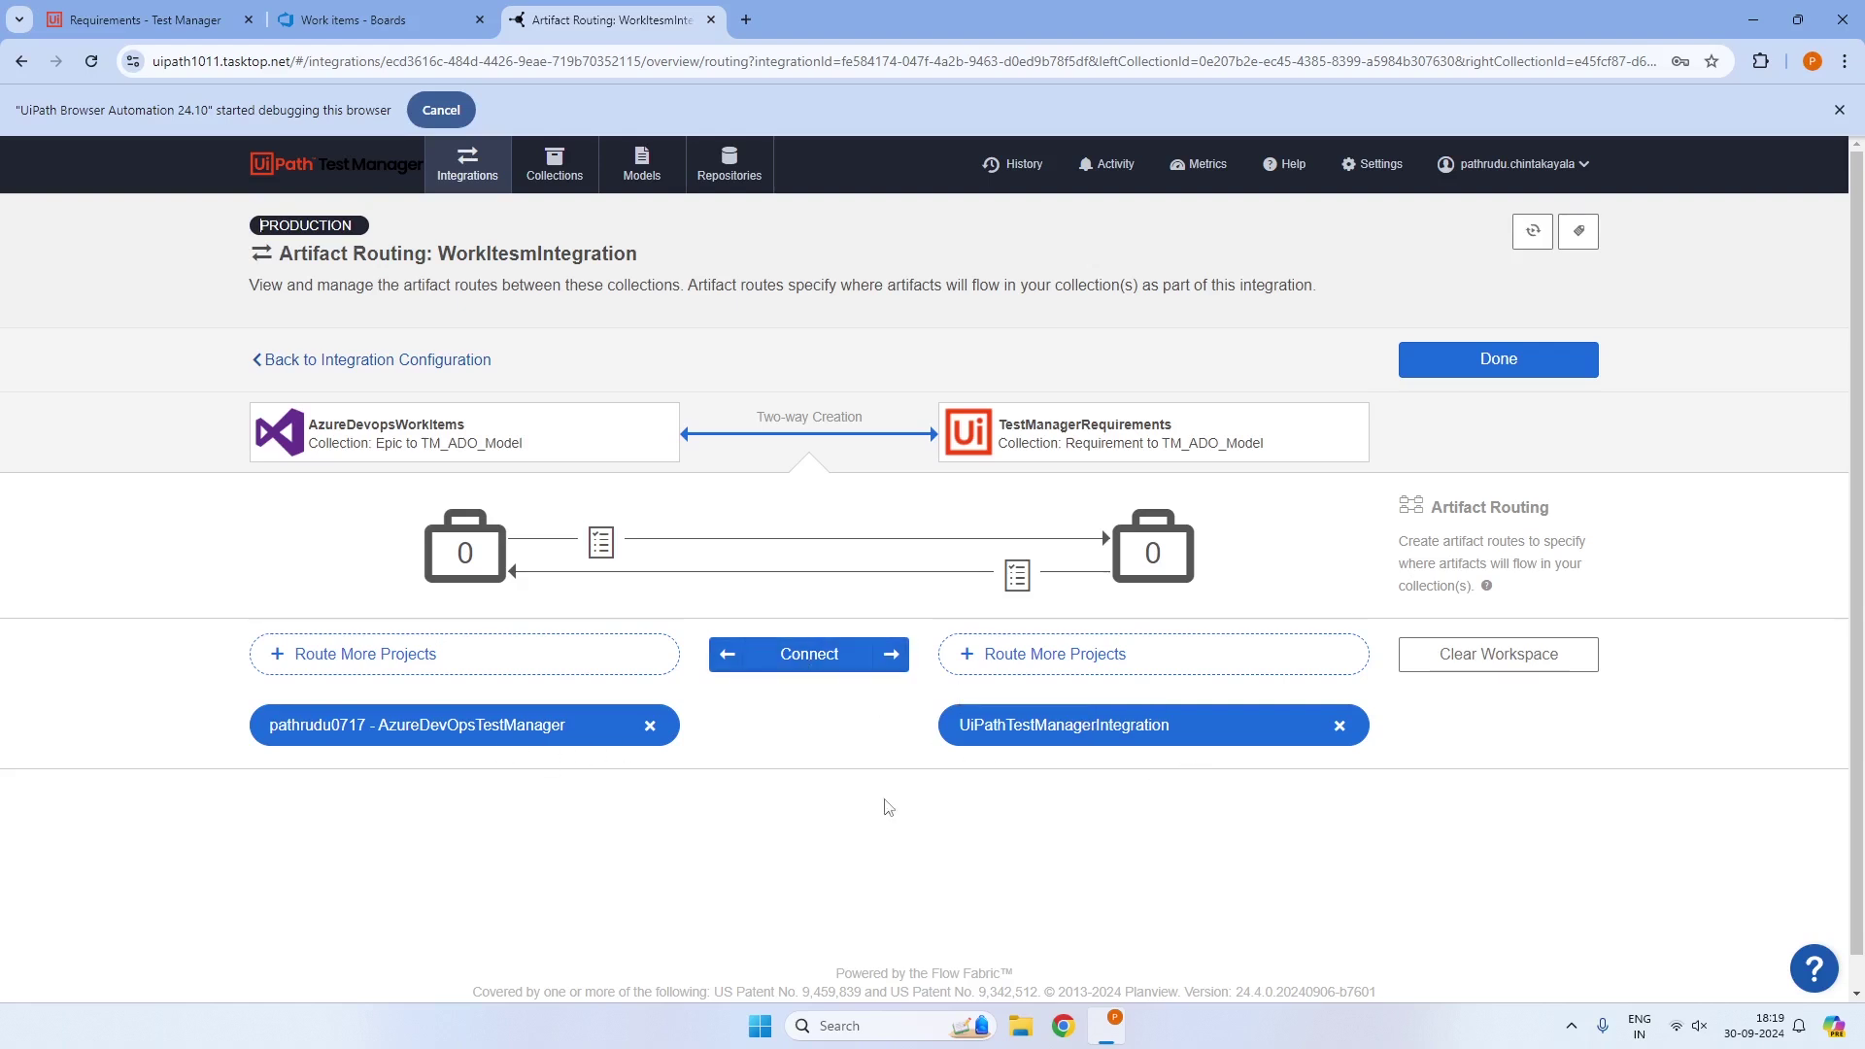
{"action": "left_click", "coordinate": [792, 658]}
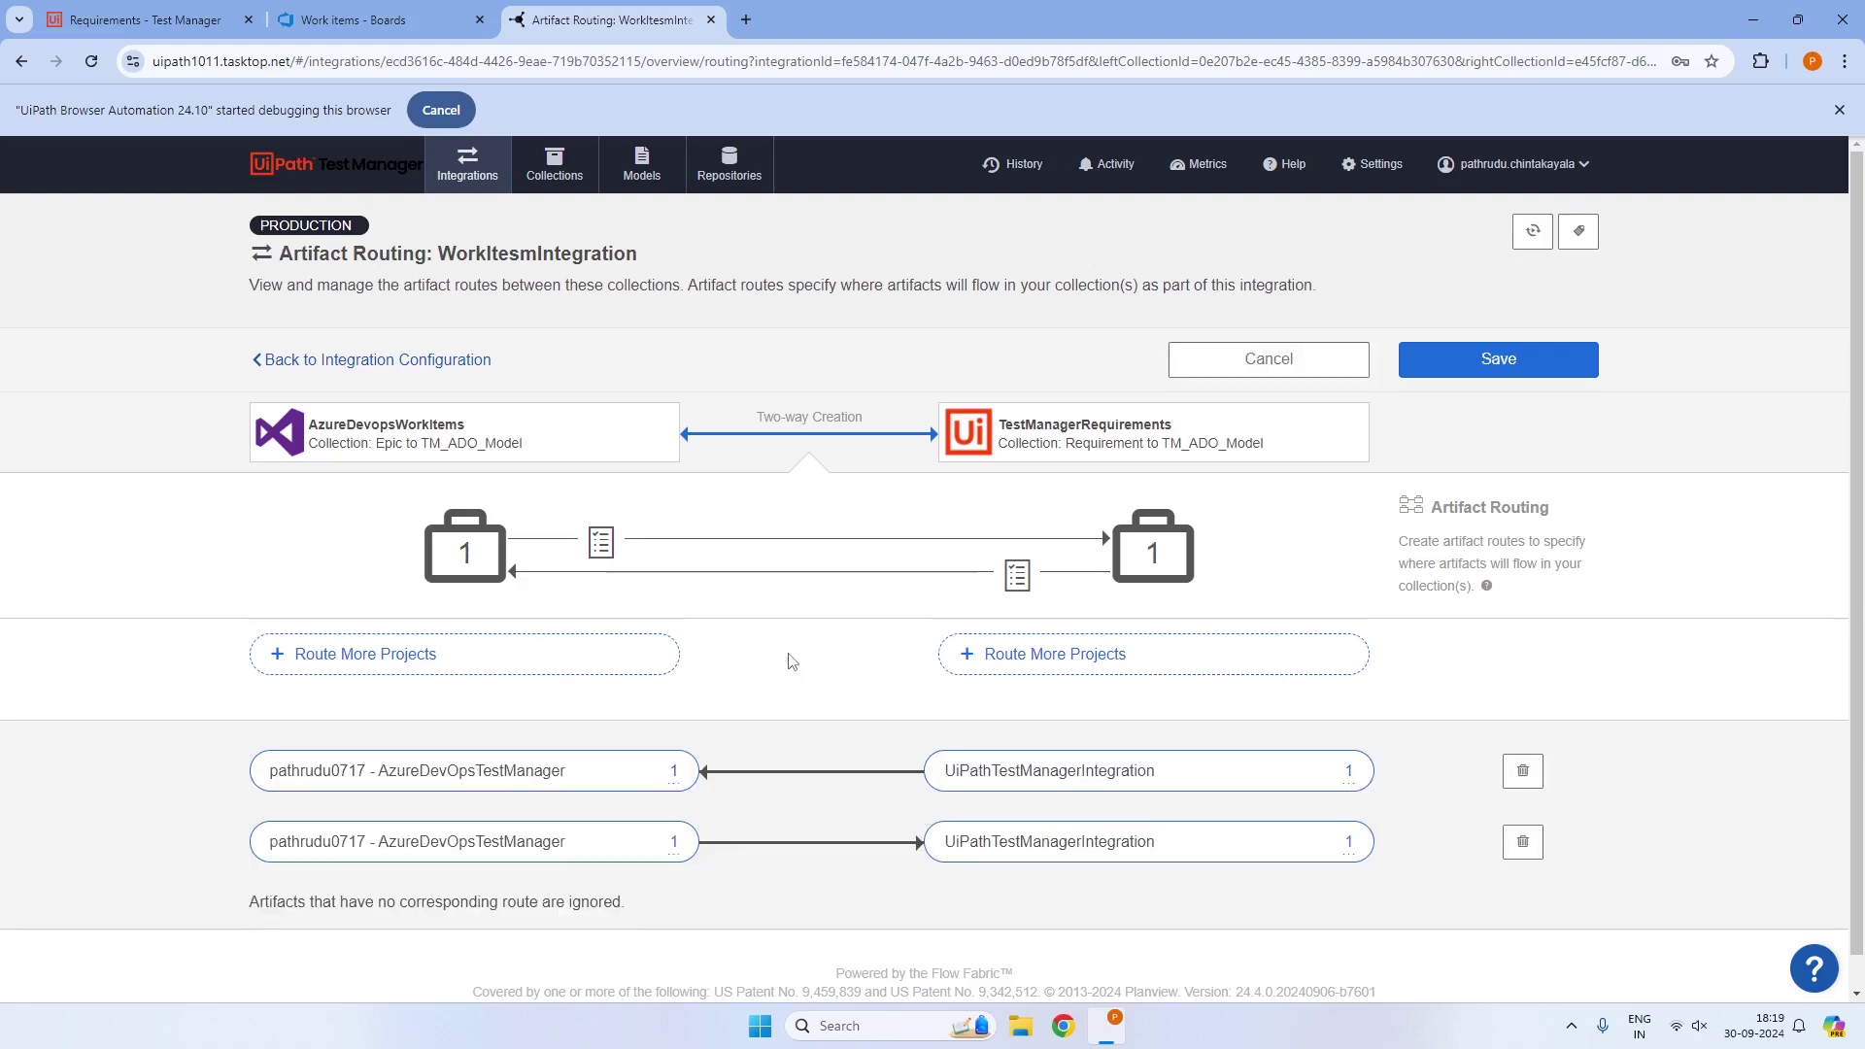
{"action": "scroll", "coordinate": [791, 661], "scroll_direction": "down", "scroll_amount": 1}
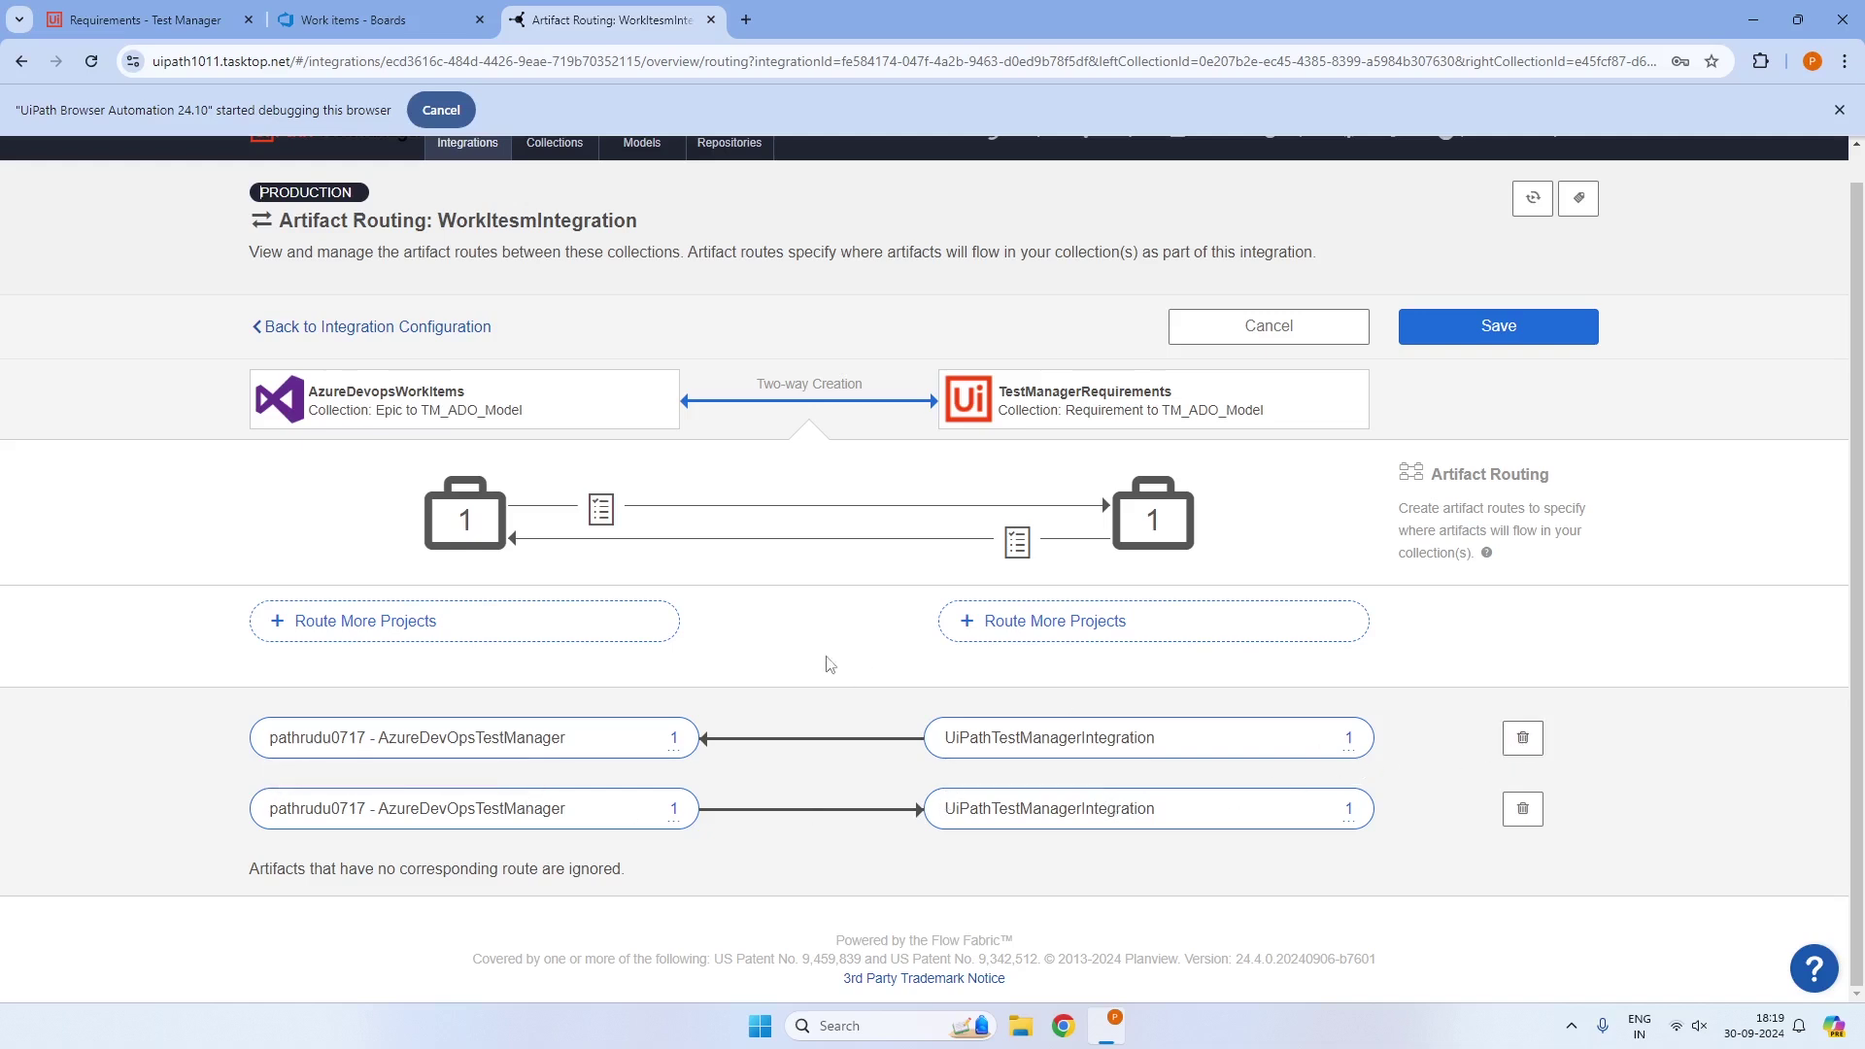
{"action": "left_click", "coordinate": [1465, 337]}
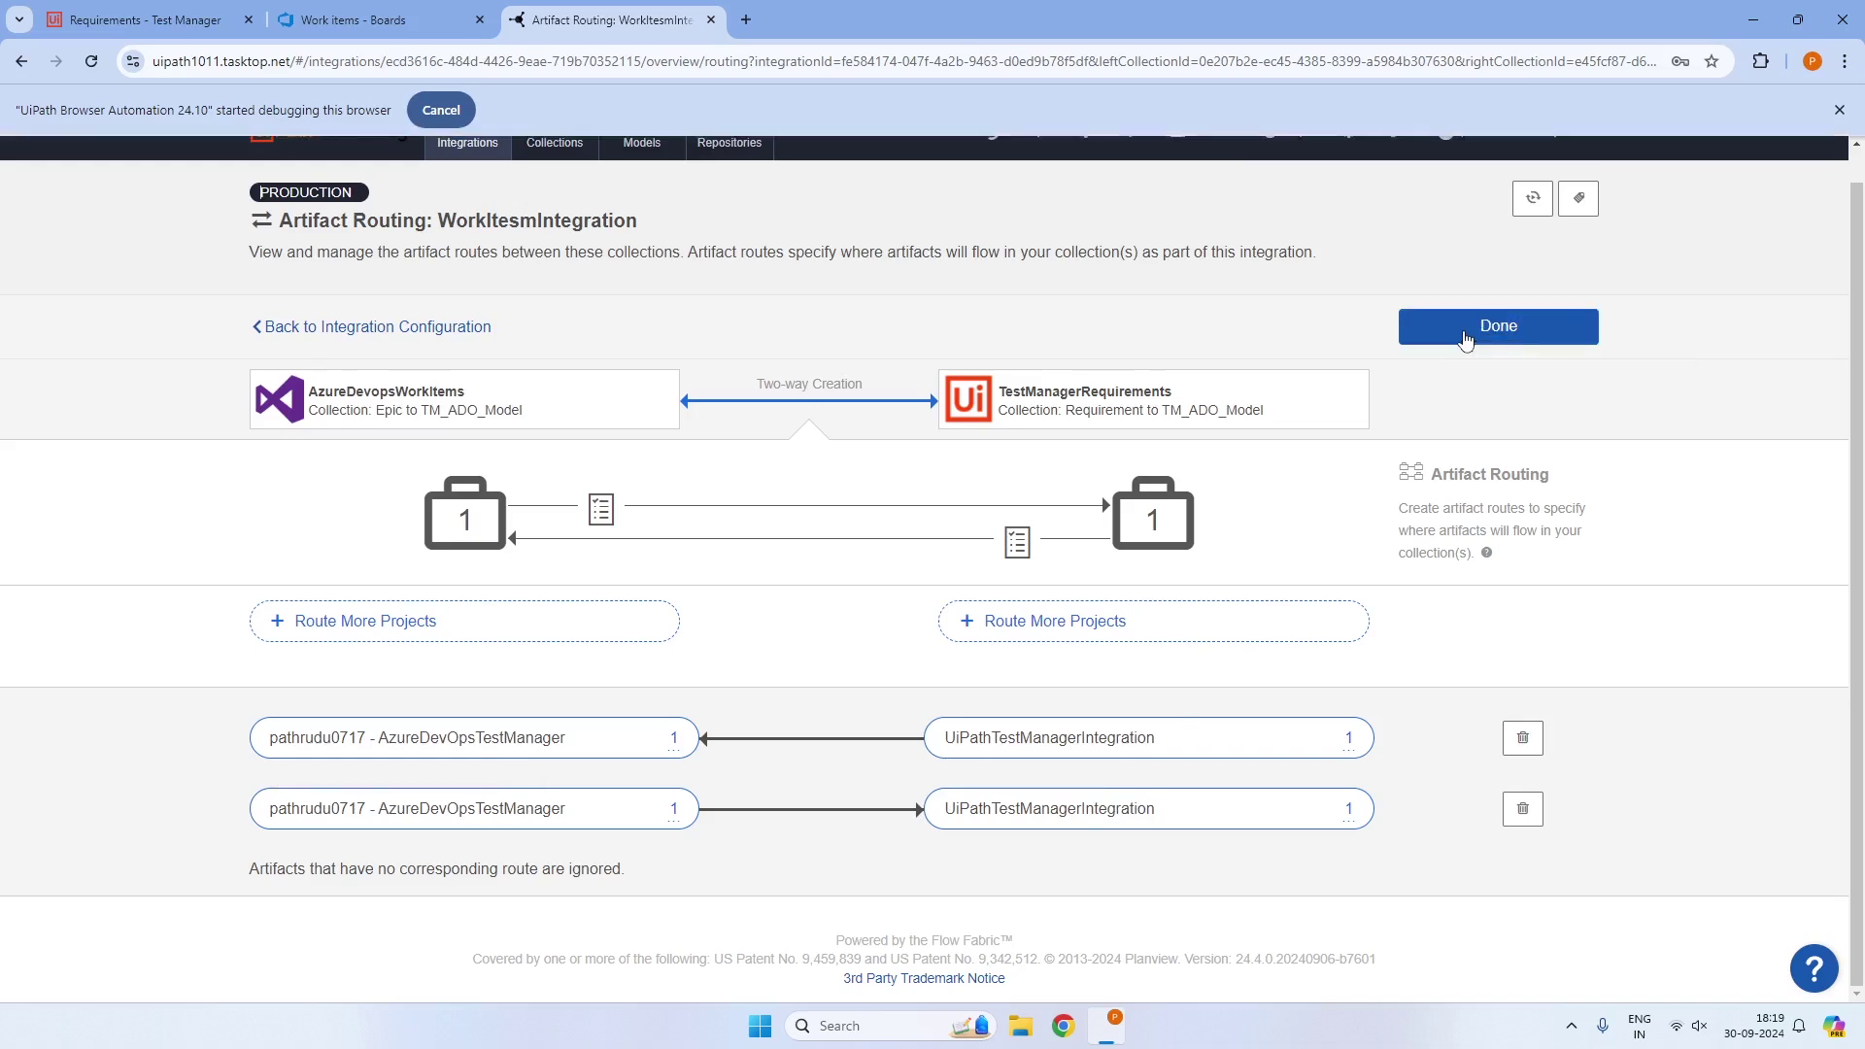
{"action": "left_click", "coordinate": [1465, 338]}
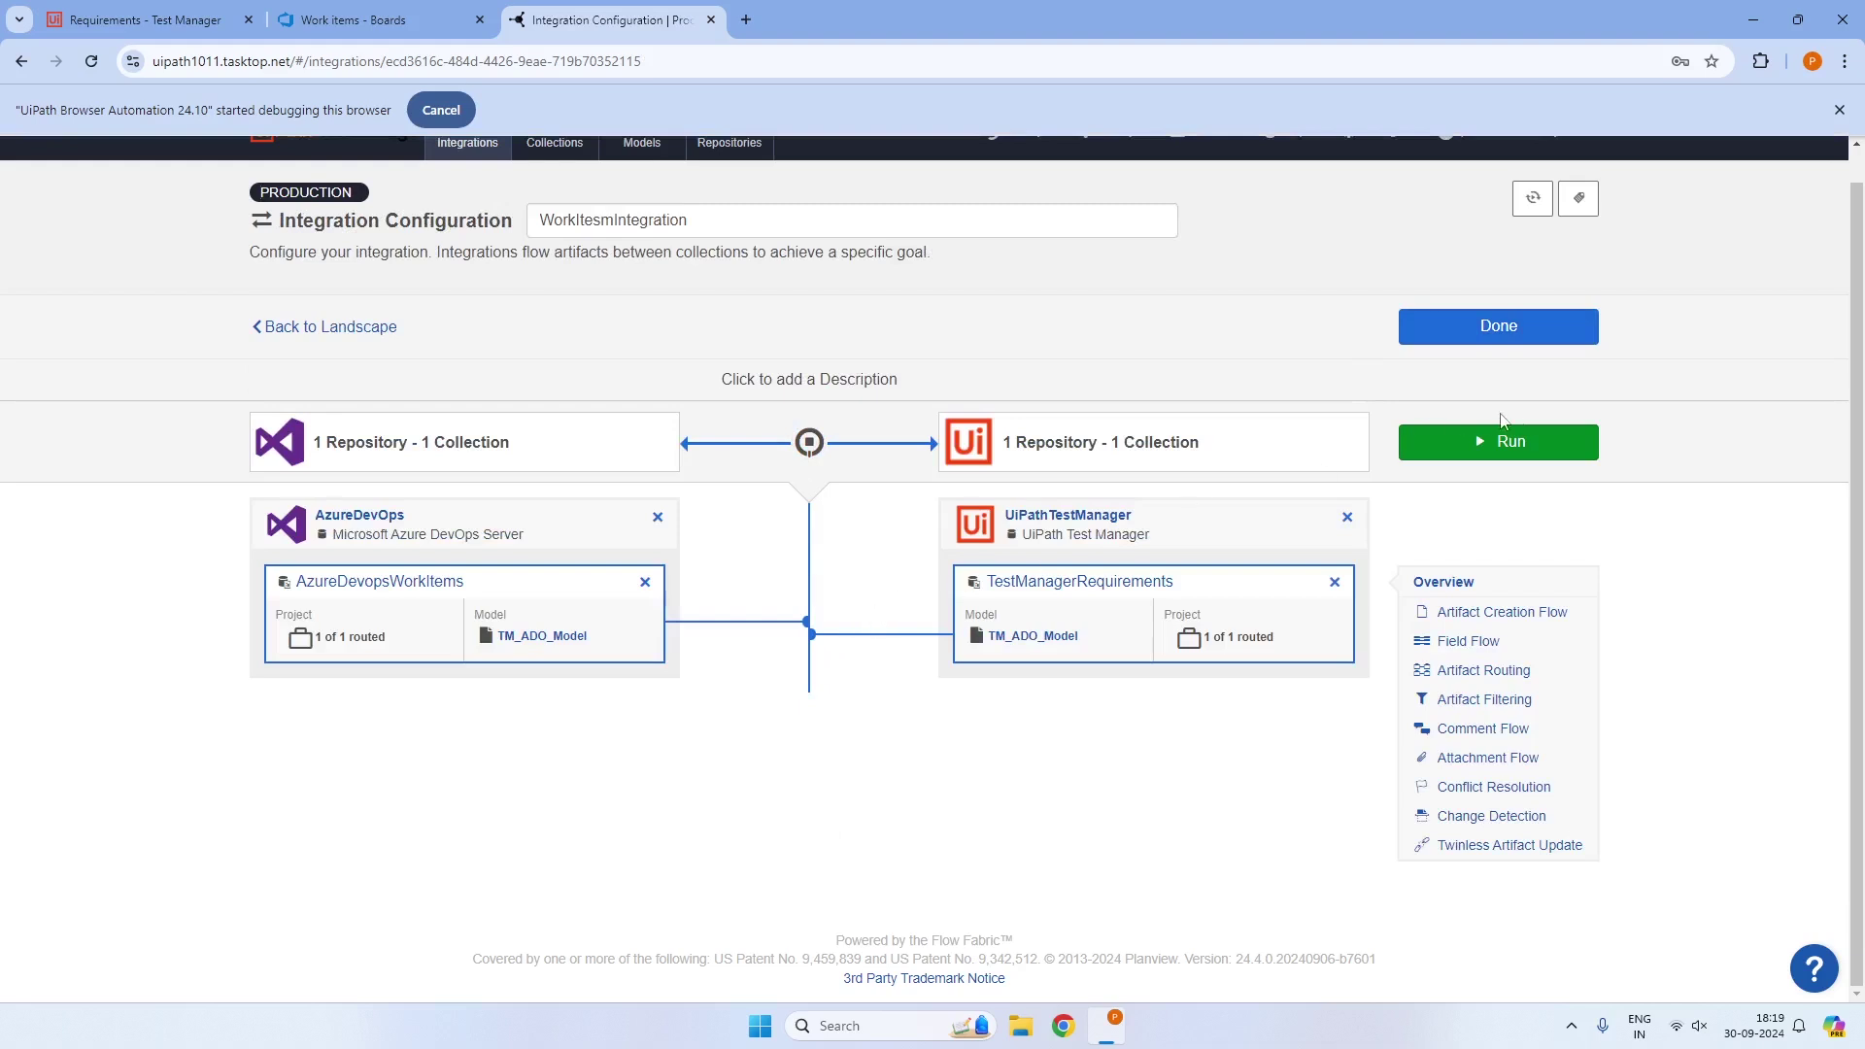
Run the WorkItesmIntegration integration
{"action": "left_click", "coordinate": [1526, 444]}
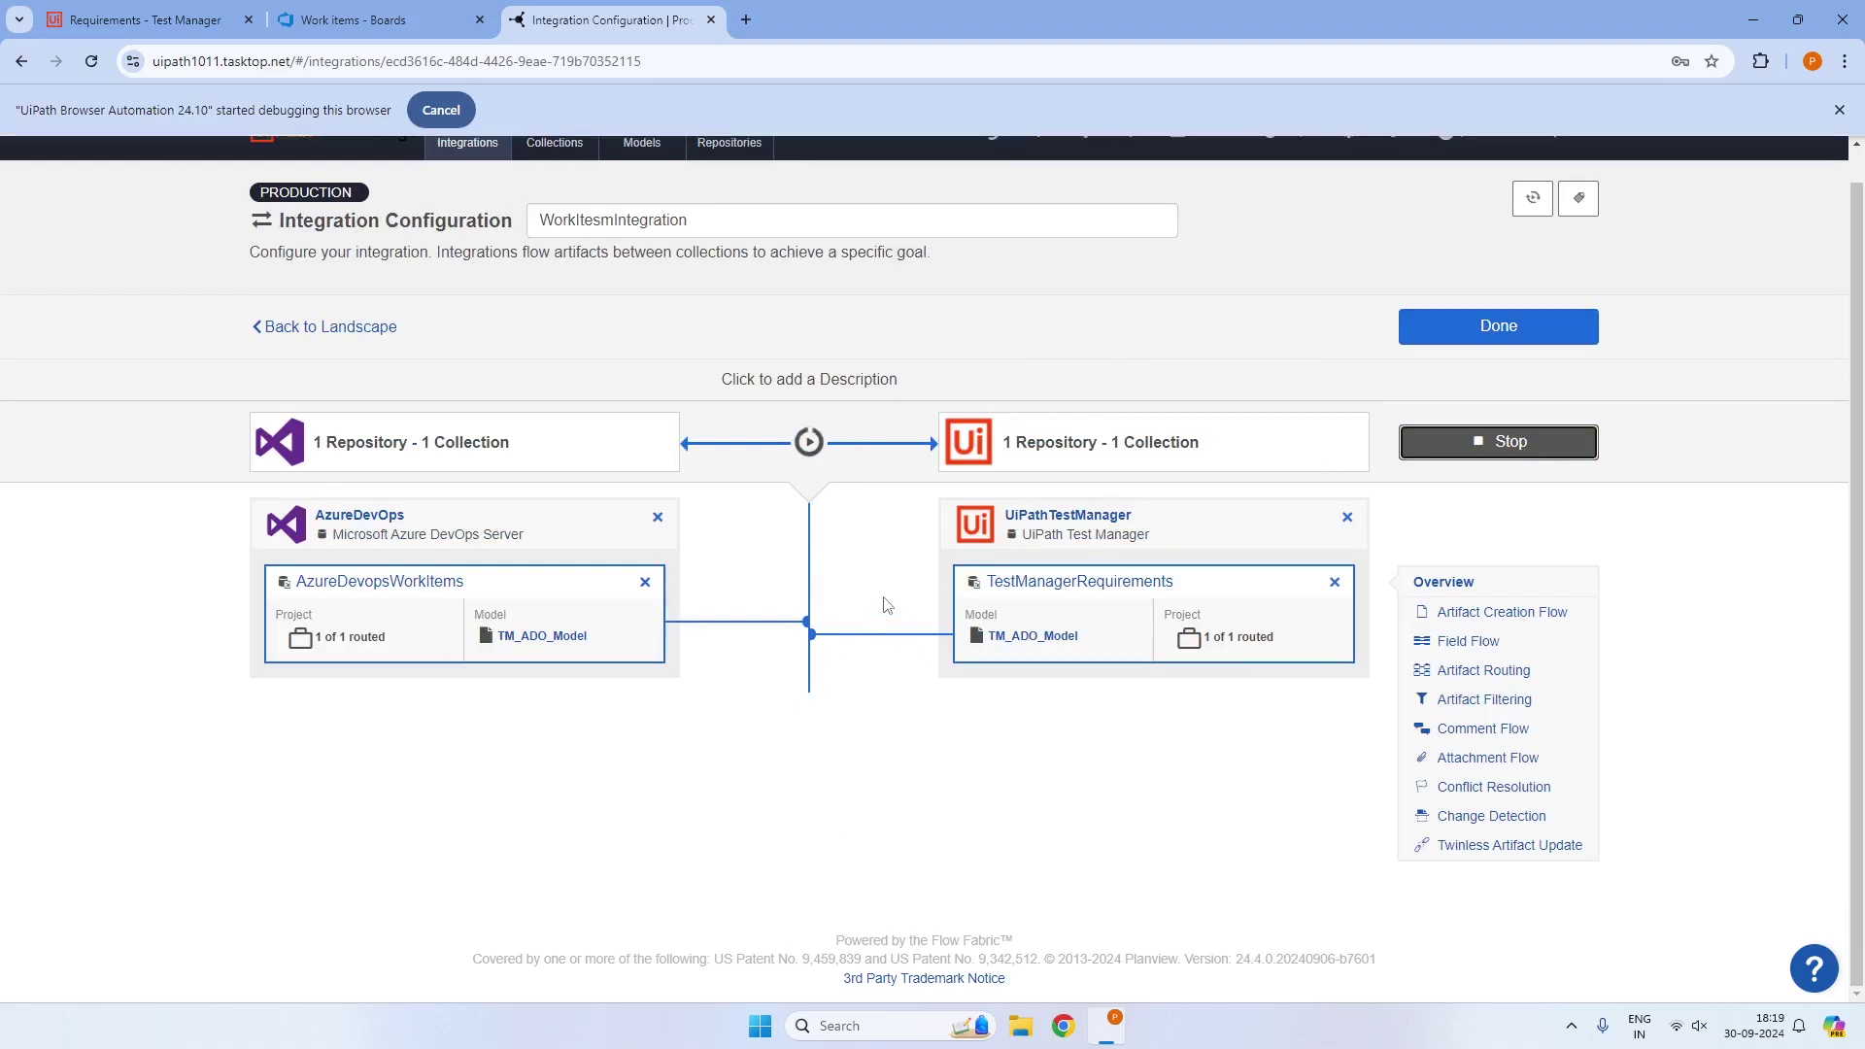
{"action": "scroll", "coordinate": [898, 582], "scroll_direction": "up", "scroll_amount": 1}
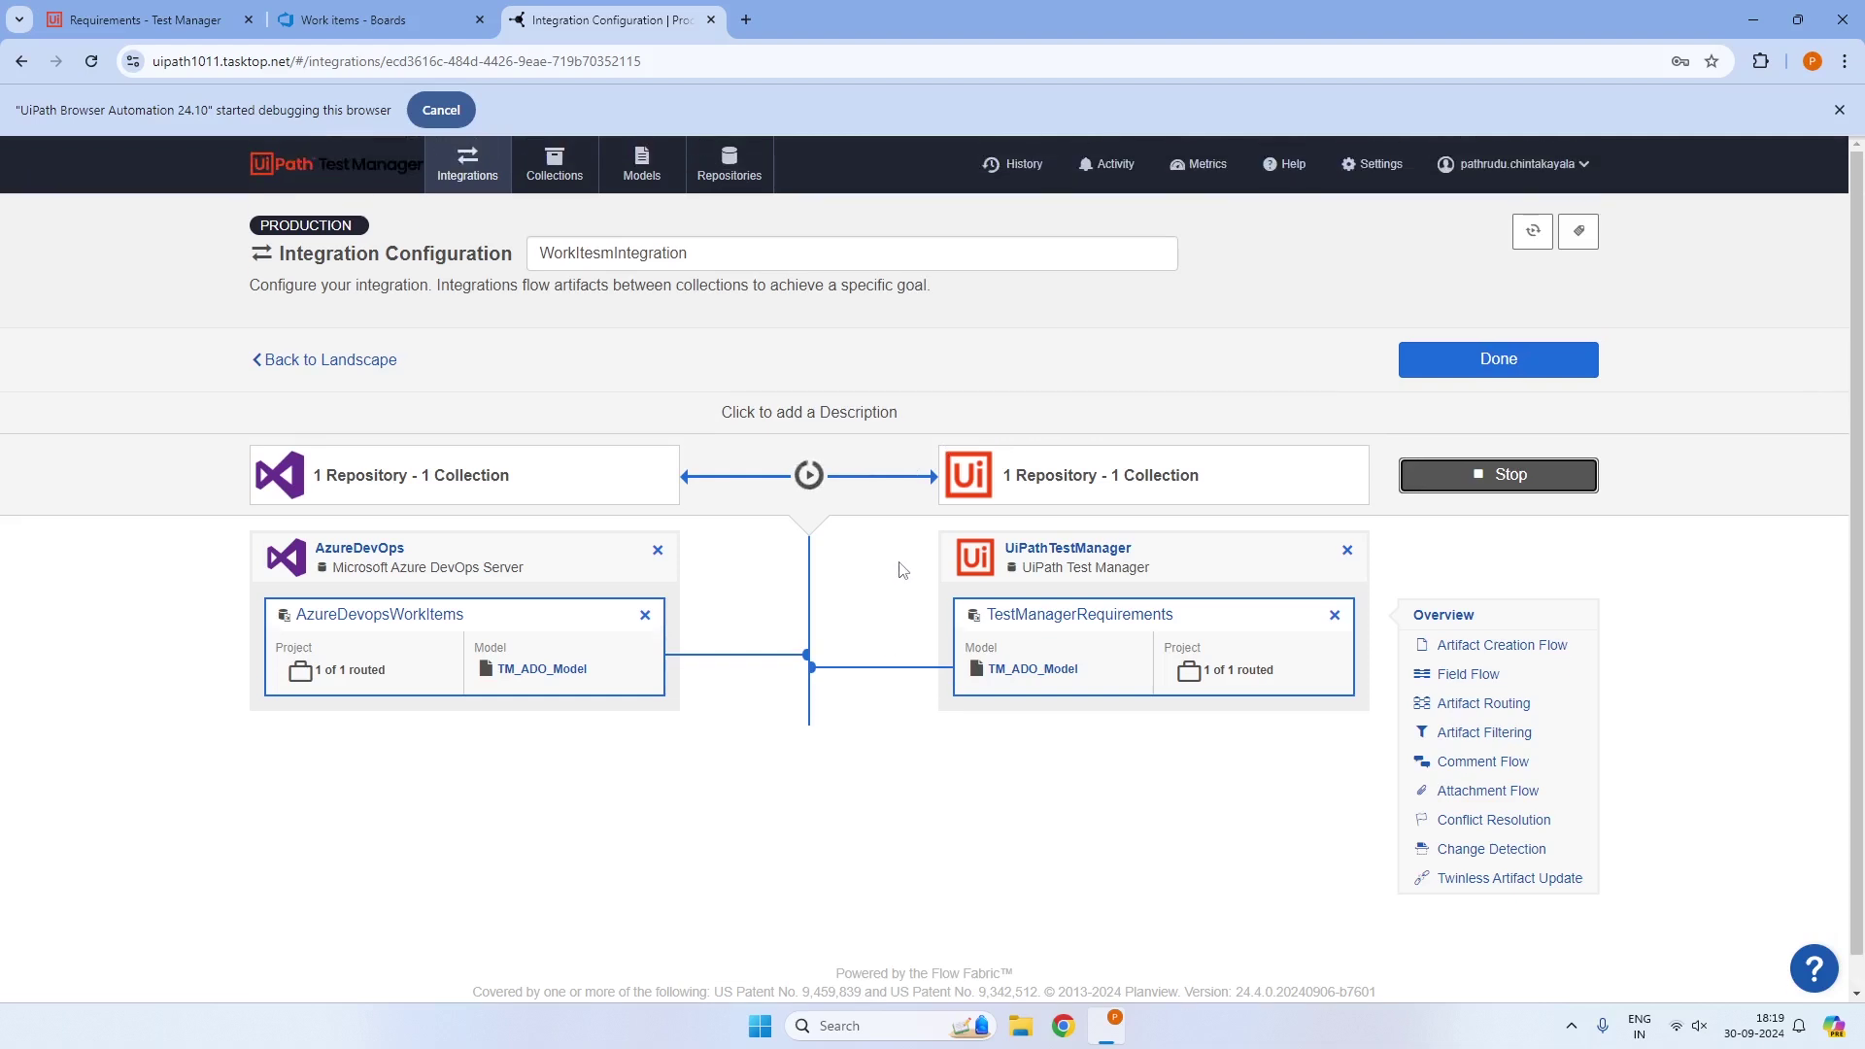
Review the Change Detection interval and its unit options in the general settings, and return to the integration configuration
{"action": "left_click", "coordinate": [1371, 165]}
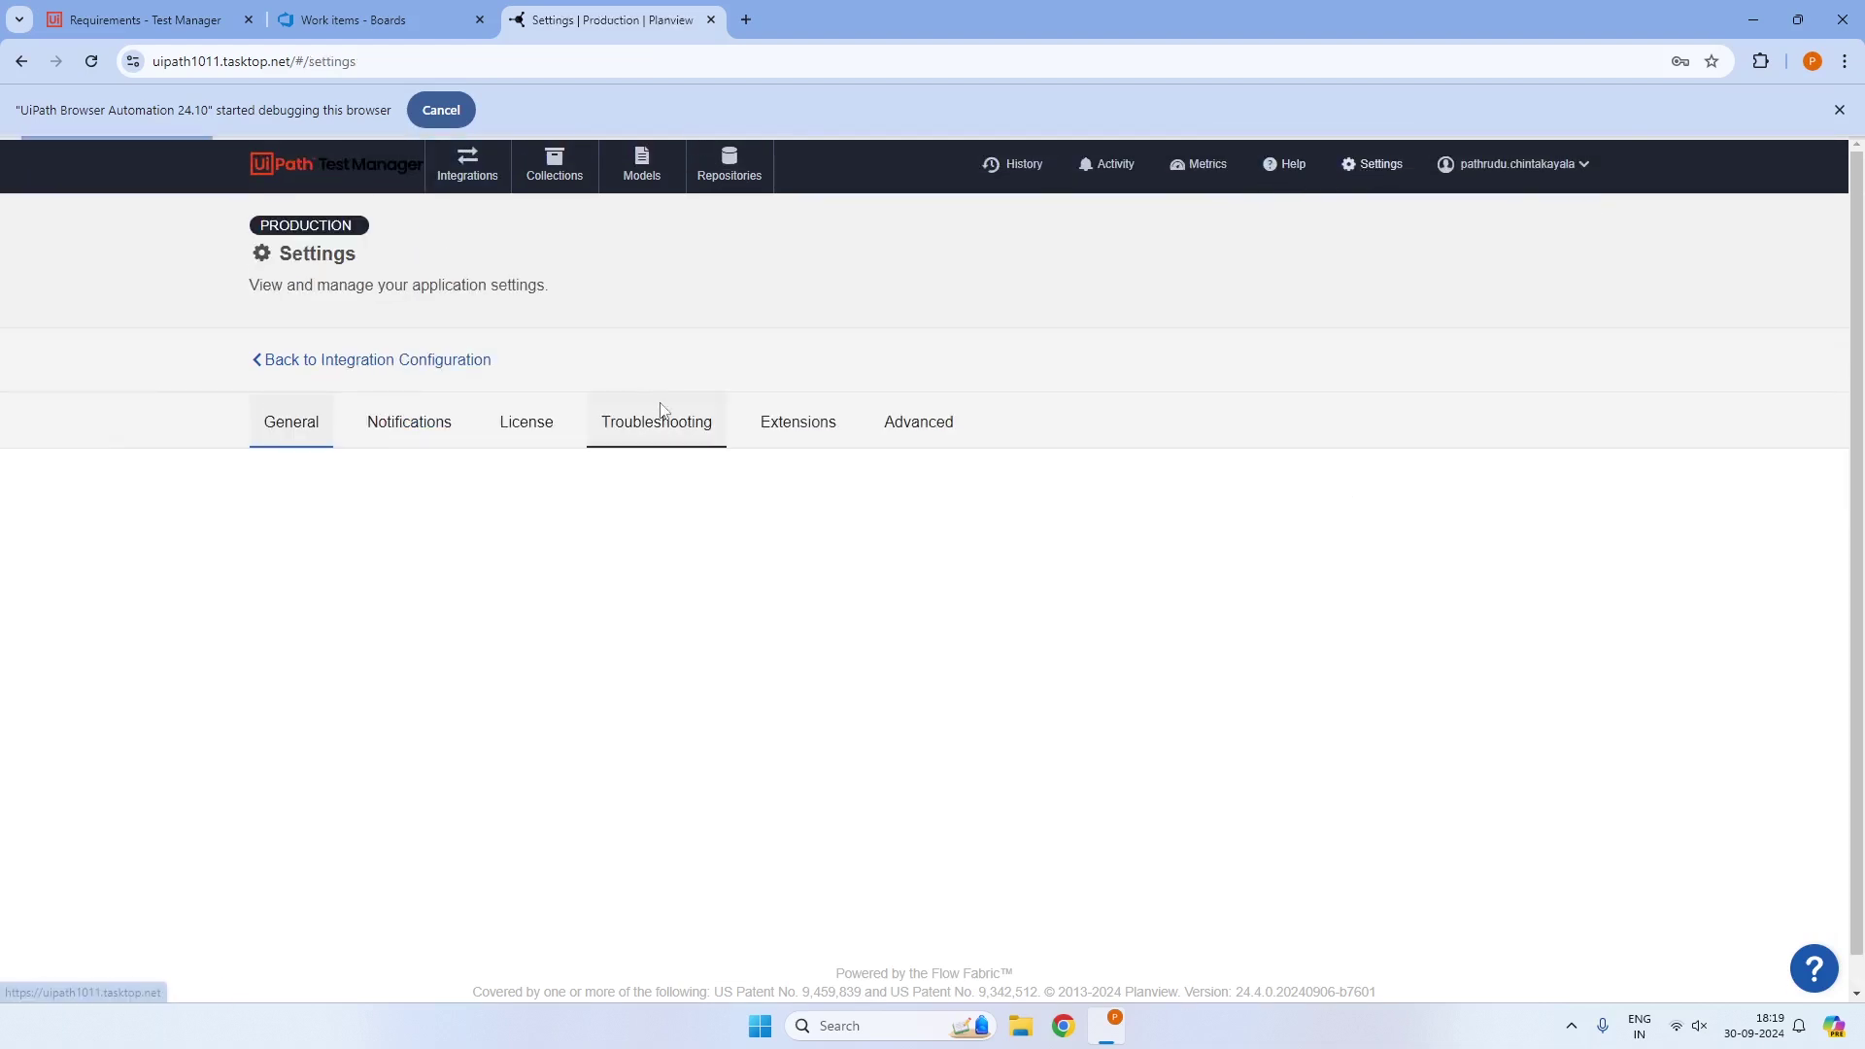
{"action": "scroll", "coordinate": [753, 636], "scroll_direction": "down", "scroll_amount": 1}
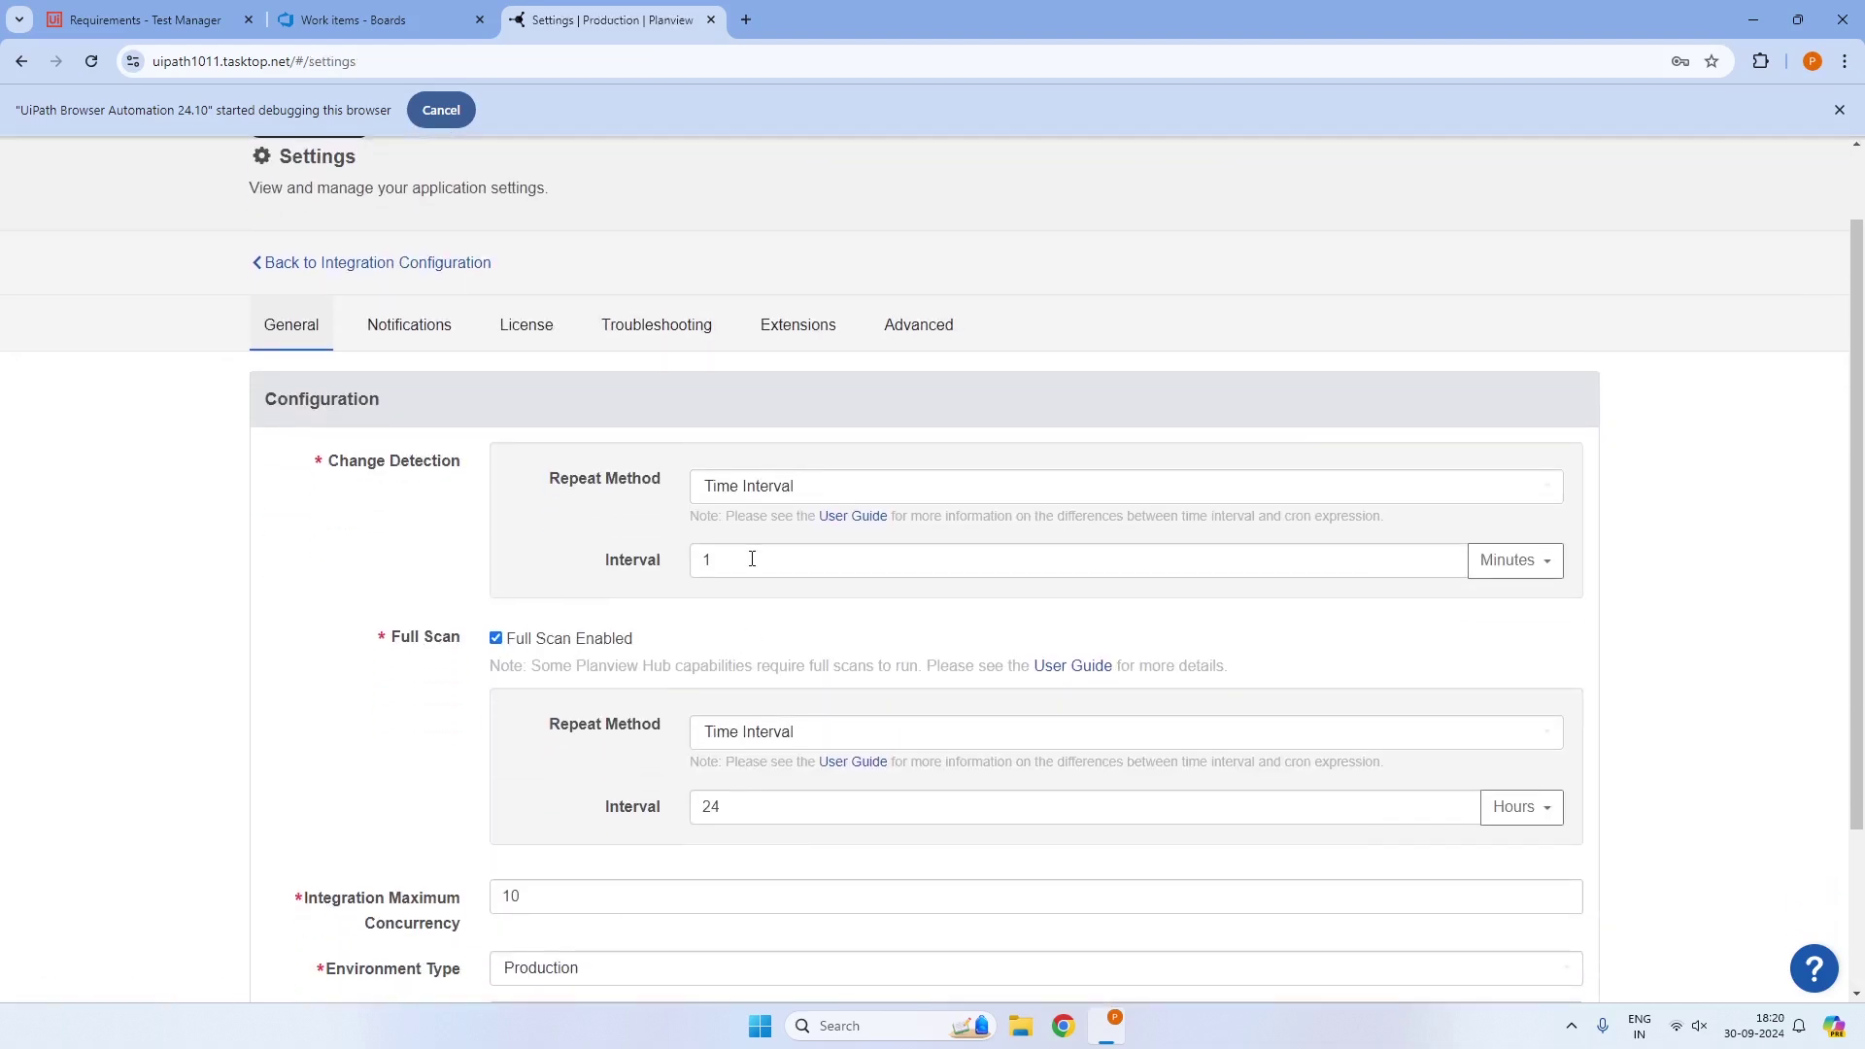
{"action": "left_click", "coordinate": [1541, 566]}
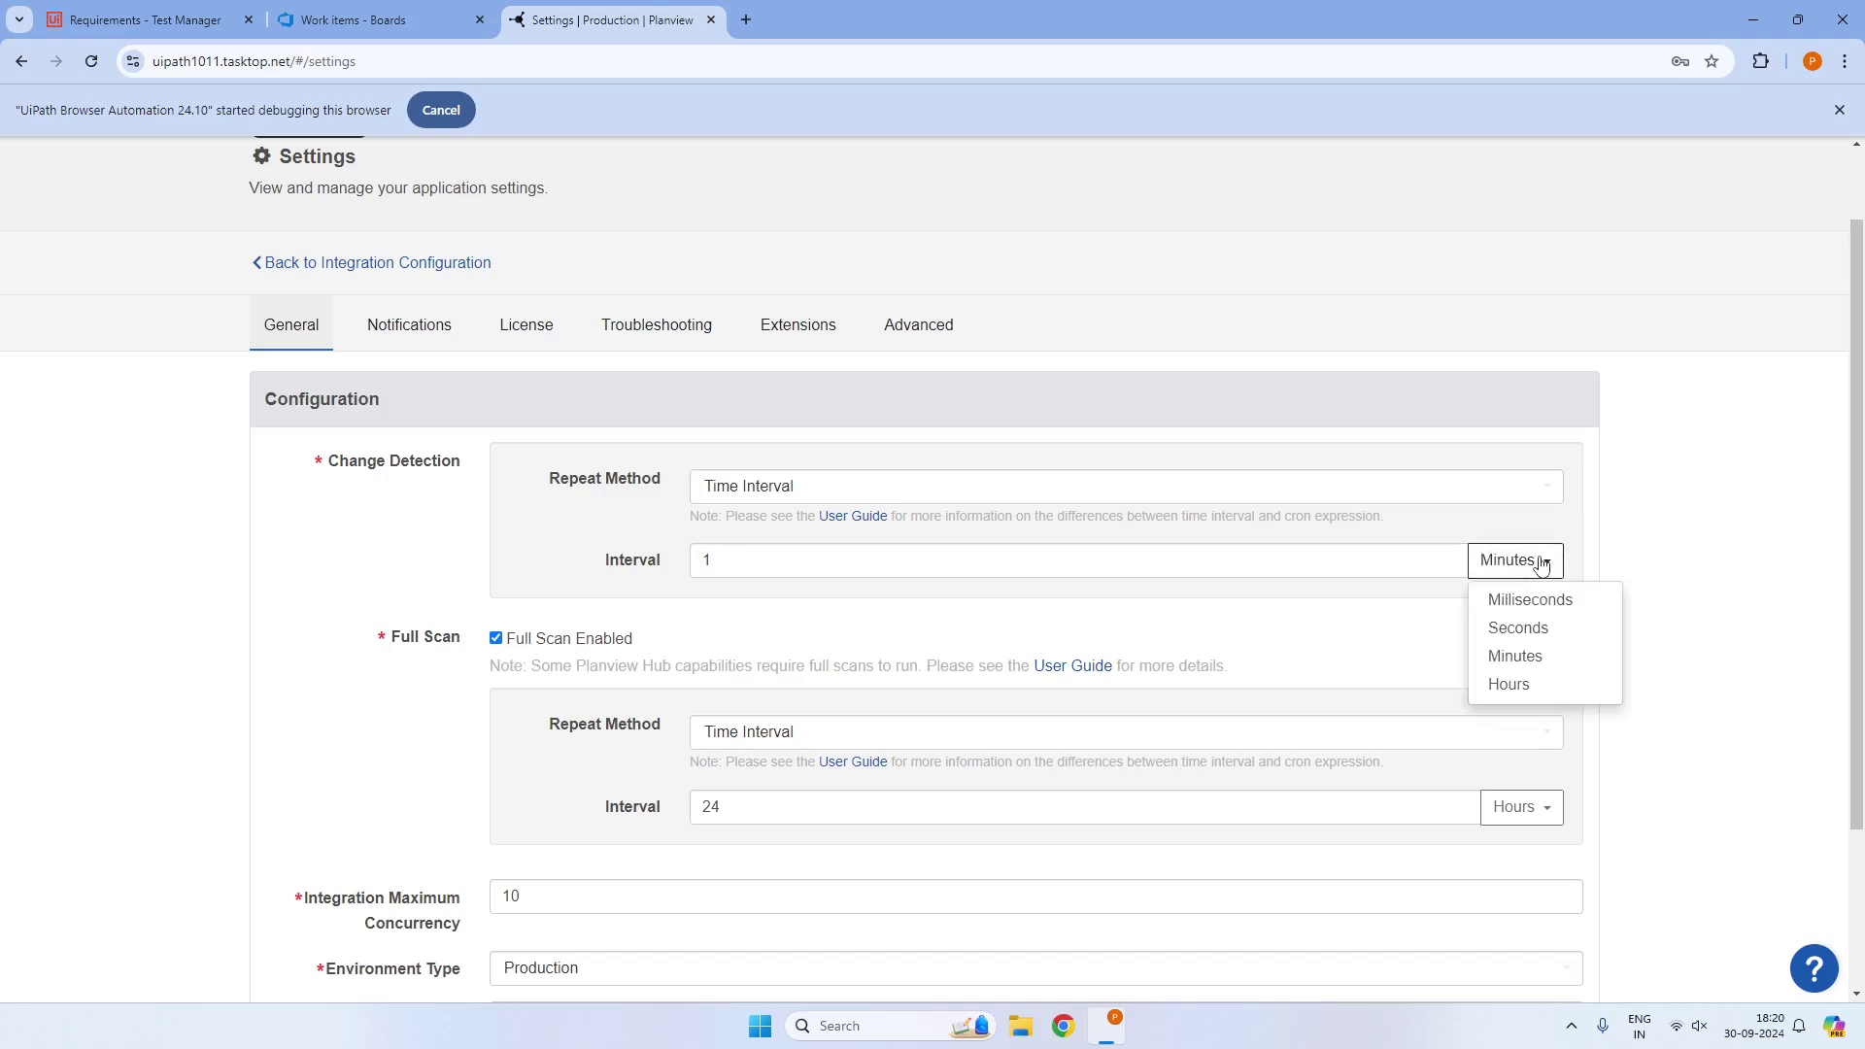
{"action": "left_click", "coordinate": [1637, 541]}
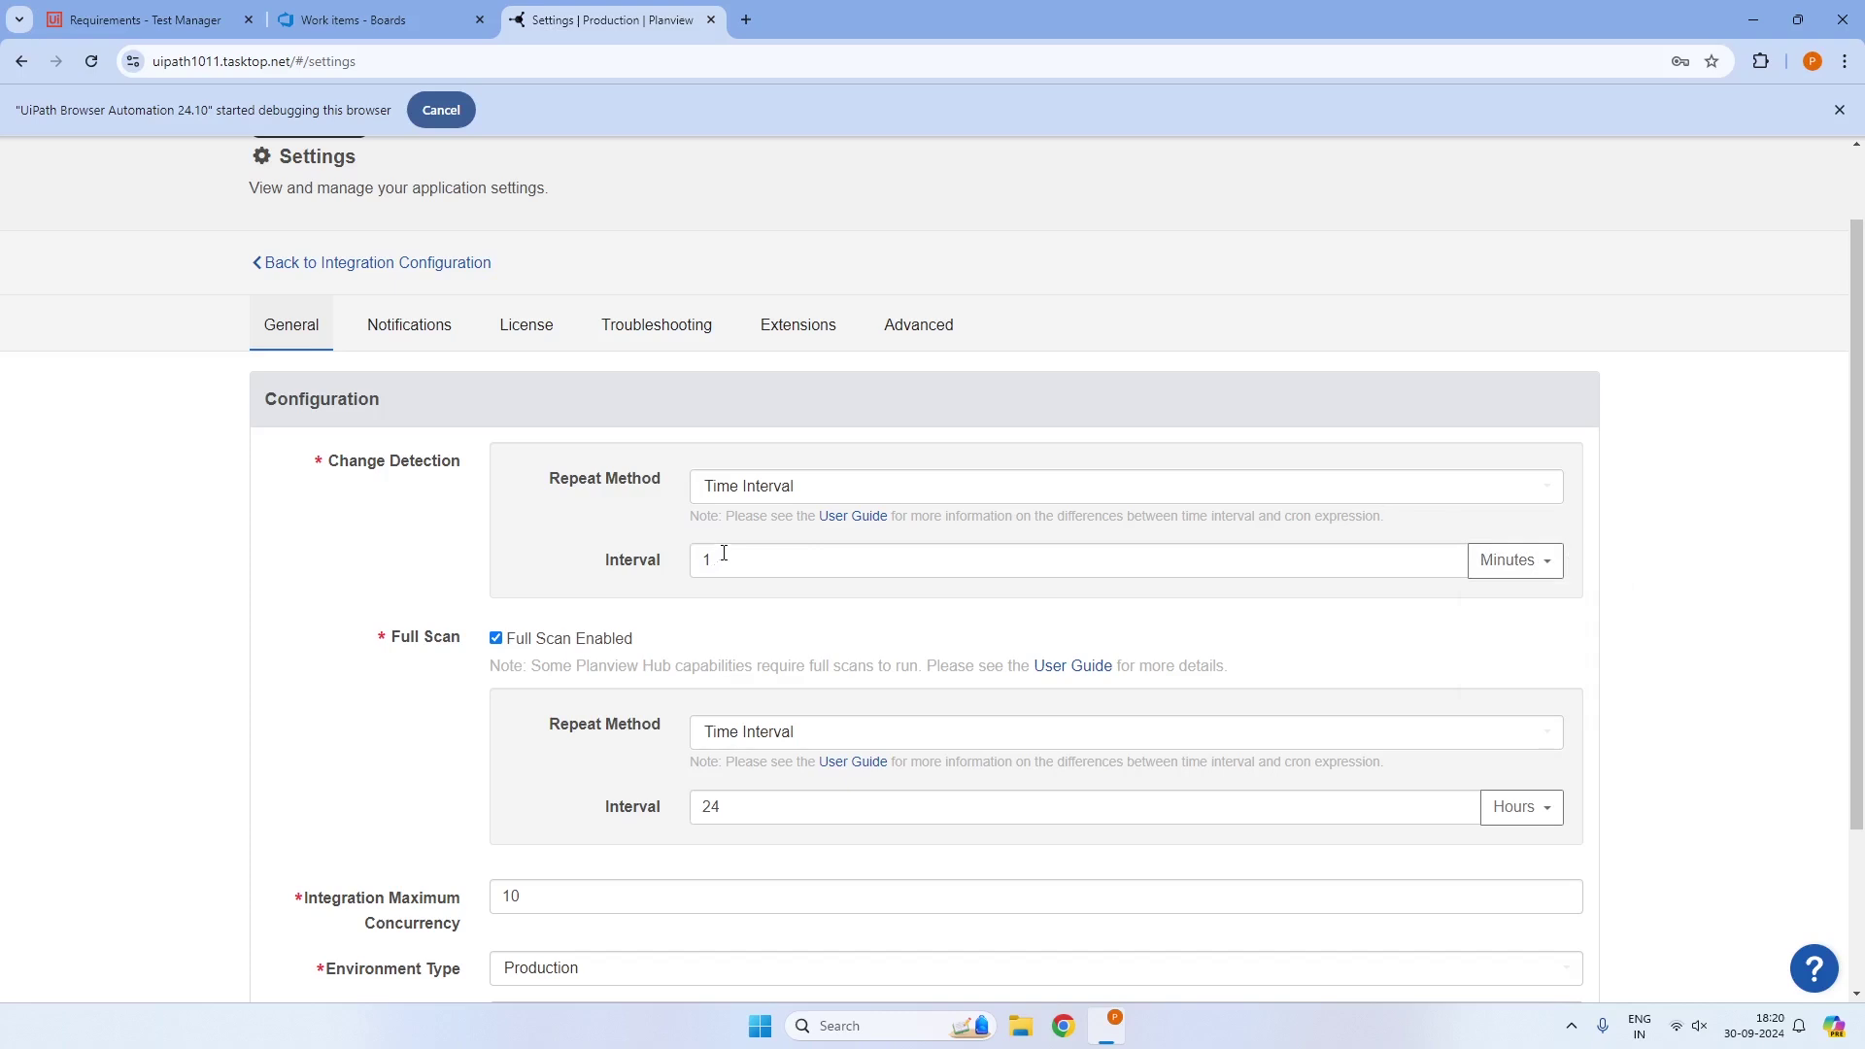
{"action": "left_click", "coordinate": [347, 264]}
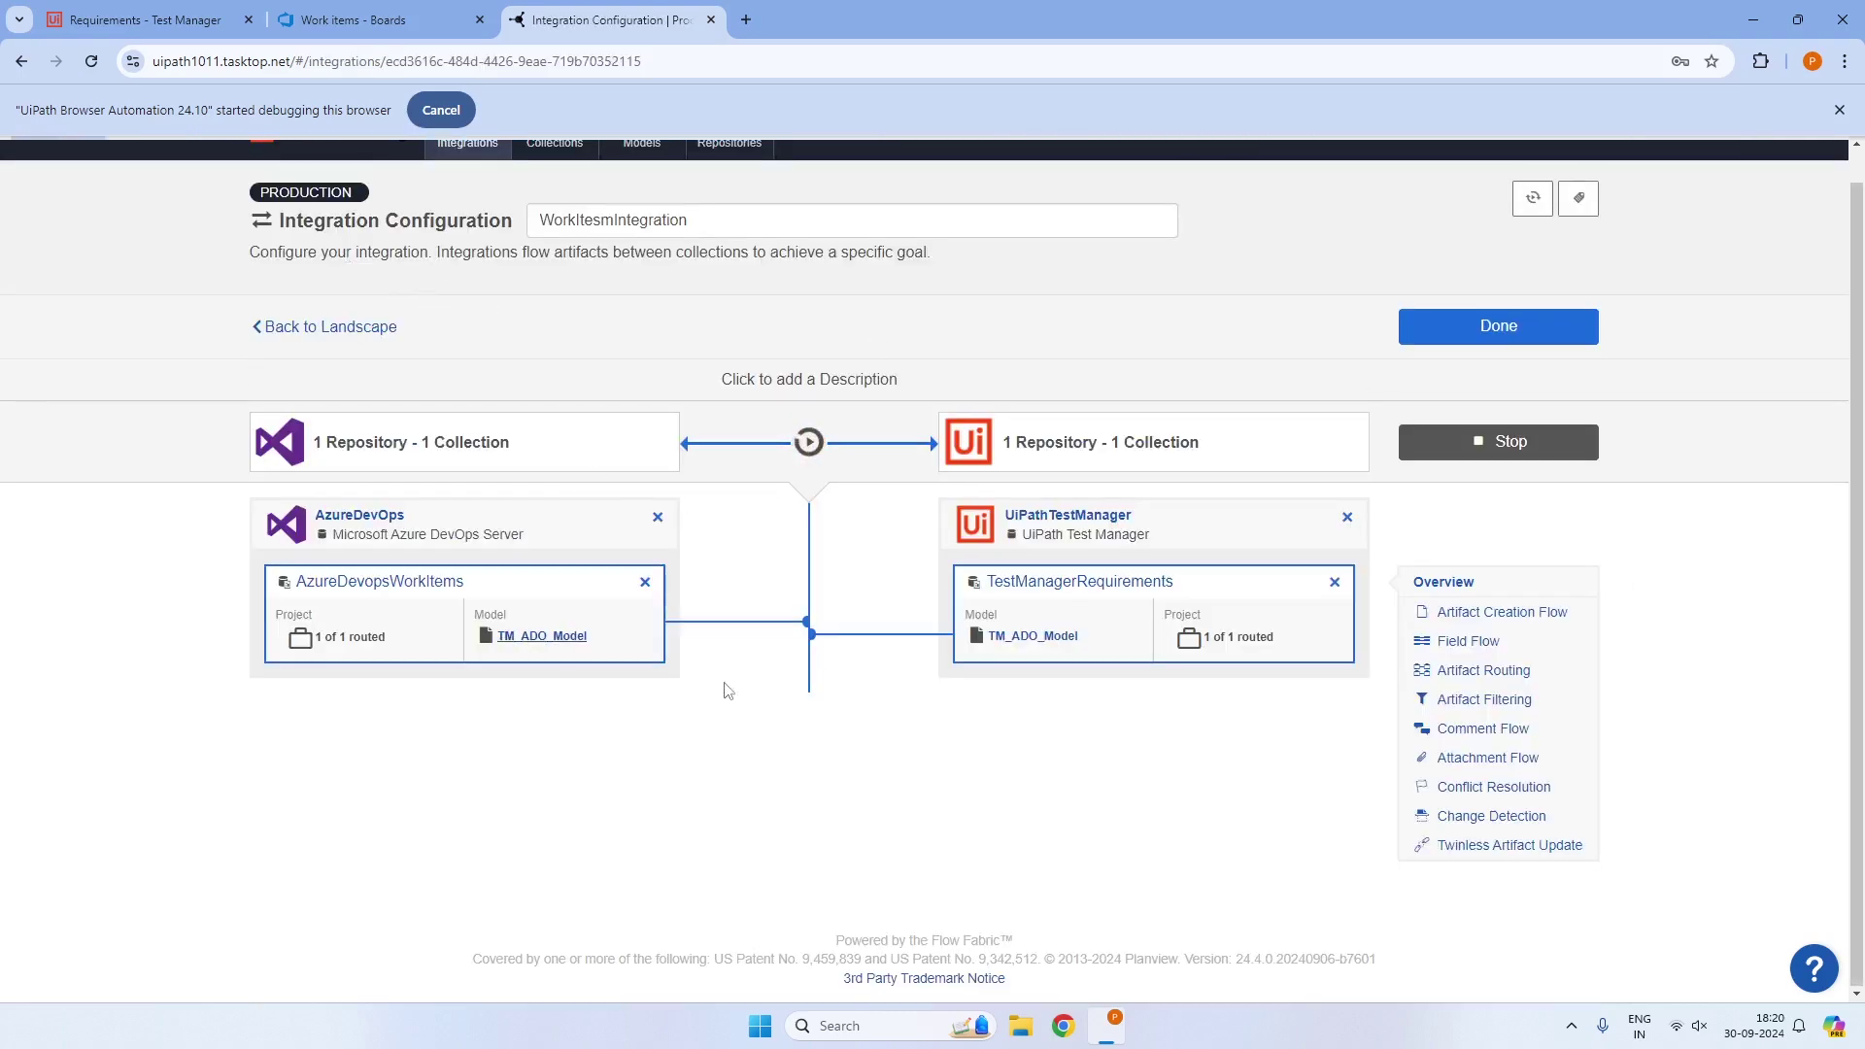
Switch to Azure DevOps and start a new epic titled "ADO to Test manager Test 1"
{"action": "left_click", "coordinate": [350, 20]}
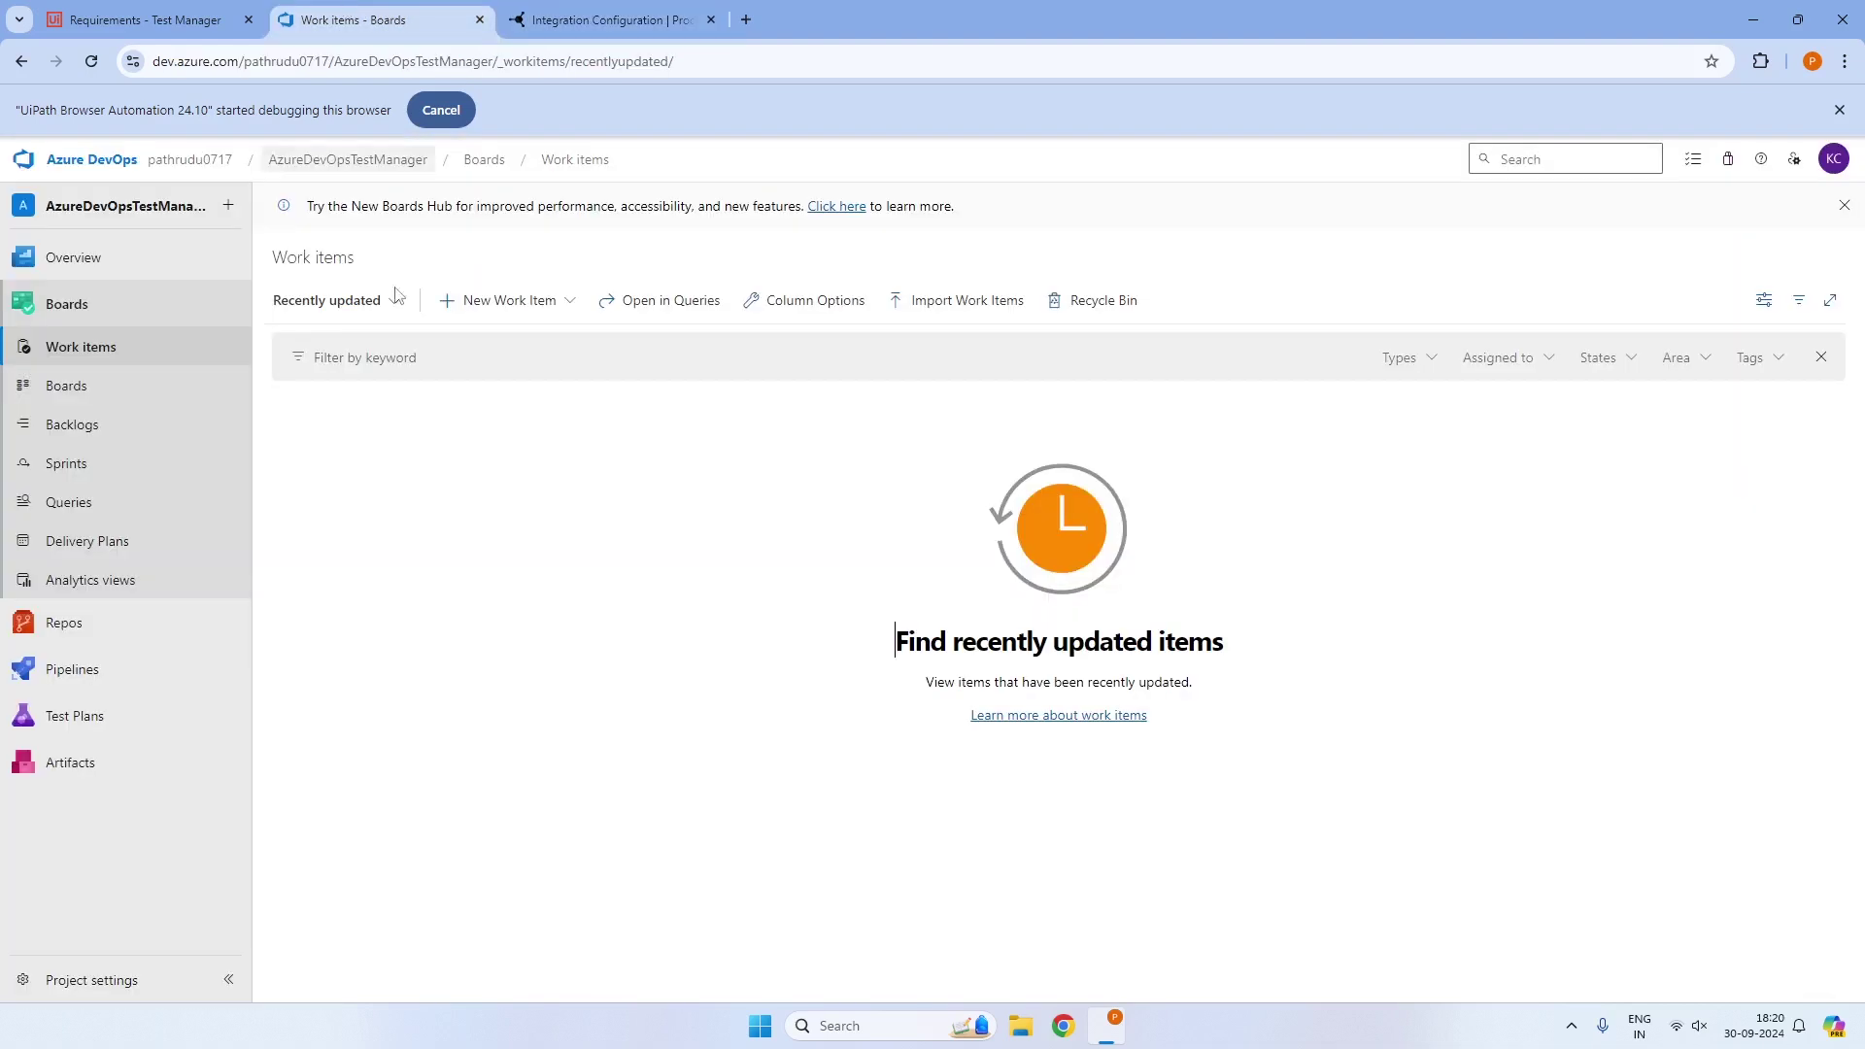
{"action": "left_click", "coordinate": [563, 303]}
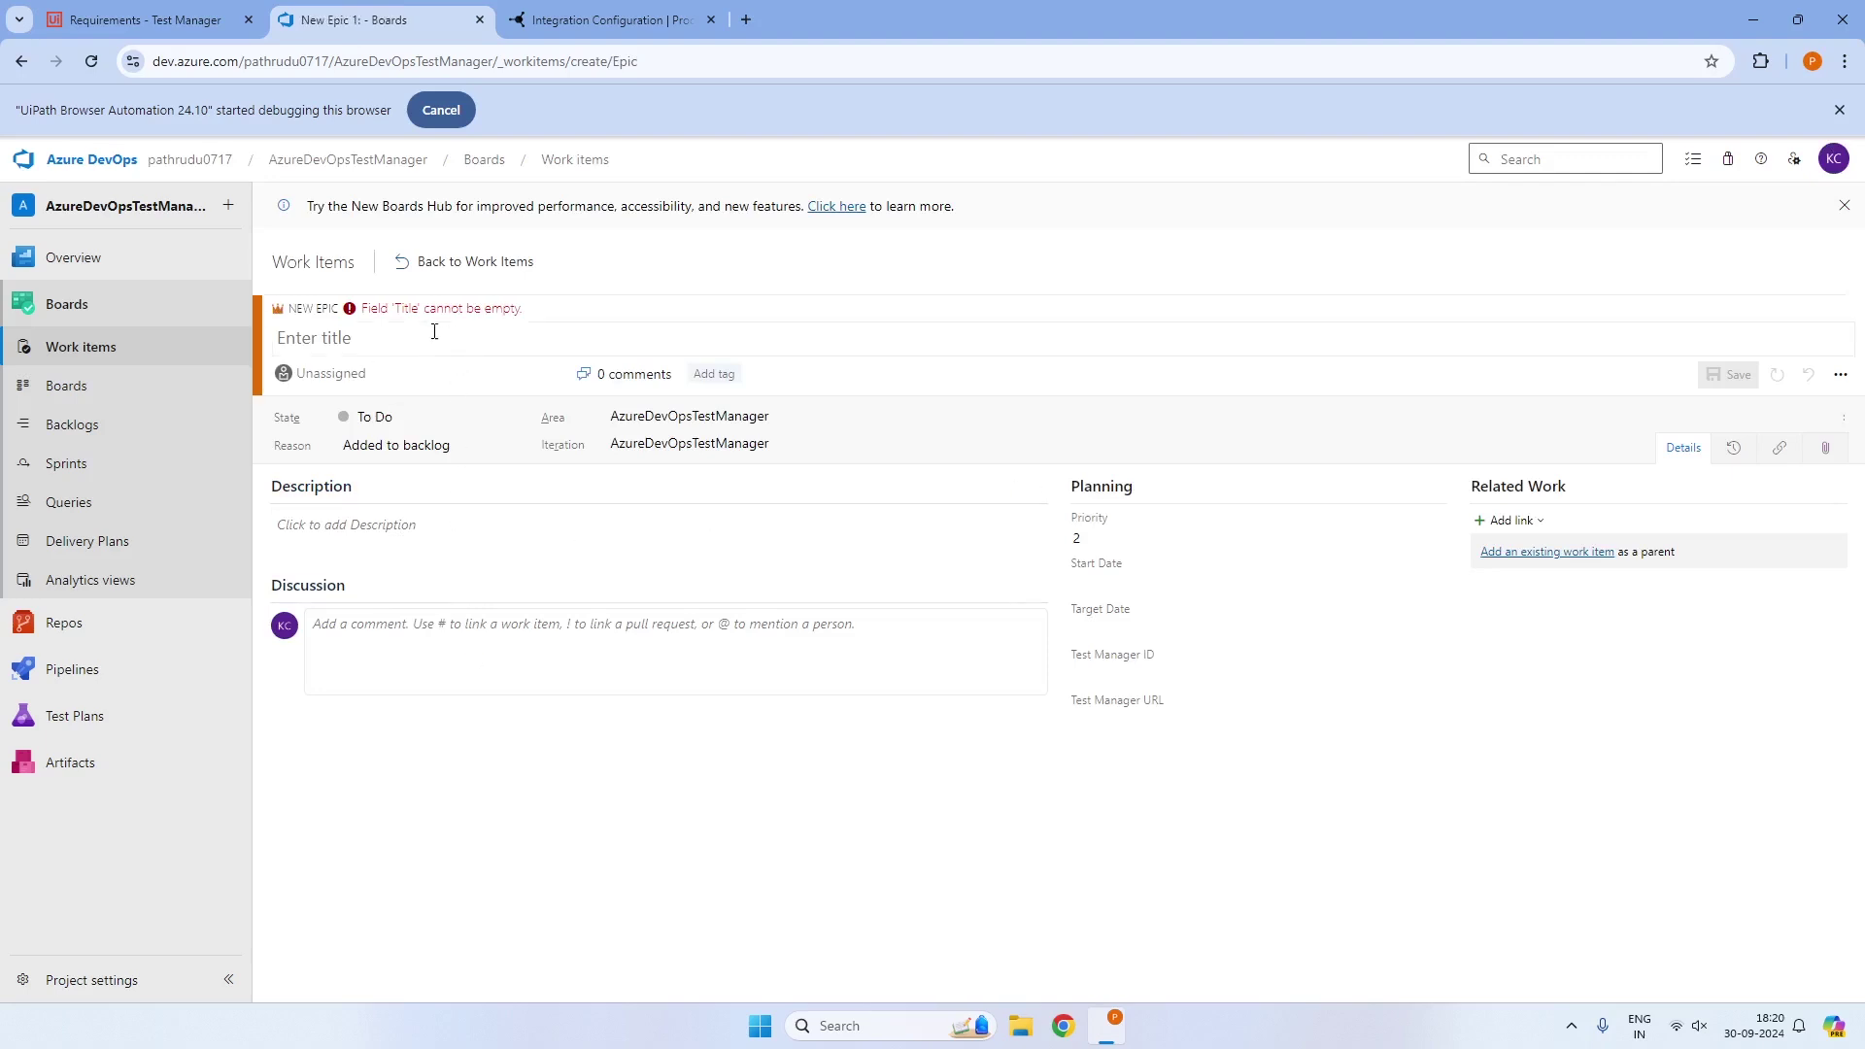
{"action": "left_click", "coordinate": [427, 331]}
{"action": "type", "text": "T"}
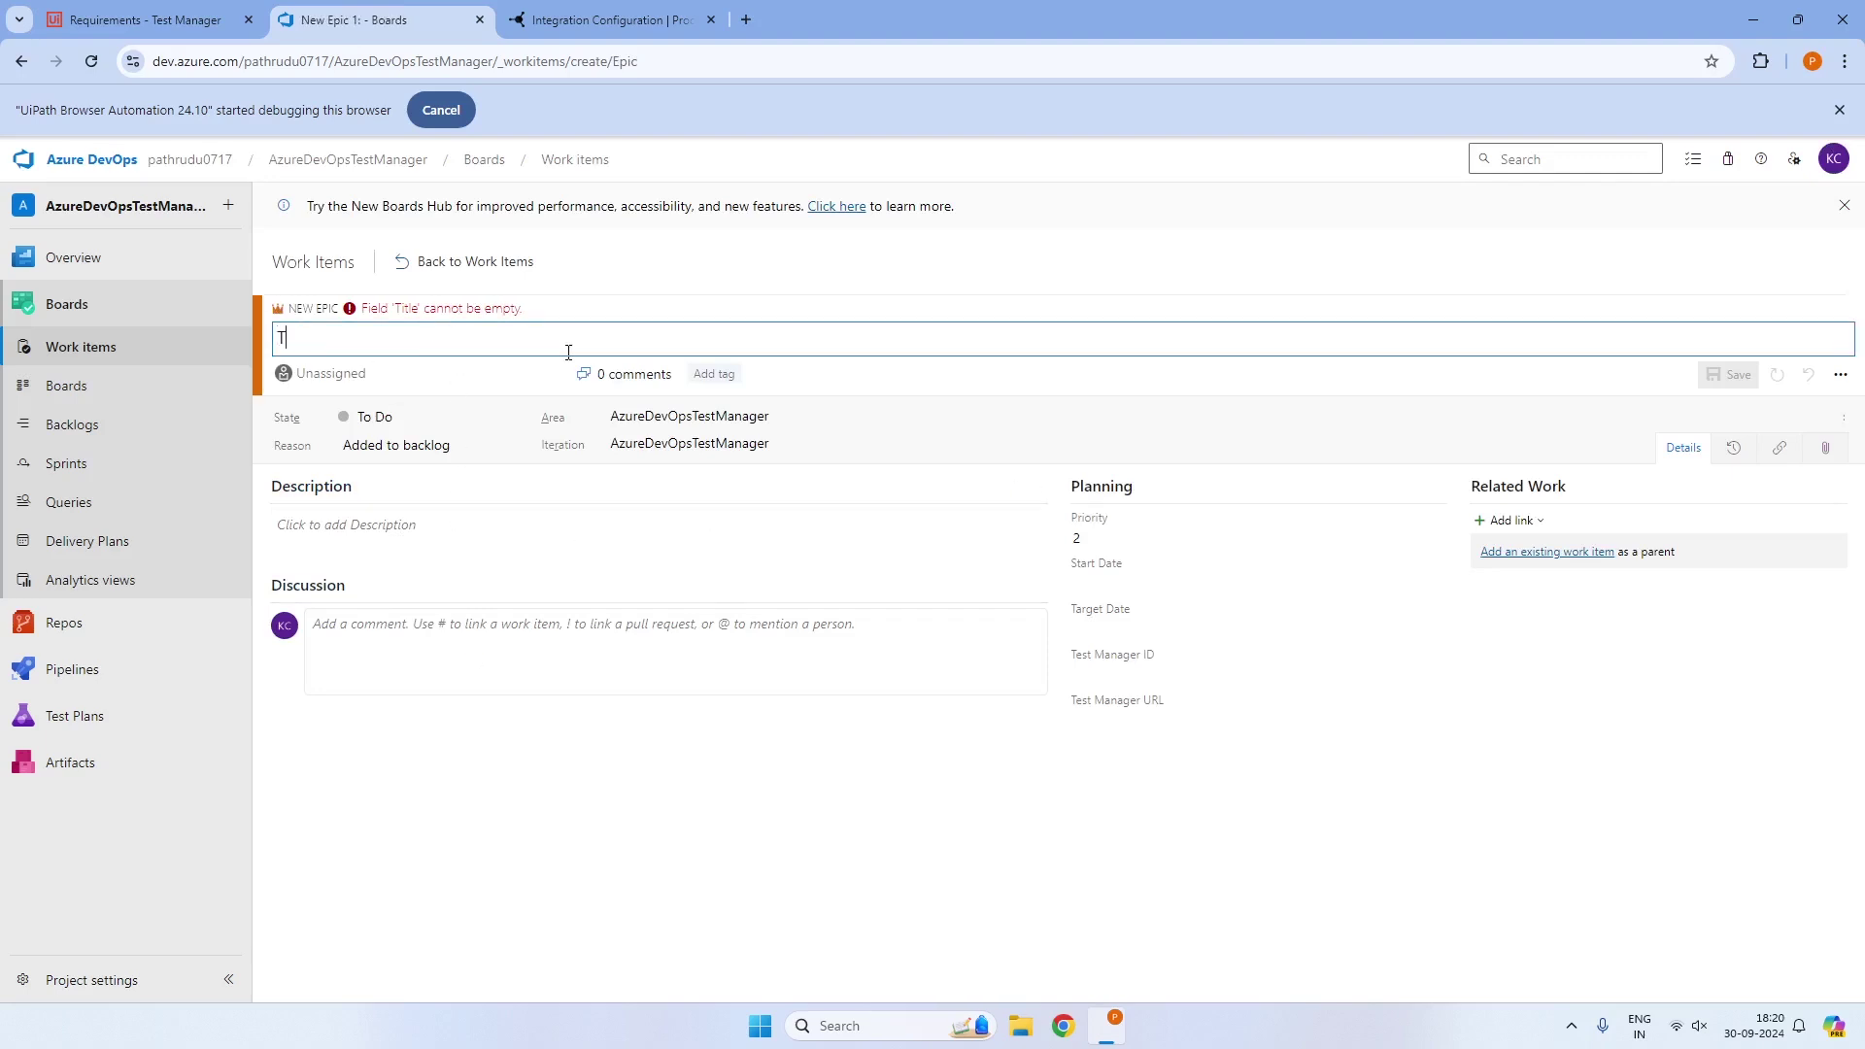
{"action": "key", "text": "BackSpace"}
{"action": "type", "text": "A"}
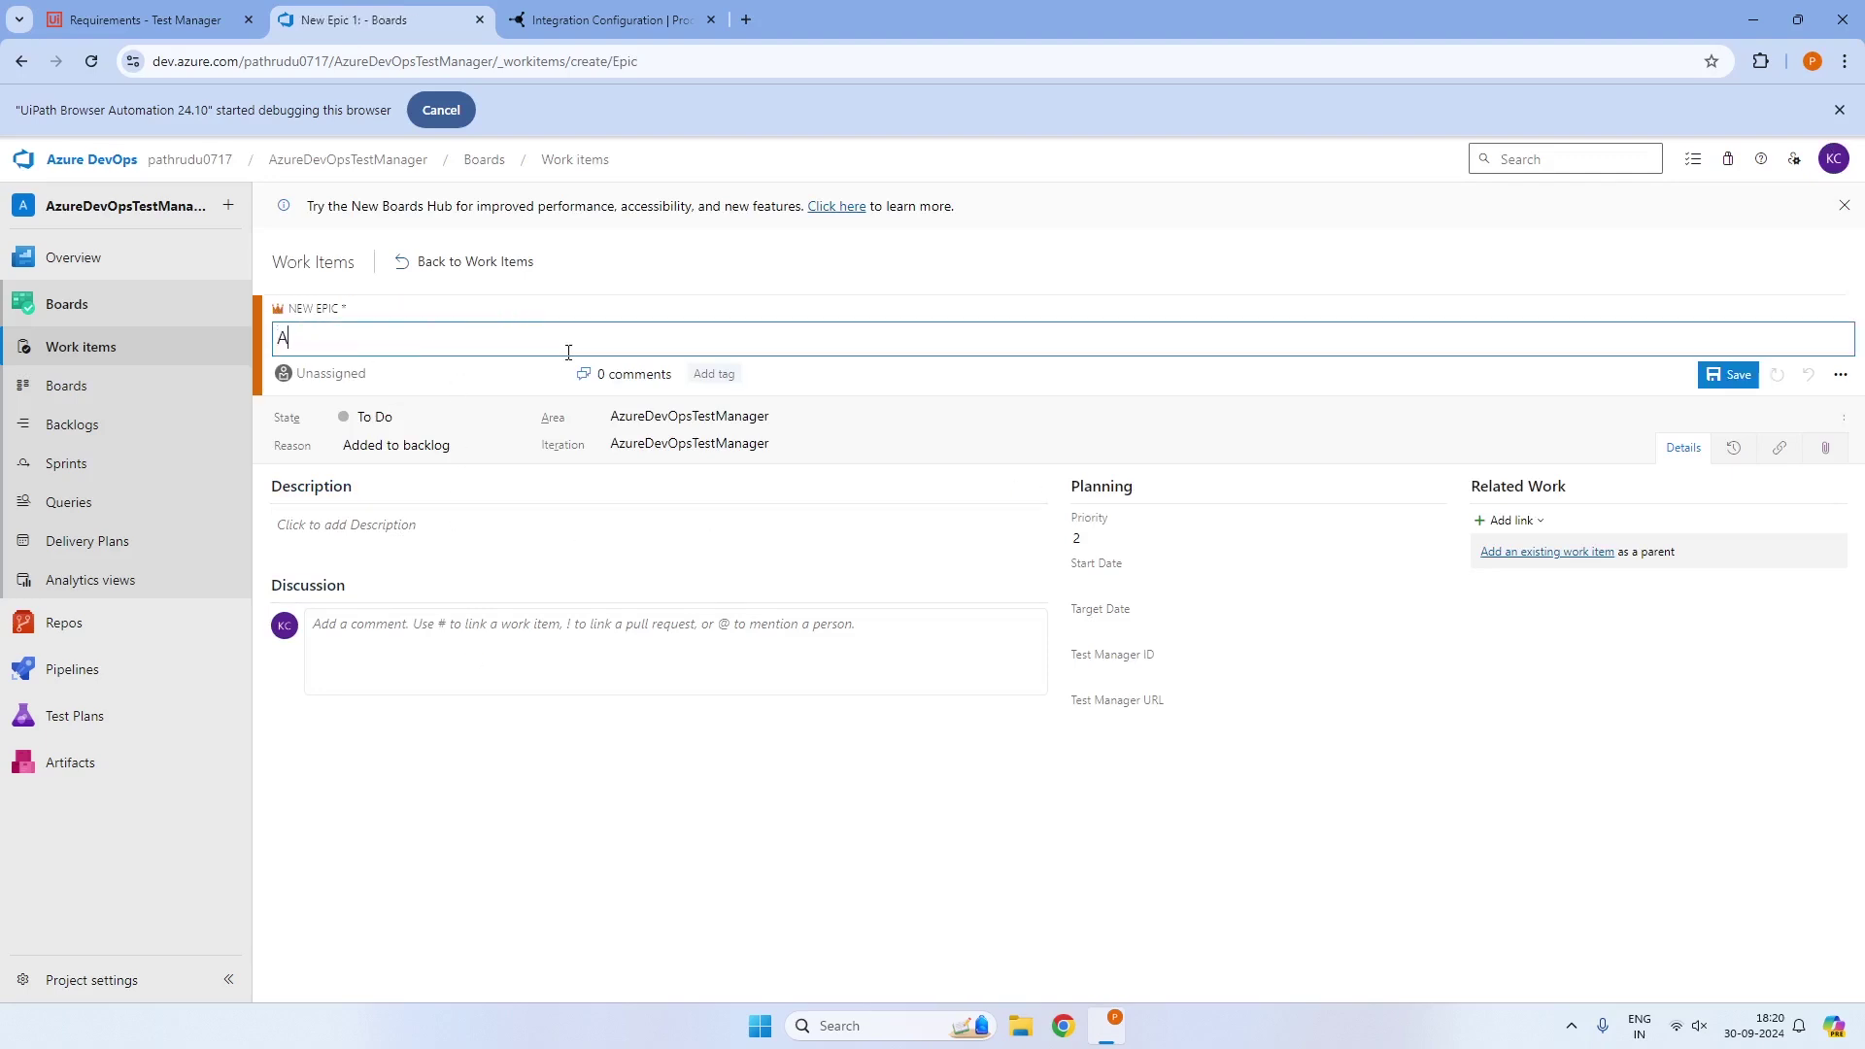
{"action": "type", "text": "DO to Test manager Test 1"}
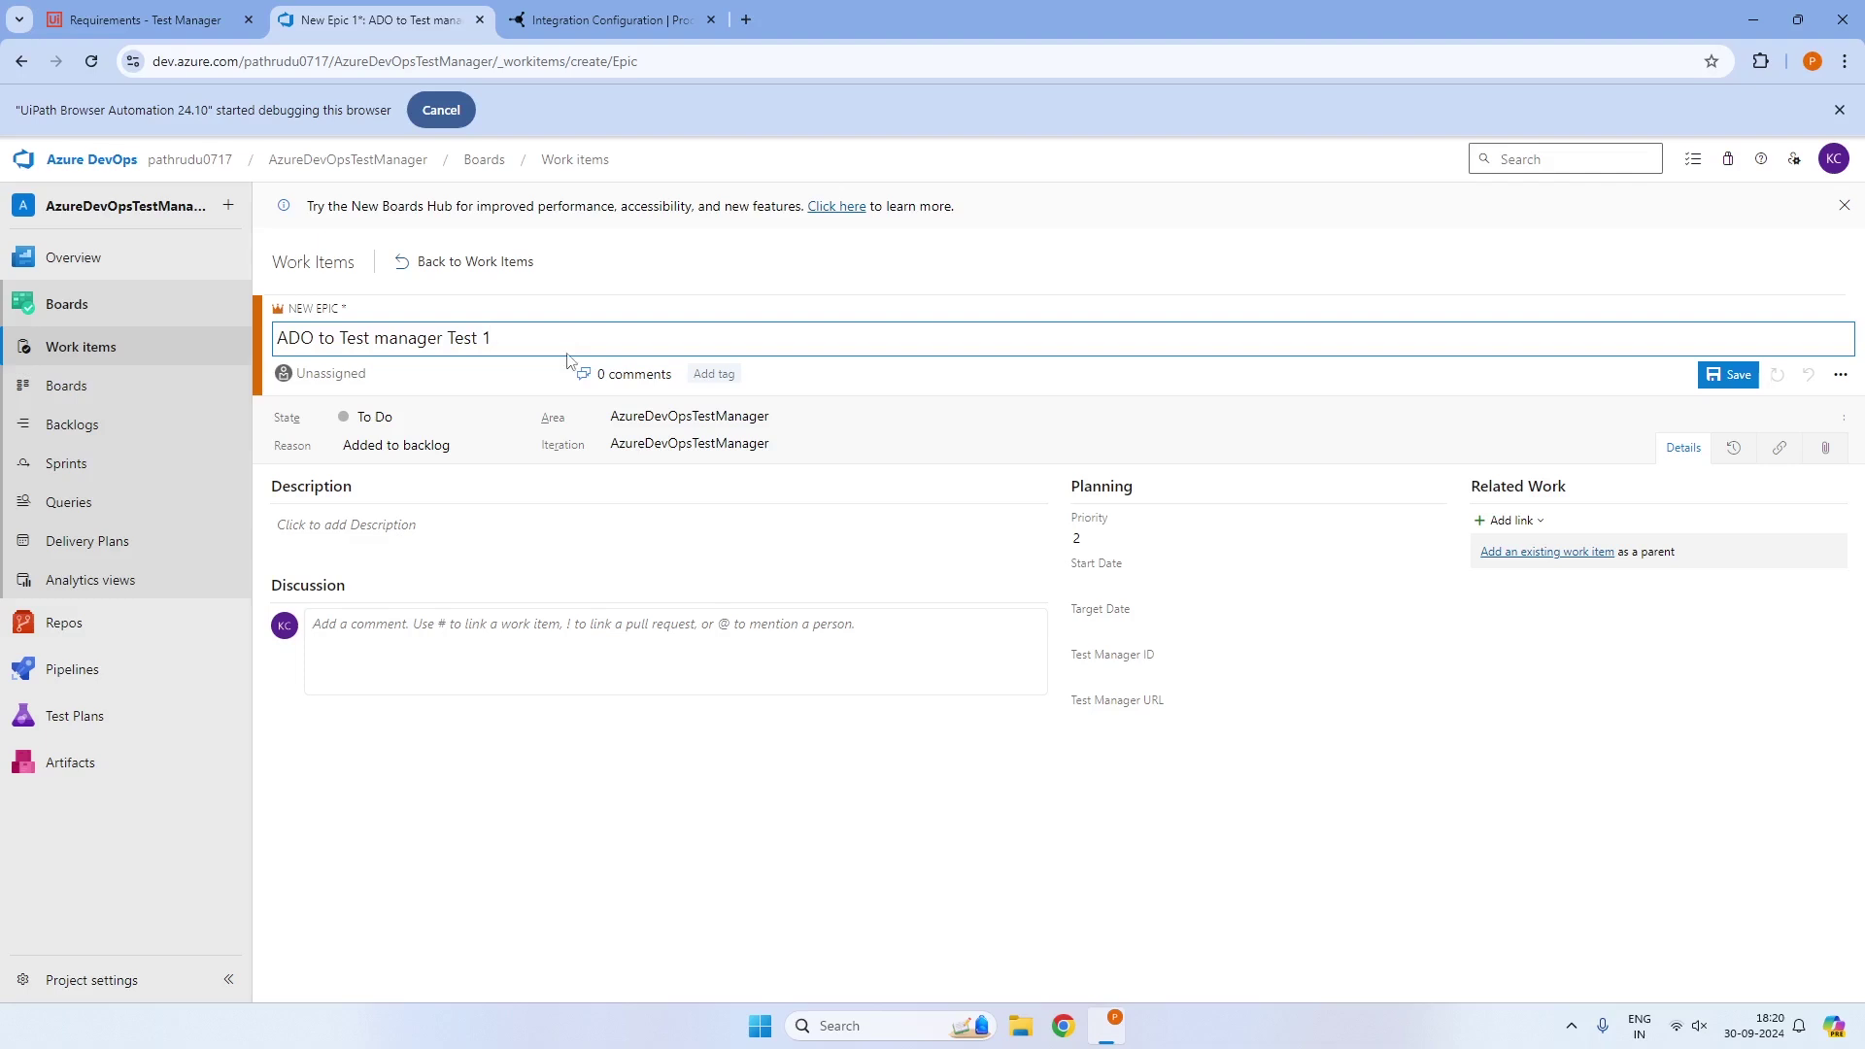
Copy the epic's title into its description and save the epic
{"action": "key", "text": "ctrl+a"}
{"action": "key", "text": "ctrl+c"}
{"action": "left_click", "coordinate": [500, 544]}
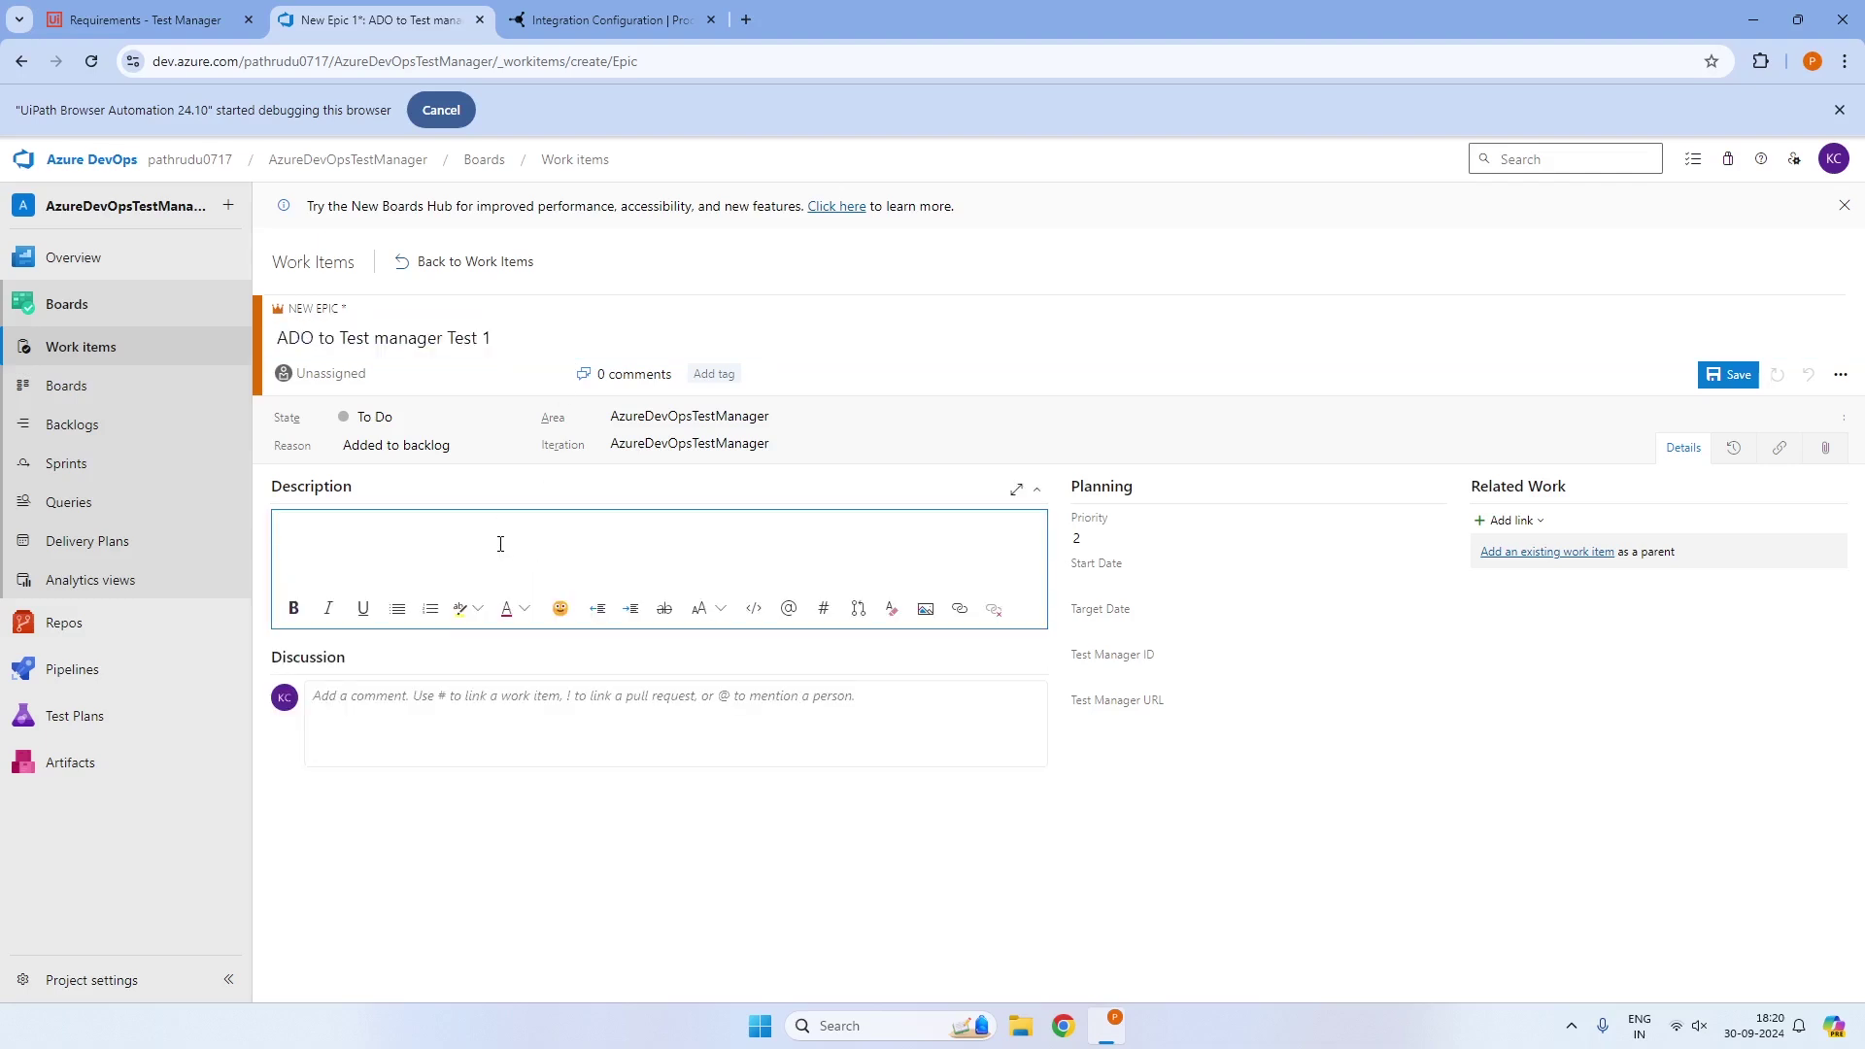
{"action": "key", "text": "ctrl+v"}
{"action": "left_click", "coordinate": [1736, 374]}
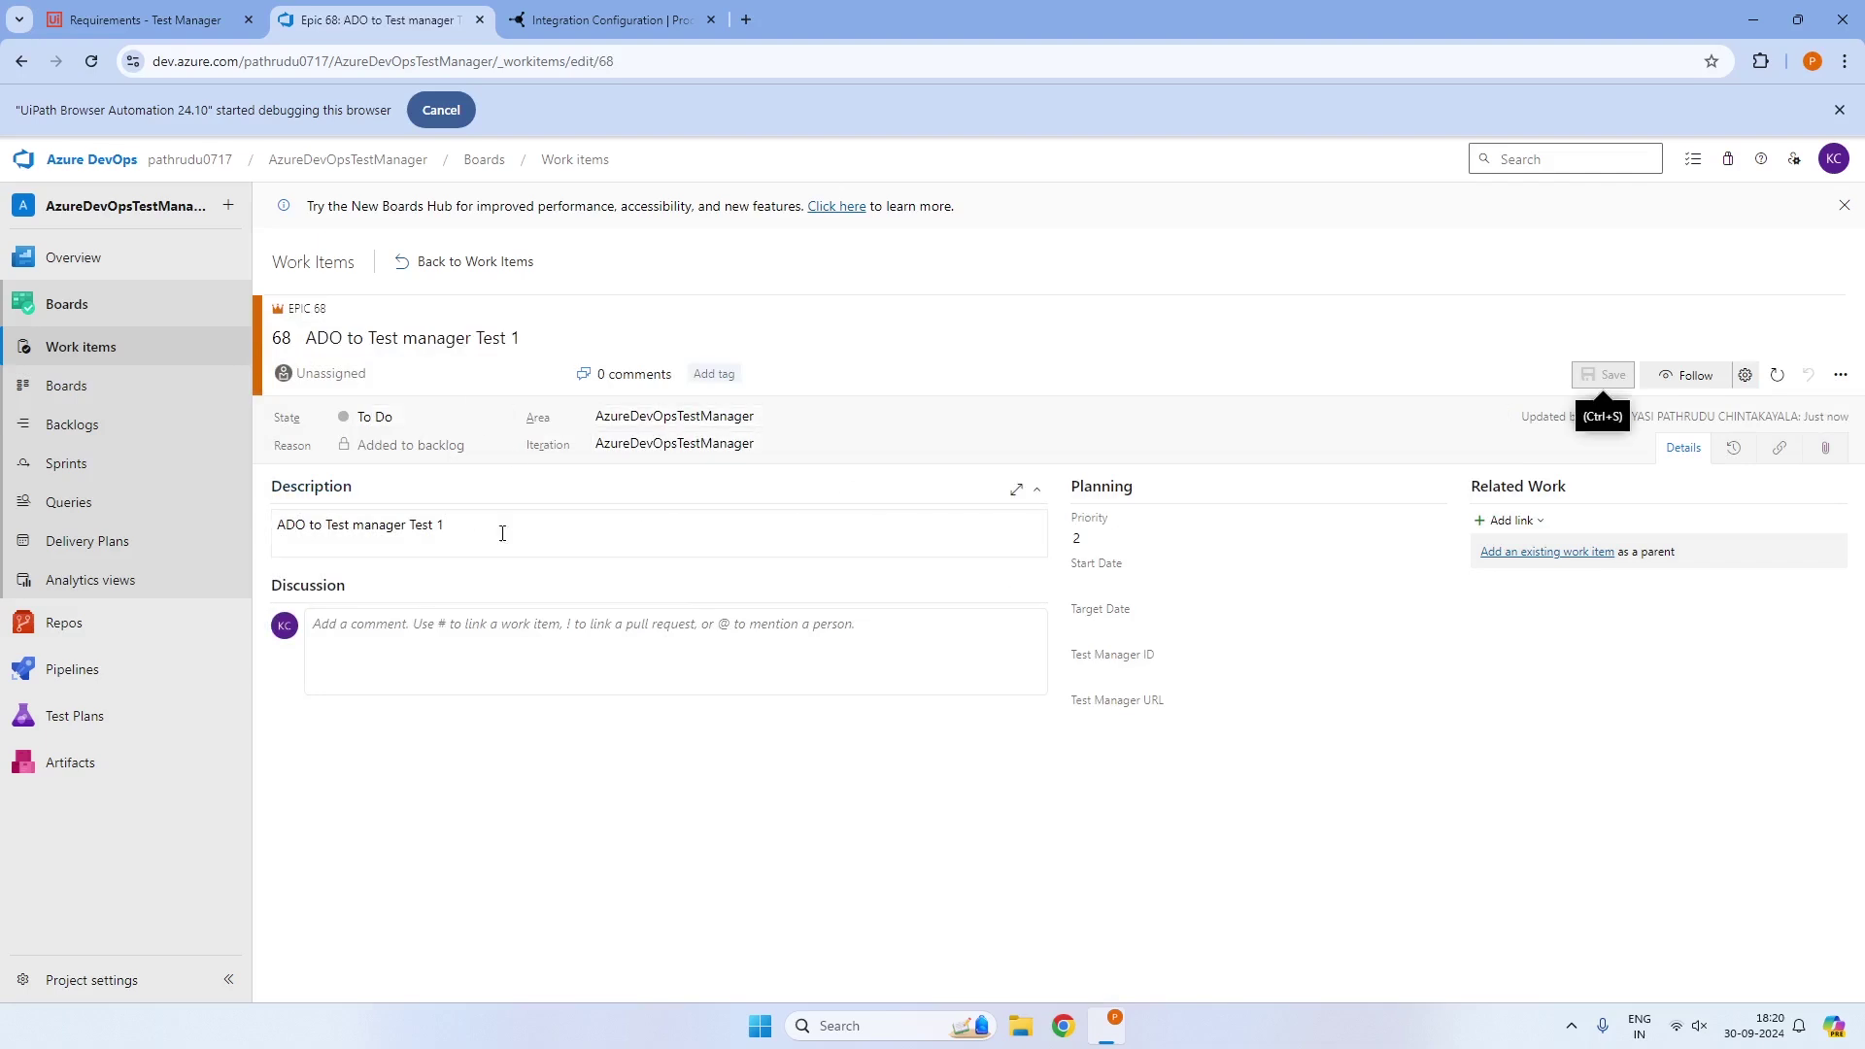
Check the Test Manager requirements list, and refresh Planview Hub's activity page to view the pending artifact activities
{"action": "key", "text": "ctrl+Page_Up"}
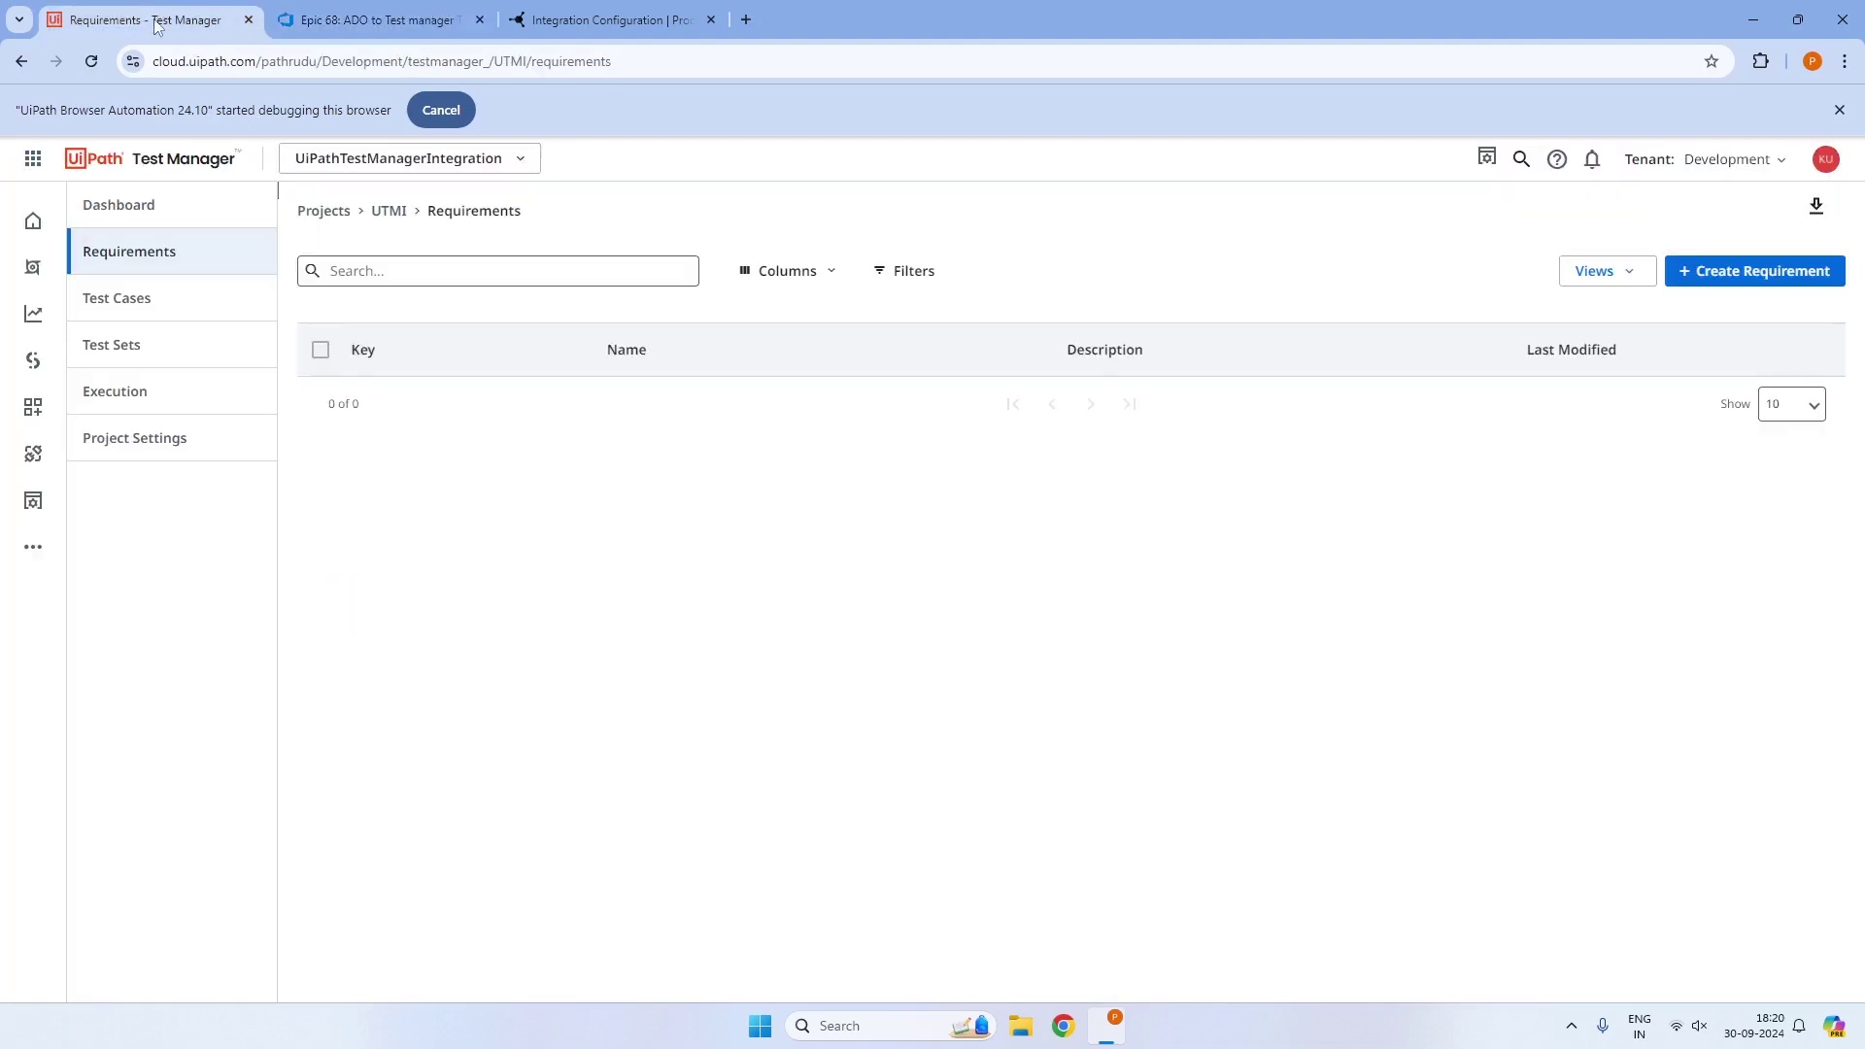
{"action": "left_click", "coordinate": [563, 19]}
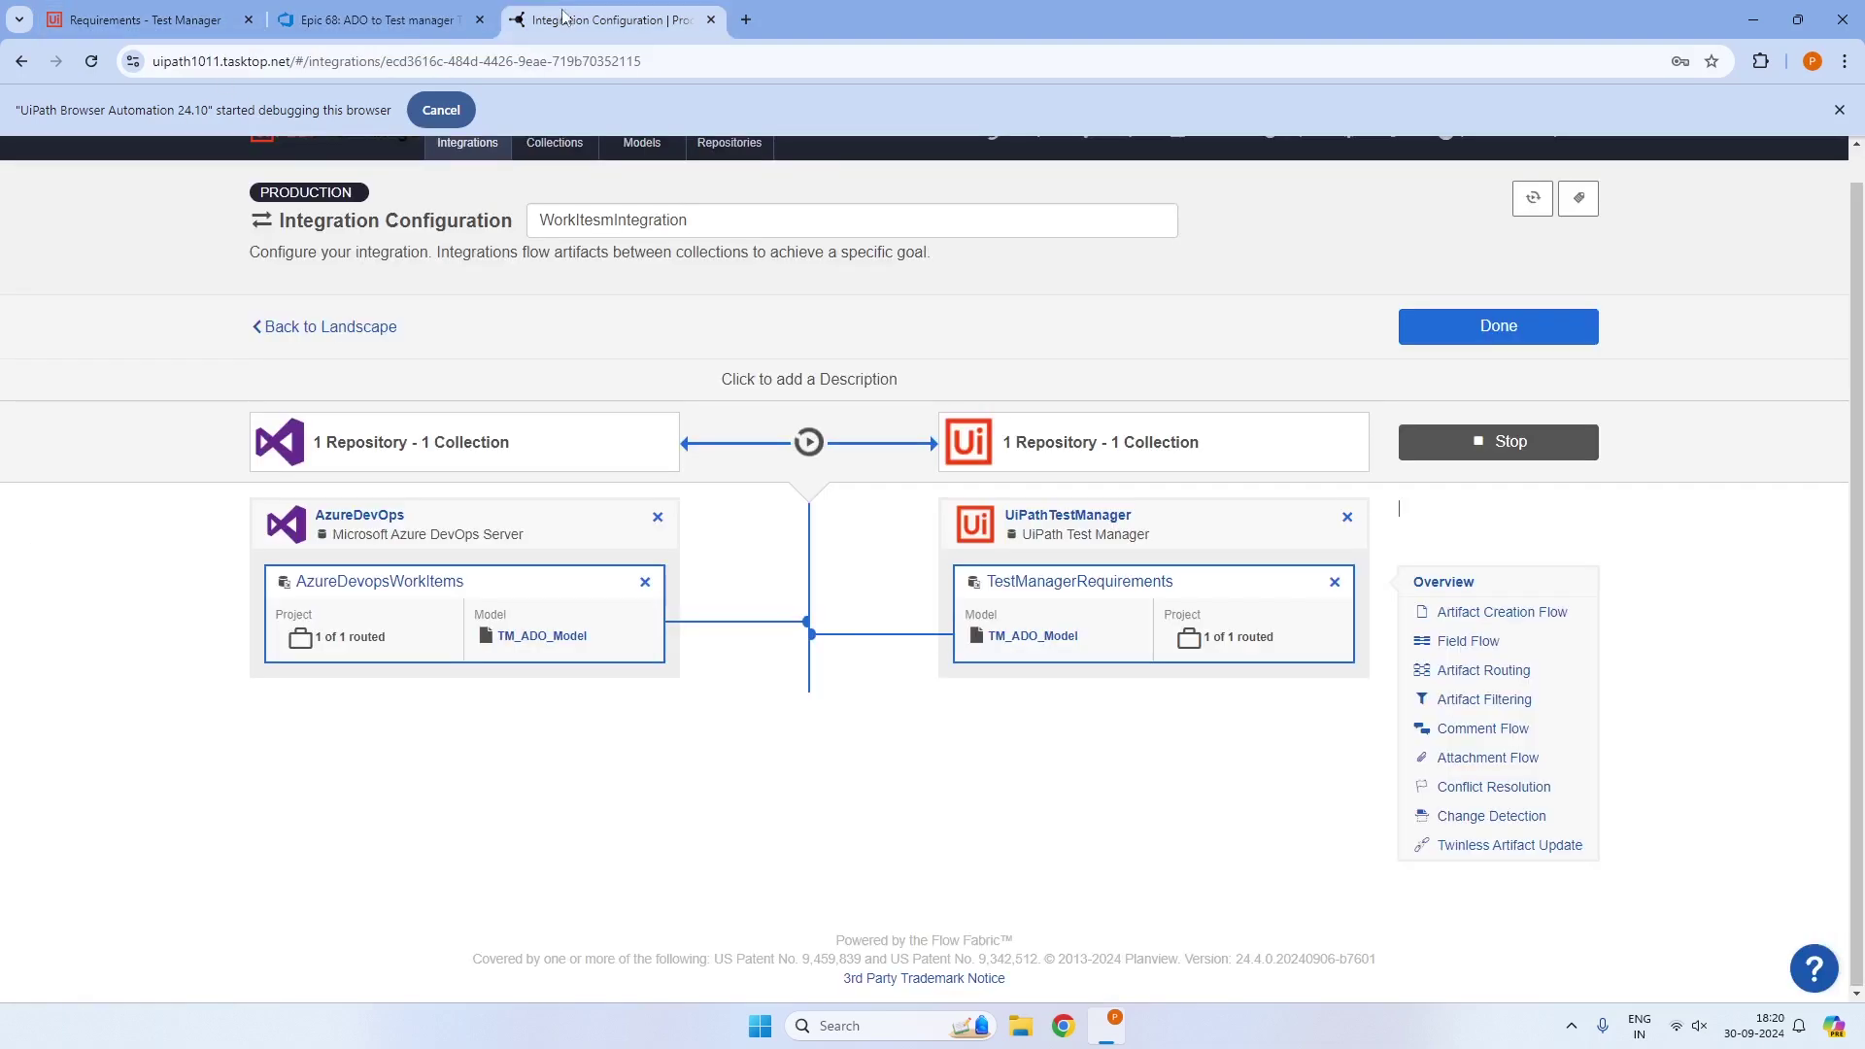
{"action": "scroll", "coordinate": [855, 505], "scroll_direction": "up", "scroll_amount": 1}
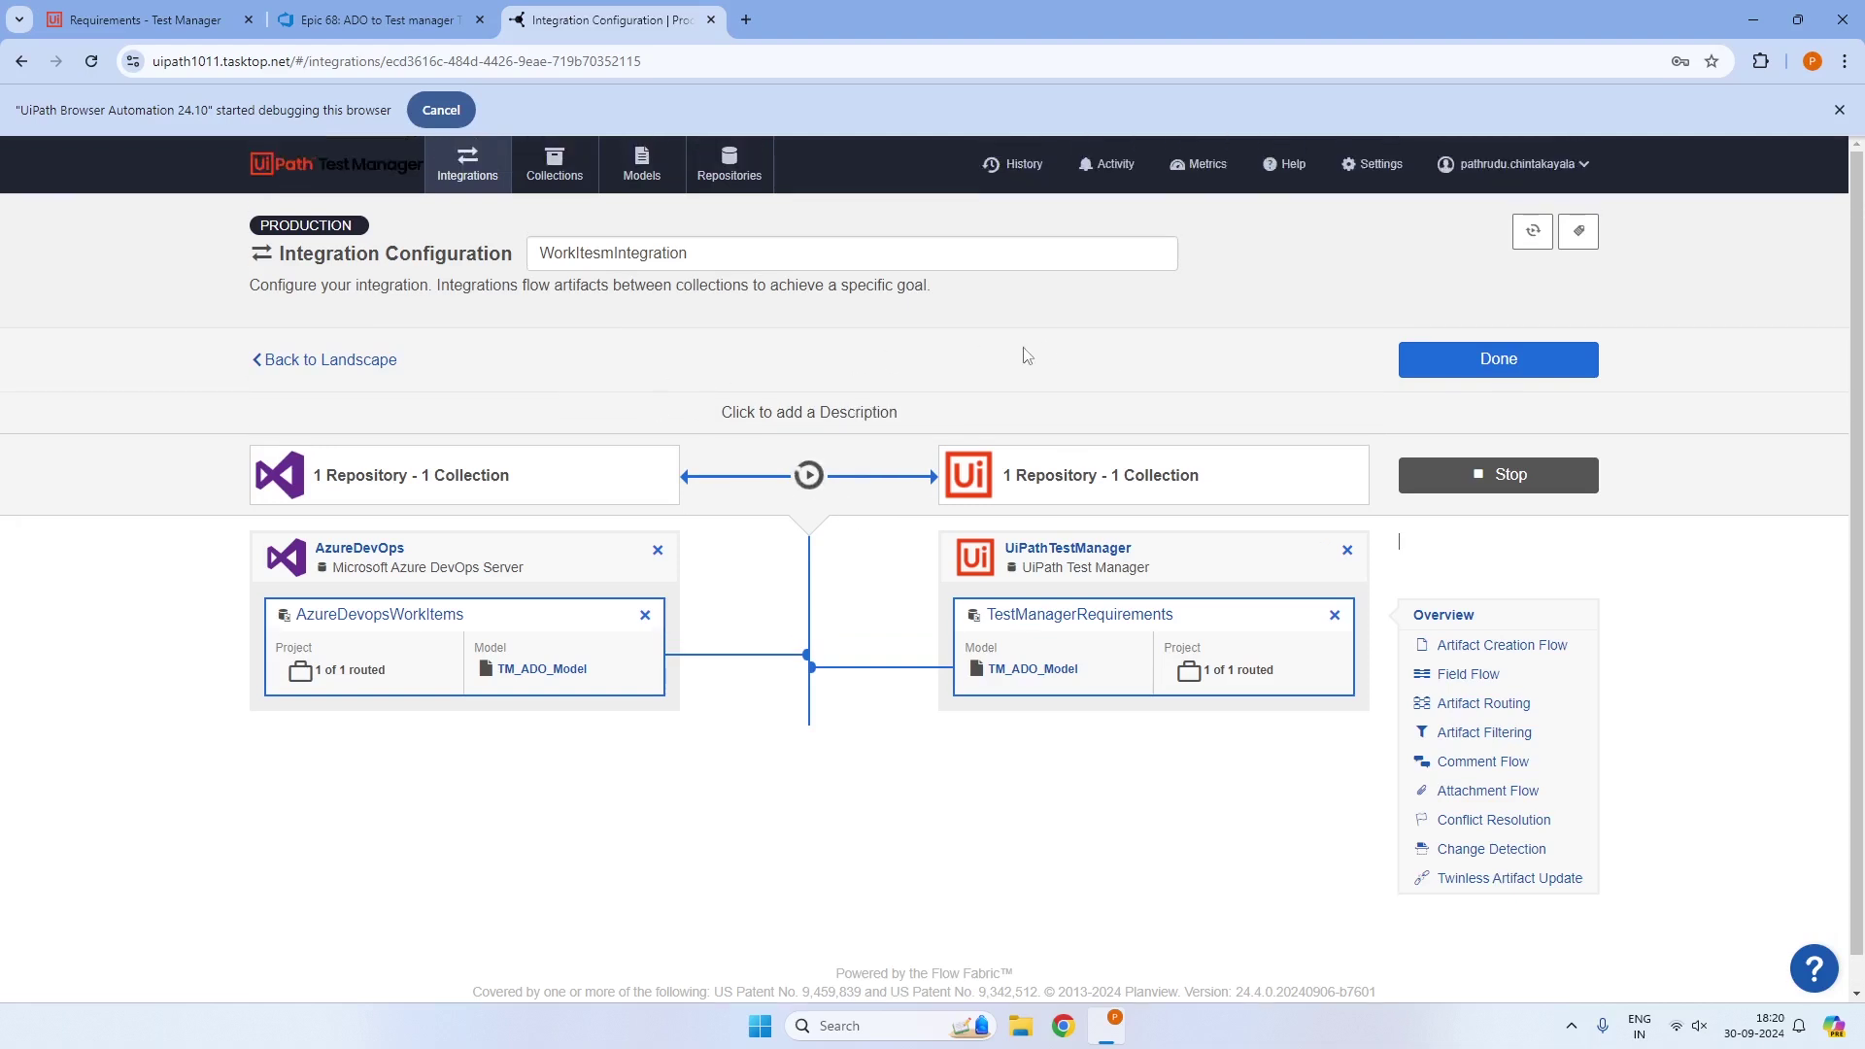
{"action": "left_click", "coordinate": [1114, 174]}
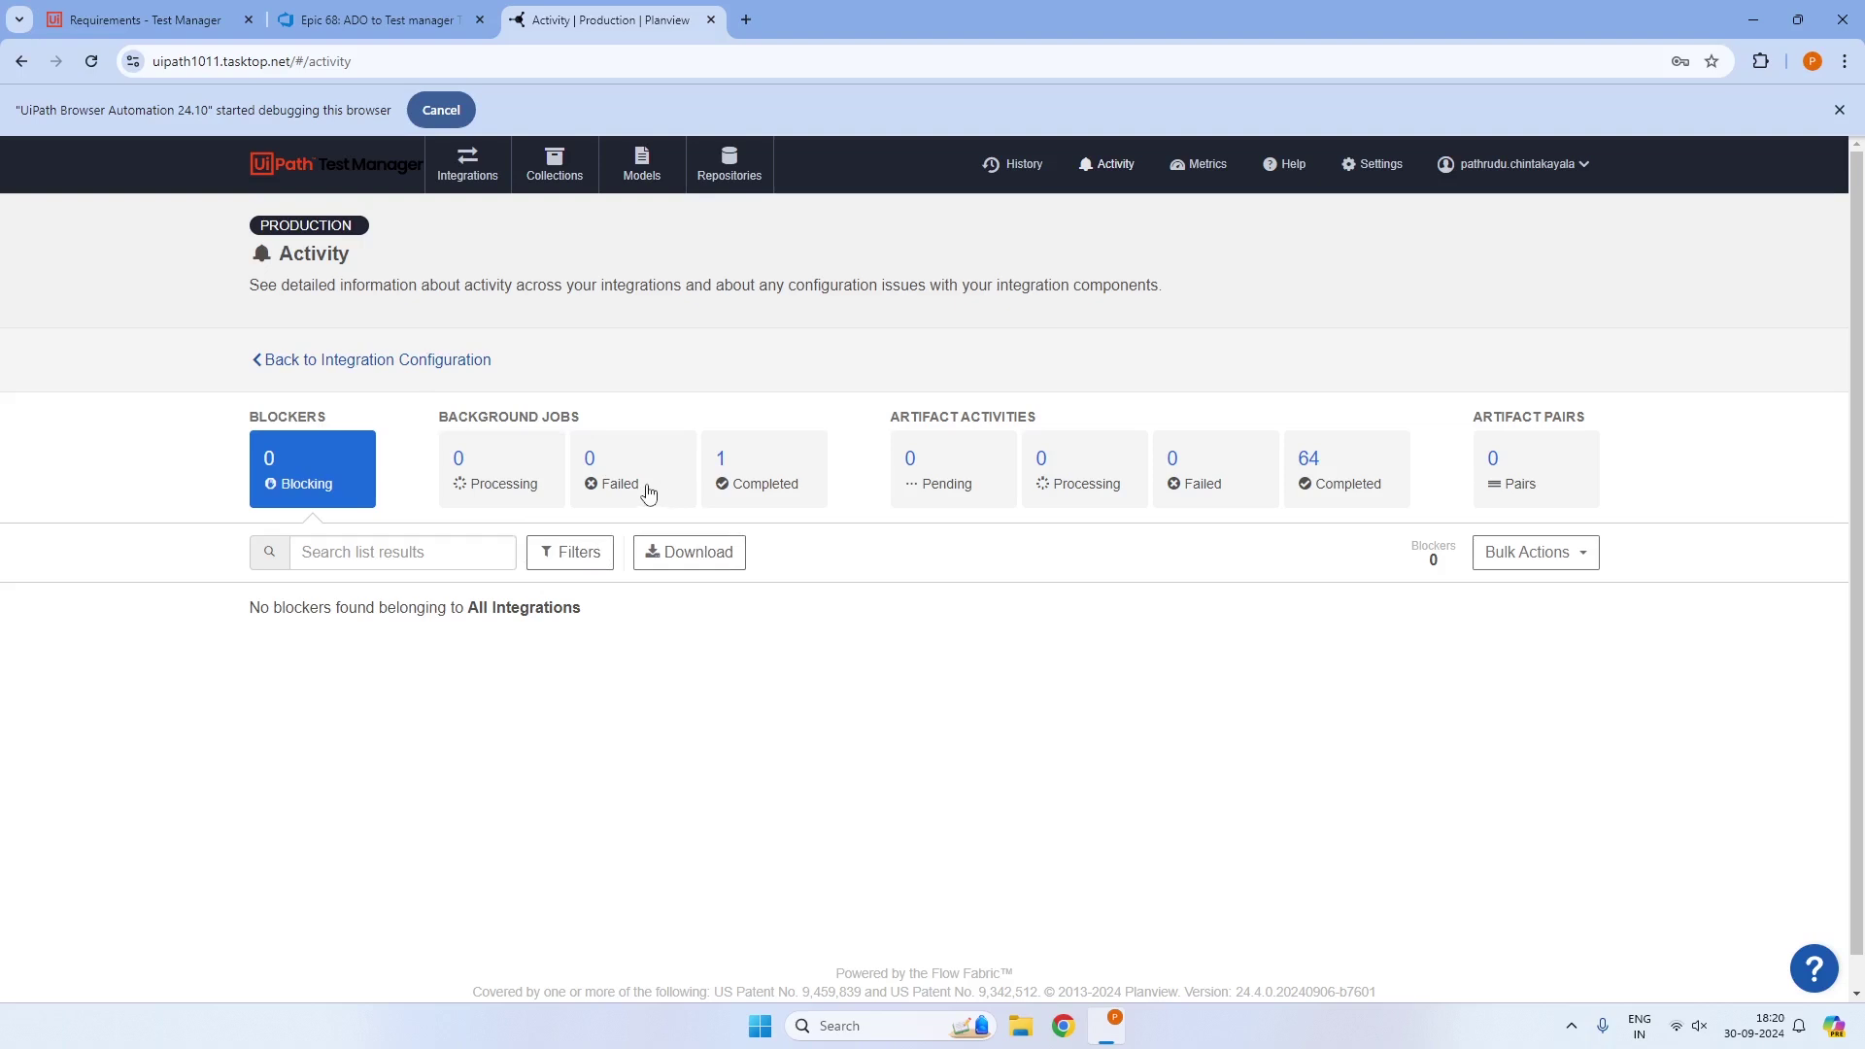
{"action": "left_click", "coordinate": [92, 61]}
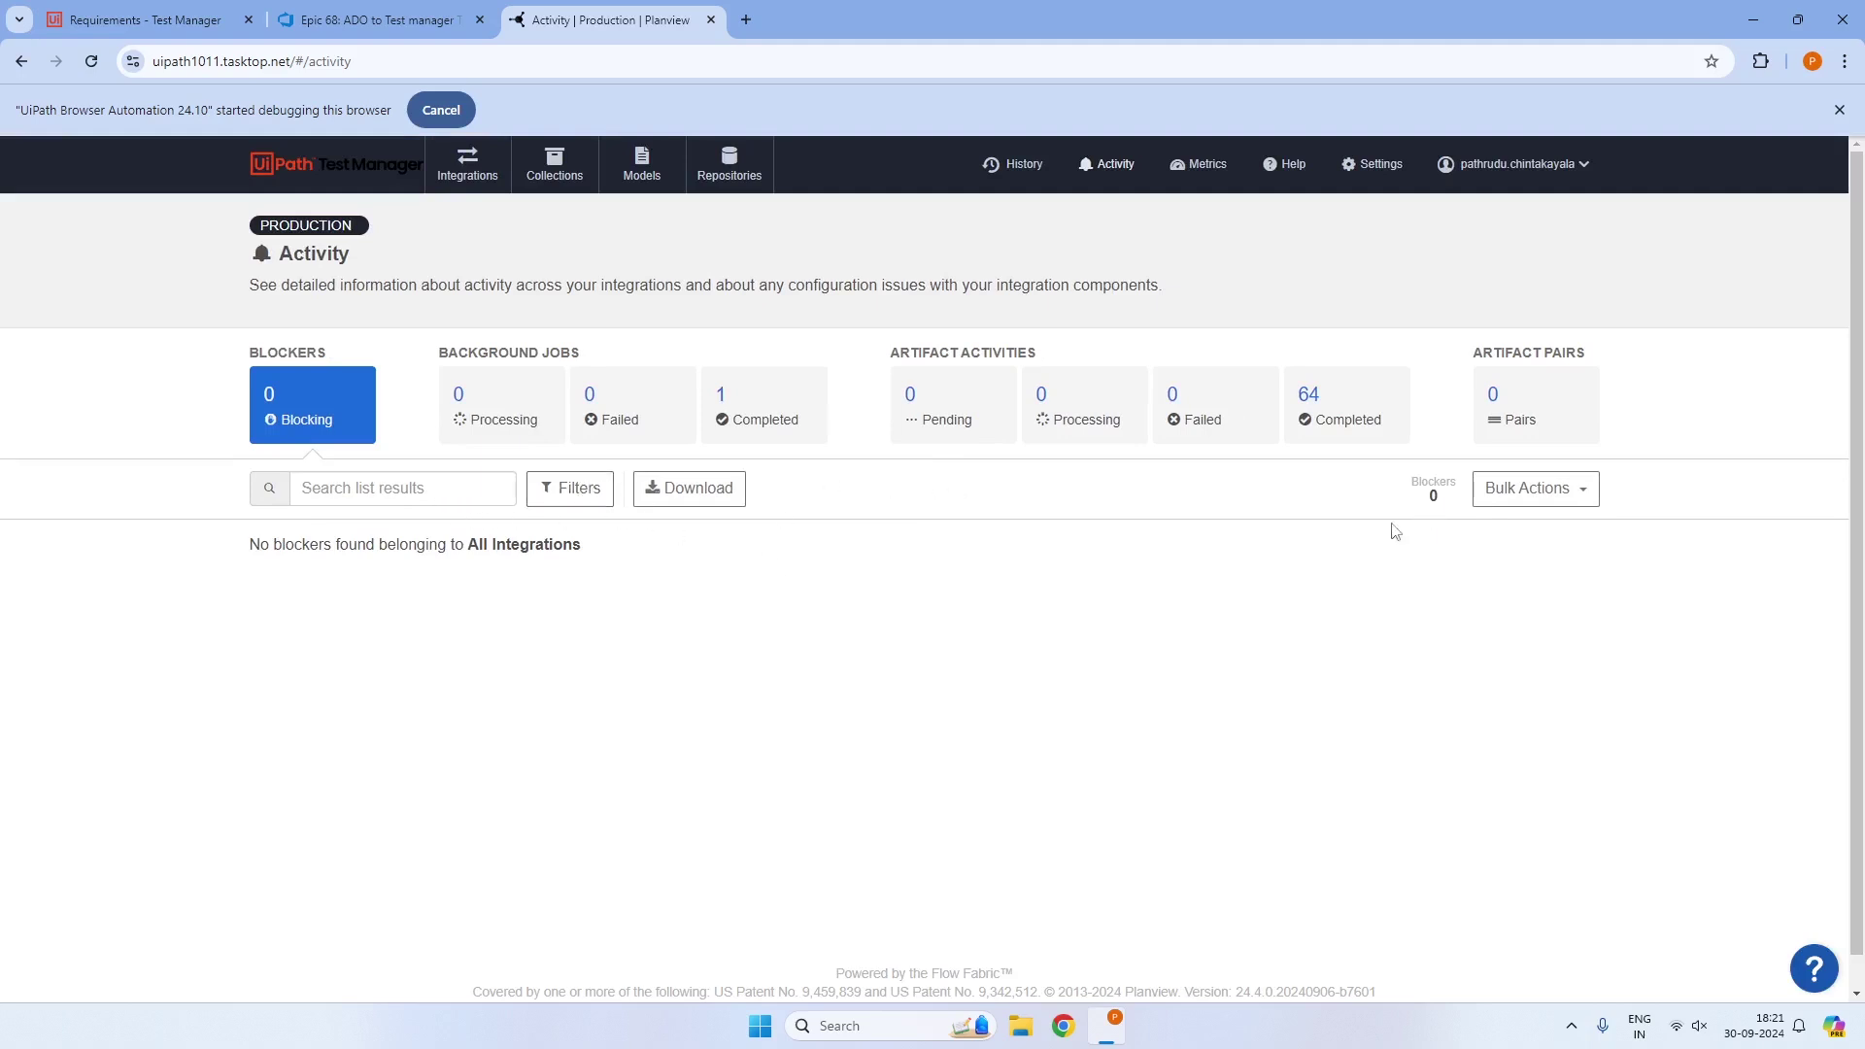
{"action": "left_click", "coordinate": [91, 61]}
{"action": "left_click", "coordinate": [82, 61]}
{"action": "left_click", "coordinate": [919, 416]}
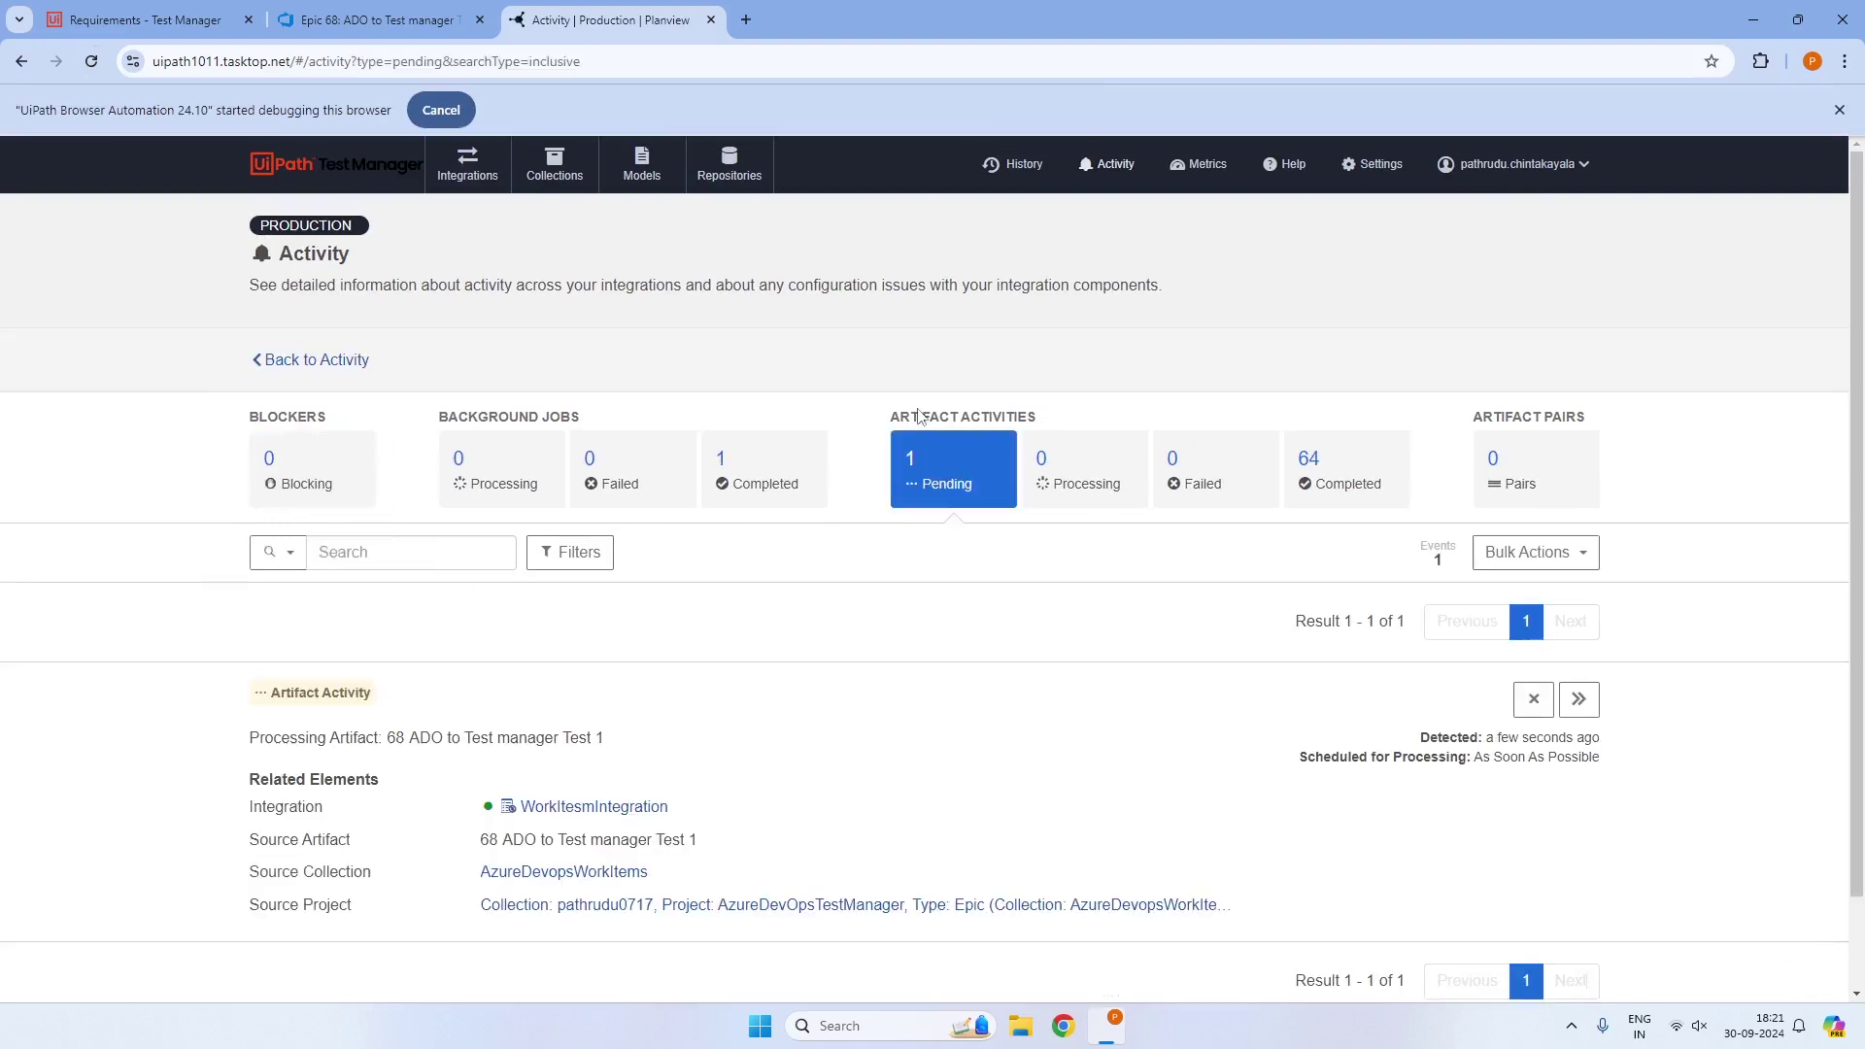
Examine the pending activity's related elements, and reload the requirements list in Test Manager to look for the synchronized epic
{"action": "scroll", "coordinate": [613, 746], "scroll_direction": "down", "scroll_amount": 1}
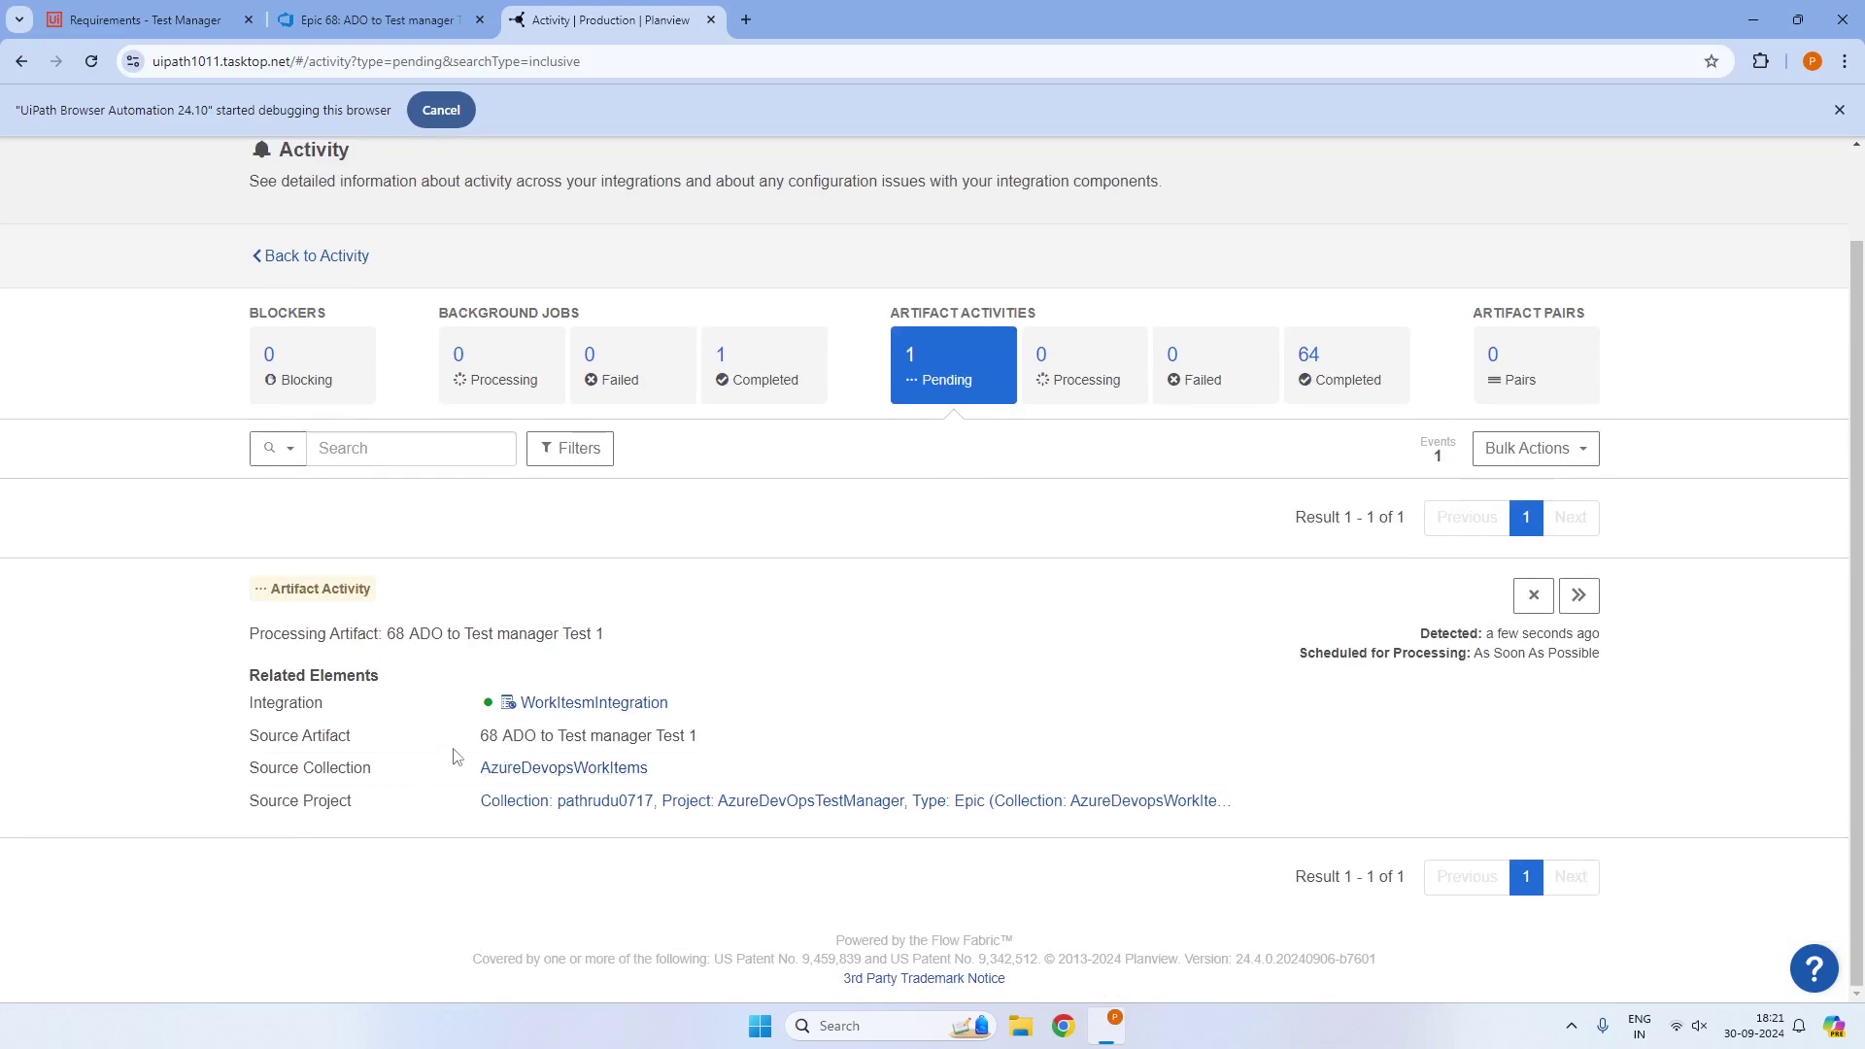
{"action": "left_click_drag", "start_coordinate": [498, 737], "coordinate": [478, 741]}
{"action": "left_click", "coordinate": [408, 744]}
{"action": "left_click", "coordinate": [92, 63]}
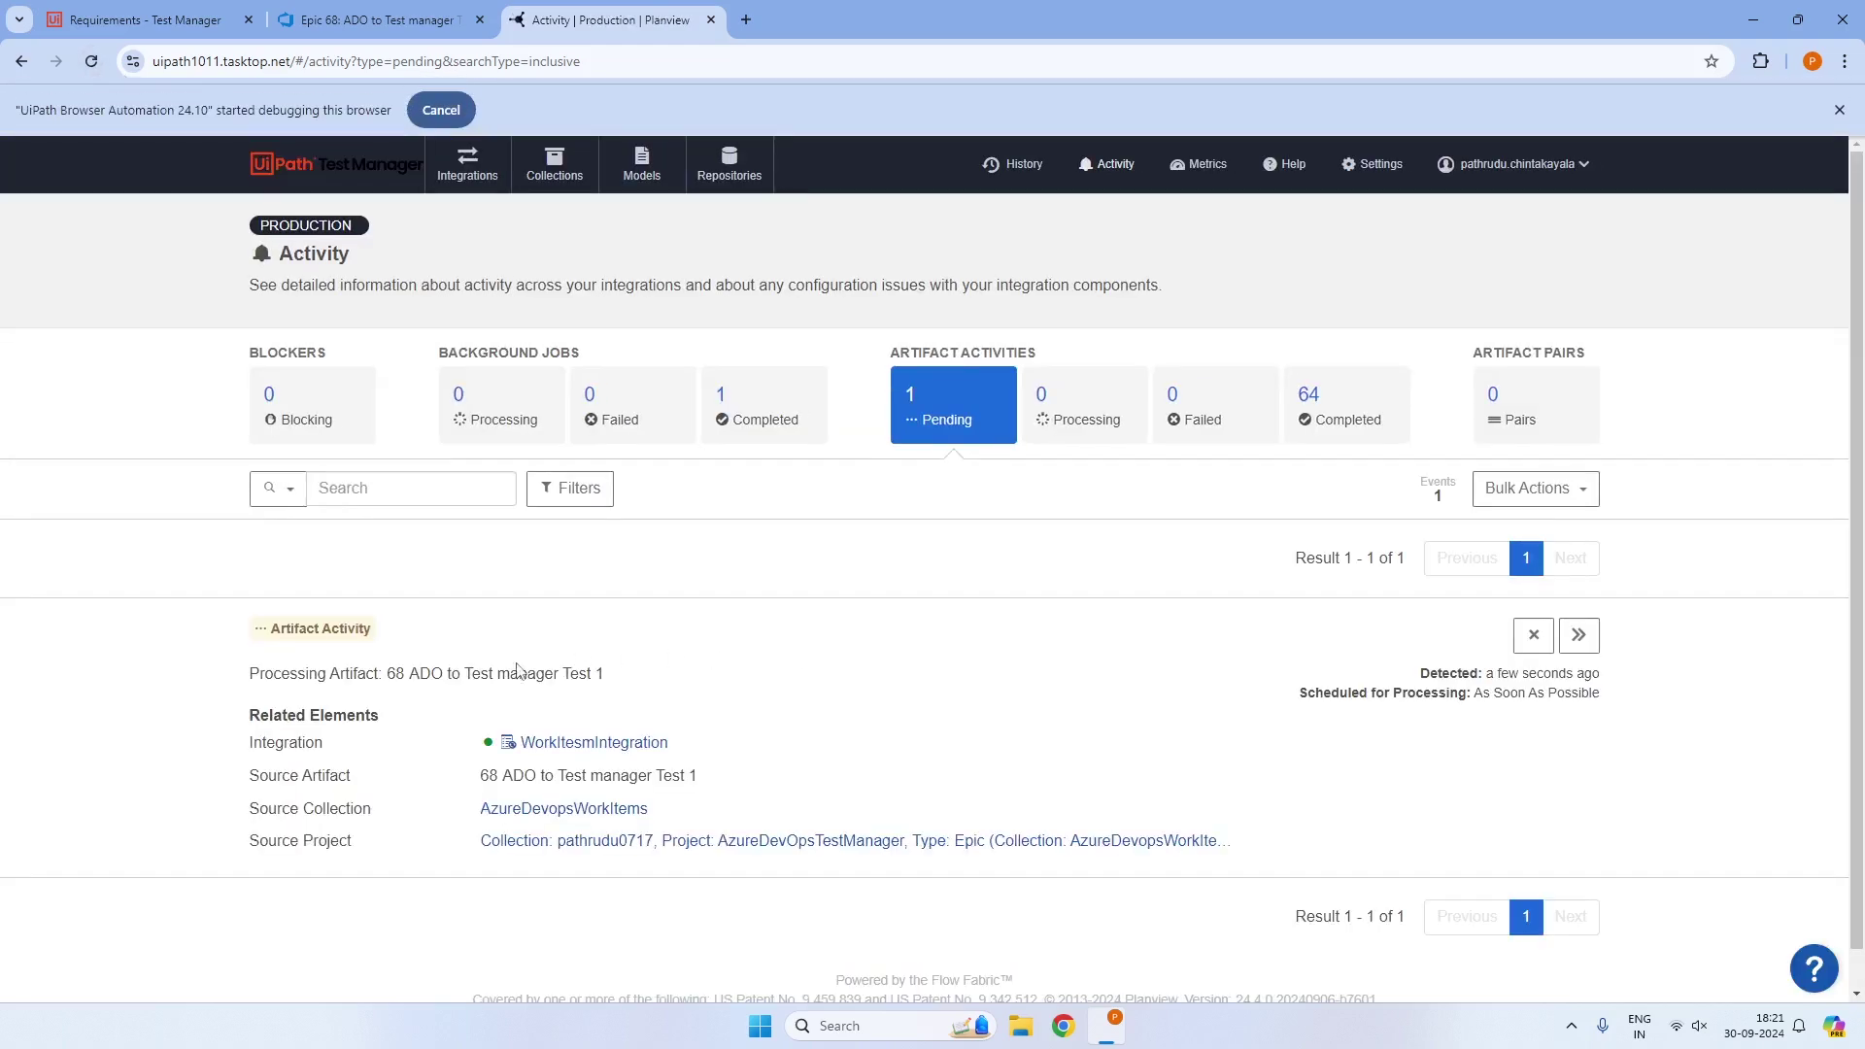
{"action": "left_click", "coordinate": [136, 20]}
{"action": "left_click", "coordinate": [94, 64]}
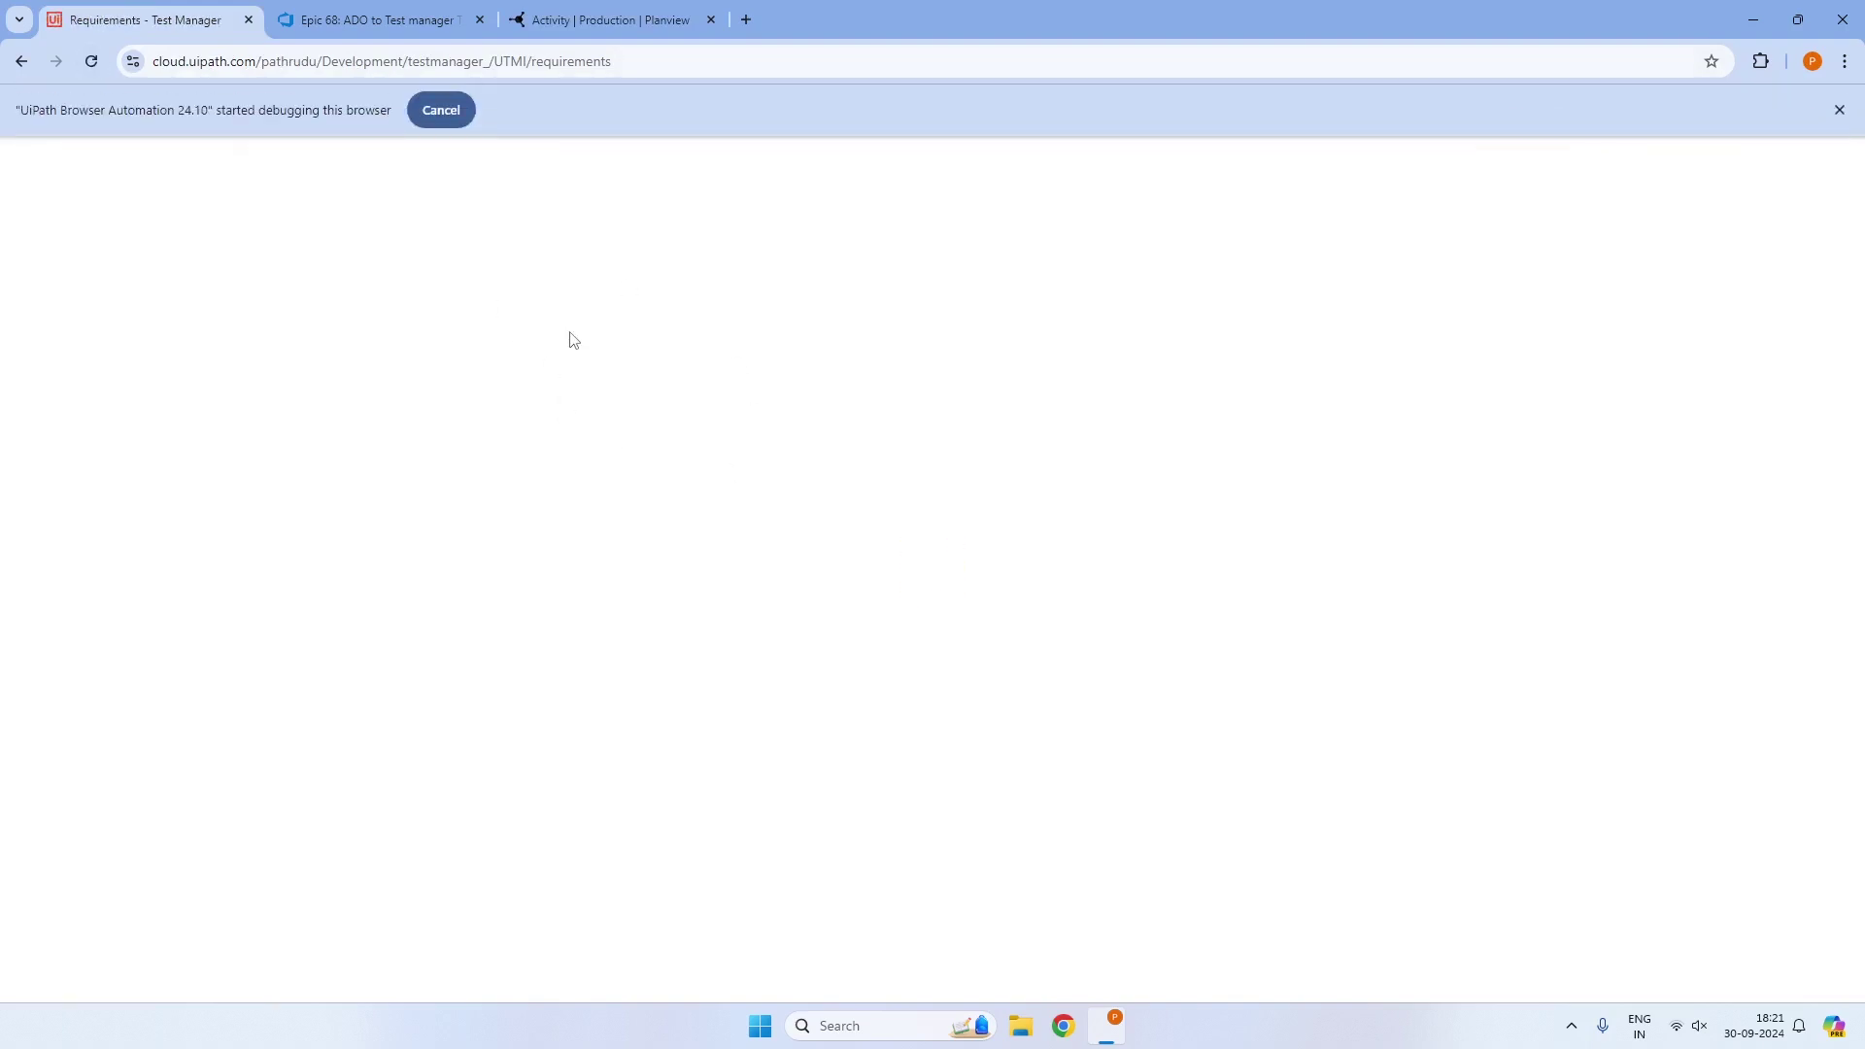
Return to Planview Hub, push the pending activity for the new epic to process immediately, and refresh the activity list
{"action": "left_click", "coordinate": [594, 18]}
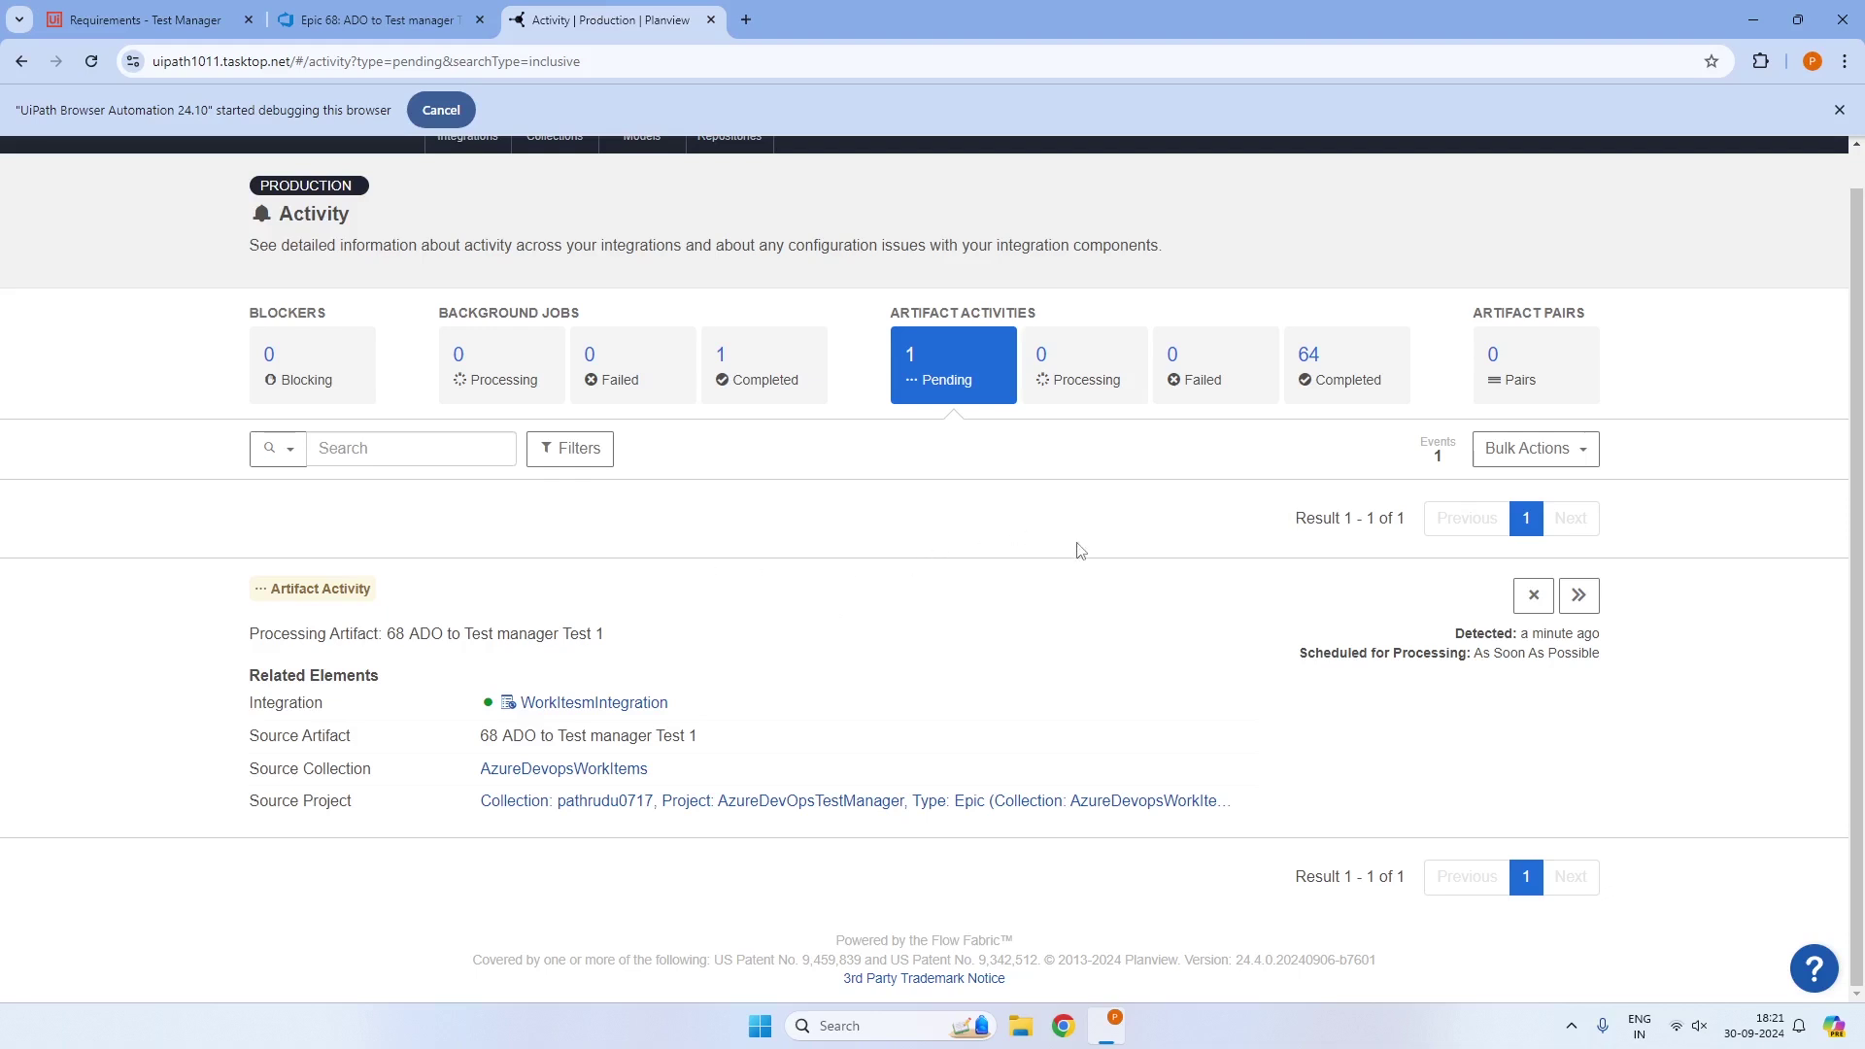
{"action": "left_click", "coordinate": [1580, 597]}
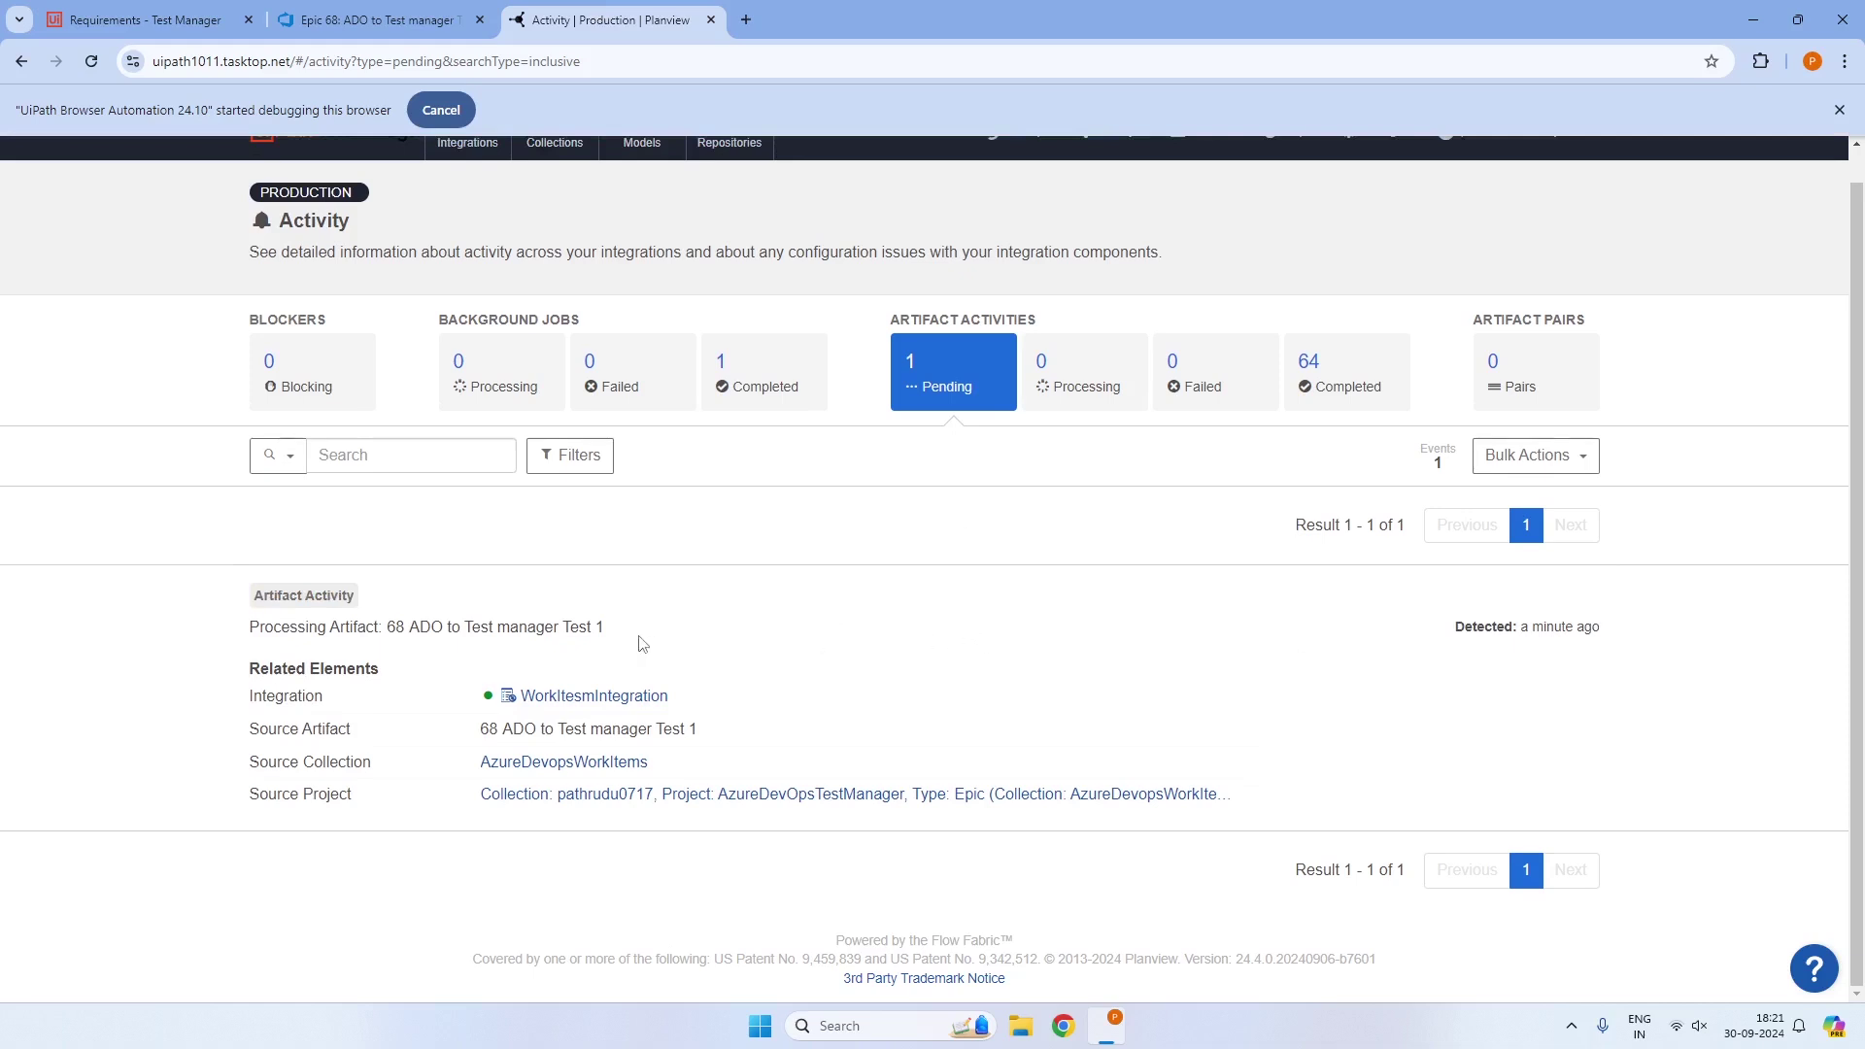
{"action": "left_click_drag", "start_coordinate": [622, 635], "coordinate": [238, 635]}
{"action": "left_click", "coordinate": [306, 632]}
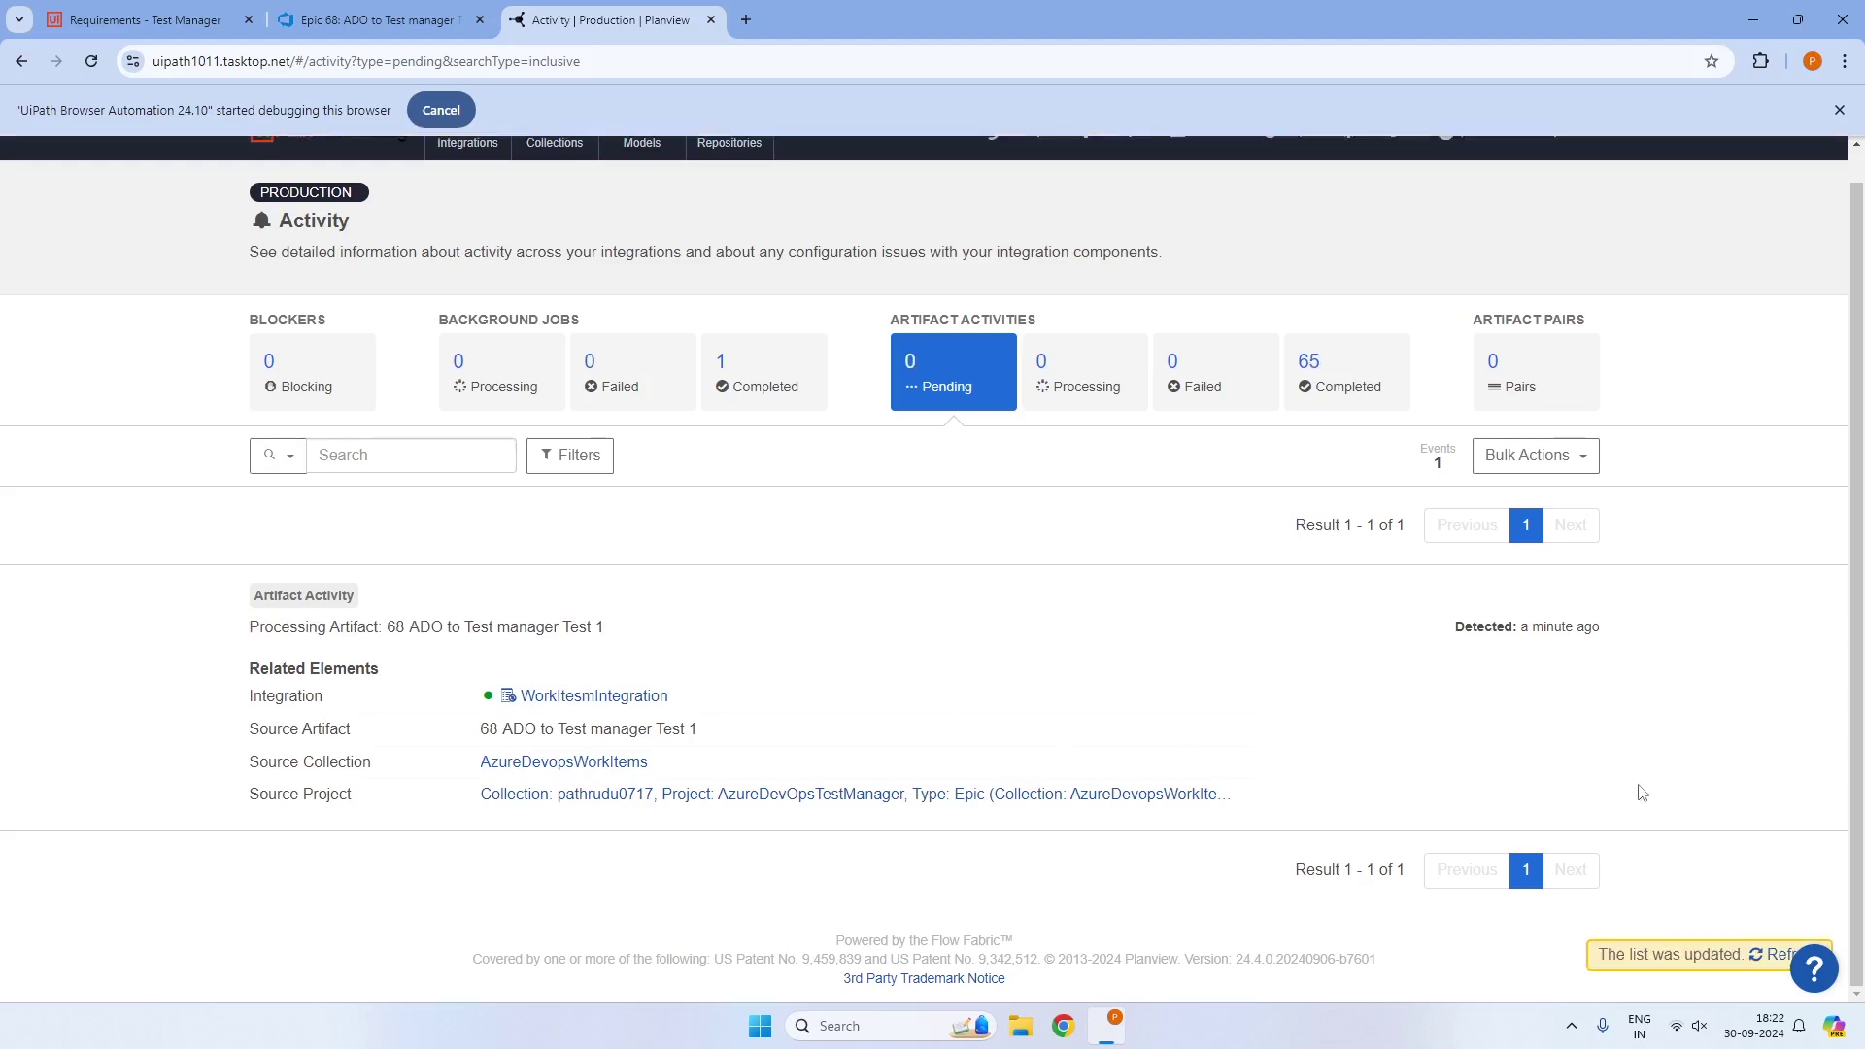
{"action": "left_click", "coordinate": [1763, 954]}
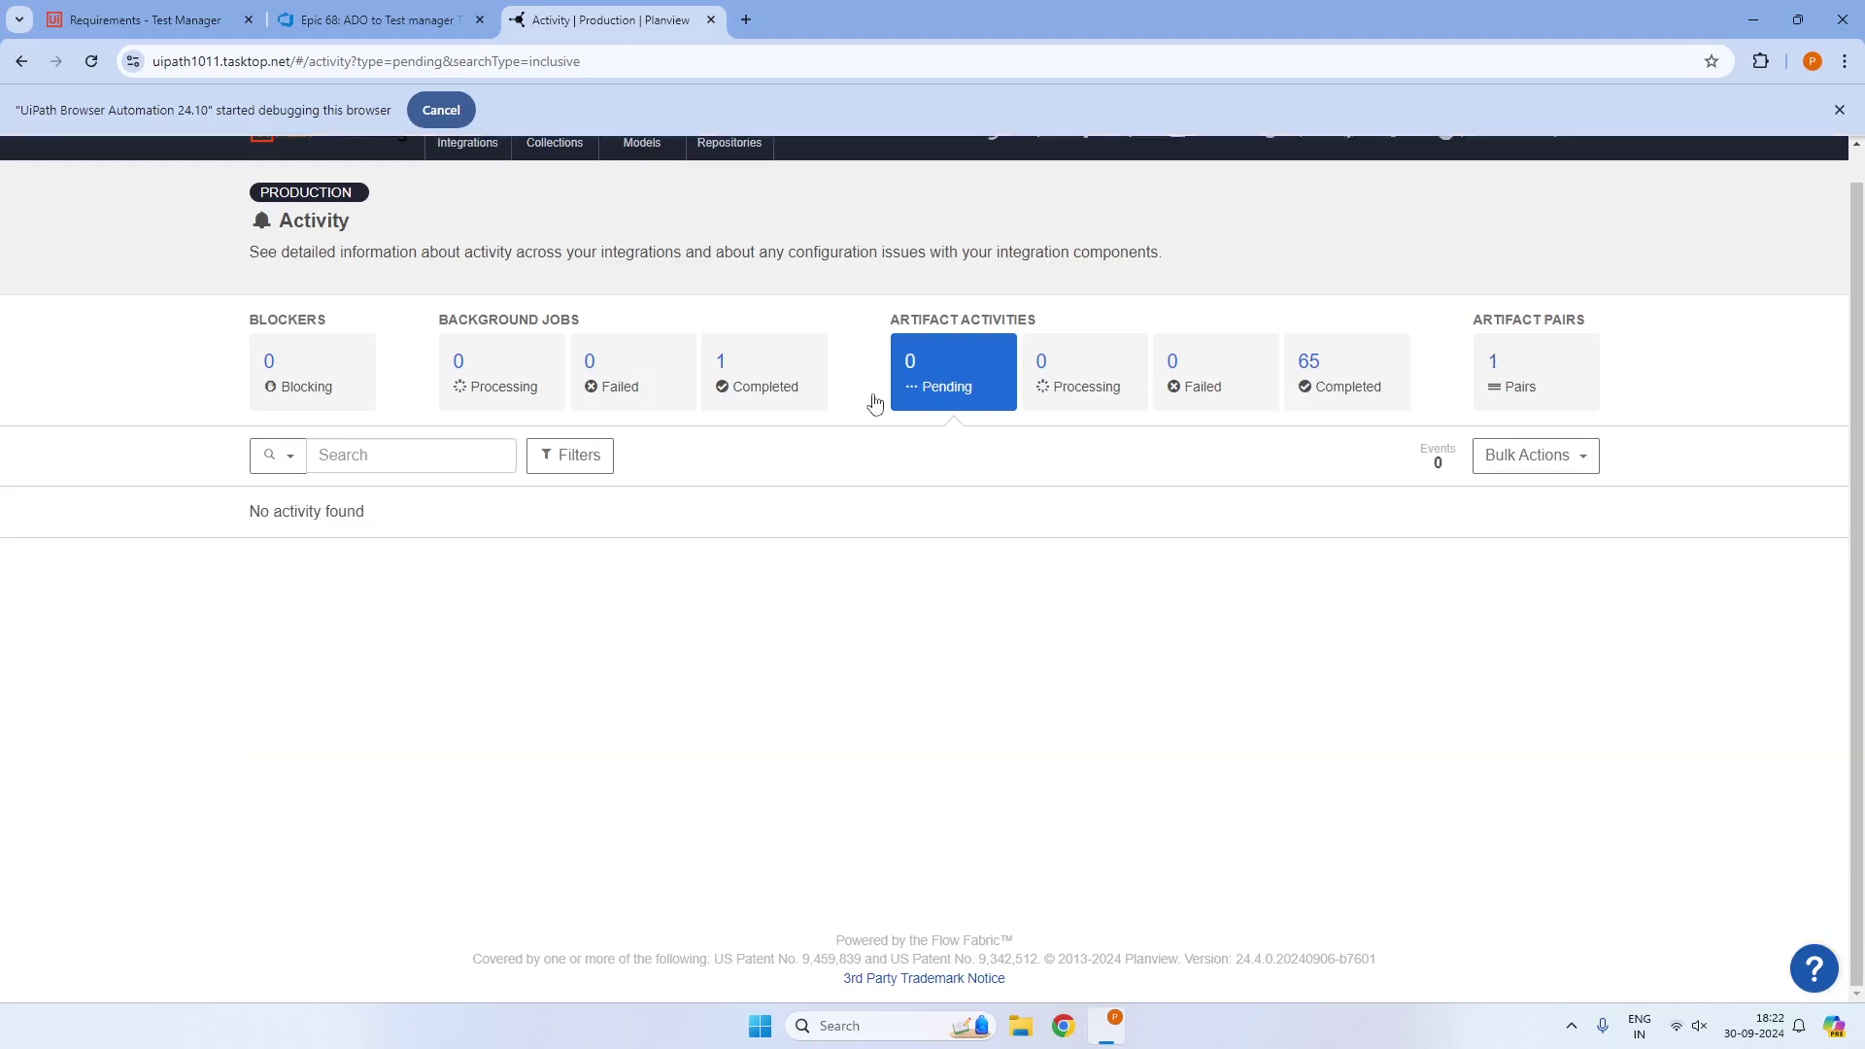
Reload the requirements in Test Manager and inspect requirement UTMI:1 before returning to the list
{"action": "left_click", "coordinate": [156, 19]}
{"action": "left_click", "coordinate": [91, 61]}
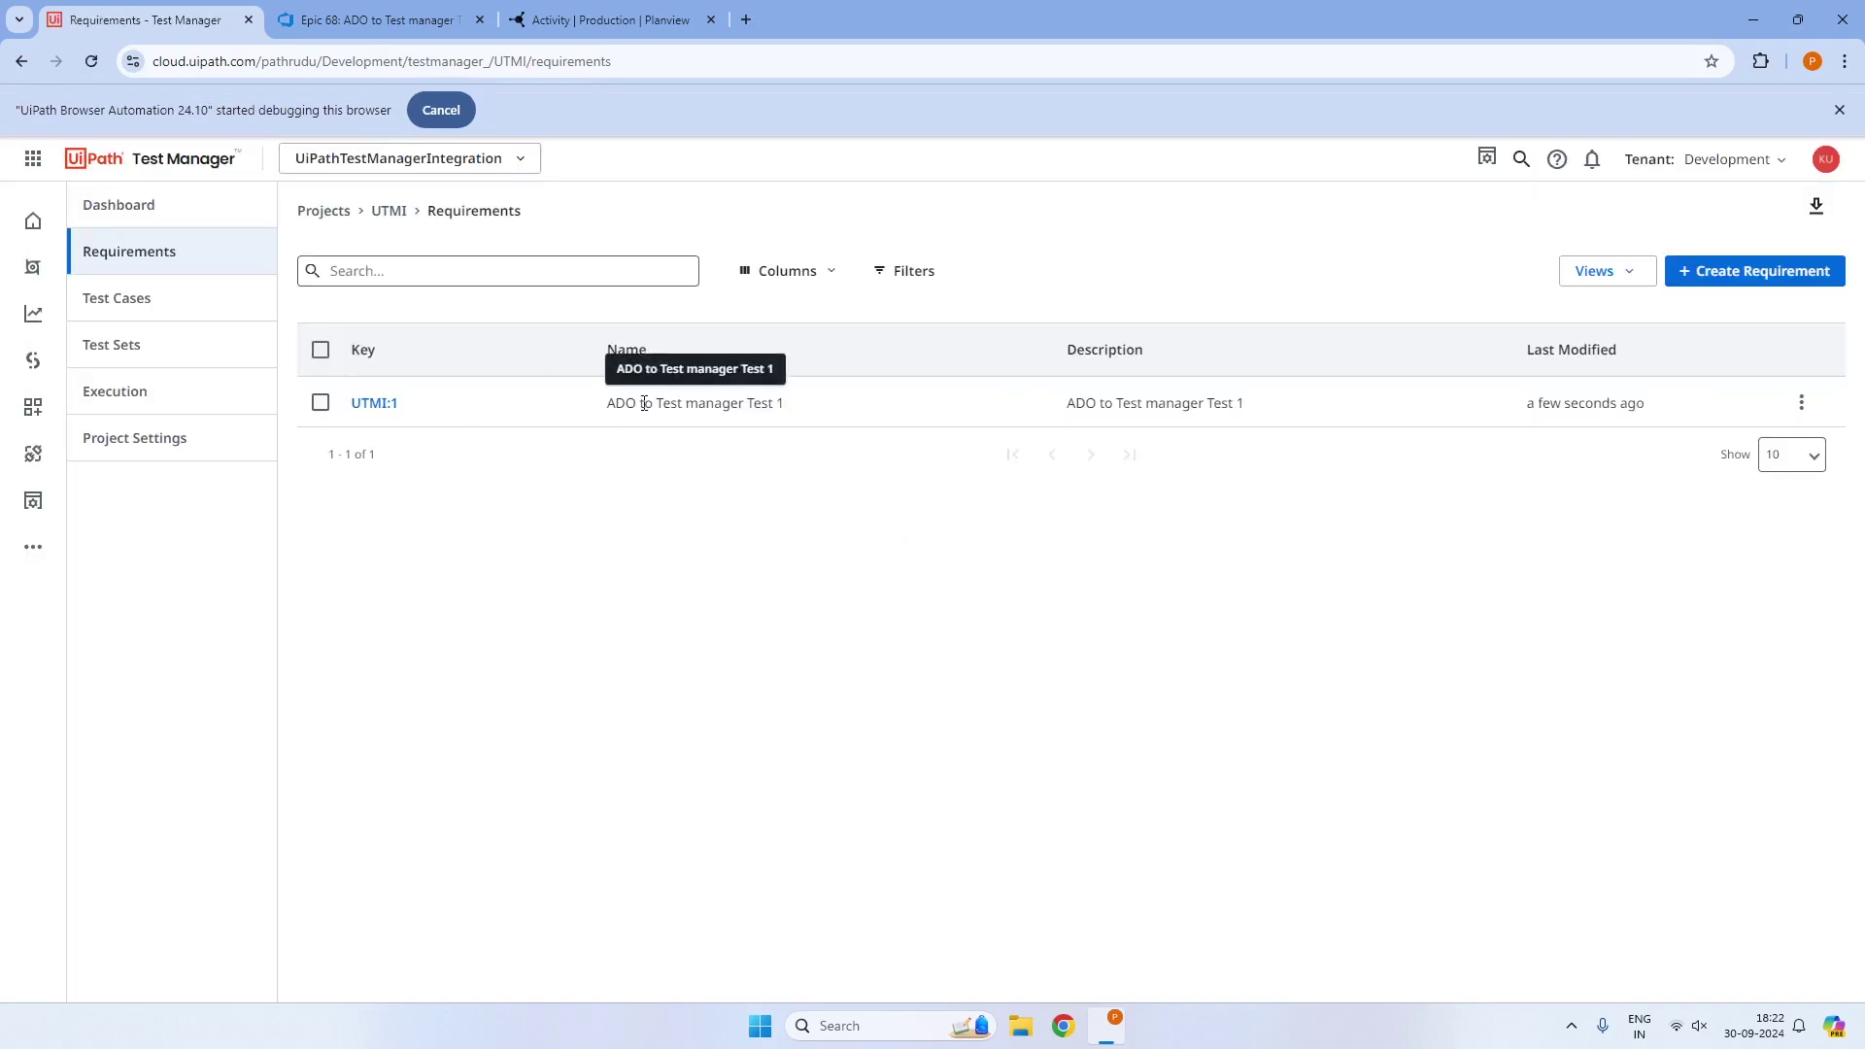
{"action": "left_click", "coordinate": [374, 404]}
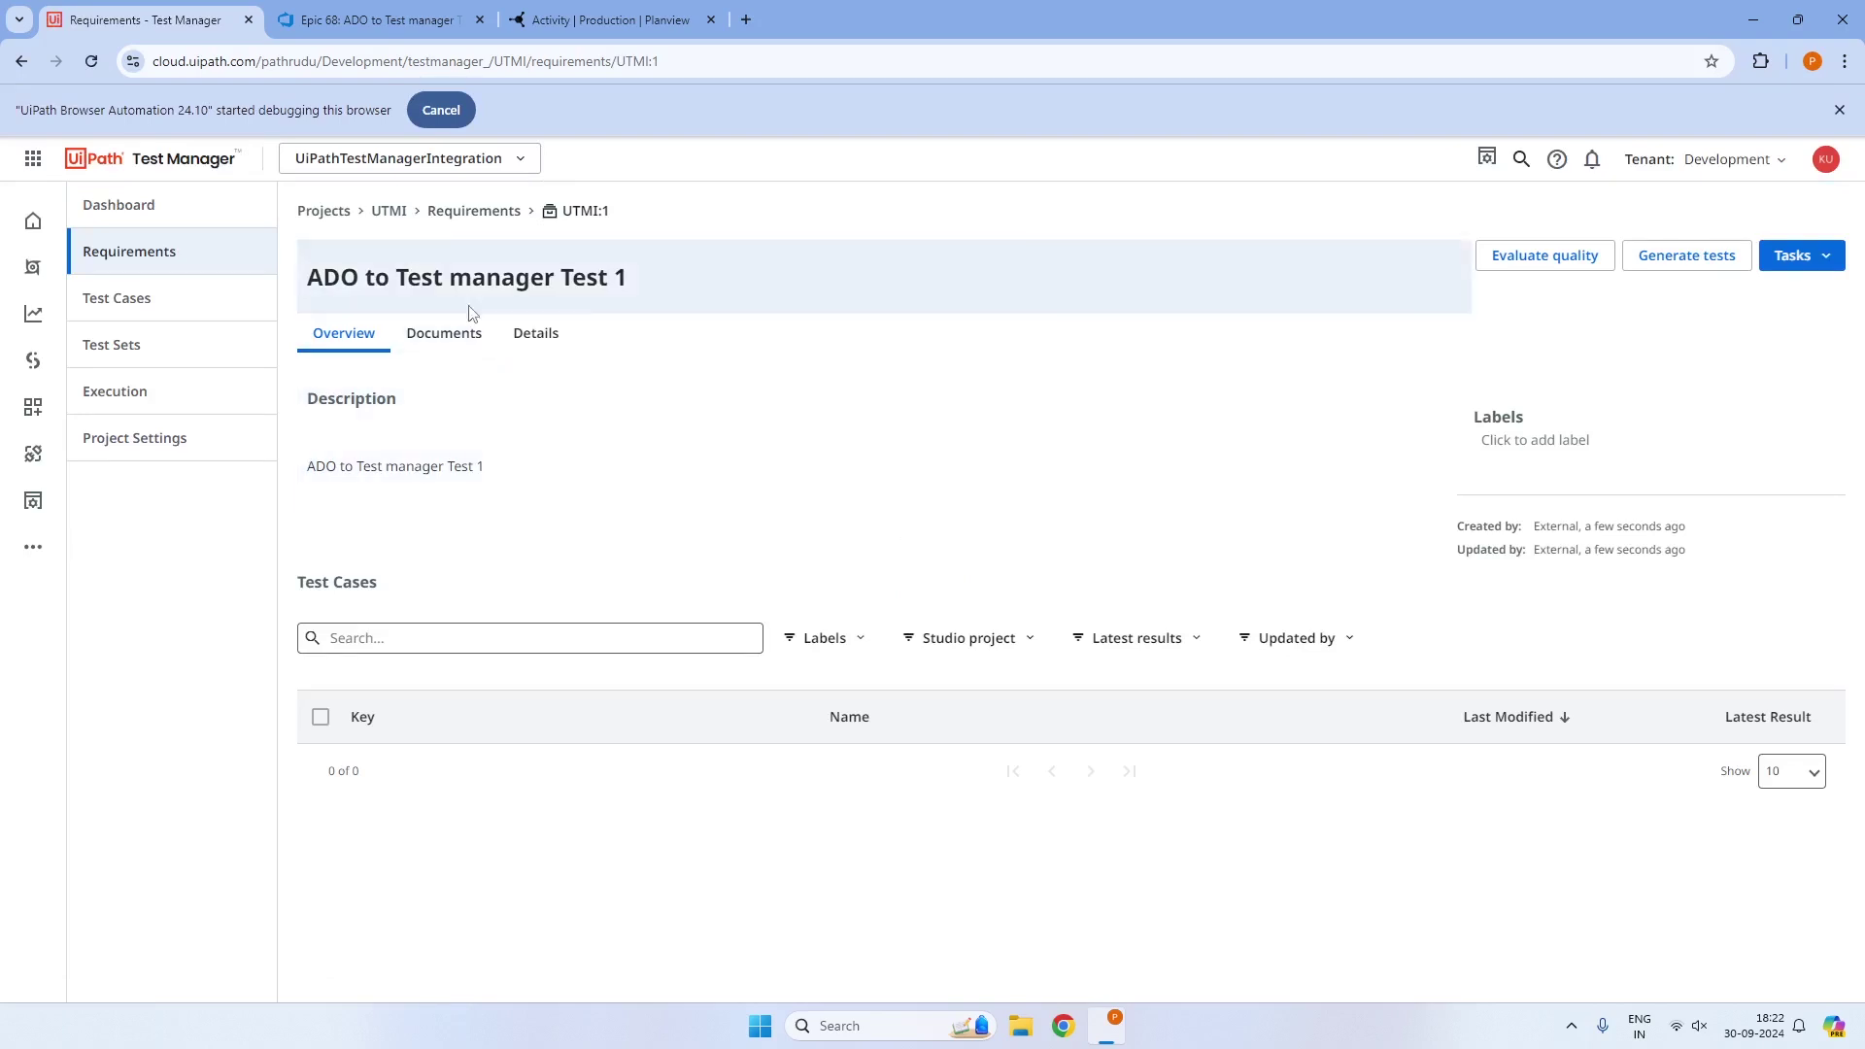
{"action": "left_click", "coordinate": [191, 253]}
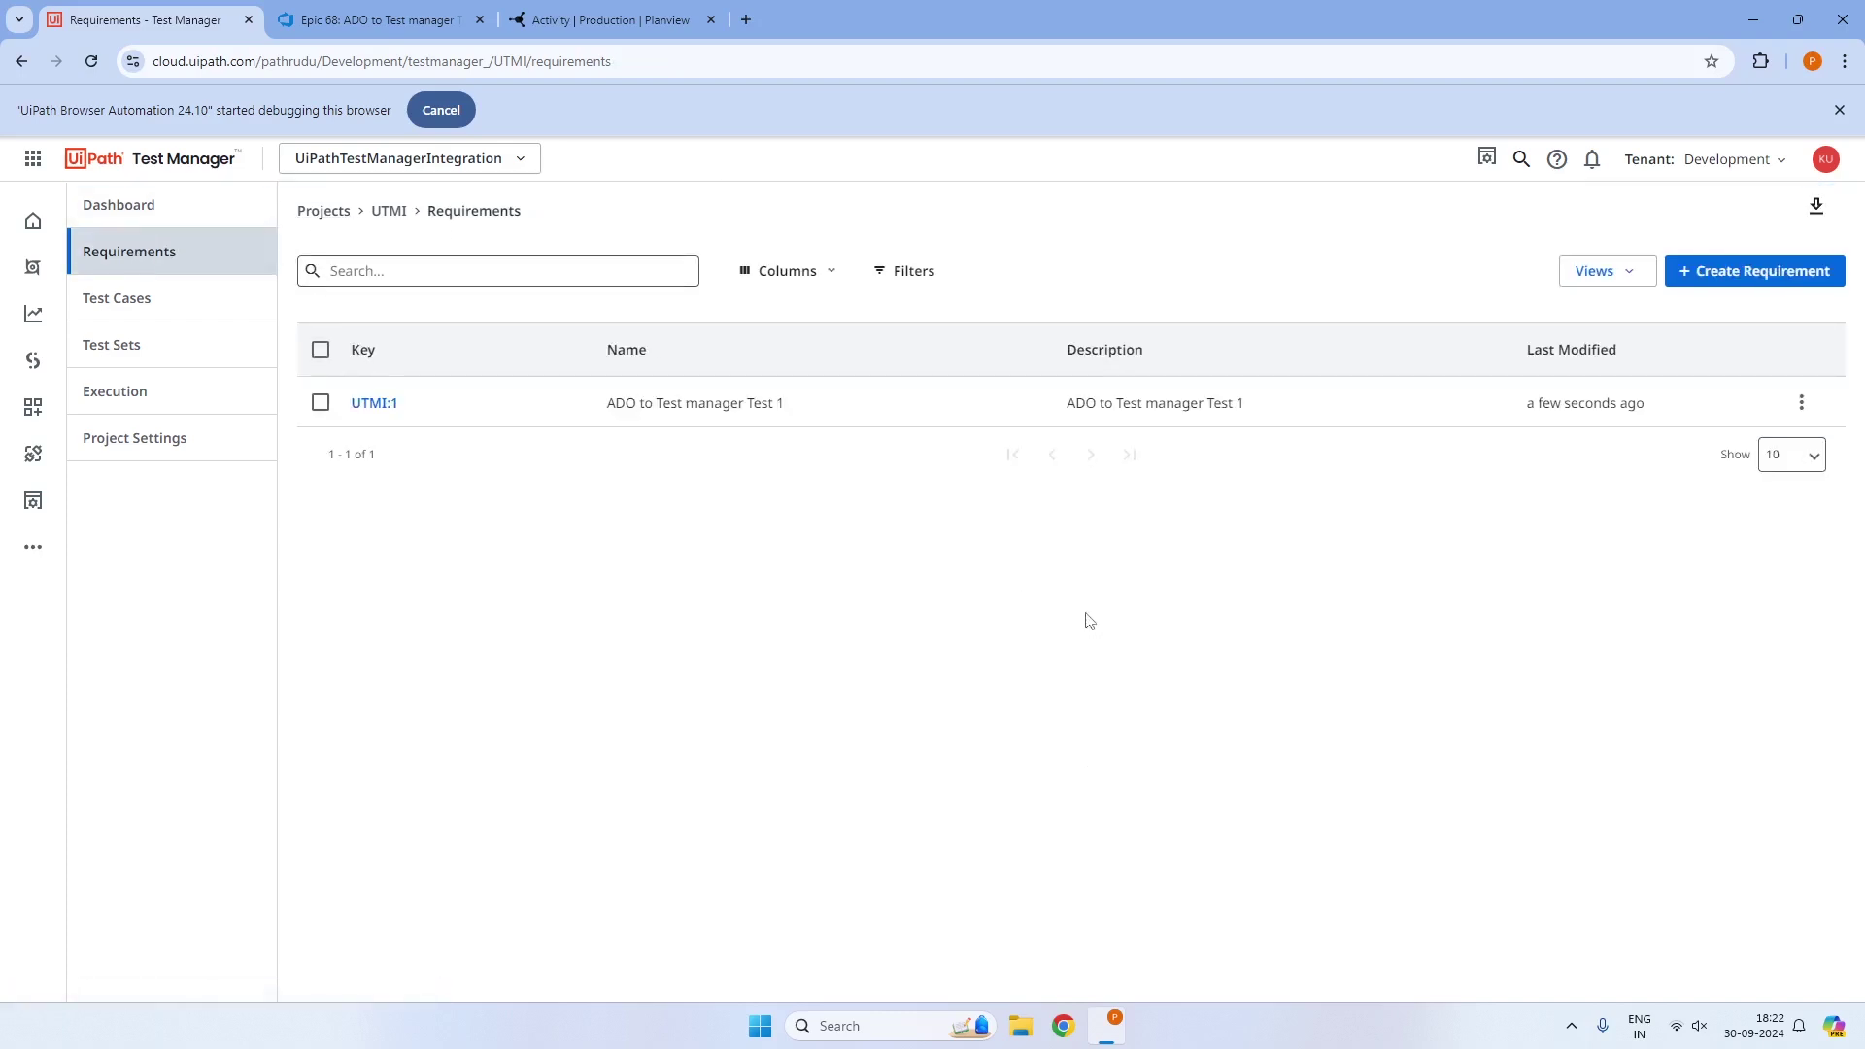
Create a requirement with "Test manager to Devops Fail" as both its name and description
{"action": "left_click", "coordinate": [1723, 283]}
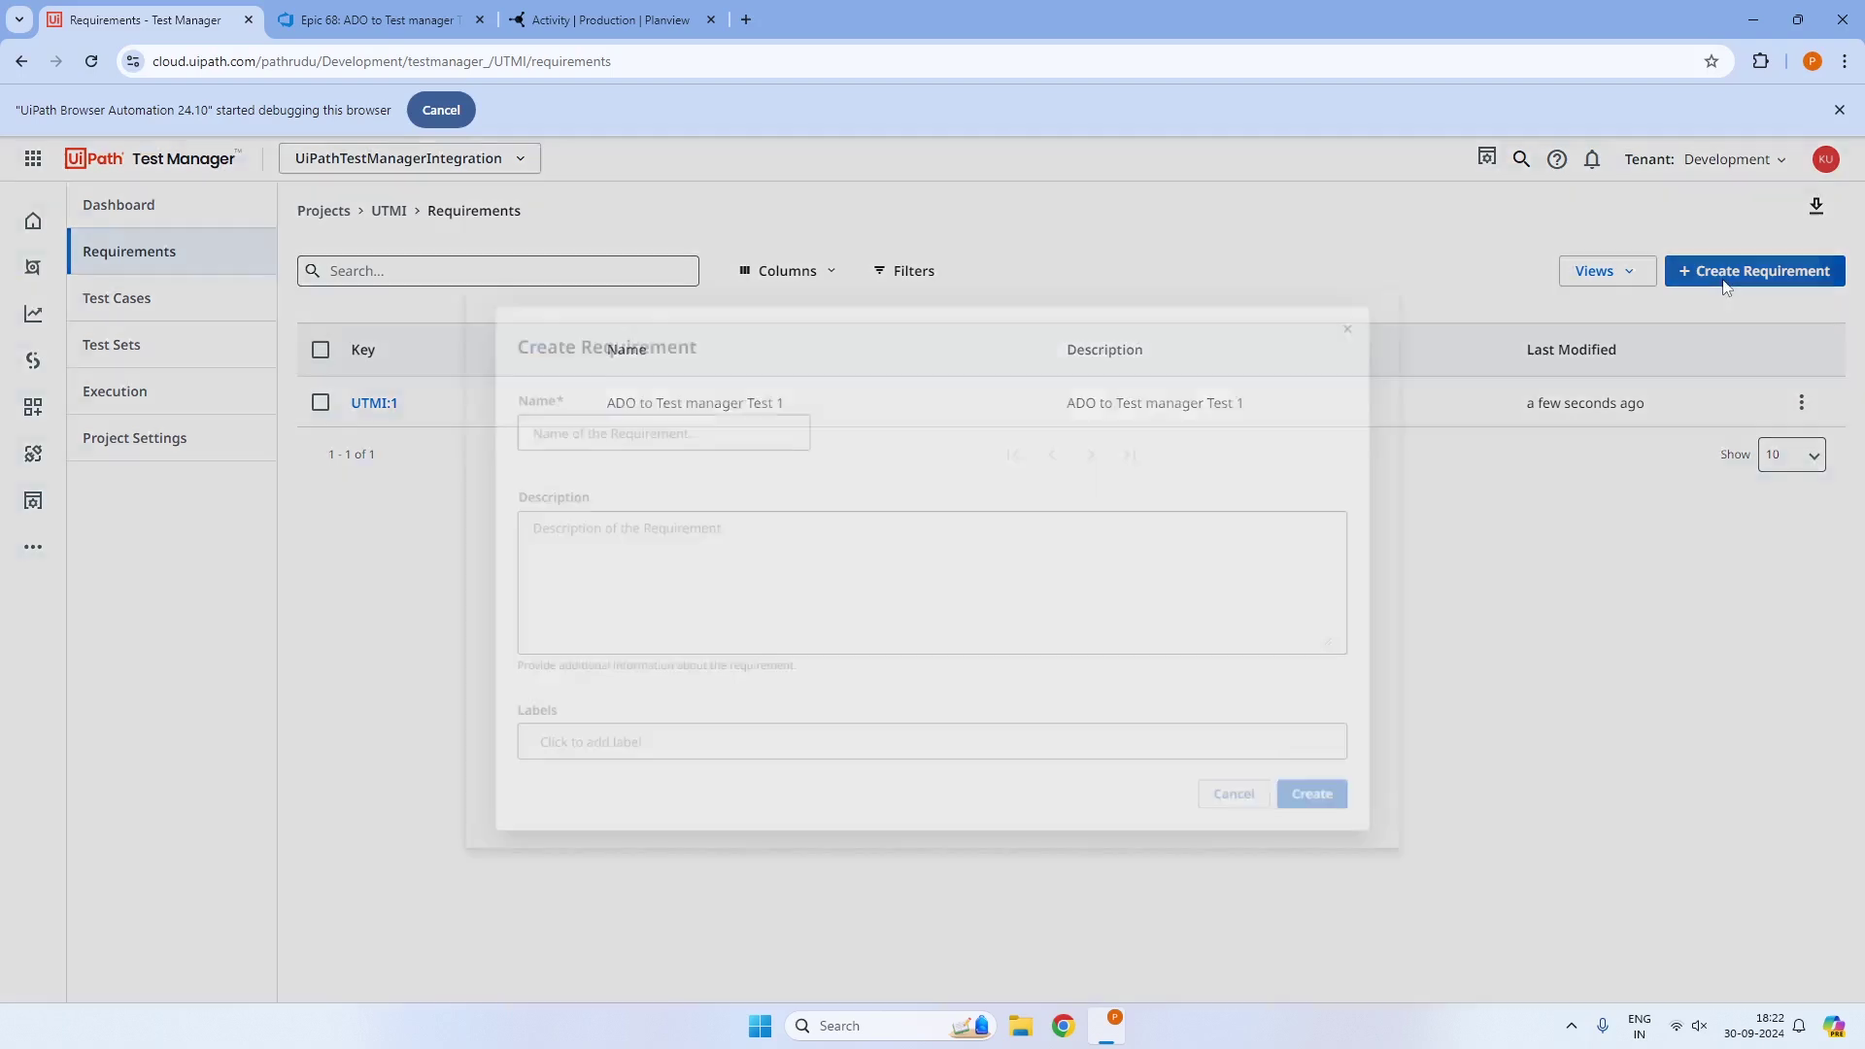
{"action": "left_click", "coordinate": [548, 430]}
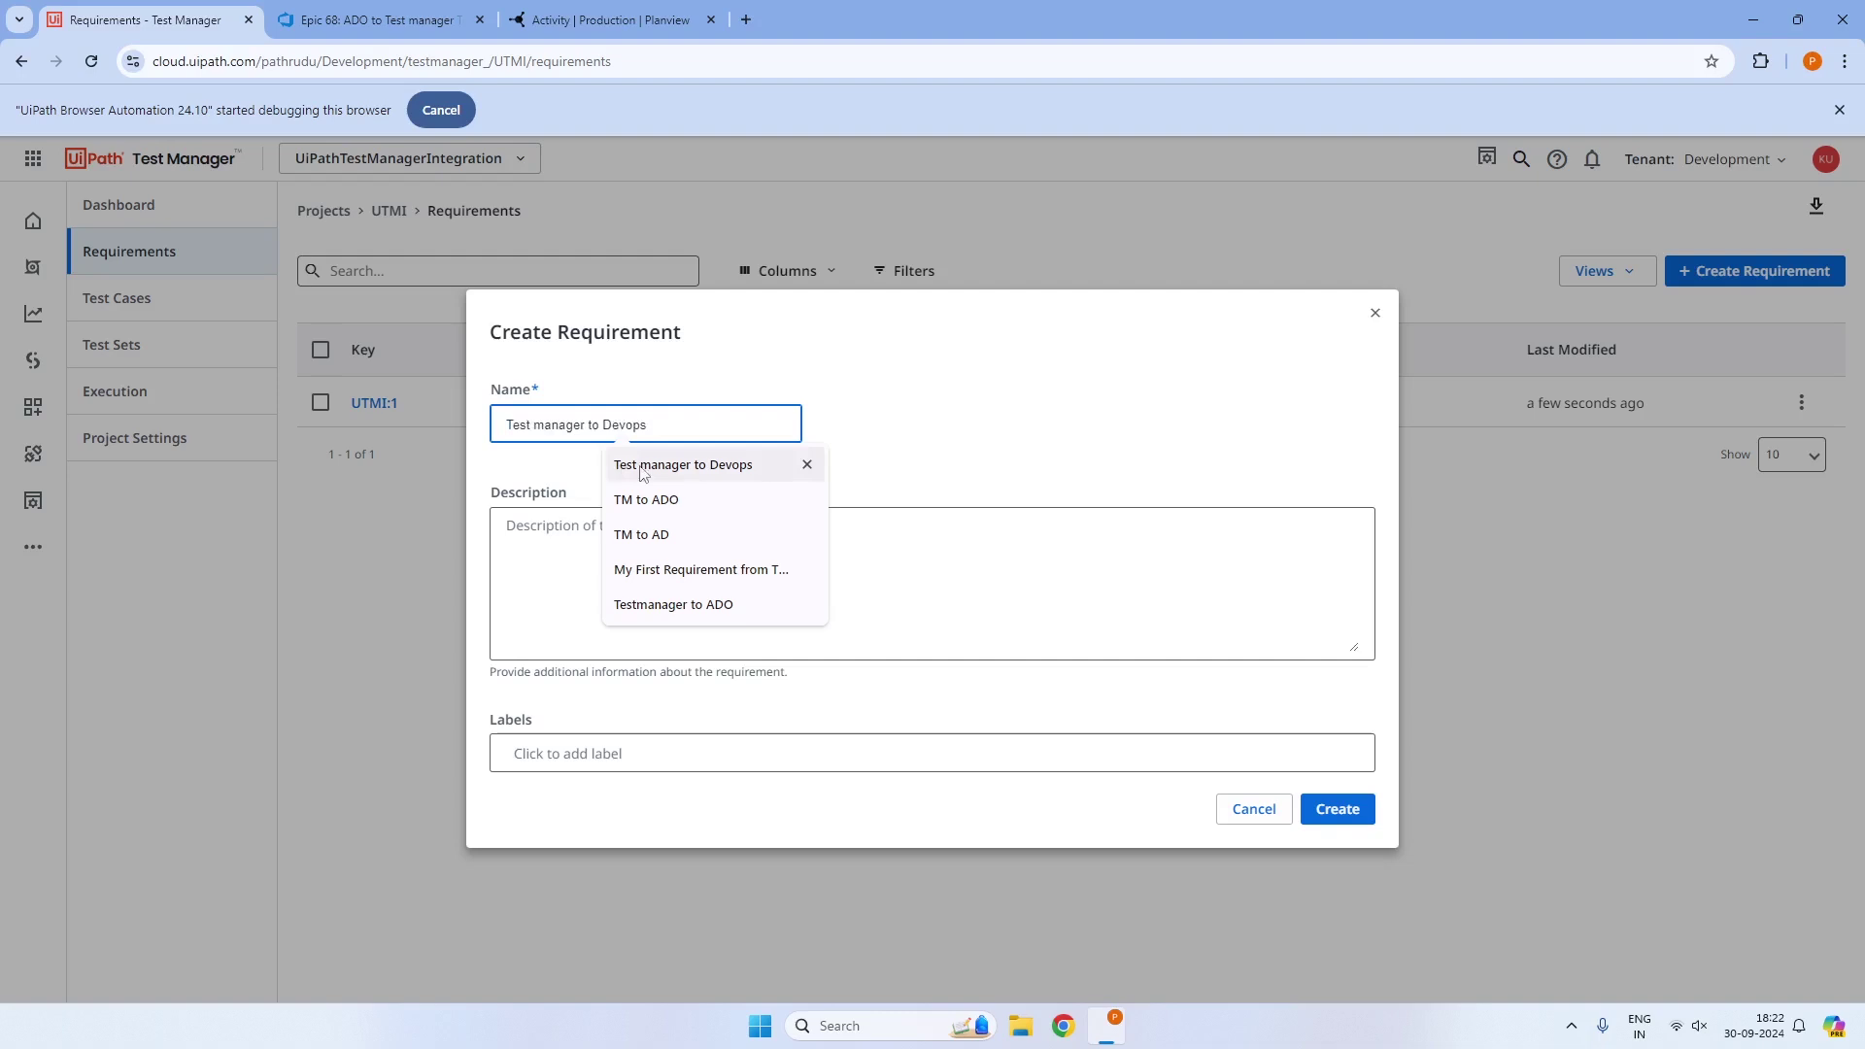
{"action": "left_click", "coordinate": [687, 463]}
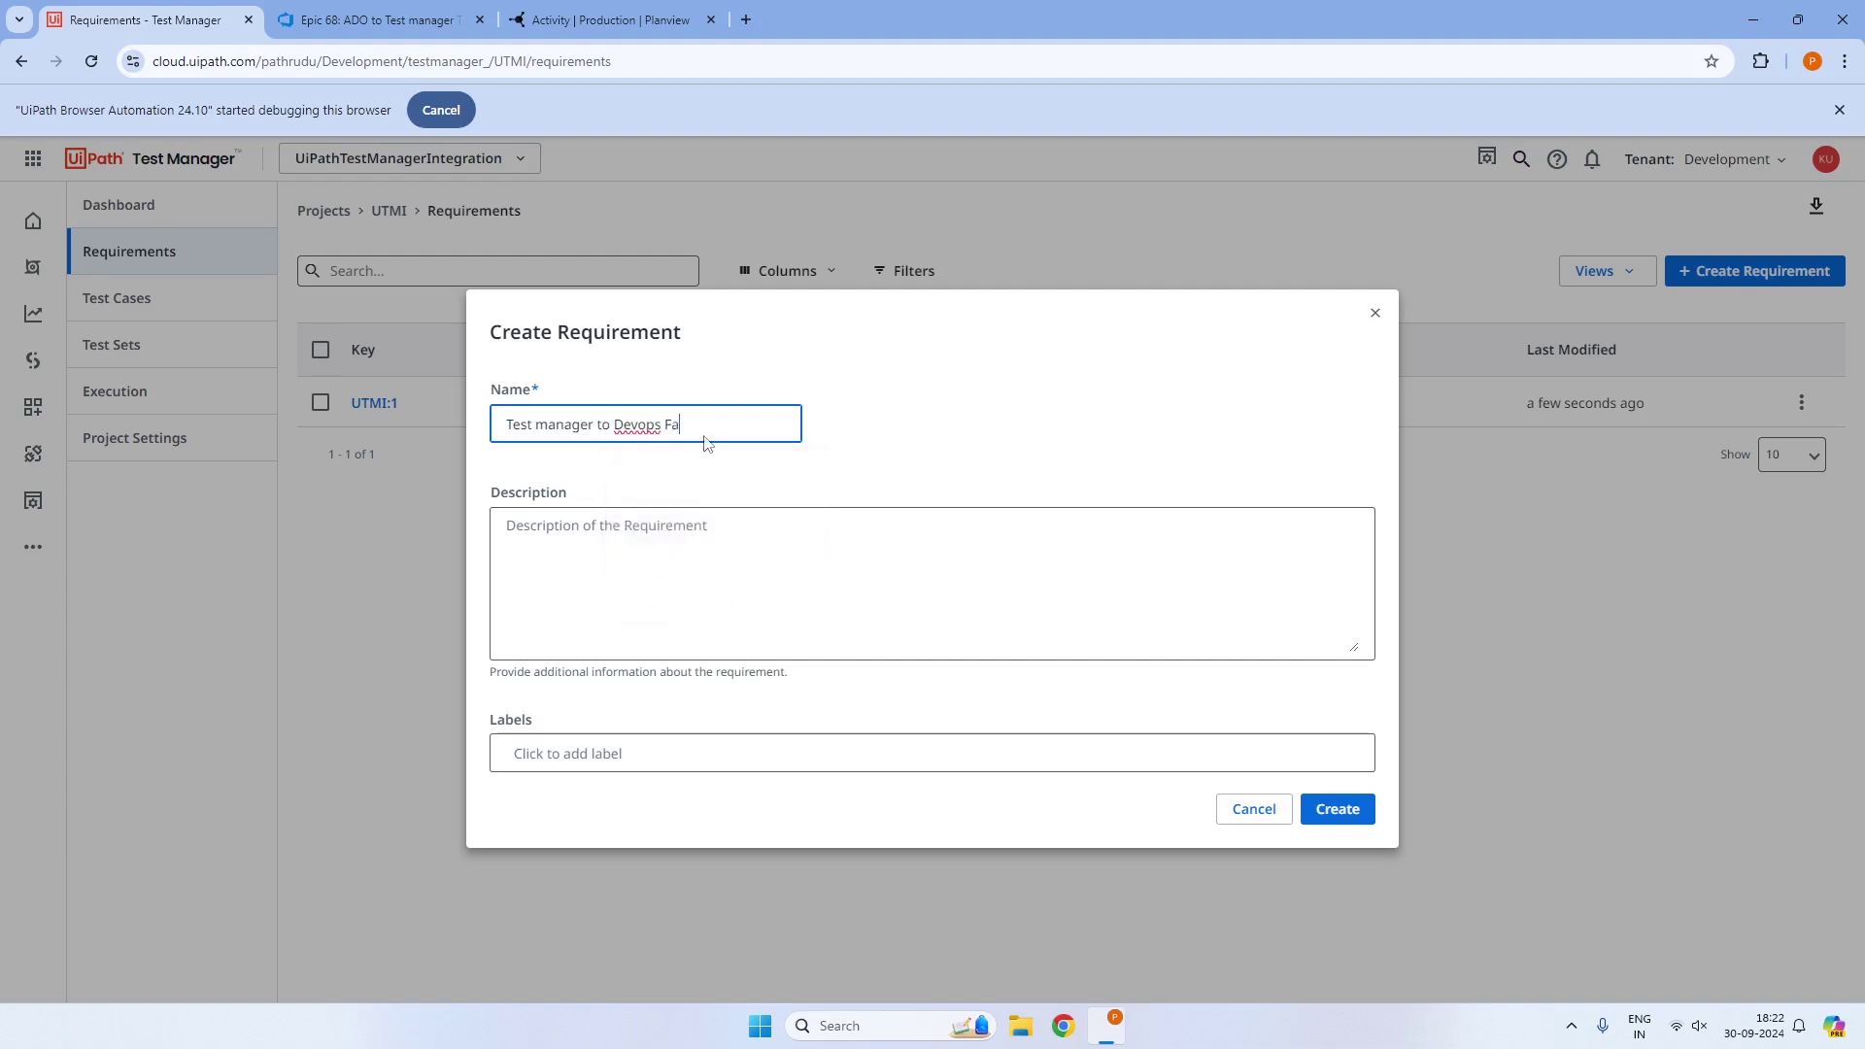
{"action": "key", "text": "ctrl+a"}
{"action": "key", "text": "ctrl+c"}
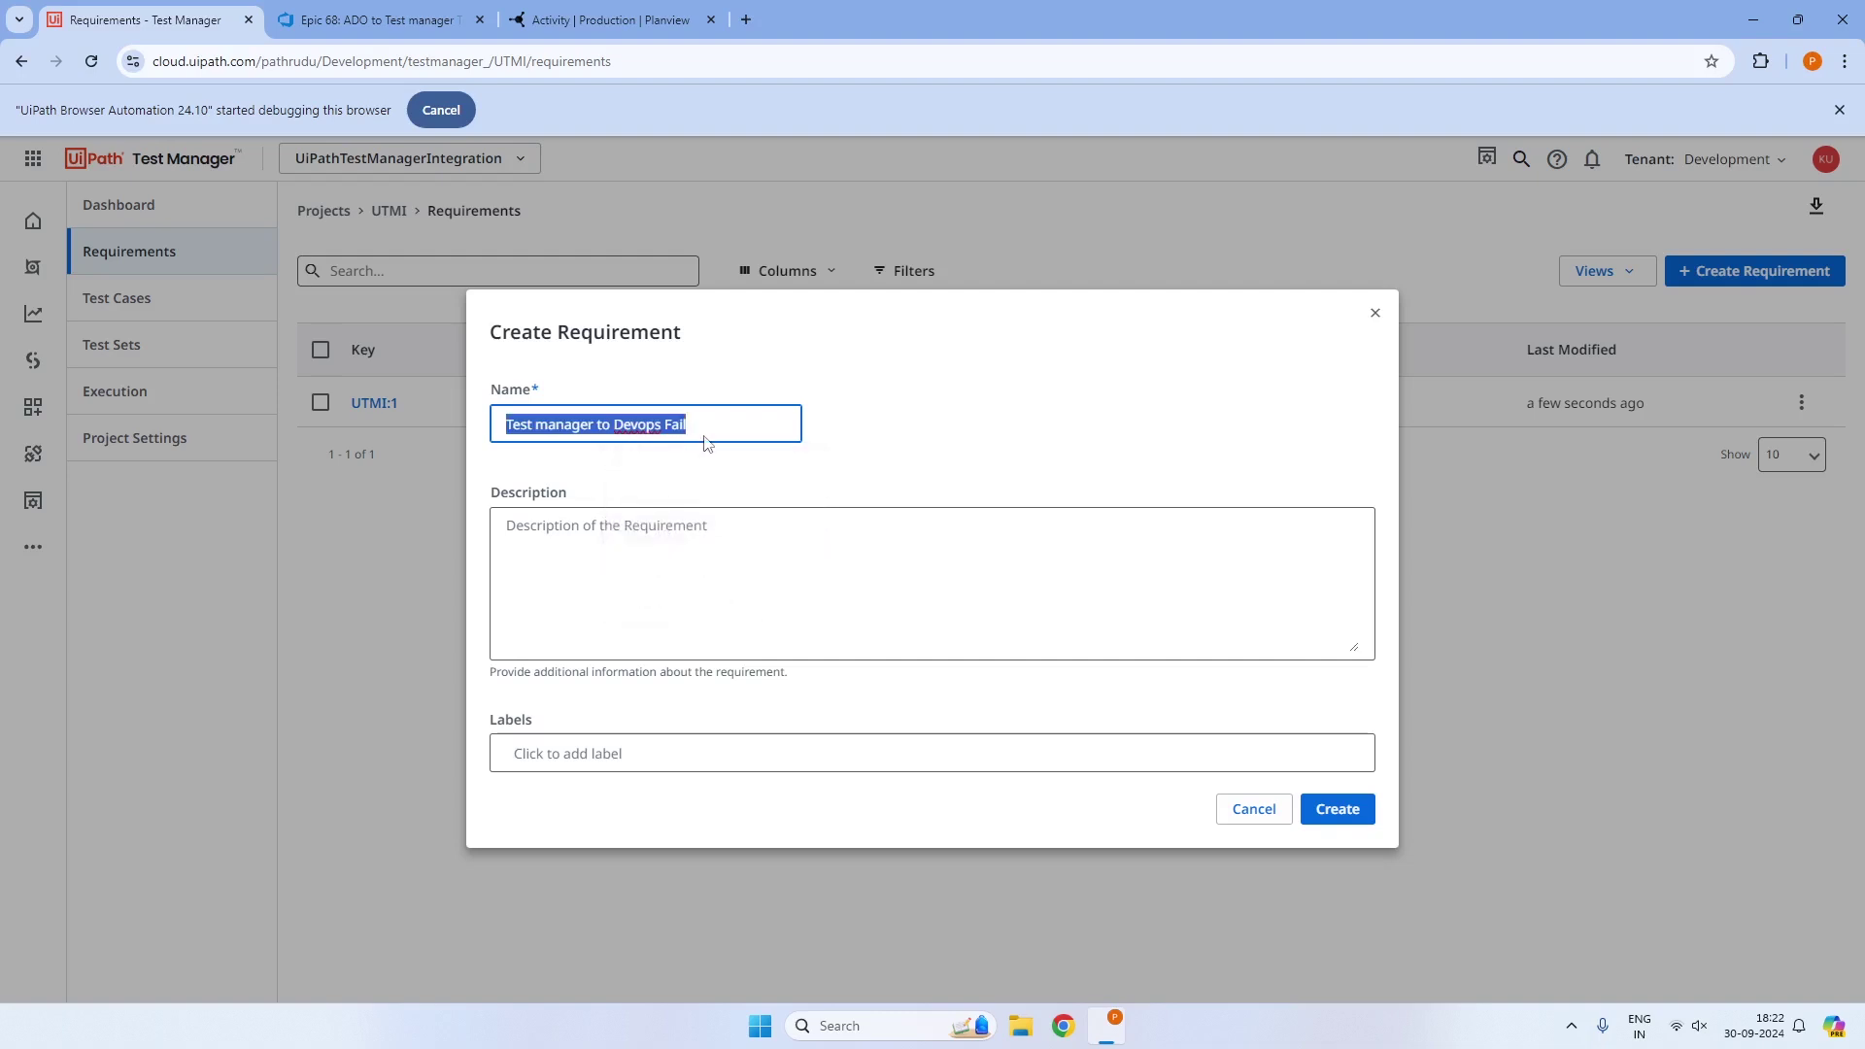
{"action": "left_click", "coordinate": [682, 551]}
{"action": "key", "text": "ctrl+v"}
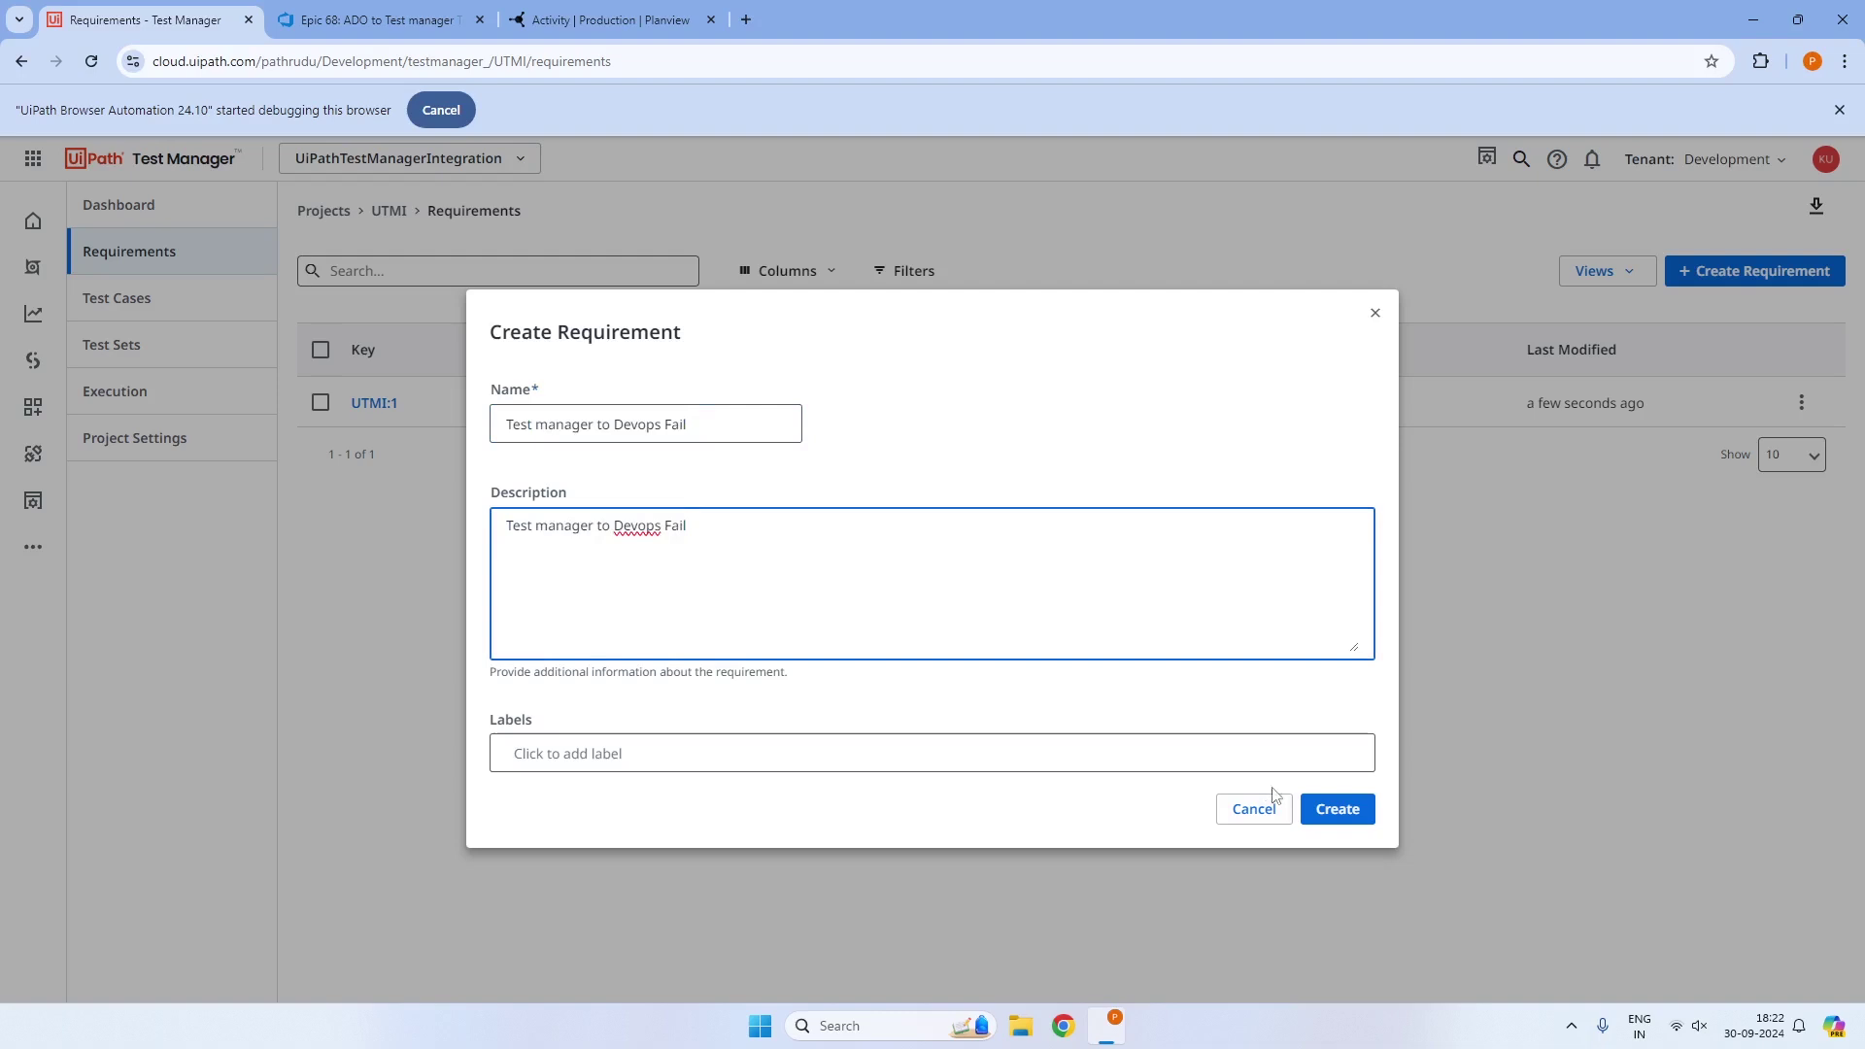
{"action": "left_click", "coordinate": [1337, 810]}
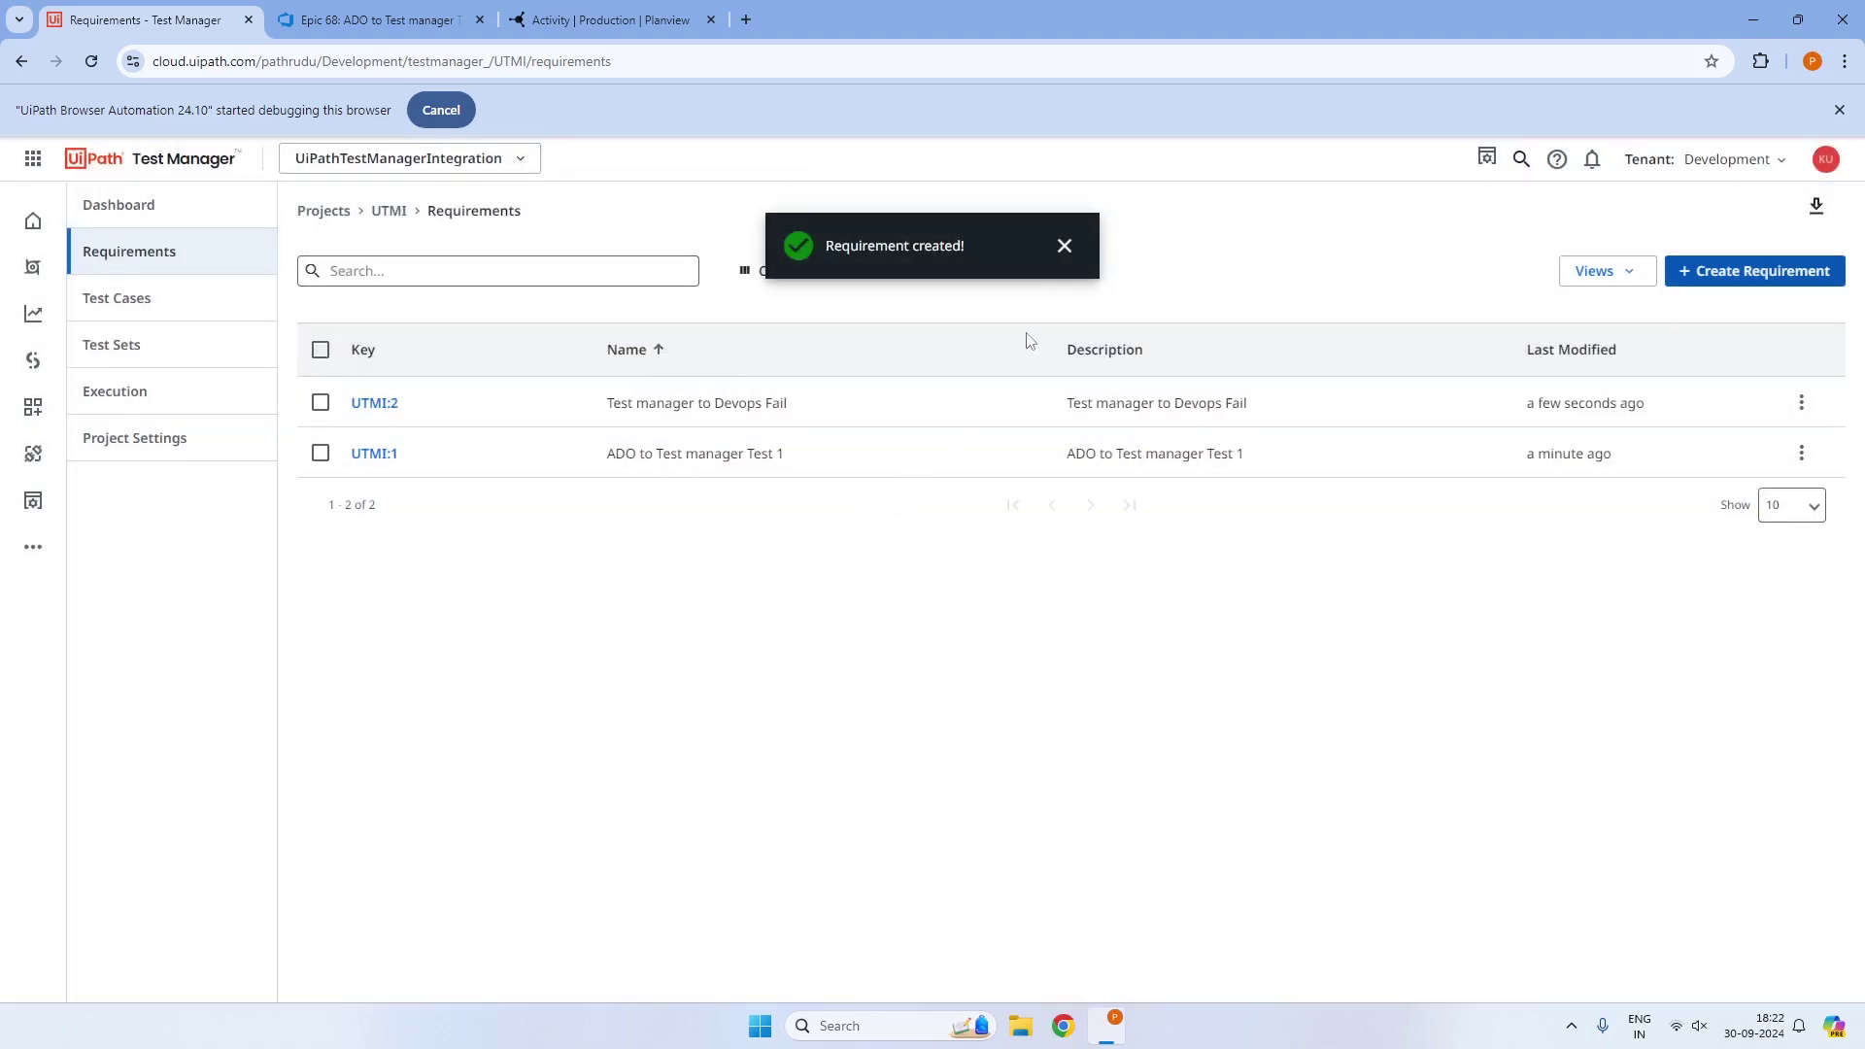
{"action": "left_click", "coordinate": [1065, 245]}
Switch to Planview Hub, reload the pending activity list to check for the new requirement, and return to Test Manager
{"action": "left_click", "coordinate": [607, 21]}
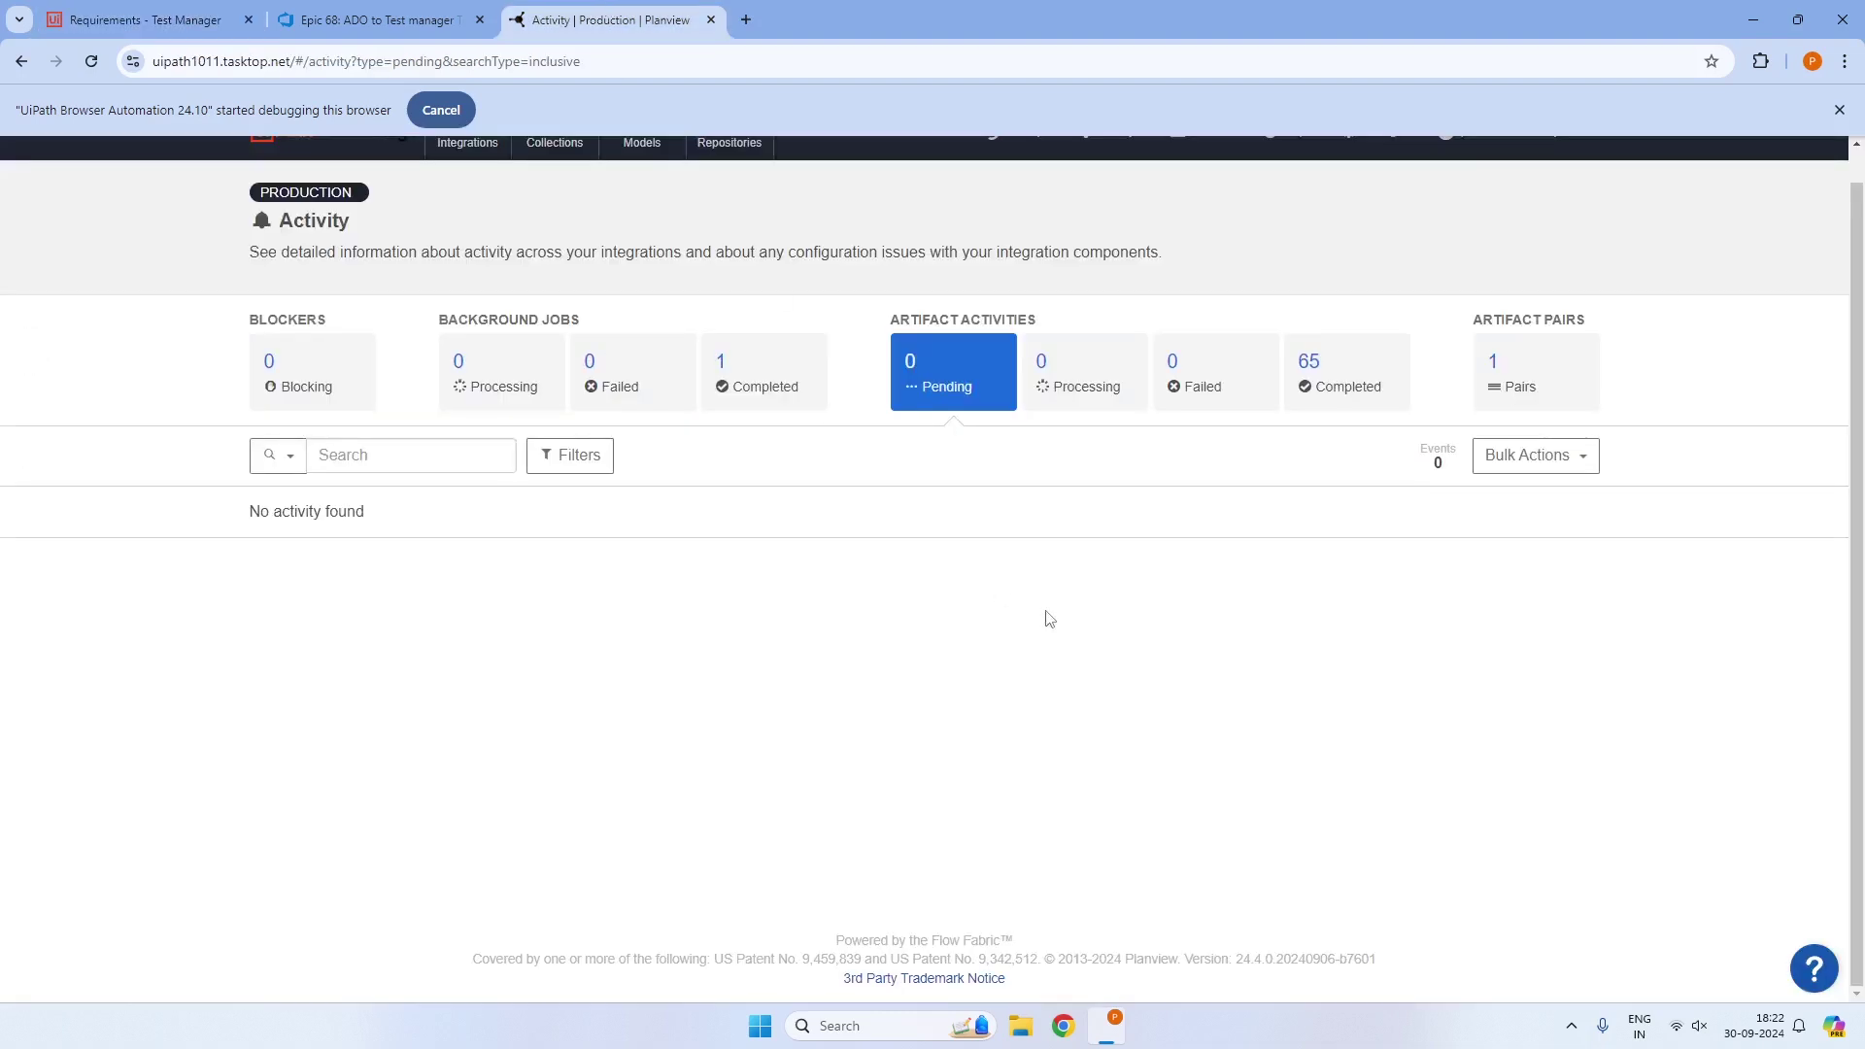
{"action": "left_click", "coordinate": [92, 61]}
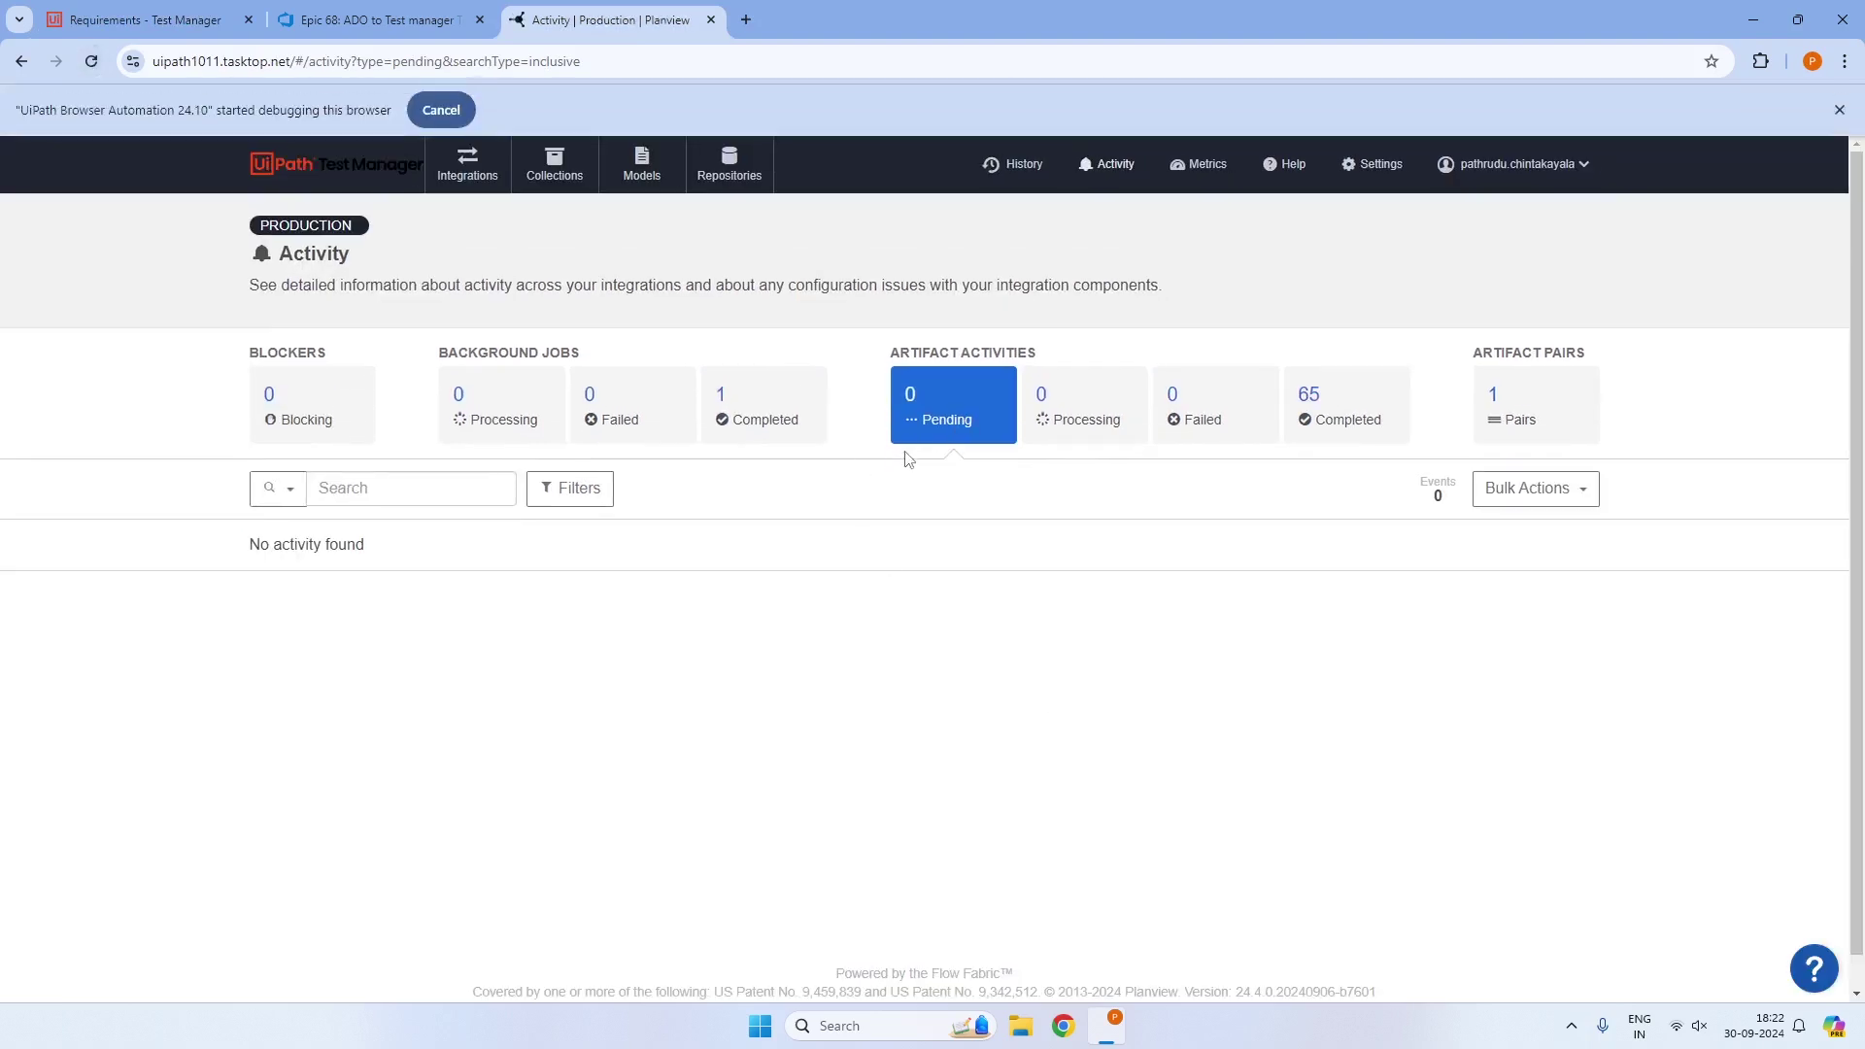
{"action": "left_click", "coordinate": [165, 29]}
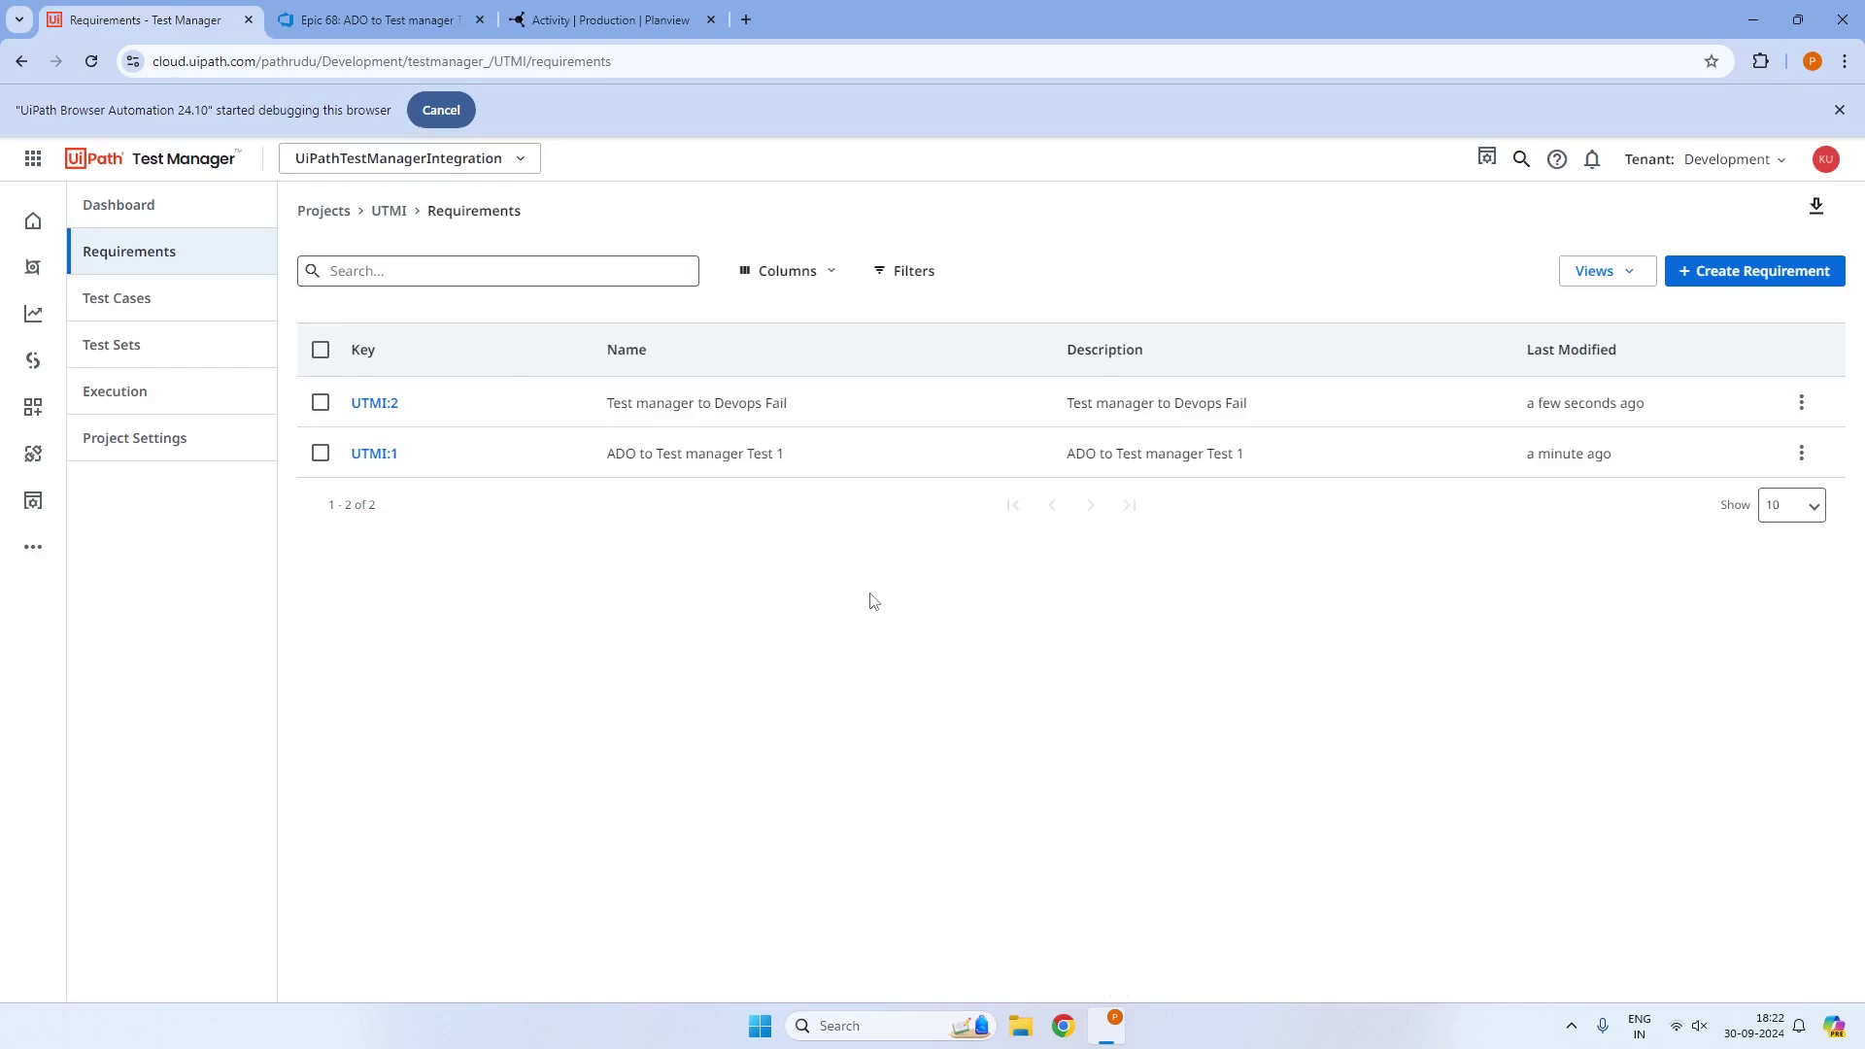
In the project settings, create a text custom field named AreaPath for requirements, test cases and test sets
{"action": "left_click", "coordinate": [175, 440]}
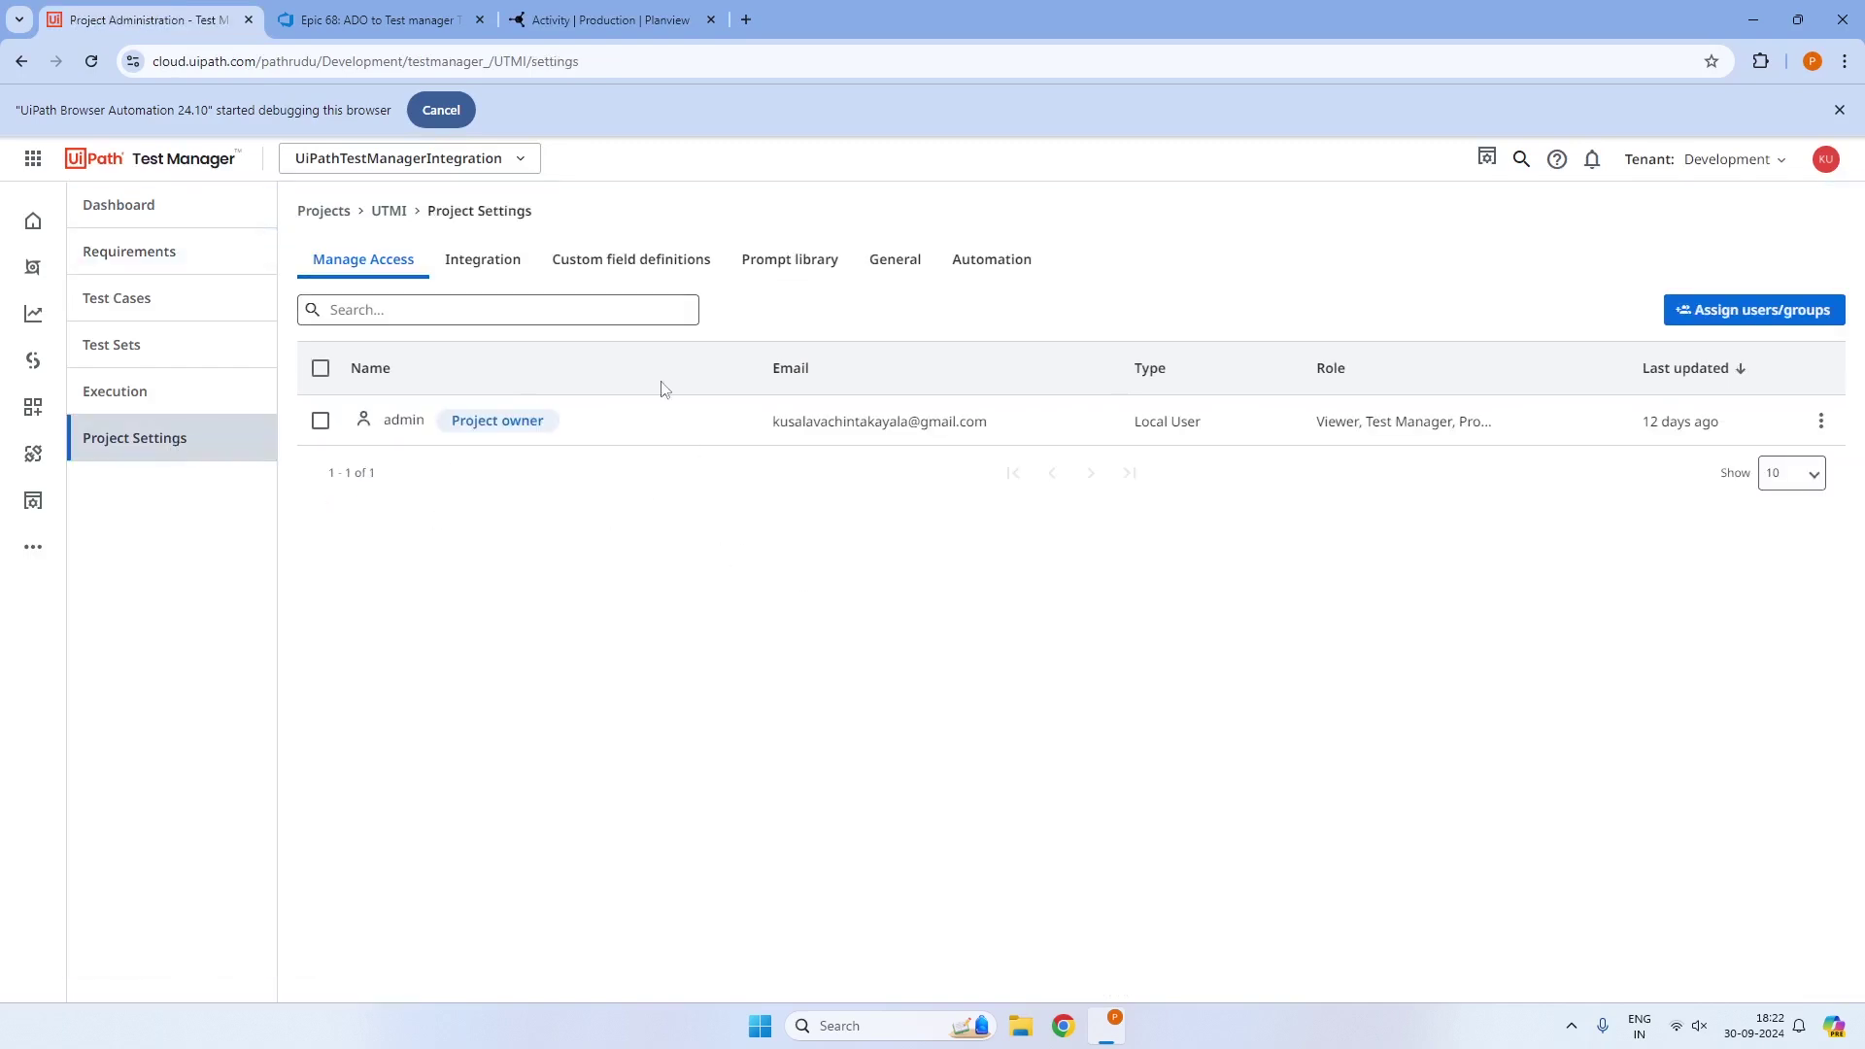
{"action": "left_click", "coordinate": [622, 264]}
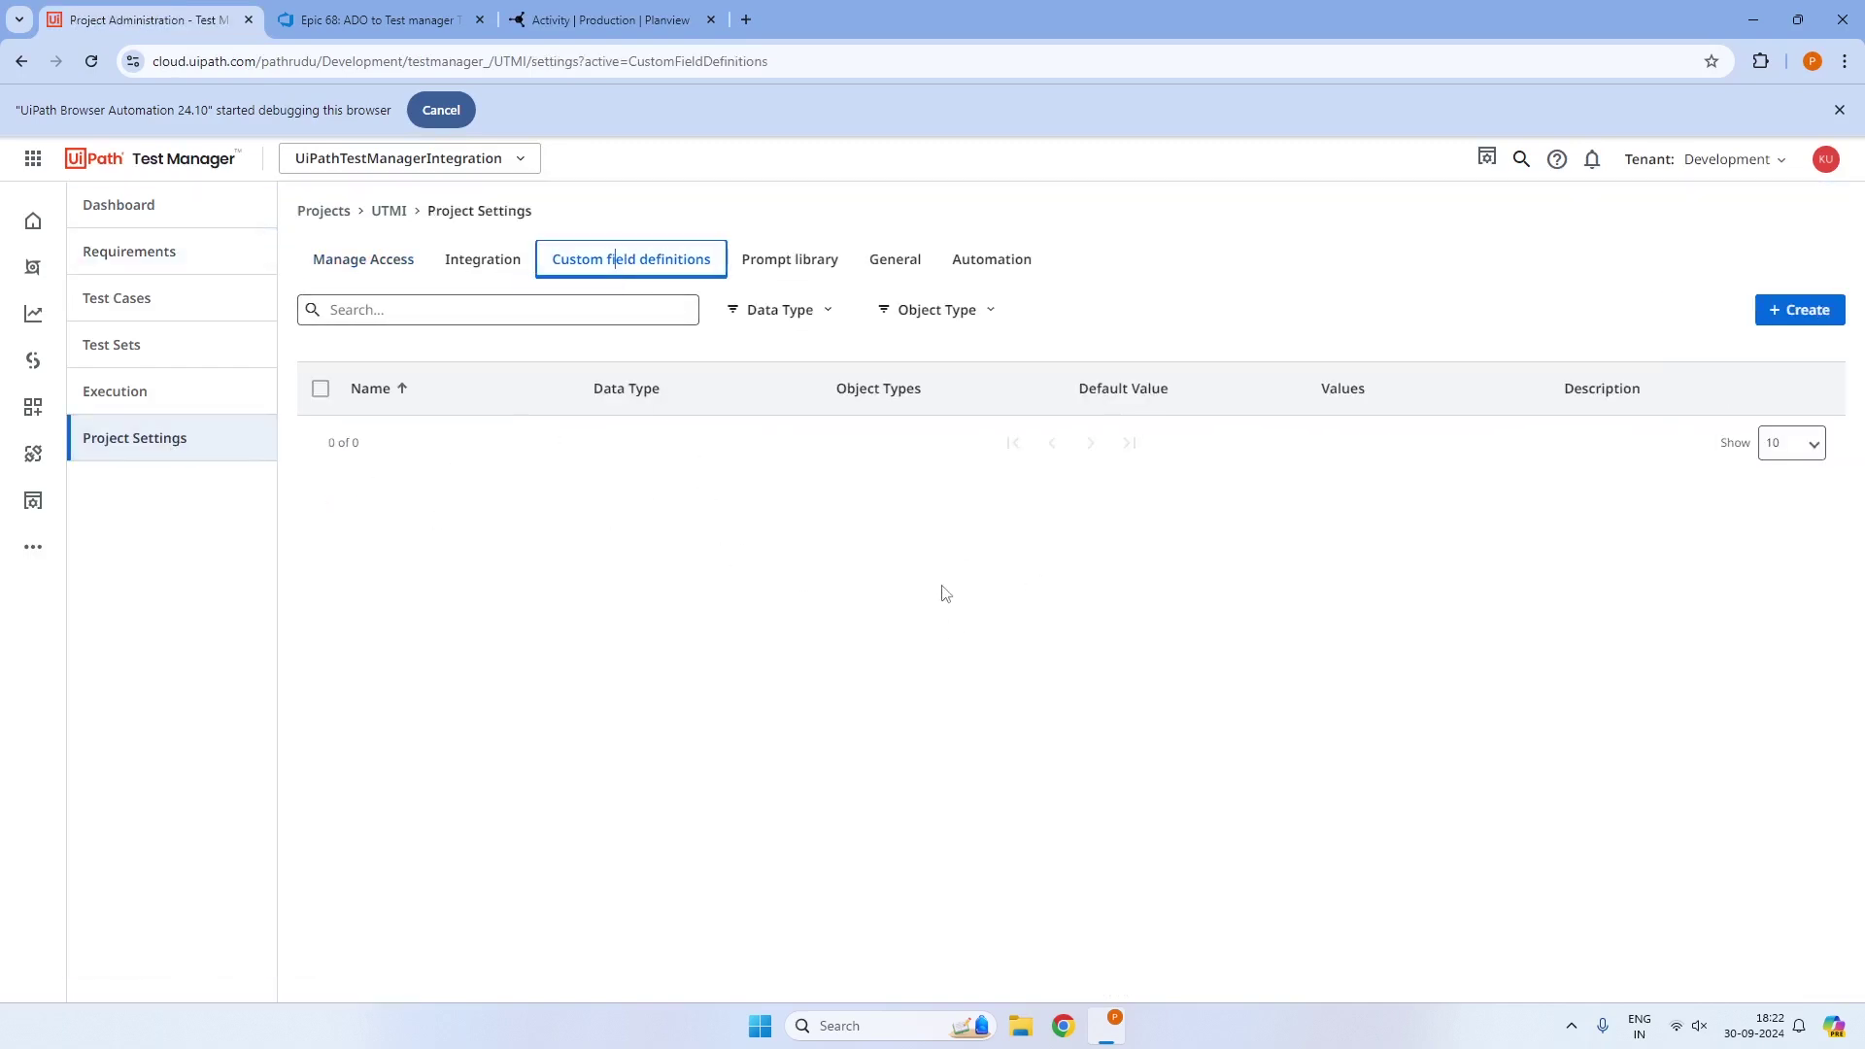
{"action": "left_click", "coordinate": [1798, 309]}
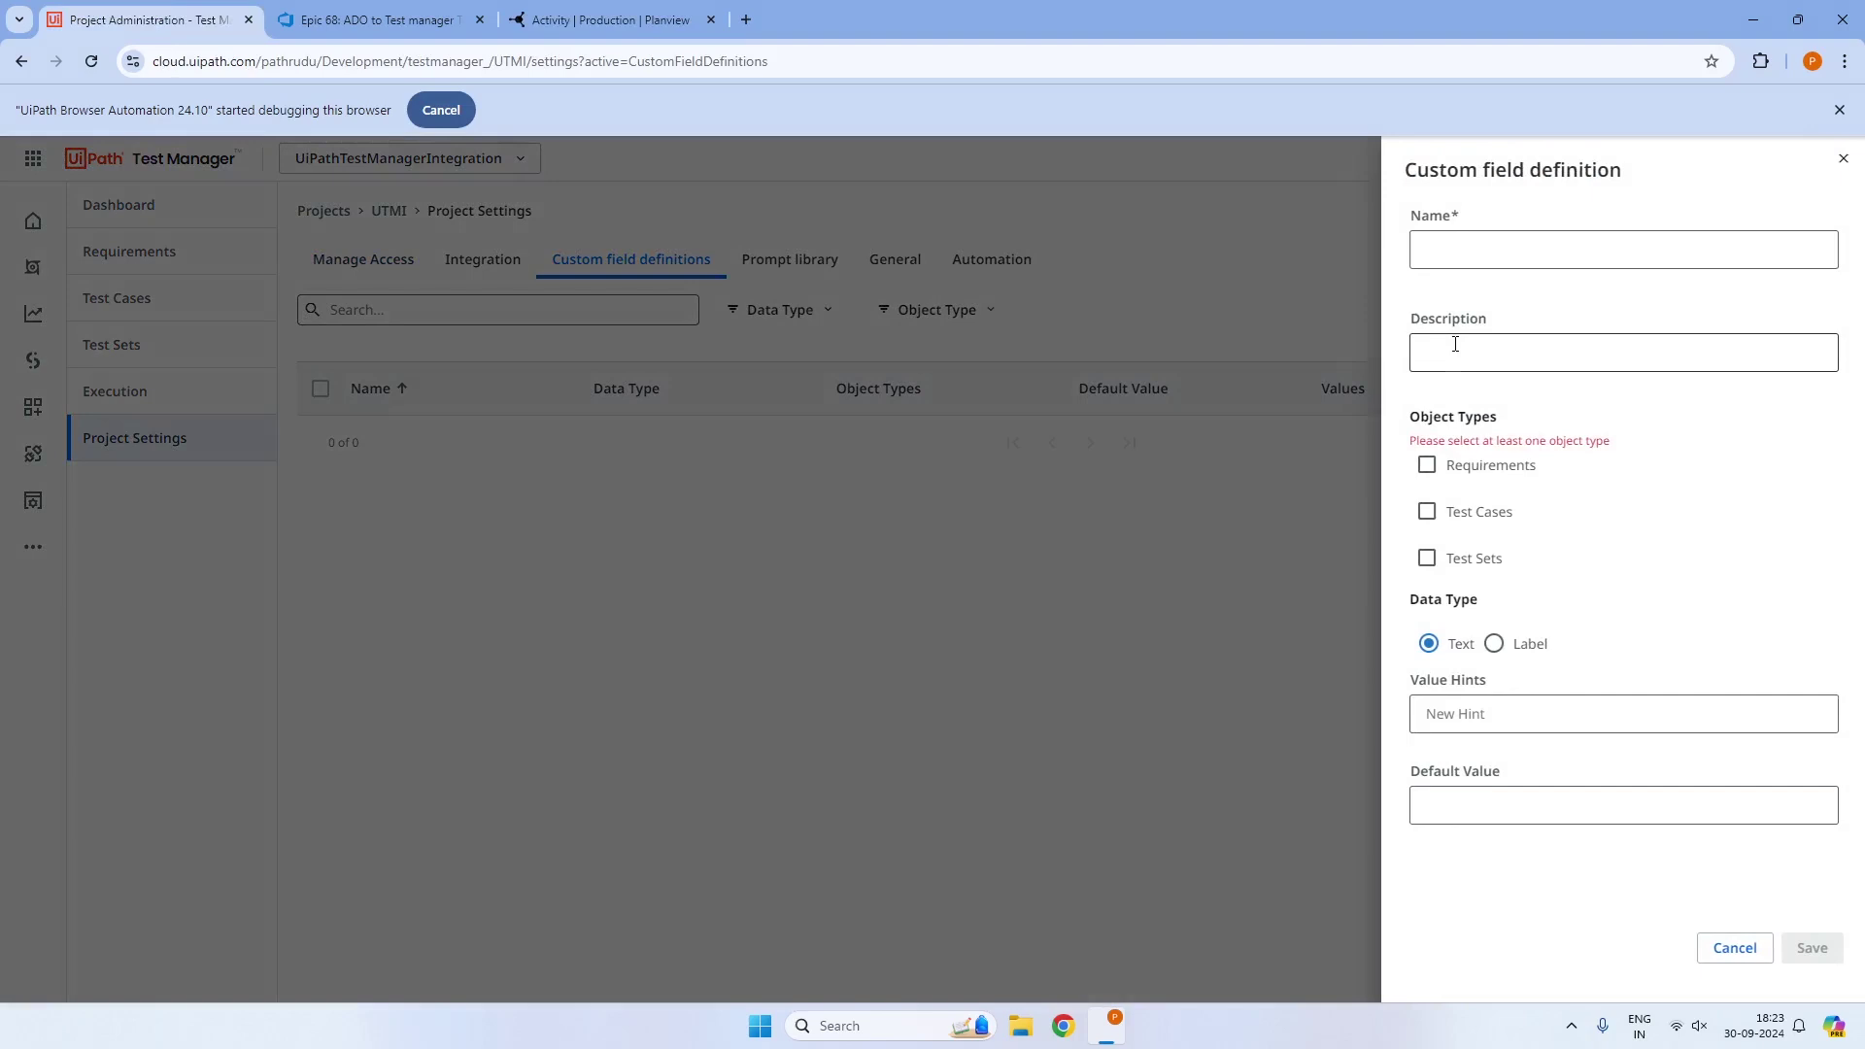
{"action": "left_click", "coordinate": [1505, 258]}
{"action": "type", "text": "AreaPath"}
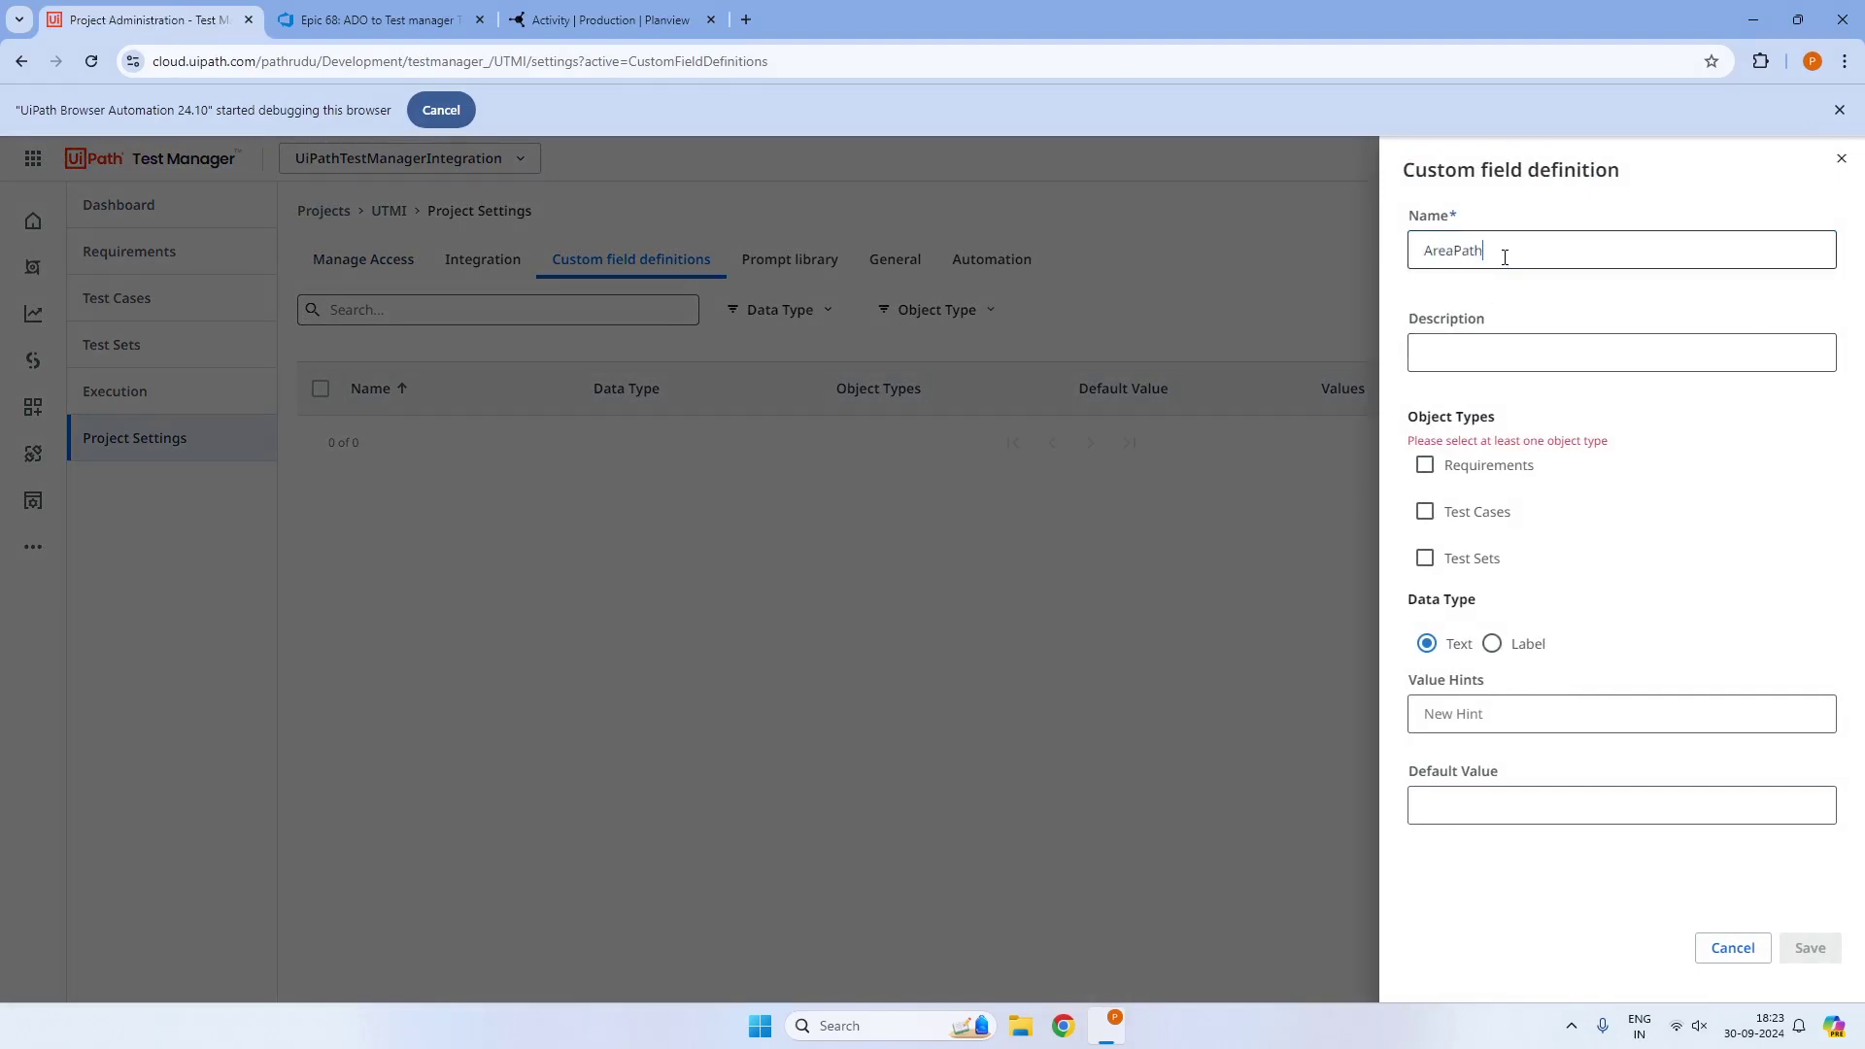
{"action": "left_click", "coordinate": [1553, 354]}
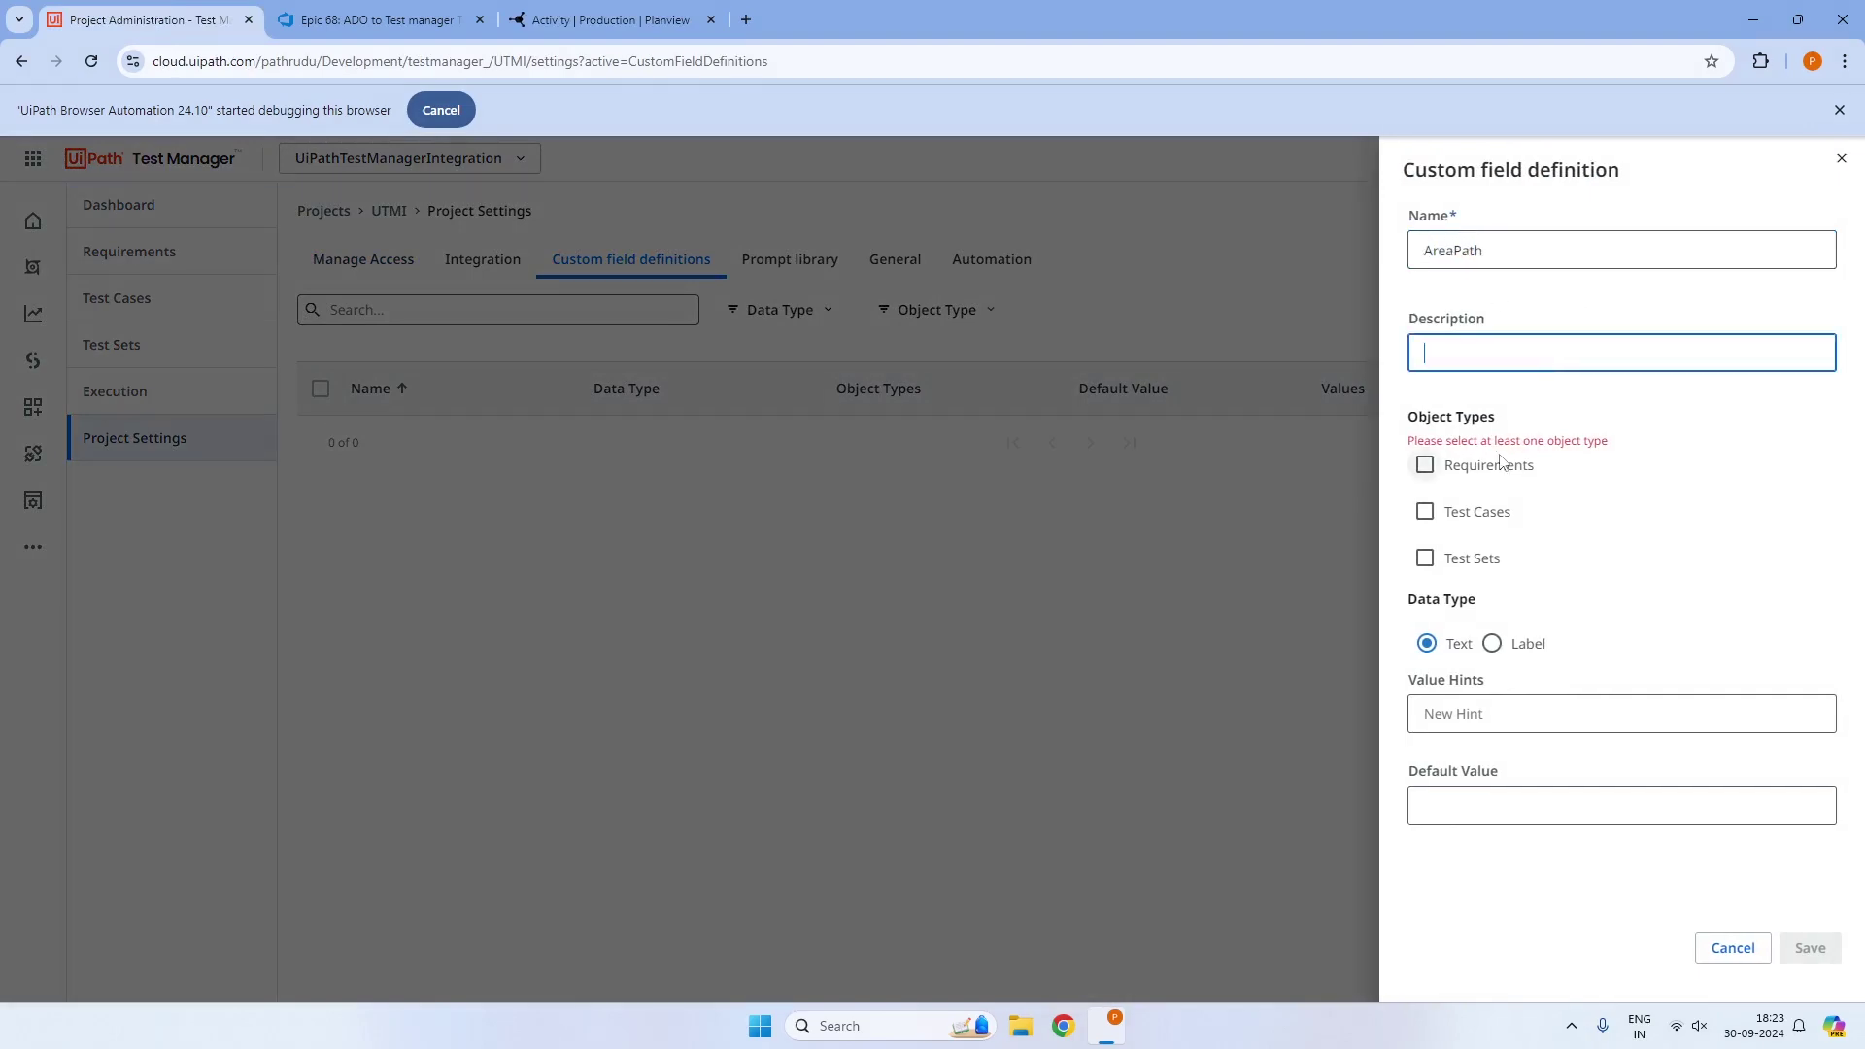
{"action": "left_click", "coordinate": [1425, 466]}
{"action": "left_click", "coordinate": [1425, 512]}
{"action": "left_click", "coordinate": [1425, 558]}
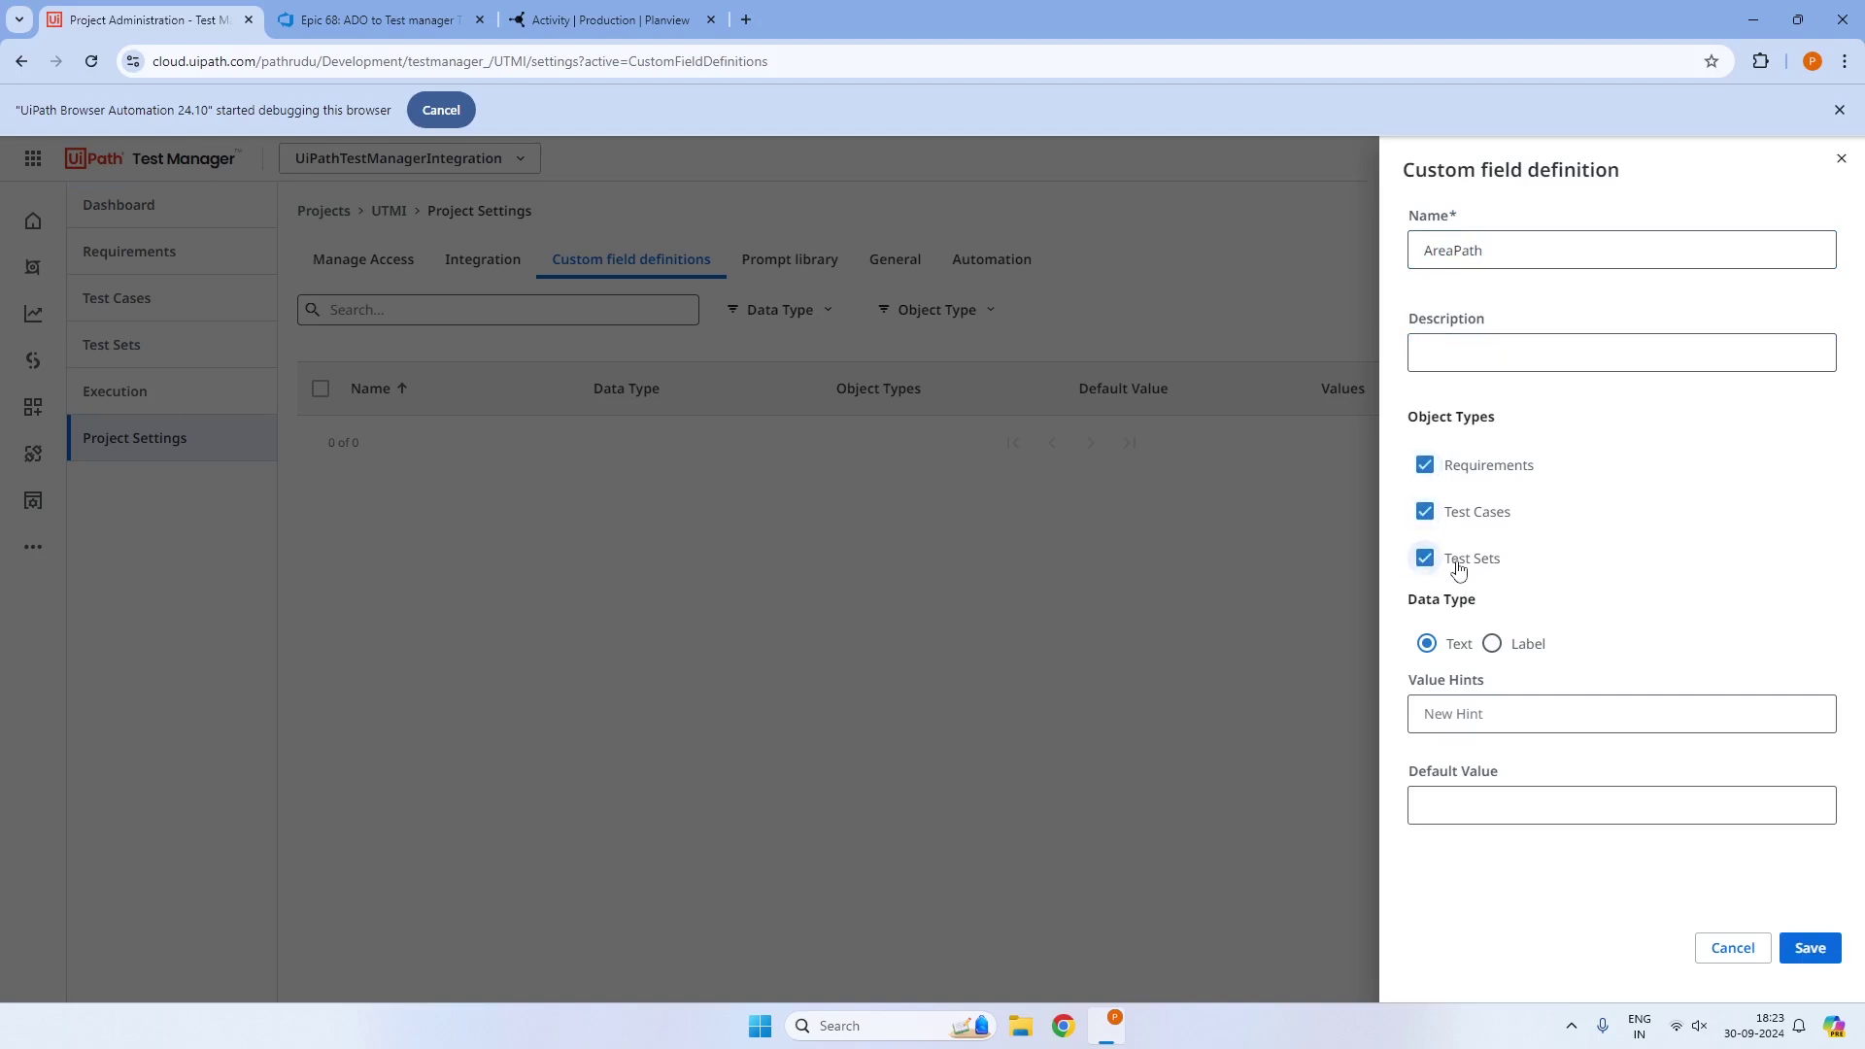
{"action": "left_click", "coordinate": [1807, 947]}
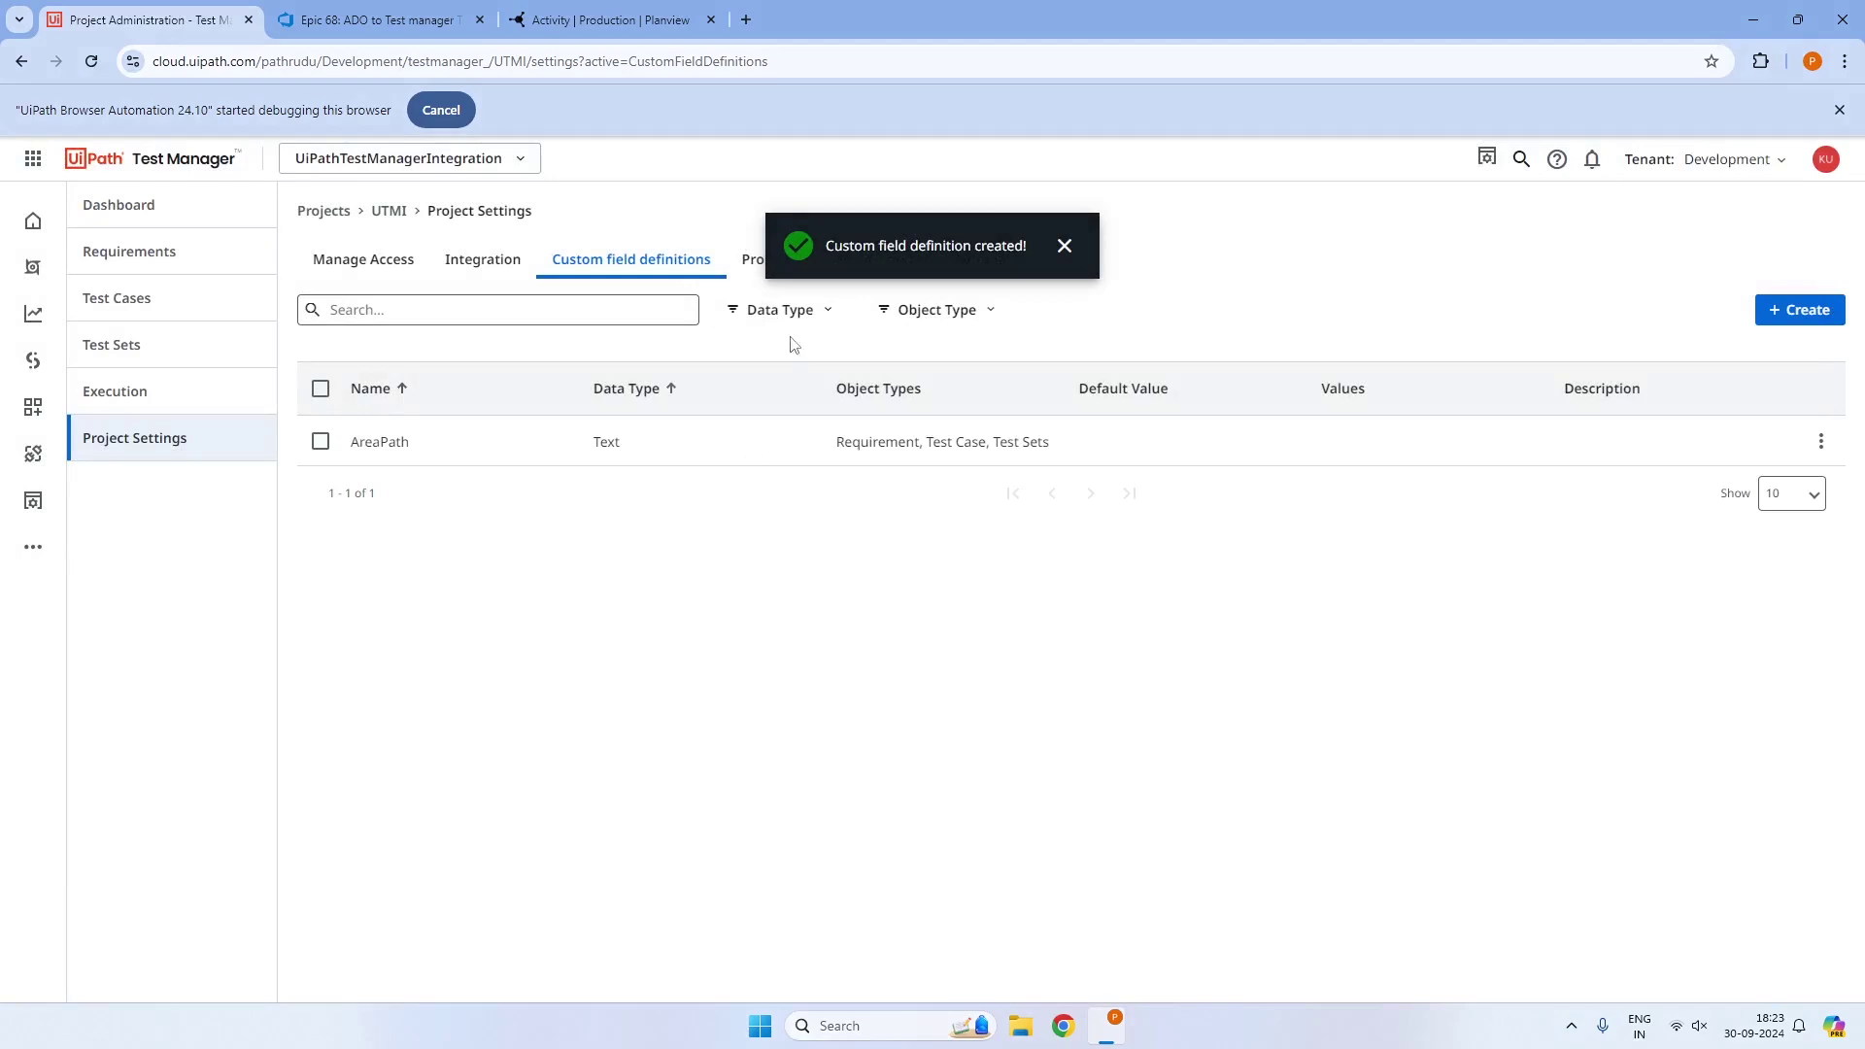
Create a second text custom field named IterationPath for requirements, test cases and test sets
{"action": "left_click", "coordinate": [1784, 312]}
{"action": "left_click", "coordinate": [1528, 254]}
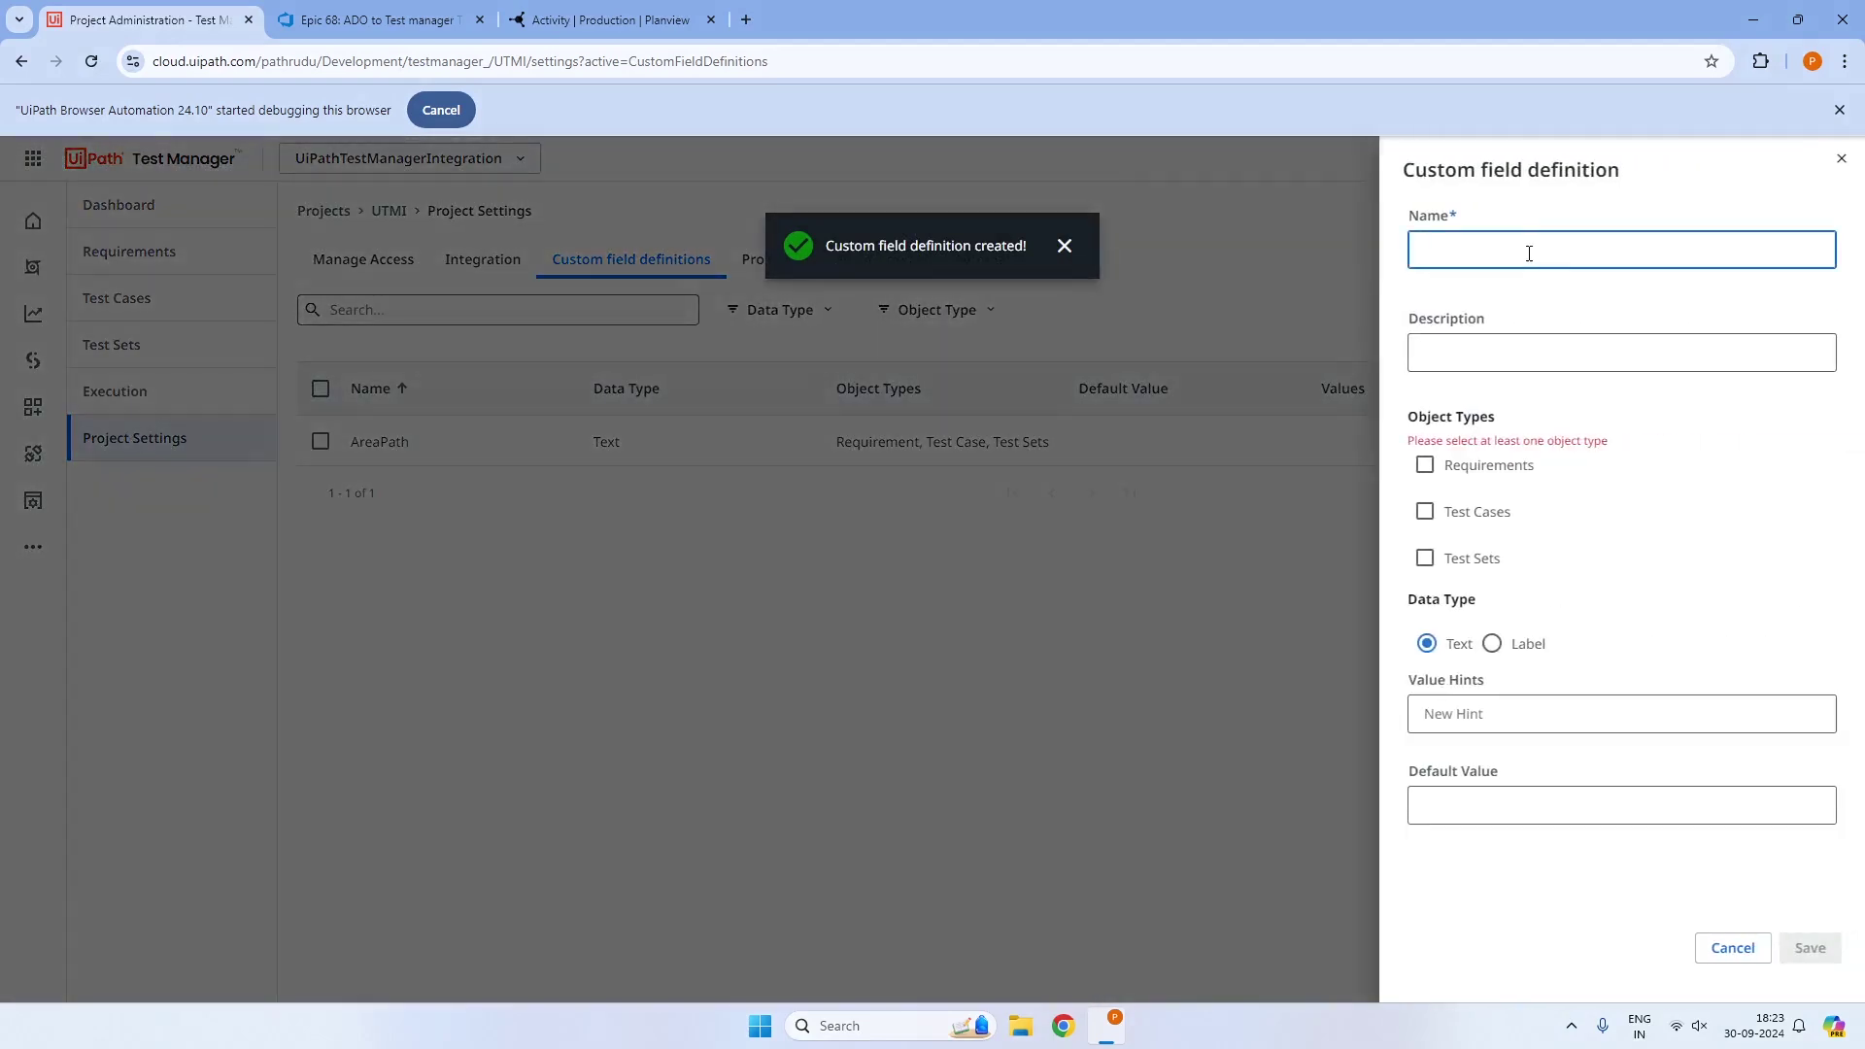
{"action": "type", "text": "IterationPath"}
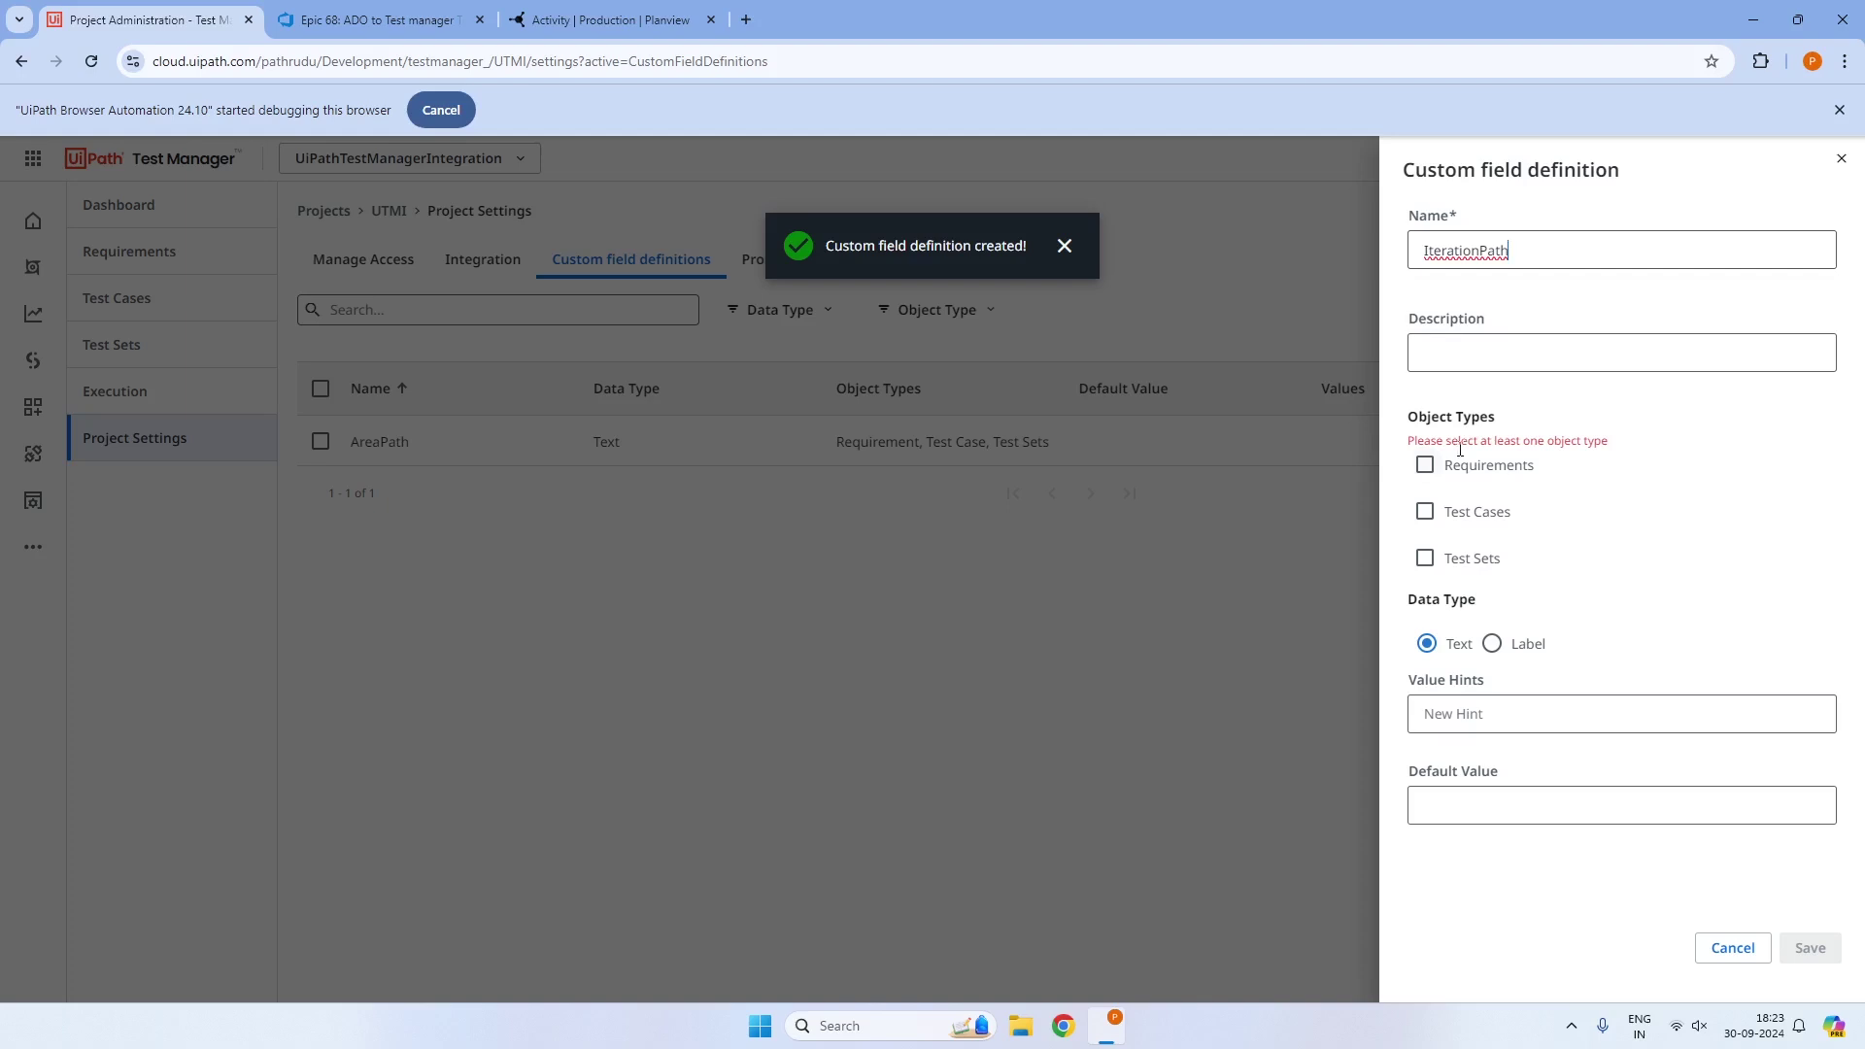
{"action": "left_click", "coordinate": [1425, 464]}
{"action": "left_click", "coordinate": [1425, 511]}
{"action": "left_click", "coordinate": [1425, 558]}
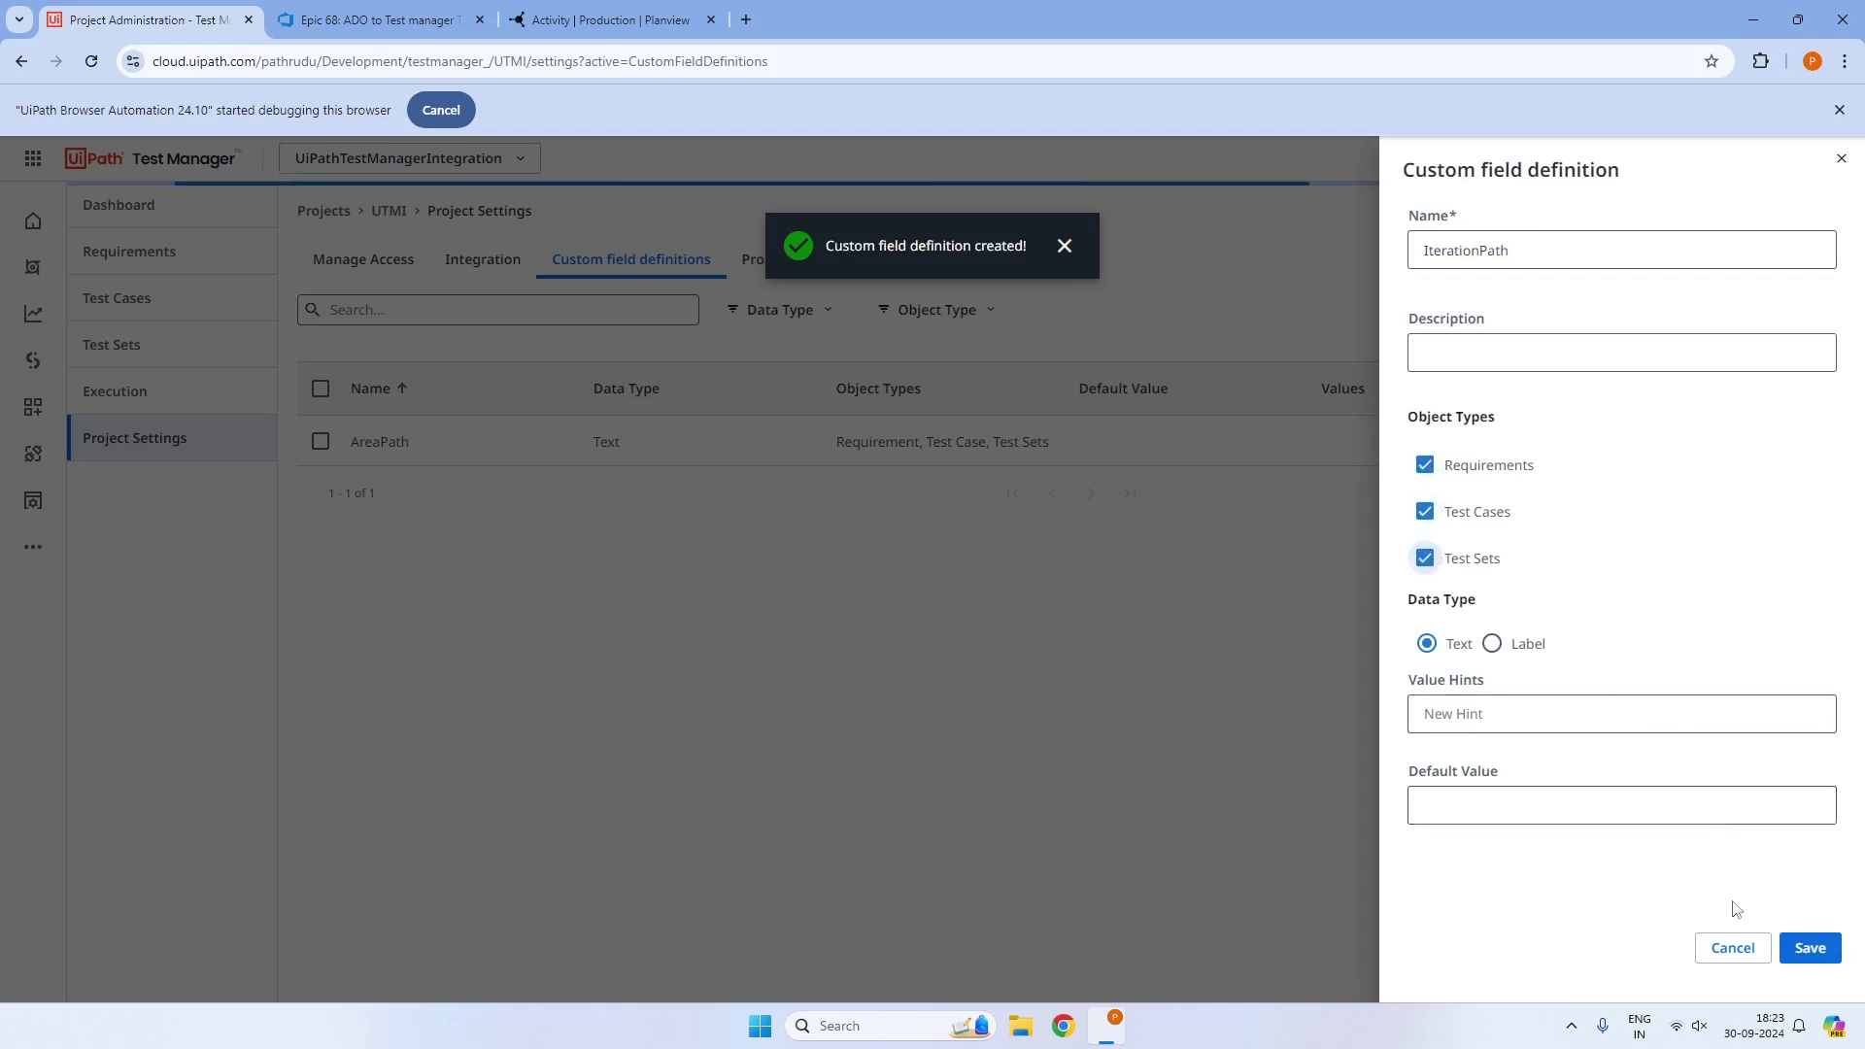
{"action": "left_click", "coordinate": [1809, 947]}
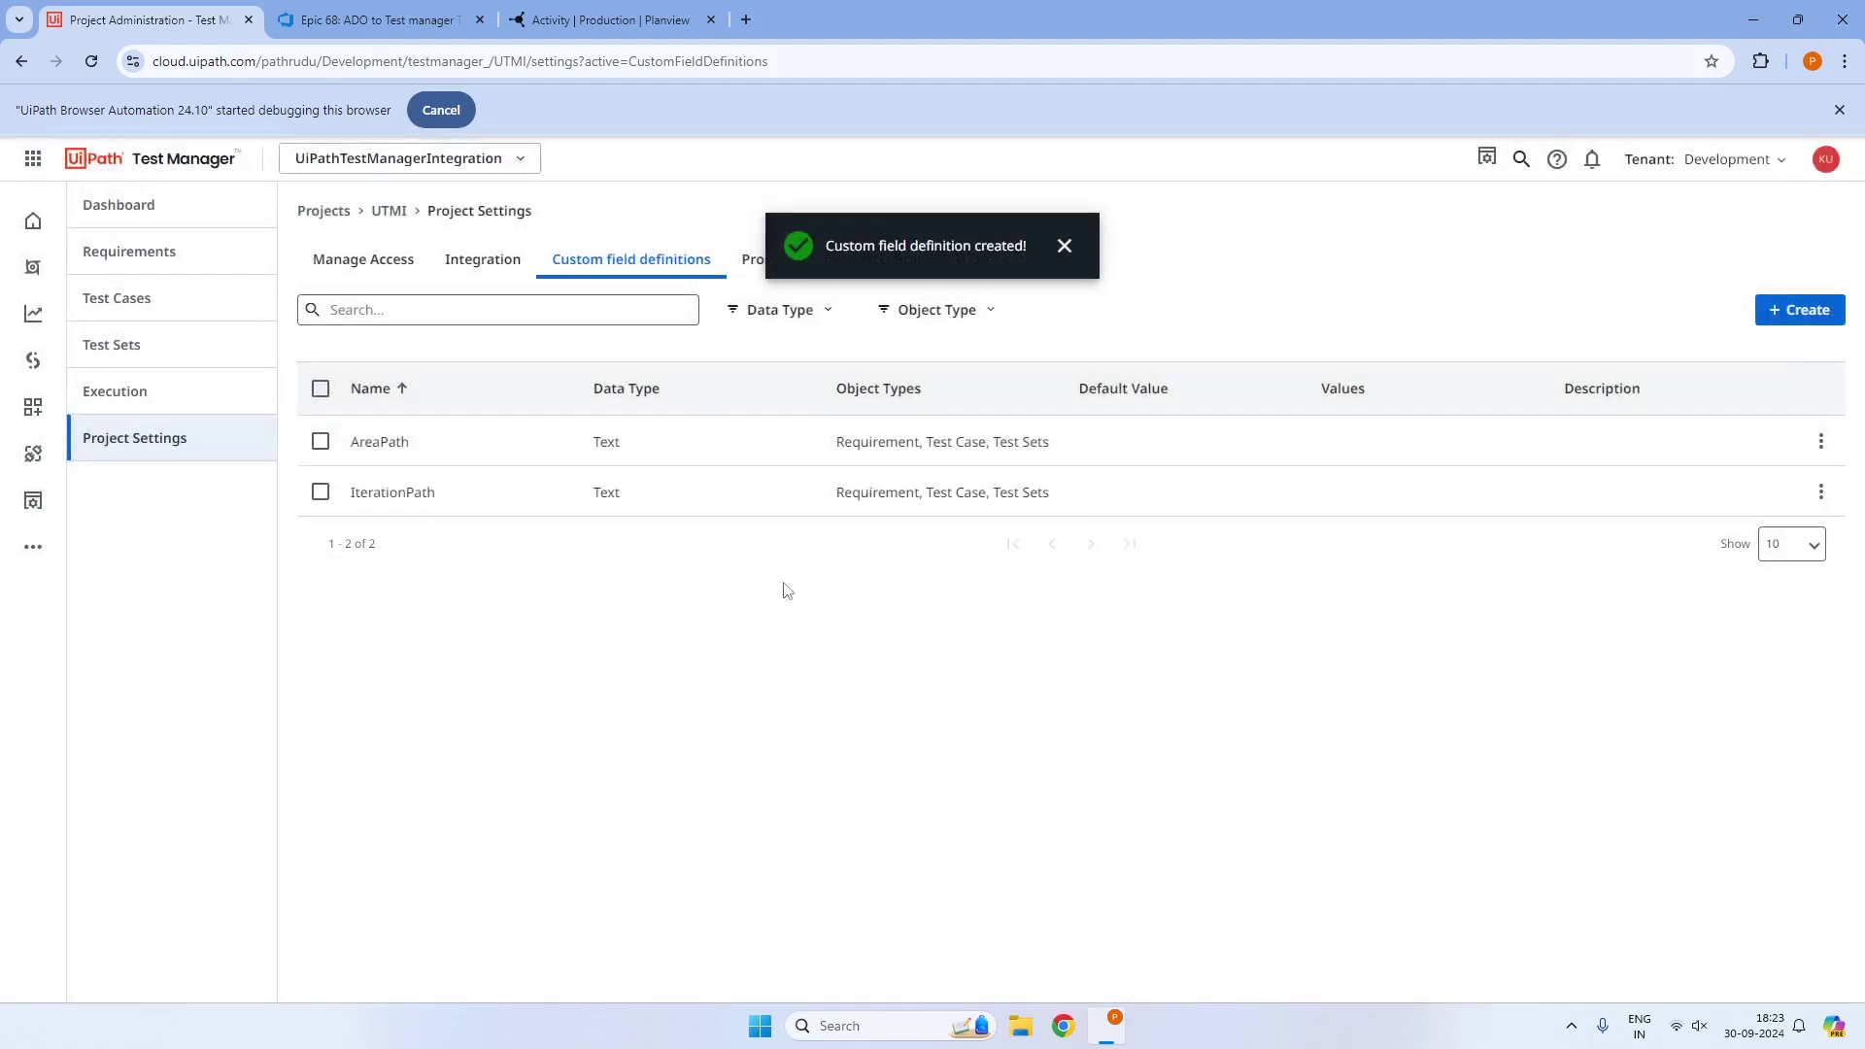
{"action": "left_click", "coordinate": [1065, 246]}
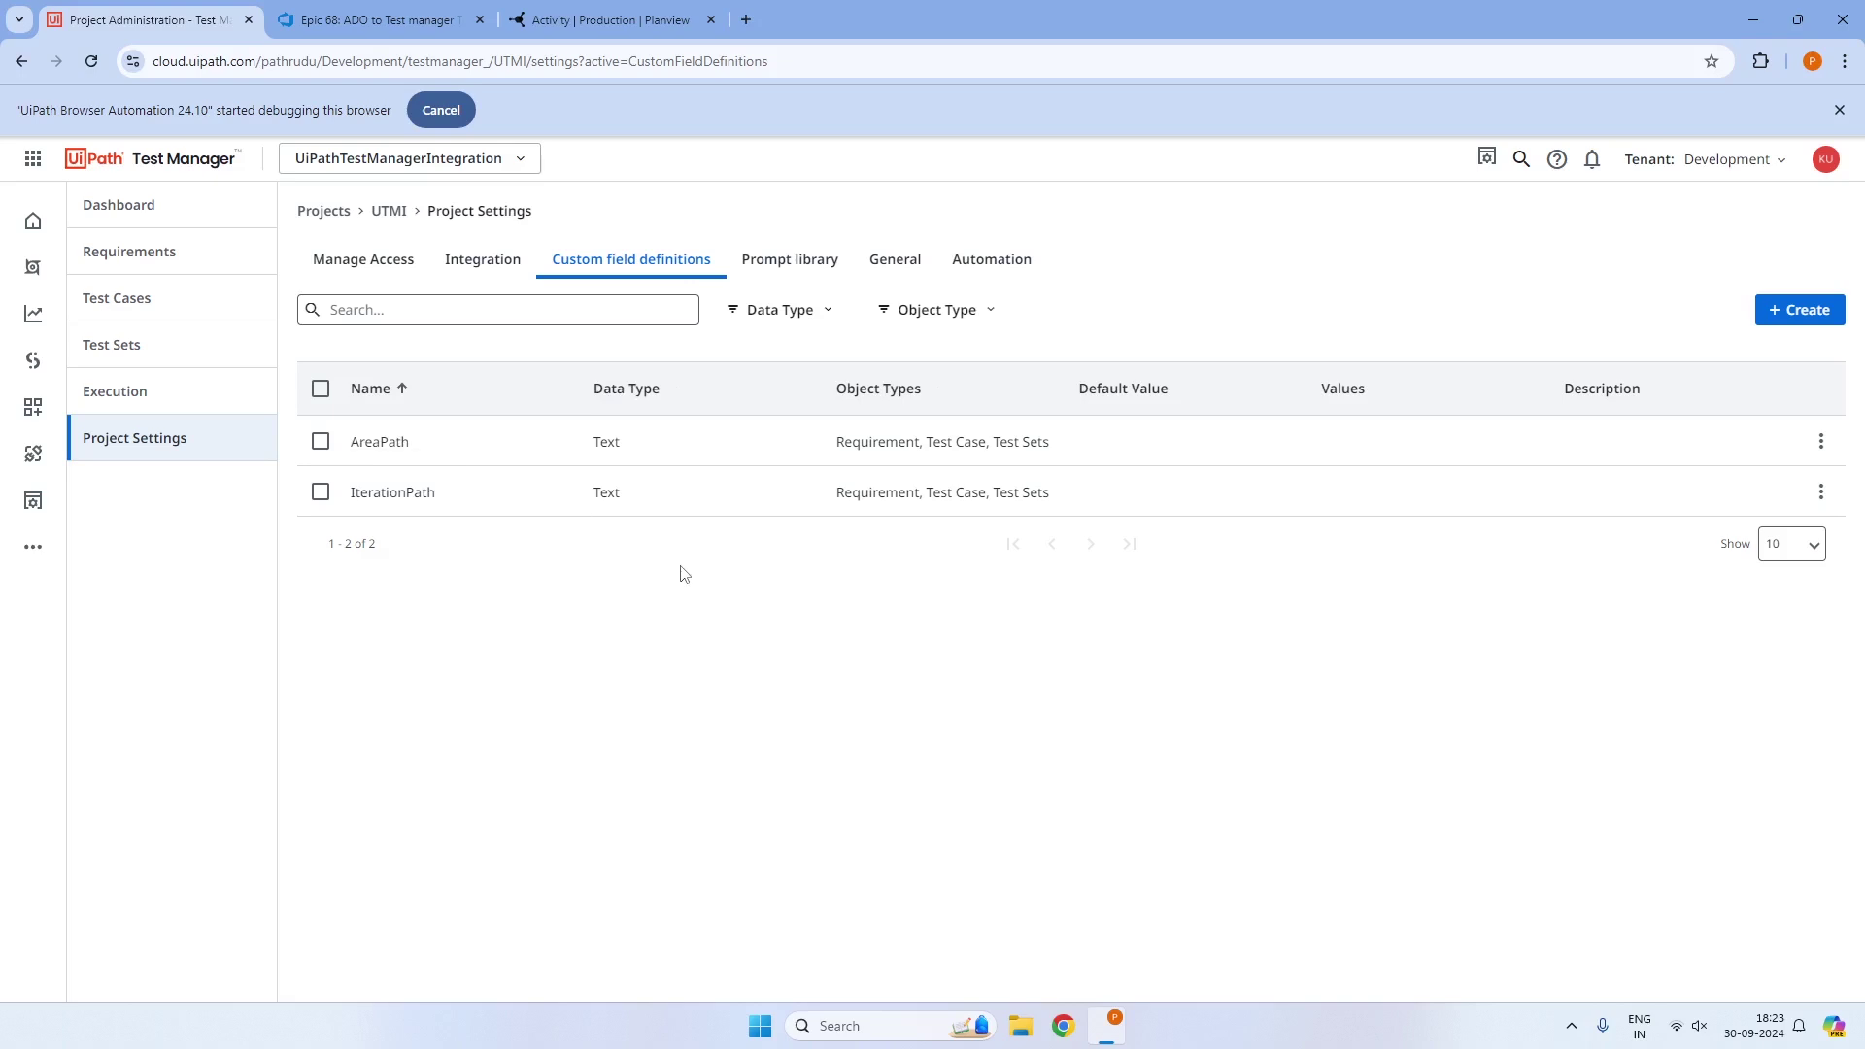
Check the requirements list, then switch to Planview Hub and examine the failed artifact activity for requirement UTMI:2
{"action": "left_click", "coordinate": [167, 255]}
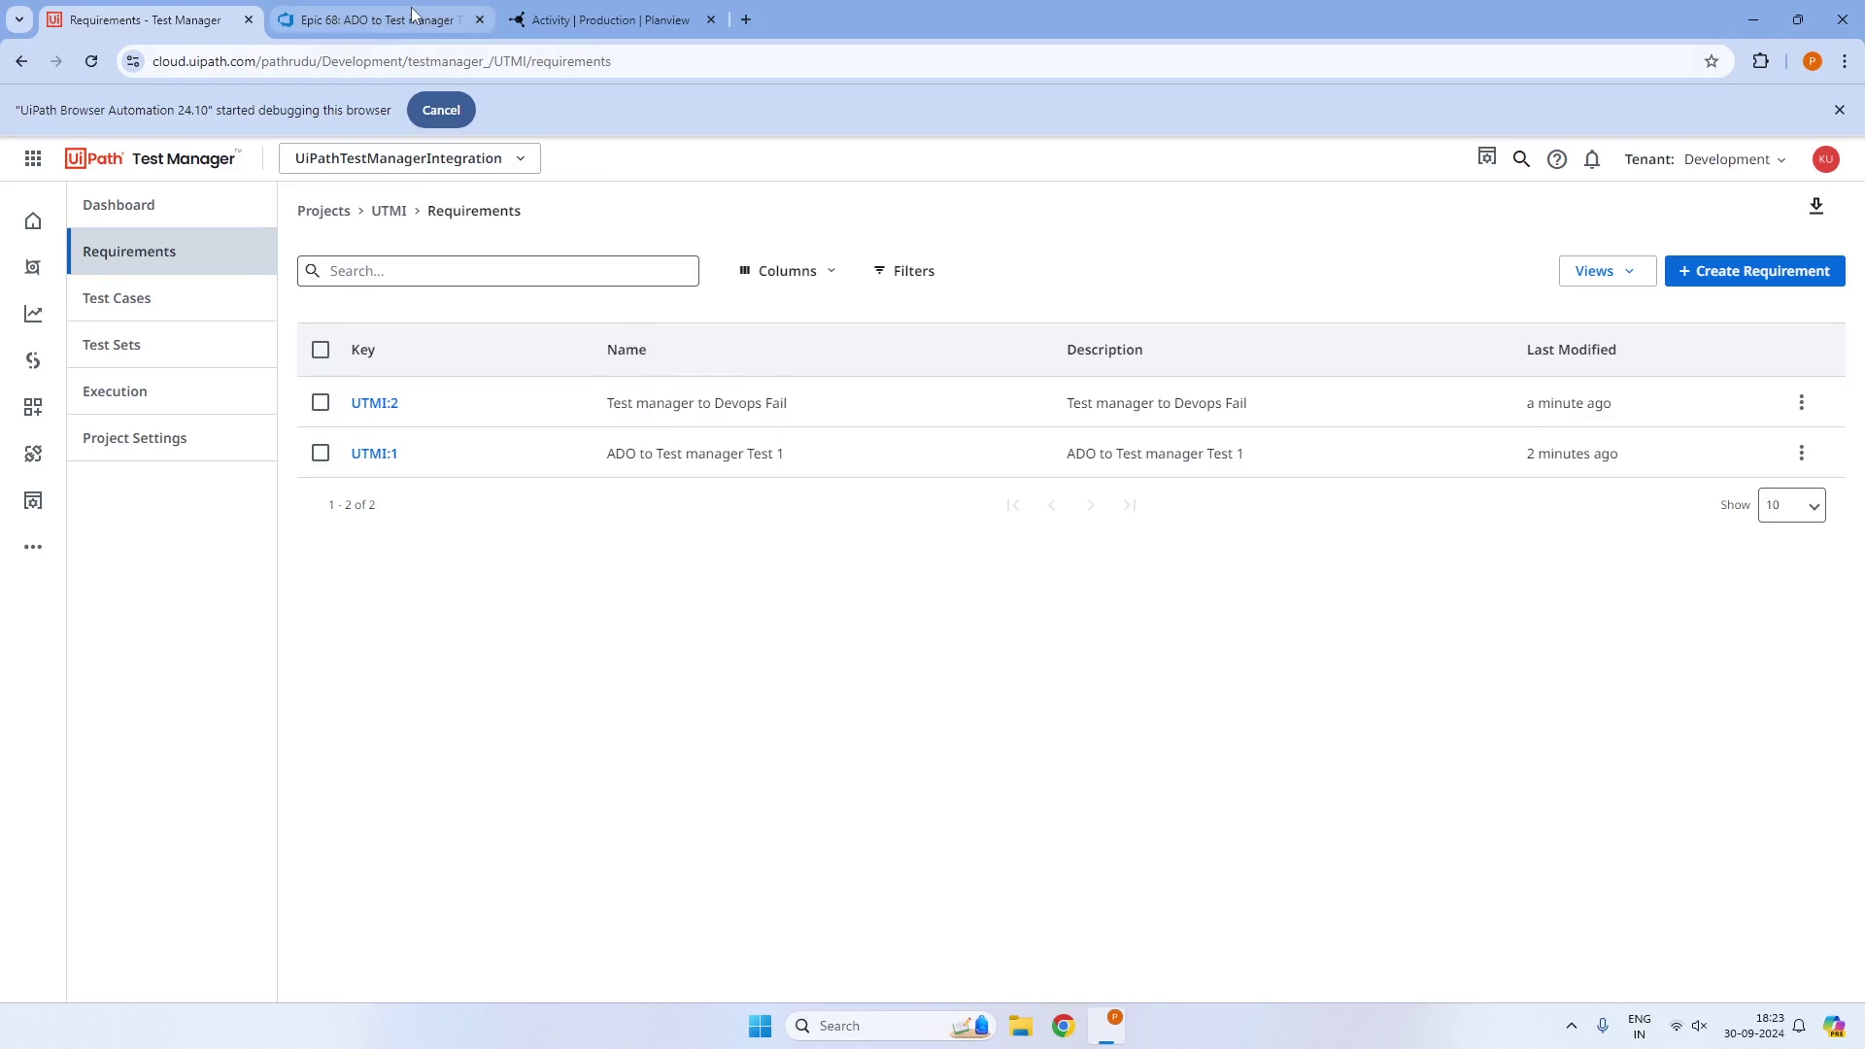
{"action": "left_click", "coordinate": [510, 14]}
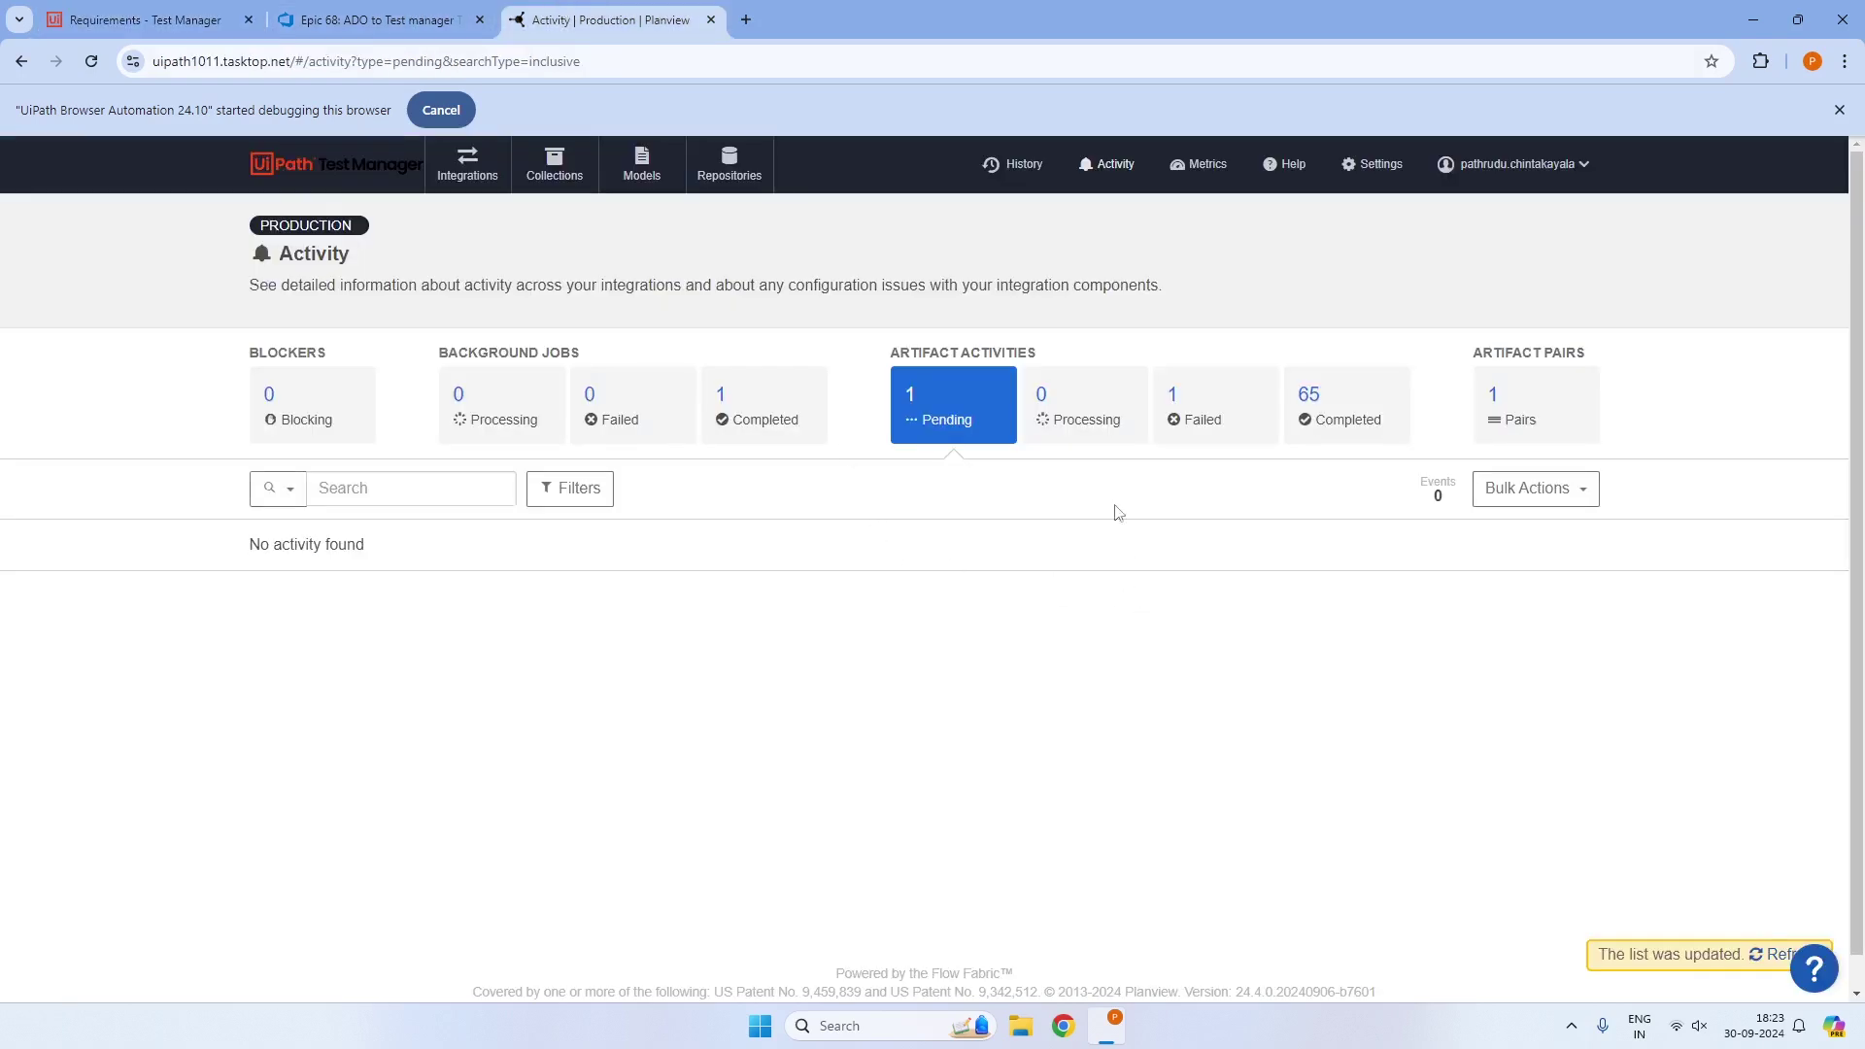
{"action": "left_click", "coordinate": [1194, 410]}
{"action": "scroll", "coordinate": [524, 738], "scroll_direction": "down", "scroll_amount": 2}
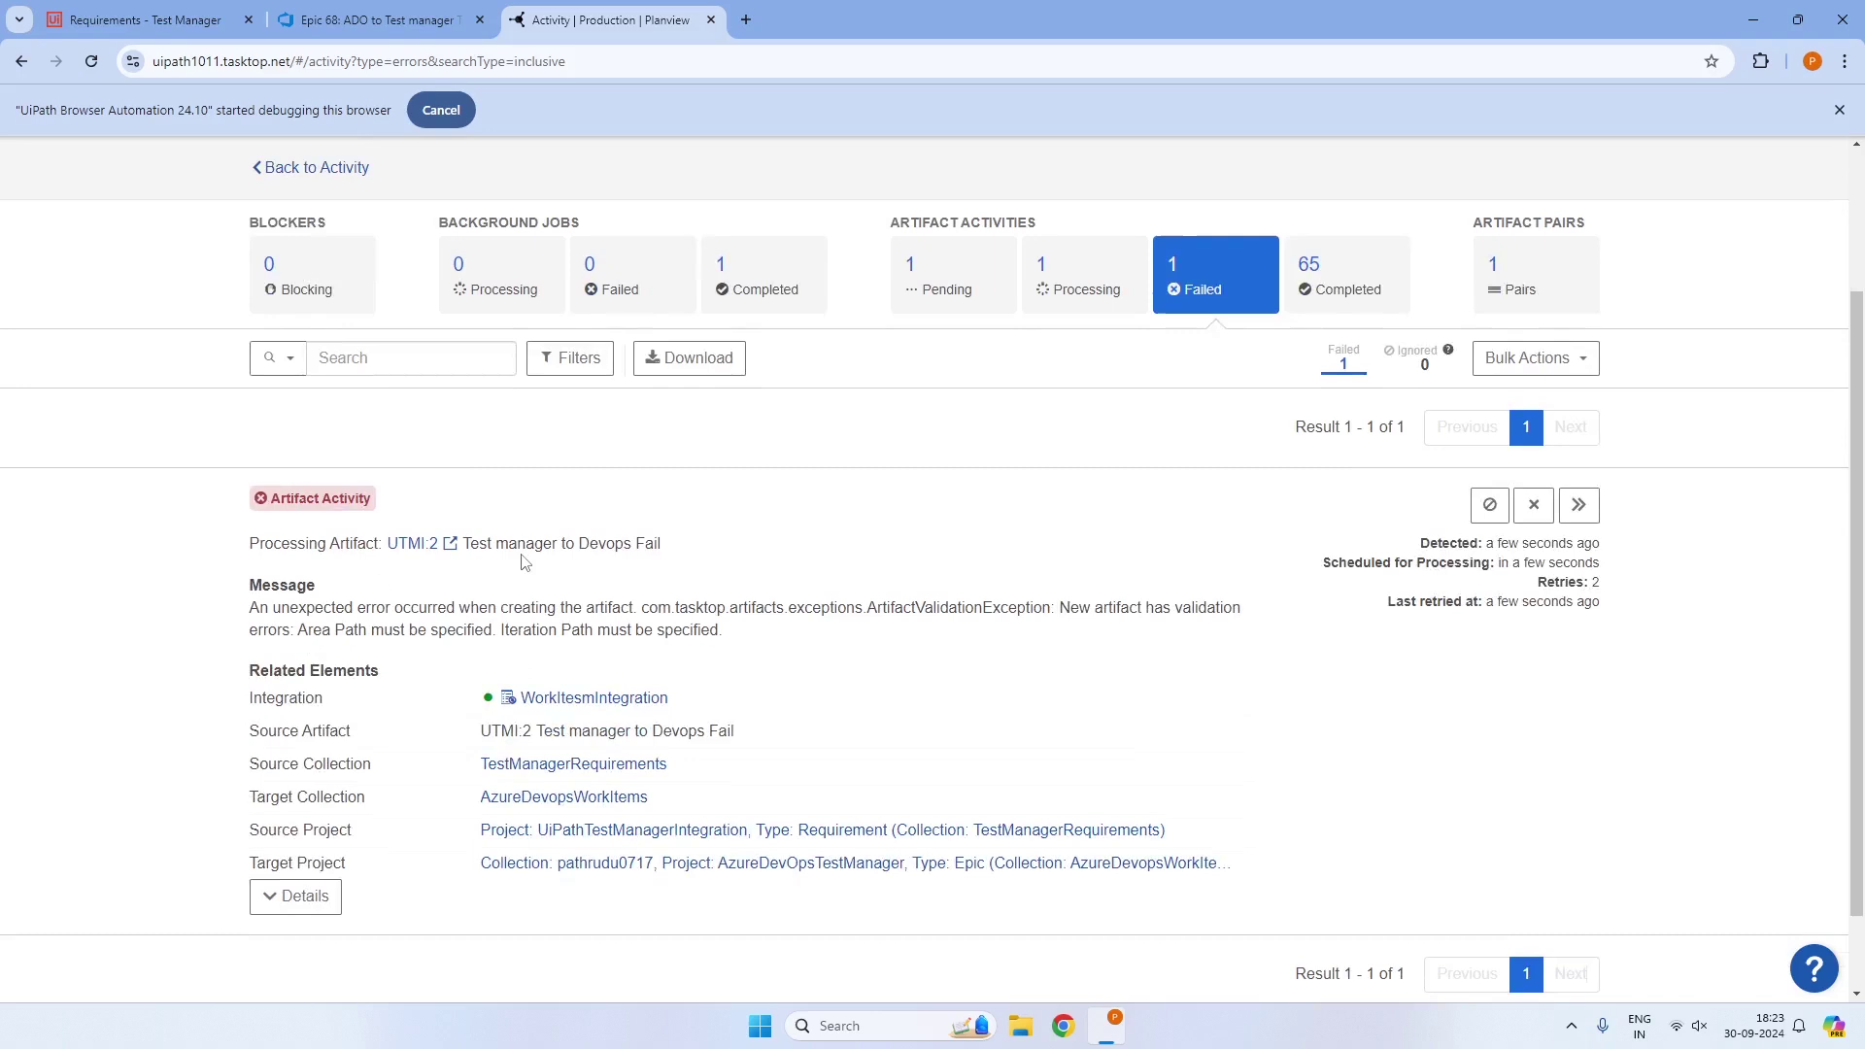
Switch to Azure DevOps and inspect the area and iteration path values of epic 68
{"action": "left_click", "coordinate": [342, 8]}
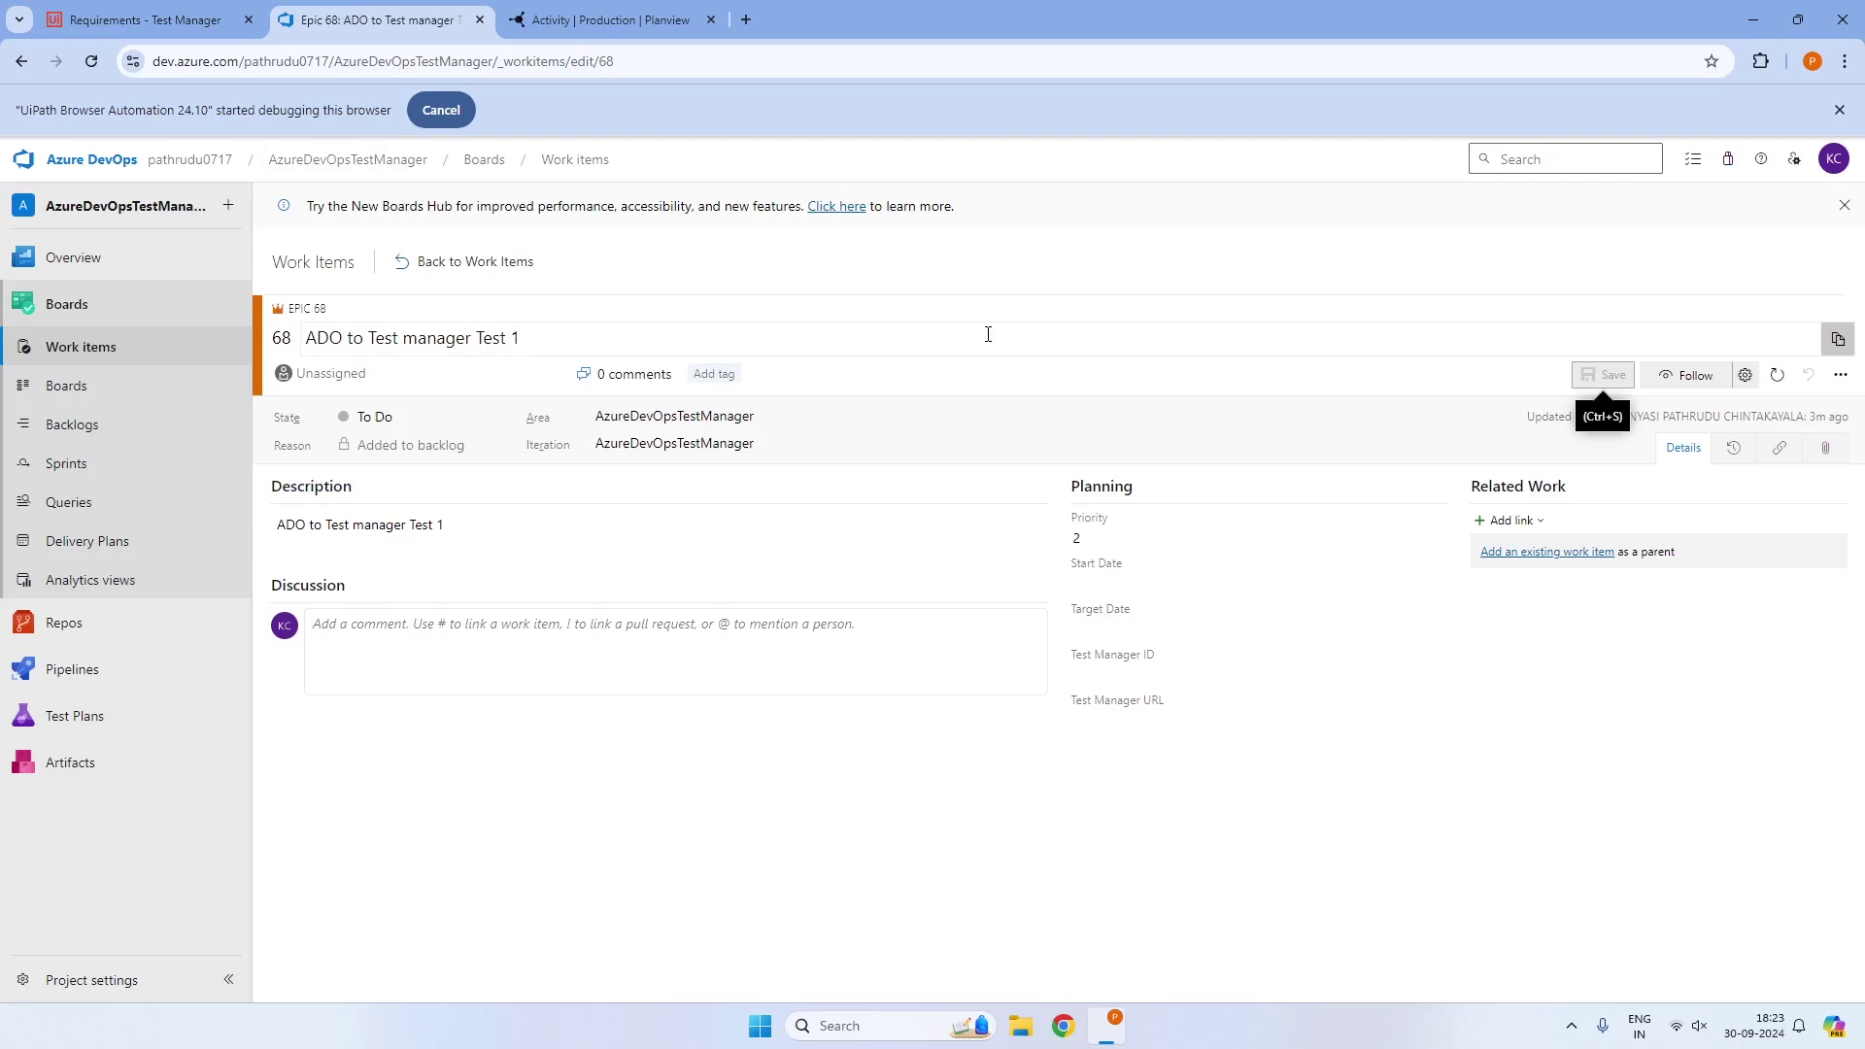
{"action": "left_click", "coordinate": [689, 442]}
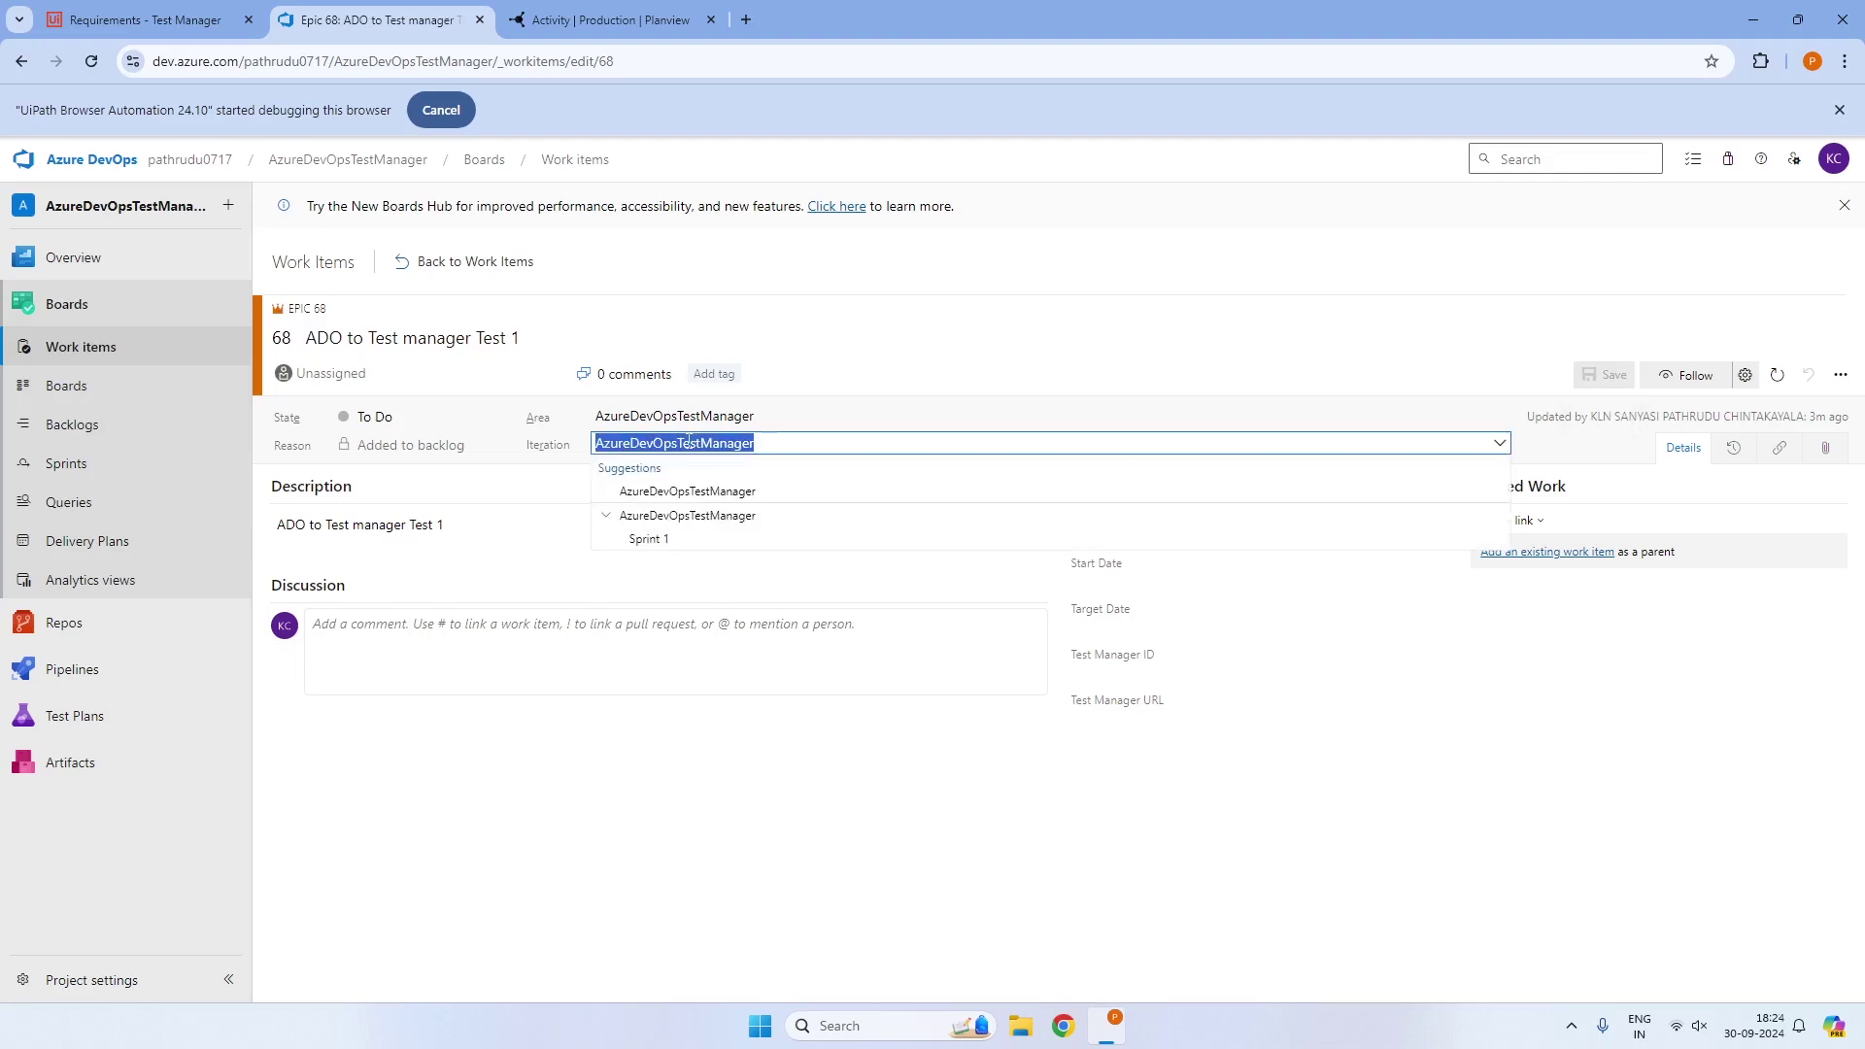
{"action": "left_click", "coordinate": [769, 767]}
{"action": "left_click", "coordinate": [775, 444]}
{"action": "left_click", "coordinate": [503, 789]}
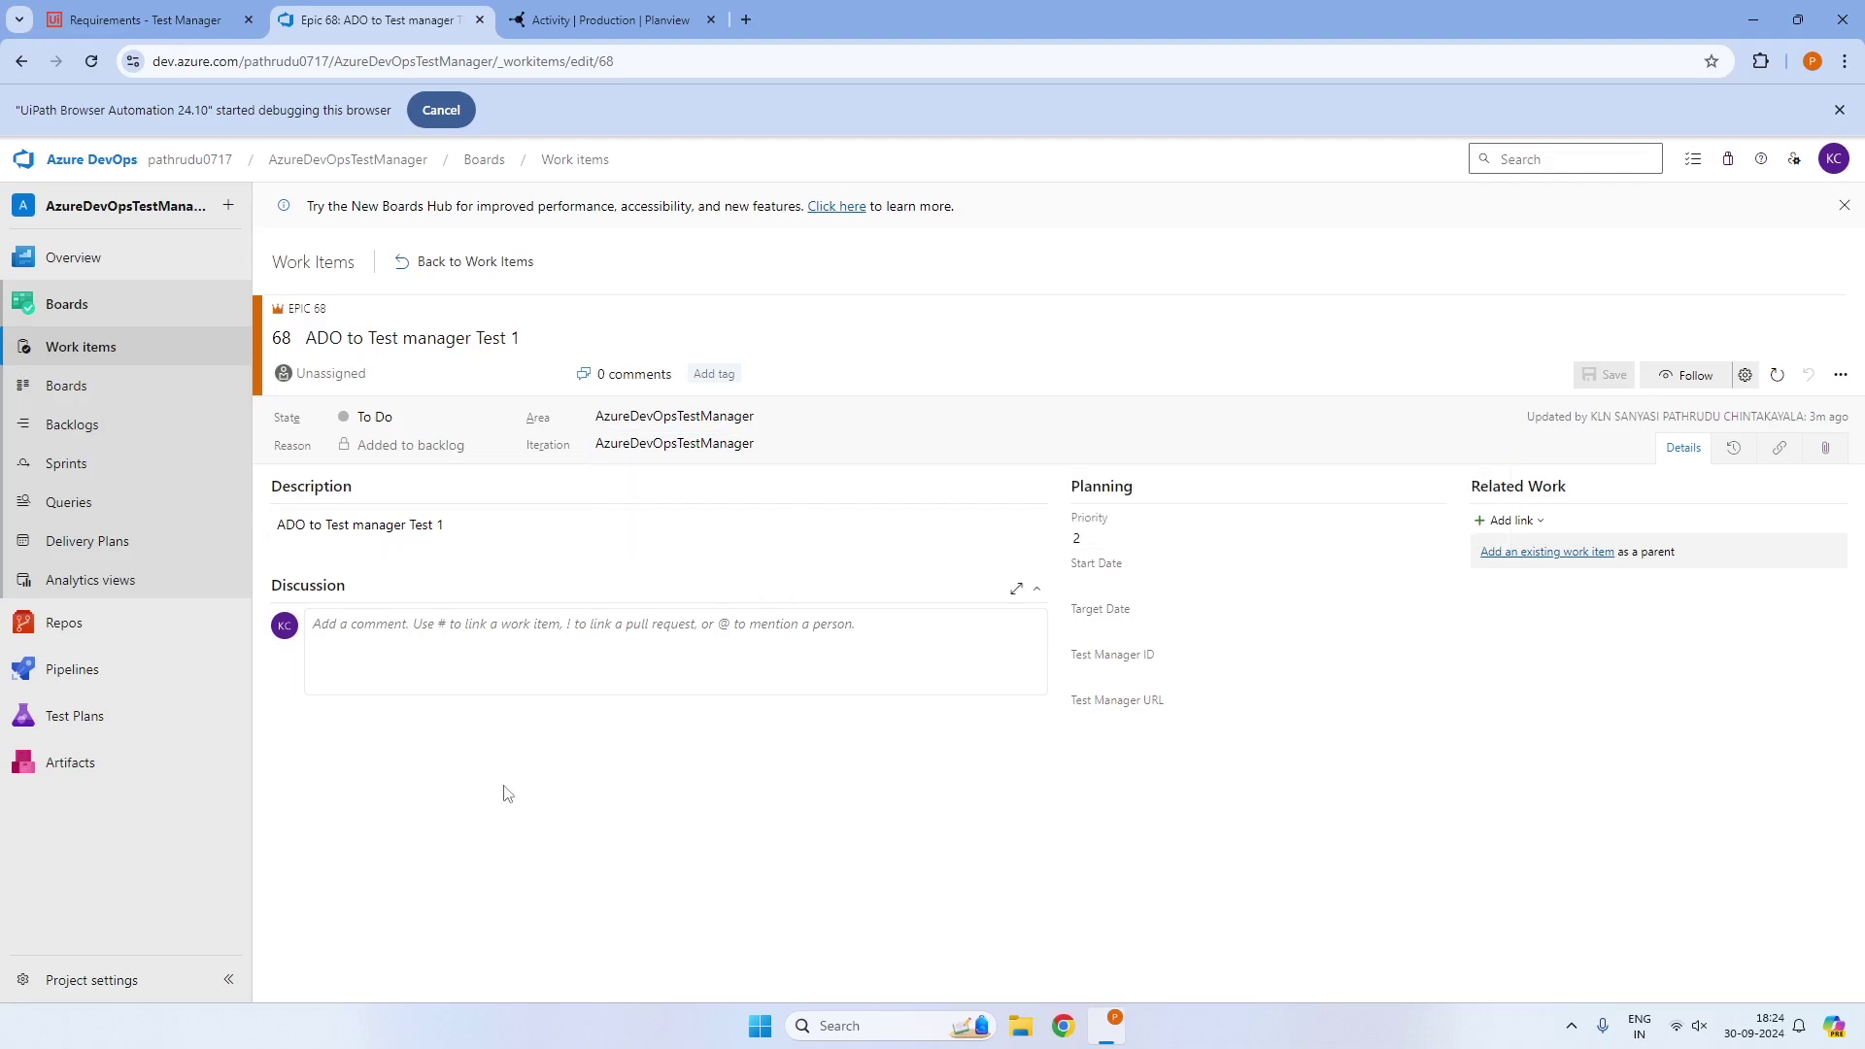
Create a new sprint named TM_Sprint1 running from 9/30/2024 to 10/14/2024 under AzureDevOpsTestManager
{"action": "left_click", "coordinate": [124, 465]}
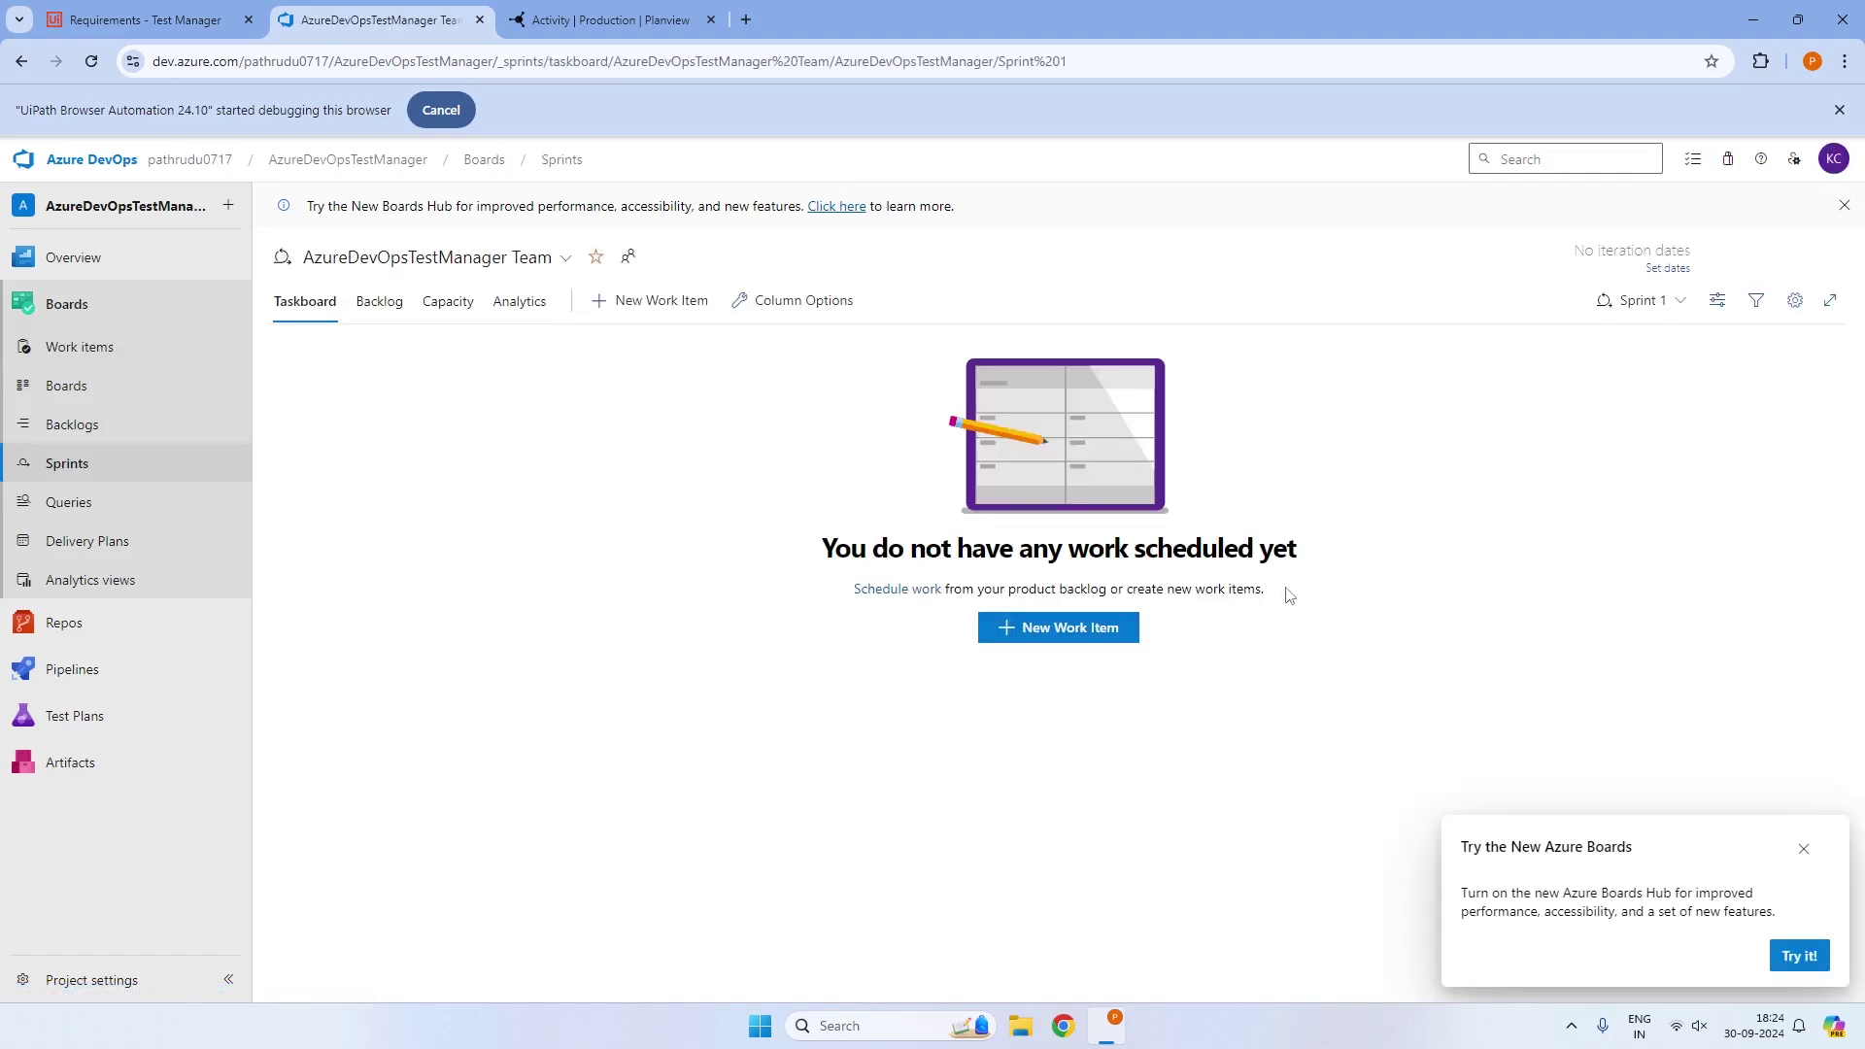
{"action": "left_click", "coordinate": [1657, 305]}
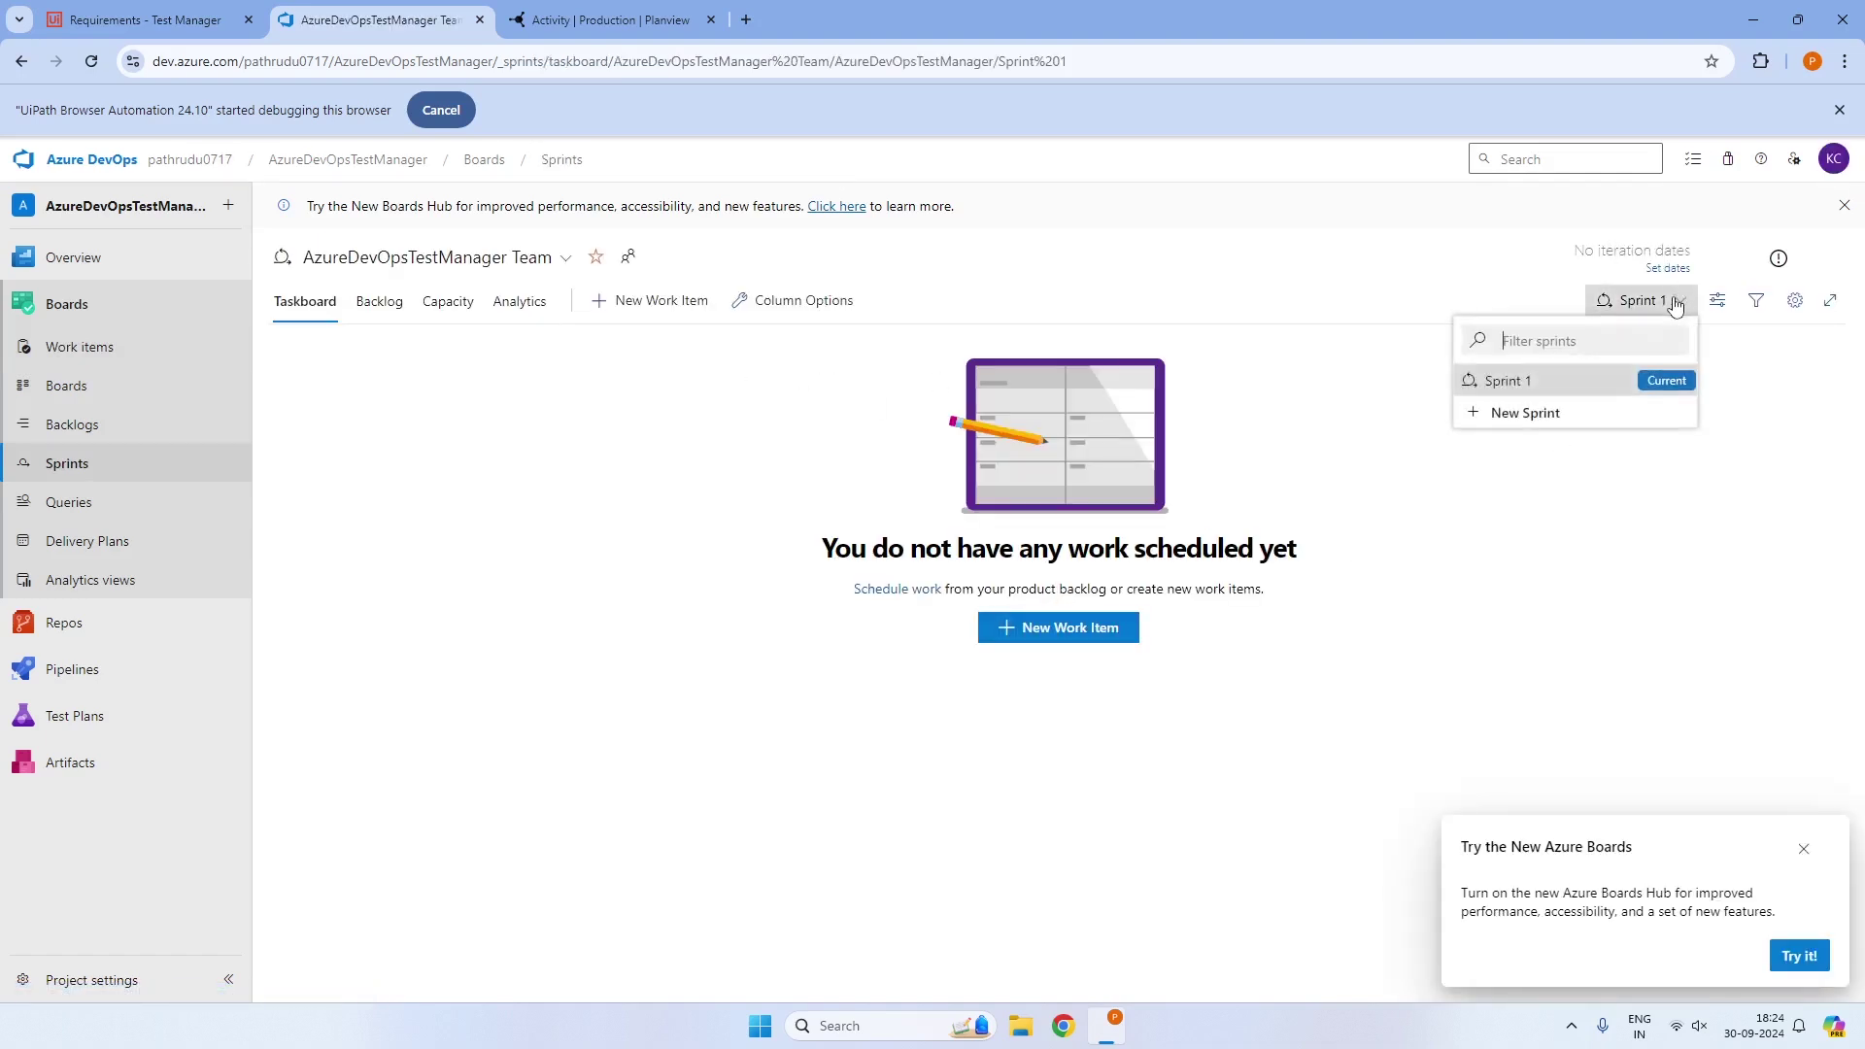
{"action": "left_click", "coordinate": [1521, 419]}
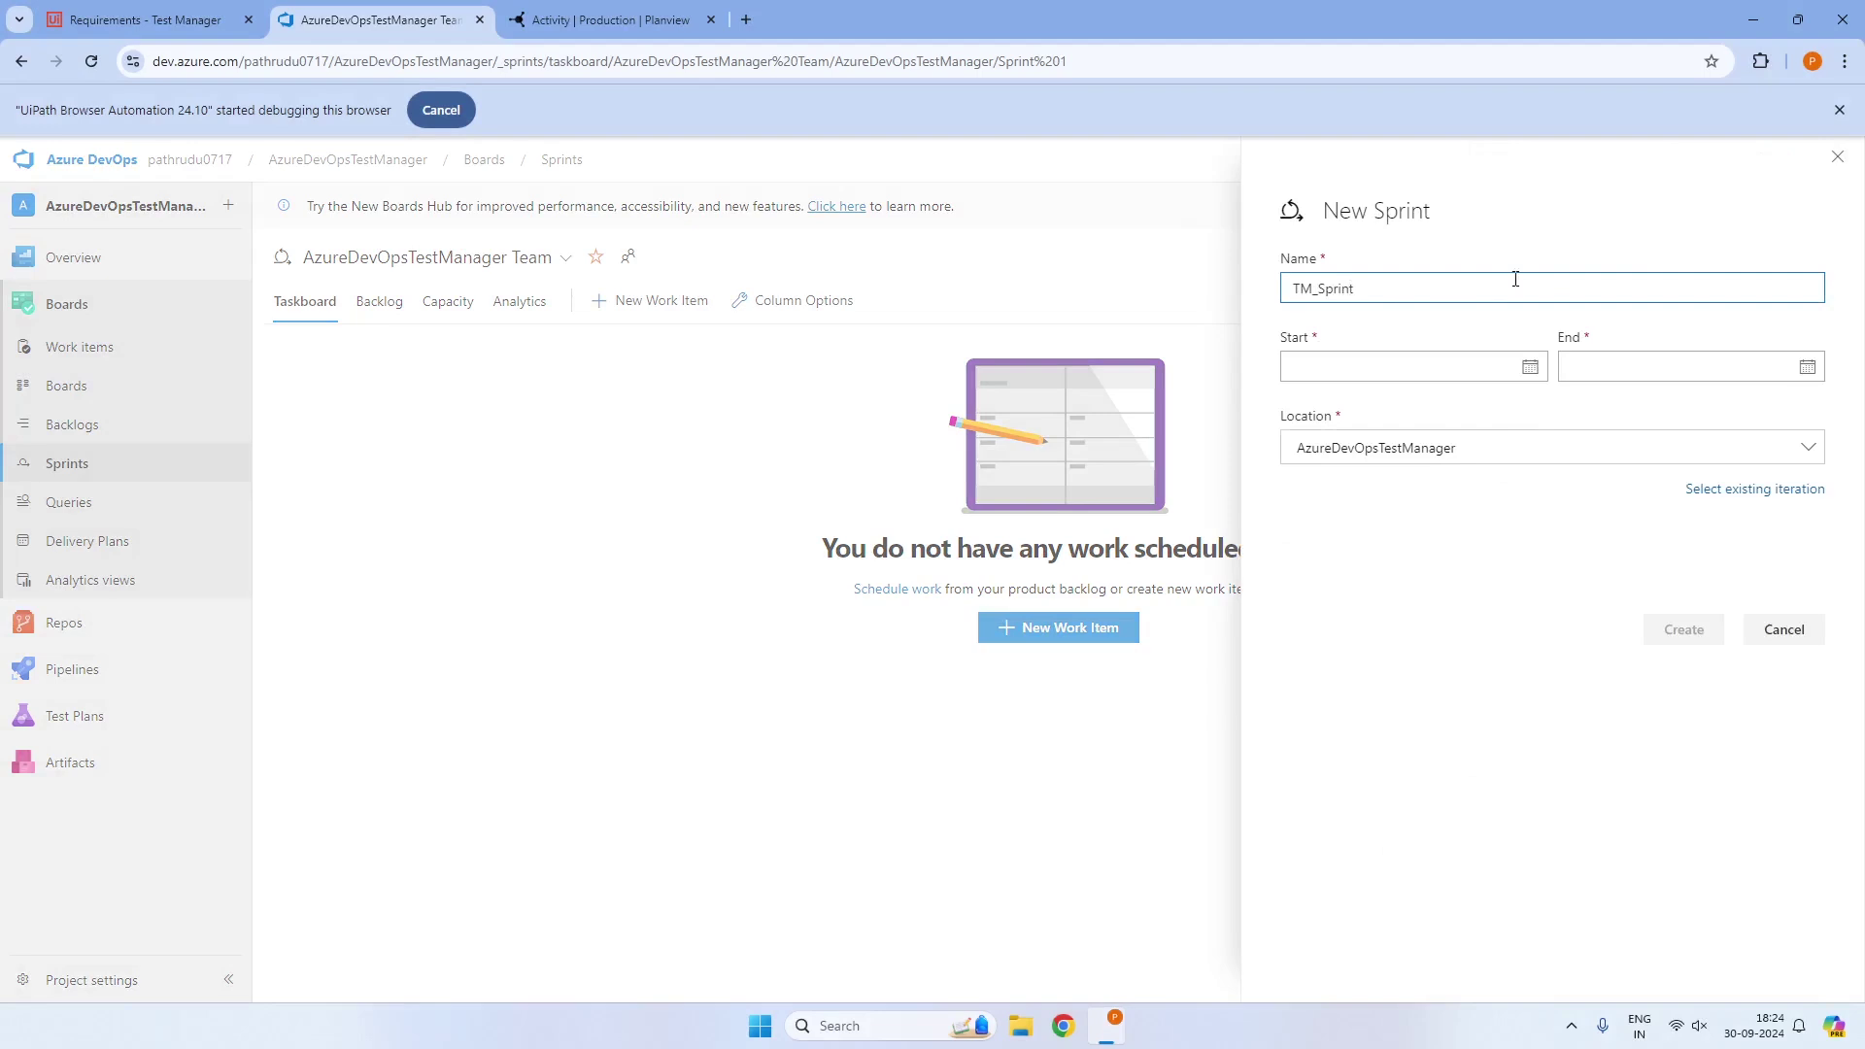
{"action": "left_click", "coordinate": [1530, 367]}
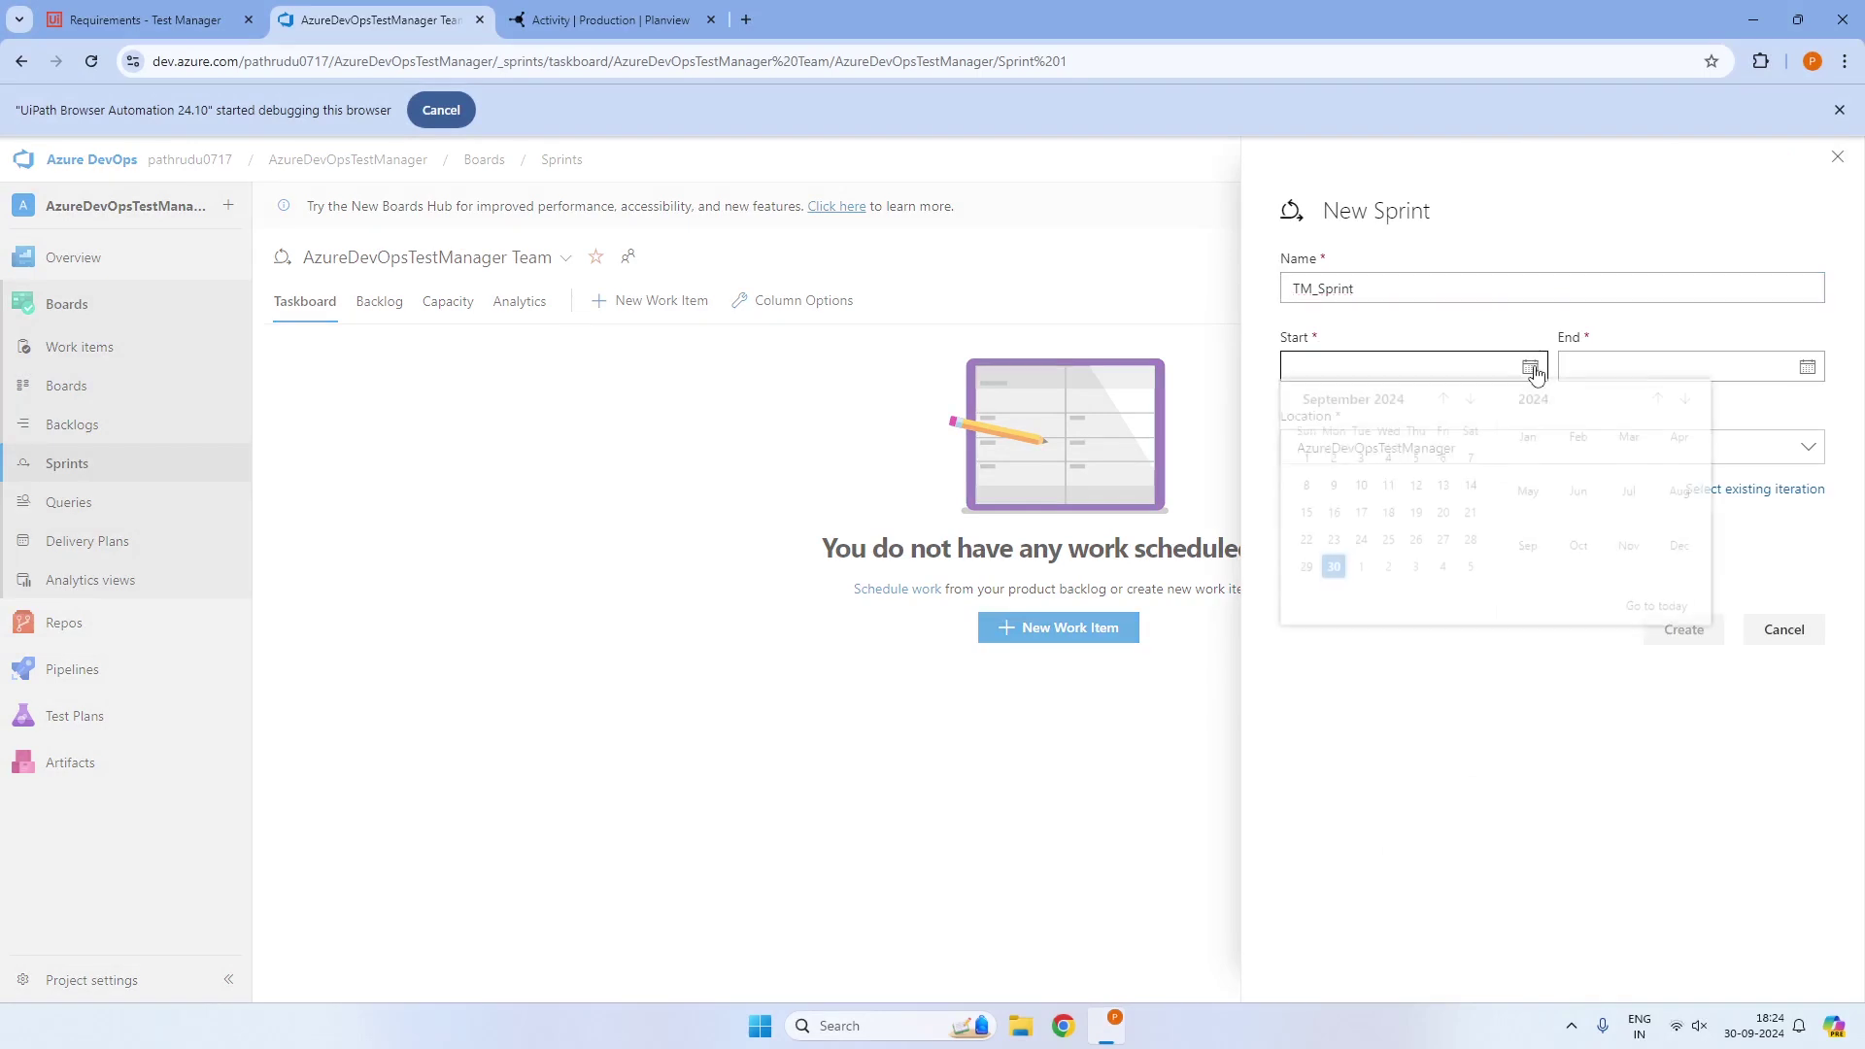
{"action": "left_click", "coordinate": [1334, 576]}
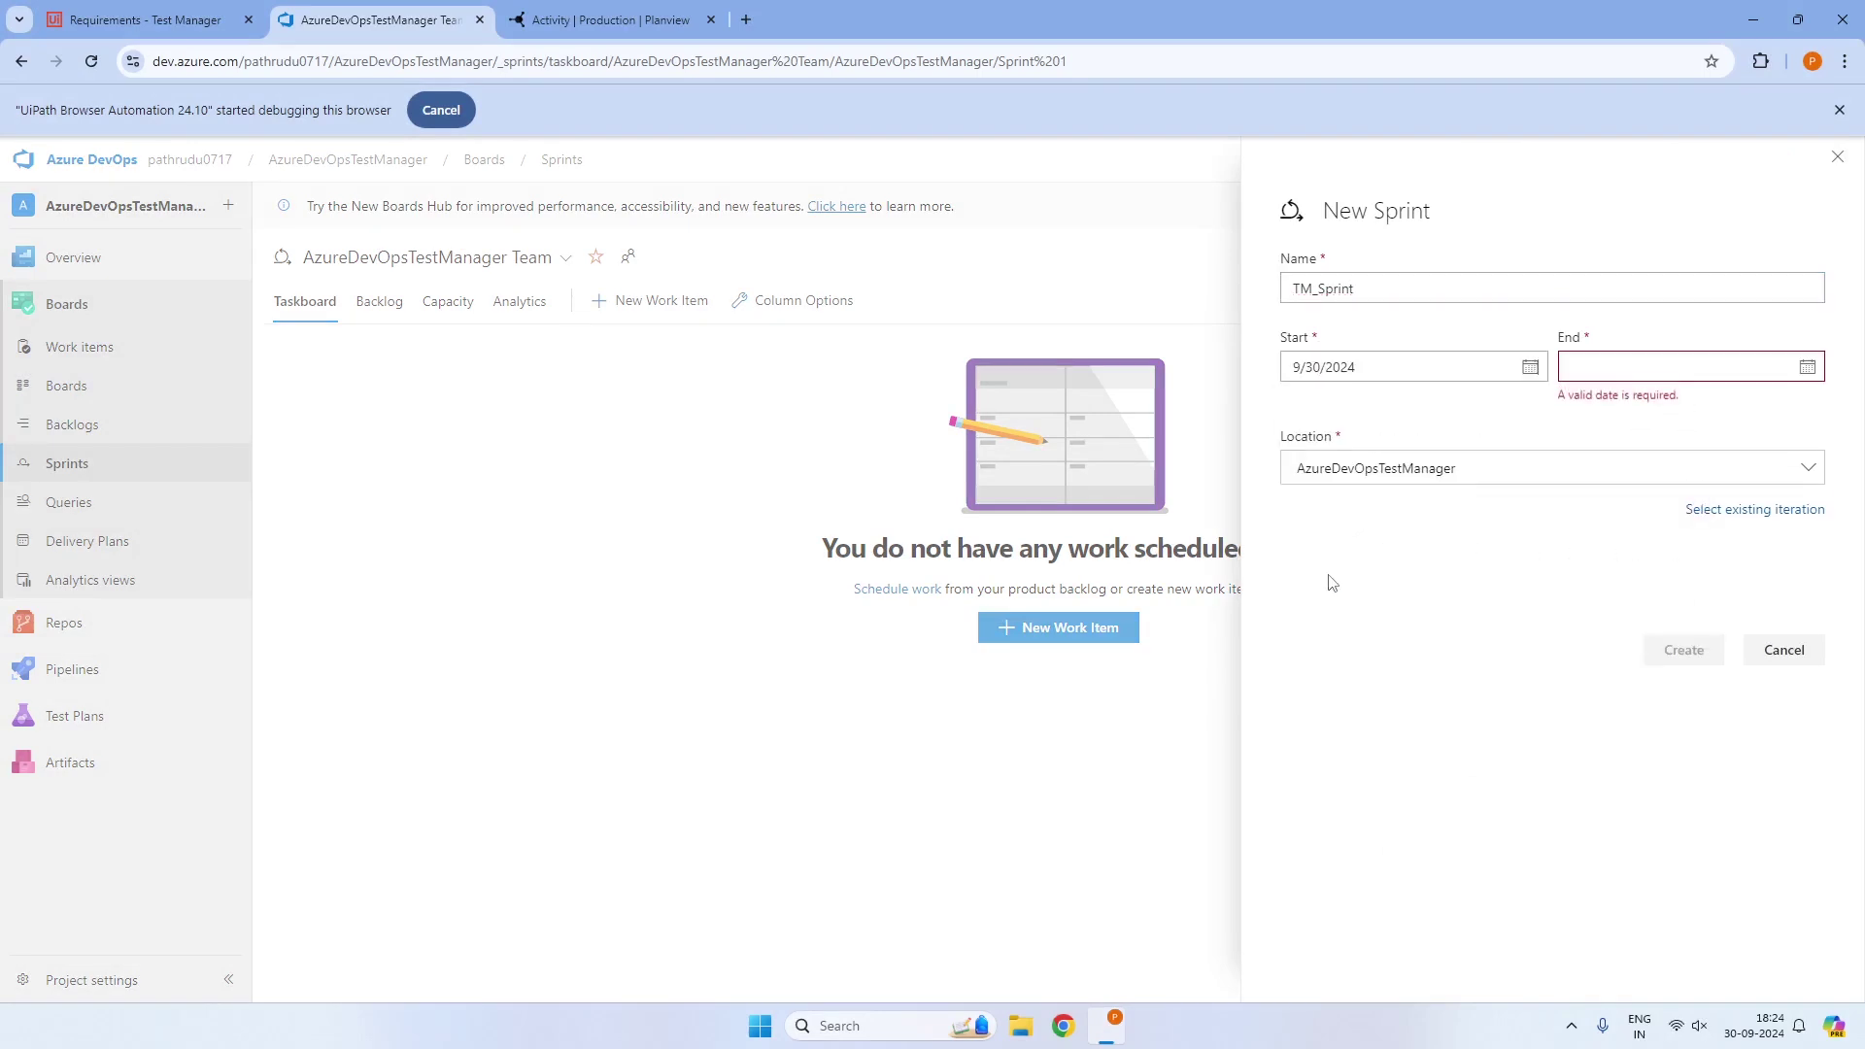
{"action": "left_click", "coordinate": [1808, 375]}
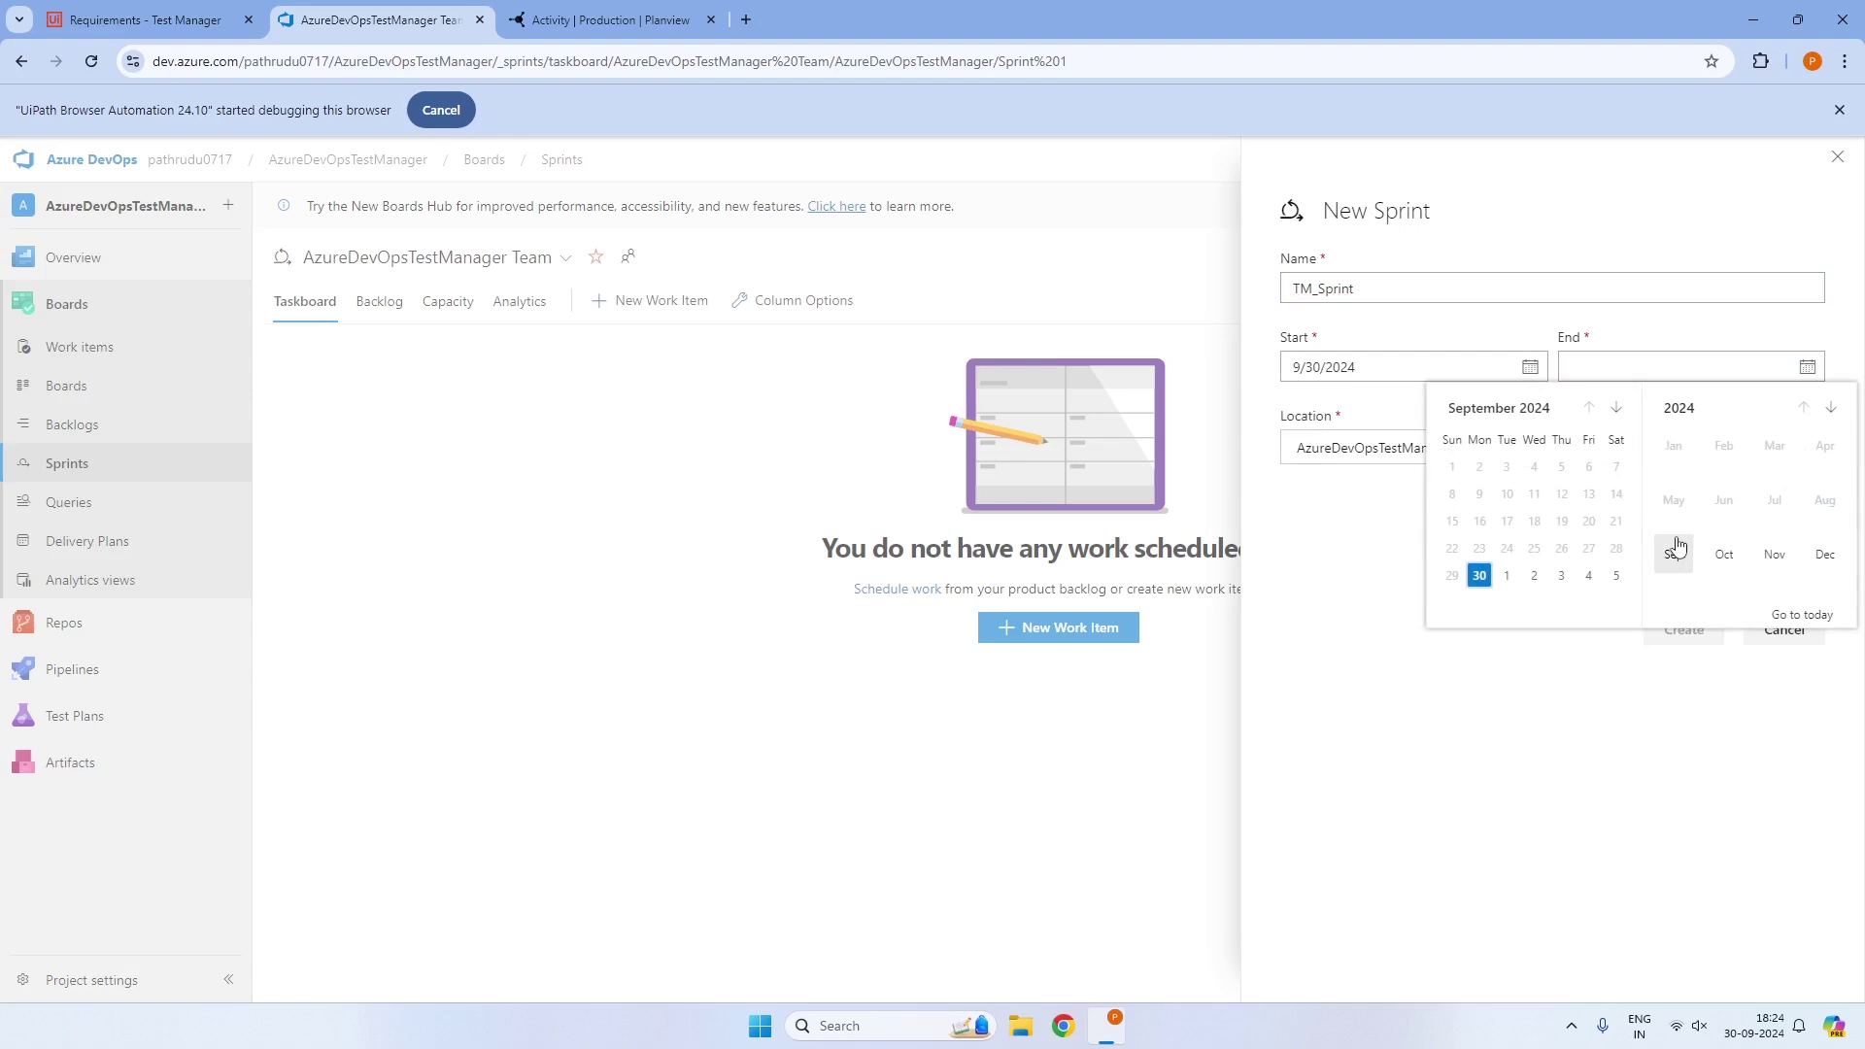
{"action": "left_click", "coordinate": [1616, 408]}
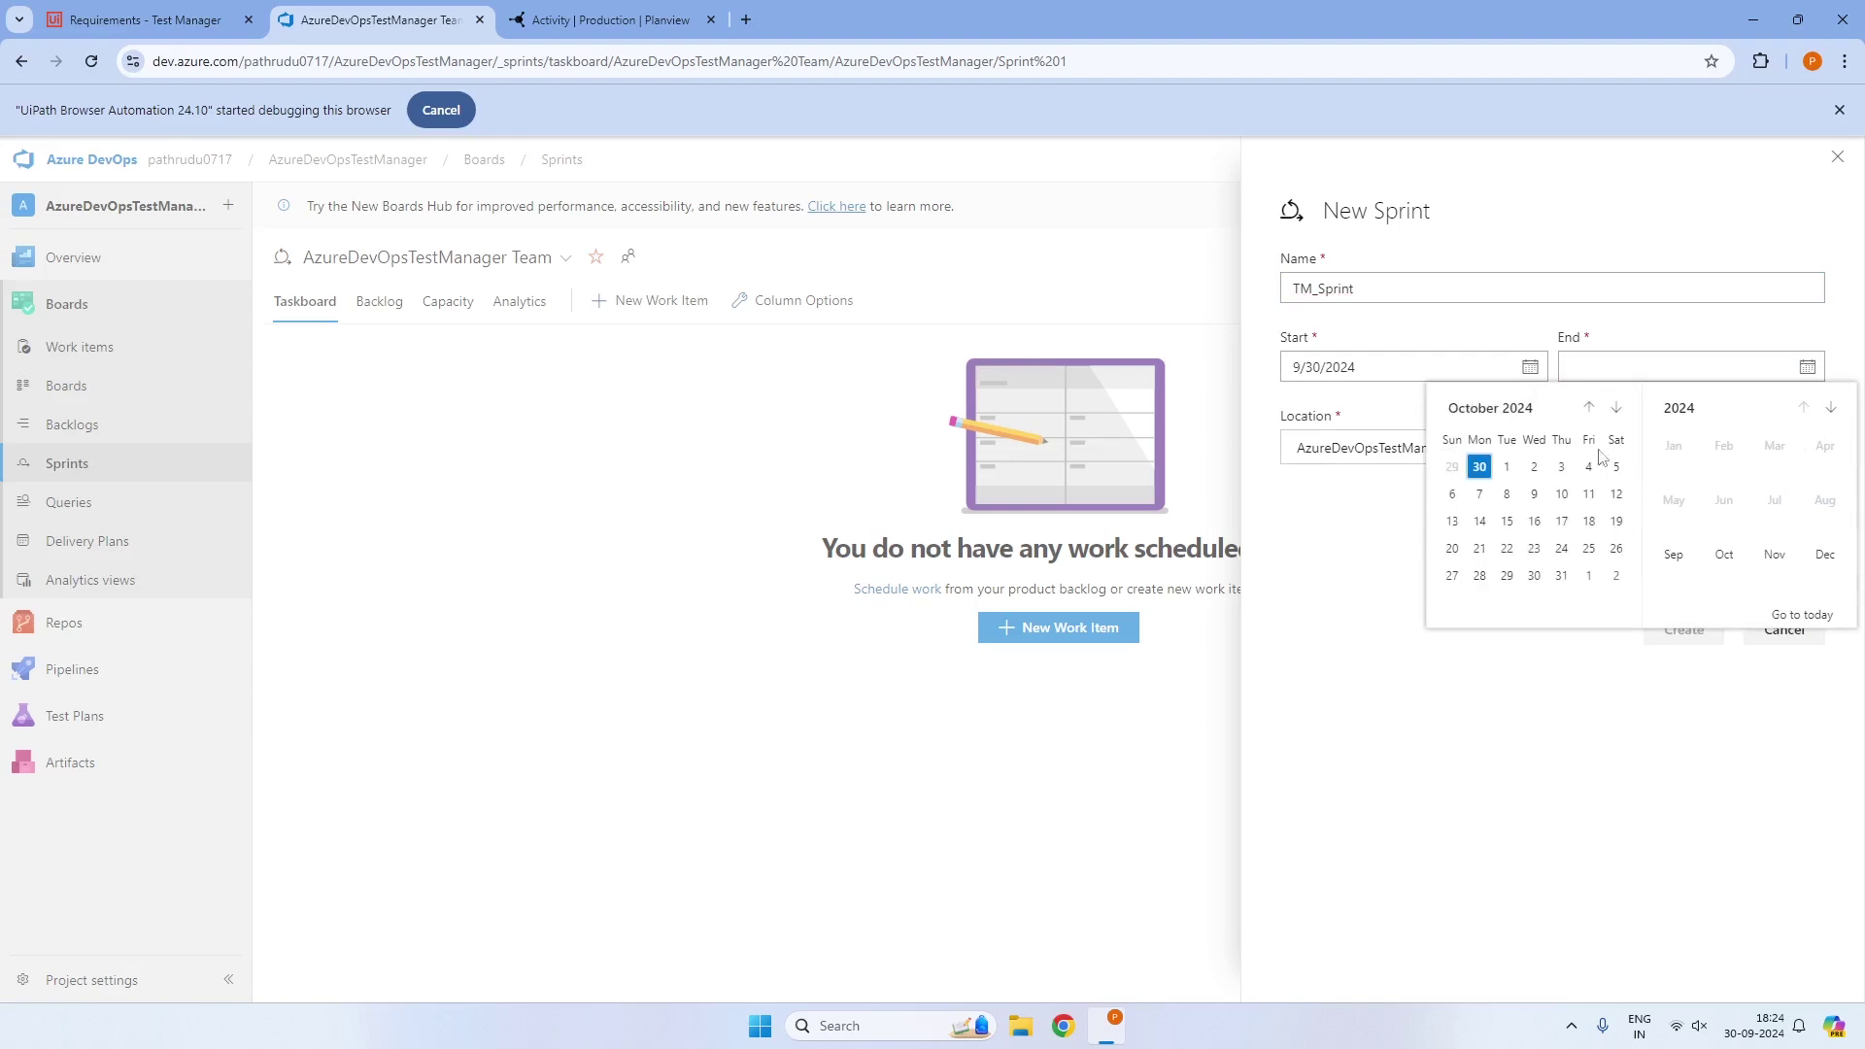
{"action": "left_click", "coordinate": [1479, 522]}
{"action": "left_click", "coordinate": [1369, 289]}
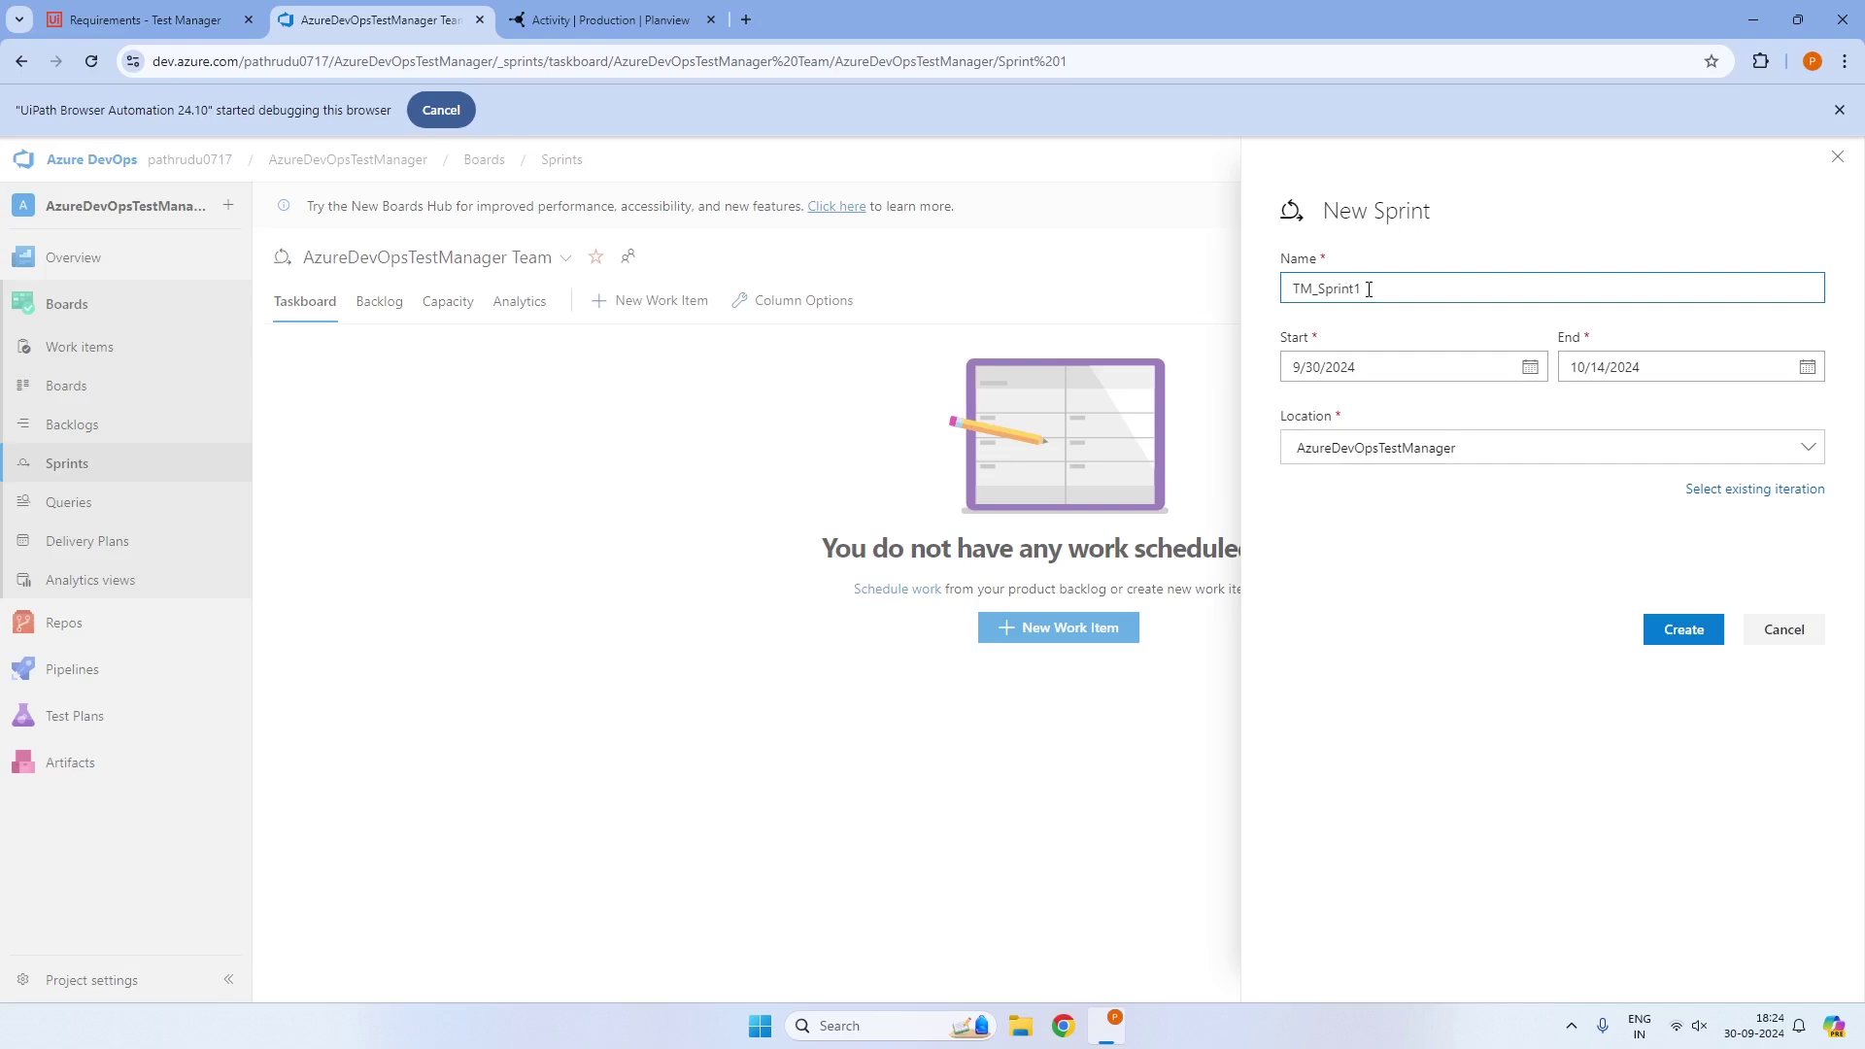
{"action": "left_click", "coordinate": [1683, 630]}
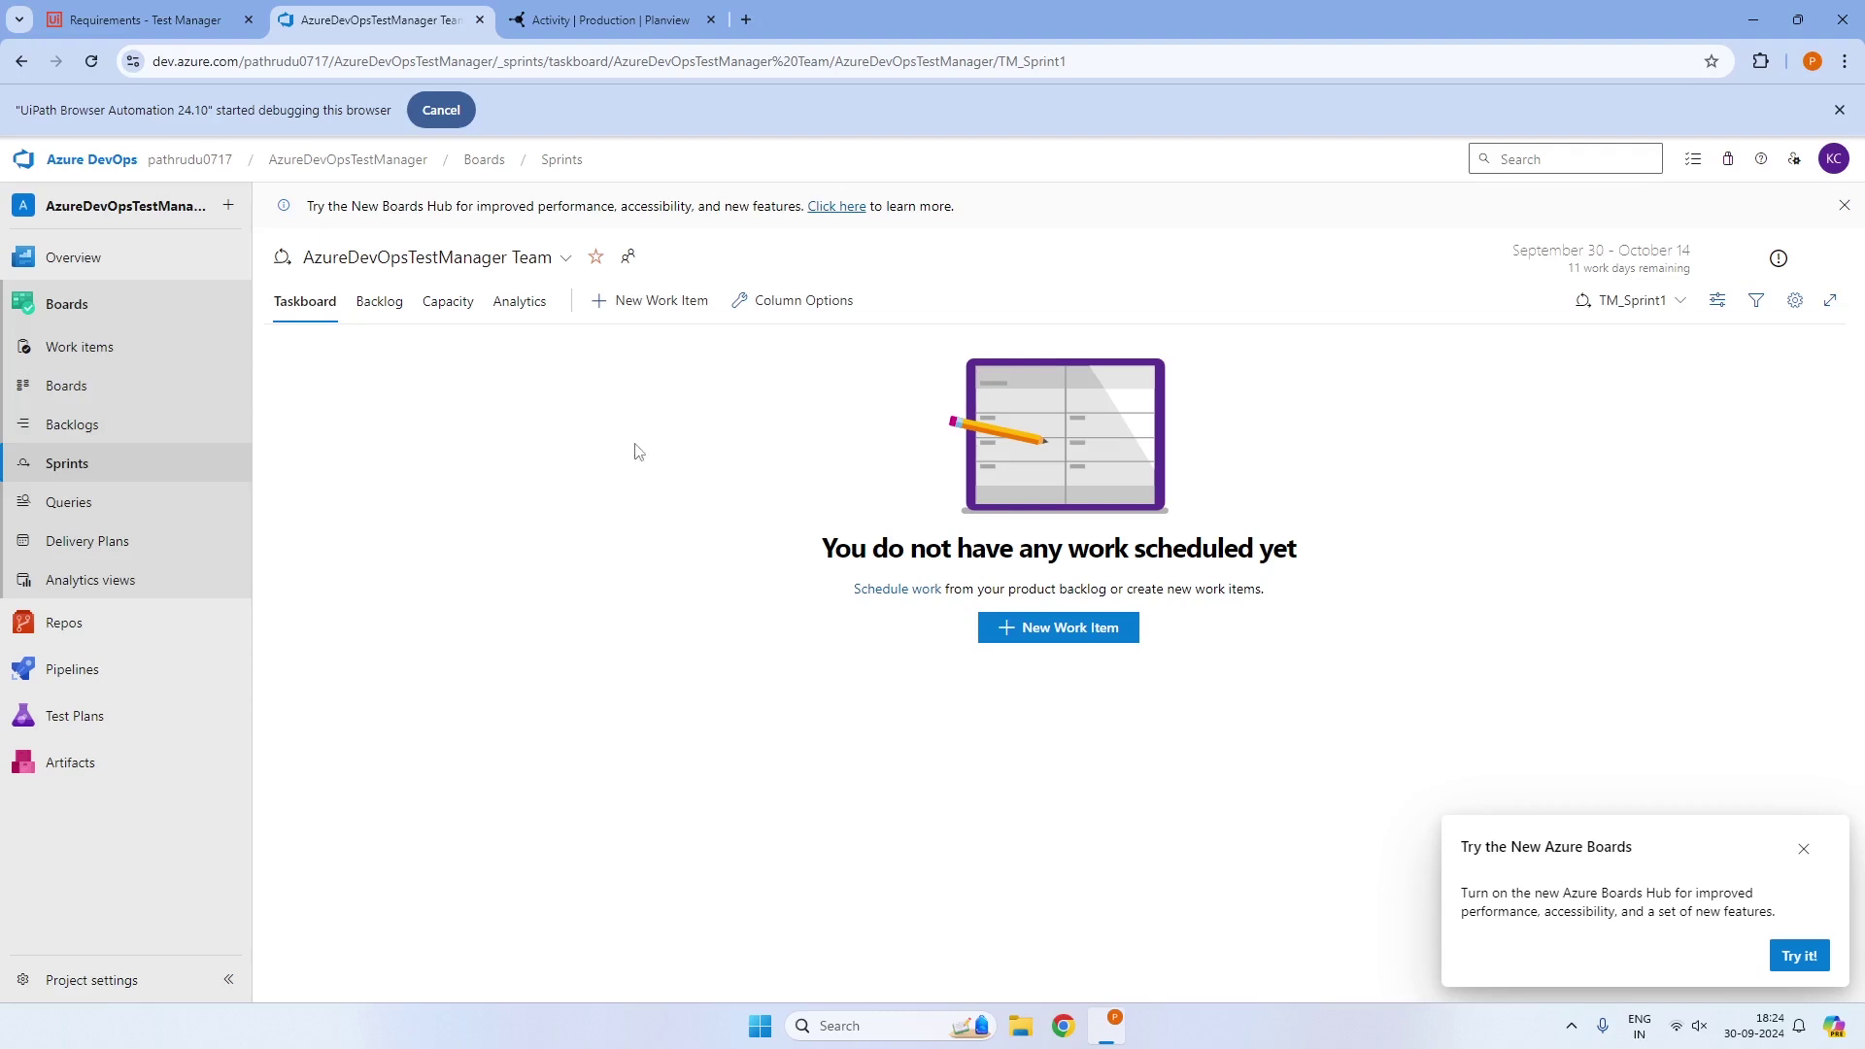
Create a new epic from the work items list and title it "ADO to TM - Sprint2"
{"action": "left_click", "coordinate": [98, 344]}
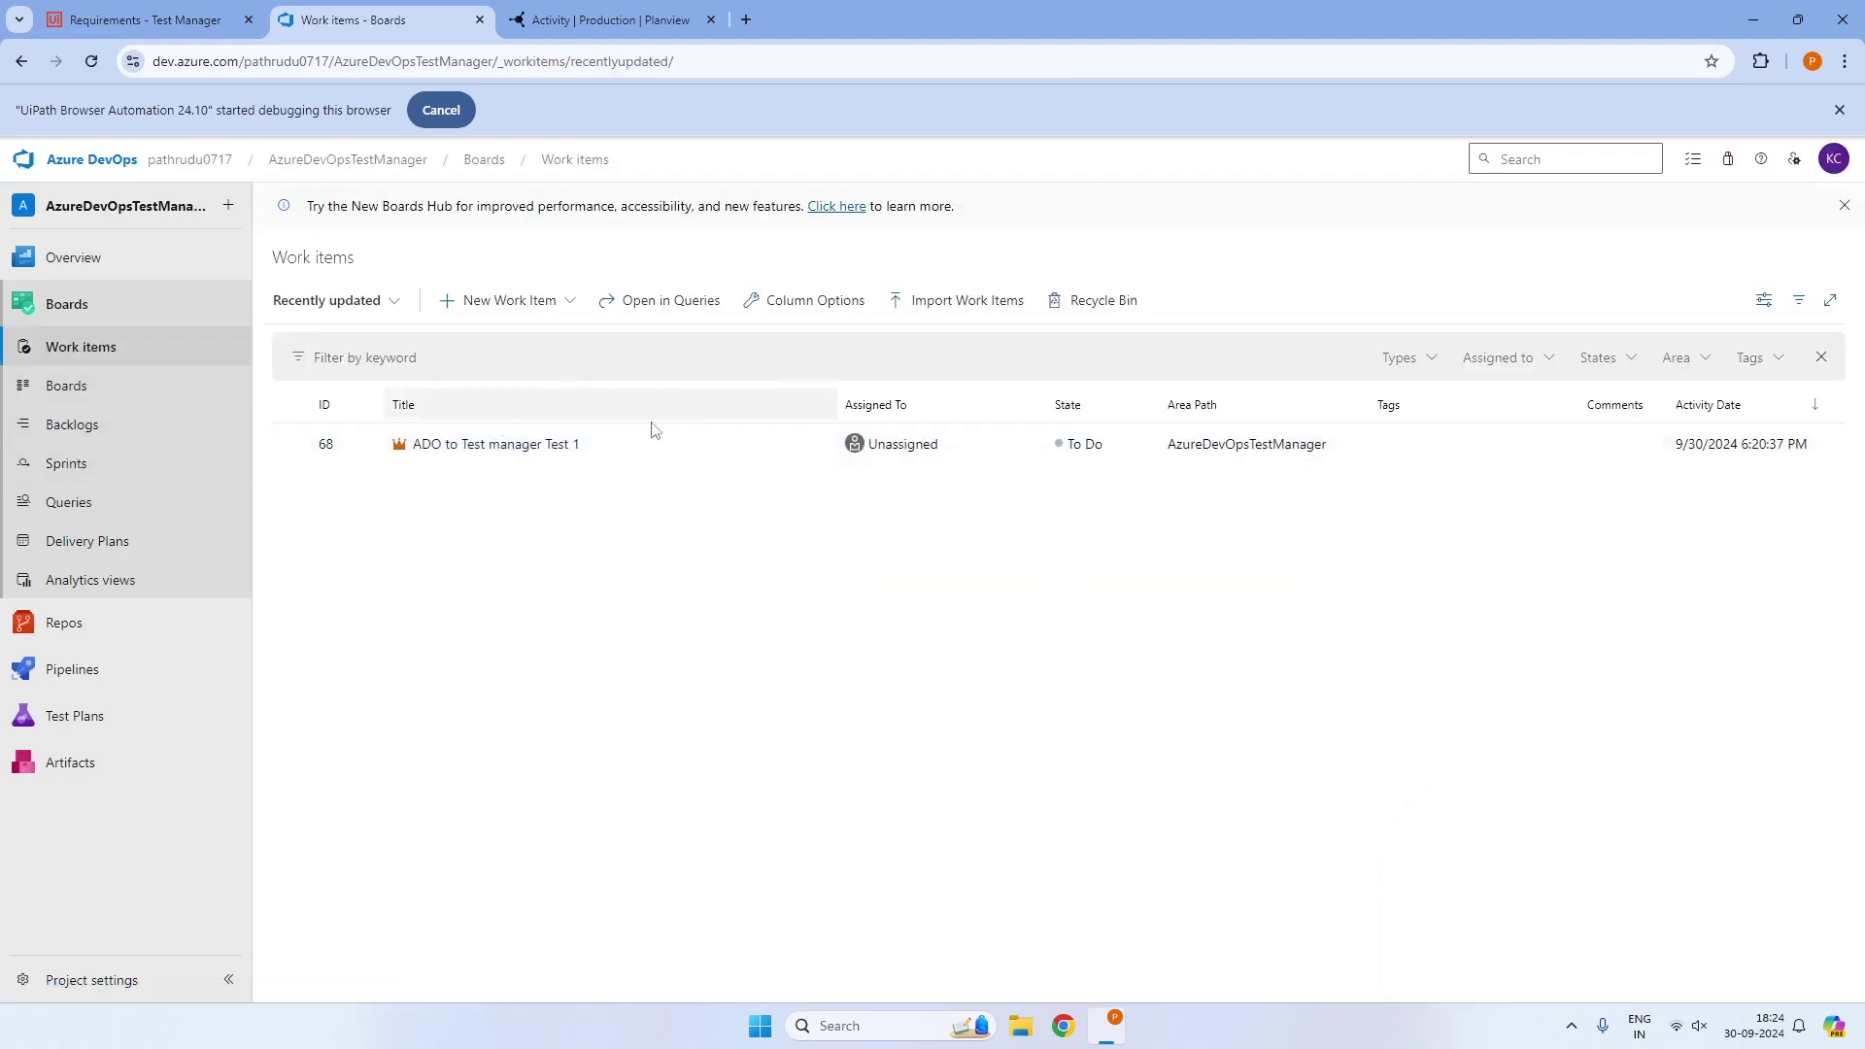
{"action": "left_click", "coordinate": [516, 302]}
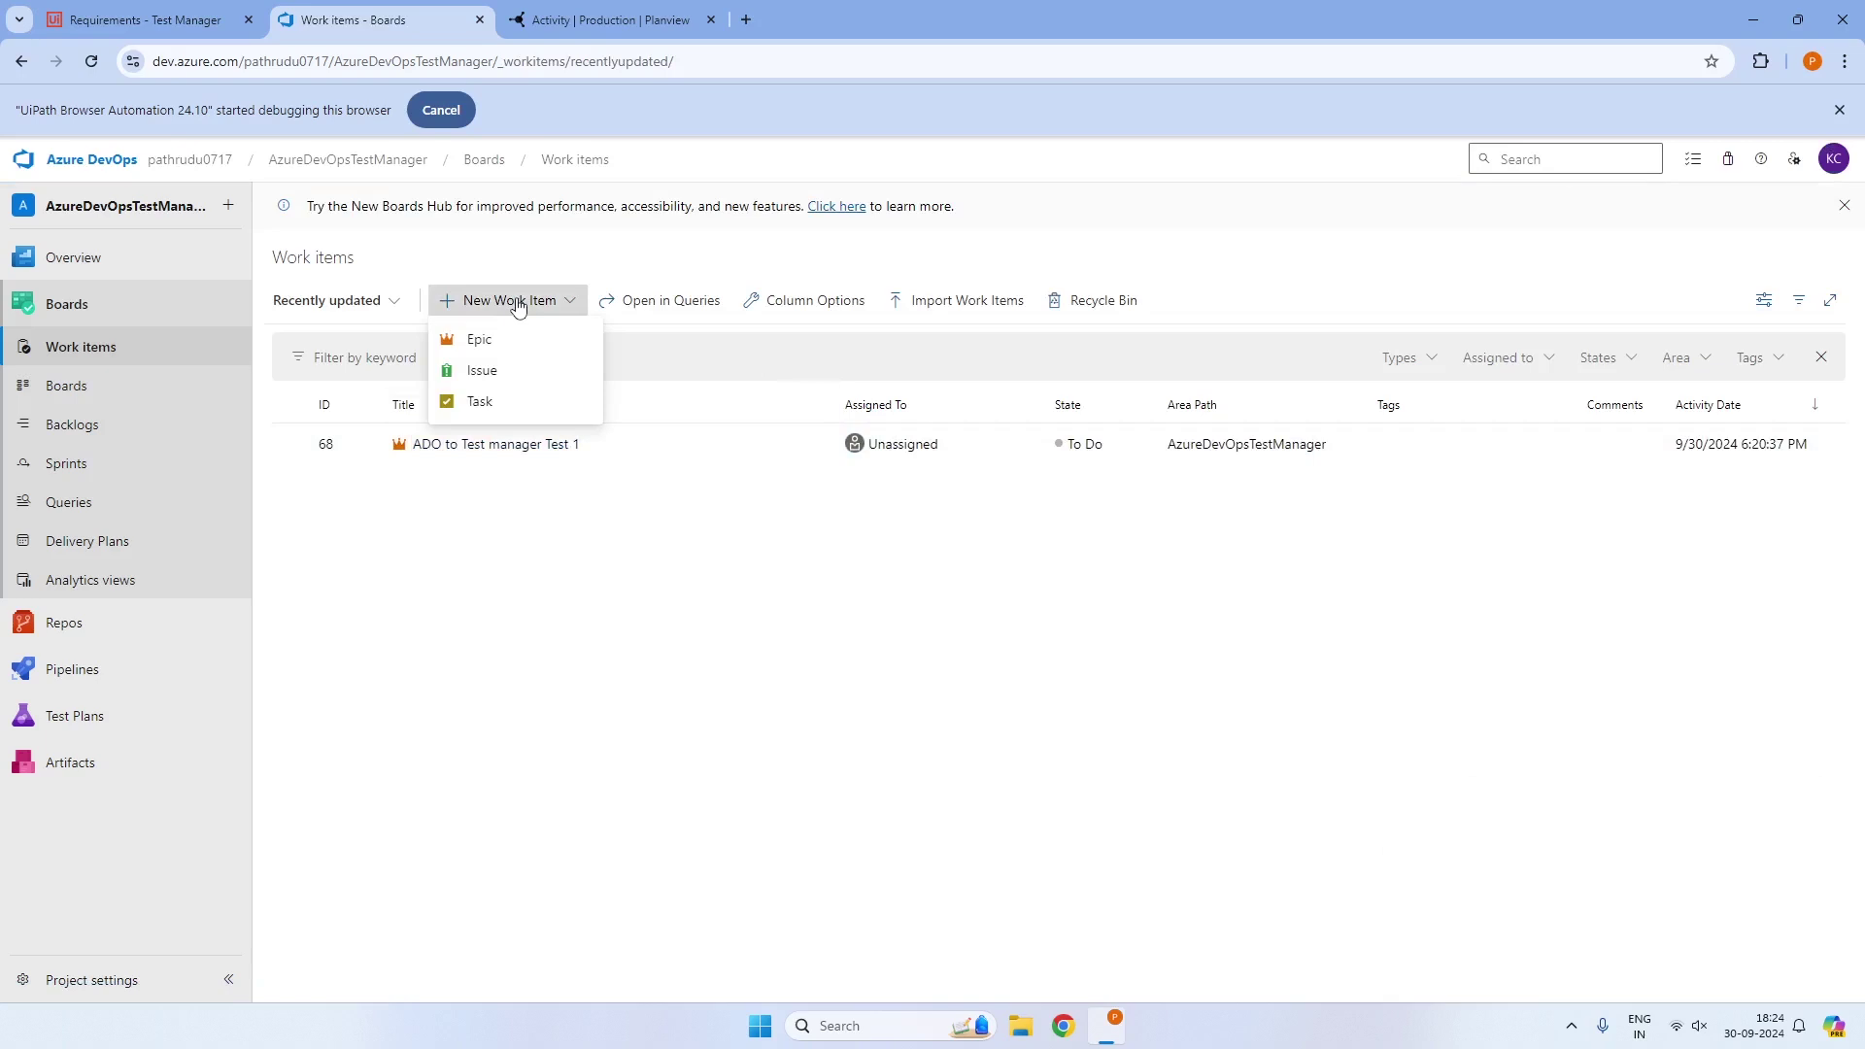
{"action": "left_click", "coordinate": [490, 347]}
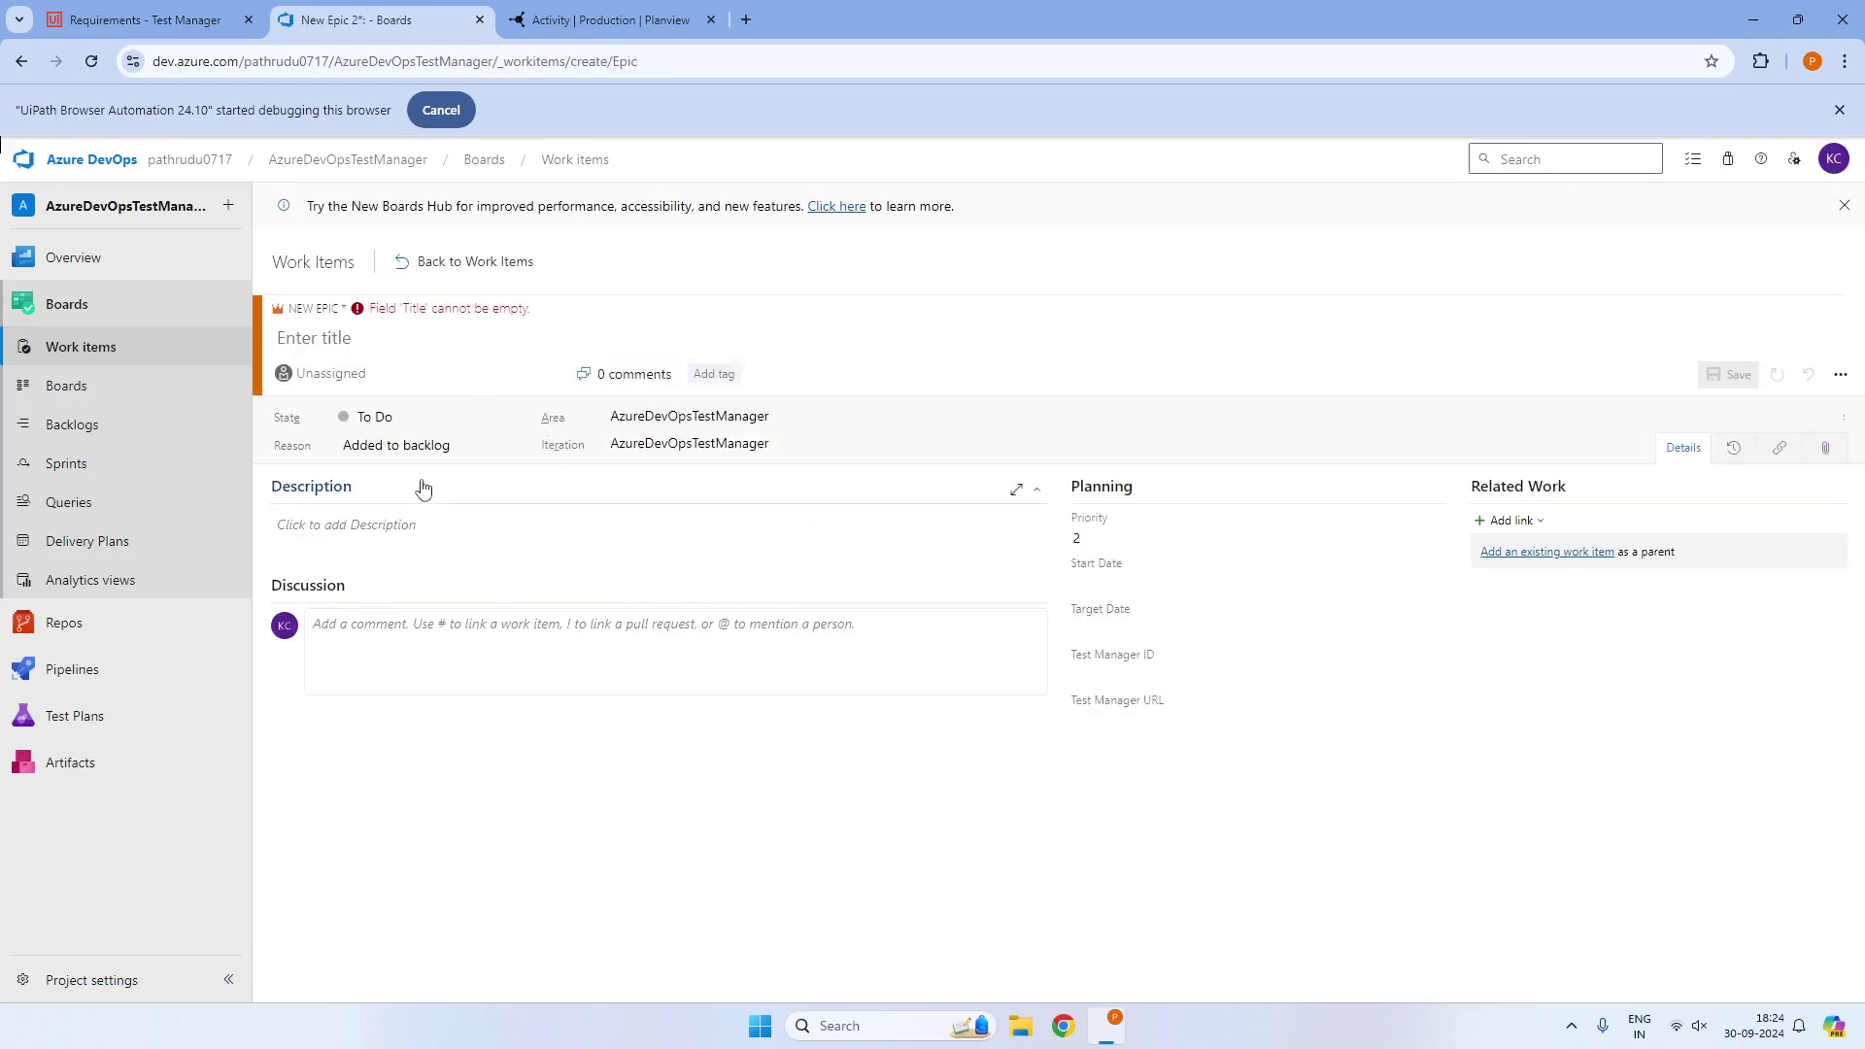
{"action": "left_click", "coordinate": [411, 374]}
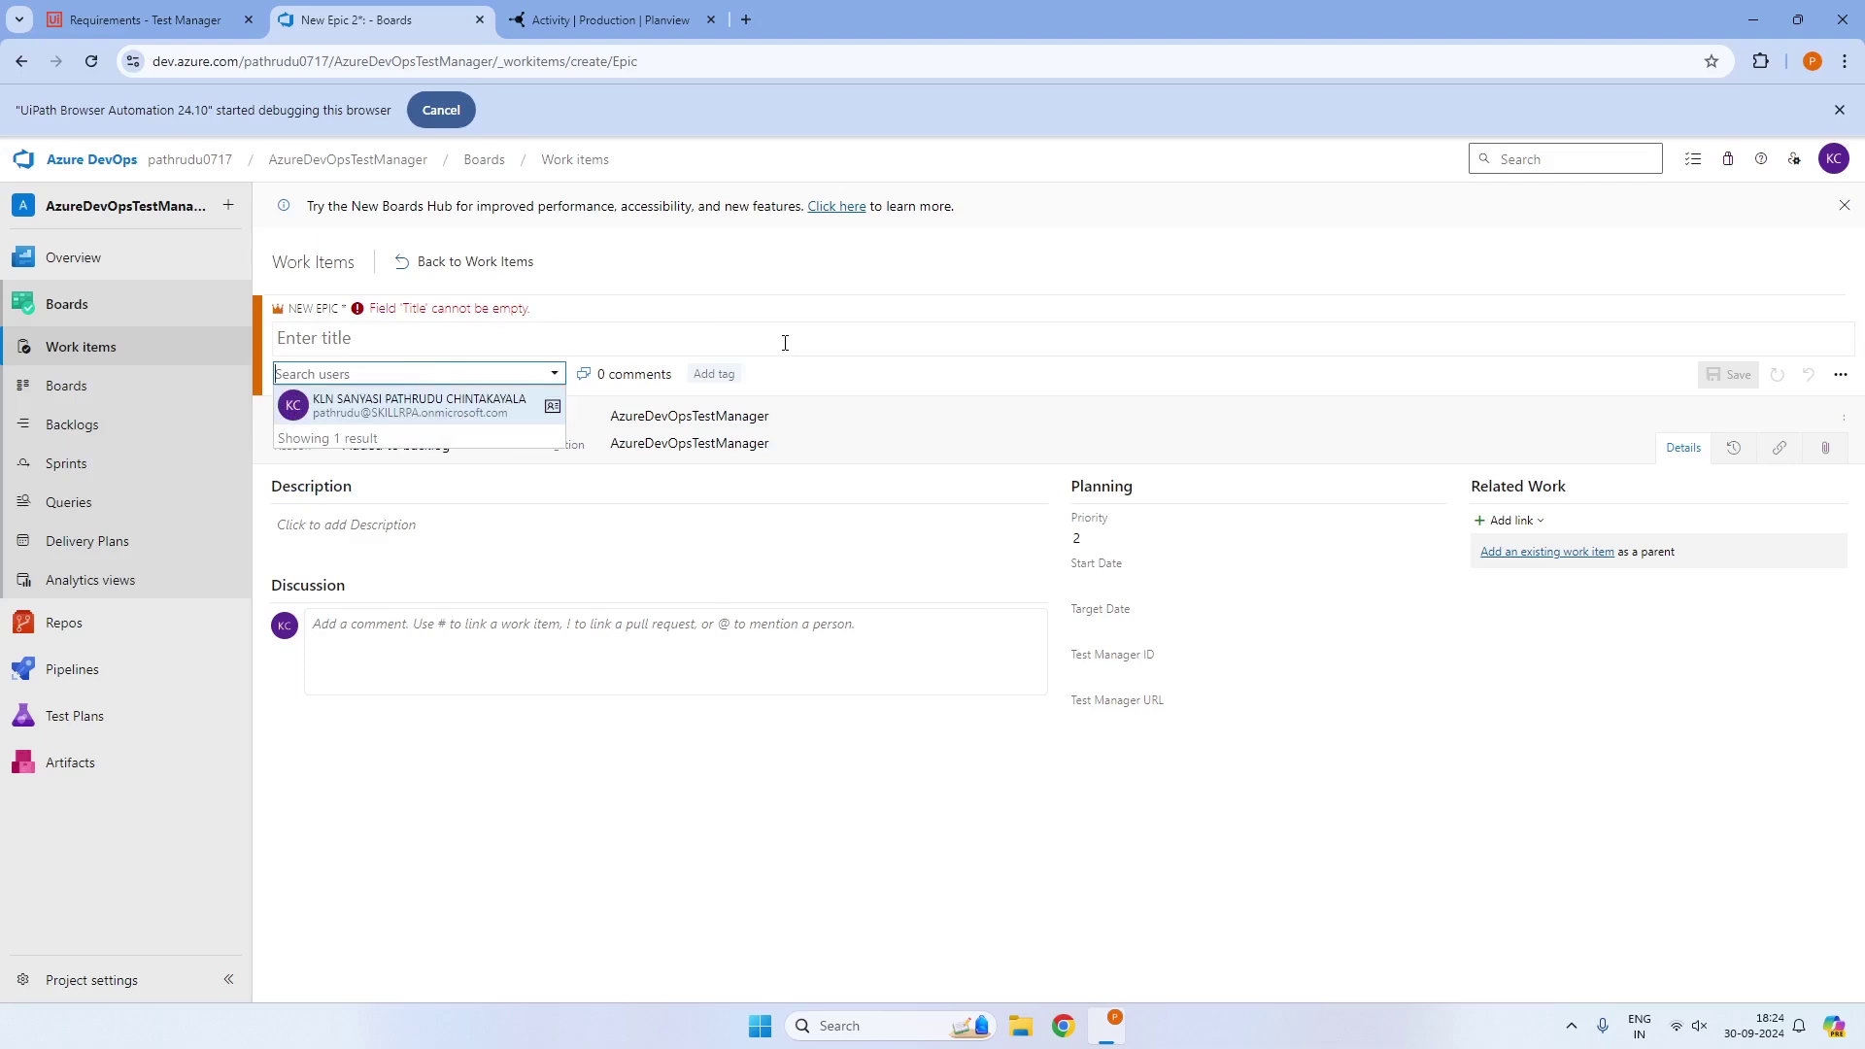
{"action": "left_click", "coordinate": [717, 341]}
{"action": "type", "text": "AD"}
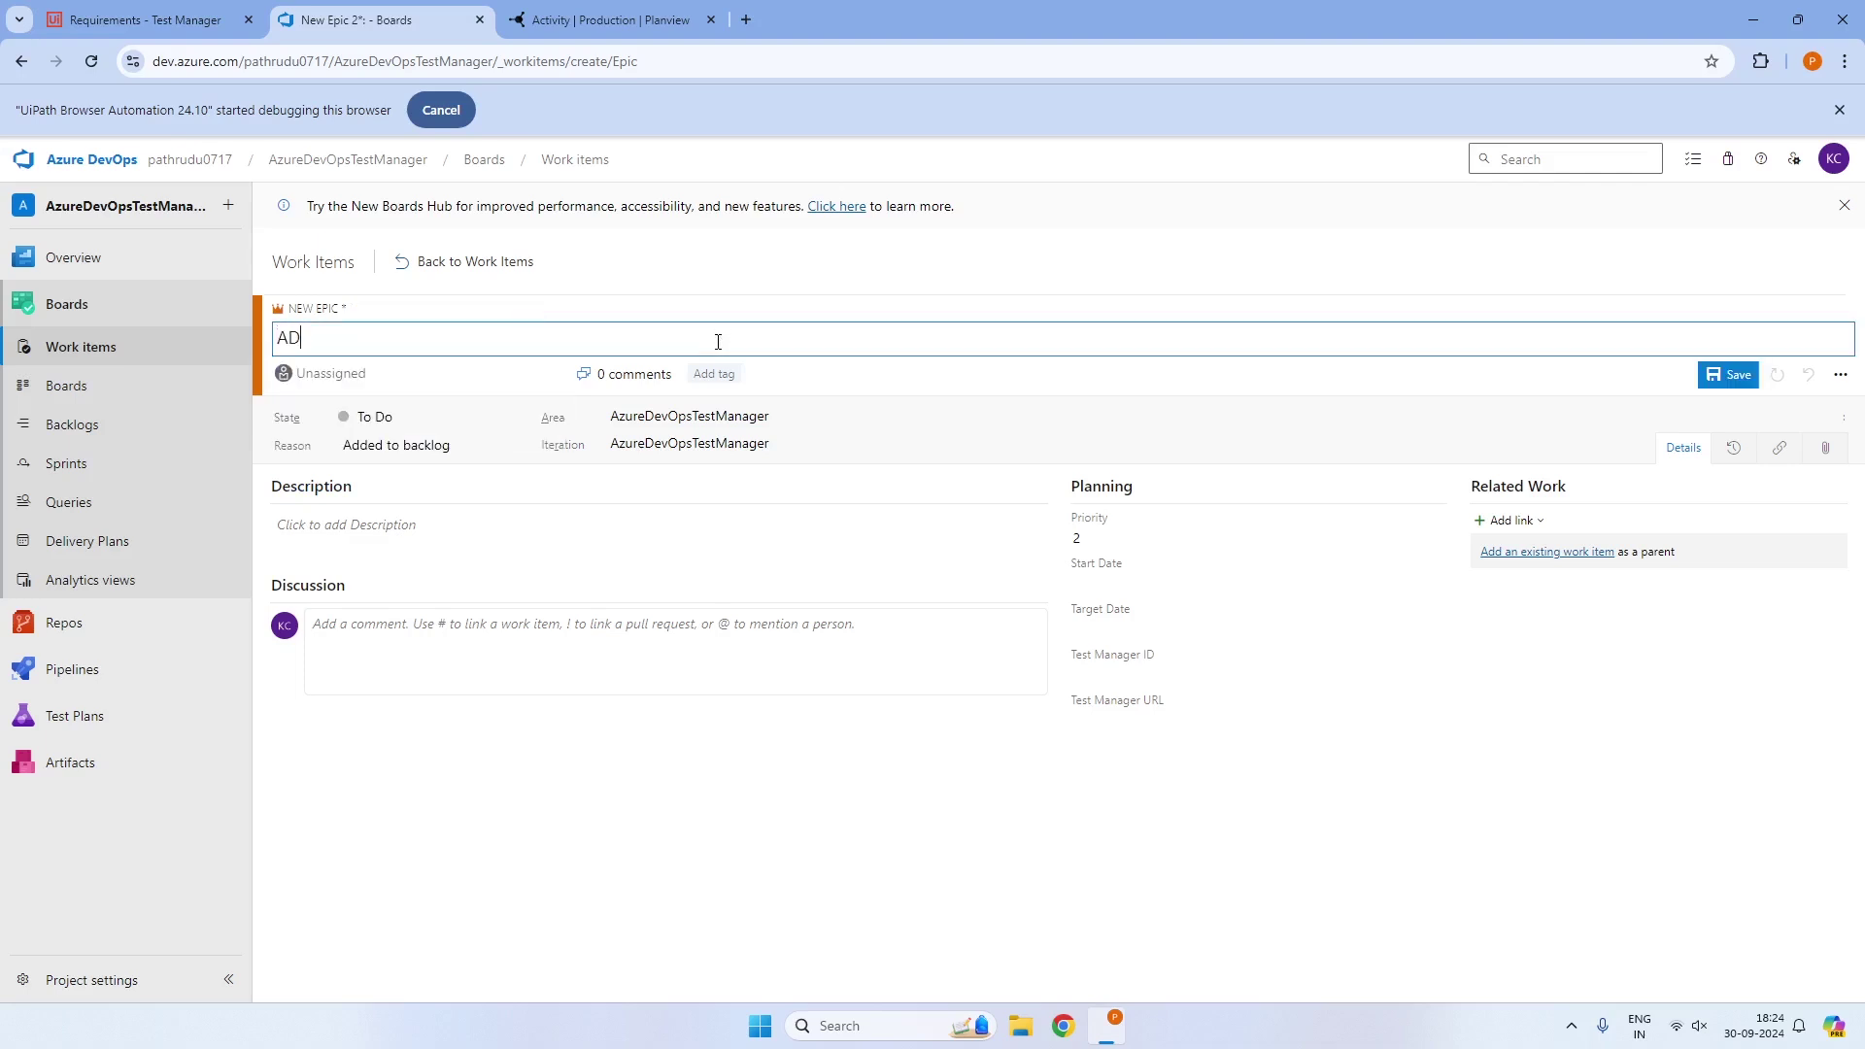
{"action": "type", "text": "O to TM - Sprint2"}
Copy the epic's title into its description and save the epic
{"action": "key", "text": "ctrl+a"}
{"action": "key", "text": "ctrl+c"}
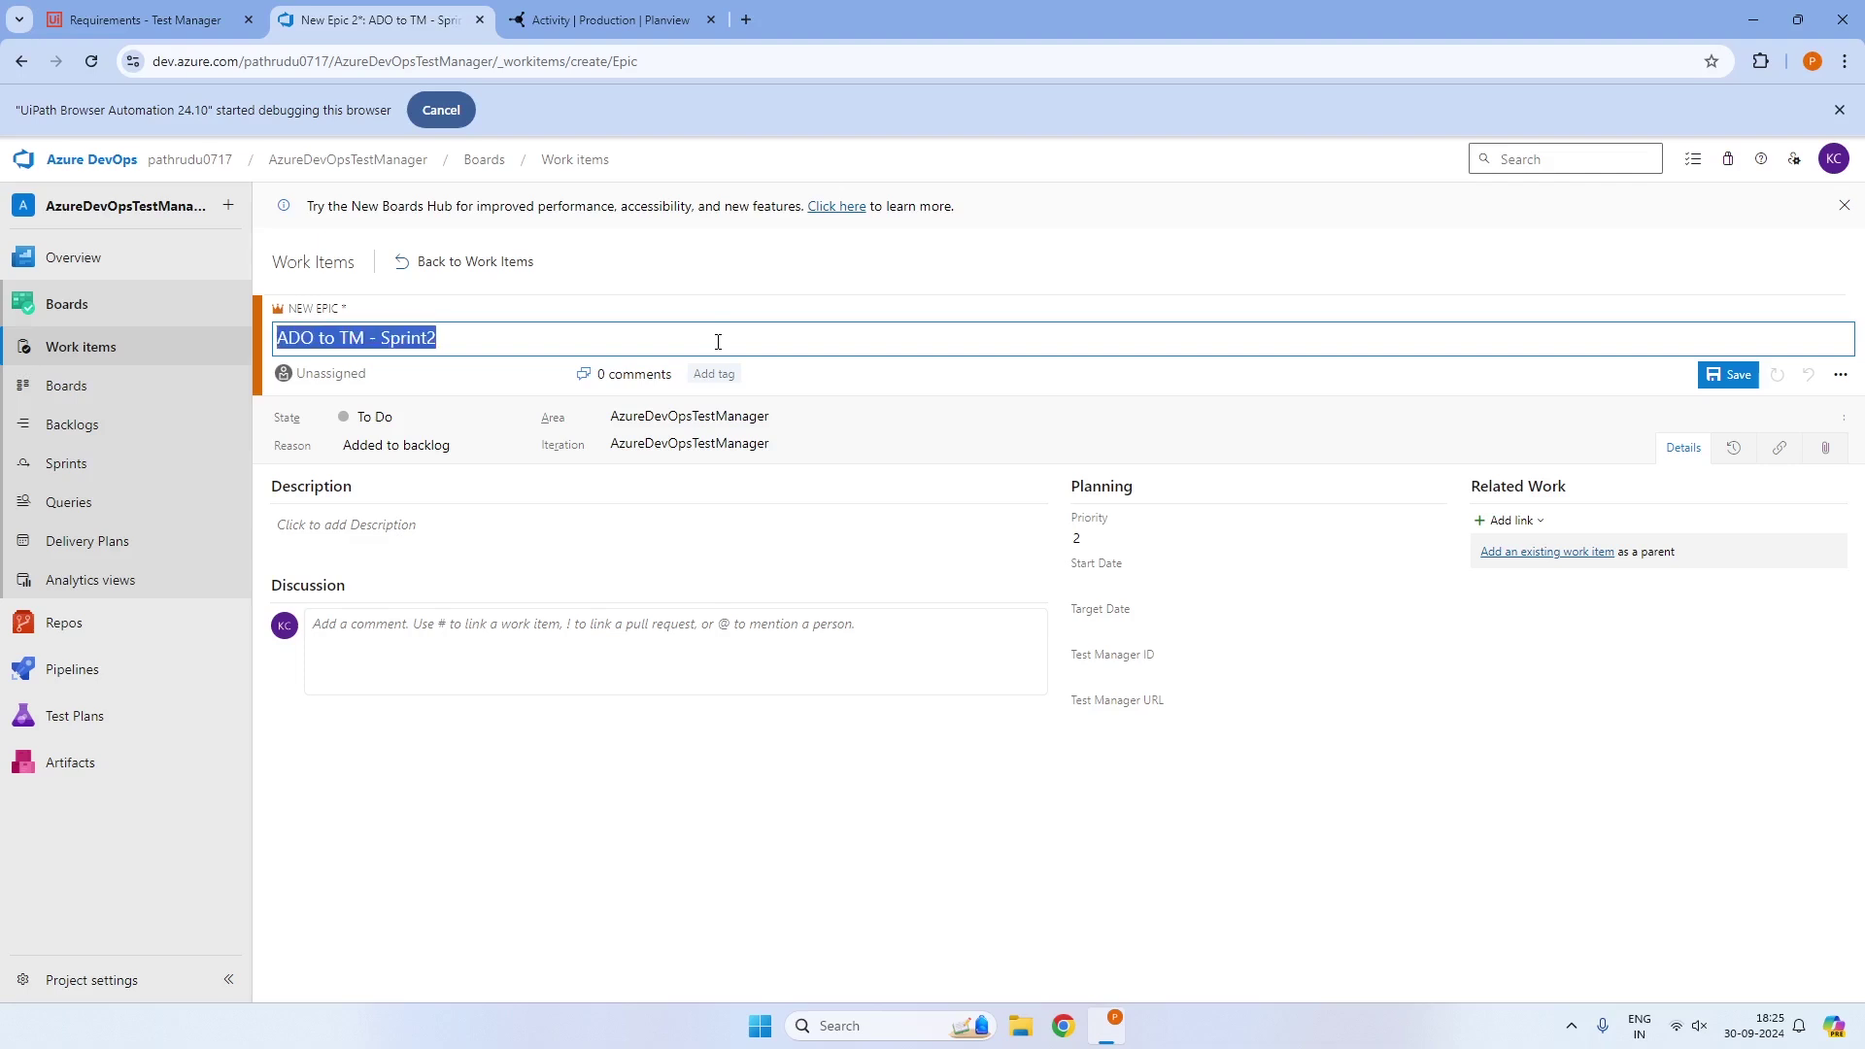
{"action": "left_click", "coordinate": [522, 543]}
{"action": "key", "text": "ctrl+v"}
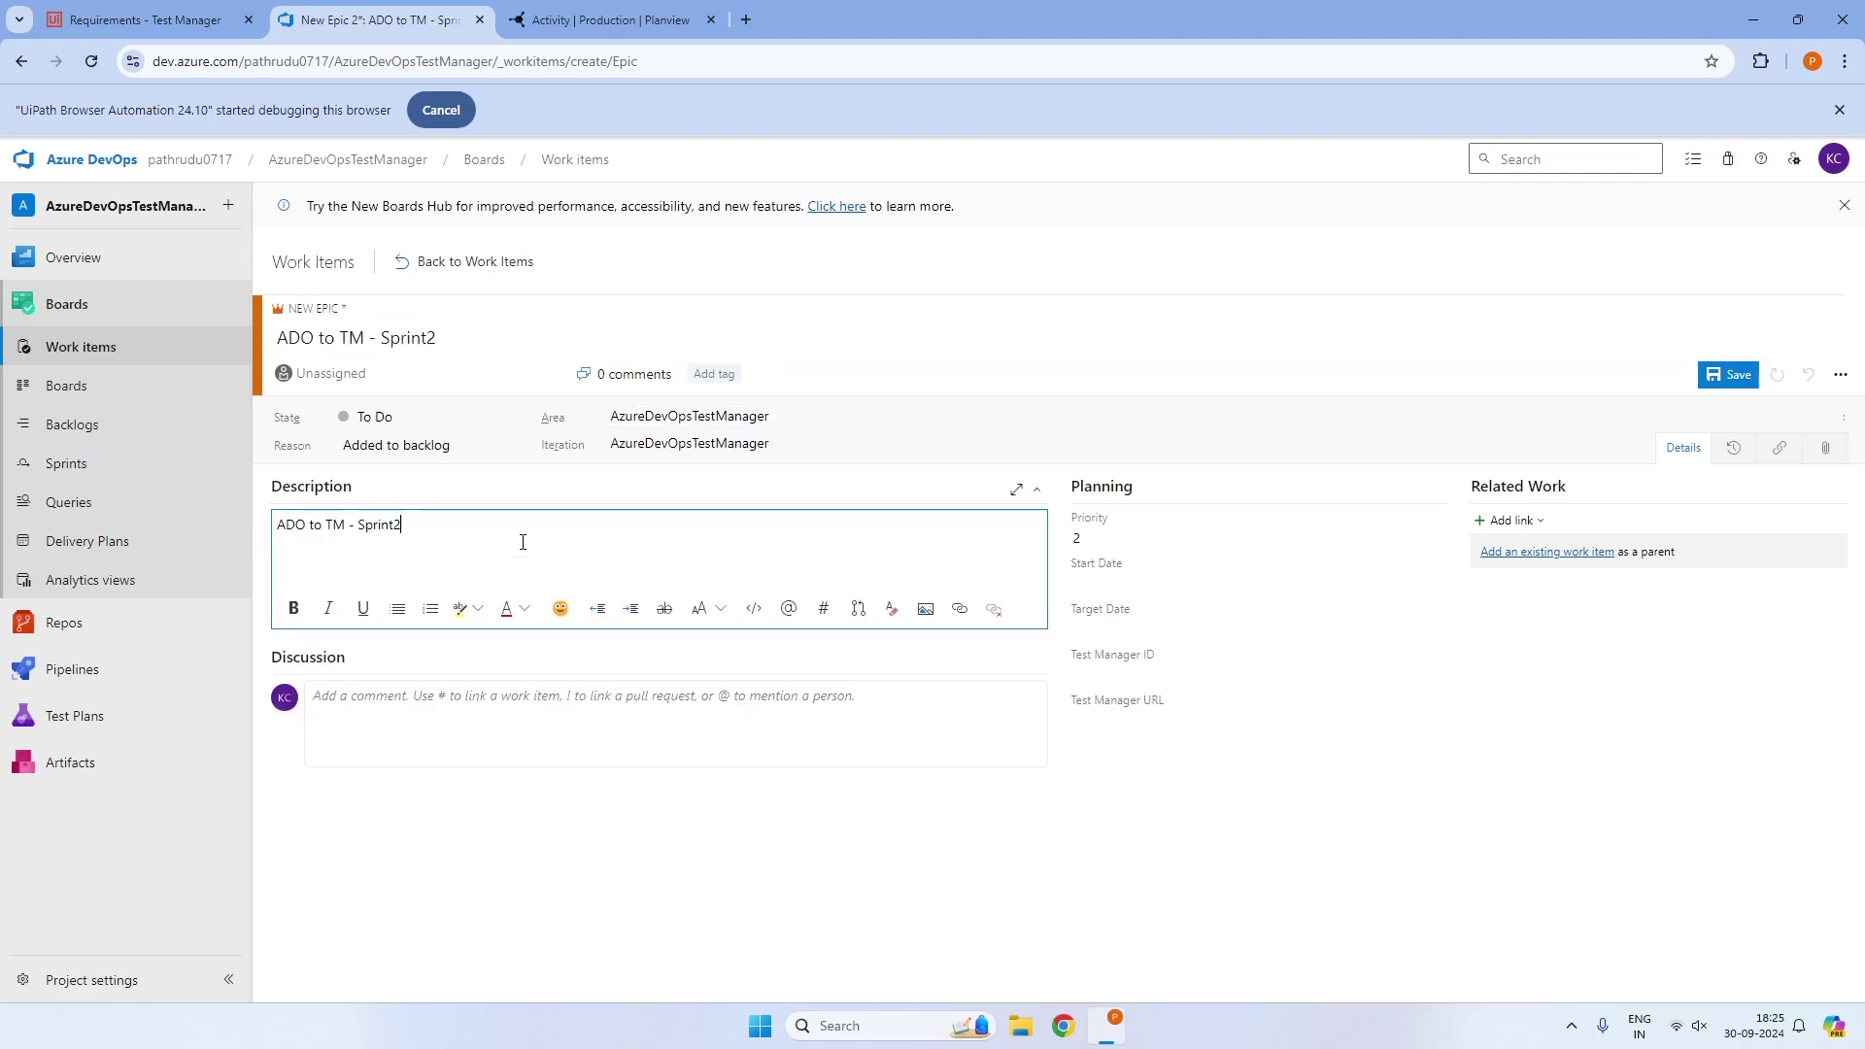
{"action": "left_click", "coordinate": [1721, 377]}
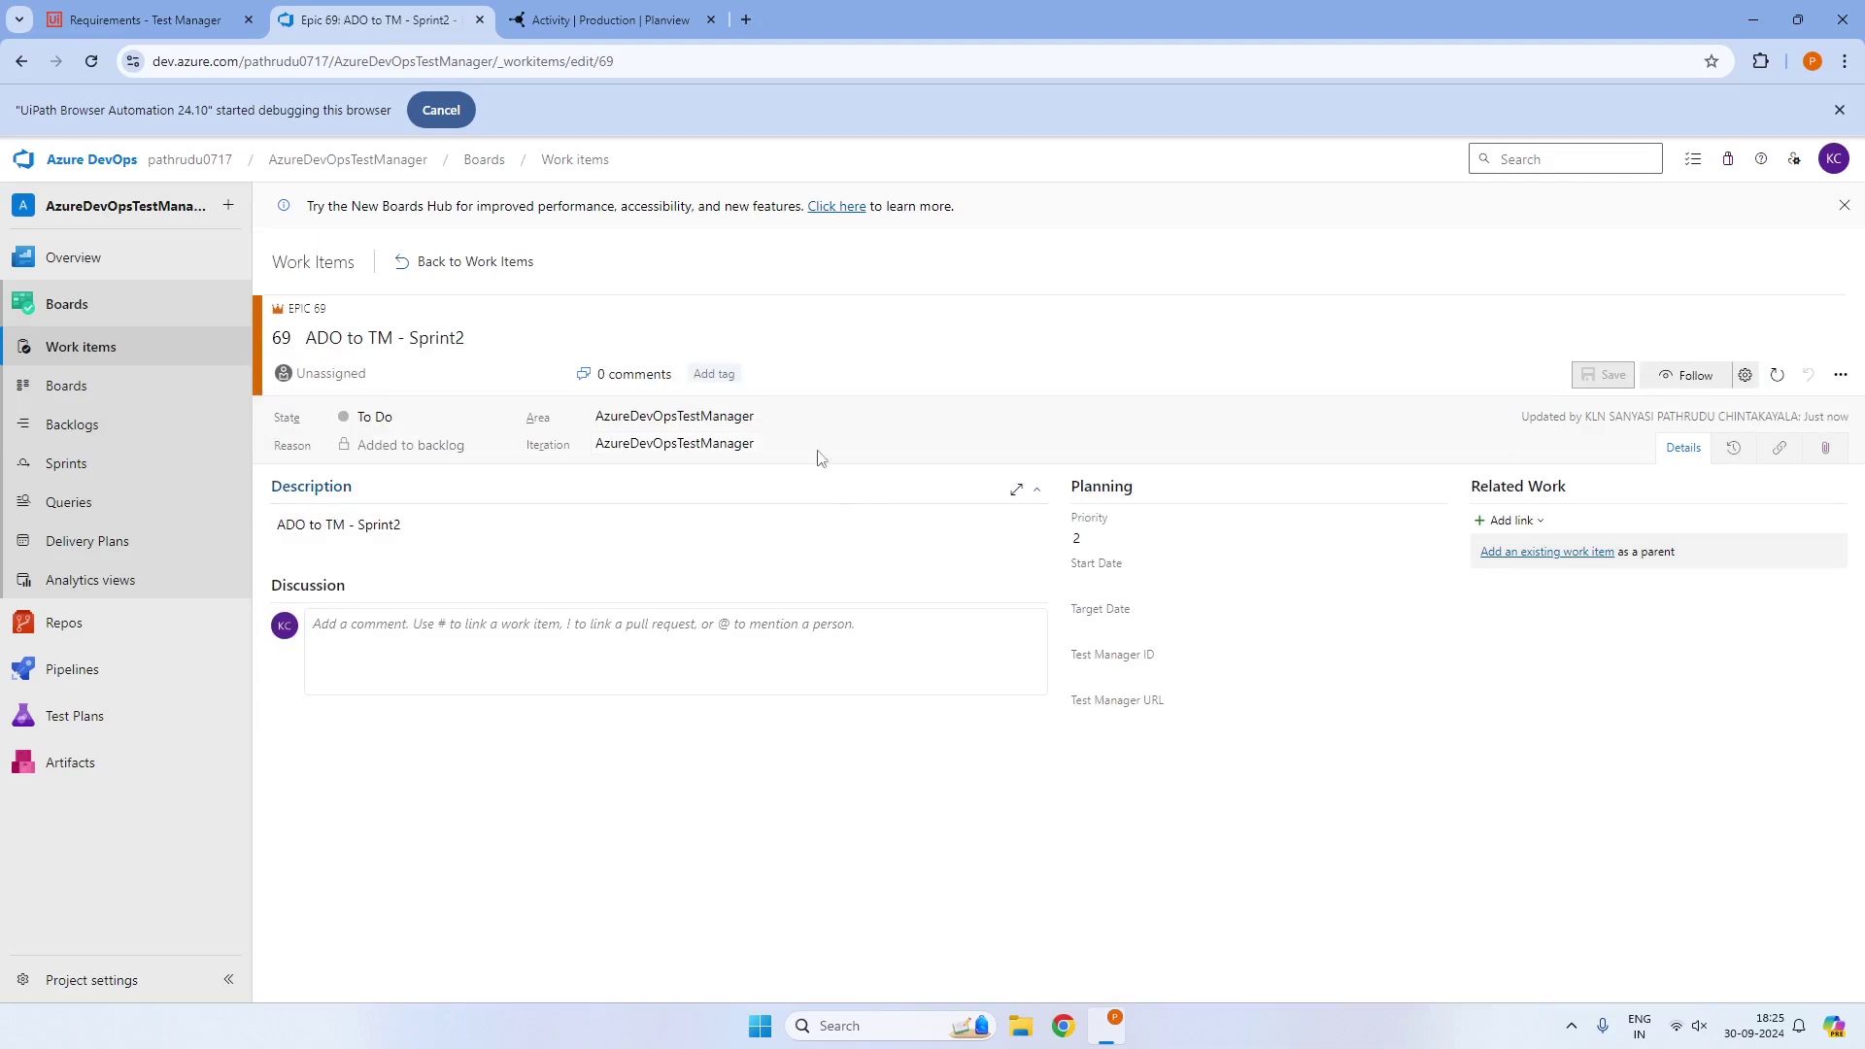
Switch to Planview Hub, refresh the activity list and review the failed artifact activity for requirement UTMI:2
{"action": "left_click", "coordinate": [610, 20]}
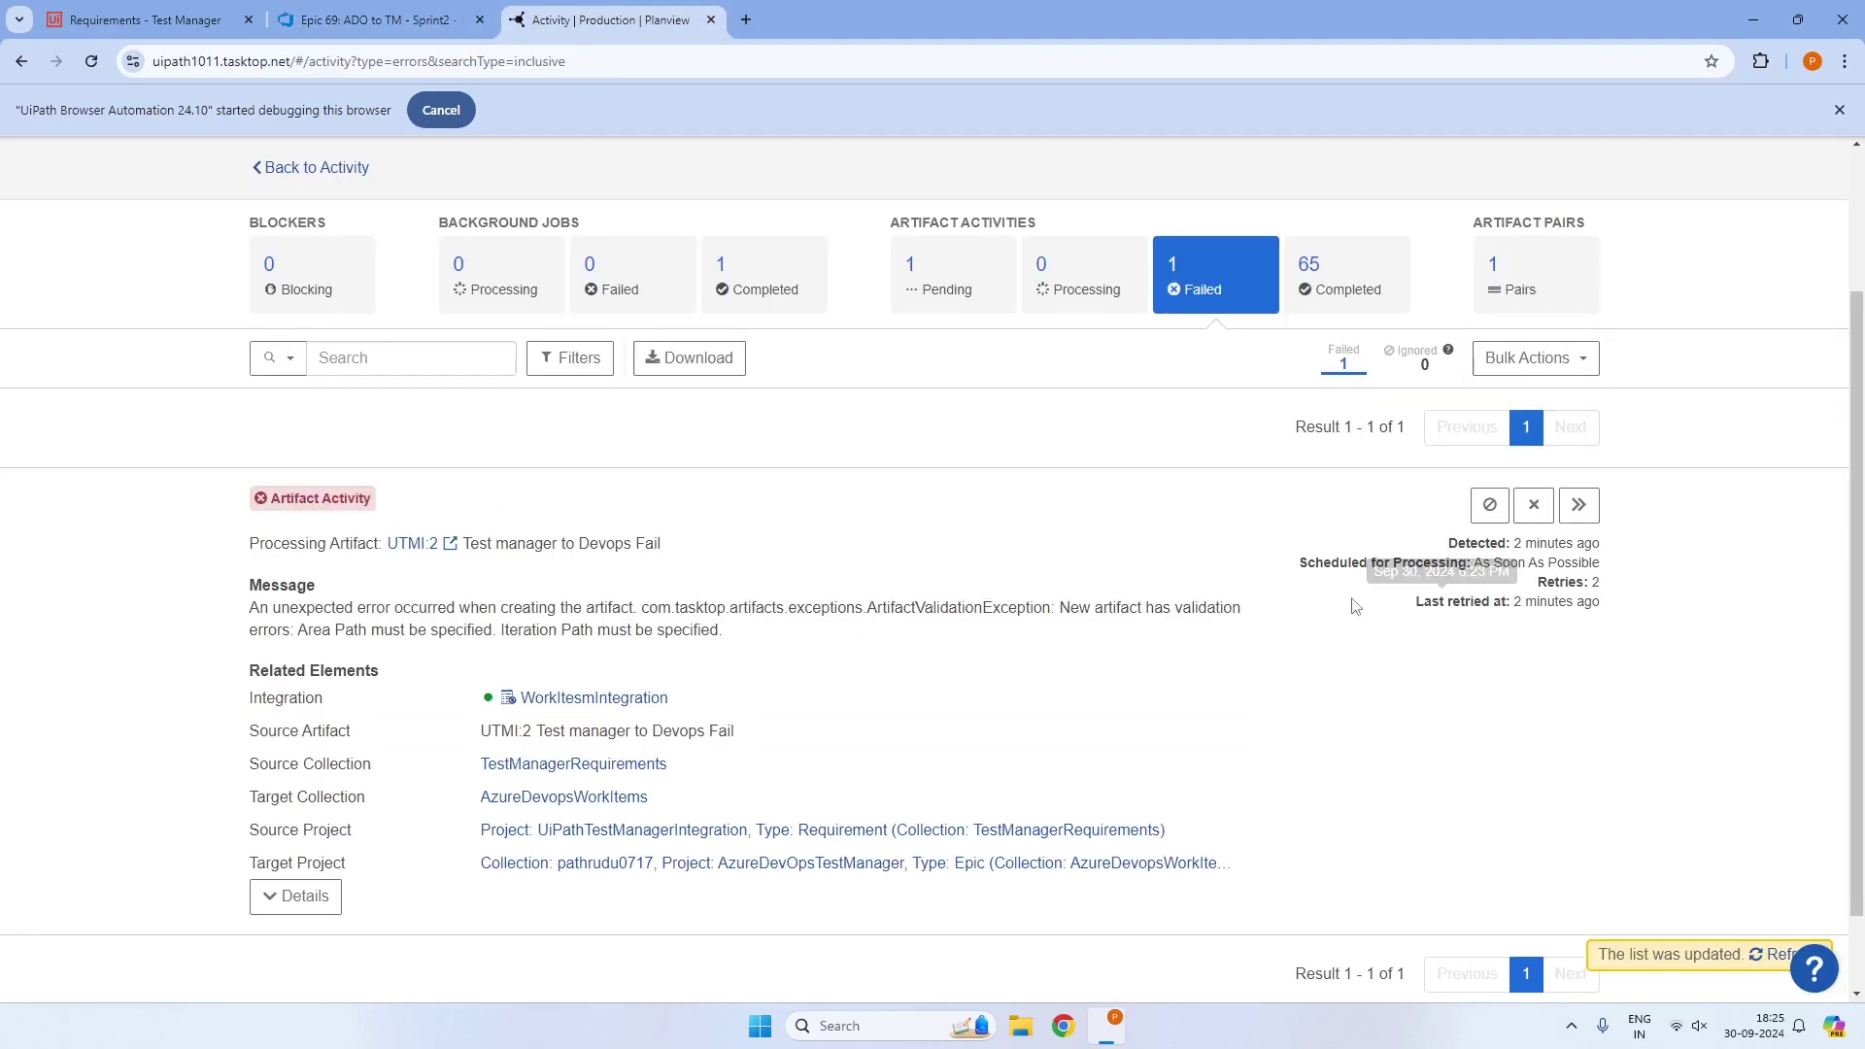
{"action": "left_click", "coordinate": [1760, 955]}
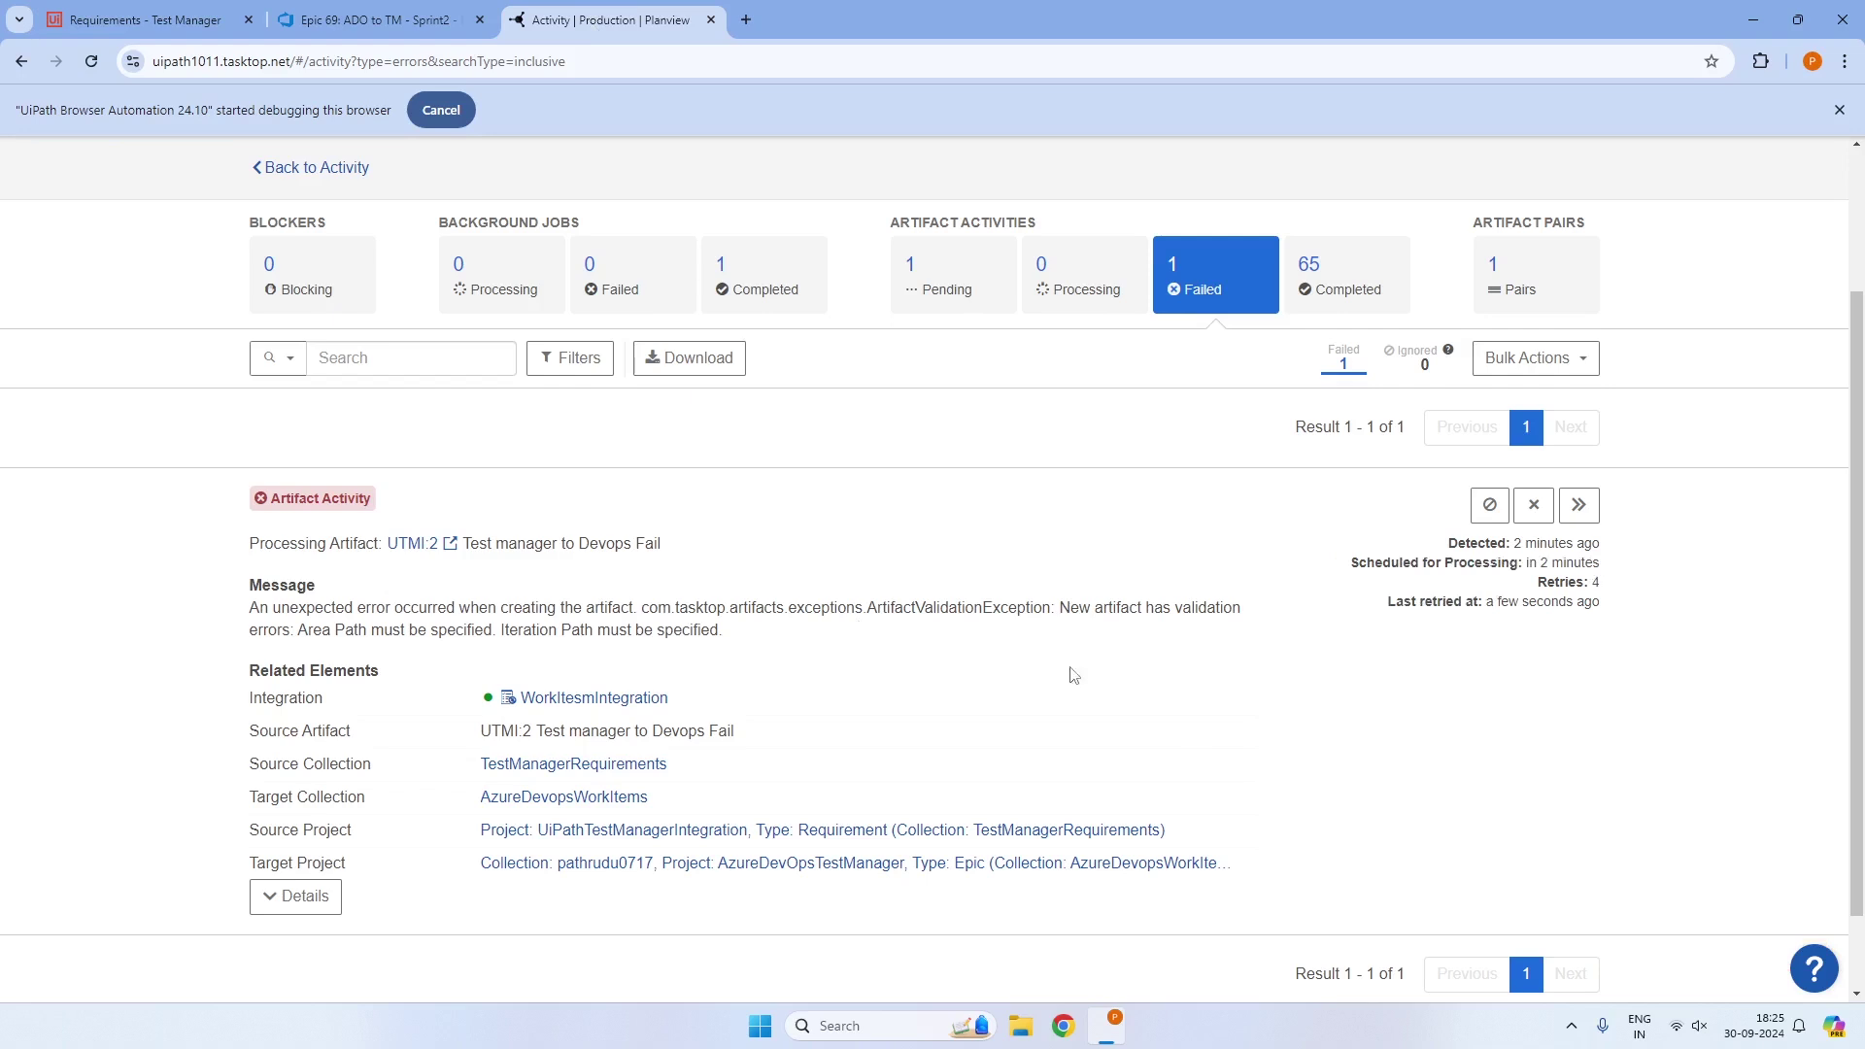
{"action": "left_click", "coordinate": [91, 62]}
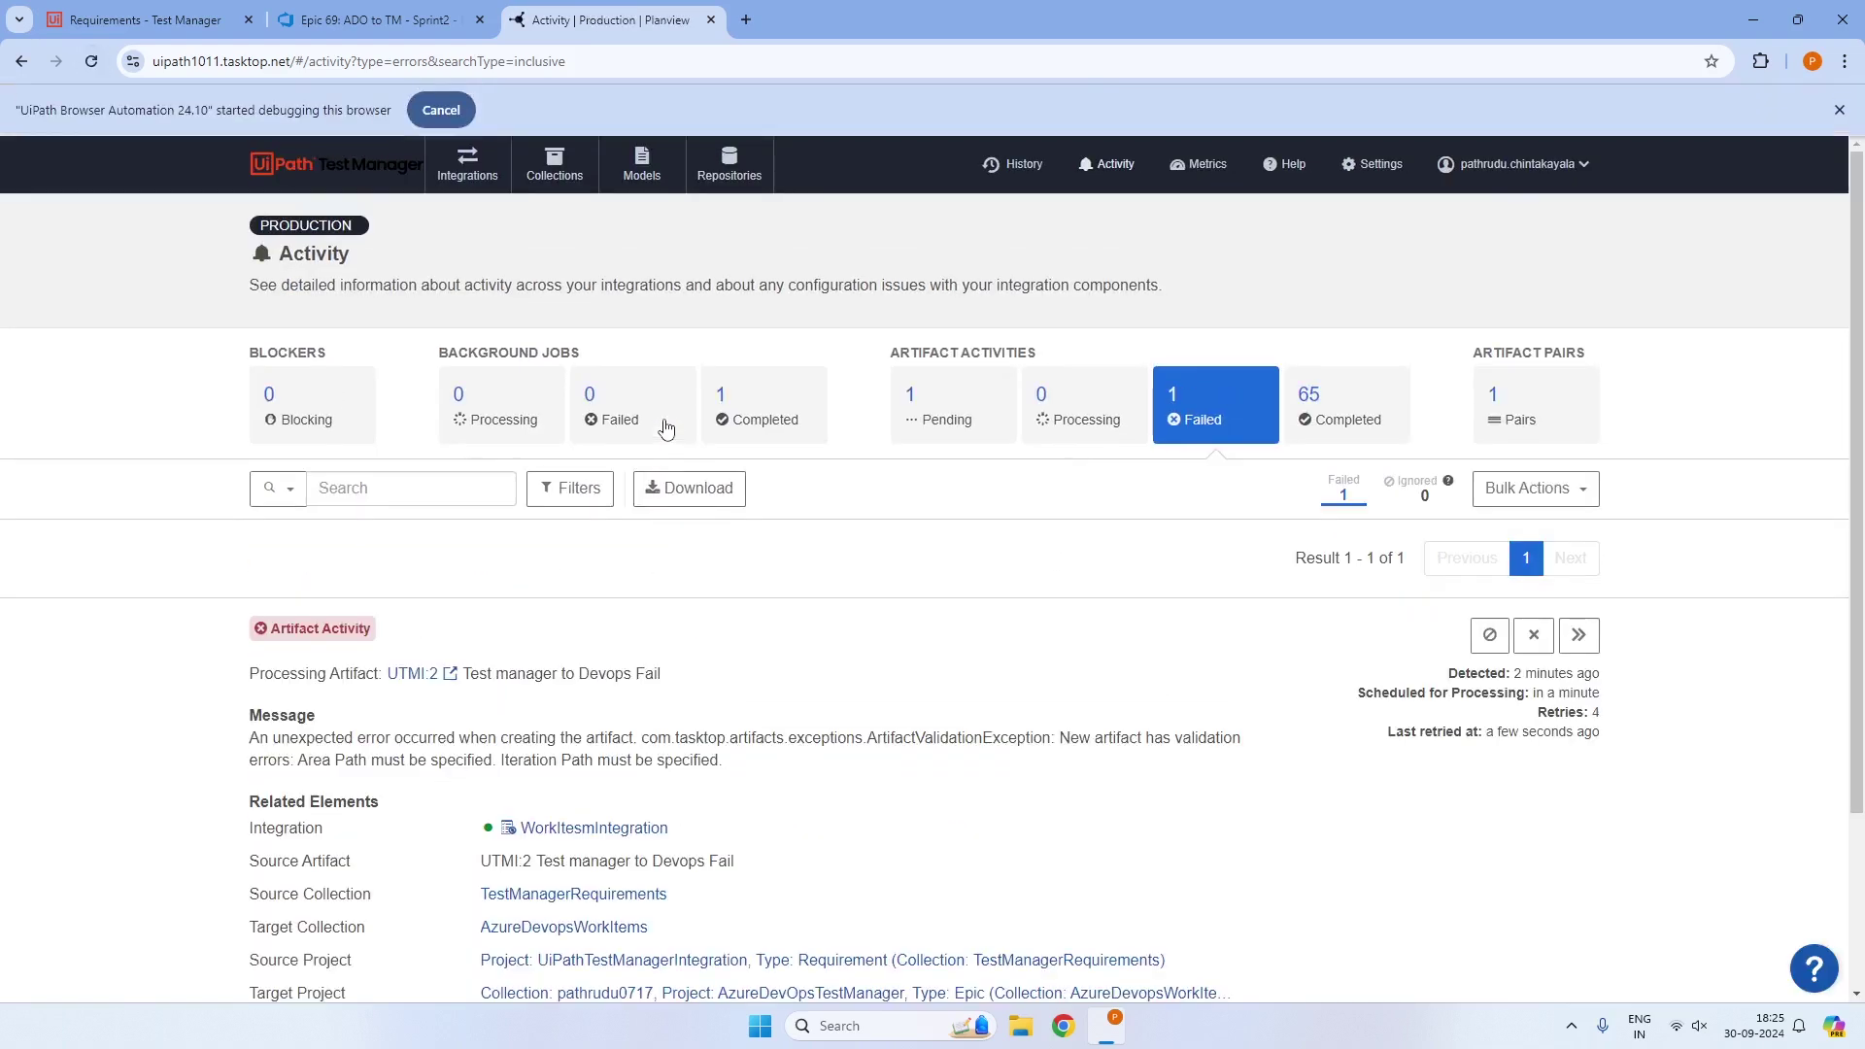
{"action": "scroll", "coordinate": [777, 515], "scroll_direction": "down", "scroll_amount": 2}
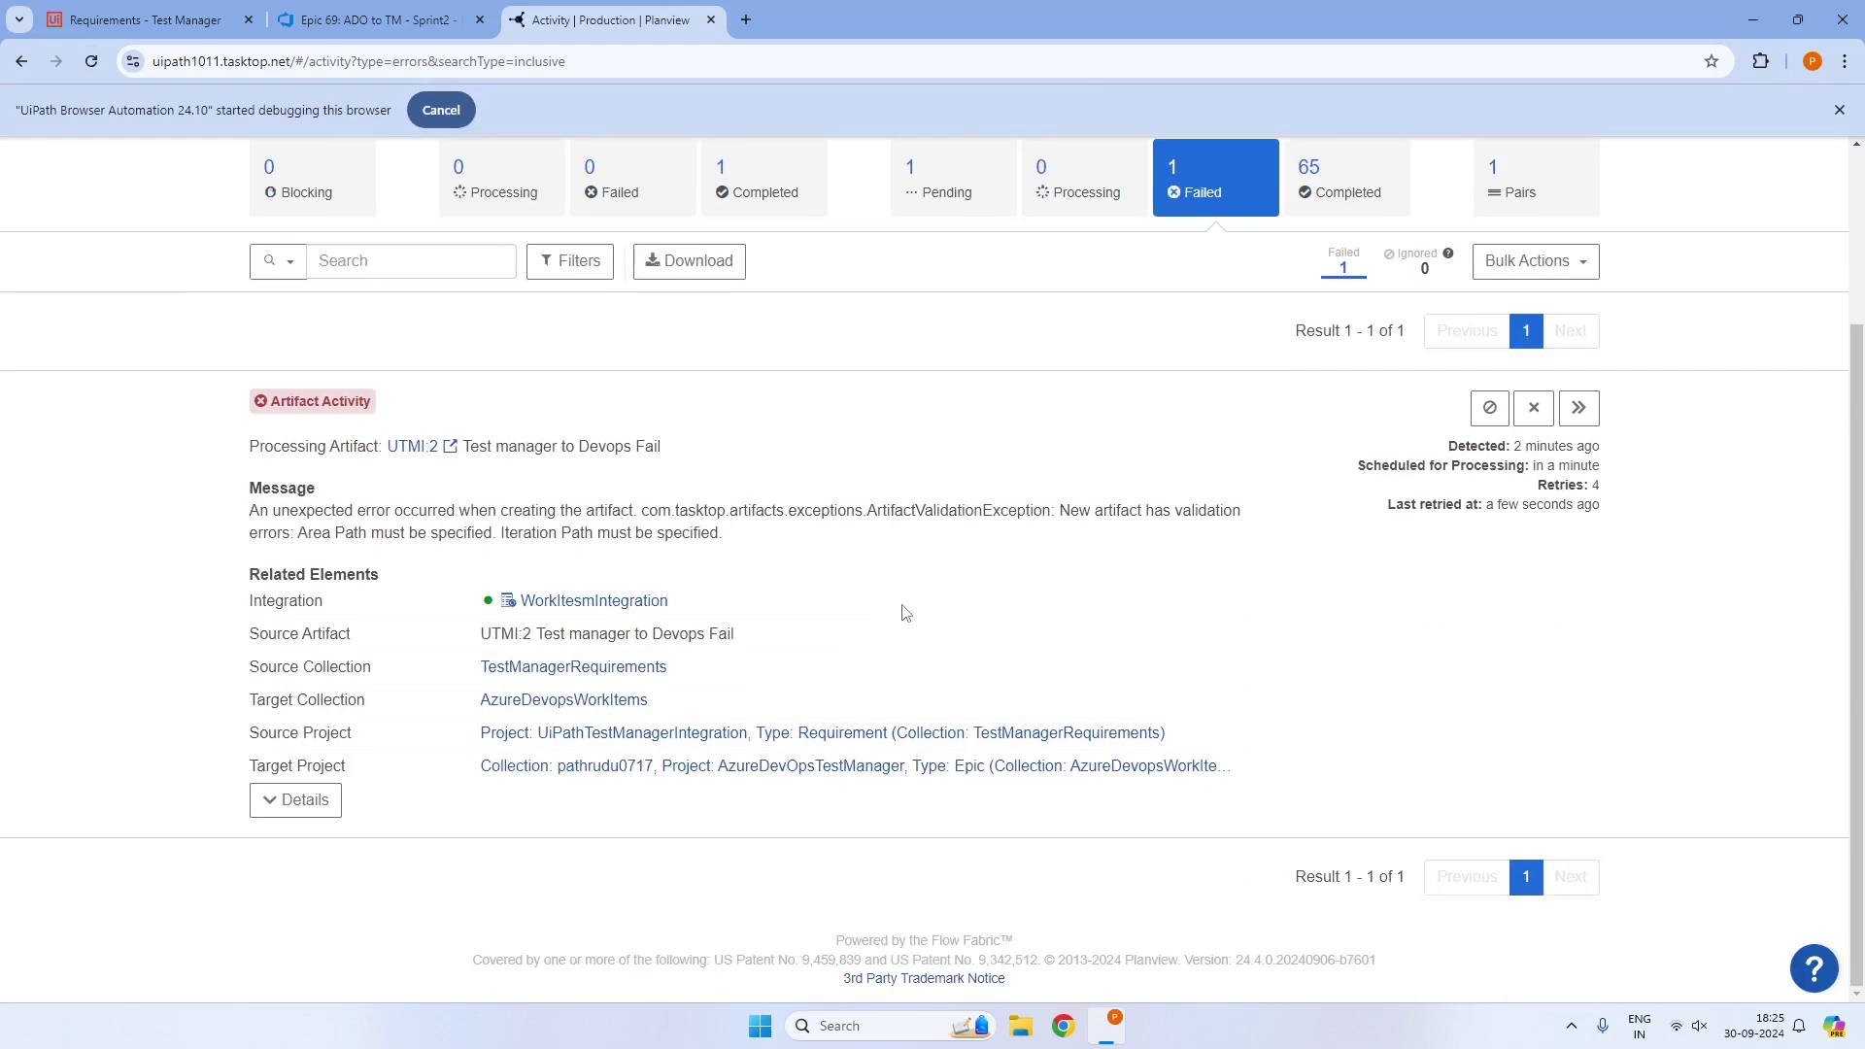
{"action": "scroll", "coordinate": [908, 610], "scroll_direction": "up", "scroll_amount": 2}
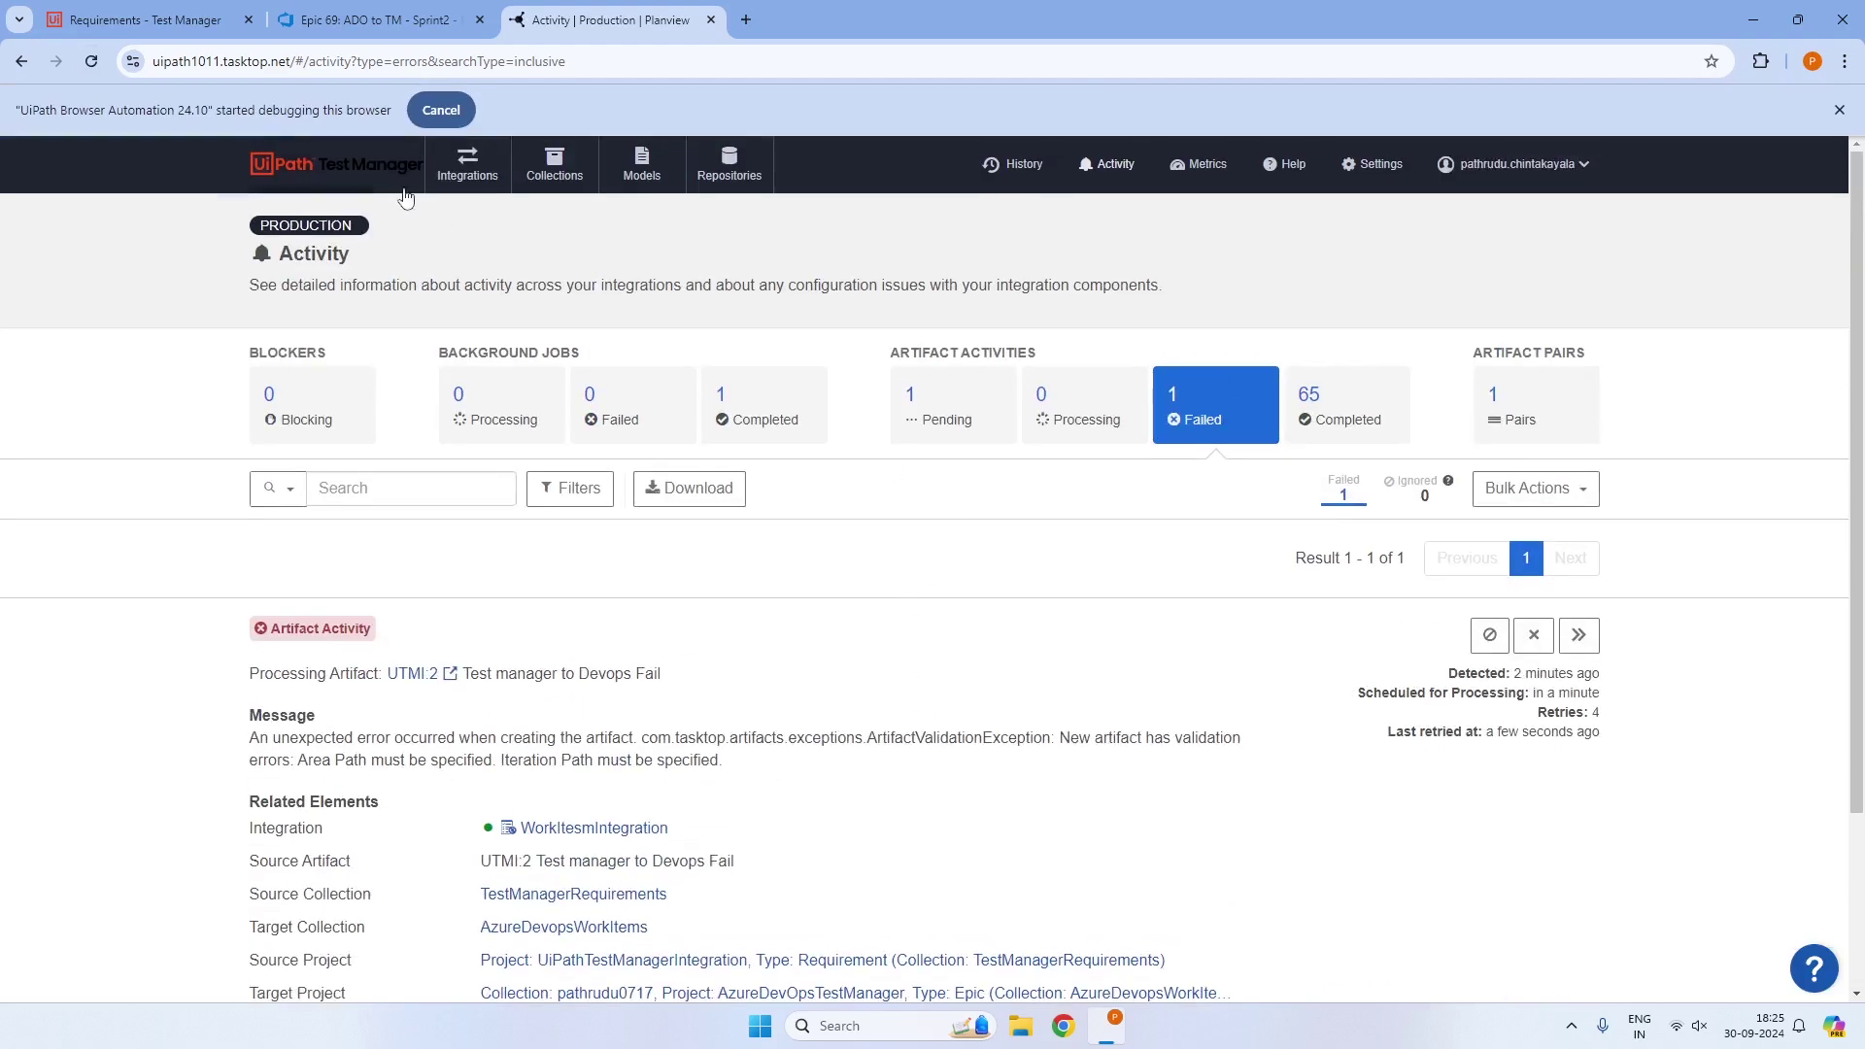
Switch to Test Manager to check the refreshed requirements list, then look at the new epic in Azure DevOps
{"action": "left_click", "coordinate": [199, 14]}
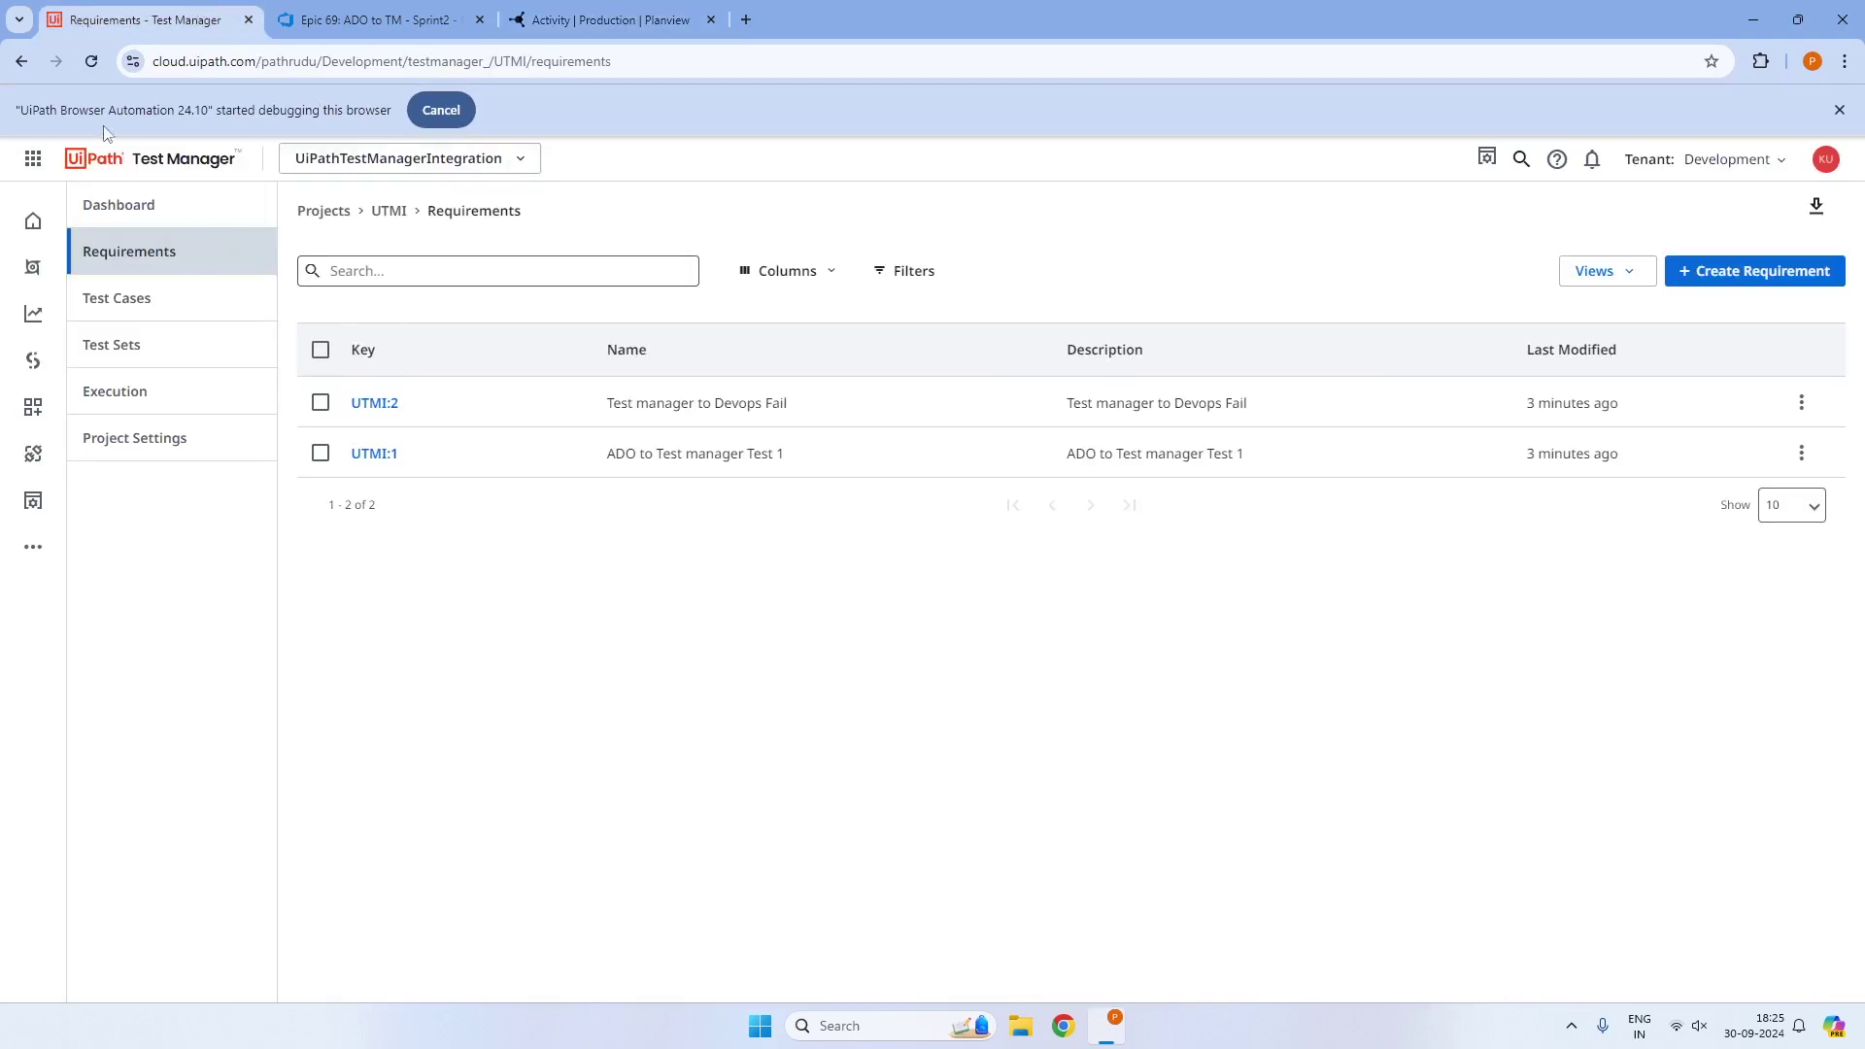
{"action": "left_click", "coordinate": [92, 64]}
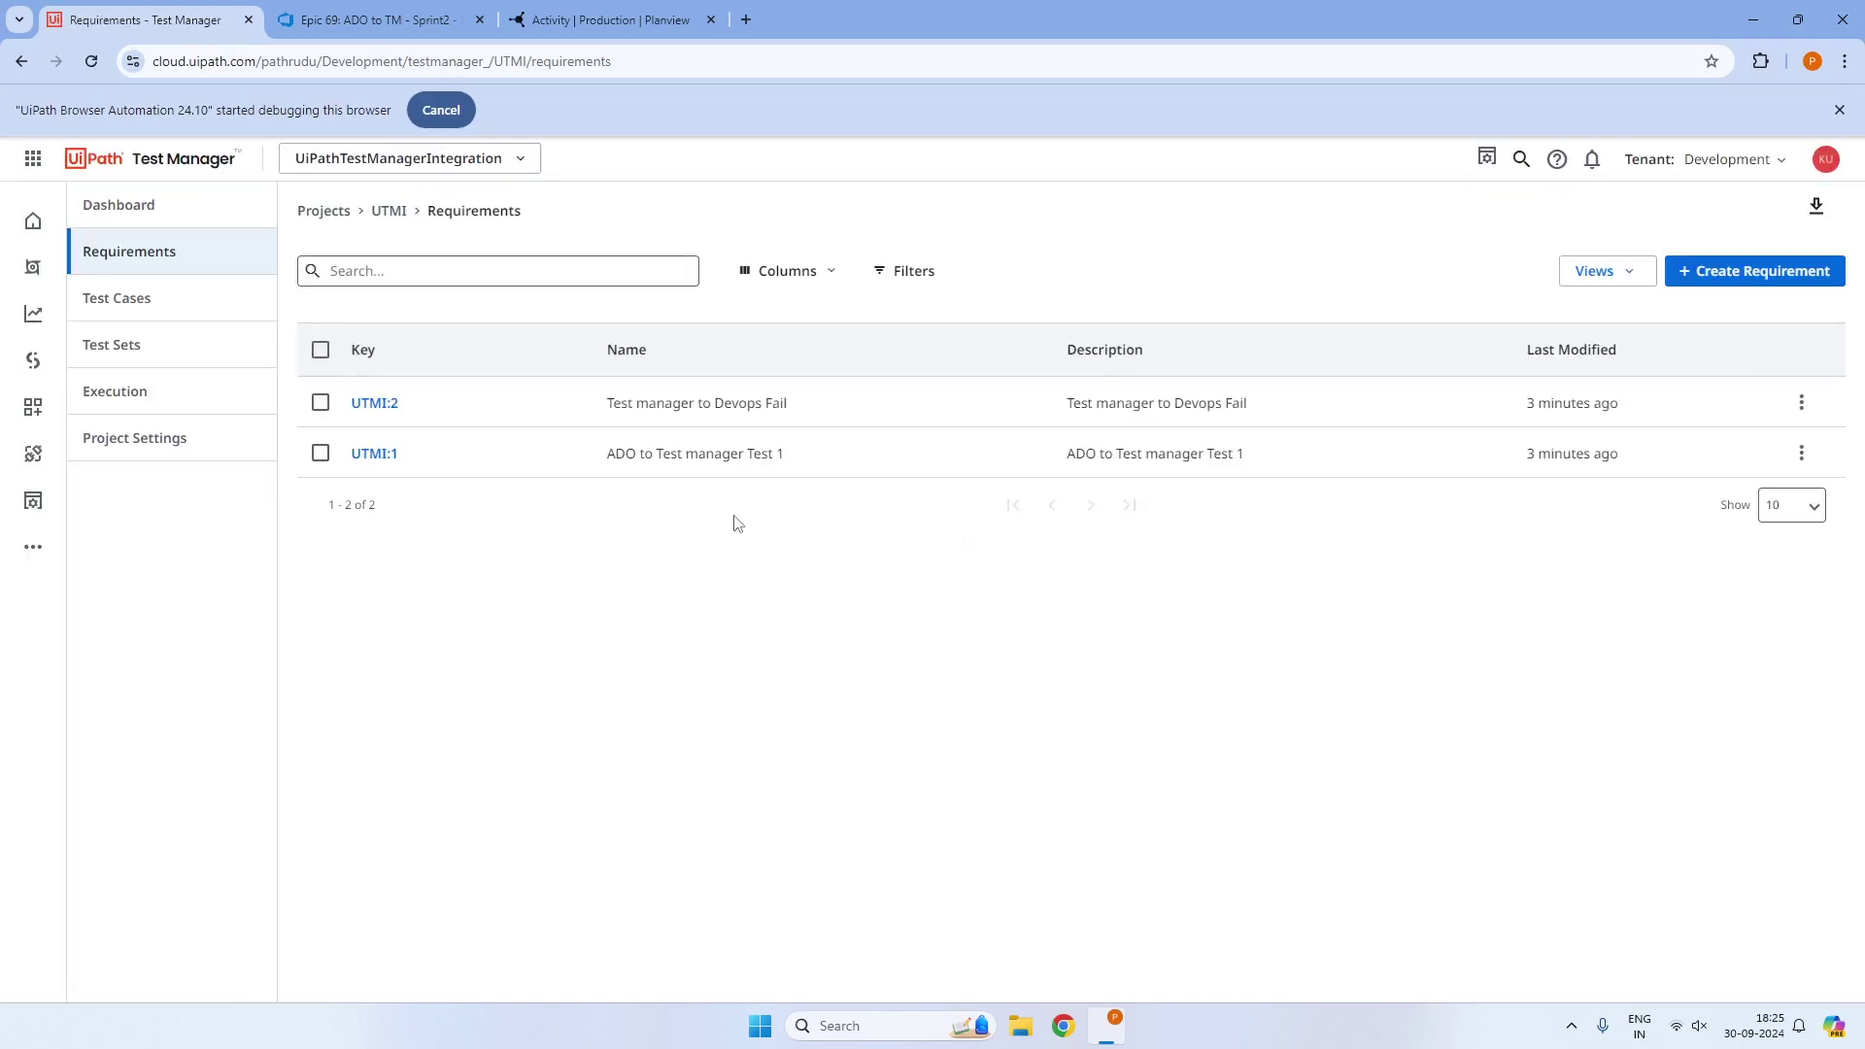
{"action": "left_click", "coordinate": [411, 13]}
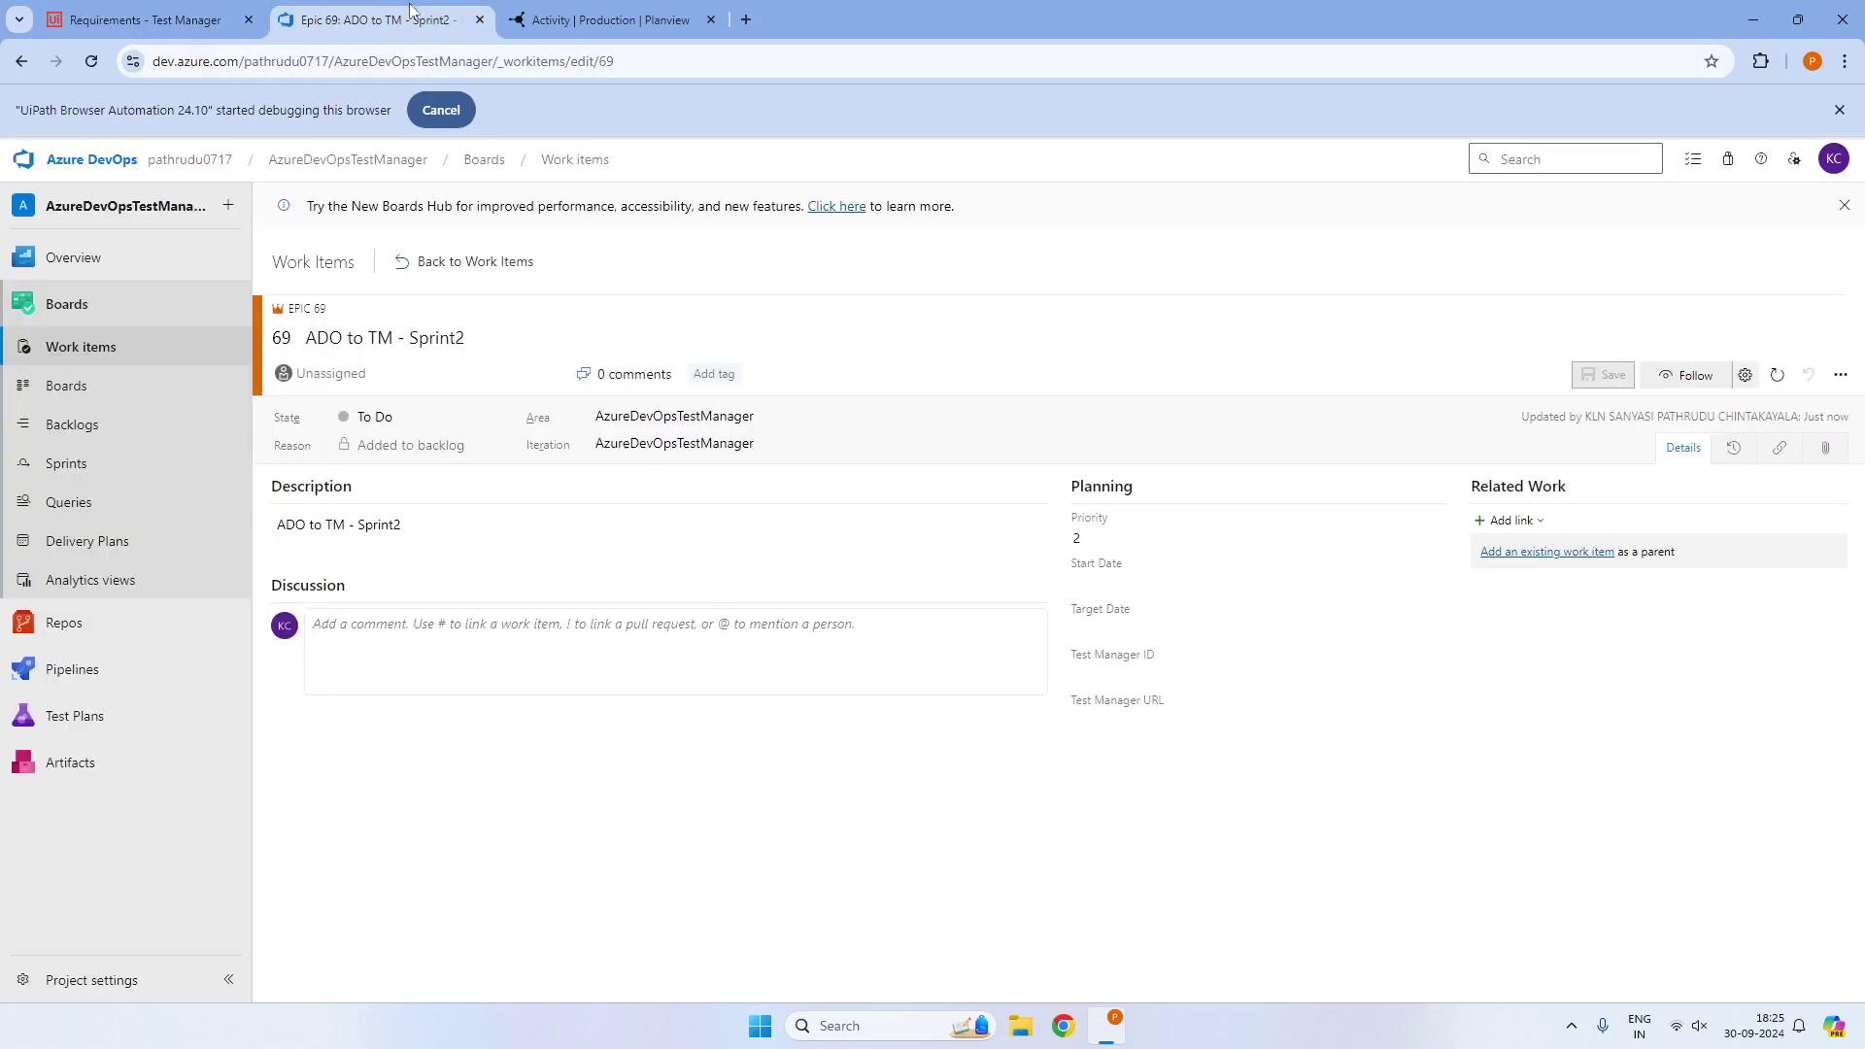
Return to Planview Hub, remove the failed artifact activity for UTMI:2 and reload the activity page
{"action": "left_click", "coordinate": [579, 14]}
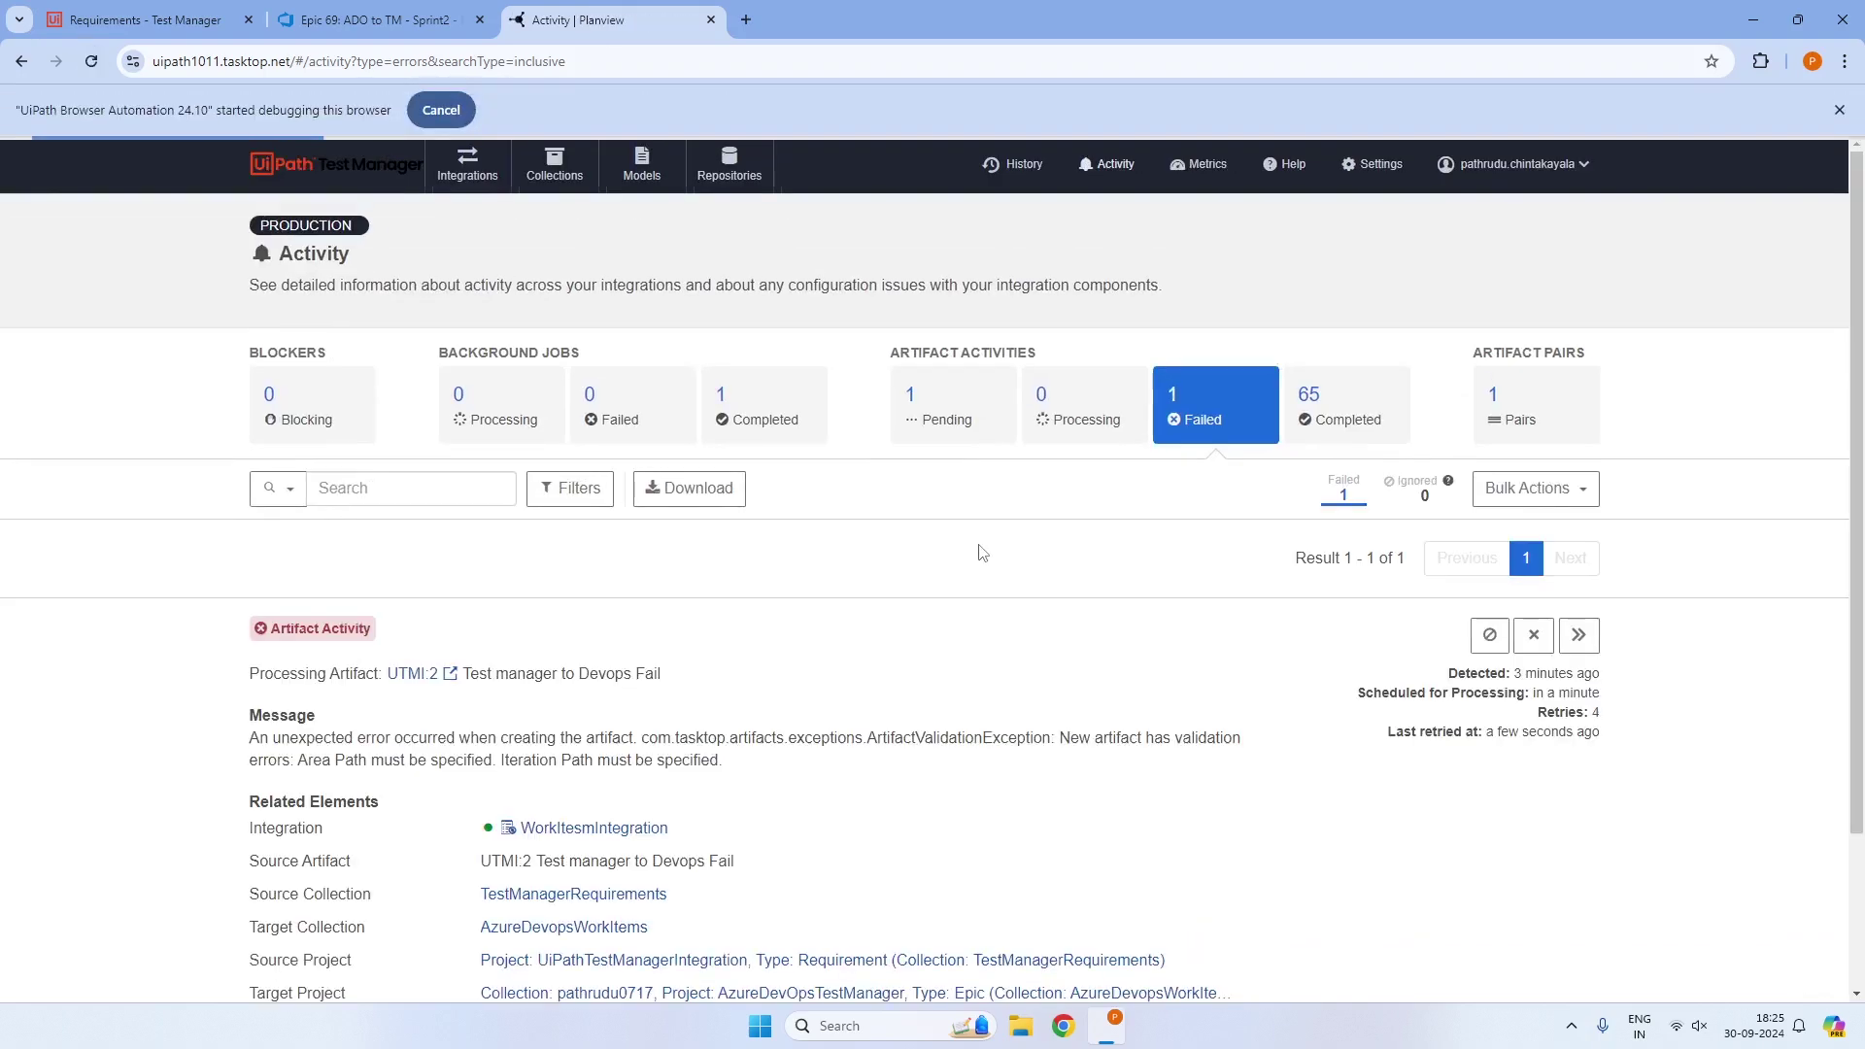
{"action": "scroll", "coordinate": [1016, 582], "scroll_direction": "down", "scroll_amount": 3}
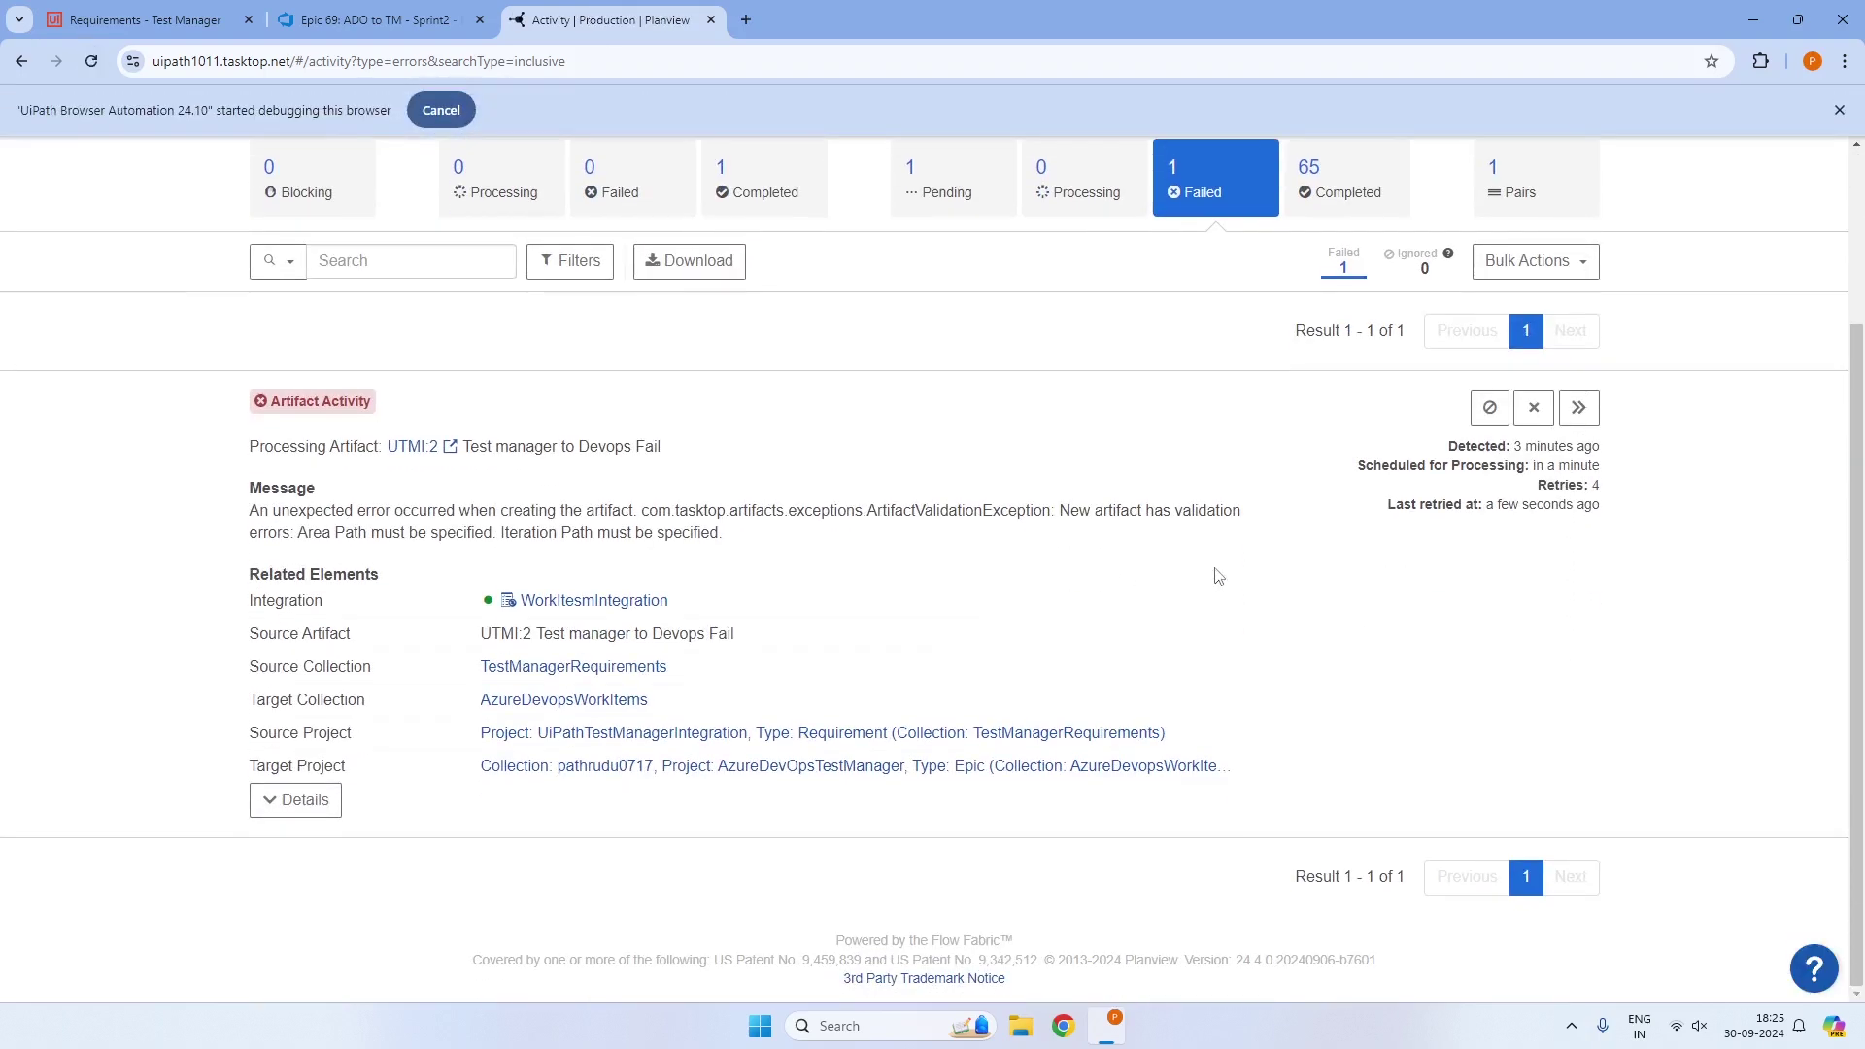
{"action": "left_click", "coordinate": [1535, 412]}
{"action": "left_click", "coordinate": [1189, 407]}
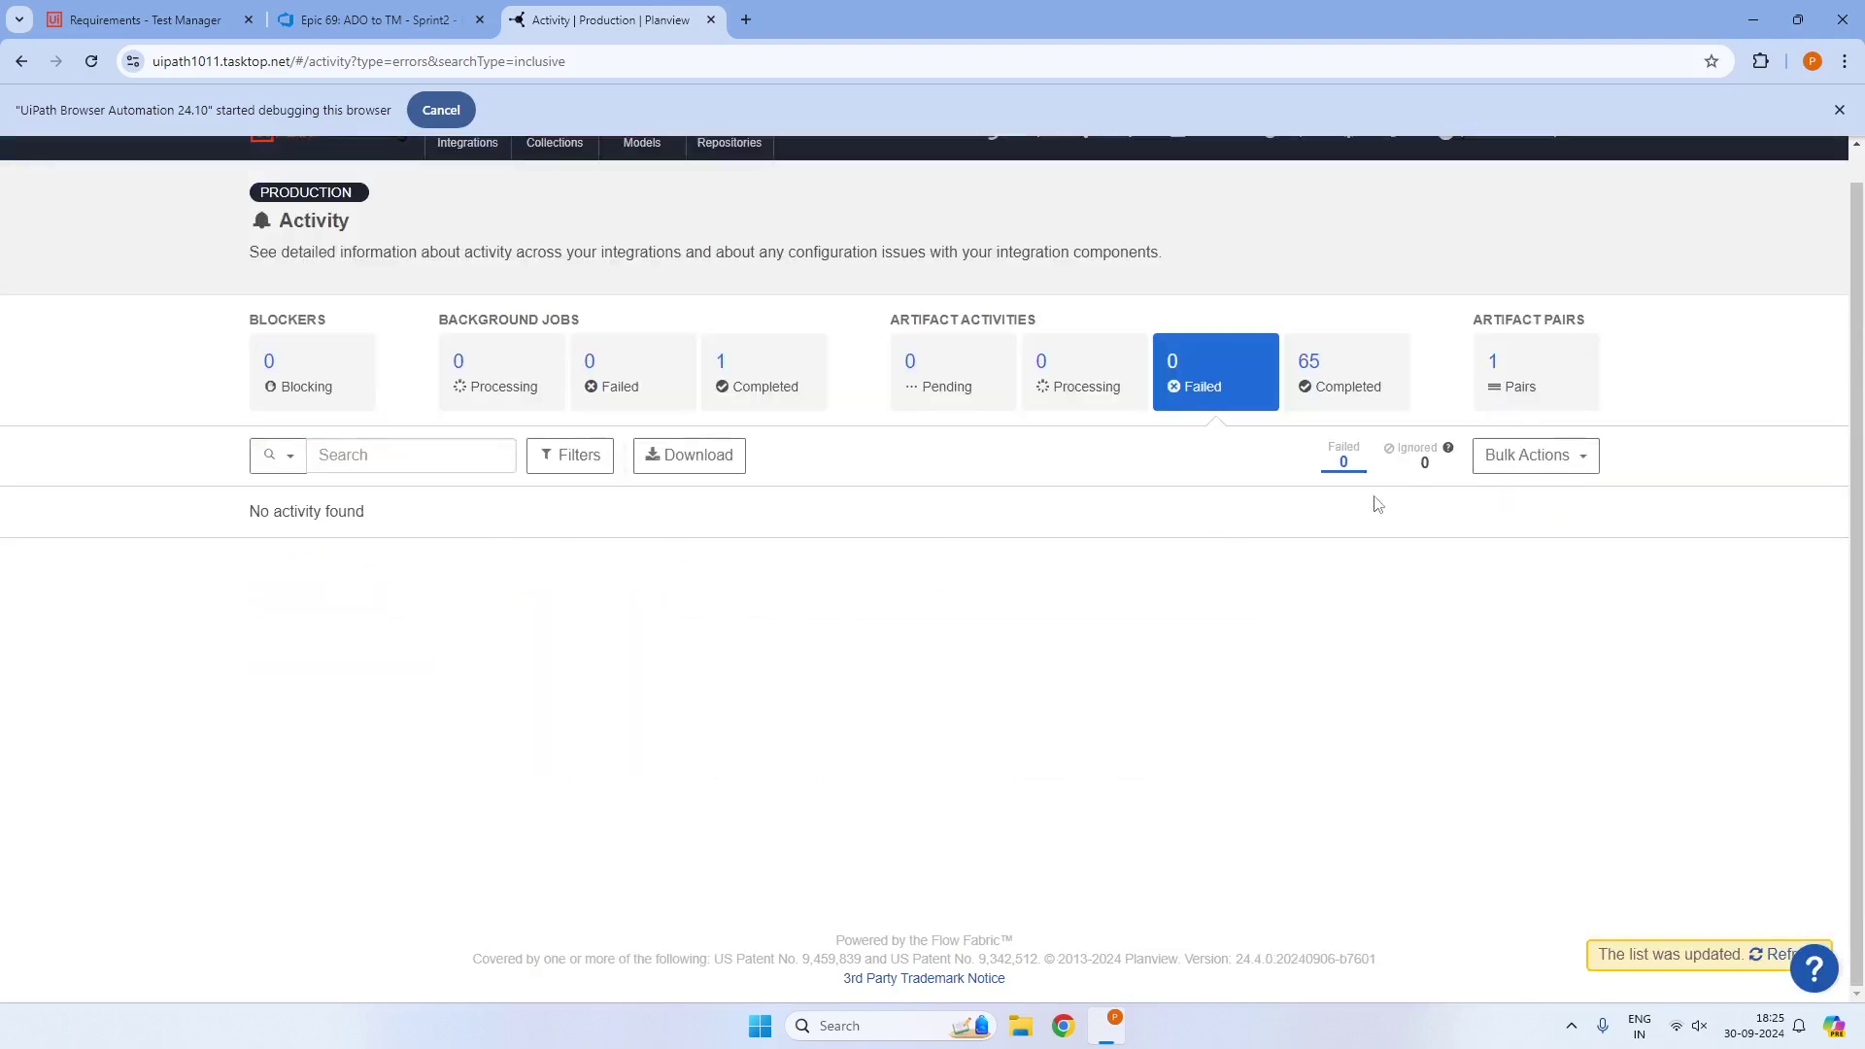
{"action": "left_click", "coordinate": [90, 62]}
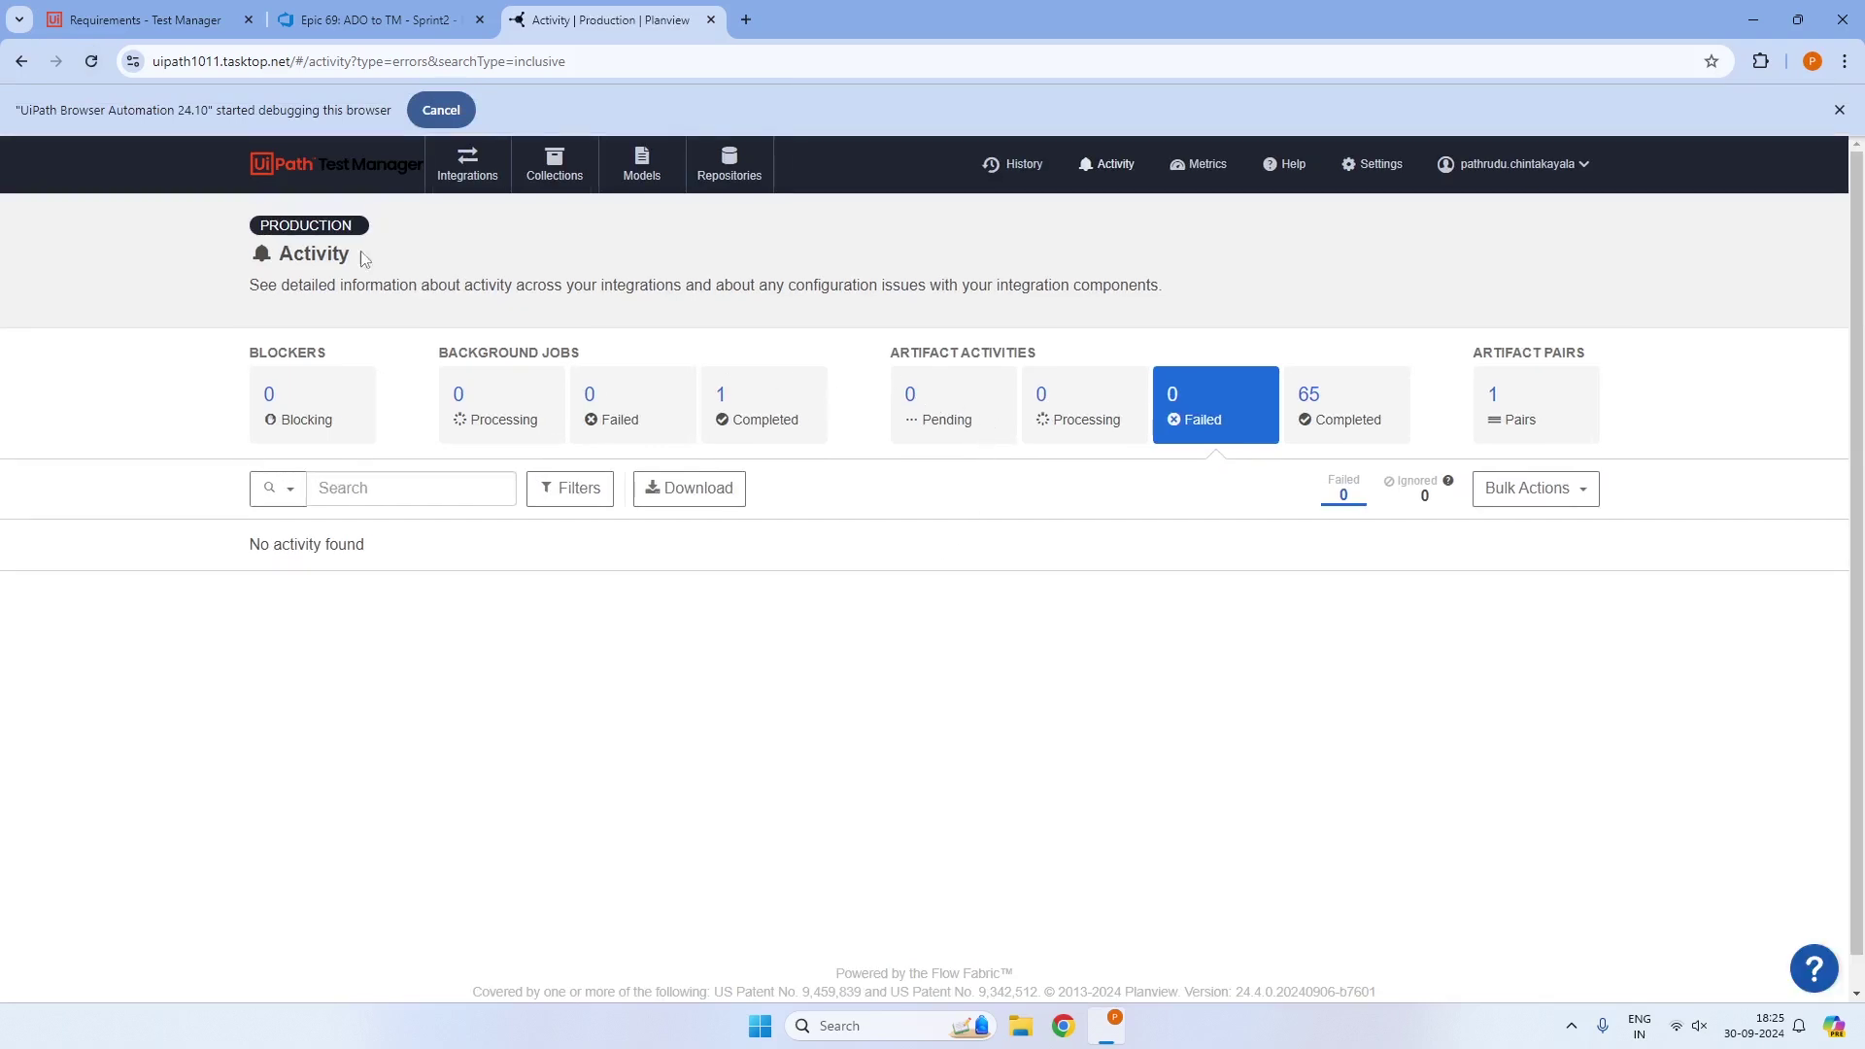
{"action": "left_click", "coordinate": [90, 61]}
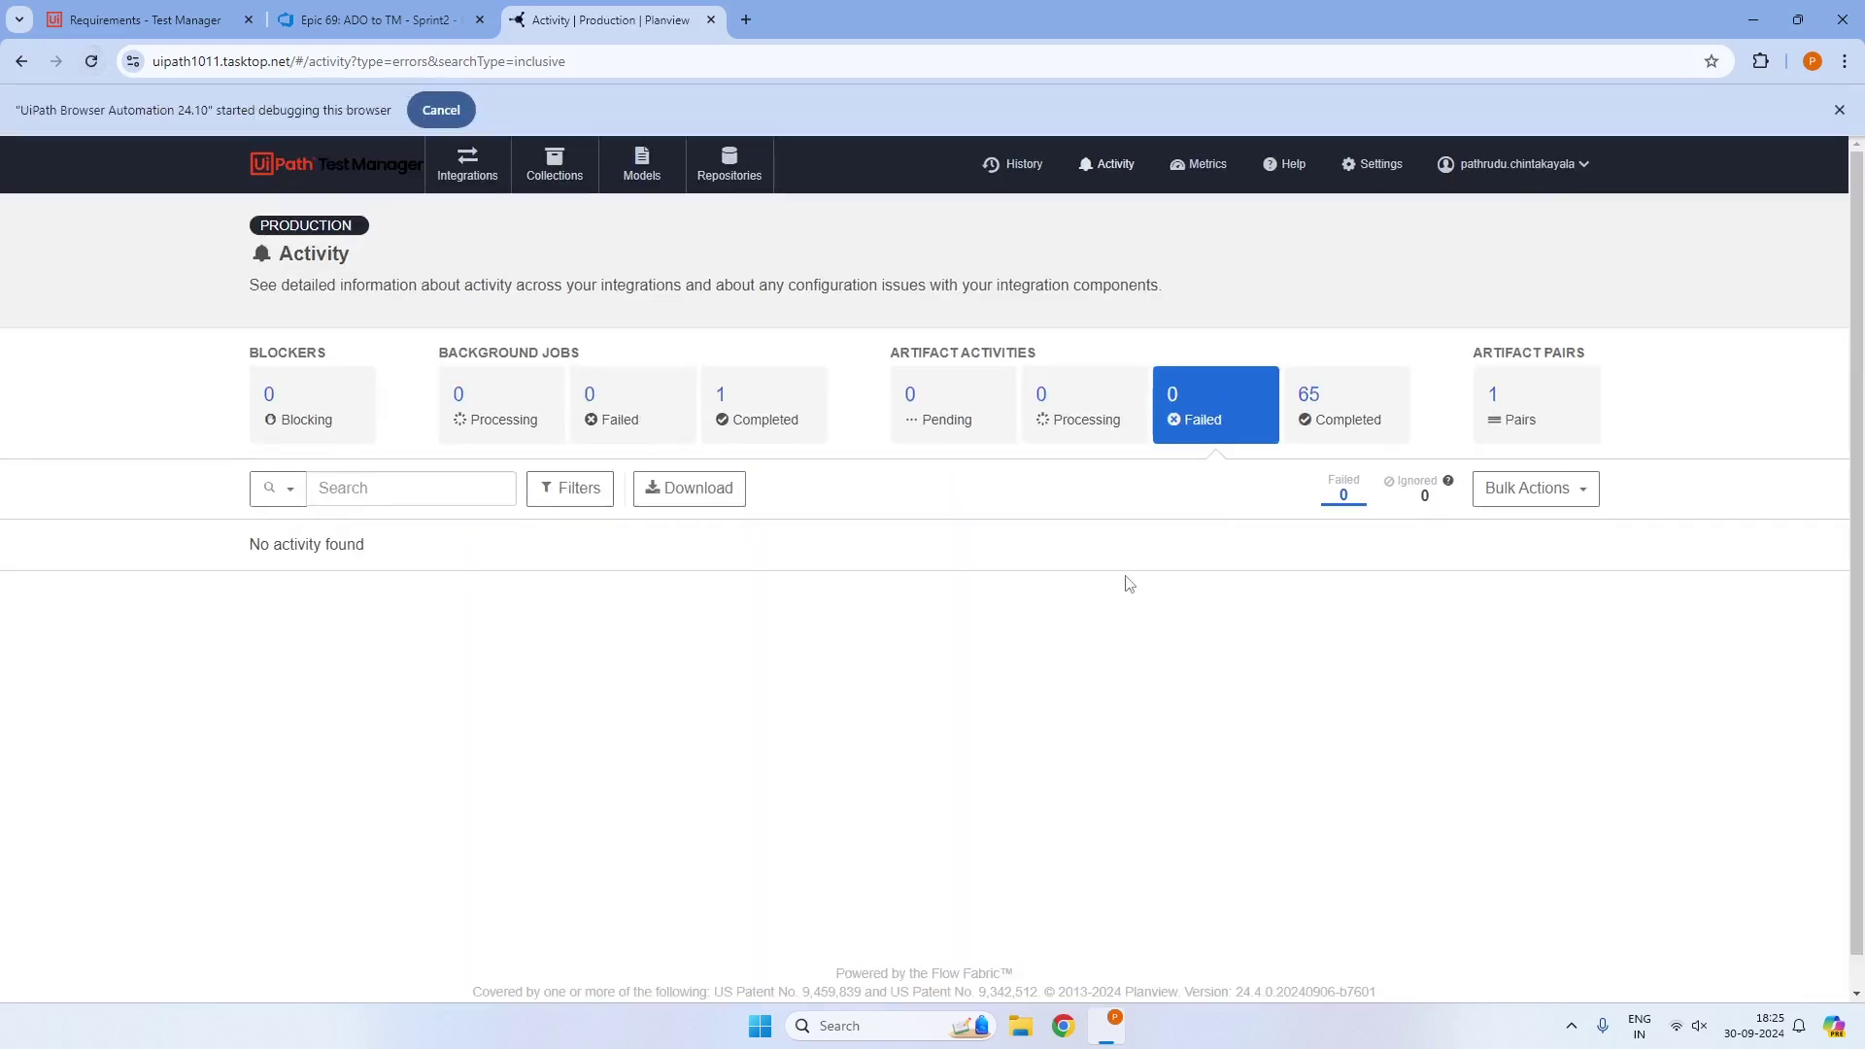
Switch to Test Manager and inspect the AreaPath and IterationPath fields in requirement UTMI:1's details, then return to the requirements list
{"action": "left_click", "coordinate": [145, 19]}
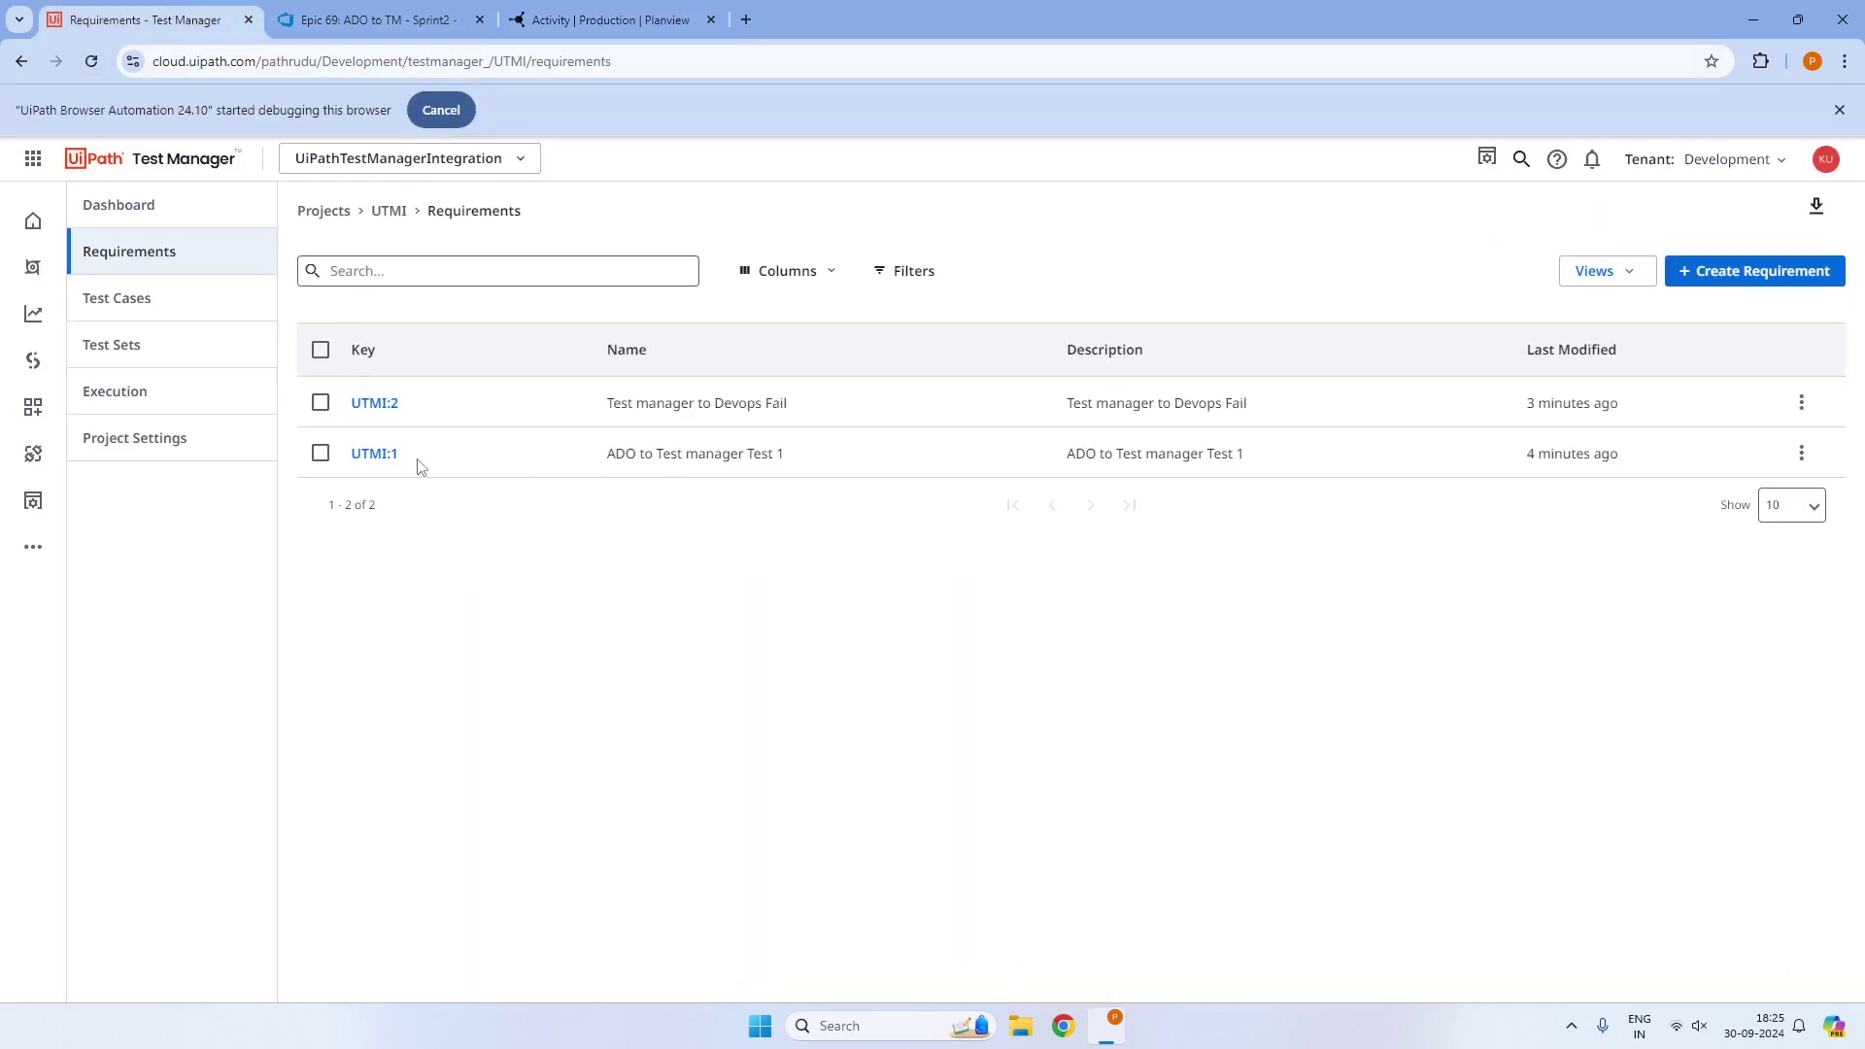
{"action": "left_click", "coordinate": [364, 463]}
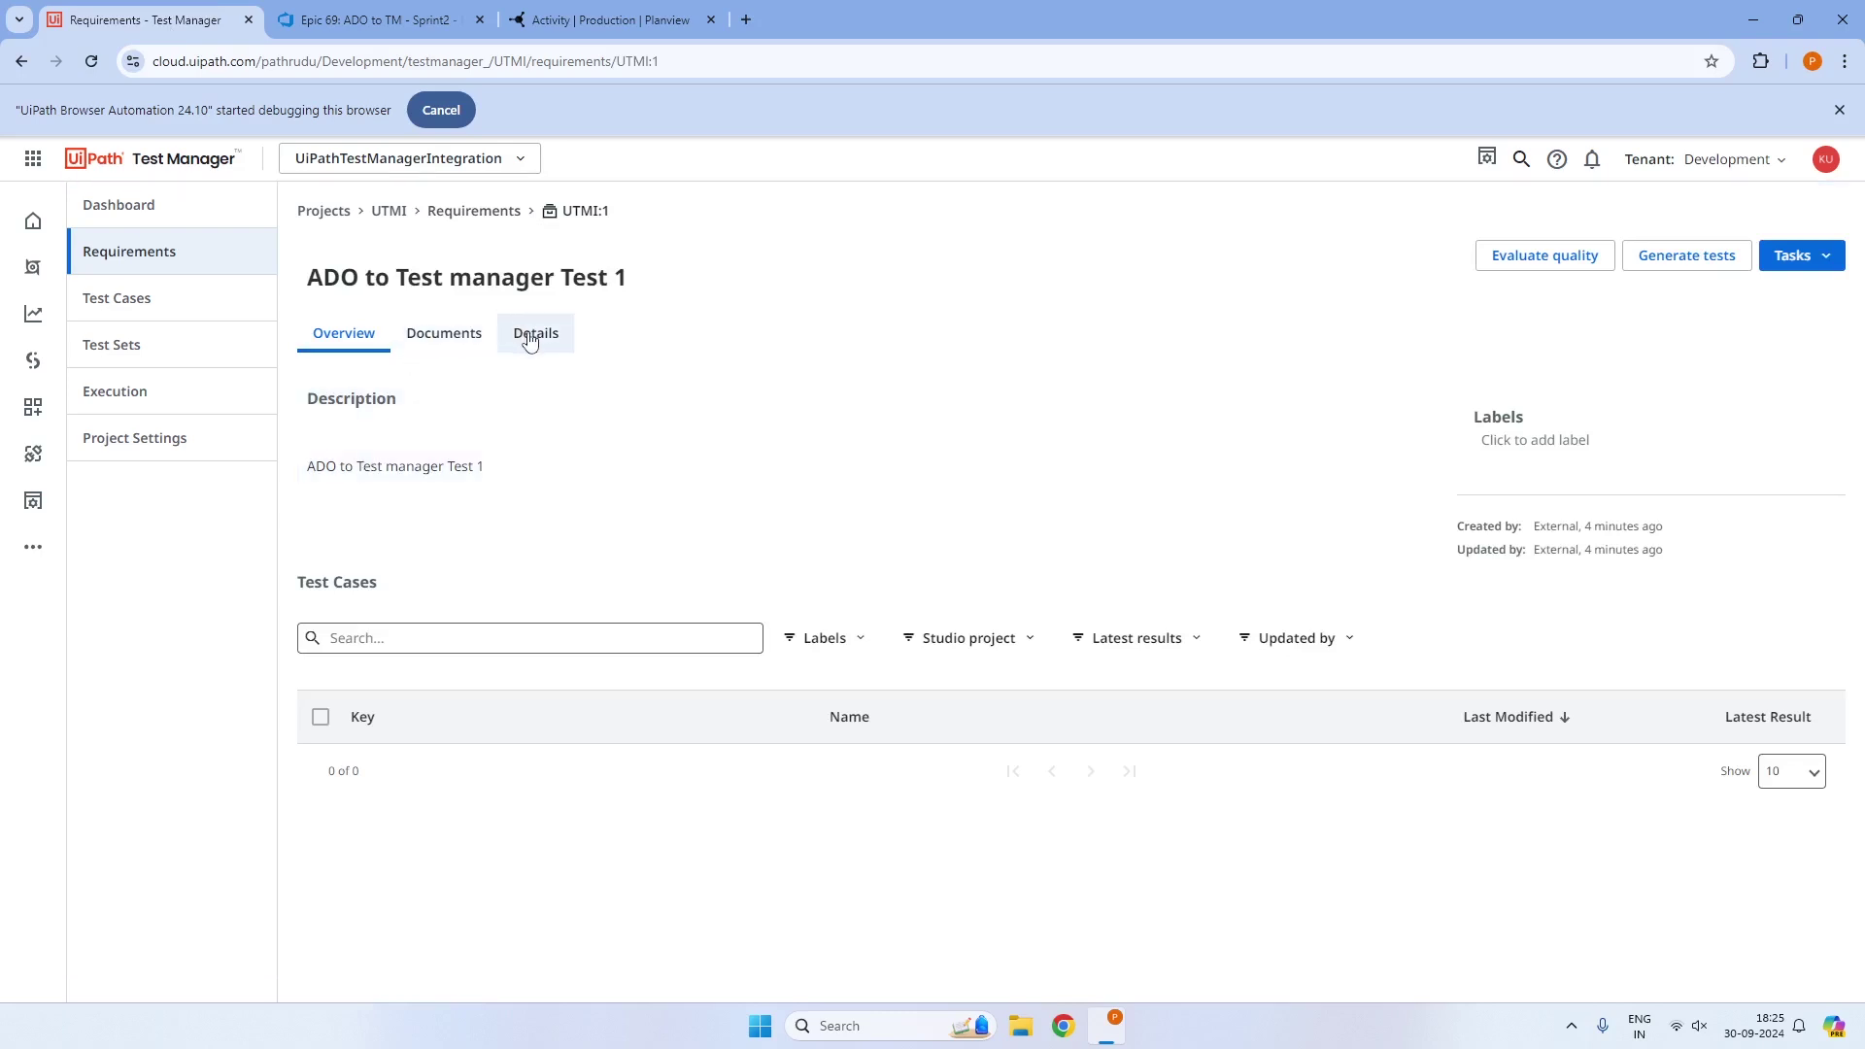
{"action": "left_click", "coordinate": [530, 340]}
{"action": "left_click_drag", "start_coordinate": [367, 384], "coordinate": [306, 386]}
{"action": "left_click_drag", "start_coordinate": [382, 442], "coordinate": [312, 448]}
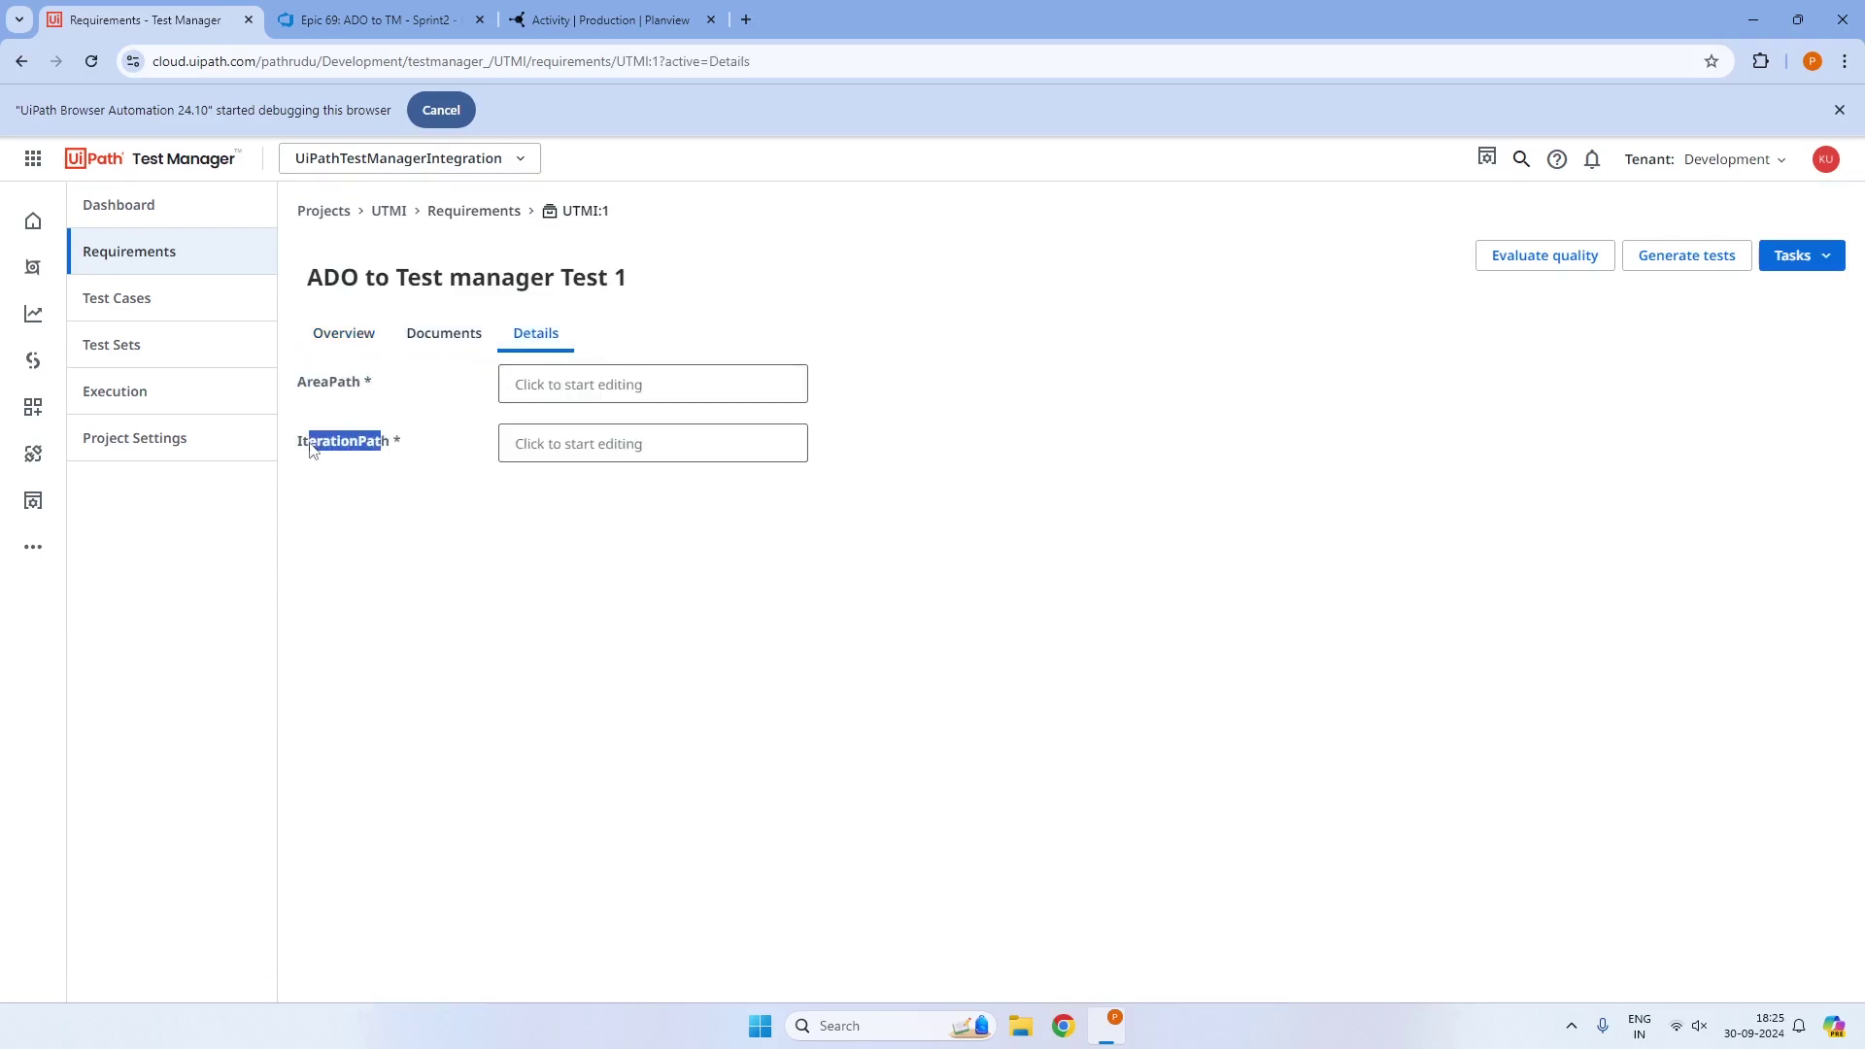
{"action": "left_click", "coordinate": [359, 461]}
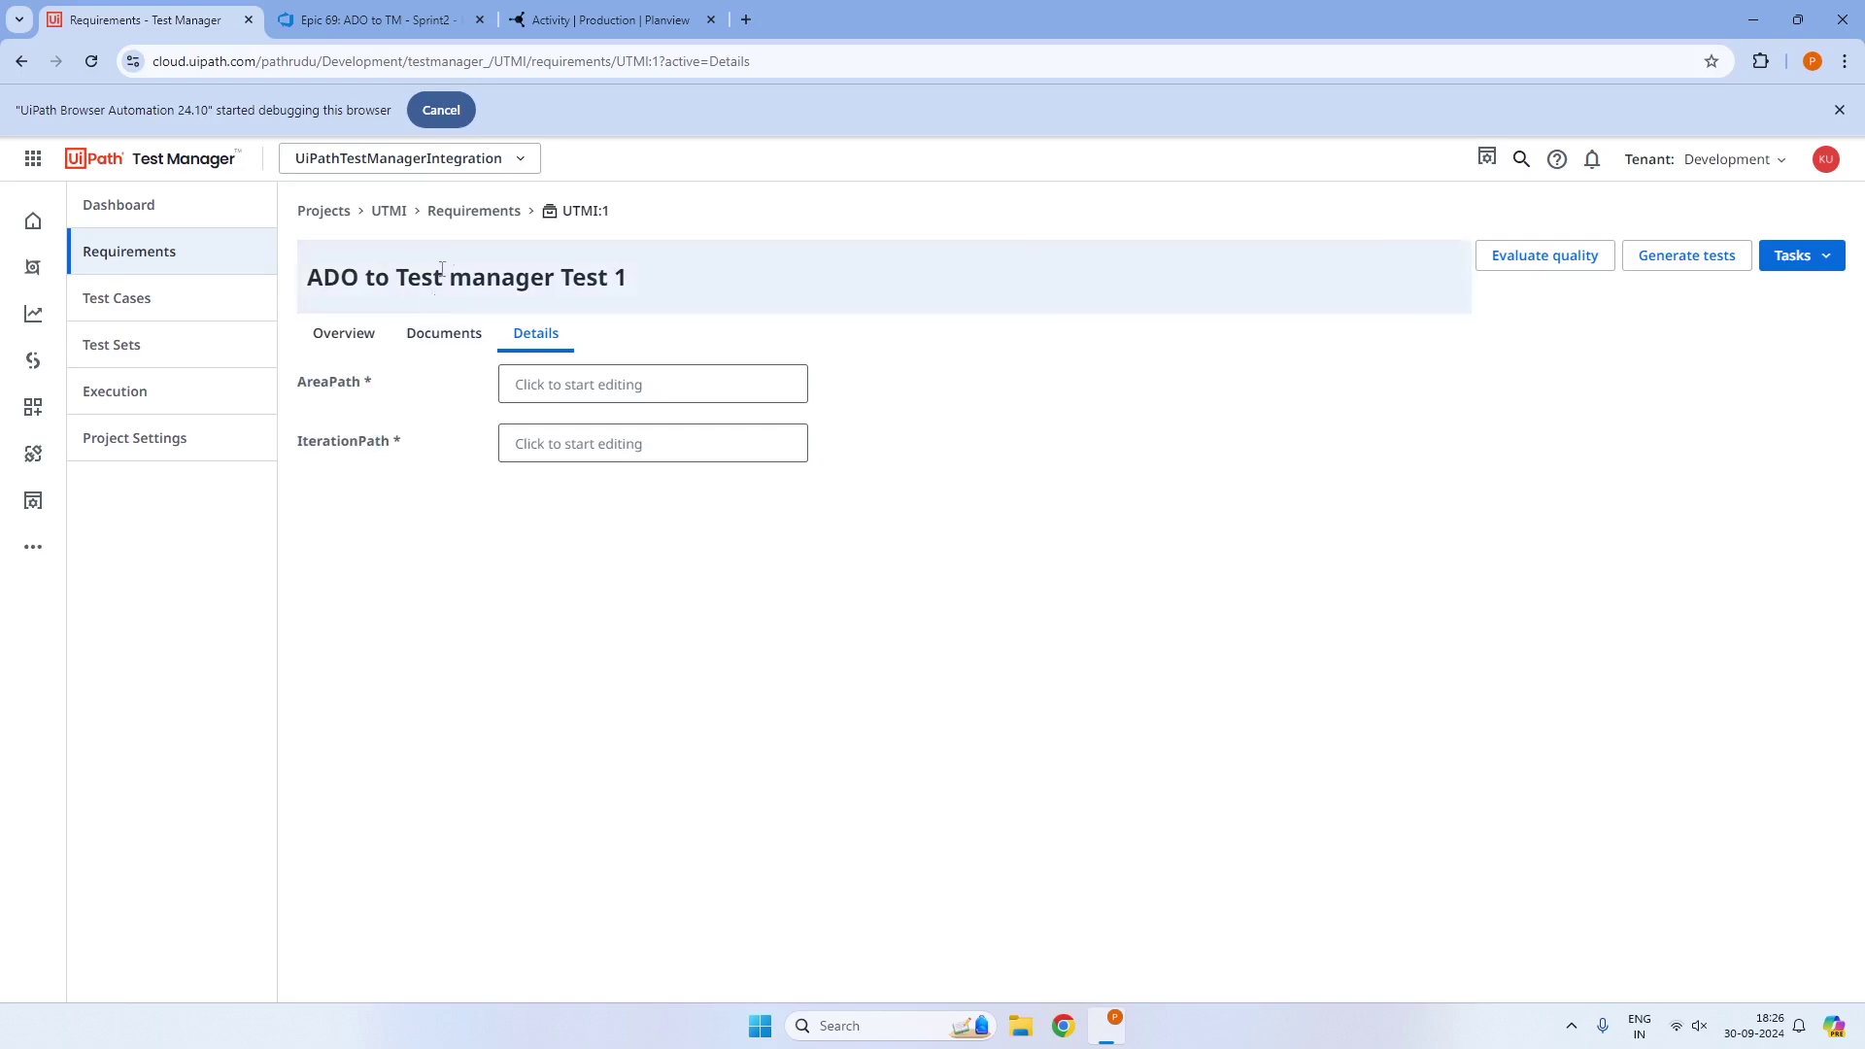
{"action": "left_click", "coordinate": [462, 215]}
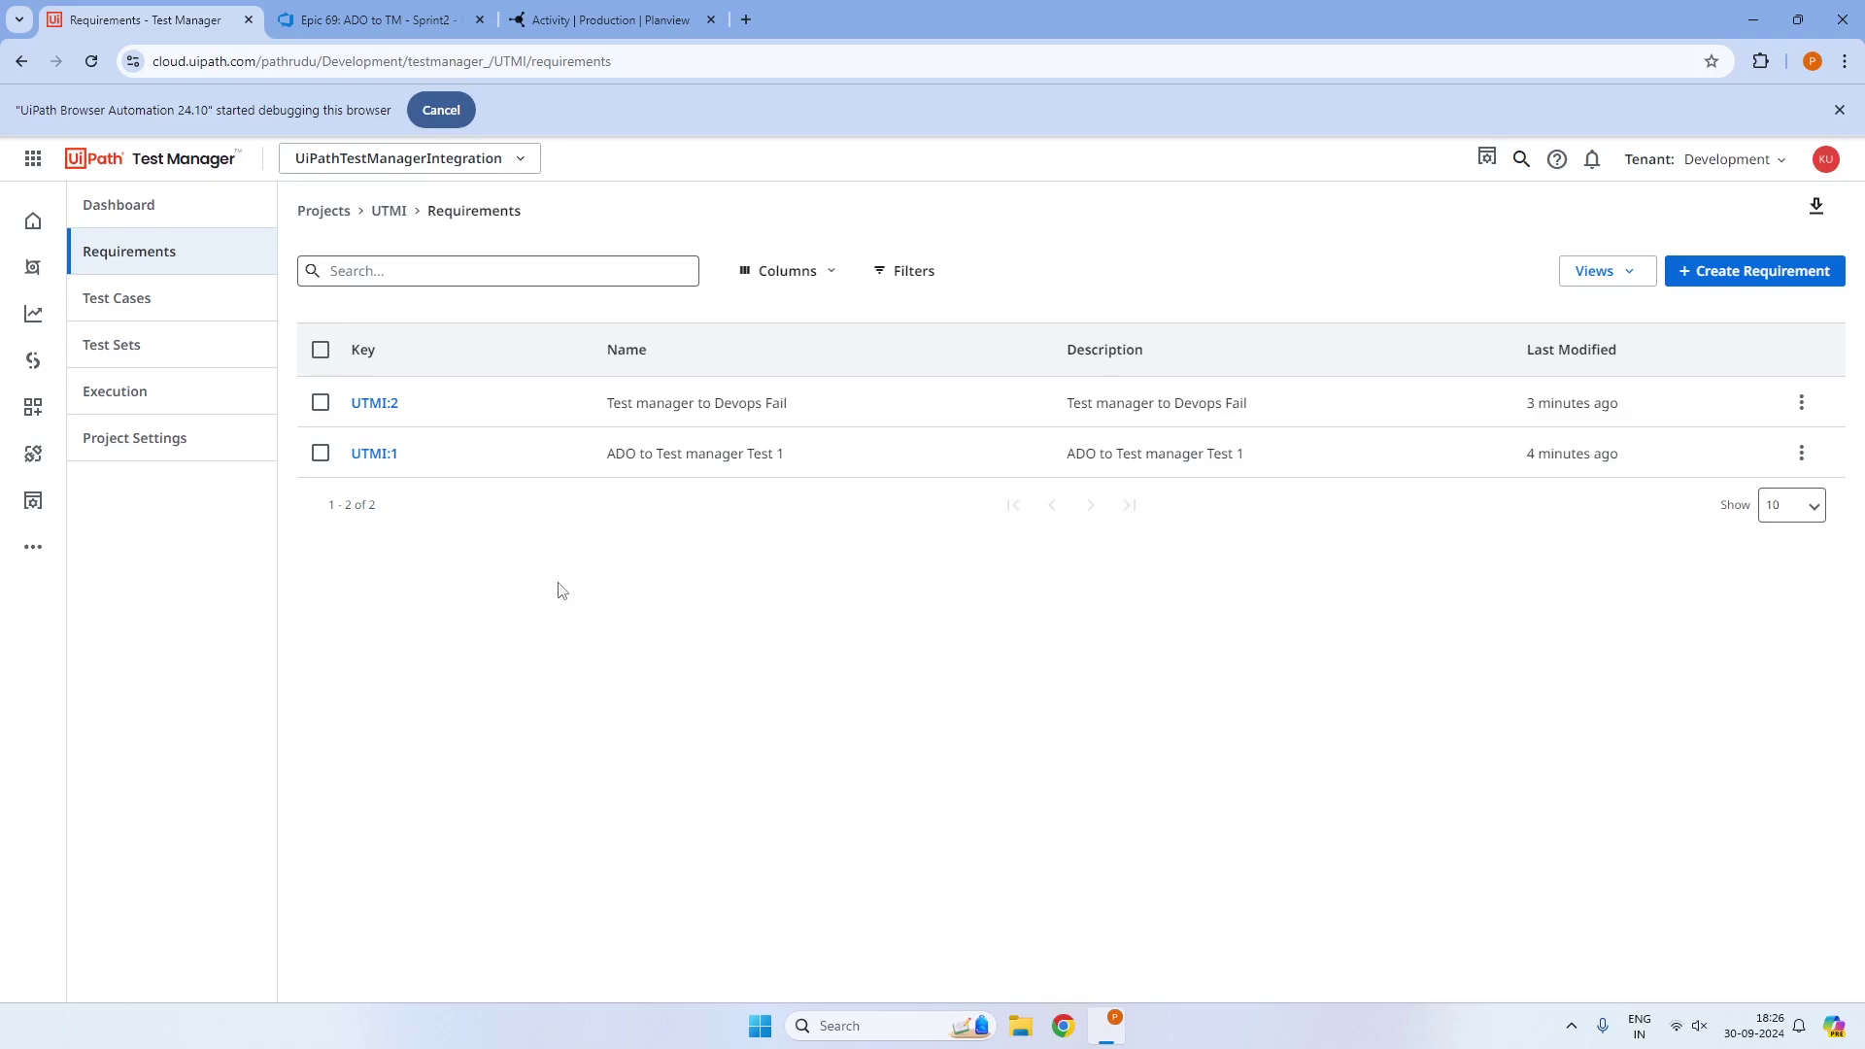
Reload the requirements list and inspect the AreaPath and IterationPath fields in the details of requirement UTMI:3
{"action": "left_click", "coordinate": [97, 62]}
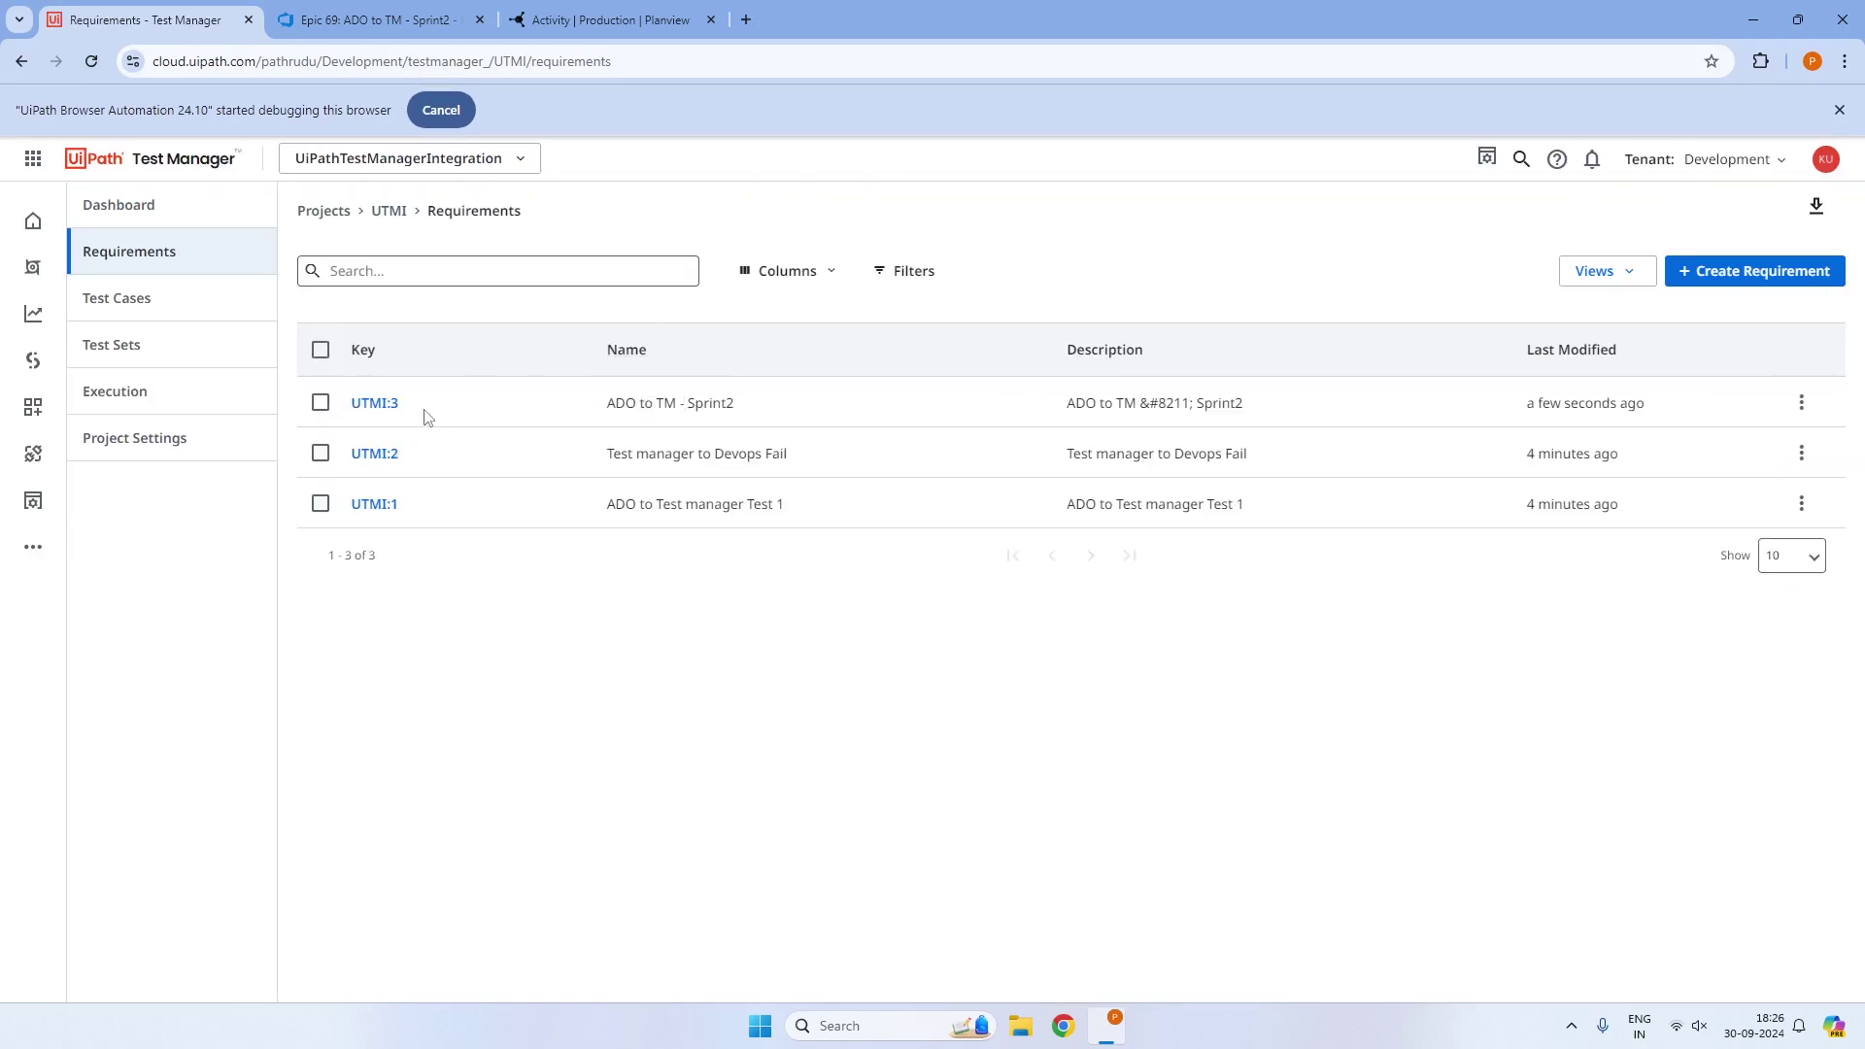
{"action": "left_click", "coordinate": [374, 406]}
{"action": "left_click", "coordinate": [536, 333]}
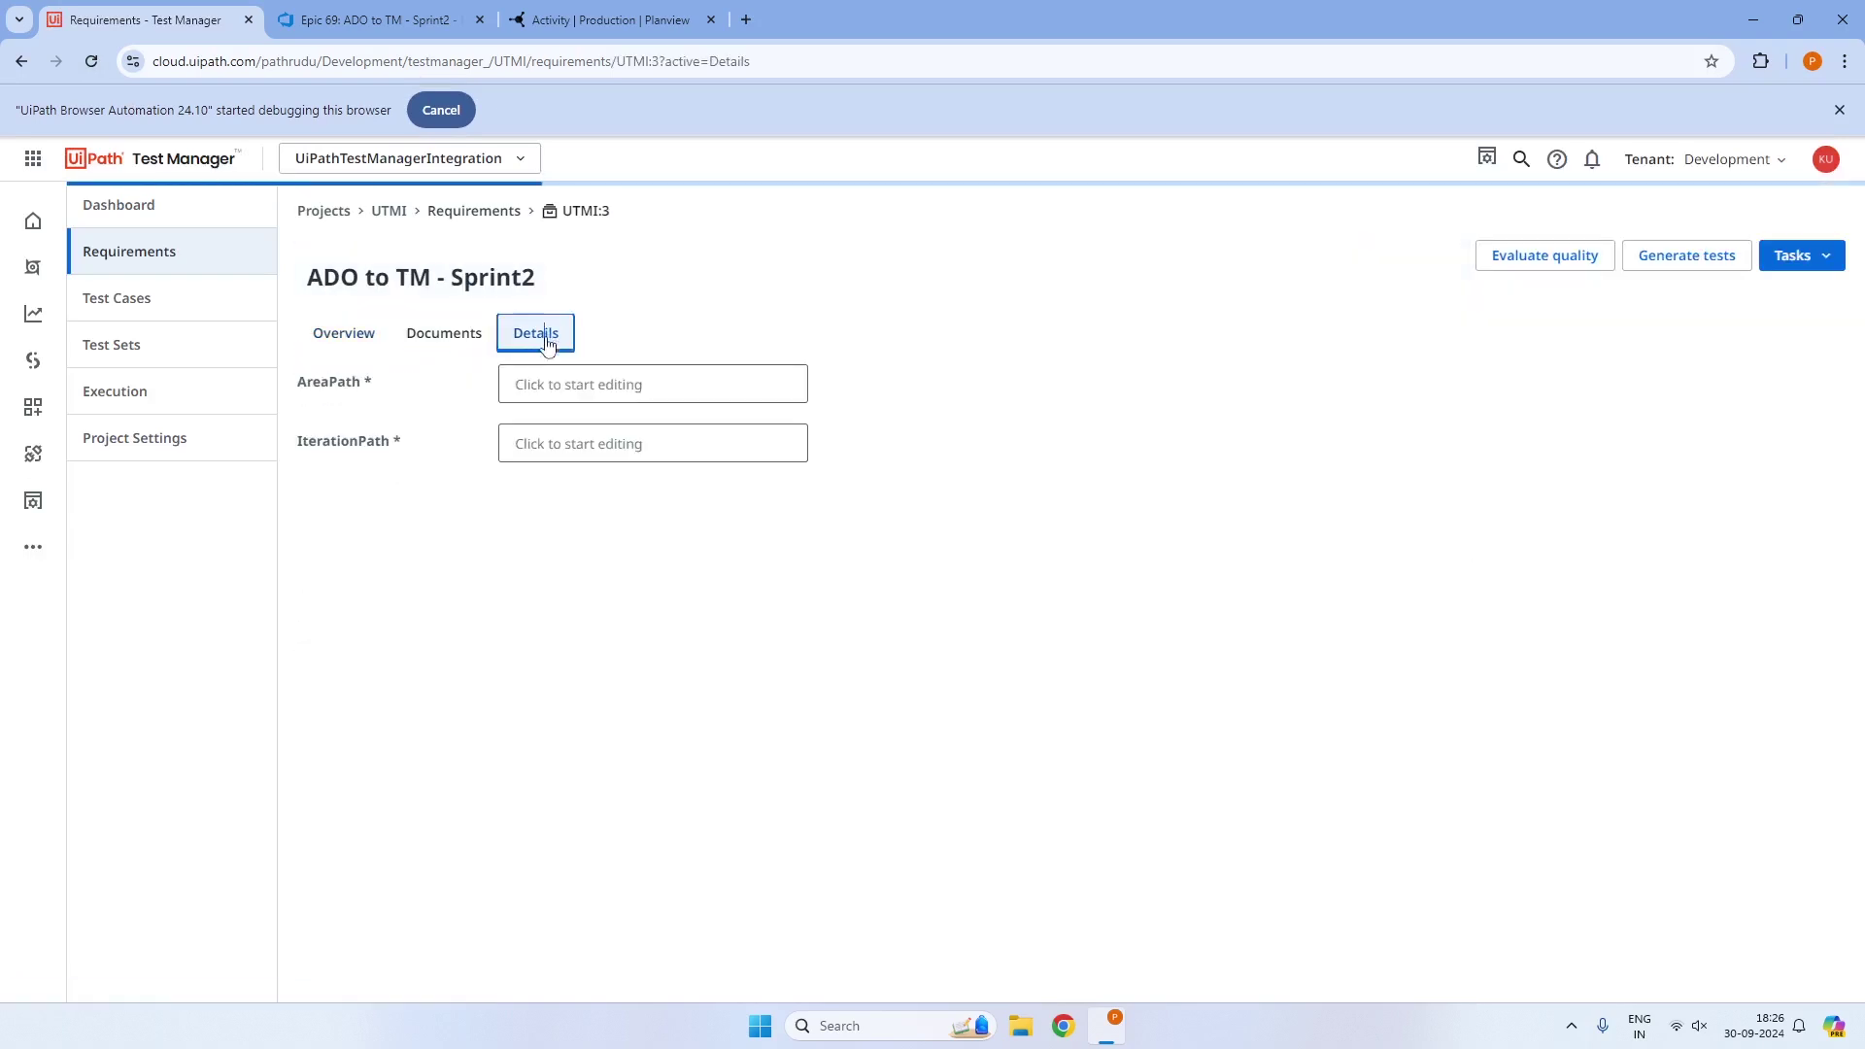
{"action": "left_click", "coordinate": [593, 386]}
{"action": "left_click", "coordinate": [625, 439]}
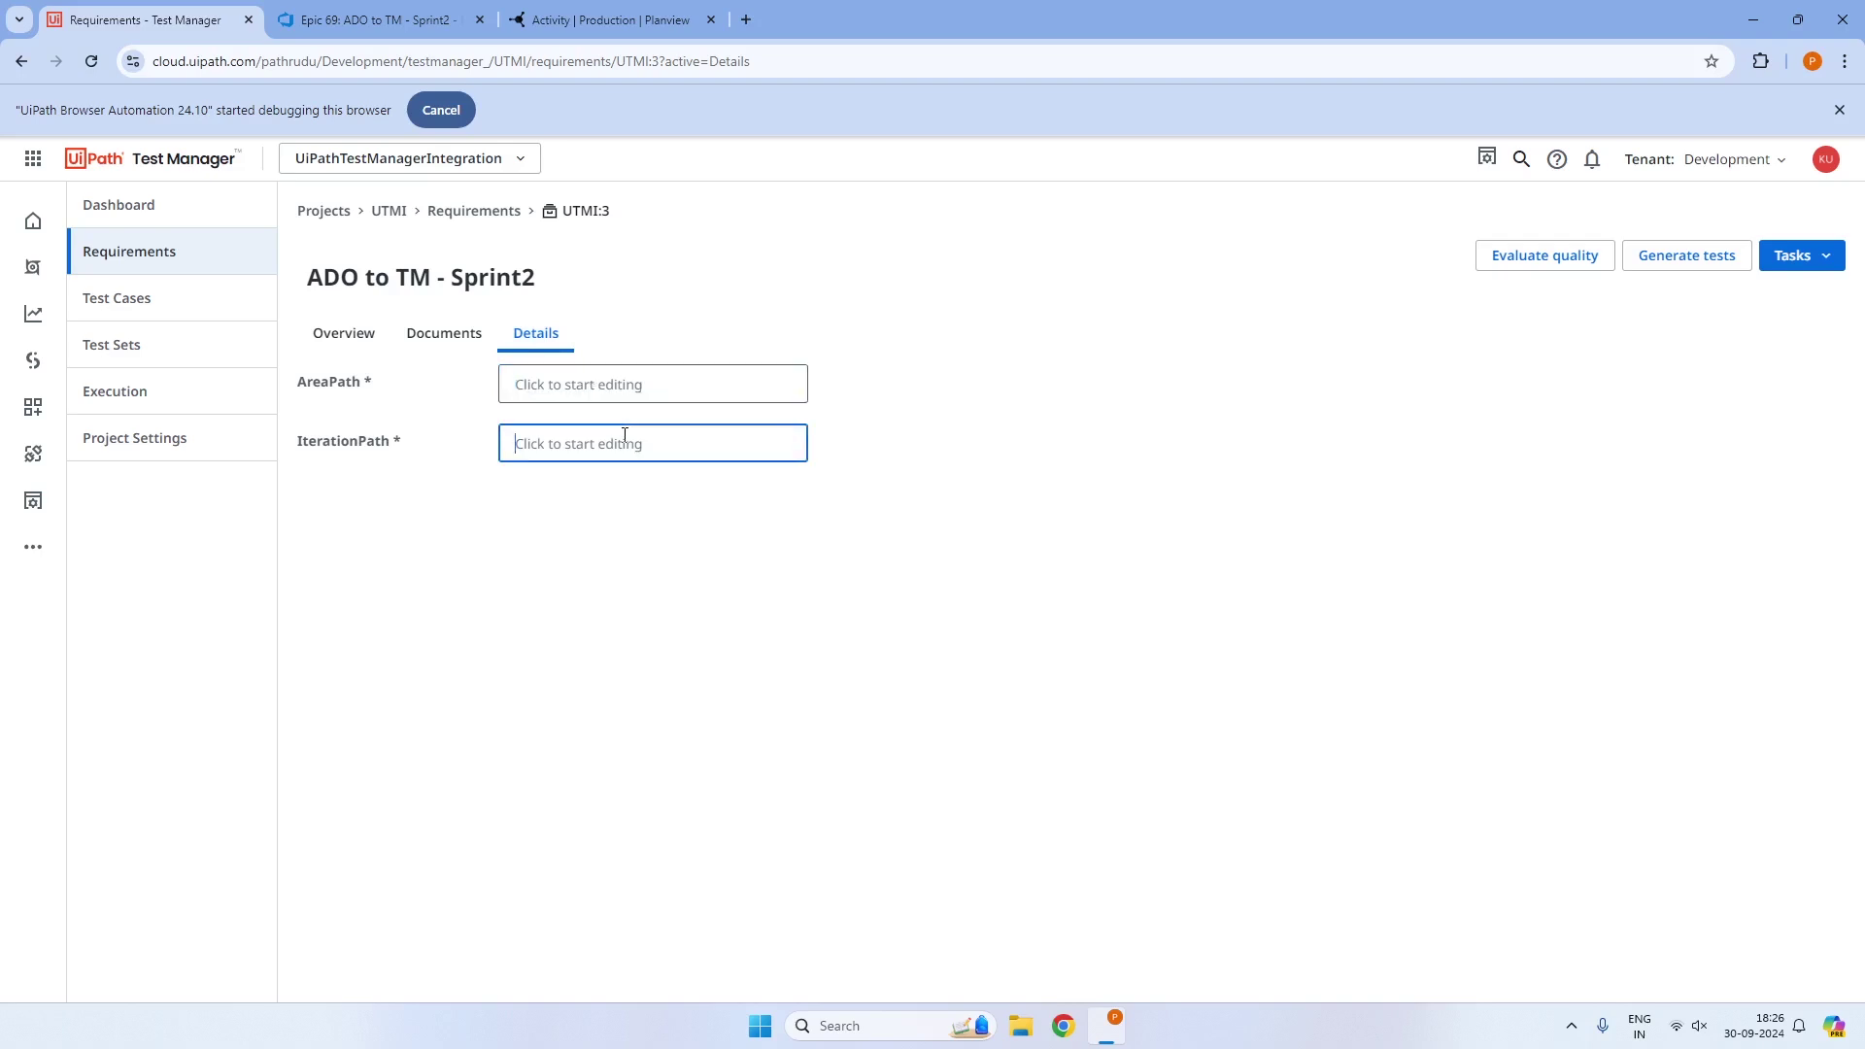
Switch to Planview Hub and open the field mapping of the TestManagerRequirements collection
{"action": "left_click", "coordinate": [608, 20]}
{"action": "left_click", "coordinate": [545, 171]}
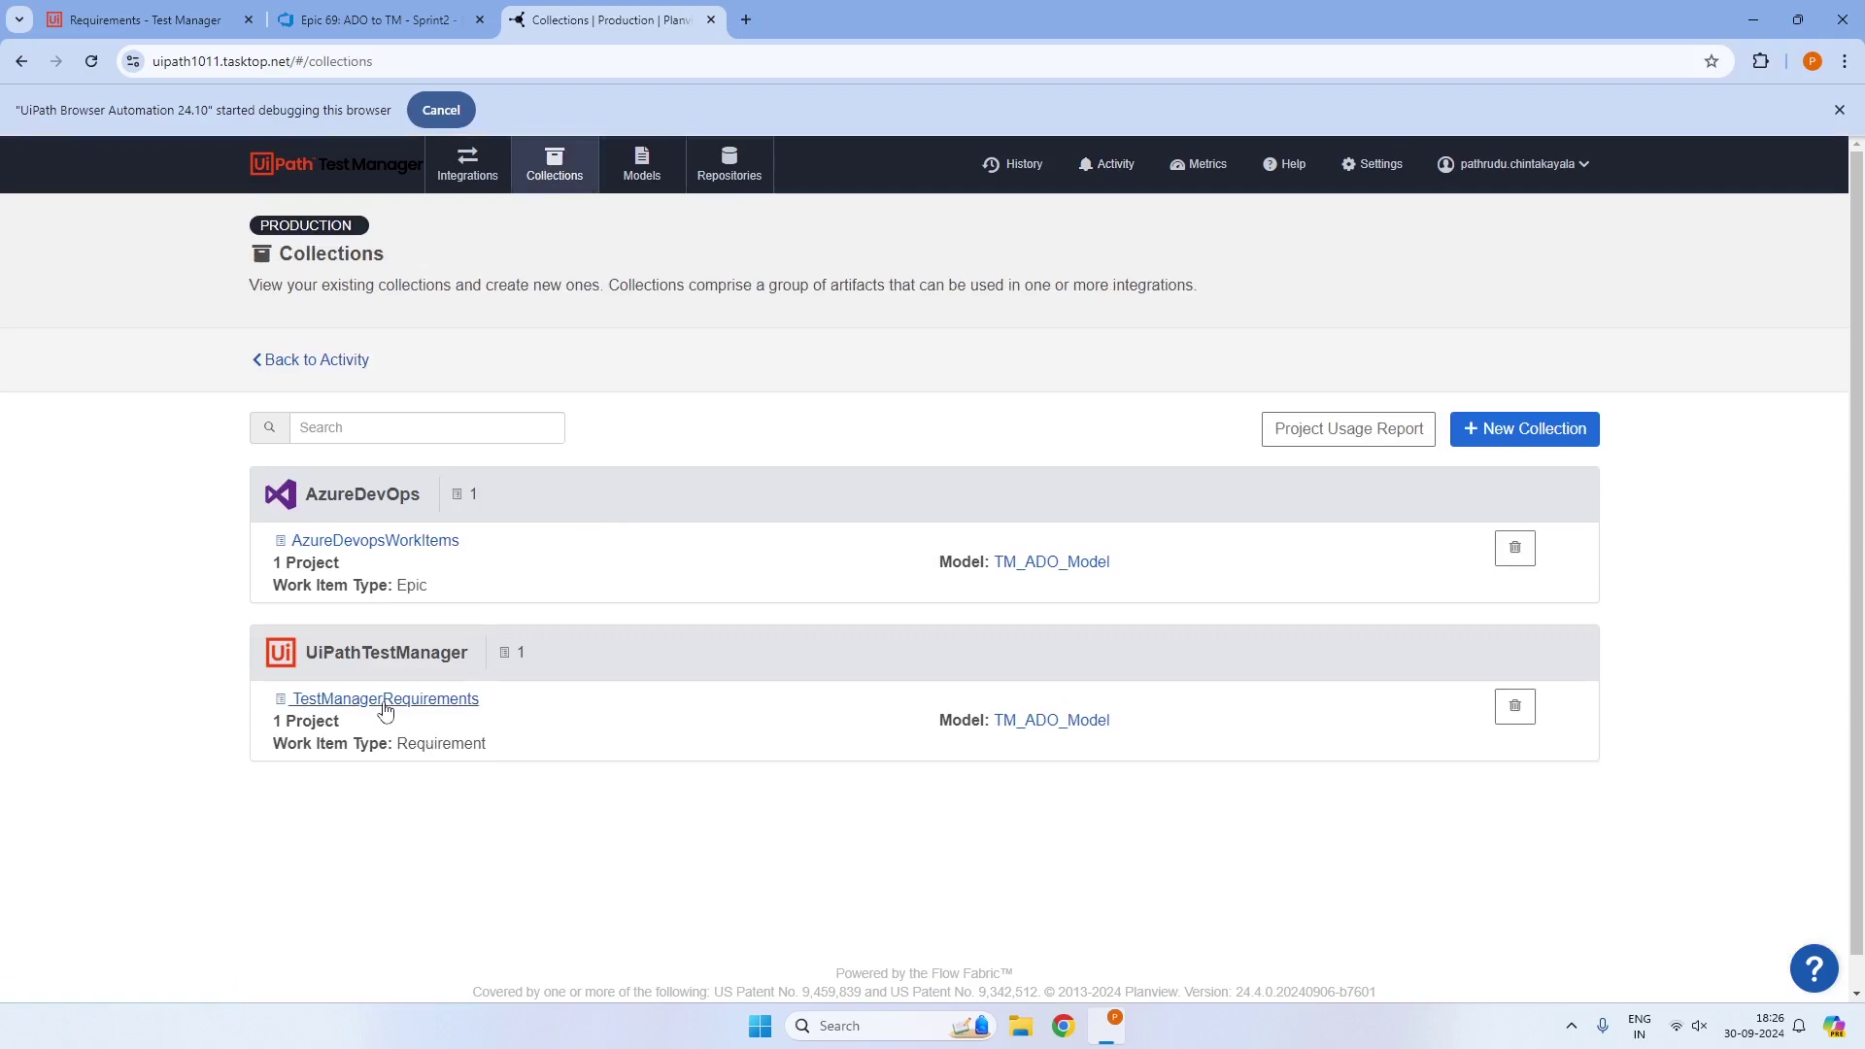
{"action": "left_click", "coordinate": [387, 701]}
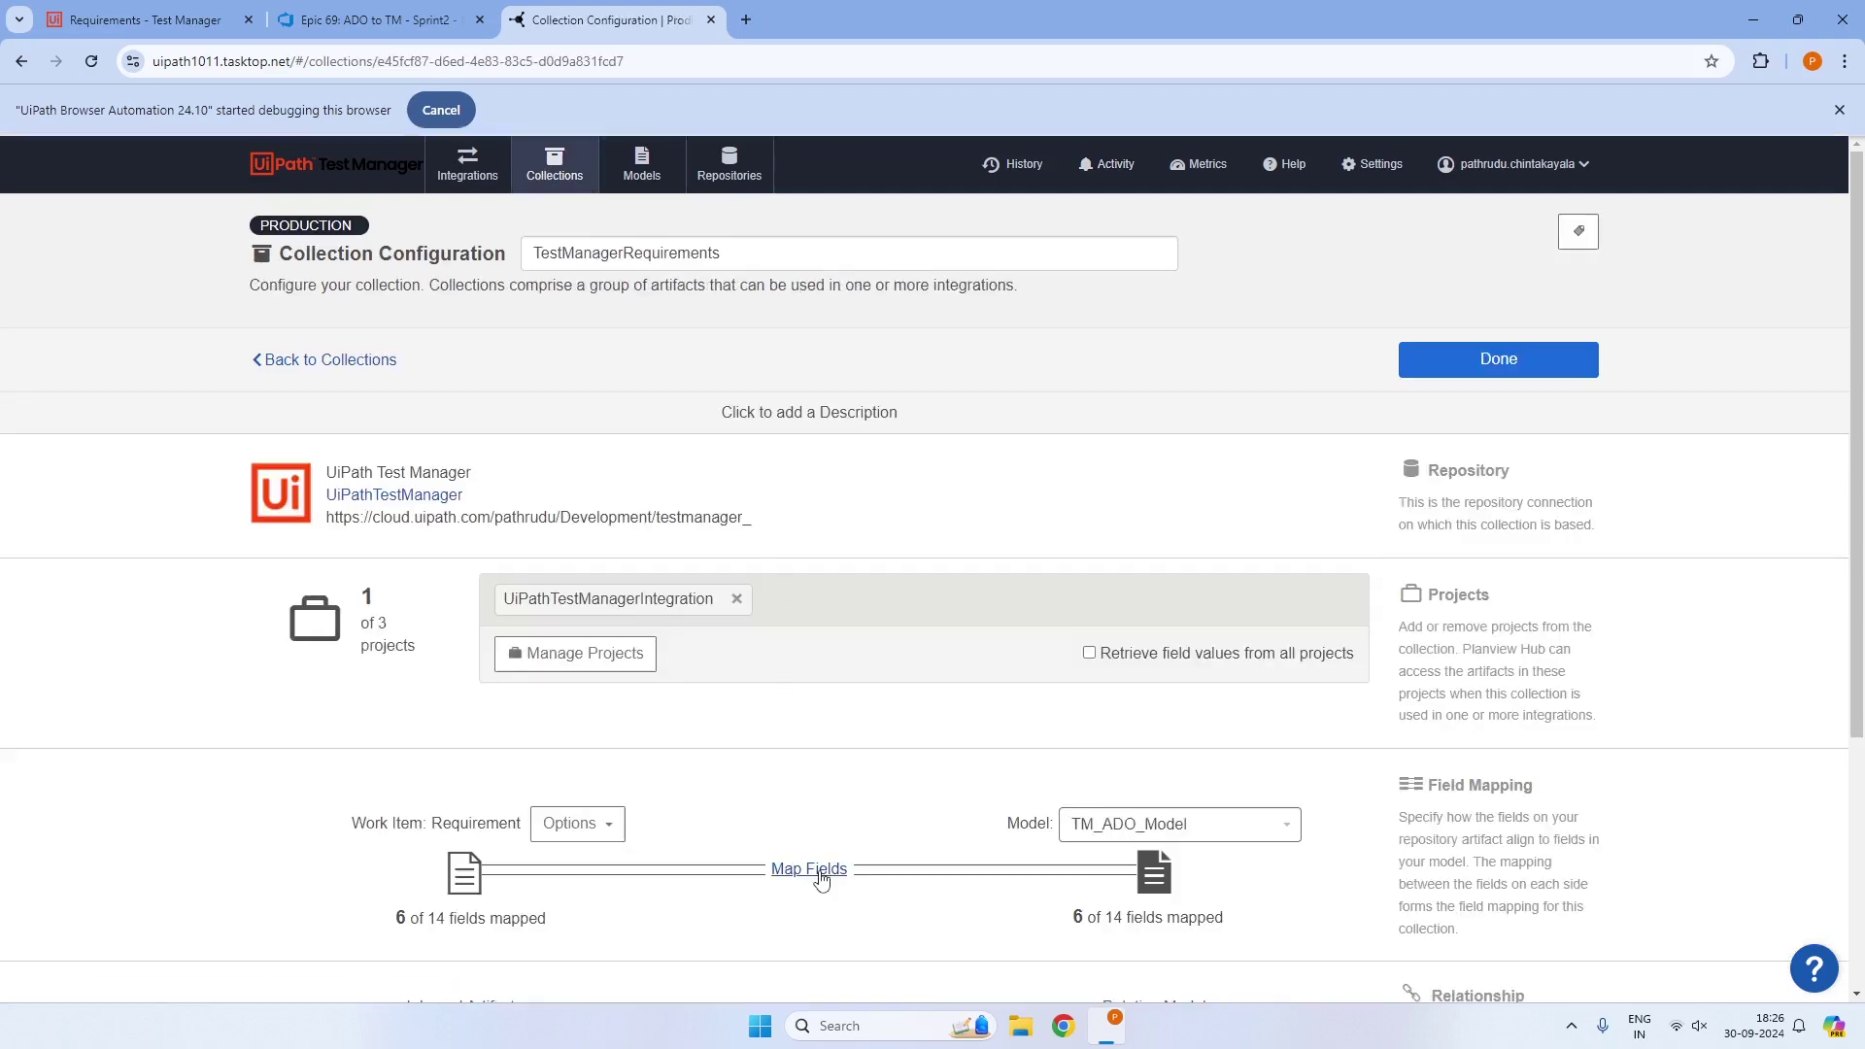
{"action": "left_click", "coordinate": [814, 871]}
{"action": "scroll", "coordinate": [573, 466], "scroll_direction": "down", "scroll_amount": 3}
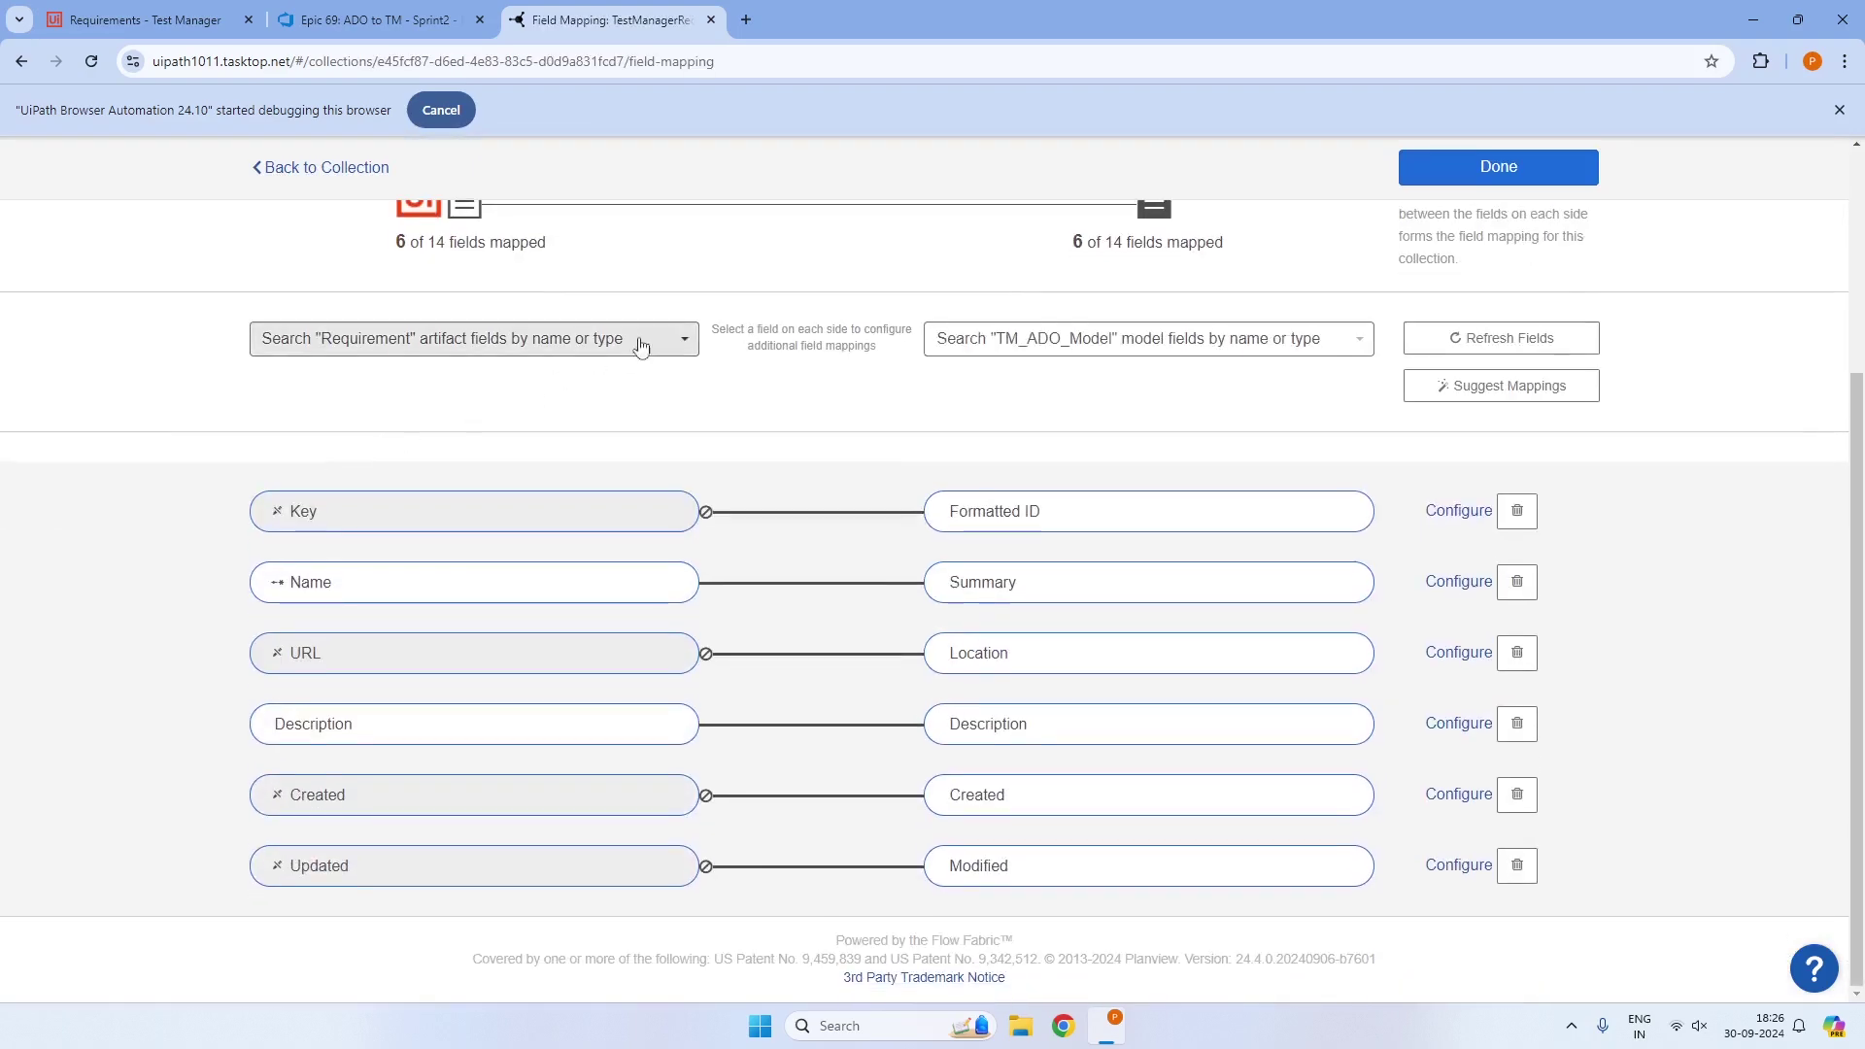
Look through the available Requirement artifact fields for AreaPath and IterationPath in the TestManagerRequirements field mapping
{"action": "left_click", "coordinate": [690, 328]}
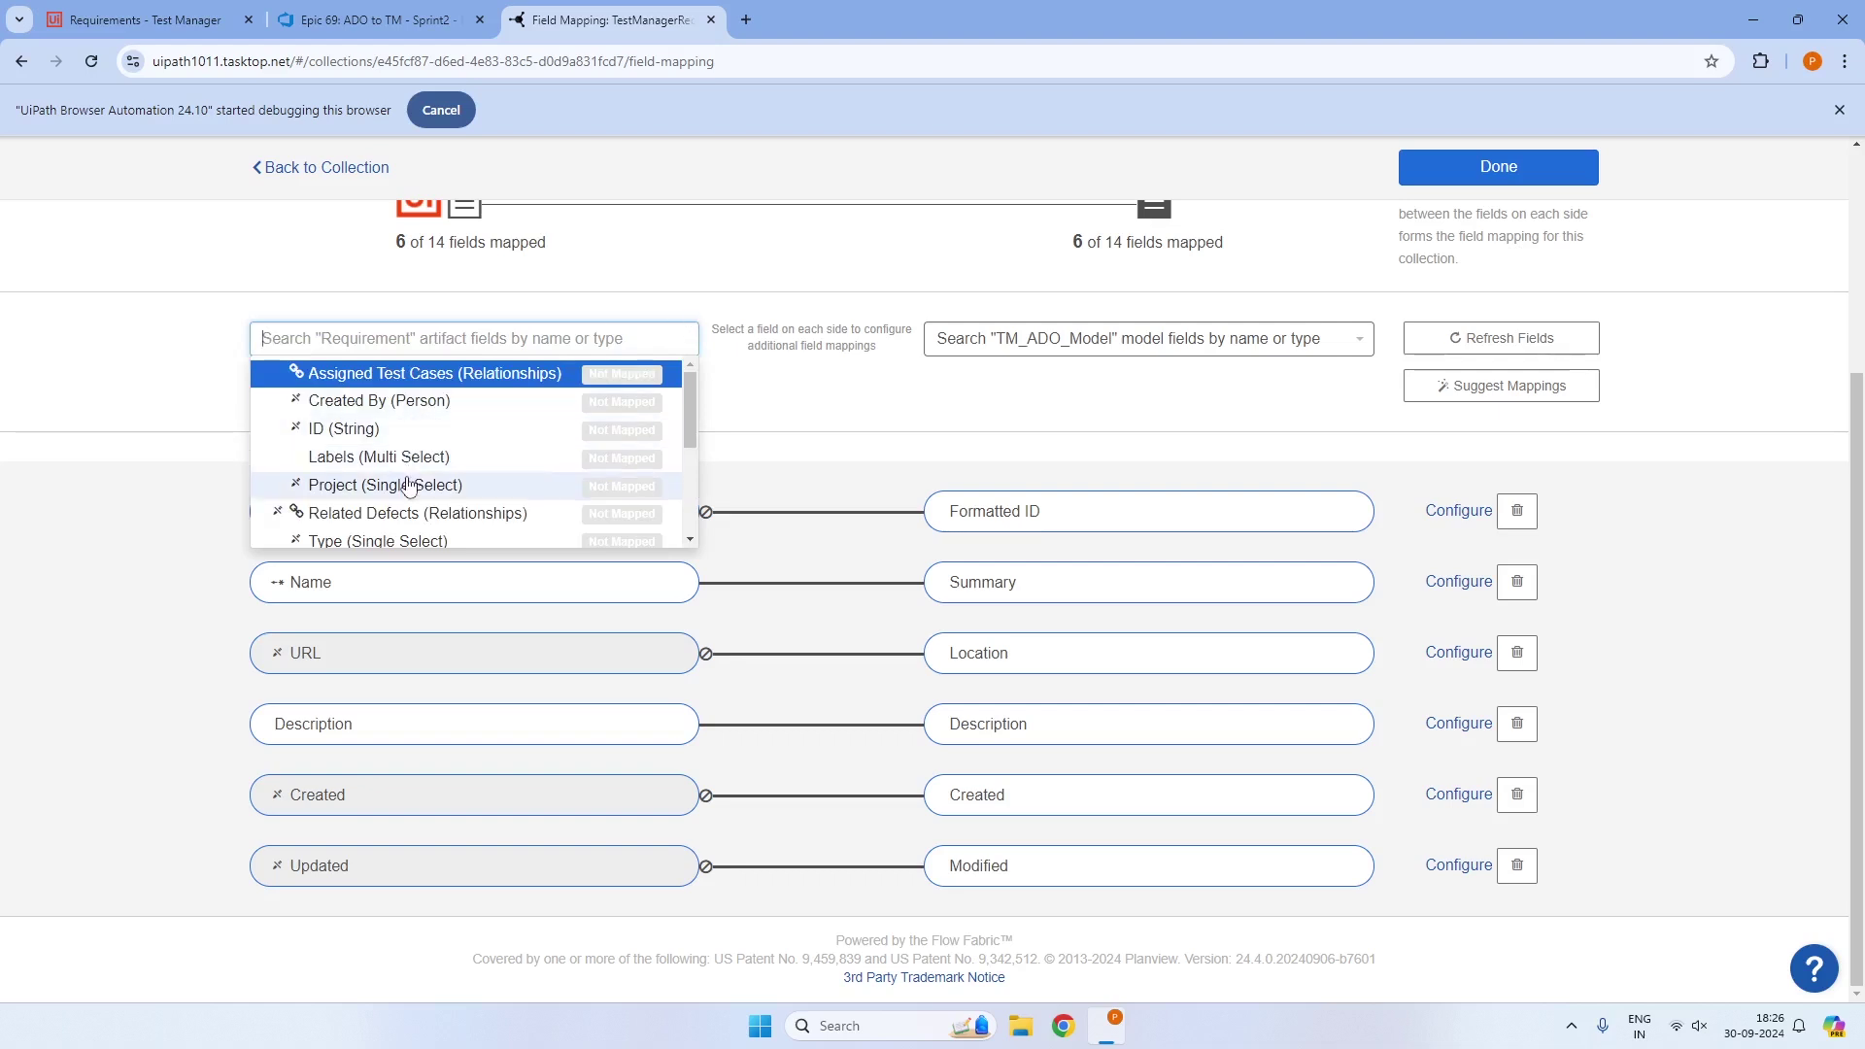
{"action": "scroll", "coordinate": [421, 500], "scroll_direction": "down", "scroll_amount": 1}
{"action": "scroll", "coordinate": [422, 505], "scroll_direction": "down", "scroll_amount": 2}
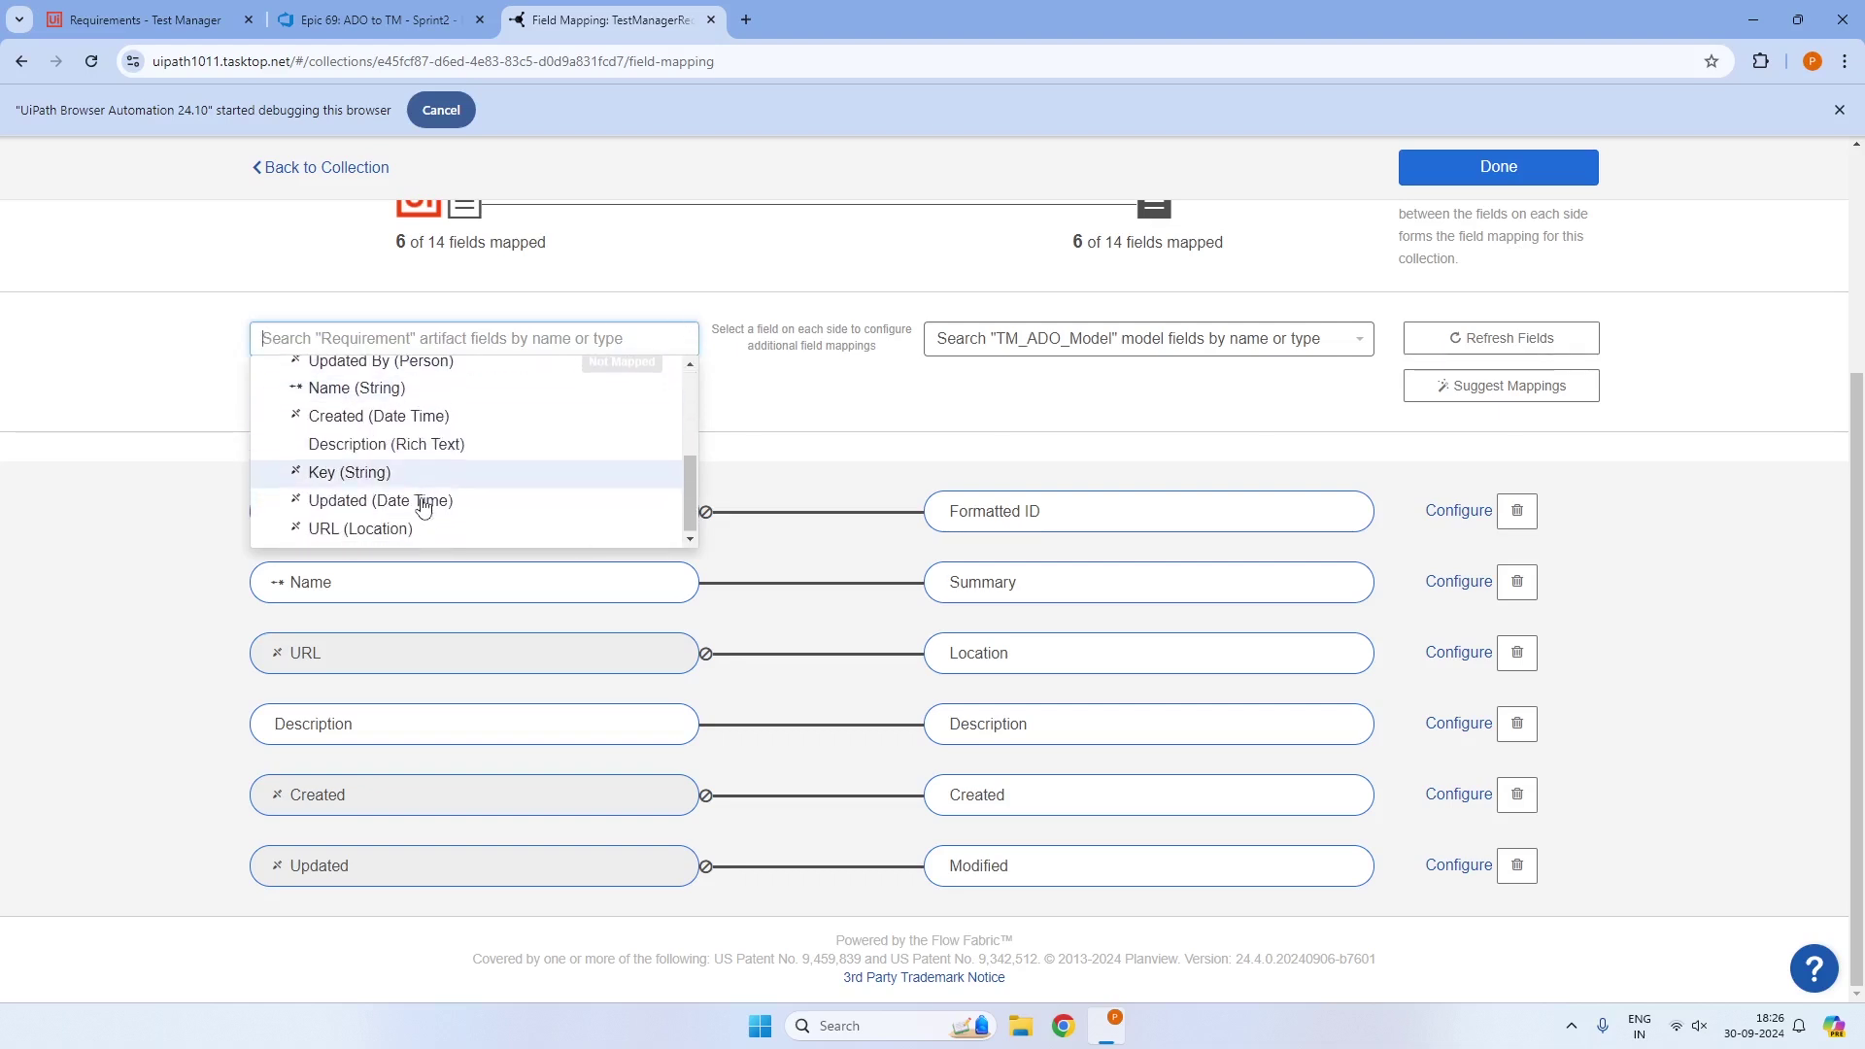
{"action": "scroll", "coordinate": [419, 504], "scroll_direction": "up", "scroll_amount": 2}
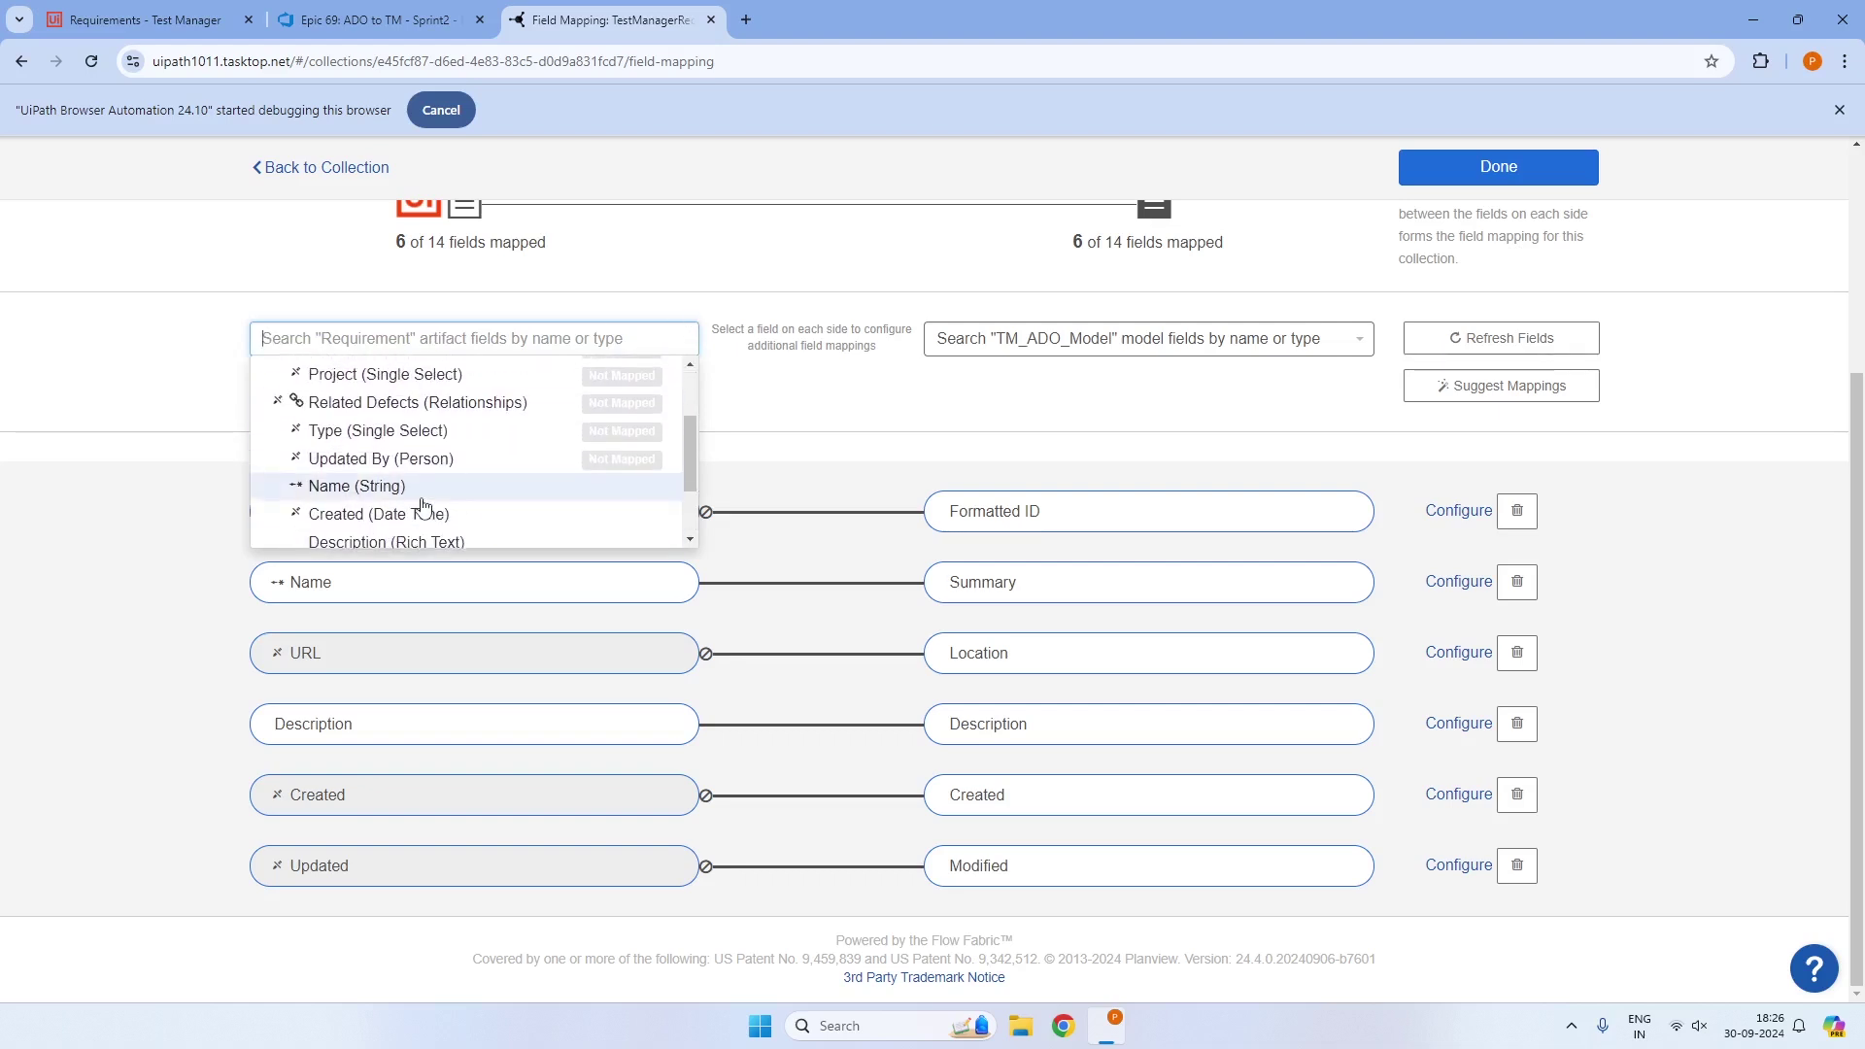
{"action": "scroll", "coordinate": [418, 500], "scroll_direction": "up", "scroll_amount": 2}
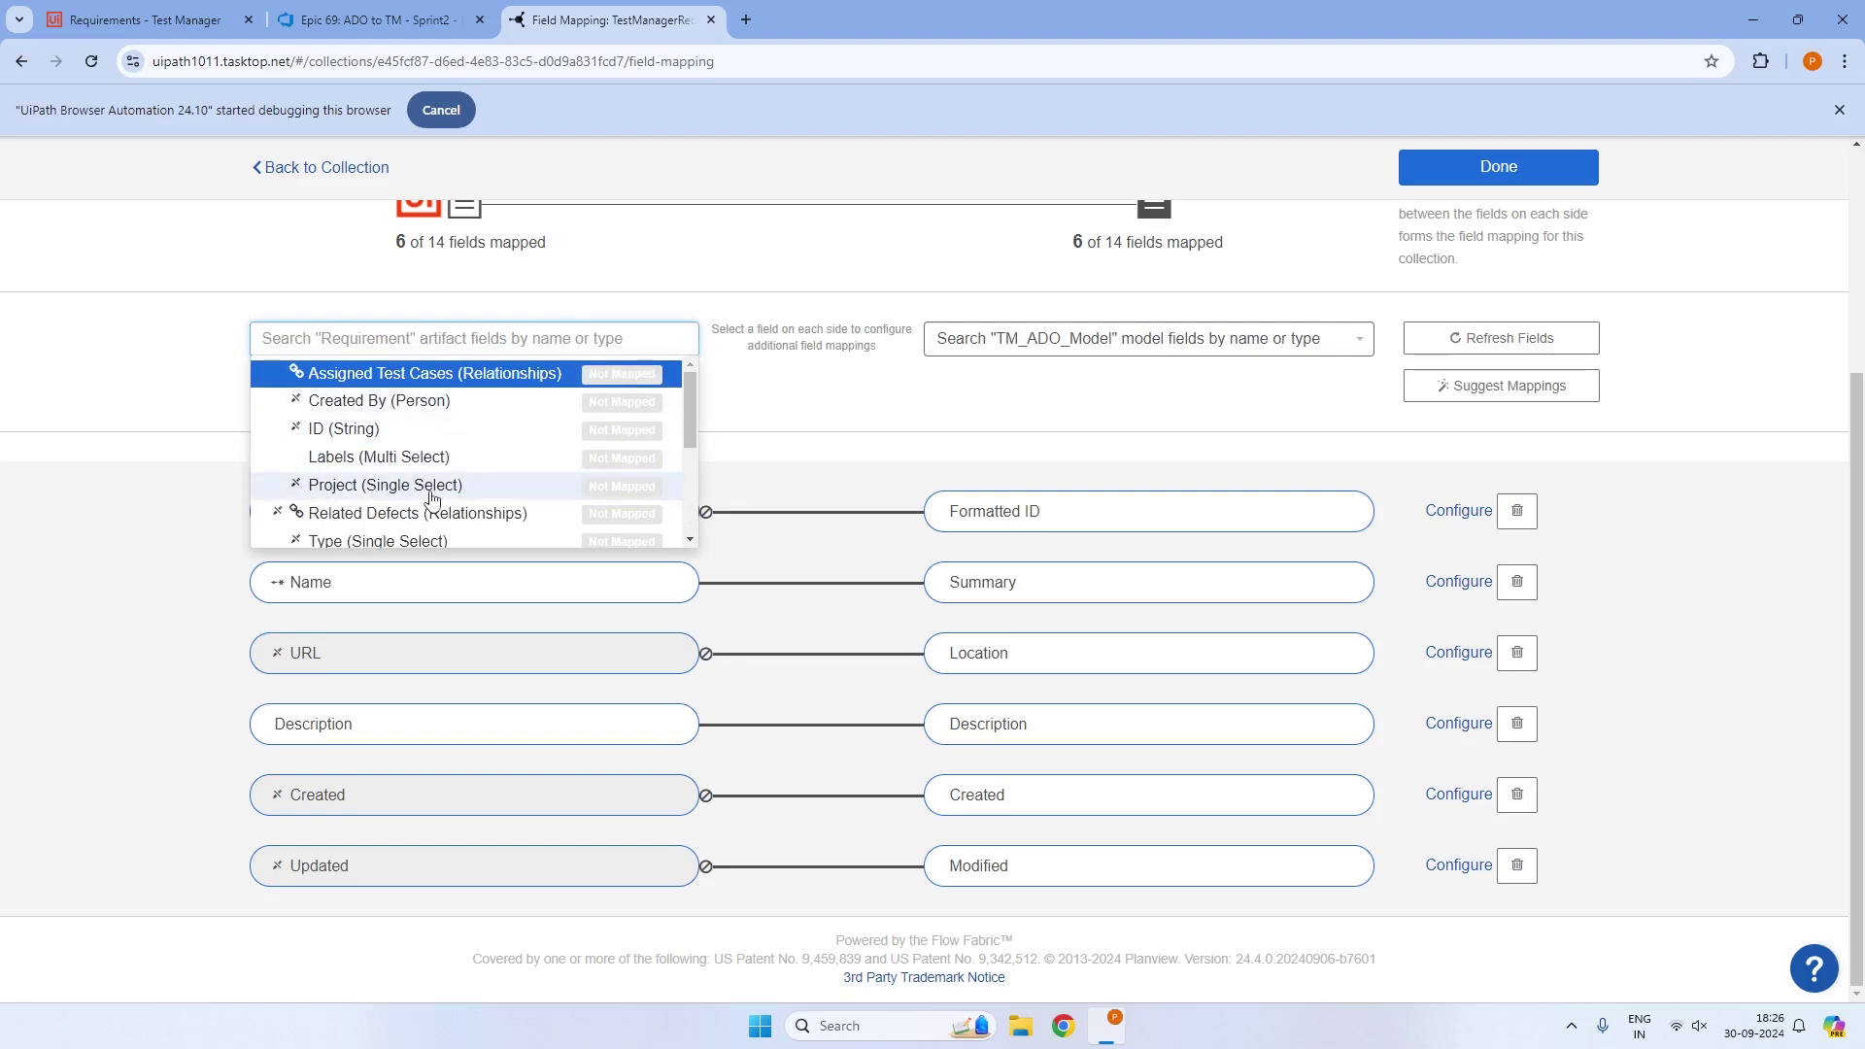
{"action": "scroll", "coordinate": [432, 498], "scroll_direction": "down", "scroll_amount": 4}
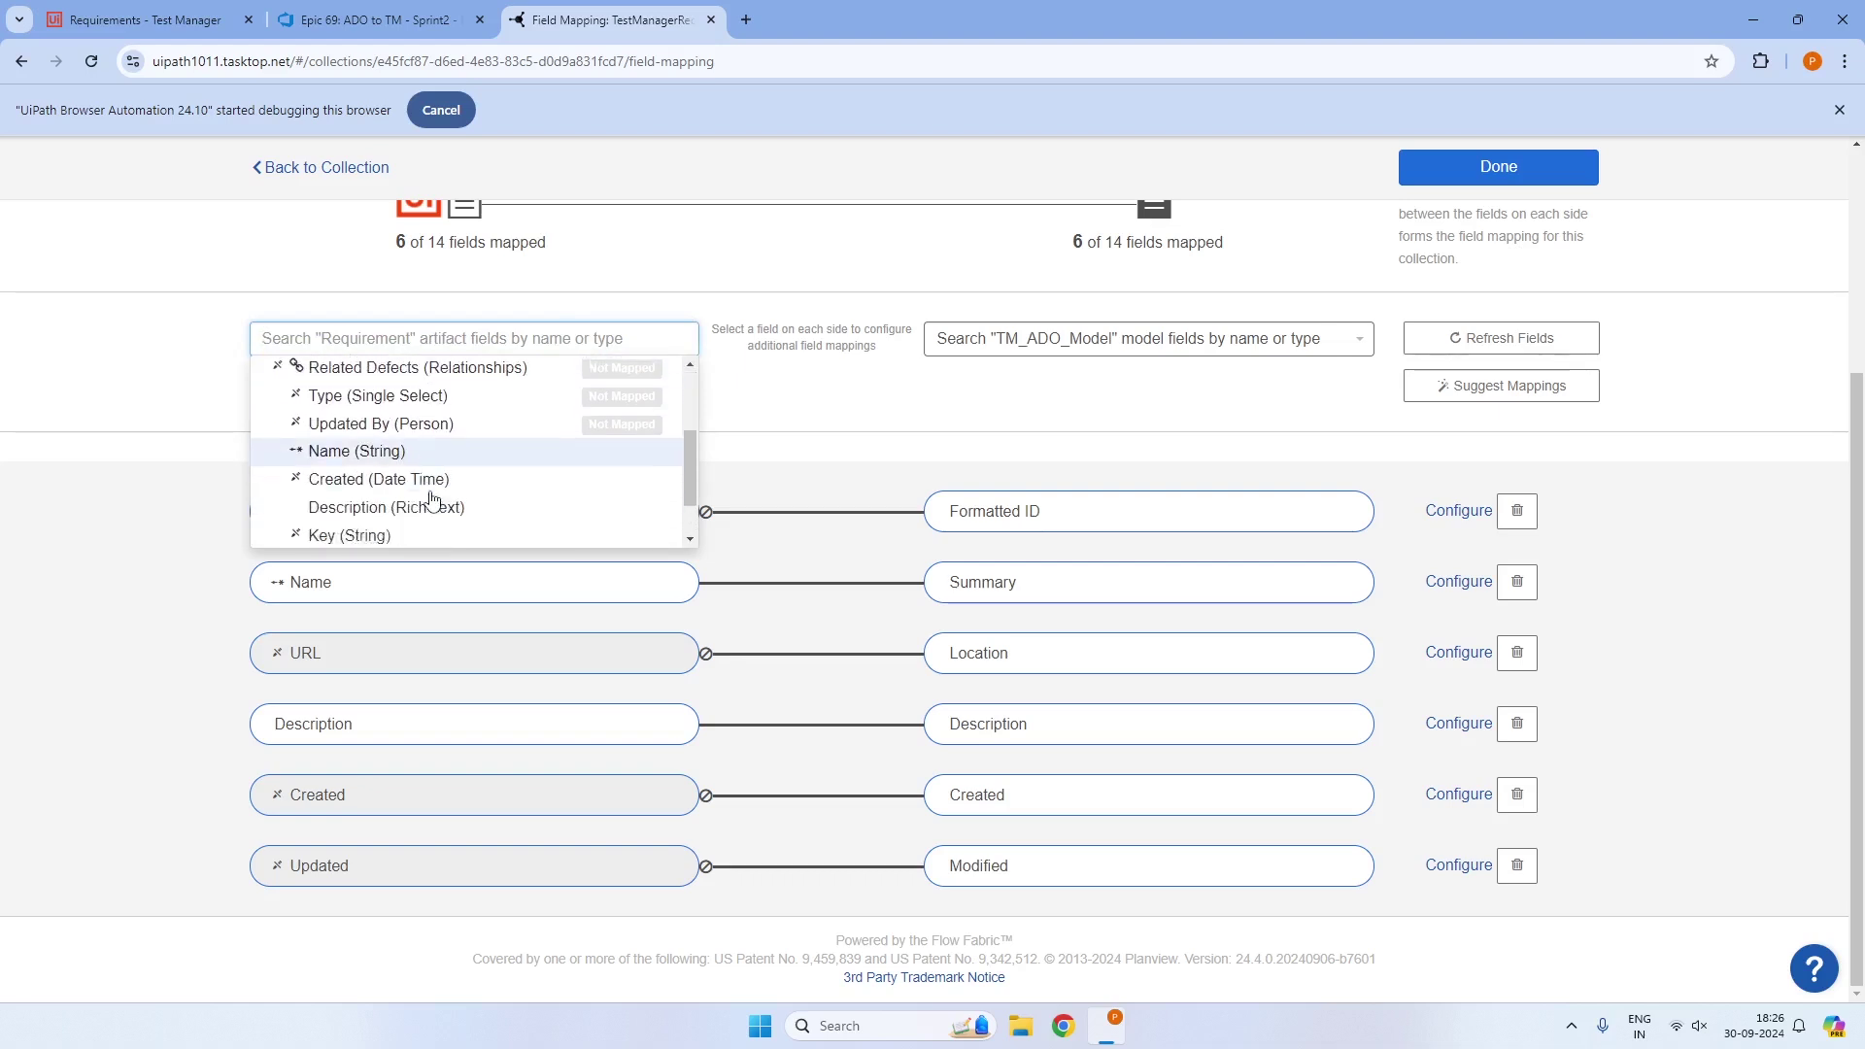
{"action": "scroll", "coordinate": [433, 498], "scroll_direction": "down", "scroll_amount": 1}
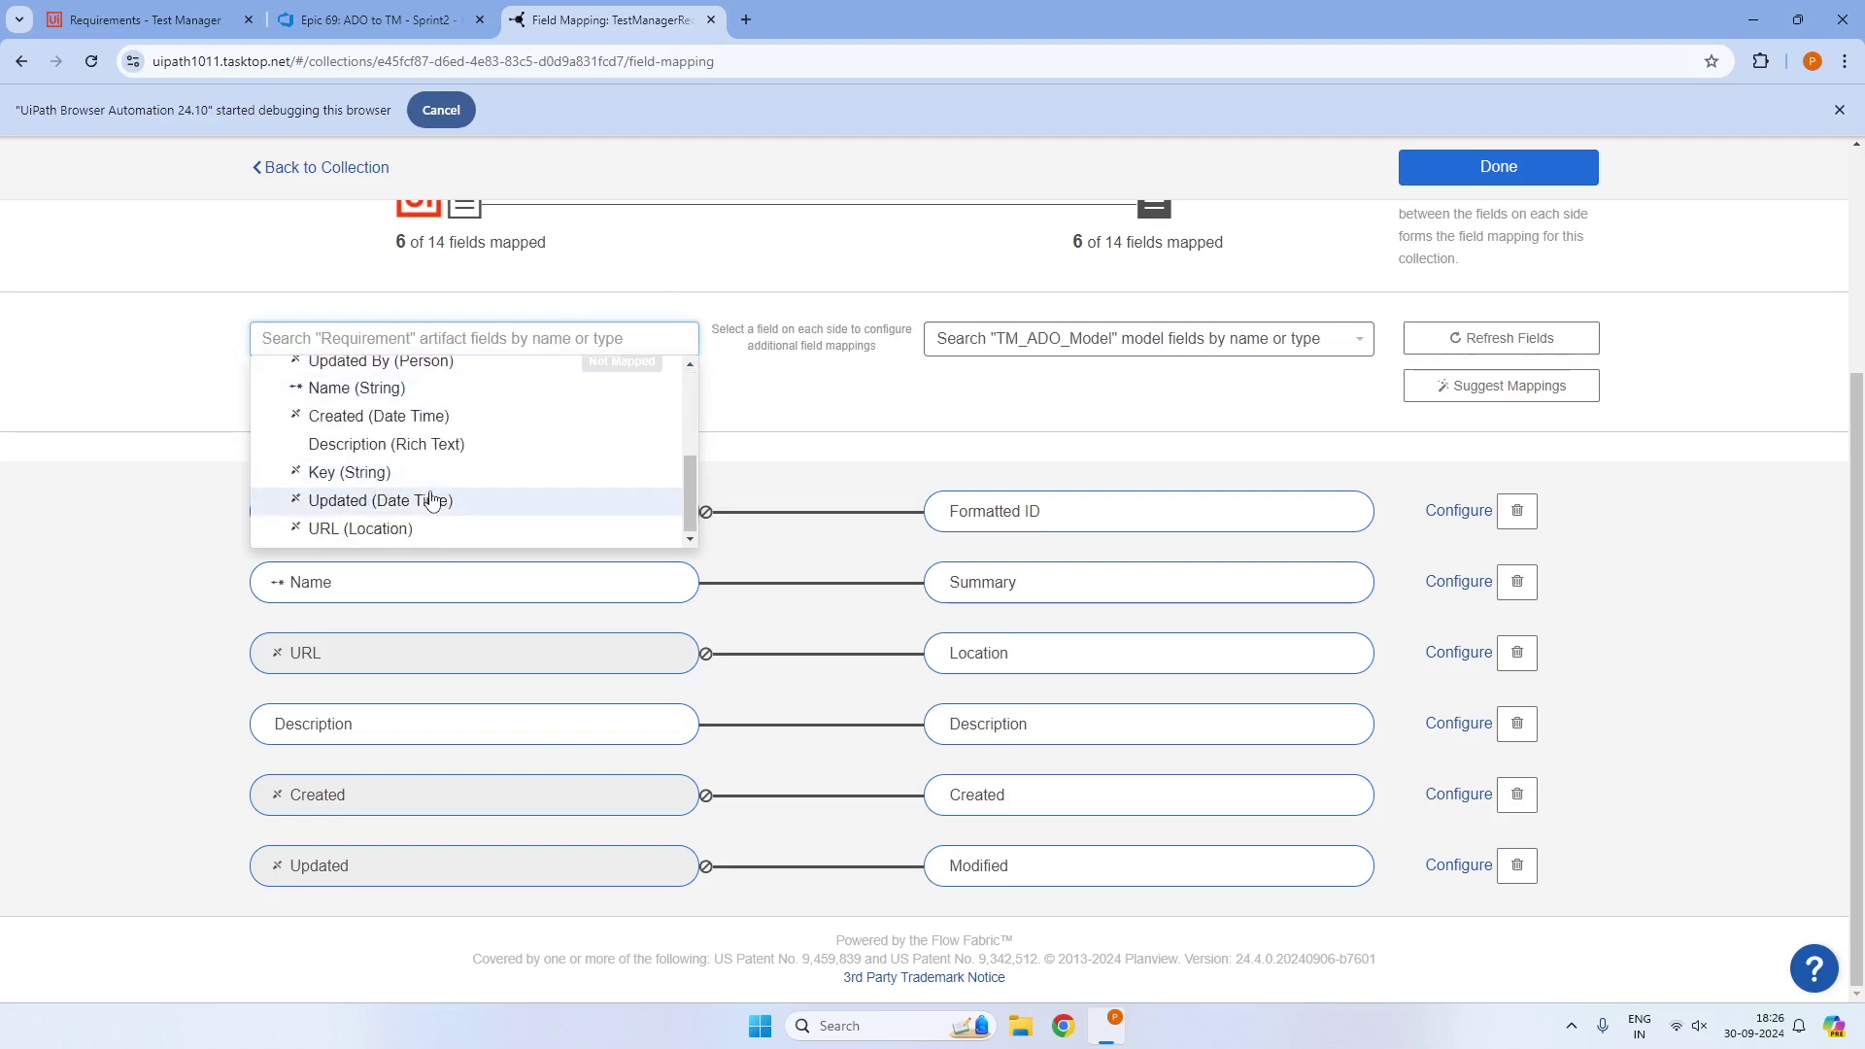
{"action": "left_click", "coordinate": [224, 622]}
{"action": "scroll", "coordinate": [224, 622], "scroll_direction": "up", "scroll_amount": 3}
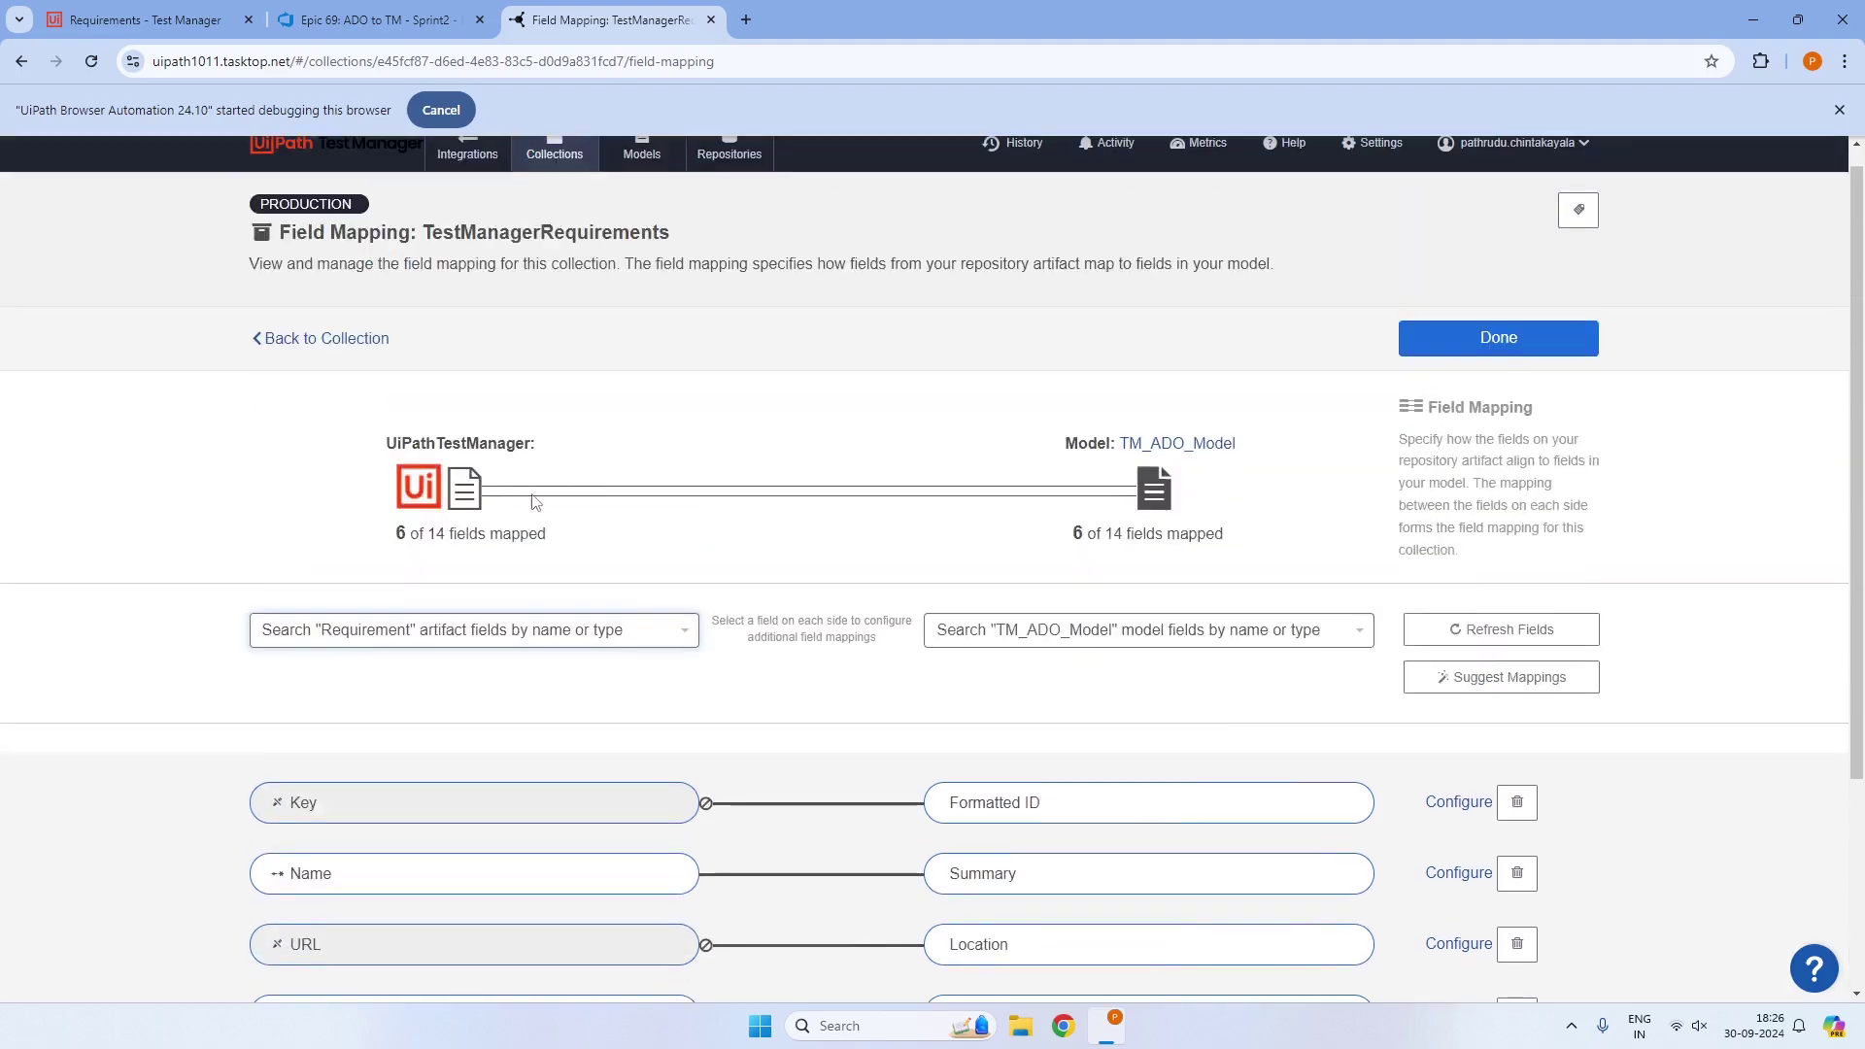
{"action": "scroll", "coordinate": [483, 541], "scroll_direction": "down", "scroll_amount": 3}
{"action": "left_click", "coordinate": [687, 340]}
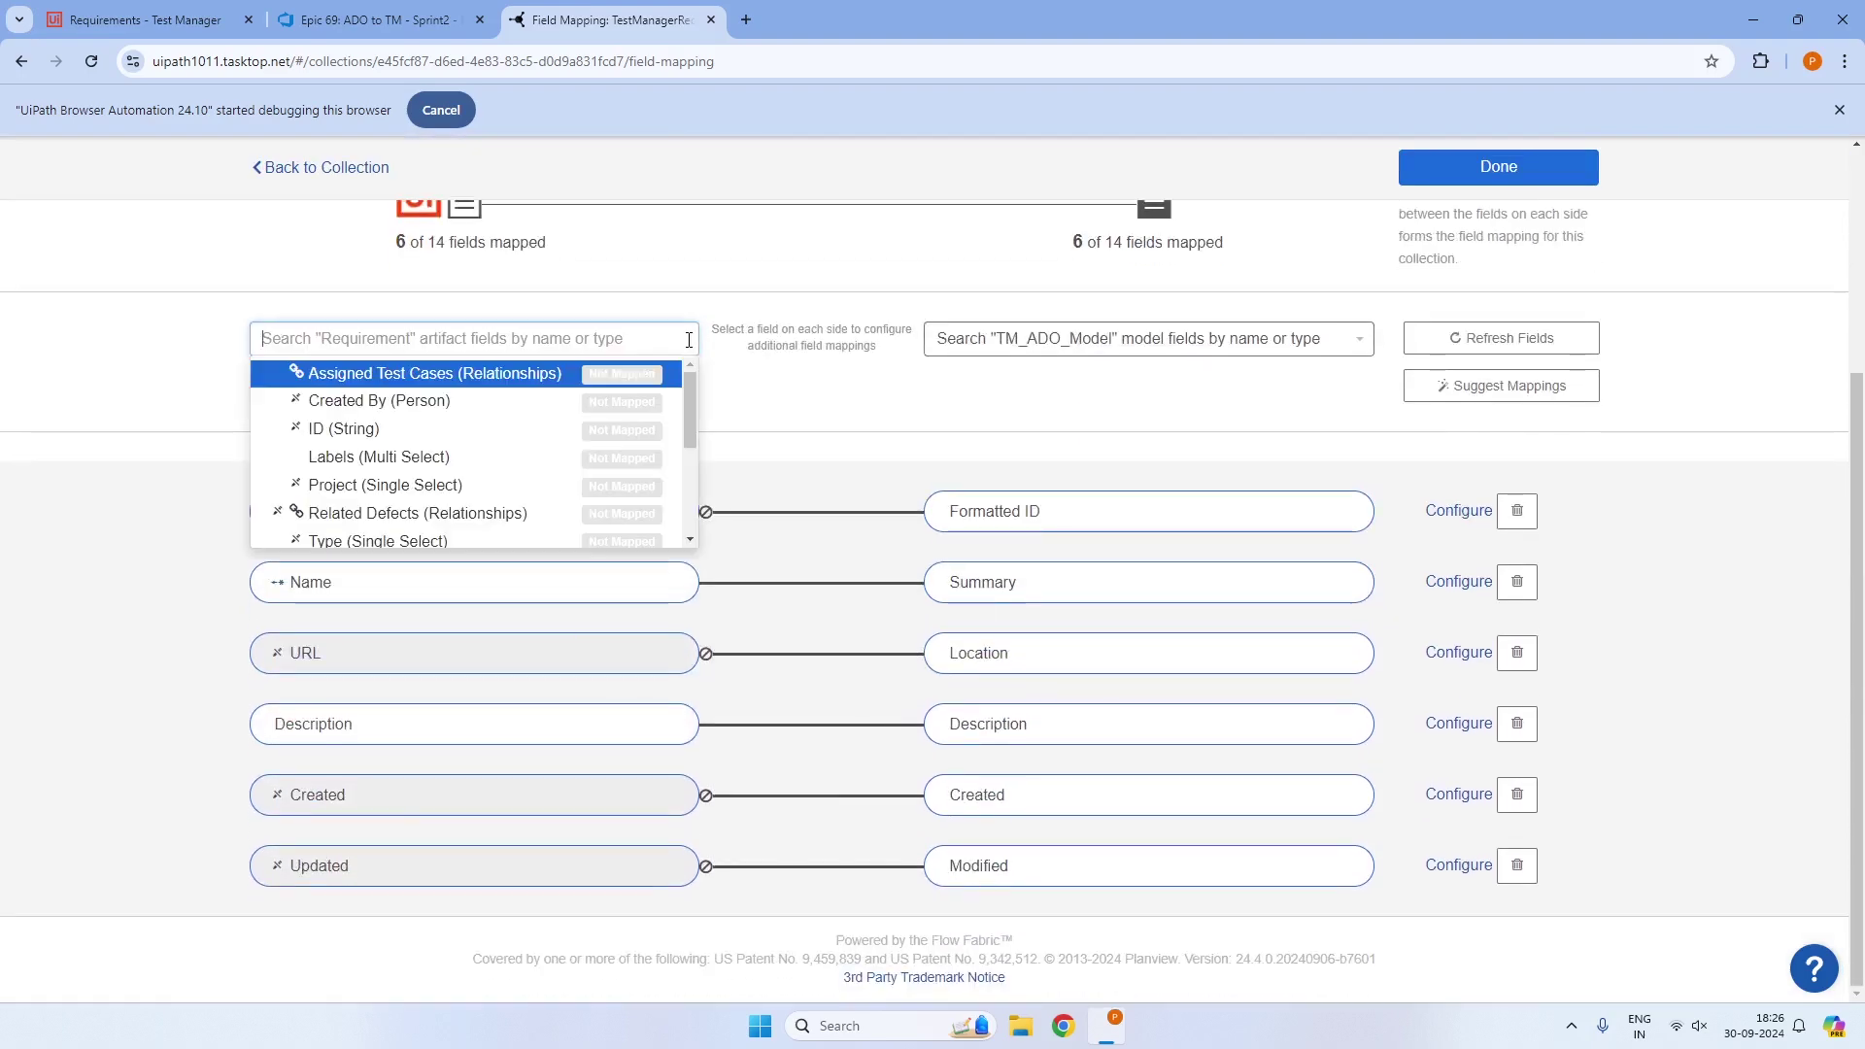
{"action": "left_click", "coordinate": [147, 280]}
{"action": "scroll", "coordinate": [848, 535], "scroll_direction": "up", "scroll_amount": 3}
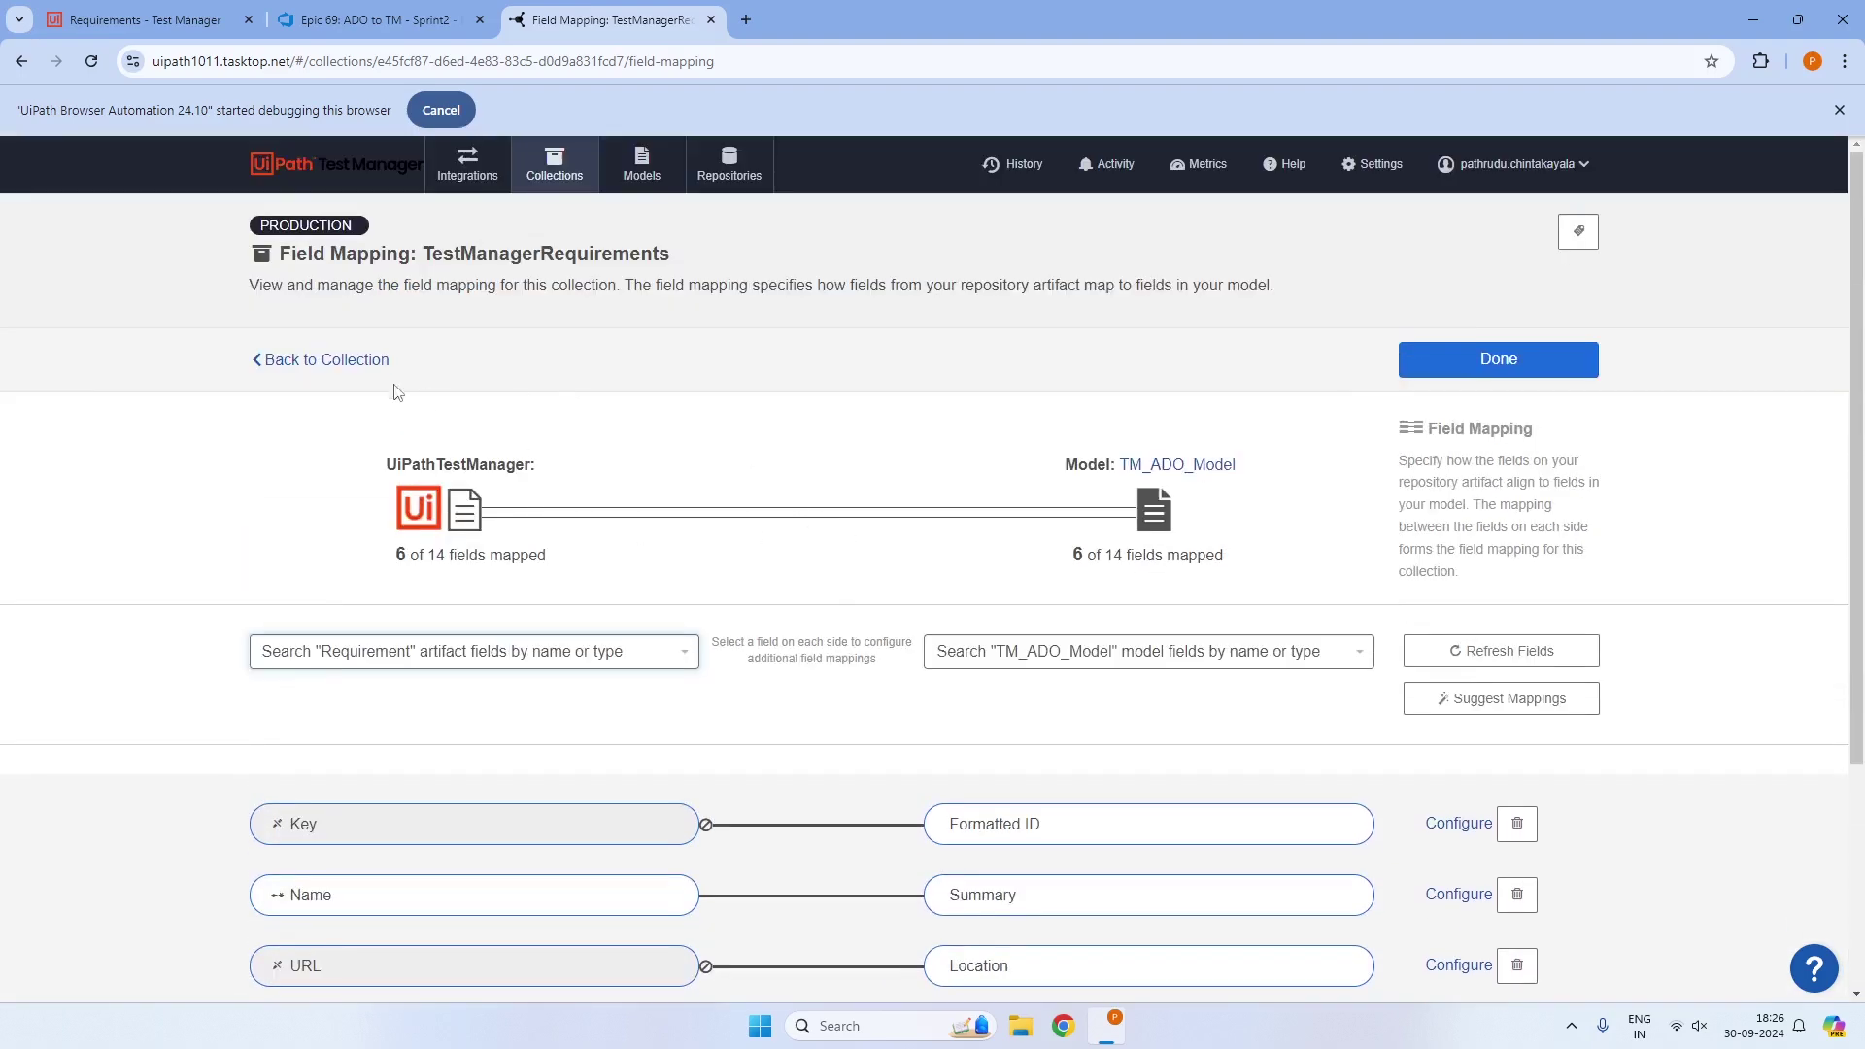
Open the TestManagerRequirements collection from the collections list, check its work item options and project selection, and return to the list
{"action": "left_click", "coordinate": [562, 184]}
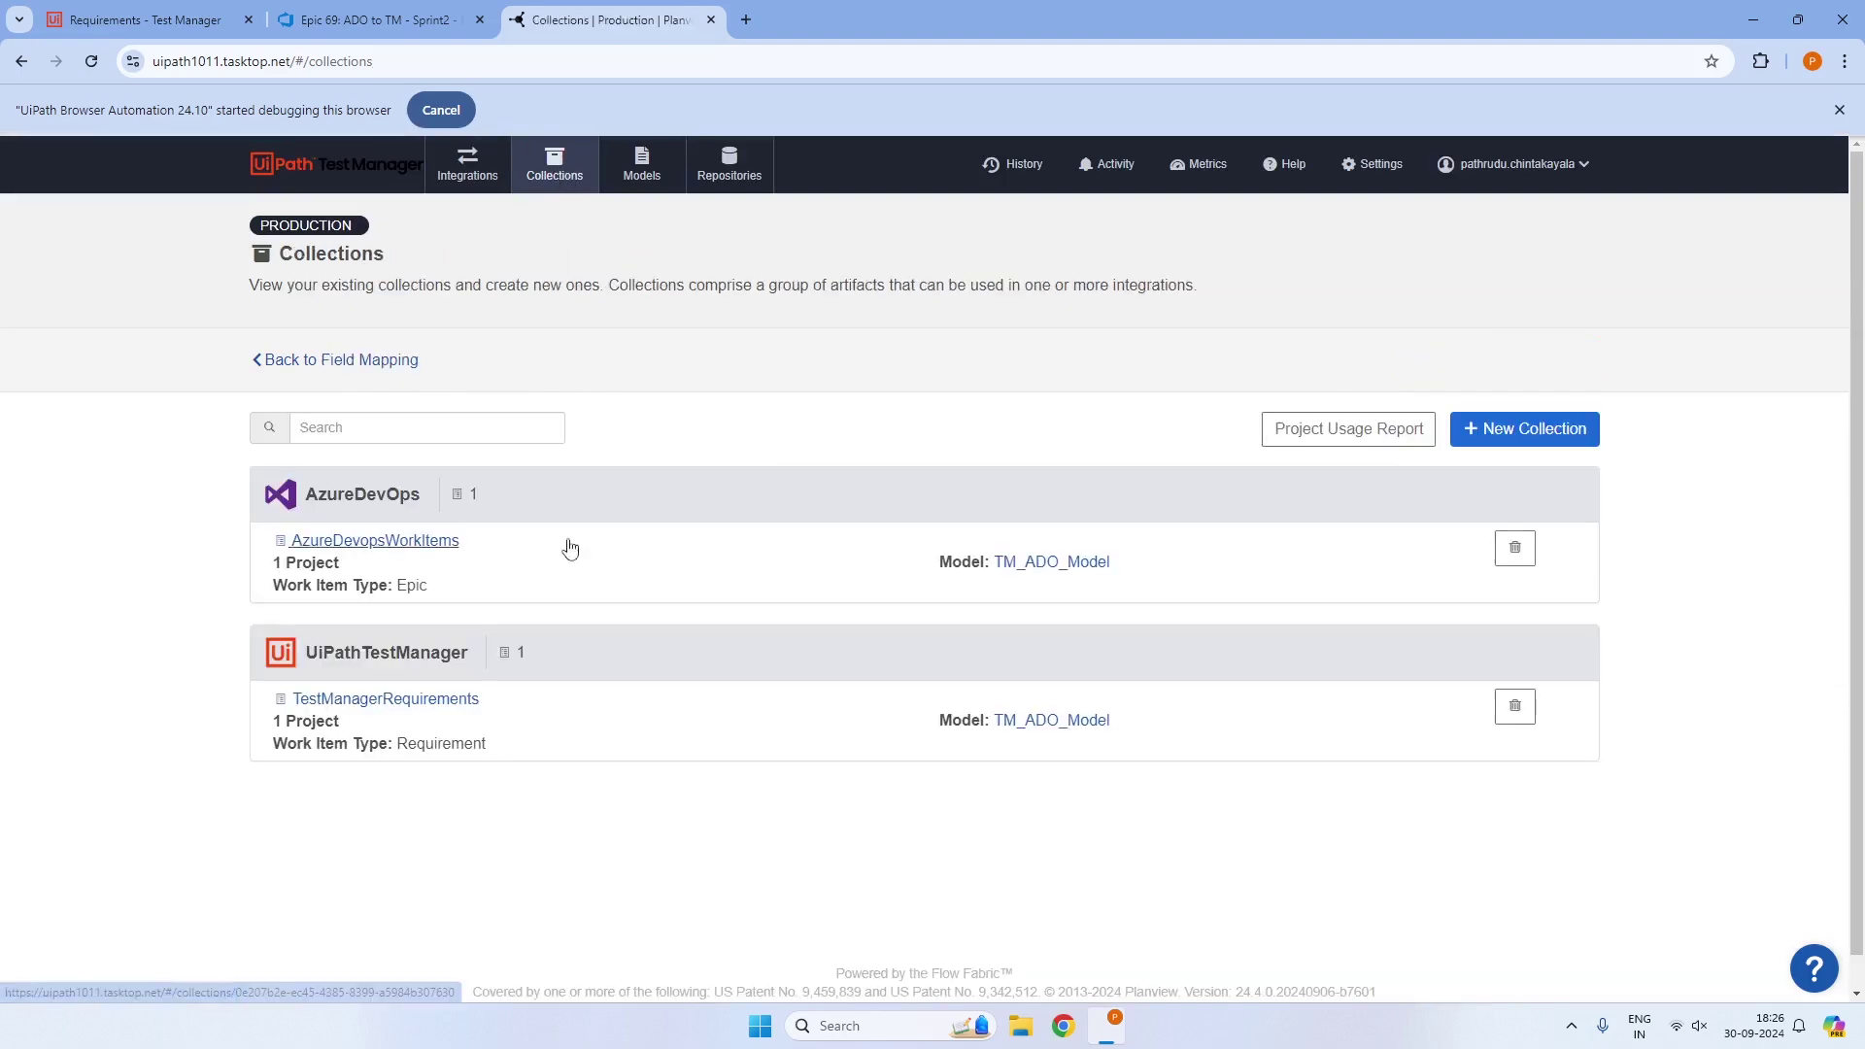
{"action": "left_click", "coordinate": [418, 700]}
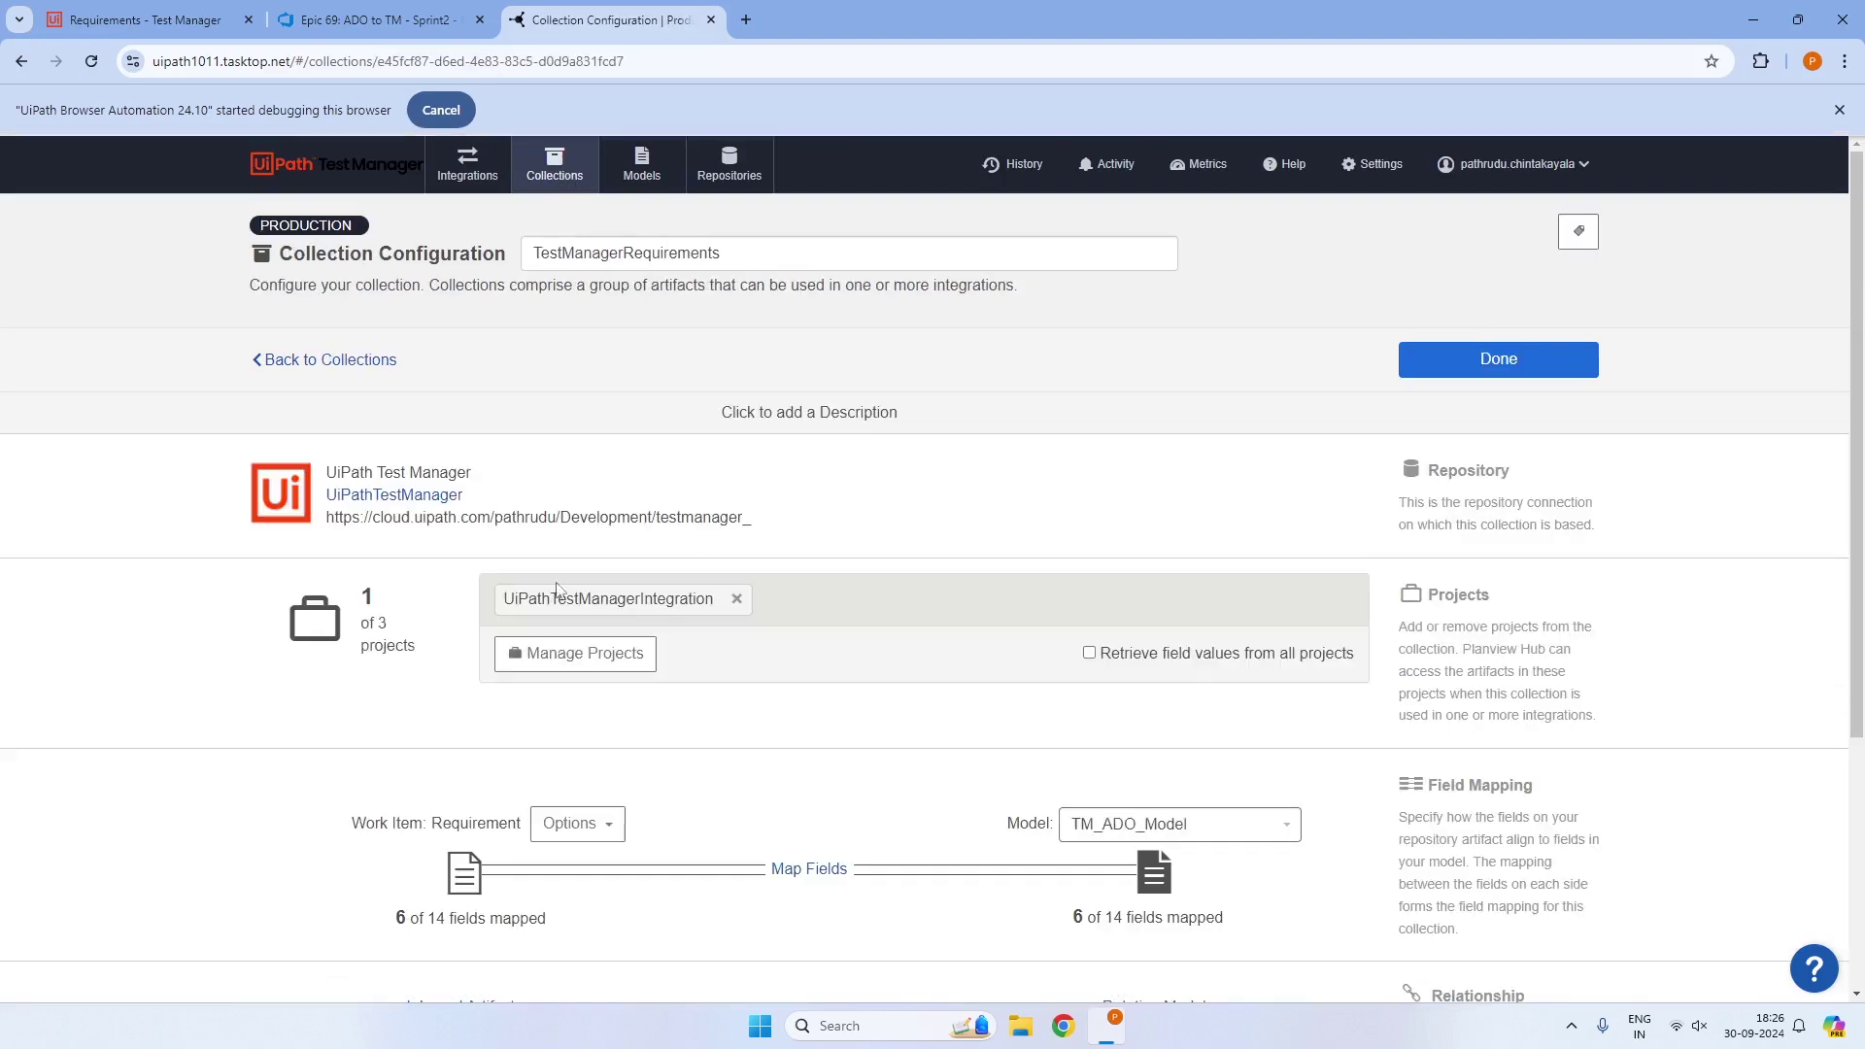
{"action": "scroll", "coordinate": [557, 588], "scroll_direction": "down", "scroll_amount": 4}
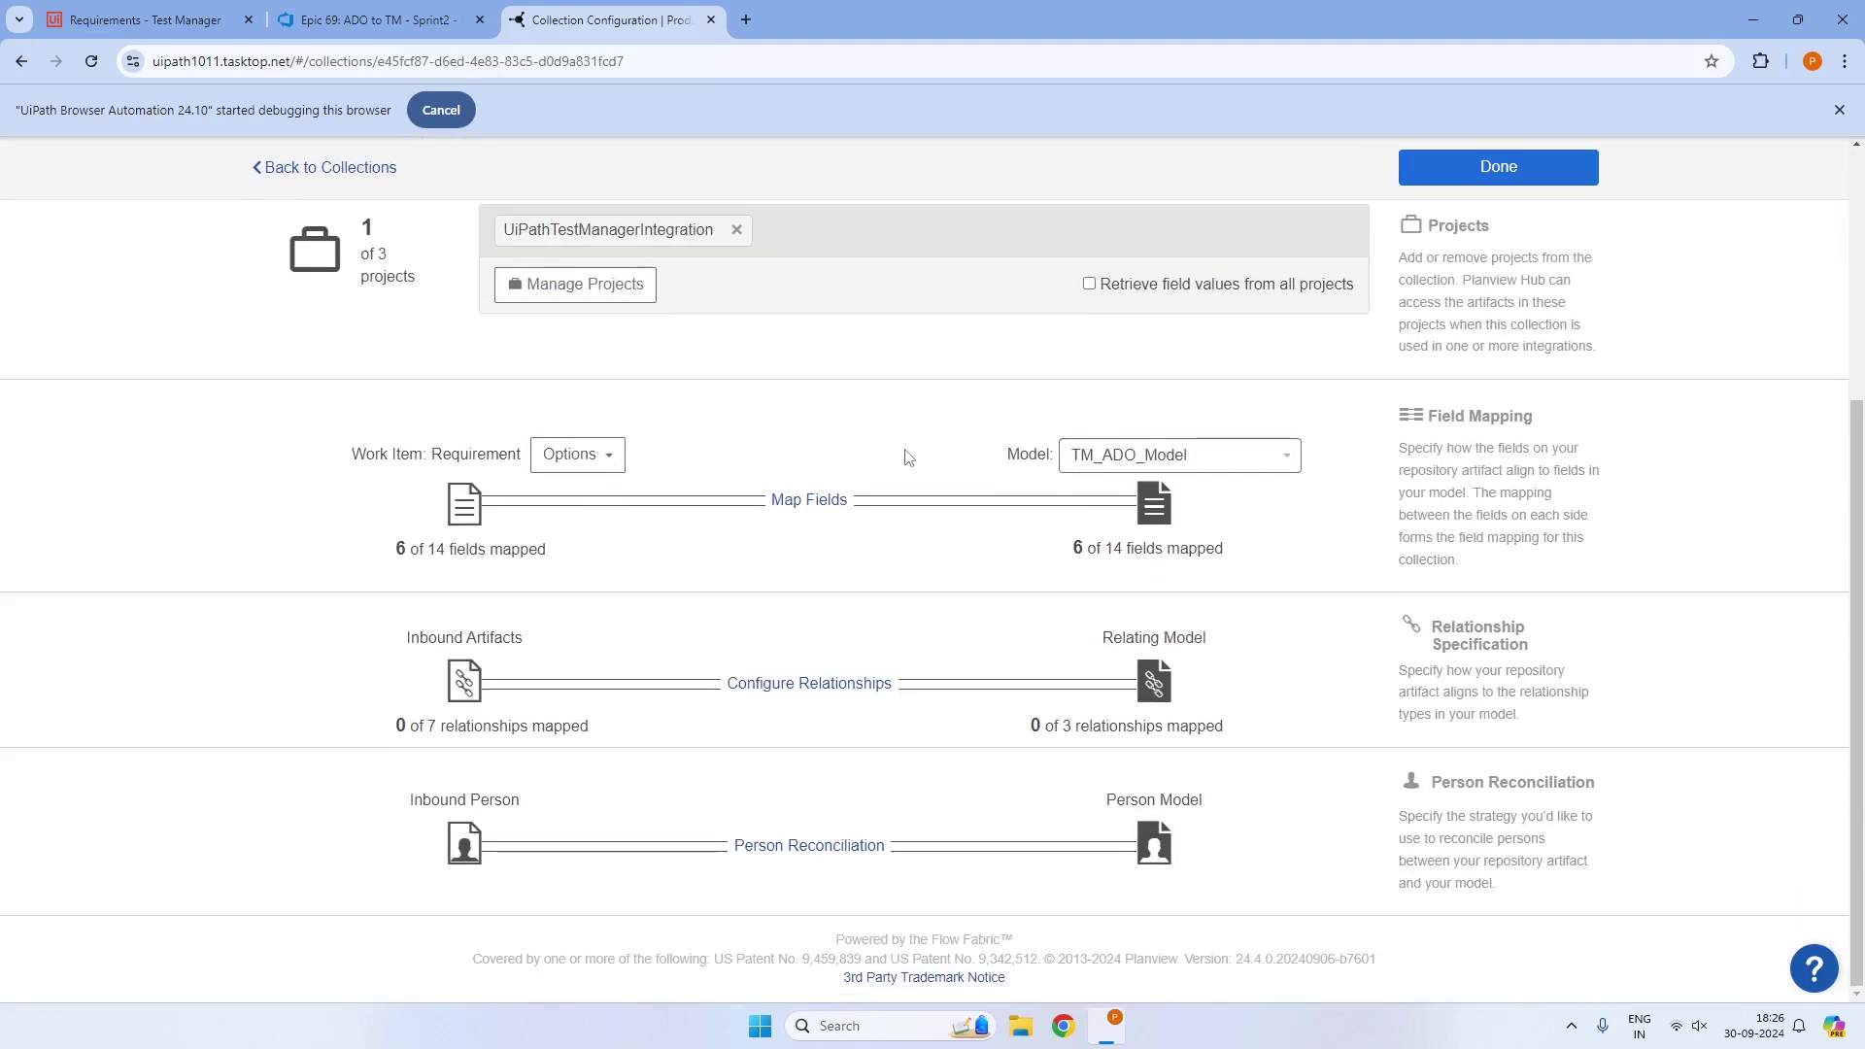
{"action": "left_click", "coordinate": [595, 456]}
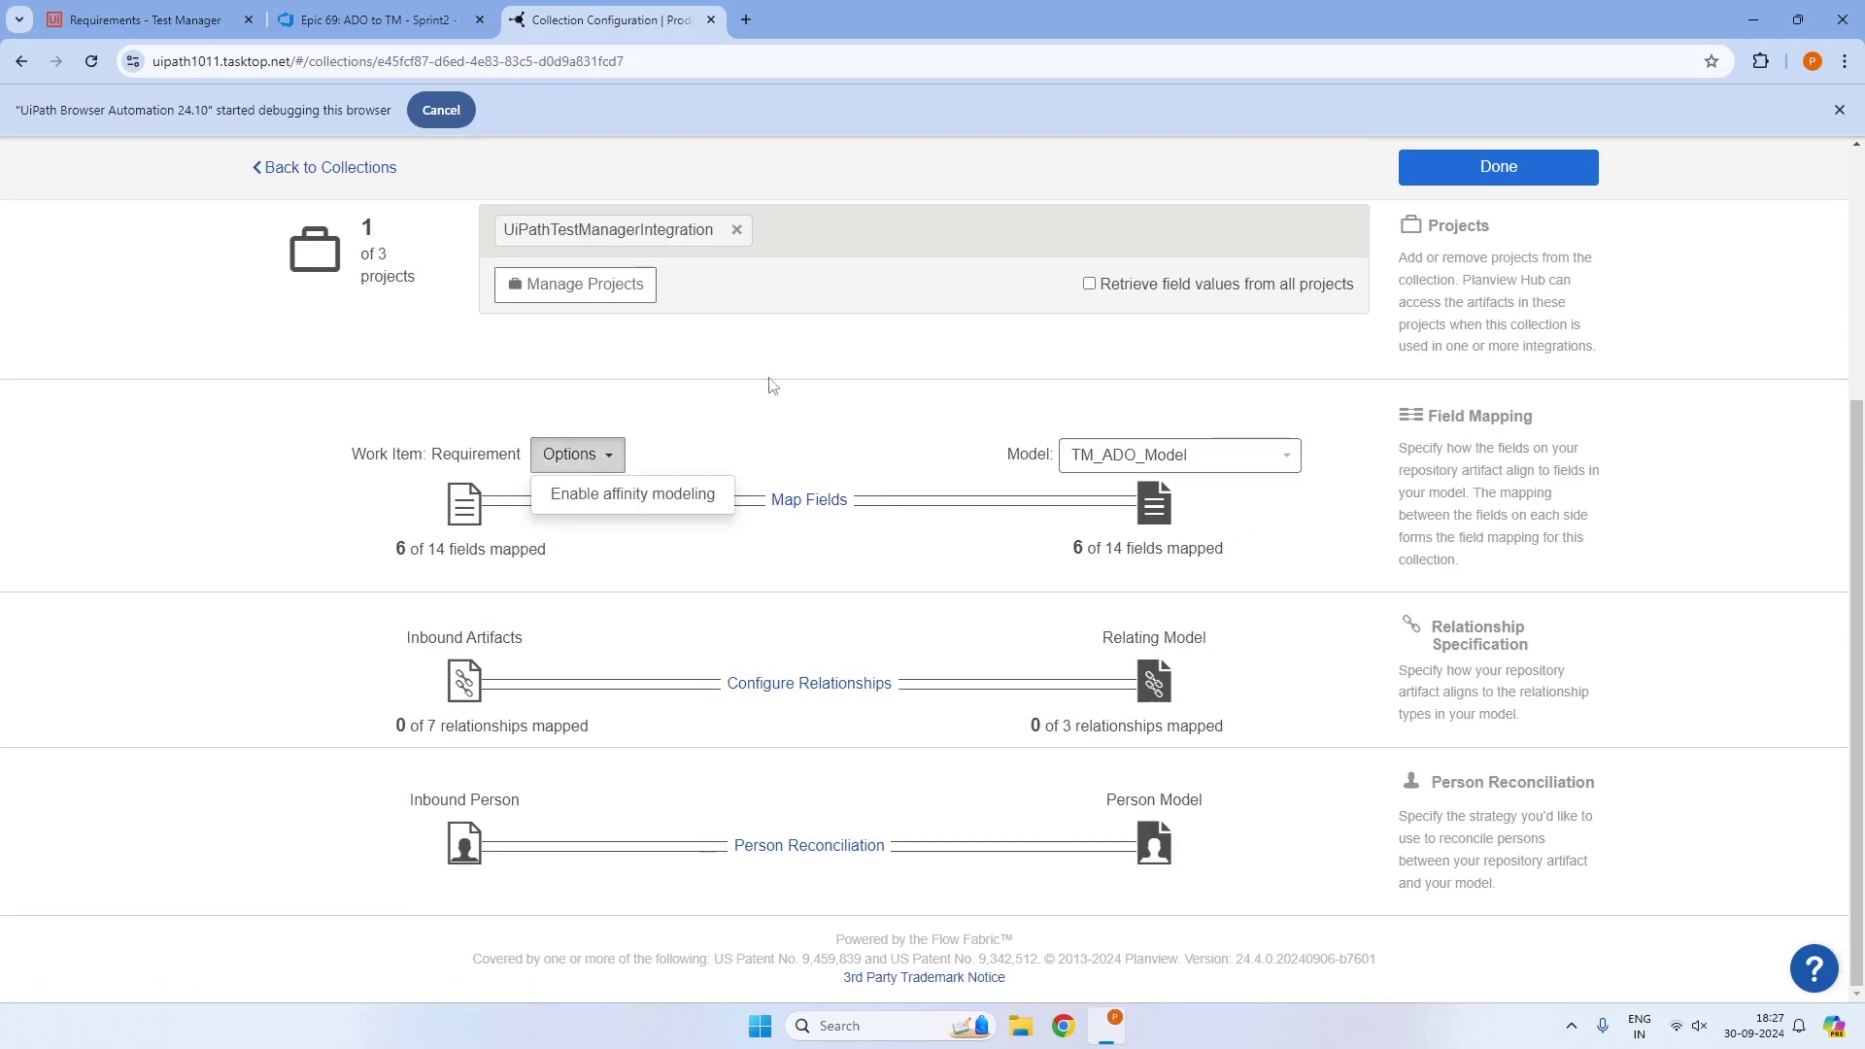
{"action": "left_click", "coordinate": [783, 381]}
{"action": "scroll", "coordinate": [791, 501], "scroll_direction": "up", "scroll_amount": 4}
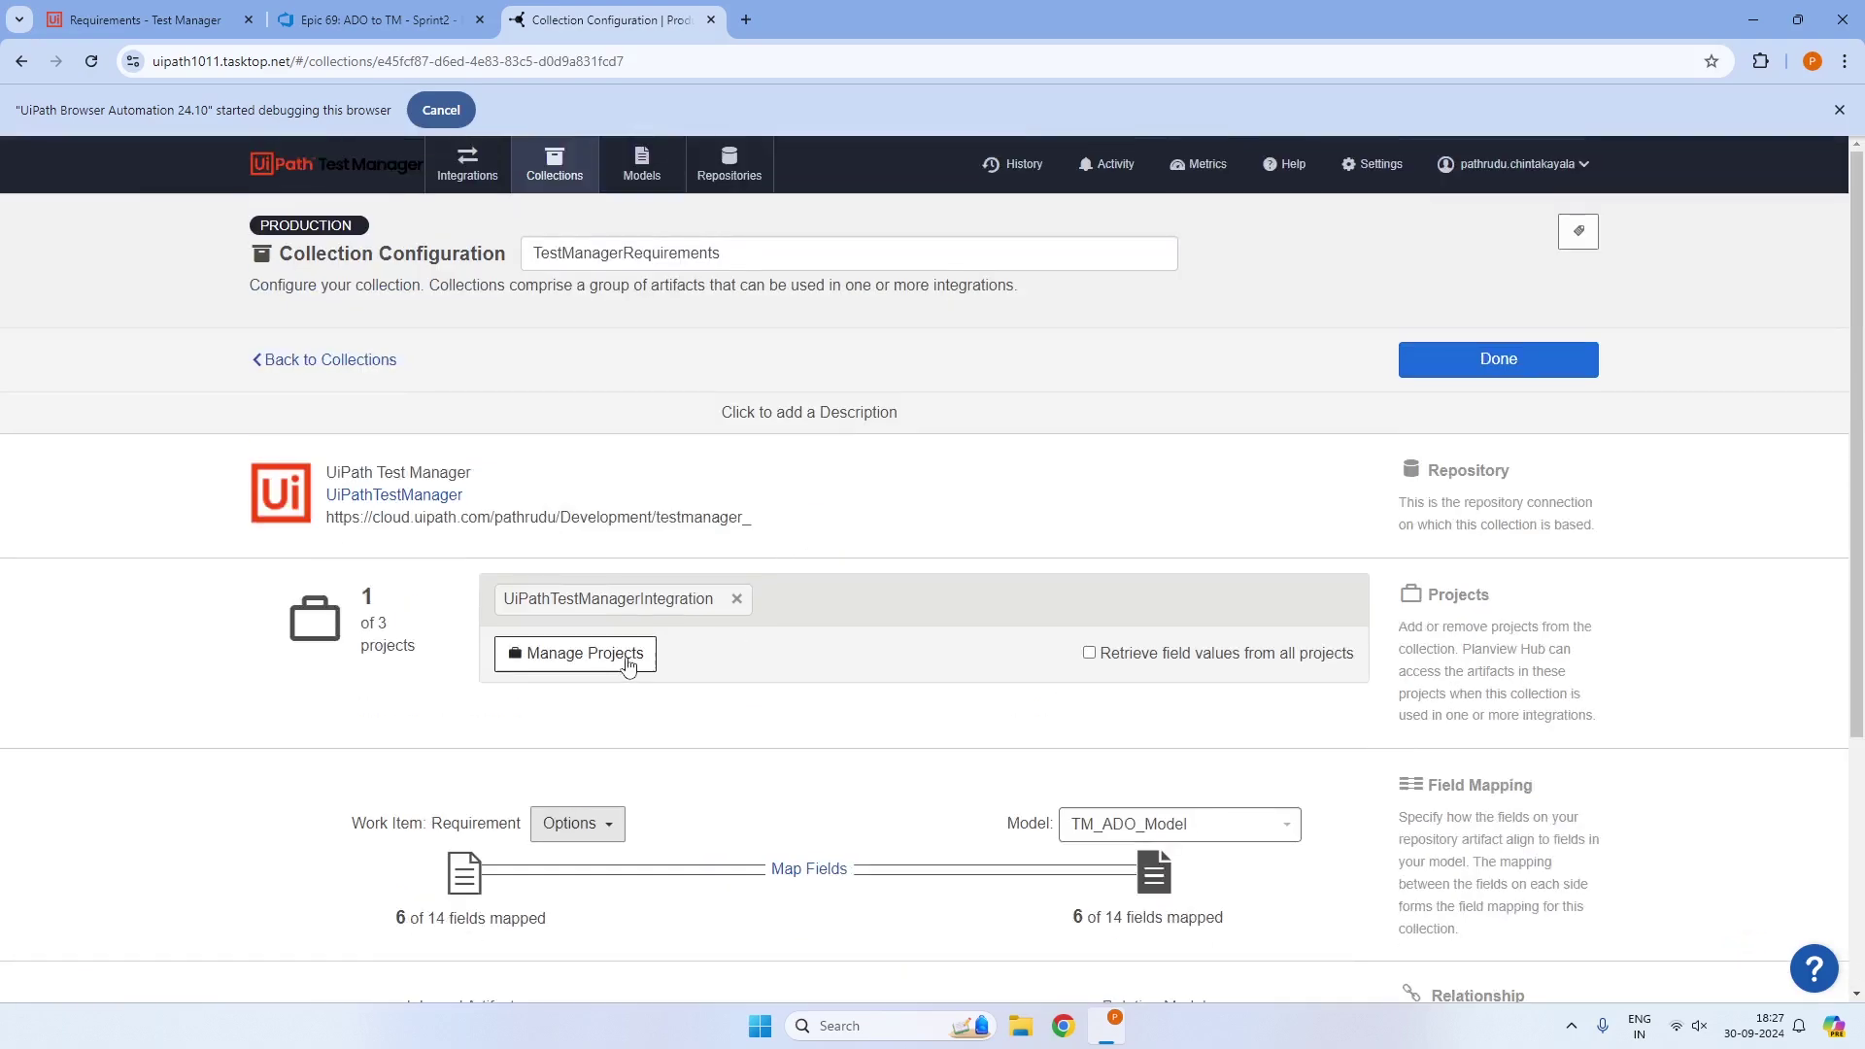
{"action": "left_click", "coordinate": [626, 656]}
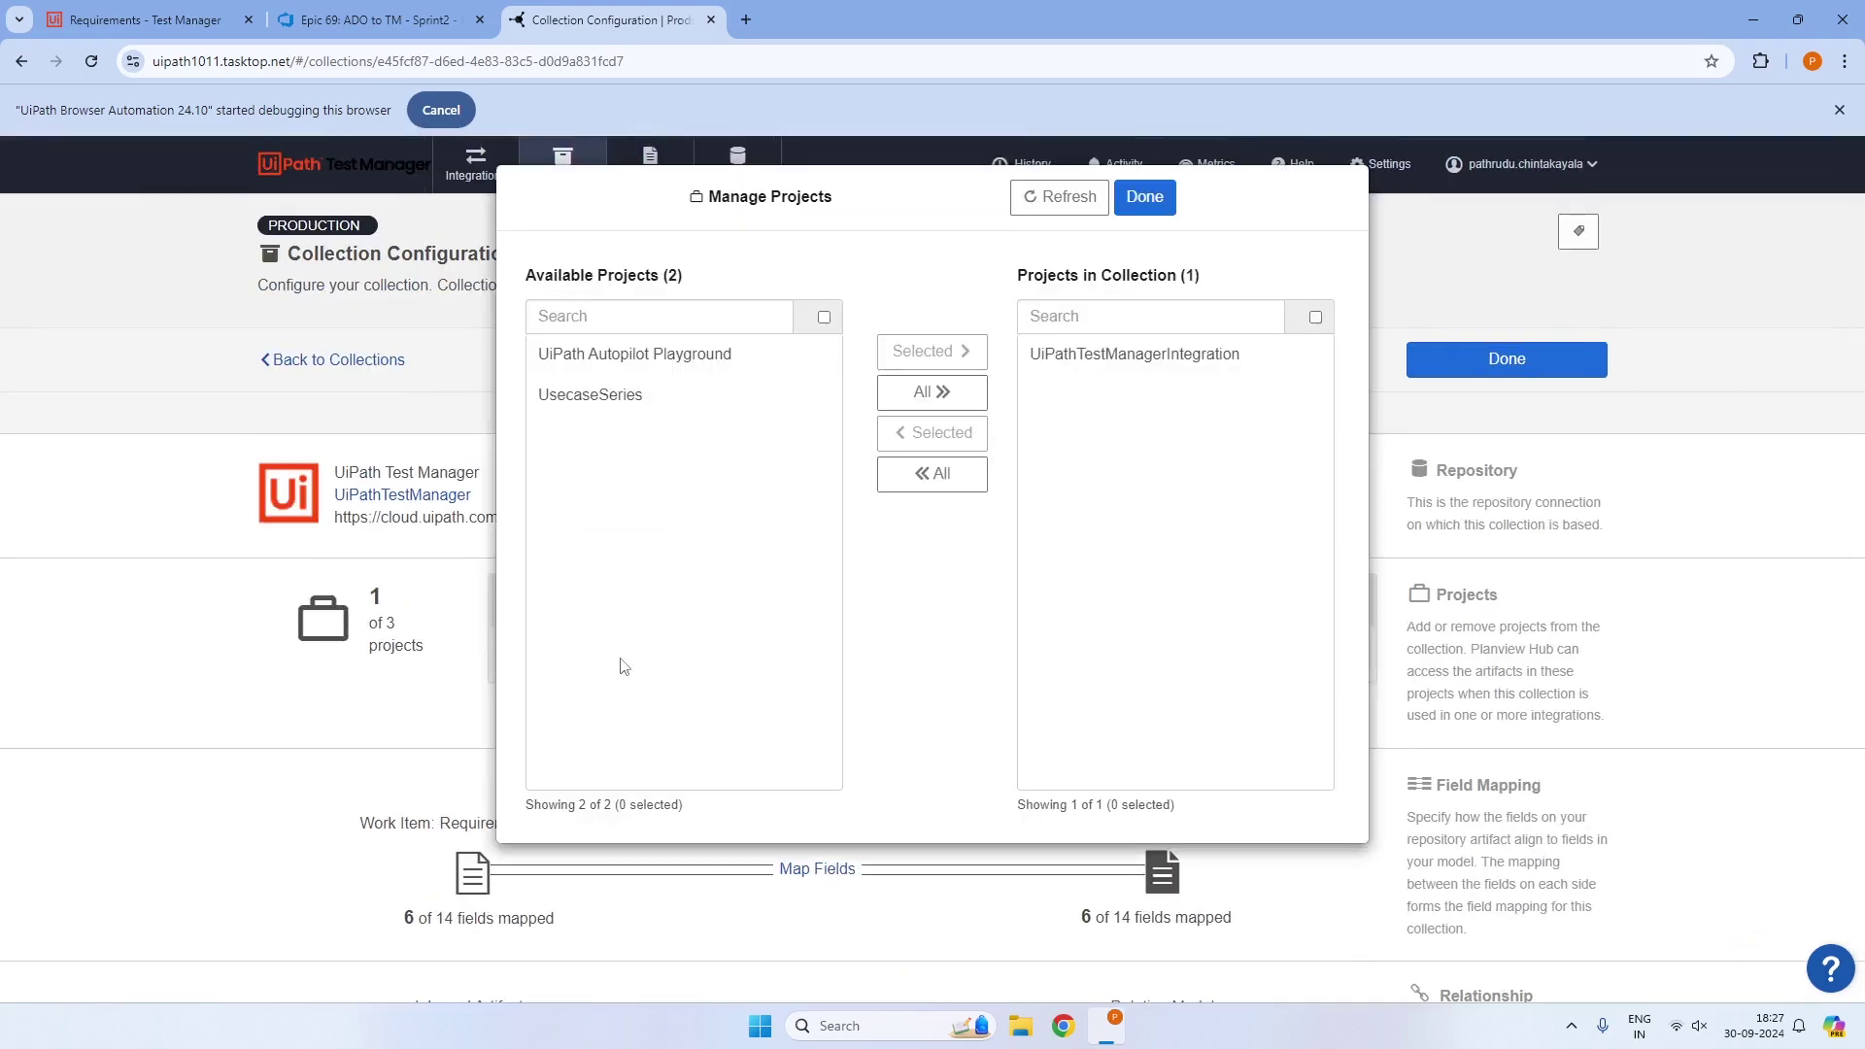
{"action": "left_click", "coordinate": [1140, 205]}
{"action": "left_click", "coordinate": [1448, 362]}
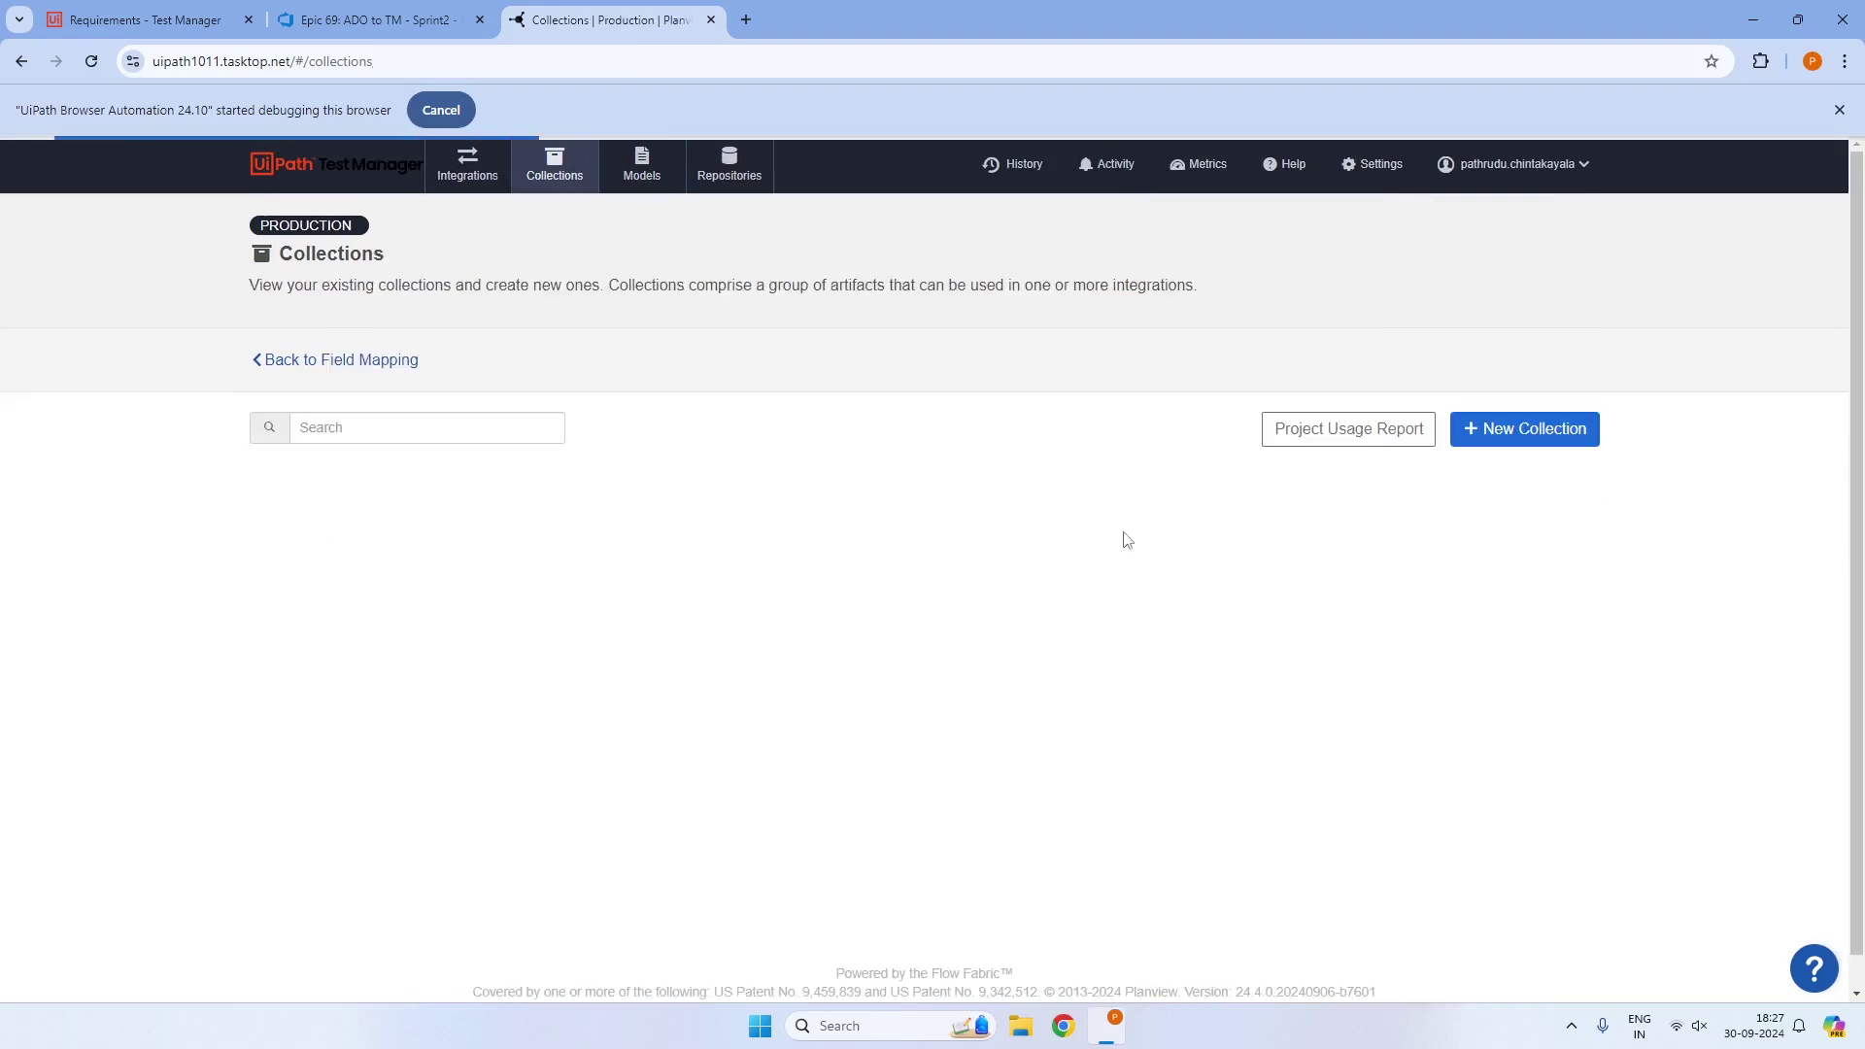
Reopen the field mapping of the TestManagerRequirements collection and refresh its fields
{"action": "left_click", "coordinate": [402, 717]}
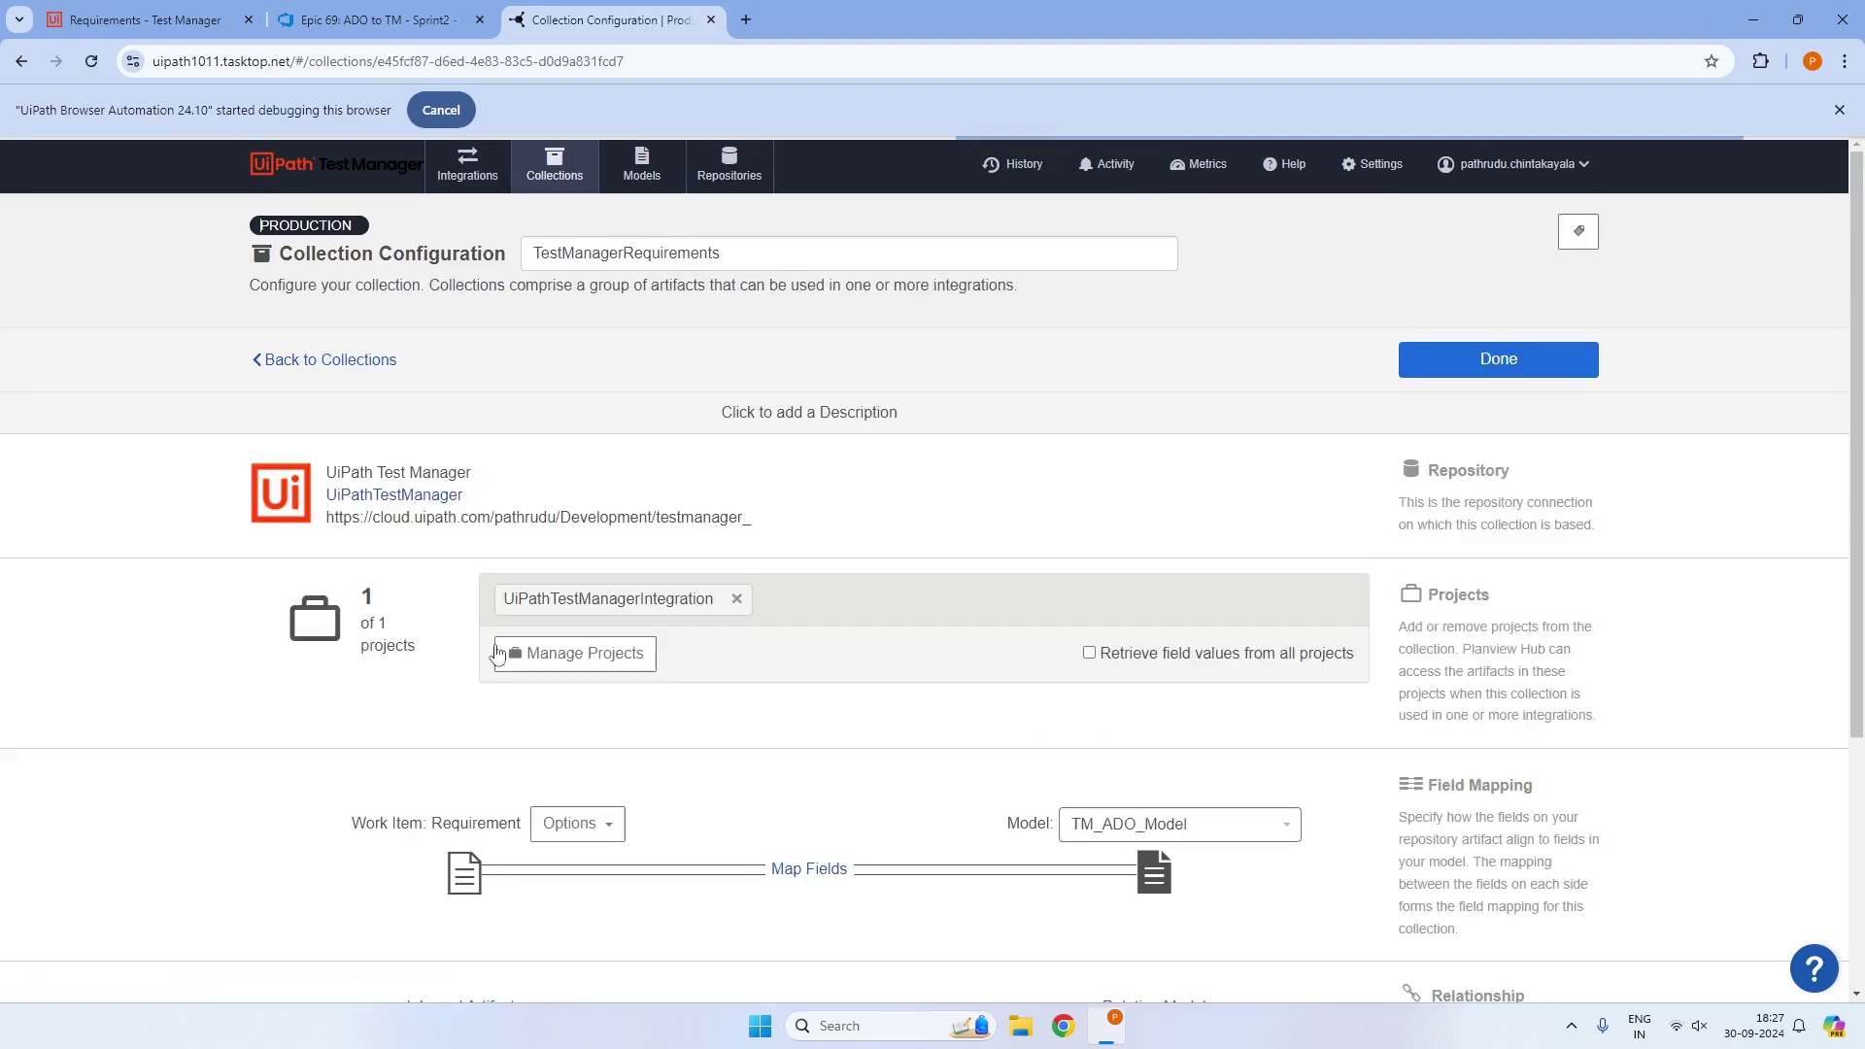
{"action": "scroll", "coordinate": [589, 473], "scroll_direction": "down", "scroll_amount": 4}
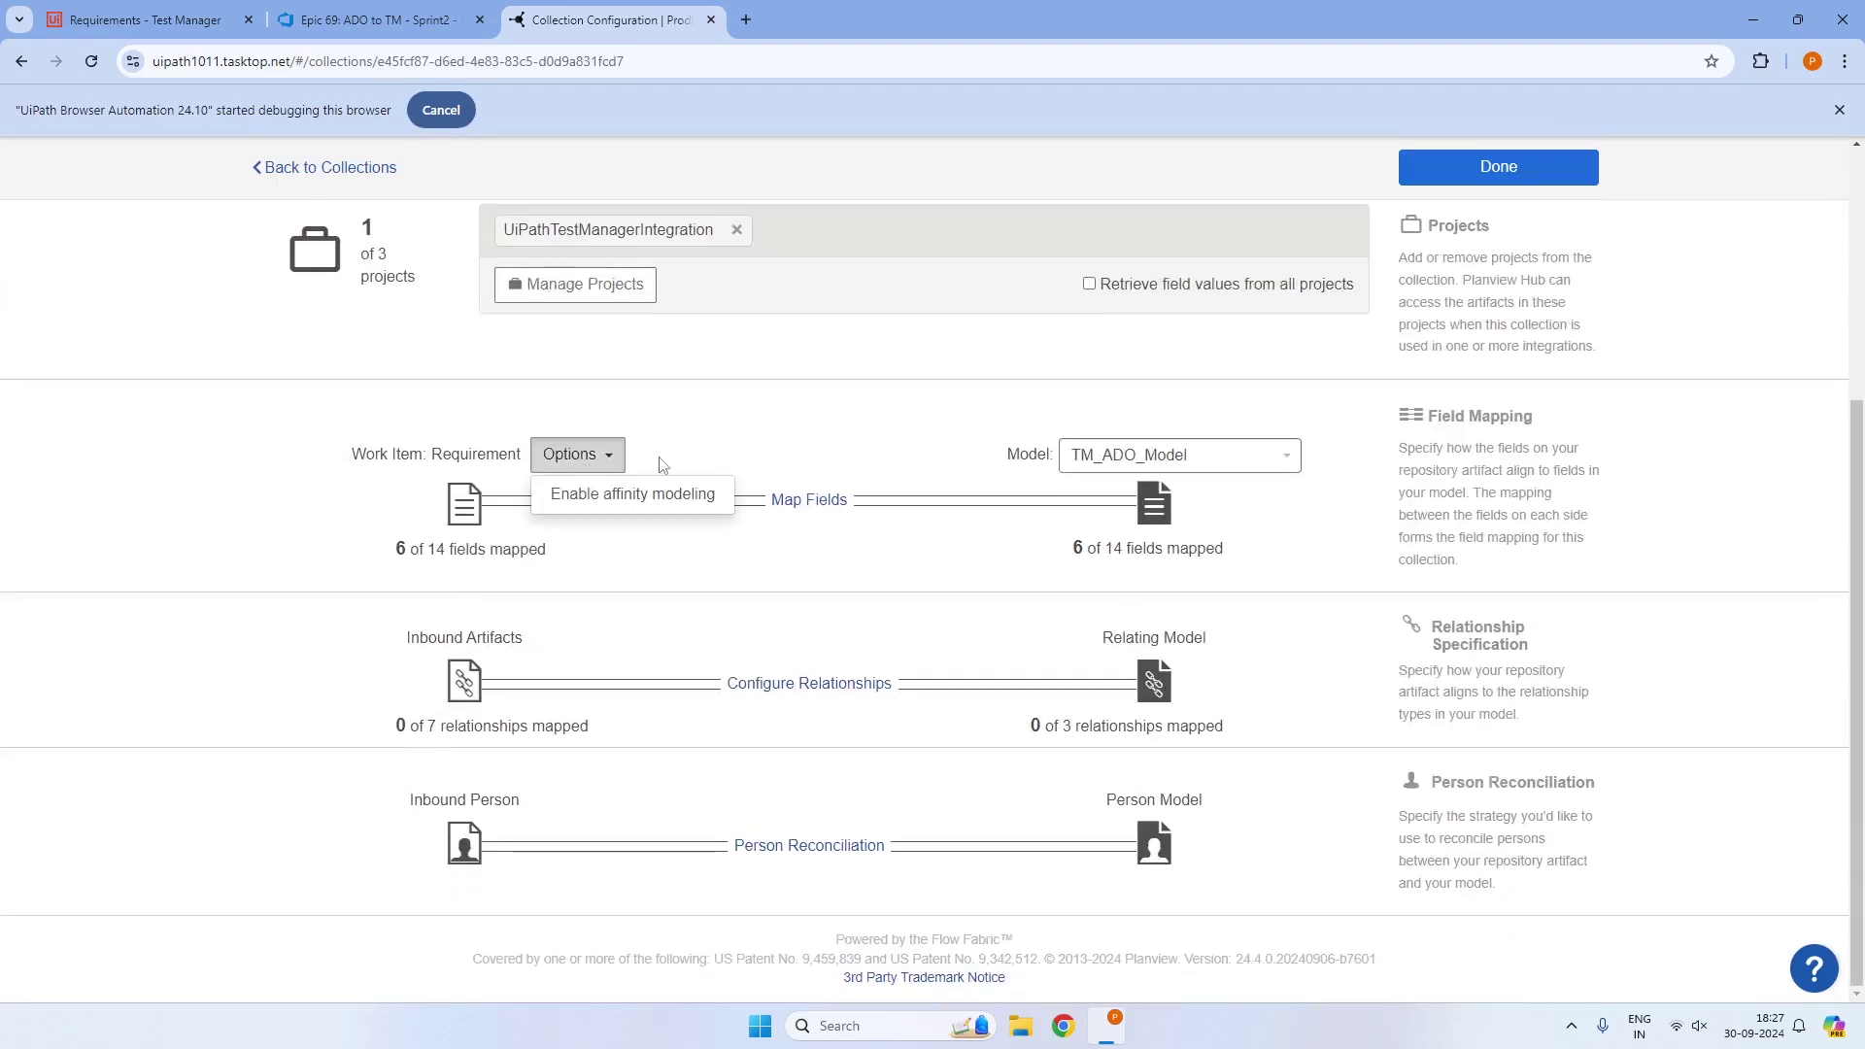
{"action": "left_click", "coordinate": [792, 502]}
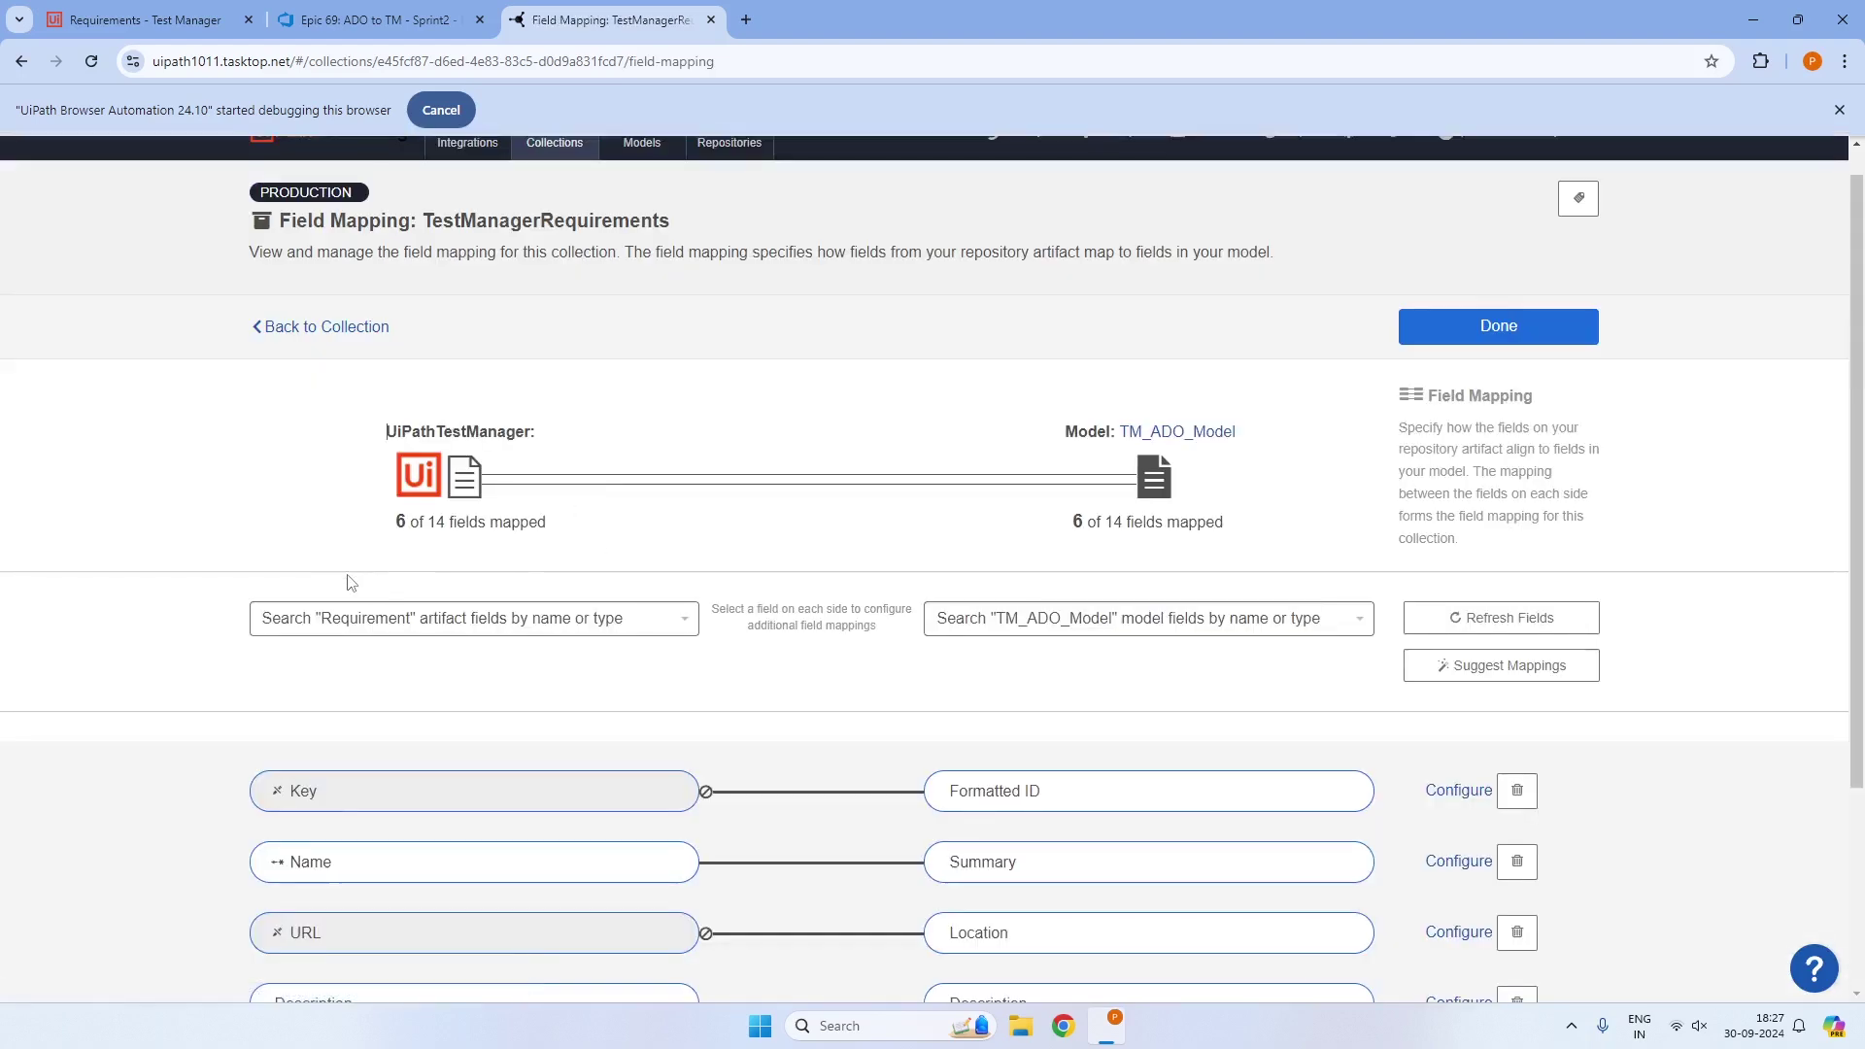
{"action": "scroll", "coordinate": [308, 555], "scroll_direction": "down", "scroll_amount": 3}
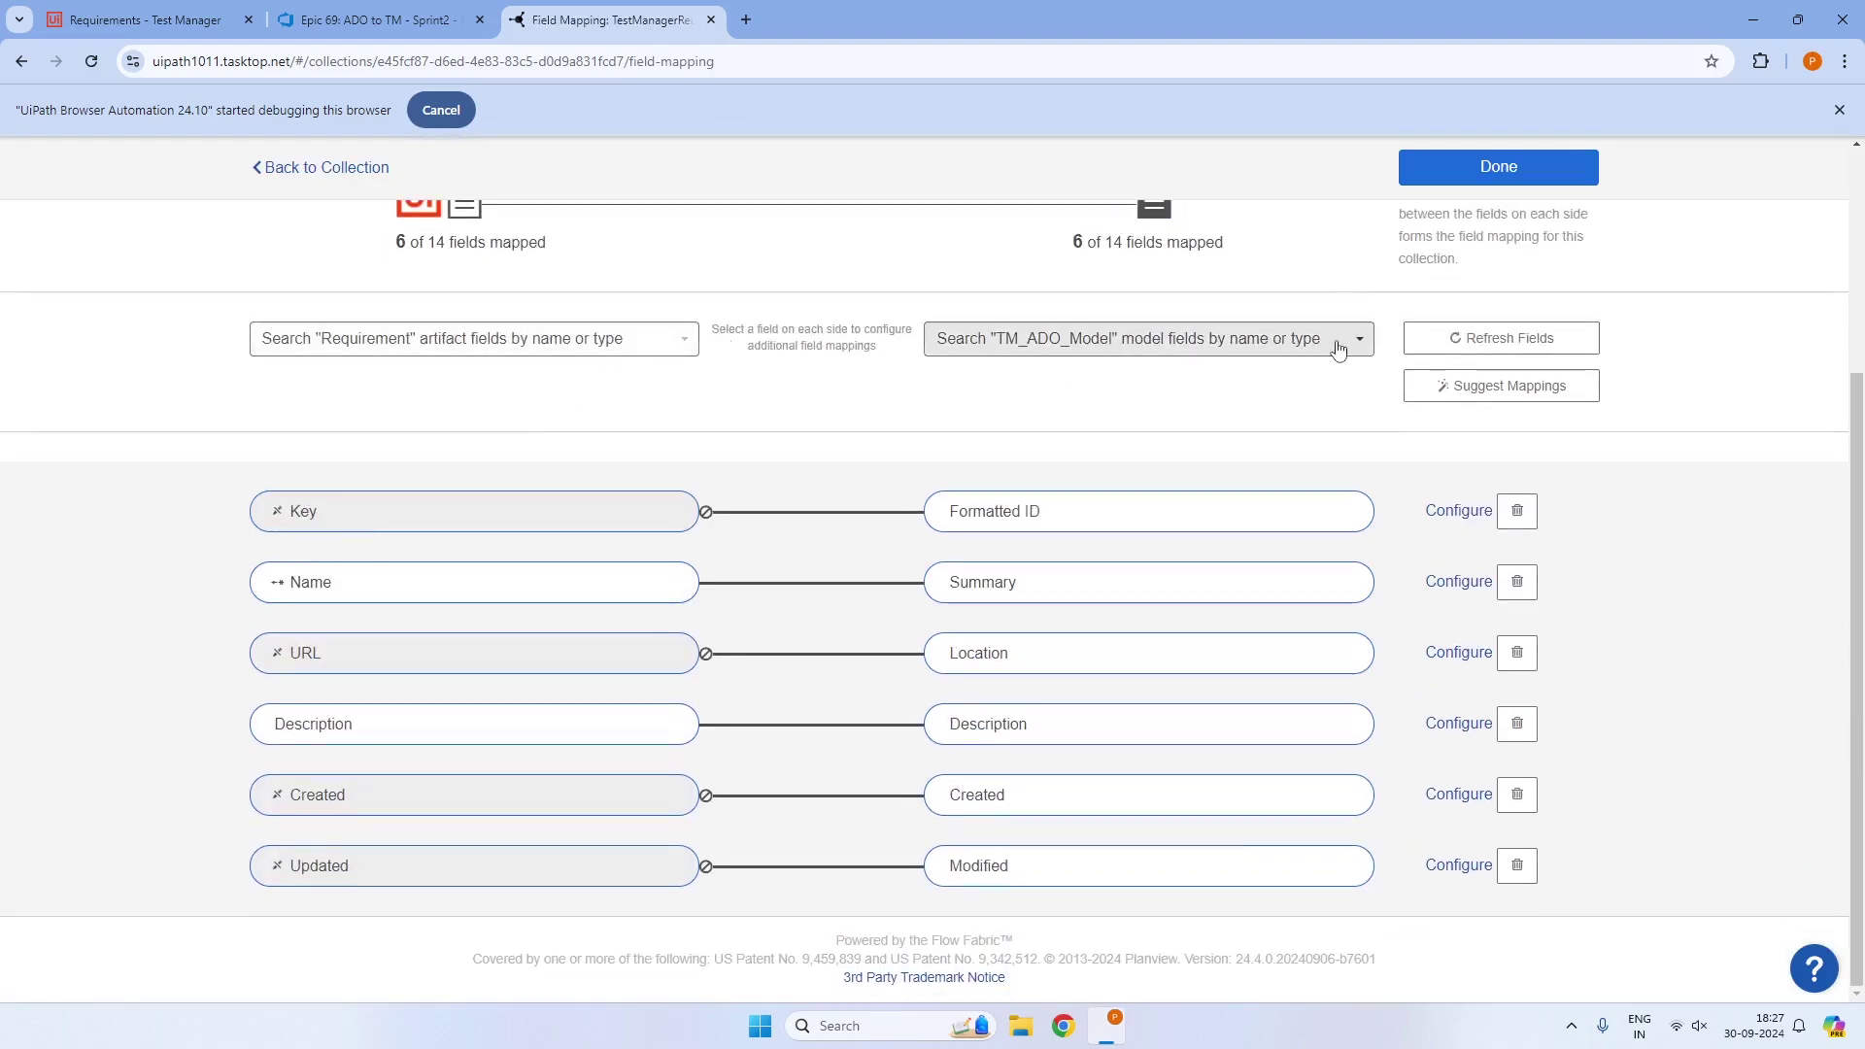
{"action": "left_click", "coordinate": [1478, 337]}
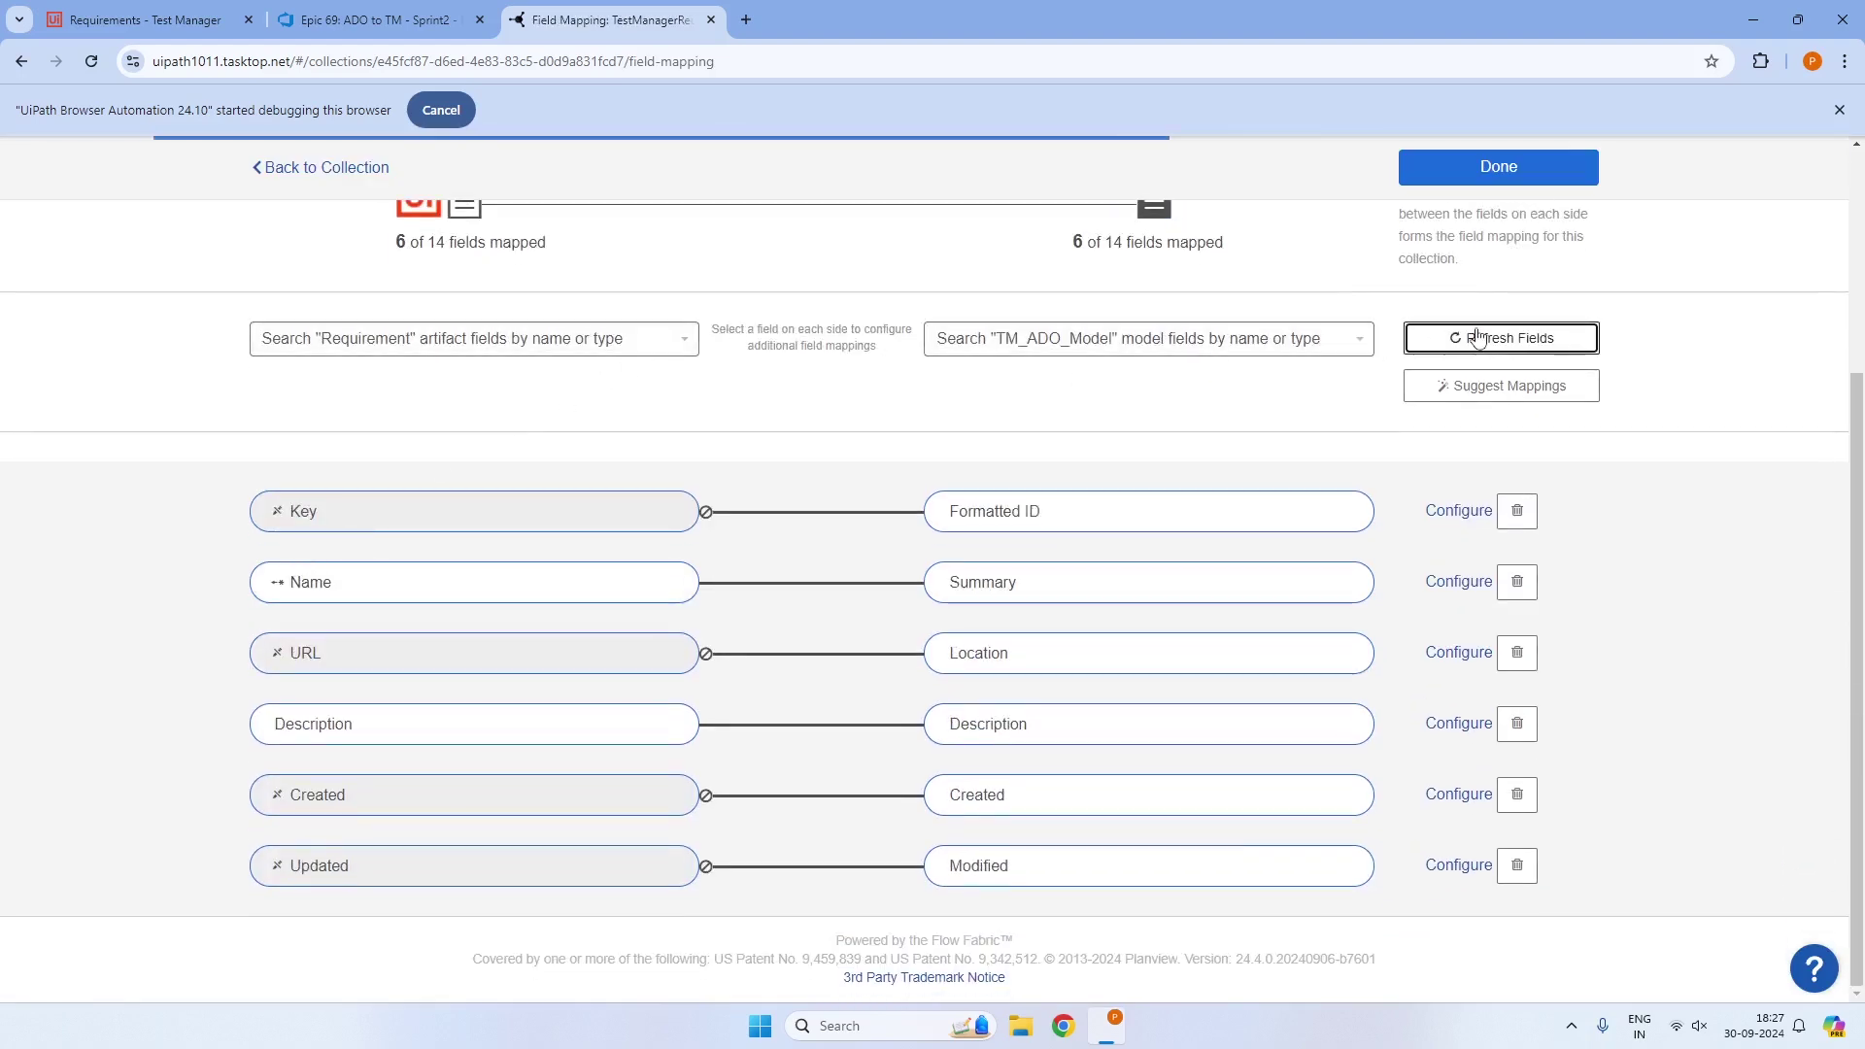
Try to connect AreaPath and IterationPath to the model's Area Path and Iteration Path as one combined mapping, and remove that mapping
{"action": "left_click", "coordinate": [680, 343]}
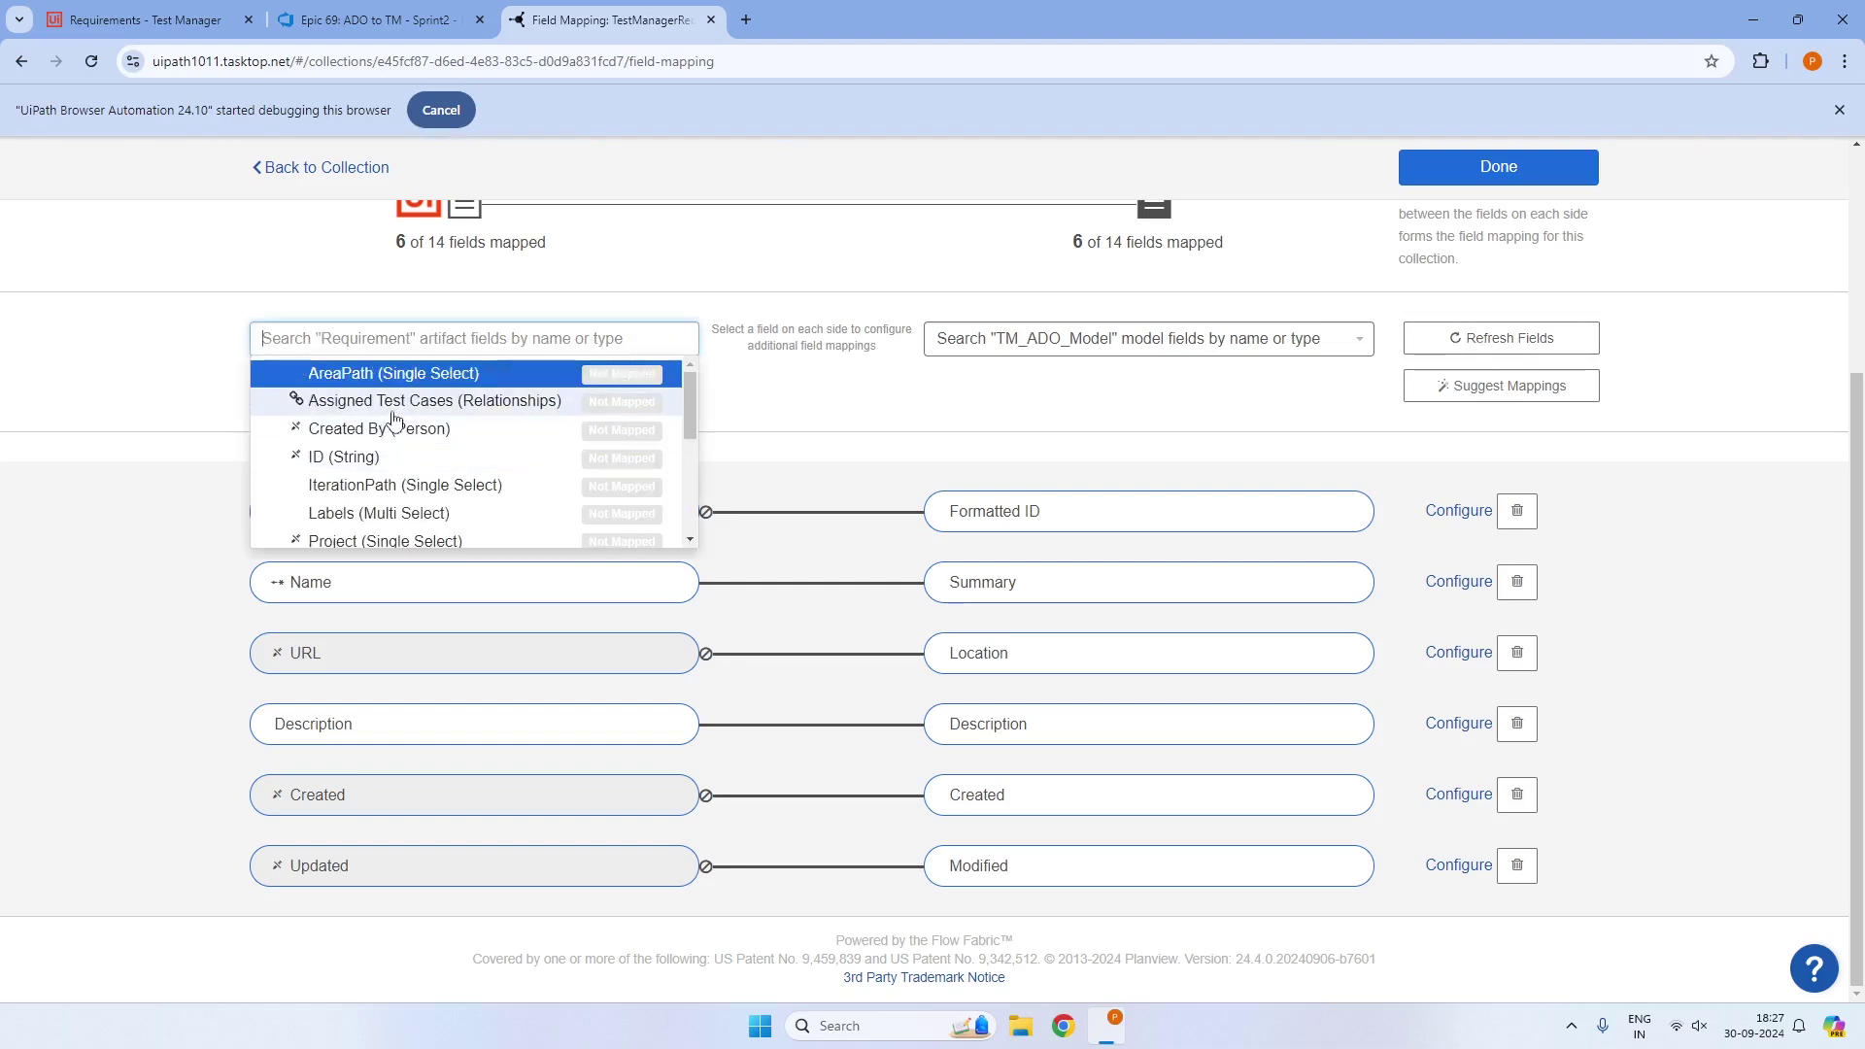
{"action": "left_click", "coordinate": [399, 375]}
{"action": "left_click", "coordinate": [658, 344]}
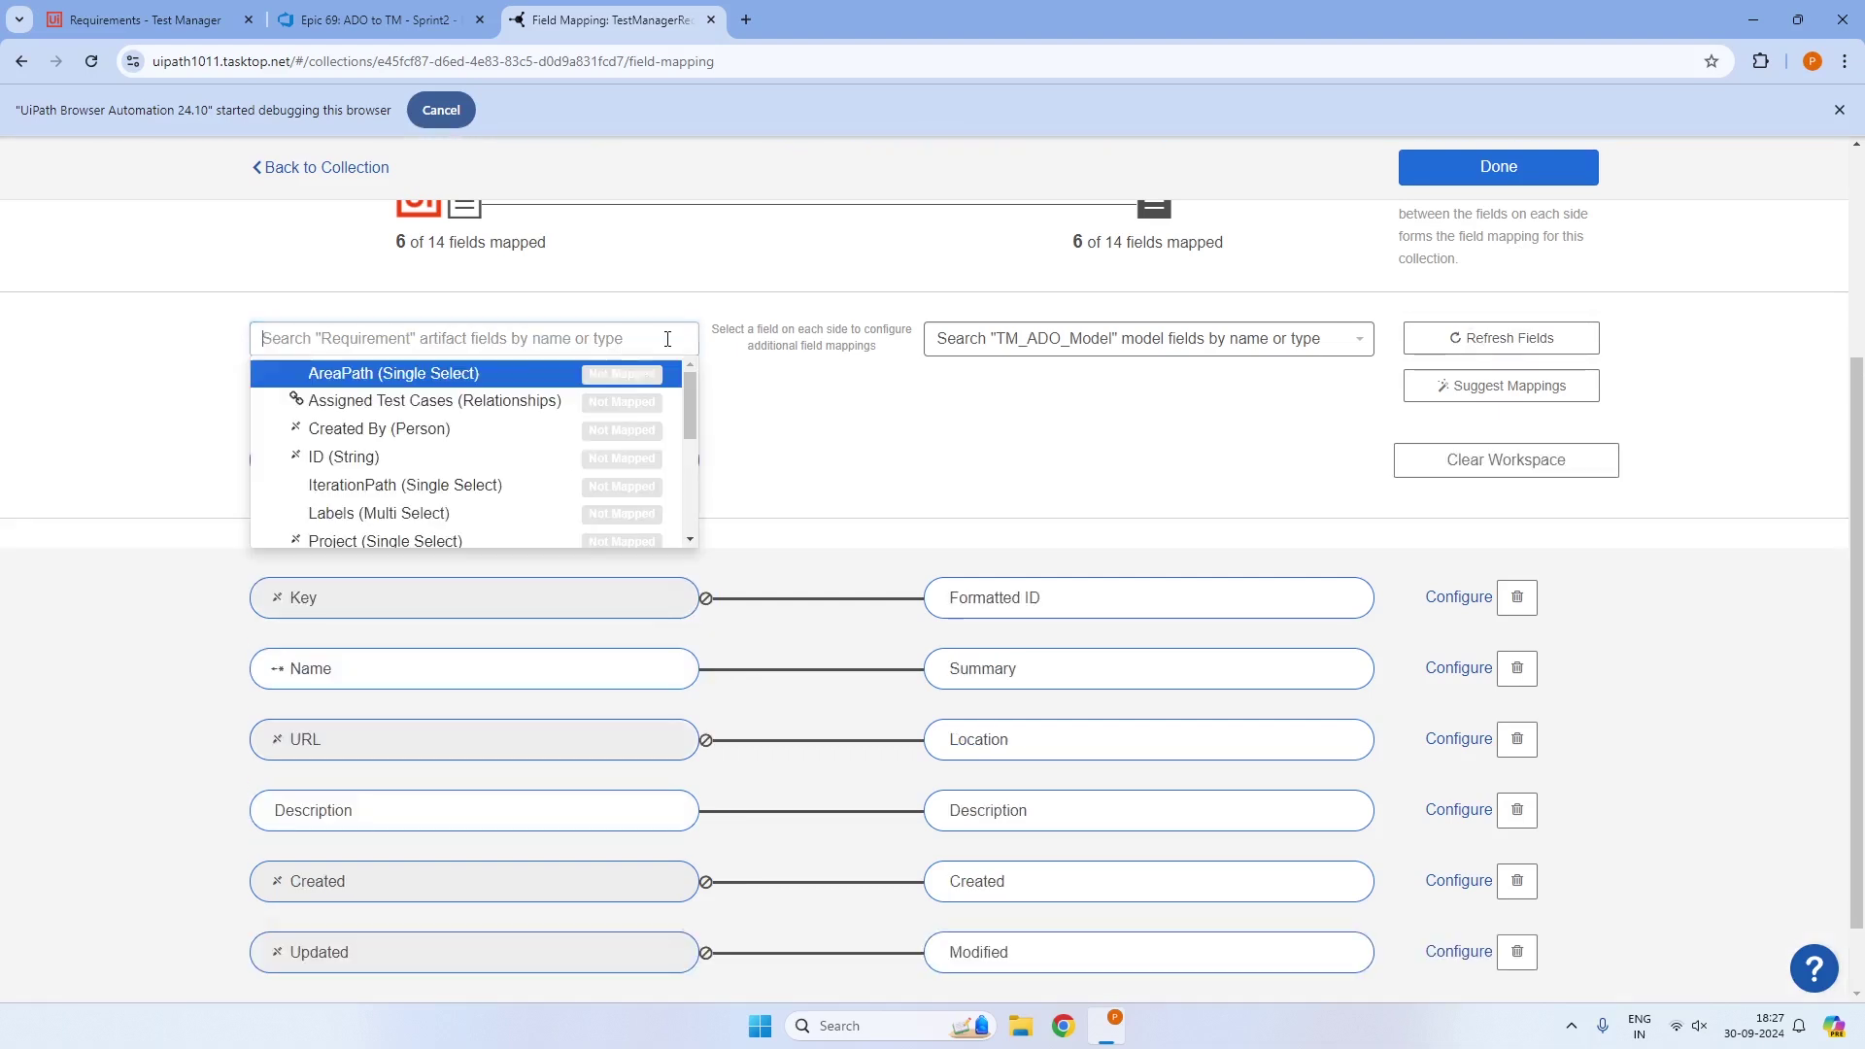
{"action": "left_click", "coordinate": [442, 484]}
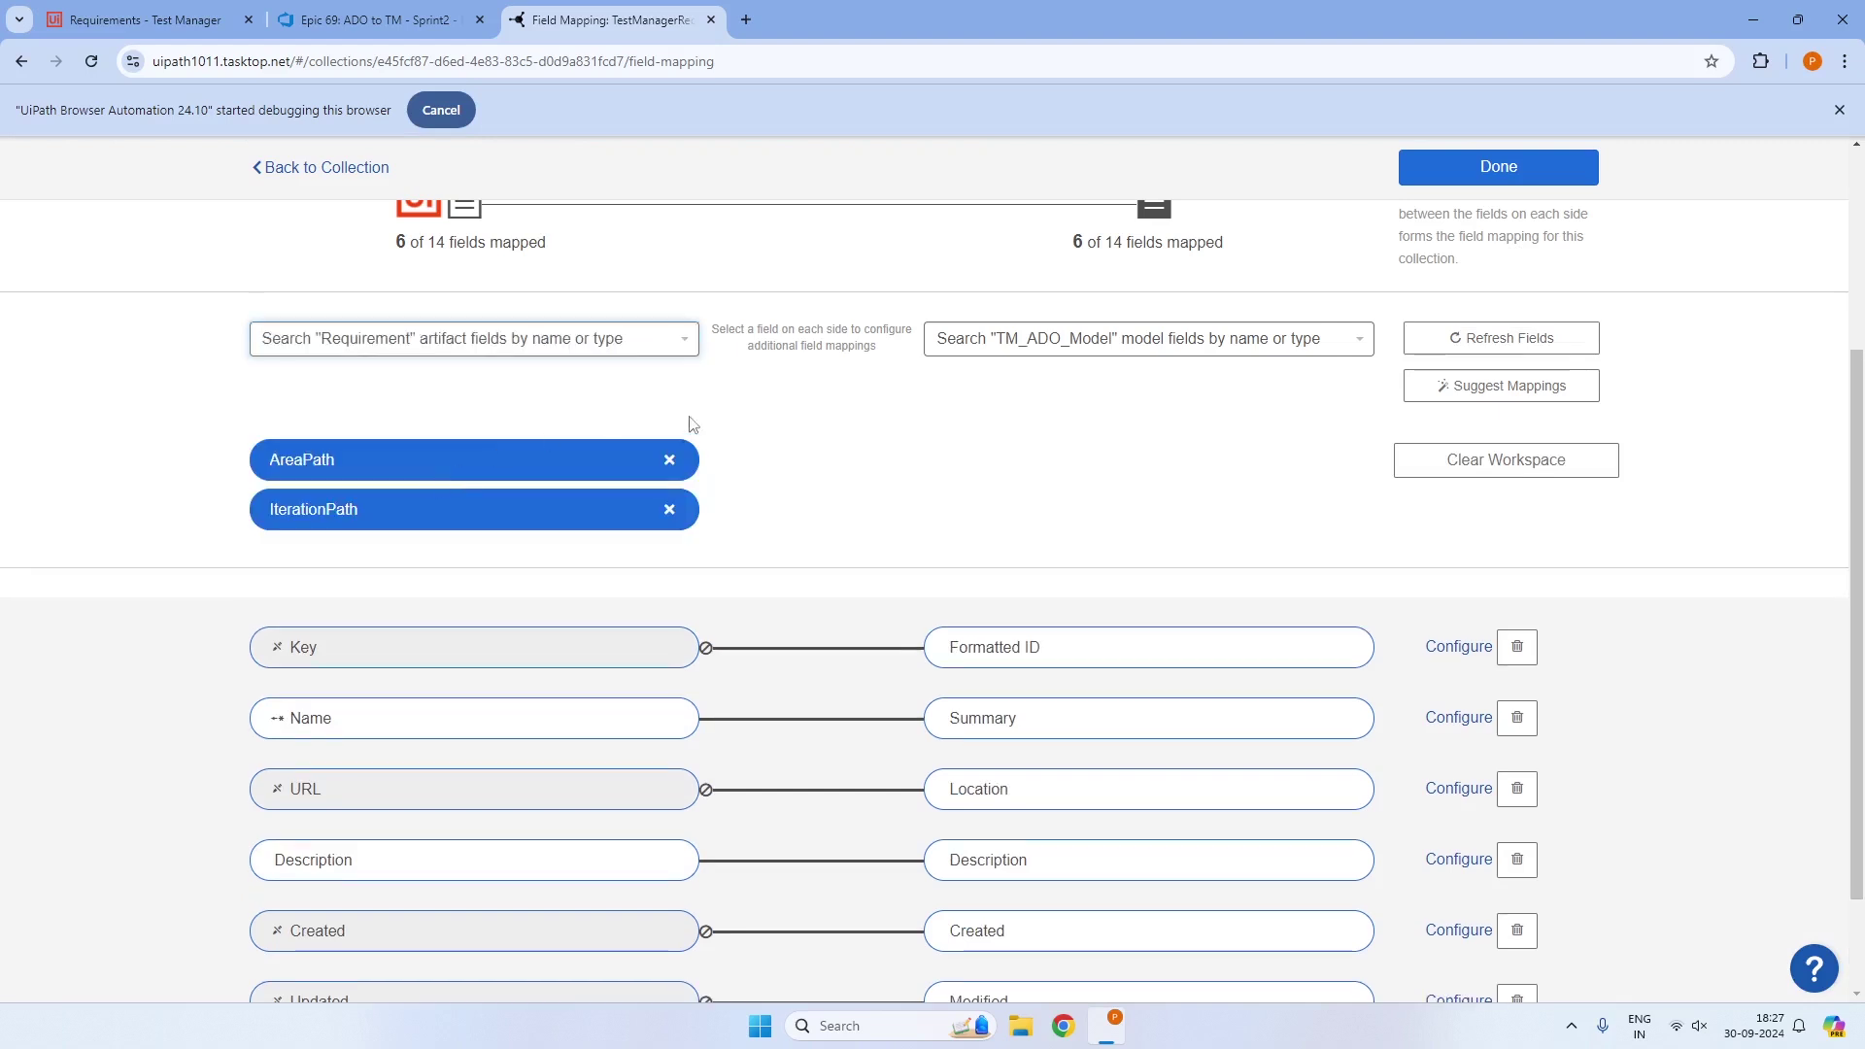
{"action": "left_click", "coordinate": [1224, 338]}
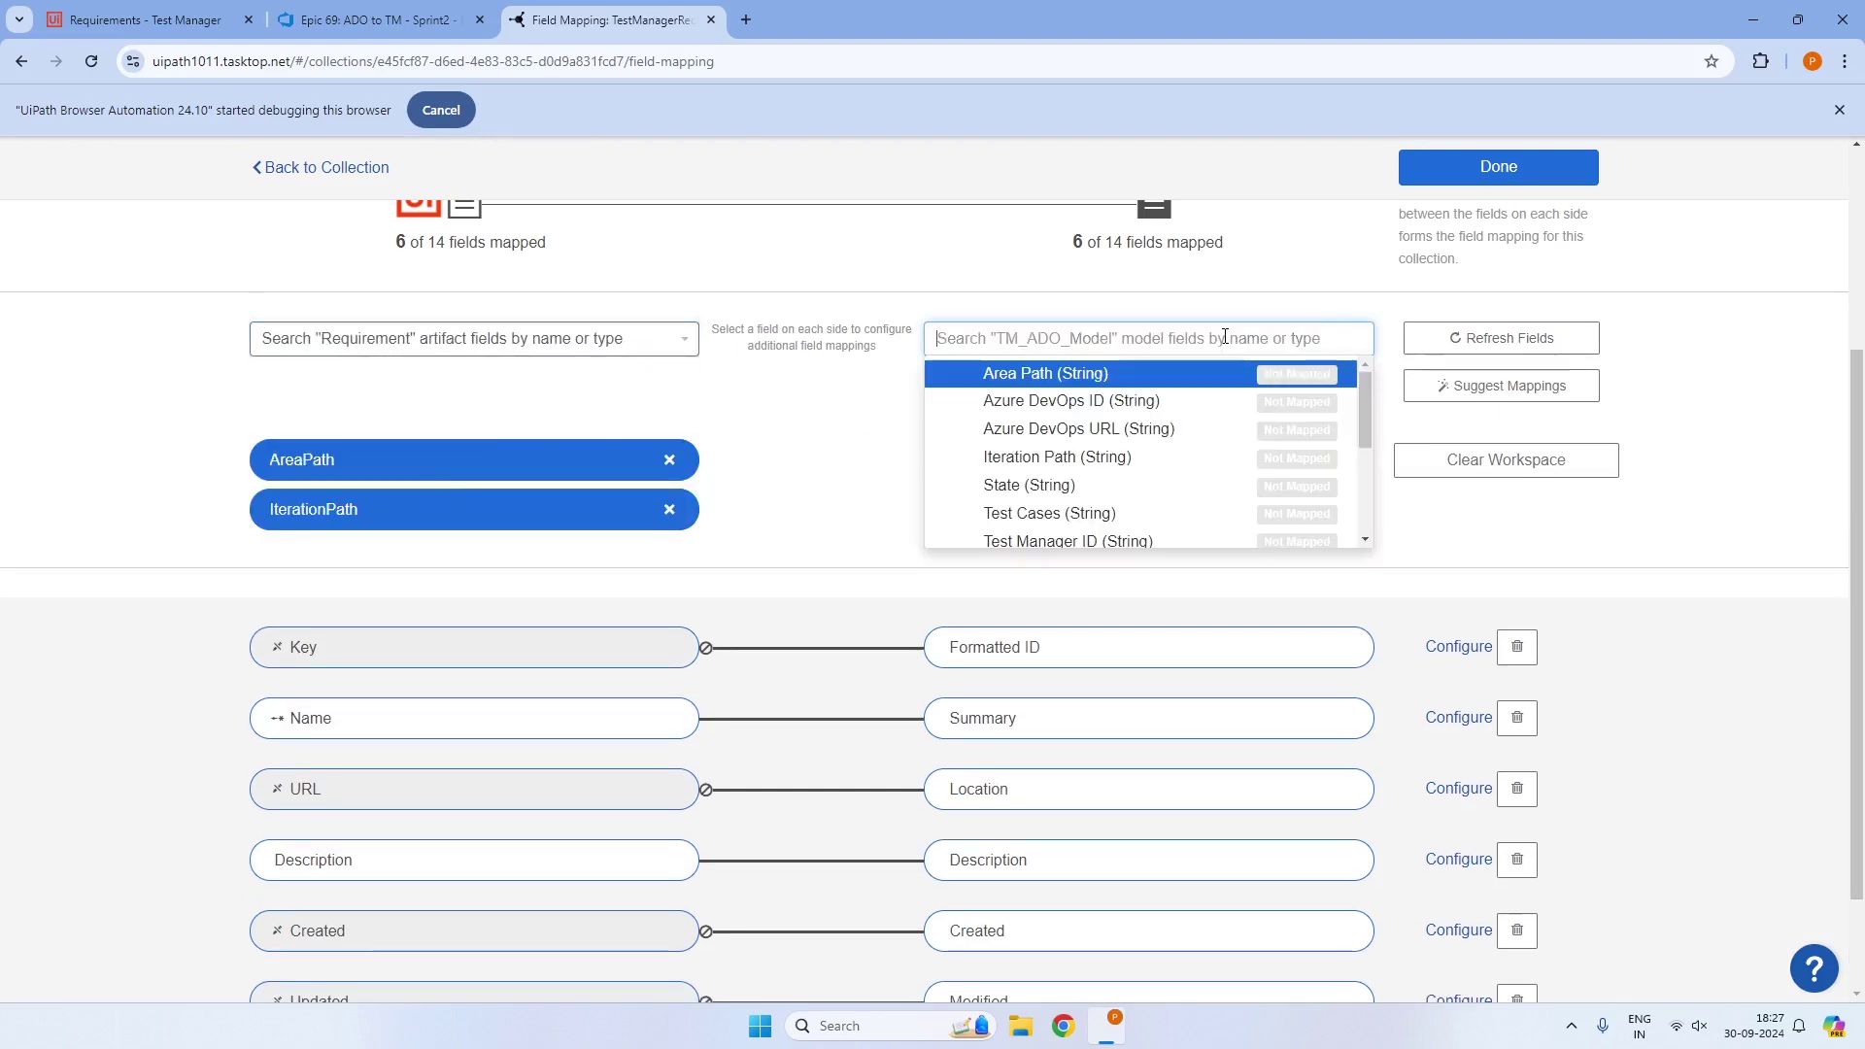
{"action": "left_click", "coordinate": [1085, 380]}
{"action": "left_click", "coordinate": [1091, 348]}
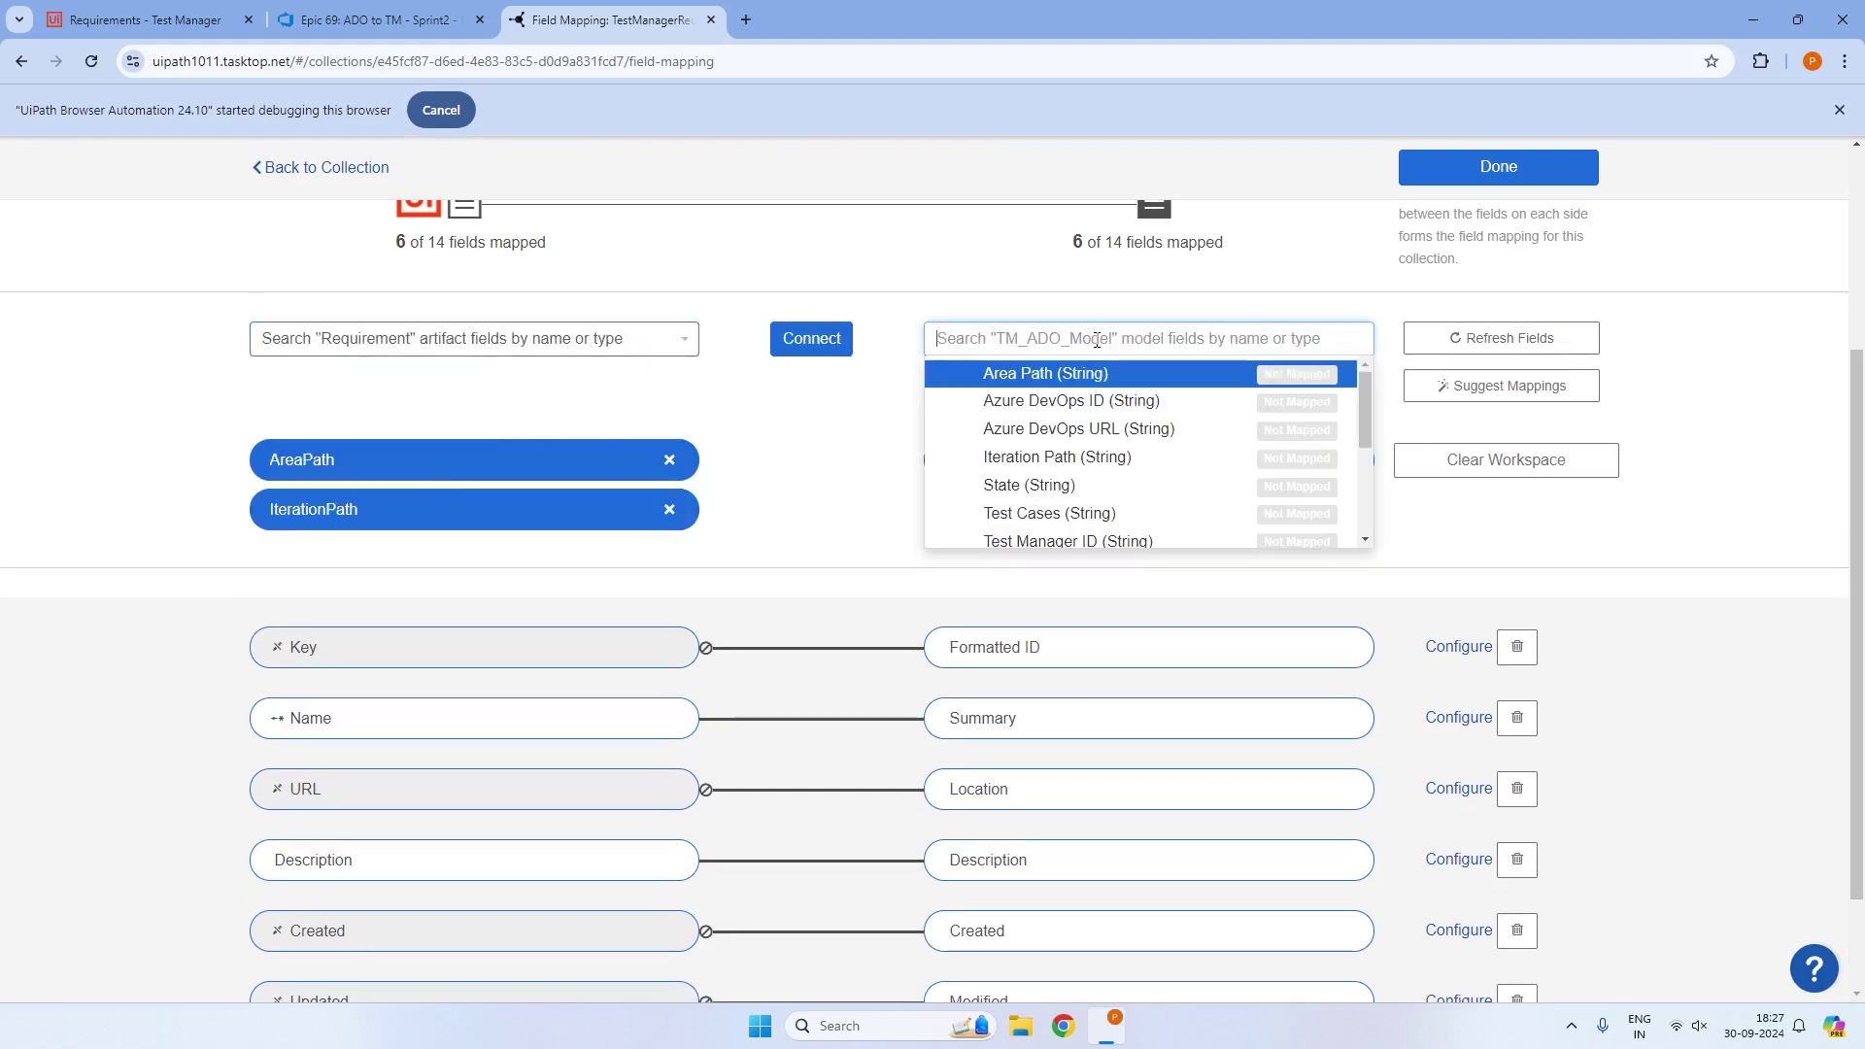
{"action": "left_click", "coordinate": [1034, 463]}
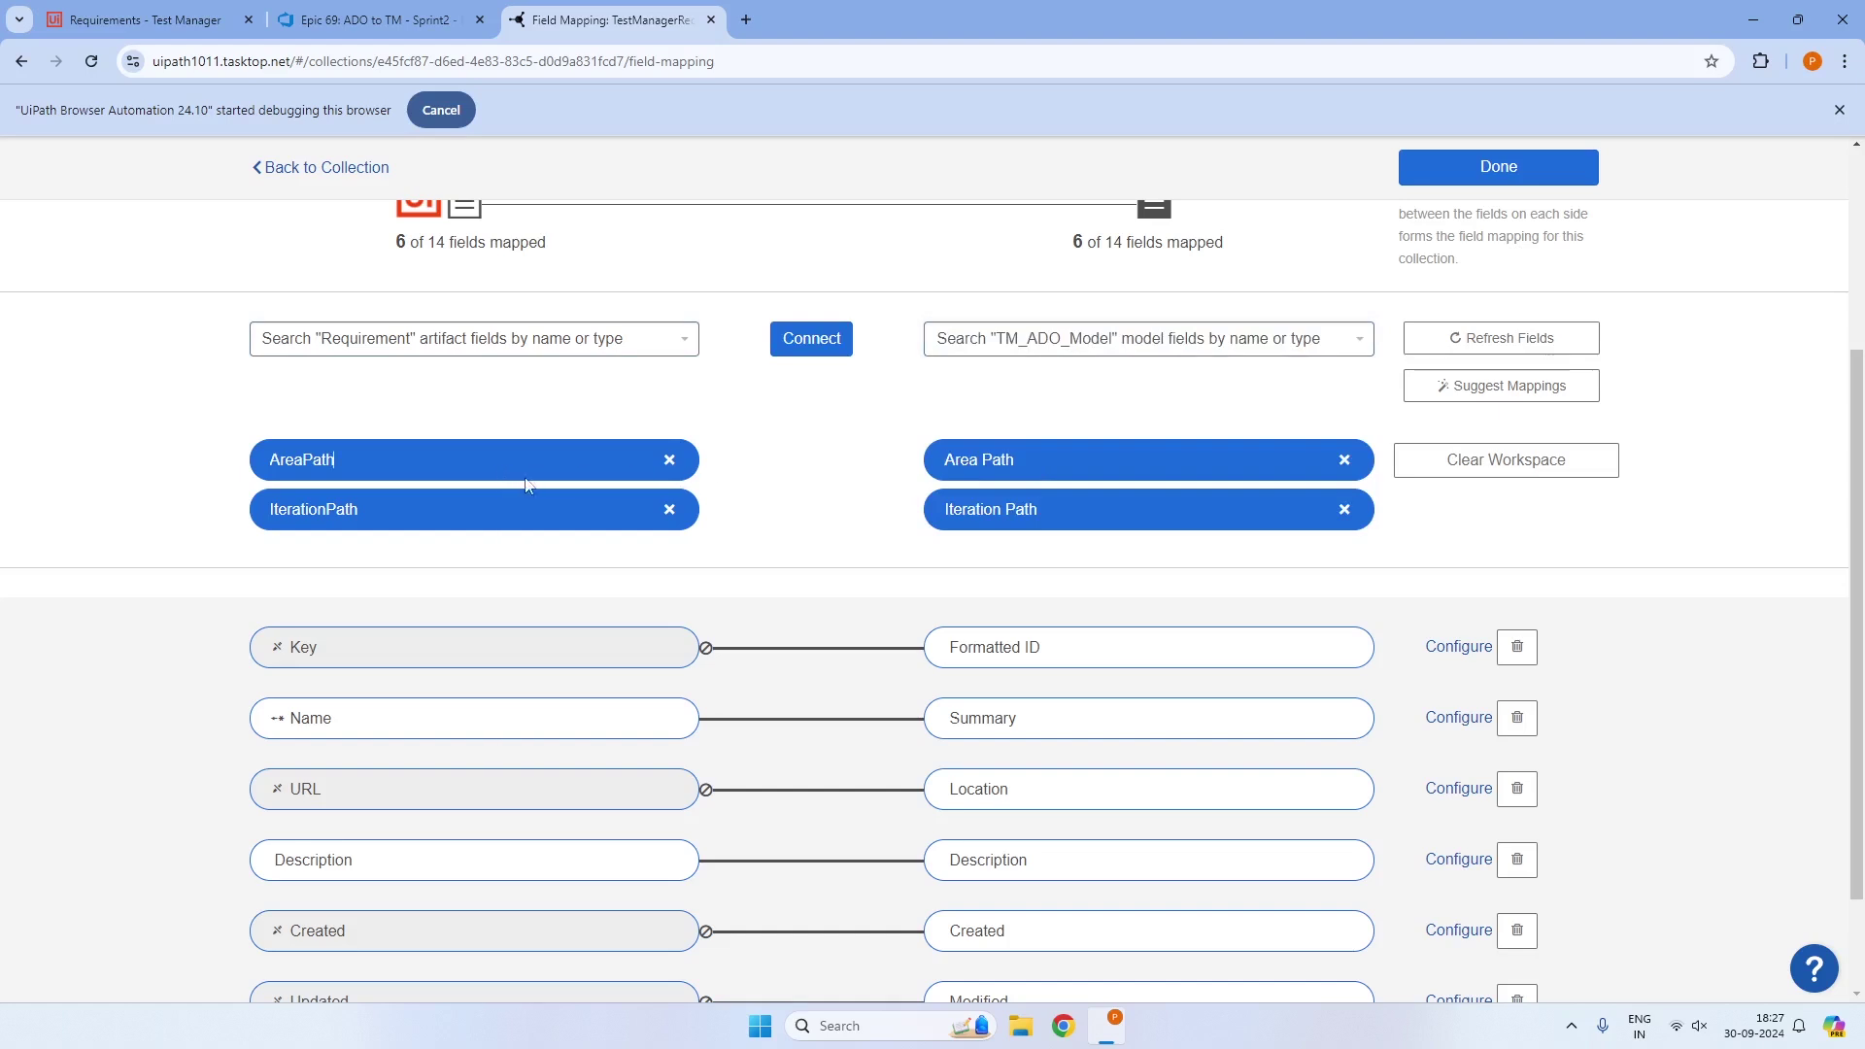
{"action": "left_click", "coordinate": [828, 346]}
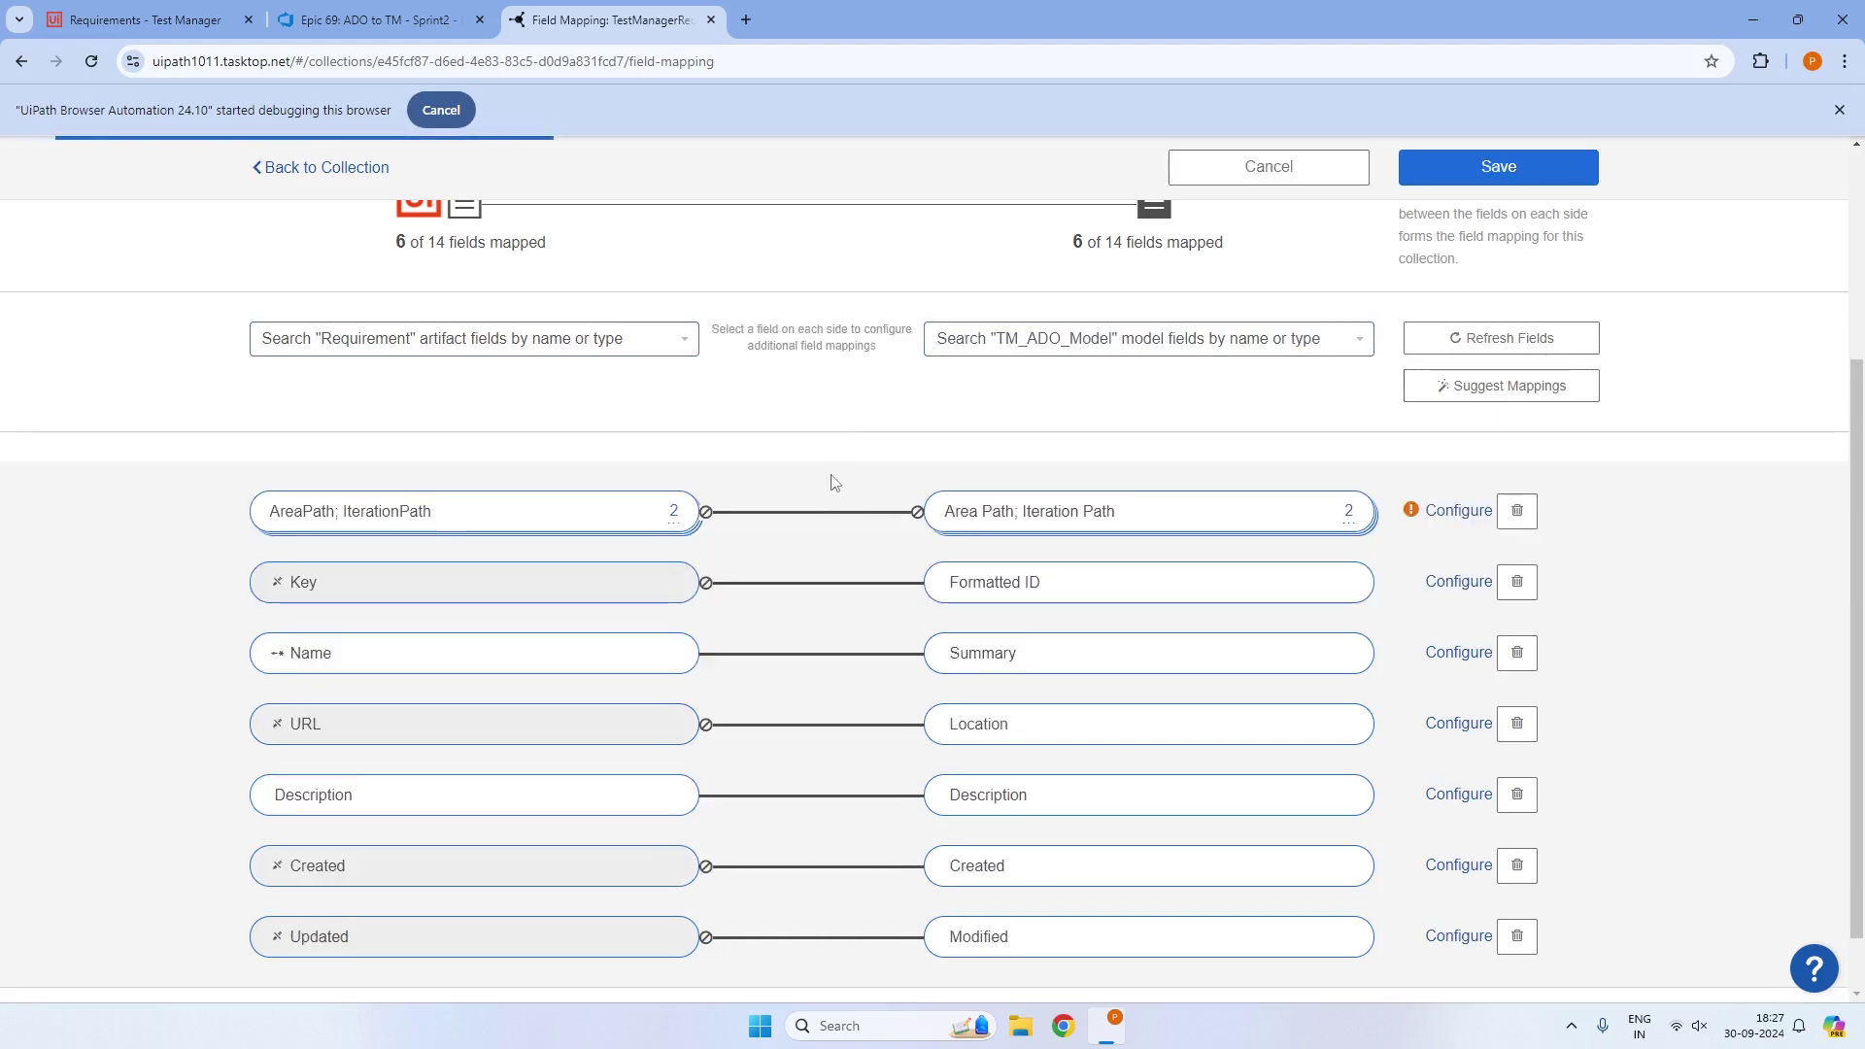
{"action": "left_click", "coordinate": [1517, 511]}
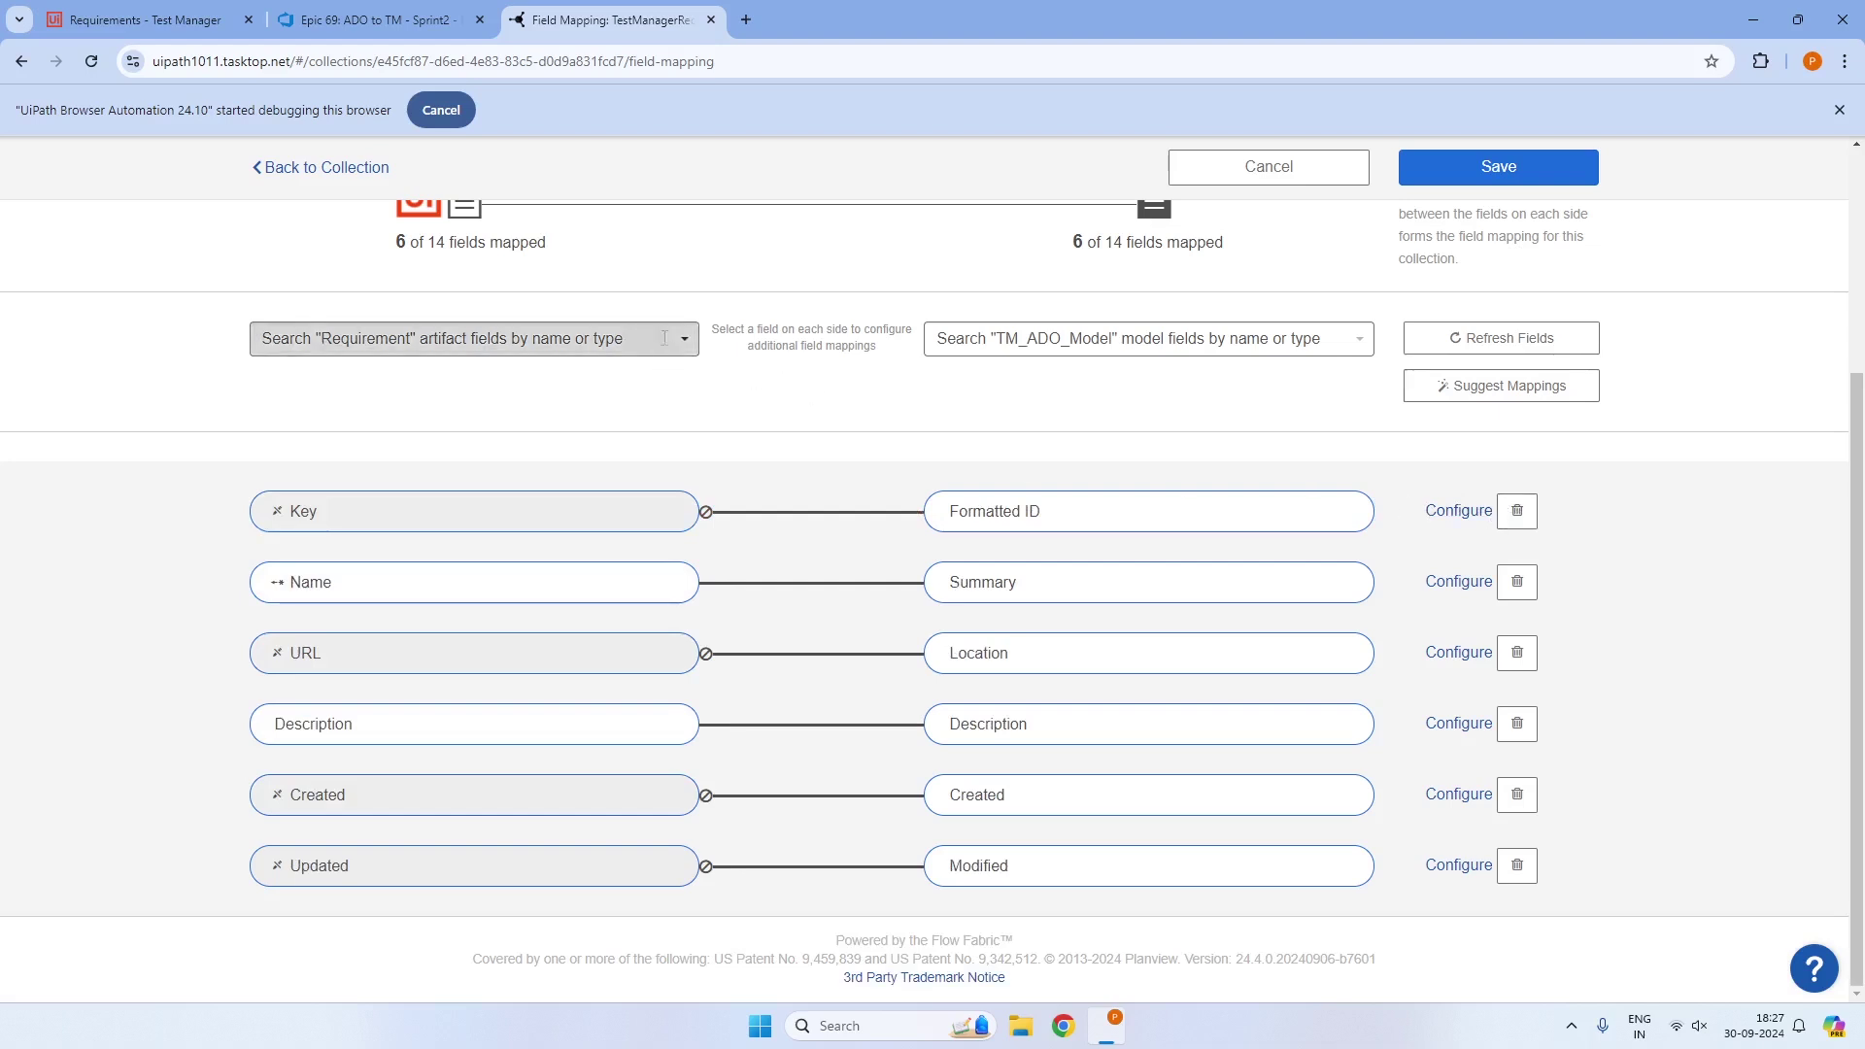
Map the Requirement field AreaPath on its own to the Area Path field of TM_ADO_Model
{"action": "left_click", "coordinate": [583, 339]}
{"action": "left_click", "coordinate": [388, 373]}
{"action": "left_click", "coordinate": [1111, 342]}
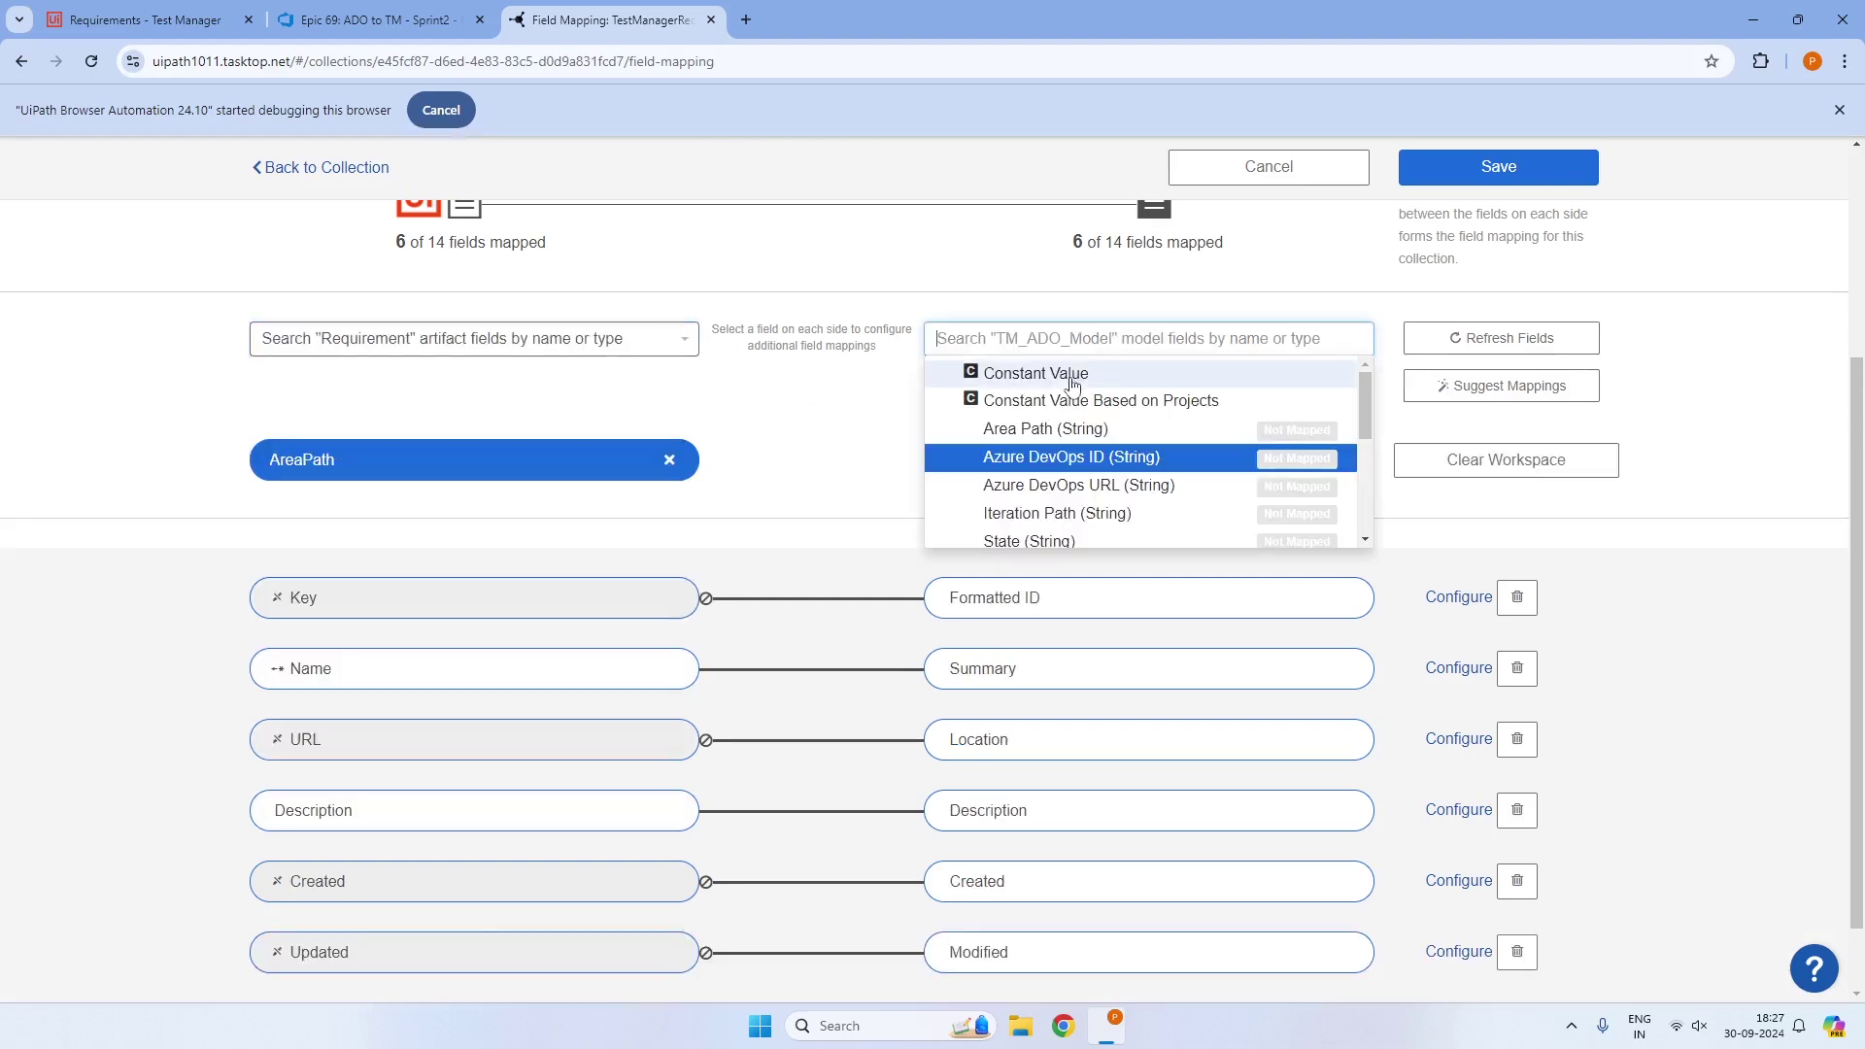
{"action": "left_click", "coordinate": [1057, 430]}
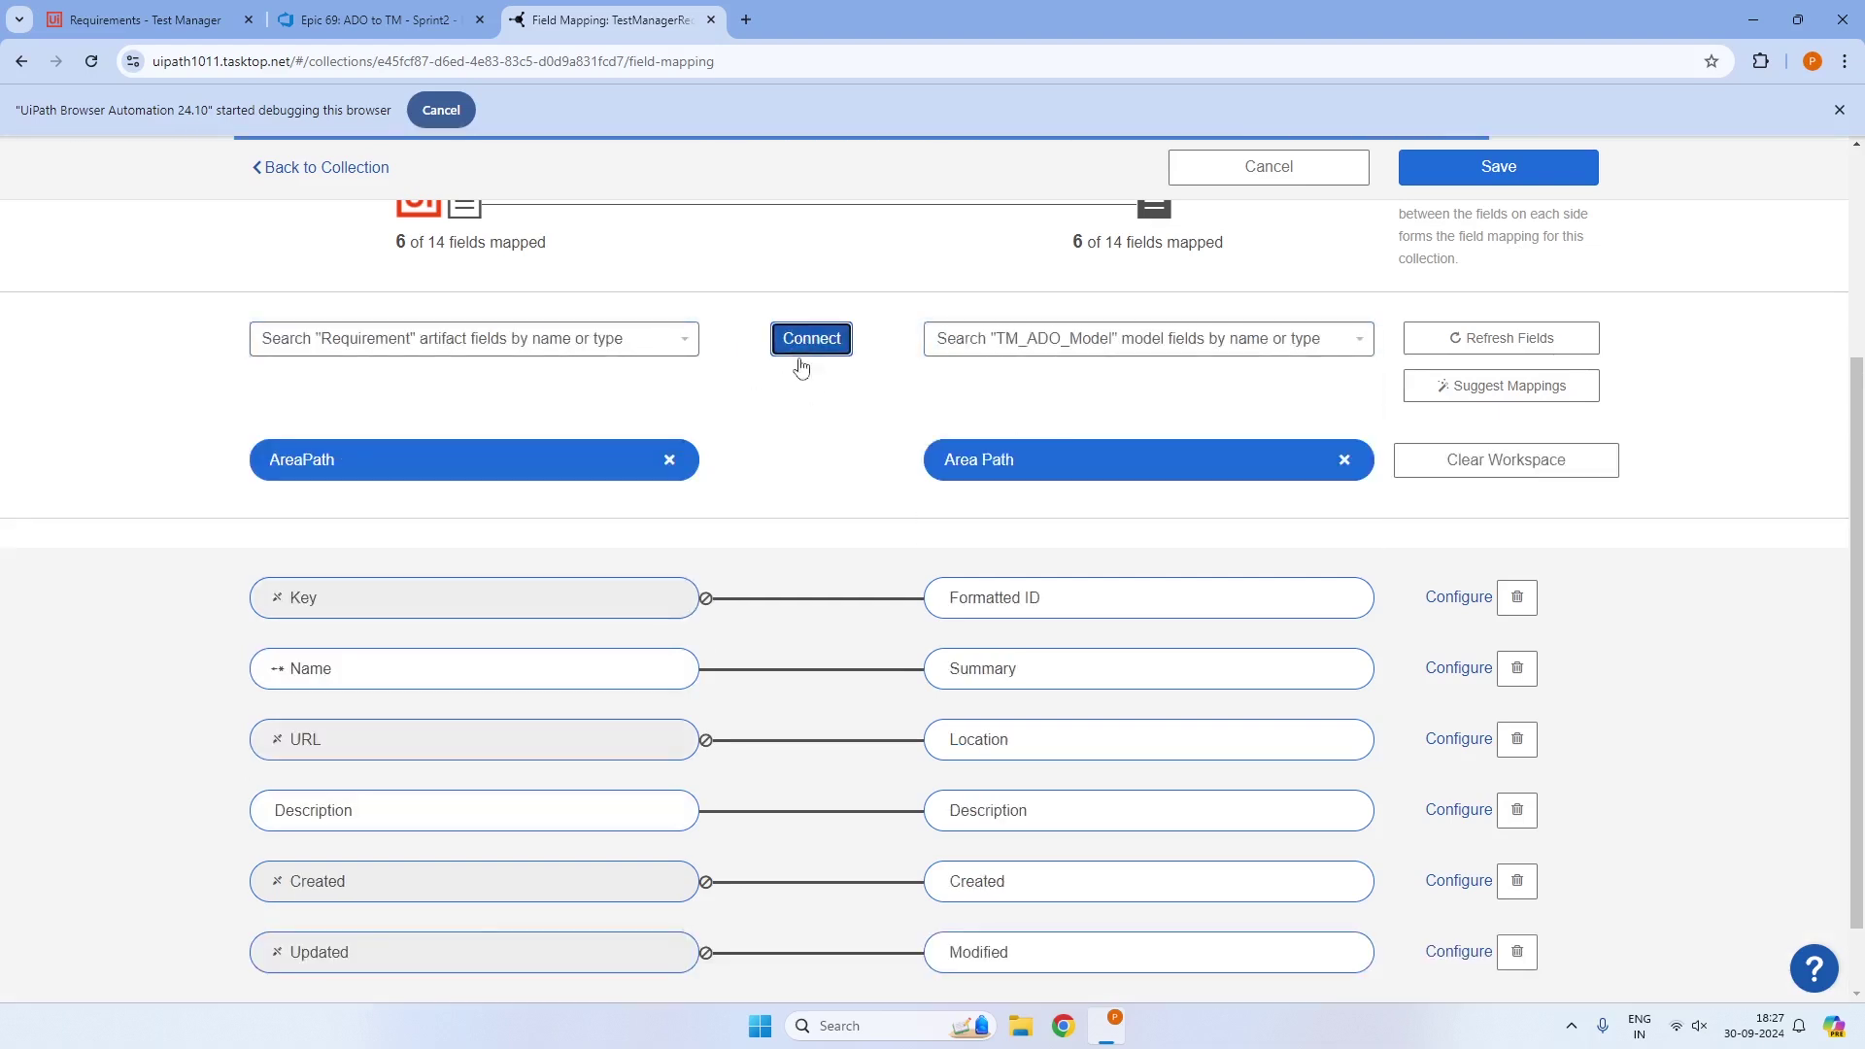
{"action": "left_click", "coordinate": [809, 348]}
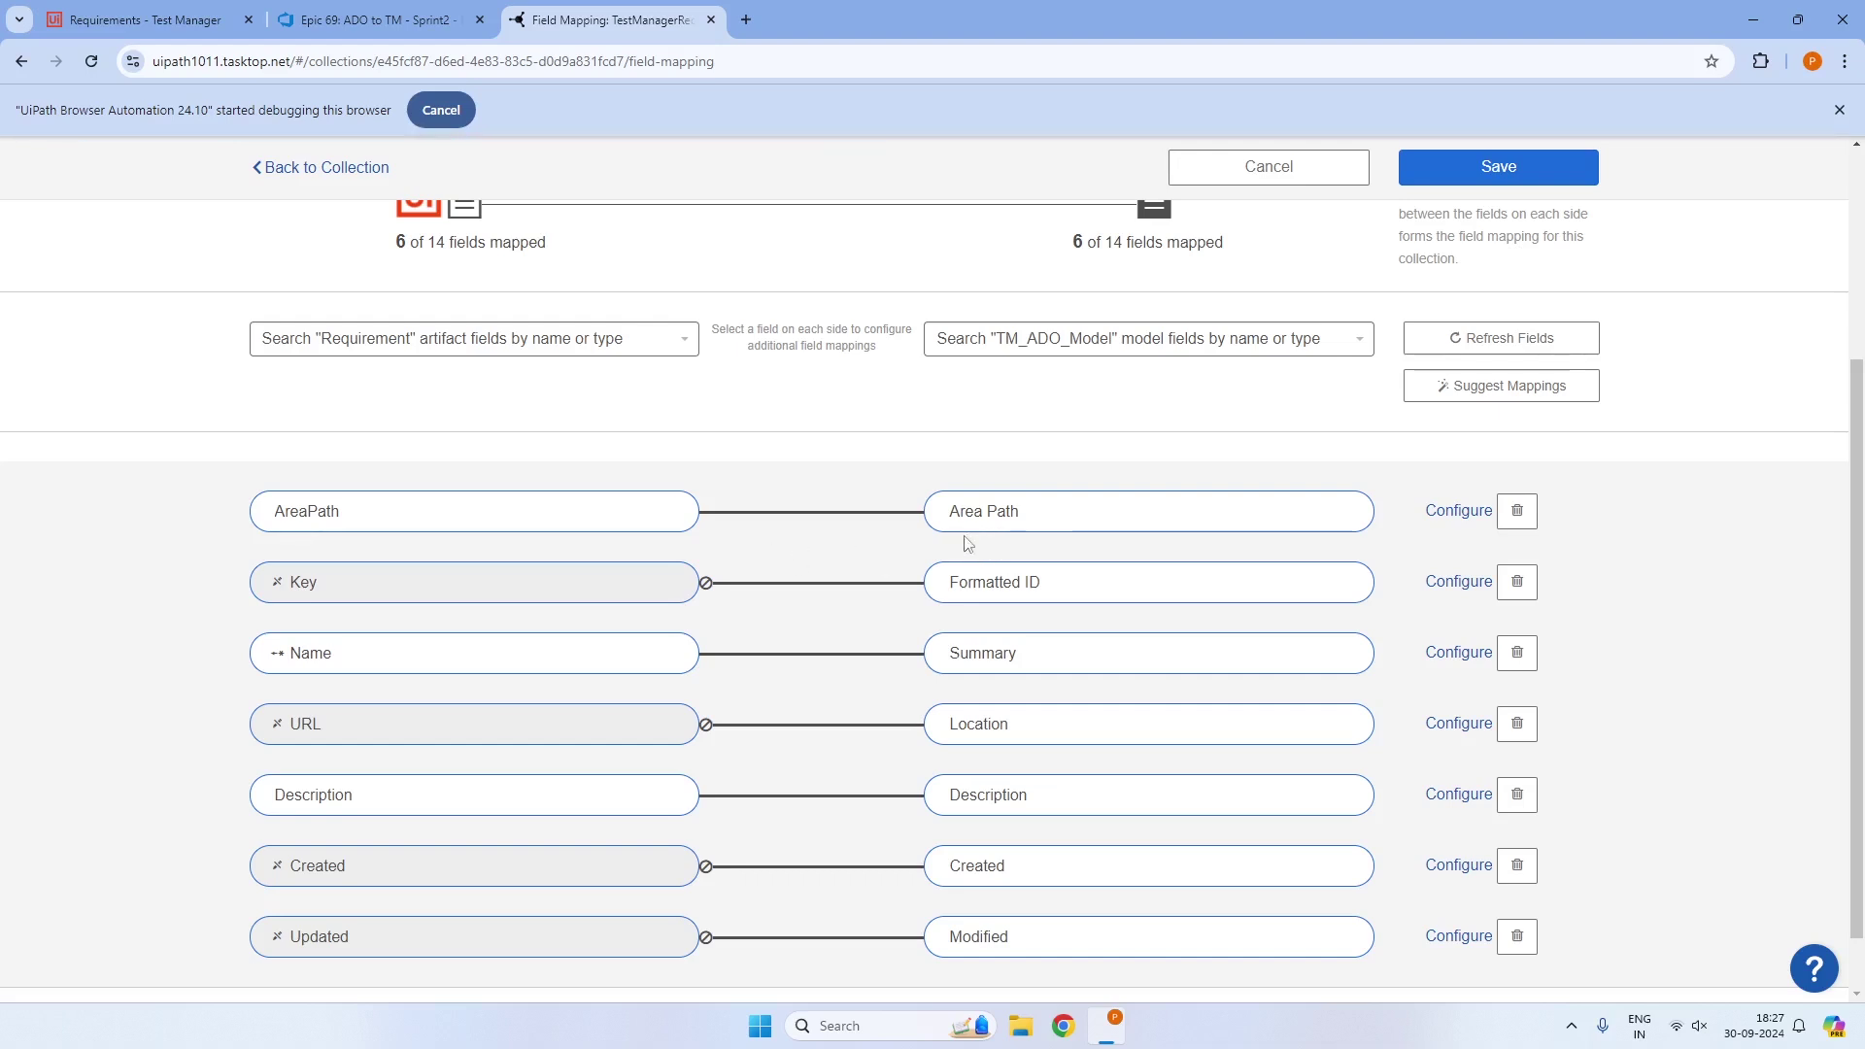
Switch to Test Manager to check the requirements page, and return to the Planview Hub field mapping
{"action": "mouse_move", "coordinate": [707, 585]}
{"action": "left_click", "coordinate": [180, 28]}
{"action": "left_click_drag", "start_coordinate": [622, 217], "coordinate": [554, 187]}
{"action": "left_click", "coordinate": [603, 20]}
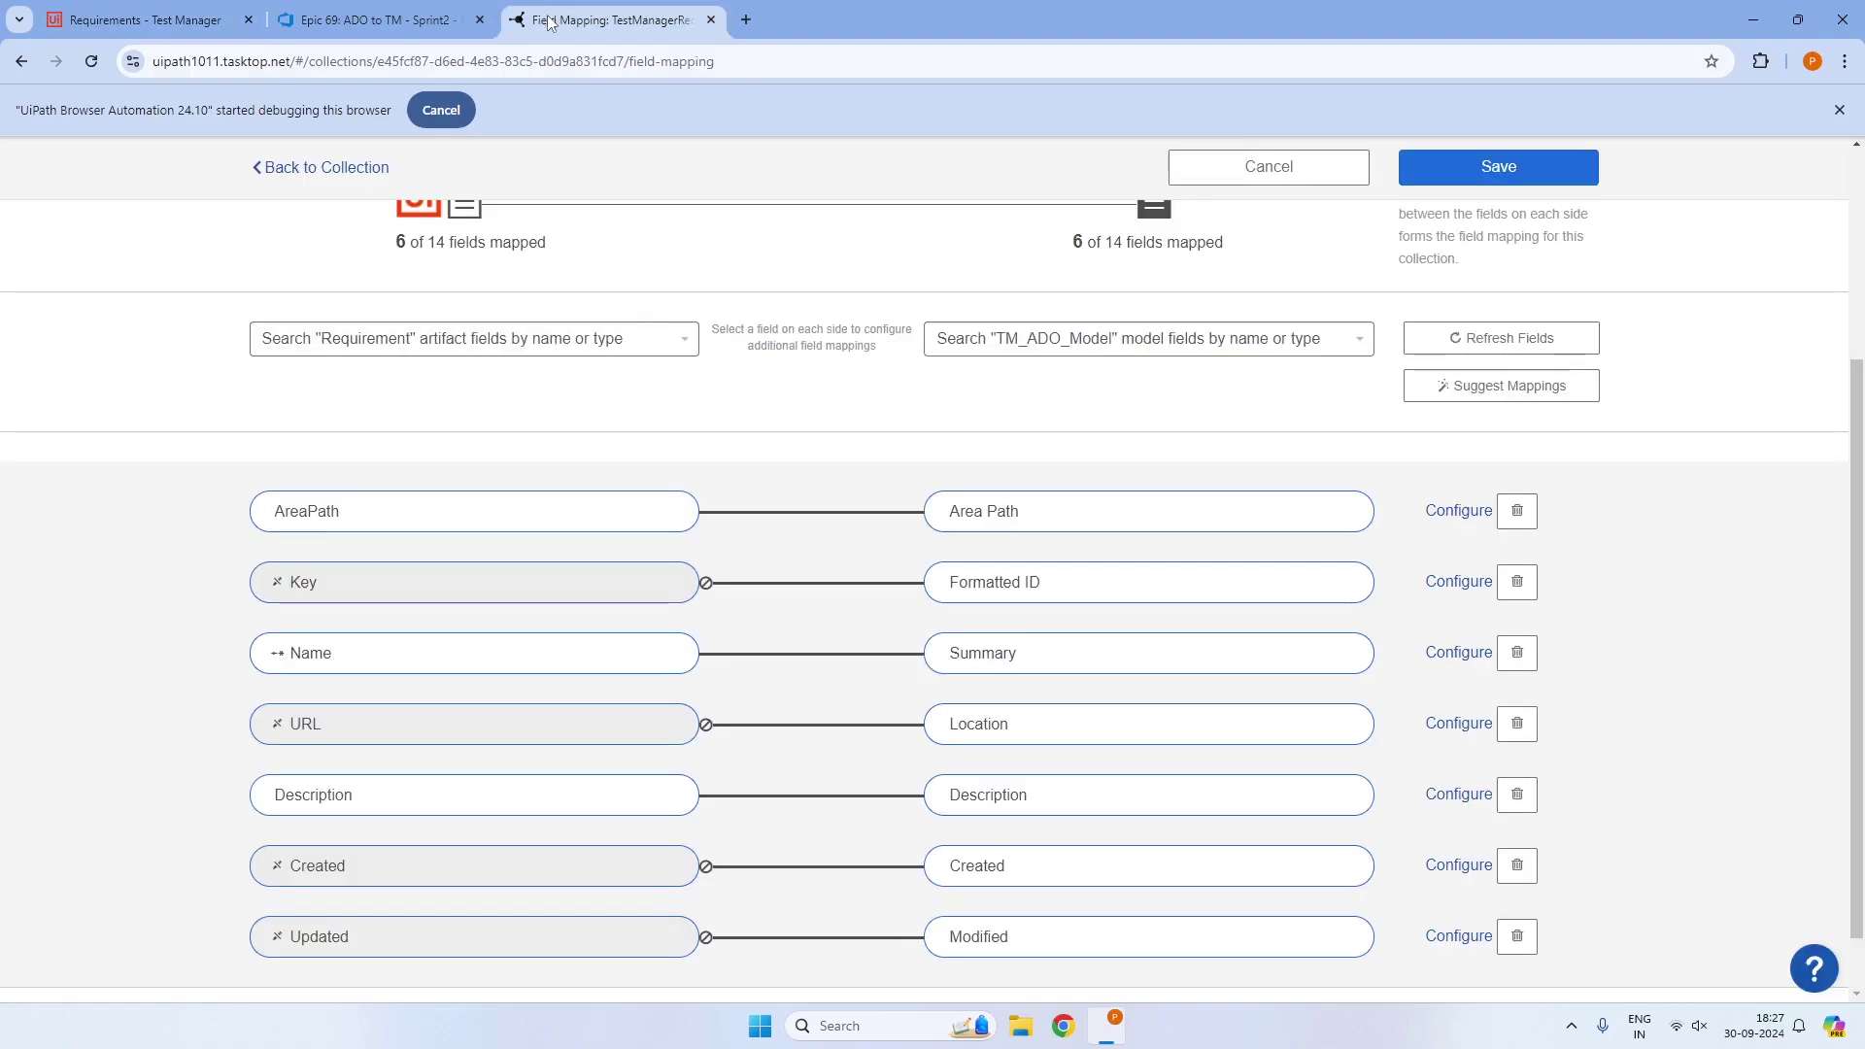
Map the Requirement field IterationPath on its own to the Iteration Path field of TM_ADO_Model
{"action": "left_click", "coordinate": [408, 338]}
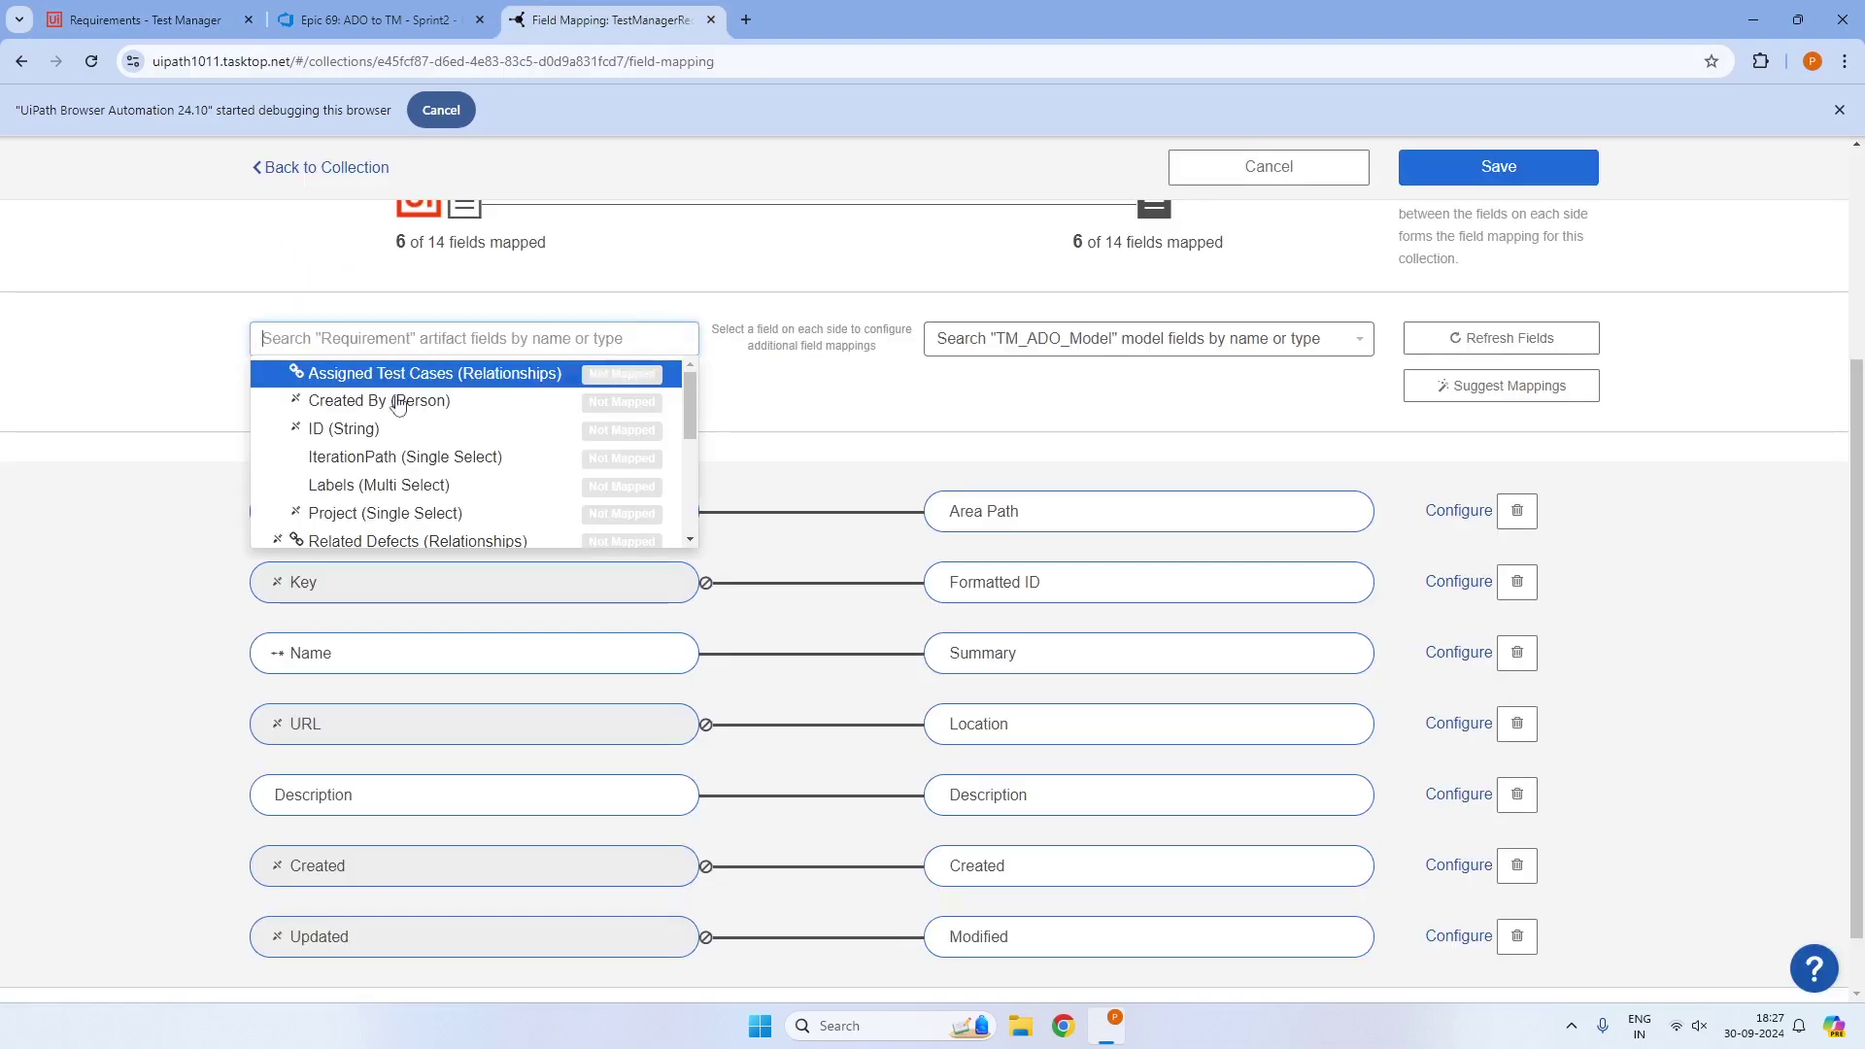
{"action": "left_click", "coordinate": [410, 456]}
{"action": "left_click", "coordinate": [1110, 346]}
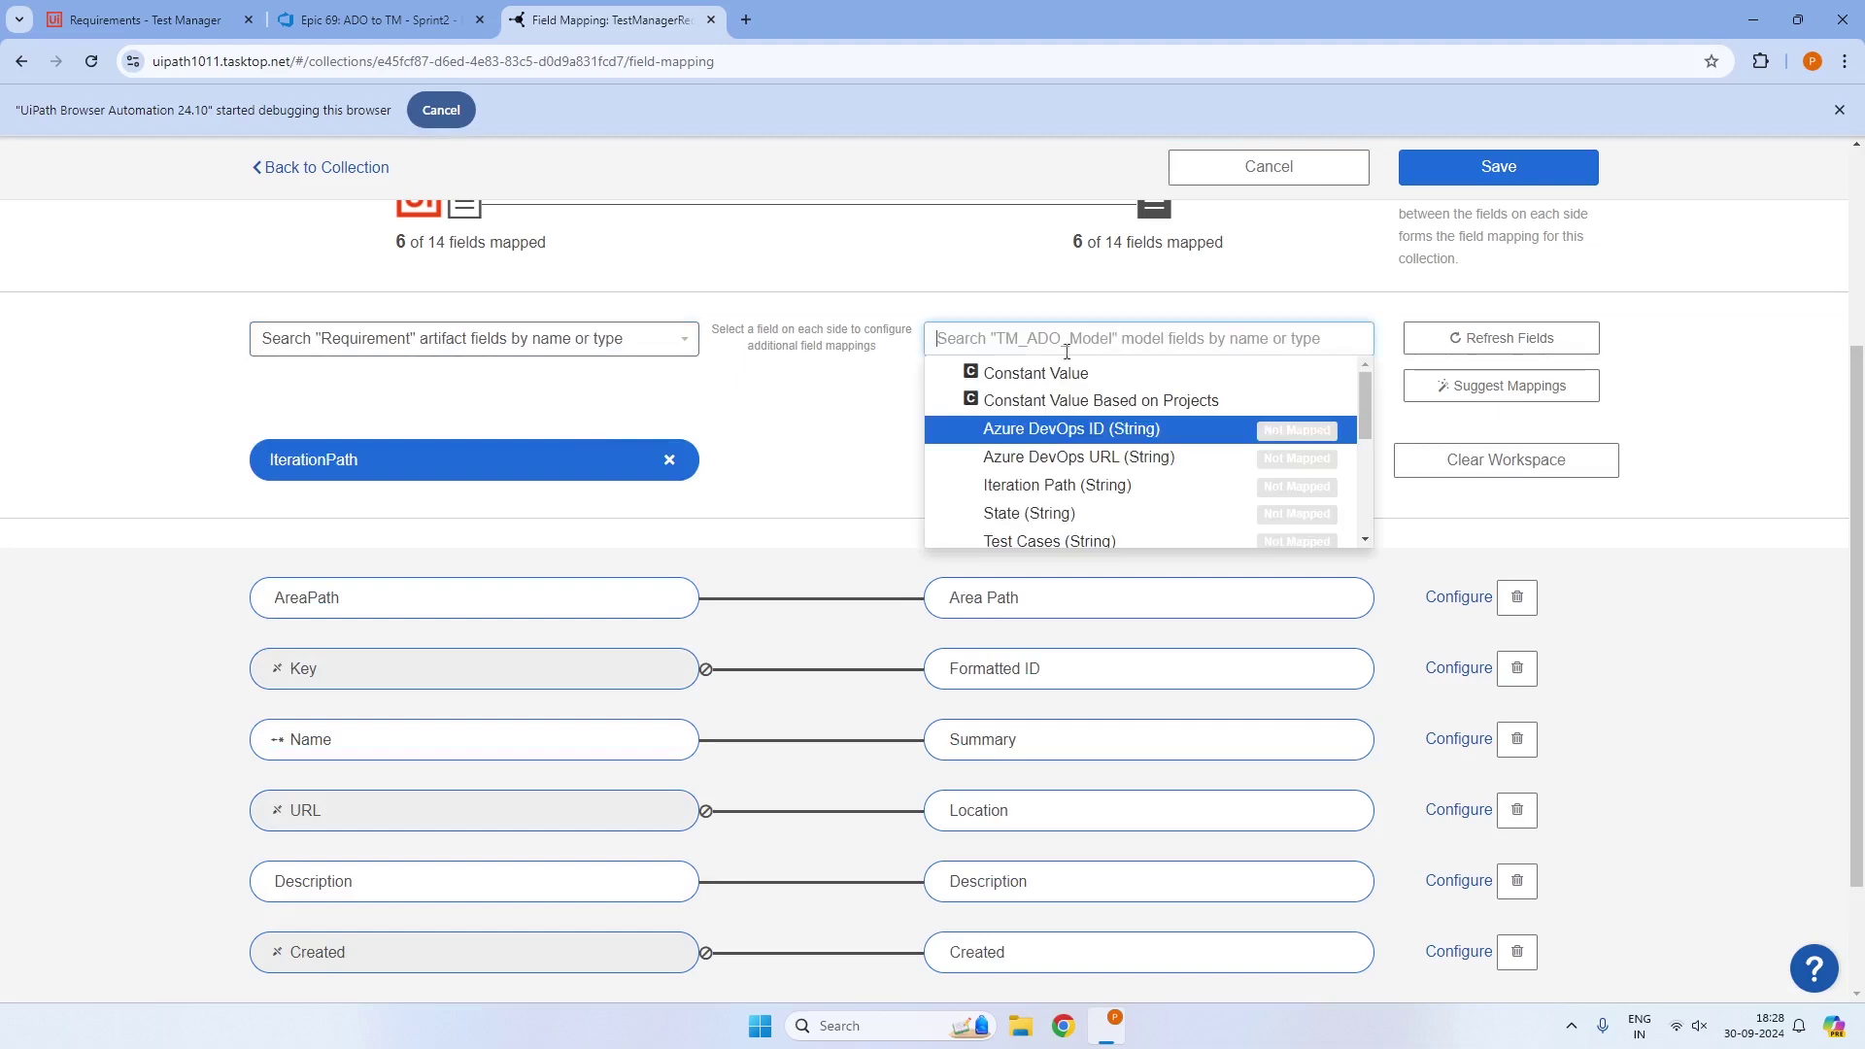
{"action": "left_click", "coordinate": [1046, 486]}
{"action": "left_click", "coordinate": [807, 340]}
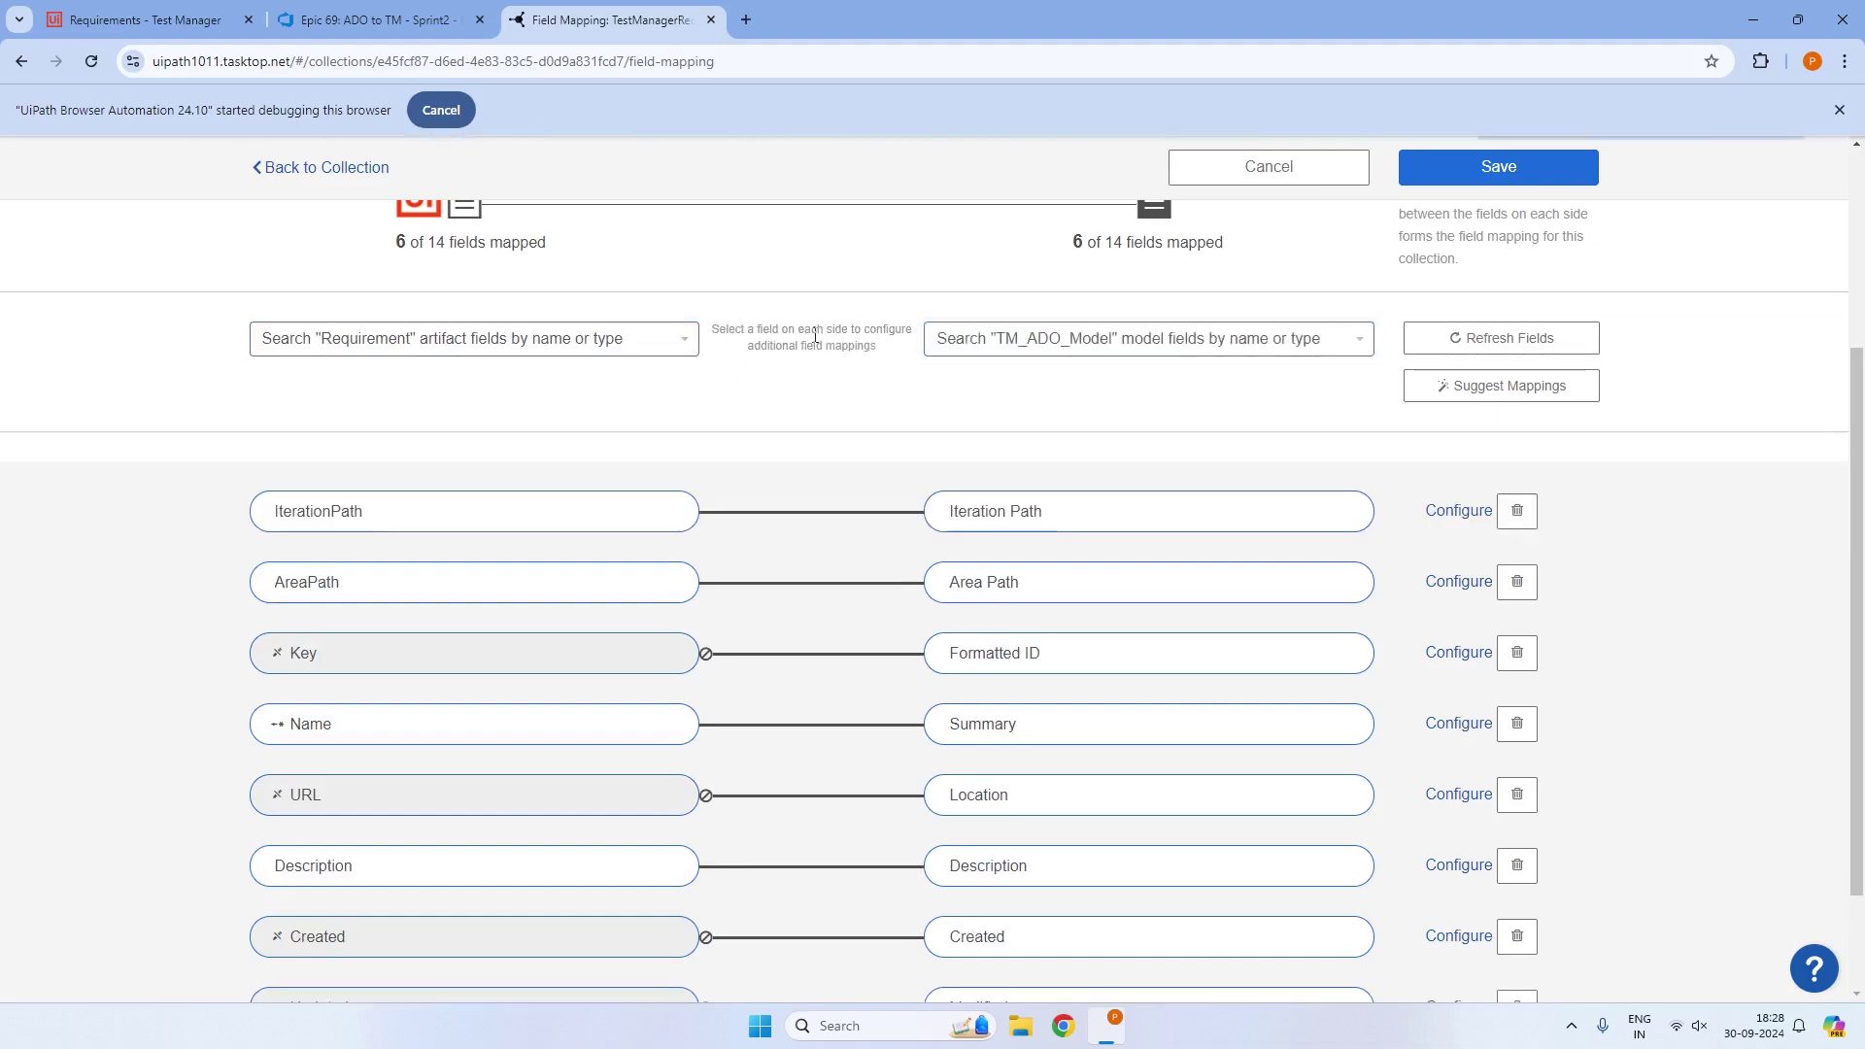
Save the field mapping and finish the TestManagerRequirements collection configuration, returning to the collections list
{"action": "left_click", "coordinate": [1477, 173]}
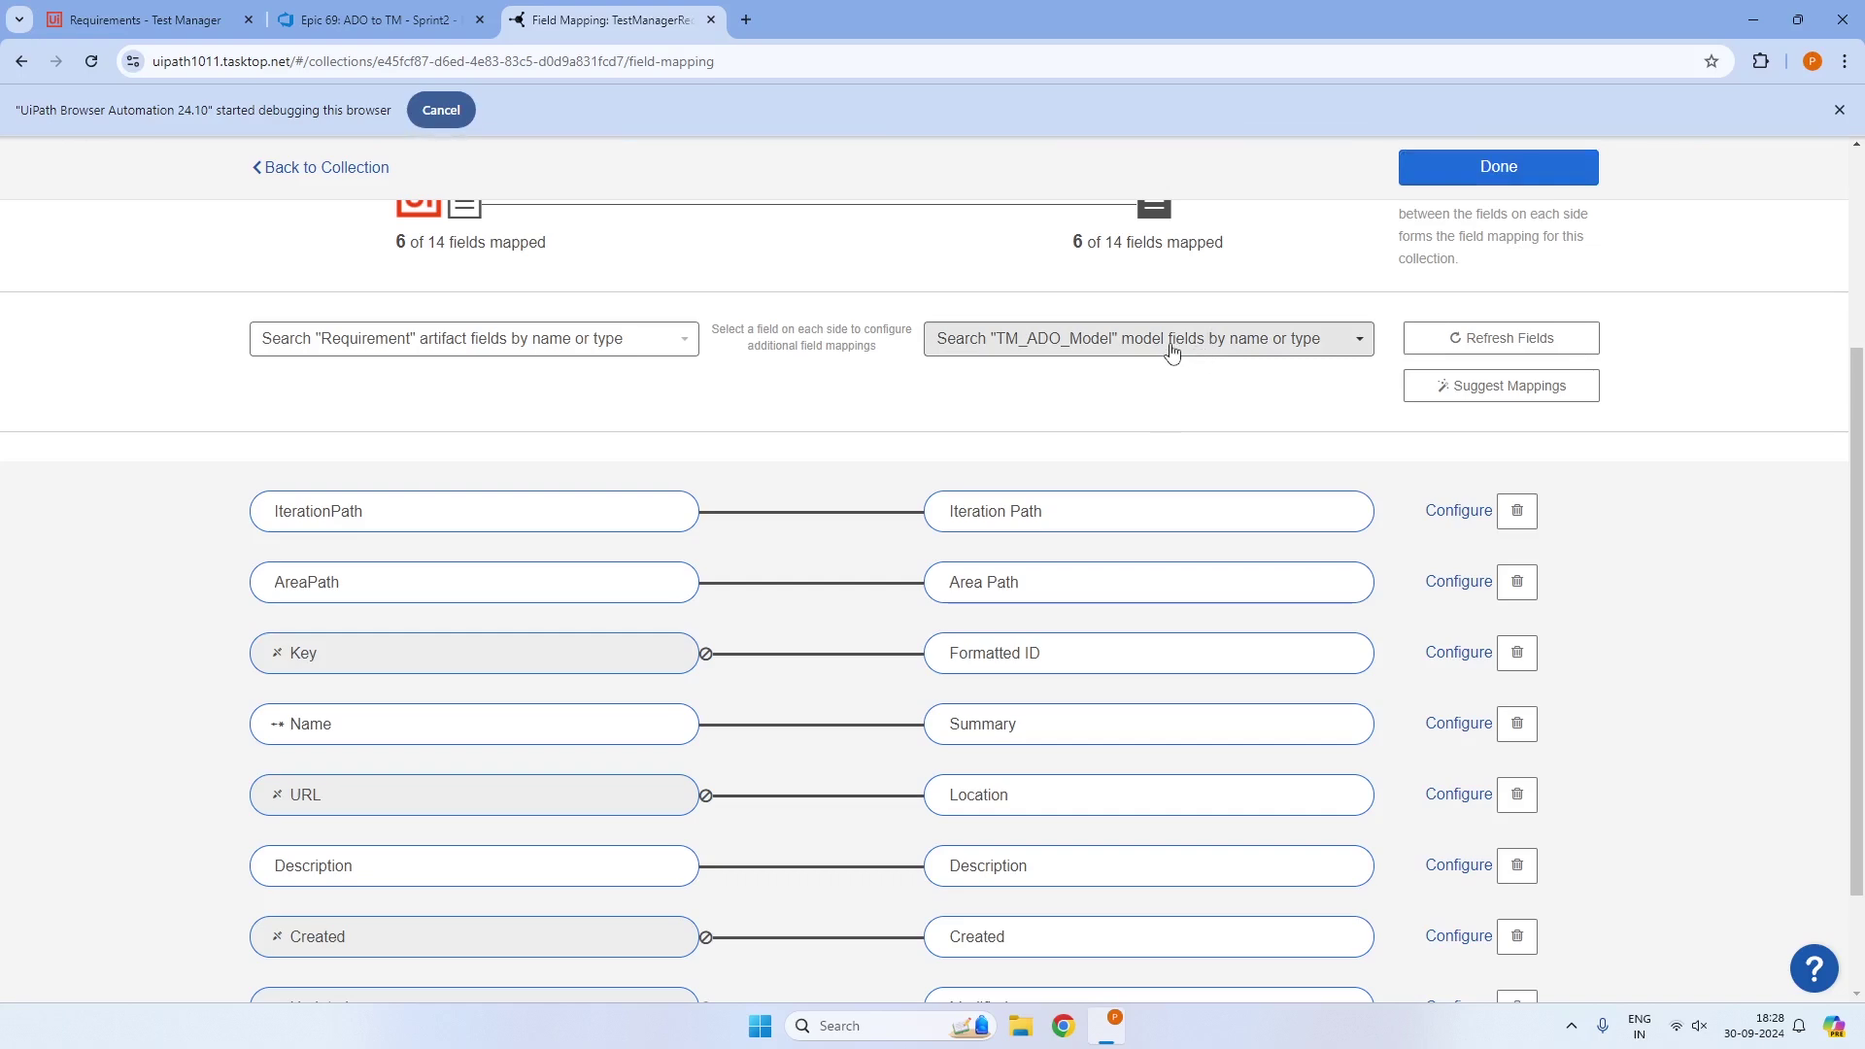
{"action": "left_click", "coordinate": [1424, 184]}
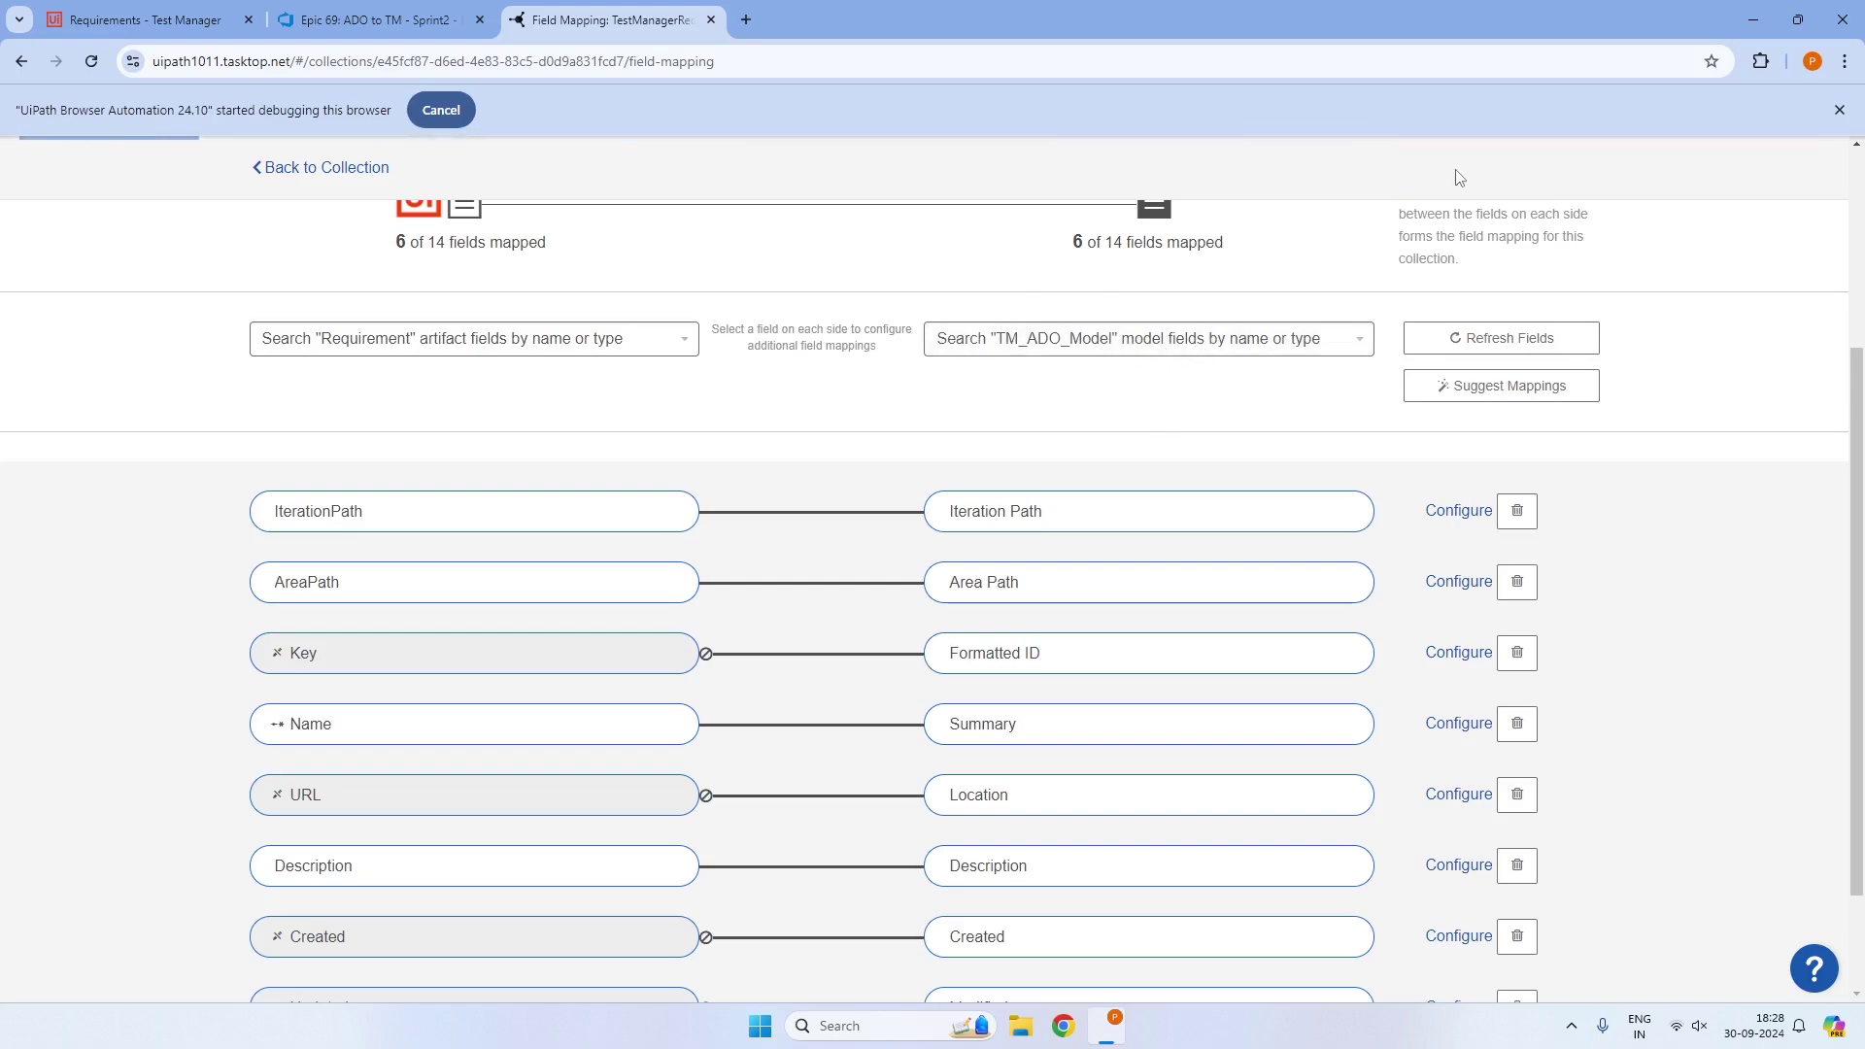
{"action": "scroll", "coordinate": [793, 397], "scroll_direction": "up", "scroll_amount": 4}
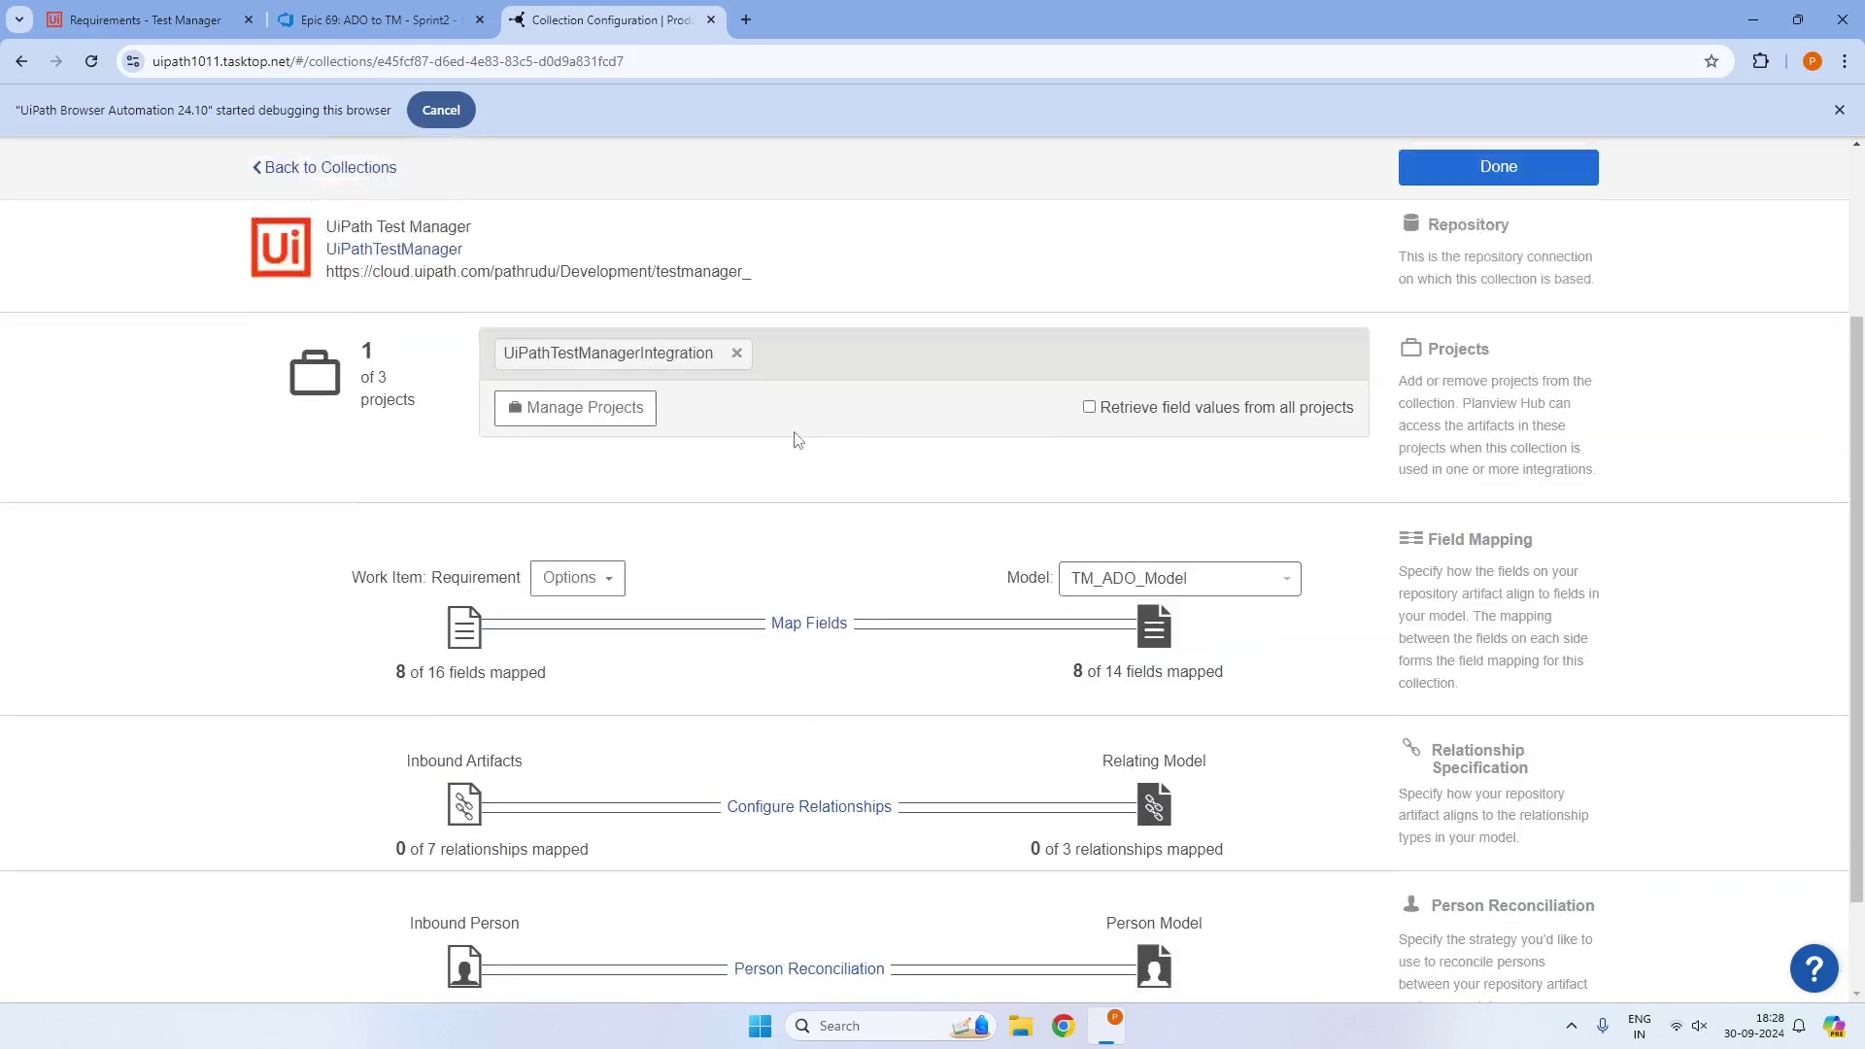
{"action": "left_click", "coordinate": [1473, 357]}
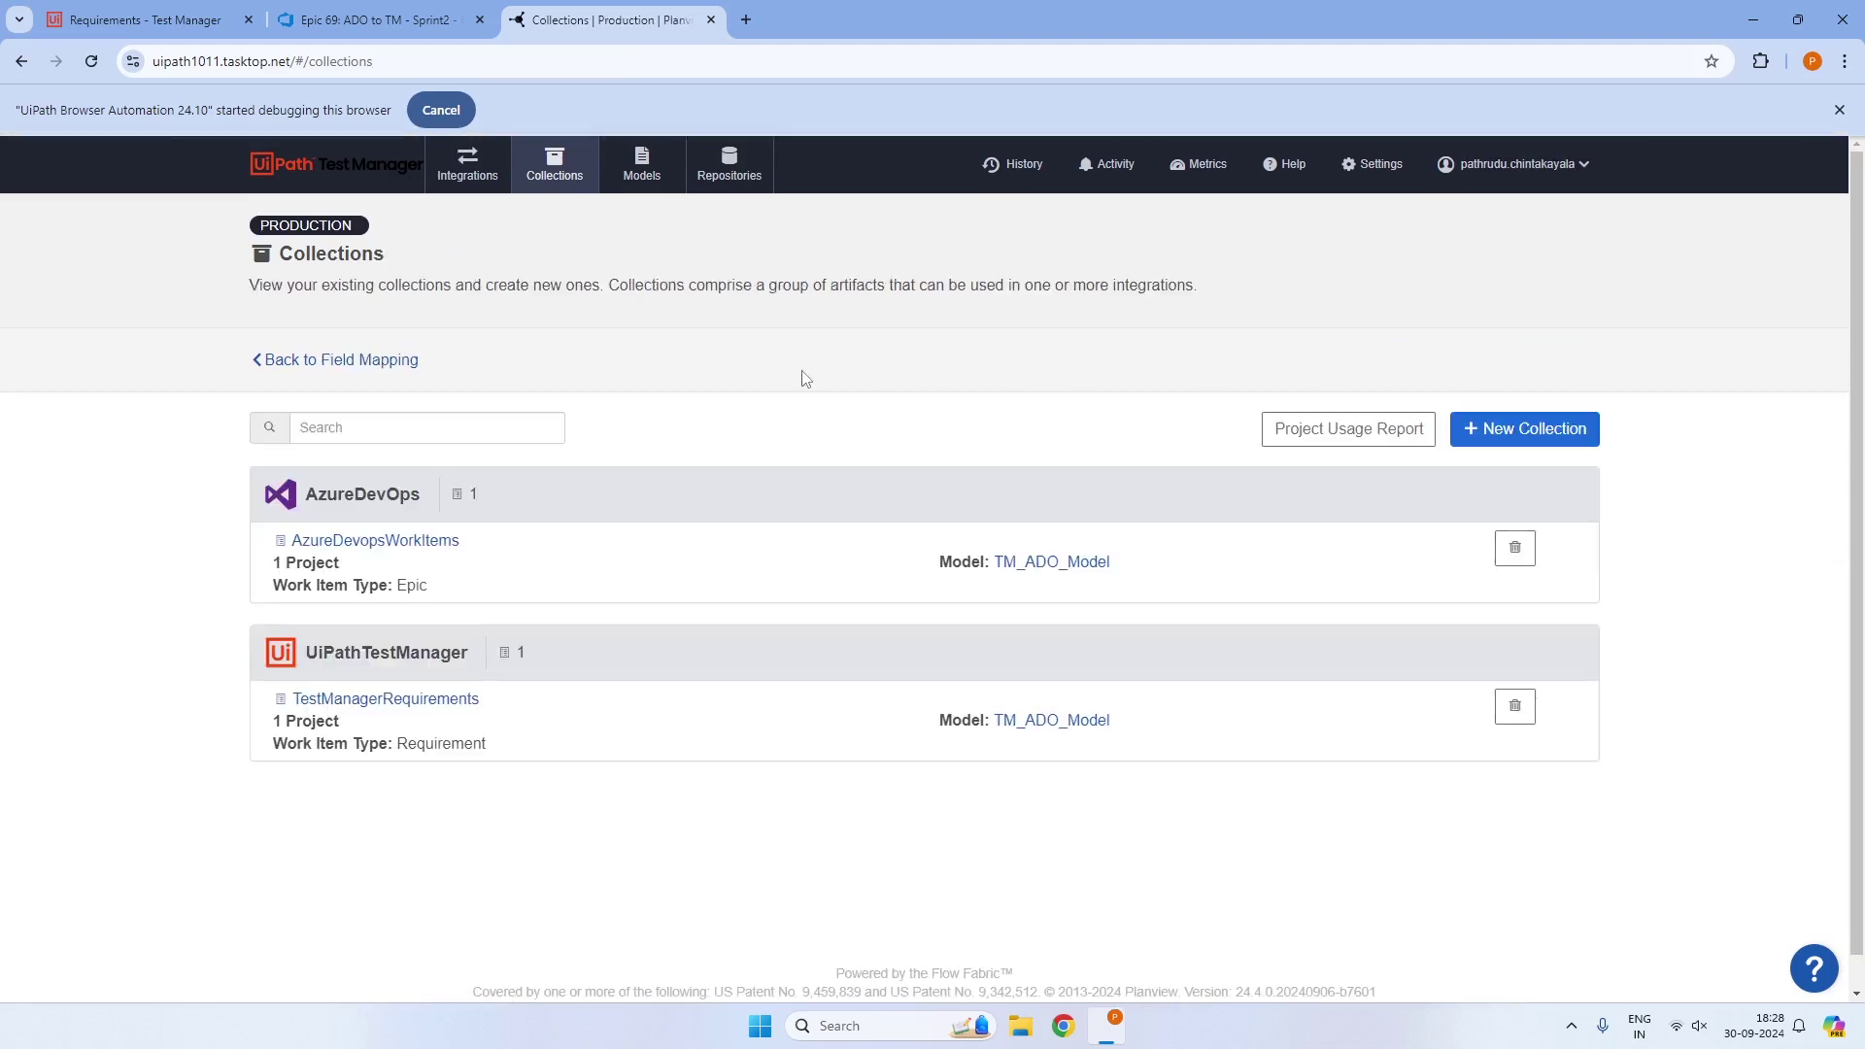
Switch to Azure DevOps, append "- Added with Custom fields" to the description of the epic ADO to TM - Sprint2, and save it
{"action": "key", "text": "ctrl+shift+Tab"}
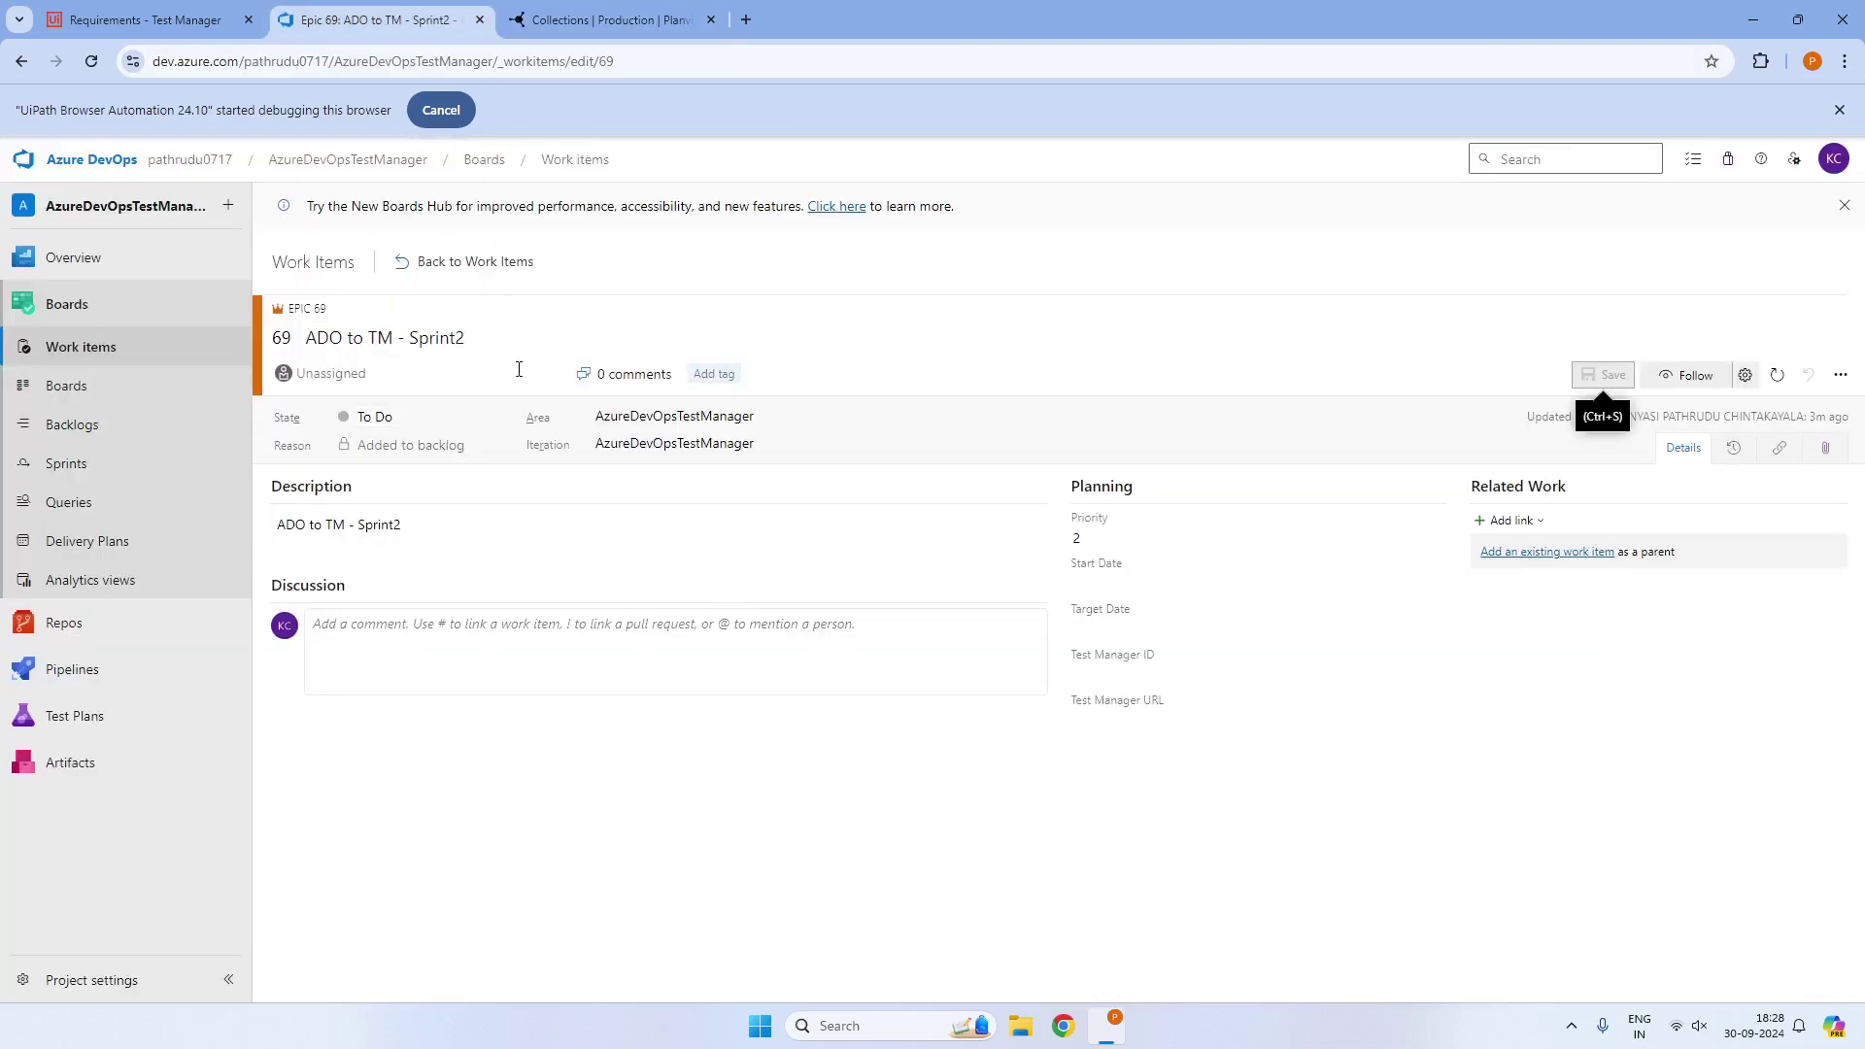
{"action": "left_click", "coordinate": [540, 524]}
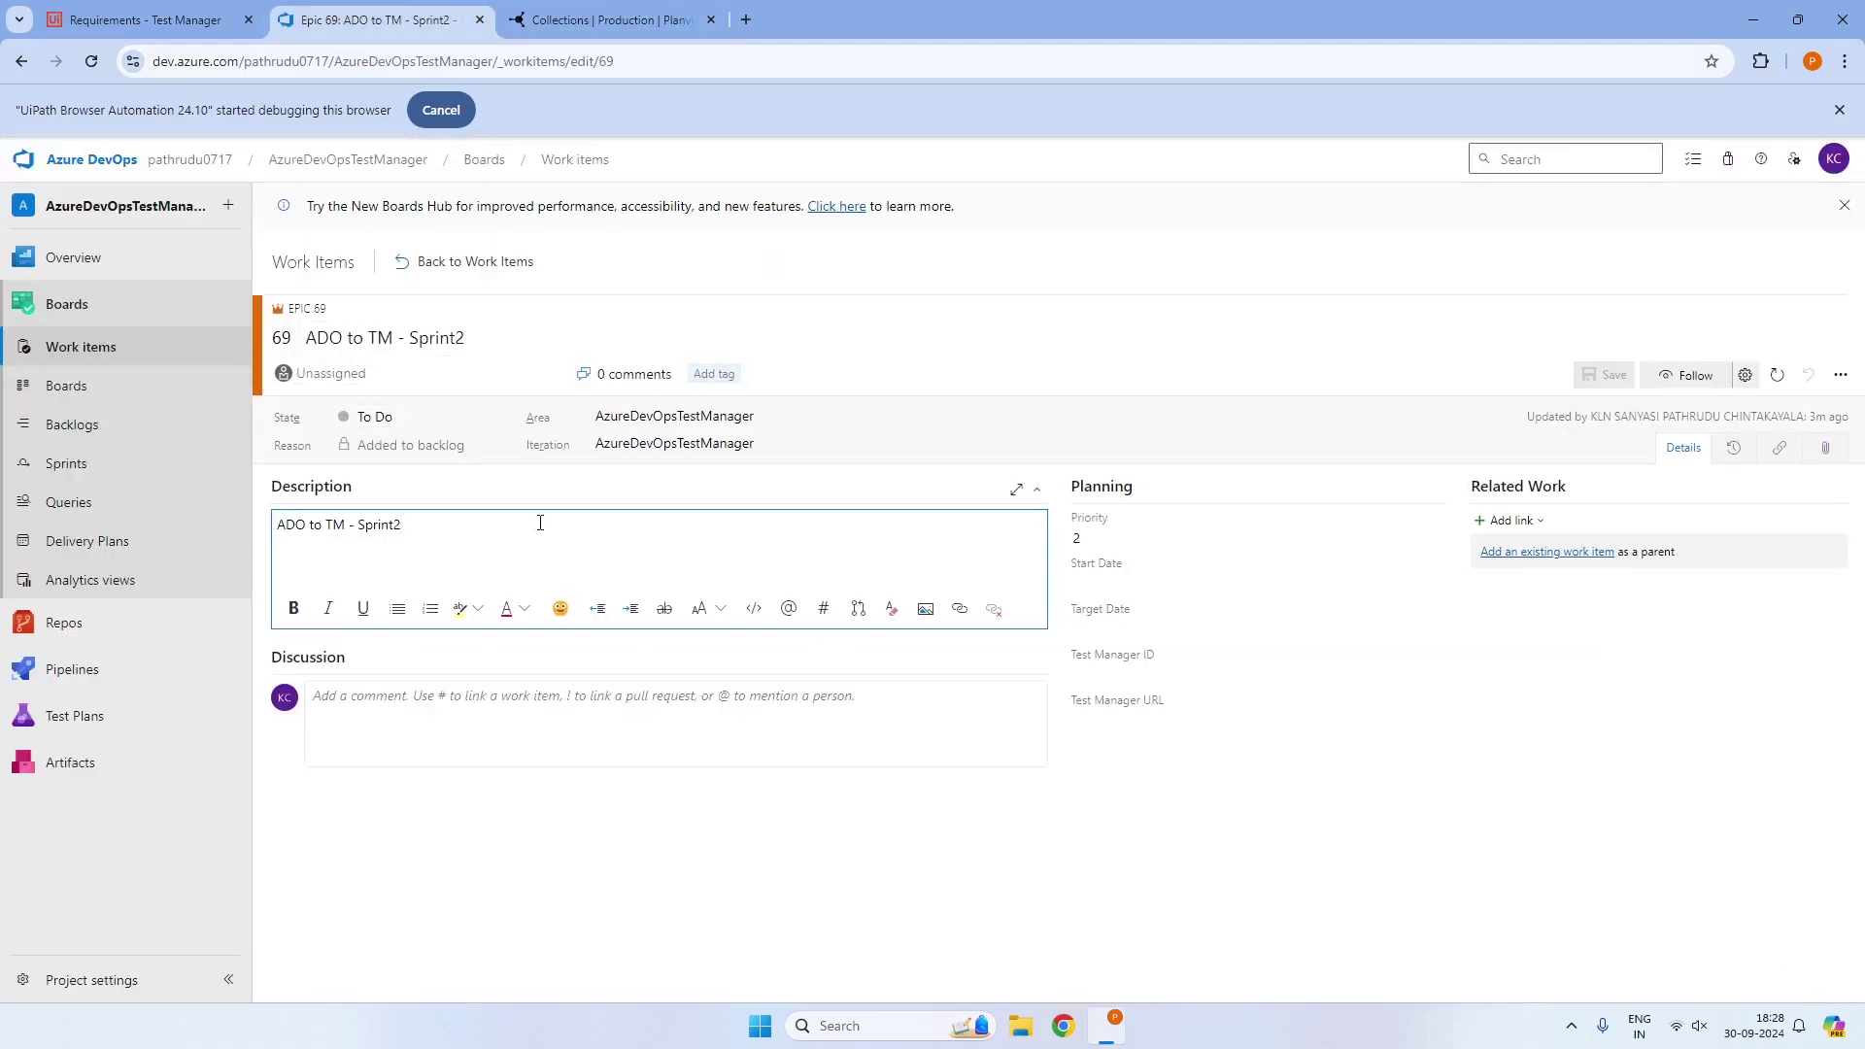
{"action": "type", "text": "- Added with Custom fields"}
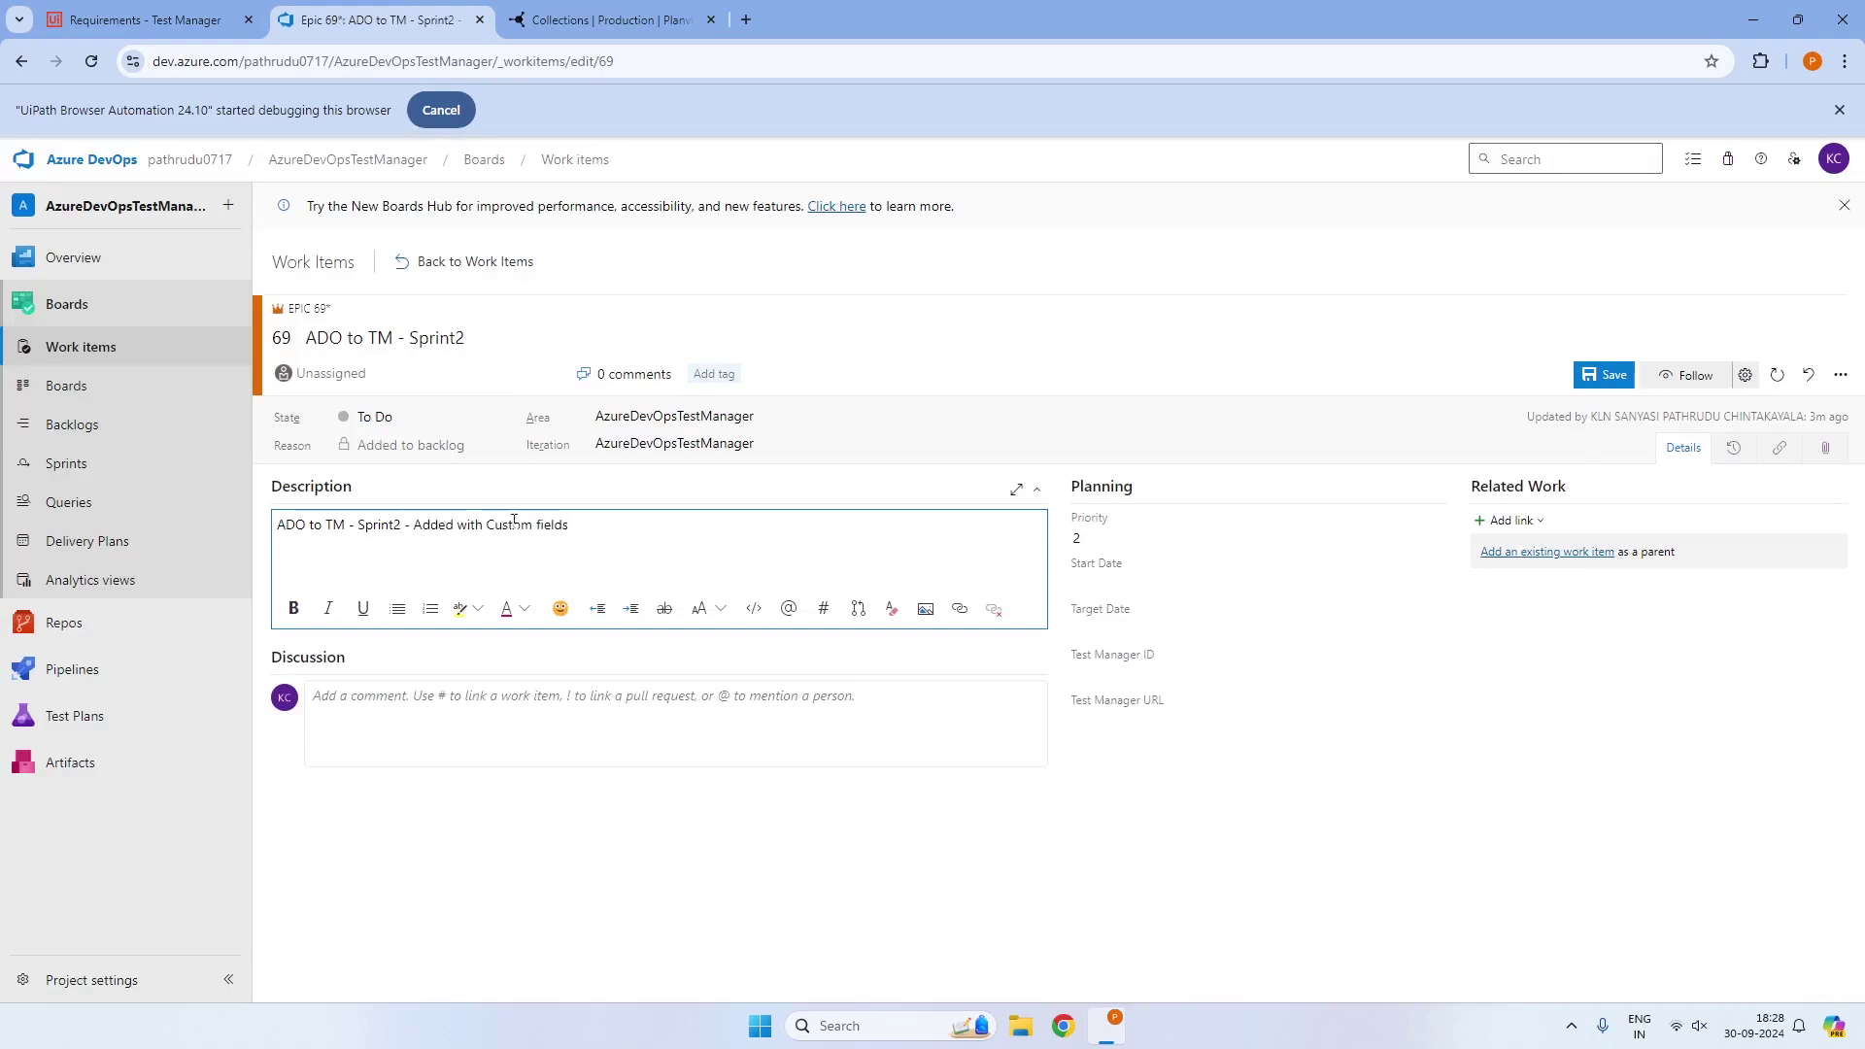
{"action": "left_click", "coordinate": [1603, 375]}
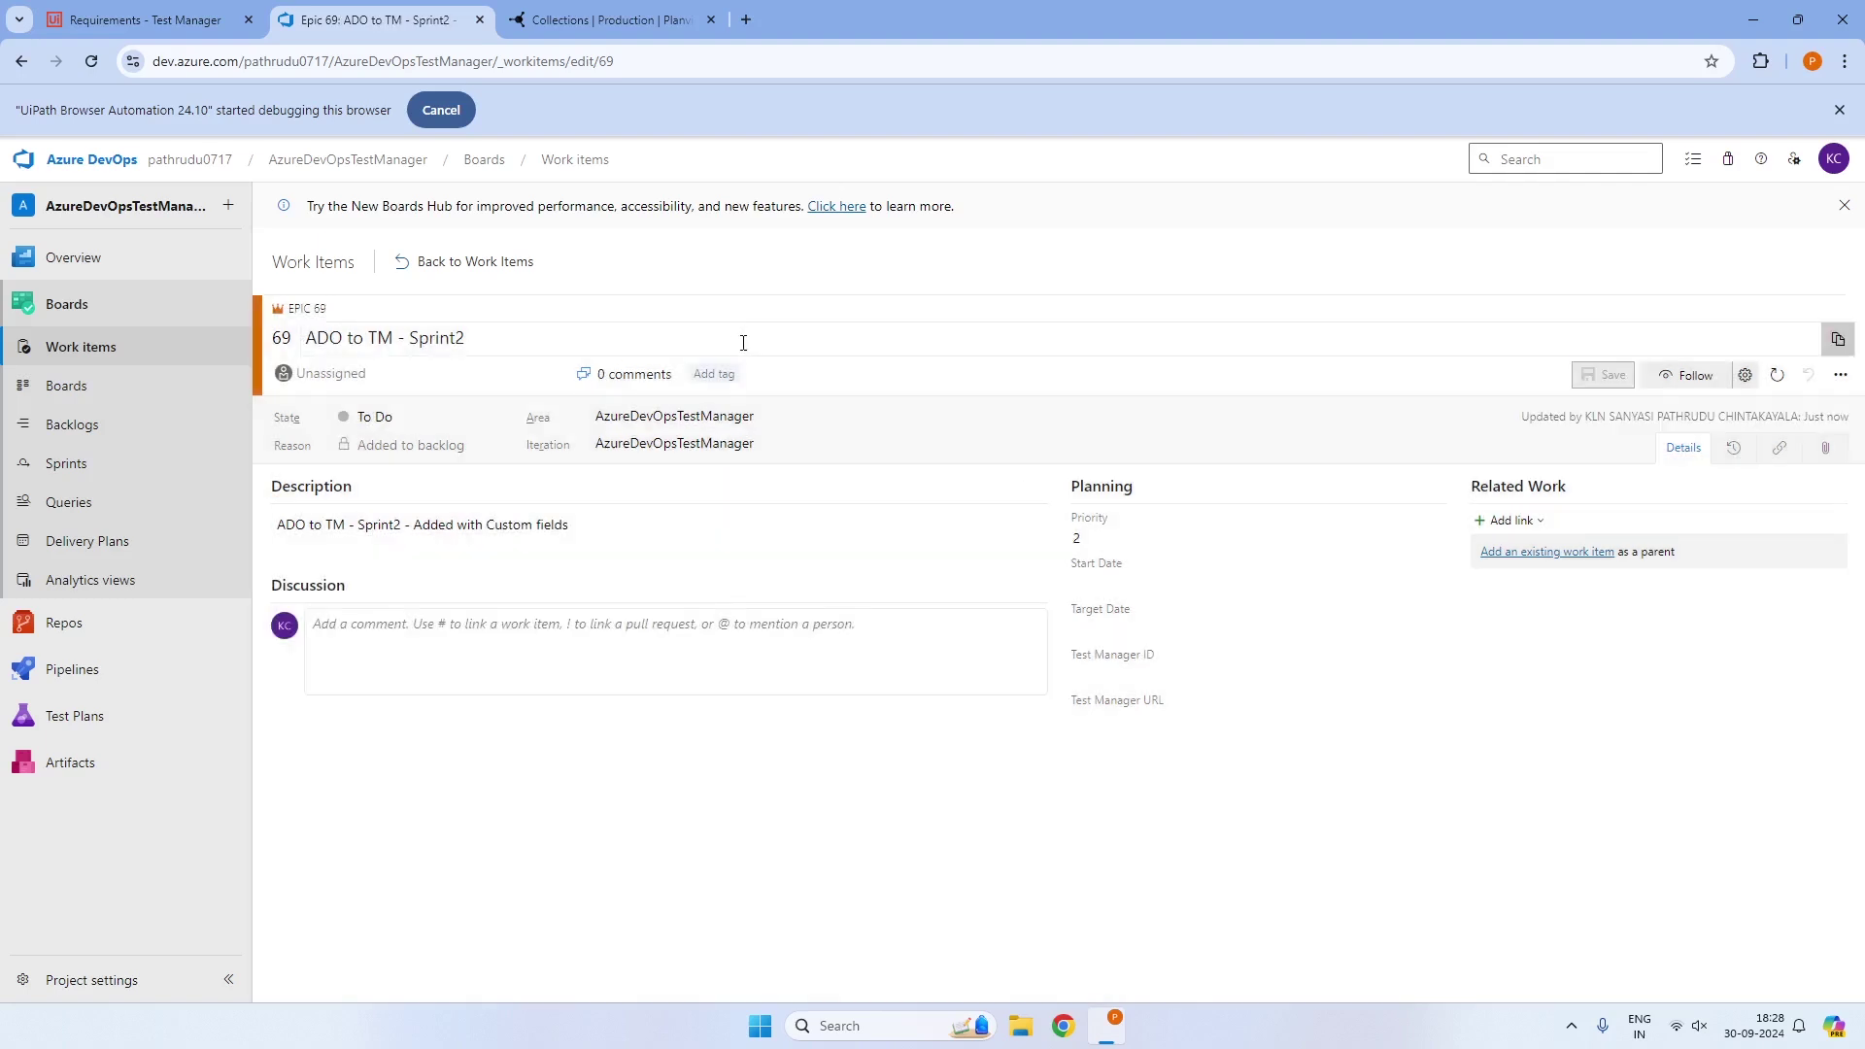
Check the UTMI:3 requirement's details in Test Manager, and refresh the integration's Activity page in Planview
{"action": "left_click", "coordinate": [146, 20]}
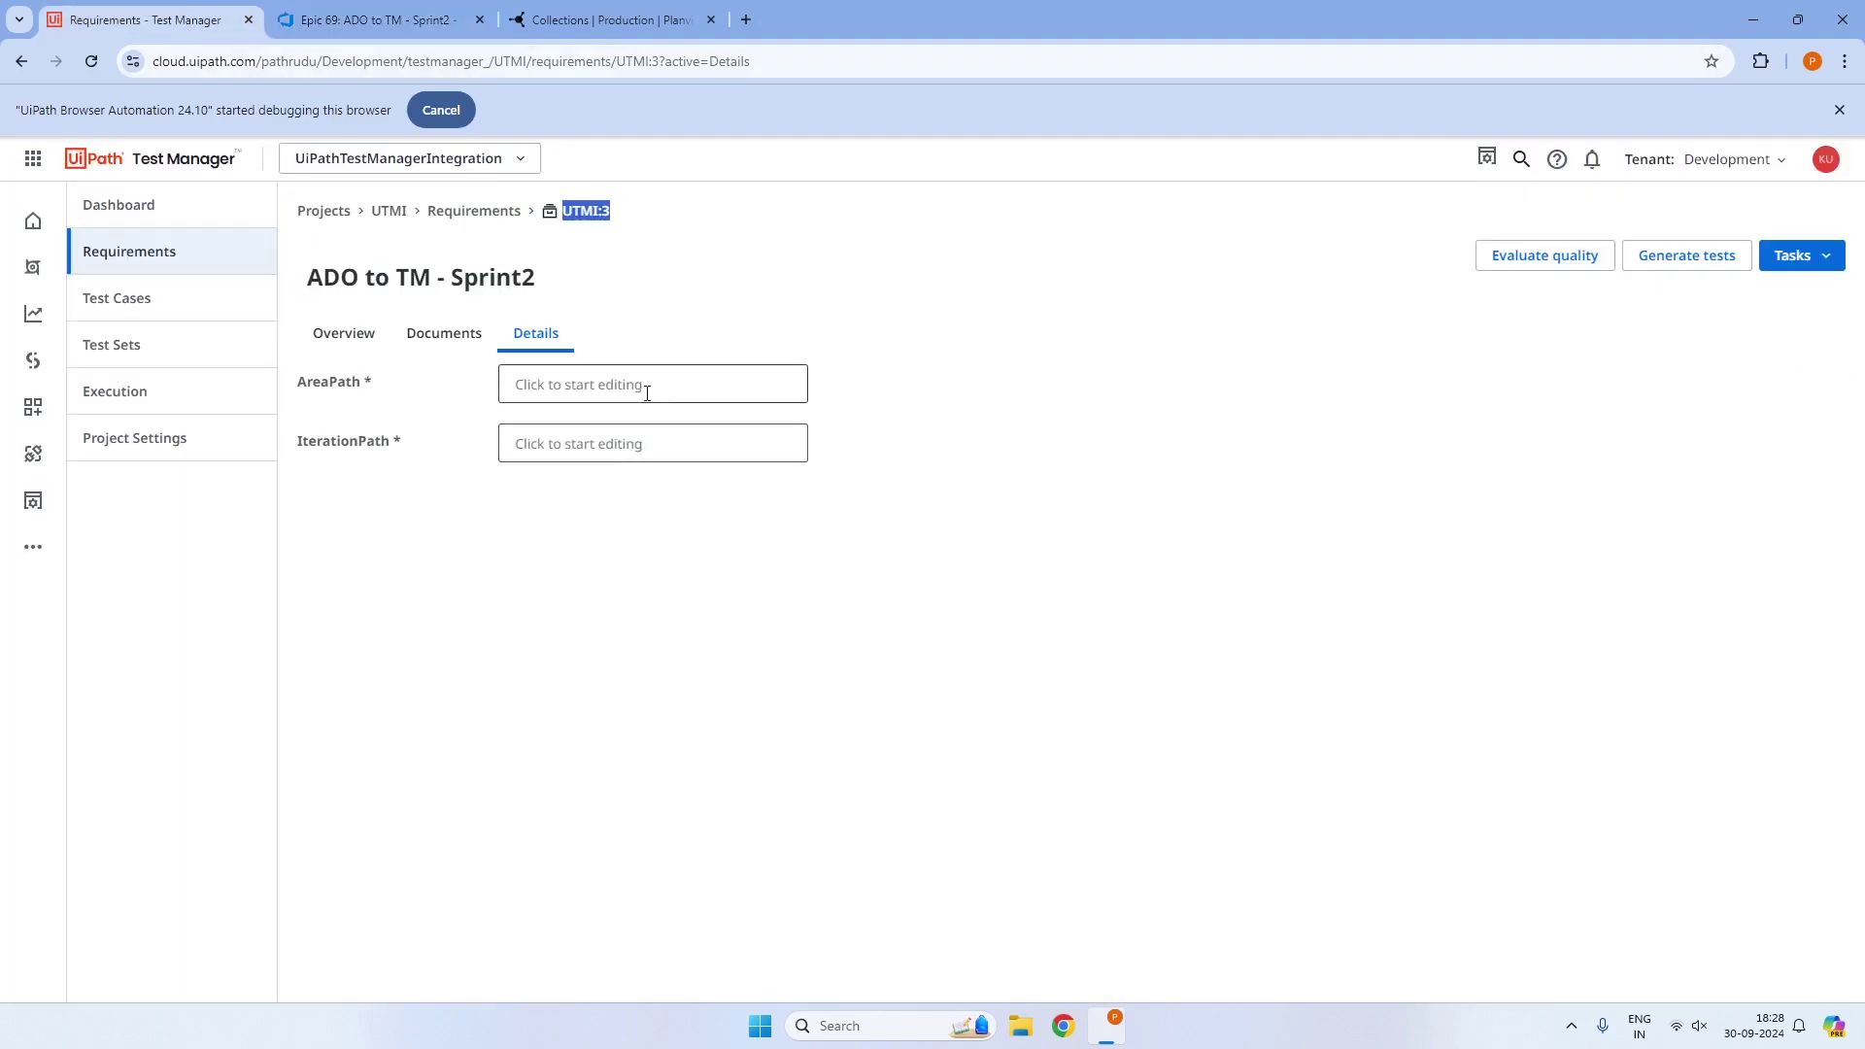
{"action": "left_click", "coordinate": [729, 275]}
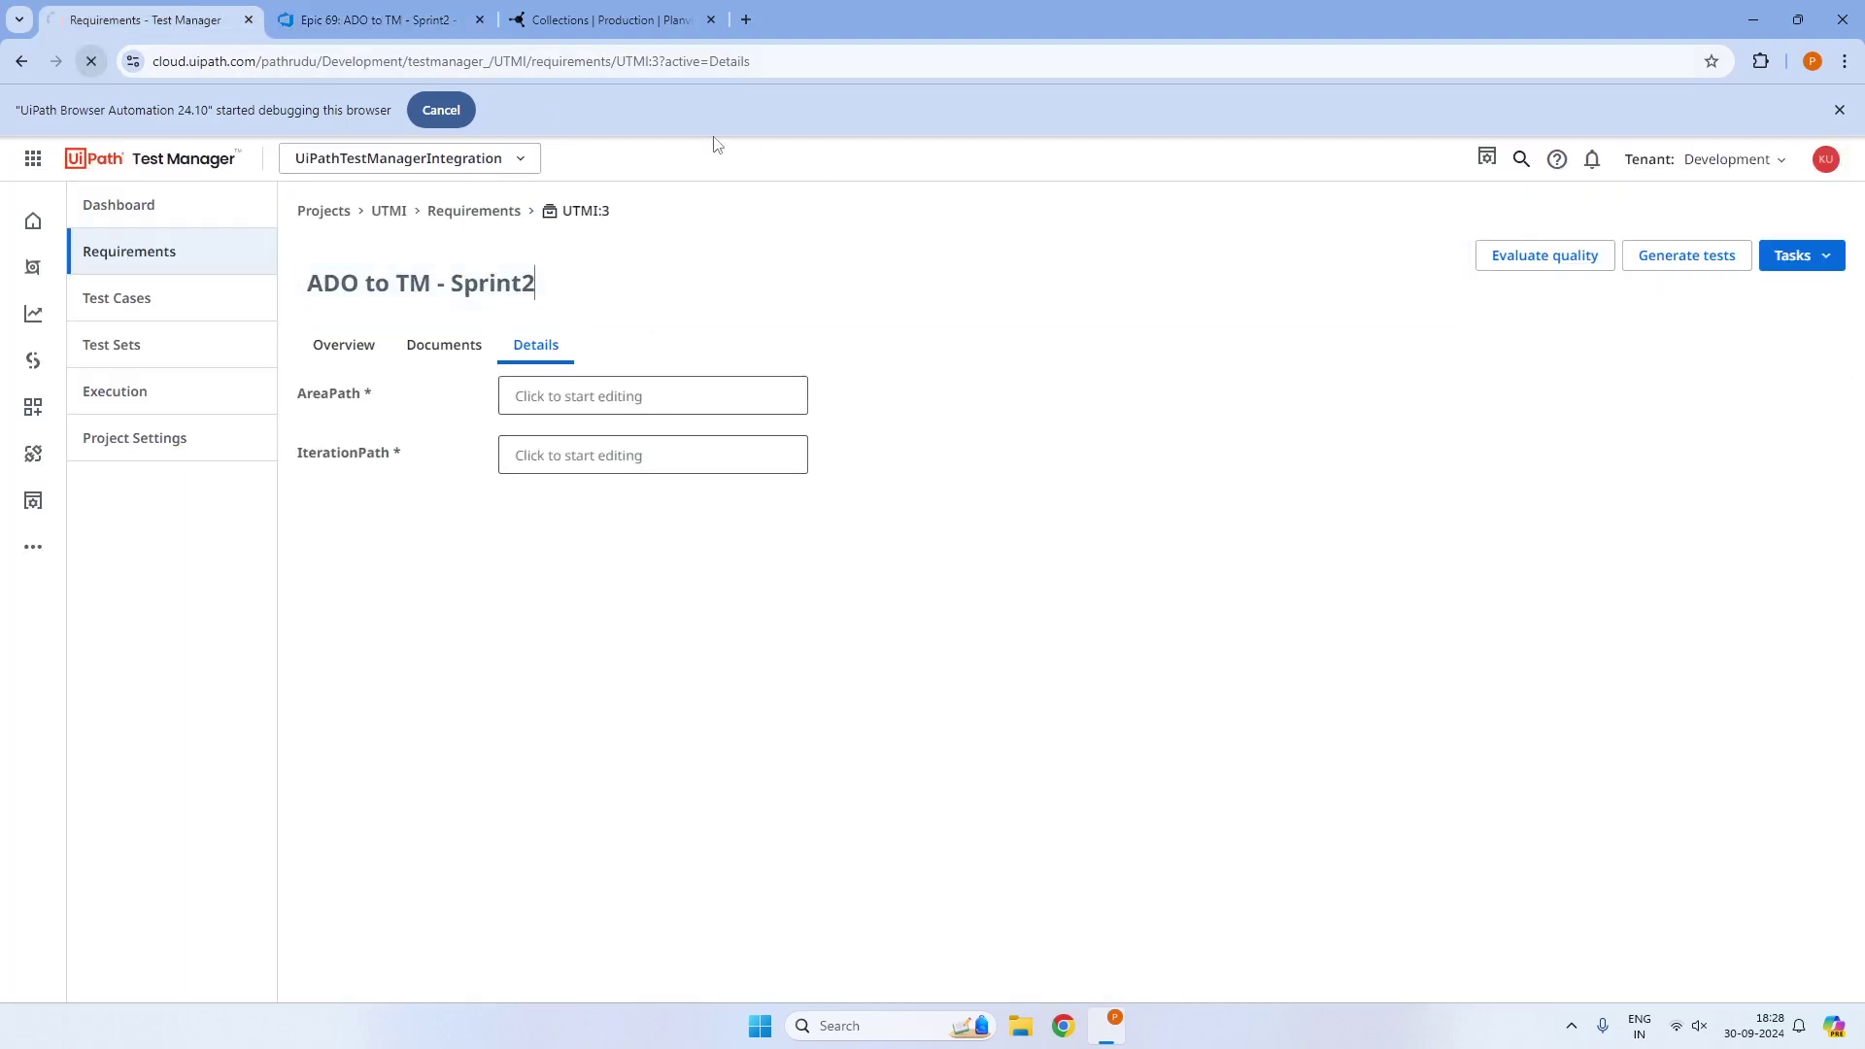
{"action": "left_click", "coordinate": [636, 21]}
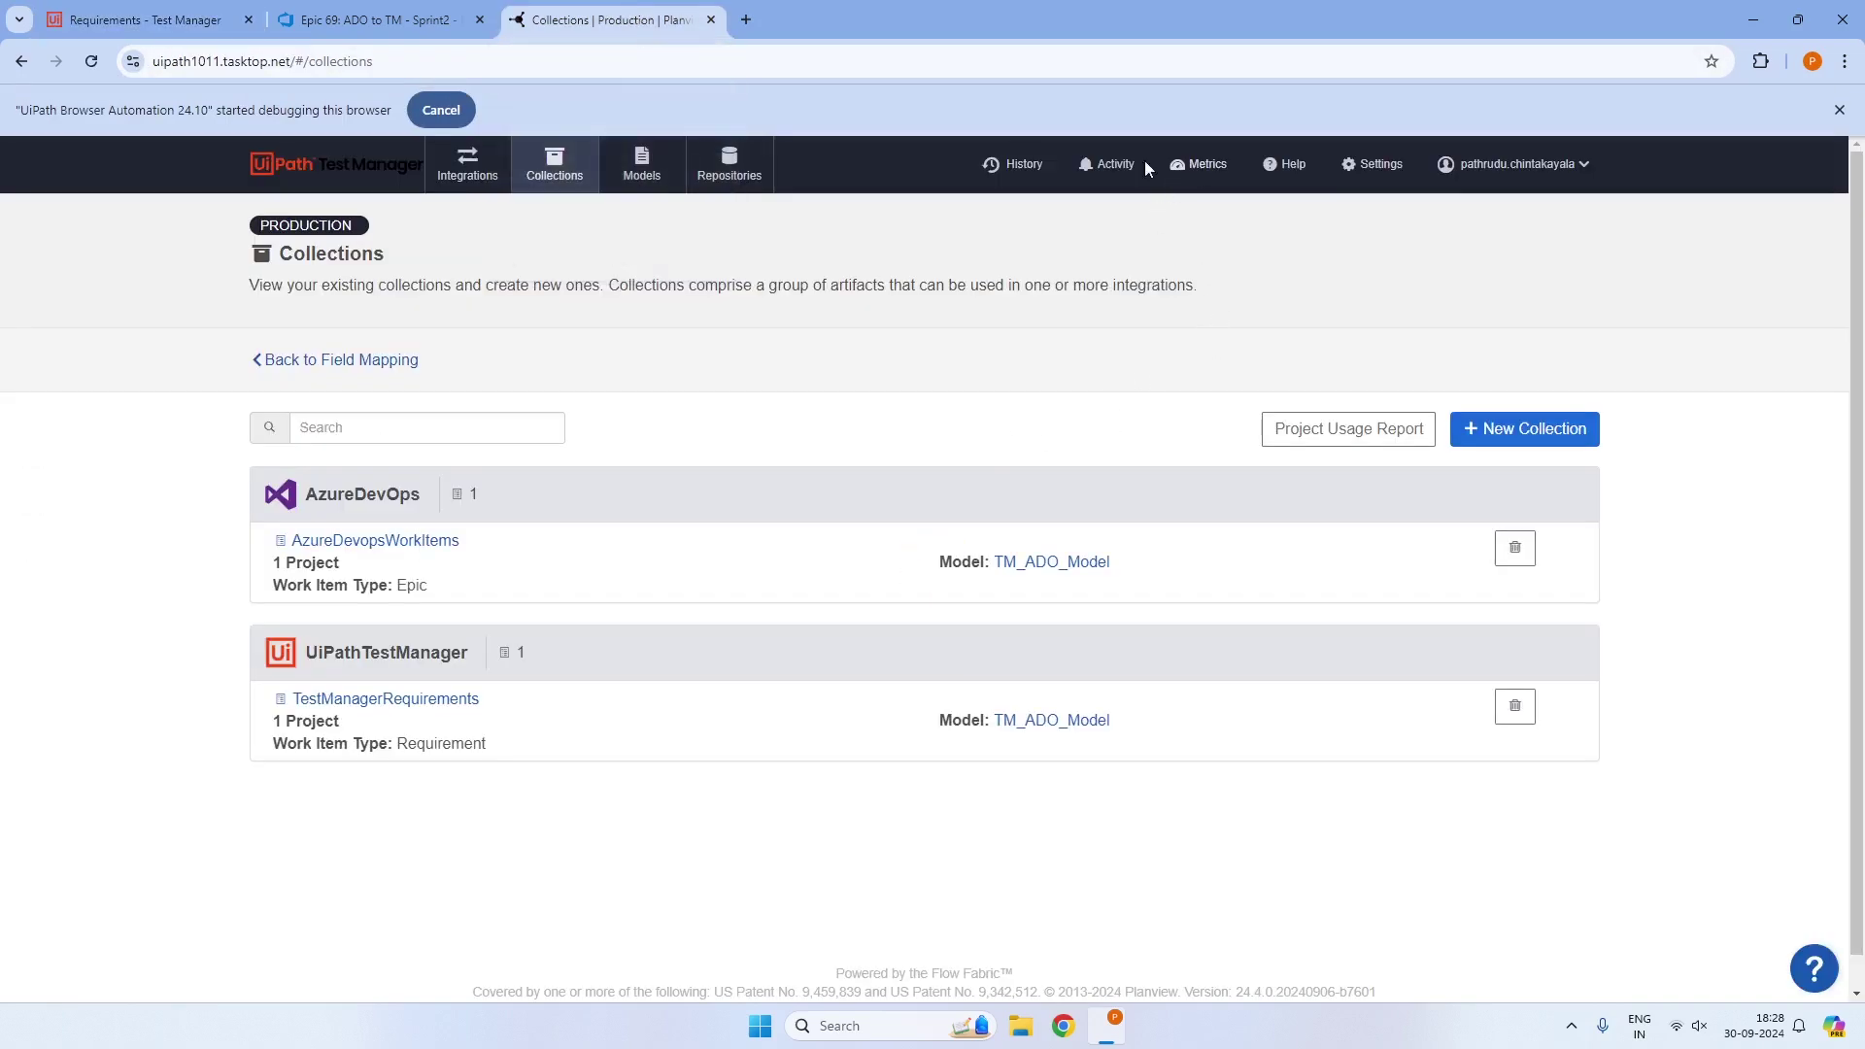
{"action": "left_click", "coordinate": [1113, 167]}
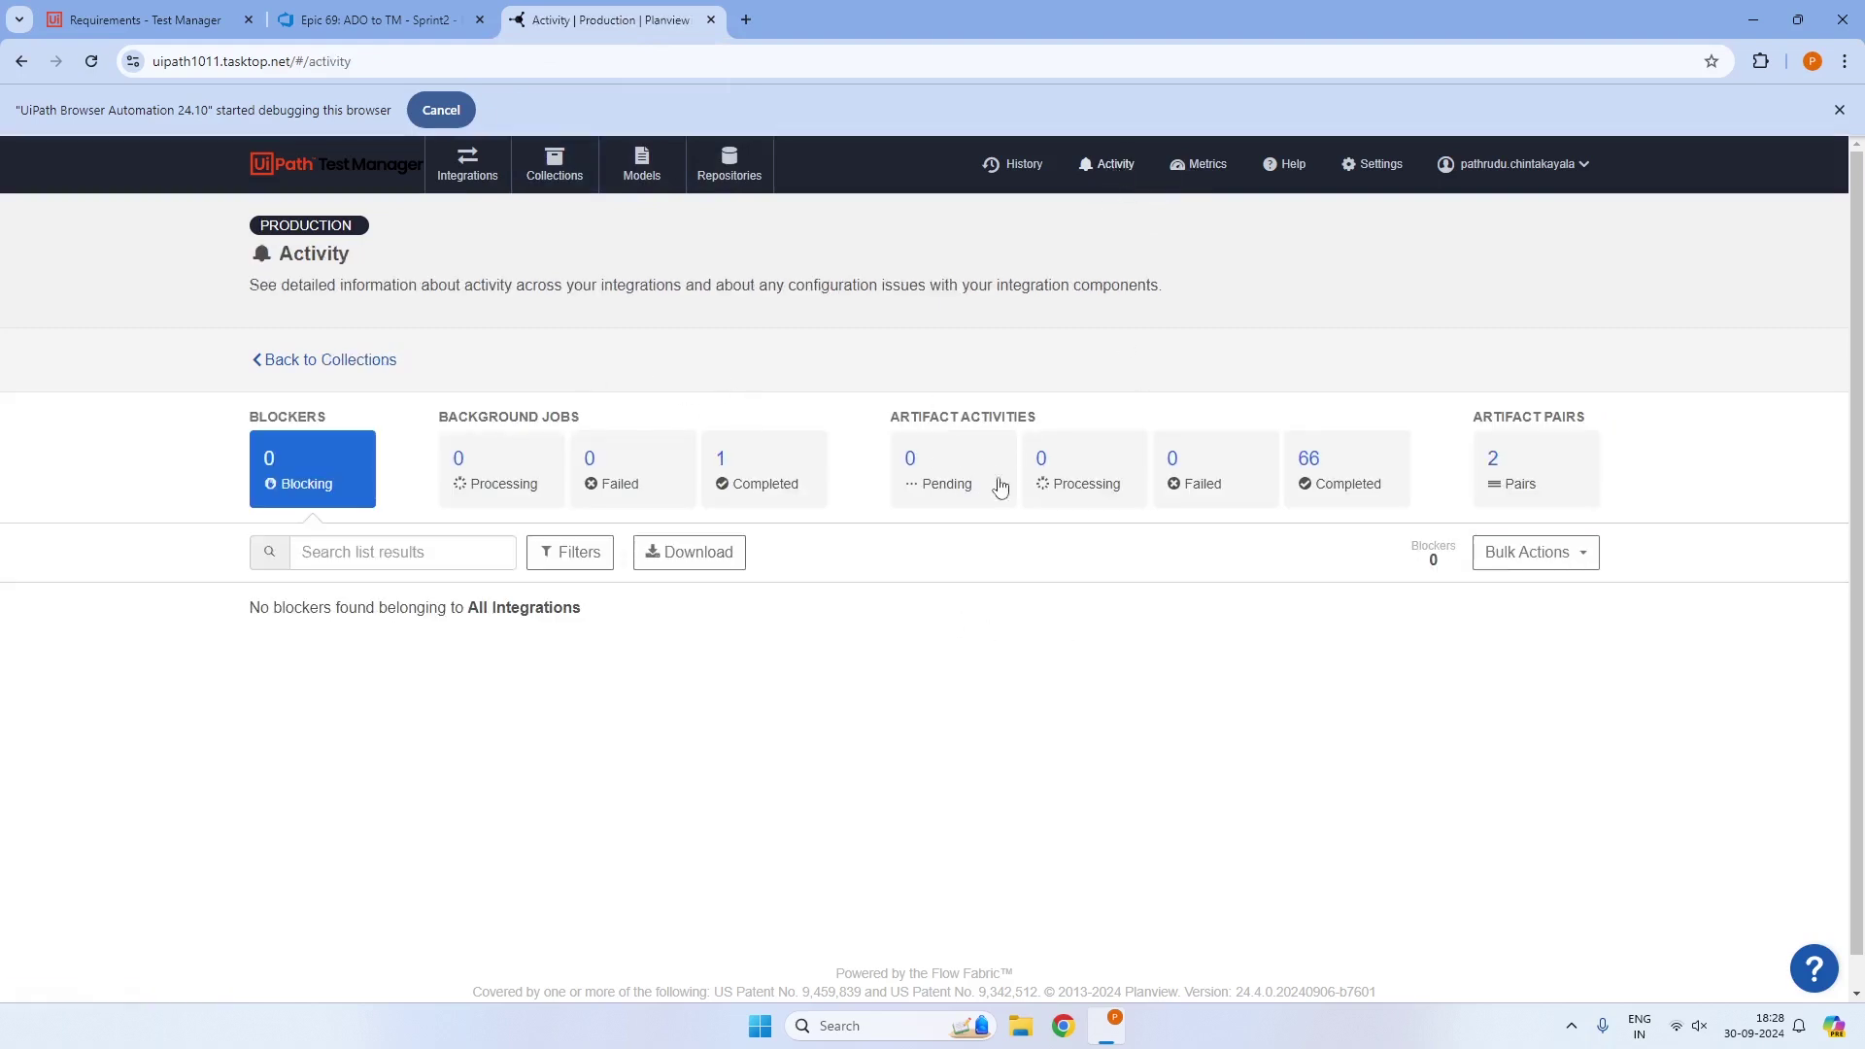
{"action": "left_click", "coordinate": [91, 61]}
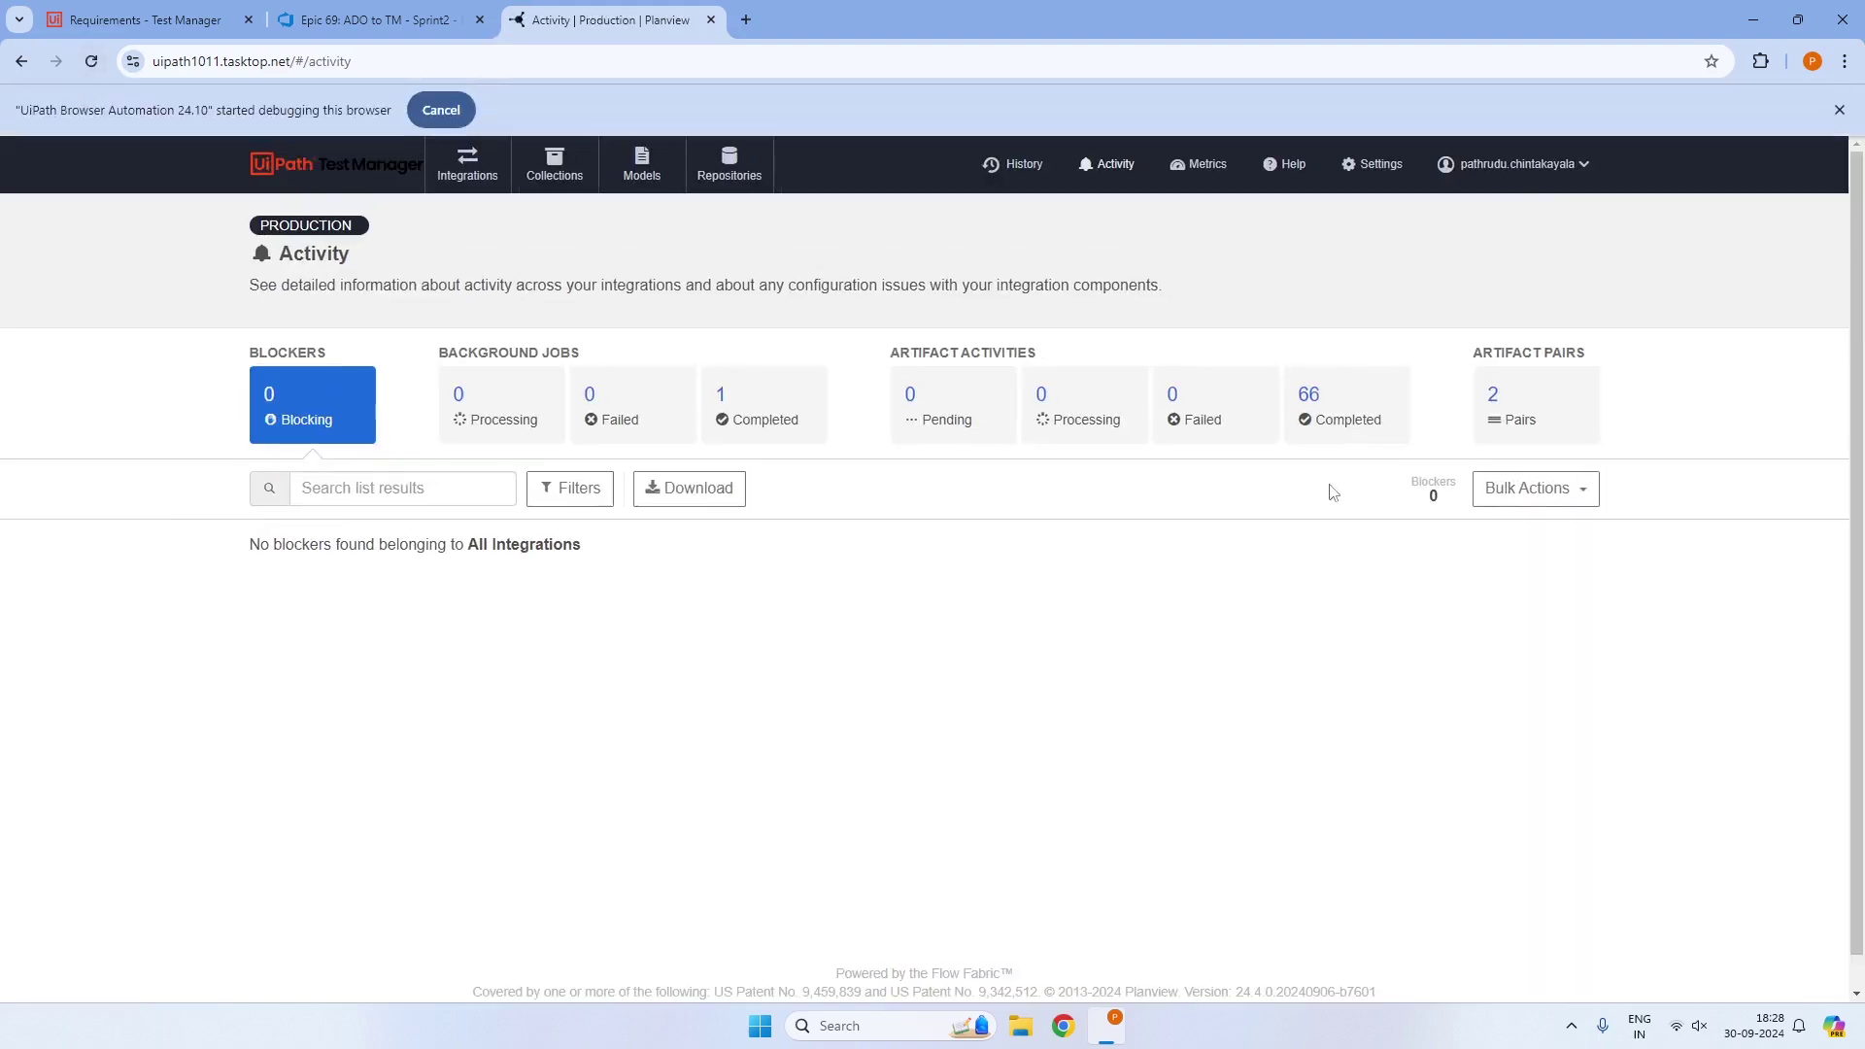
{"action": "left_click", "coordinate": [93, 64]}
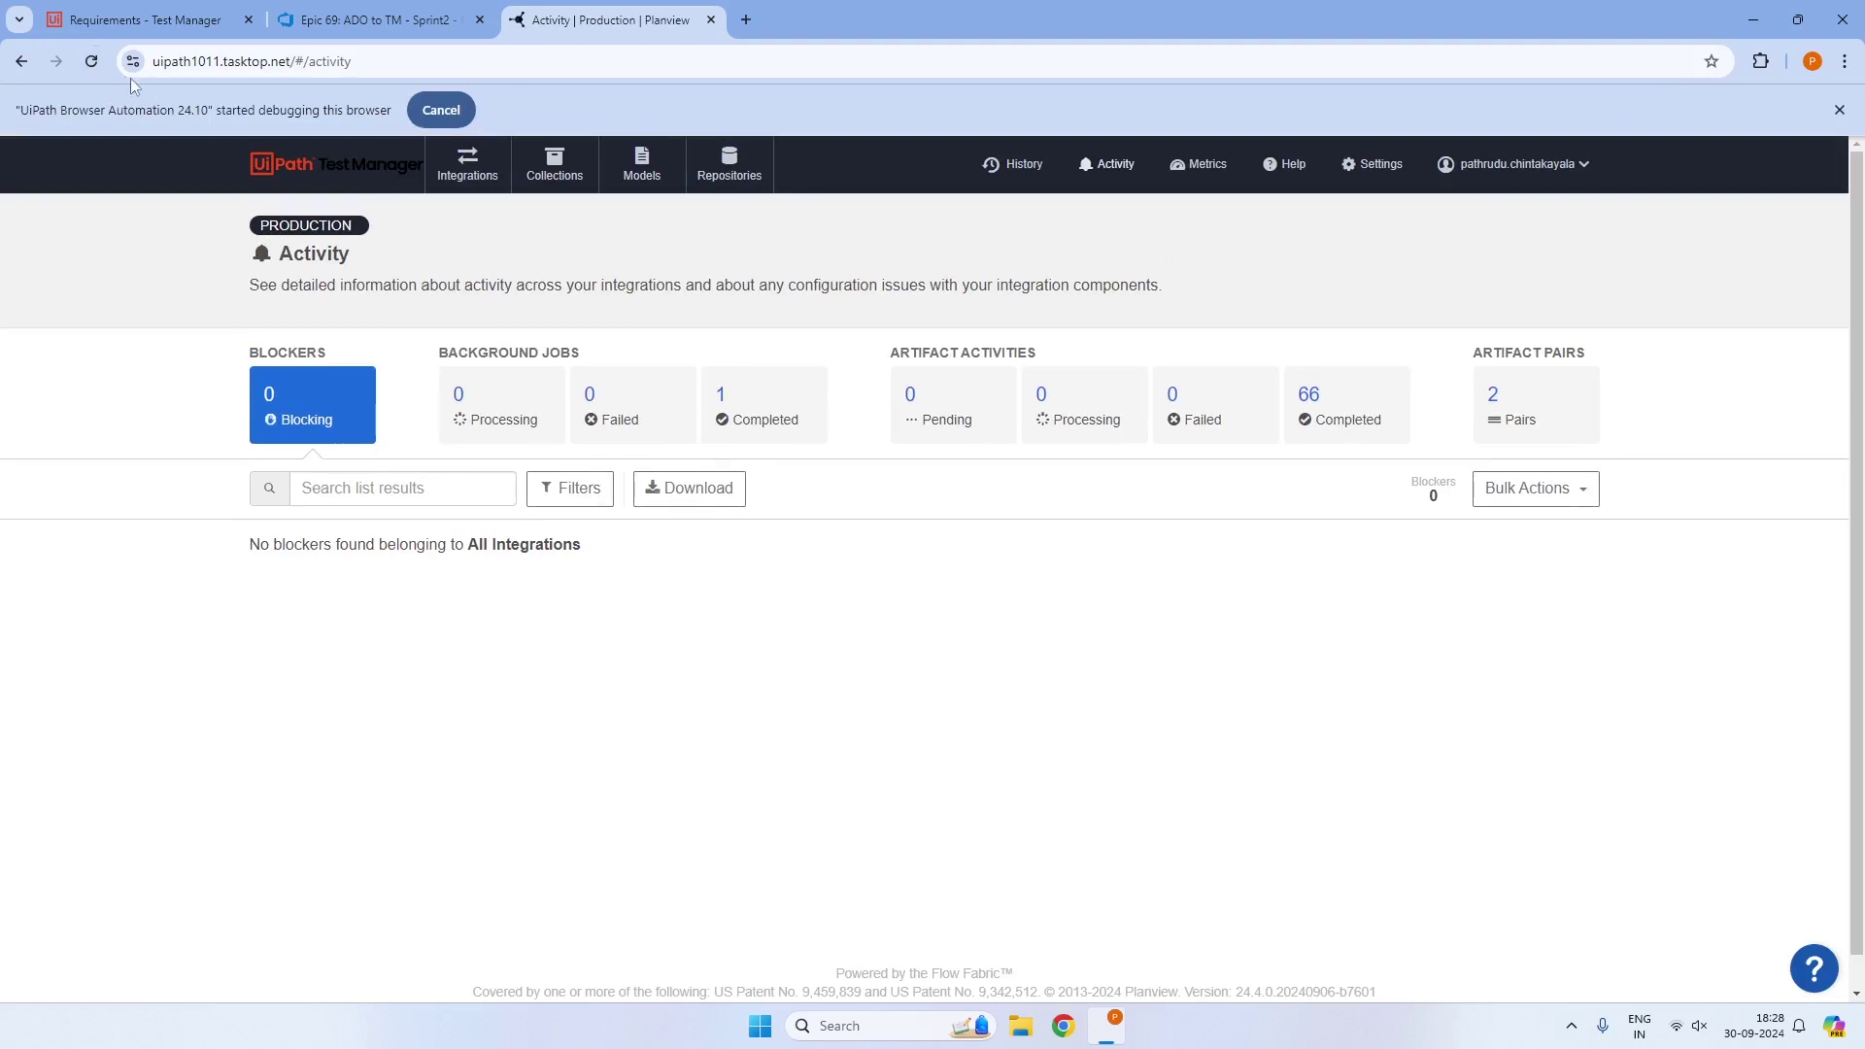
{"action": "left_click", "coordinate": [91, 62]}
Switch to Test Manager and refresh the UTMI project's requirements list
{"action": "left_click", "coordinate": [173, 19]}
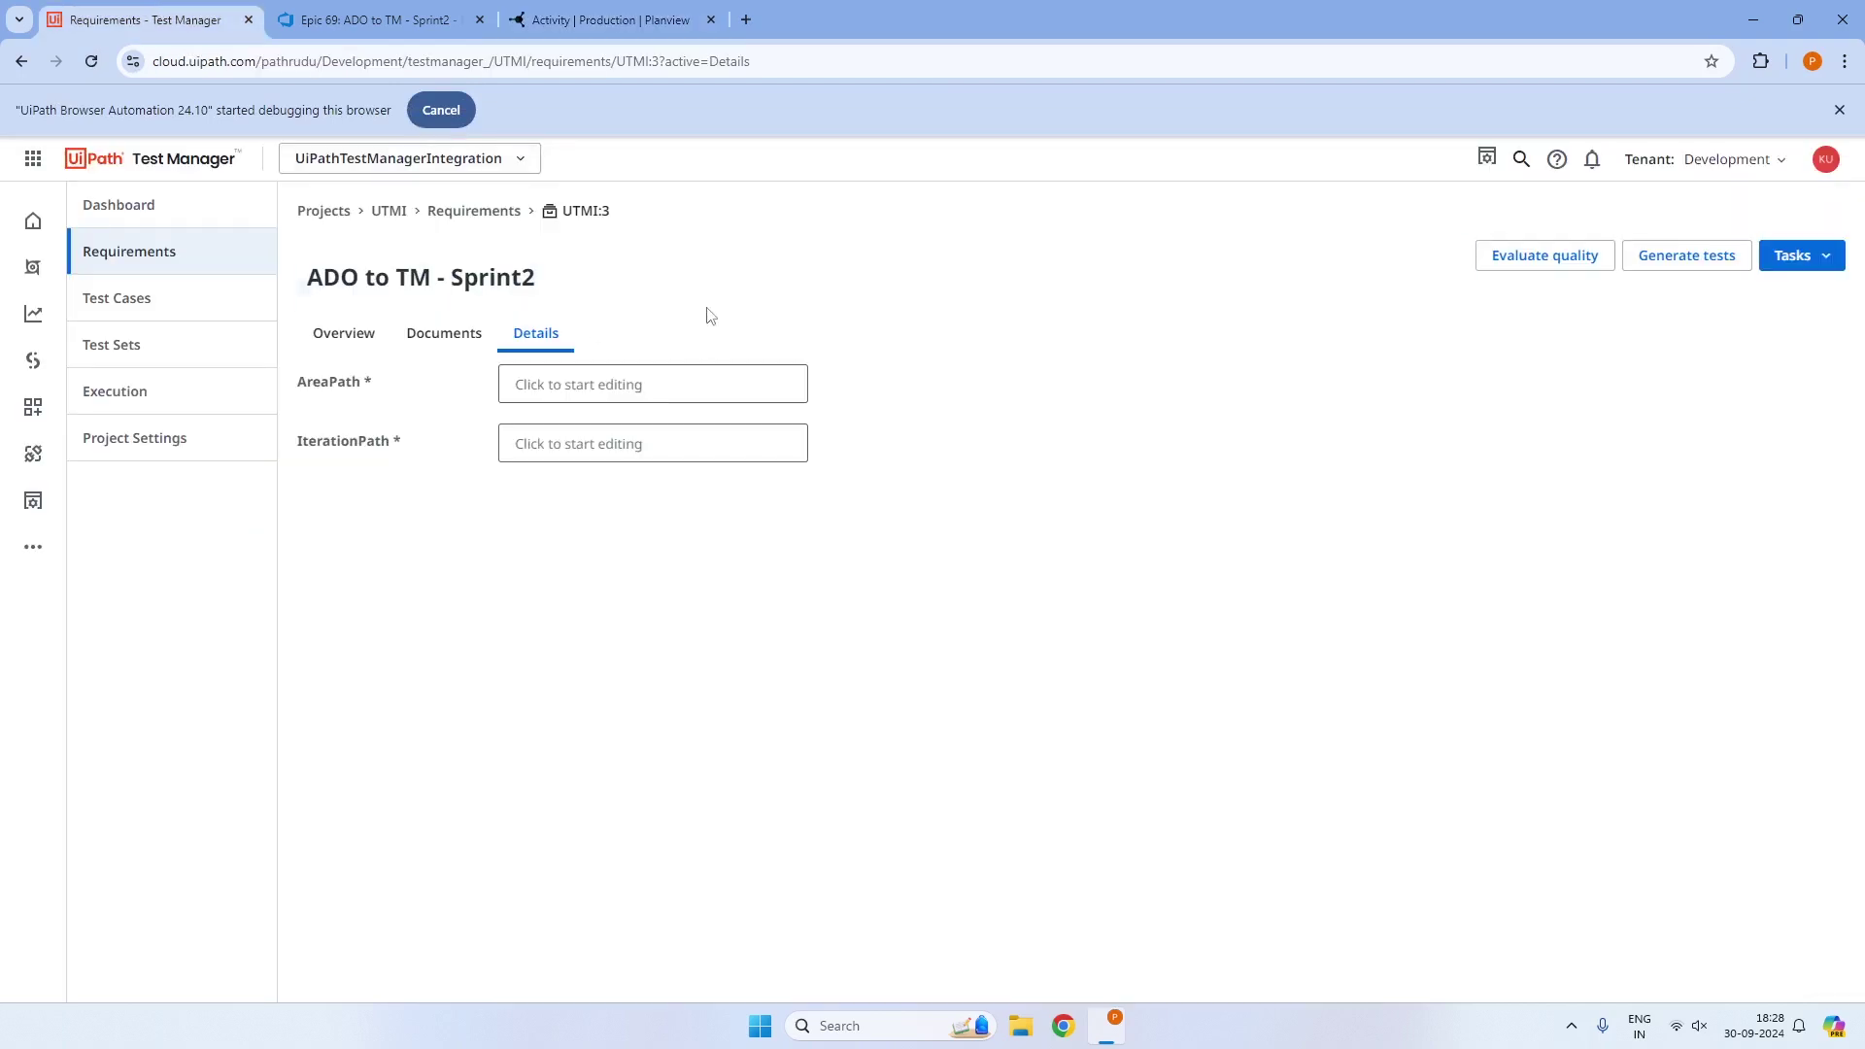
{"action": "left_click", "coordinate": [474, 210]}
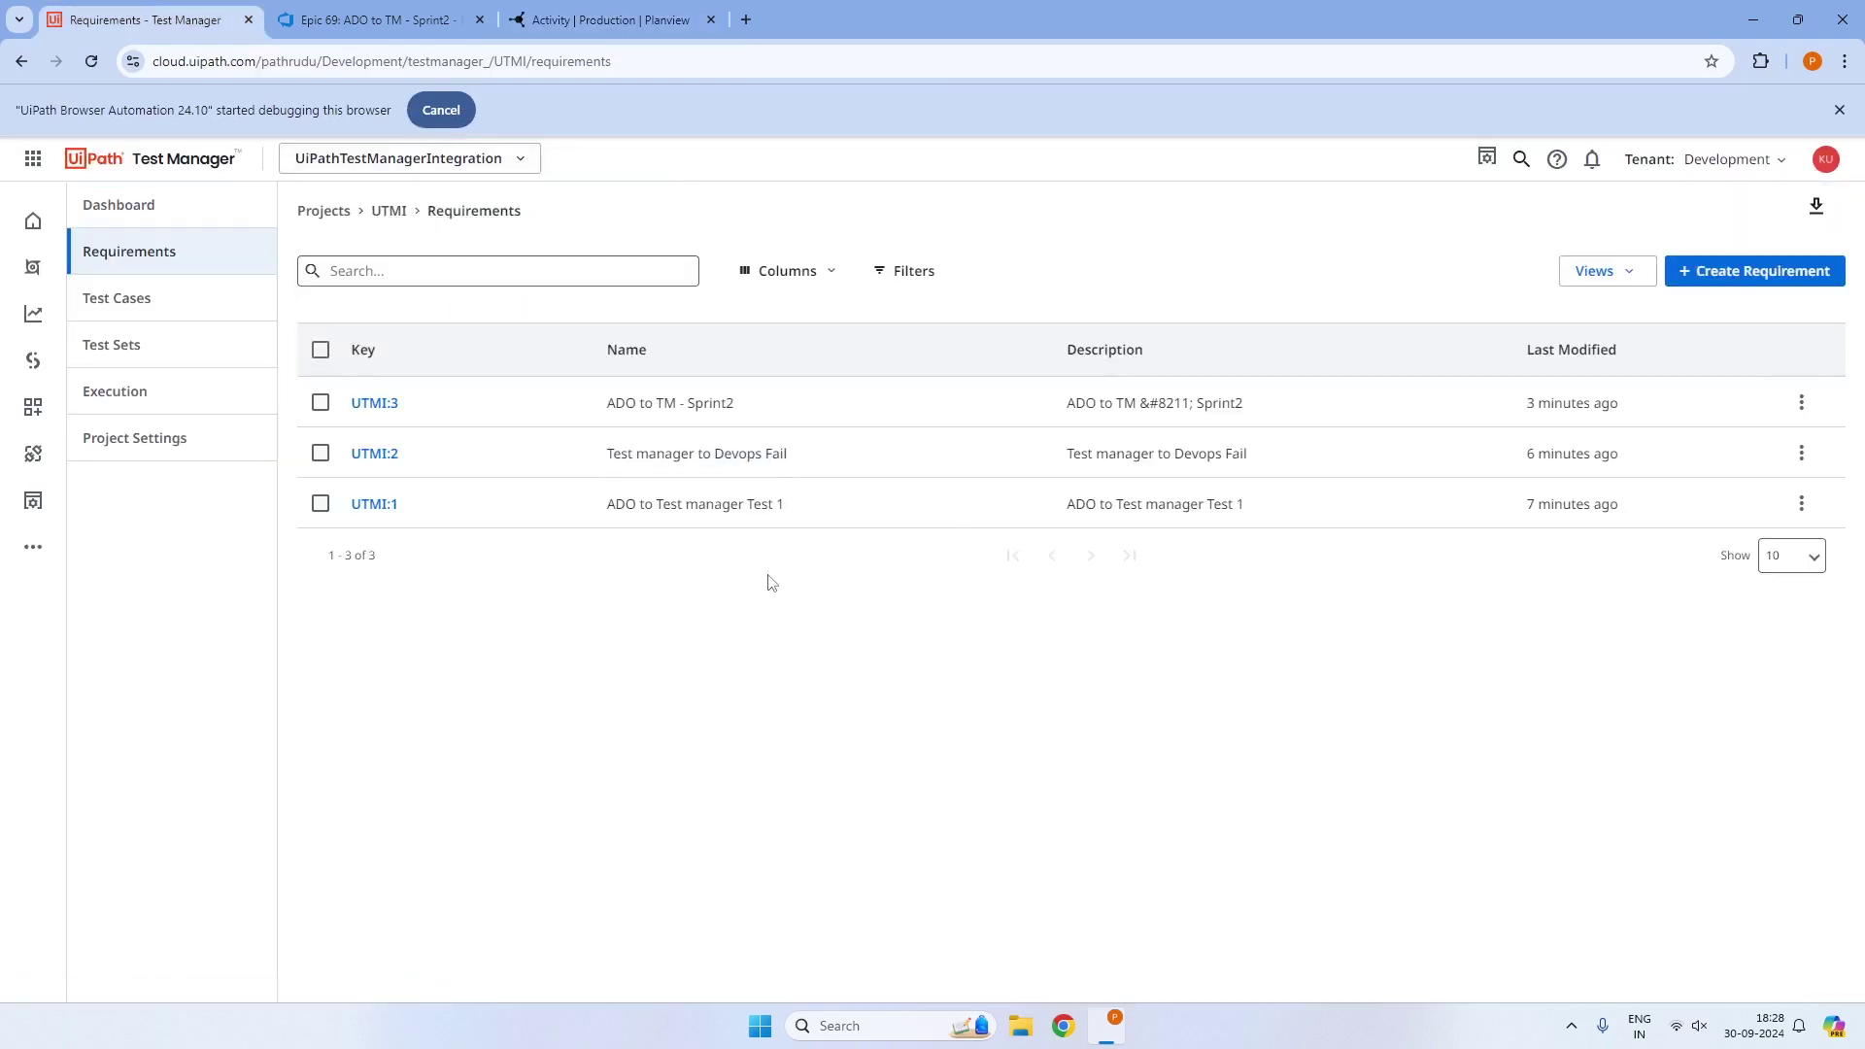
{"action": "left_click", "coordinate": [92, 61]}
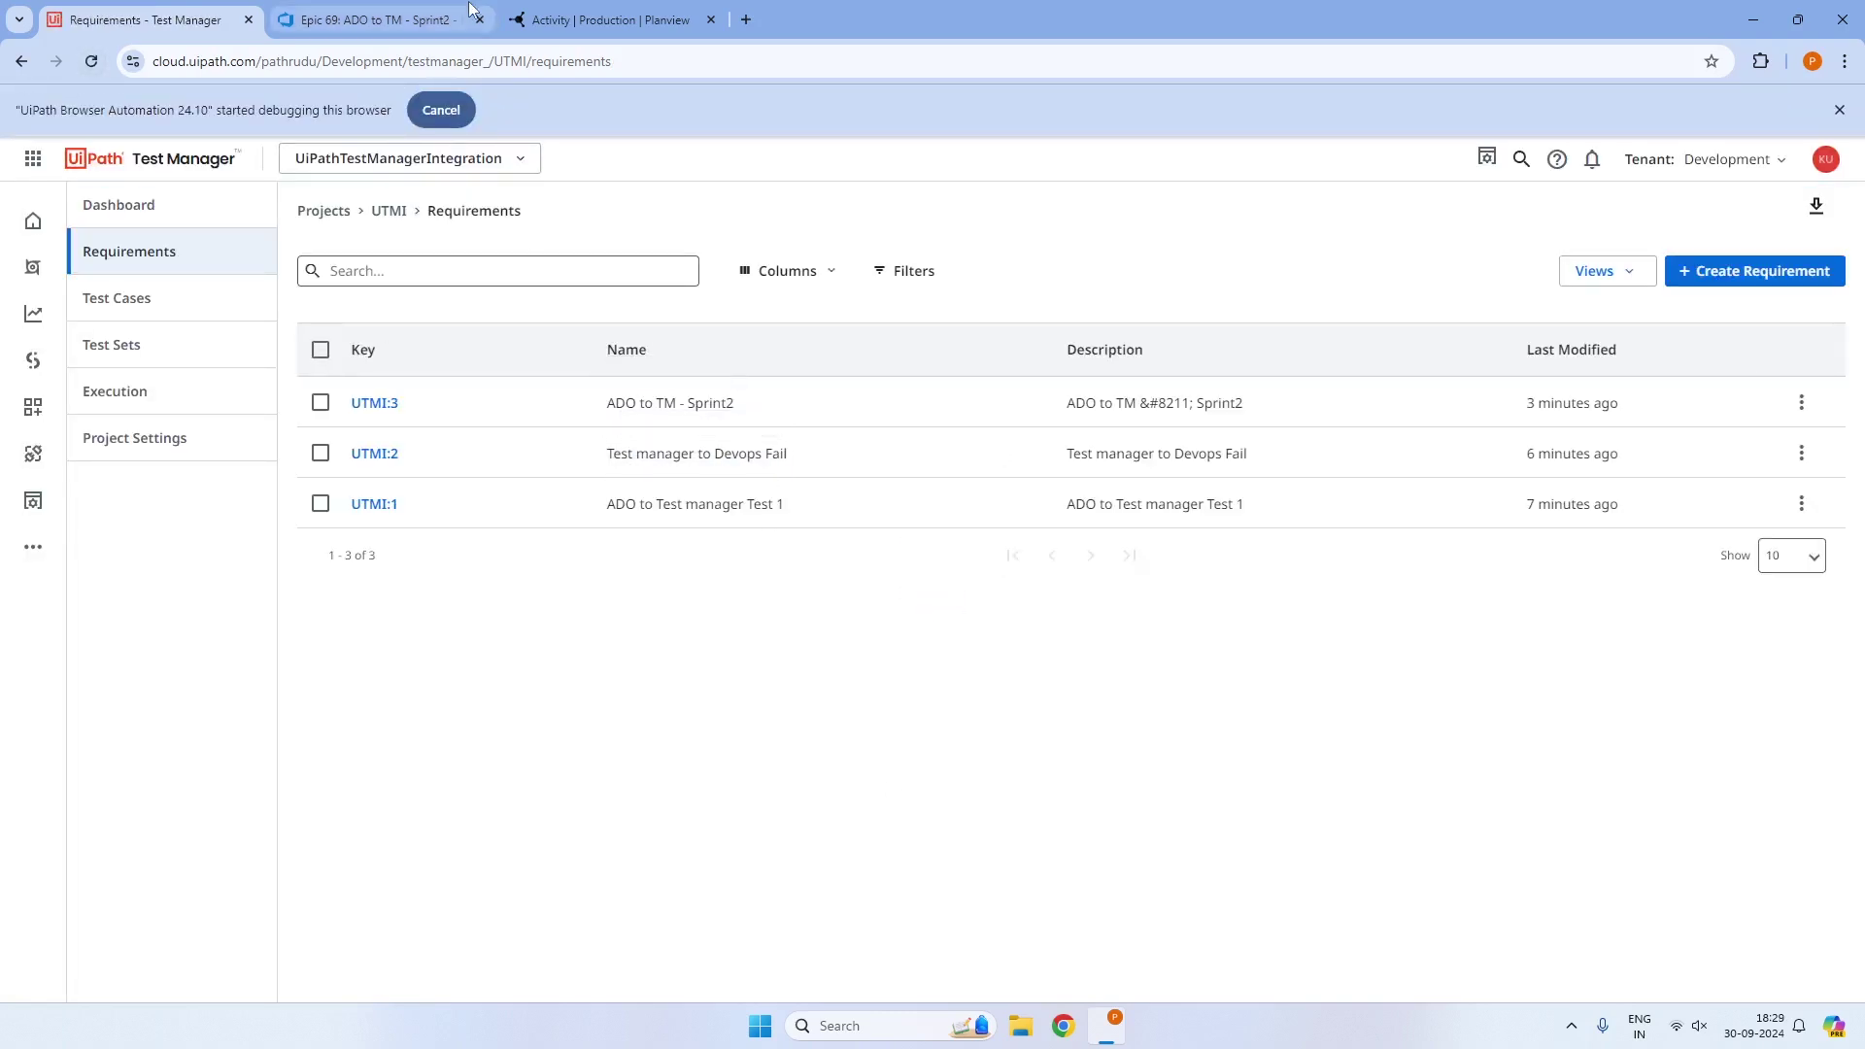
Switch to Planview, refresh the activity data and inspect the processing artifact activity for ADO to TM - Sprint2 and its integration
{"action": "left_click", "coordinate": [595, 13]}
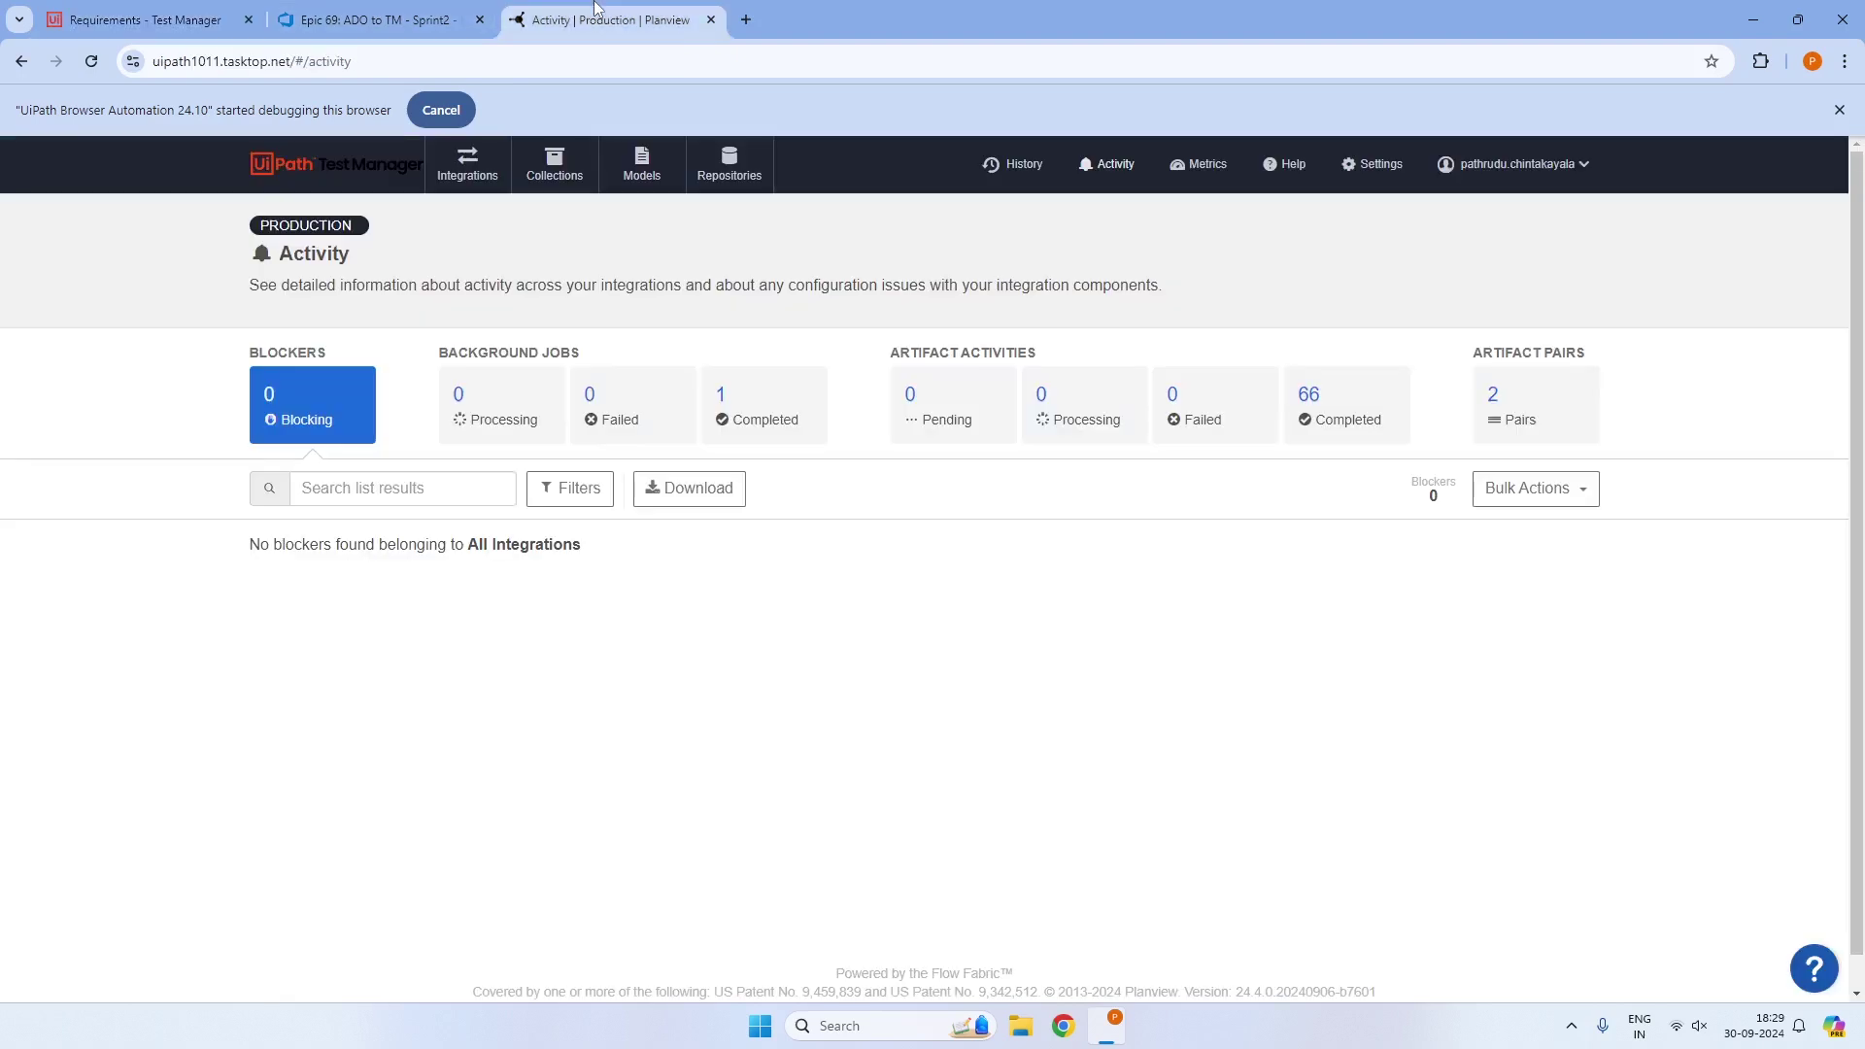
{"action": "left_click", "coordinate": [92, 61]}
{"action": "key", "text": "F5"}
{"action": "left_click", "coordinate": [1089, 404]}
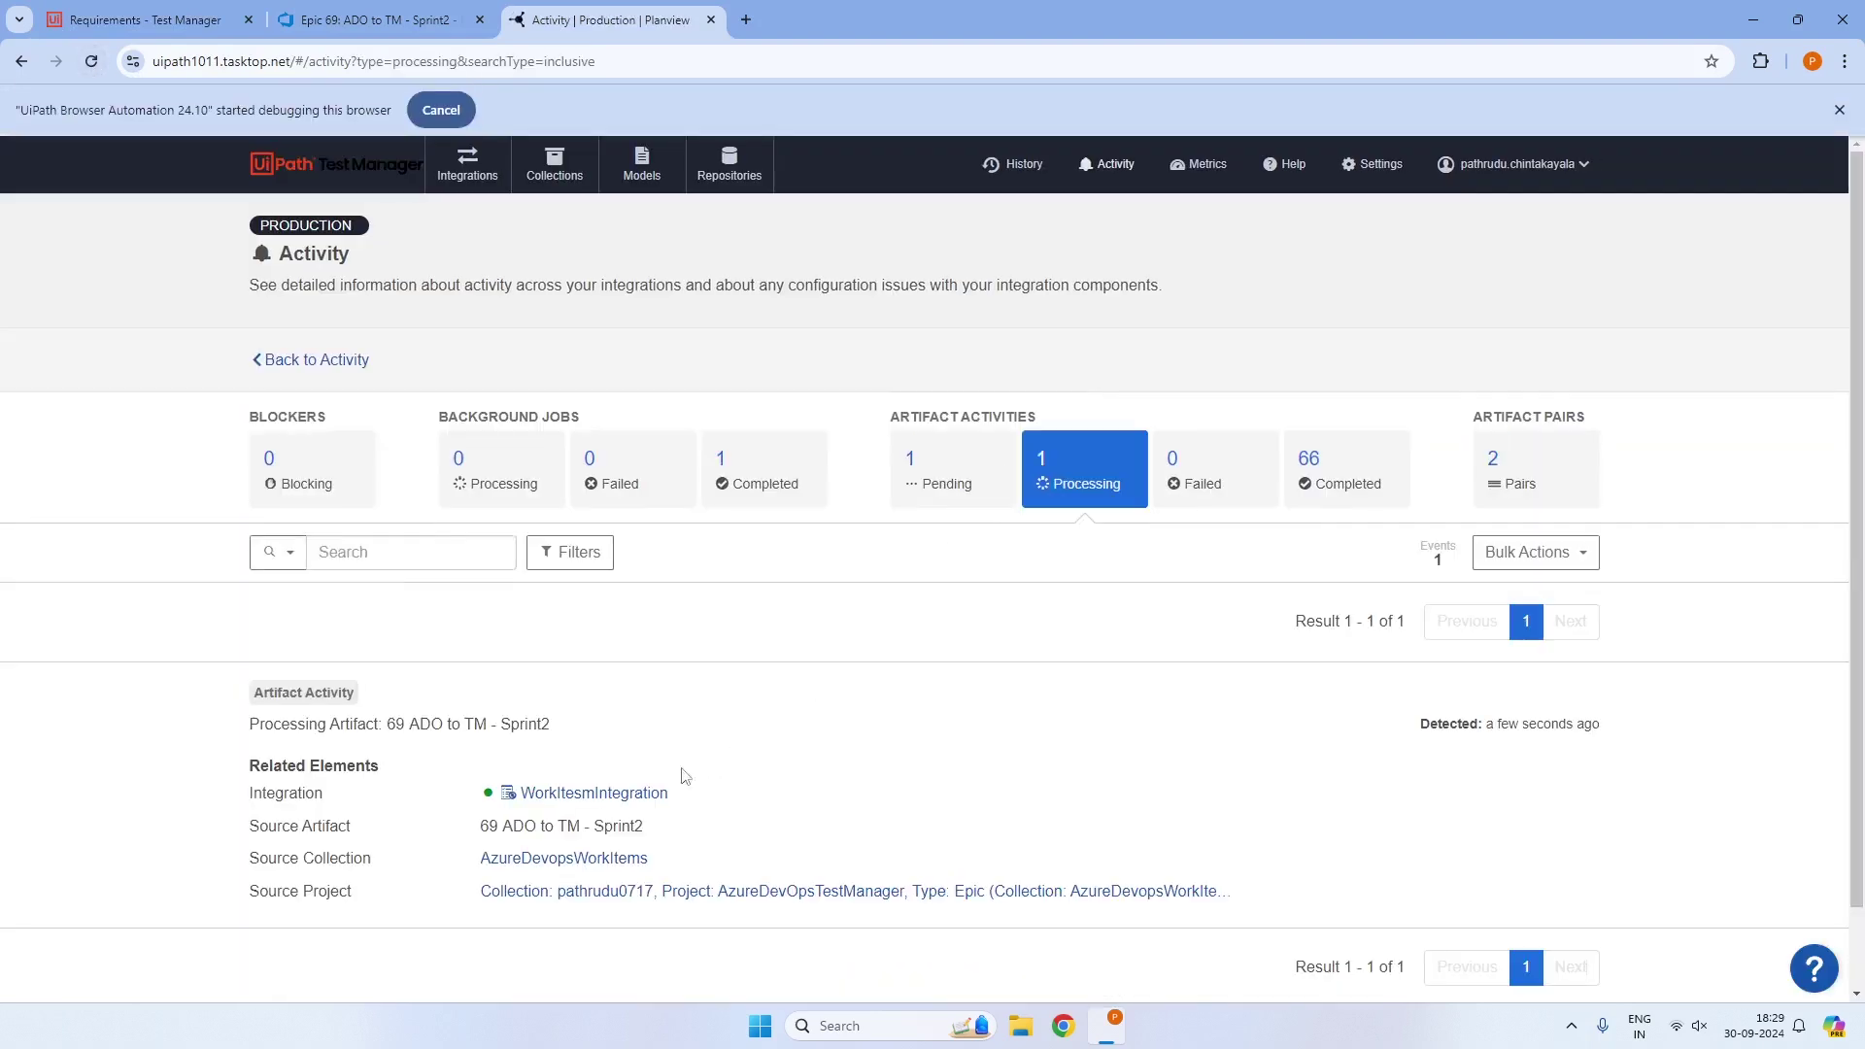
{"action": "scroll", "coordinate": [684, 775], "scroll_direction": "down", "scroll_amount": 2}
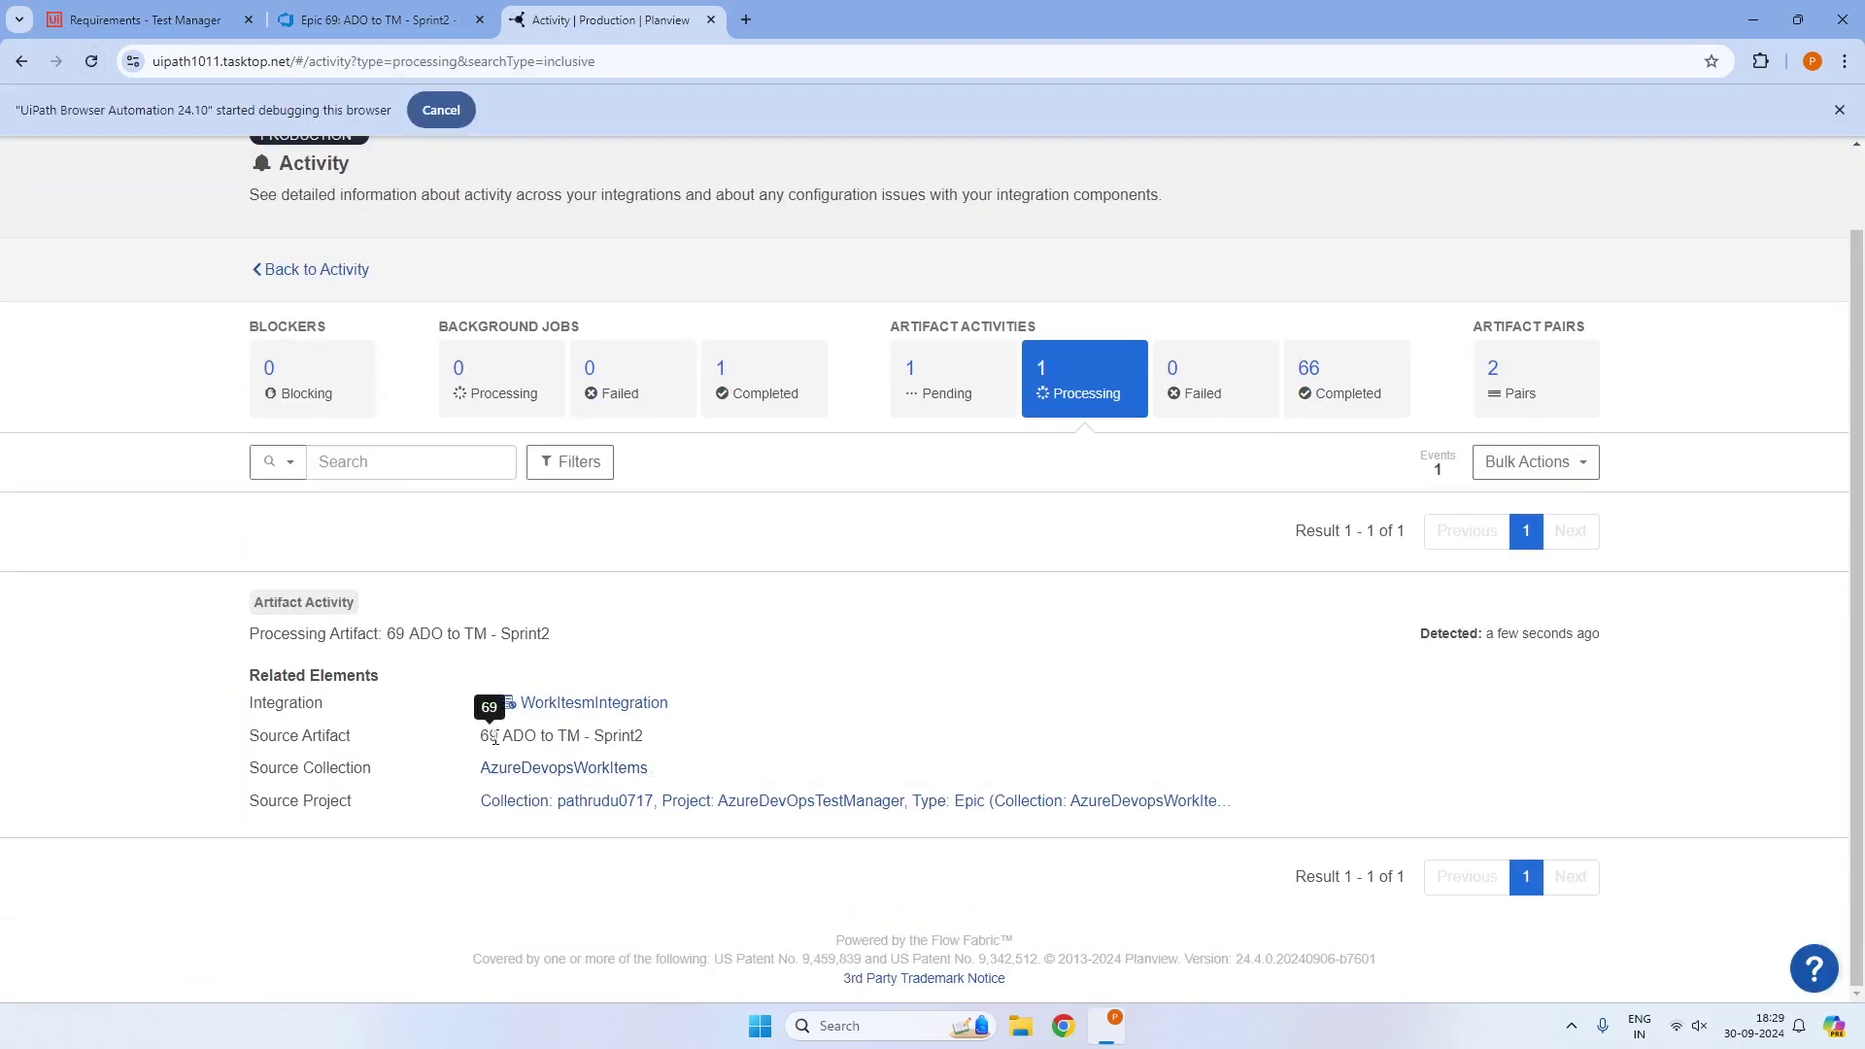
{"action": "left_click_drag", "start_coordinate": [480, 738], "coordinate": [680, 744]}
{"action": "left_click", "coordinate": [811, 710]}
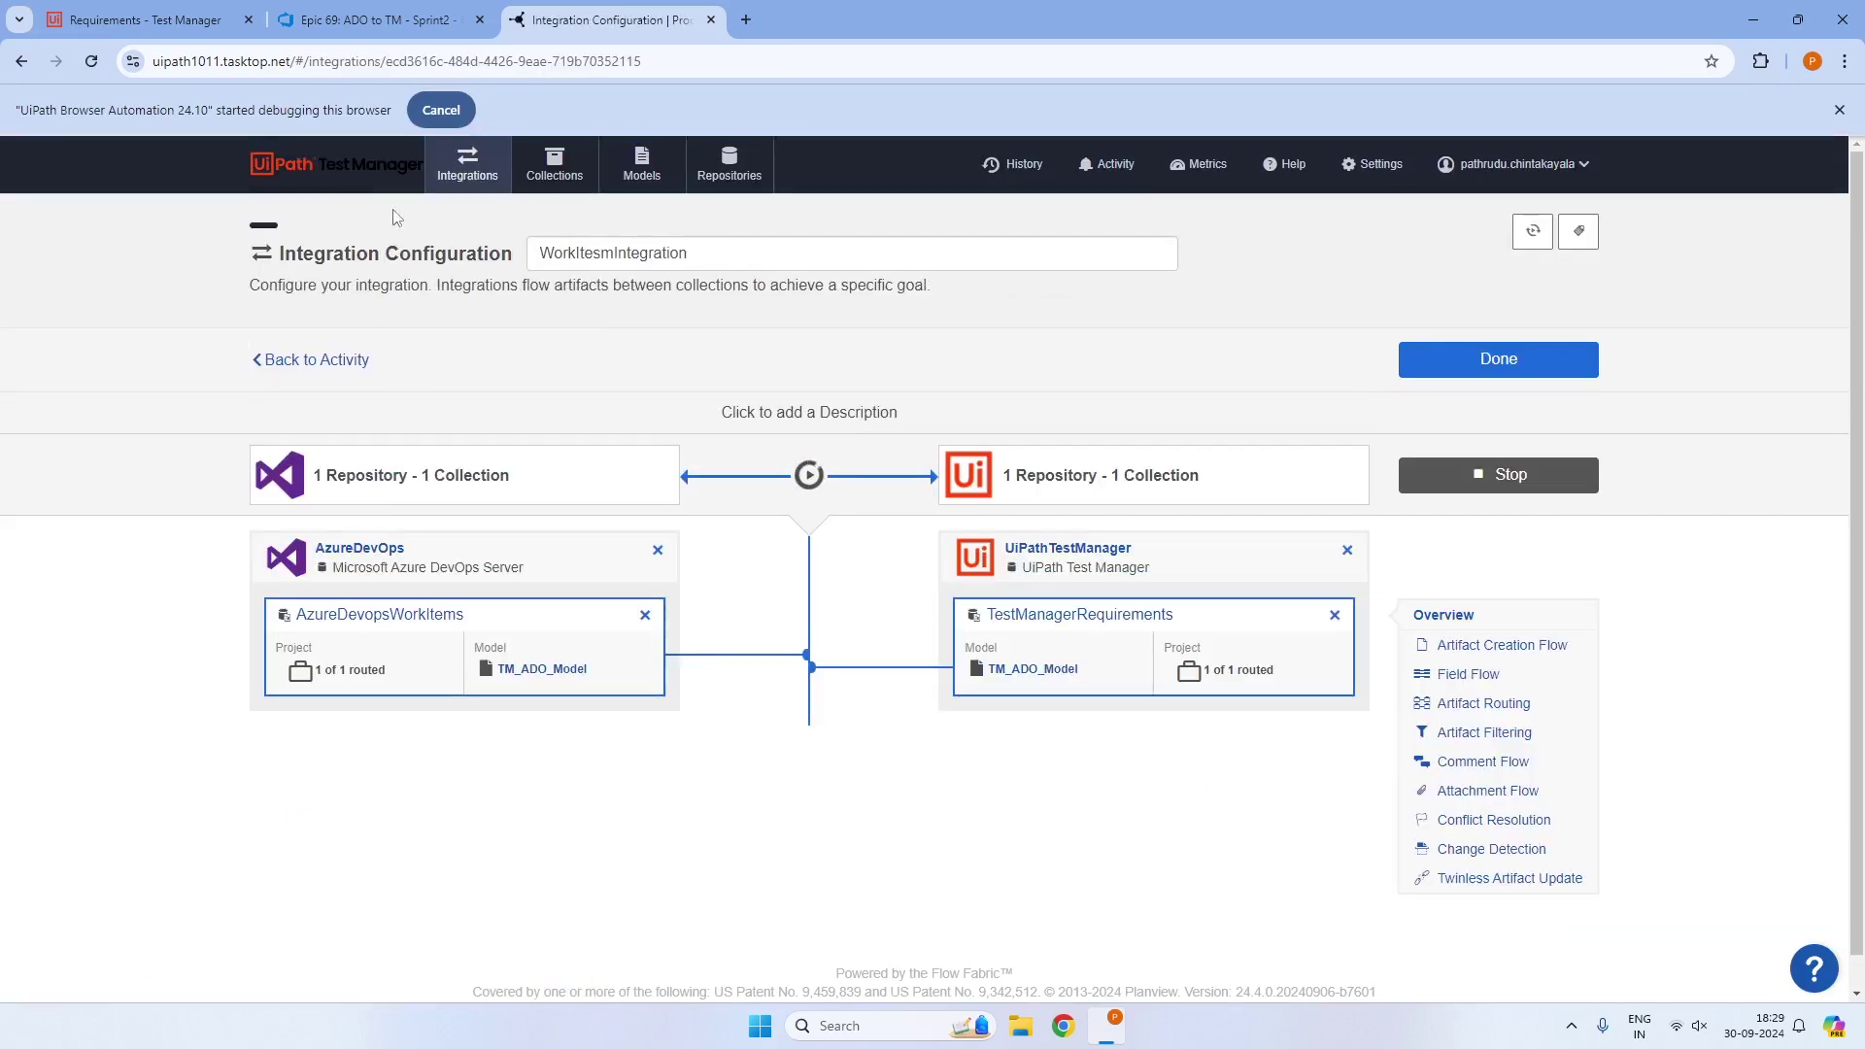
Examine the error message and related elements of the failed artifact activity on the Activity page
{"action": "left_click", "coordinate": [1101, 163]}
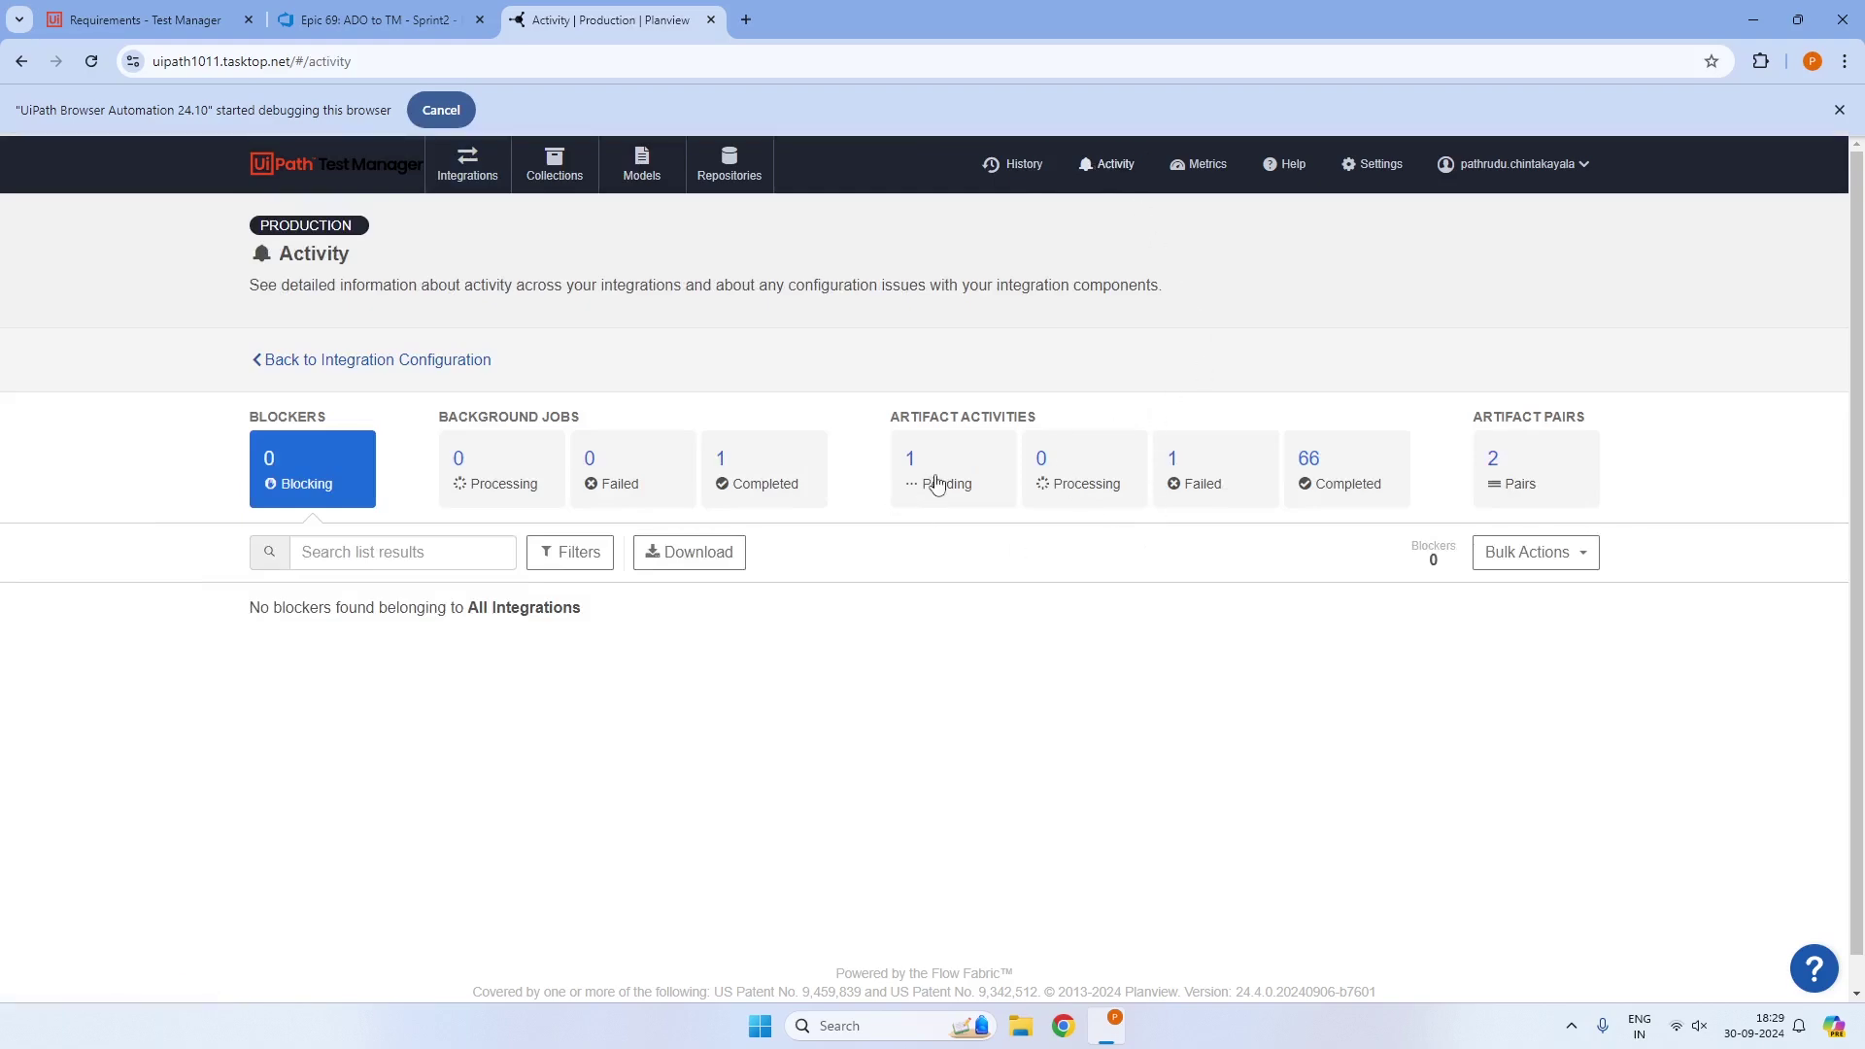
{"action": "left_click", "coordinate": [937, 481]}
{"action": "left_click", "coordinate": [1216, 471]}
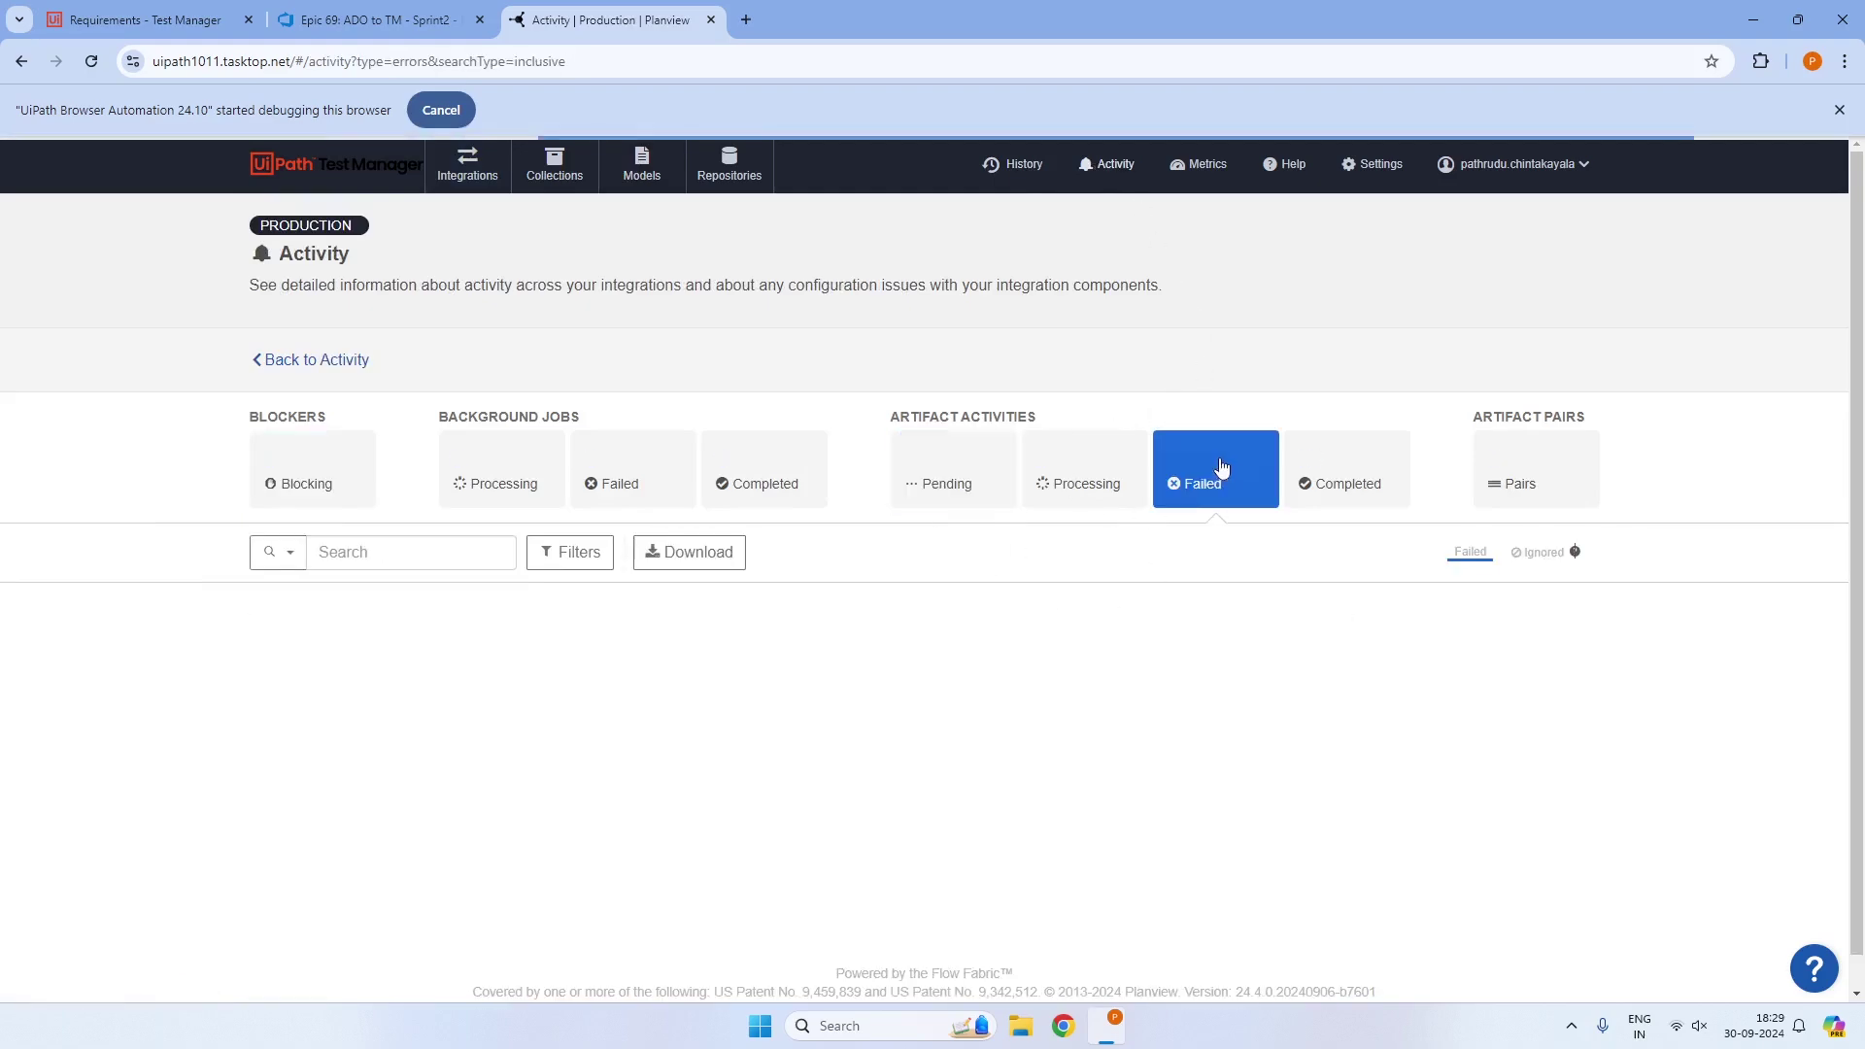
{"action": "scroll", "coordinate": [829, 726], "scroll_direction": "down", "scroll_amount": 3}
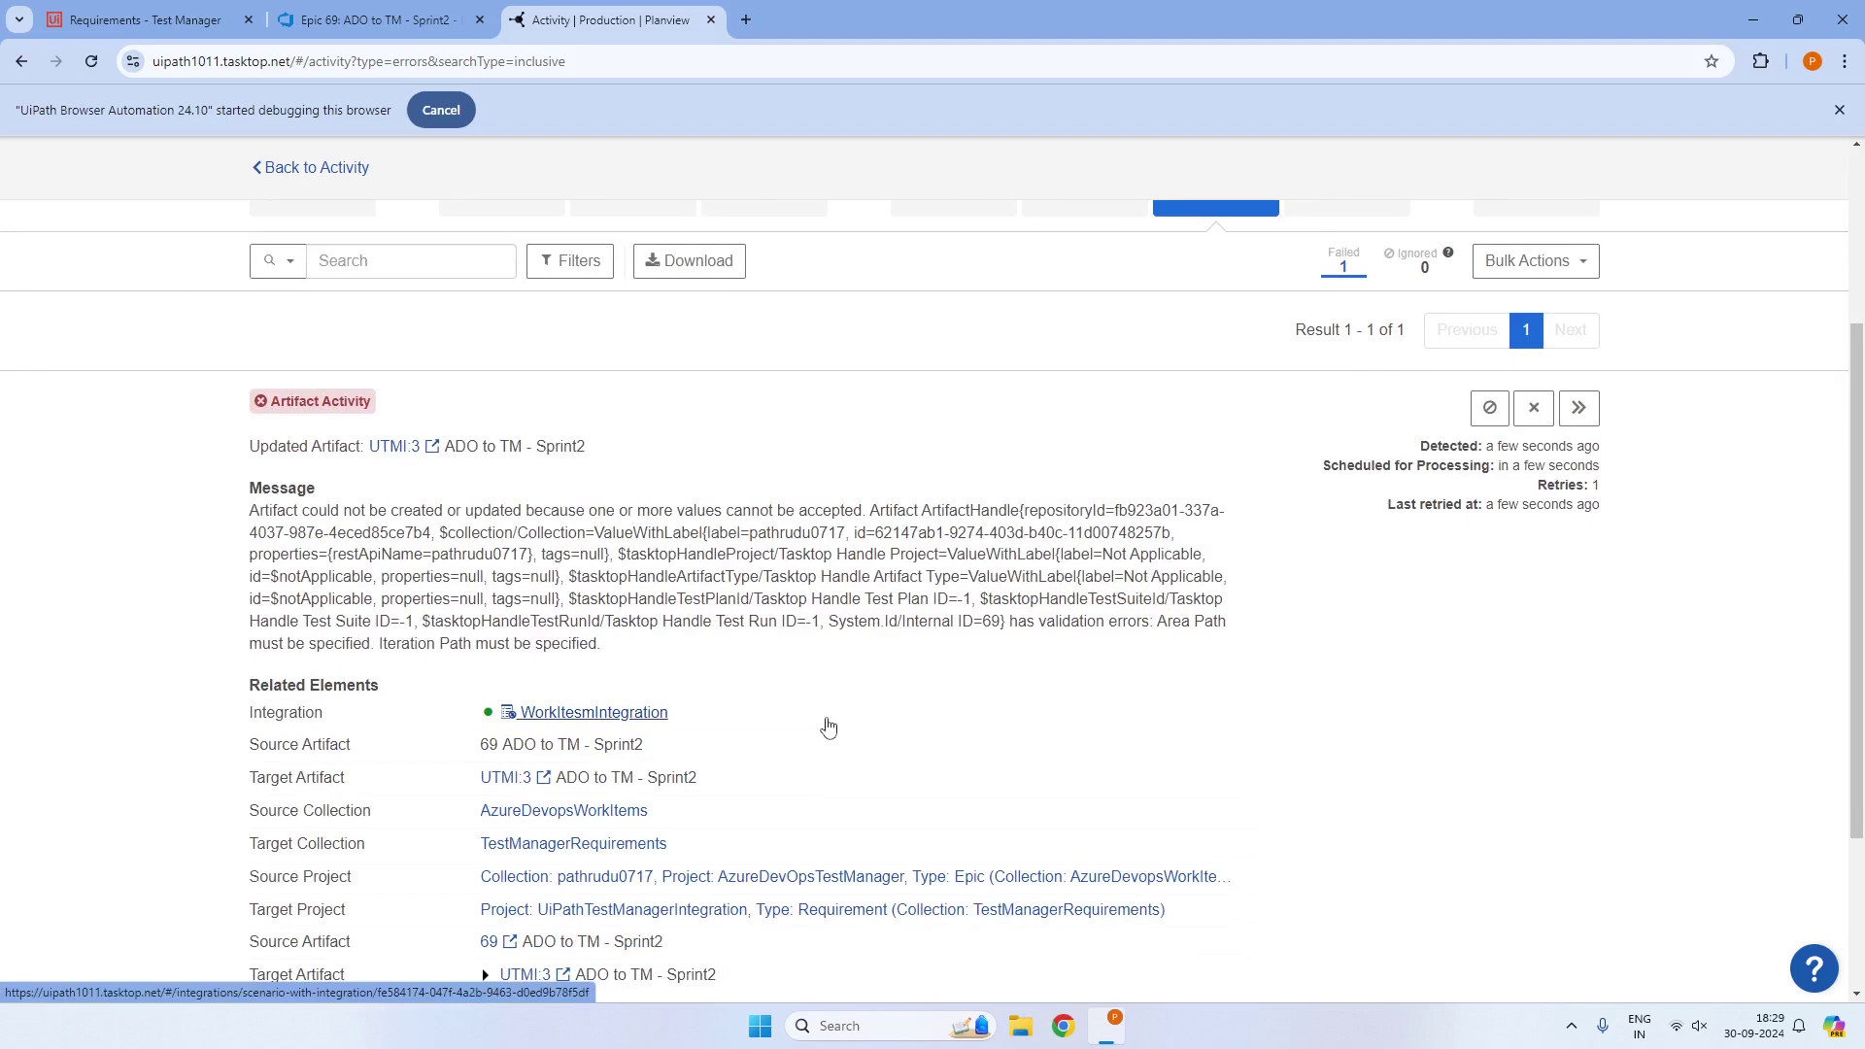
{"action": "scroll", "coordinate": [828, 726], "scroll_direction": "down", "scroll_amount": 2}
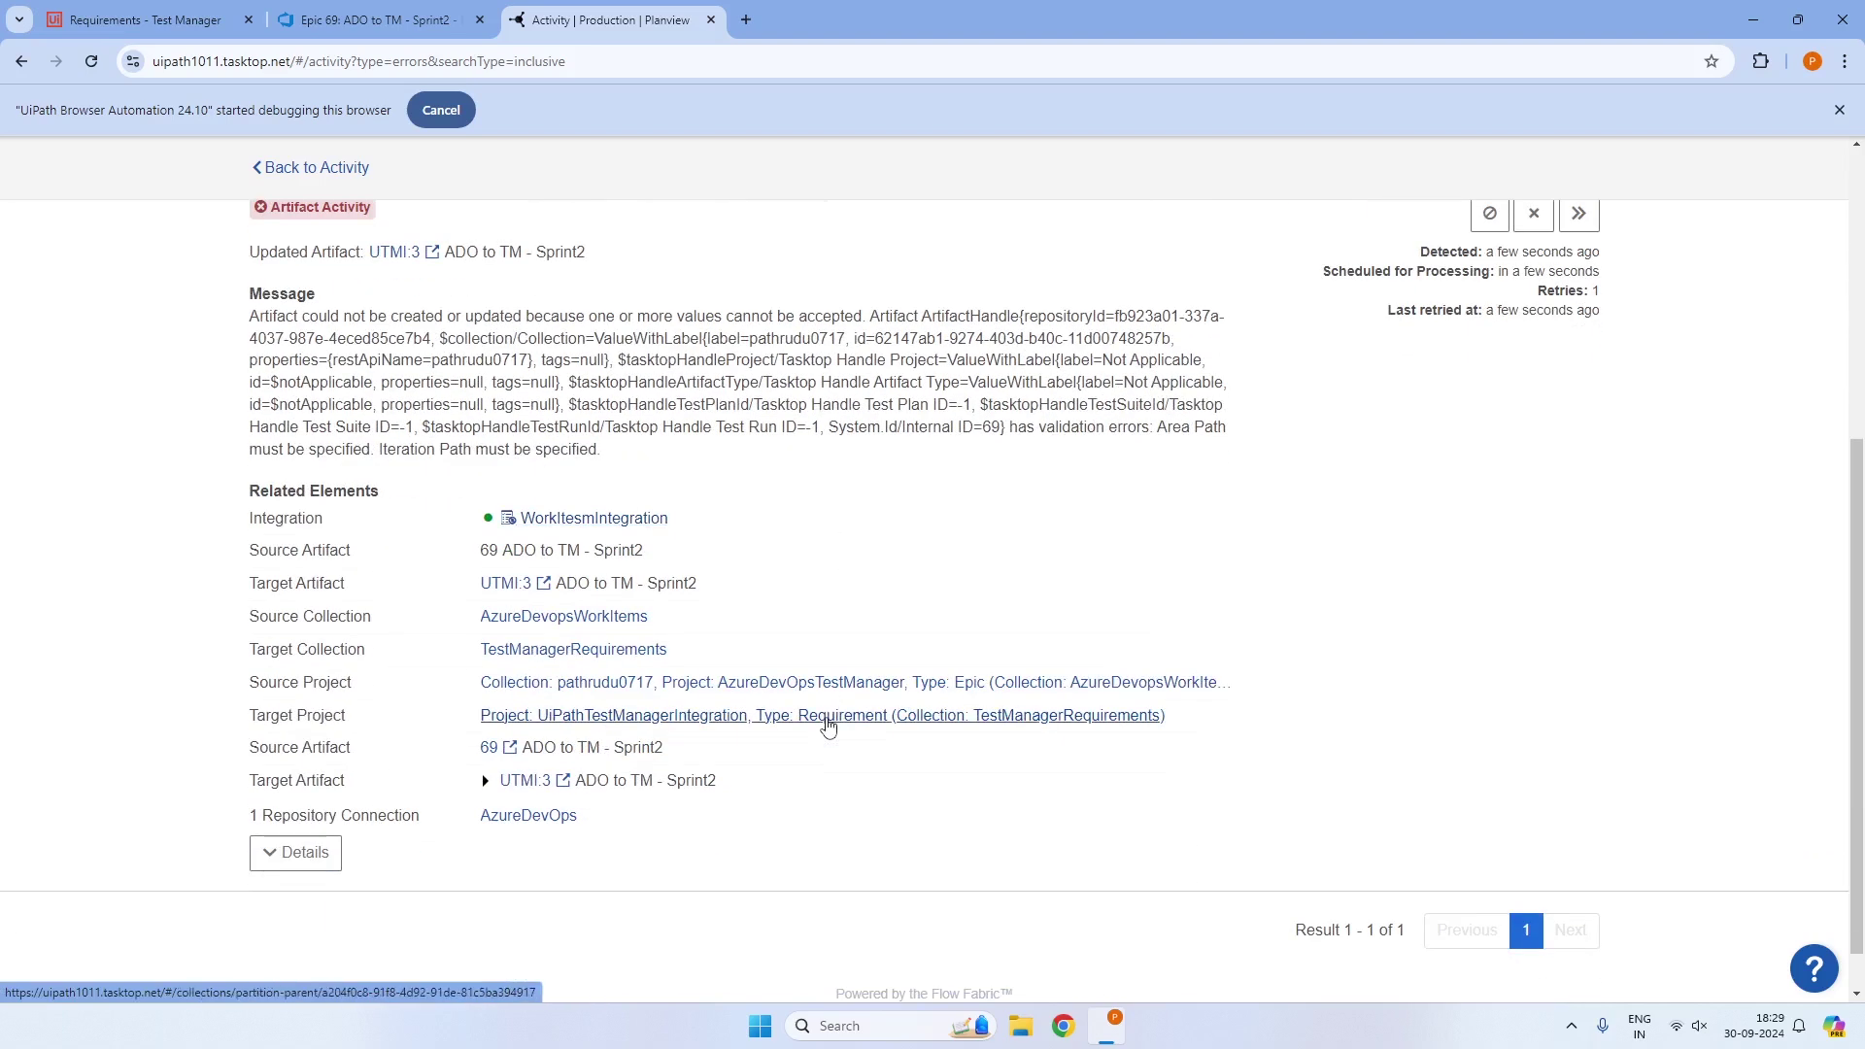
{"action": "scroll", "coordinate": [829, 725], "scroll_direction": "up", "scroll_amount": 3}
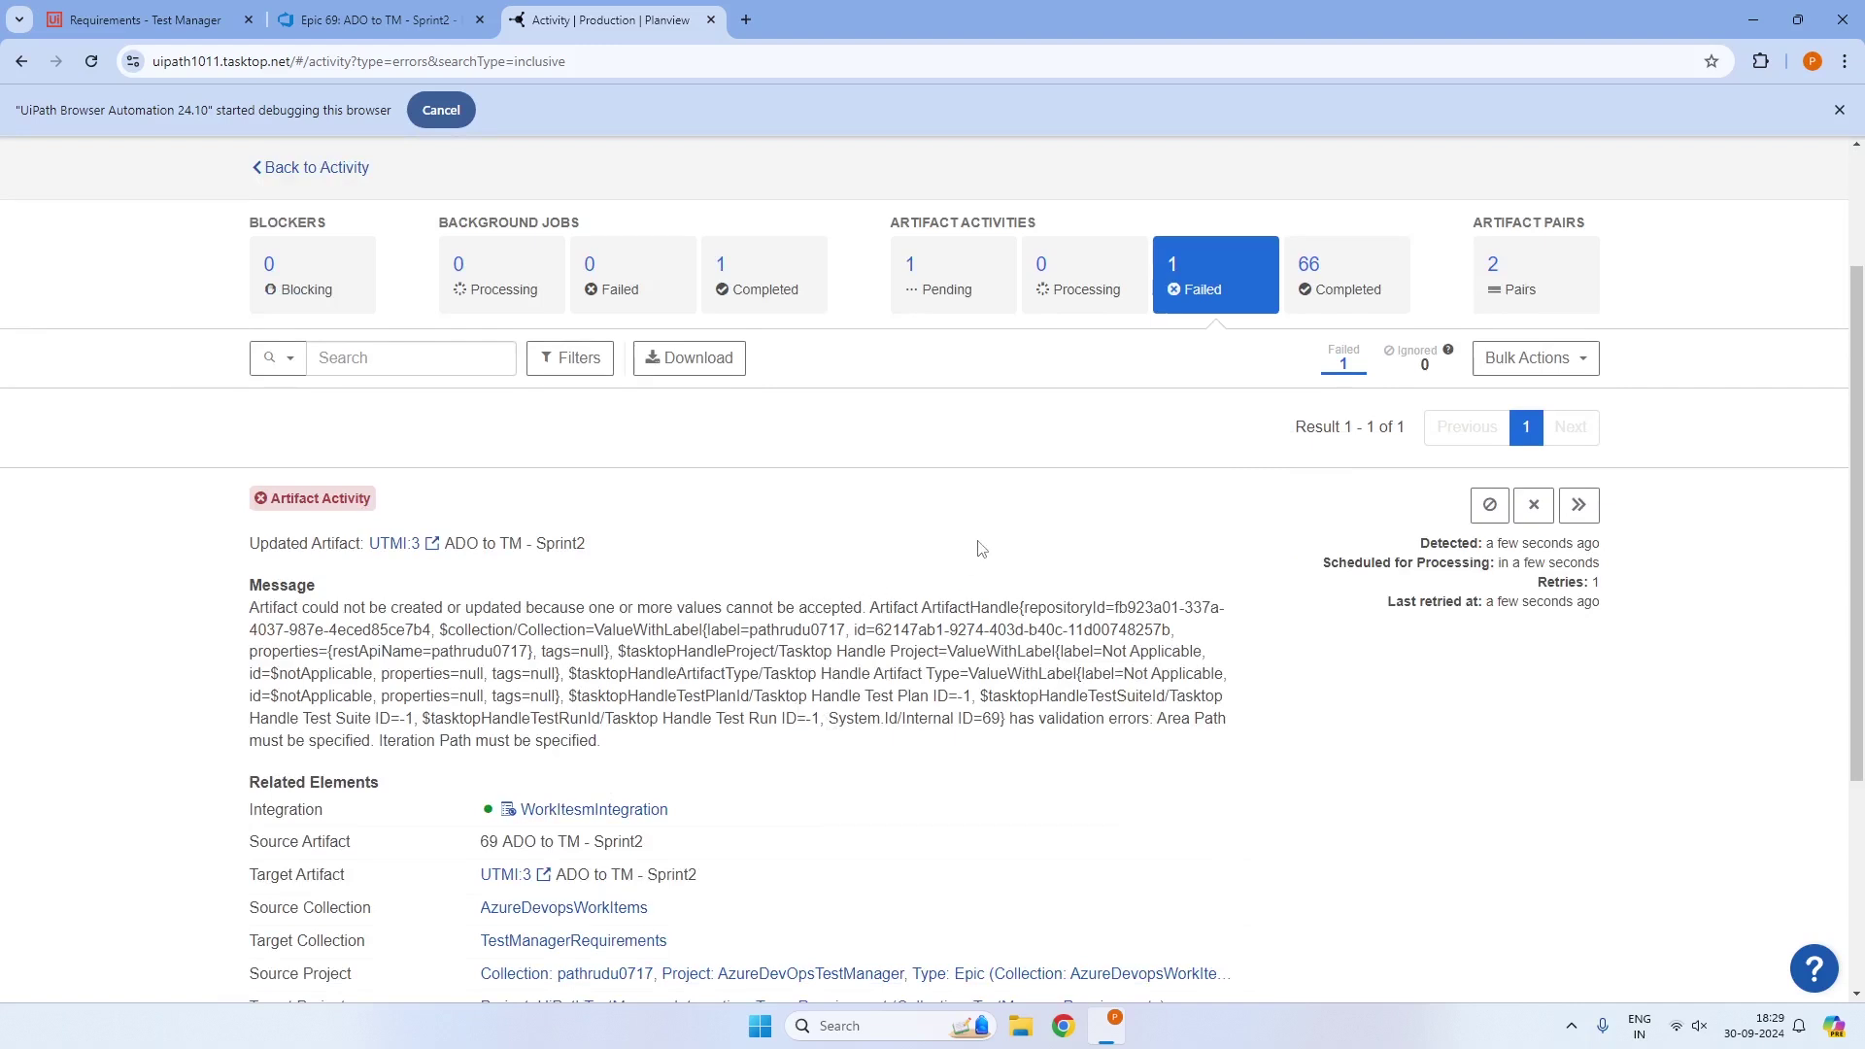
Switch to Azure DevOps and start a new Epic titled "ADo to TM testing custom field definitions"
{"action": "left_click", "coordinate": [408, 21]}
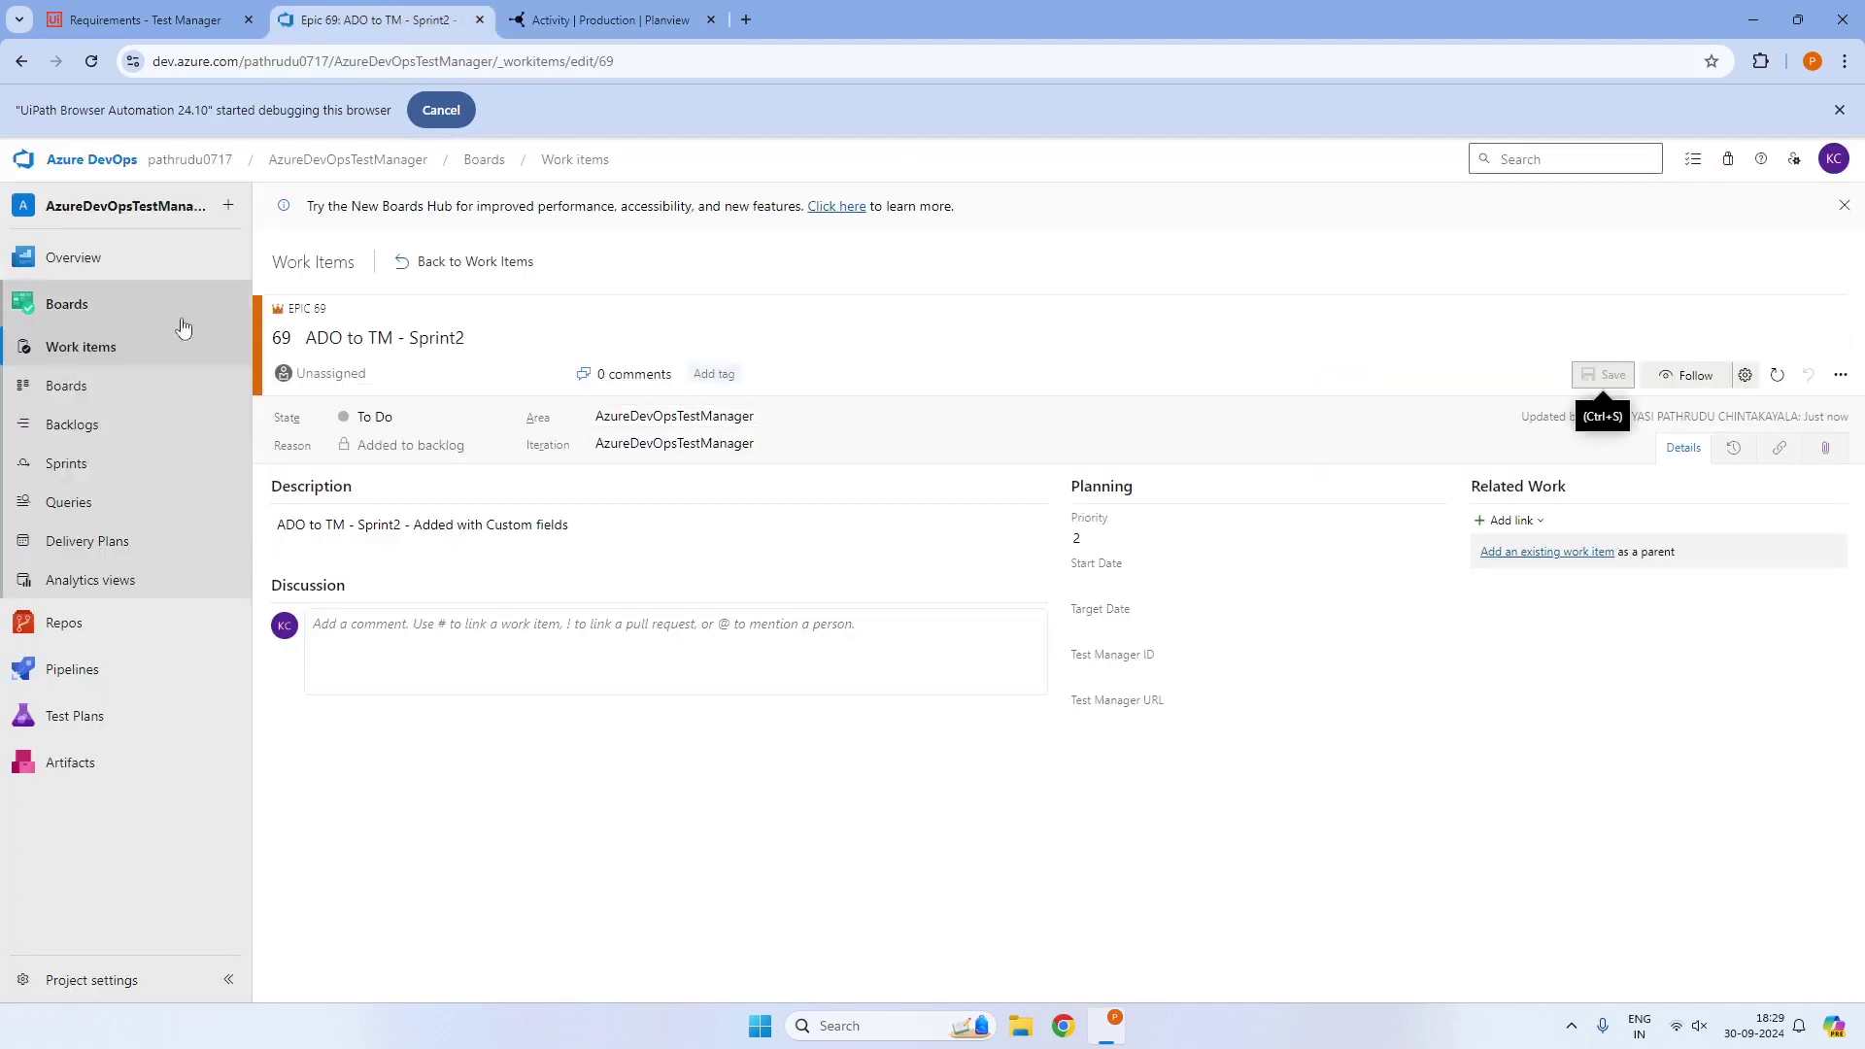
{"action": "left_click", "coordinate": [126, 350]}
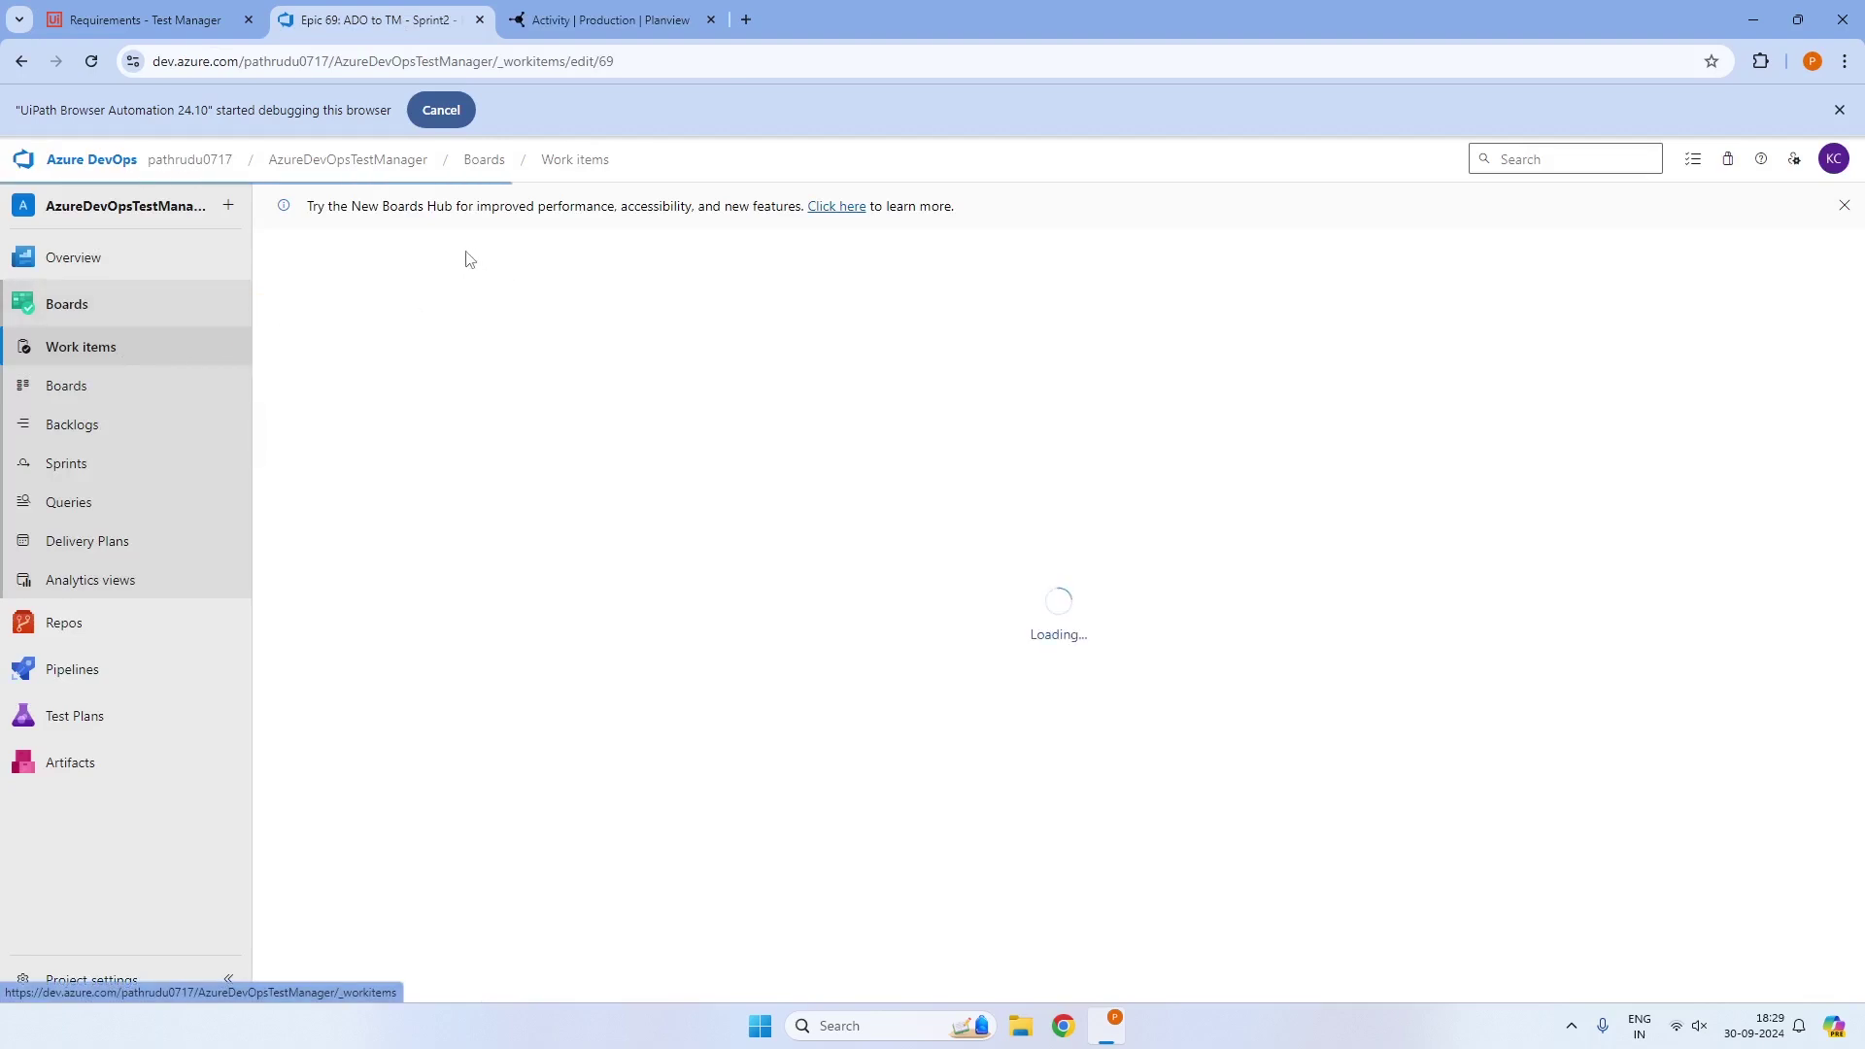
{"action": "left_click", "coordinate": [561, 302]}
{"action": "left_click", "coordinate": [479, 342]}
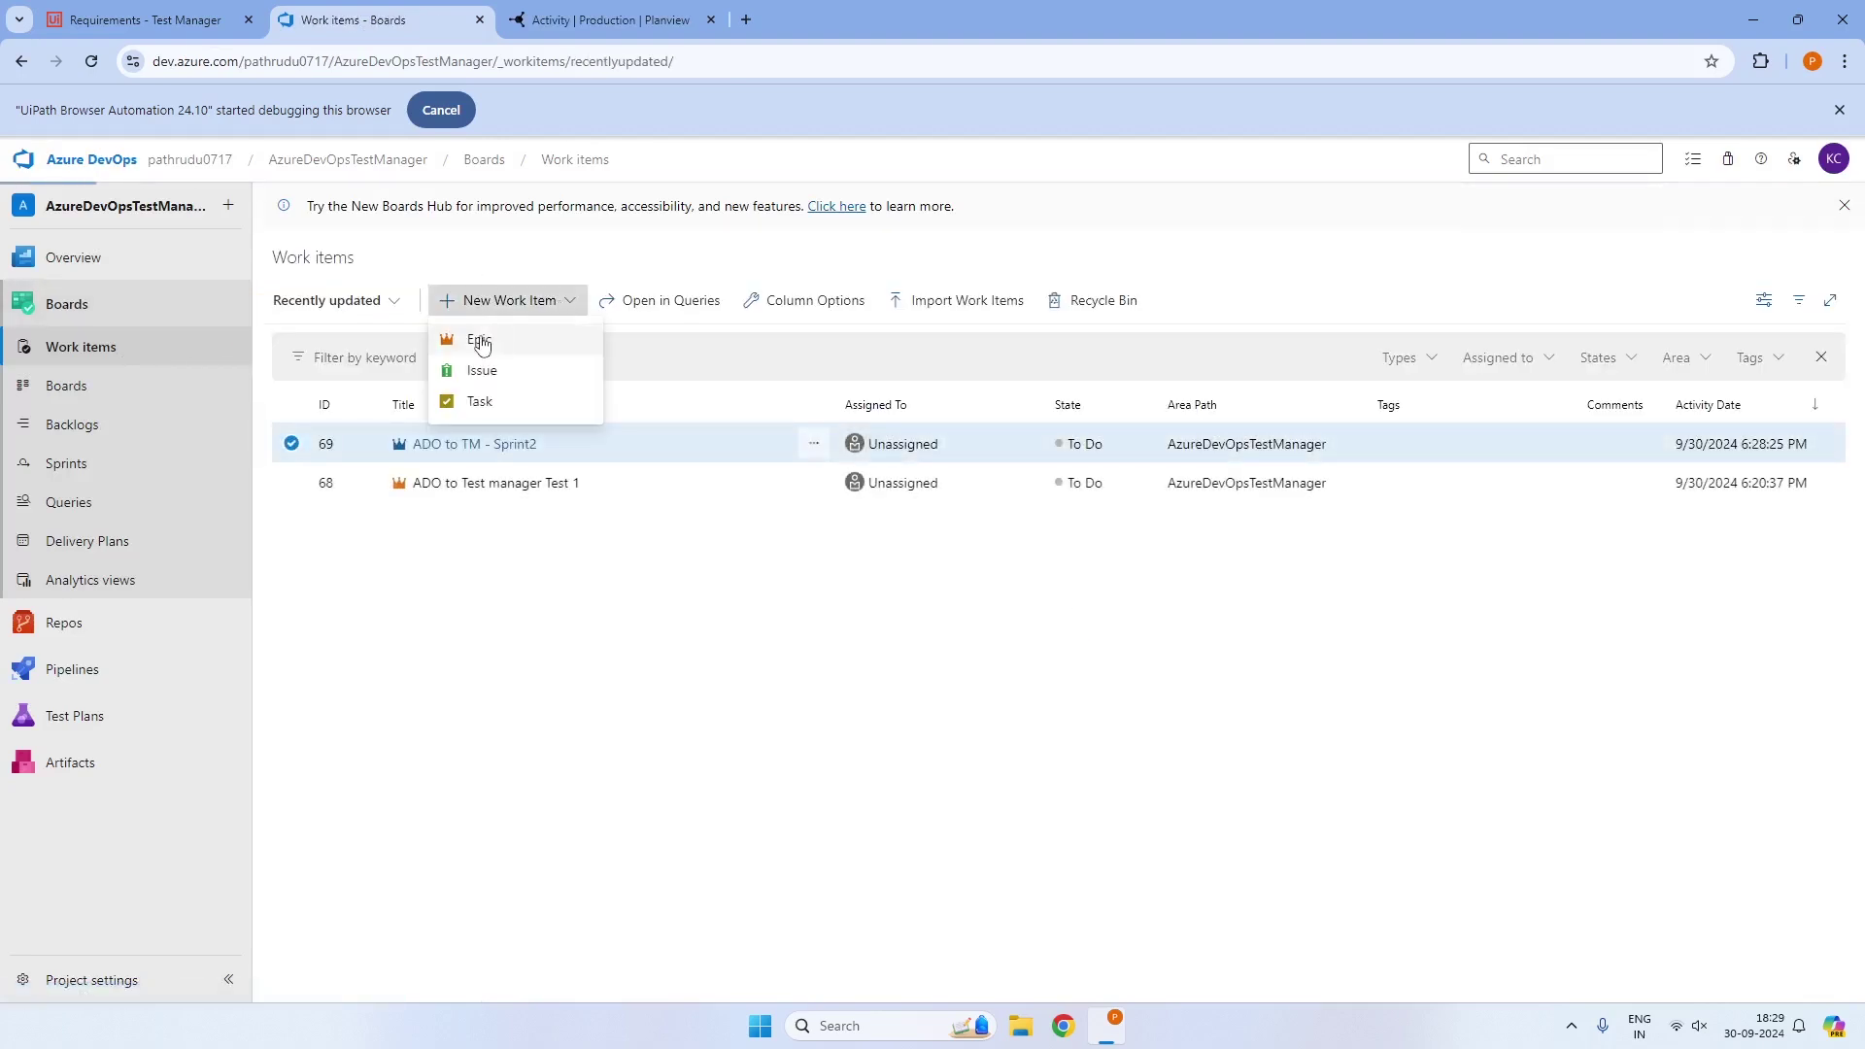
{"action": "left_click", "coordinate": [410, 347]}
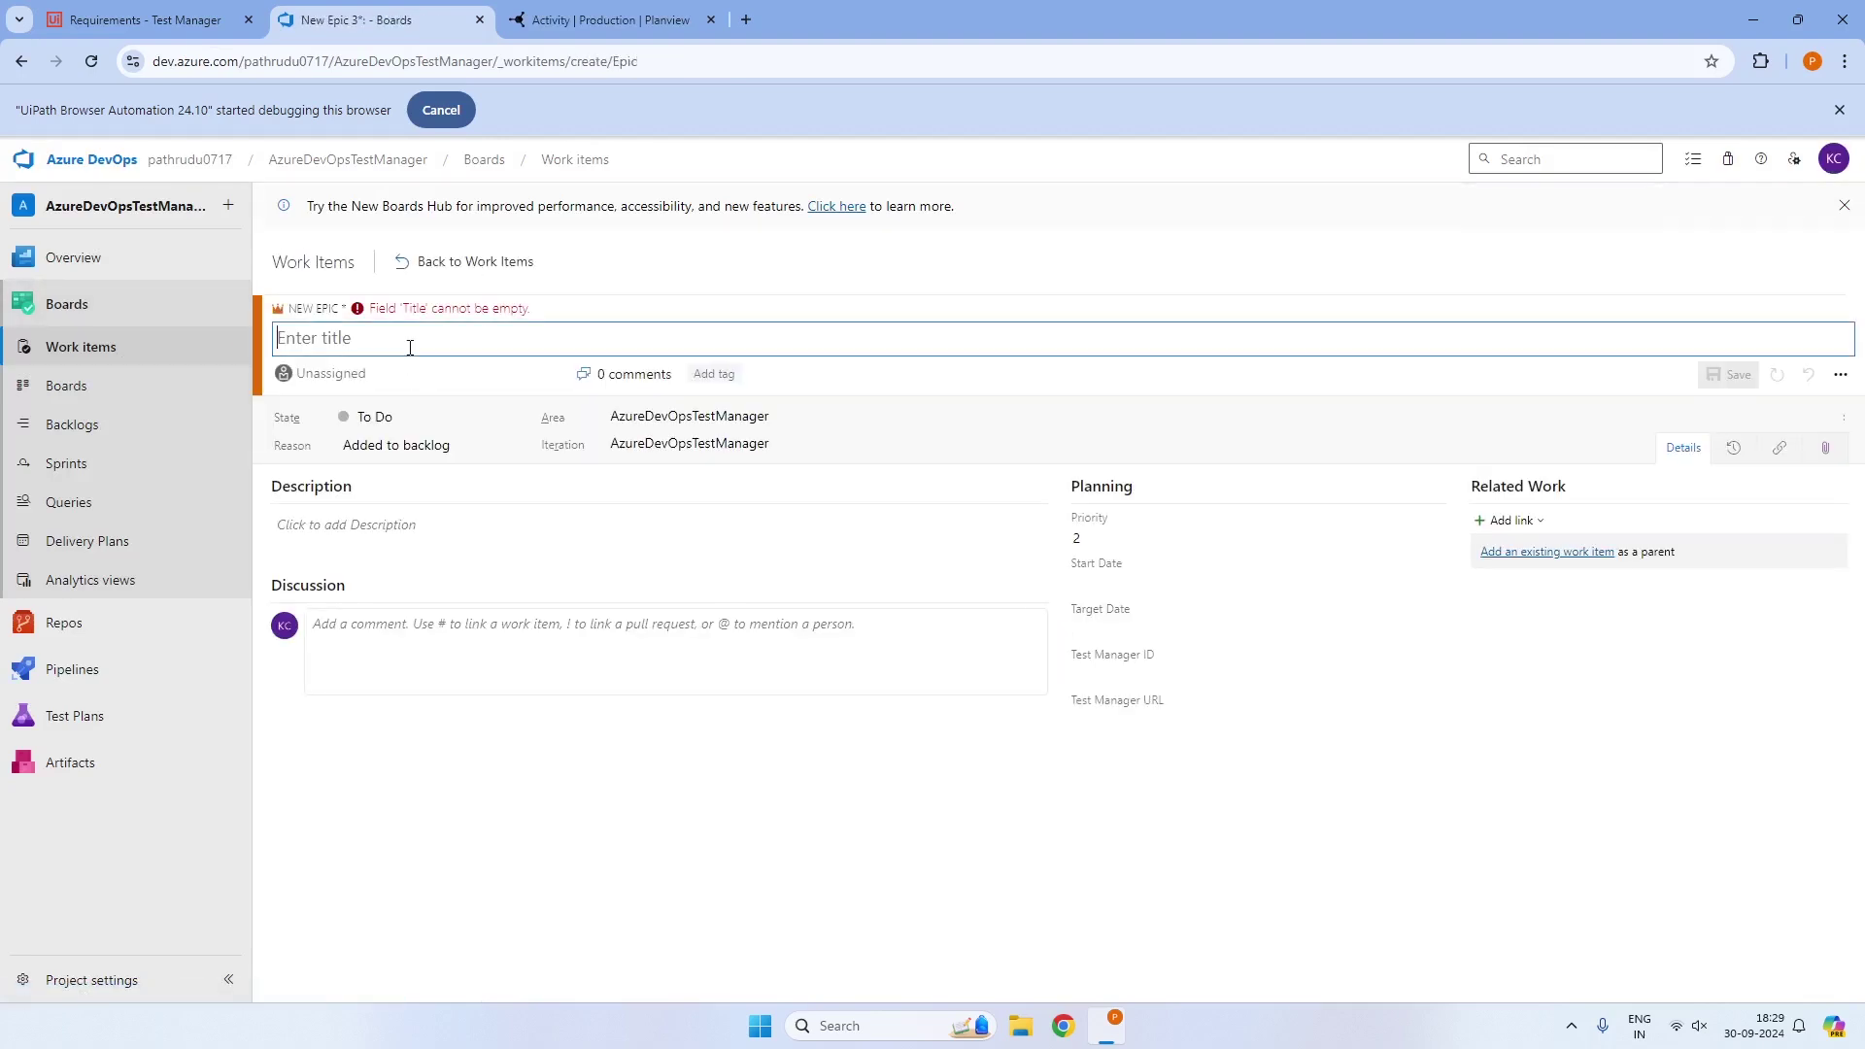
{"action": "type", "text": "ADo to"}
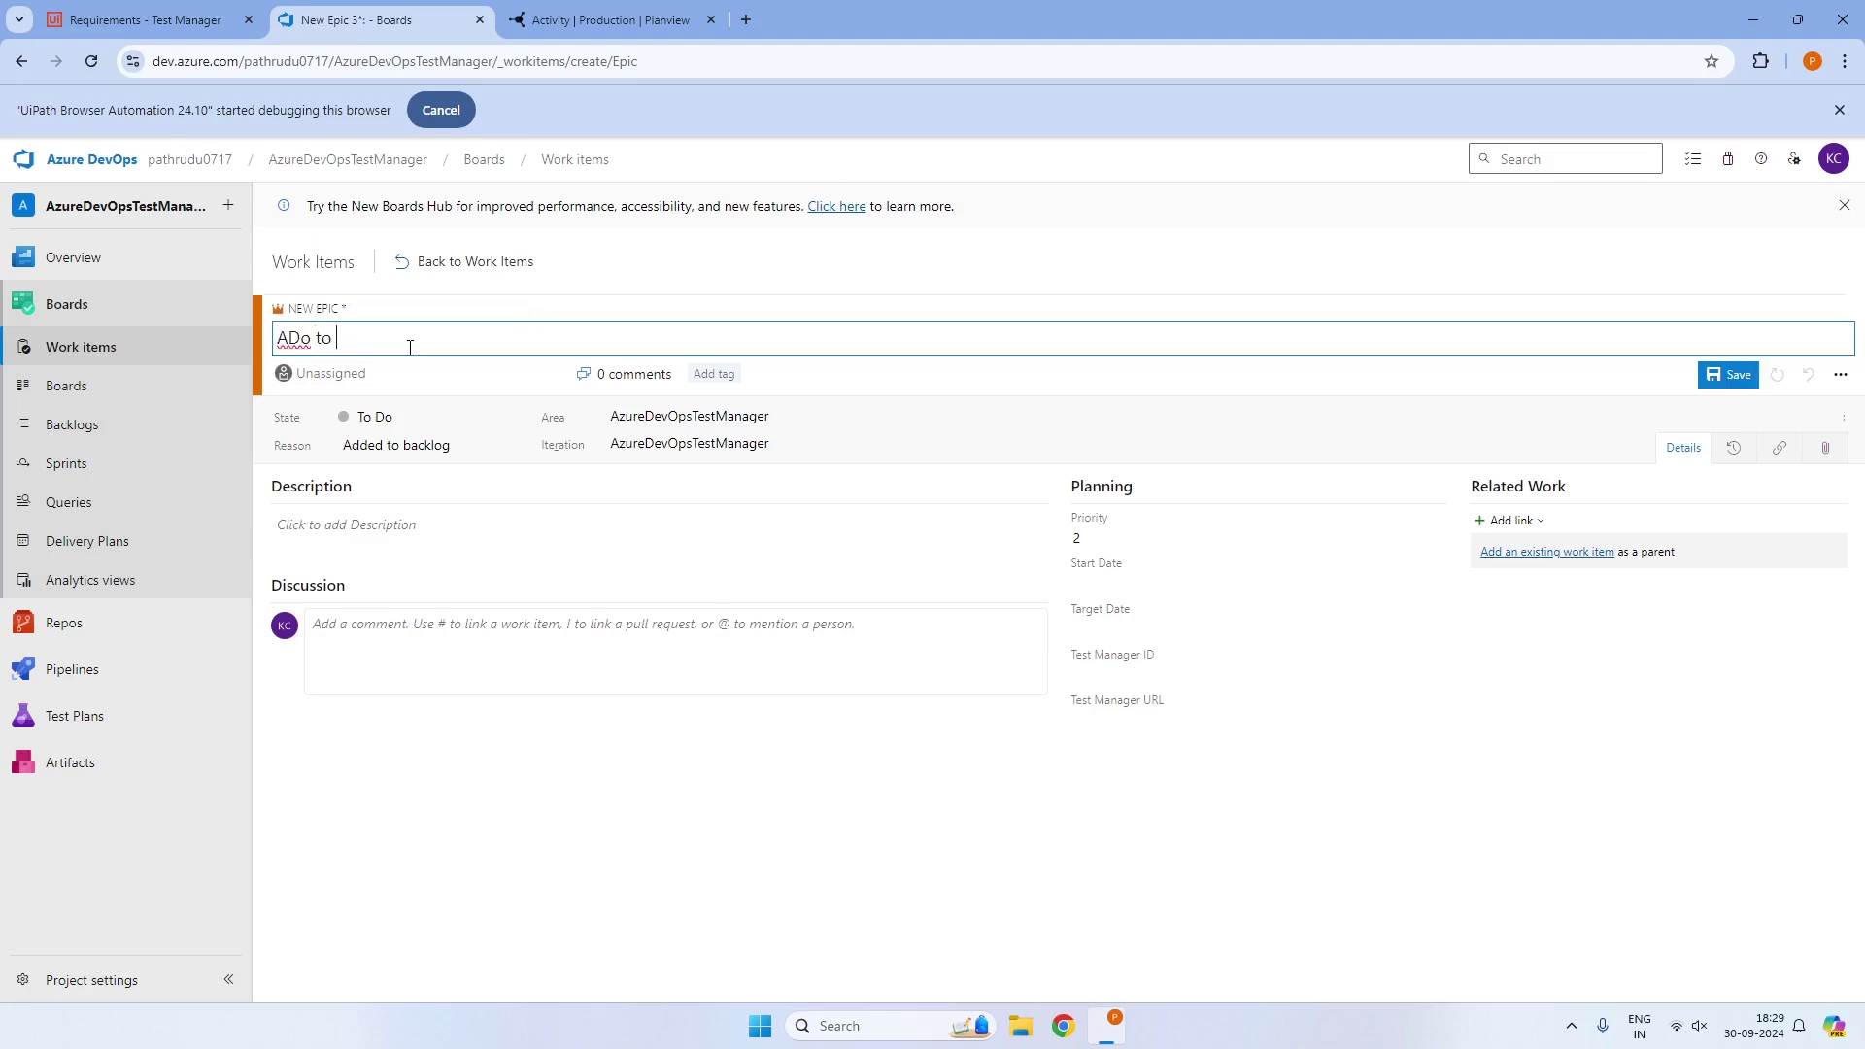
{"action": "type", "text": " TM testing custom field definitions"}
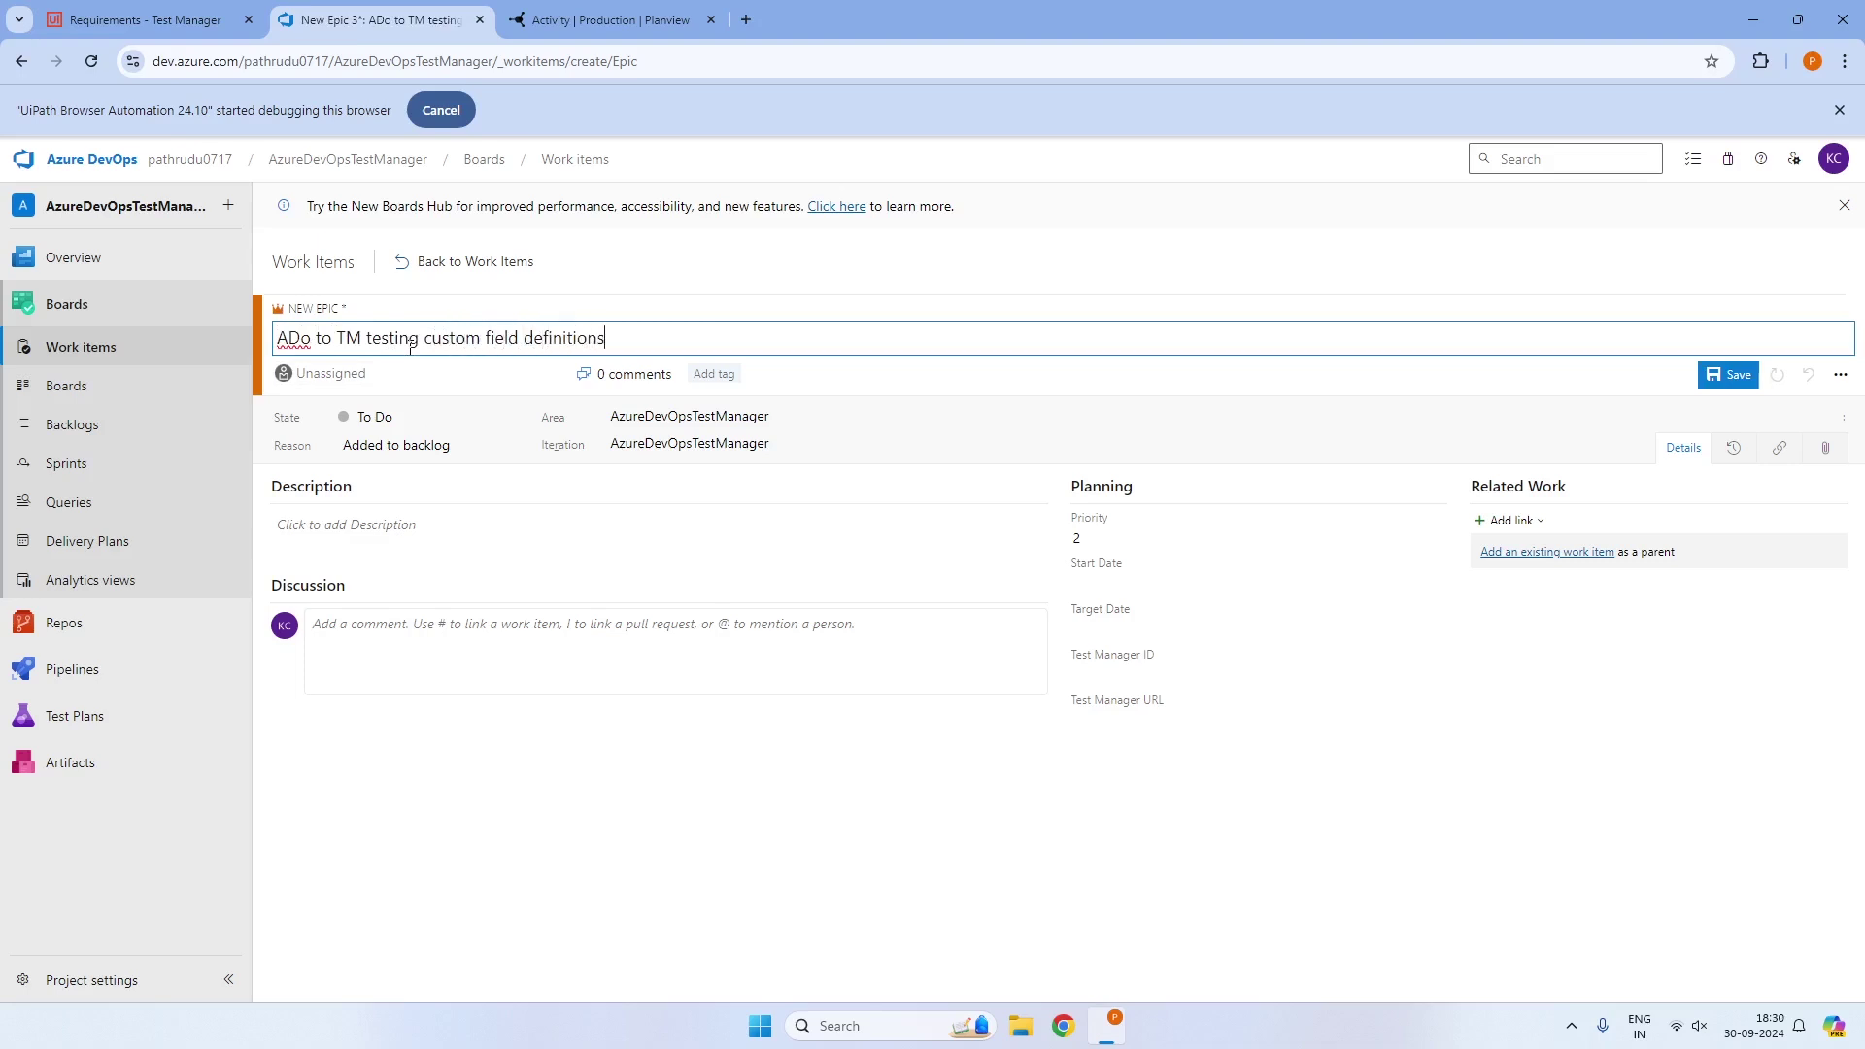
Copy the new epic's title into its description and save the work item
{"action": "key", "text": "ctrl+a"}
{"action": "key", "text": "ctrl+c"}
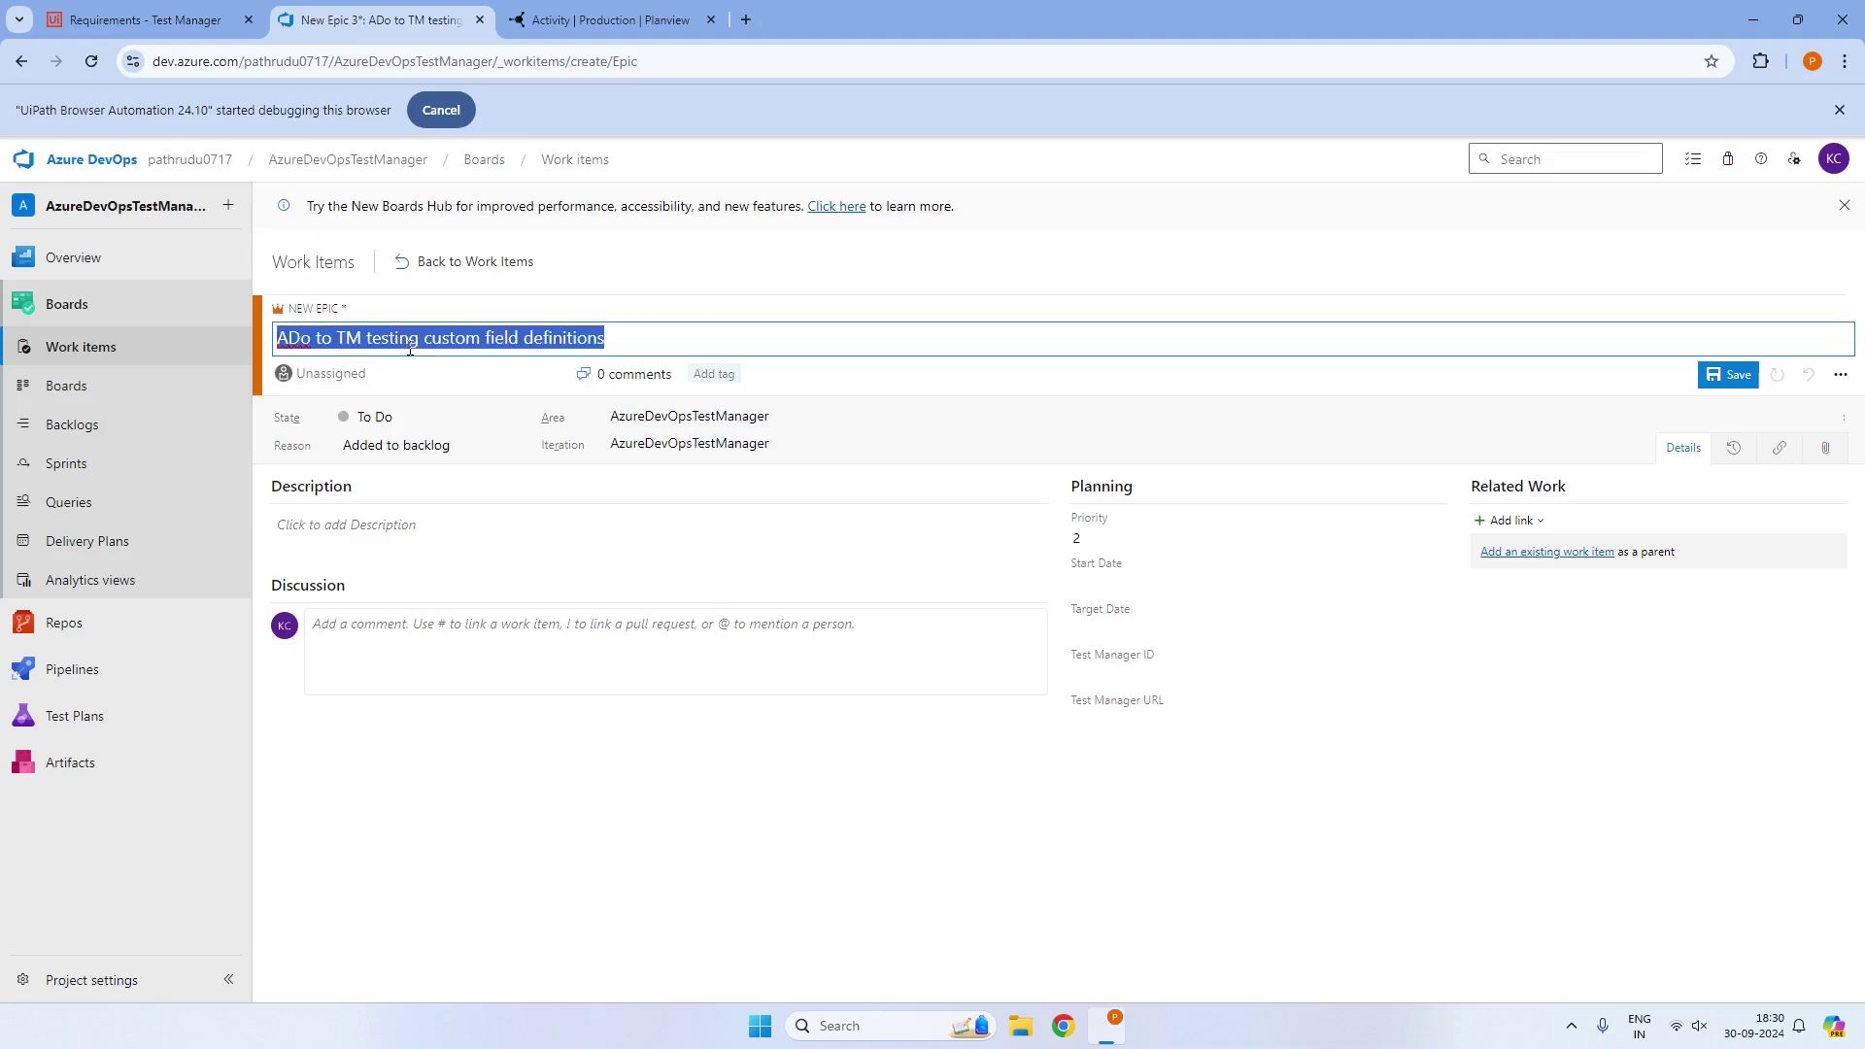
{"action": "left_click", "coordinate": [342, 525]}
{"action": "key", "text": "ctrl+v"}
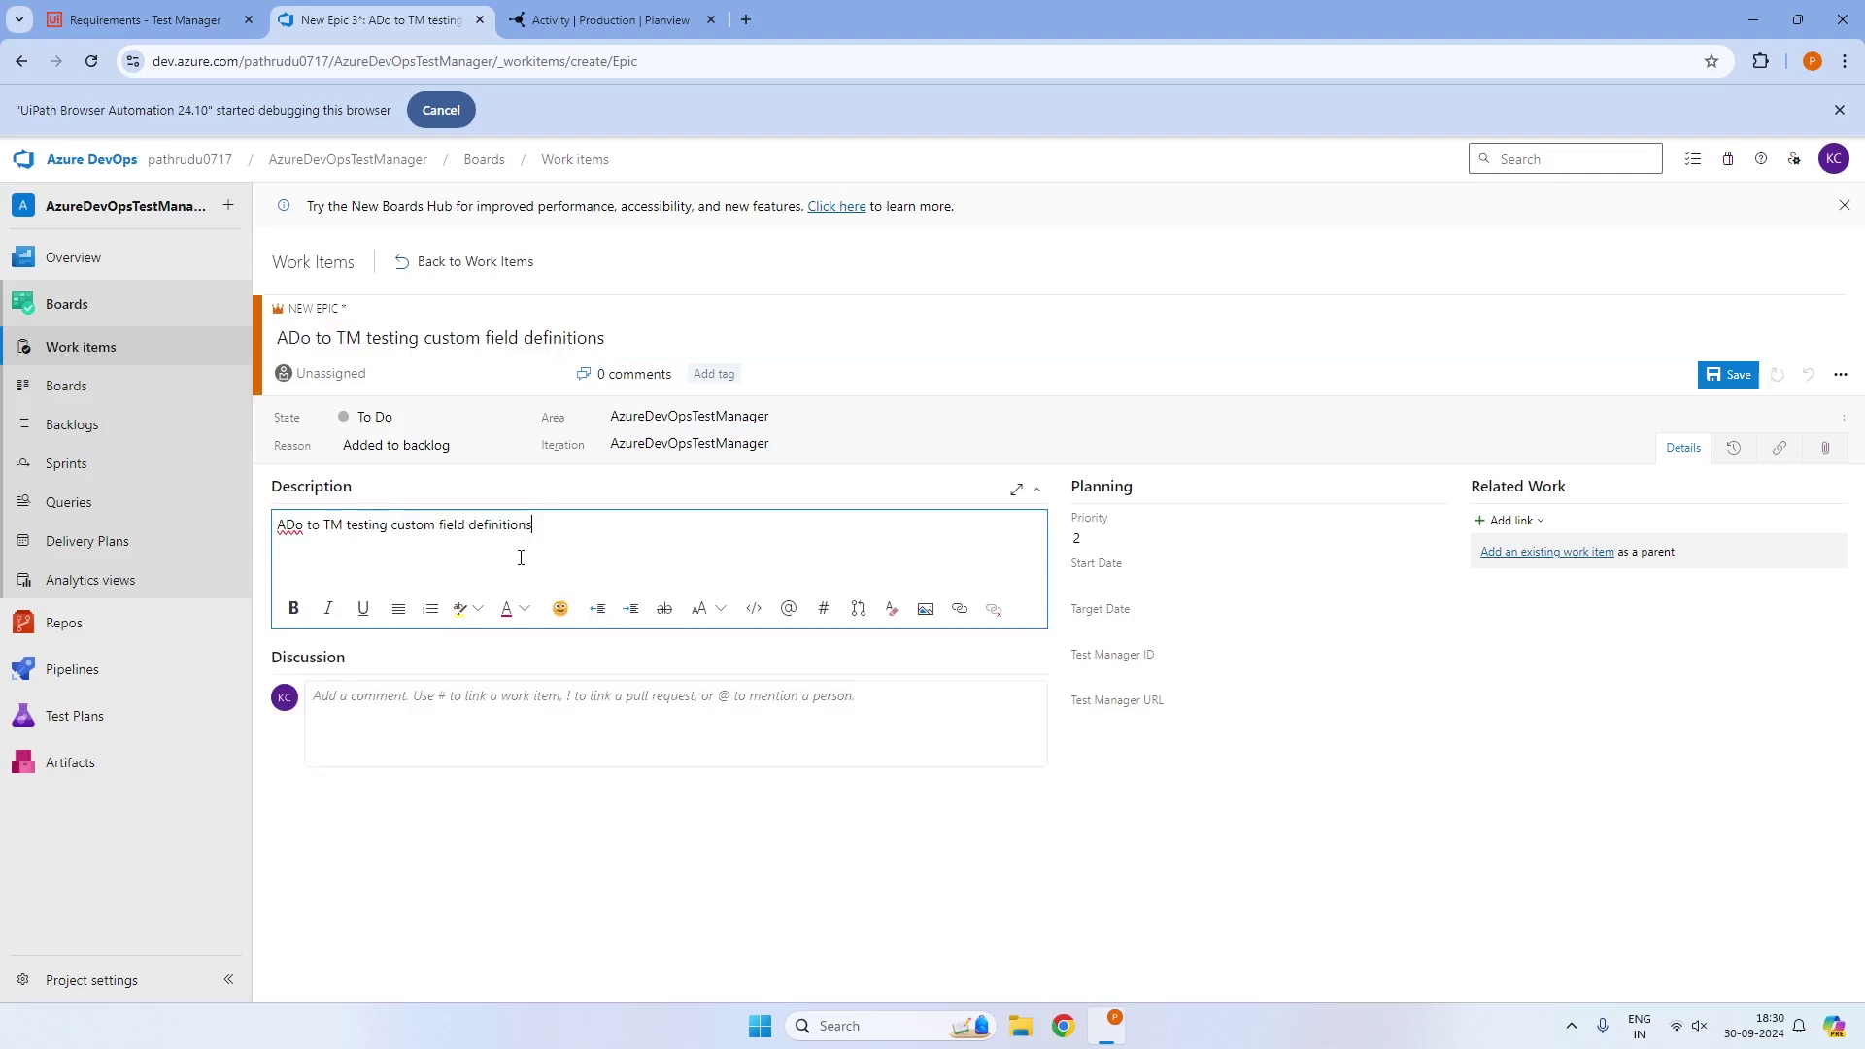
{"action": "left_click", "coordinate": [1714, 374]}
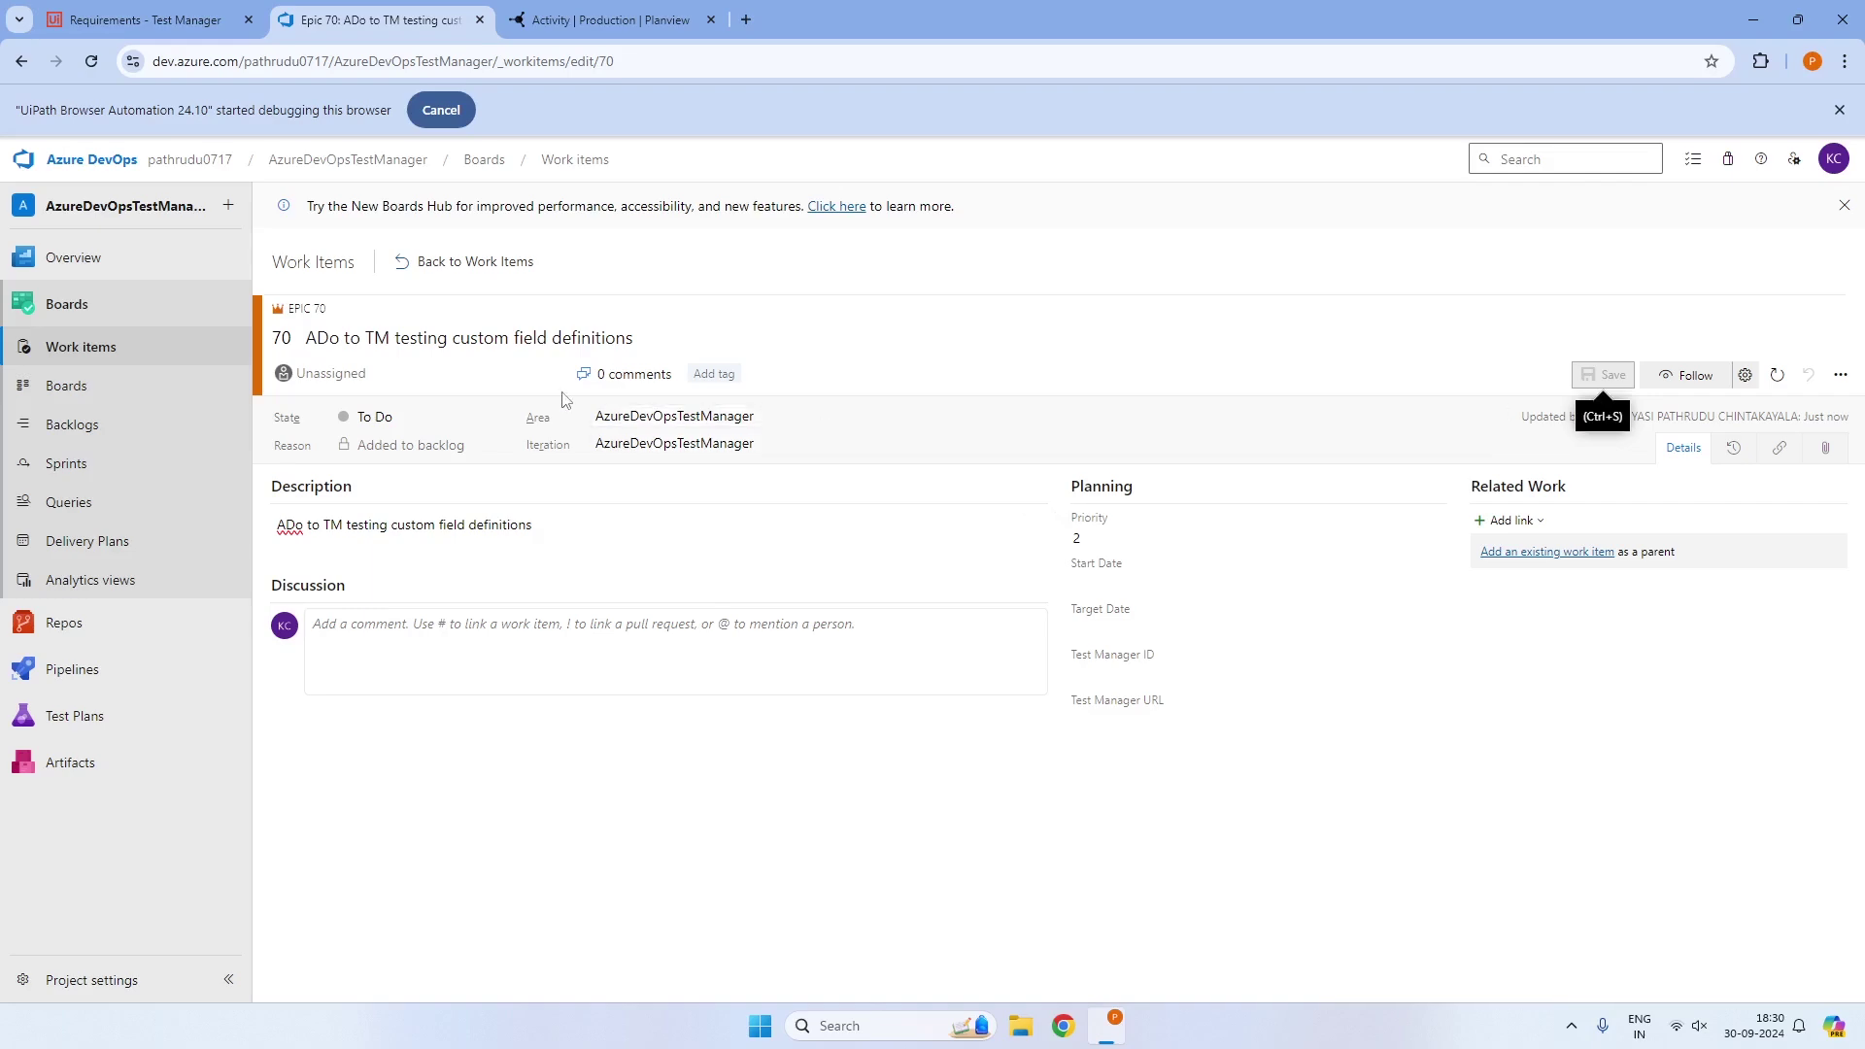
Switch to Planview and remove the failed artifact activity for ADO to TM - Sprint2
{"action": "left_click", "coordinate": [609, 32]}
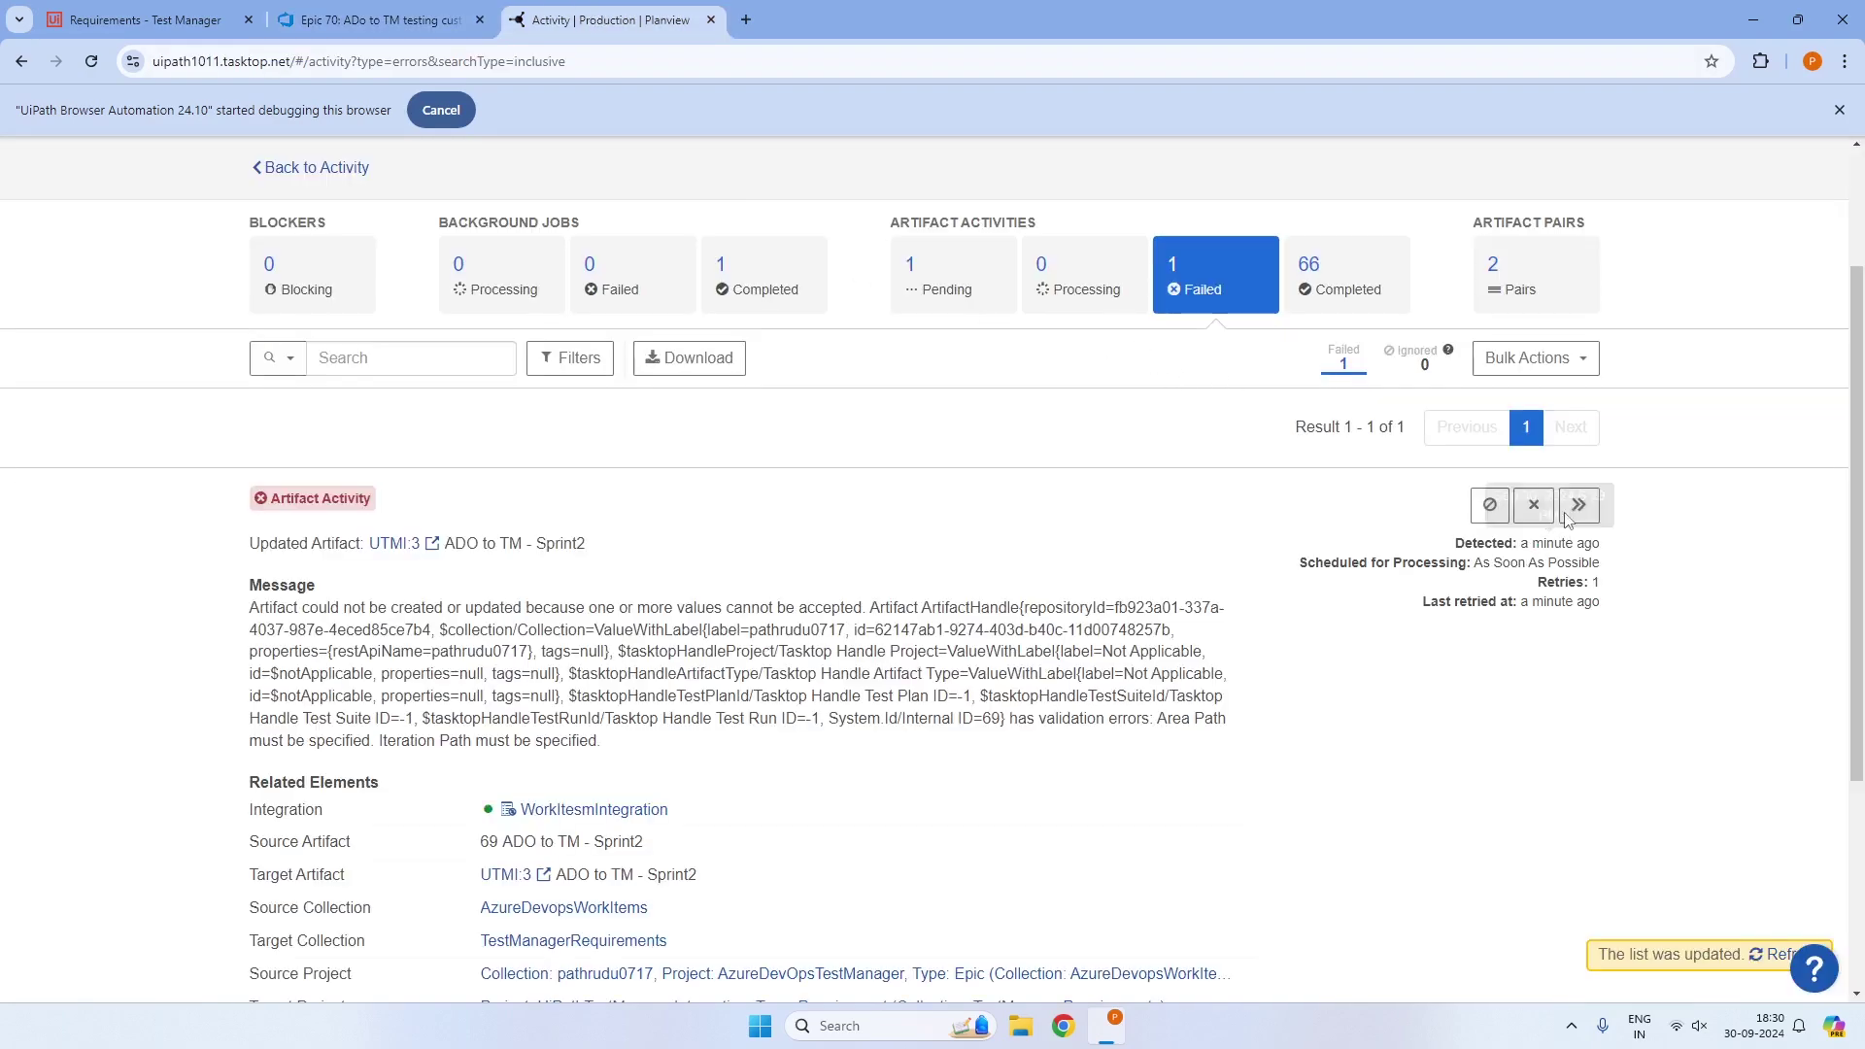
{"action": "left_click", "coordinate": [1534, 504]}
{"action": "left_click", "coordinate": [1191, 411]}
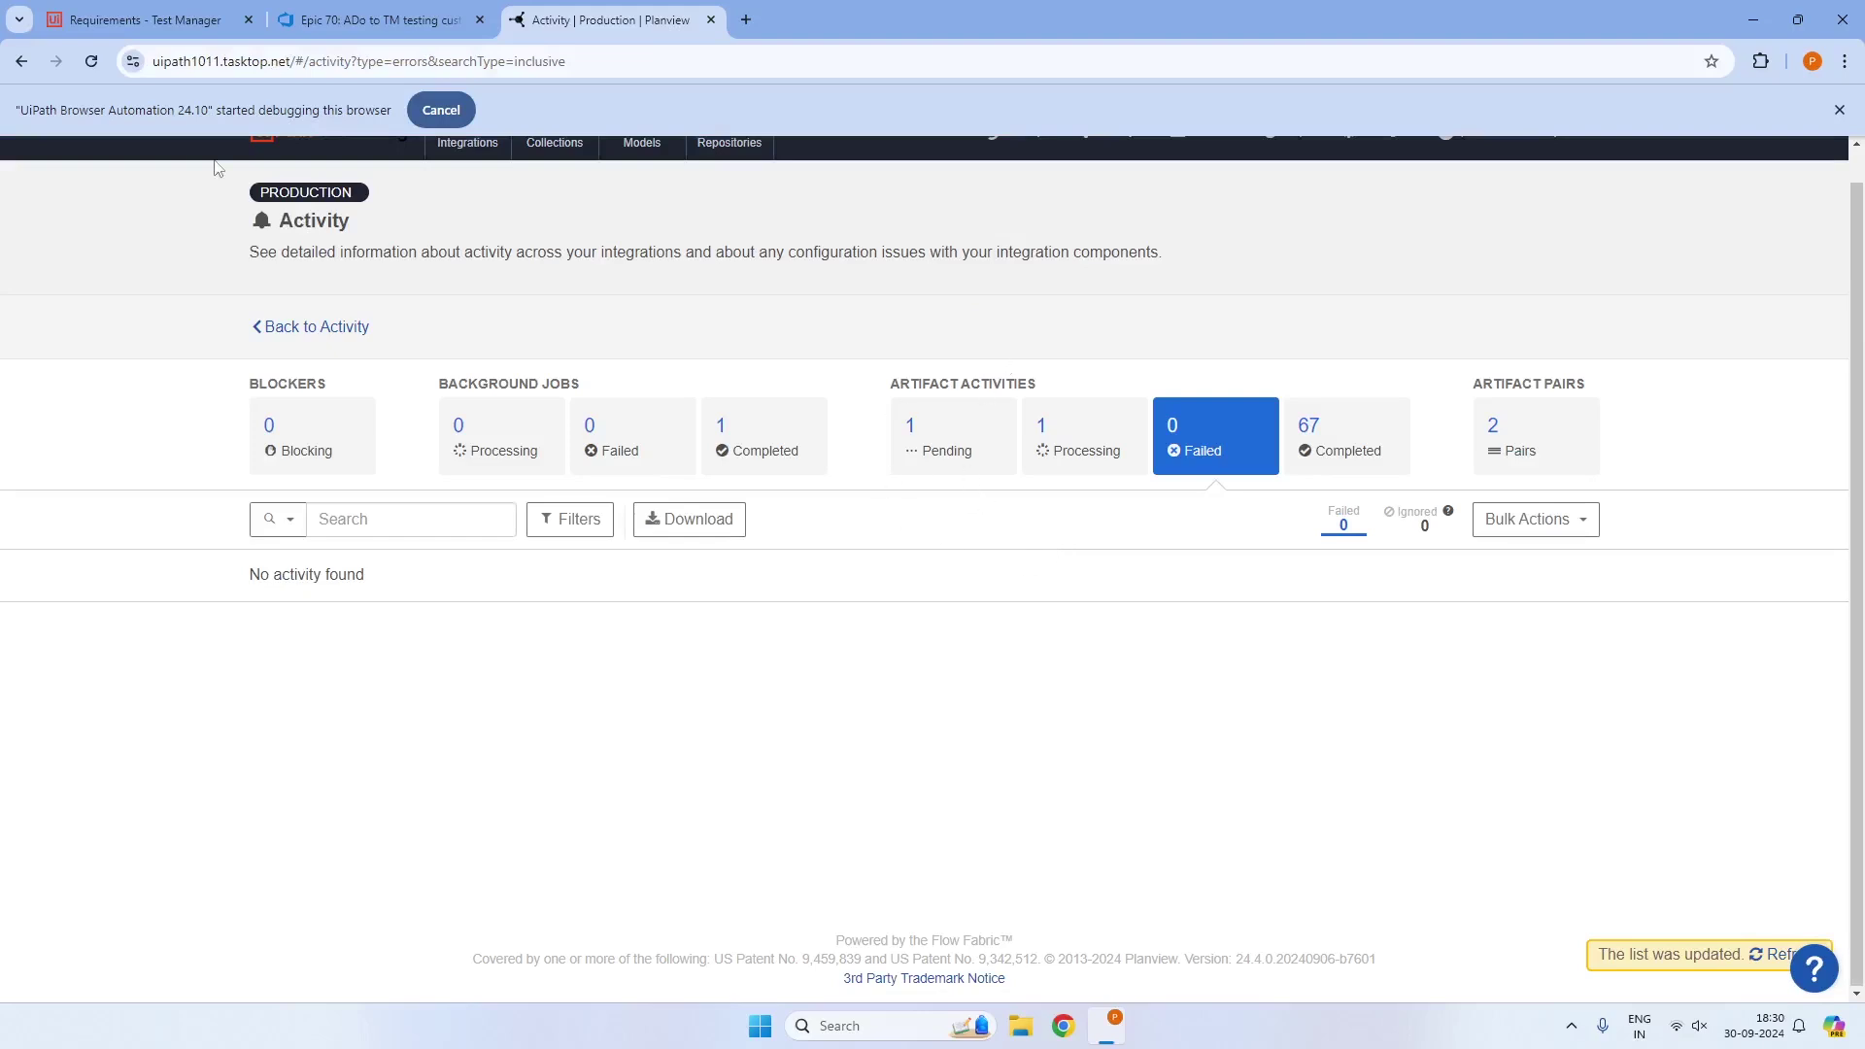
Refresh the Planview activity data and check the processing activity of the newly created epic
{"action": "left_click", "coordinate": [89, 60]}
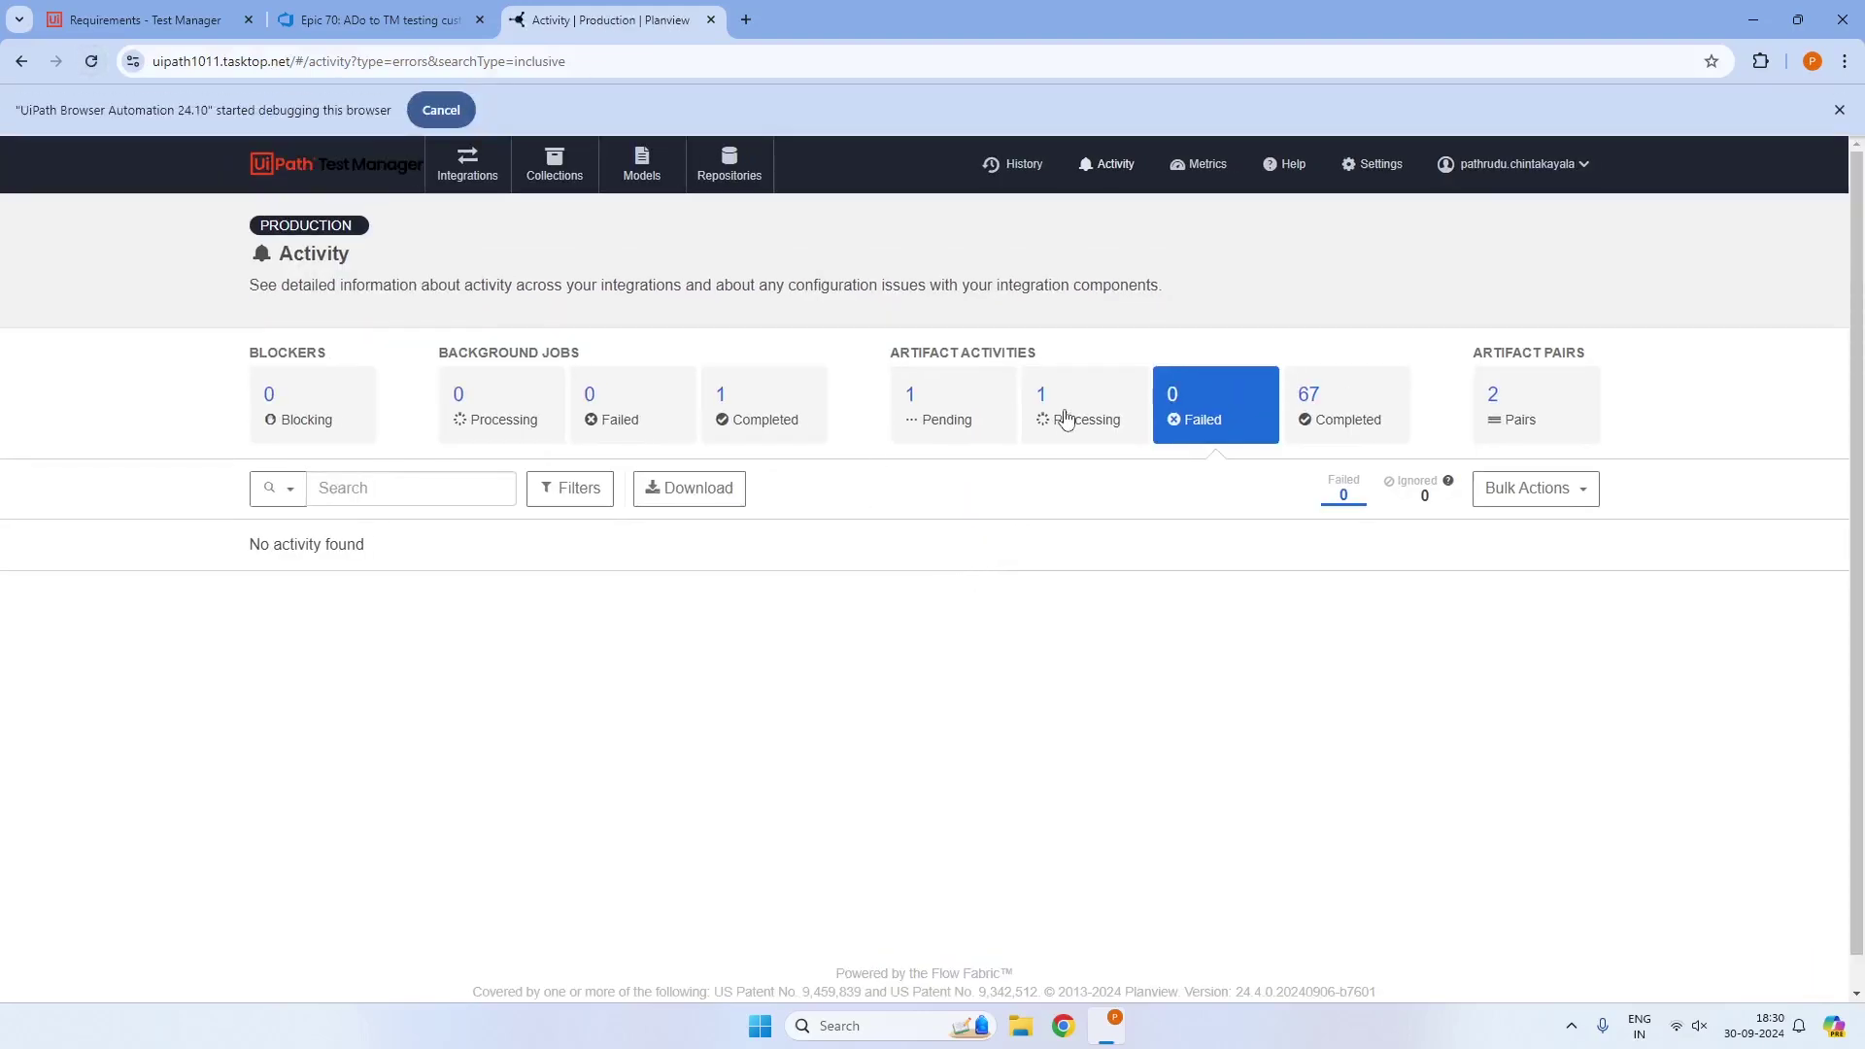
{"action": "left_click", "coordinate": [1067, 418]}
{"action": "scroll", "coordinate": [696, 612], "scroll_direction": "down", "scroll_amount": 2}
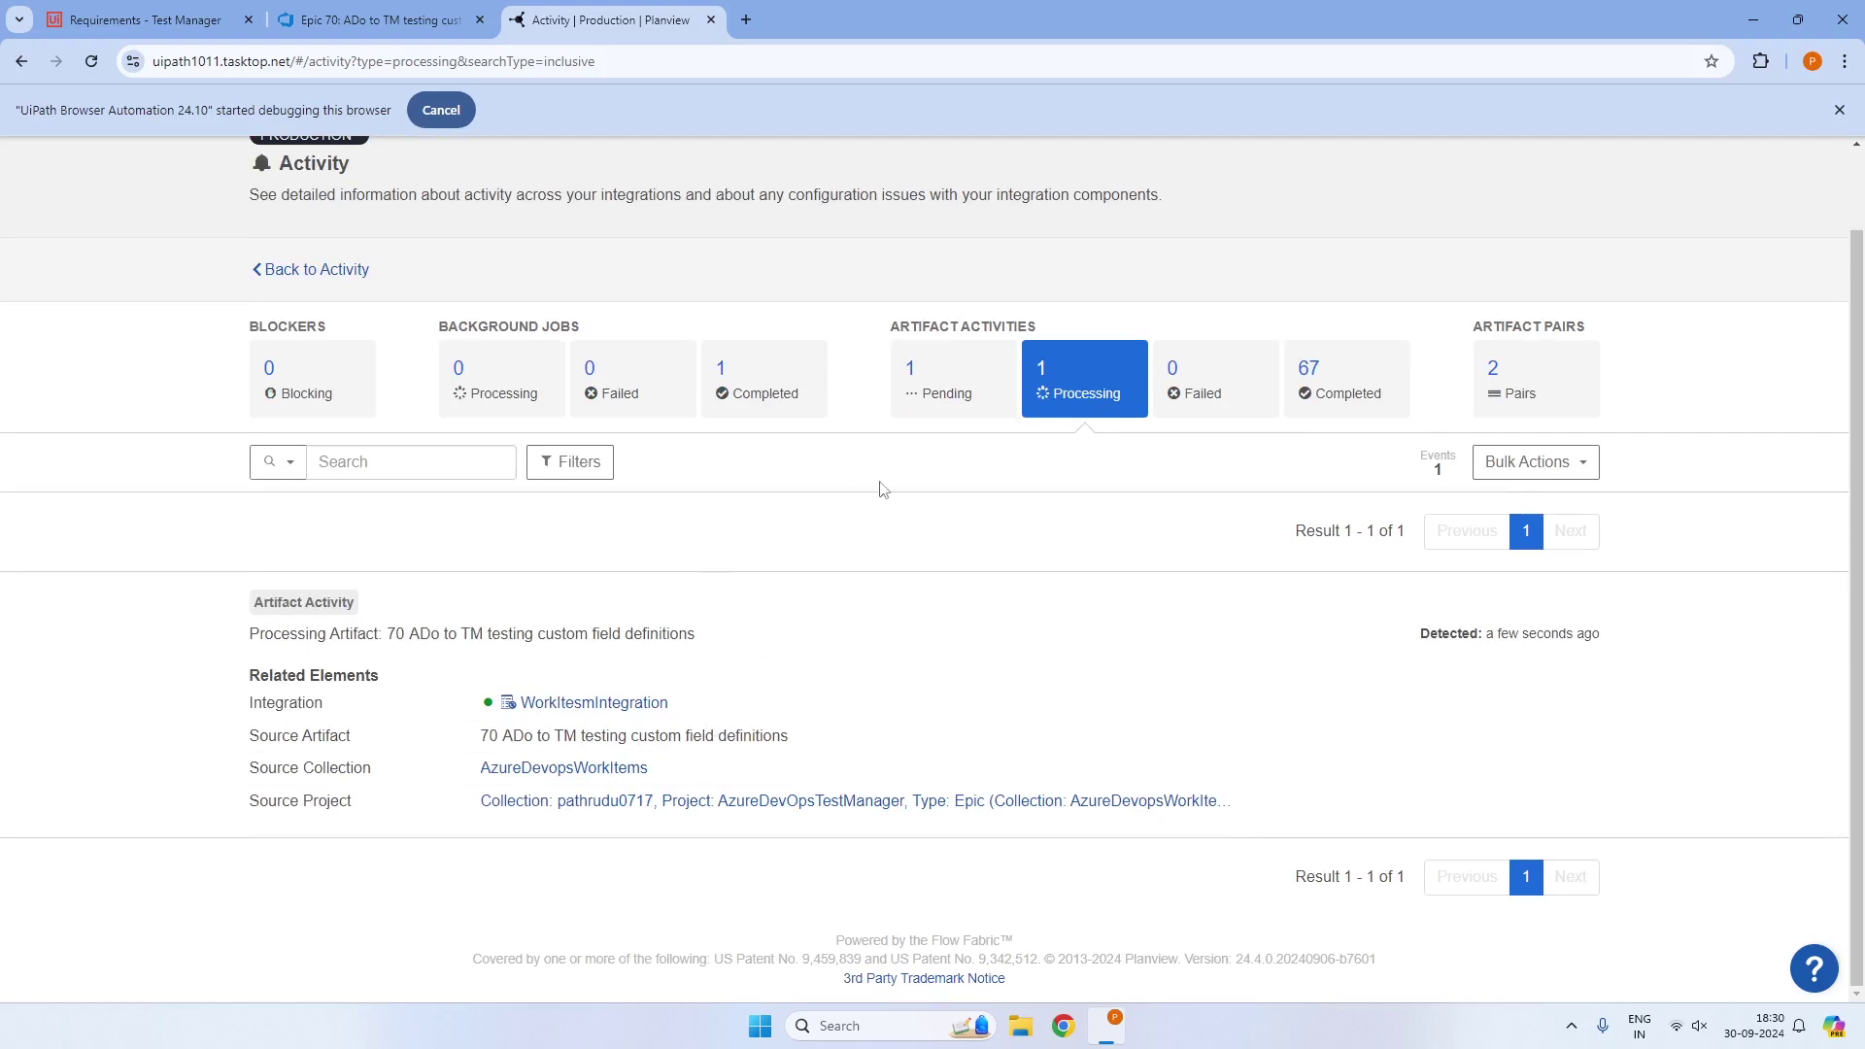
{"action": "left_click", "coordinate": [90, 61]}
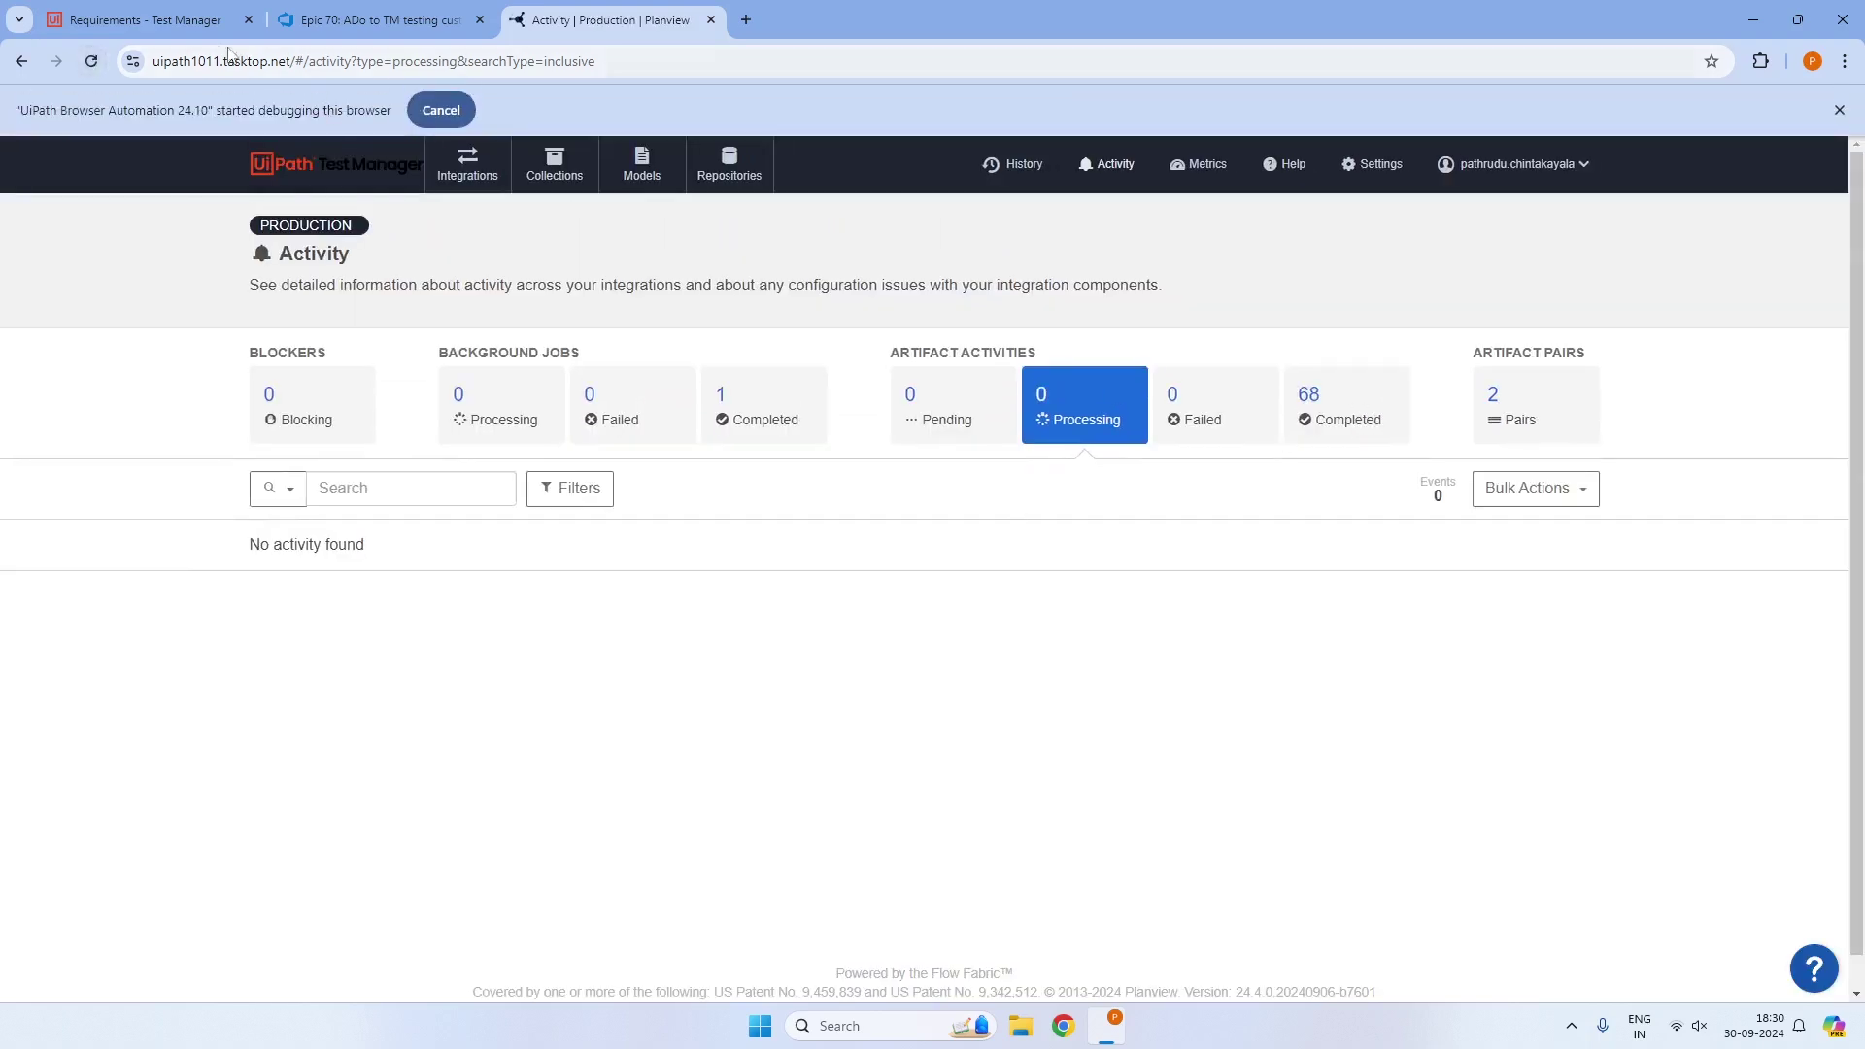
Switch to Test Manager, refresh the requirements list and open the details of requirement UTMI:4
{"action": "left_click", "coordinate": [171, 27]}
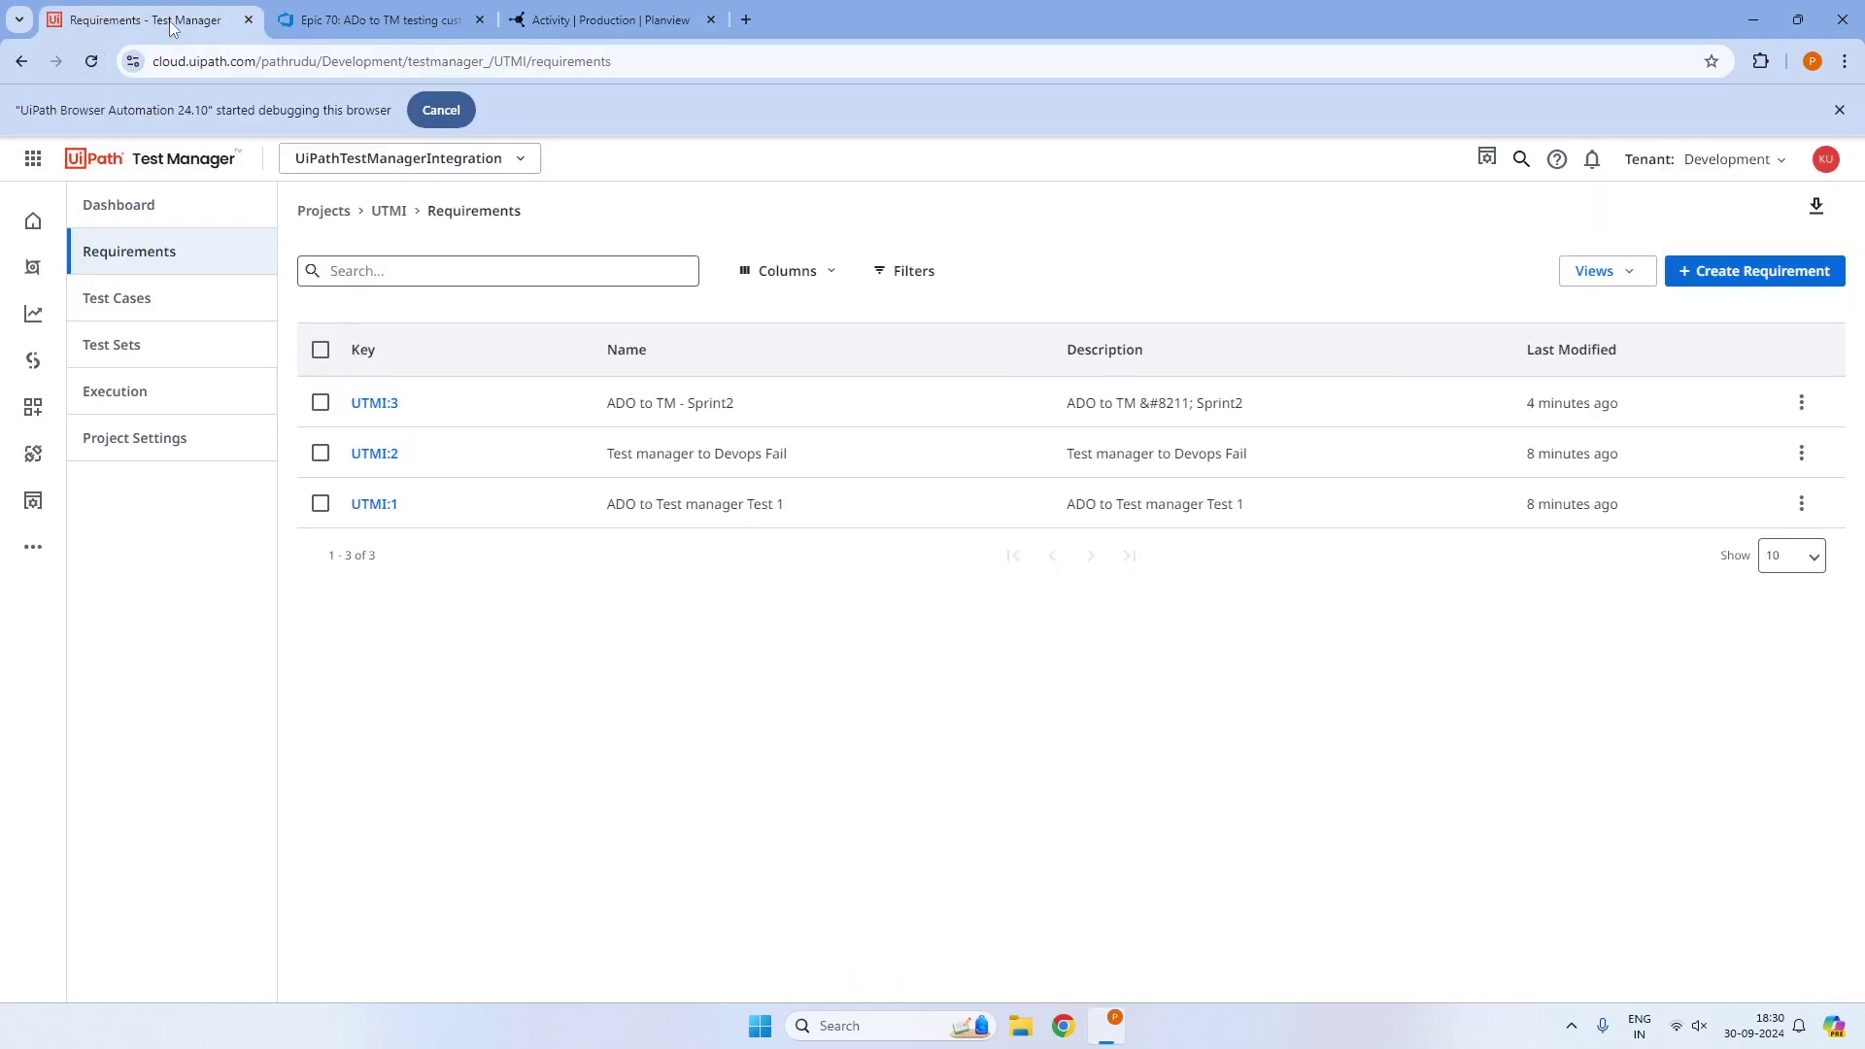
{"action": "left_click", "coordinate": [94, 62]}
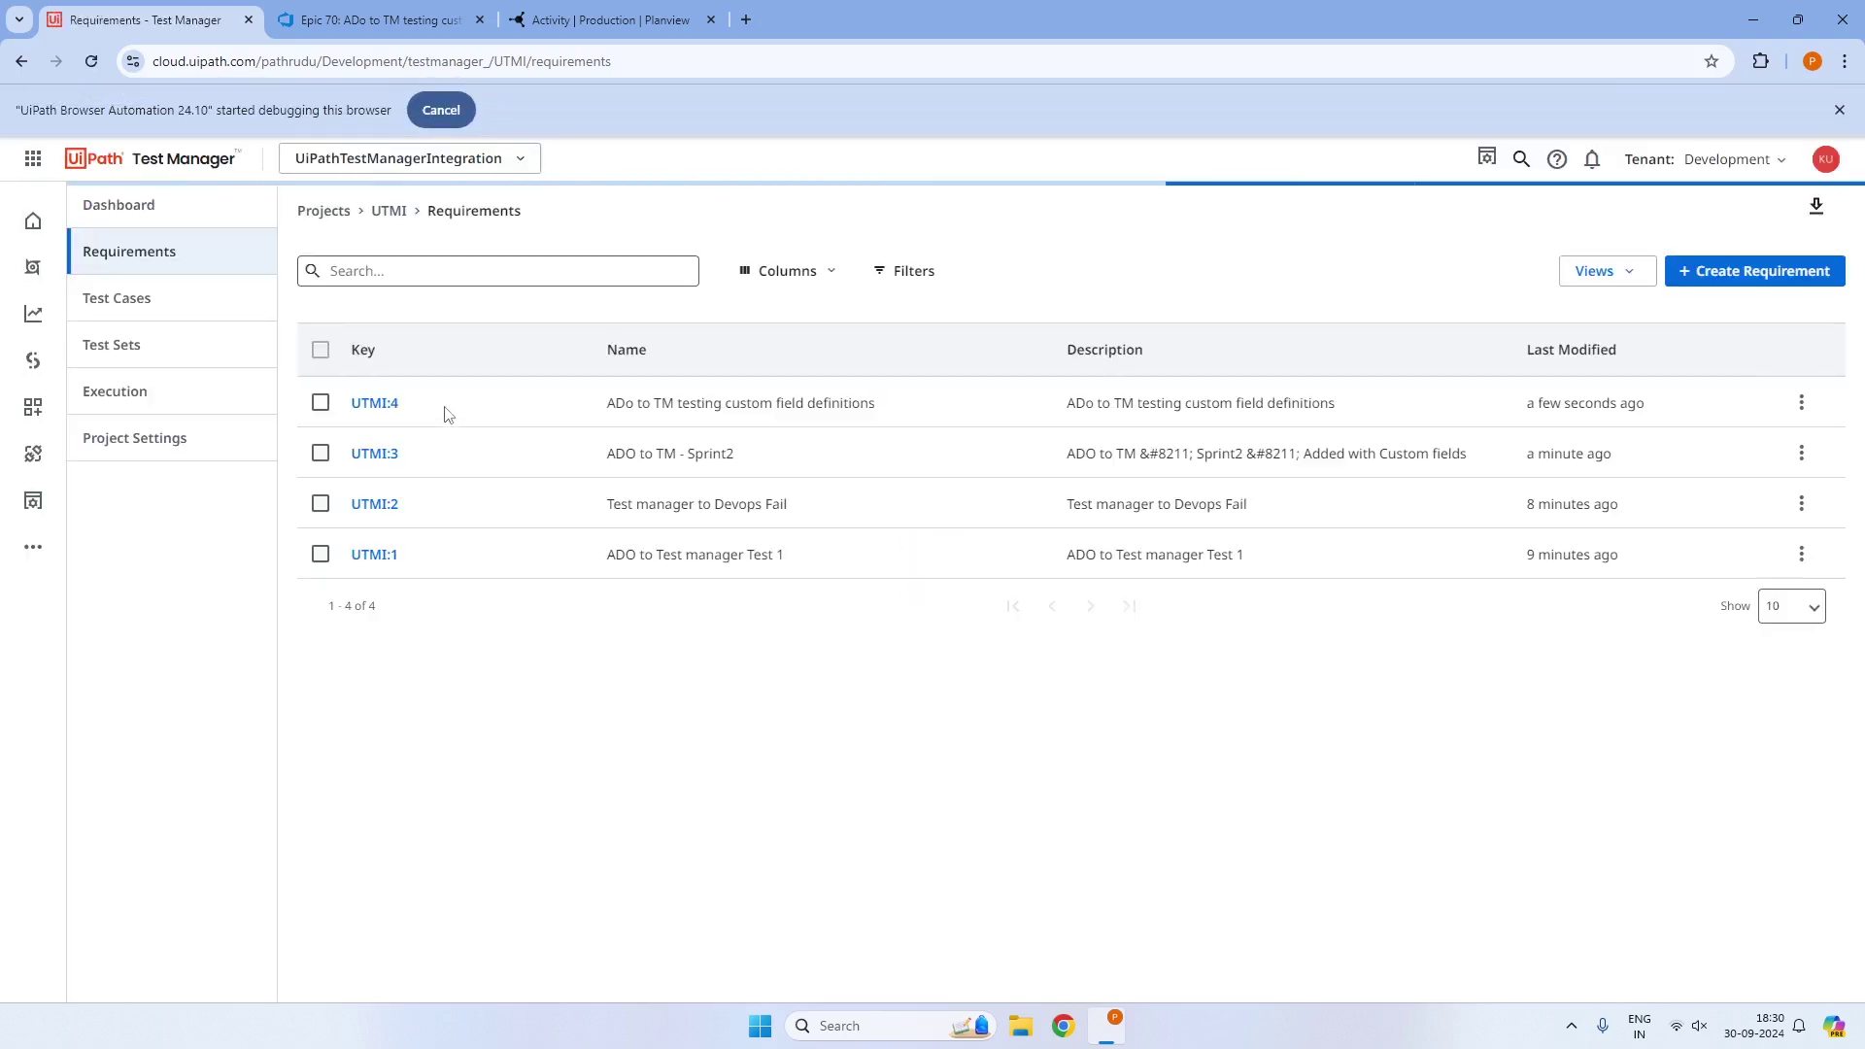
{"action": "left_click", "coordinate": [369, 404]}
{"action": "left_click", "coordinate": [516, 333]}
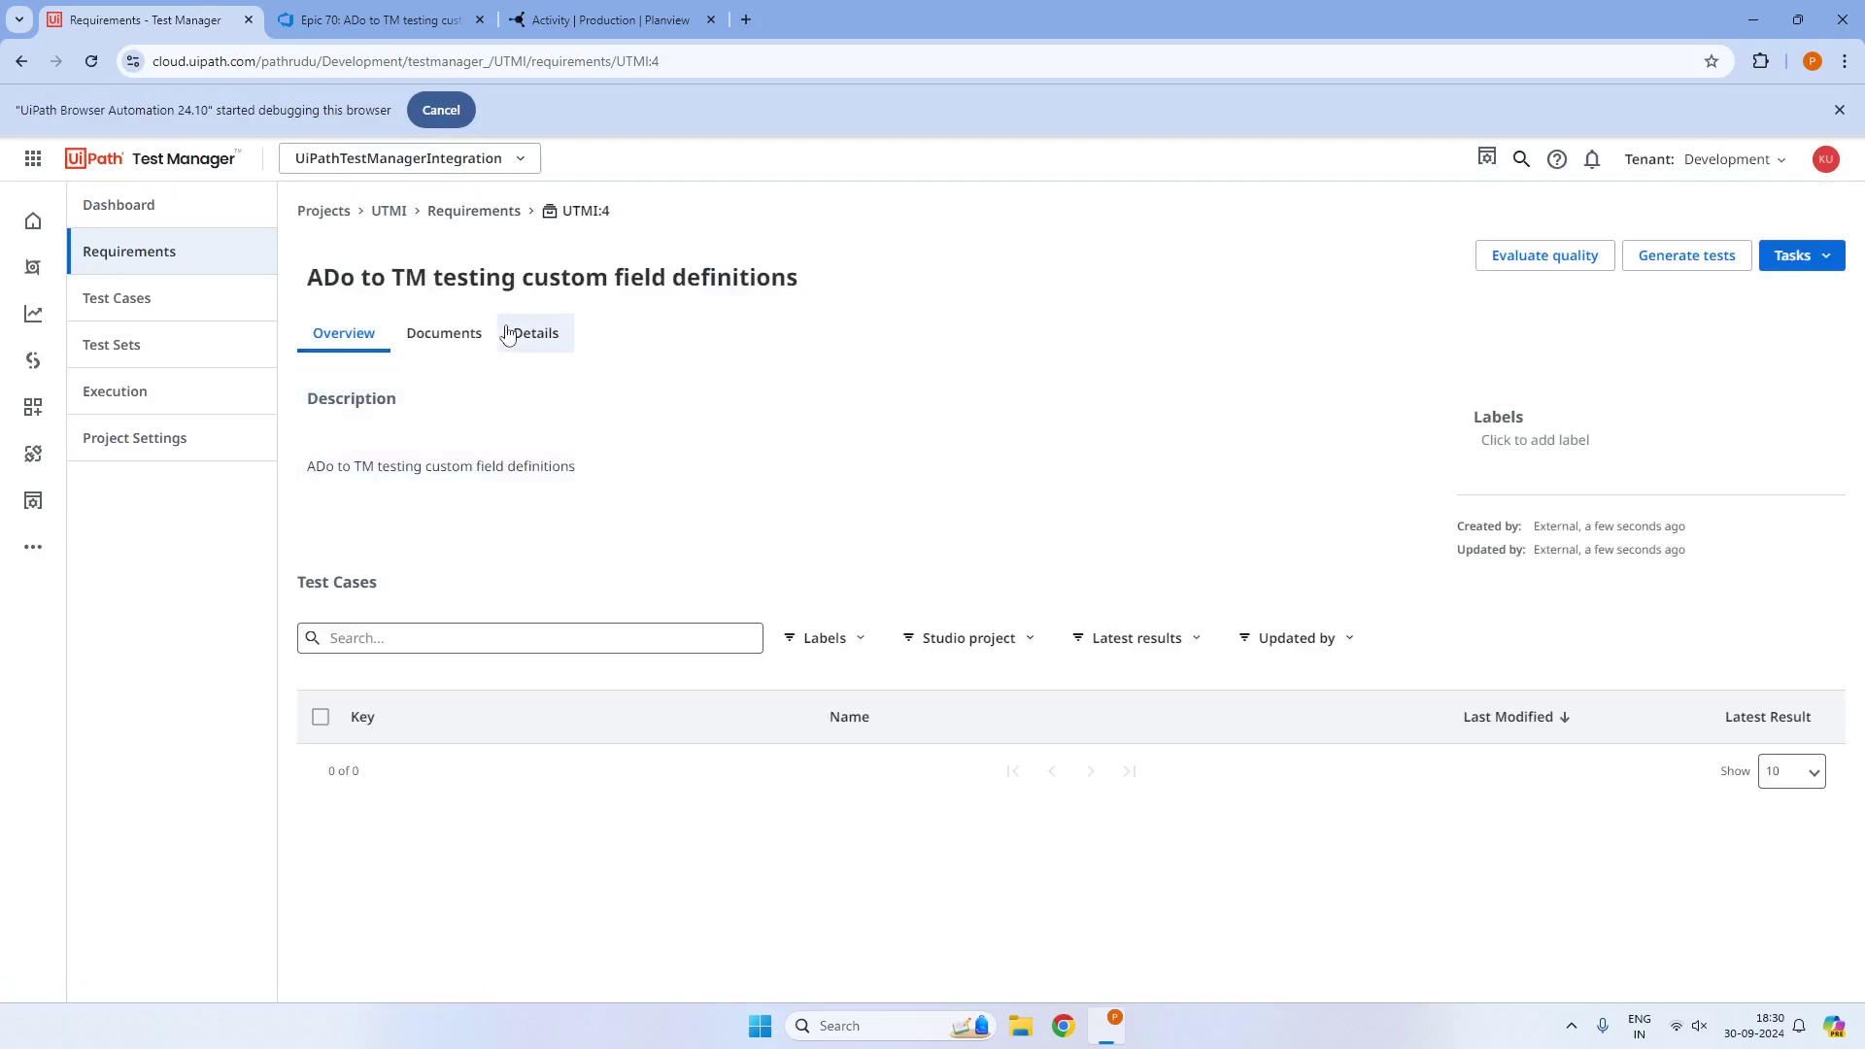
Check the AreaPath and IterationPath values in the details of requirement UTMI:4
{"action": "left_click_drag", "start_coordinate": [685, 385], "coordinate": [490, 393]}
{"action": "left_click_drag", "start_coordinate": [703, 443], "coordinate": [423, 449]}
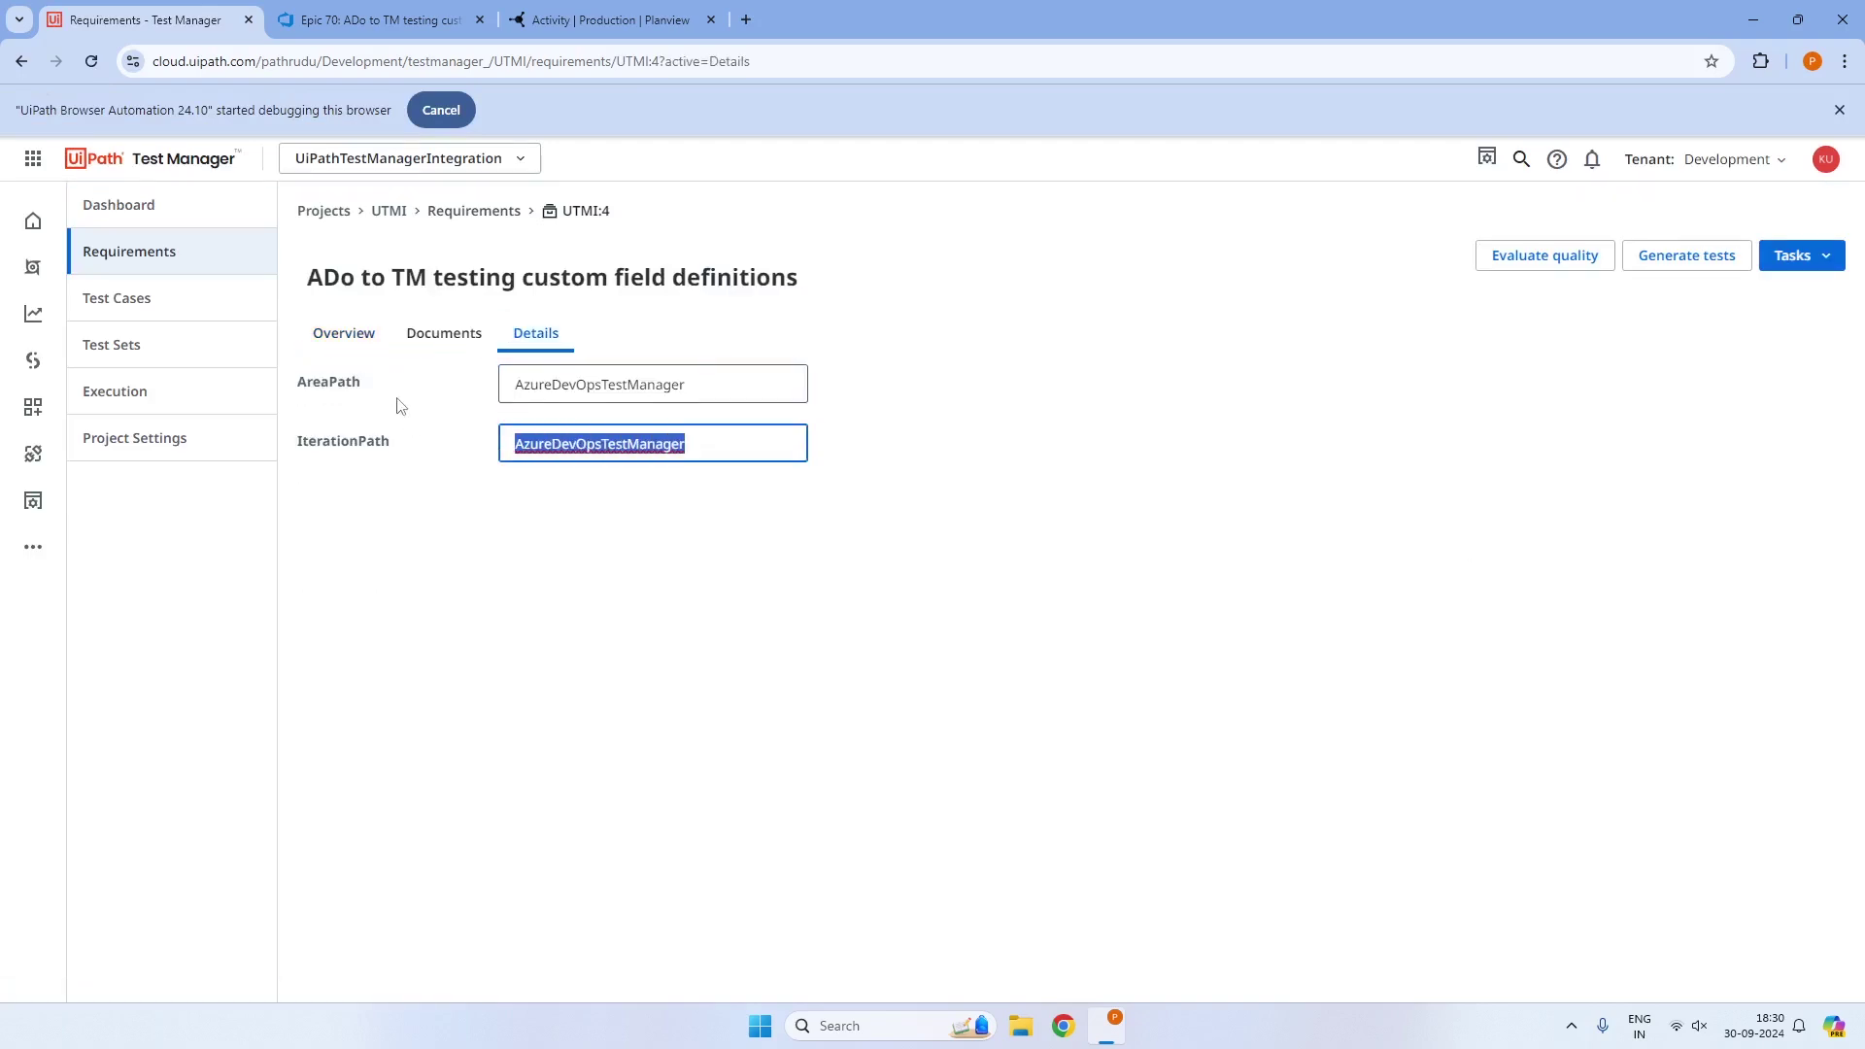
{"action": "left_click", "coordinate": [400, 406]}
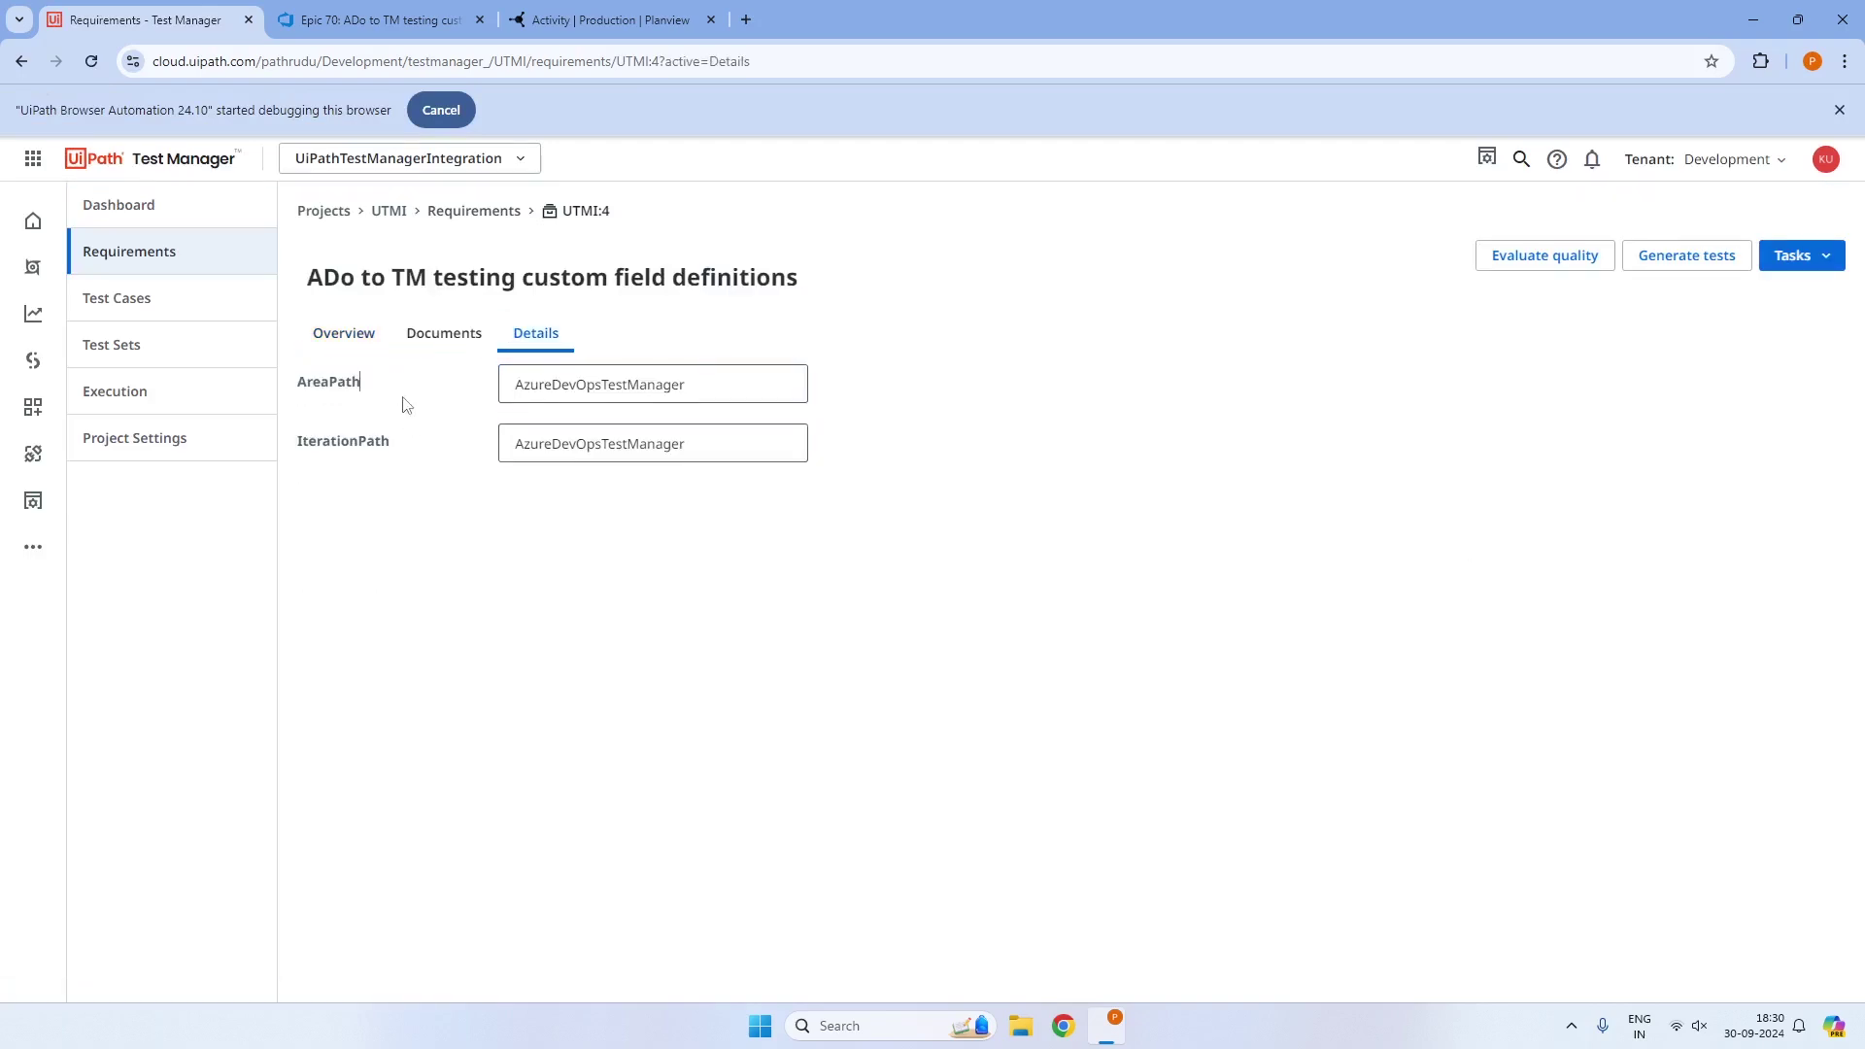
Switch to Azure DevOps and look up the available sprints for the team, including TM_Sprint1
{"action": "left_click", "coordinate": [408, 23]}
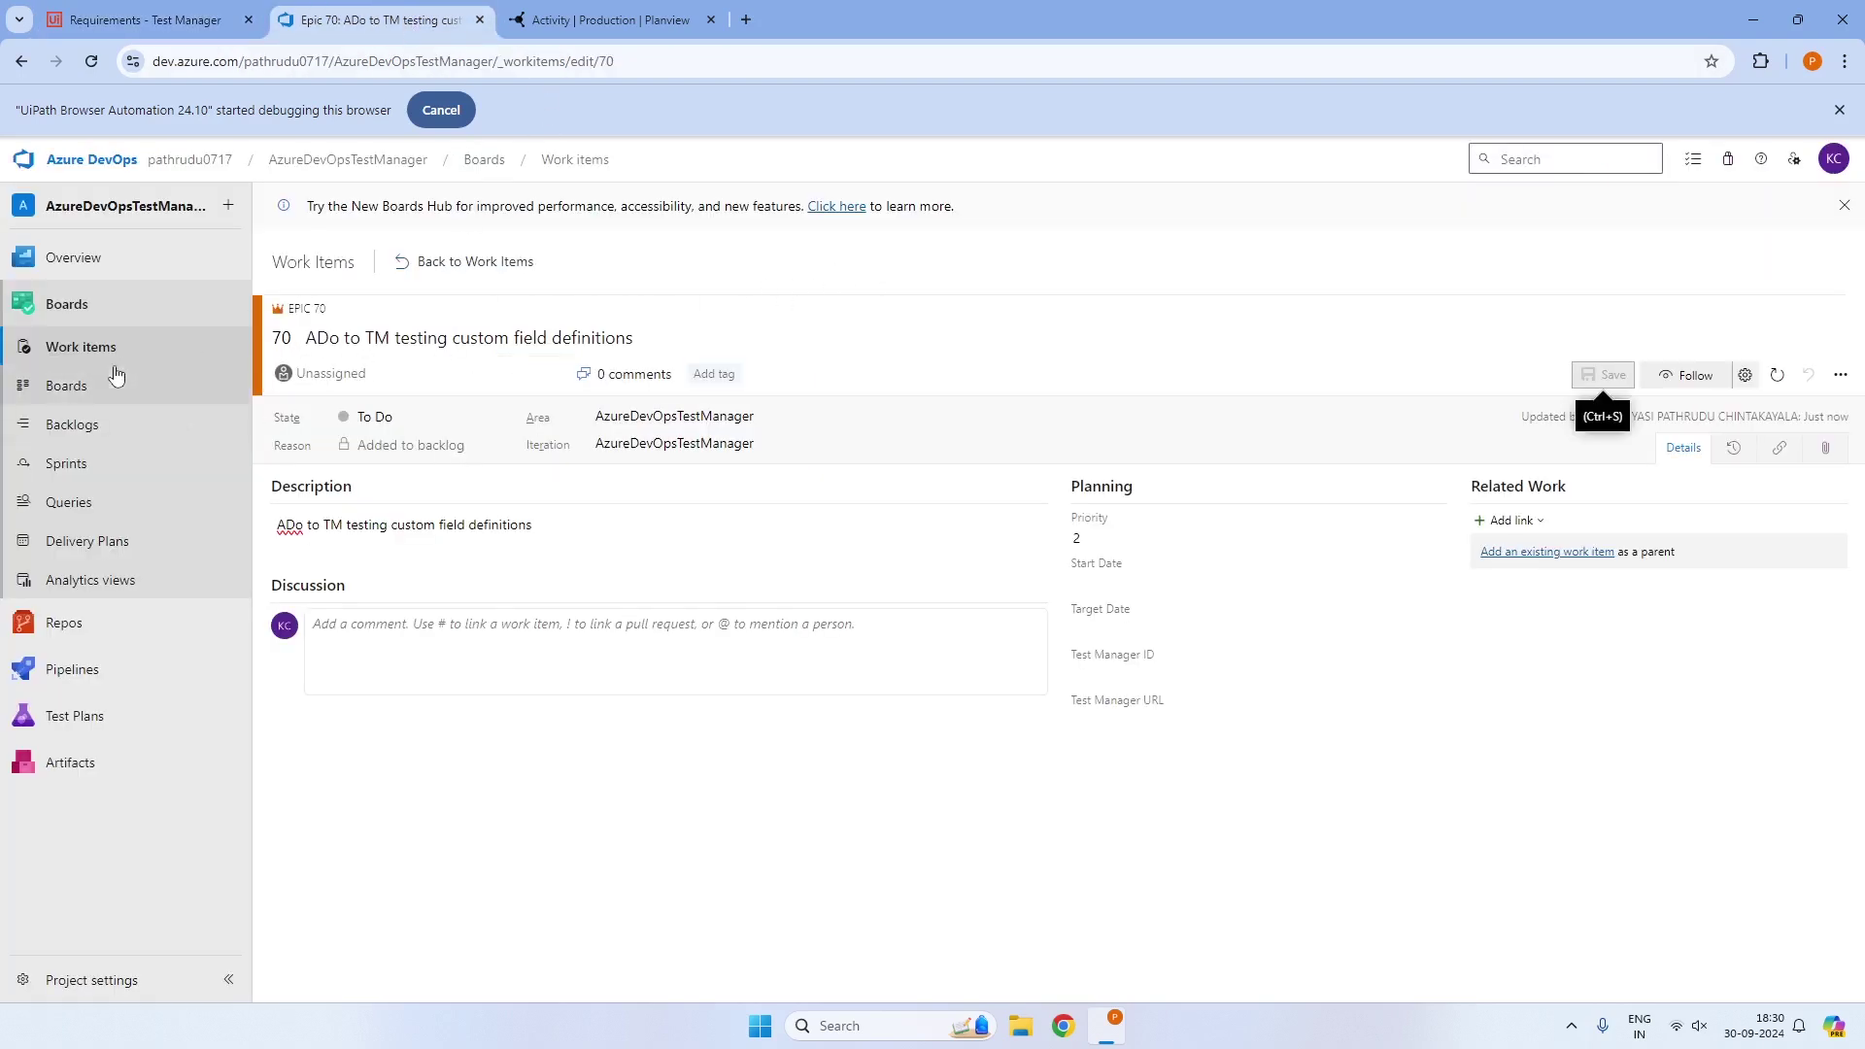
{"action": "left_click", "coordinate": [109, 465]}
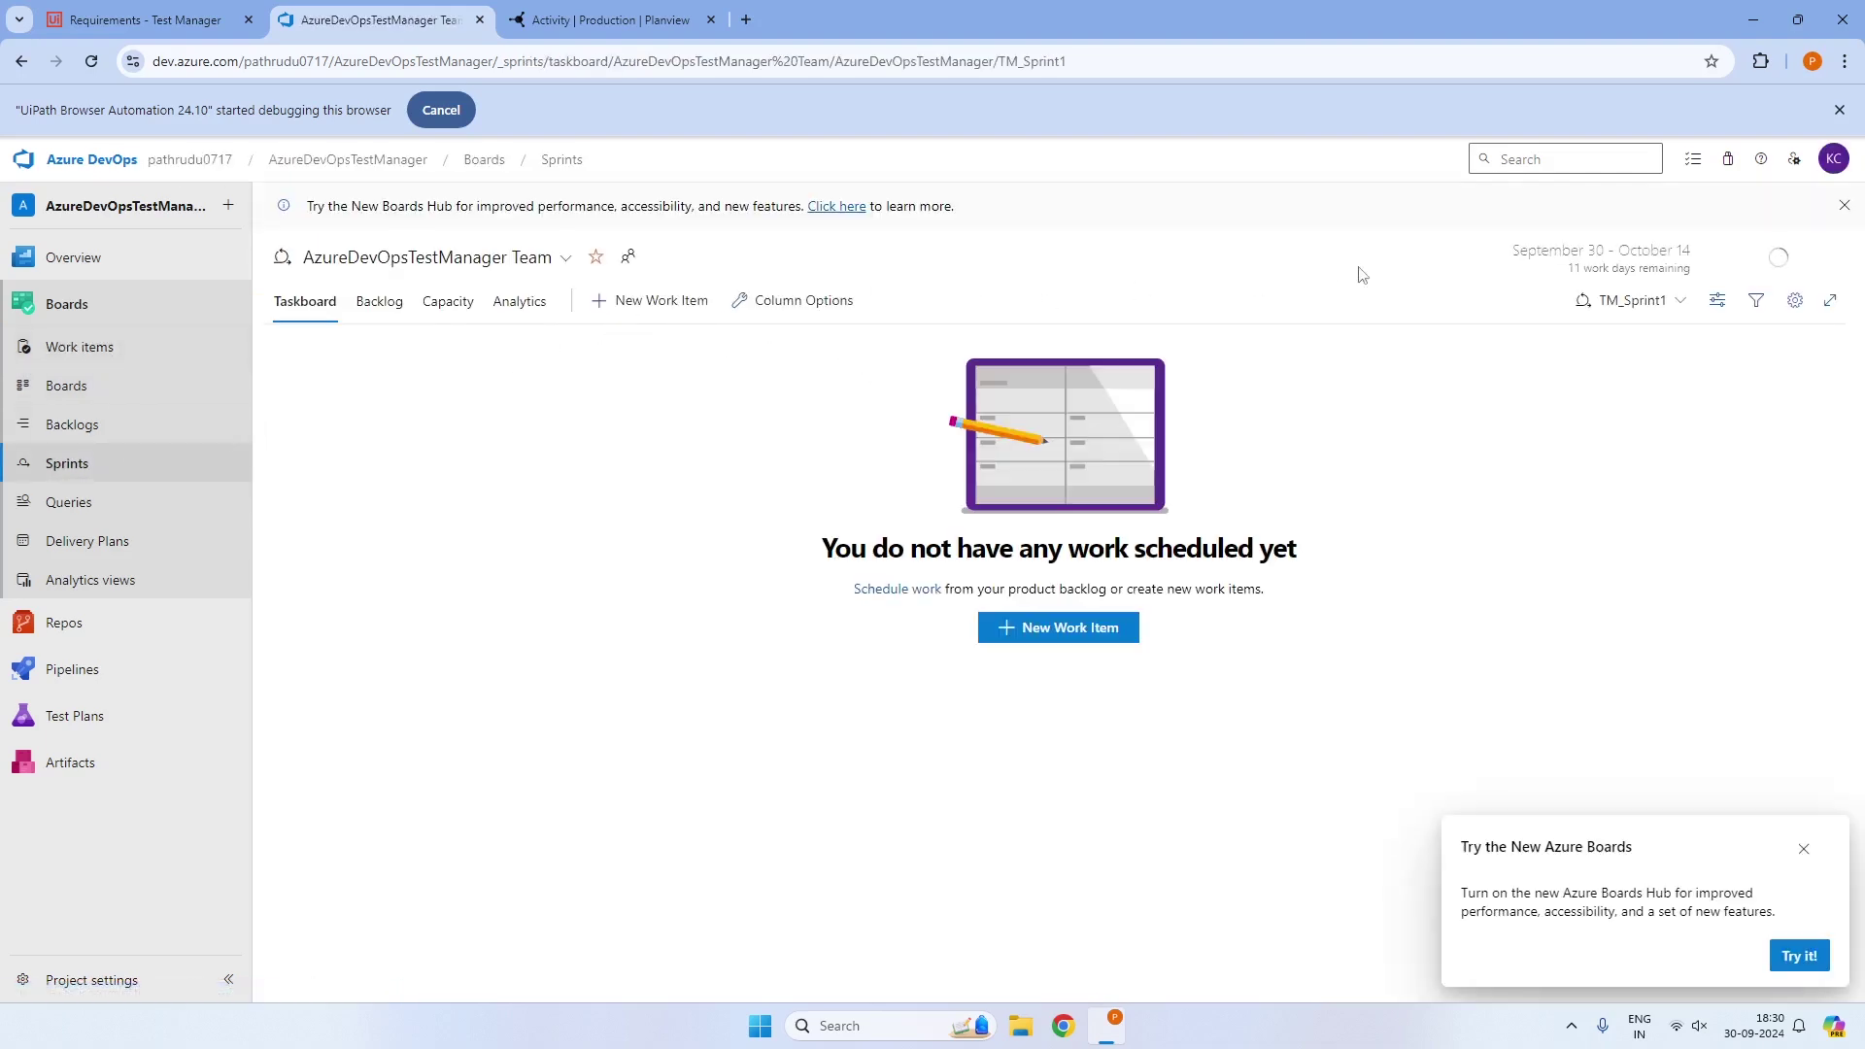
{"action": "left_click", "coordinate": [1641, 300]}
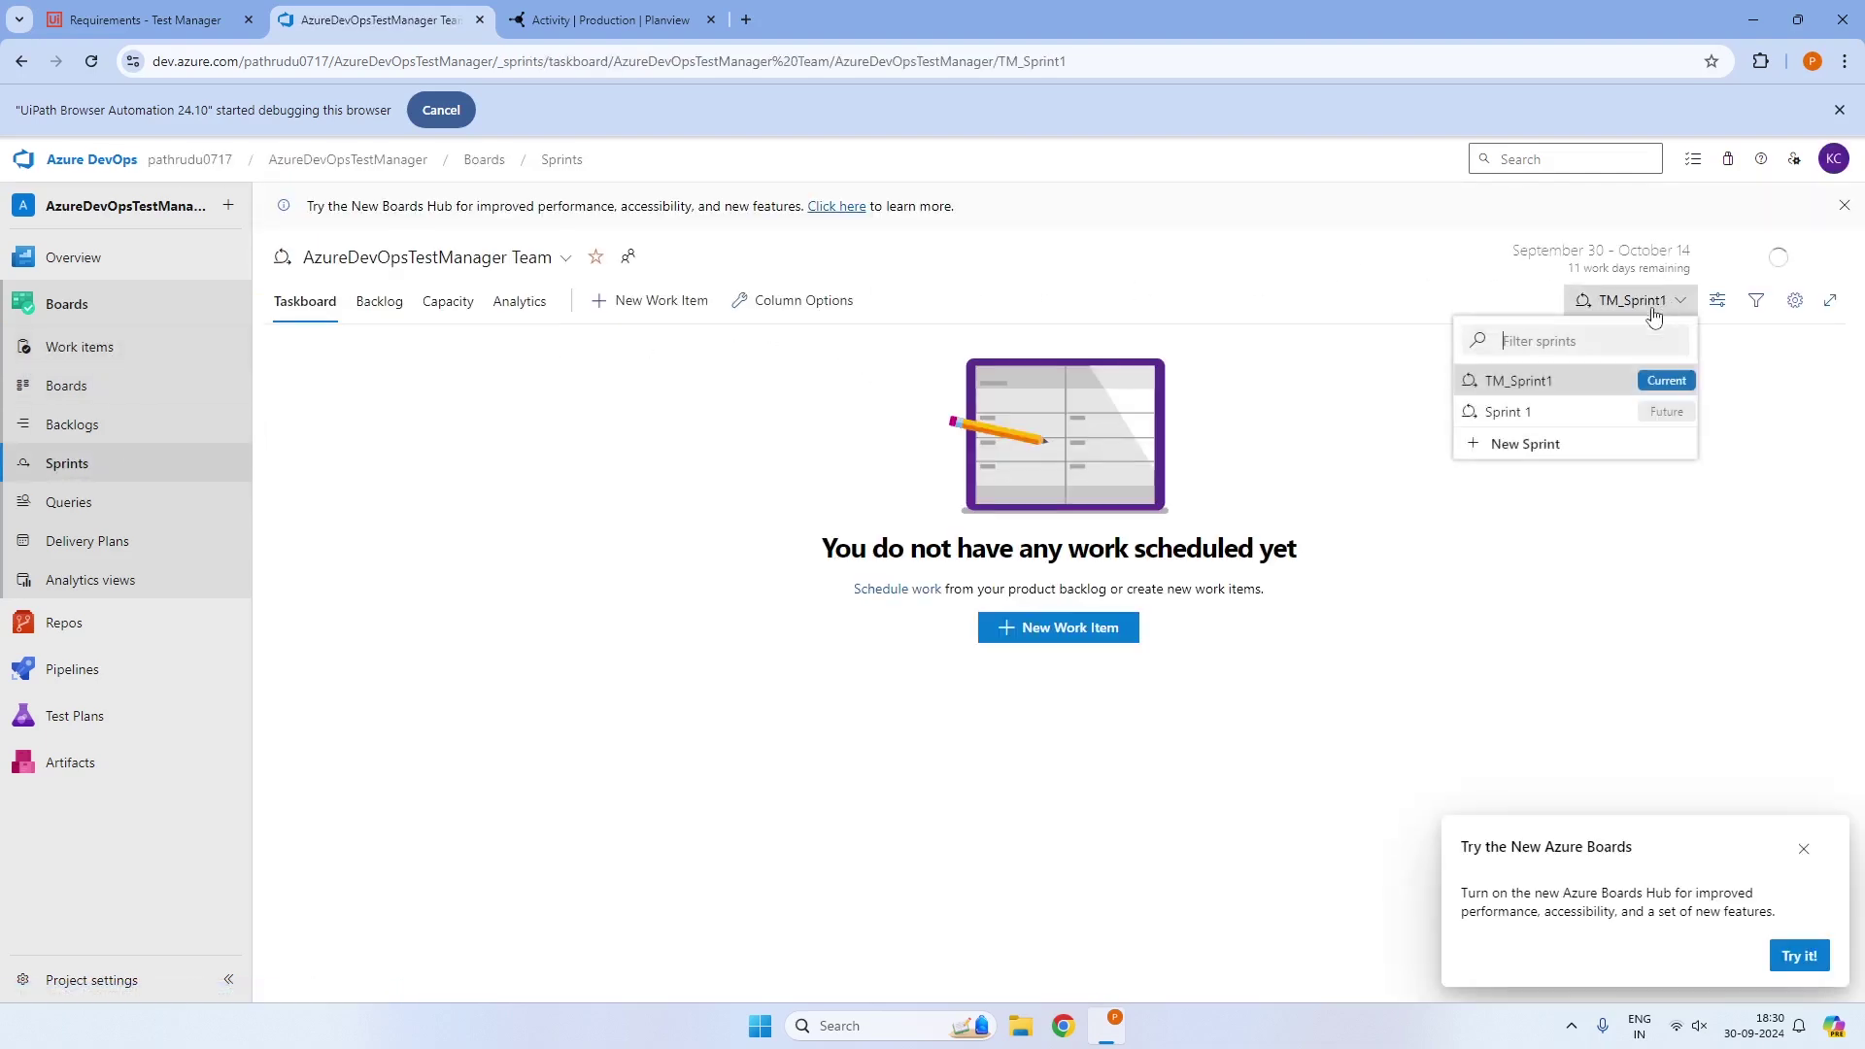
{"action": "left_click", "coordinate": [1531, 388]}
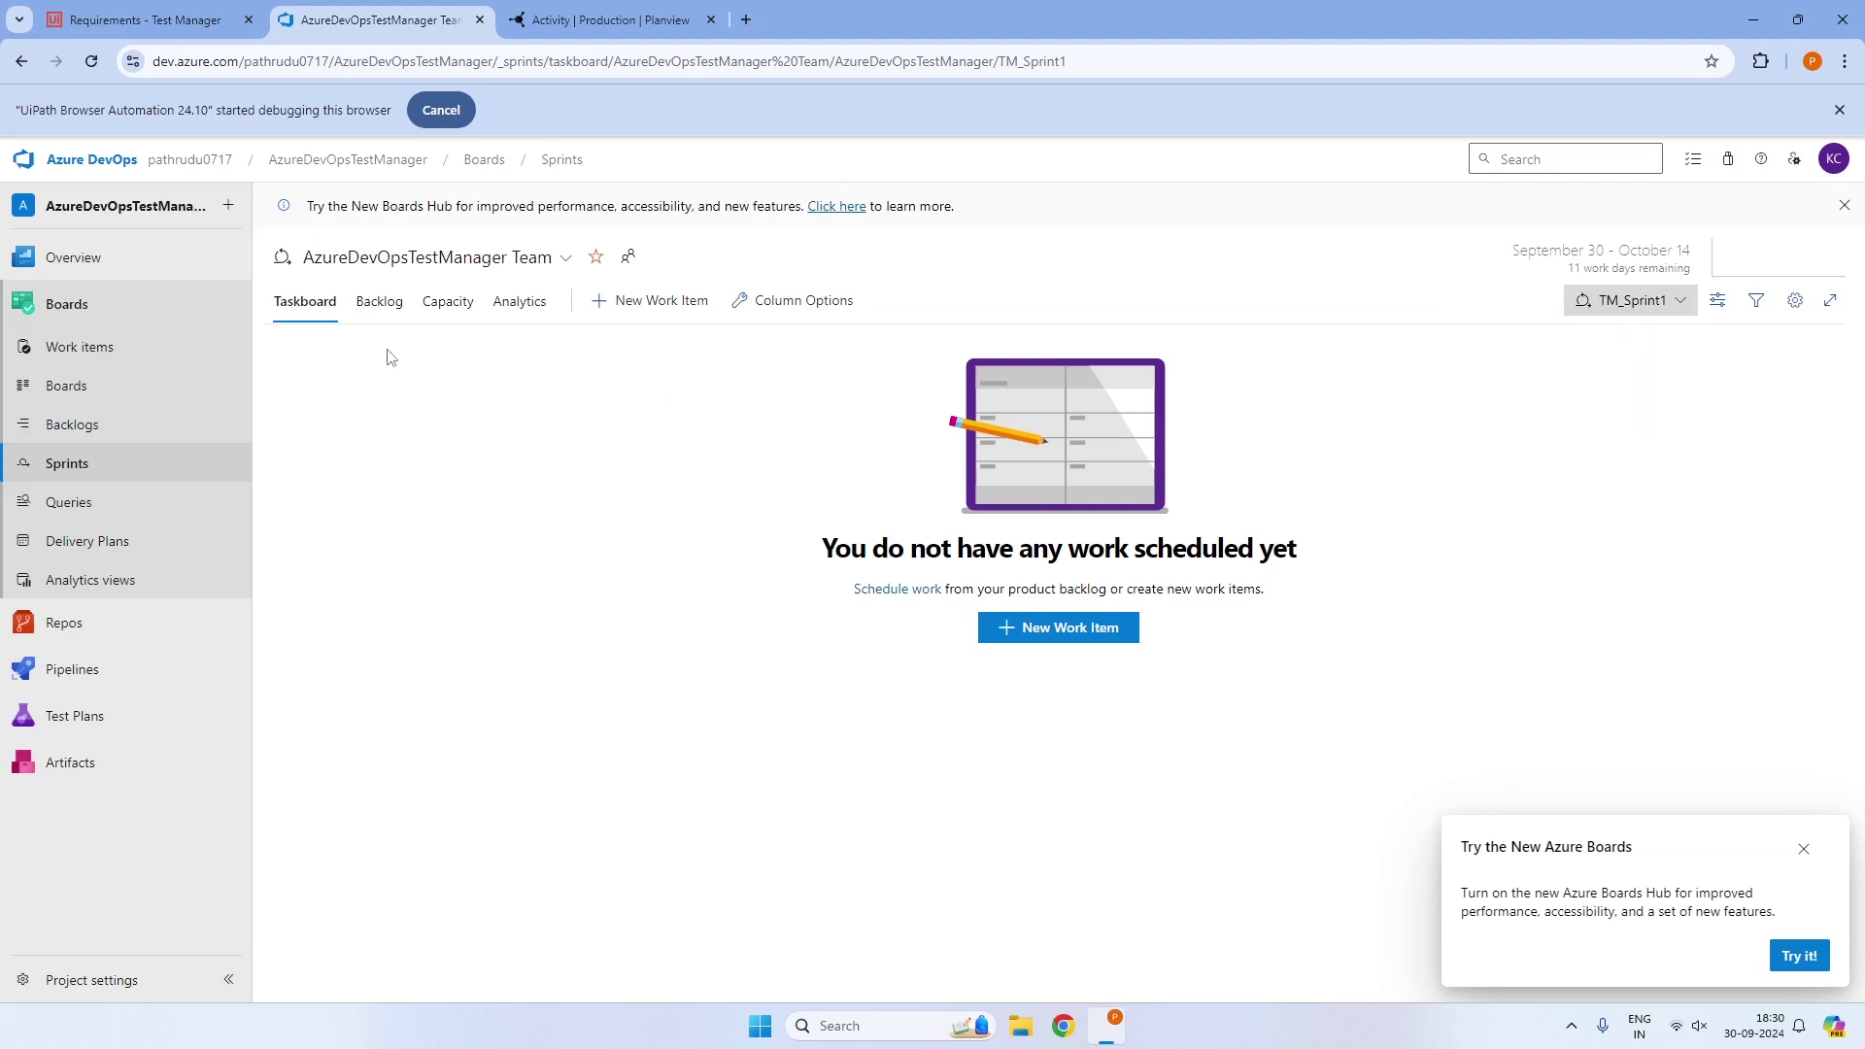
Open epic 70 from the work items, choose TM_Sprint1 as its iteration and copy the full iteration path
{"action": "left_click", "coordinate": [164, 350]}
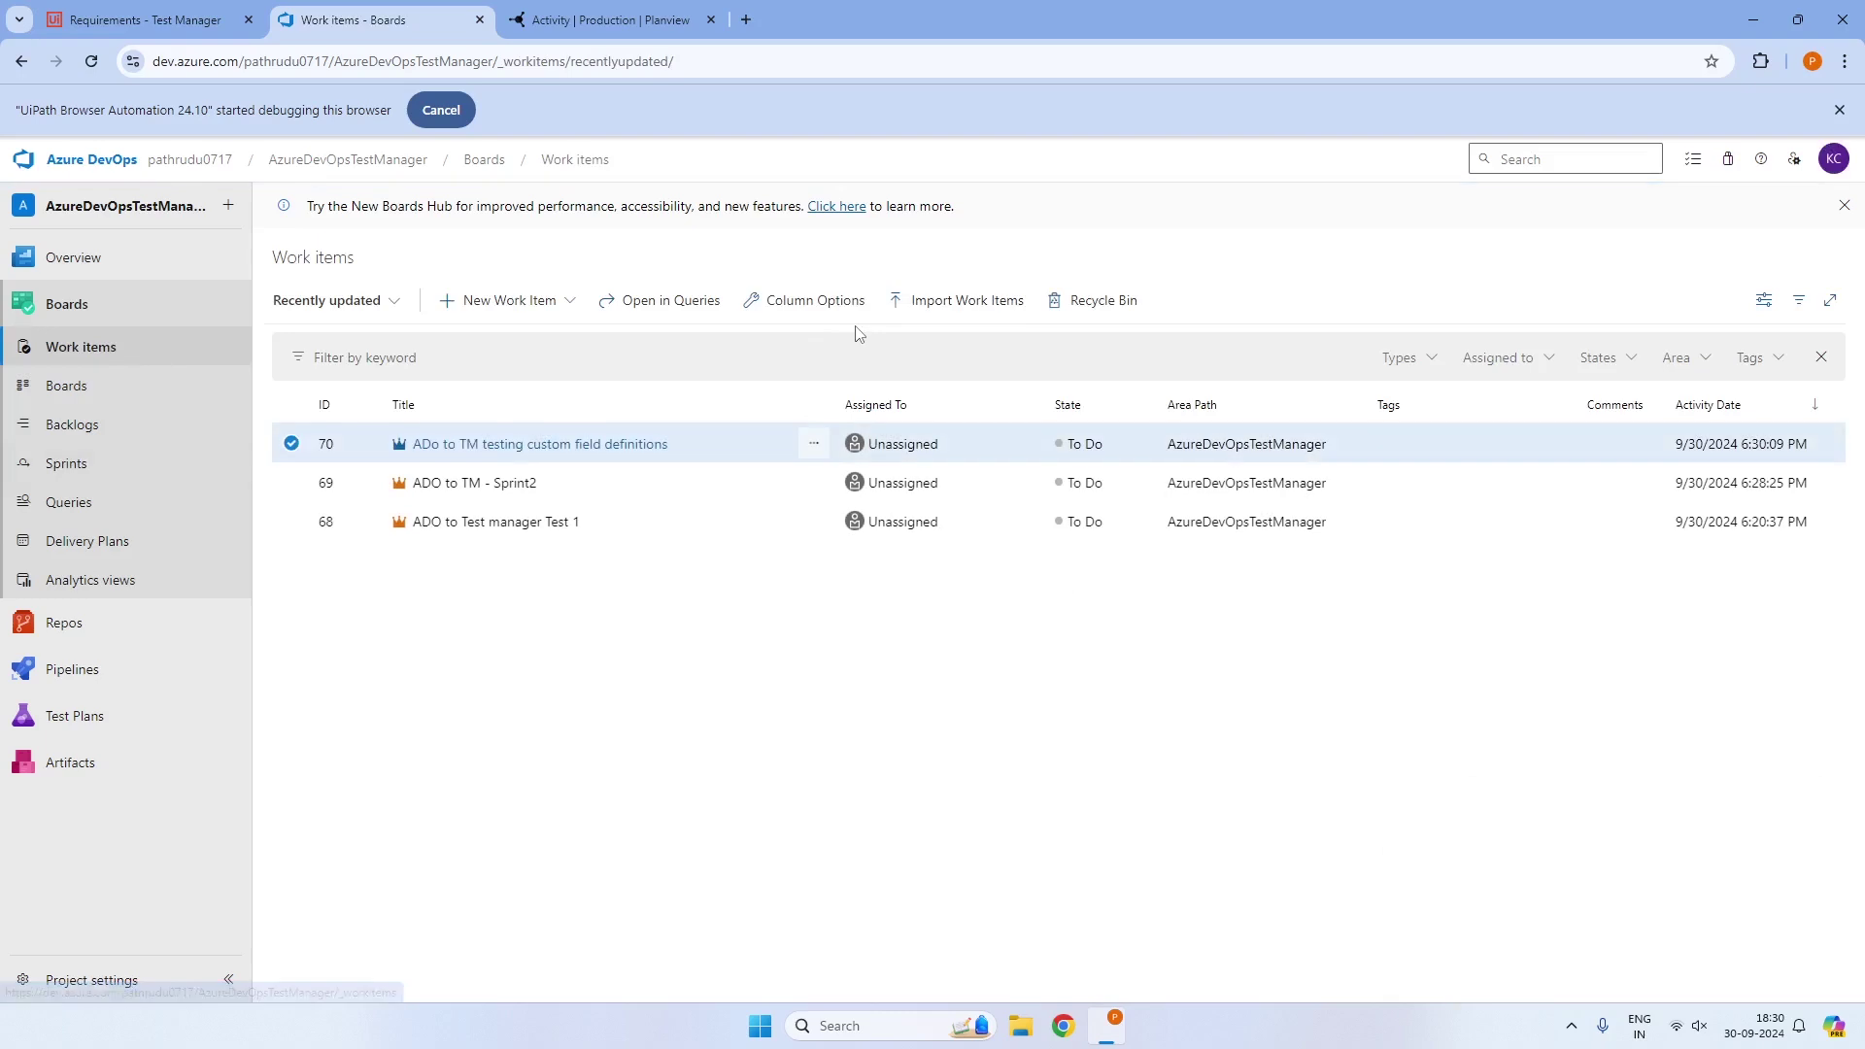
{"action": "left_click", "coordinate": [497, 447]}
{"action": "left_click", "coordinate": [864, 444]}
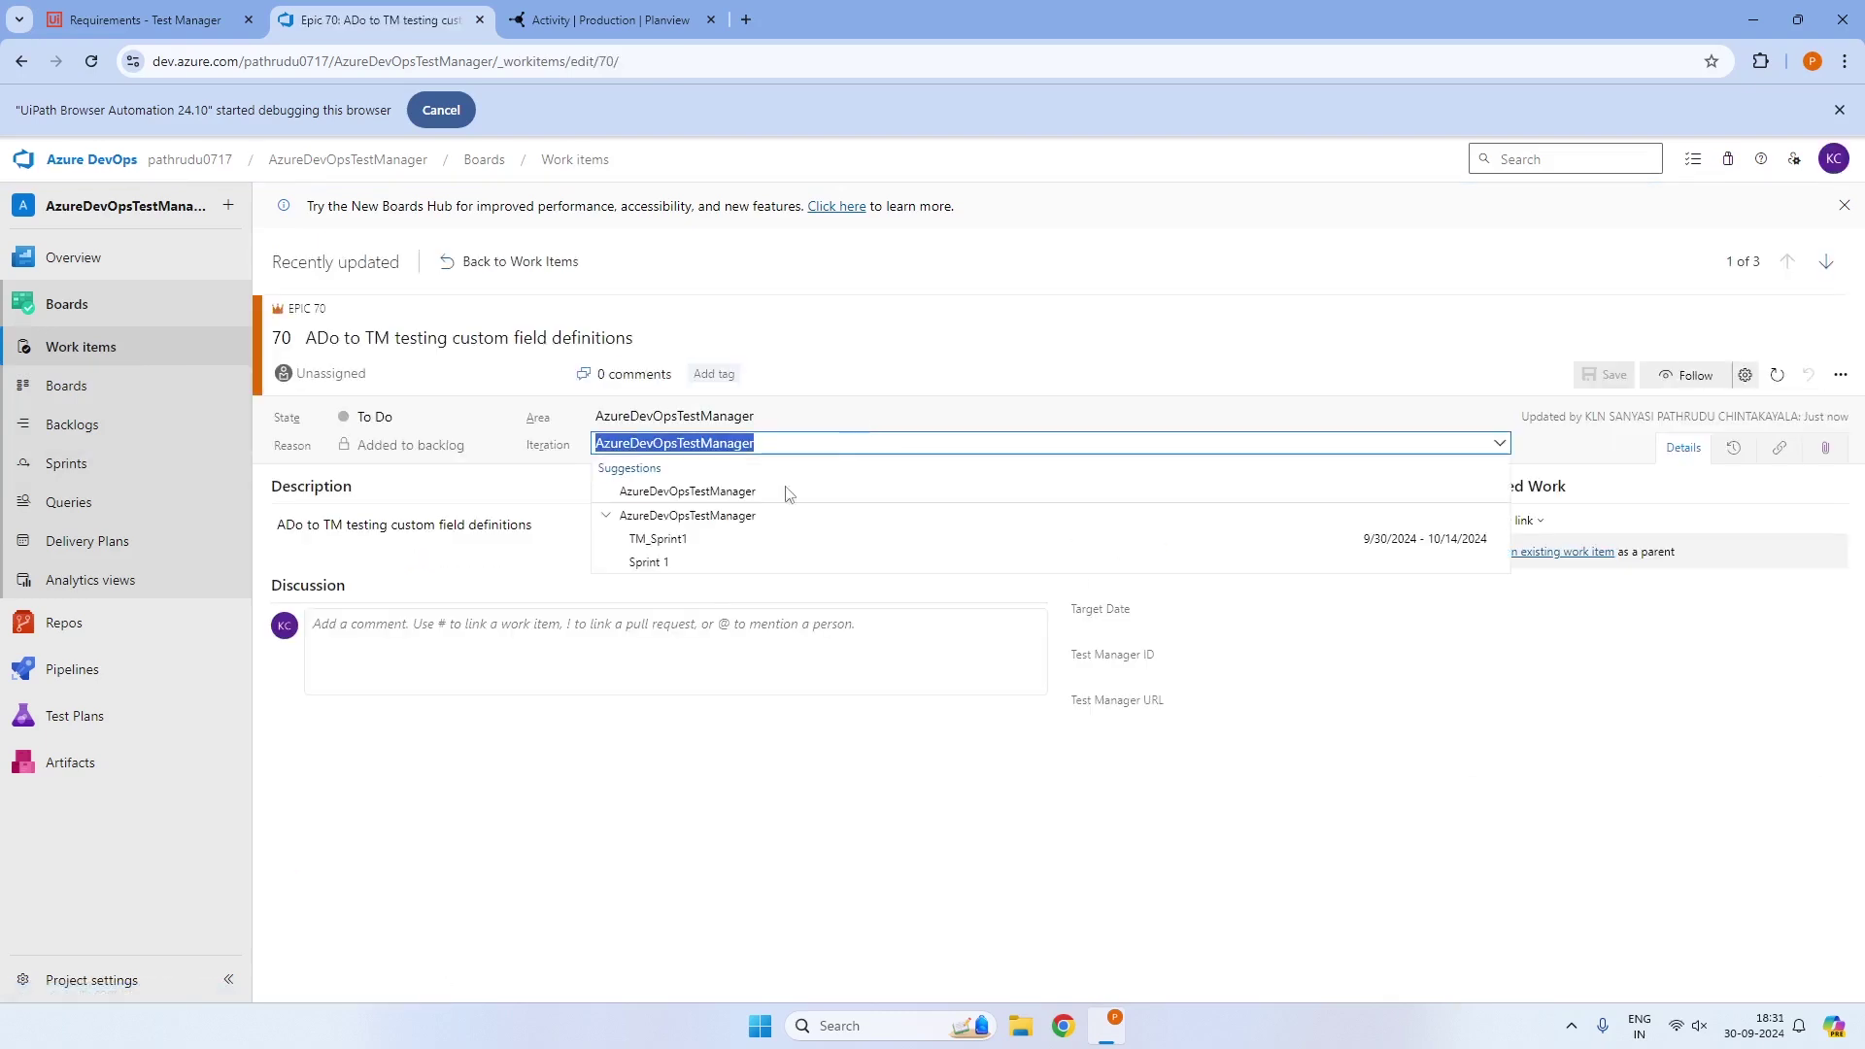
{"action": "left_click", "coordinate": [684, 541]}
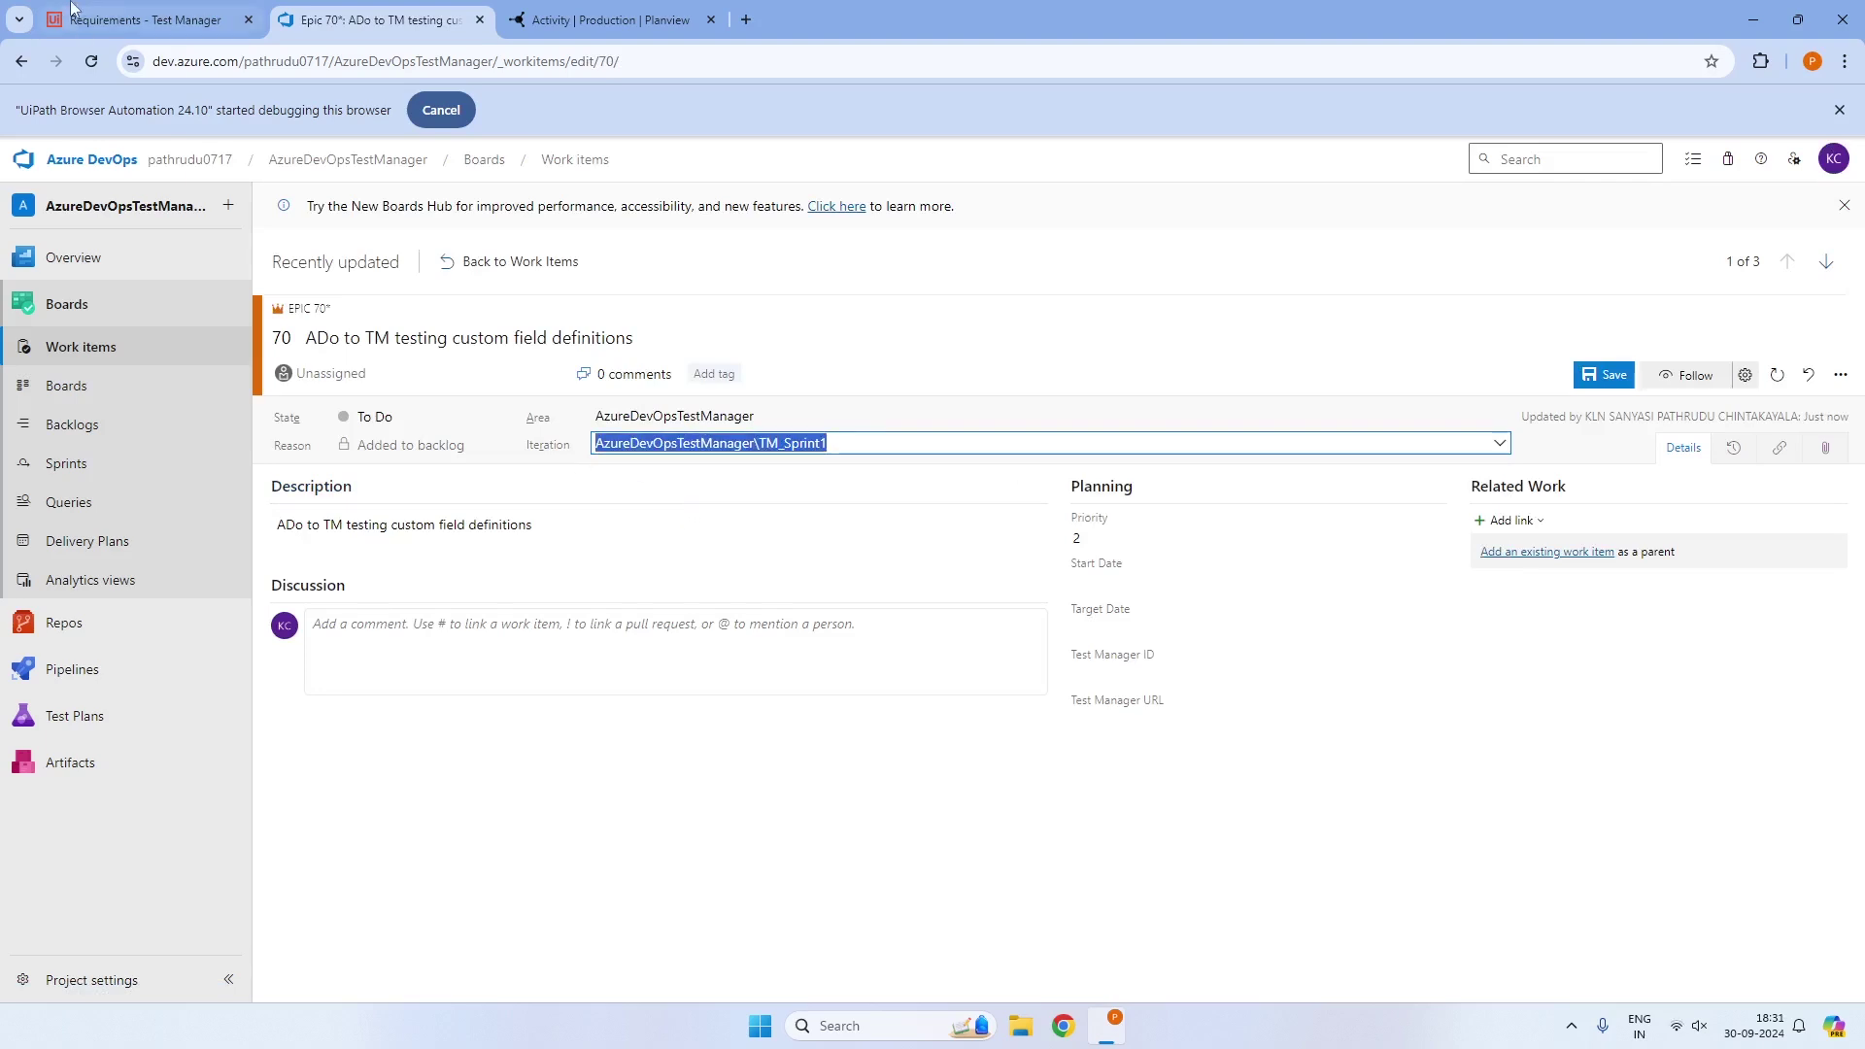
Switch to Test Manager and create the requirement "Test manager to Devops Pass" with the description AzureDevOpsTestManager\TM_Sprint1
{"action": "left_click", "coordinate": [141, 19]}
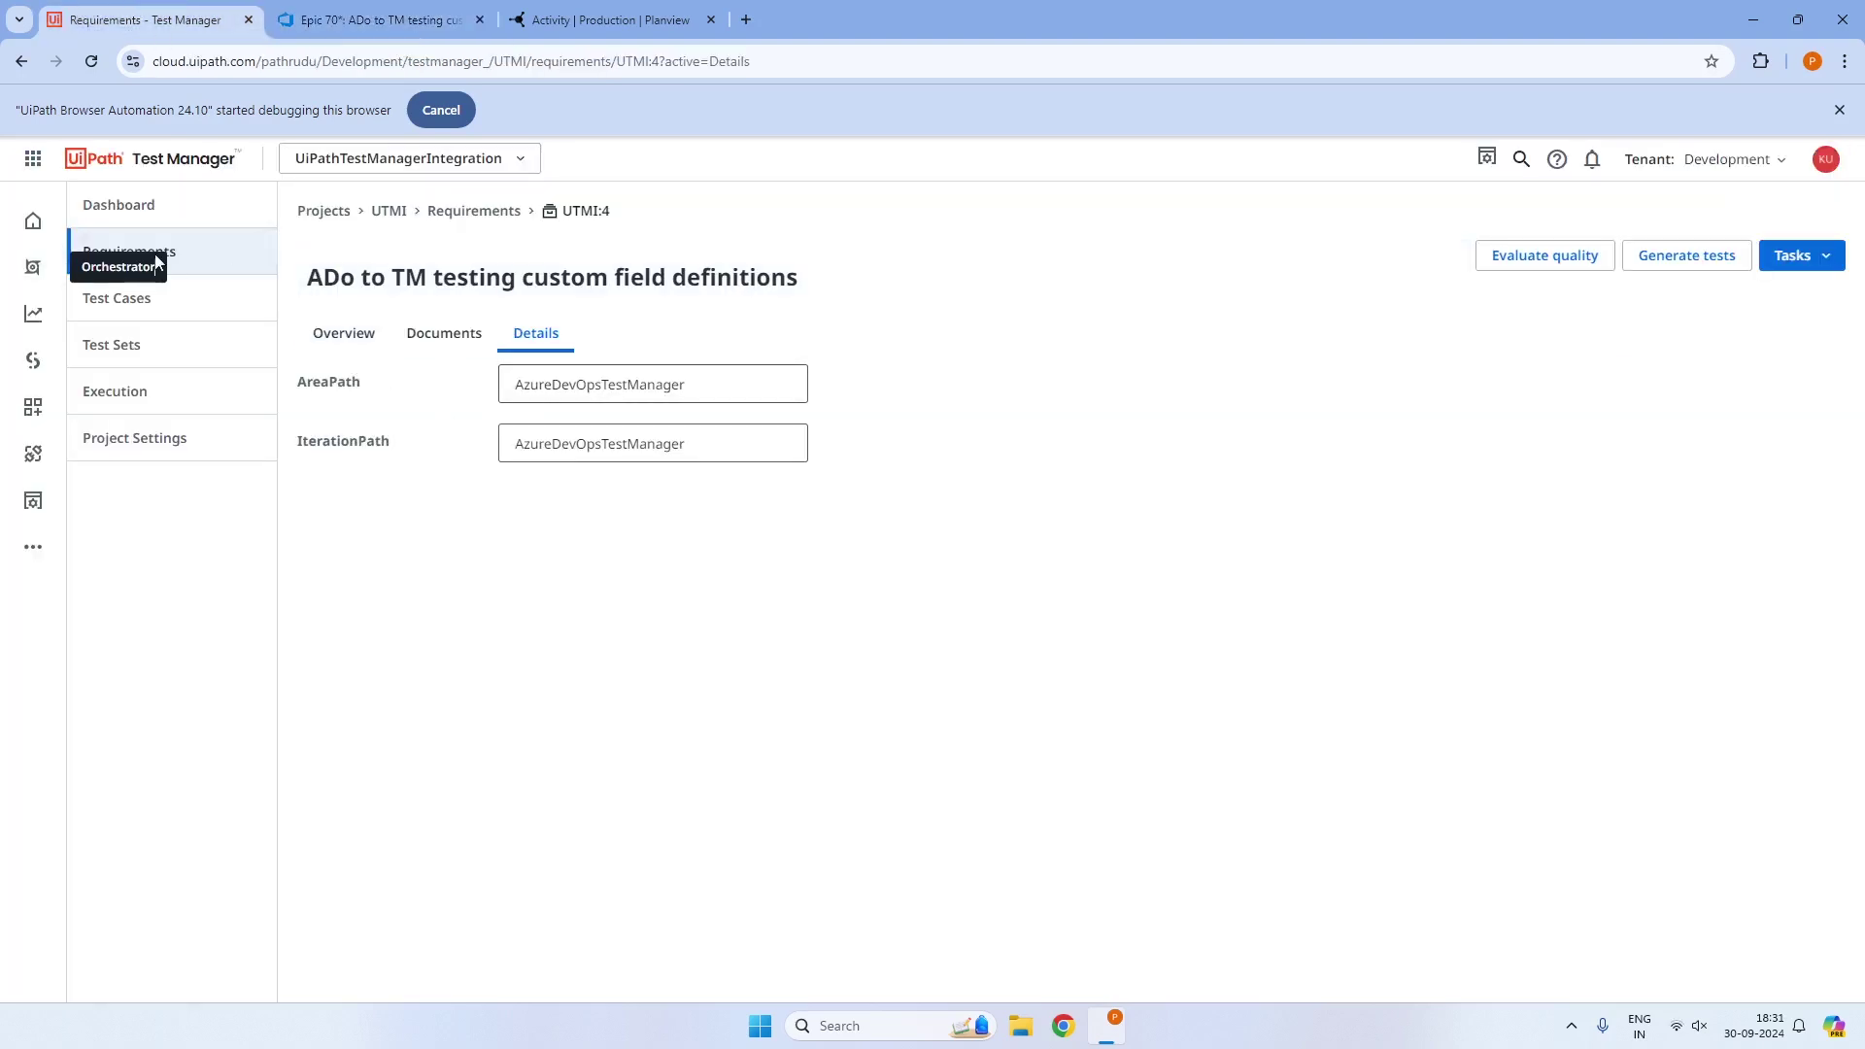
{"action": "left_click", "coordinate": [199, 251]}
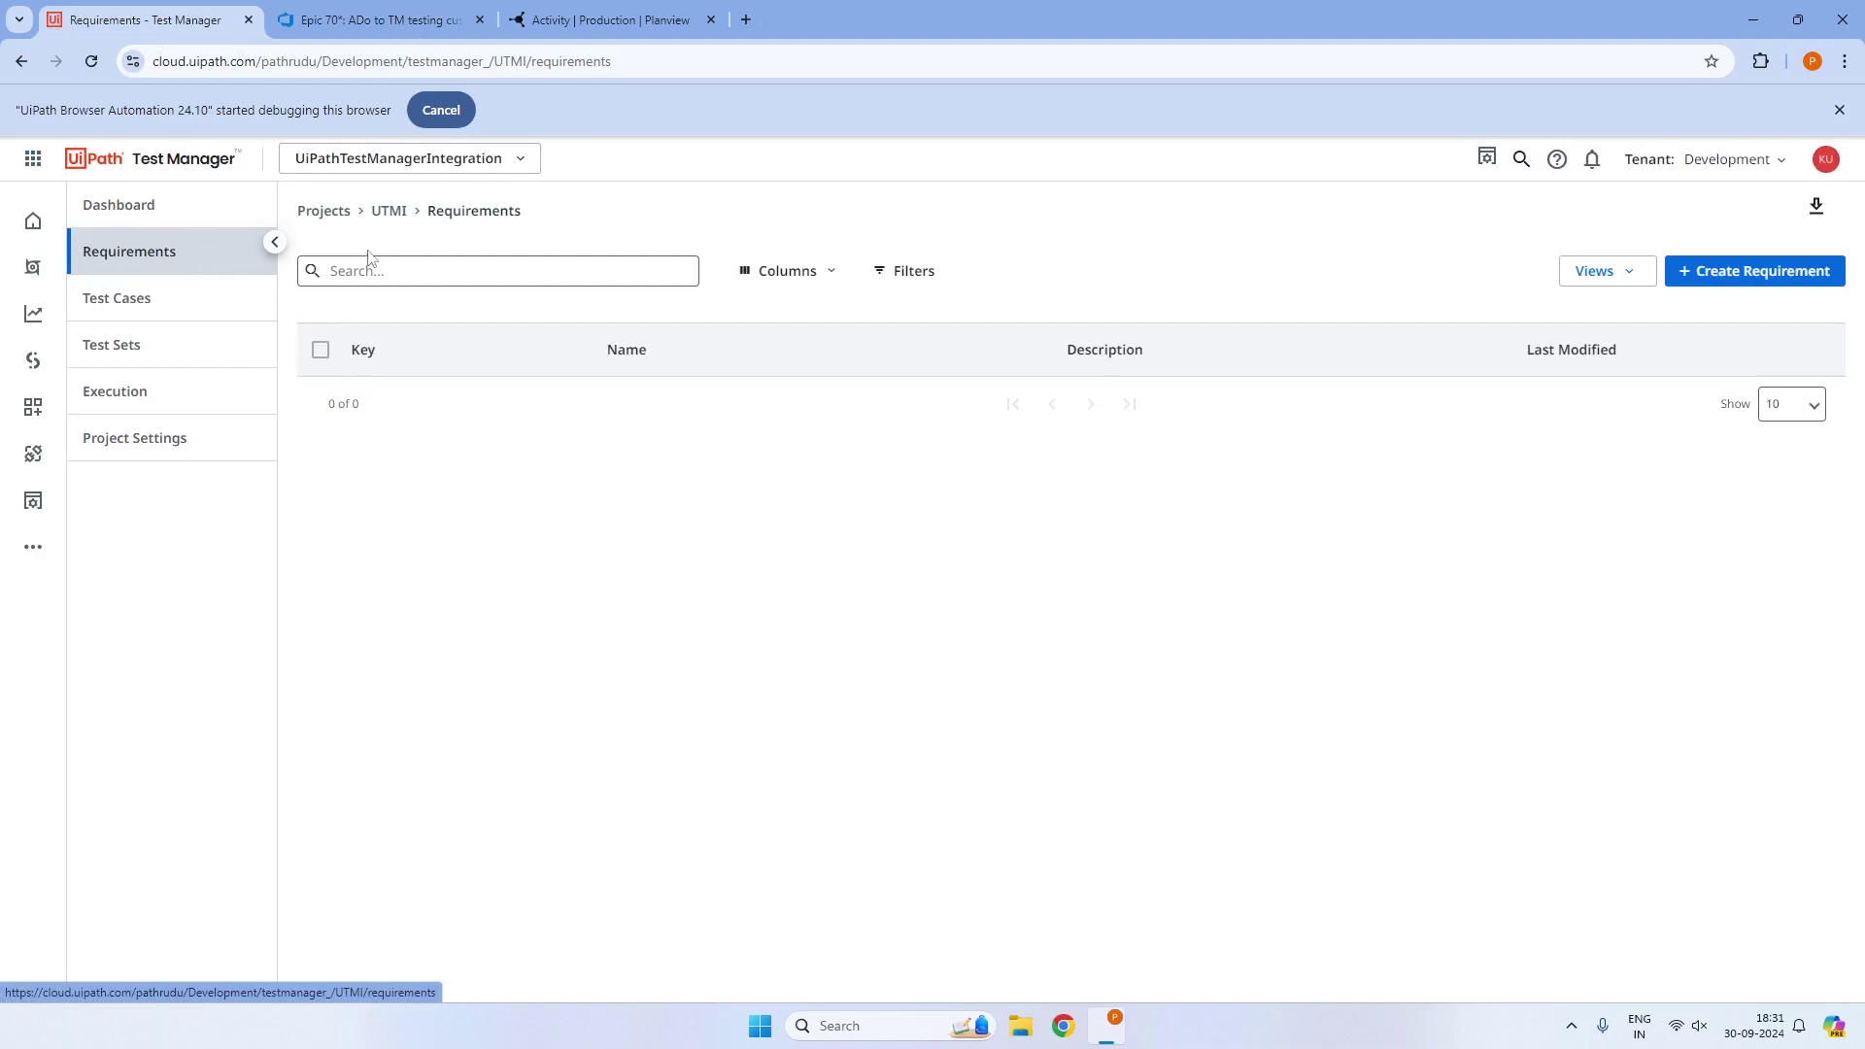
{"action": "left_click", "coordinate": [1725, 271]}
{"action": "left_click", "coordinate": [681, 425]}
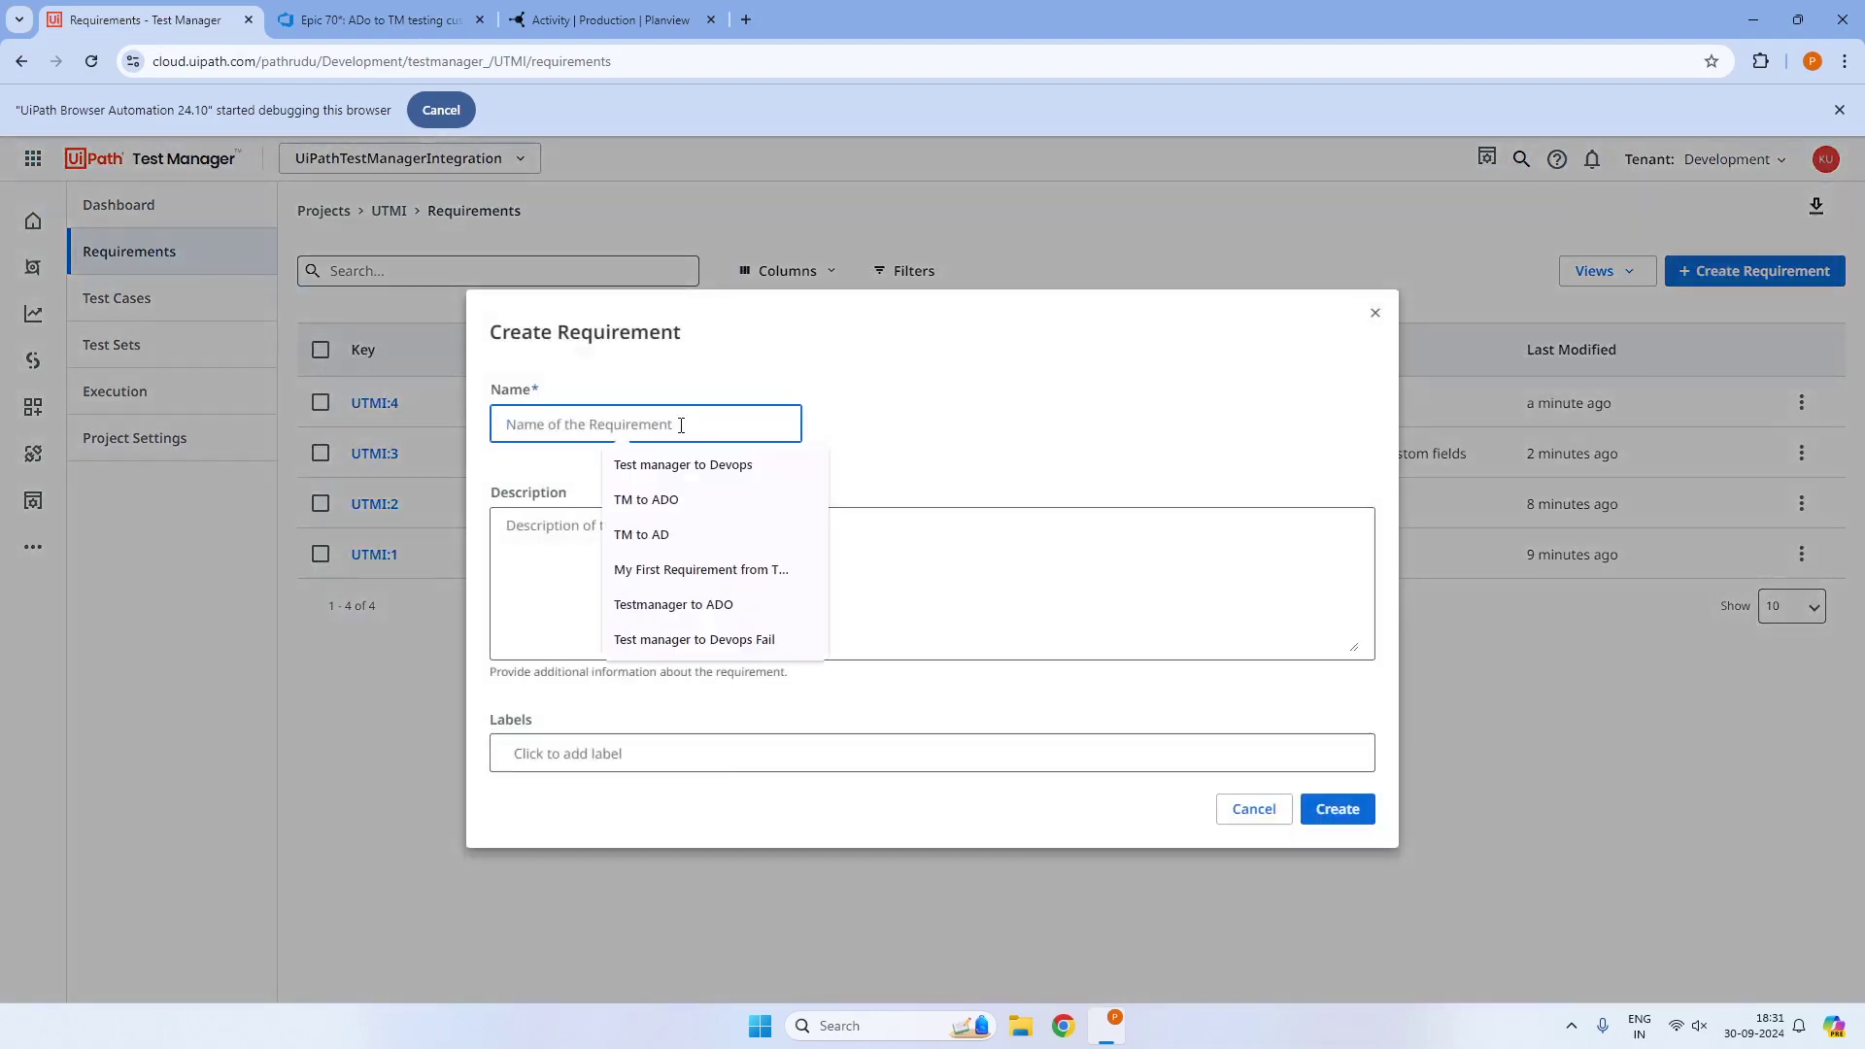
{"action": "left_click", "coordinate": [724, 464]}
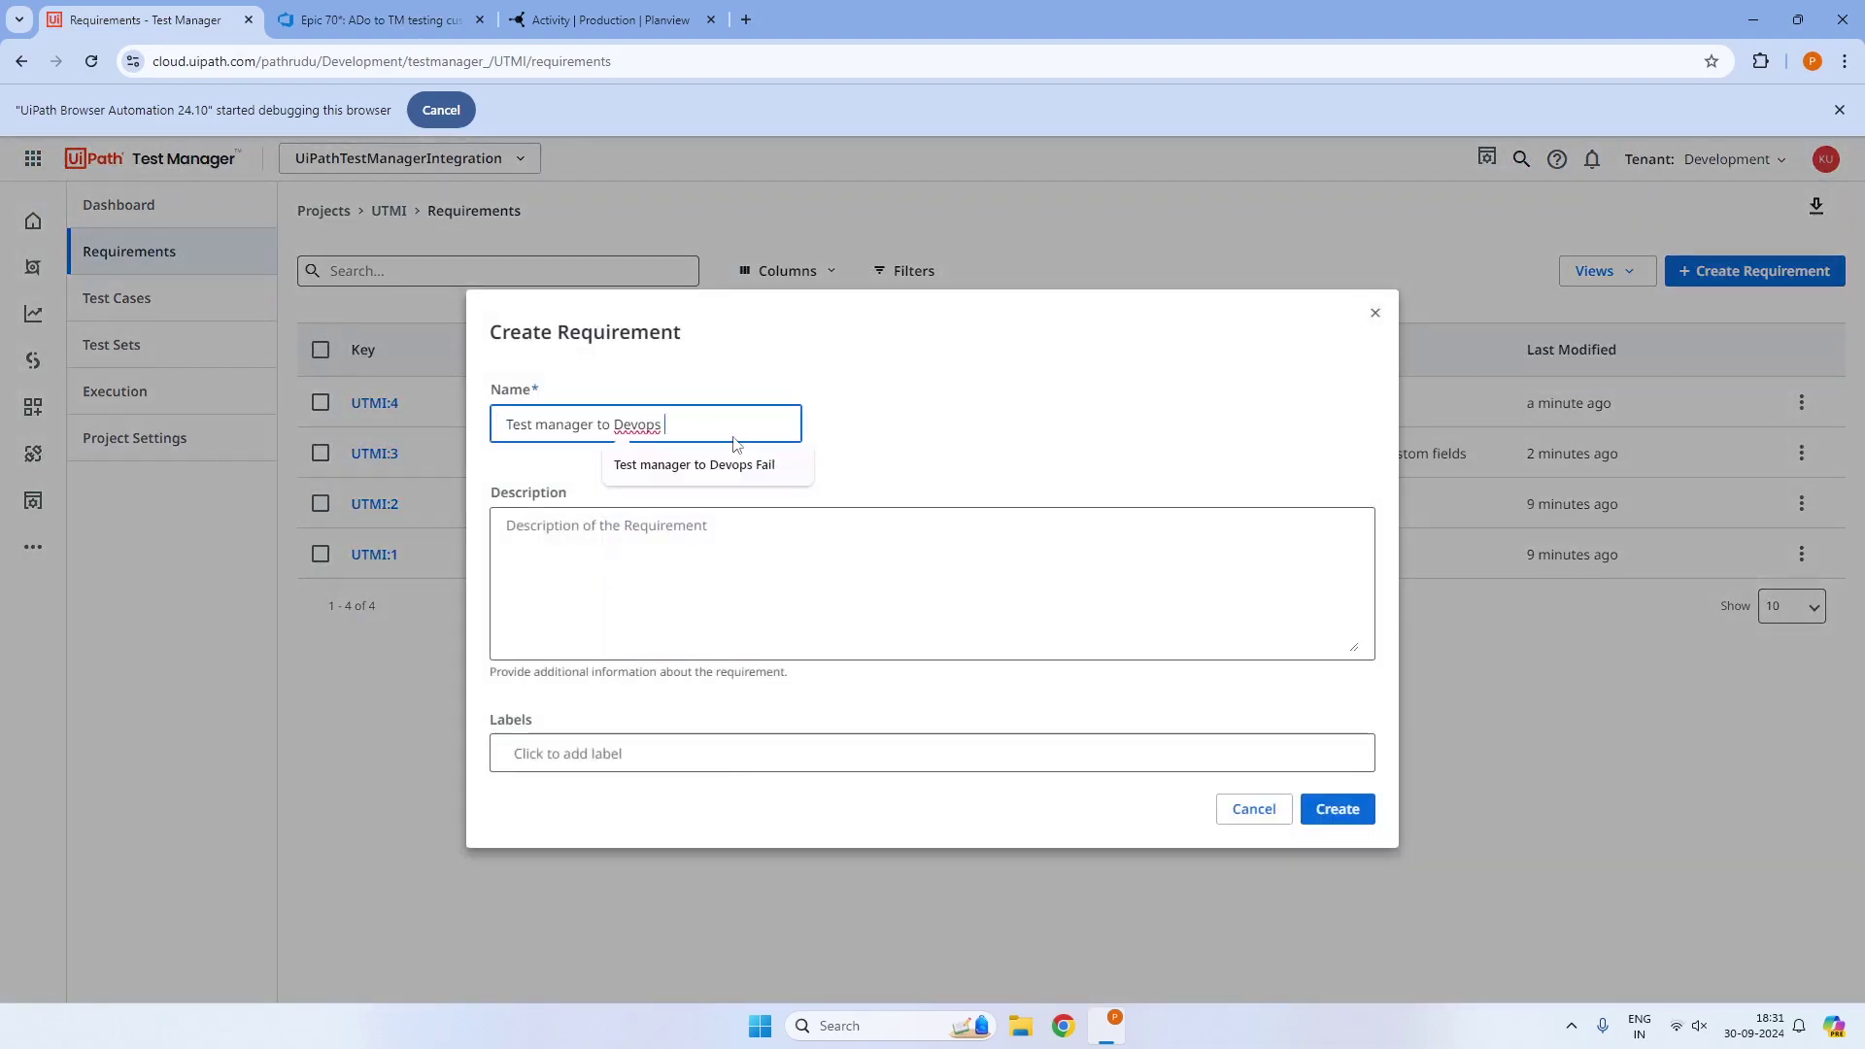
{"action": "type", "text": "Pass"}
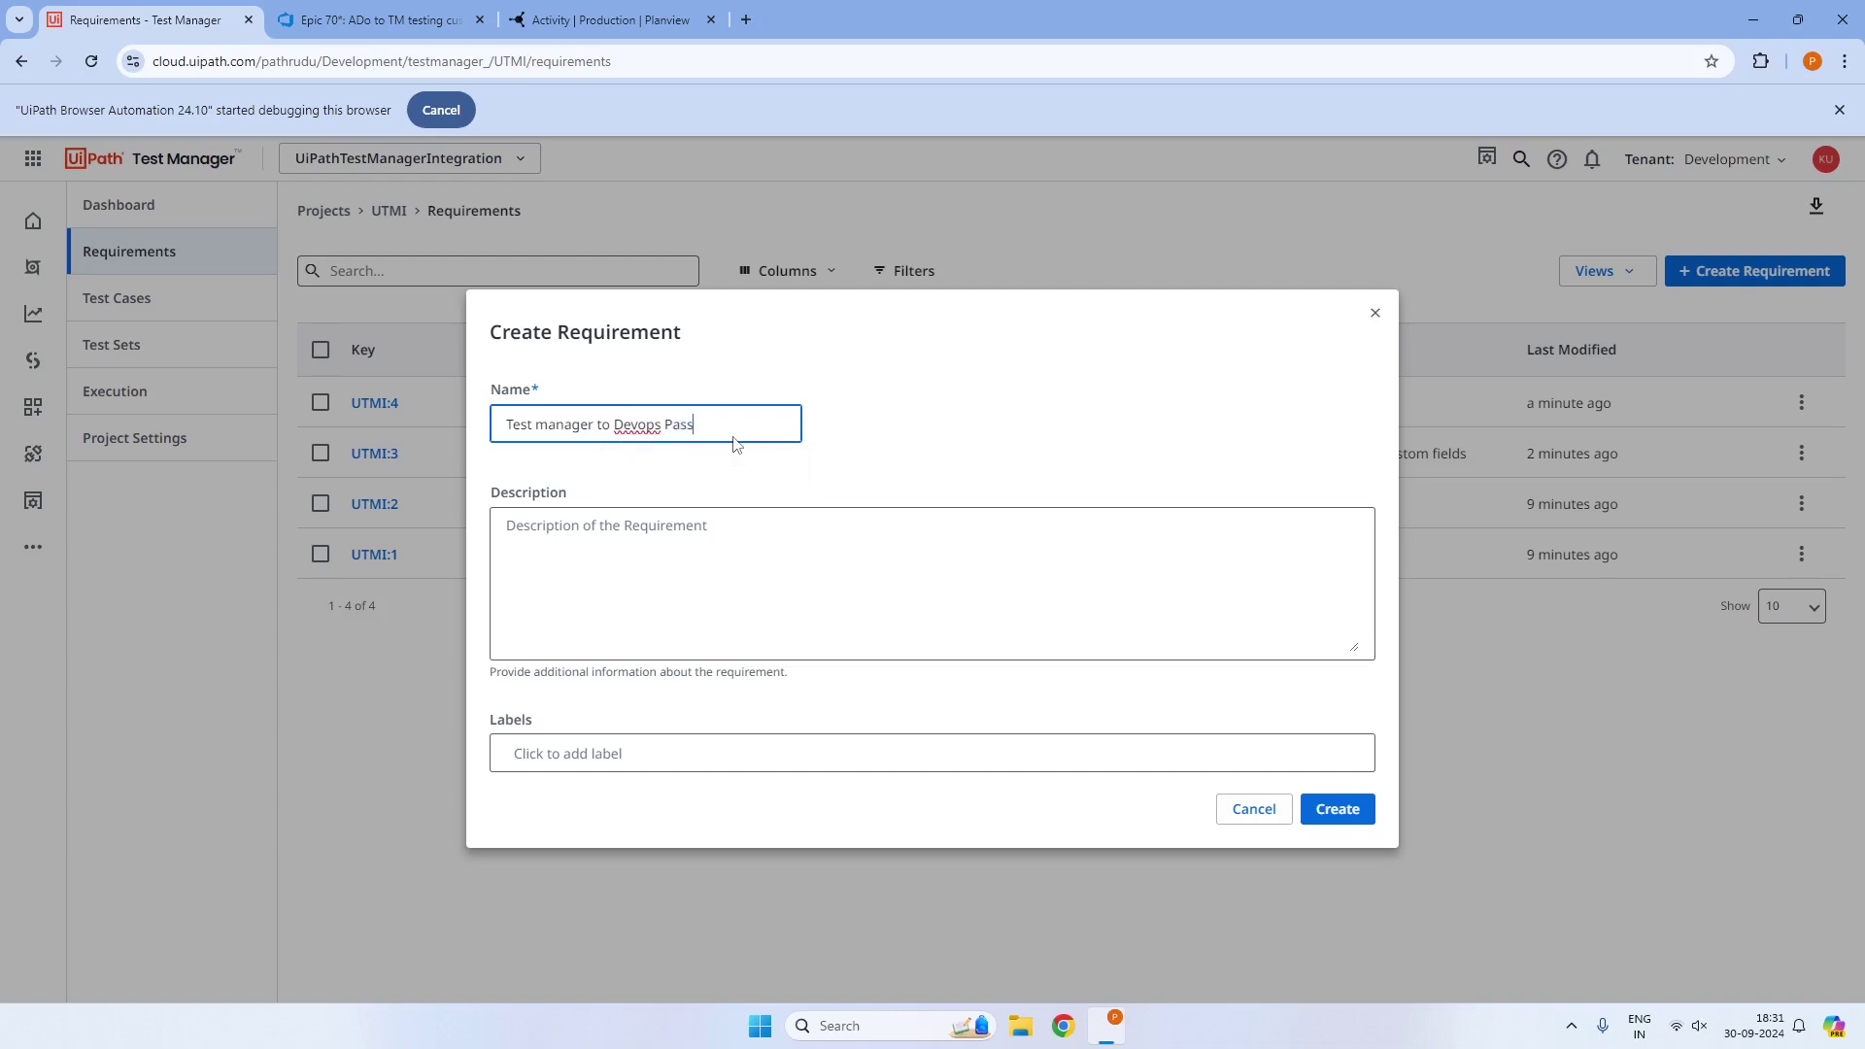
{"action": "left_click", "coordinate": [724, 526]}
{"action": "type", "text": "AzureDevOpsTestManager\\TM_Sprint1"}
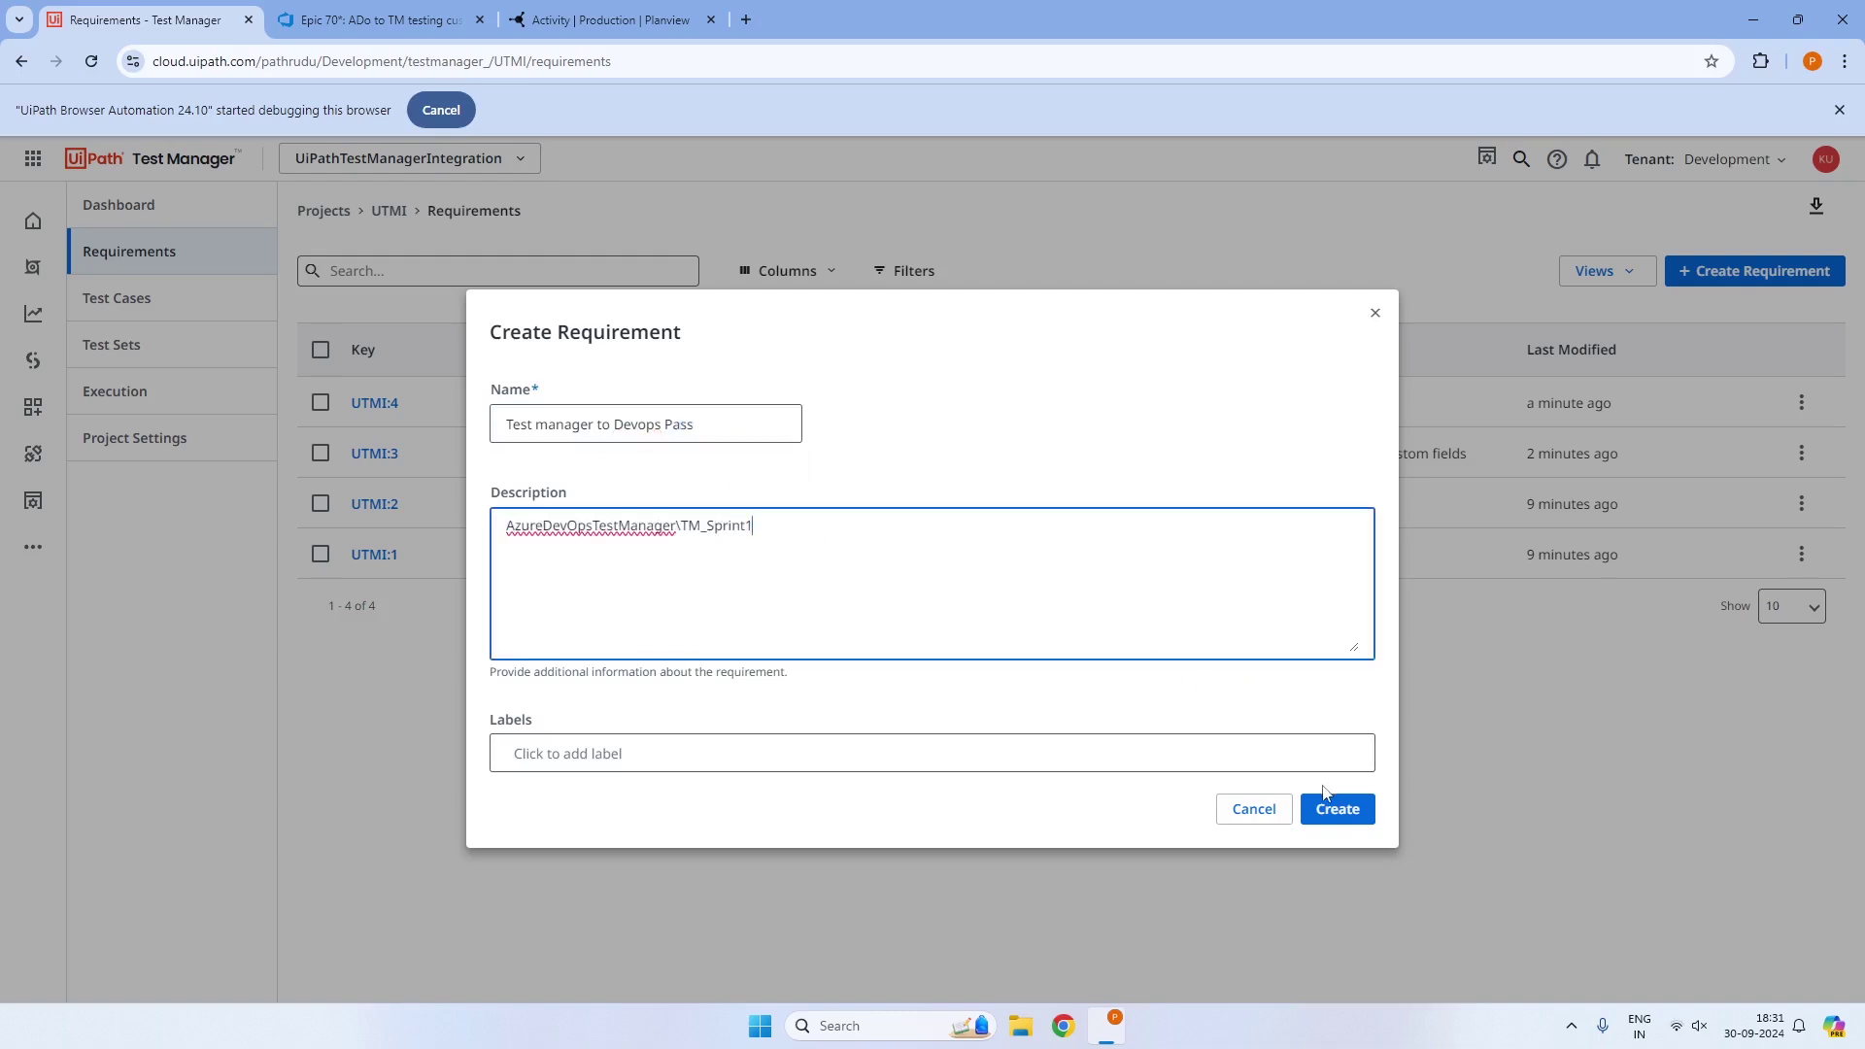
{"action": "left_click", "coordinate": [1337, 809]}
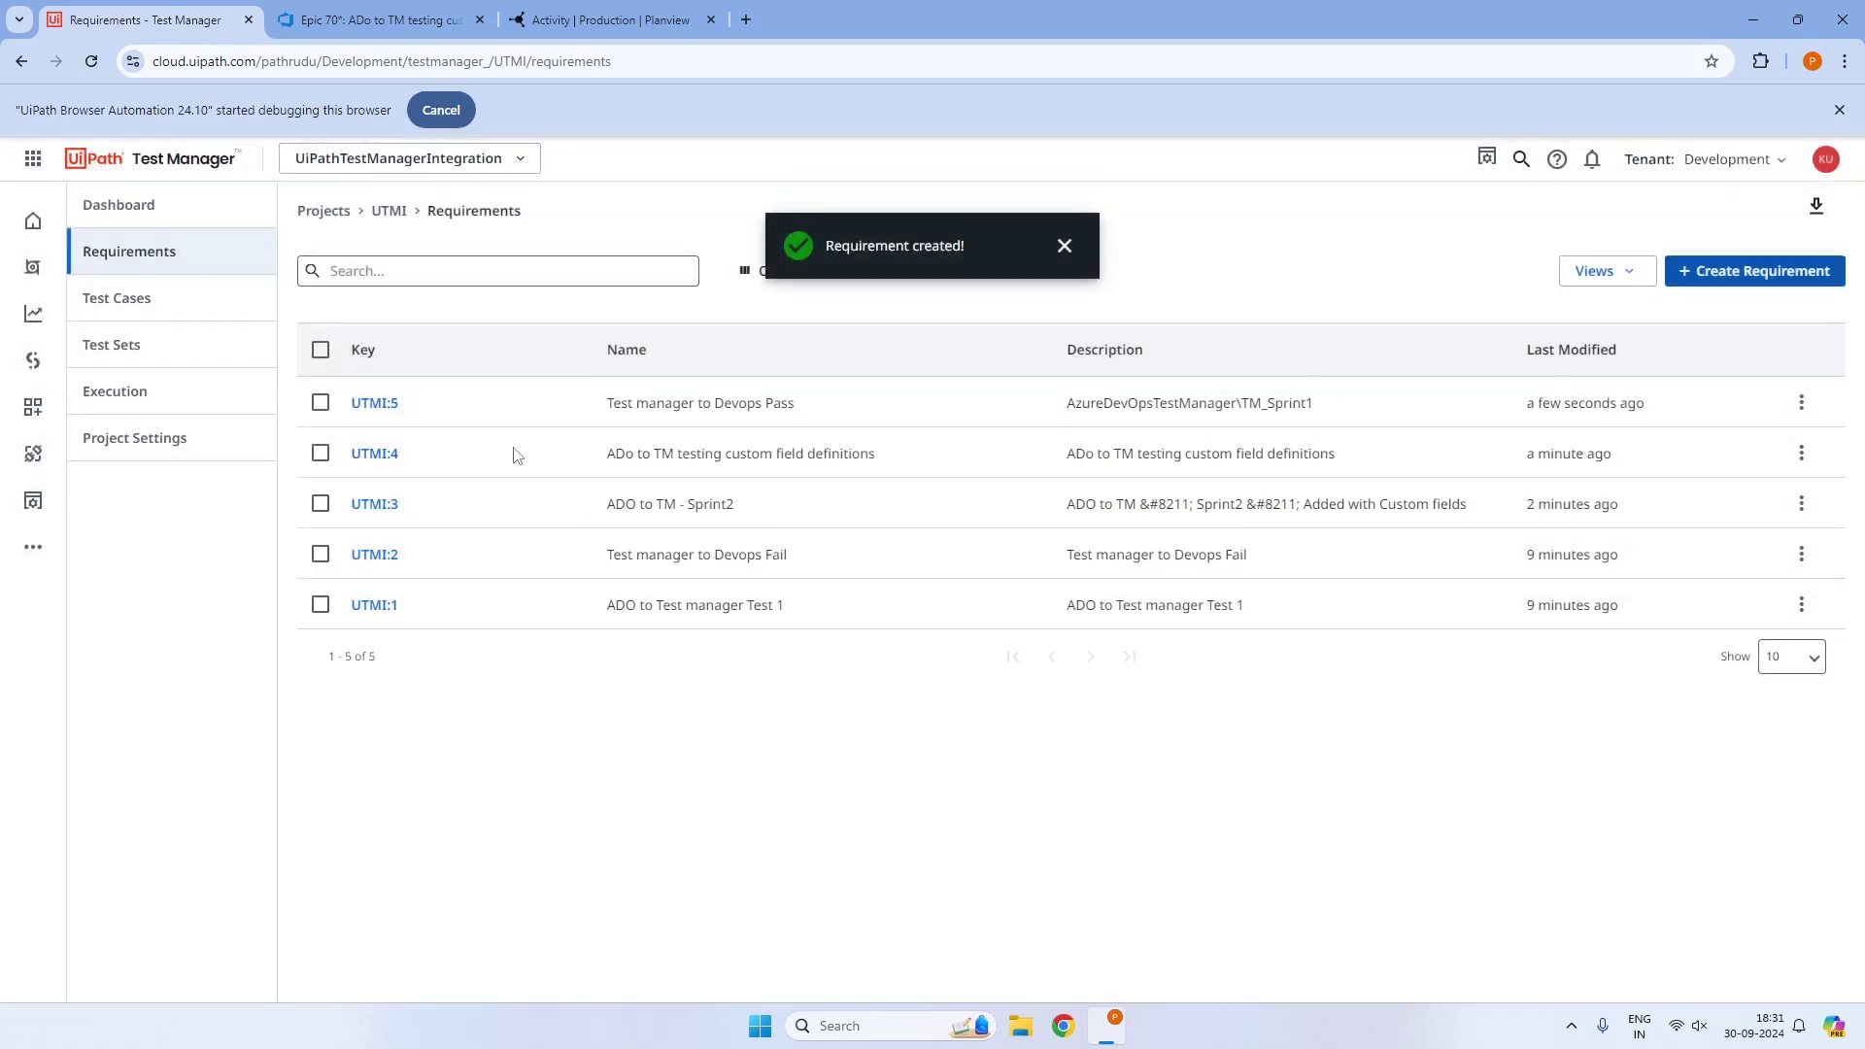
In the details of requirement UTMI:5, set IterationPath to AzureDevOpsTestManager\TM_Sprint1 and AreaPath to AzureDevOpsTestManager
{"action": "left_click", "coordinate": [375, 404]}
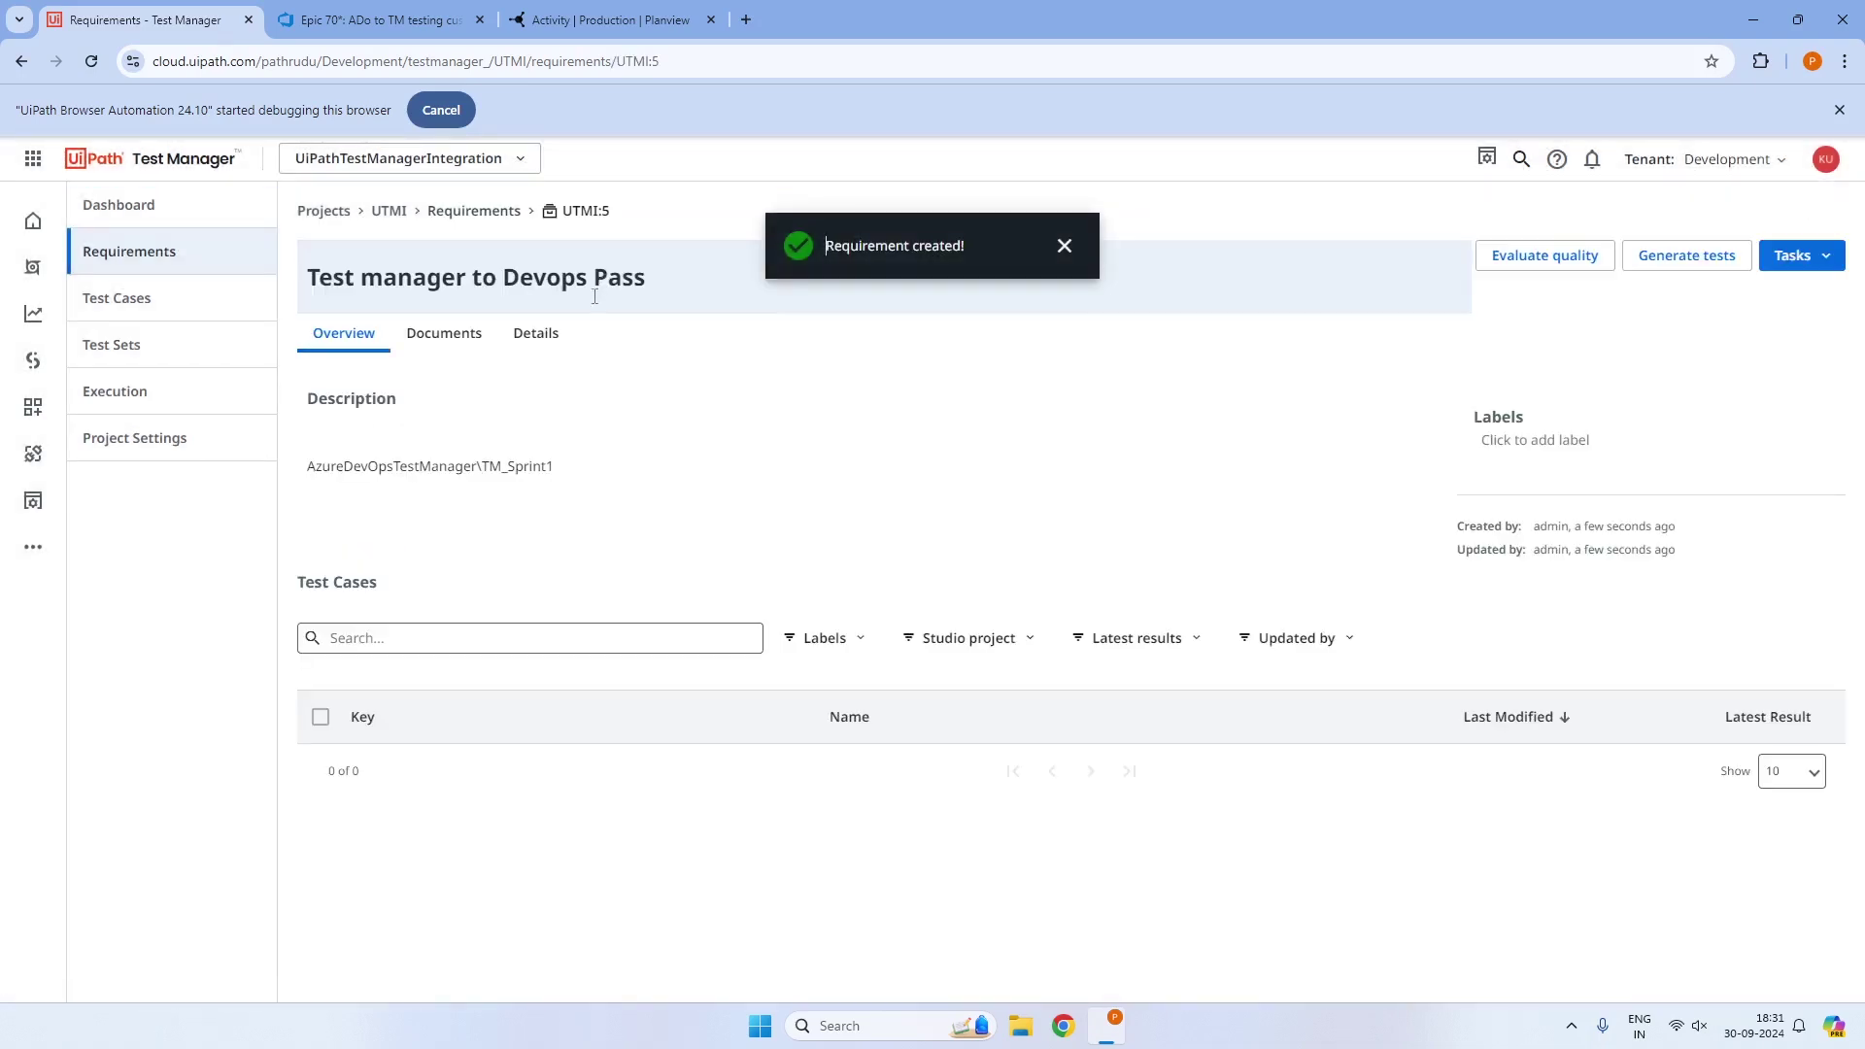
{"action": "left_click", "coordinate": [539, 334]}
{"action": "left_click", "coordinate": [591, 392]}
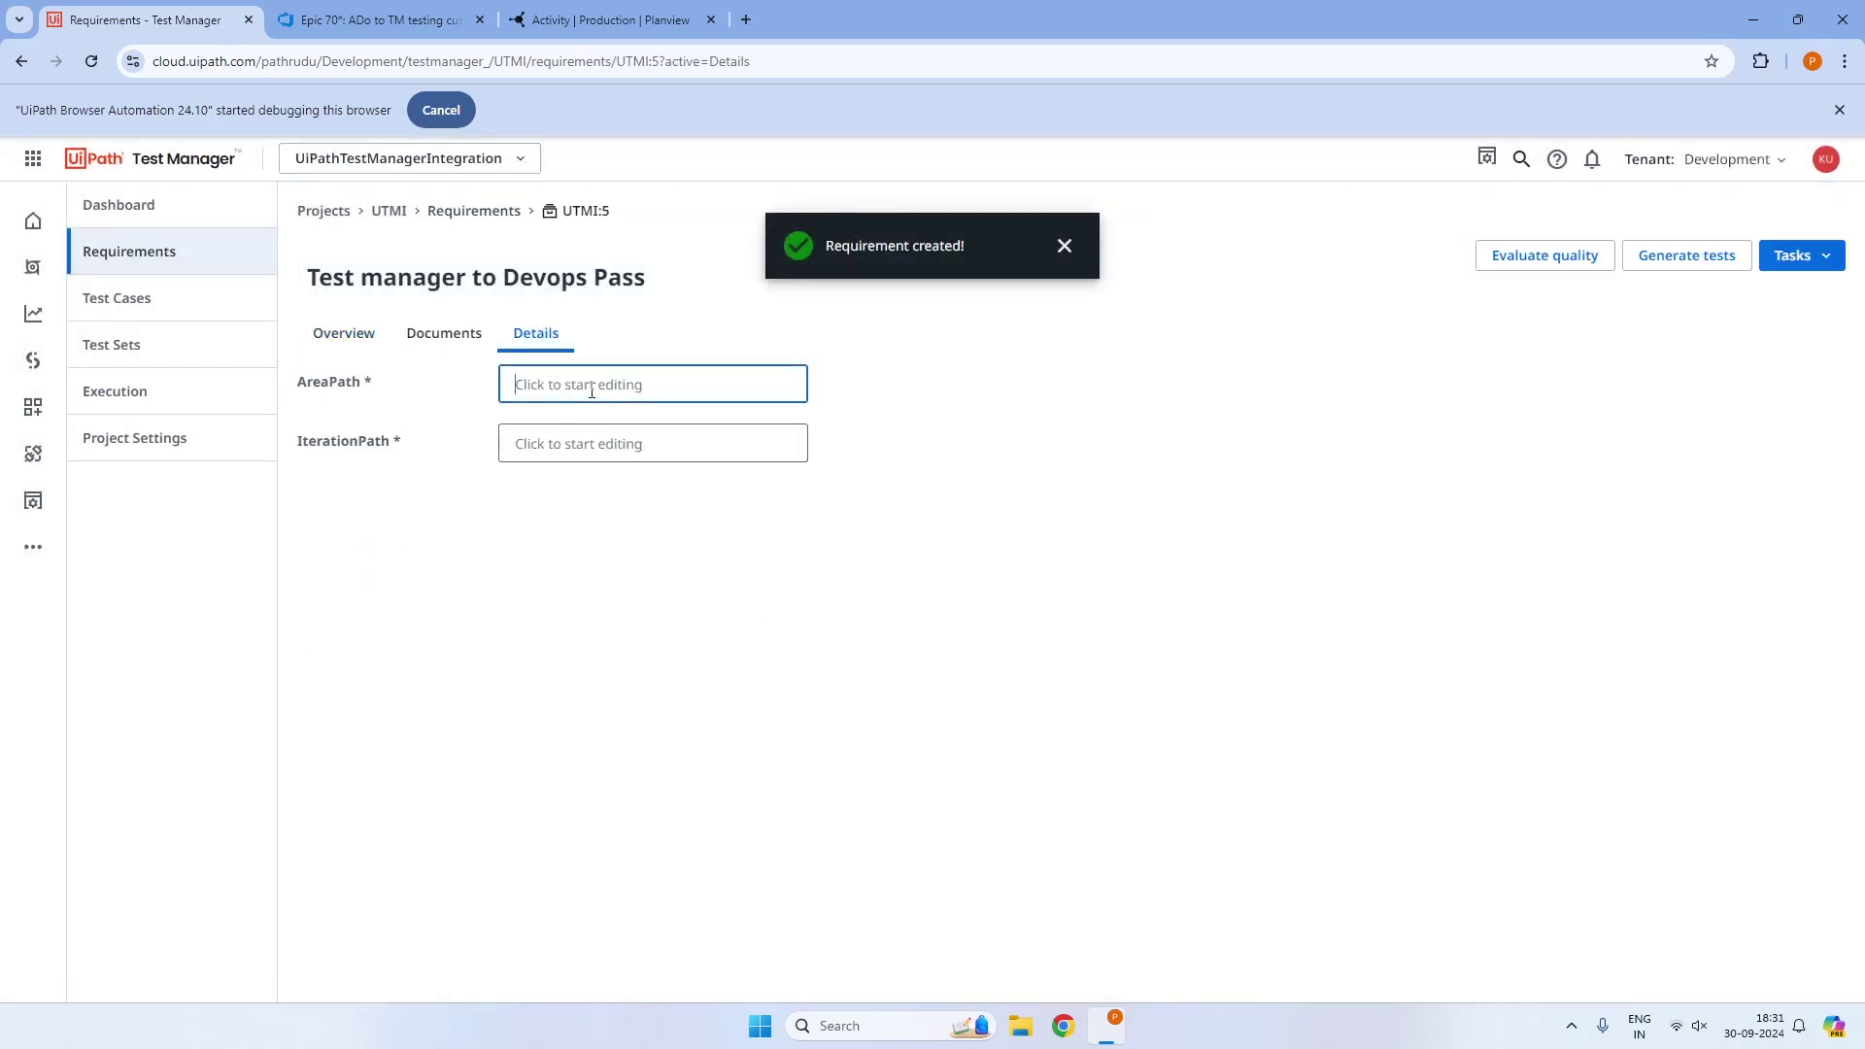
{"action": "left_click", "coordinate": [588, 437]}
{"action": "type", "text": "AzureDevOpsTestManager\\TM_Sprint1"}
{"action": "left_click", "coordinate": [600, 388]}
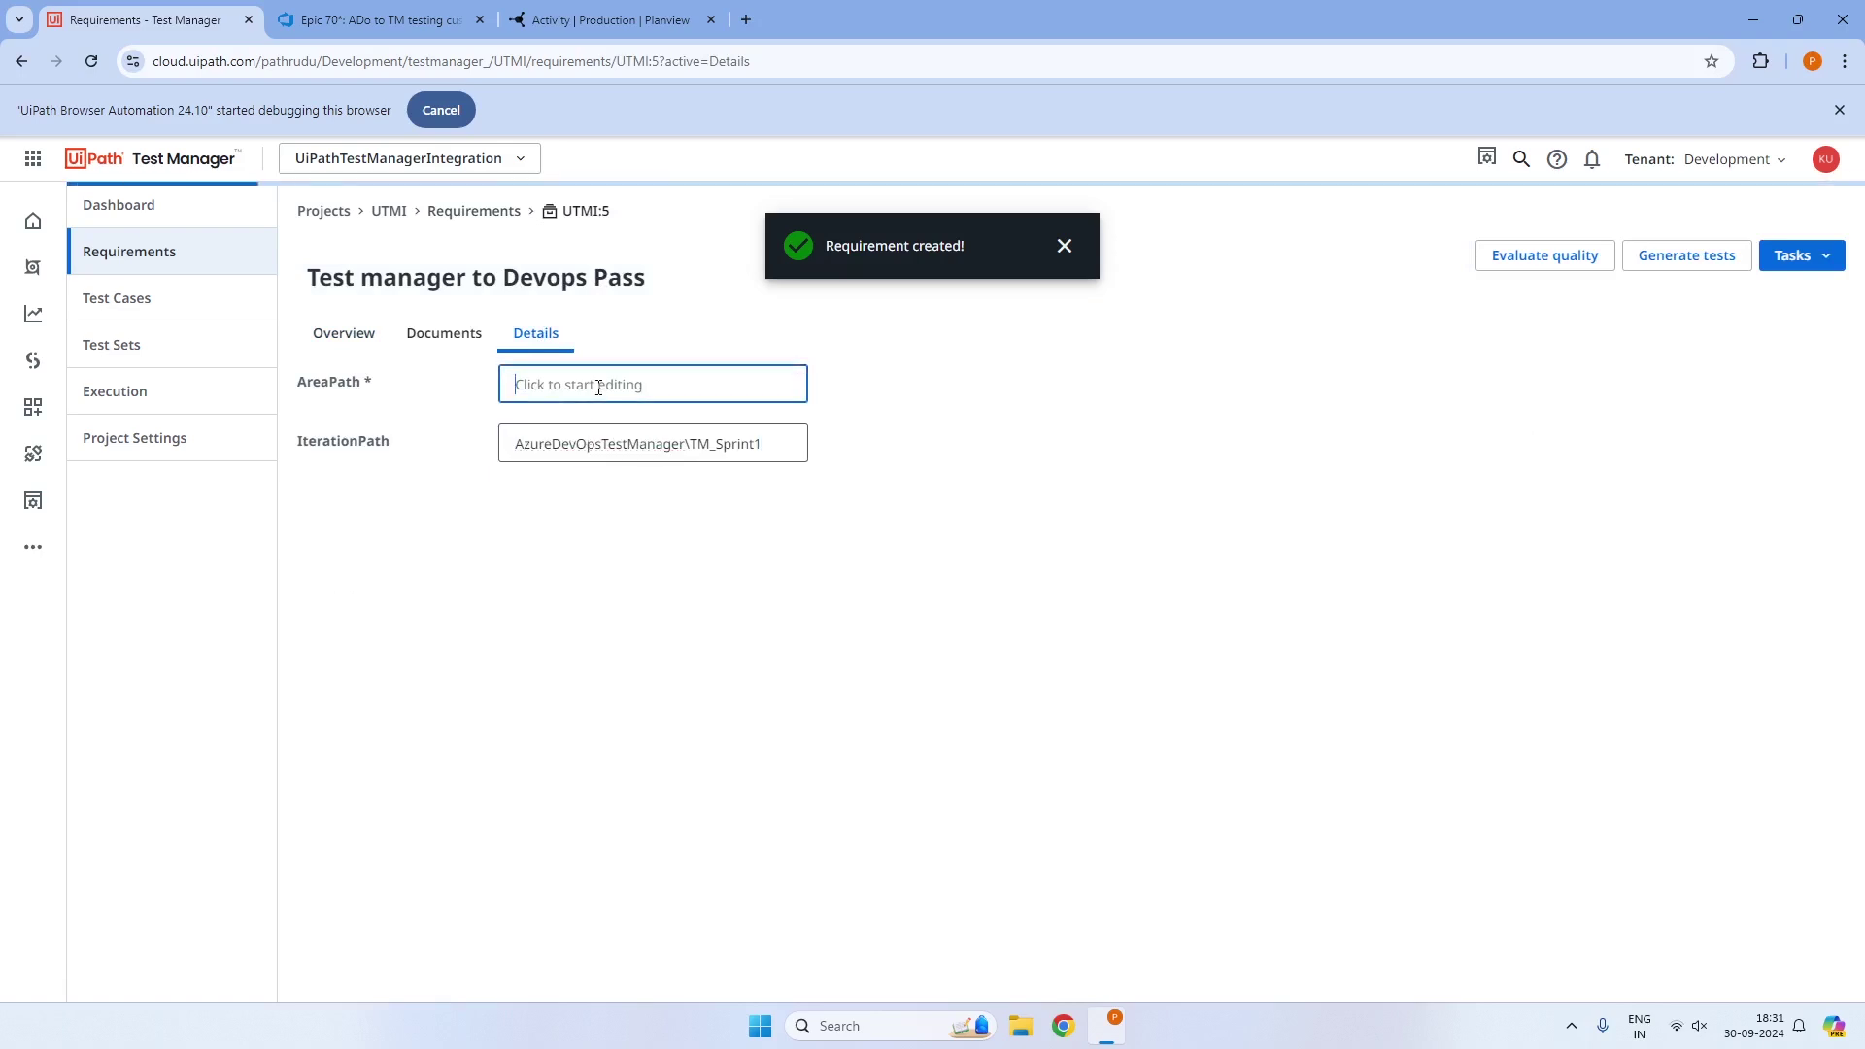
{"action": "type", "text": "AzureDevOpsTestManager\\TM_Sprint1"}
{"action": "left_click_drag", "start_coordinate": [682, 385], "coordinate": [764, 385]}
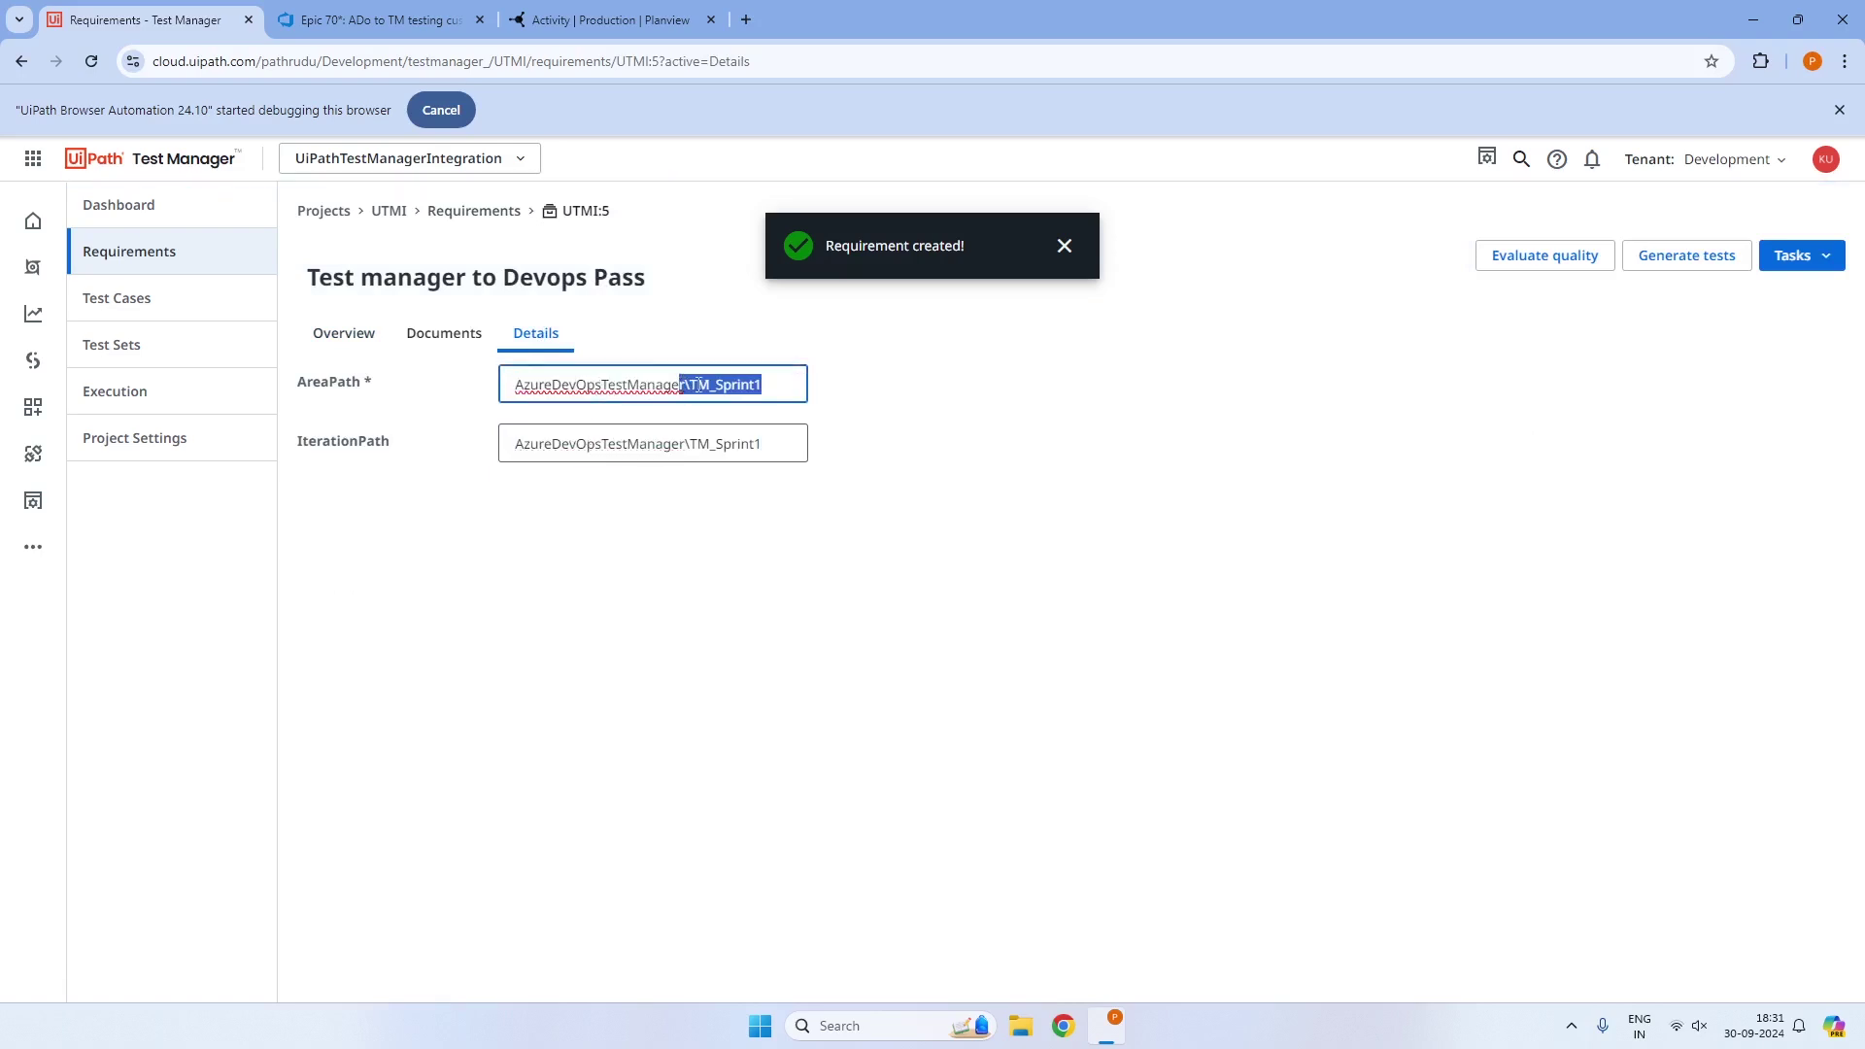
{"action": "key", "text": "BackSpace"}
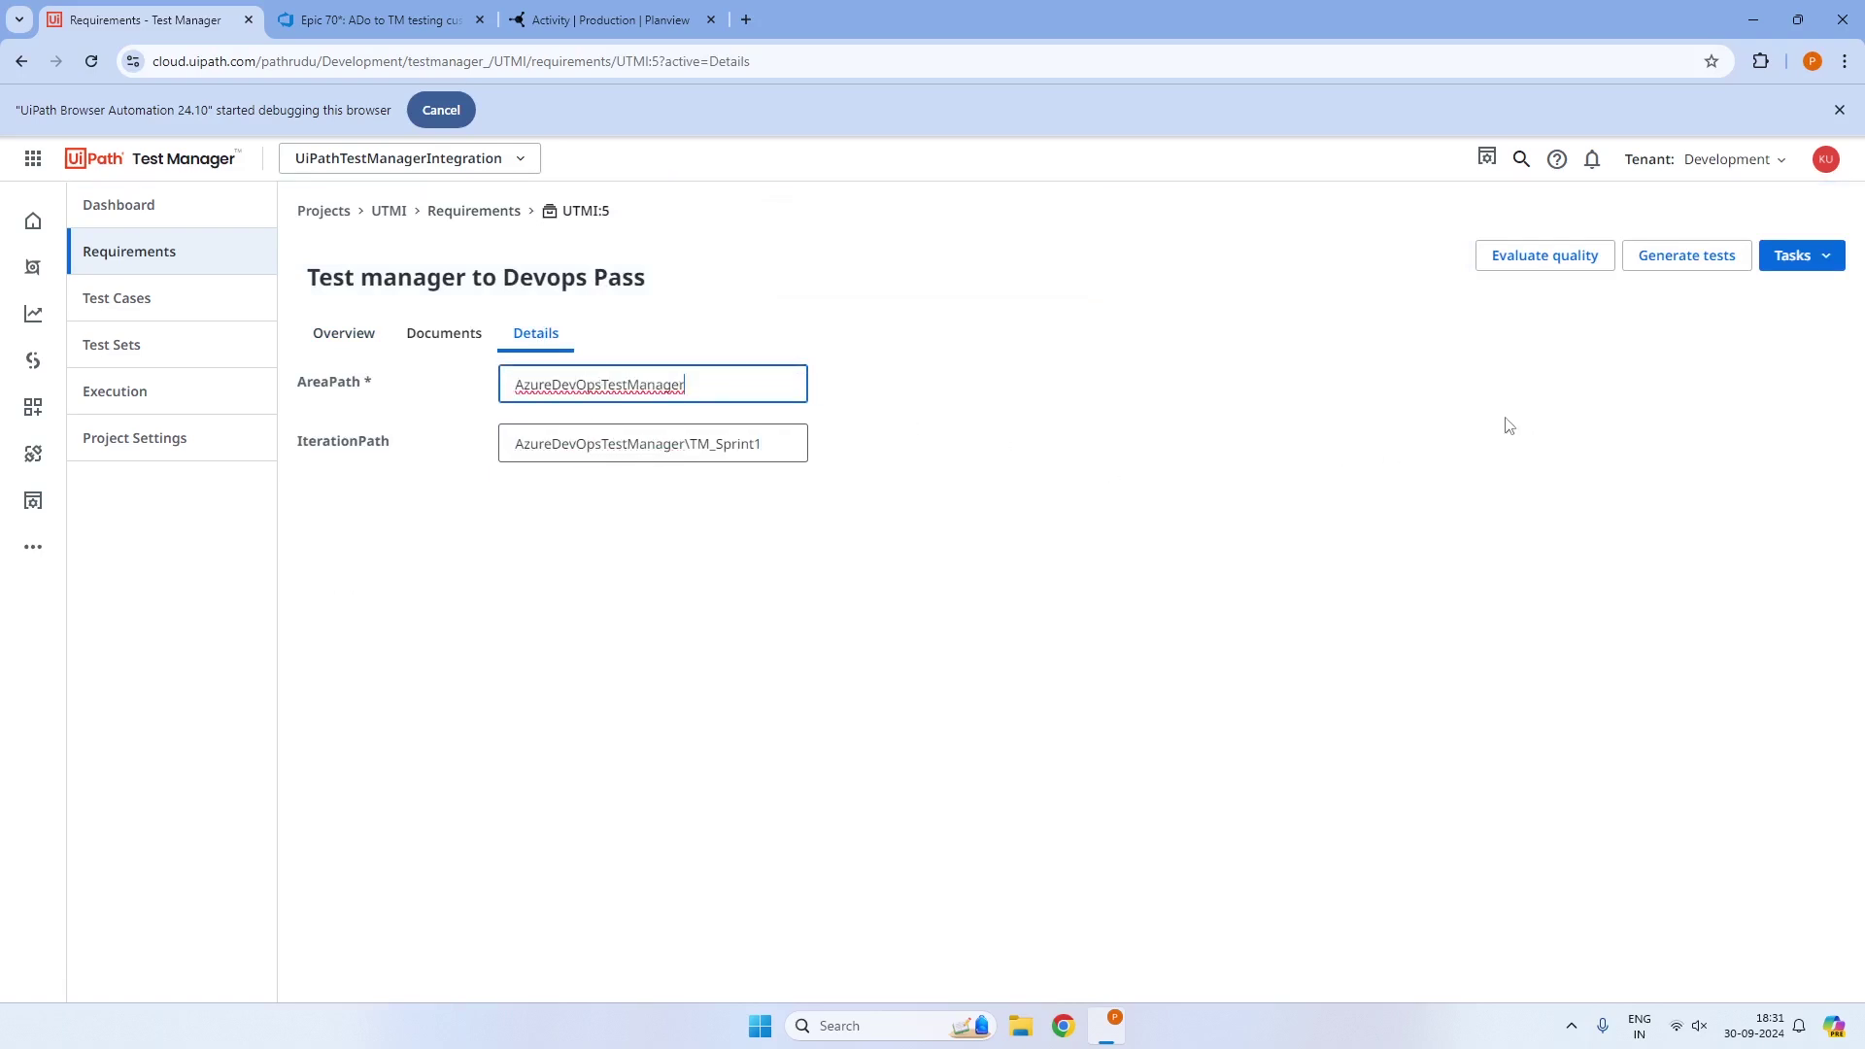
{"action": "left_click", "coordinate": [1193, 456]}
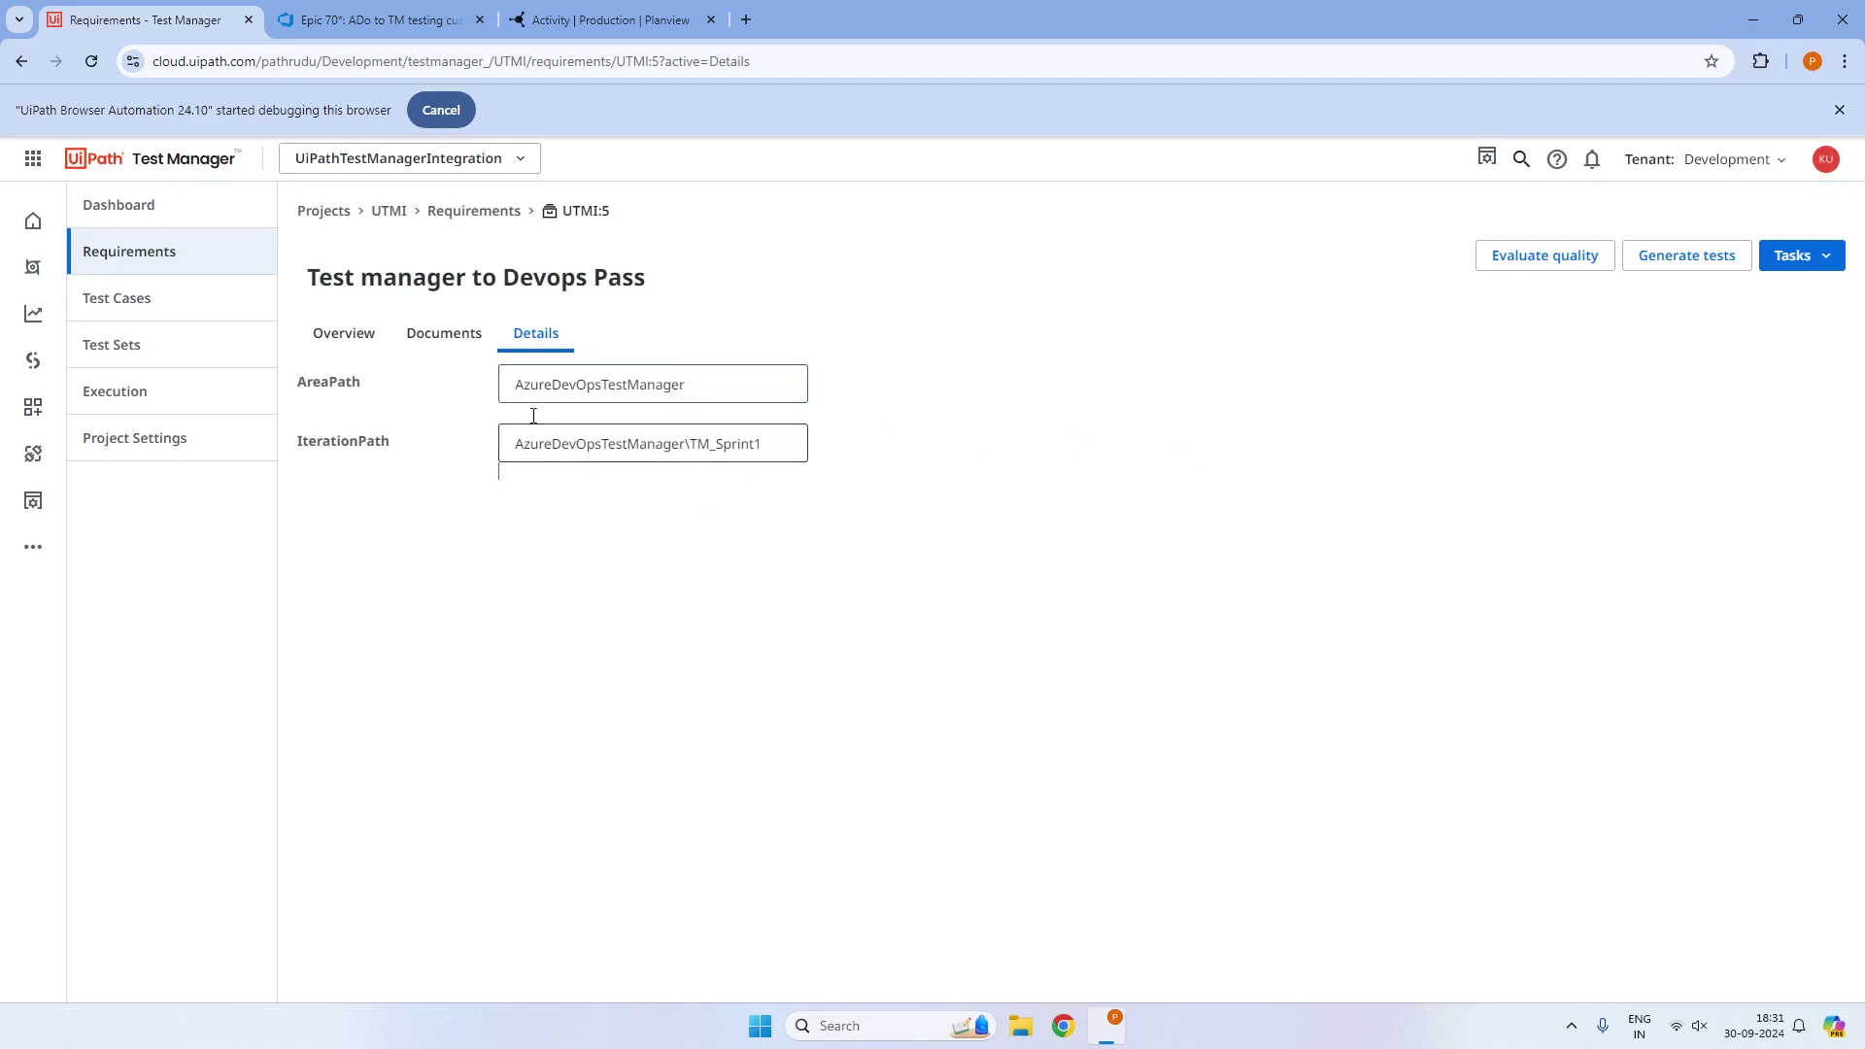
Switch to Azure DevOps, discard the unsaved iteration change on epic 70 and return to the work items list
{"action": "left_click", "coordinate": [412, 13]}
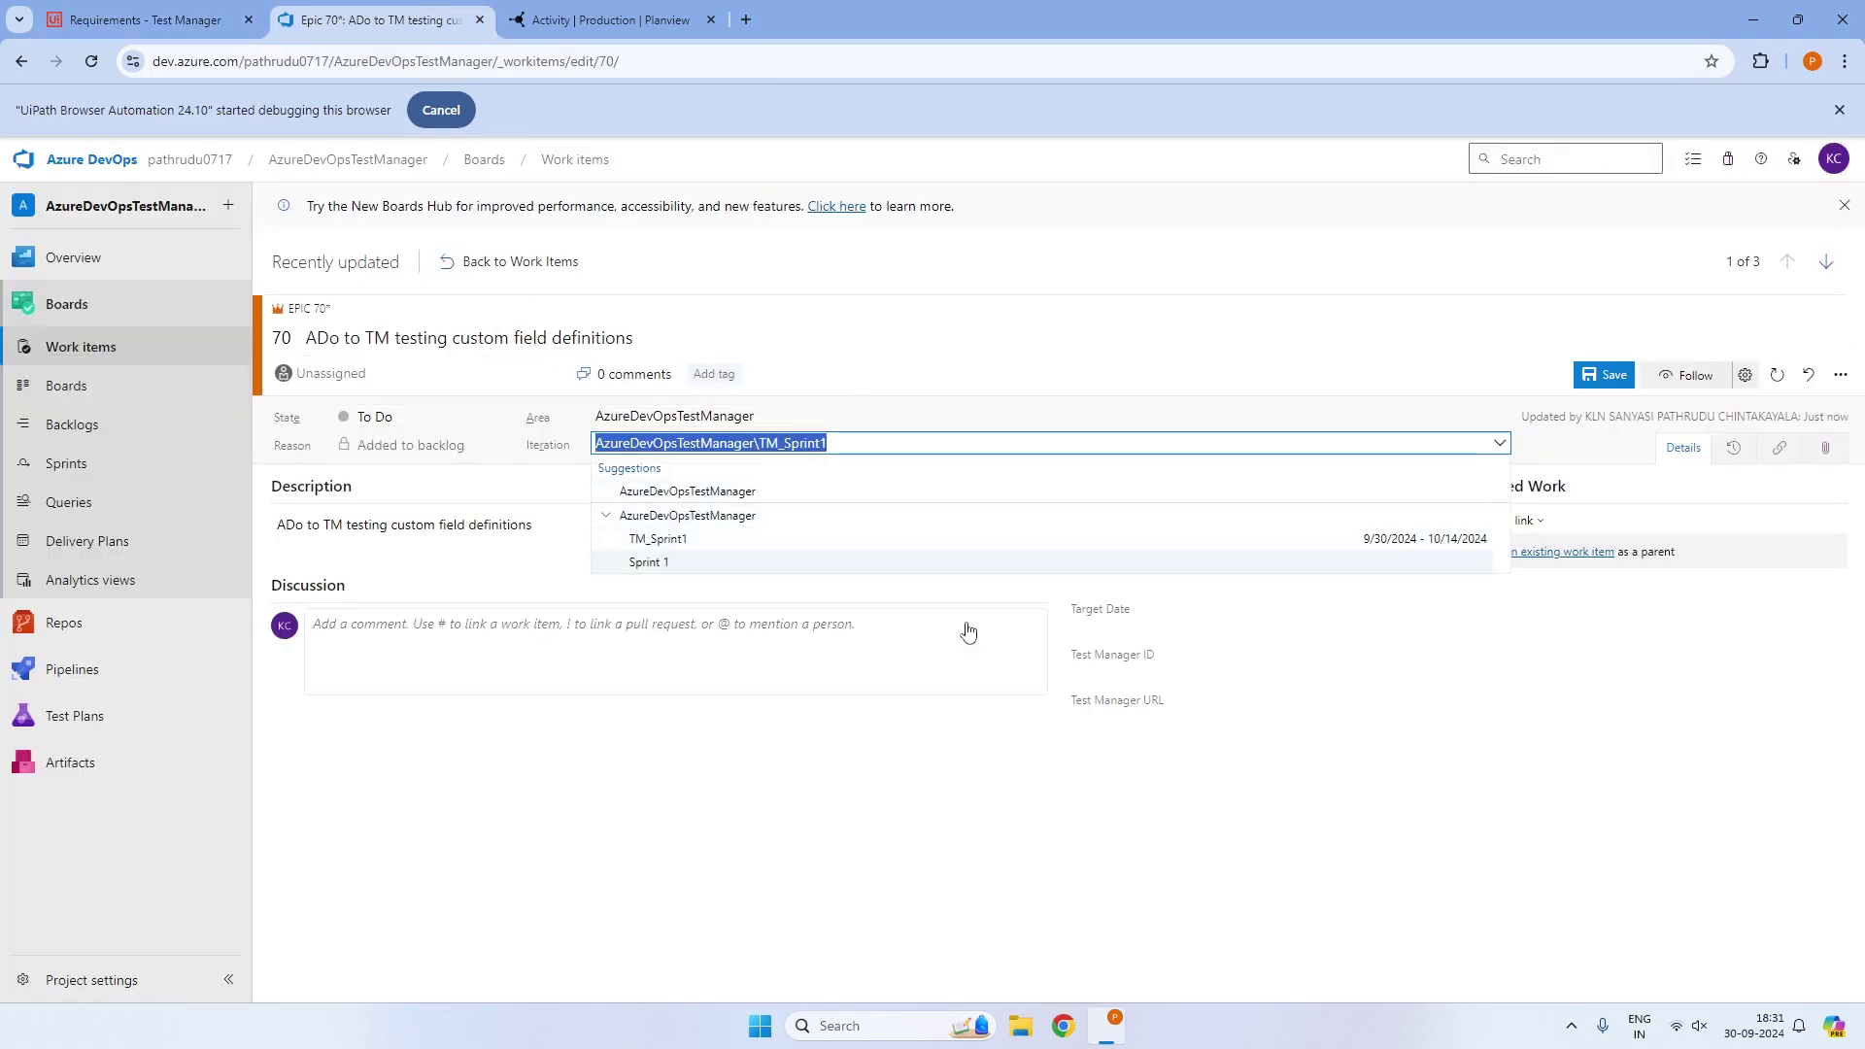
{"action": "left_click", "coordinate": [1463, 798]}
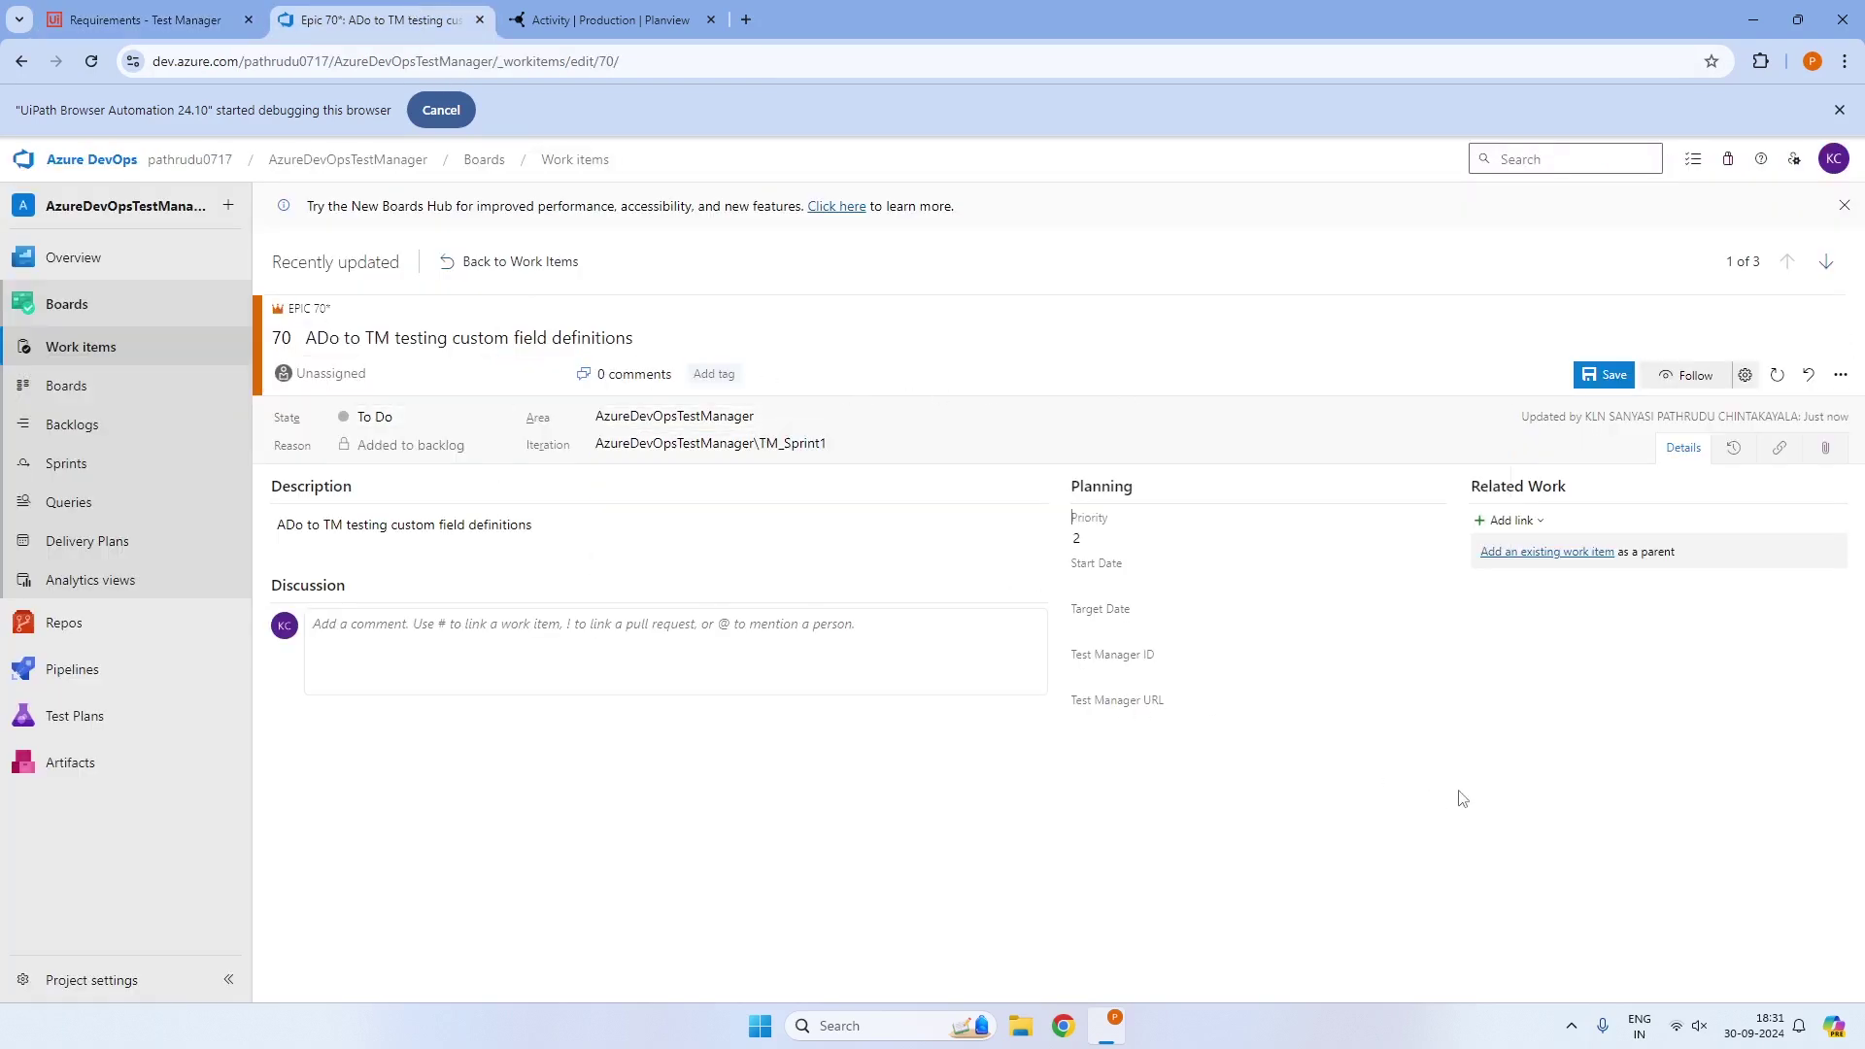
{"action": "left_click", "coordinate": [506, 272]}
{"action": "left_click", "coordinate": [1010, 624]}
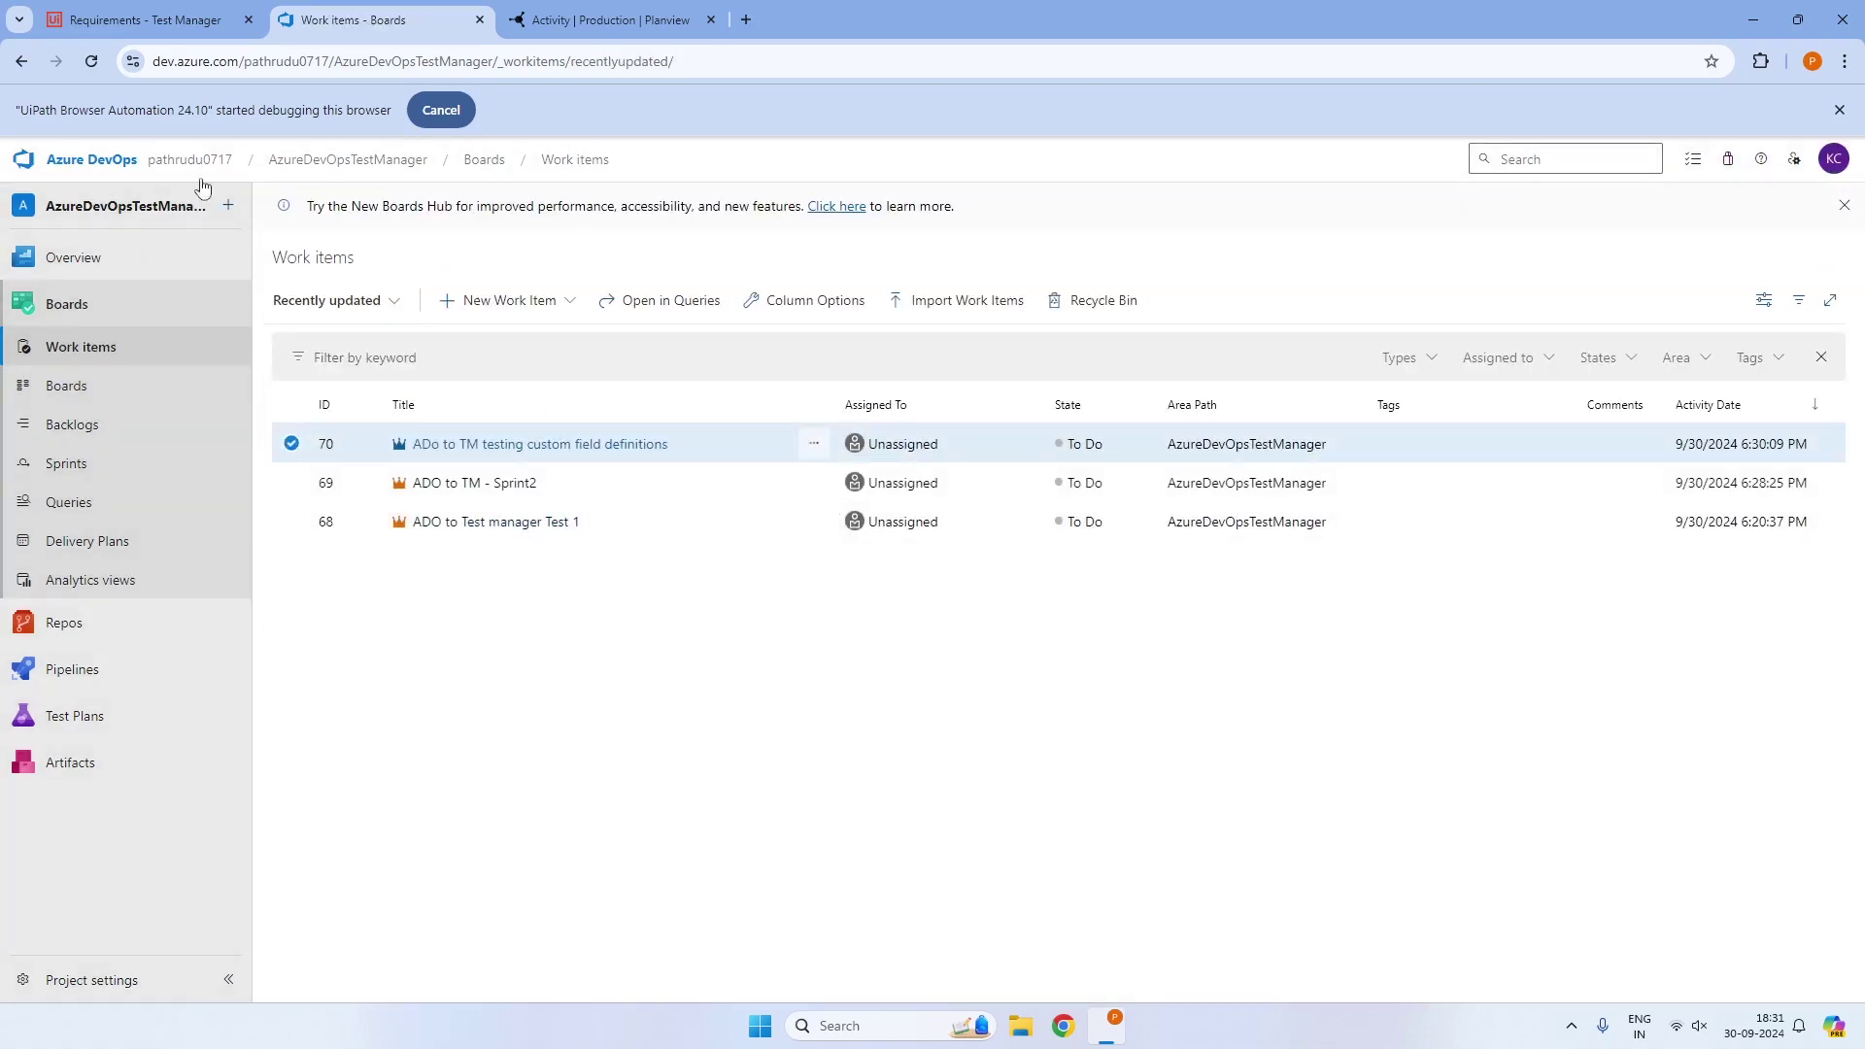
Check the key of the new requirement in Test Manager and return to the Azure DevOps work items
{"action": "left_click", "coordinate": [154, 25]}
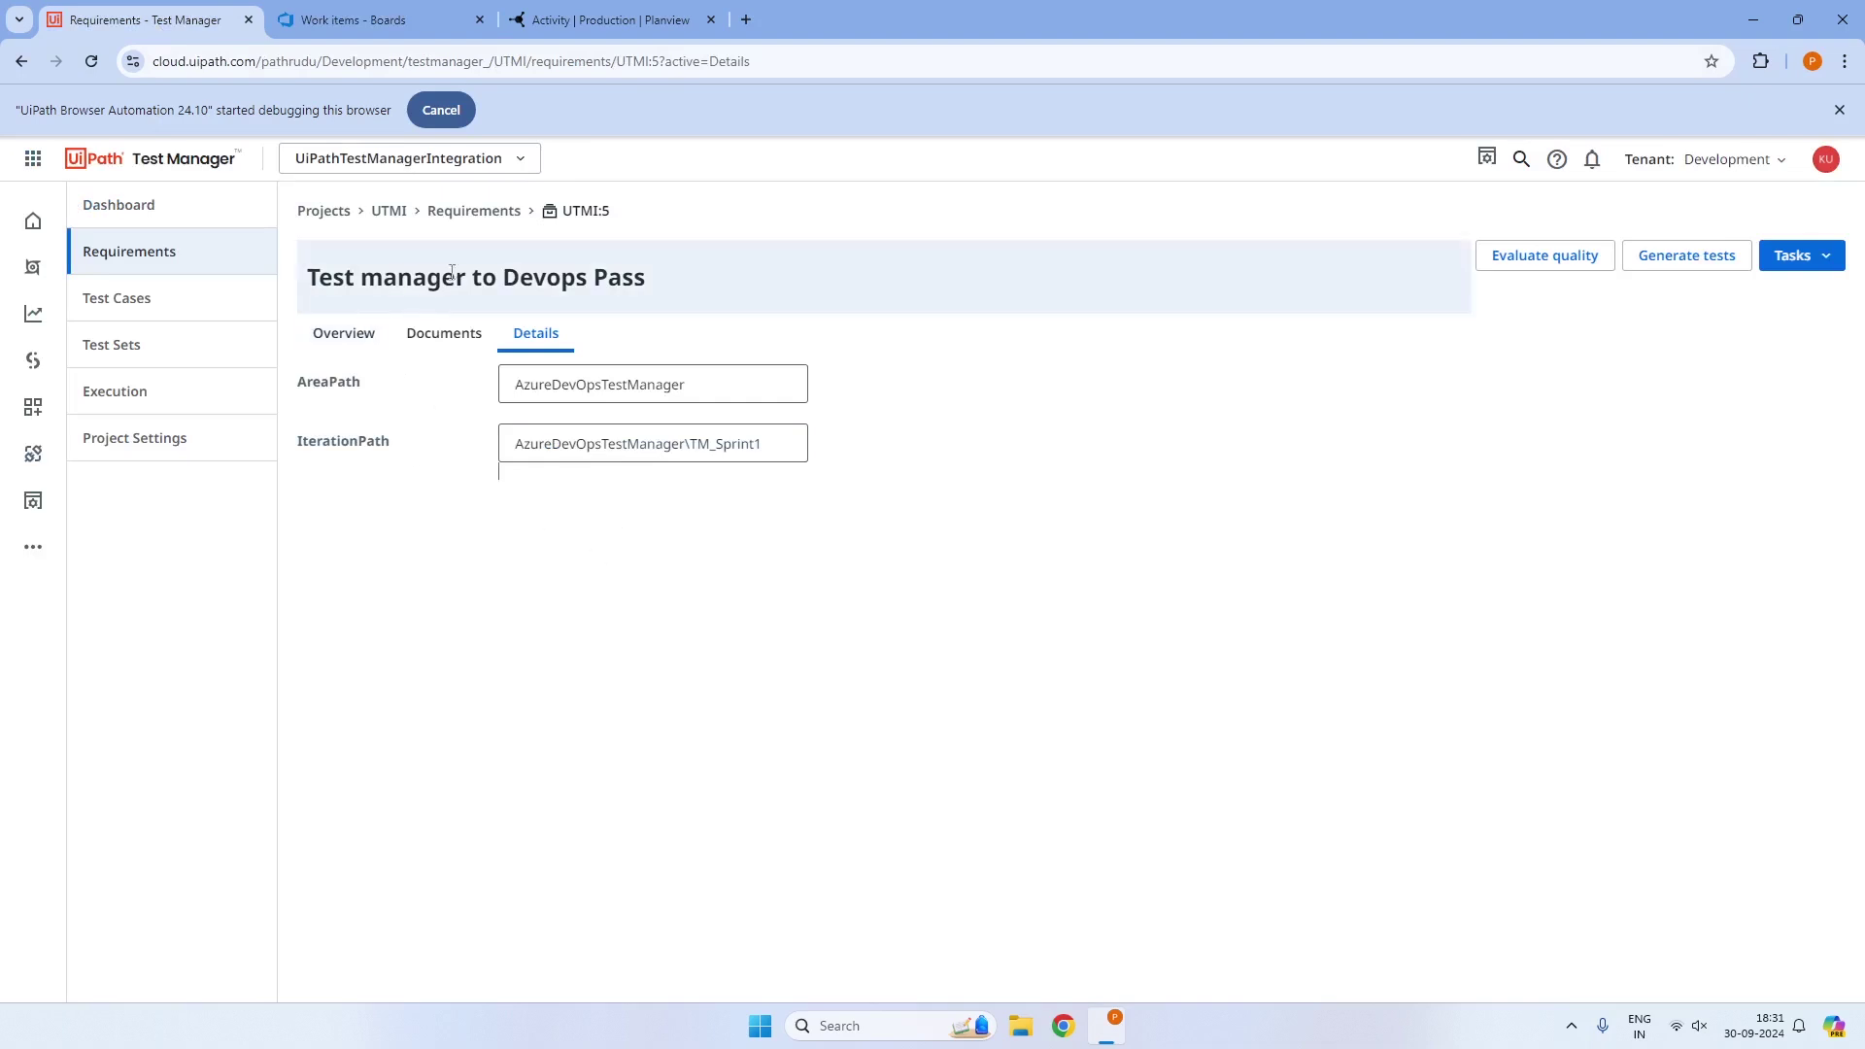
{"action": "left_click_drag", "start_coordinate": [622, 216], "coordinate": [579, 208]}
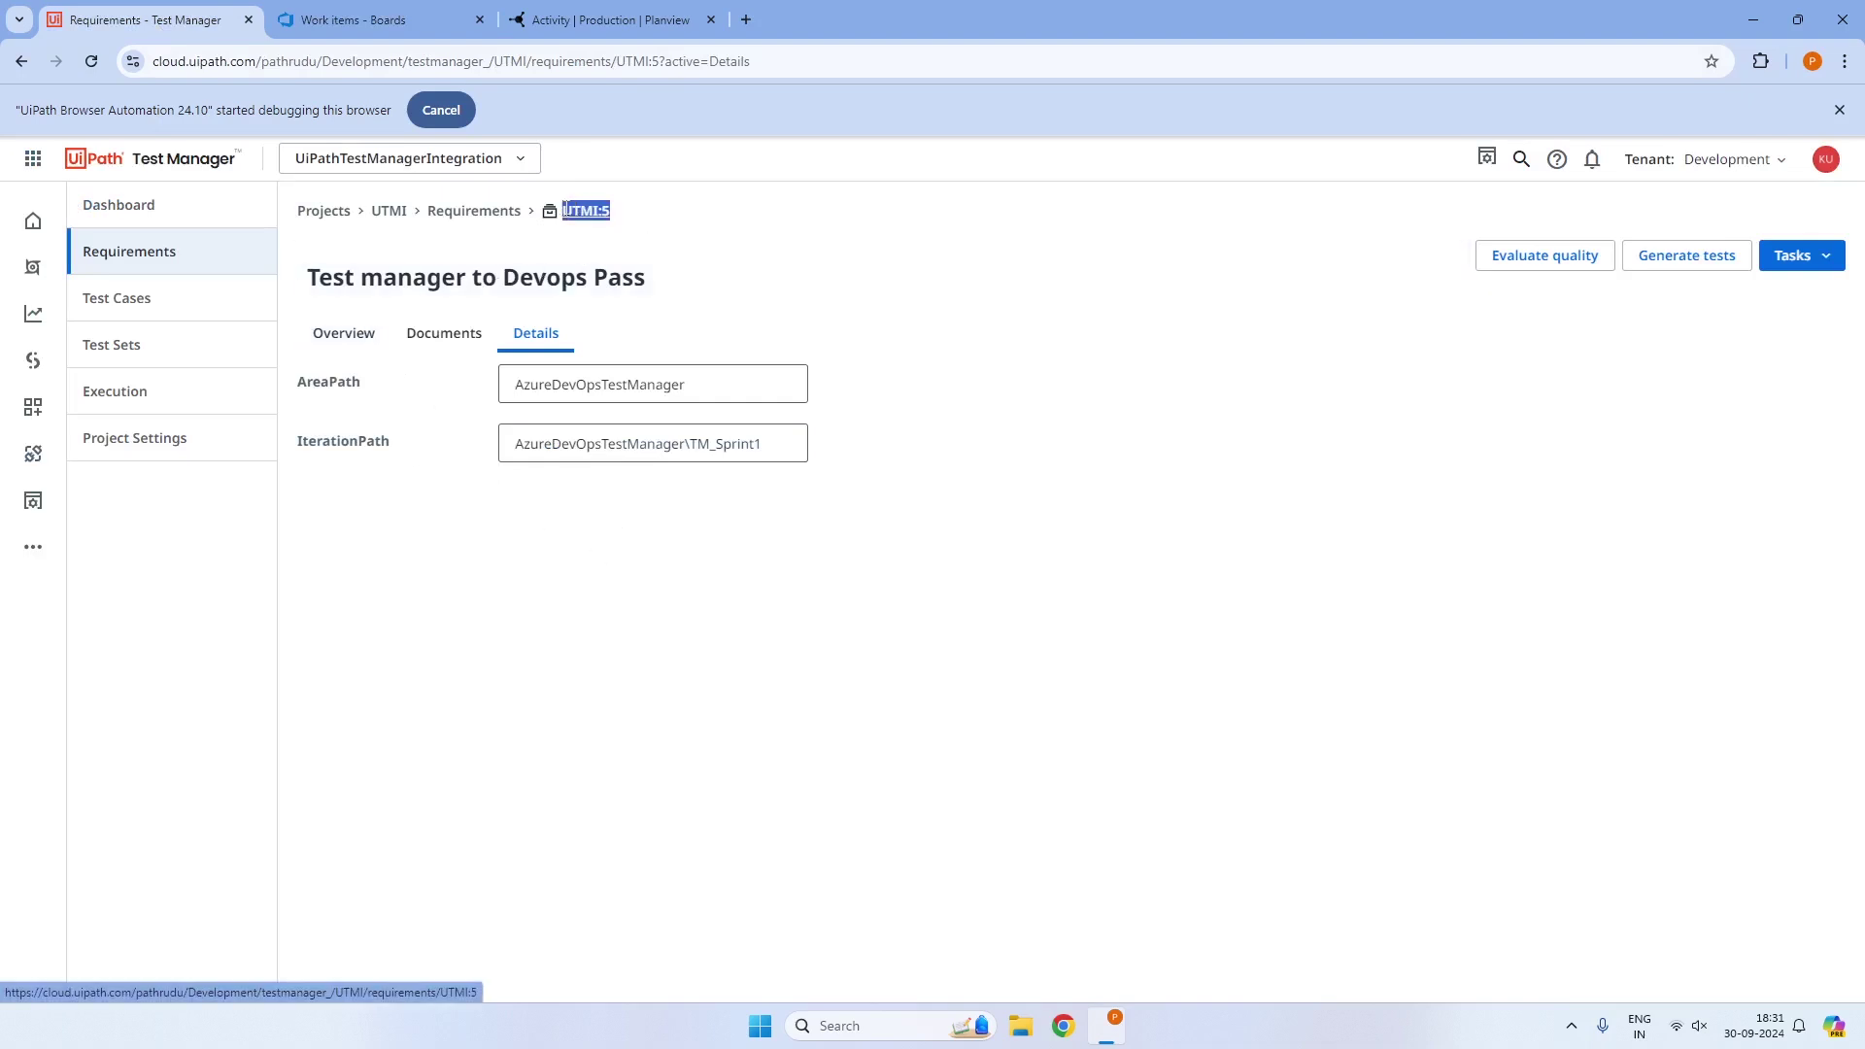
{"action": "left_click", "coordinate": [409, 21]}
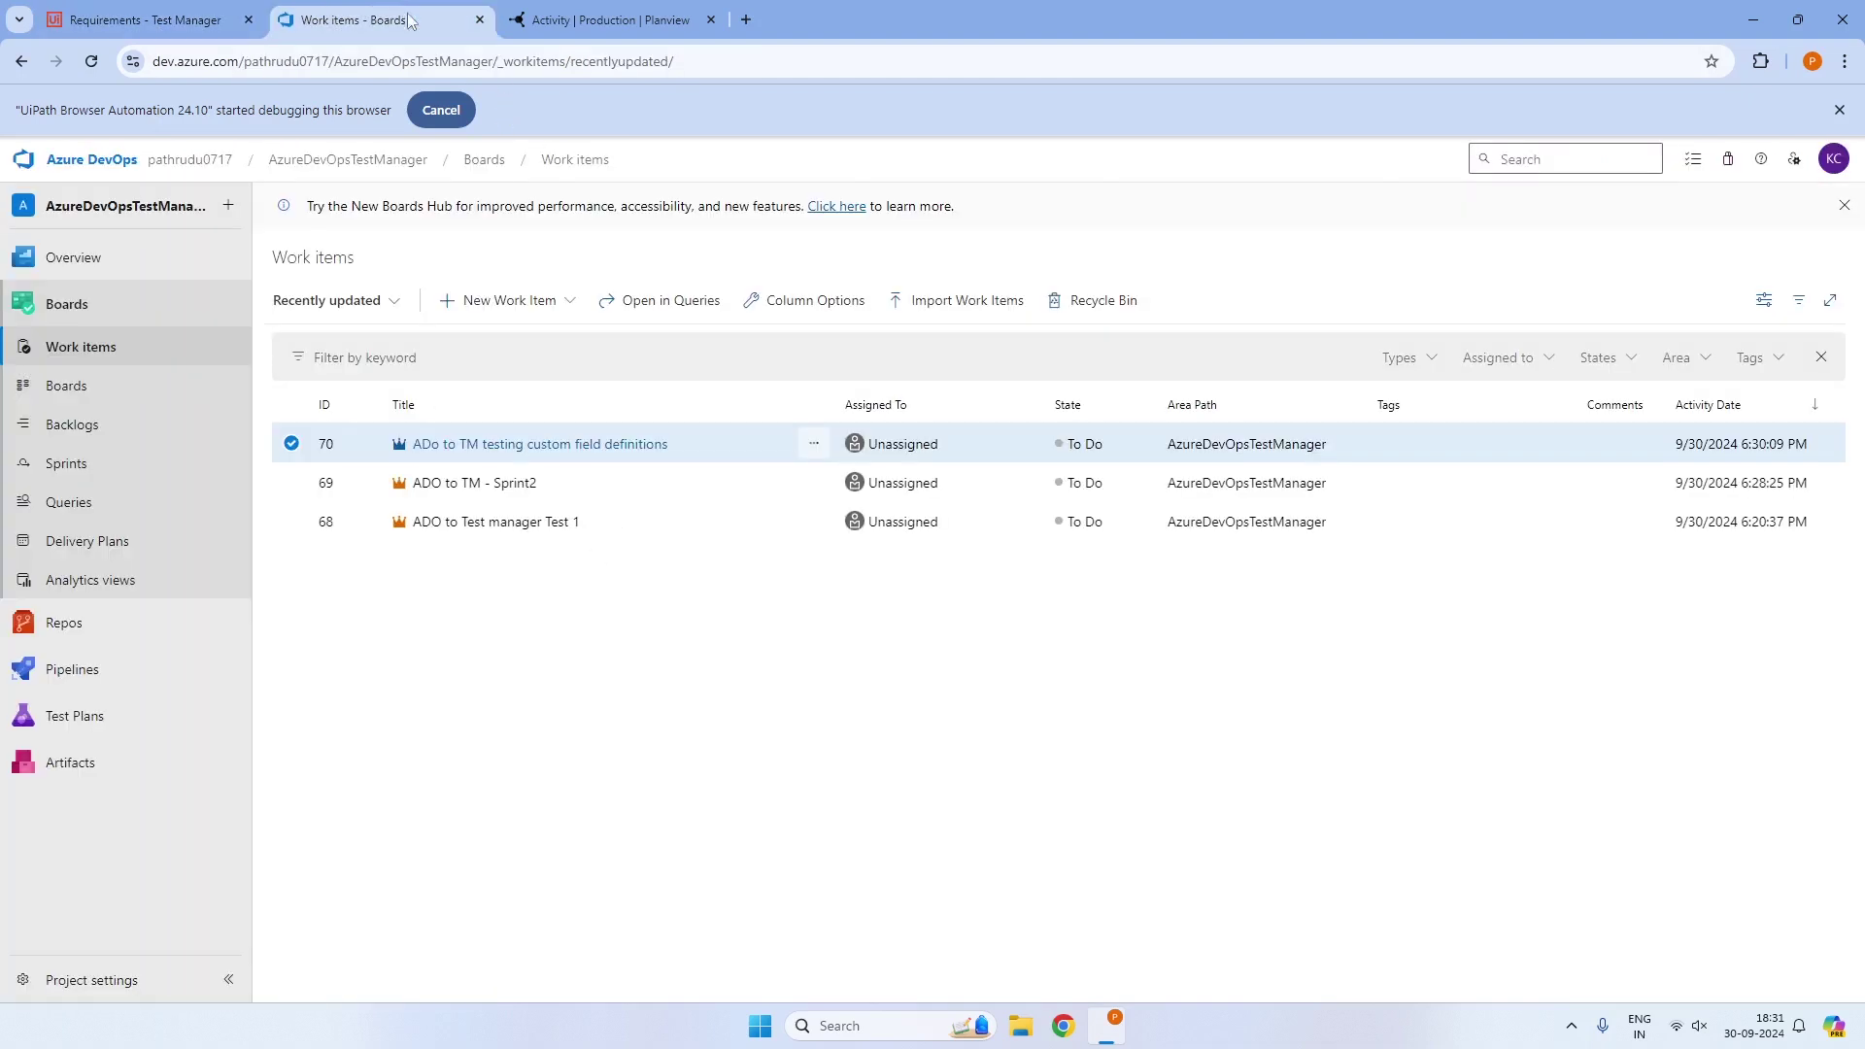
Switch to Planview, refresh the activity data and examine the message of the pending artifact activity for UTMI:5
{"action": "left_click", "coordinate": [590, 20]}
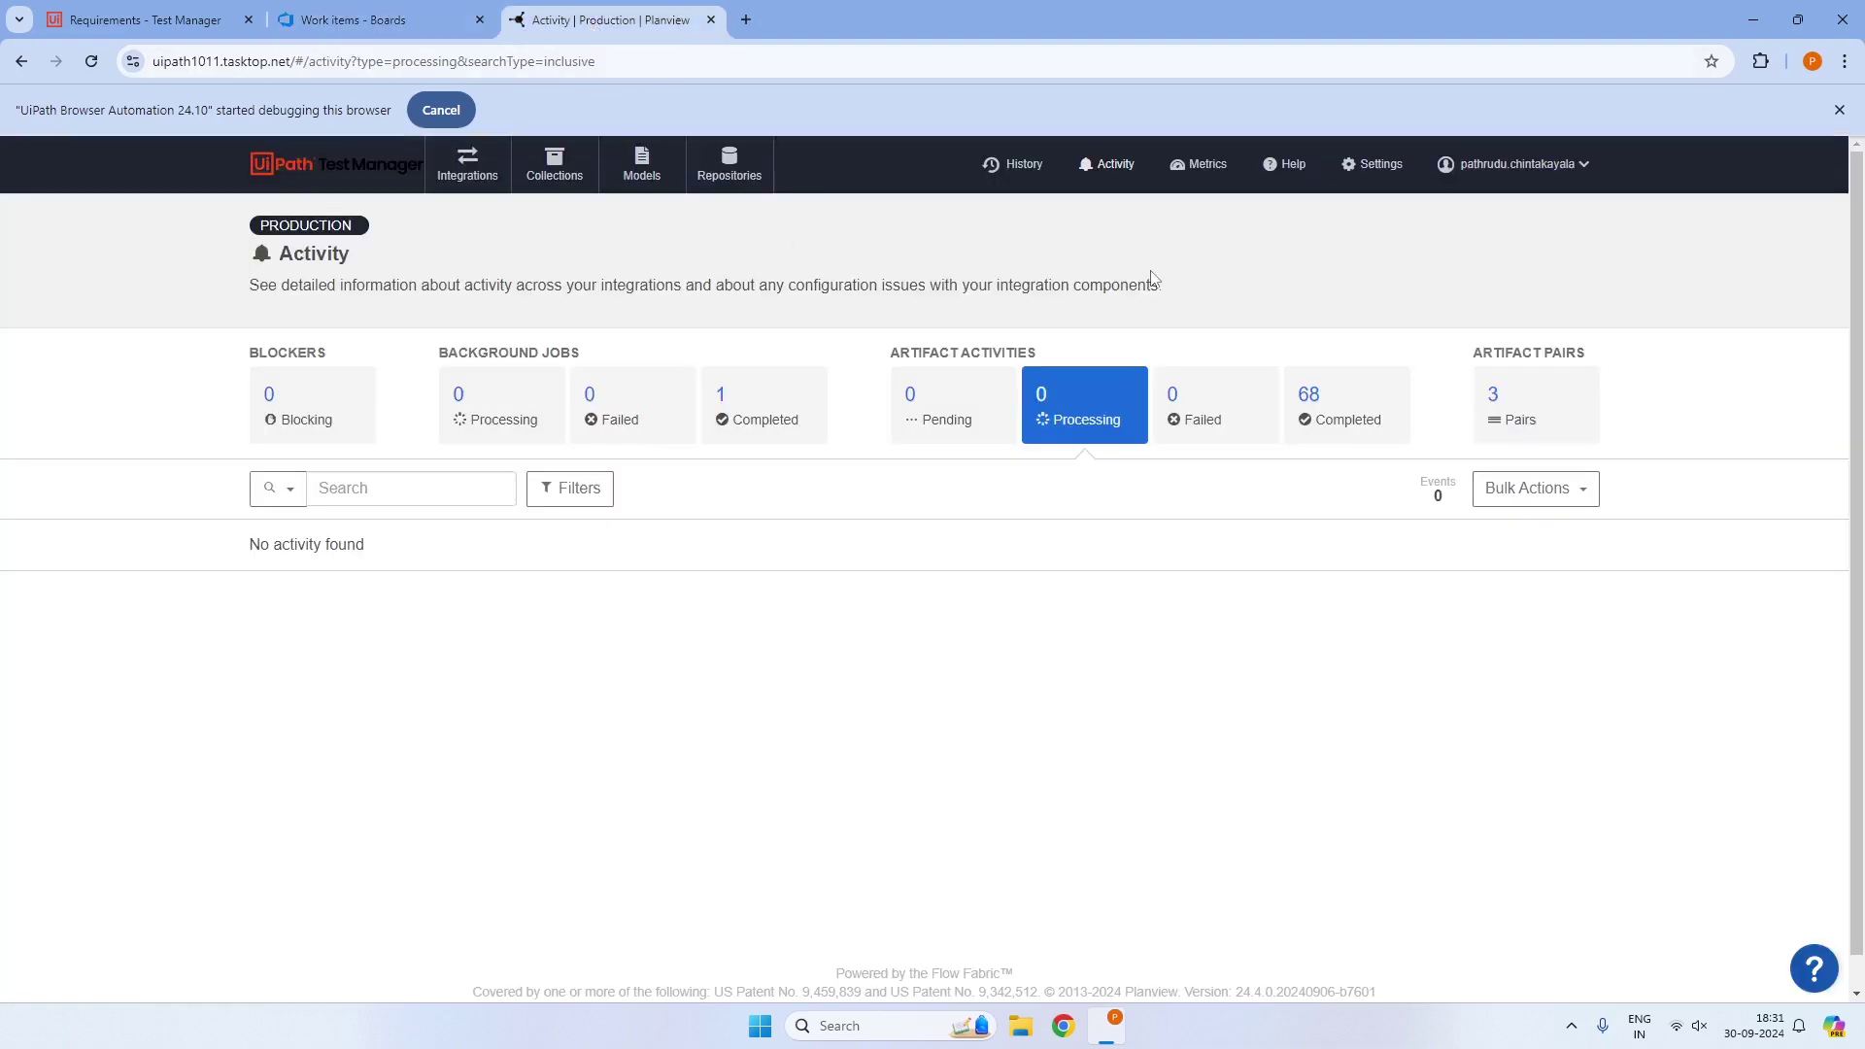
{"action": "left_click", "coordinate": [94, 62]}
{"action": "left_click", "coordinate": [94, 63]}
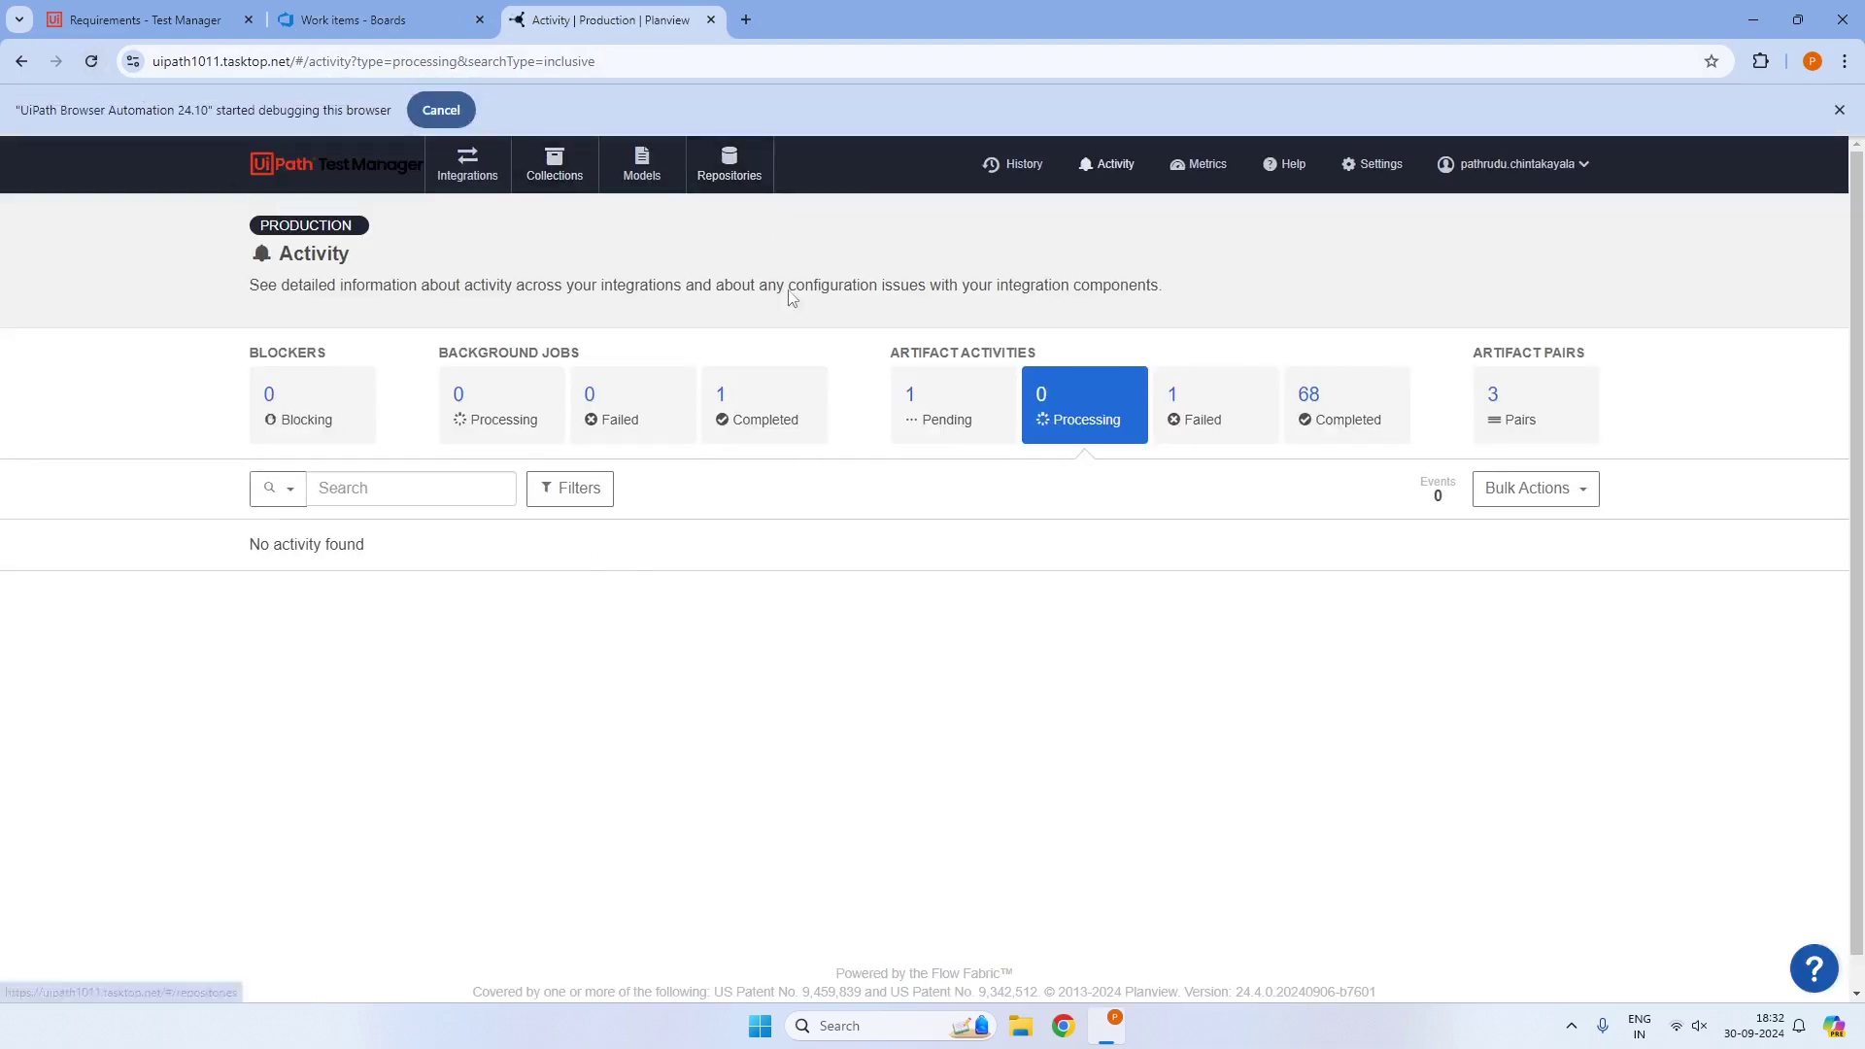
{"action": "left_click", "coordinate": [961, 400]}
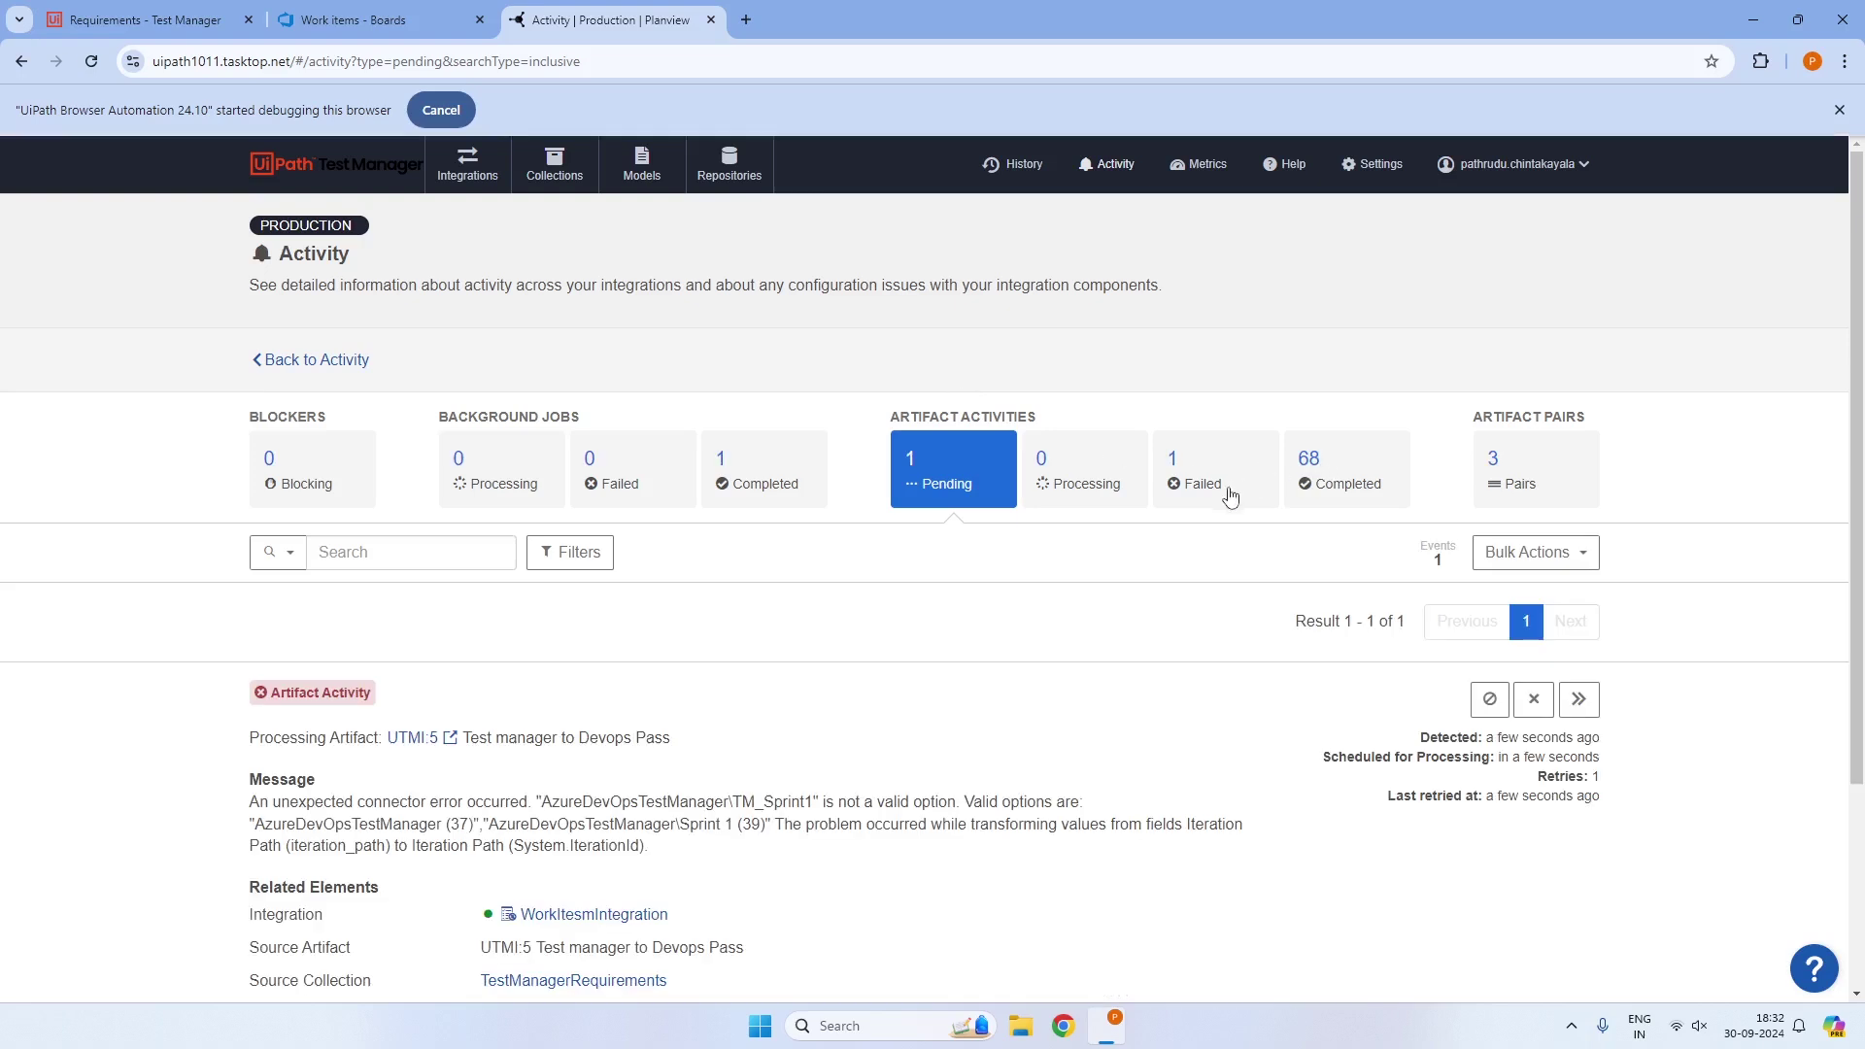
{"action": "scroll", "coordinate": [880, 691], "scroll_direction": "down", "scroll_amount": 2}
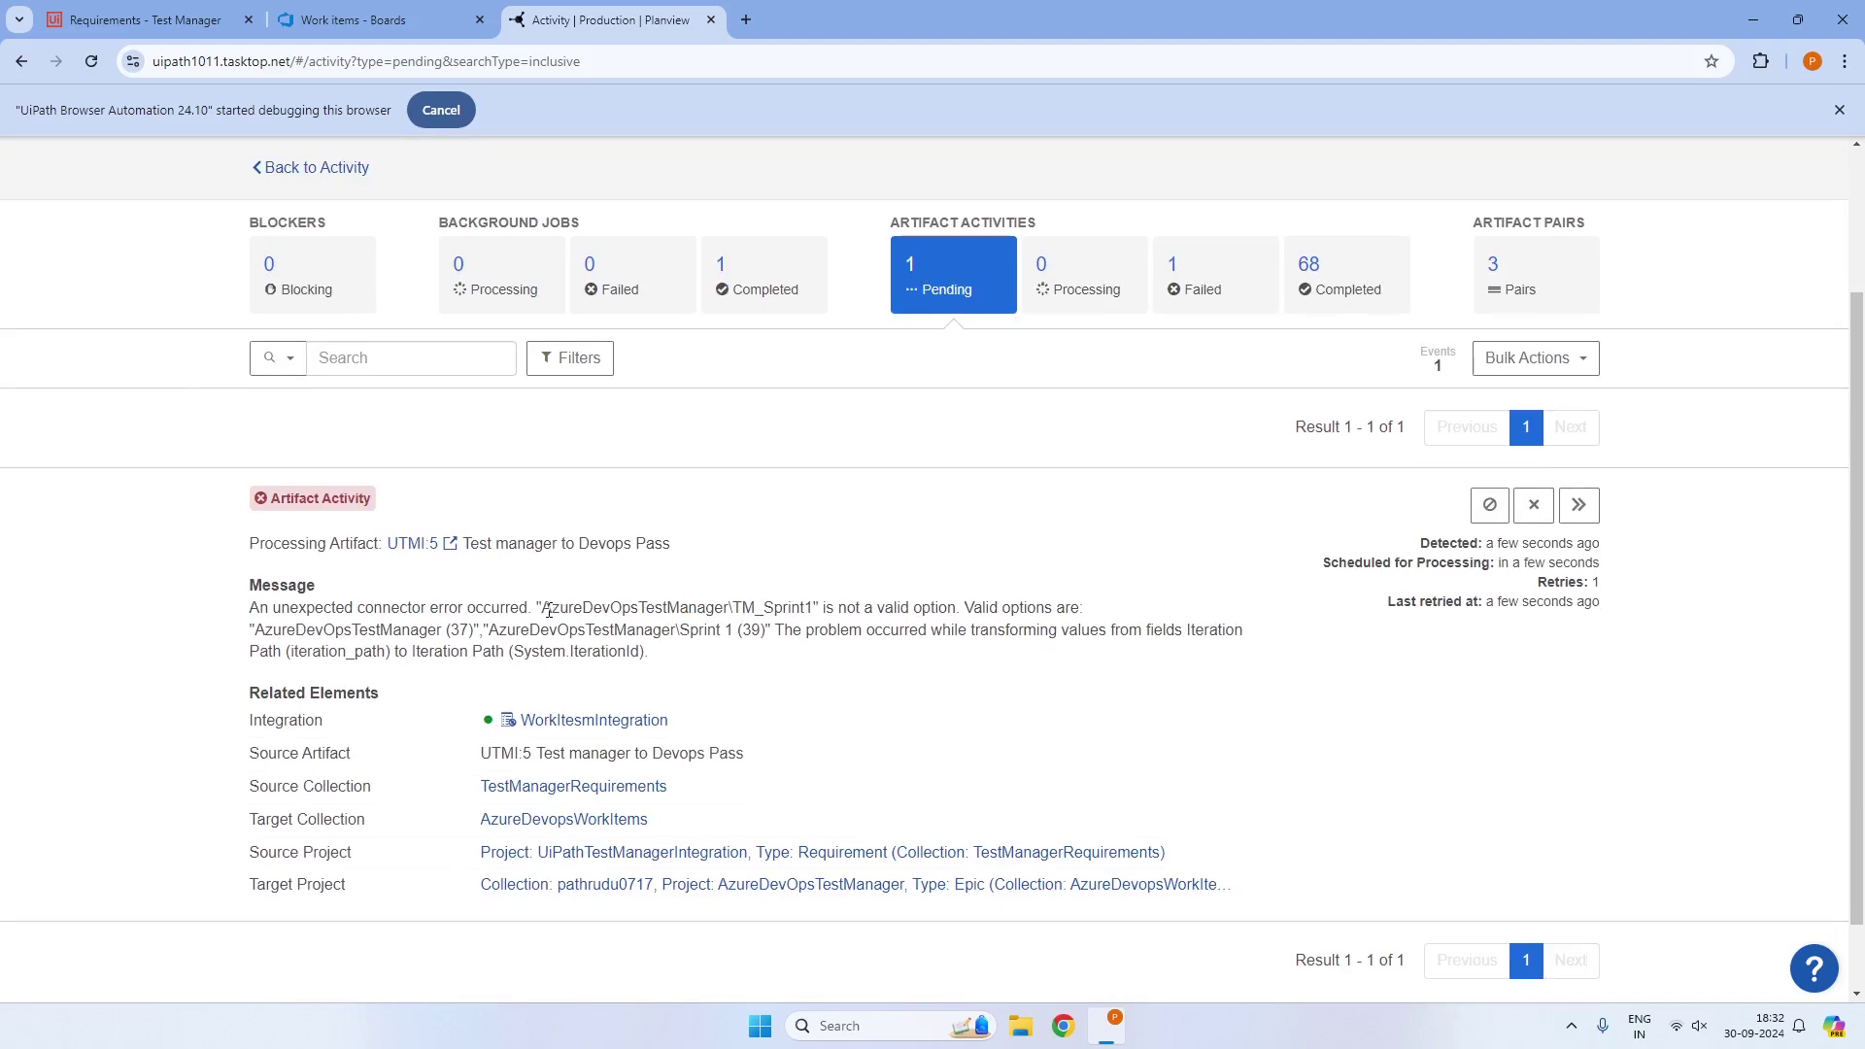
{"action": "left_click_drag", "start_coordinate": [549, 610], "coordinate": [794, 608]}
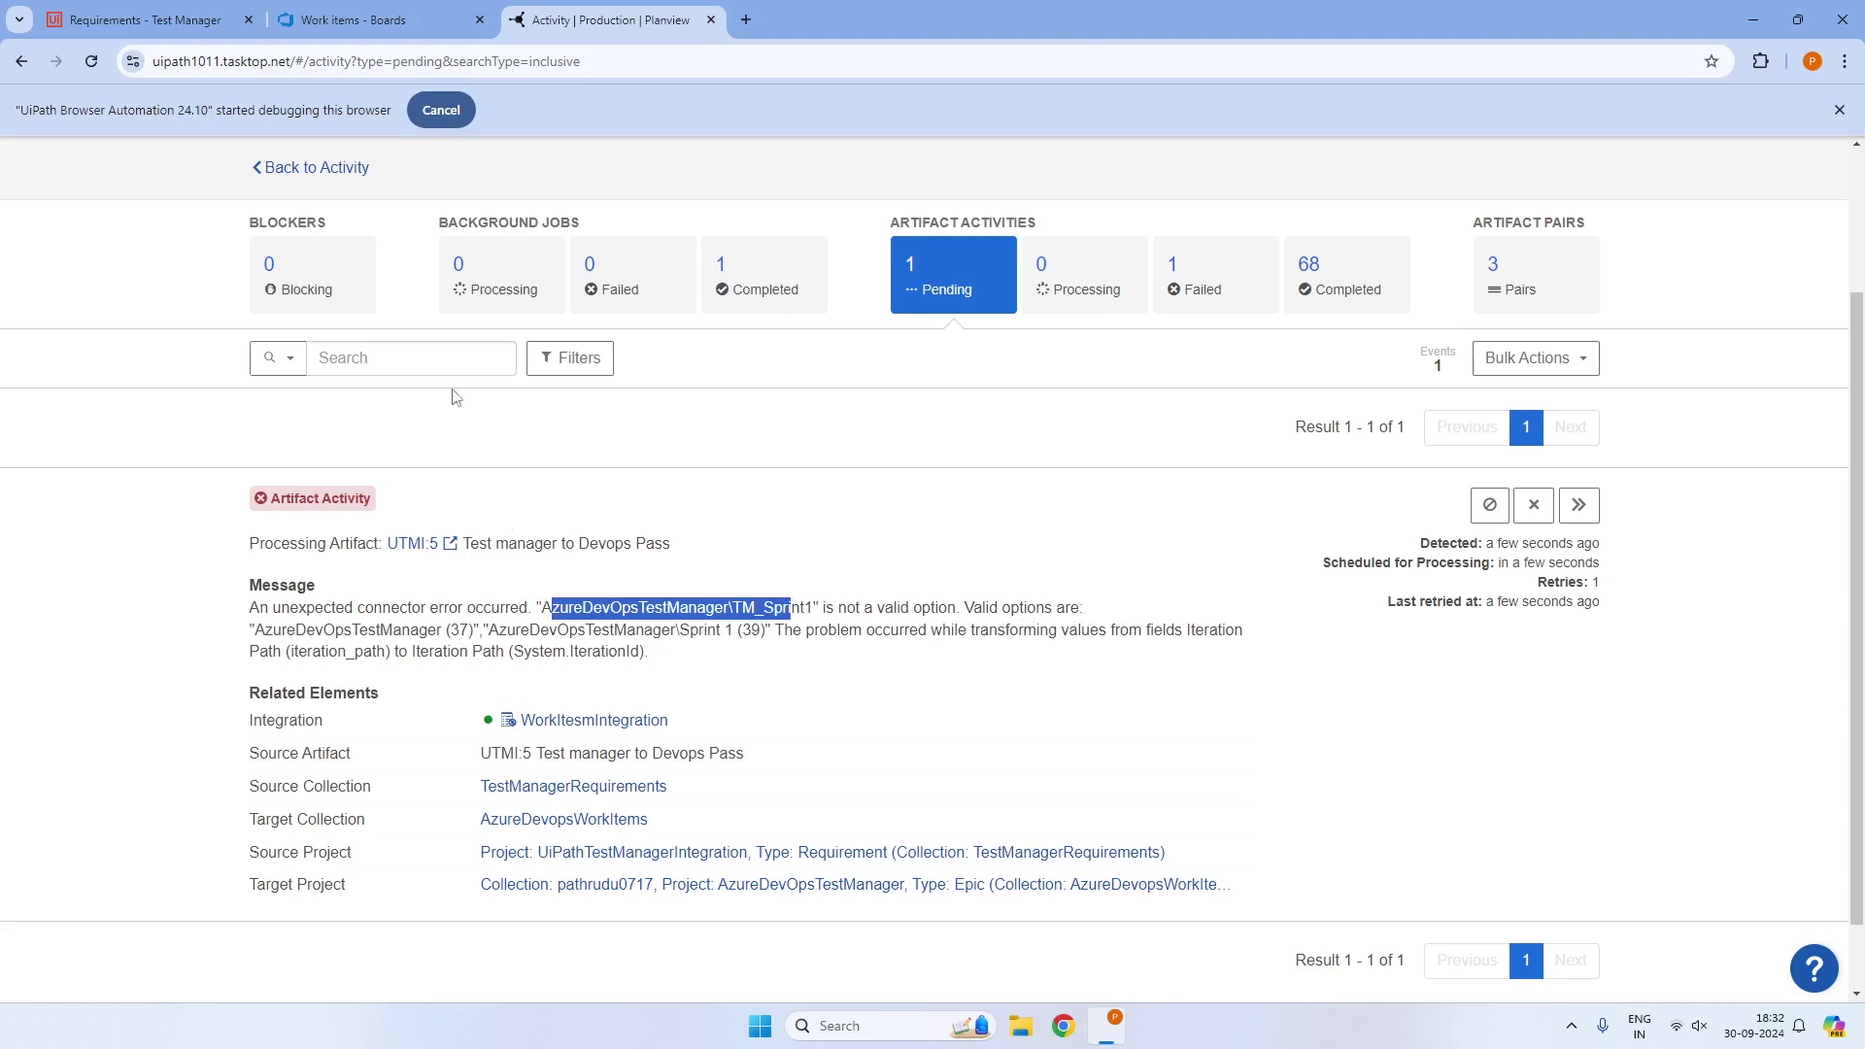
Switch to Azure DevOps and start a new epic titled Test TM Sprint with the description Test TM Sprint
{"action": "left_click", "coordinate": [427, 19]}
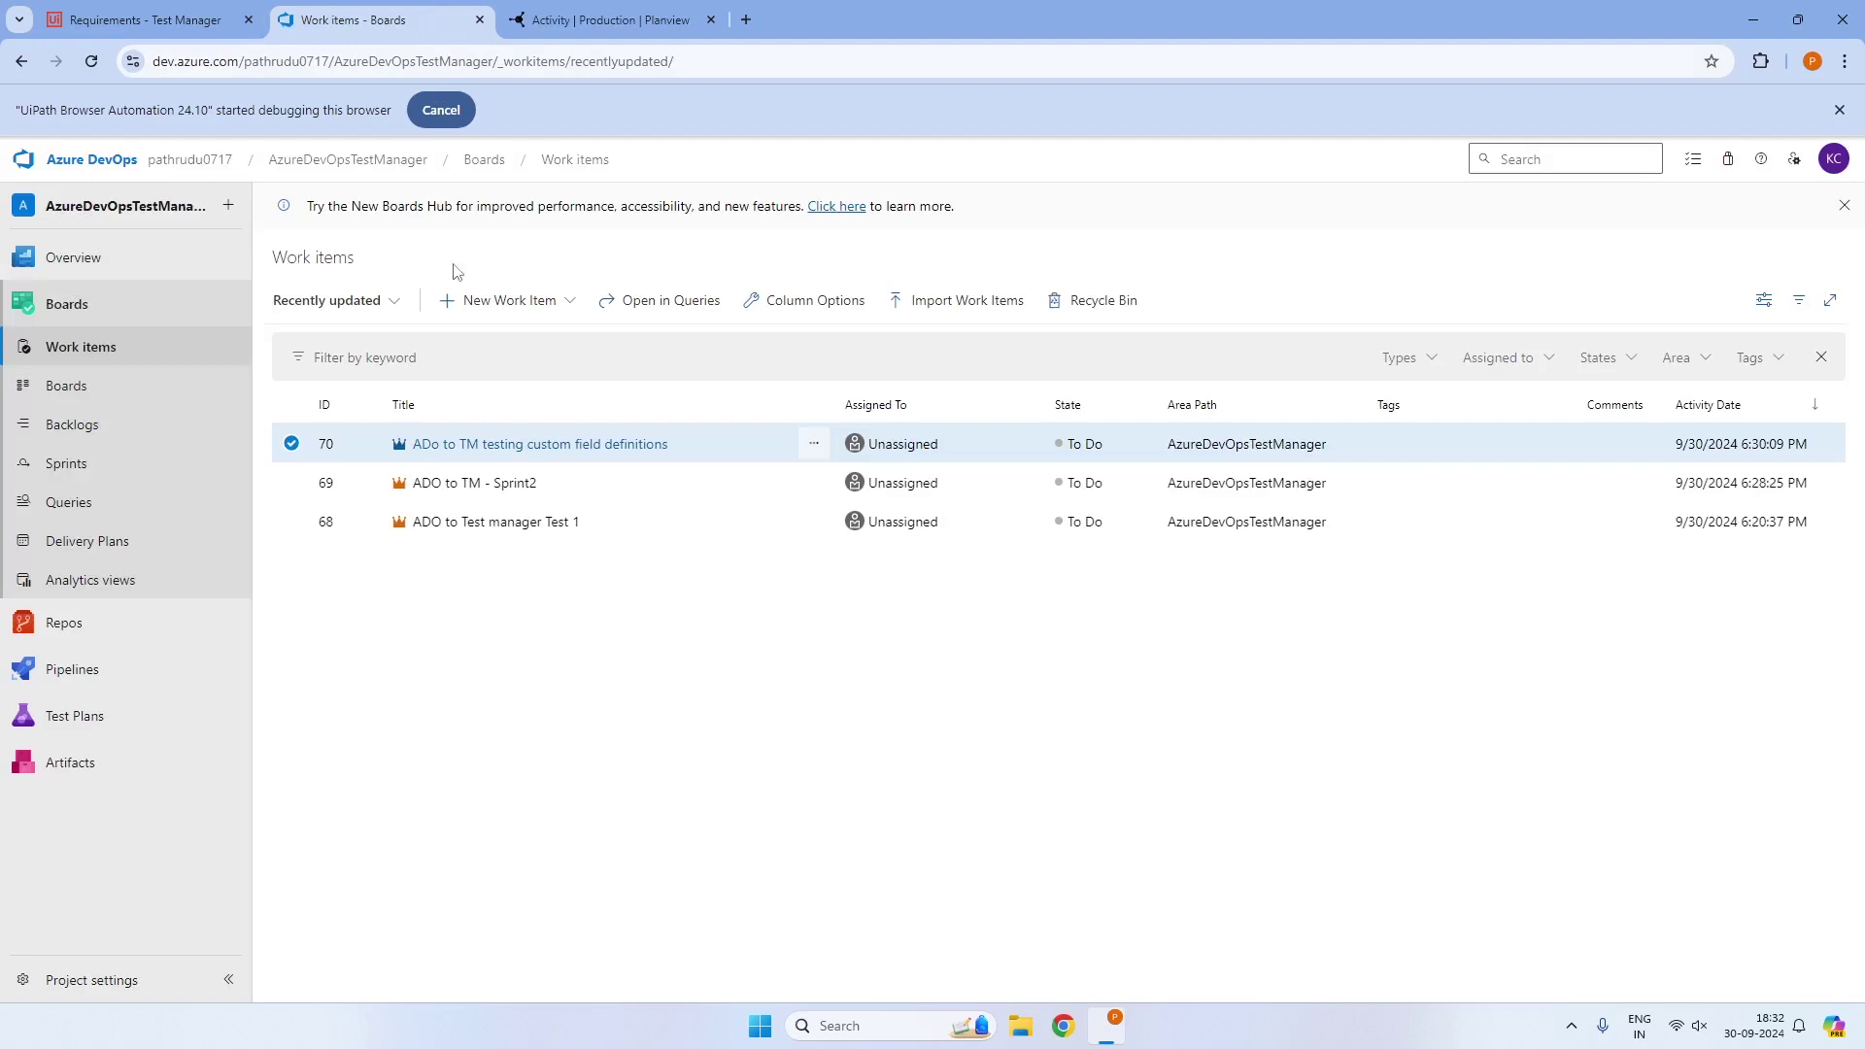
{"action": "left_click", "coordinate": [515, 300]}
{"action": "left_click", "coordinate": [452, 331]}
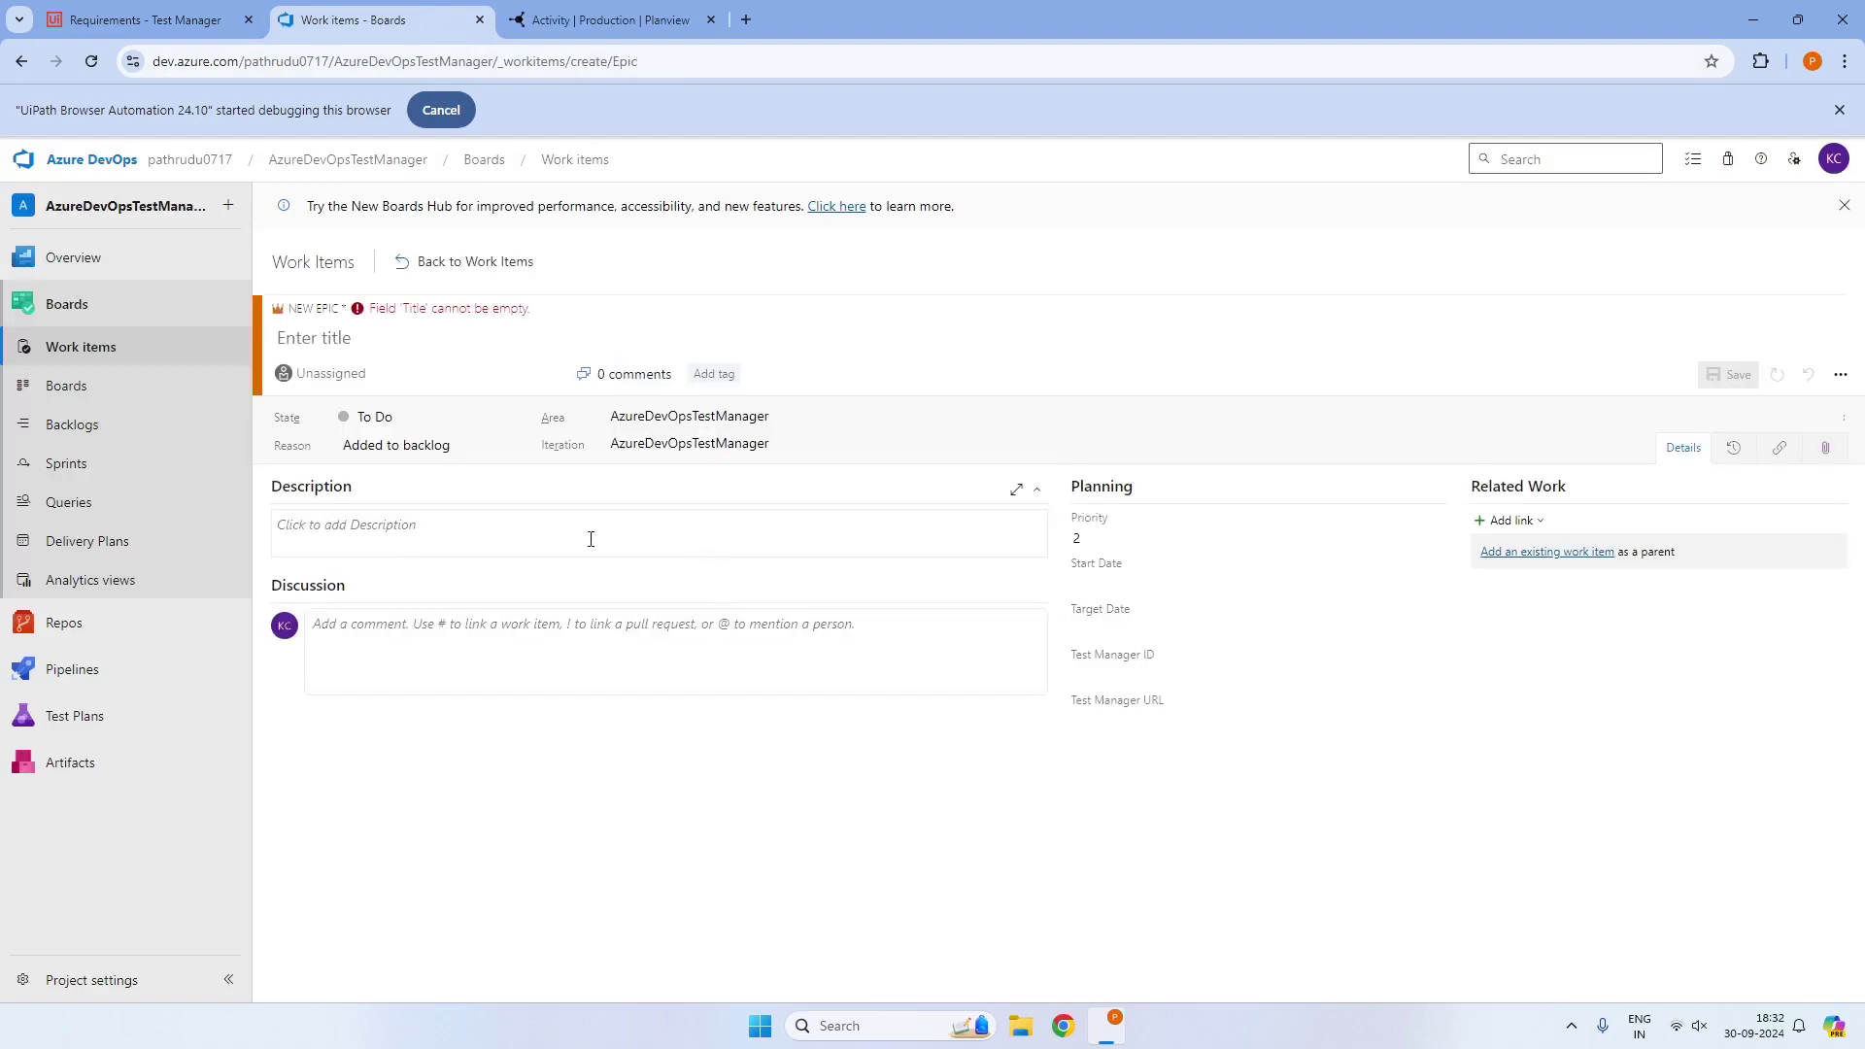
{"action": "left_click", "coordinate": [411, 334]}
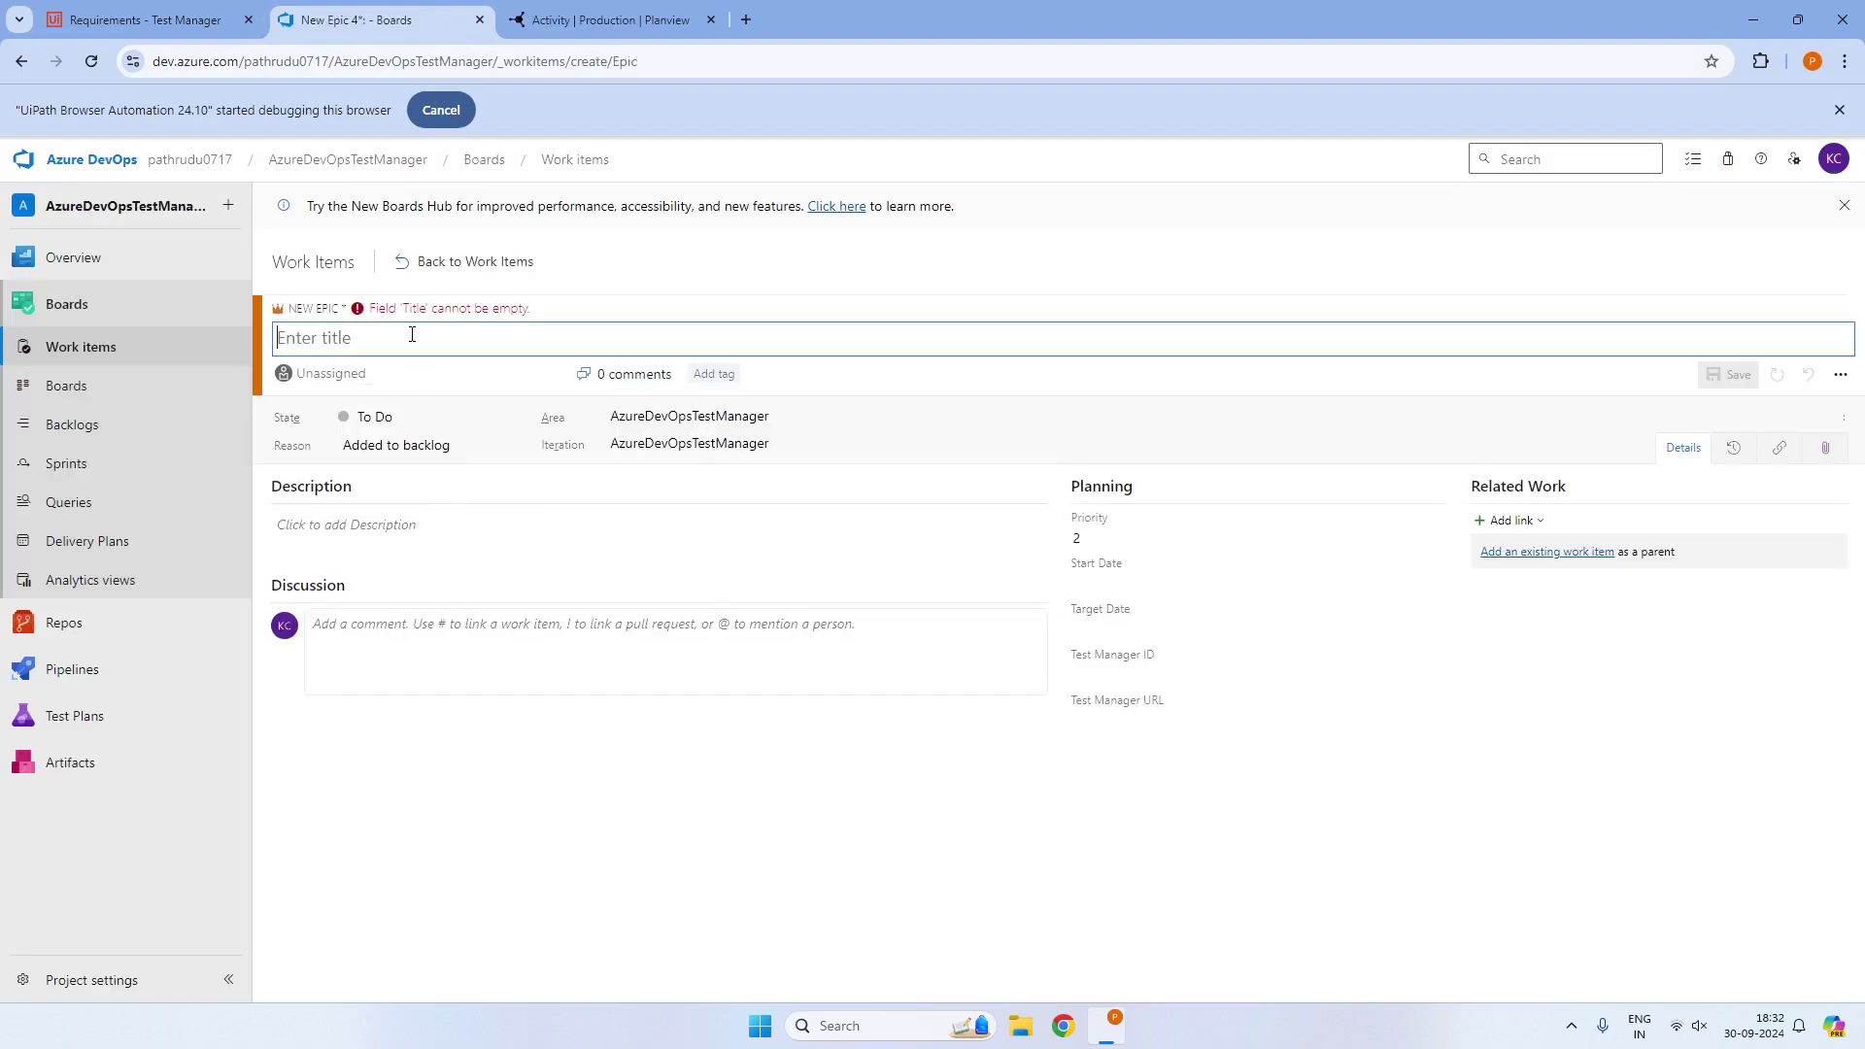
{"action": "type", "text": "Test TM "}
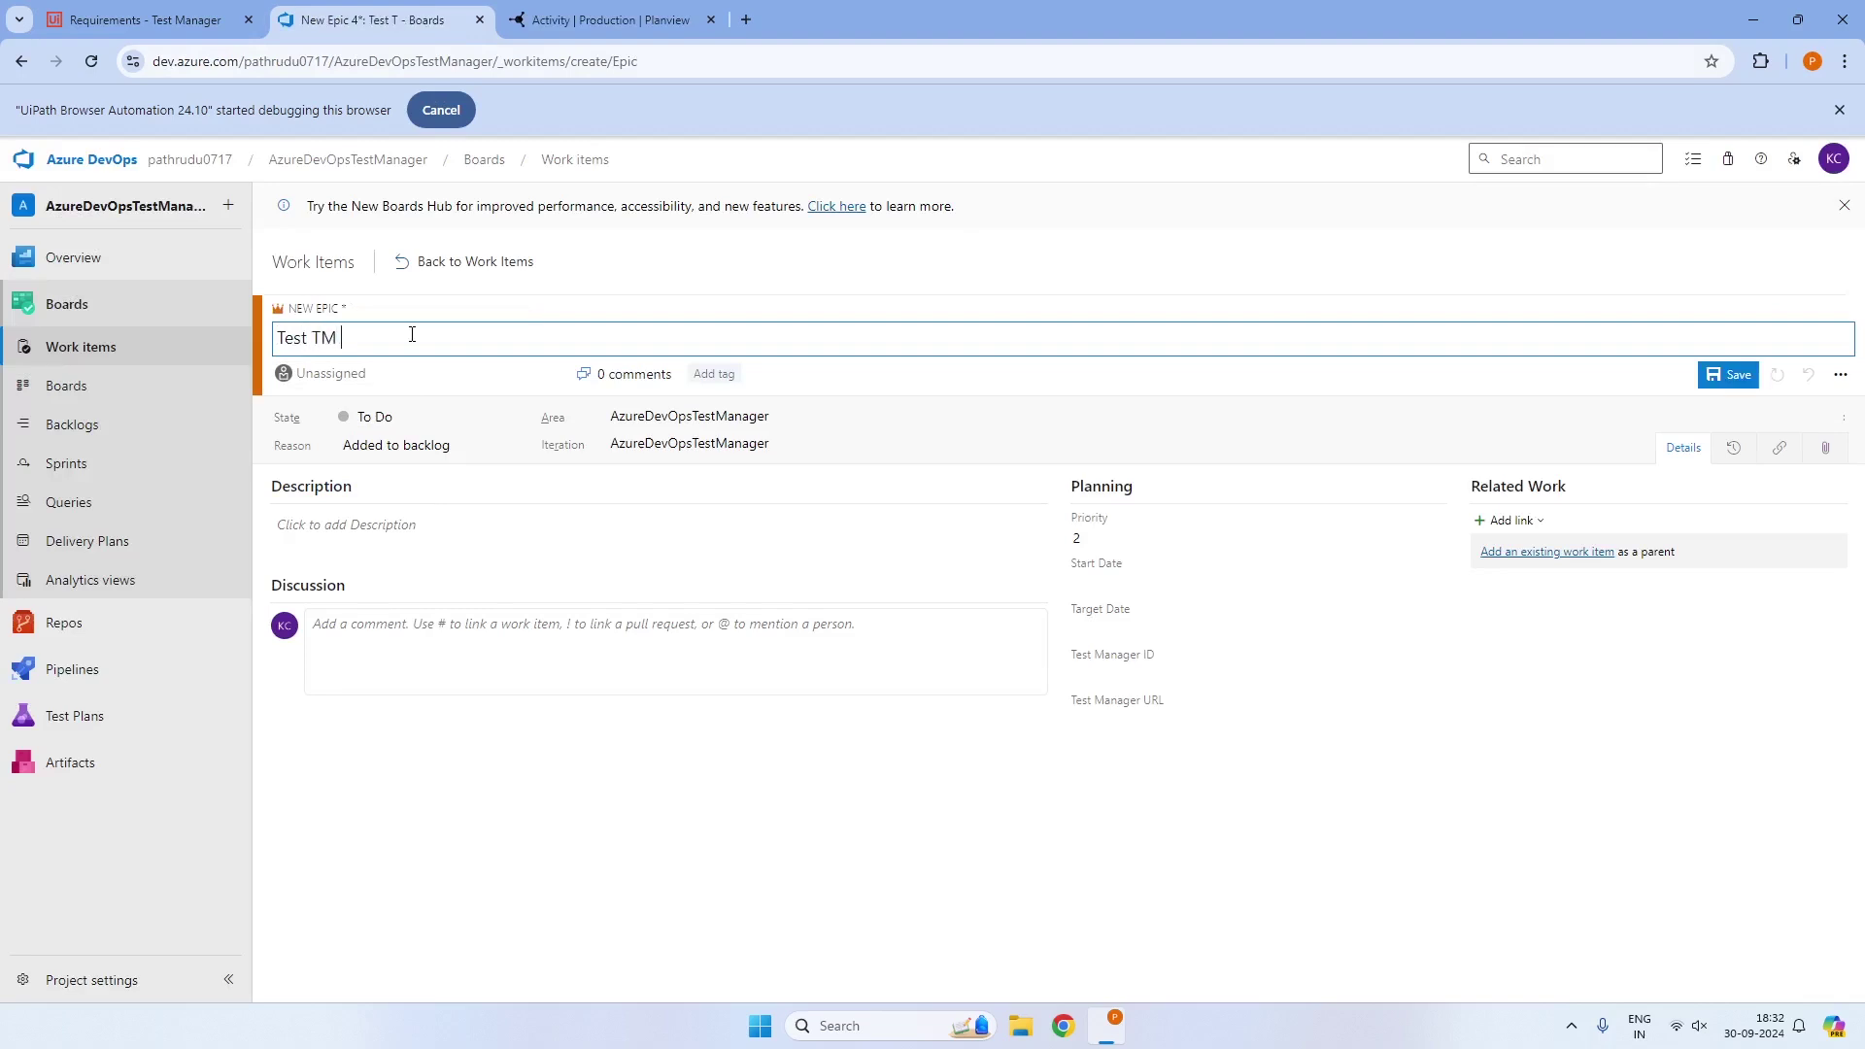
{"action": "type", "text": "Sprint"}
{"action": "left_click", "coordinate": [458, 528]}
{"action": "type", "text": "T"}
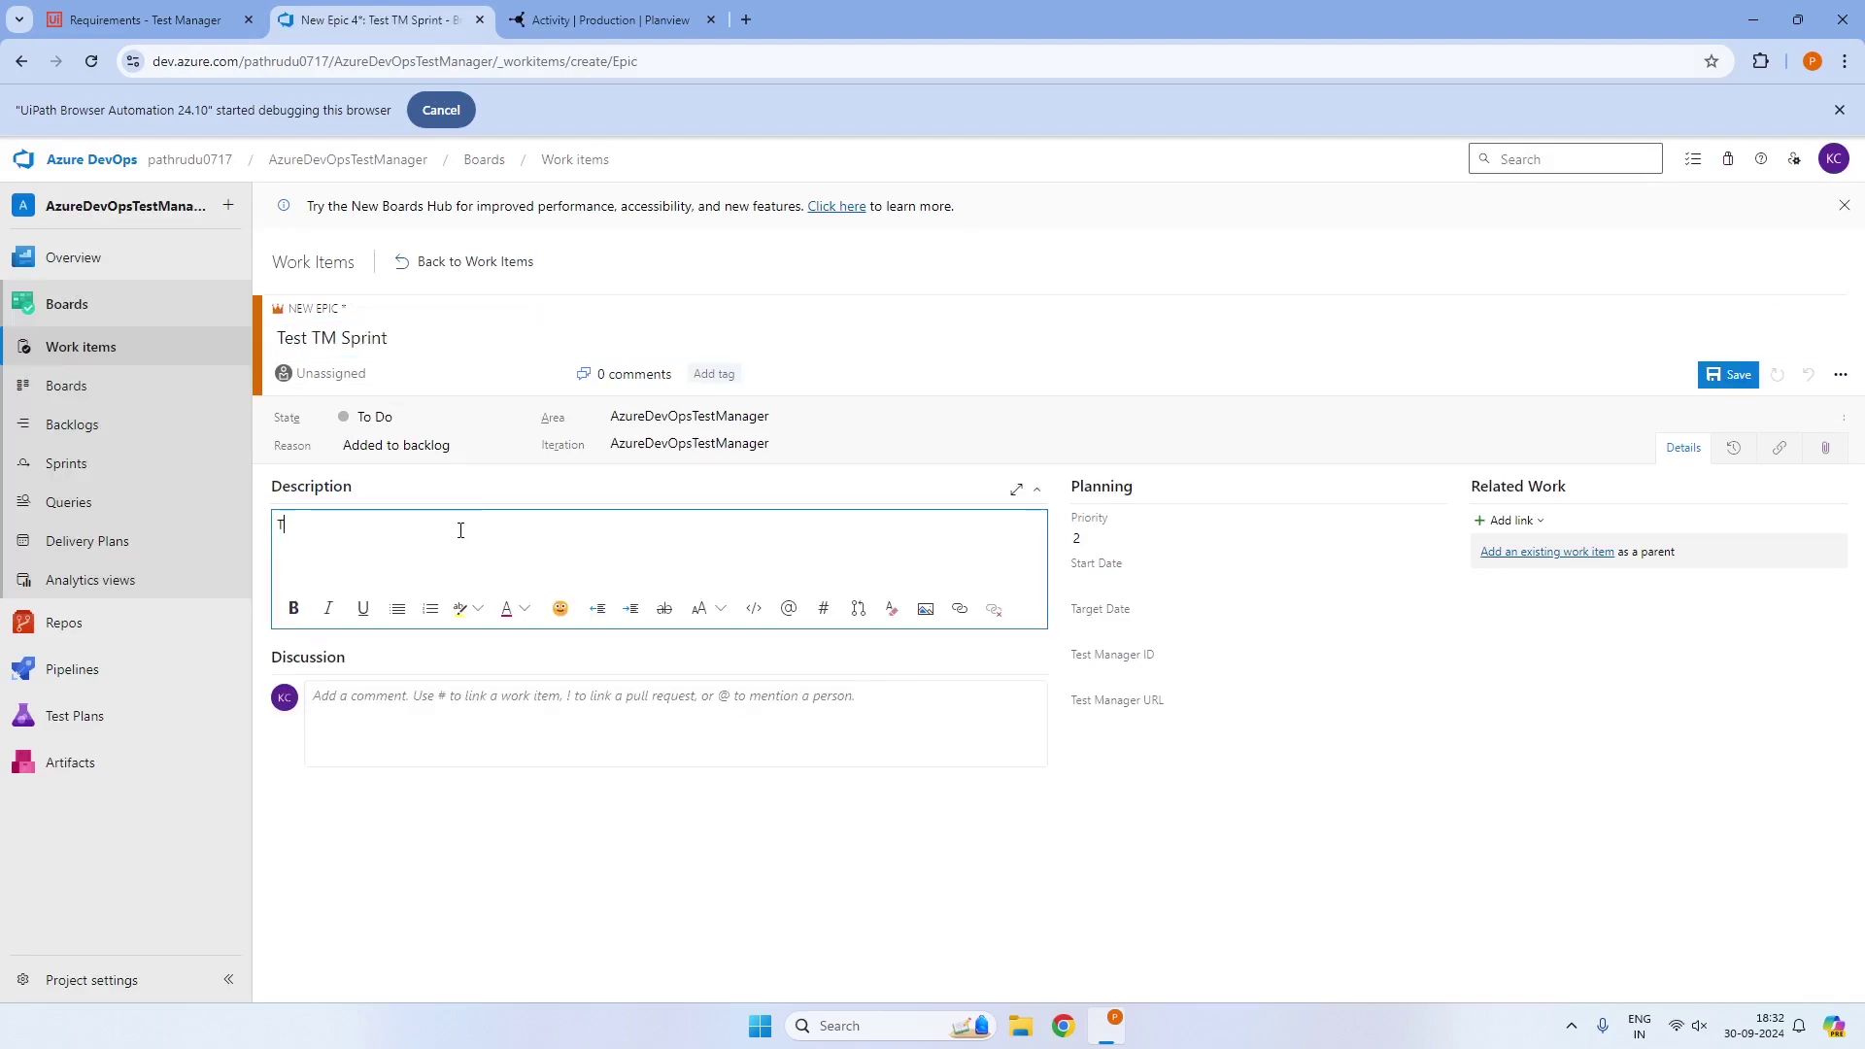
{"action": "type", "text": "est"}
{"action": "key", "text": "BackSpace"}
{"action": "key", "text": "BackSpace"}
{"action": "key", "text": "BackSpace"}
Set the new epic's iteration to AzureDevOpsTestManager\TM_Sprint1 and save the epic
{"action": "left_click", "coordinate": [719, 443]}
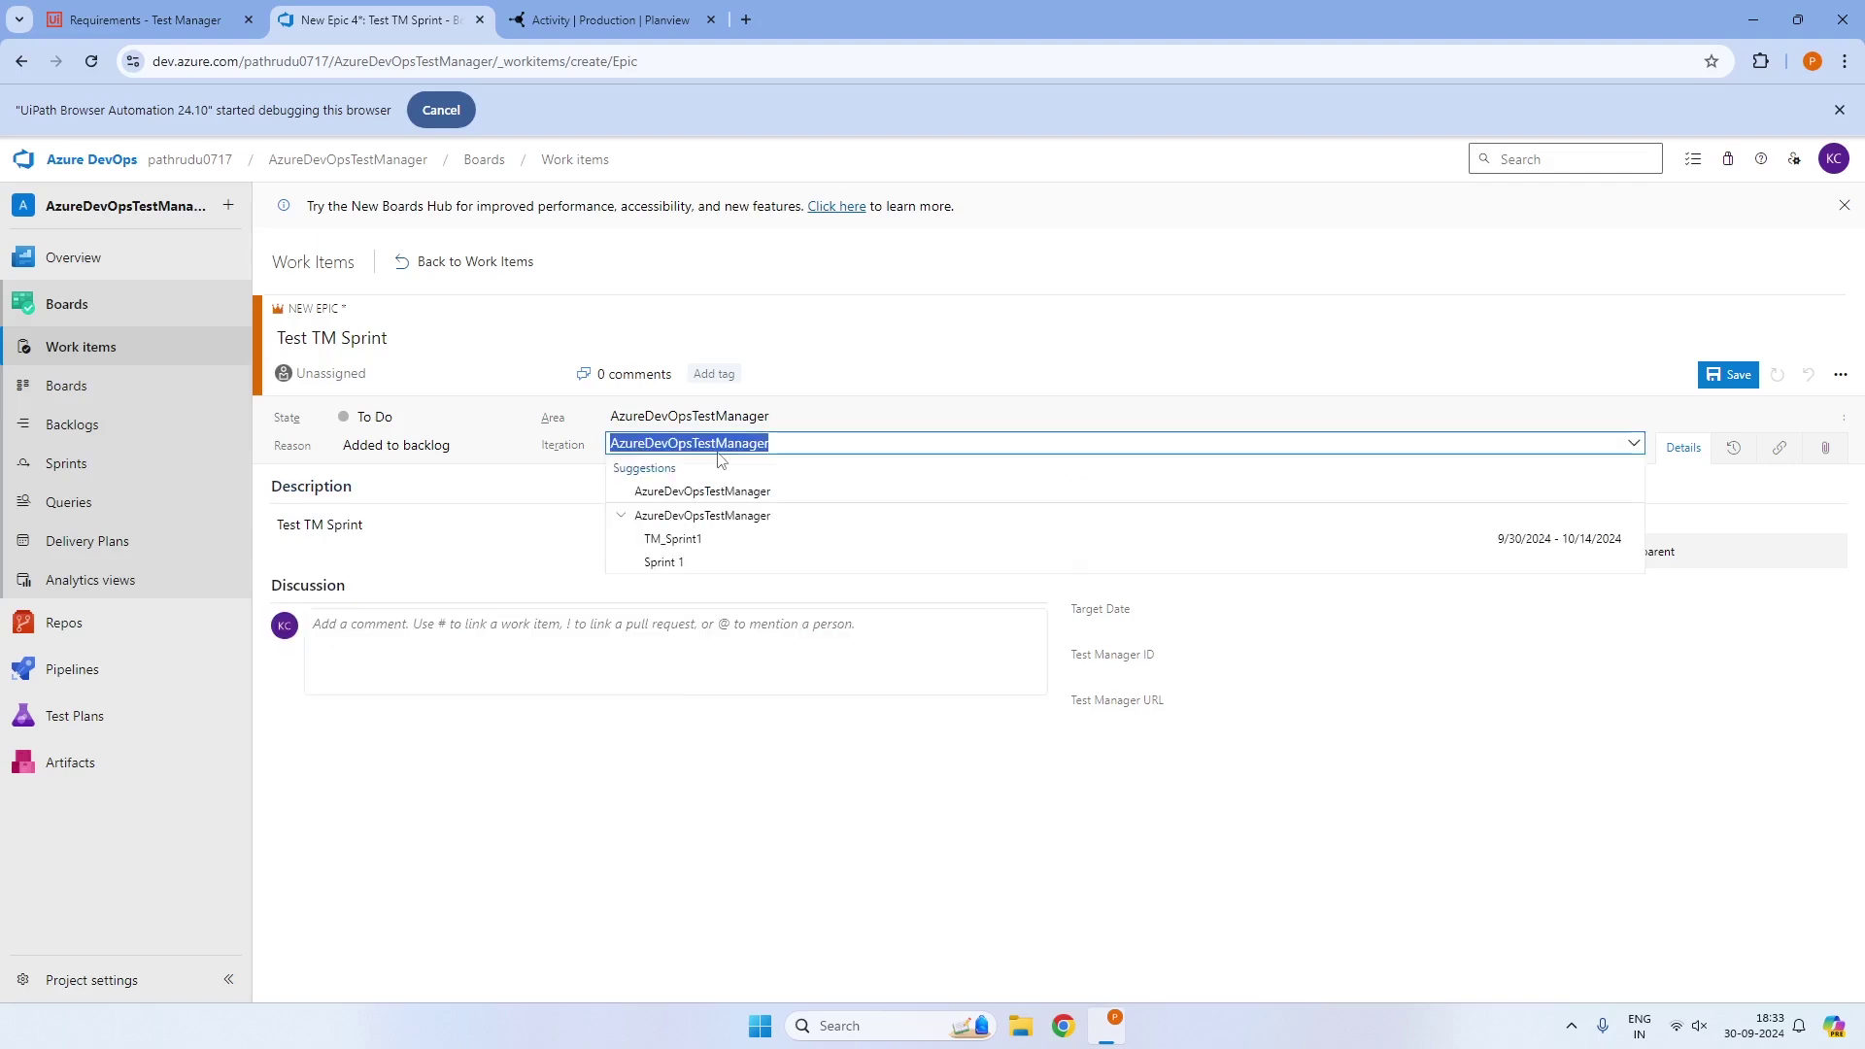
{"action": "left_click", "coordinate": [713, 537]}
{"action": "left_click", "coordinate": [1729, 375]}
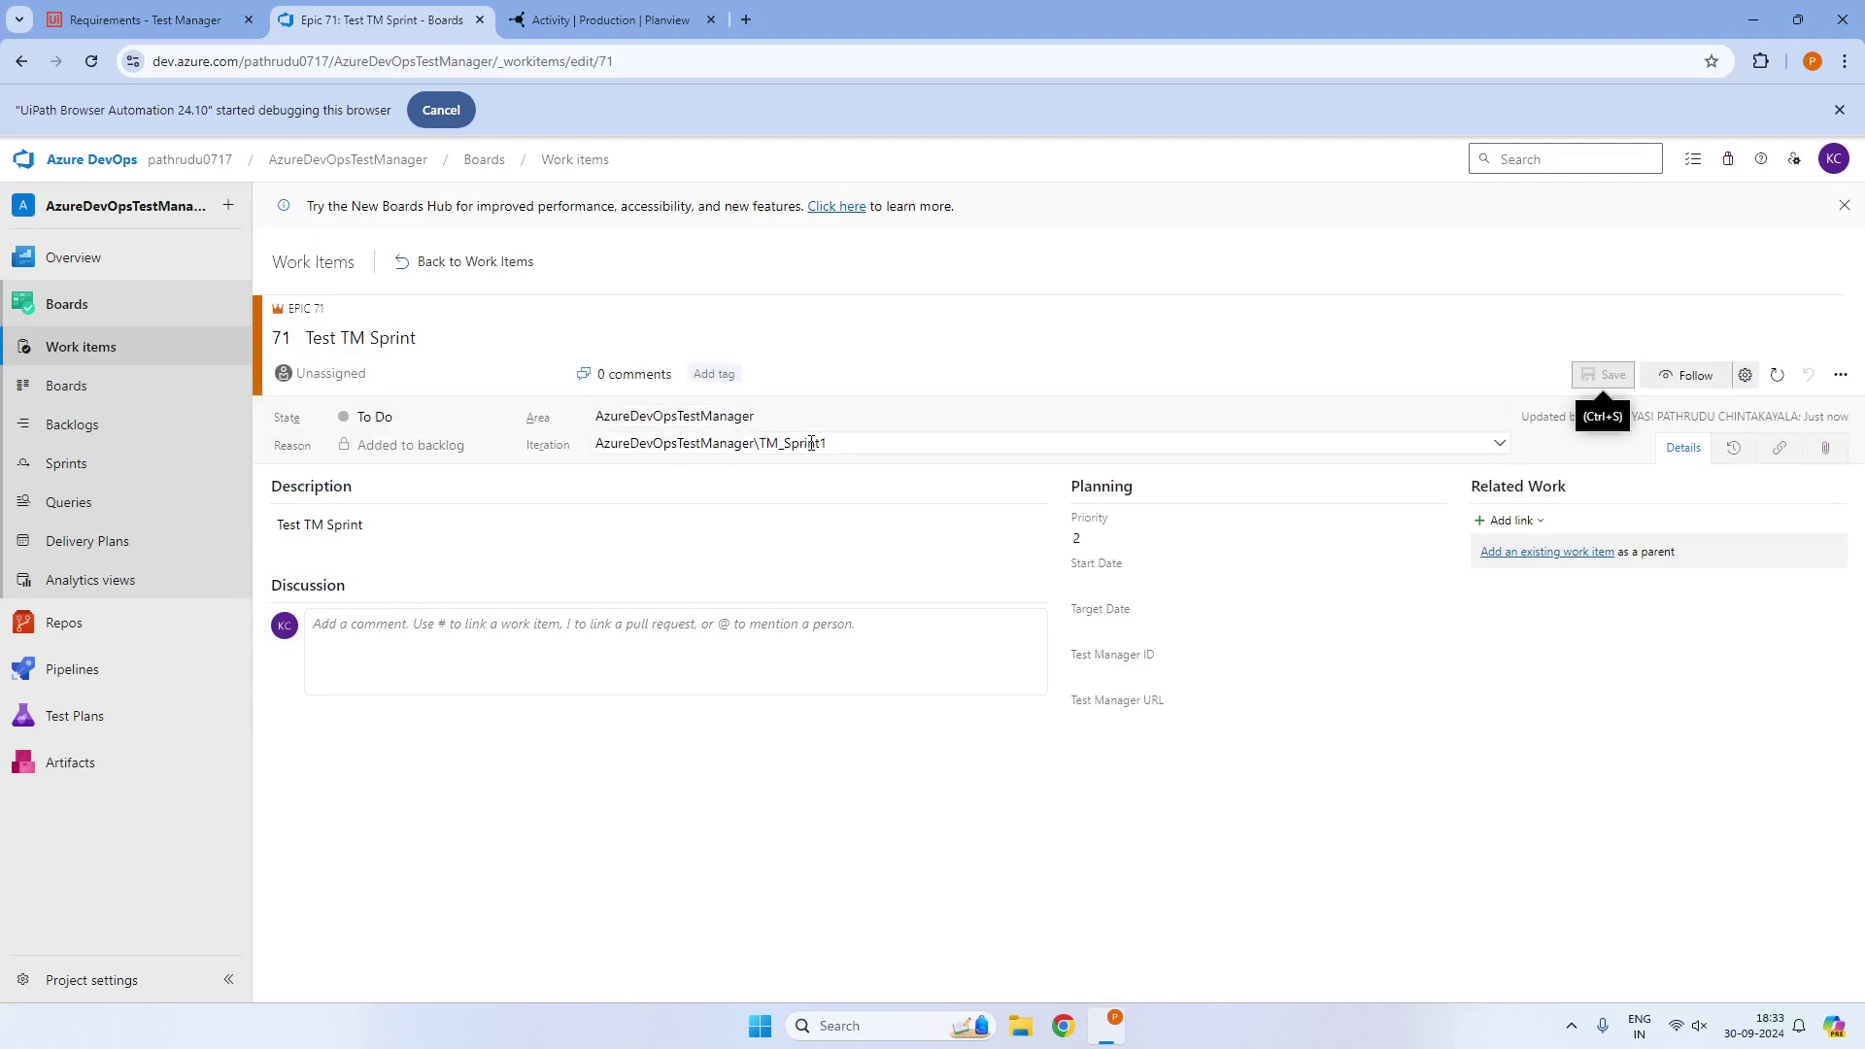
{"action": "left_click", "coordinate": [879, 440]}
{"action": "key", "text": "Escape"}
Switch to Planview, refresh the activity data and check the pending artifact activities for Test TM Sprint and UTMI:5
{"action": "left_click", "coordinate": [608, 20]}
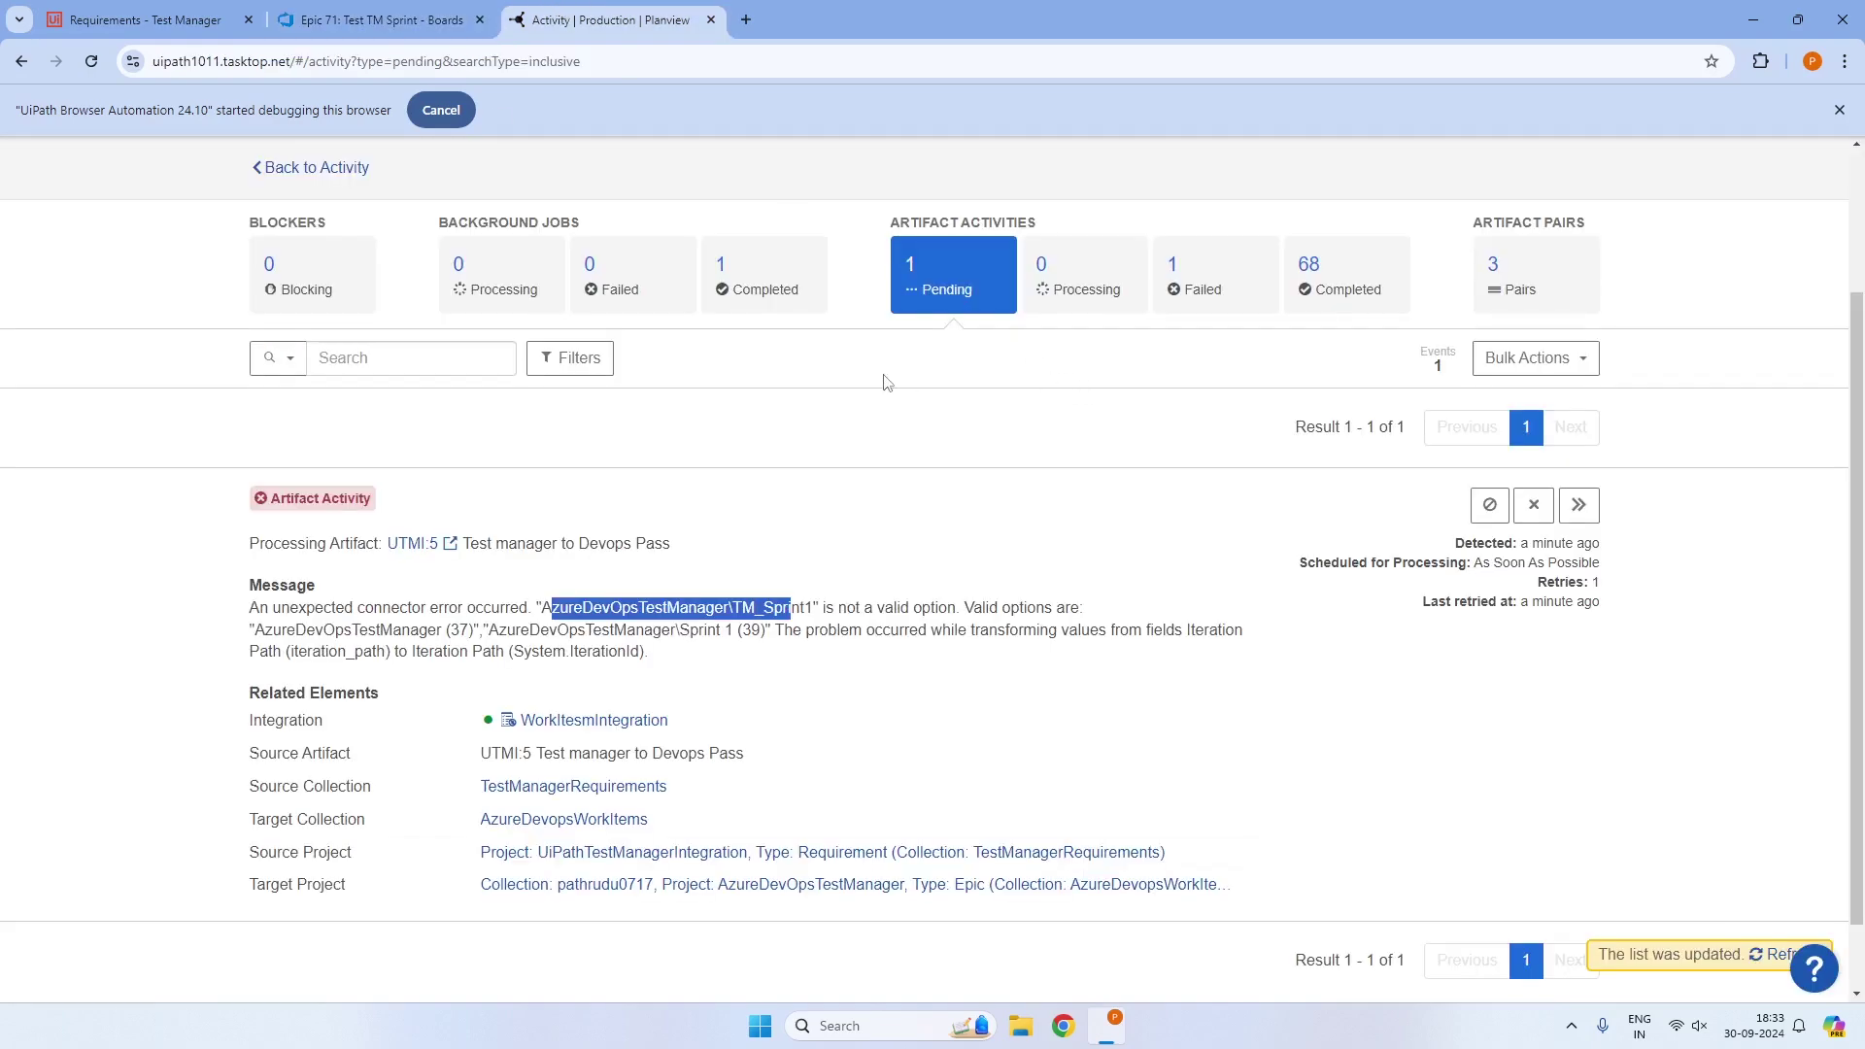
{"action": "left_click", "coordinate": [818, 417]}
{"action": "left_click", "coordinate": [94, 61]}
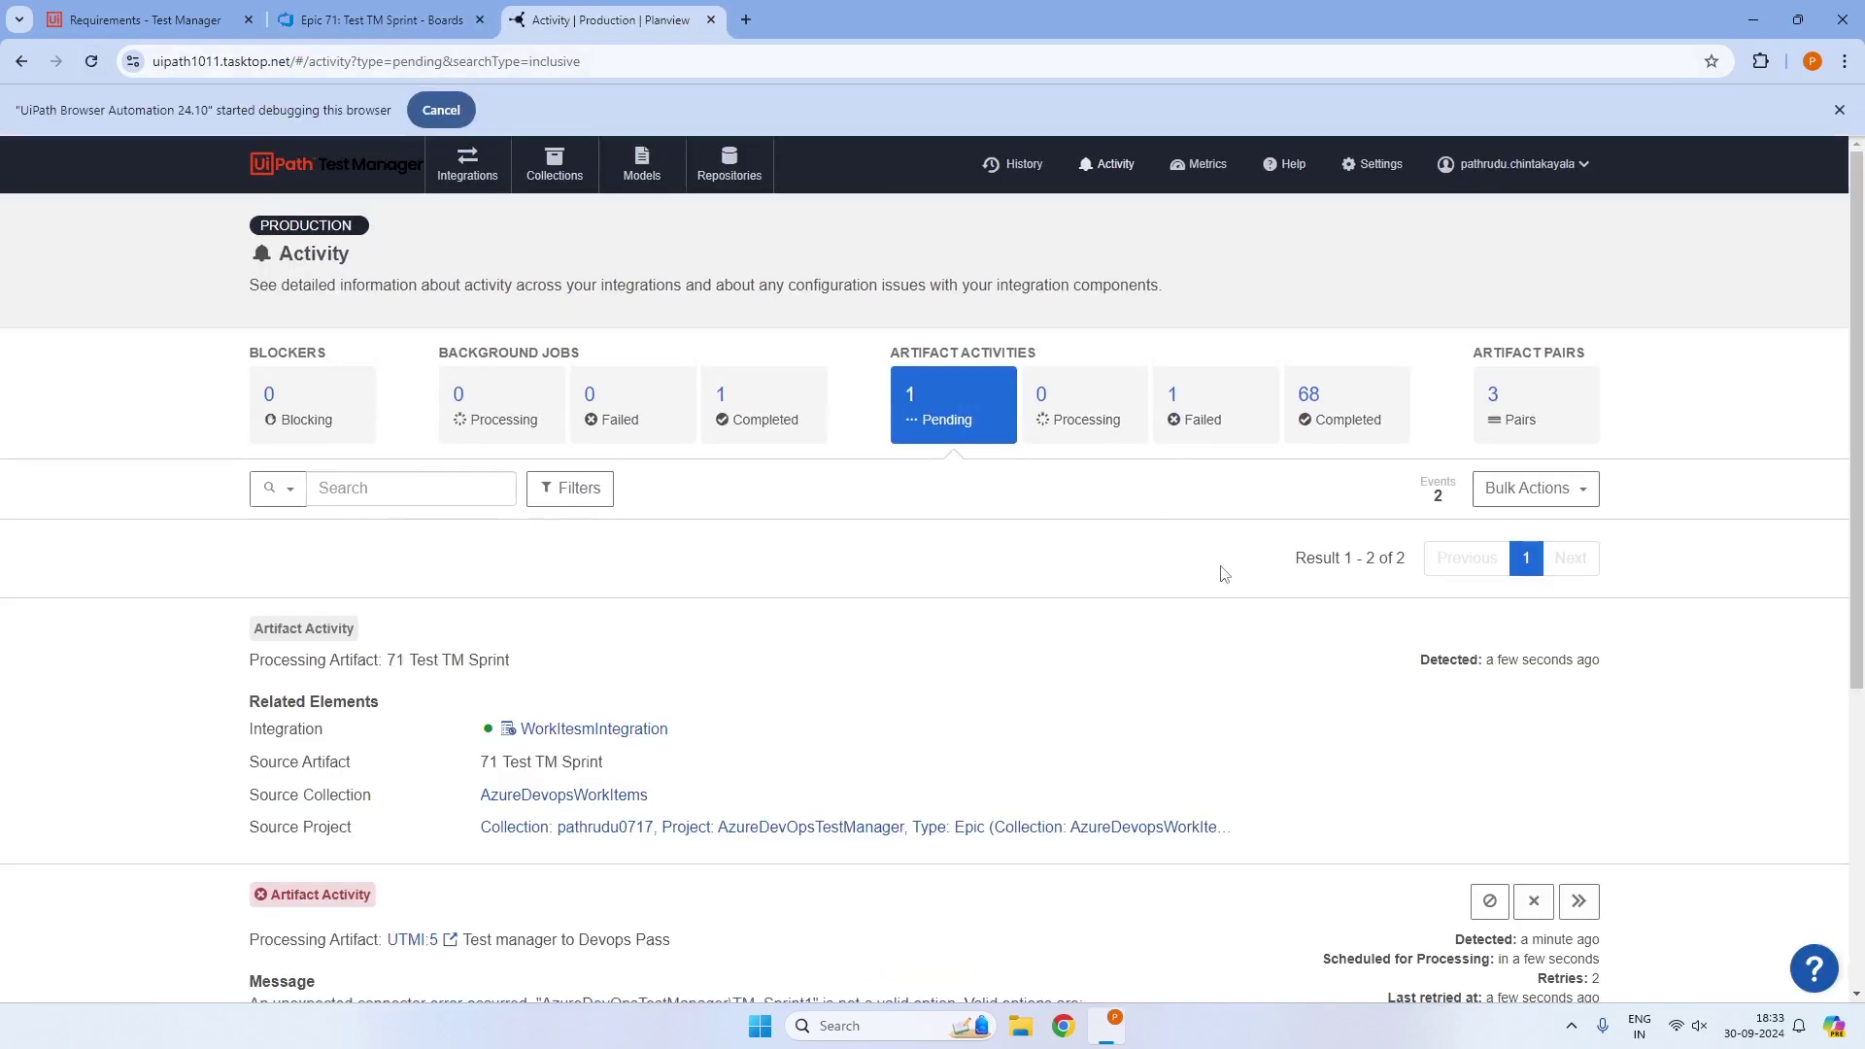
{"action": "scroll", "coordinate": [1222, 574], "scroll_direction": "down", "scroll_amount": 3}
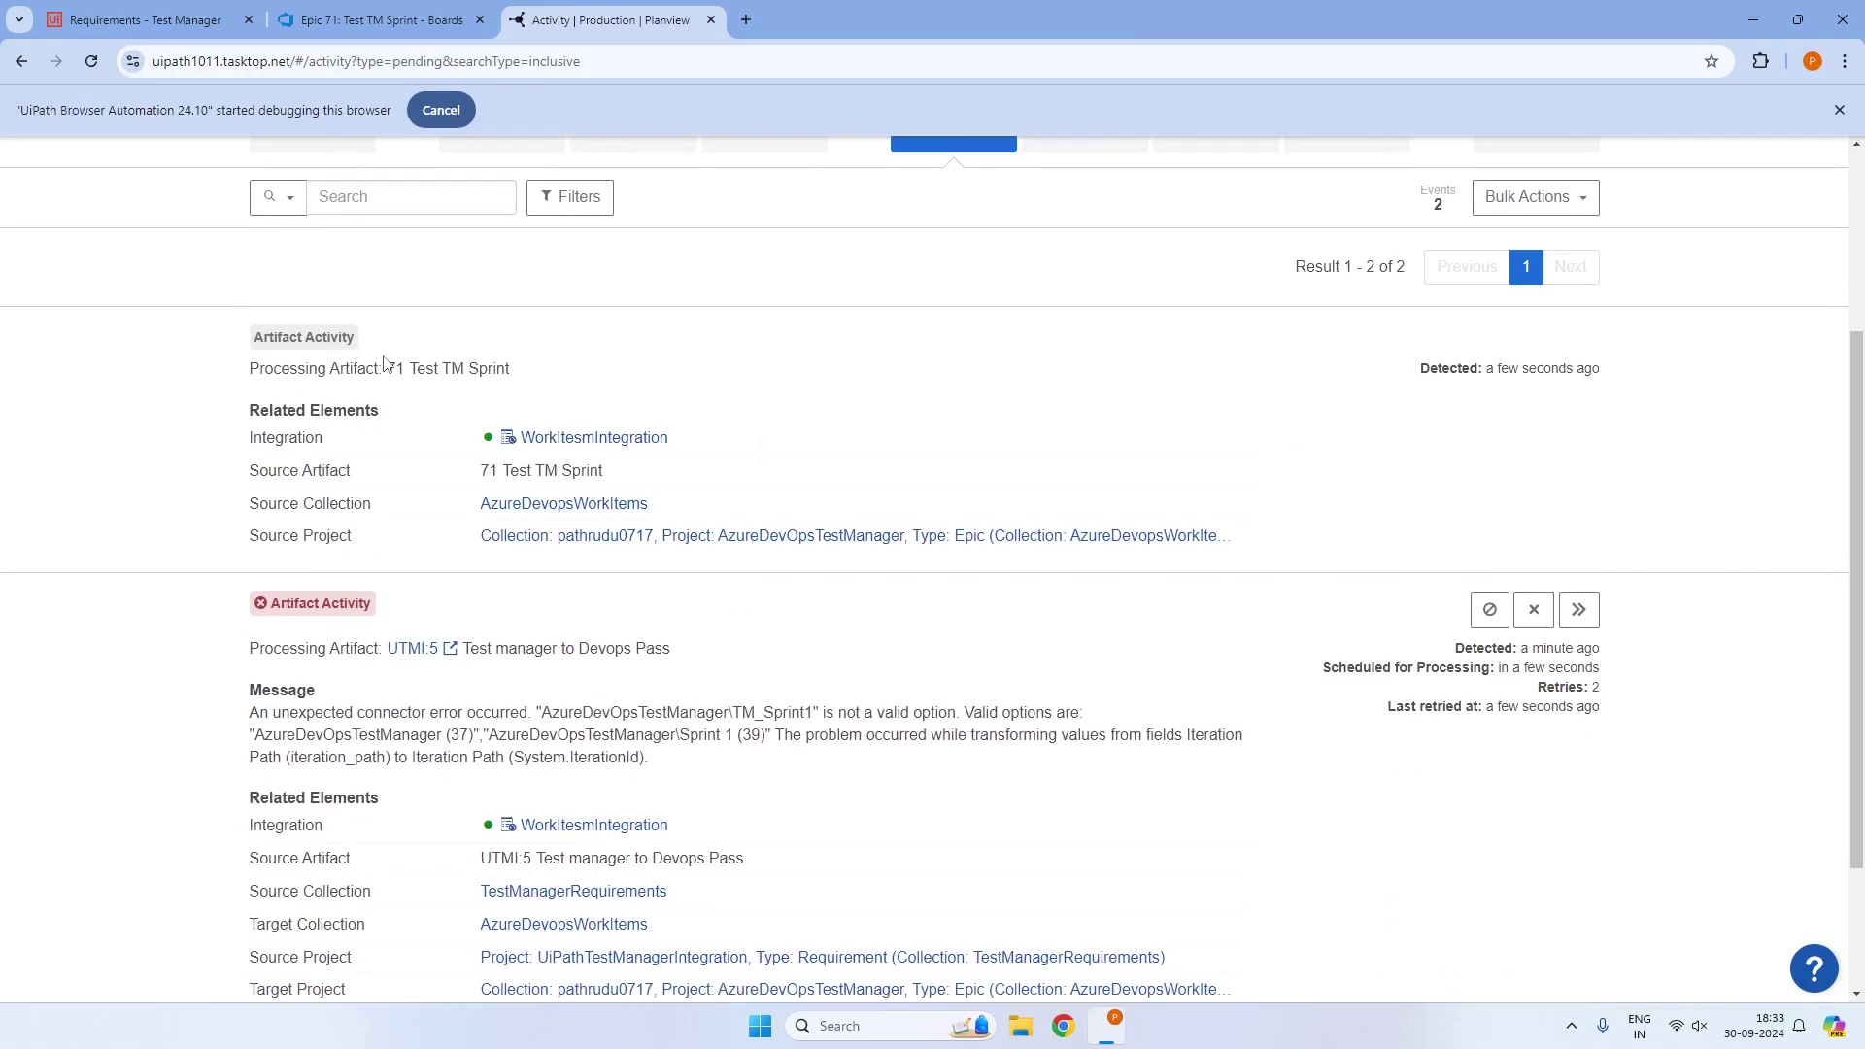
{"action": "left_click_drag", "start_coordinate": [417, 368], "coordinate": [574, 368]}
{"action": "left_click", "coordinate": [712, 375]}
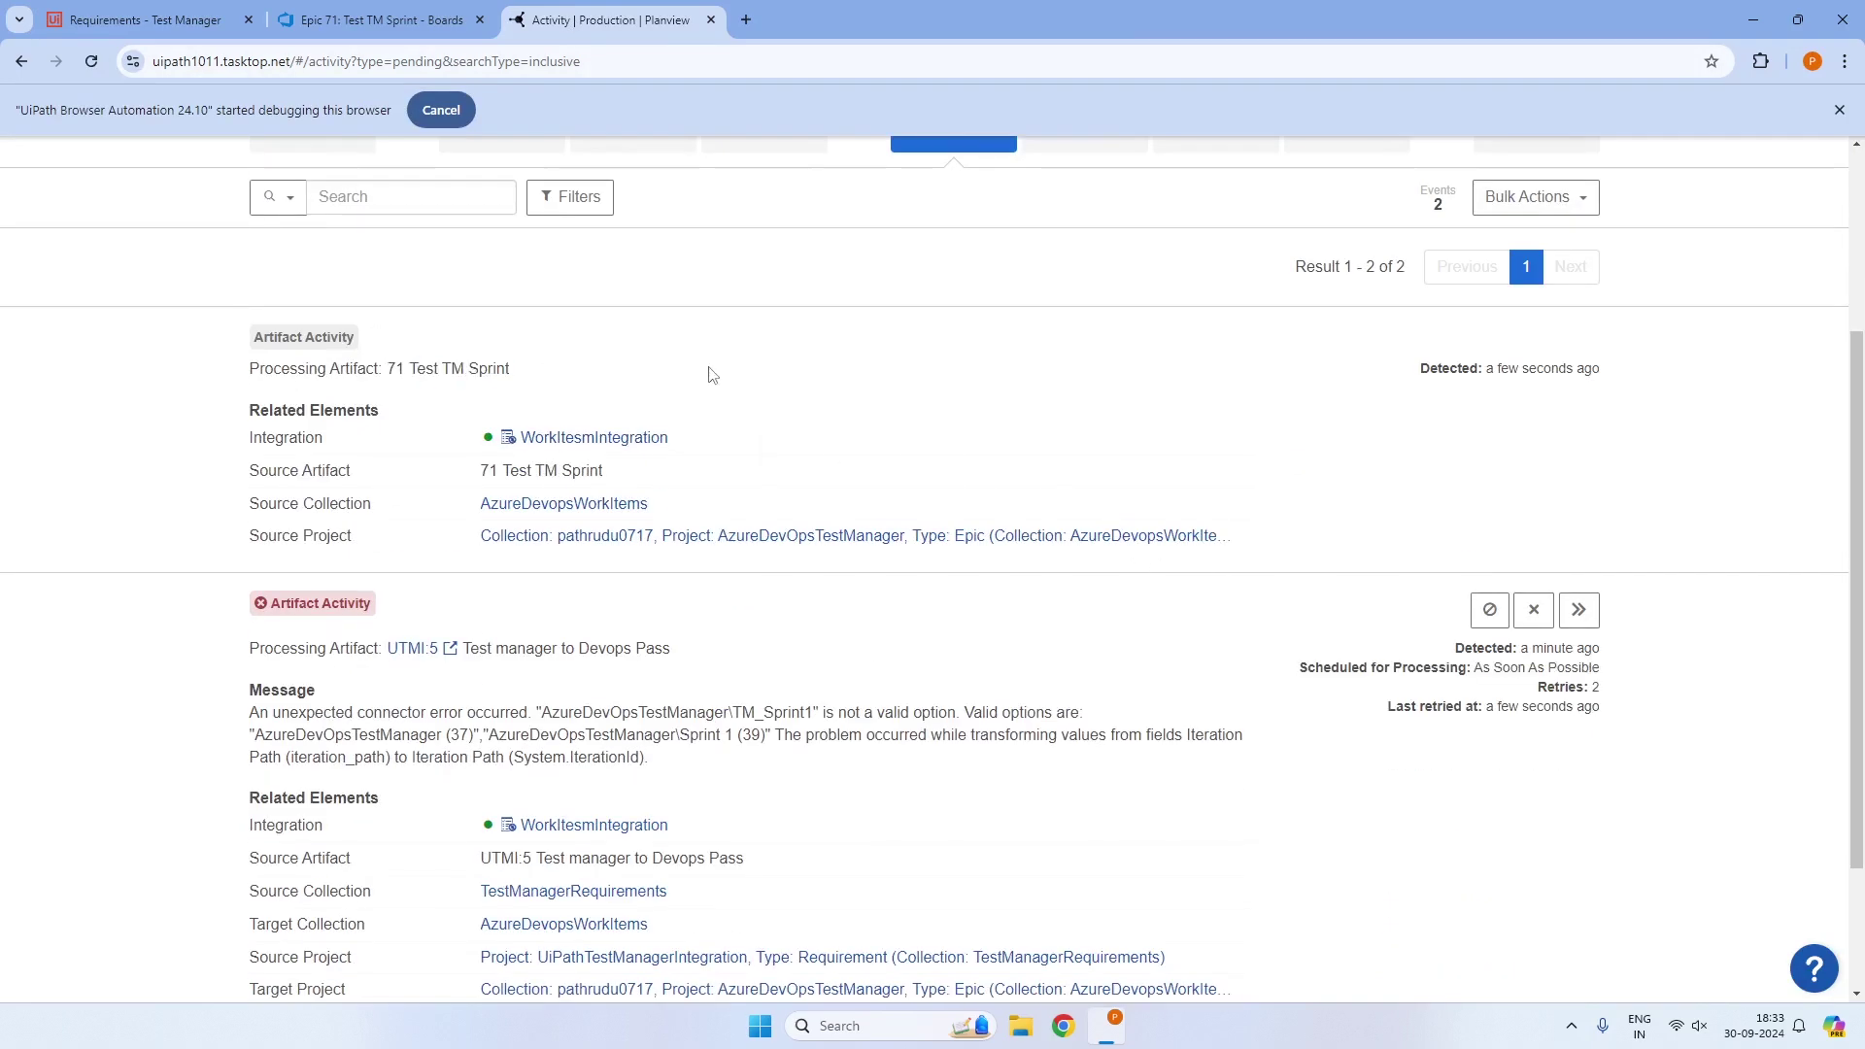
{"action": "left_click", "coordinate": [91, 61]}
{"action": "scroll", "coordinate": [766, 529], "scroll_direction": "down", "scroll_amount": 1}
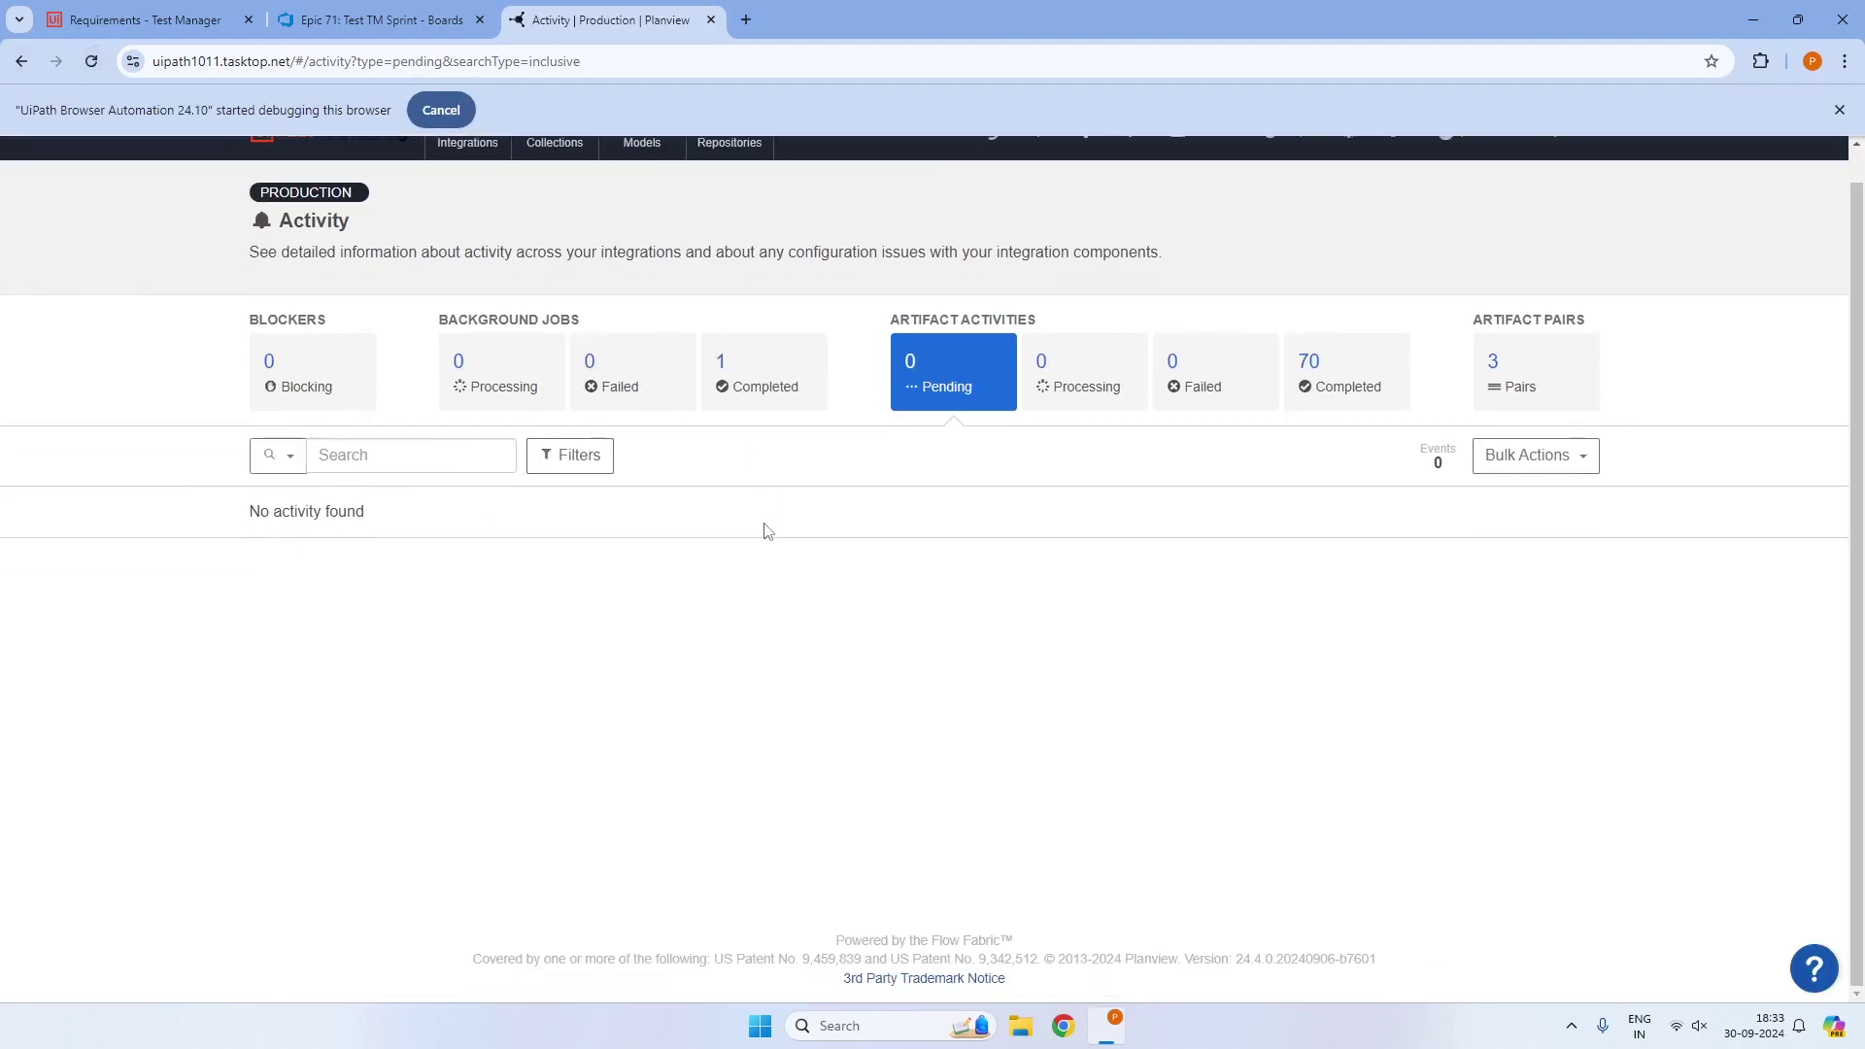
Show the completed artifact activities and examine the entries for Test manager to Devops Pass and Test TM Sprint
{"action": "left_click", "coordinate": [1321, 373]}
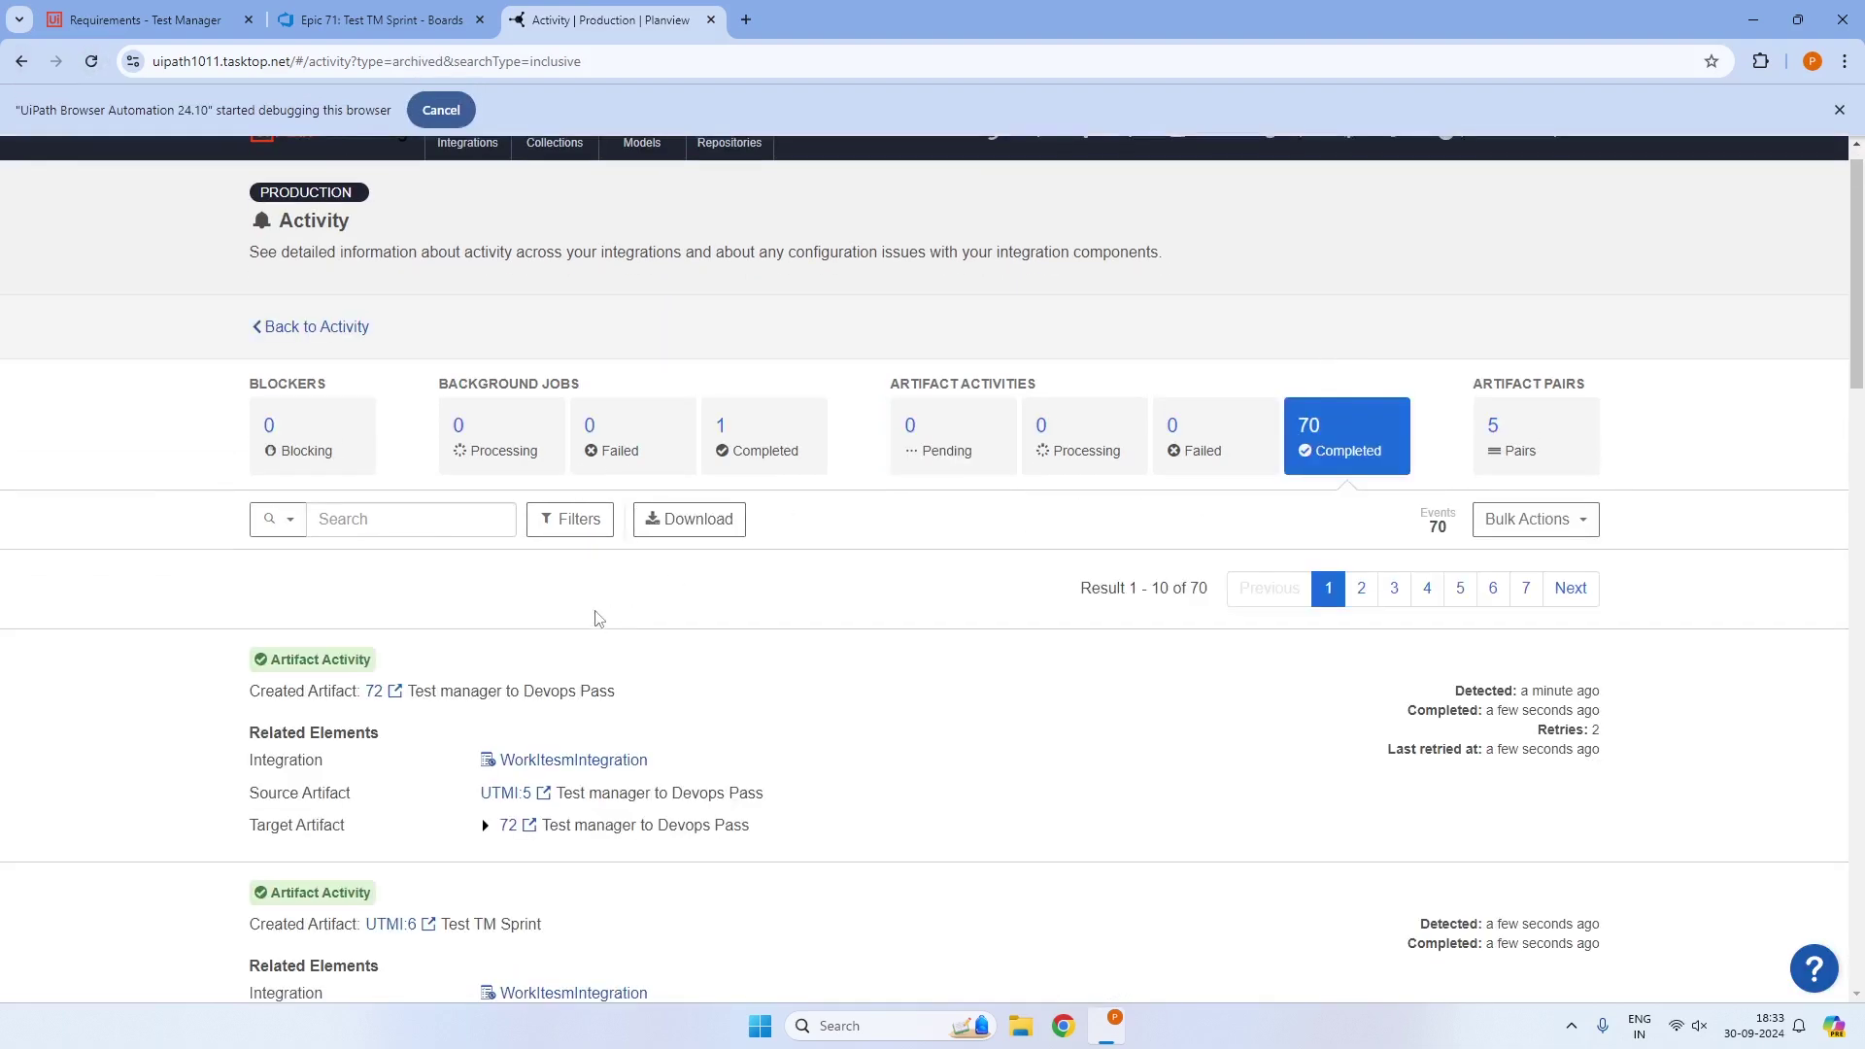
{"action": "scroll", "coordinate": [563, 716], "scroll_direction": "down", "scroll_amount": 2}
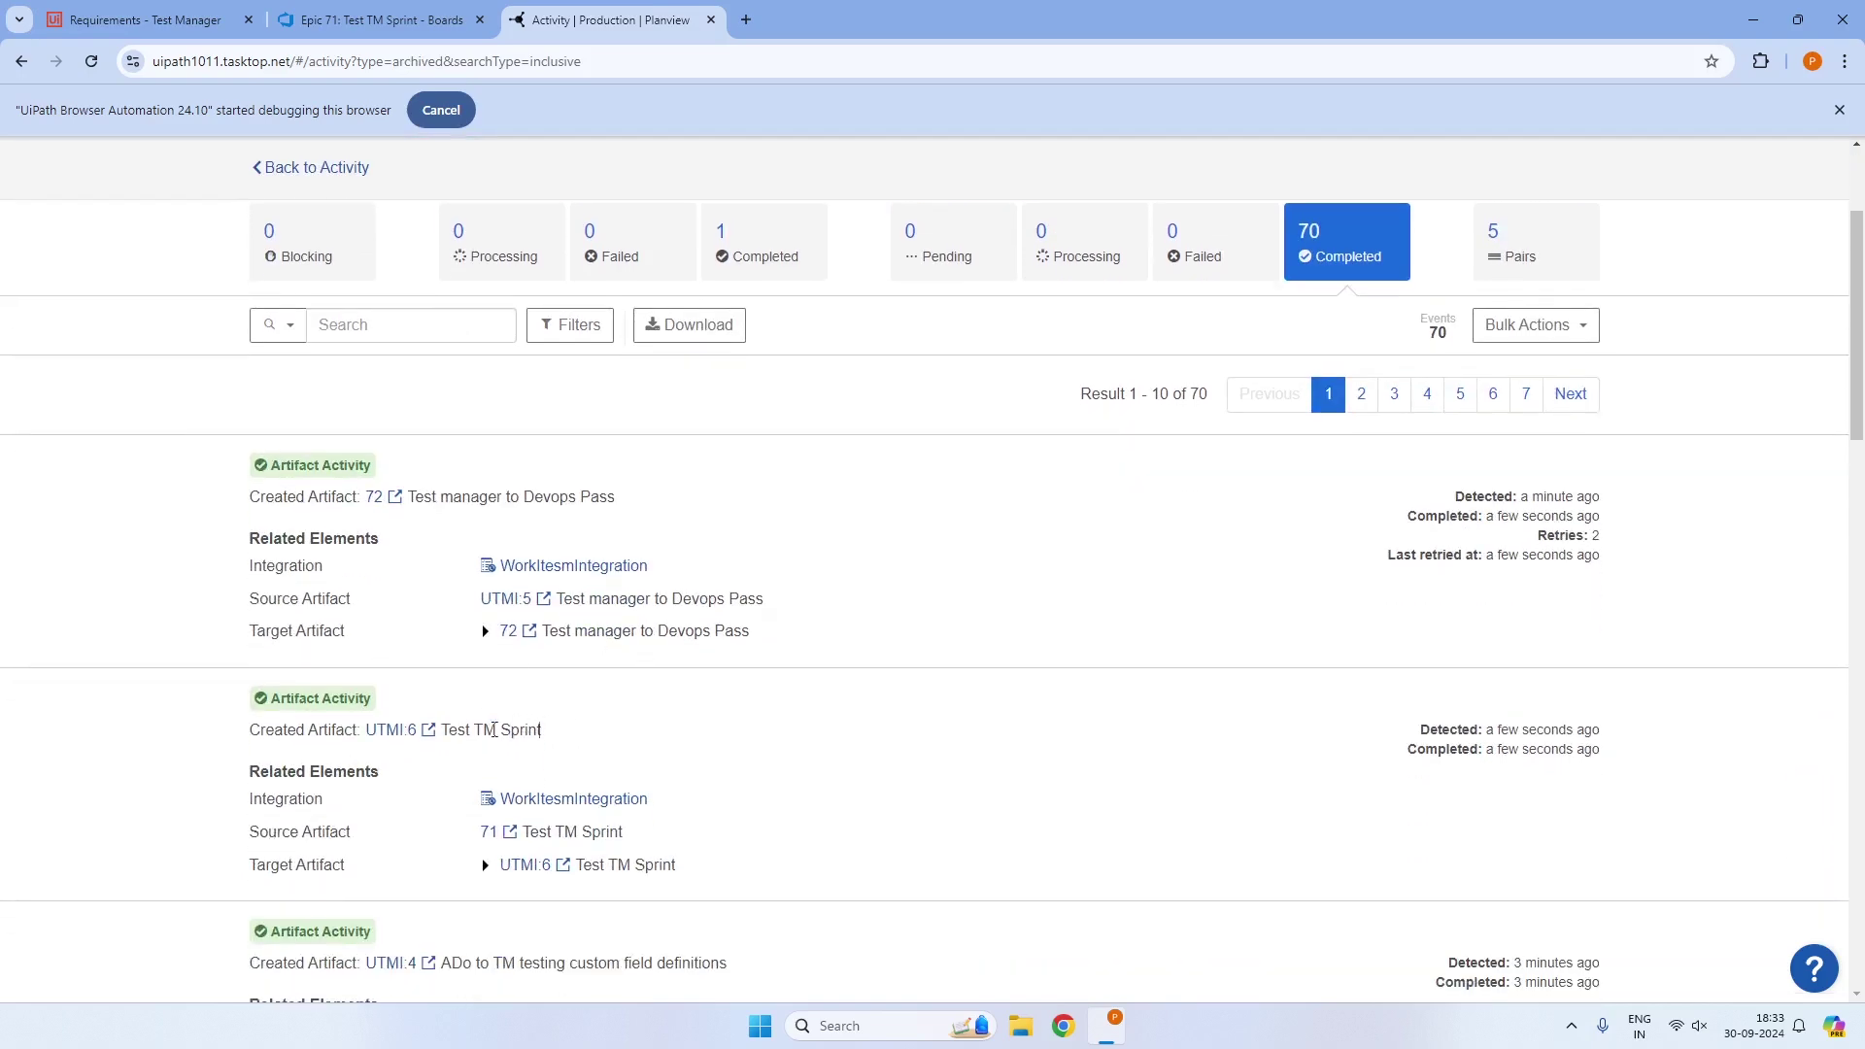
{"action": "left_click_drag", "start_coordinate": [493, 730], "coordinate": [248, 735]}
{"action": "left_click", "coordinate": [184, 714]}
{"action": "scroll", "coordinate": [275, 598], "scroll_direction": "up", "scroll_amount": 2}
Check requirement UTMI:5 in Test Manager, then open the matching epic Test manager to Devops Pass in the Azure DevOps work items
{"action": "left_click", "coordinate": [146, 20]}
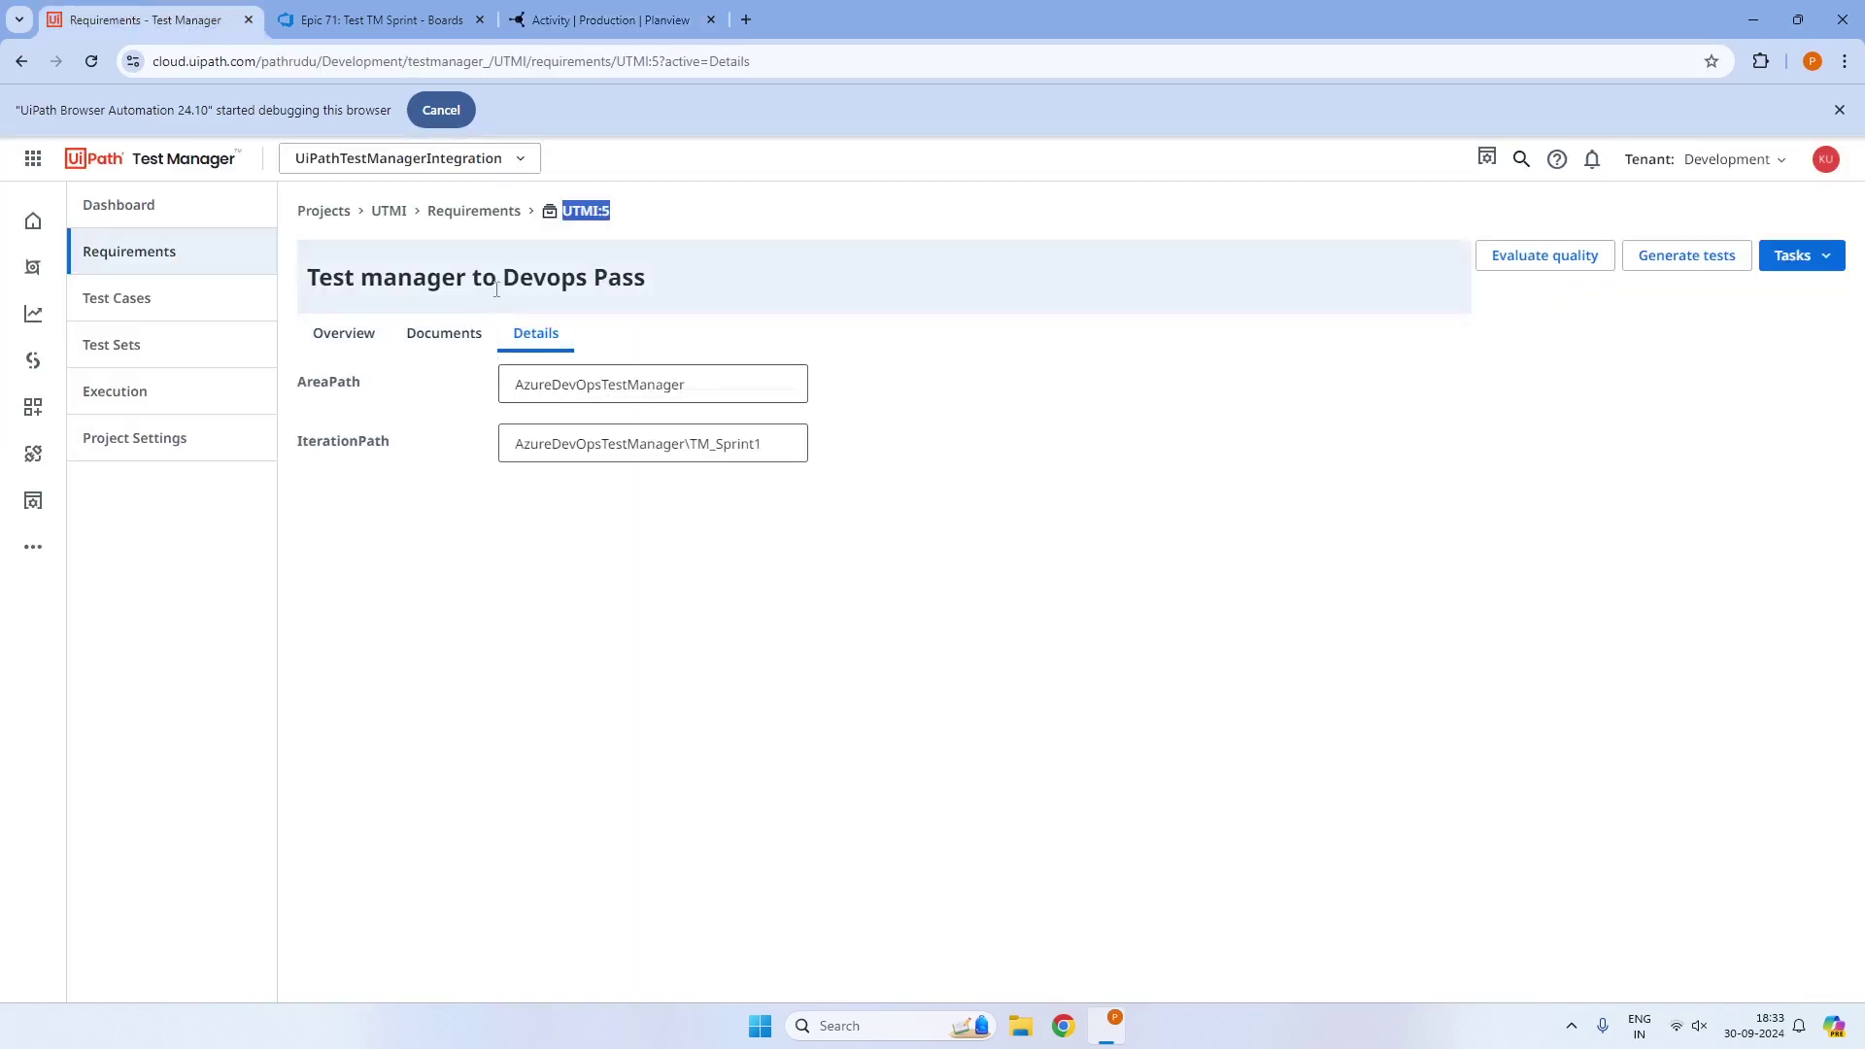
{"action": "left_click", "coordinate": [424, 15]}
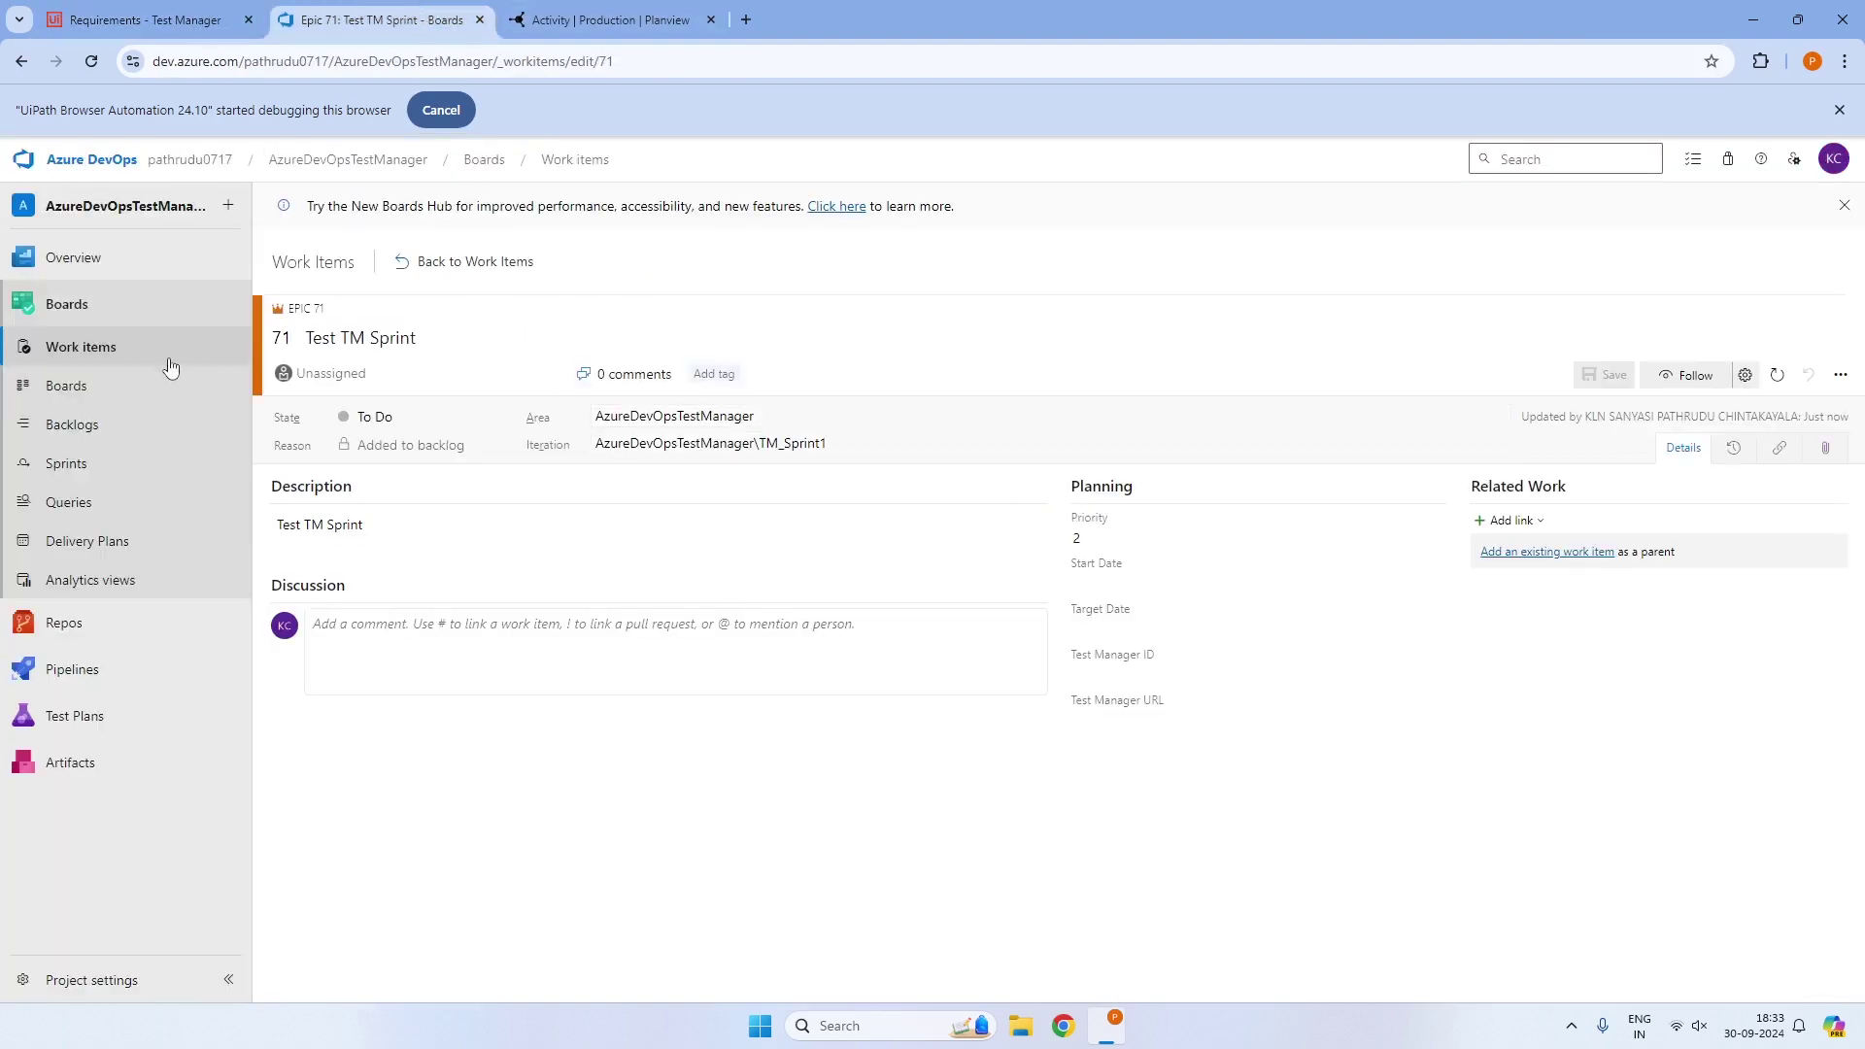
{"action": "left_click", "coordinate": [100, 348]}
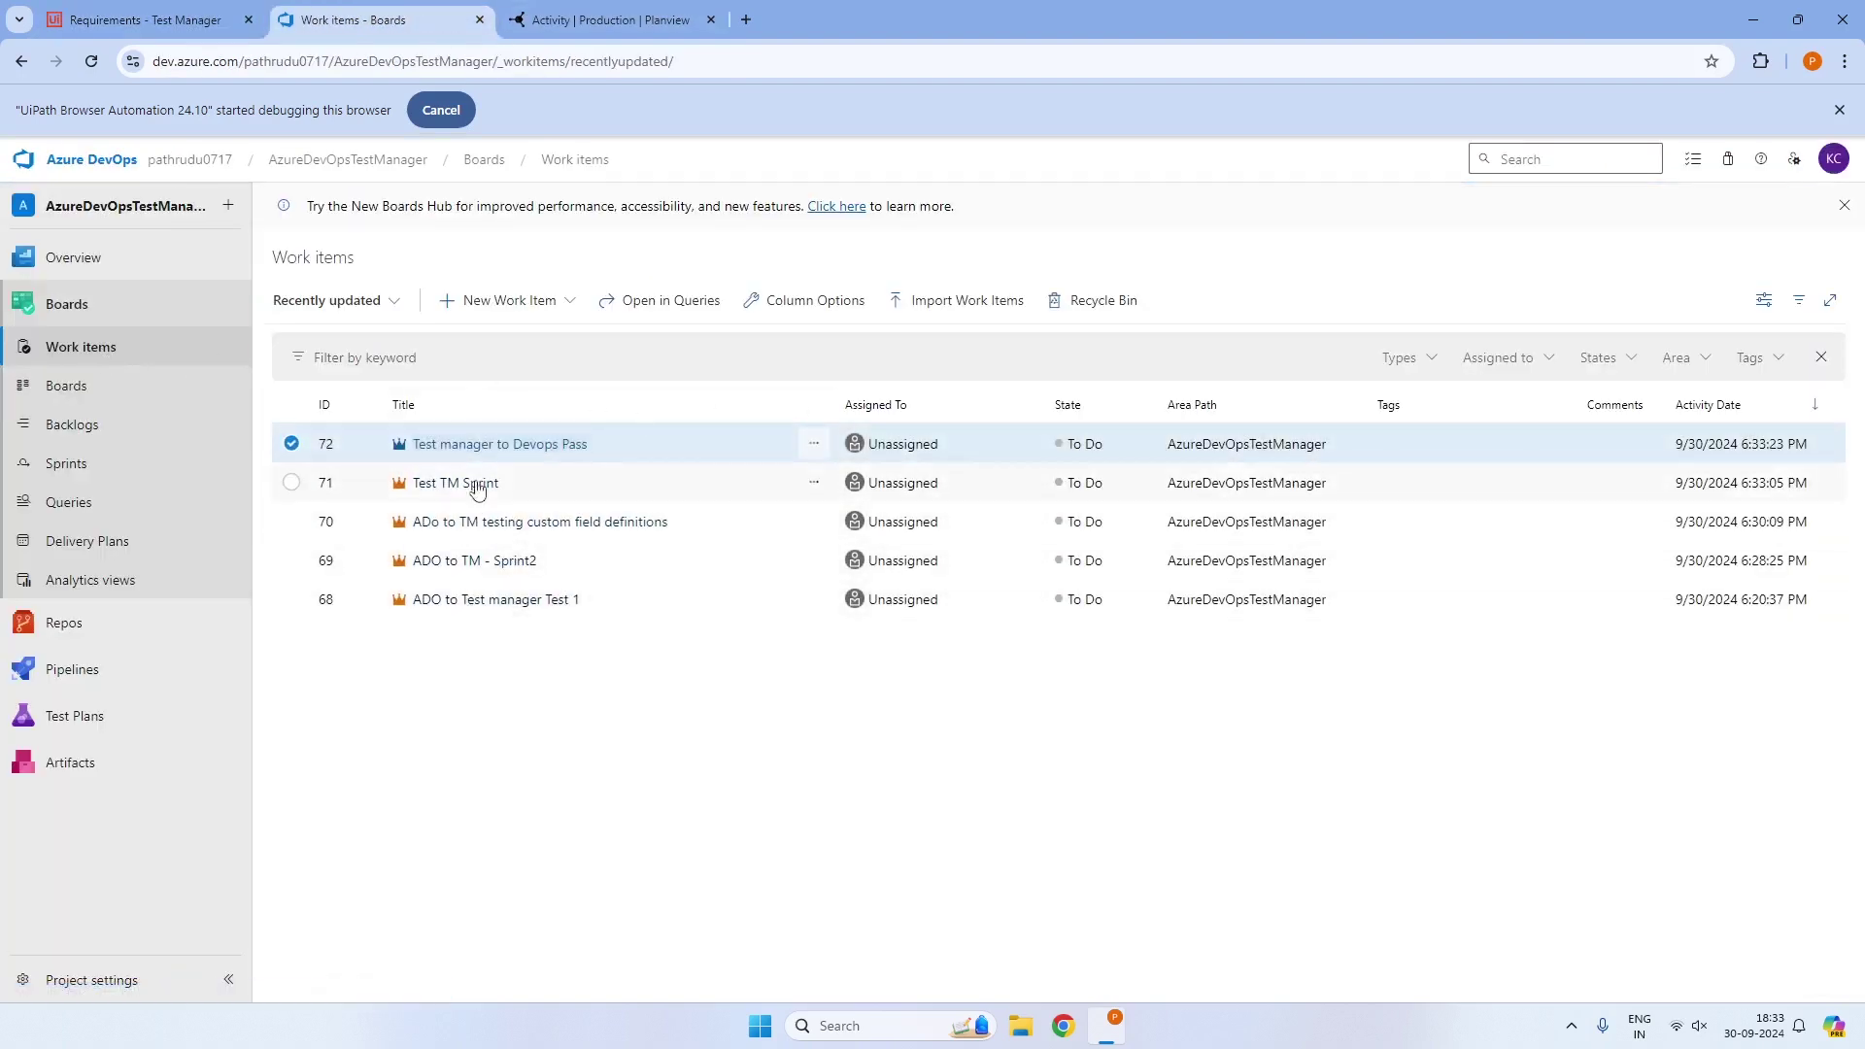
{"action": "left_click", "coordinate": [489, 445]}
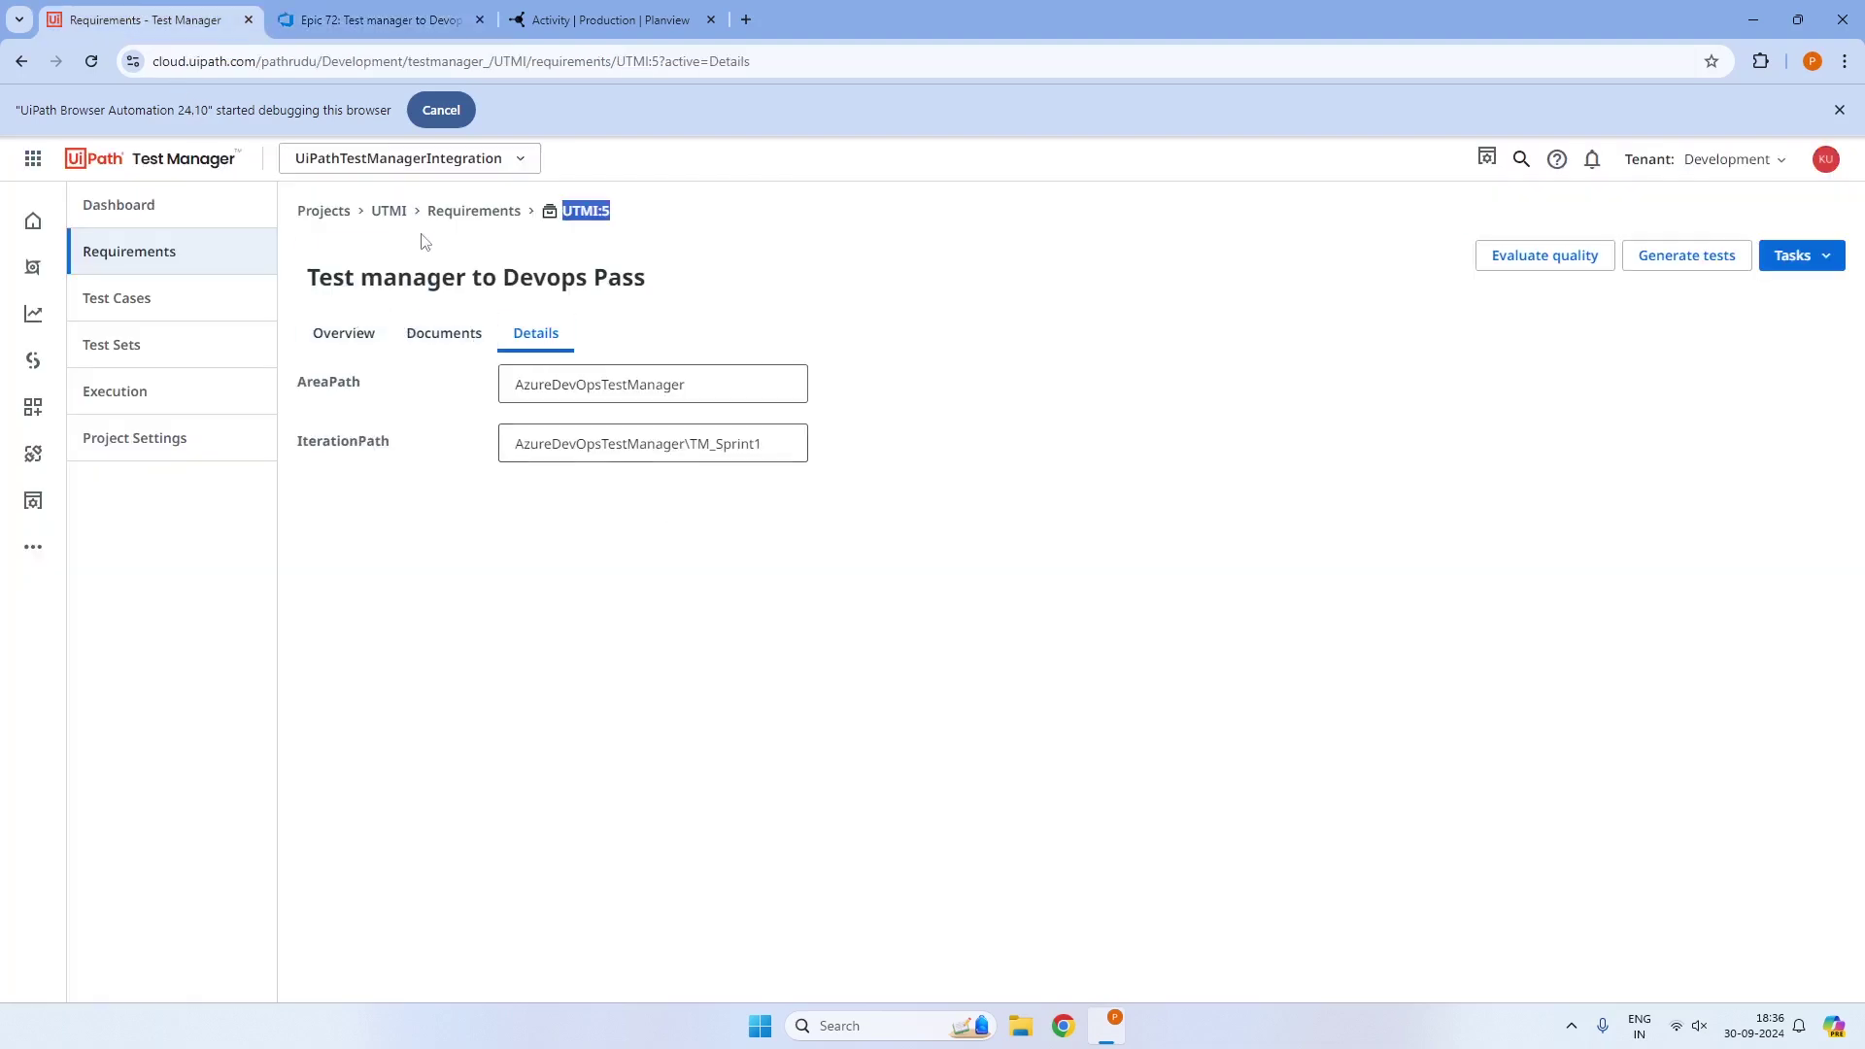
View the documents of requirement UTMI:6 in Test Manager, then locate the attachments area of epic 72 in Azure DevOps
{"action": "left_click", "coordinate": [457, 212]}
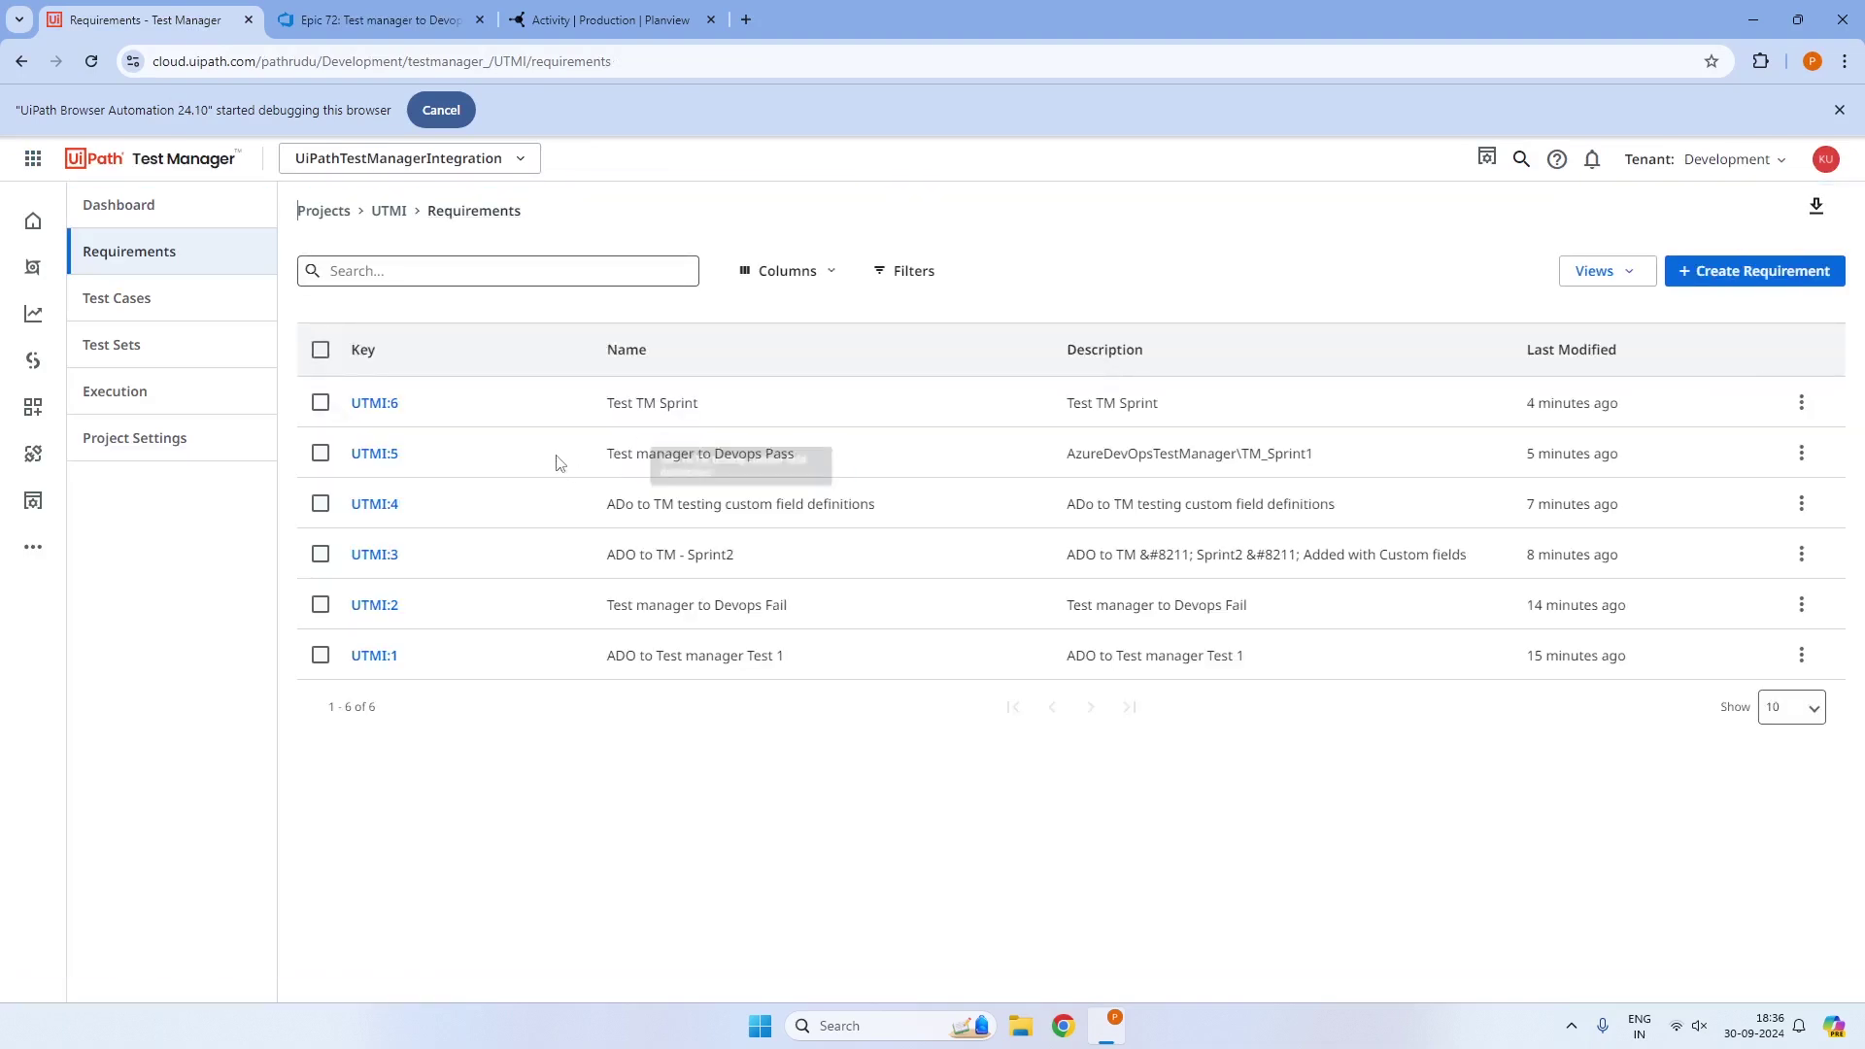
{"action": "left_click", "coordinate": [372, 404]}
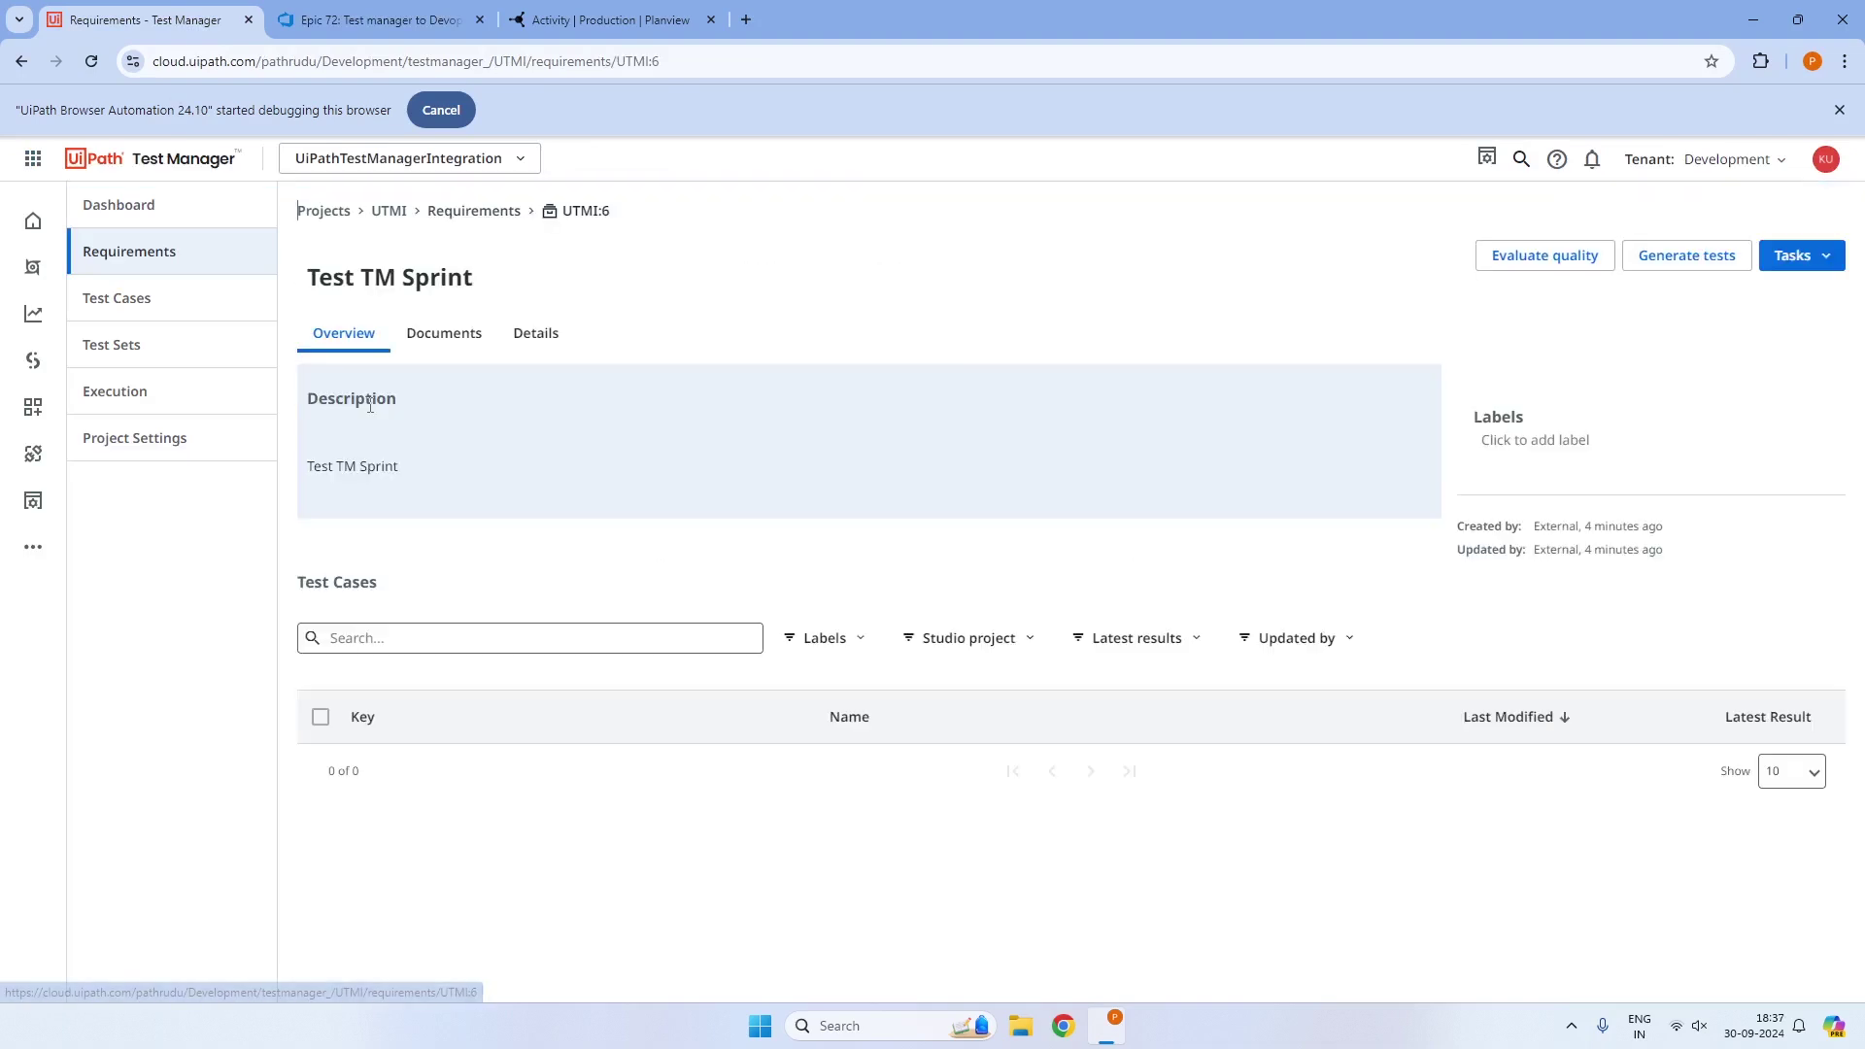
{"action": "left_click", "coordinate": [444, 336]}
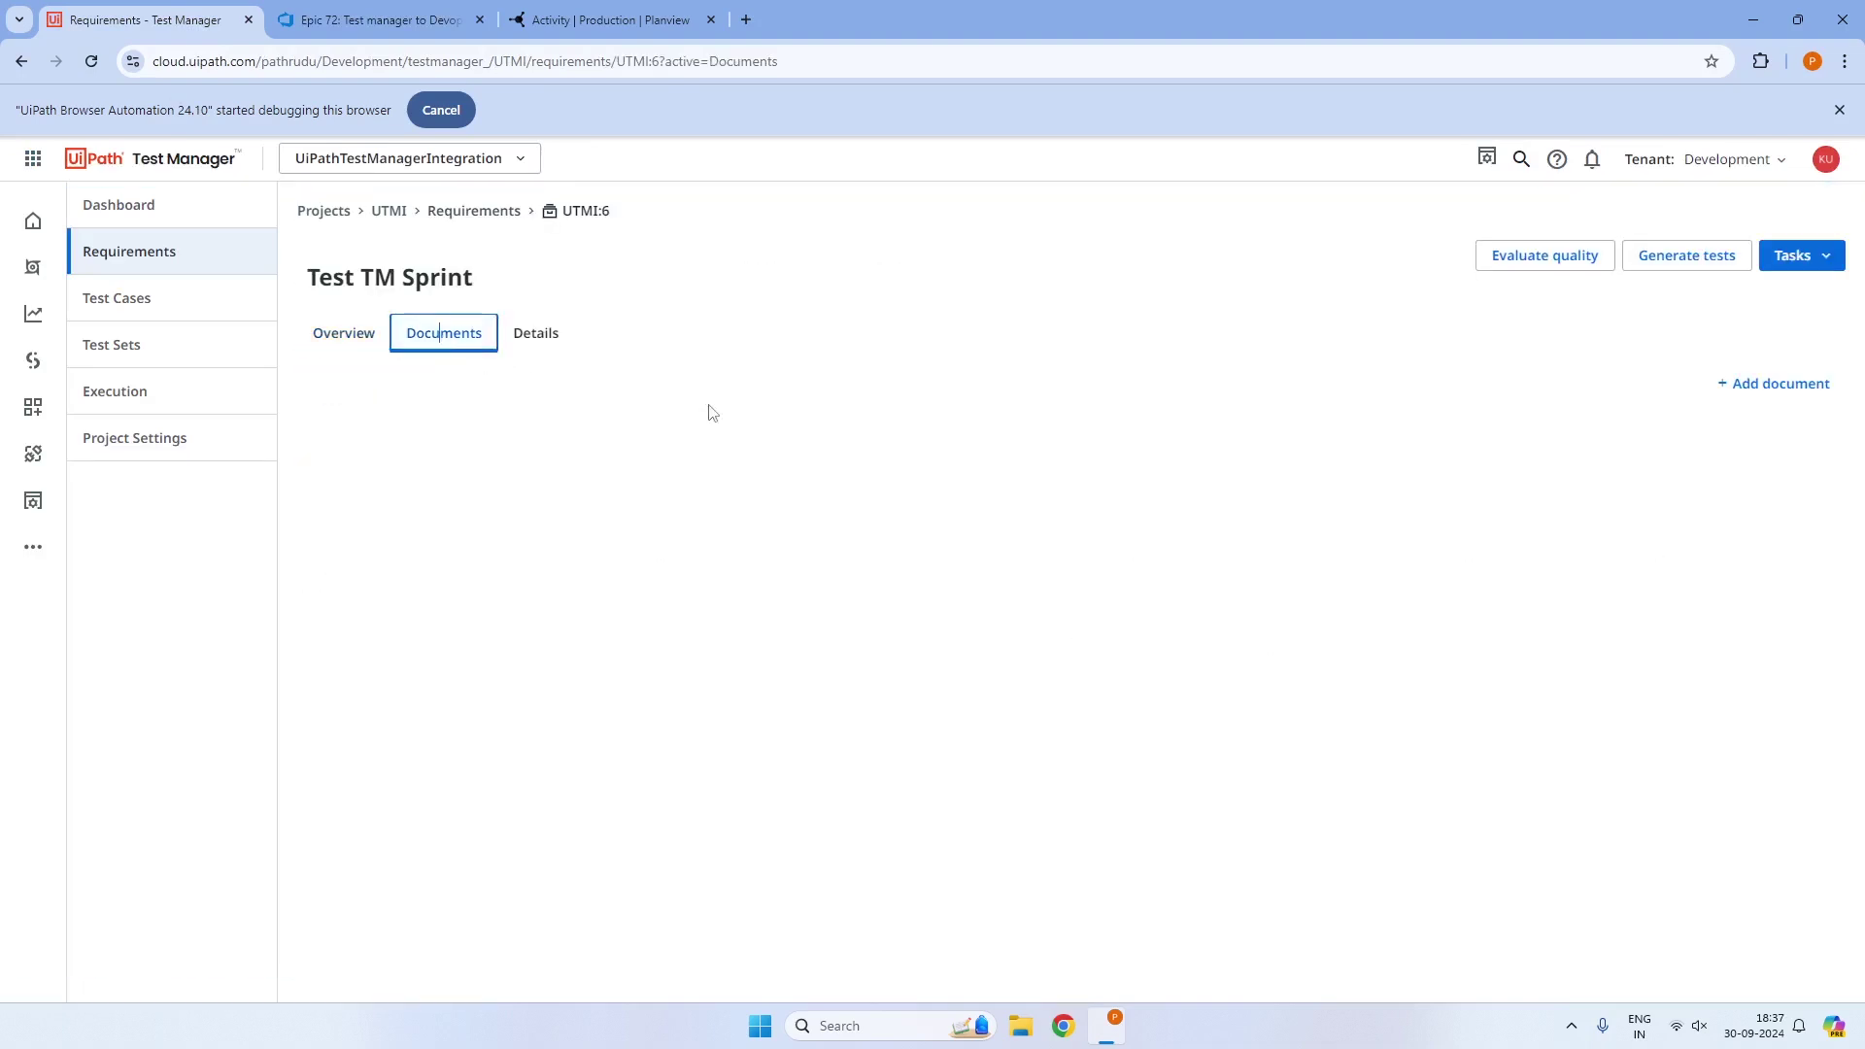
{"action": "left_click", "coordinate": [421, 18]}
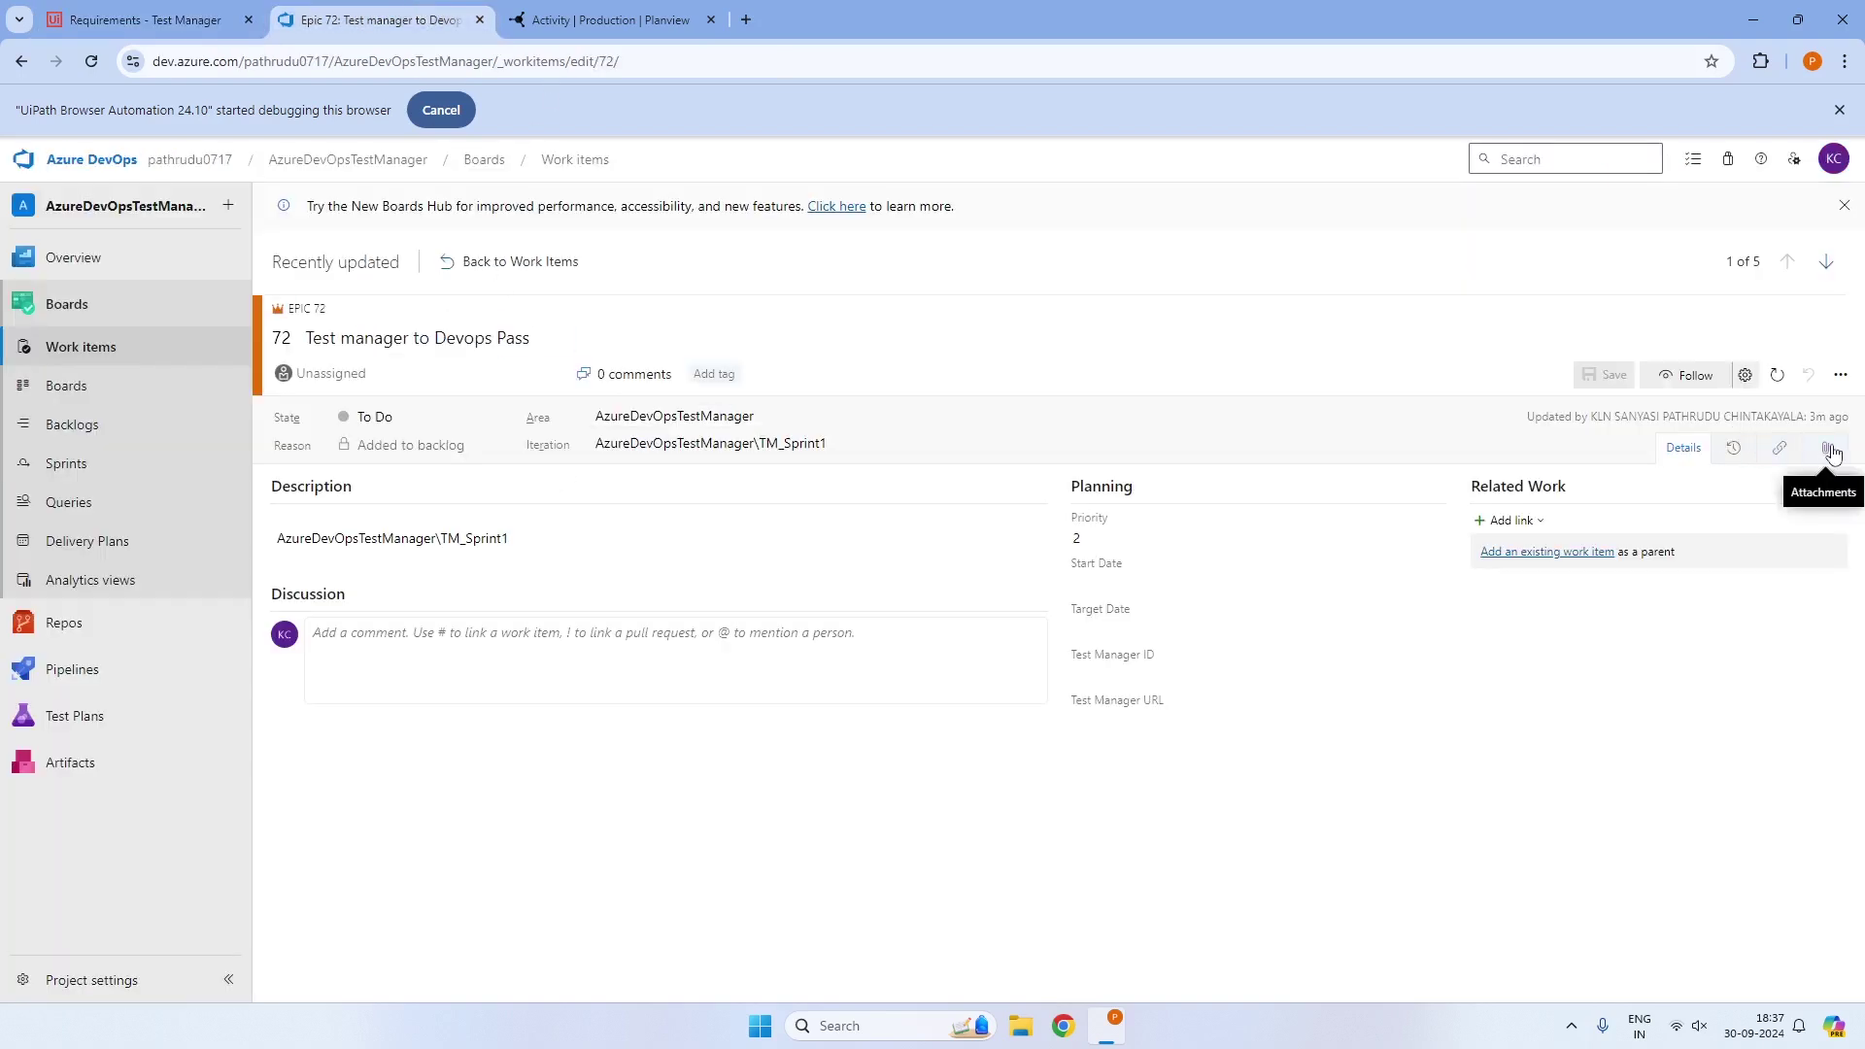
Switch to Planview and open the Attachment Flow settings of the WorkItesmIntegration integration
{"action": "left_click", "coordinate": [607, 20]}
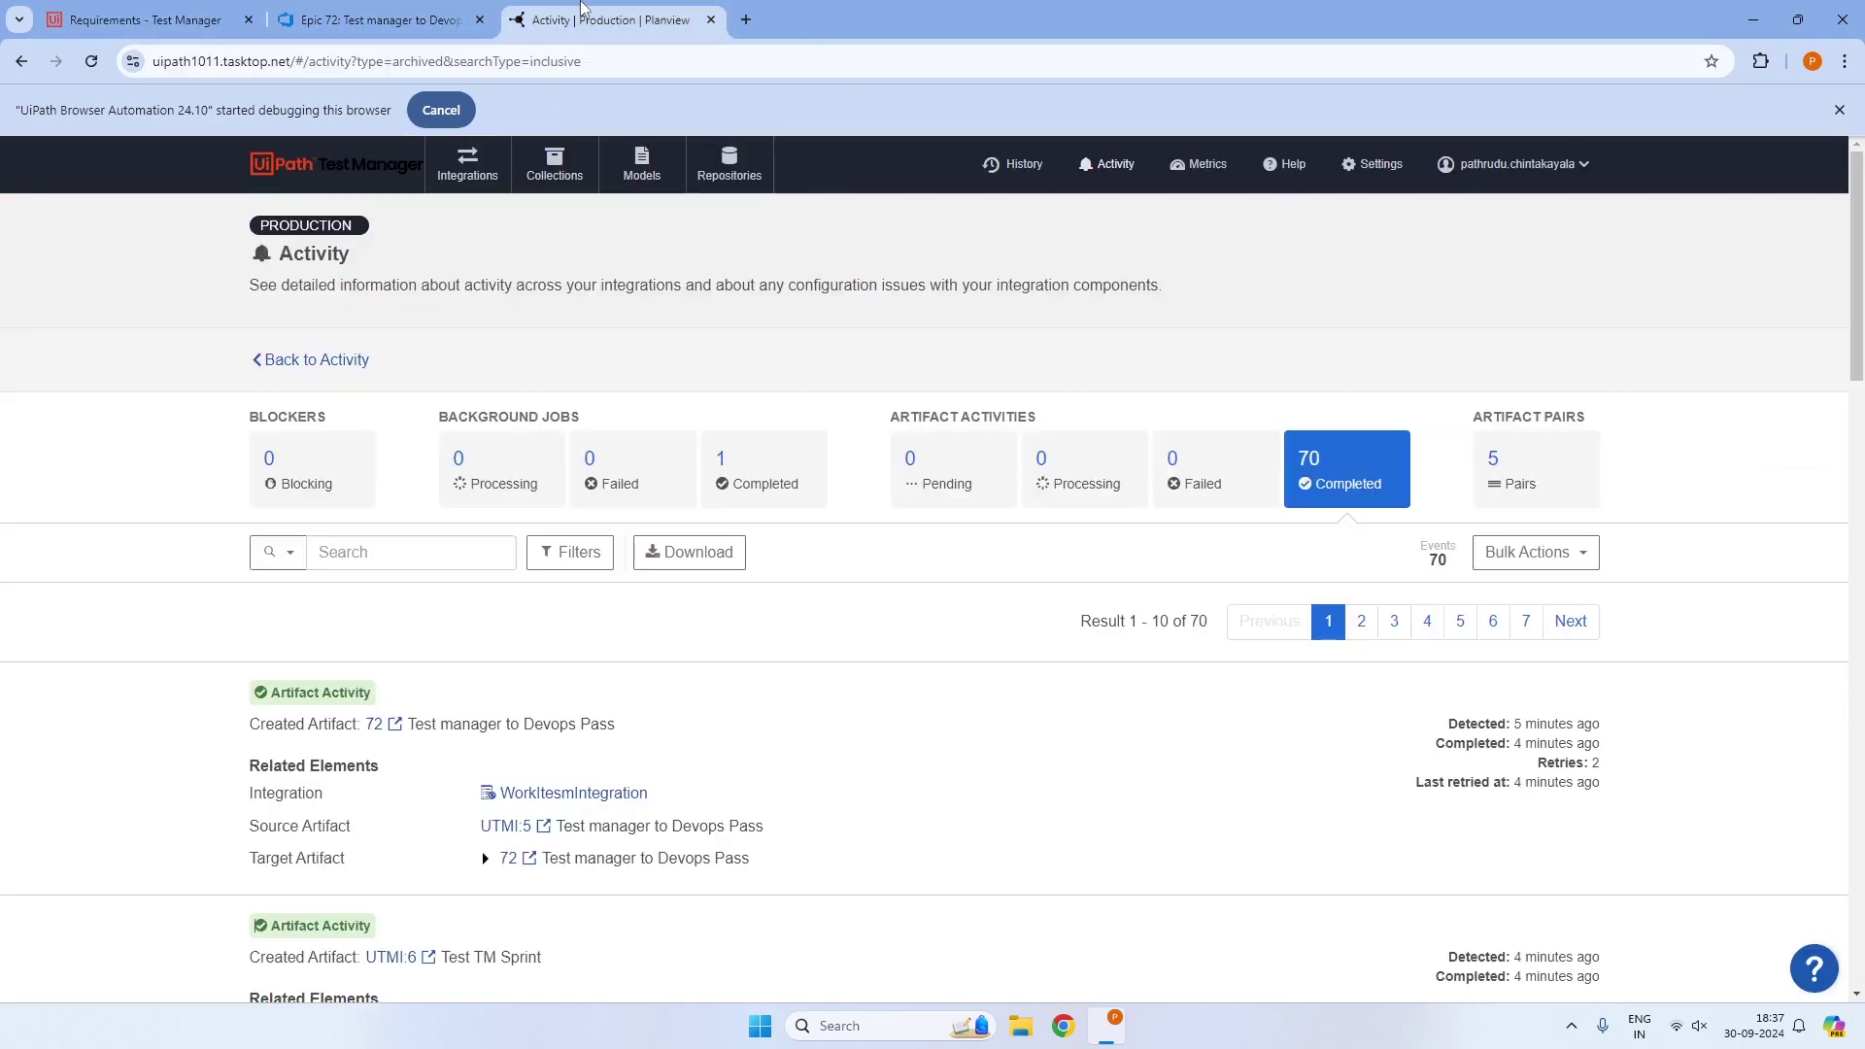
{"action": "left_click", "coordinate": [467, 167]}
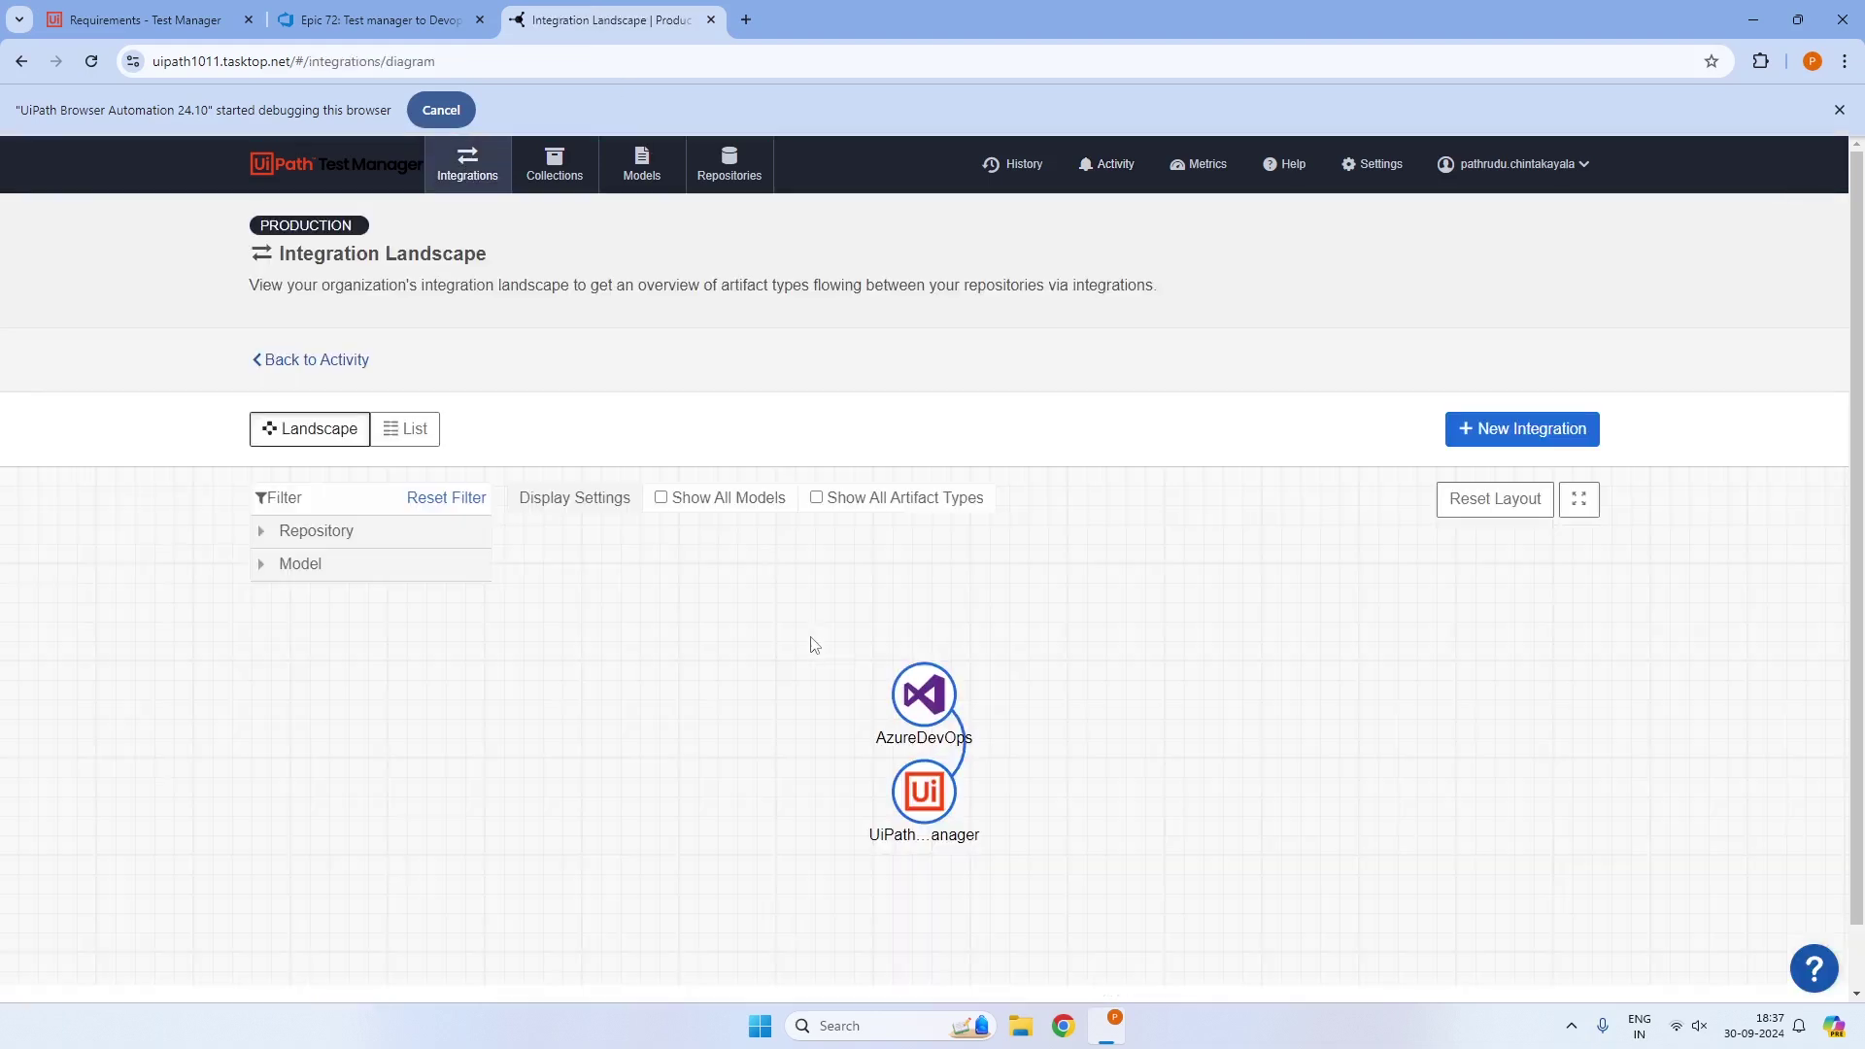
{"action": "left_click", "coordinate": [397, 428]}
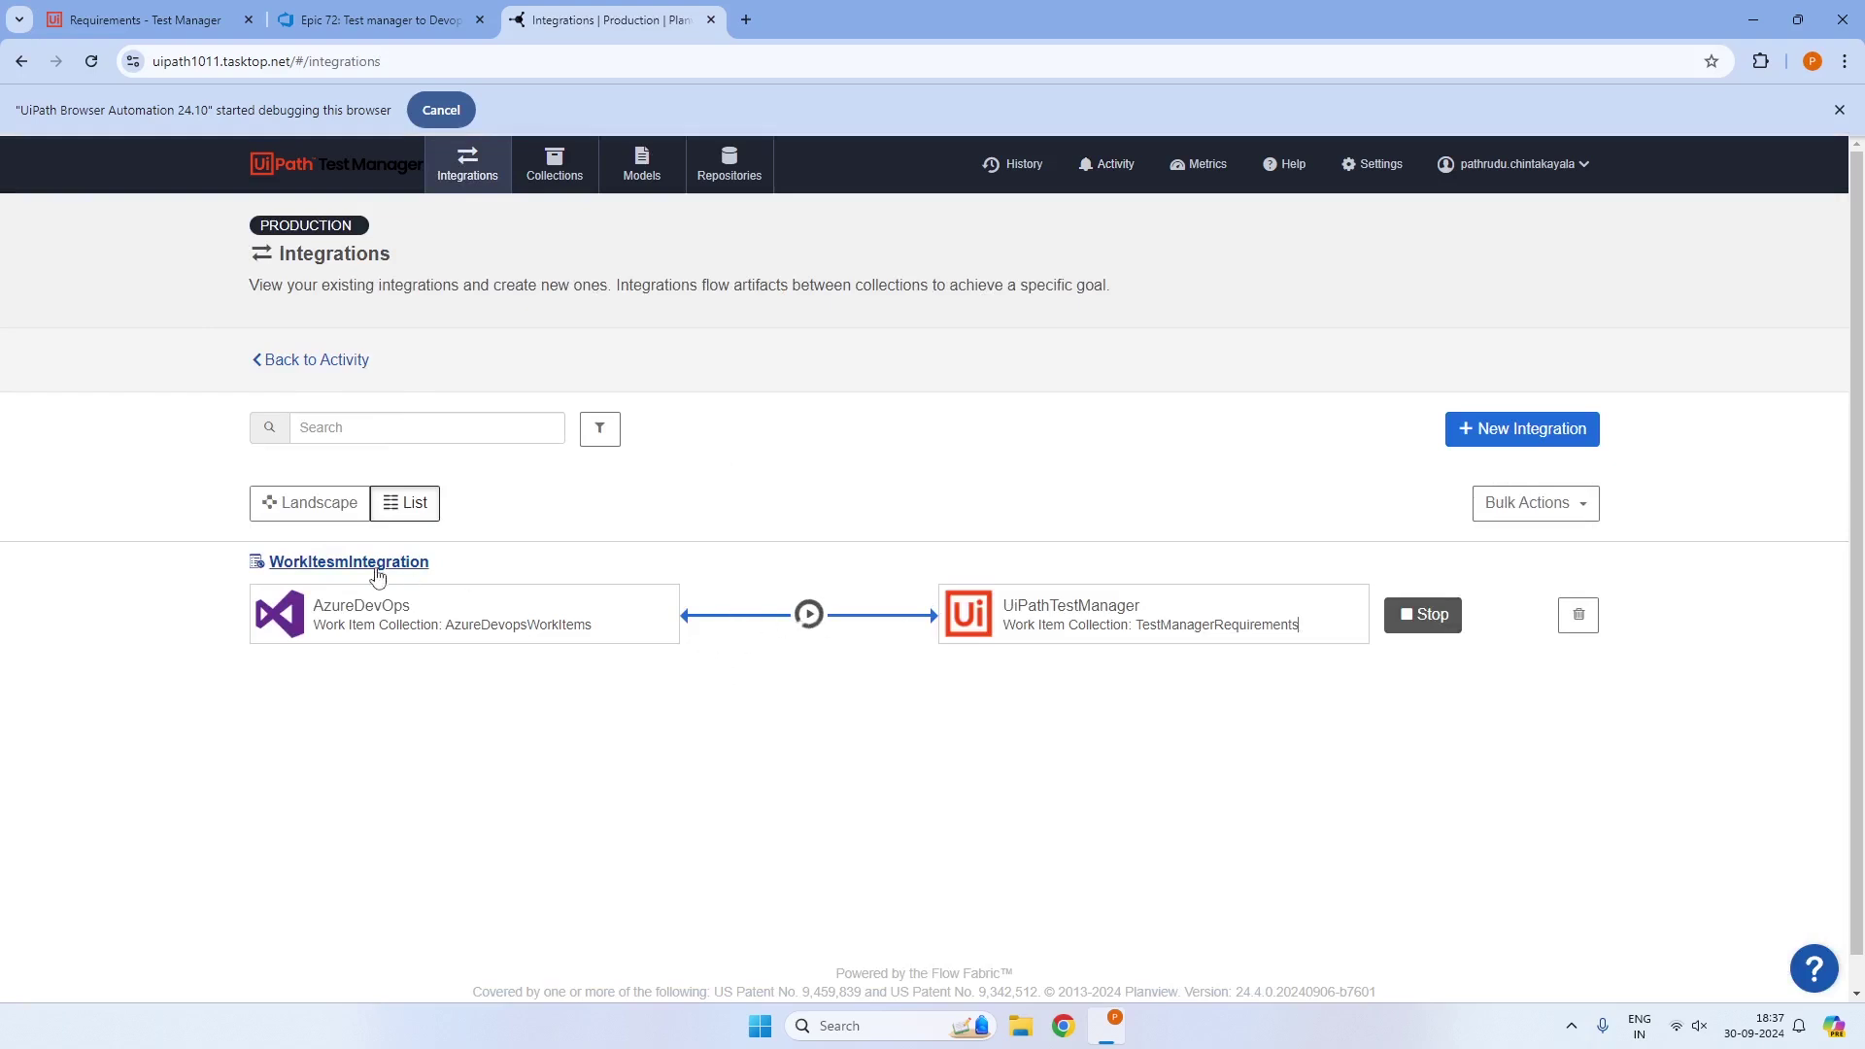
{"action": "left_click", "coordinate": [369, 564]}
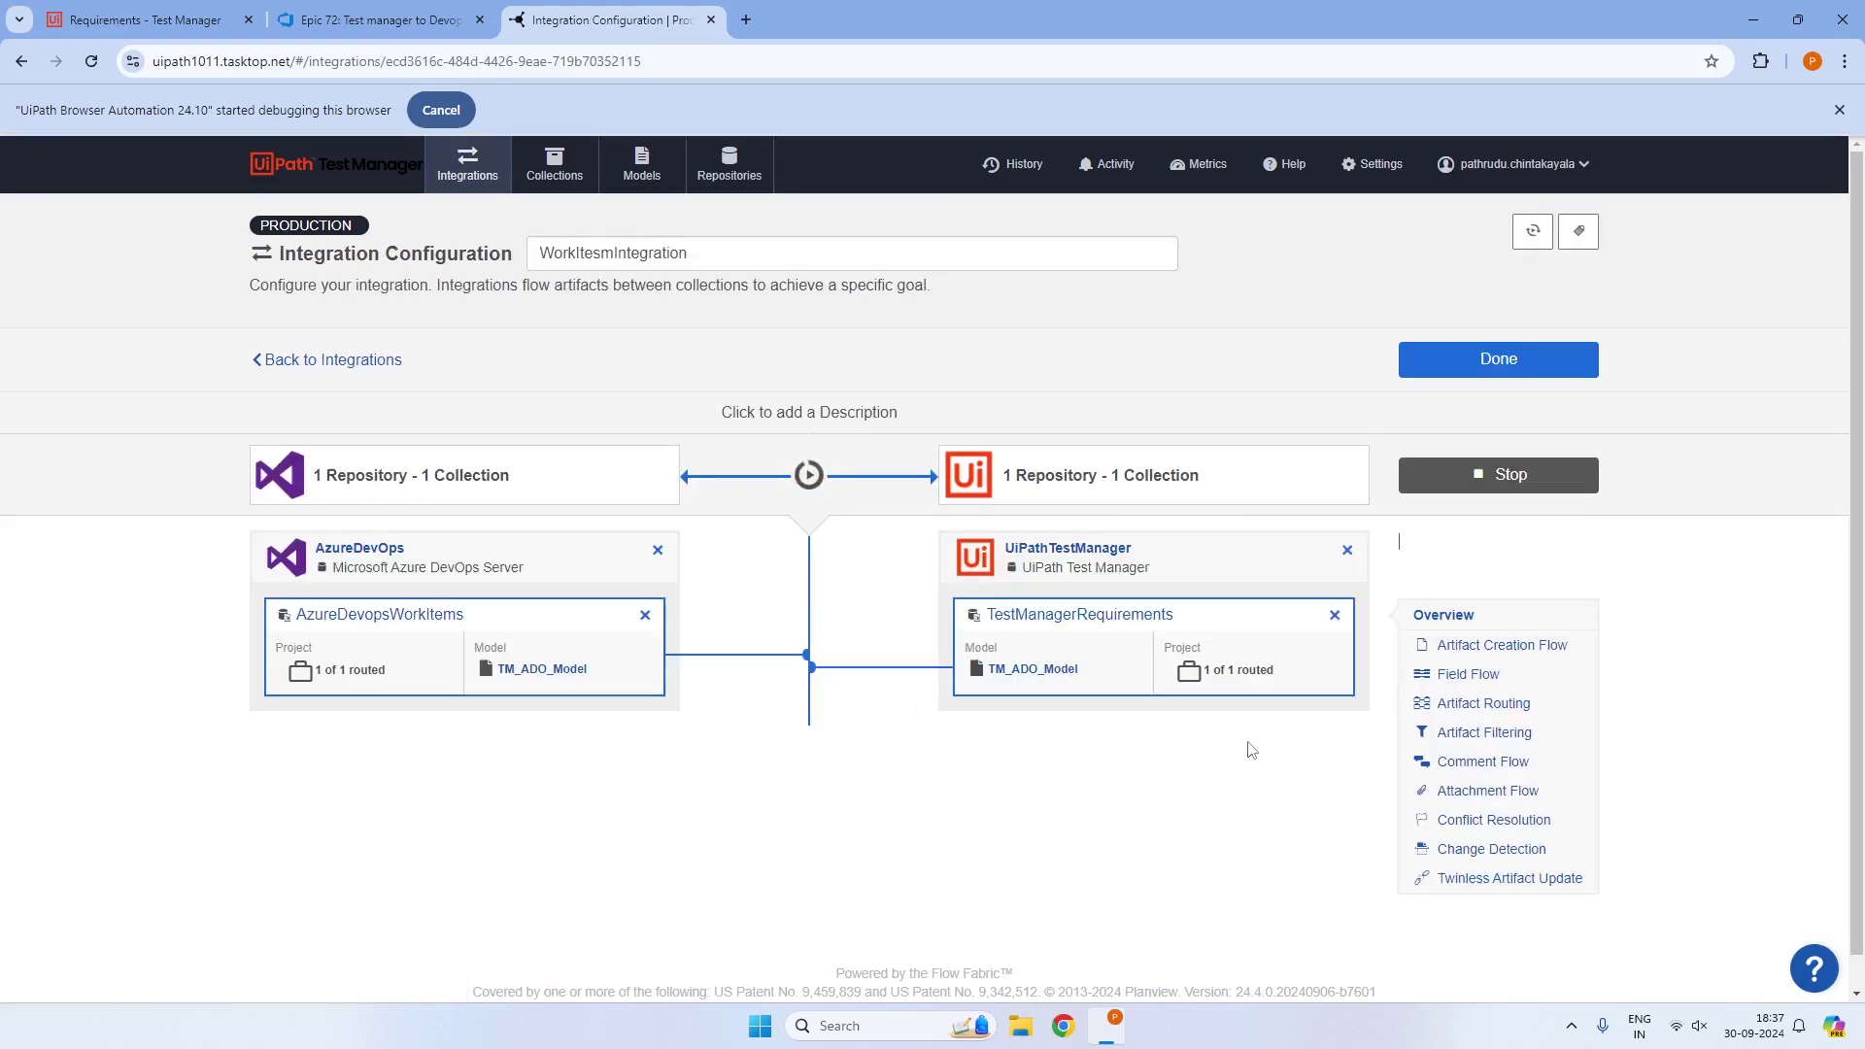
{"action": "left_click", "coordinate": [1508, 792]}
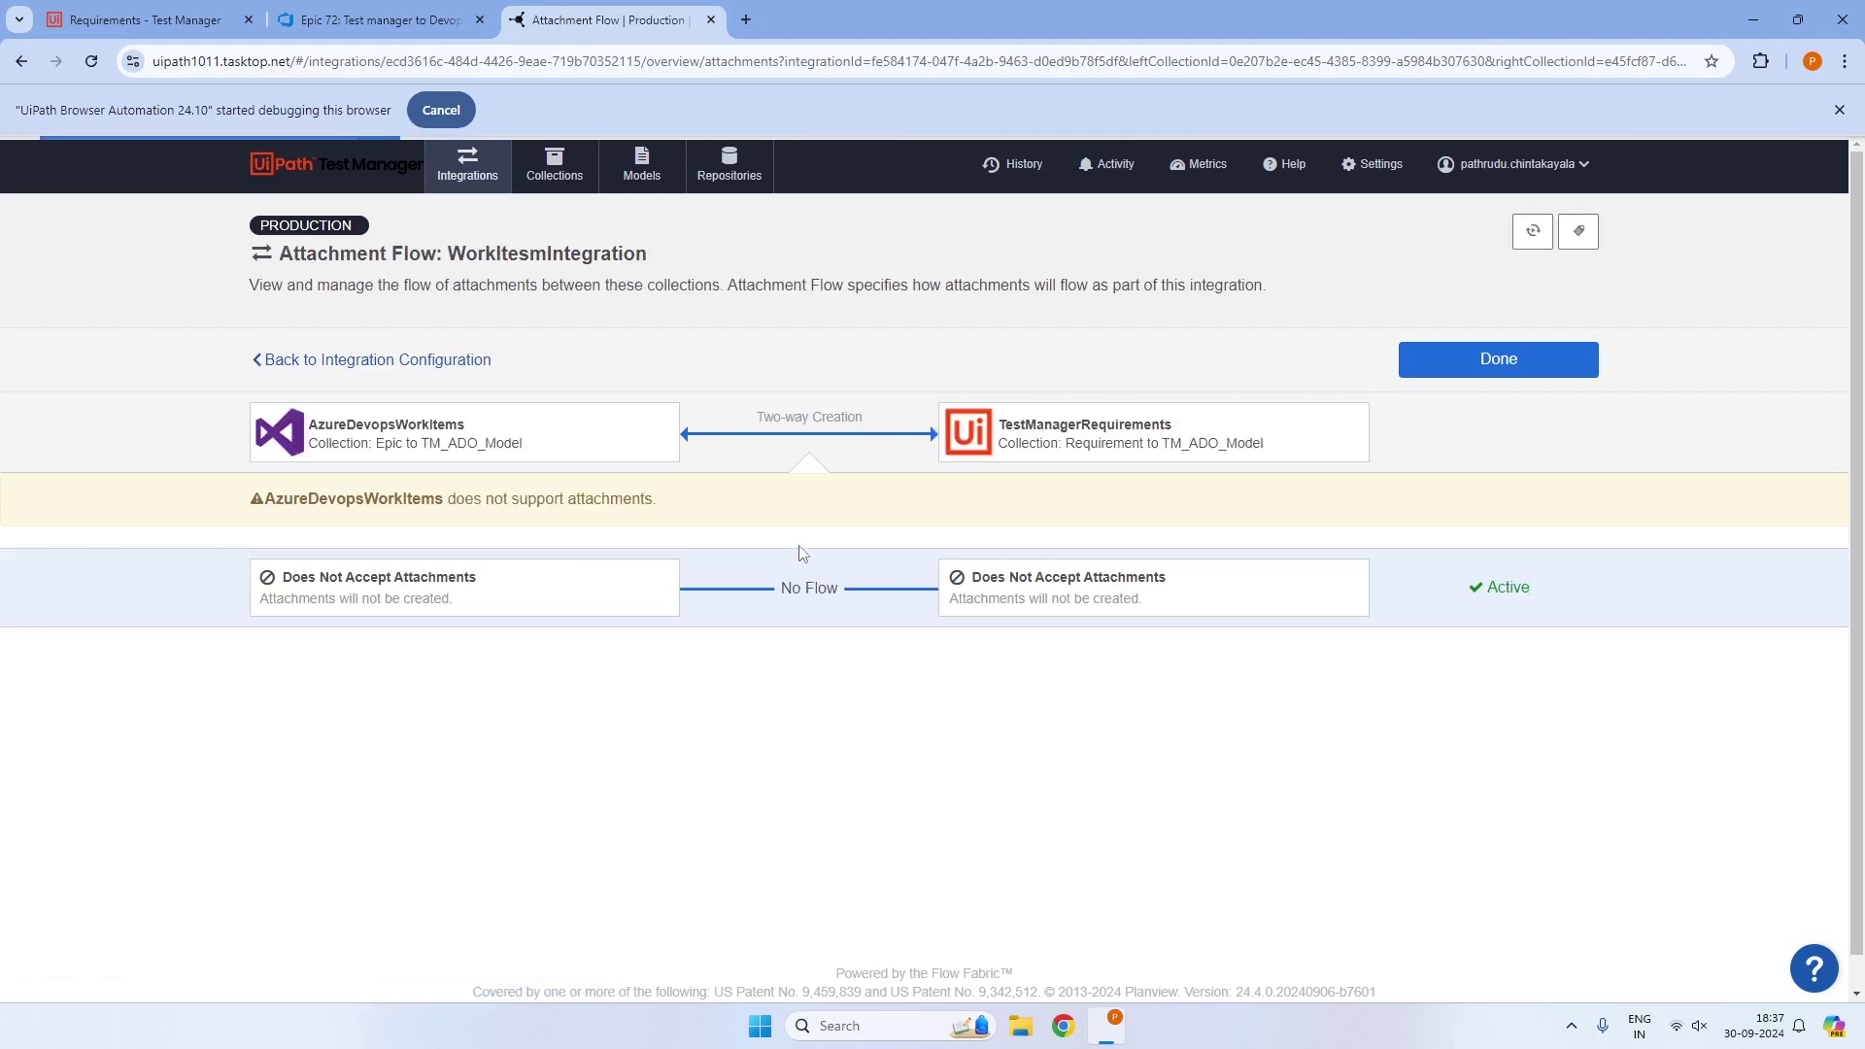
Set the attachment flow between AzureDevopsWorkItems and TestManagerRequirements to Two-way Flow, save it and return to the integration configuration
{"action": "scroll", "coordinate": [769, 712], "scroll_direction": "down", "scroll_amount": 2}
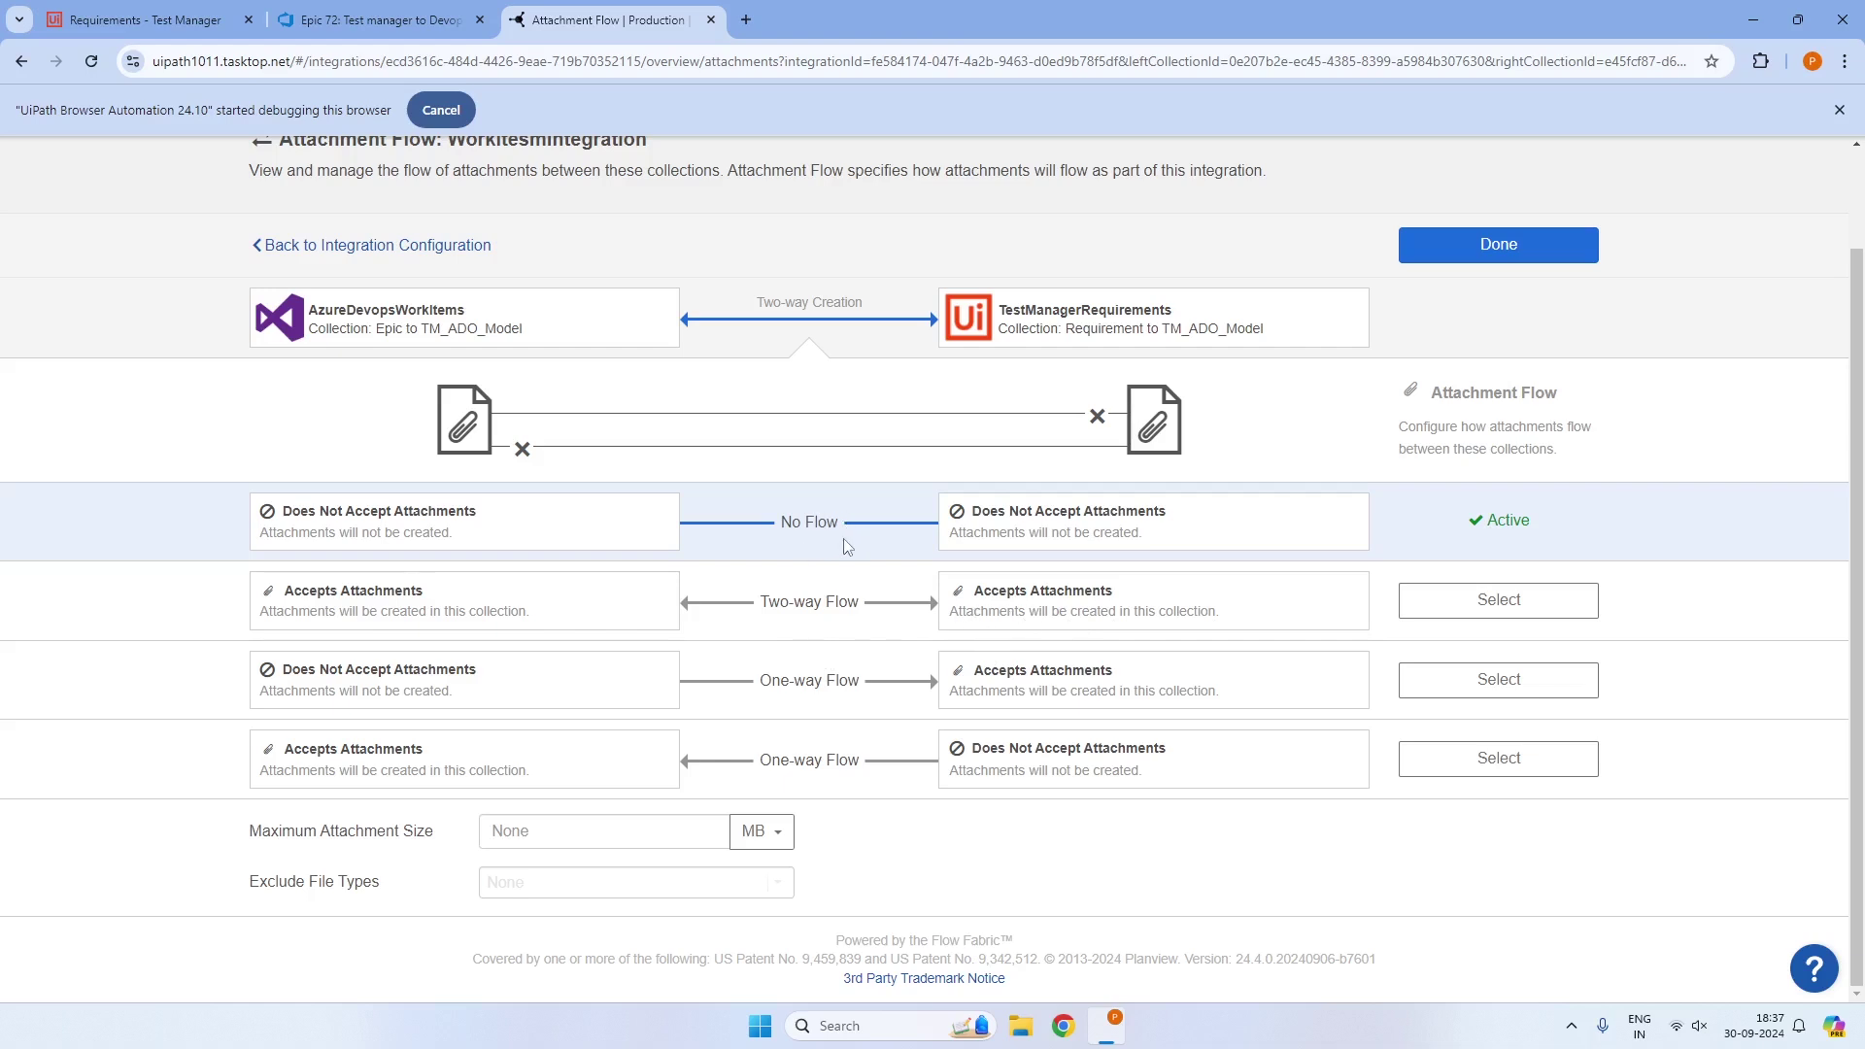
{"action": "left_click", "coordinate": [1465, 604]}
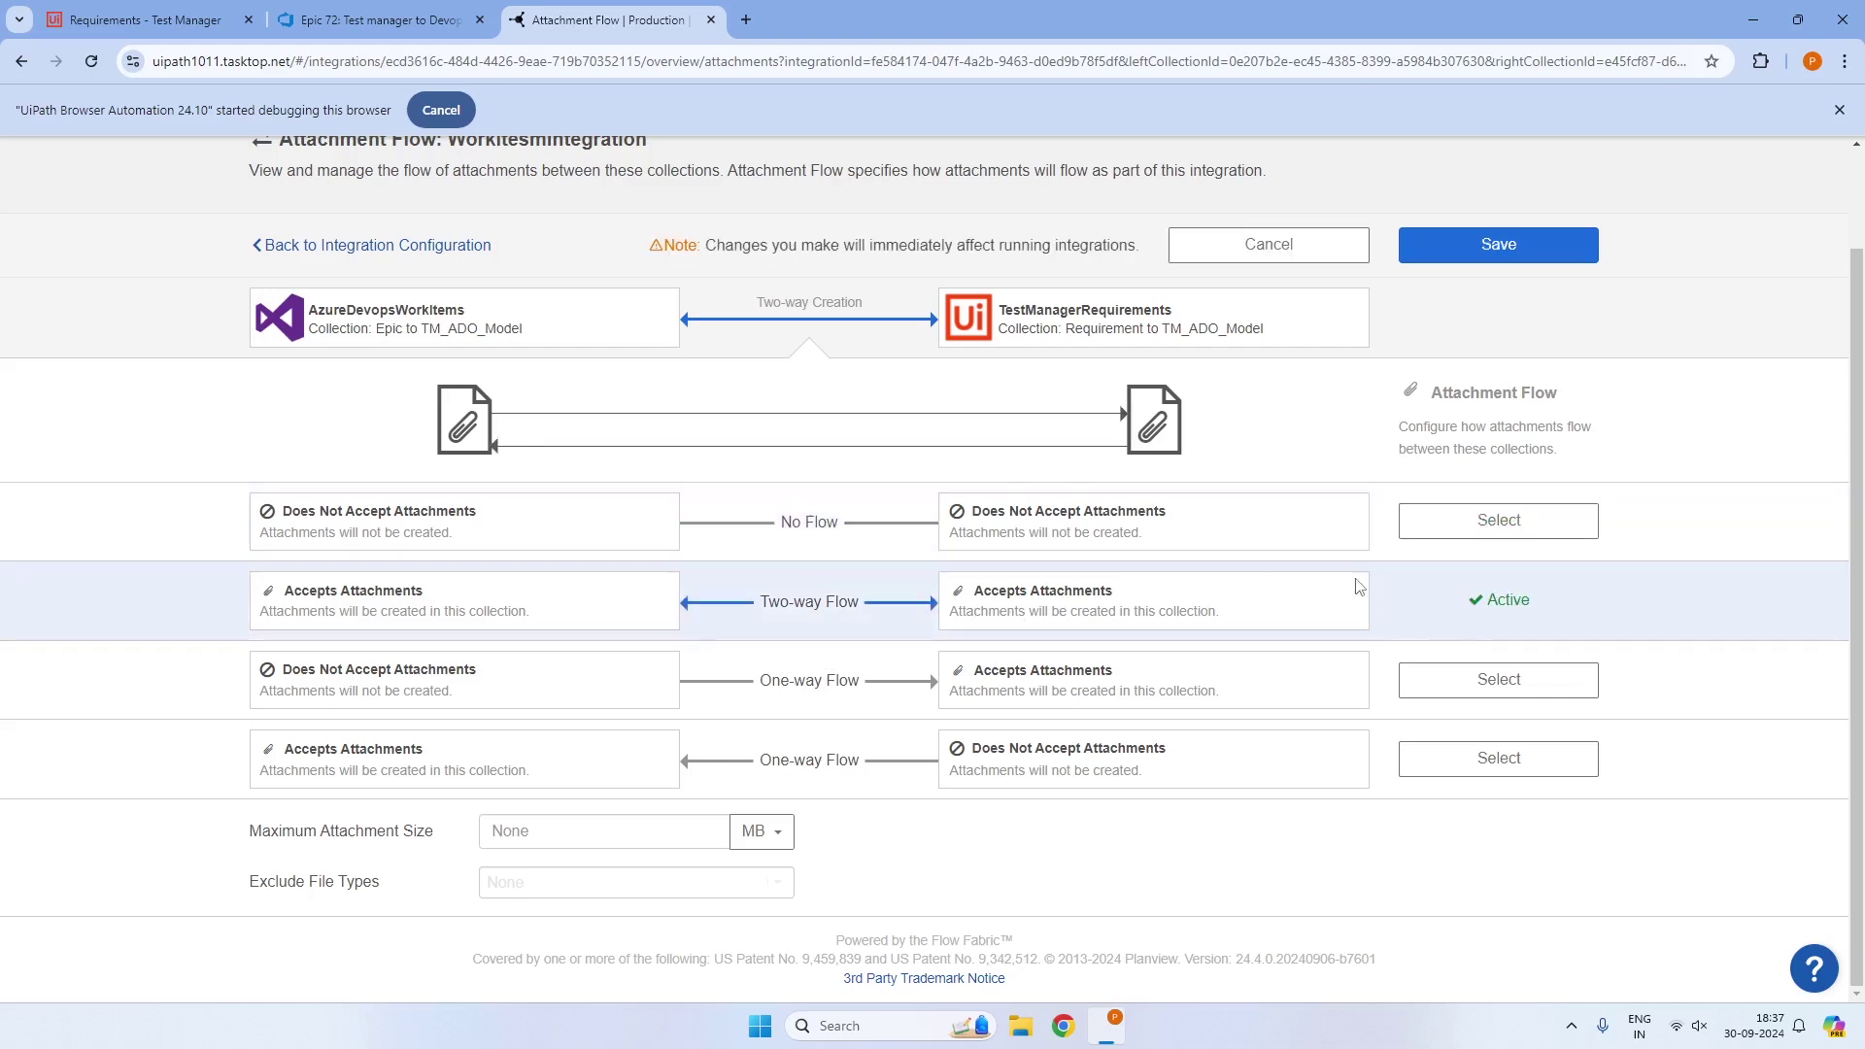
{"action": "scroll", "coordinate": [1525, 435], "scroll_direction": "up", "scroll_amount": 2}
{"action": "left_click", "coordinate": [1500, 362]}
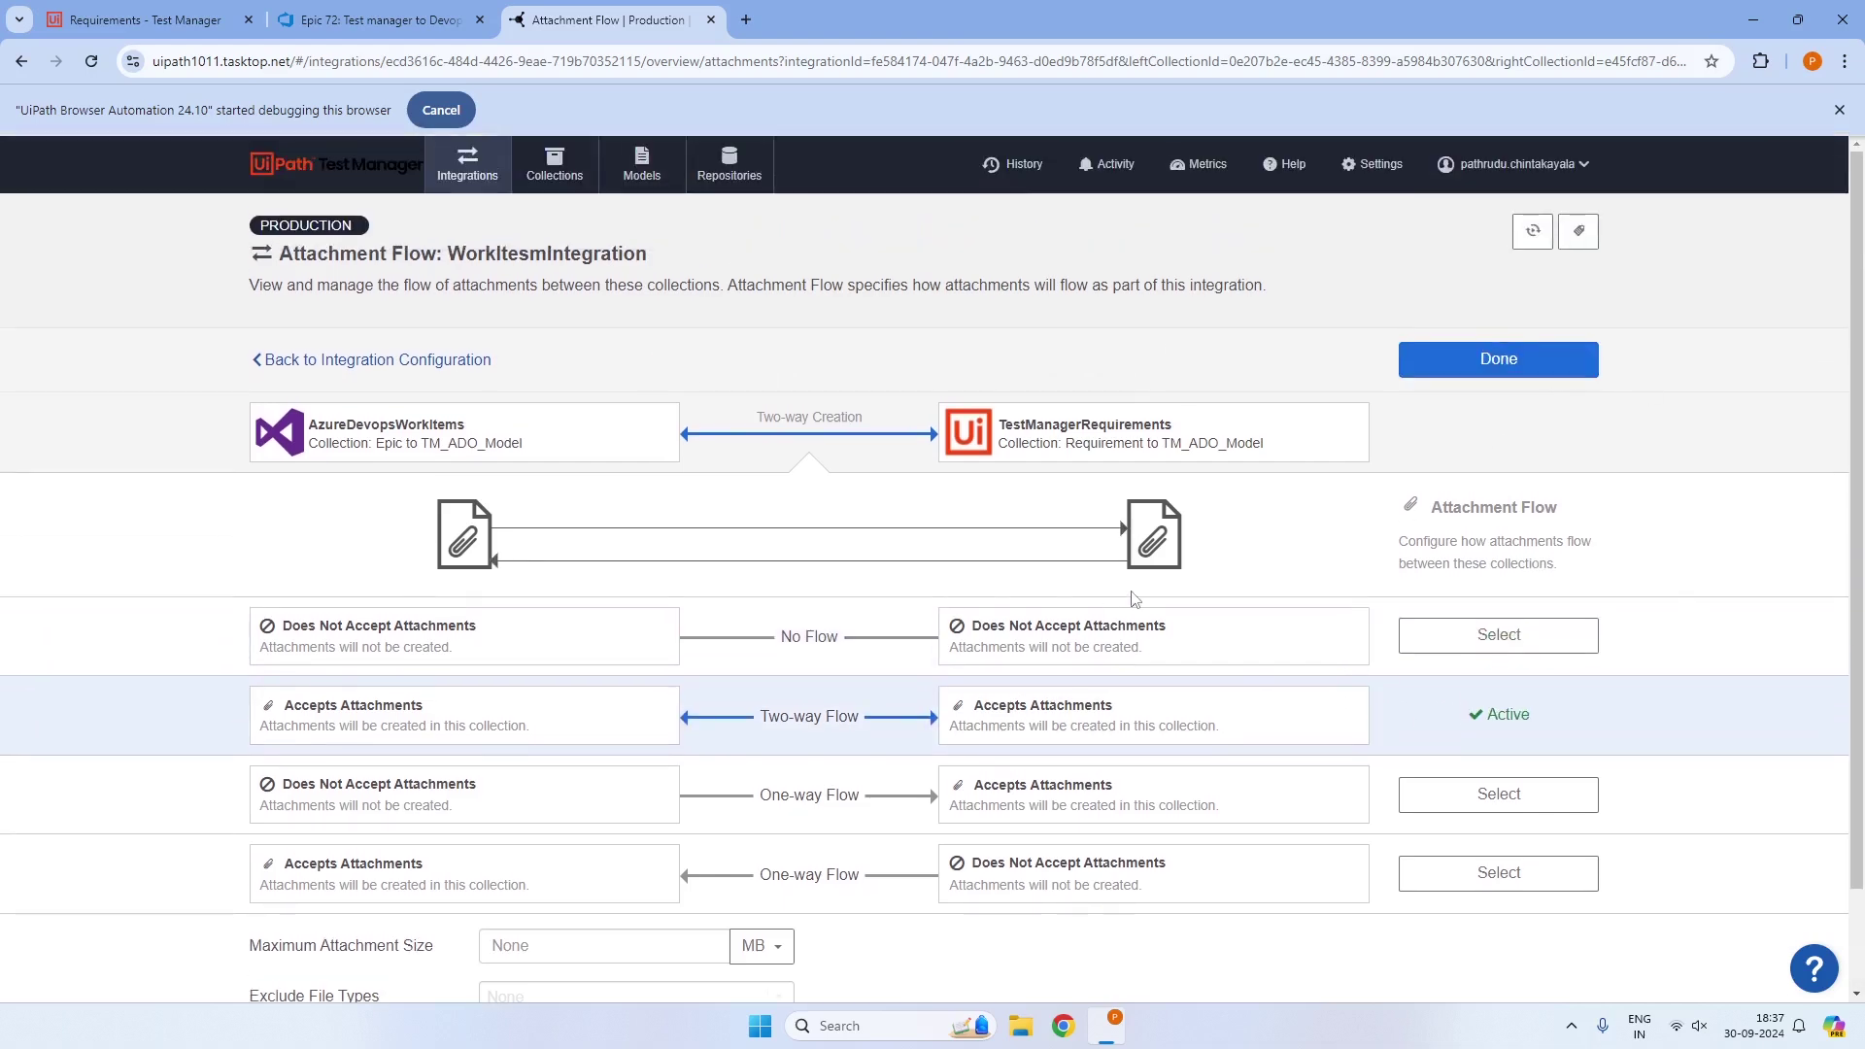
{"action": "left_click", "coordinate": [1486, 359]}
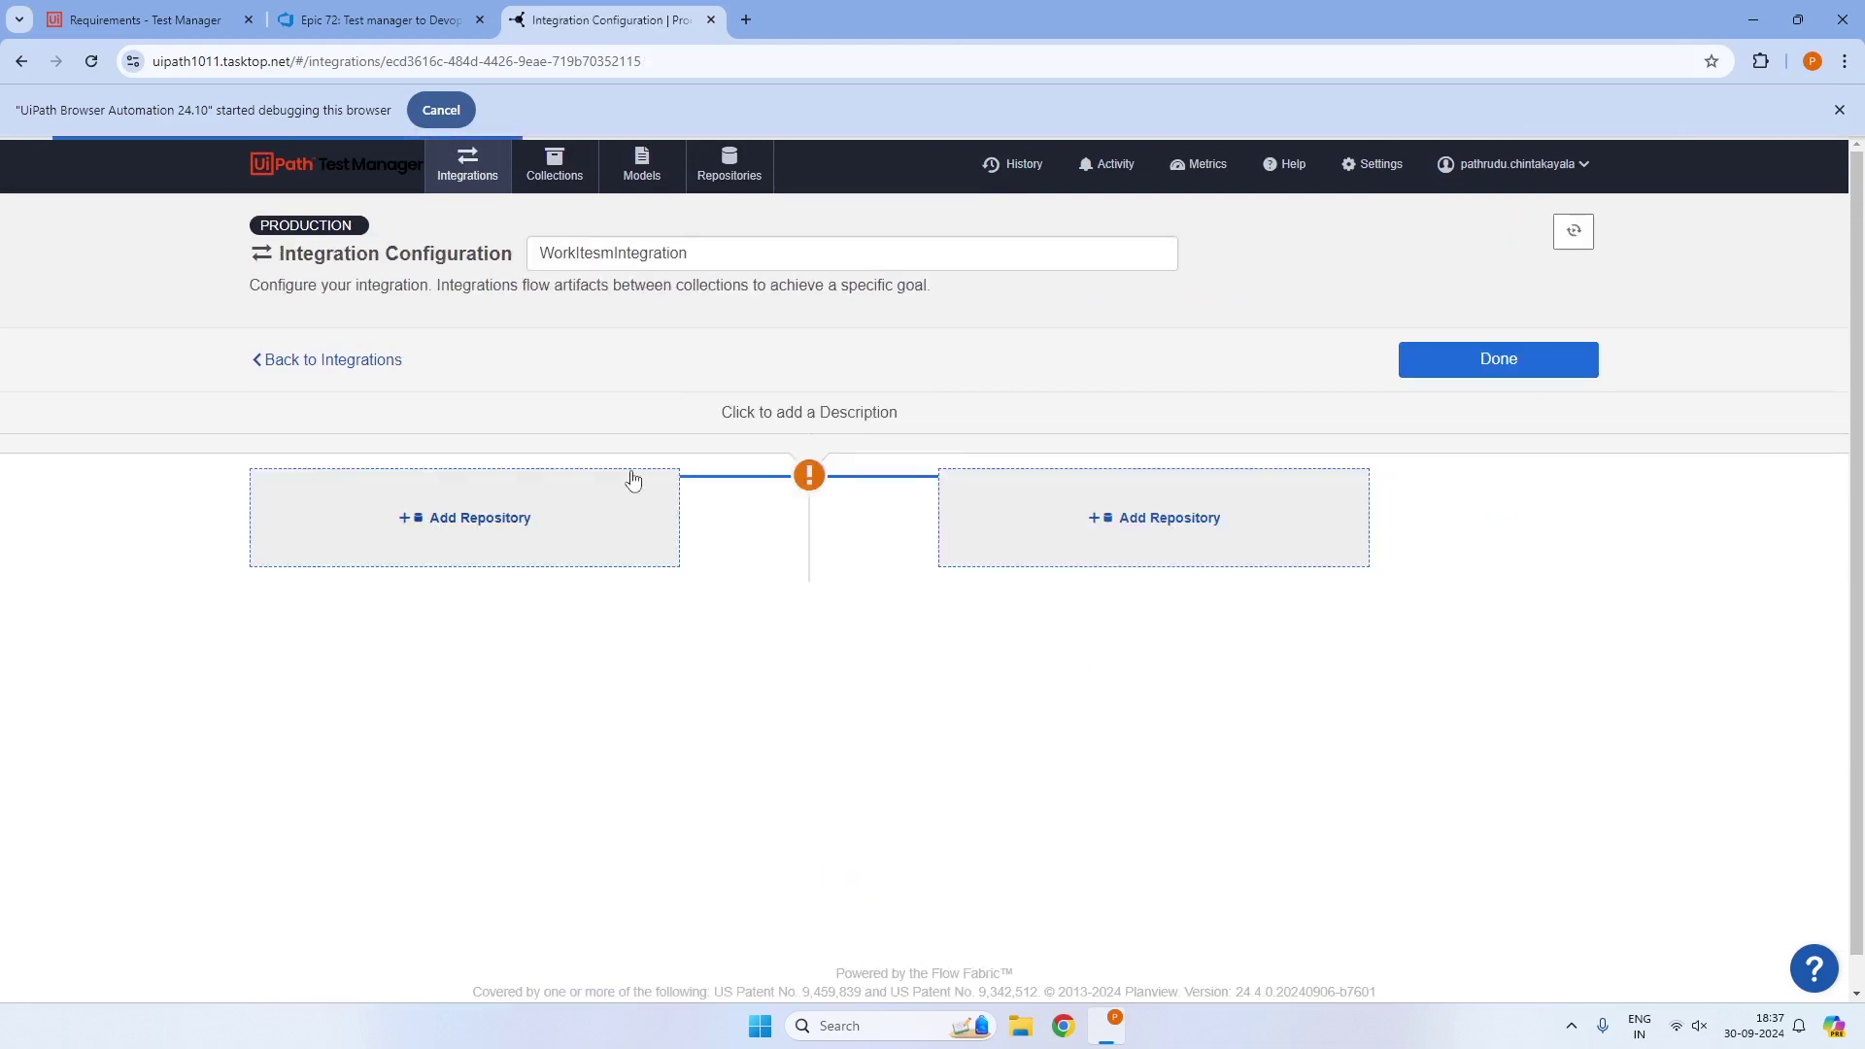
Switch to Test Manager and return from requirement UTMI:6 to the requirements list
{"action": "left_click", "coordinate": [146, 20]}
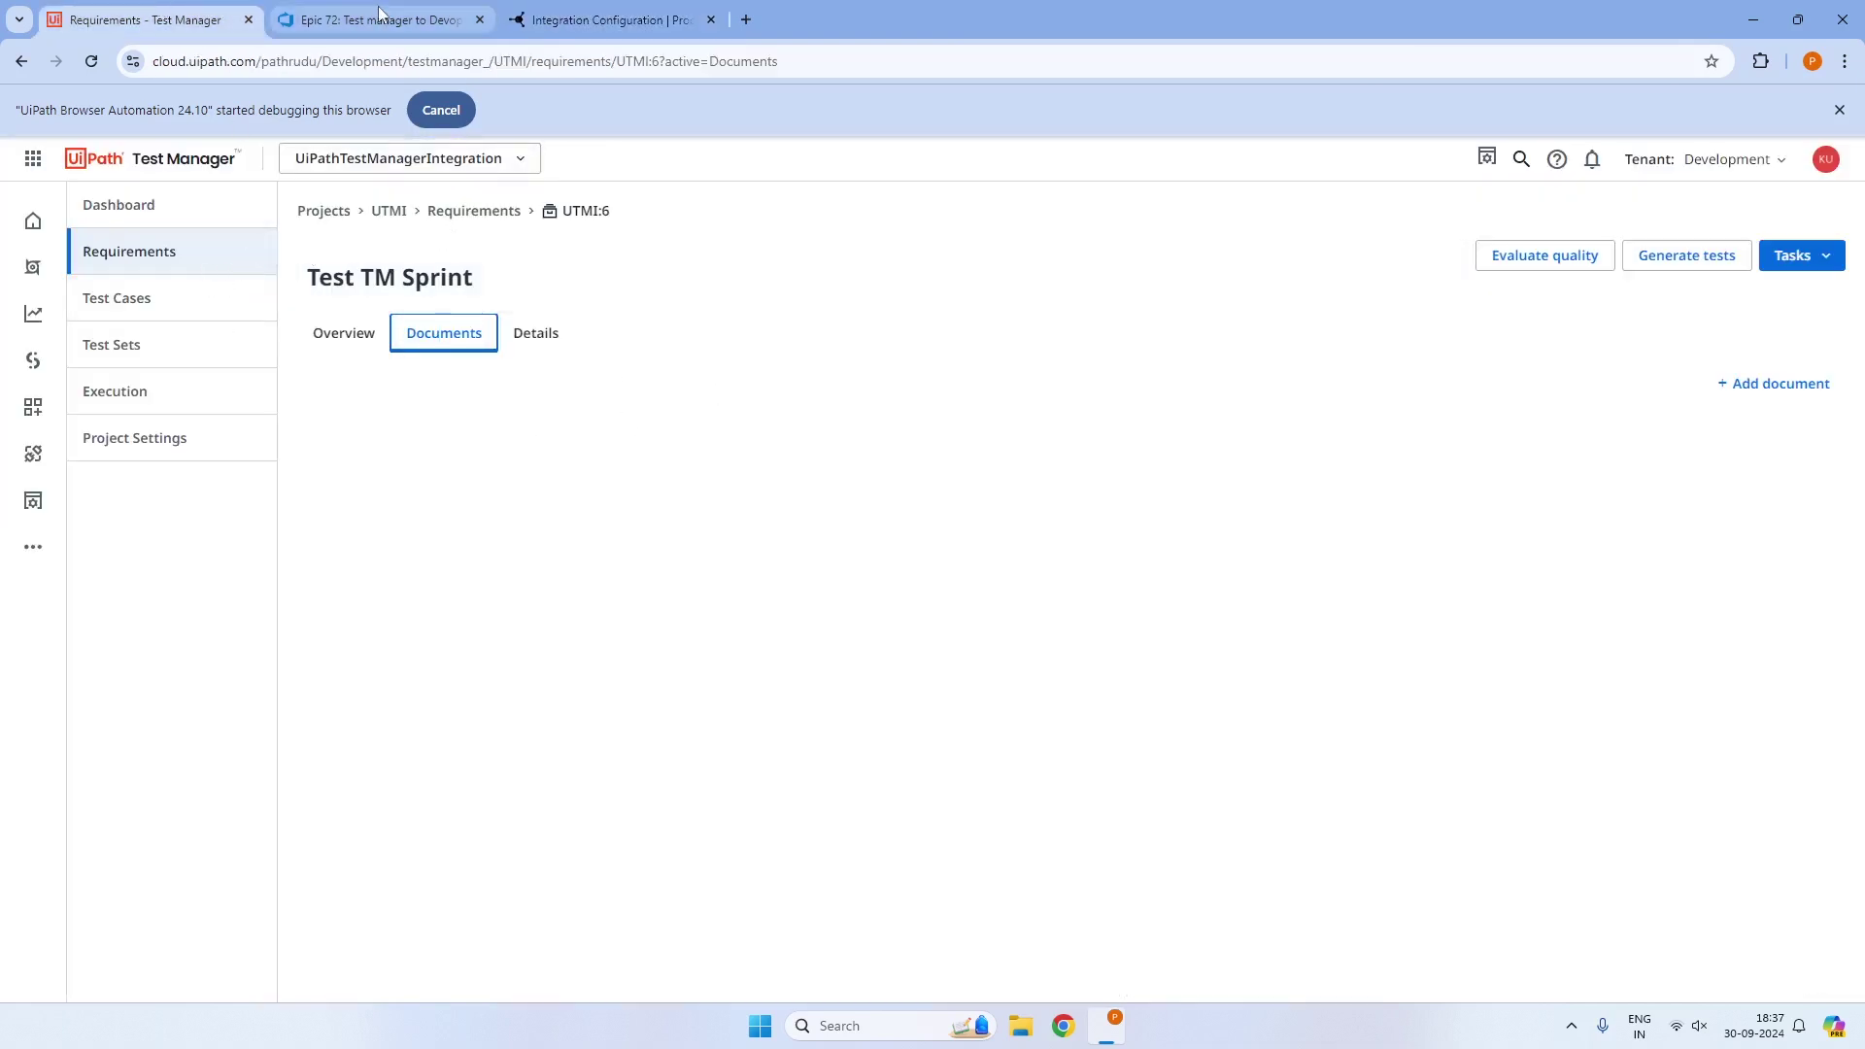
{"action": "left_click", "coordinate": [462, 212]}
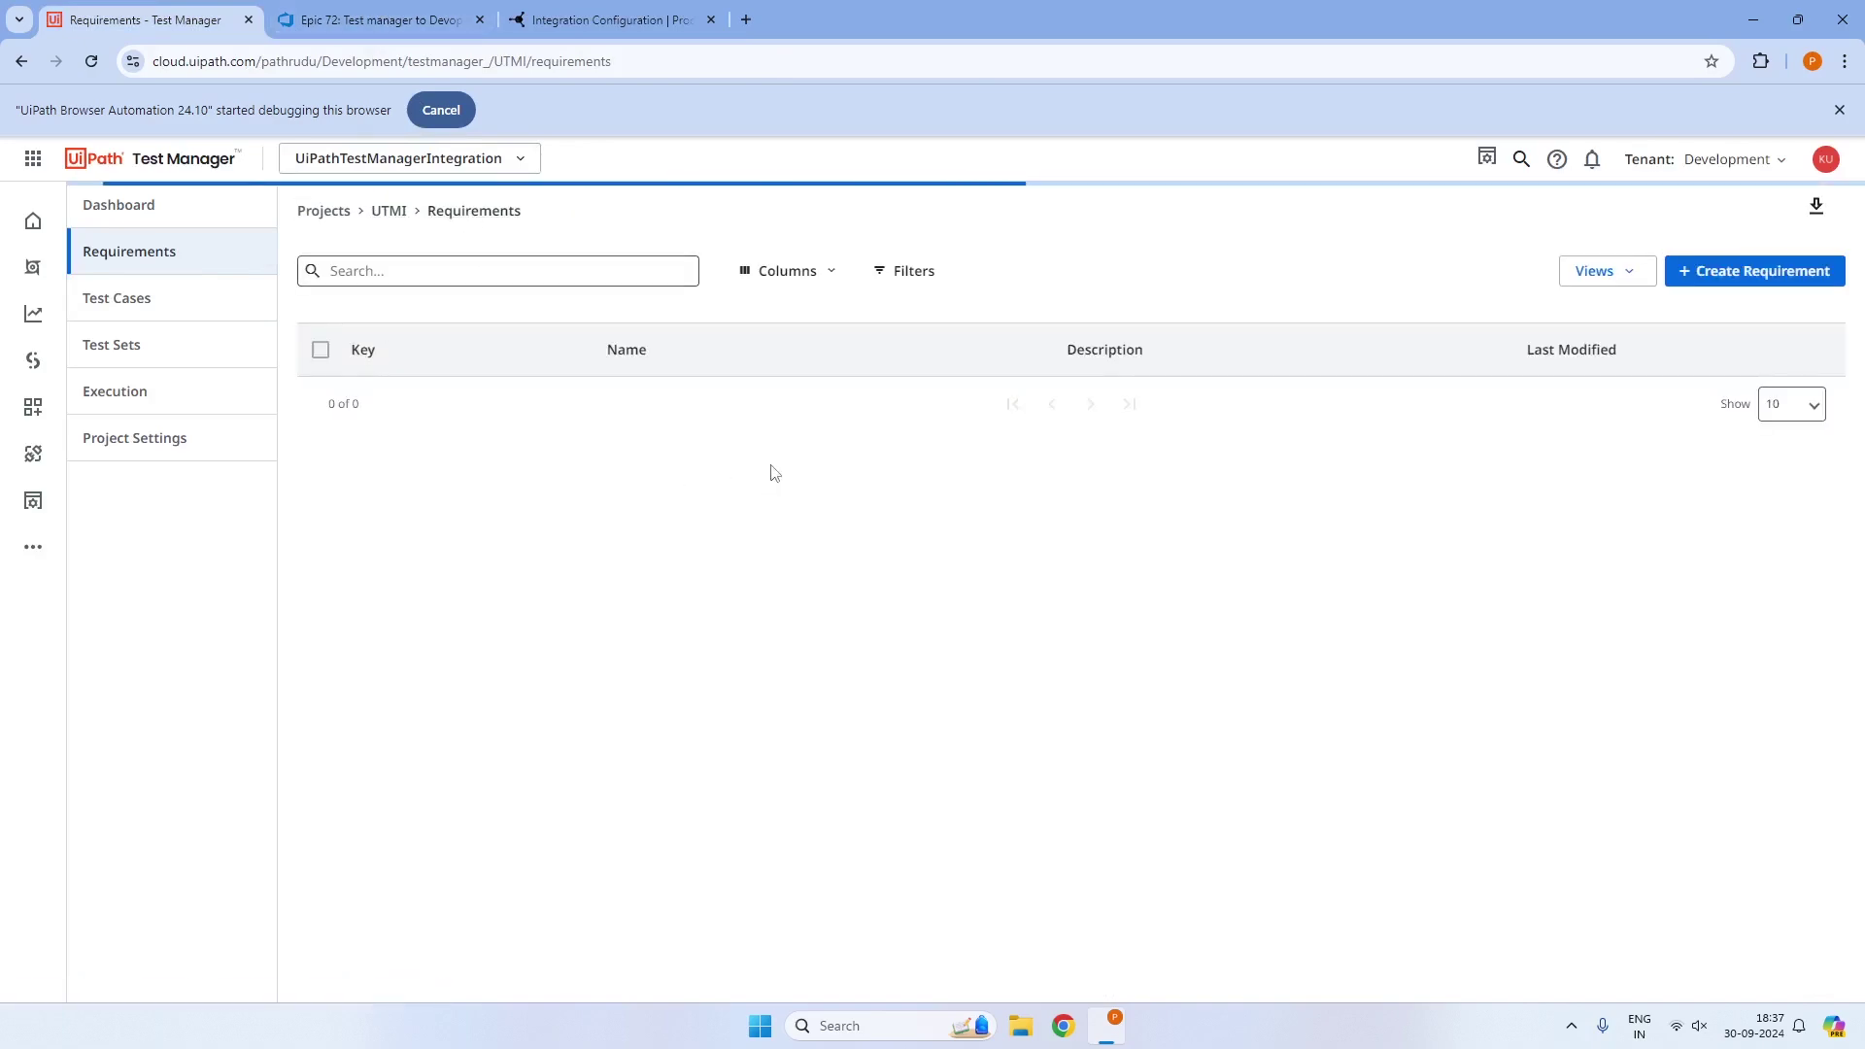
{"action": "left_click", "coordinate": [1749, 271]}
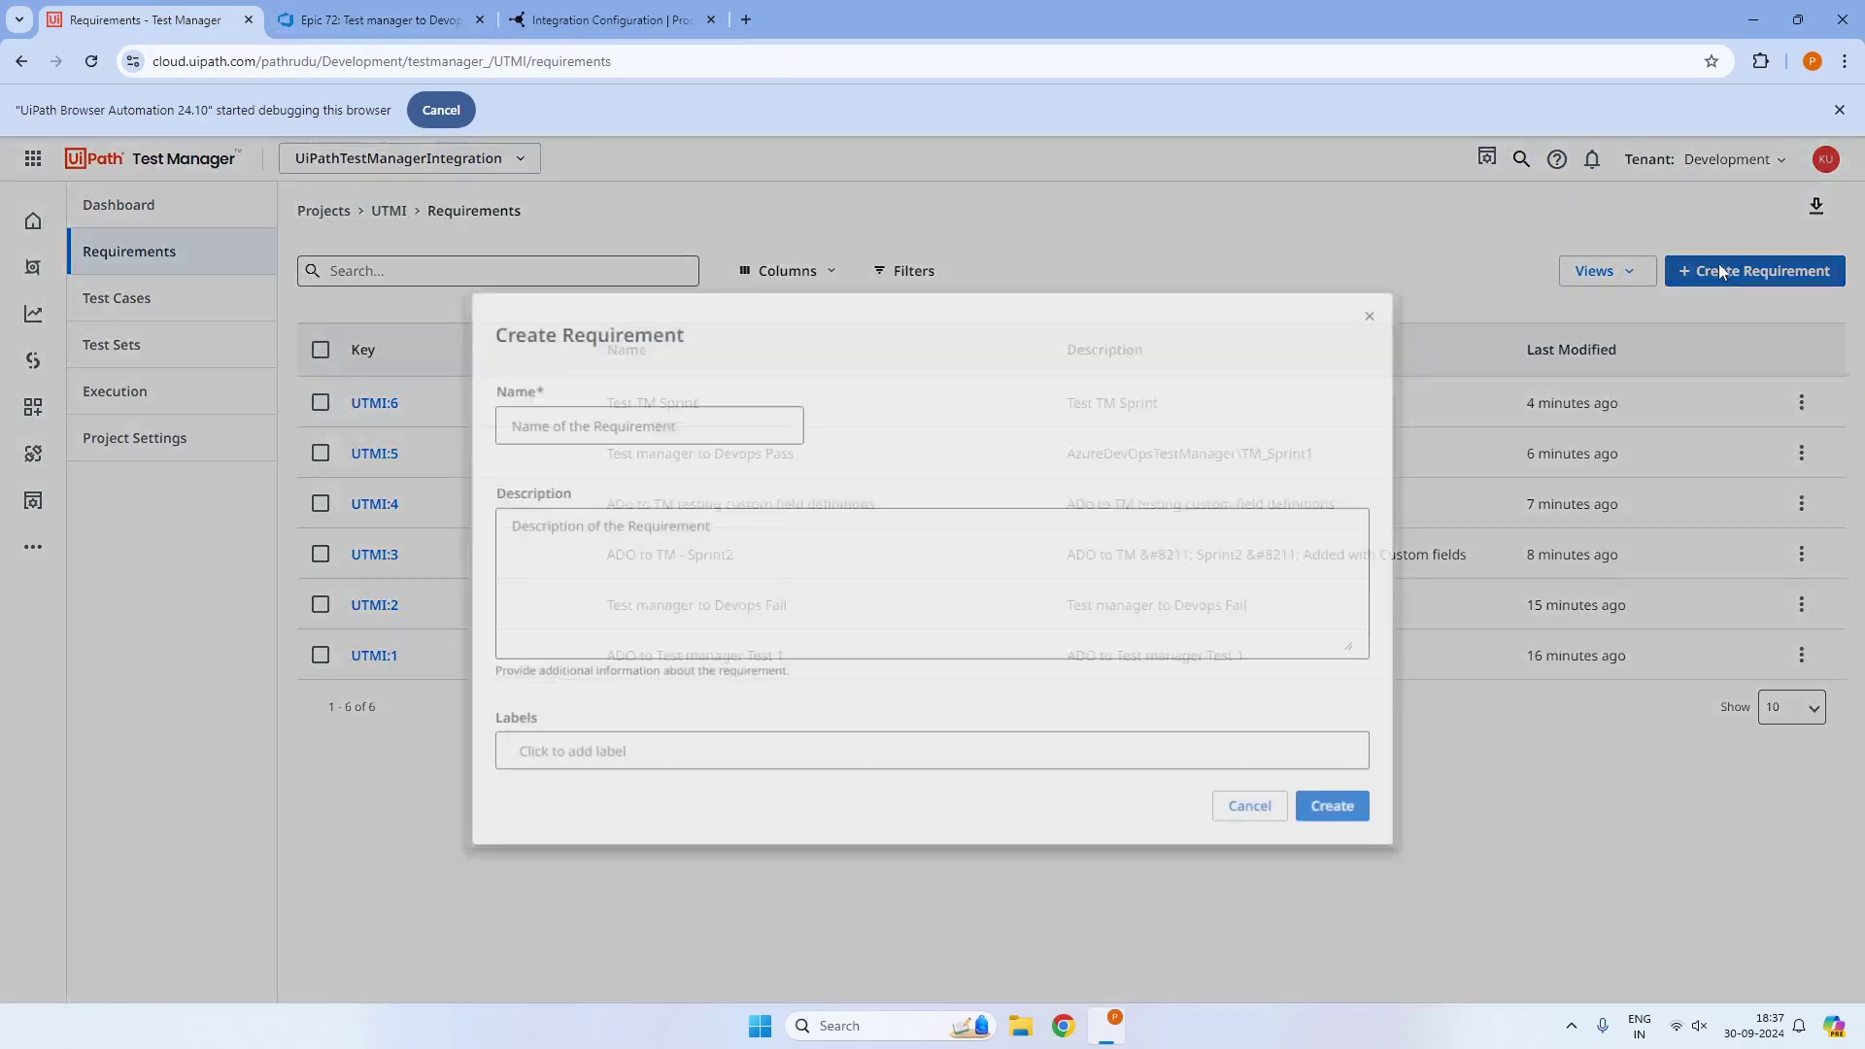
{"action": "left_click", "coordinate": [1250, 810]}
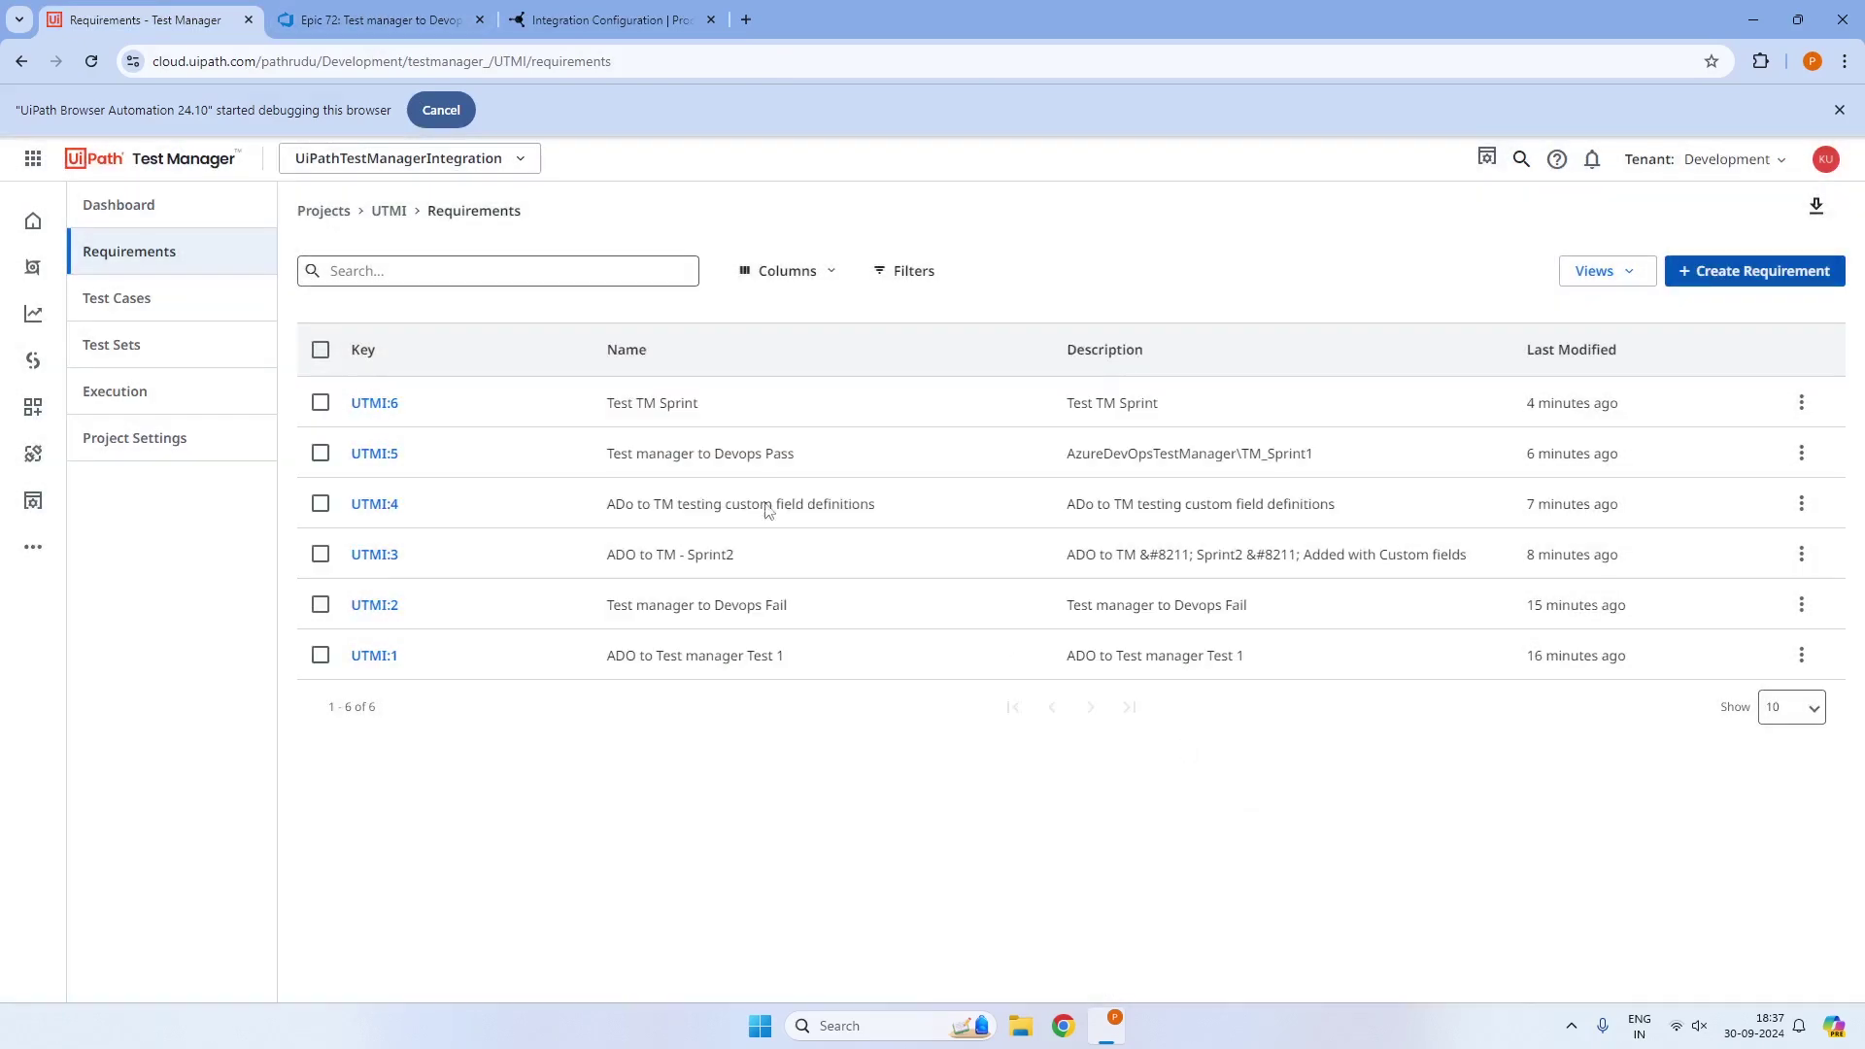
Open the details of requirement UTMI:6 and copy its IterationPath value
{"action": "left_click", "coordinate": [374, 403]}
{"action": "left_click", "coordinate": [537, 333]}
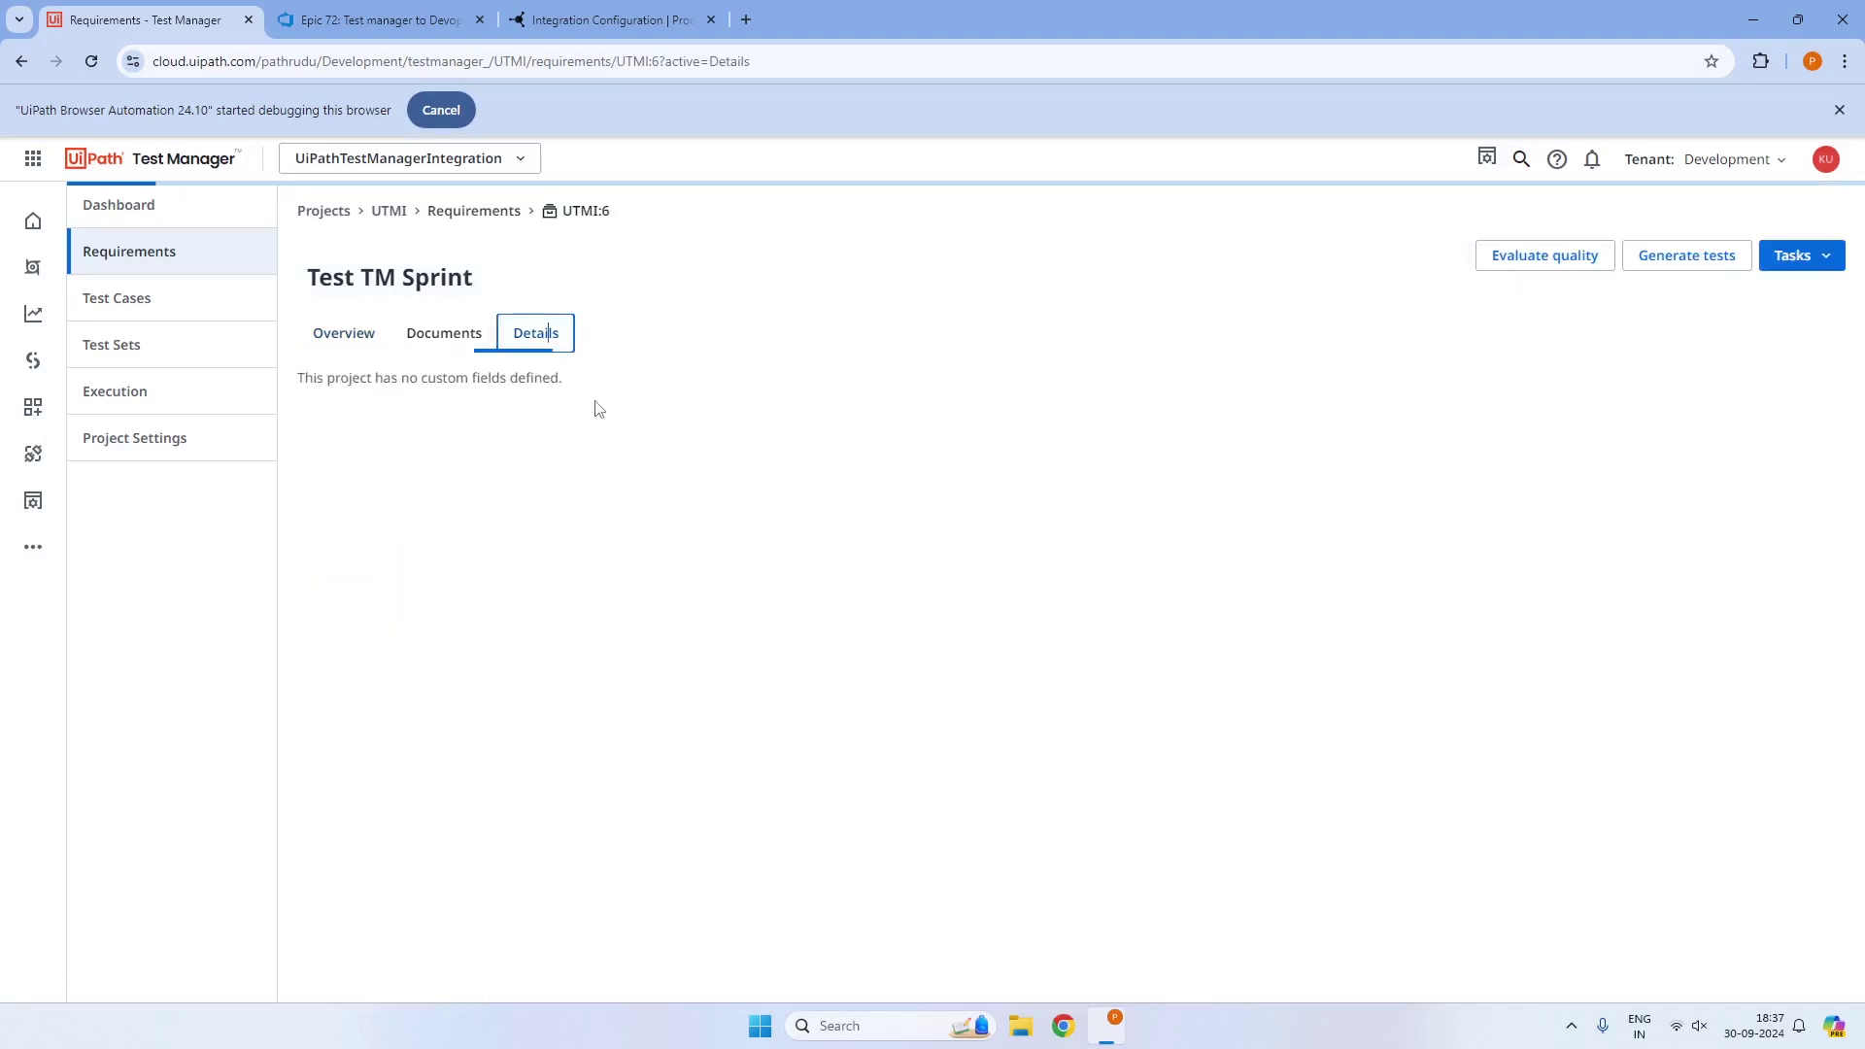
{"action": "left_click_drag", "start_coordinate": [791, 443], "coordinate": [485, 455]}
{"action": "key", "text": "ctrl+c"}
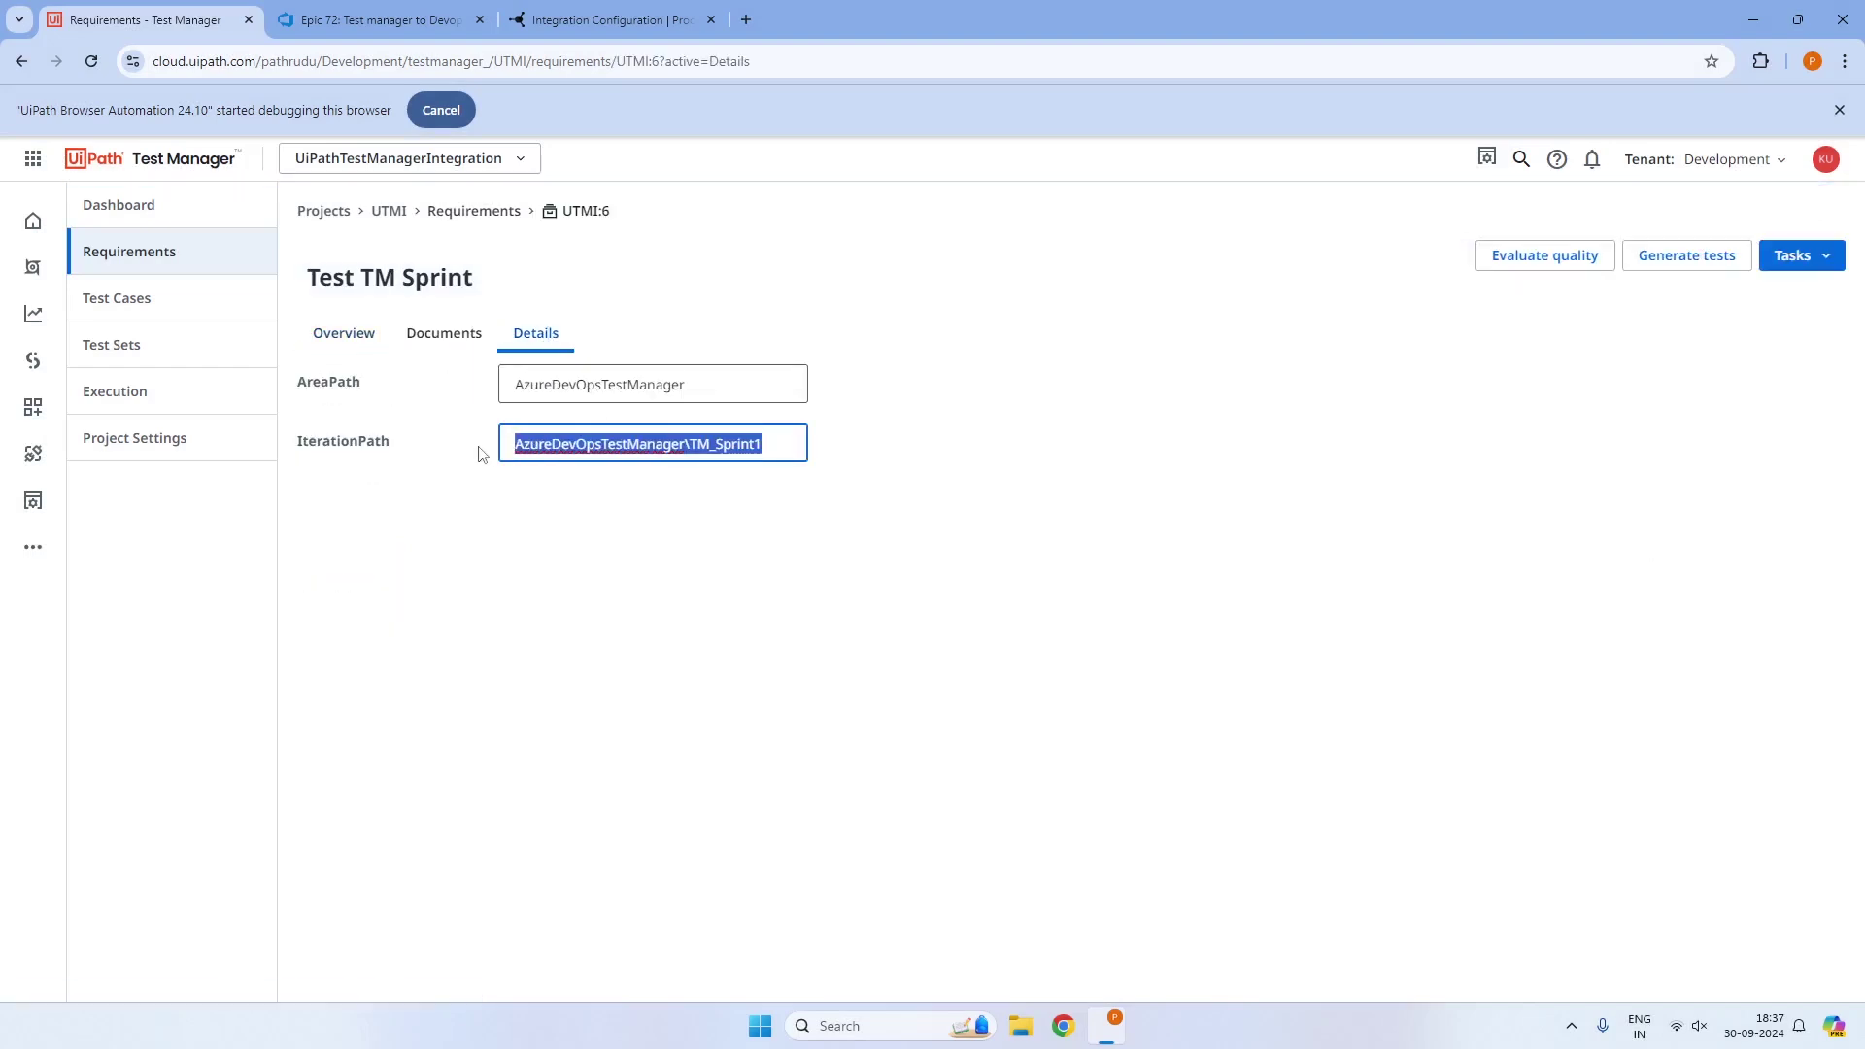
Create a requirement named "Document Flow from TM to ADO" with the description "Document flow from TM to ADo"
{"action": "left_click", "coordinate": [474, 211]}
{"action": "left_click", "coordinate": [1759, 279]}
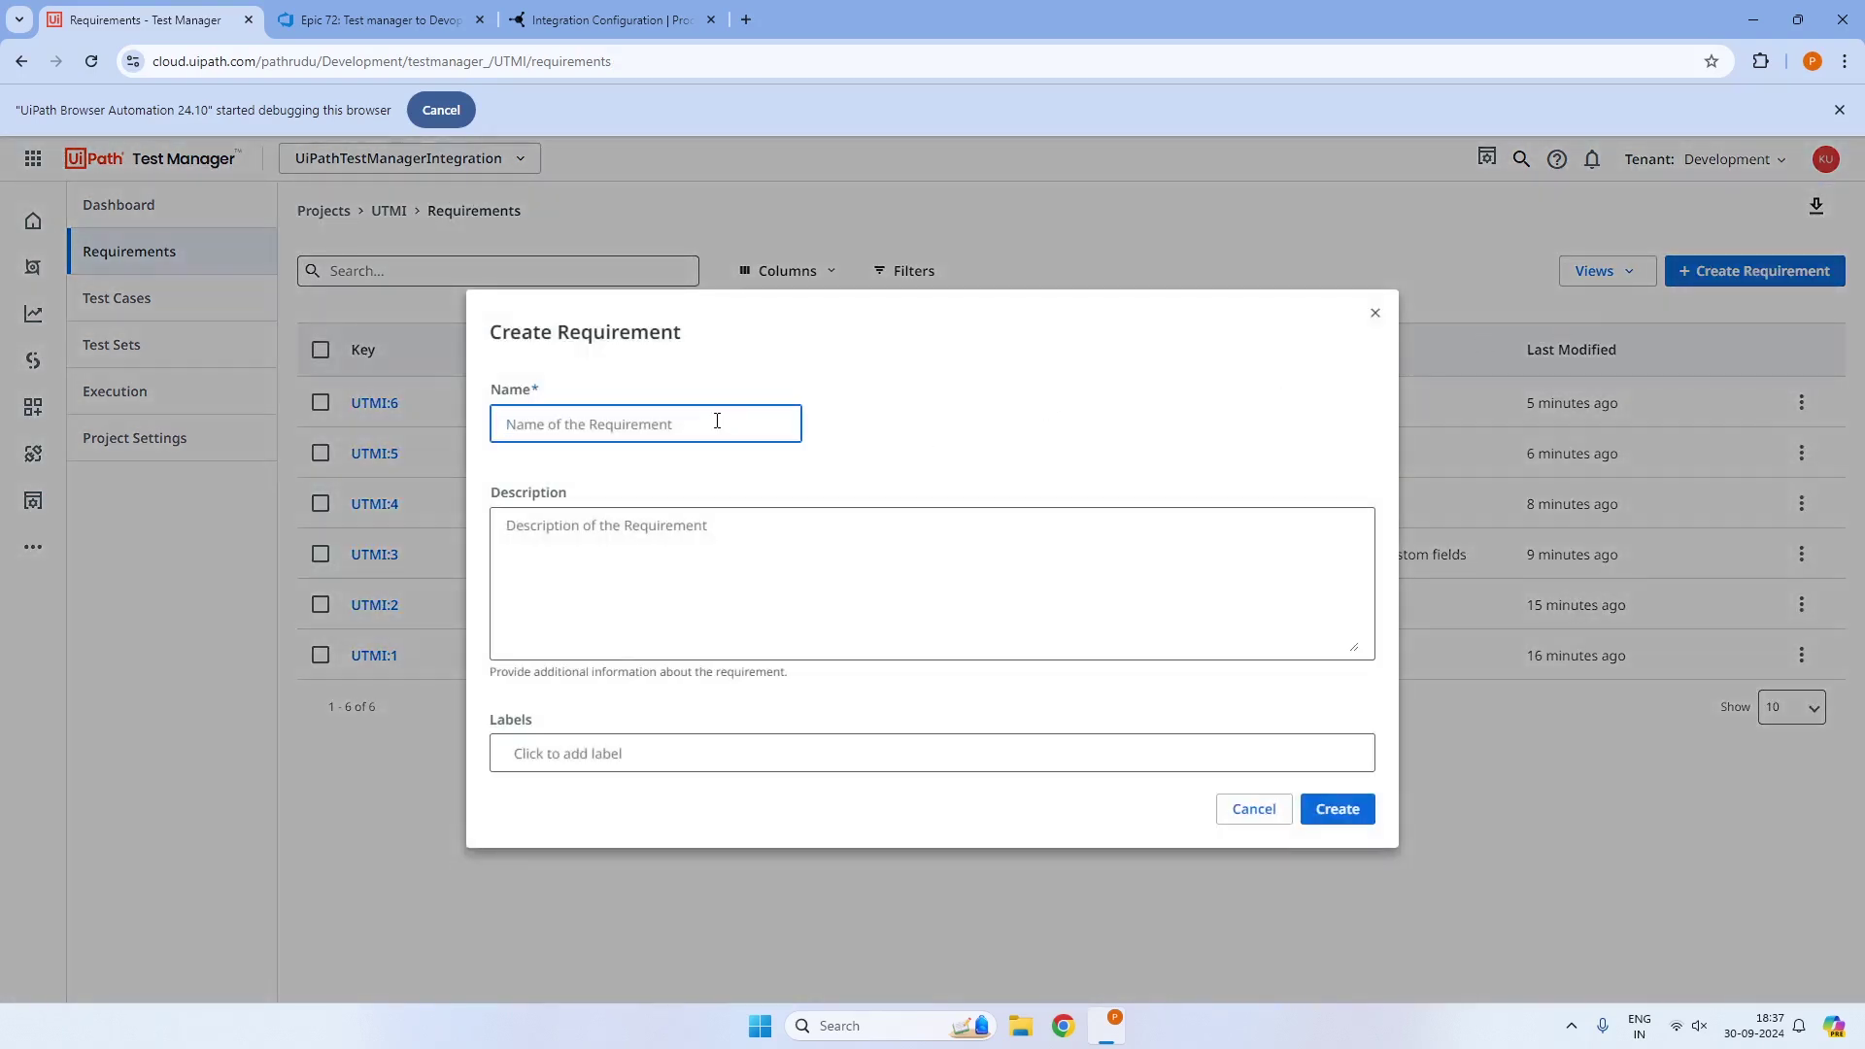
{"action": "type", "text": "Document Flow from TM to ADO"}
{"action": "left_click", "coordinate": [738, 558]}
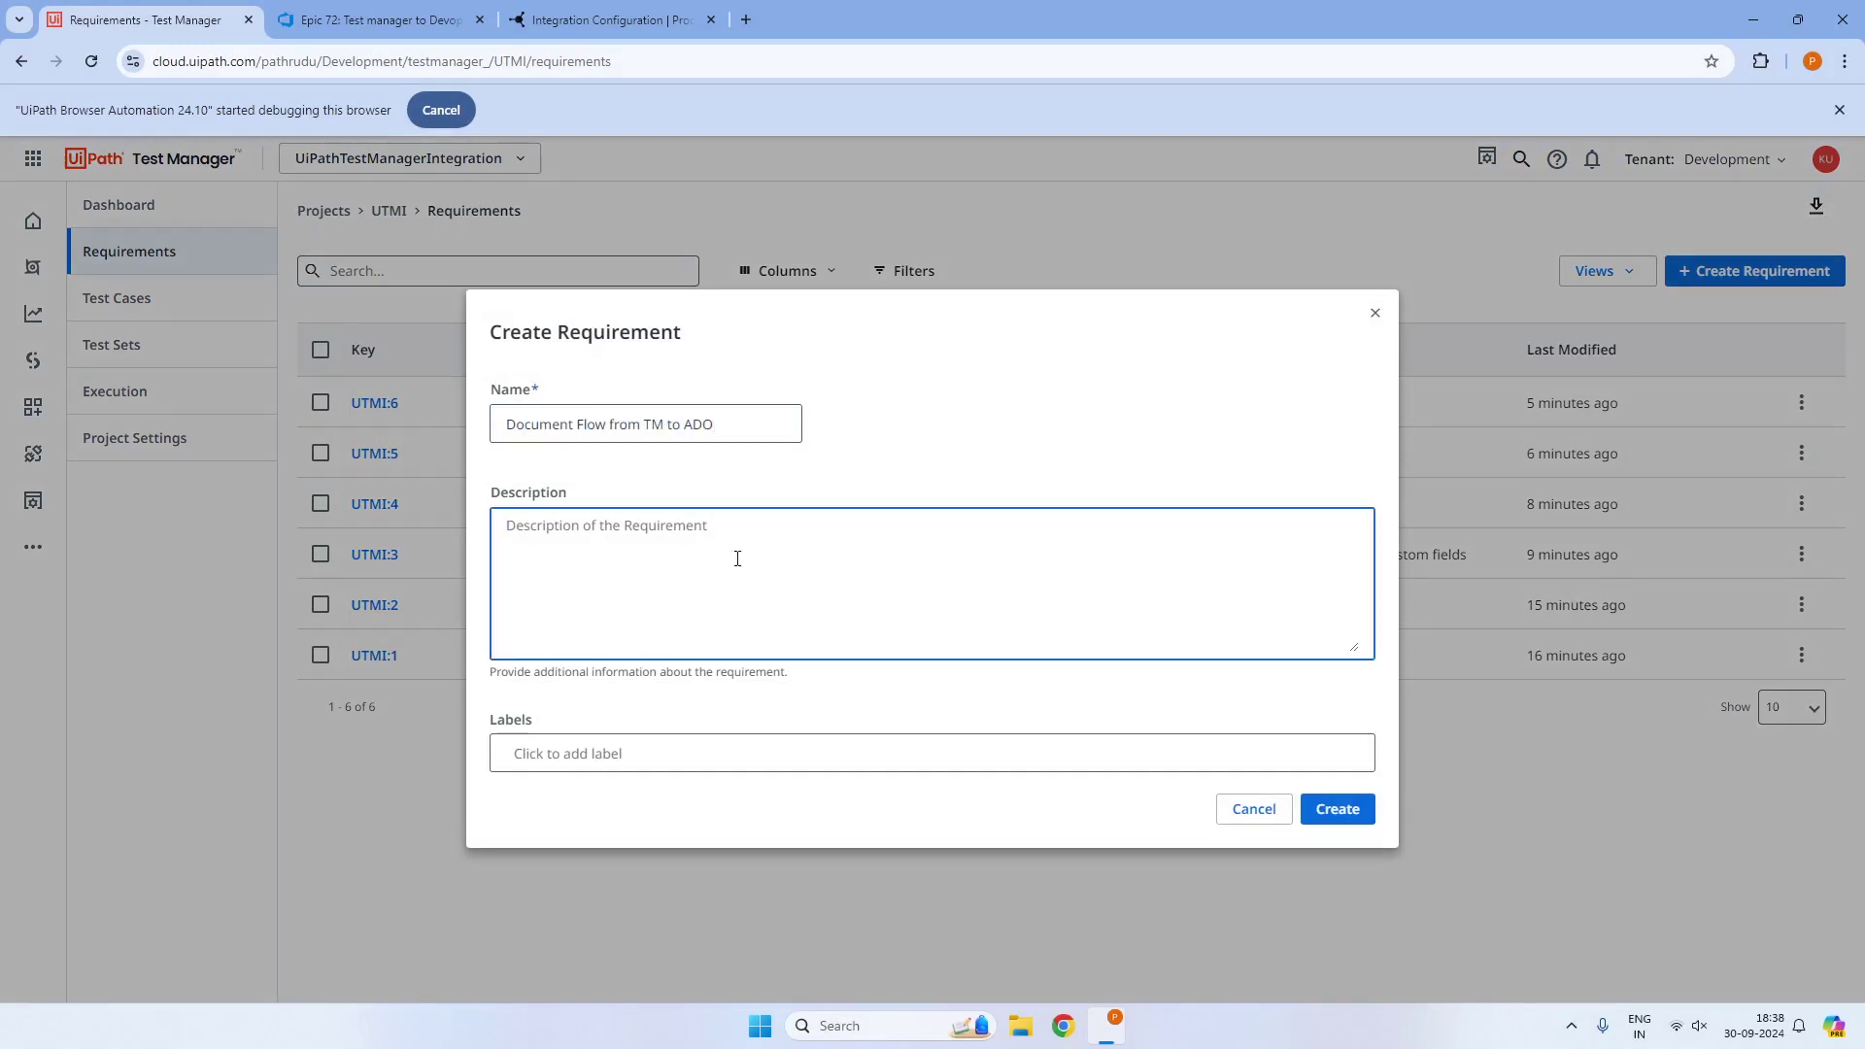
{"action": "type", "text": "Document flow from TM to ADo"}
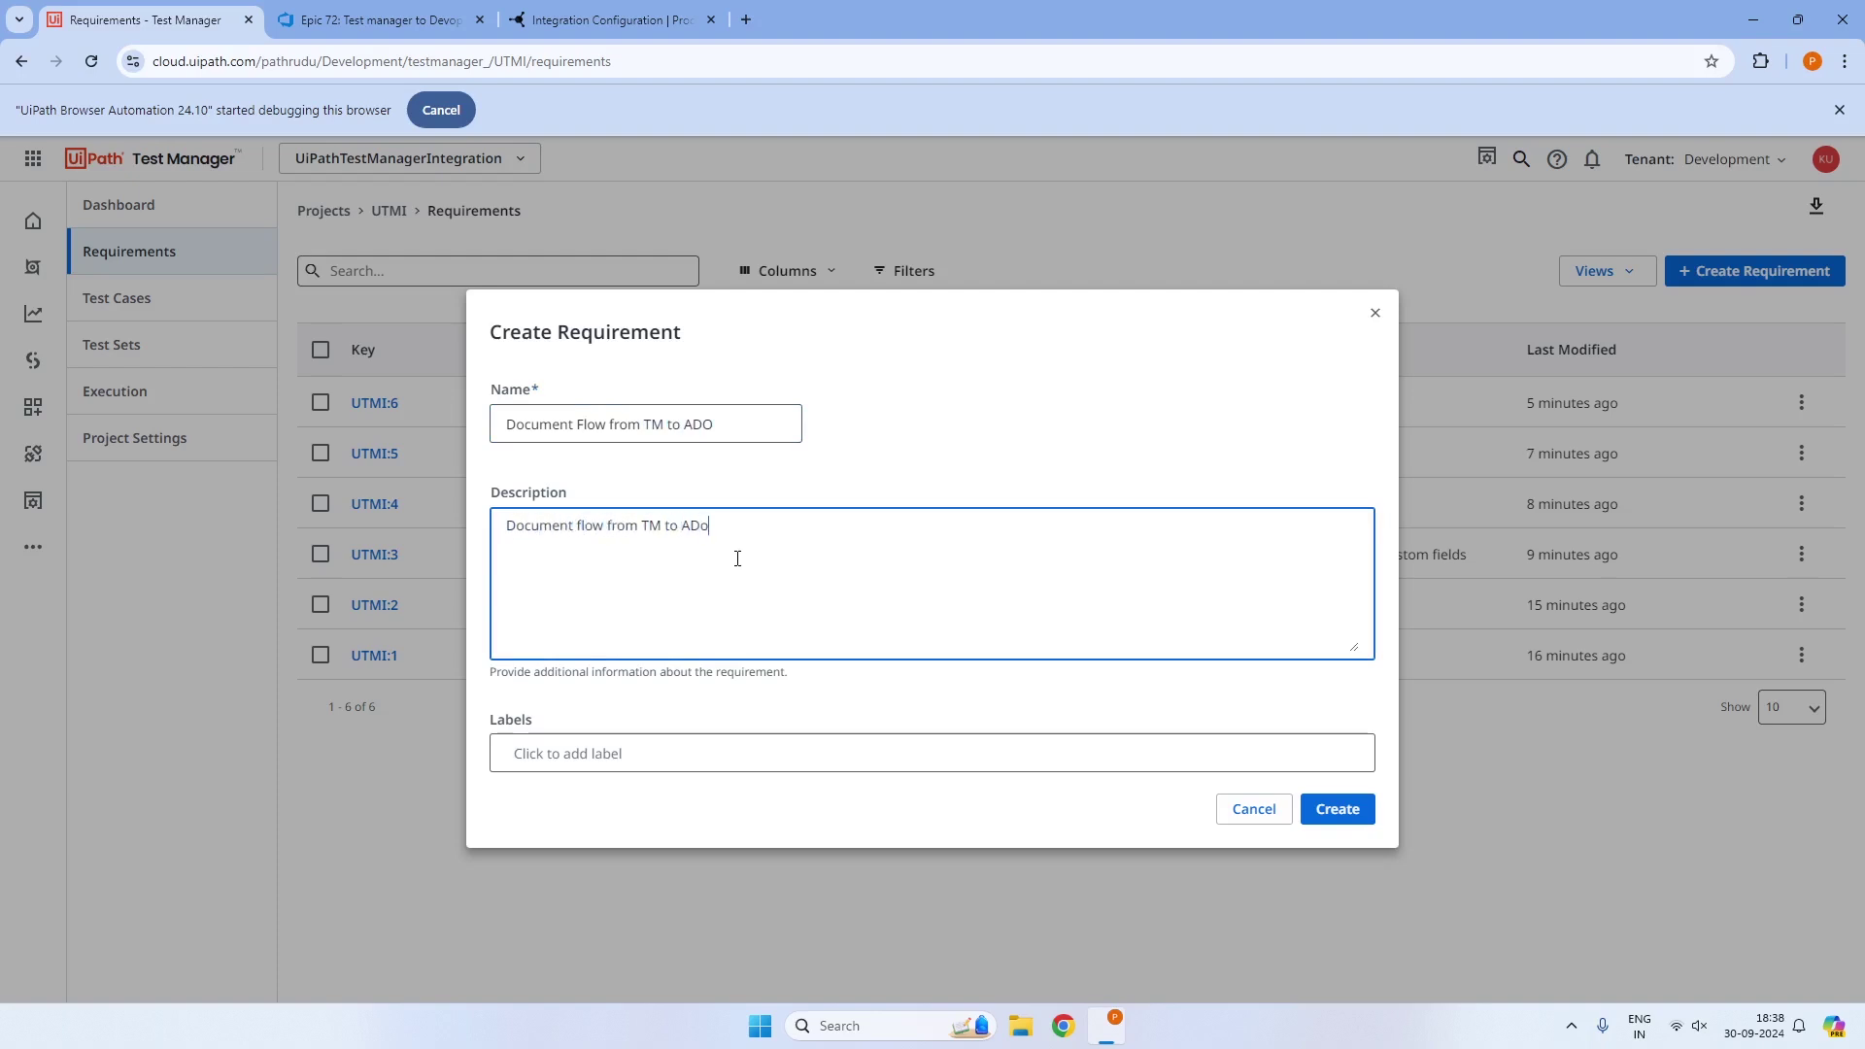
{"action": "left_click", "coordinate": [1337, 808]}
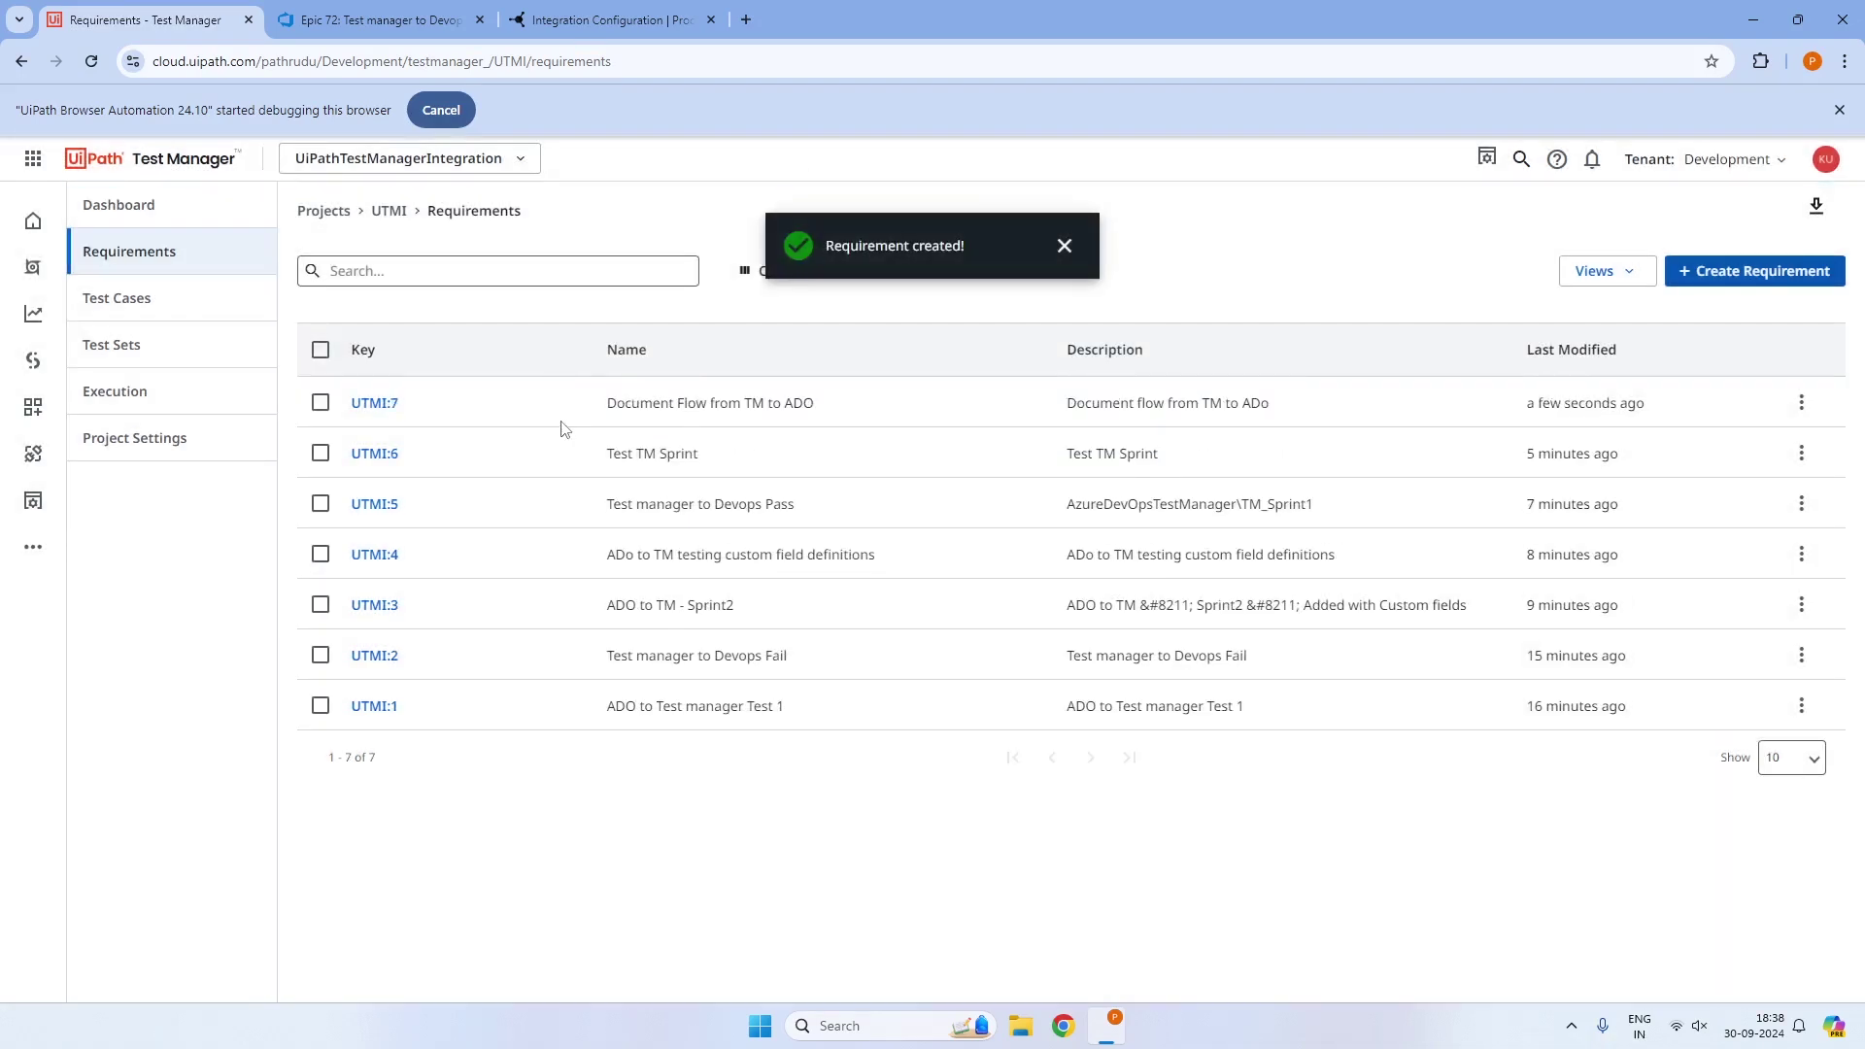
In the new requirement's details, set IterationPath to AzureDevOpsTestManager\TM_Sprint1 and AreaPath to AzureDevOpsTestManager, then return to the requirements list
{"action": "left_click", "coordinate": [386, 404]}
{"action": "left_click", "coordinate": [536, 332]}
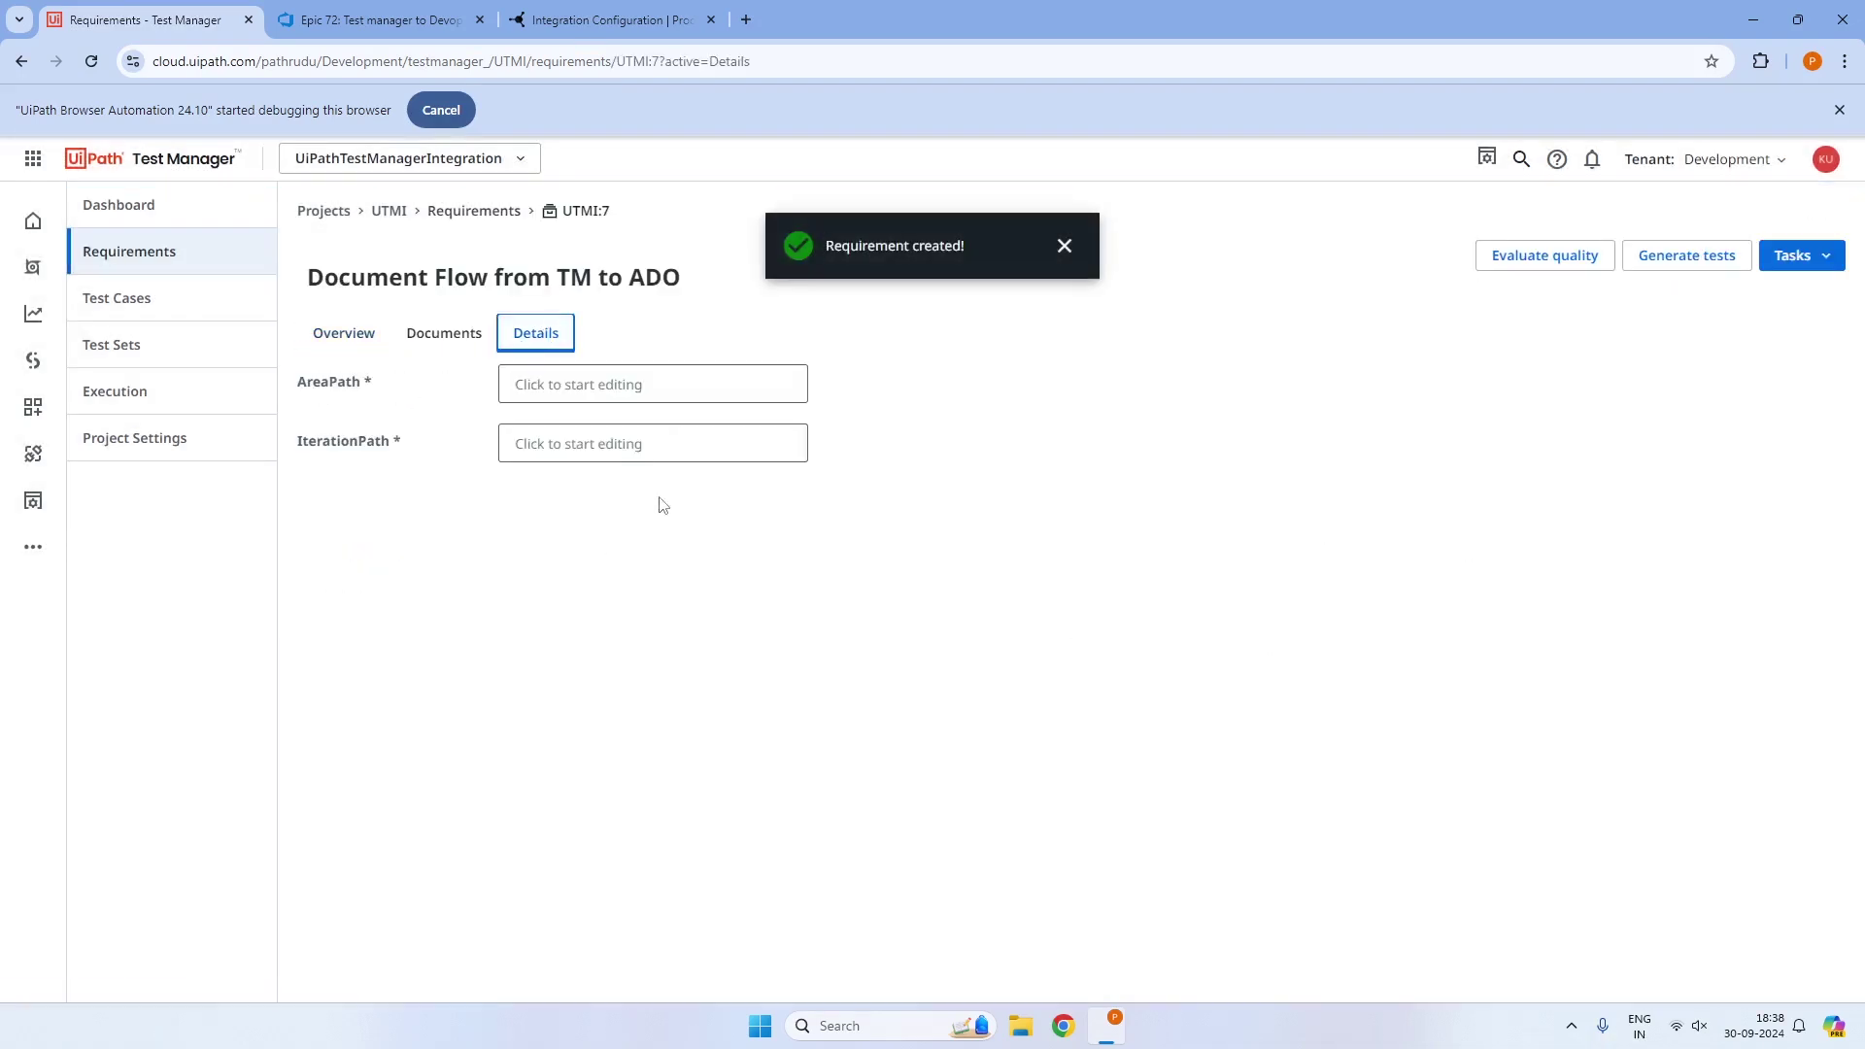
{"action": "left_click", "coordinate": [571, 444]}
{"action": "key", "text": "ctrl+v"}
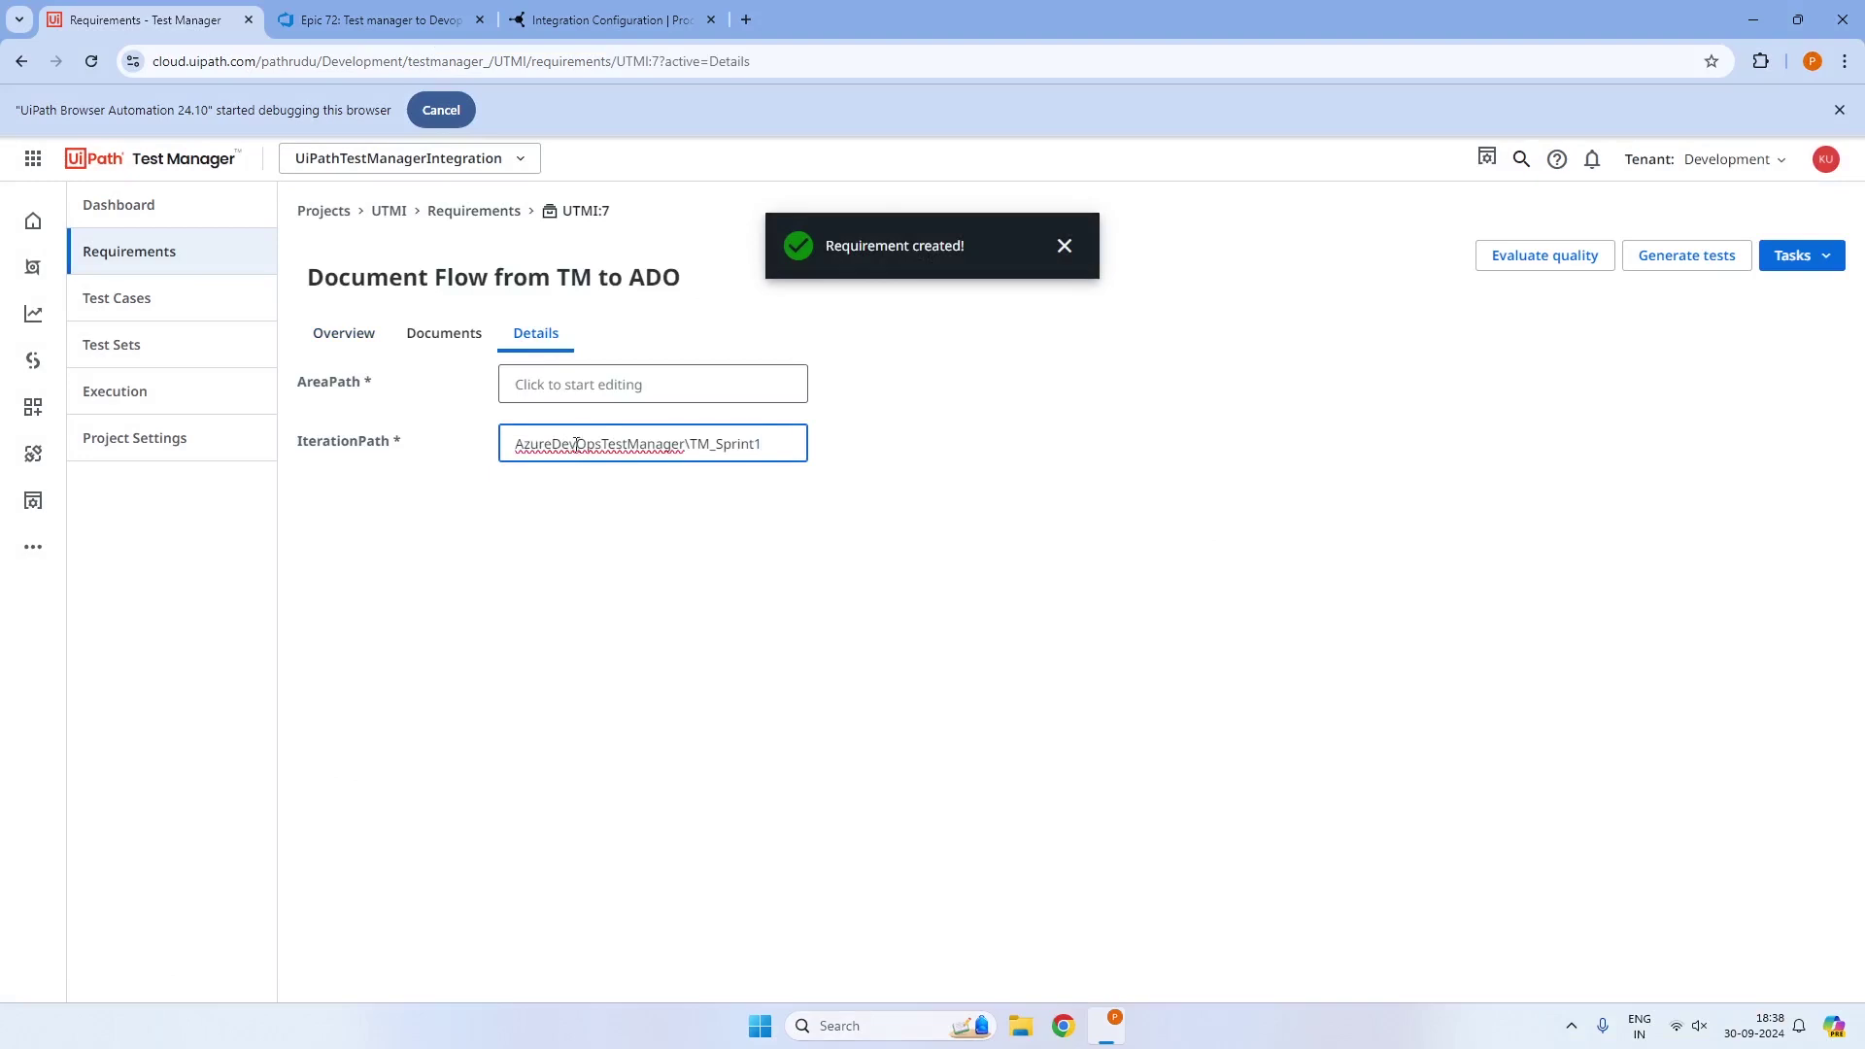
{"action": "left_click_drag", "start_coordinate": [685, 445], "coordinate": [406, 454]}
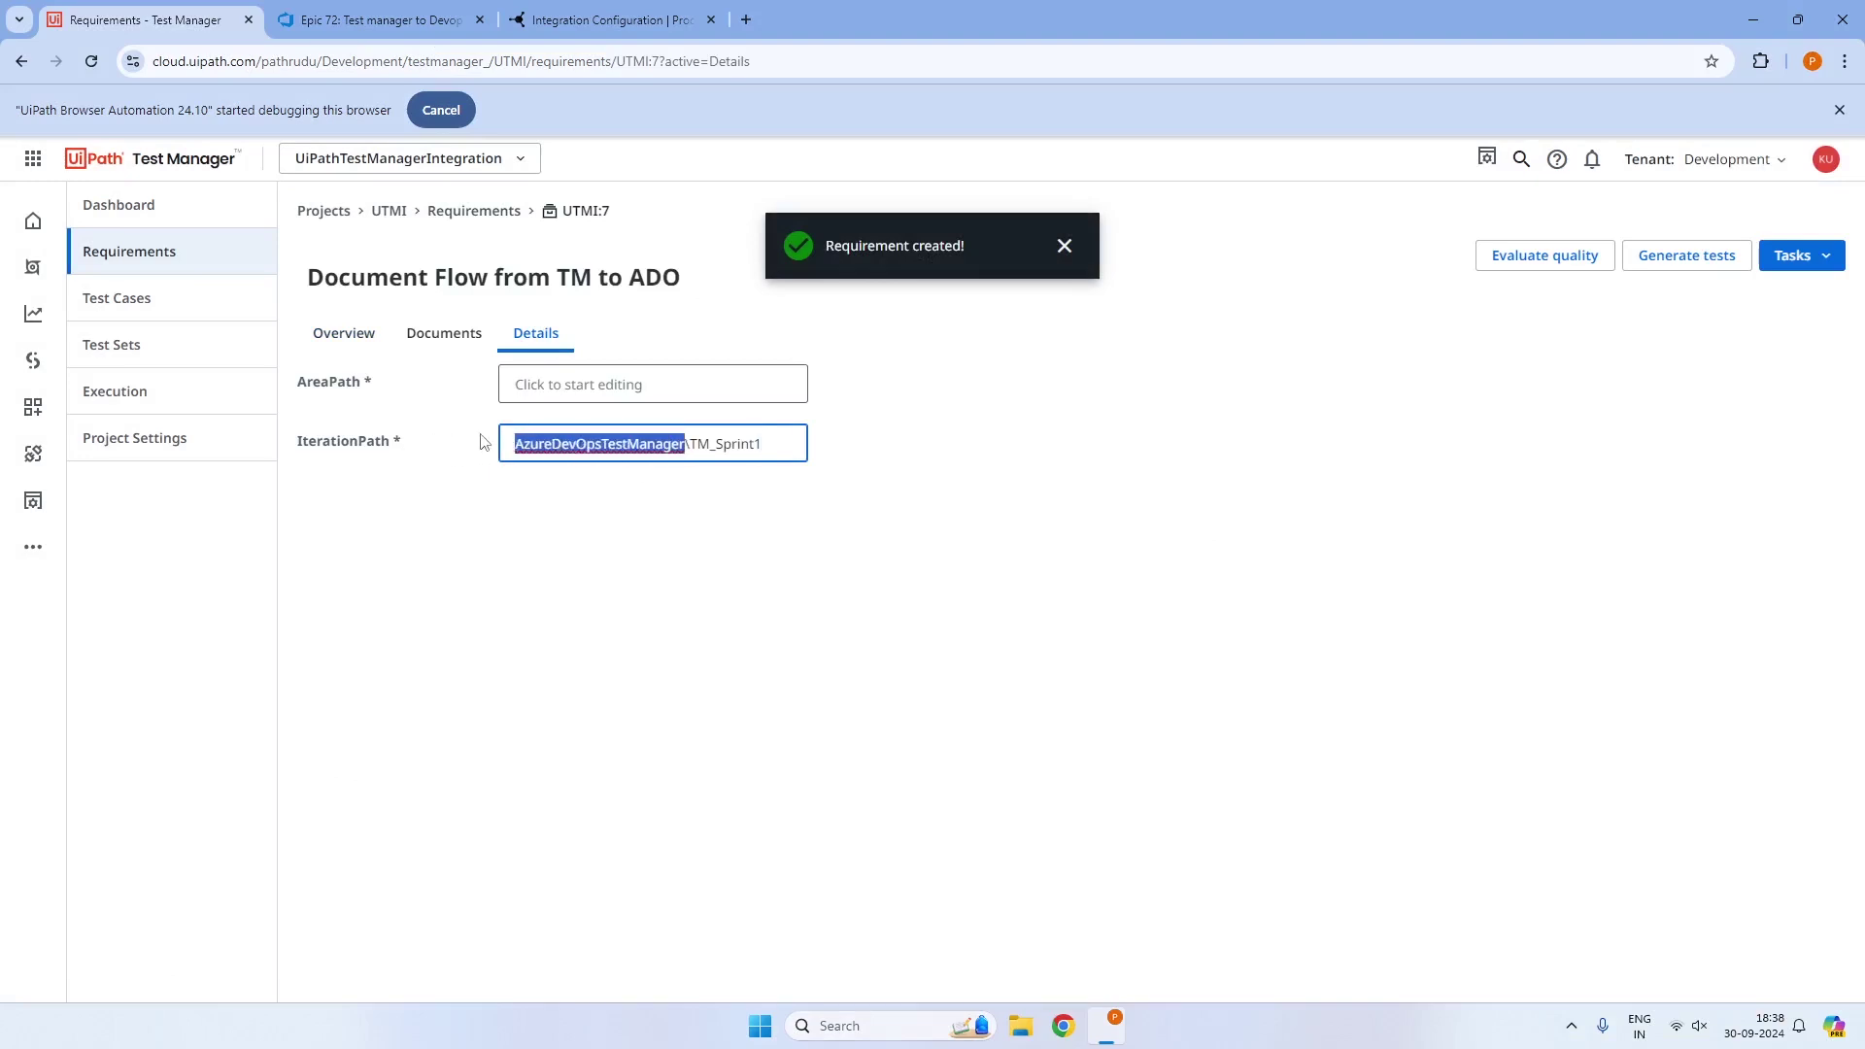
{"action": "key", "text": "ctrl+c"}
{"action": "left_click", "coordinate": [558, 383]}
{"action": "key", "text": "ctrl+v"}
{"action": "left_click", "coordinate": [1102, 445]}
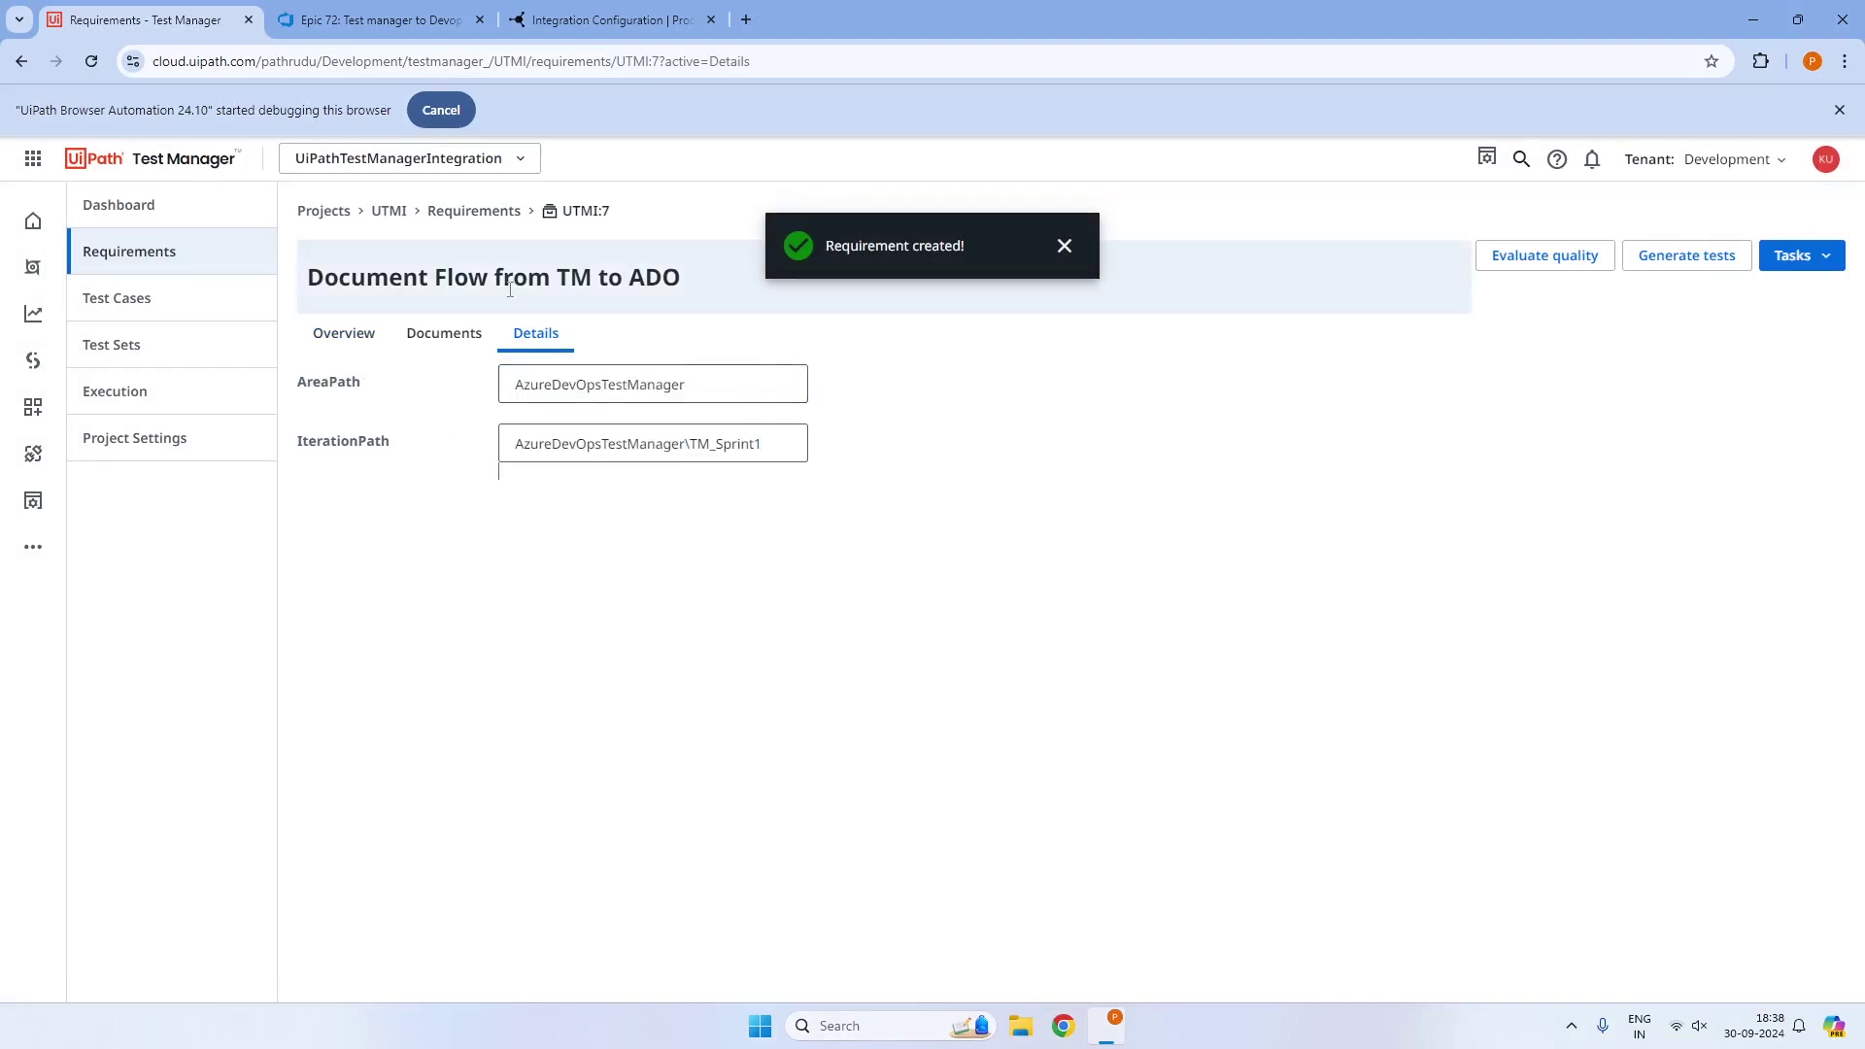
{"action": "left_click", "coordinate": [471, 212]}
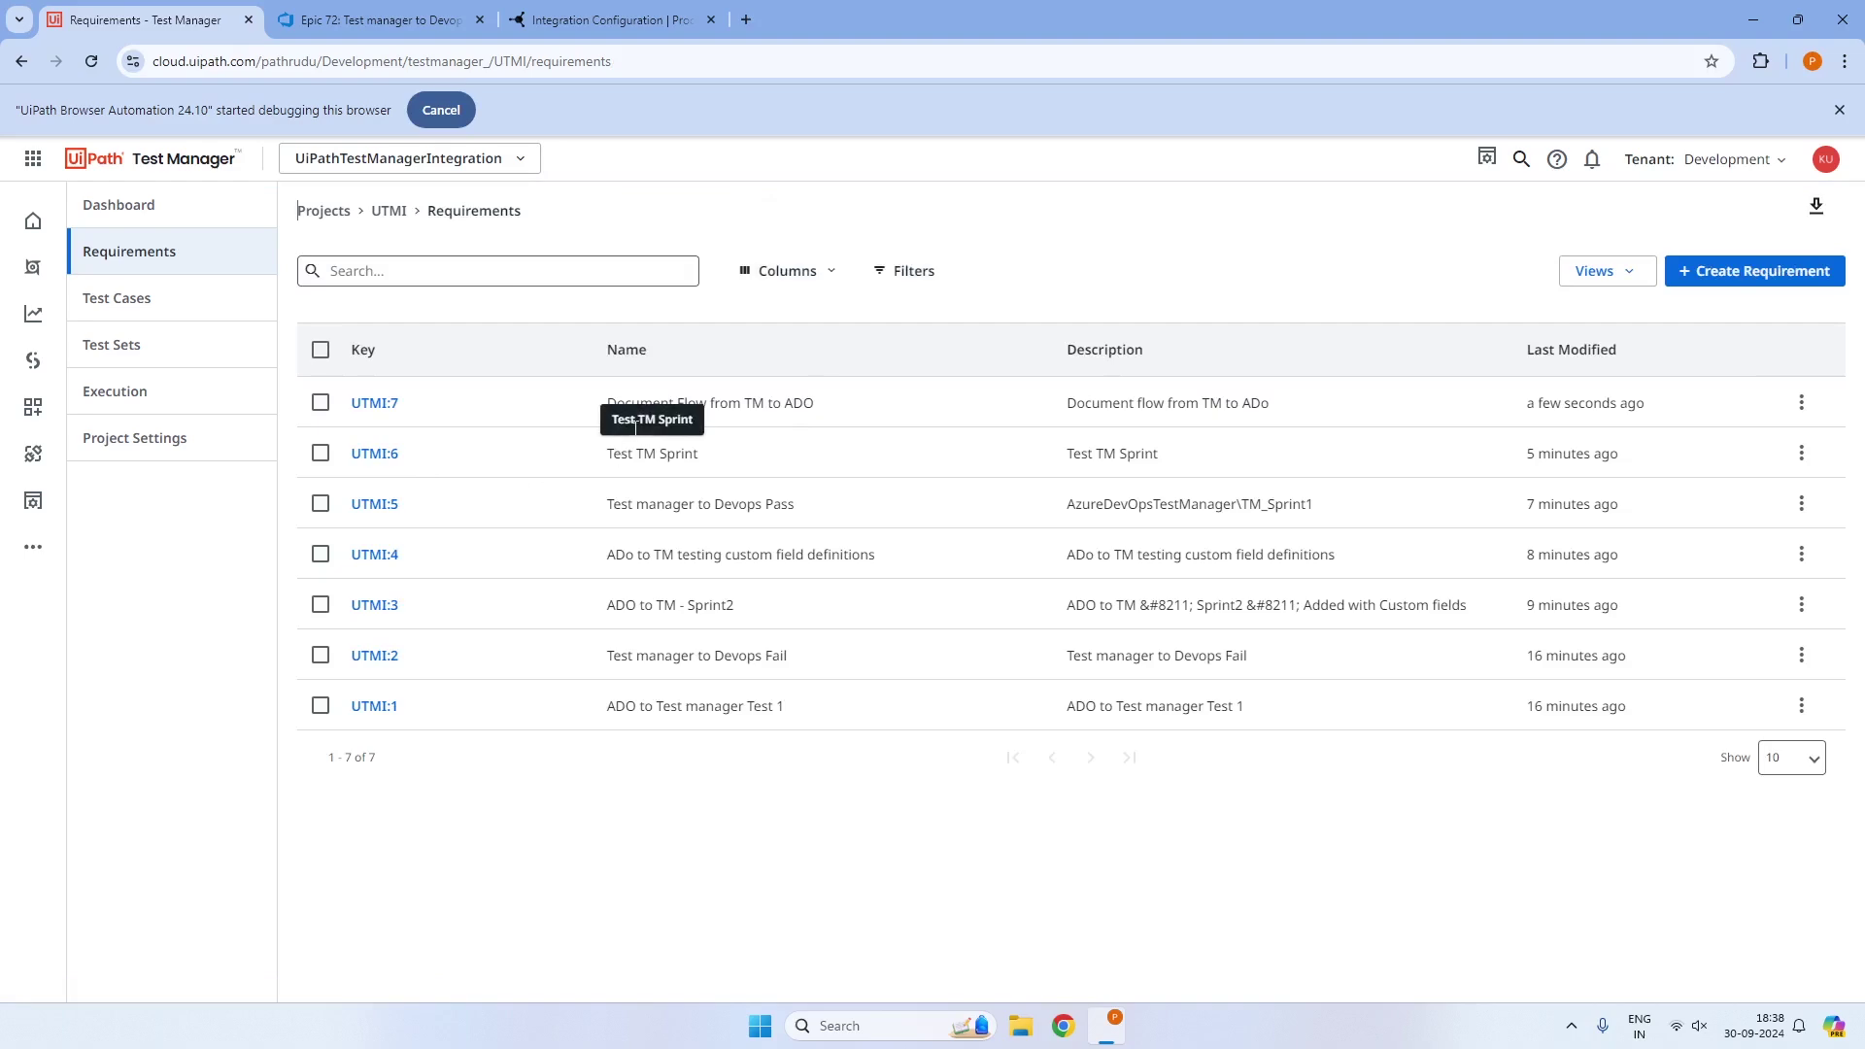
Add "Deep Dive into UiPath Autopilot™ for Testers.png" as a document to requirement UTMI:7 and return to its overview
{"action": "left_click", "coordinate": [379, 19]}
{"action": "left_click", "coordinate": [146, 20]}
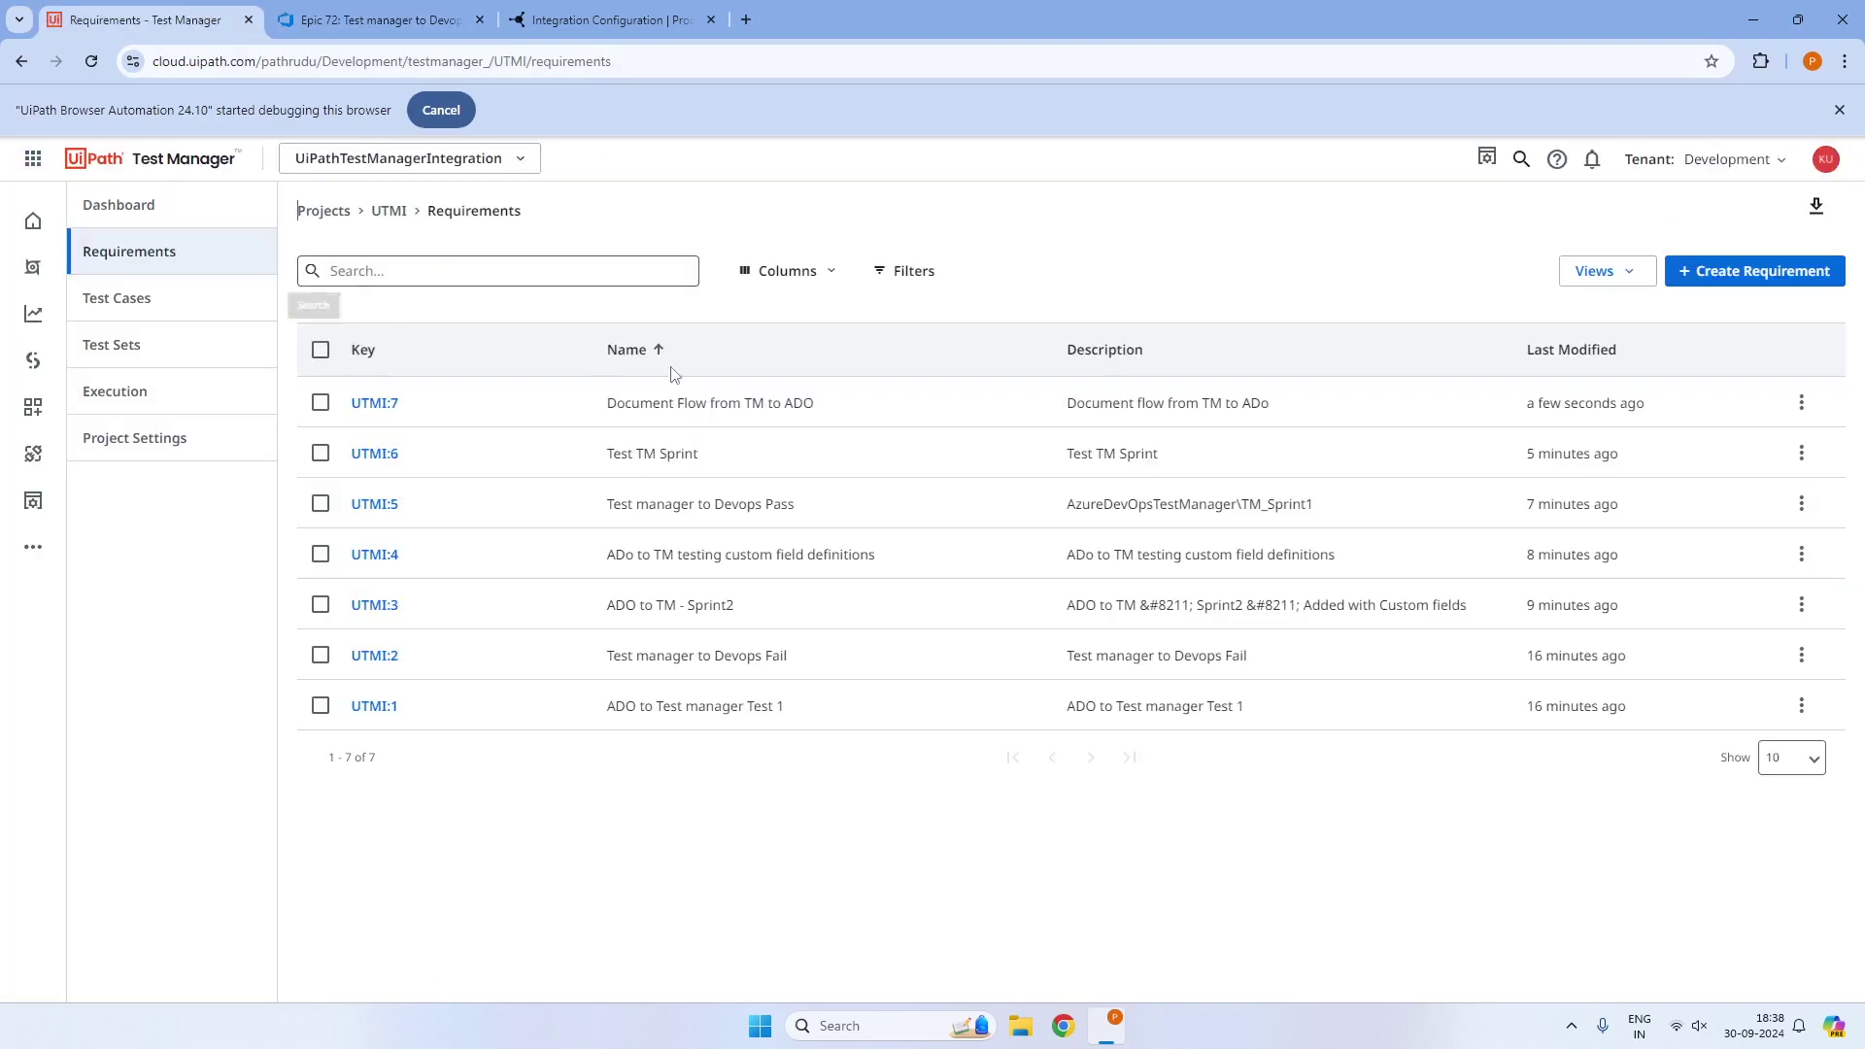
{"action": "left_click", "coordinate": [375, 406]}
{"action": "left_click", "coordinate": [420, 345]}
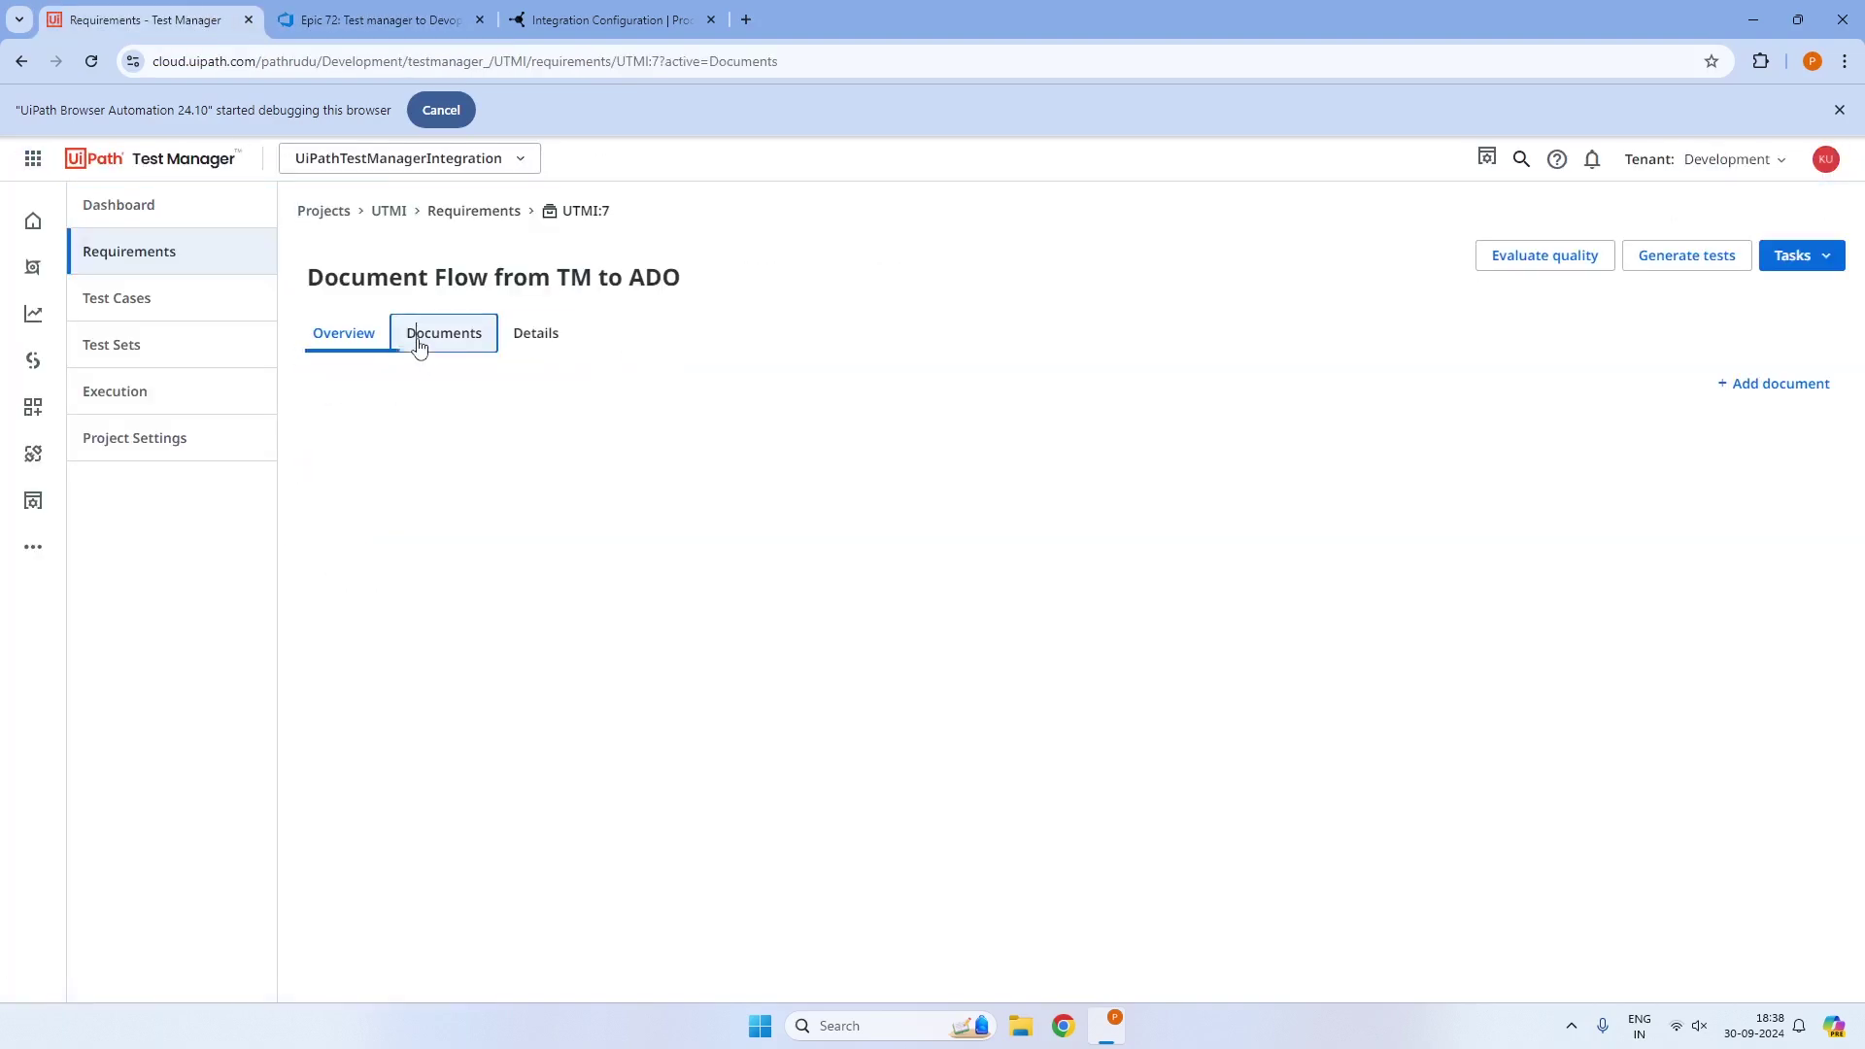
{"action": "left_click", "coordinate": [1777, 383]}
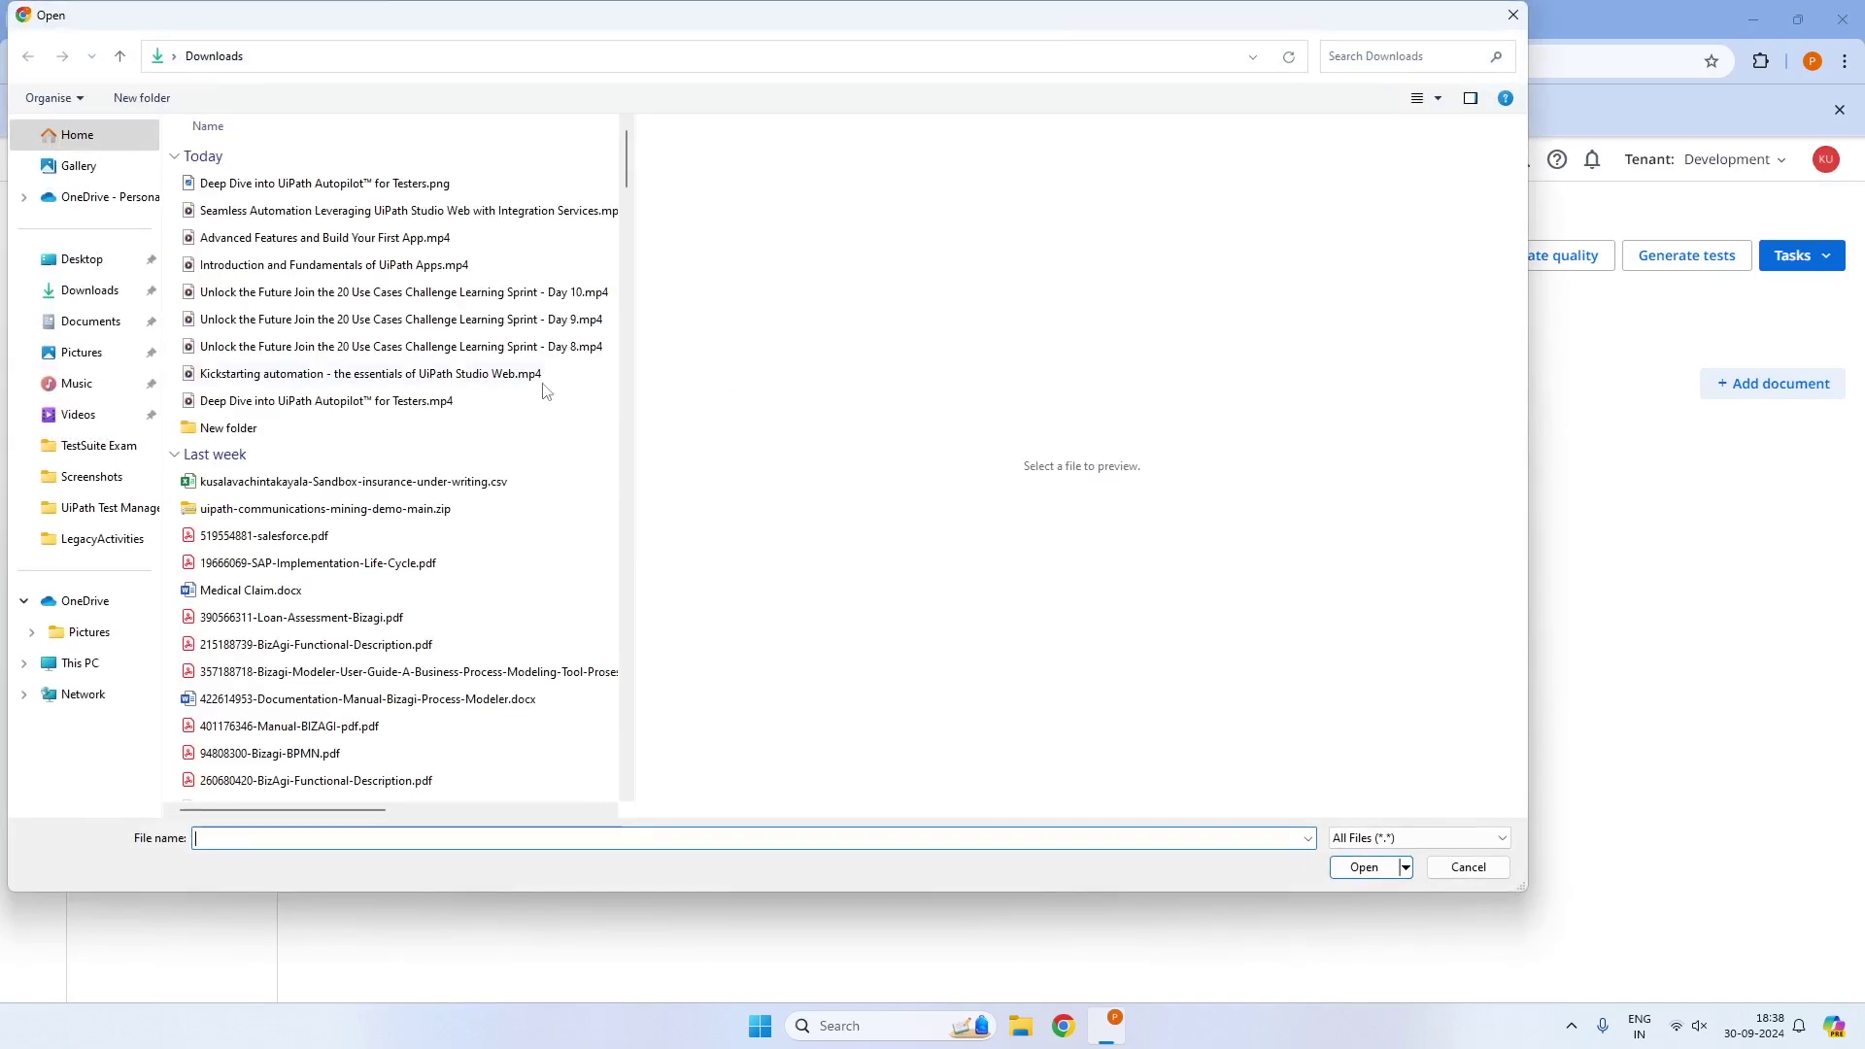
{"action": "left_click", "coordinate": [323, 184]}
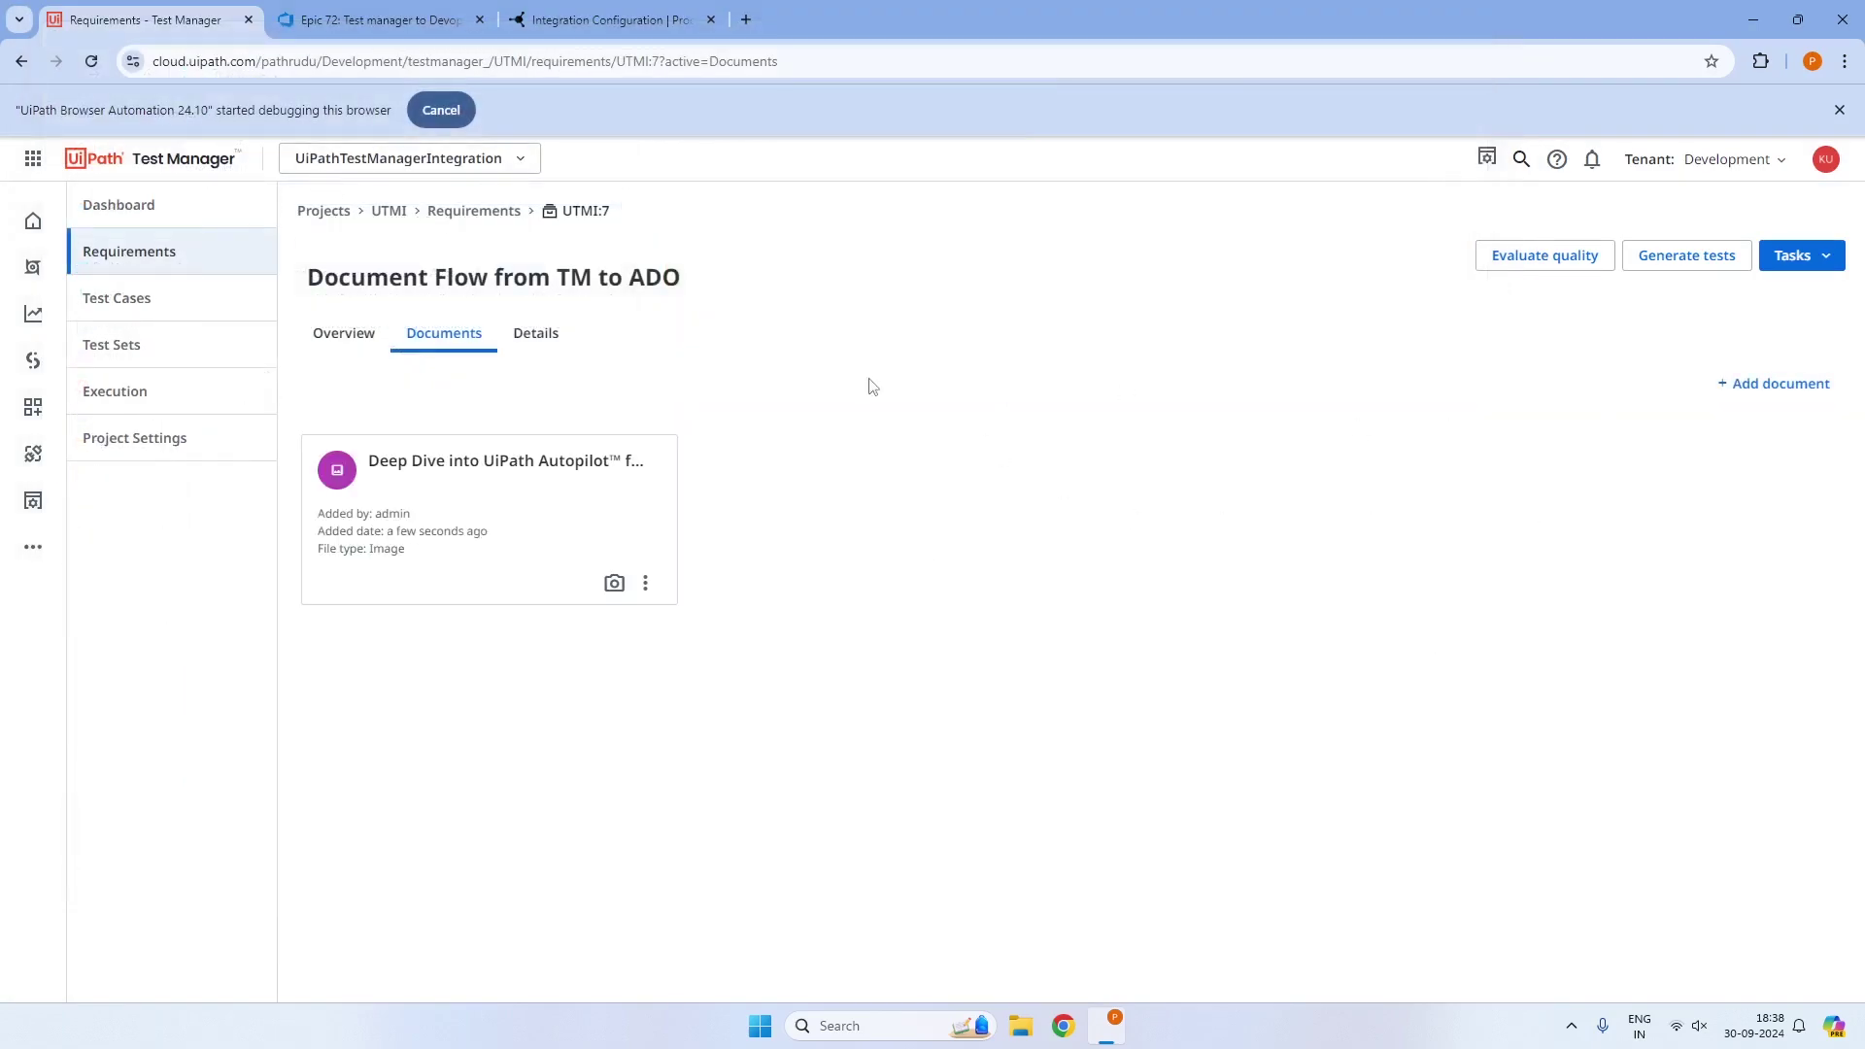
{"action": "left_click", "coordinate": [335, 333]}
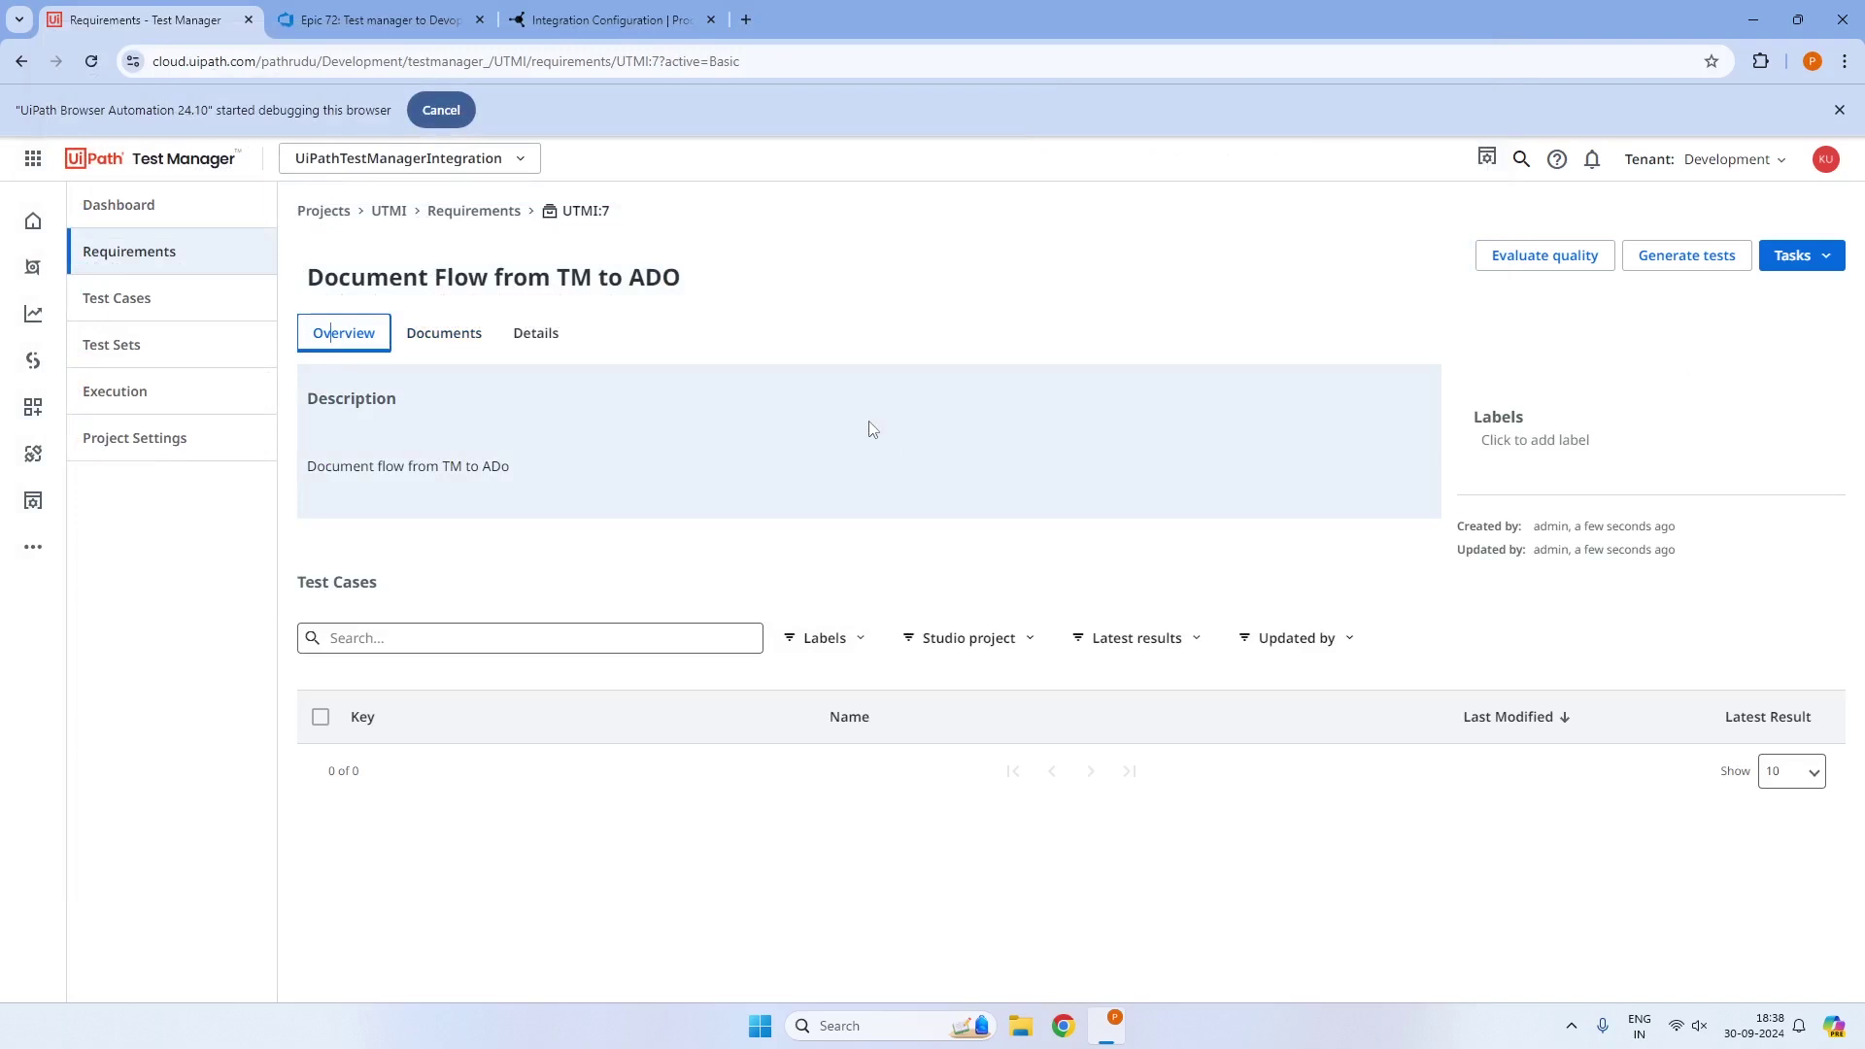
Switch to Planview and check the synchronization activity, reloading the Activity page
{"action": "left_click", "coordinate": [582, 20]}
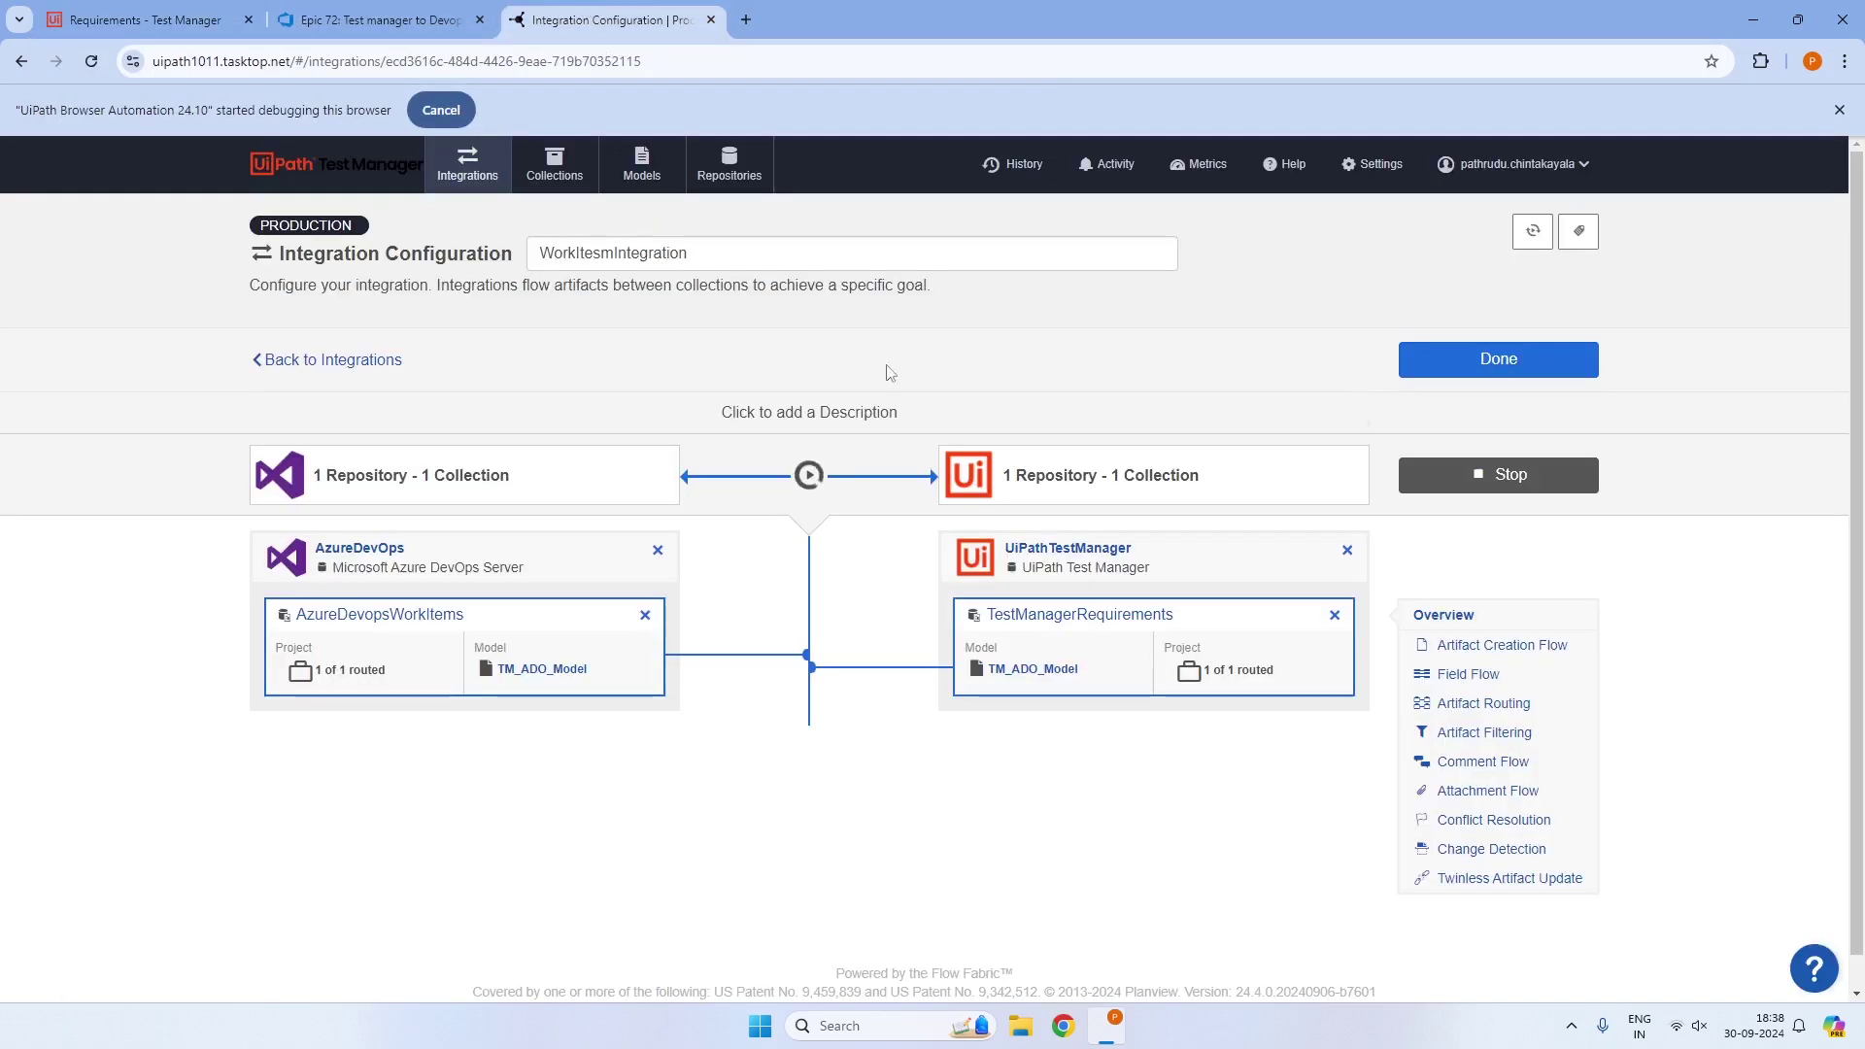
{"action": "left_click", "coordinate": [1112, 166]}
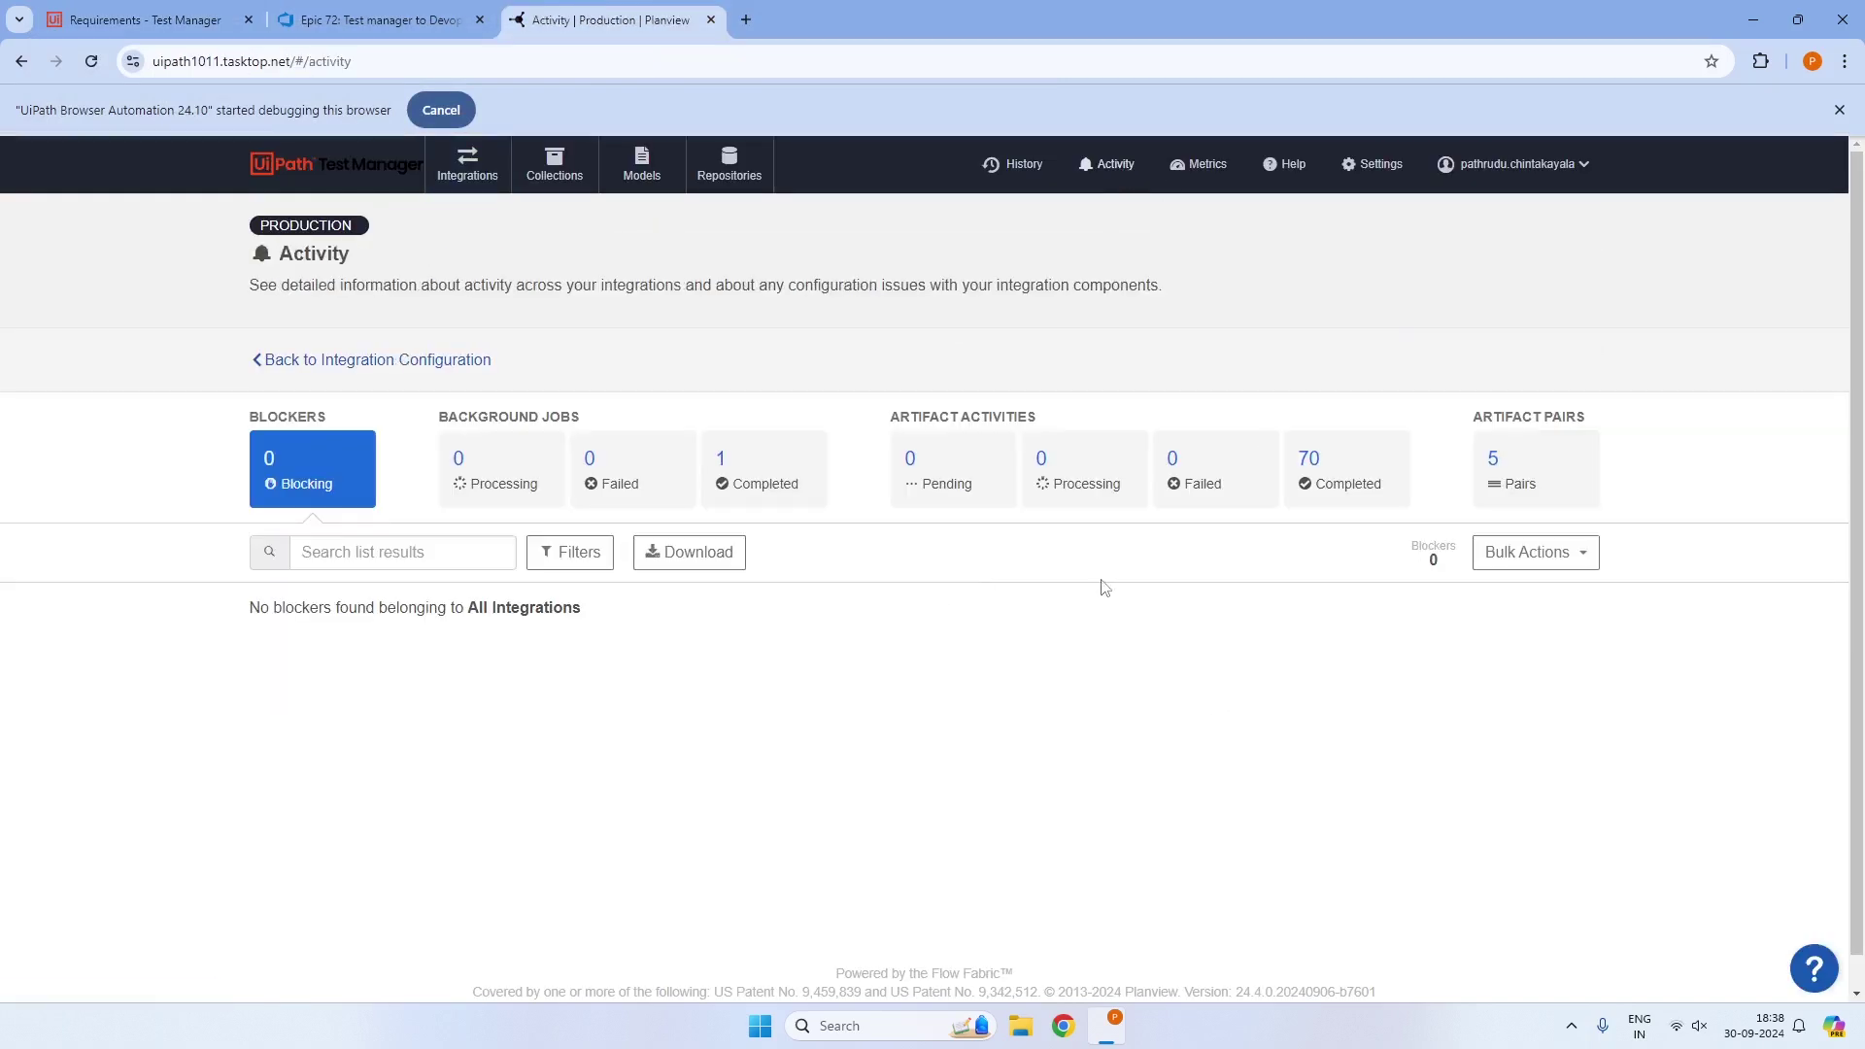
{"action": "left_click", "coordinate": [91, 61]}
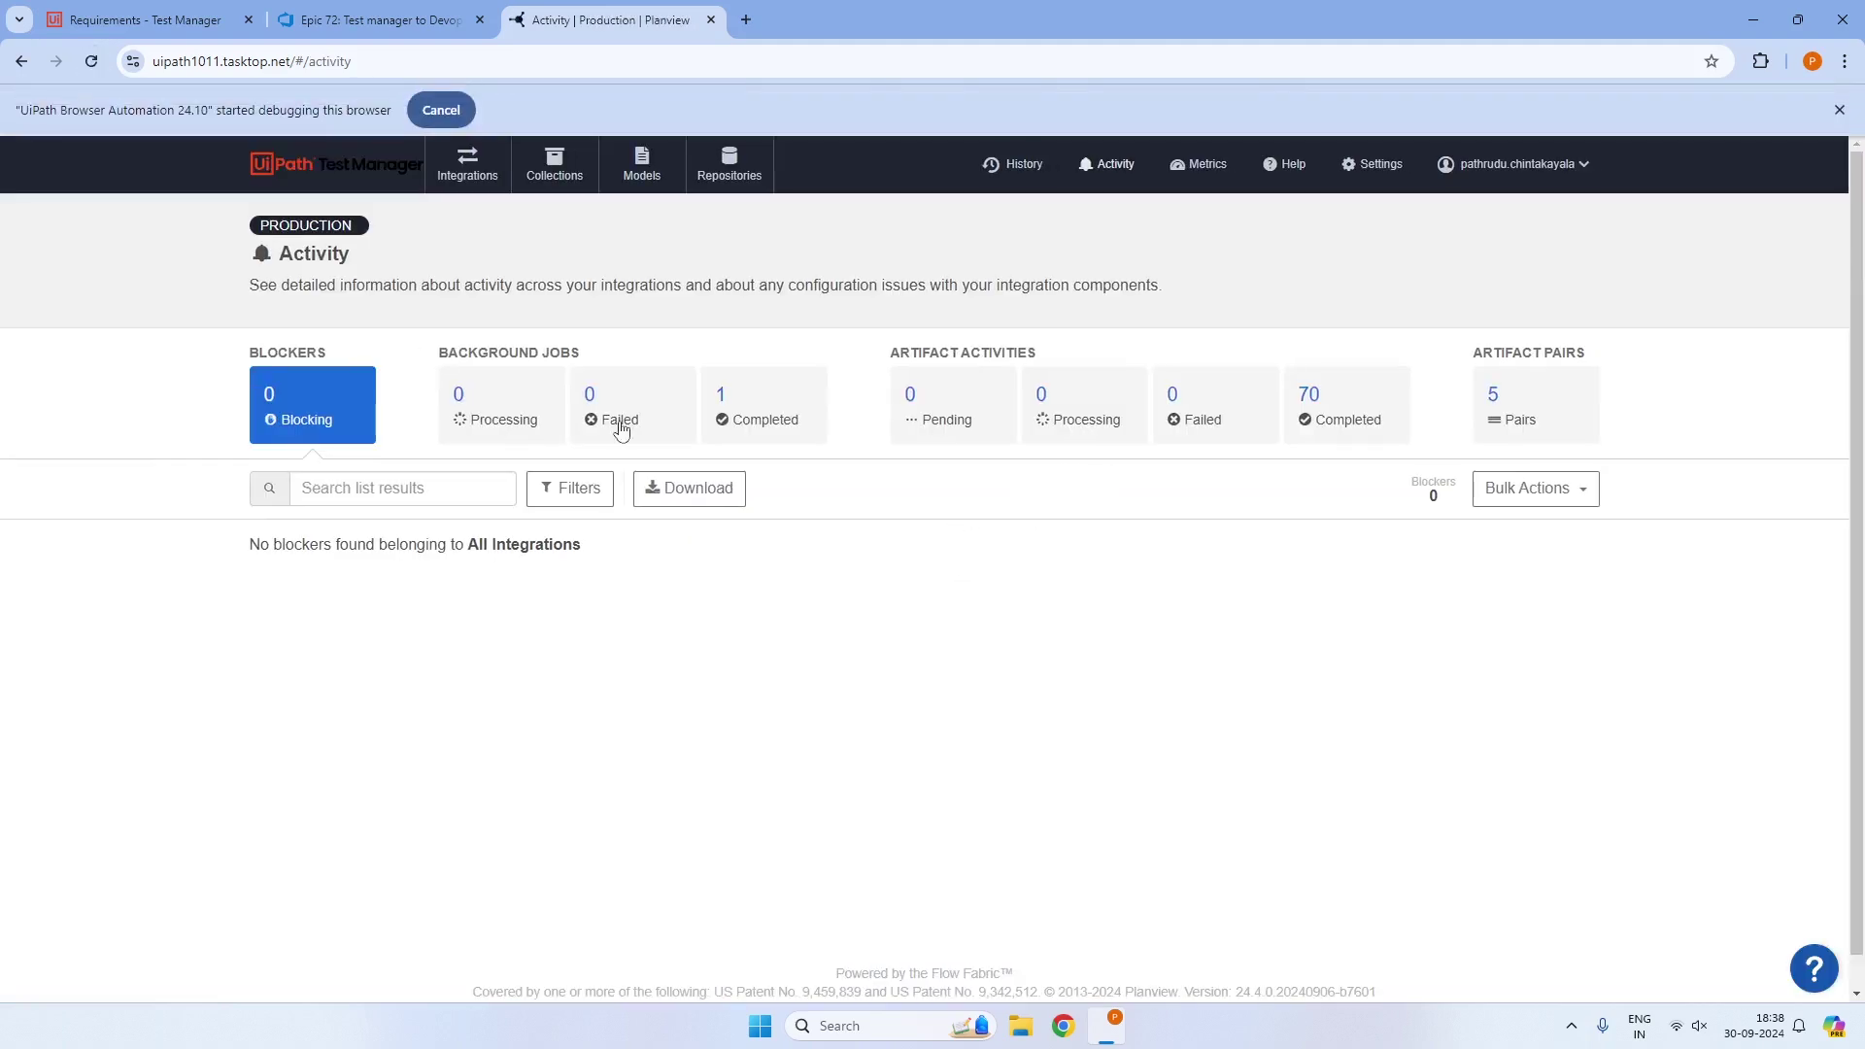
{"action": "left_click", "coordinate": [91, 61]}
Switch to Azure DevOps and view the attachments of the epic "Document Flow from TM to ADO"
{"action": "key", "text": "ctrl+shift+Tab"}
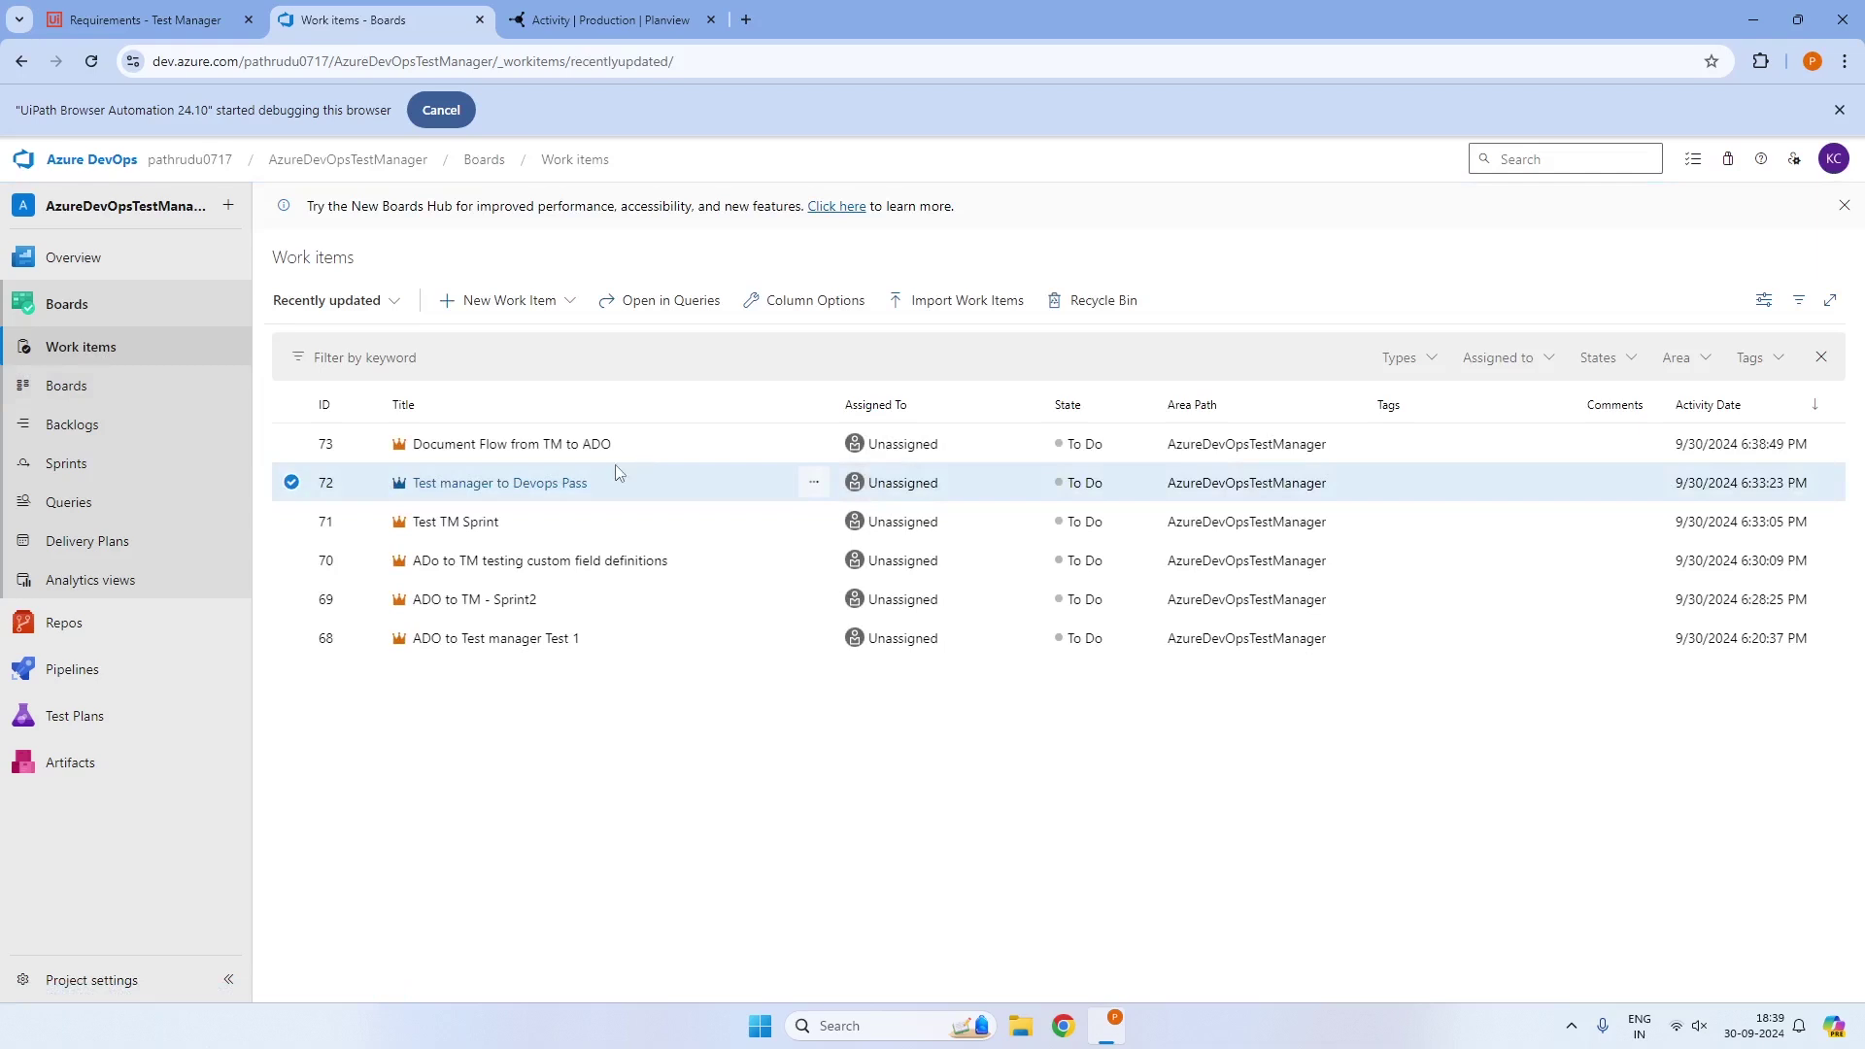
{"action": "left_click", "coordinate": [515, 452]}
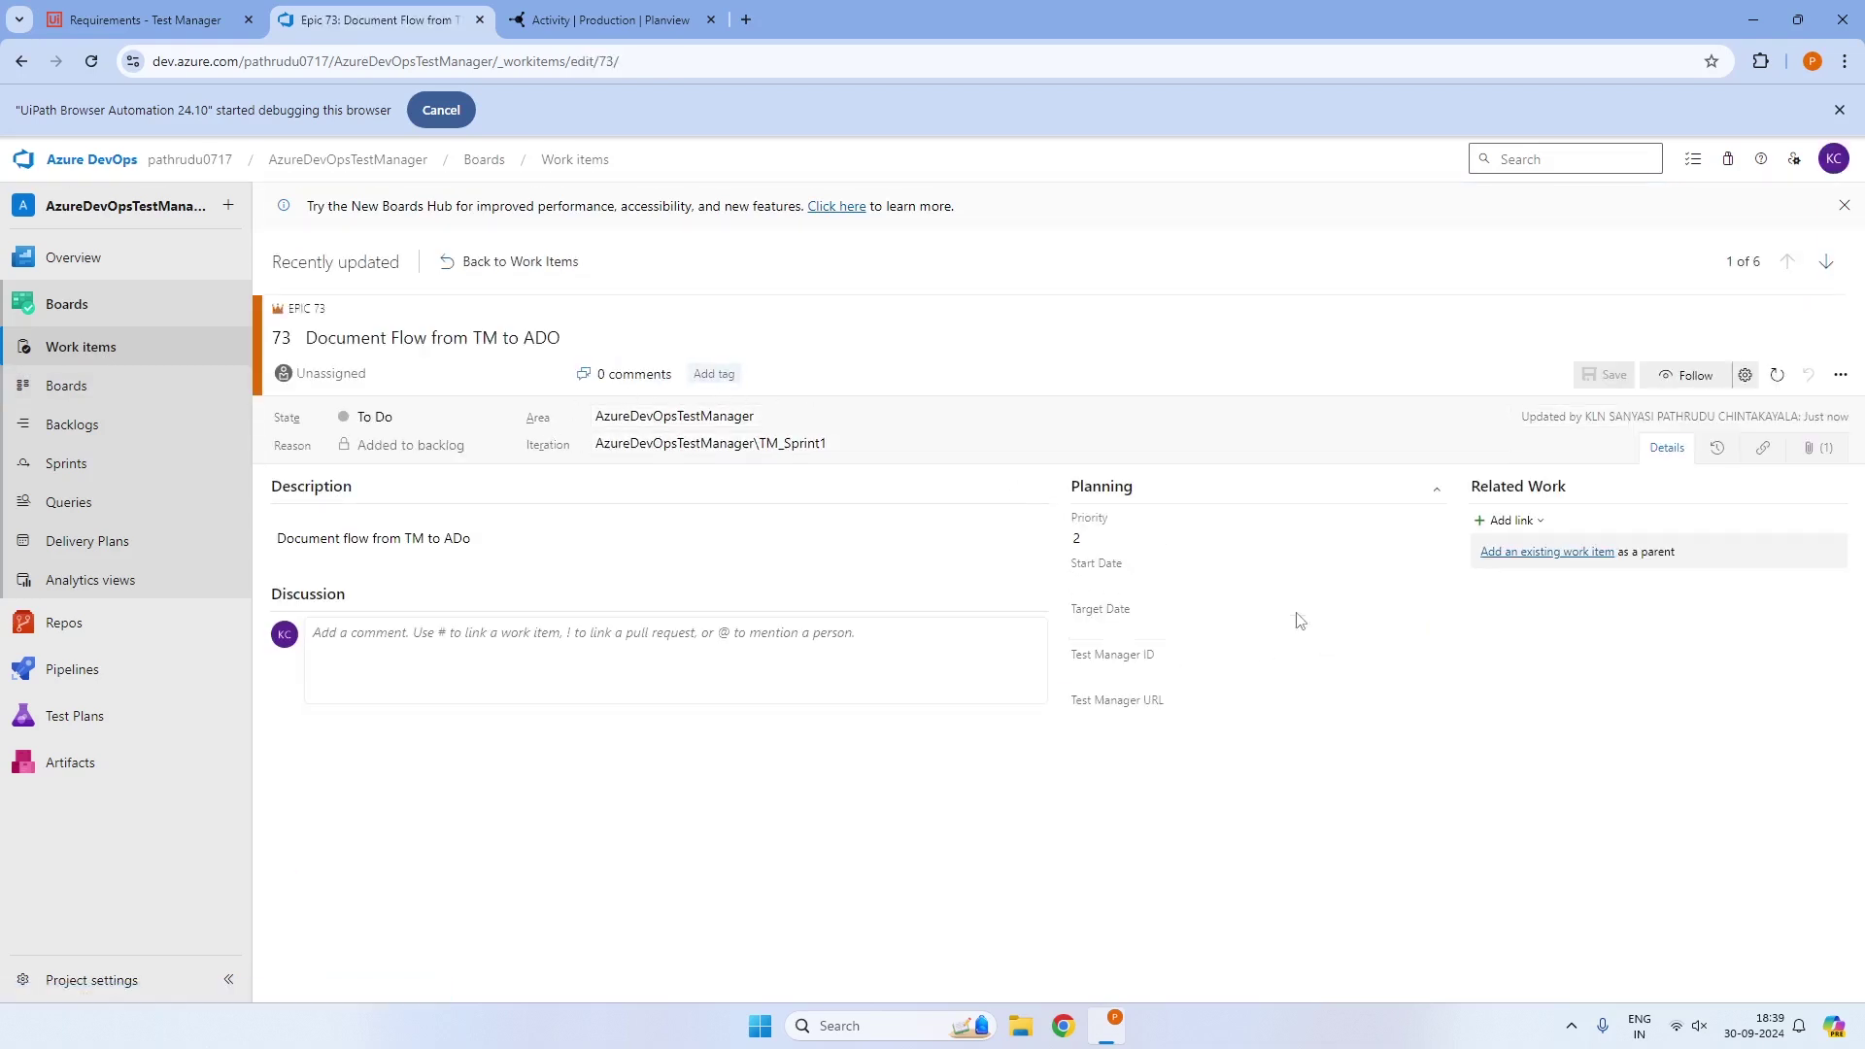
{"action": "left_click", "coordinate": [1817, 450]}
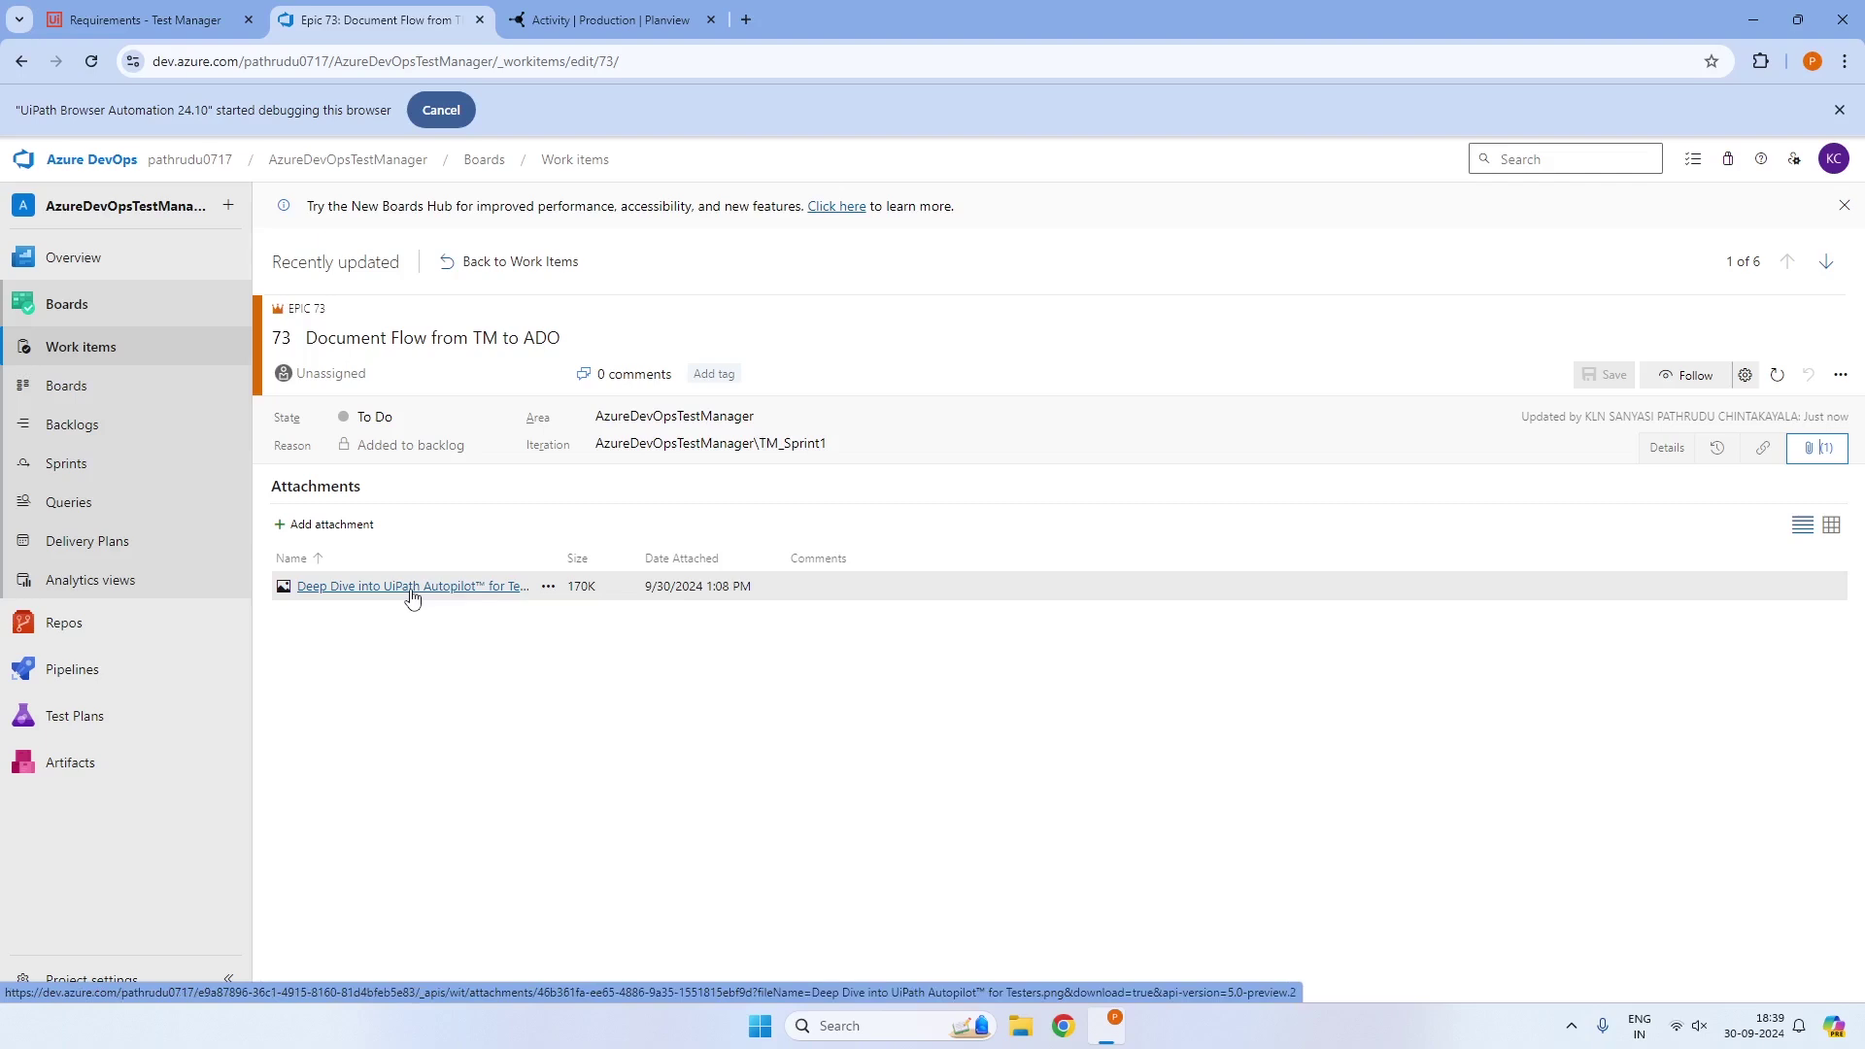
Start a new epic from the work items list and set its iteration to AzureDevOpsTestManager
{"action": "left_click", "coordinate": [79, 352]}
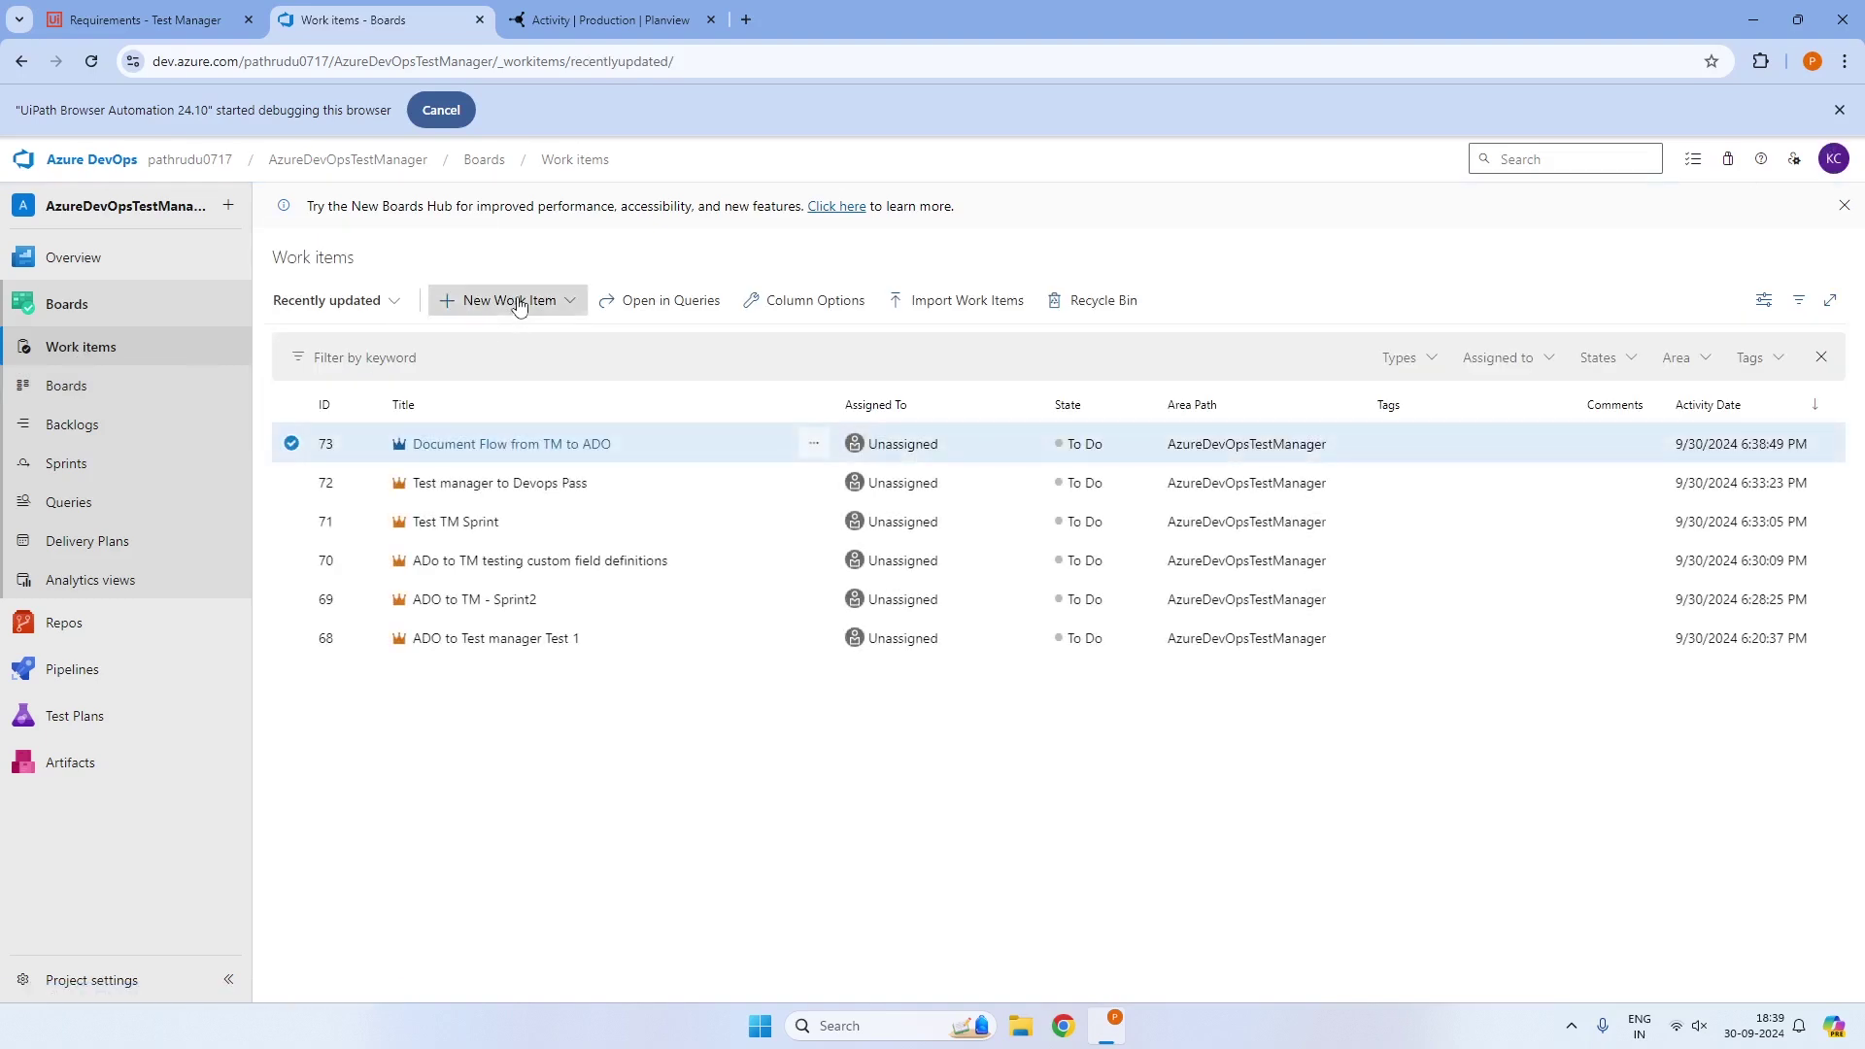
{"action": "left_click", "coordinate": [519, 304]}
{"action": "left_click", "coordinate": [492, 352]}
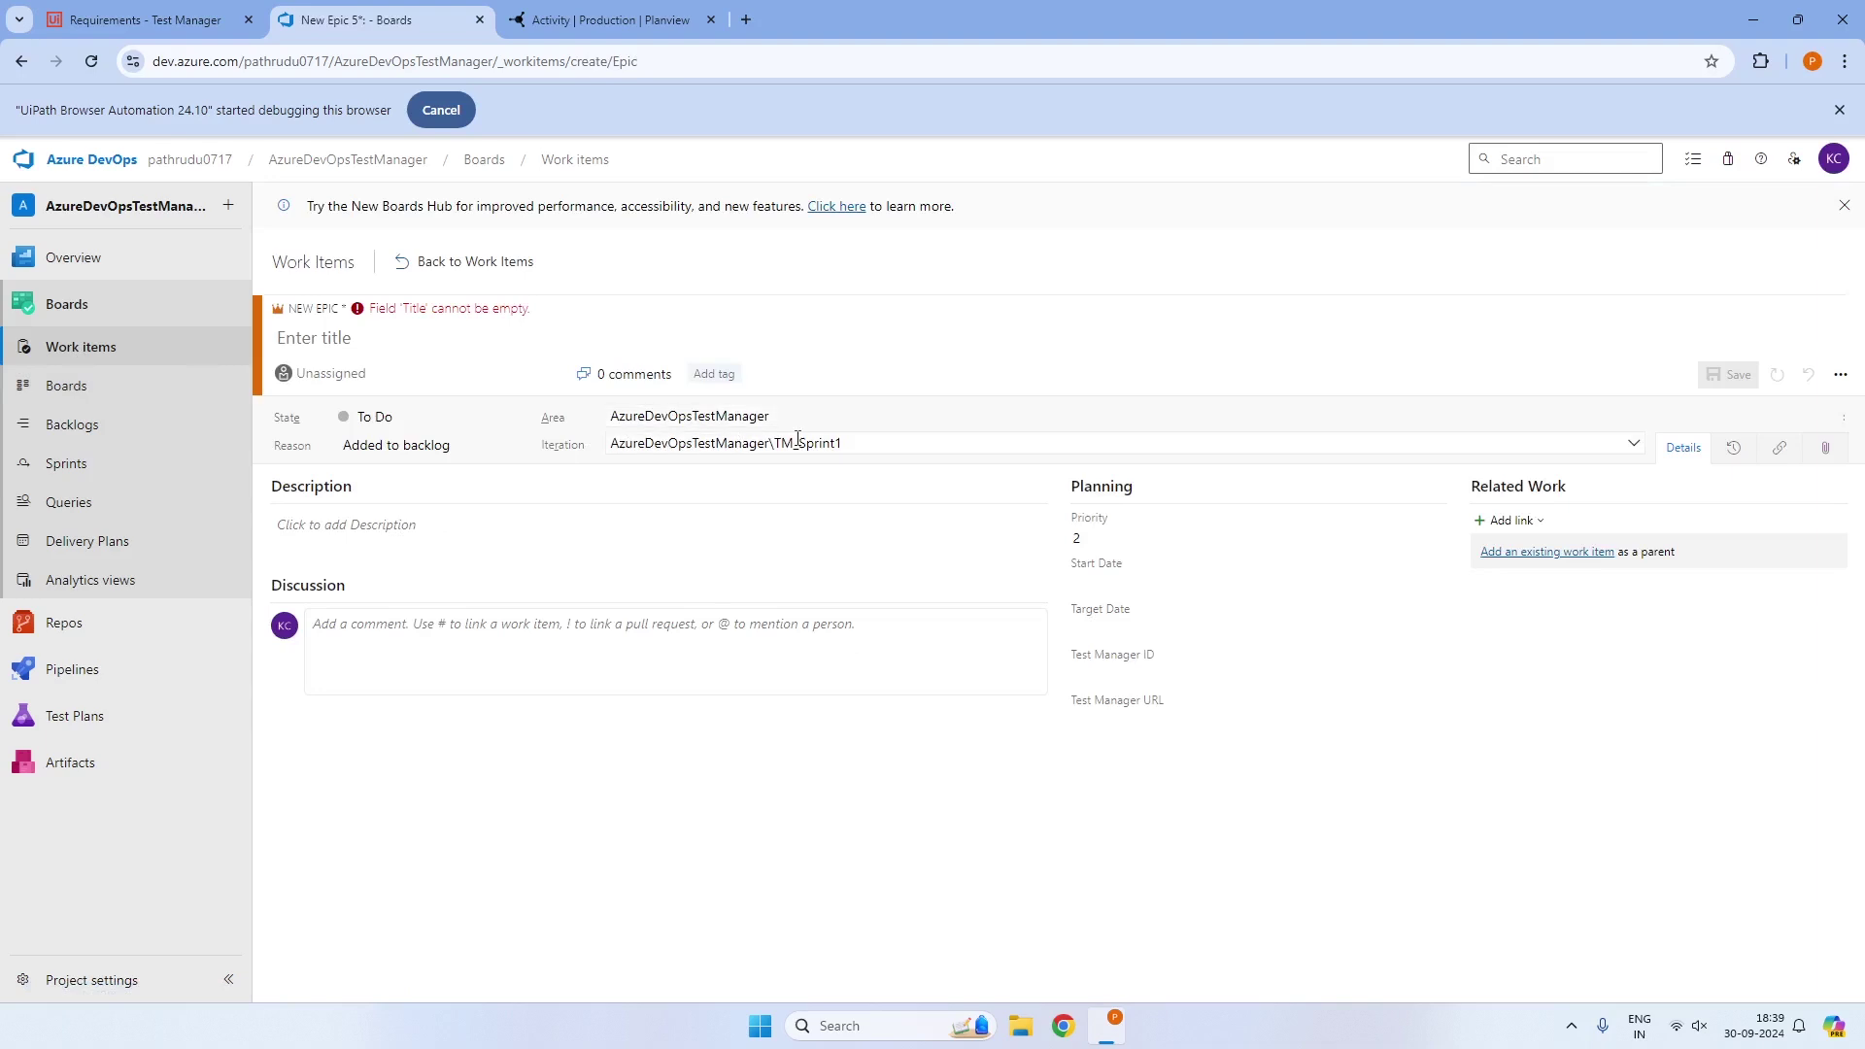
{"action": "left_click", "coordinate": [798, 440]}
{"action": "left_click", "coordinate": [668, 519]}
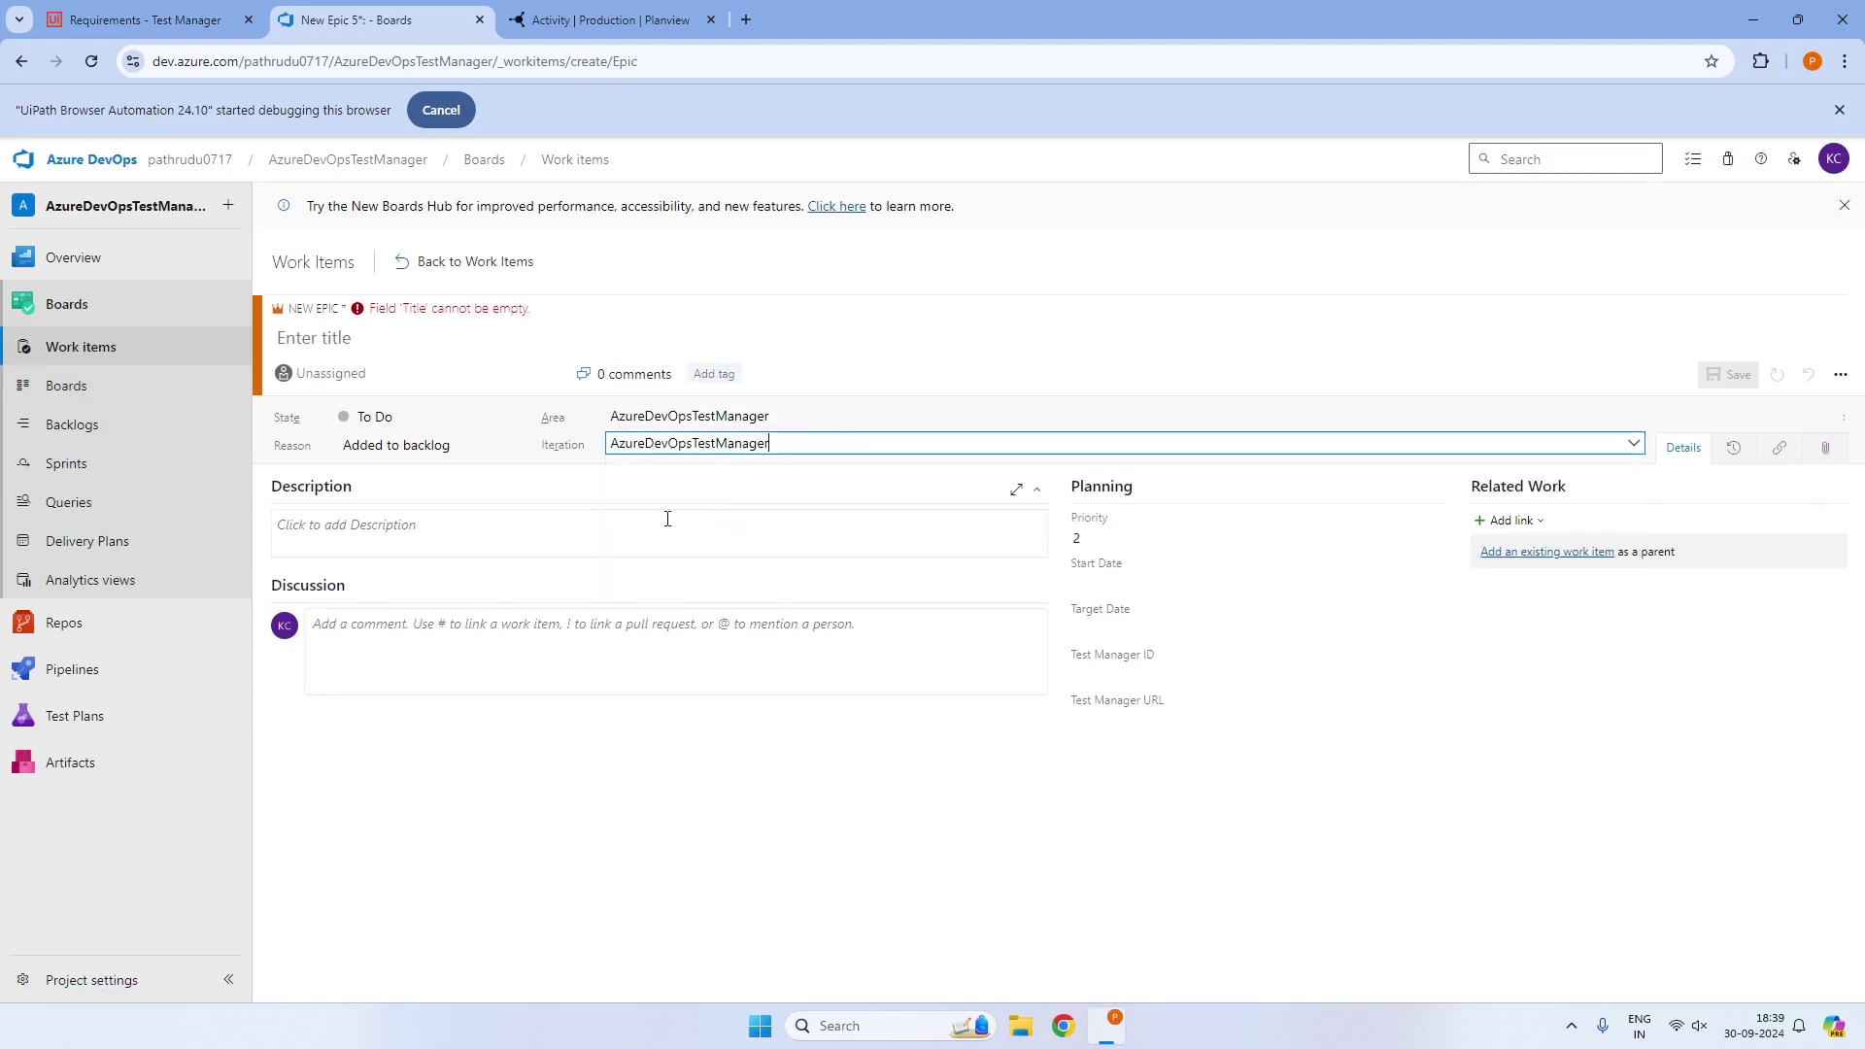
Enter "doments from ADo to TM" as both the title and the description of the new epic
{"action": "left_click", "coordinate": [386, 338]}
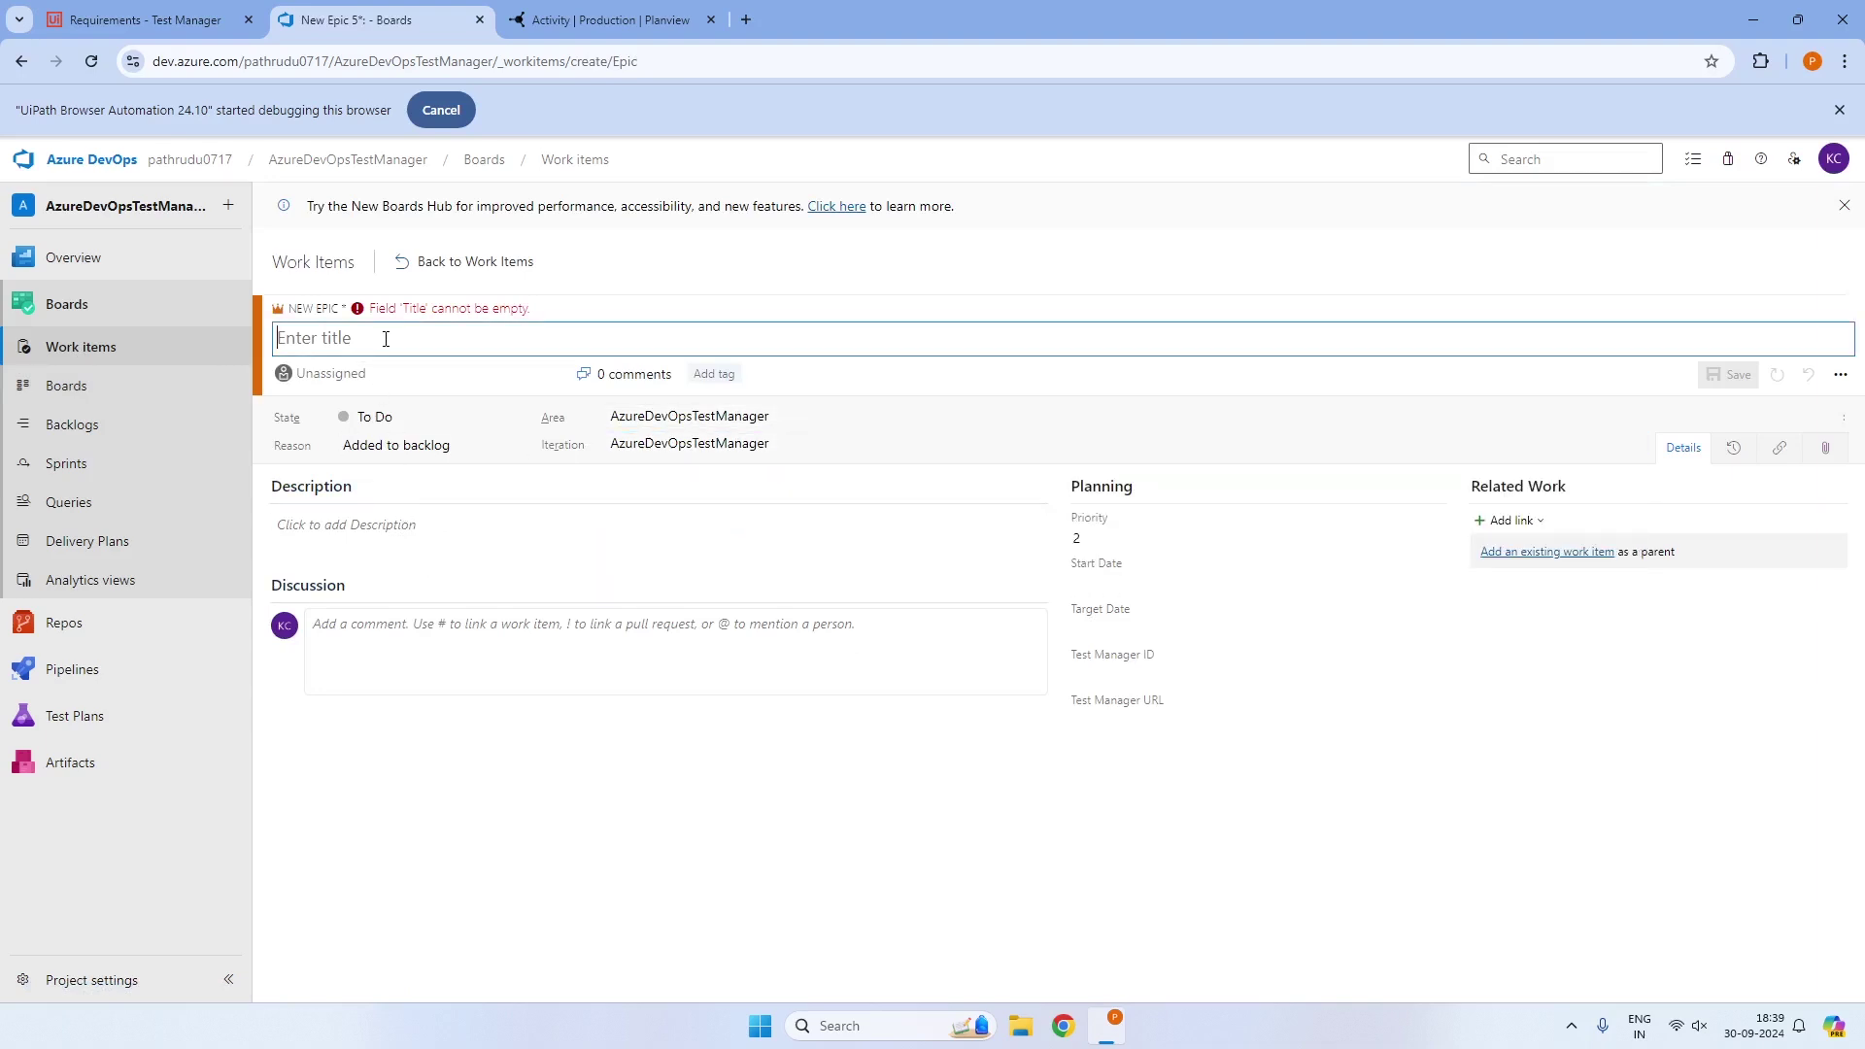
{"action": "type", "text": "doments from"}
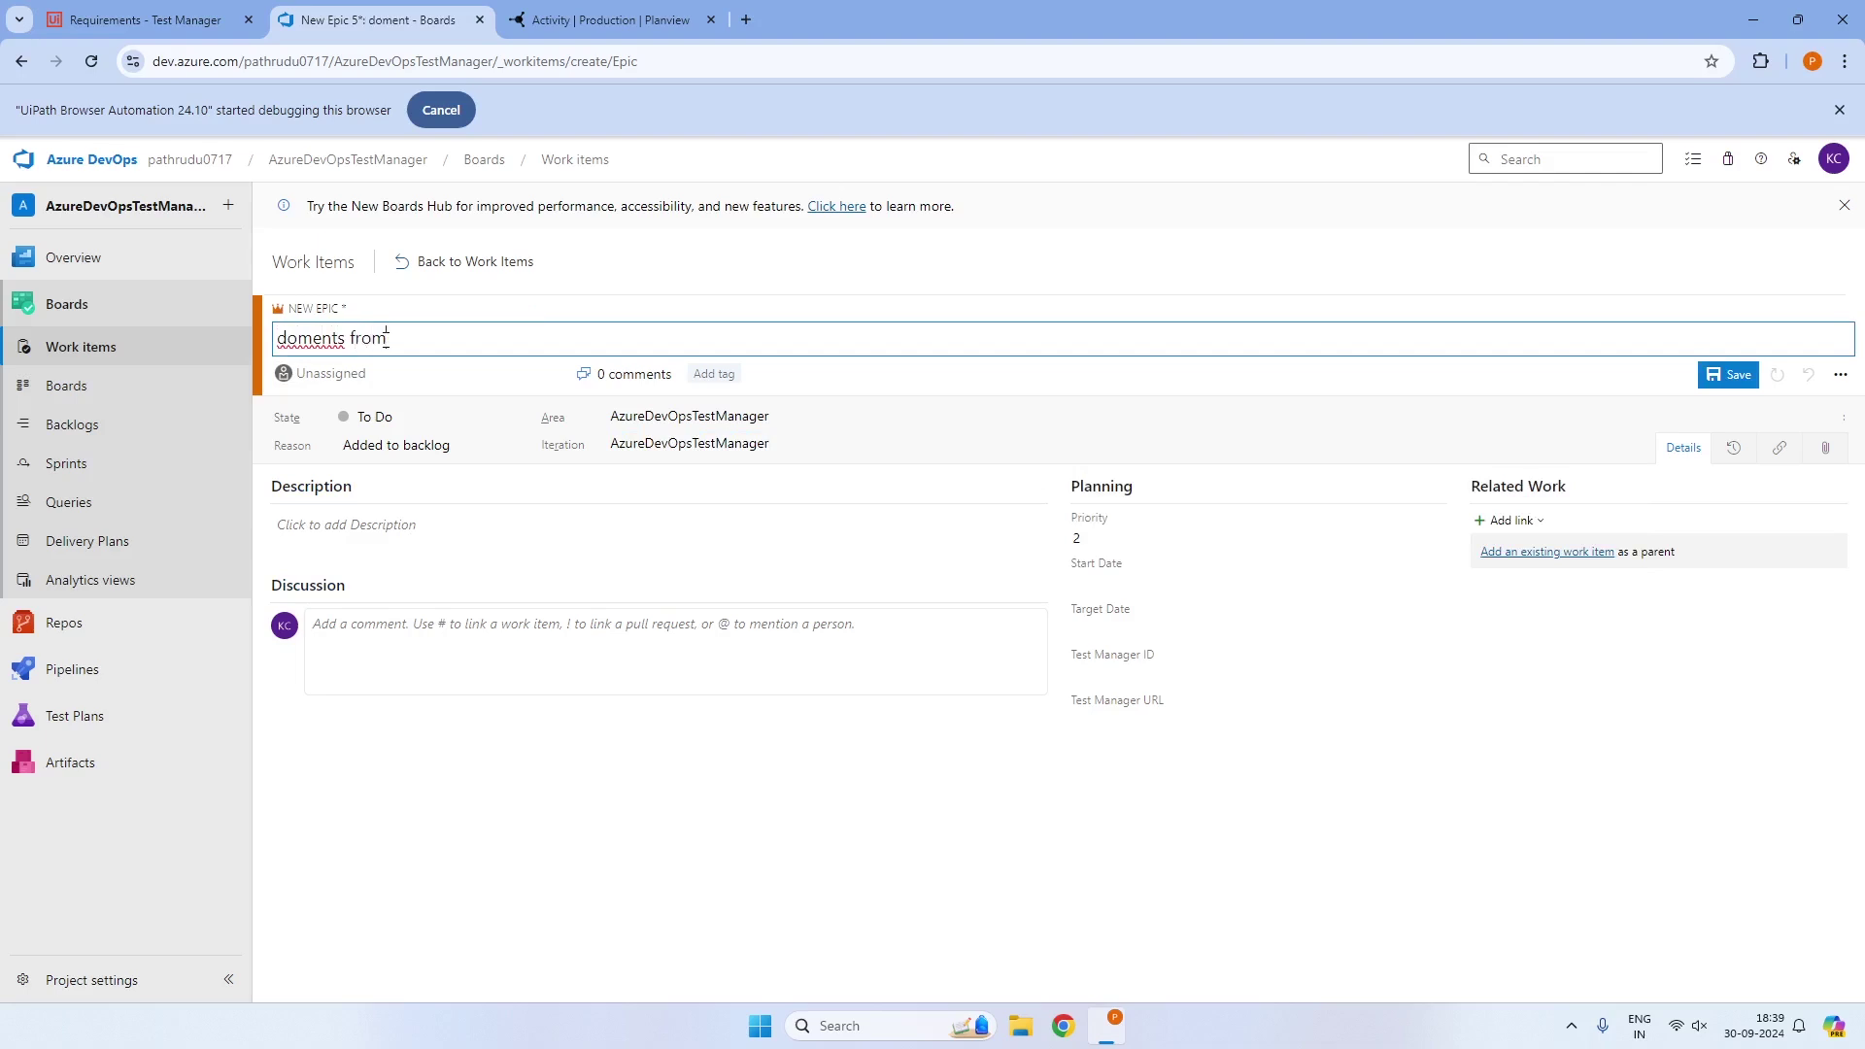
{"action": "type", "text": " S"}
{"action": "key", "text": "ctrl+a"}
{"action": "key", "text": "ctrl+c"}
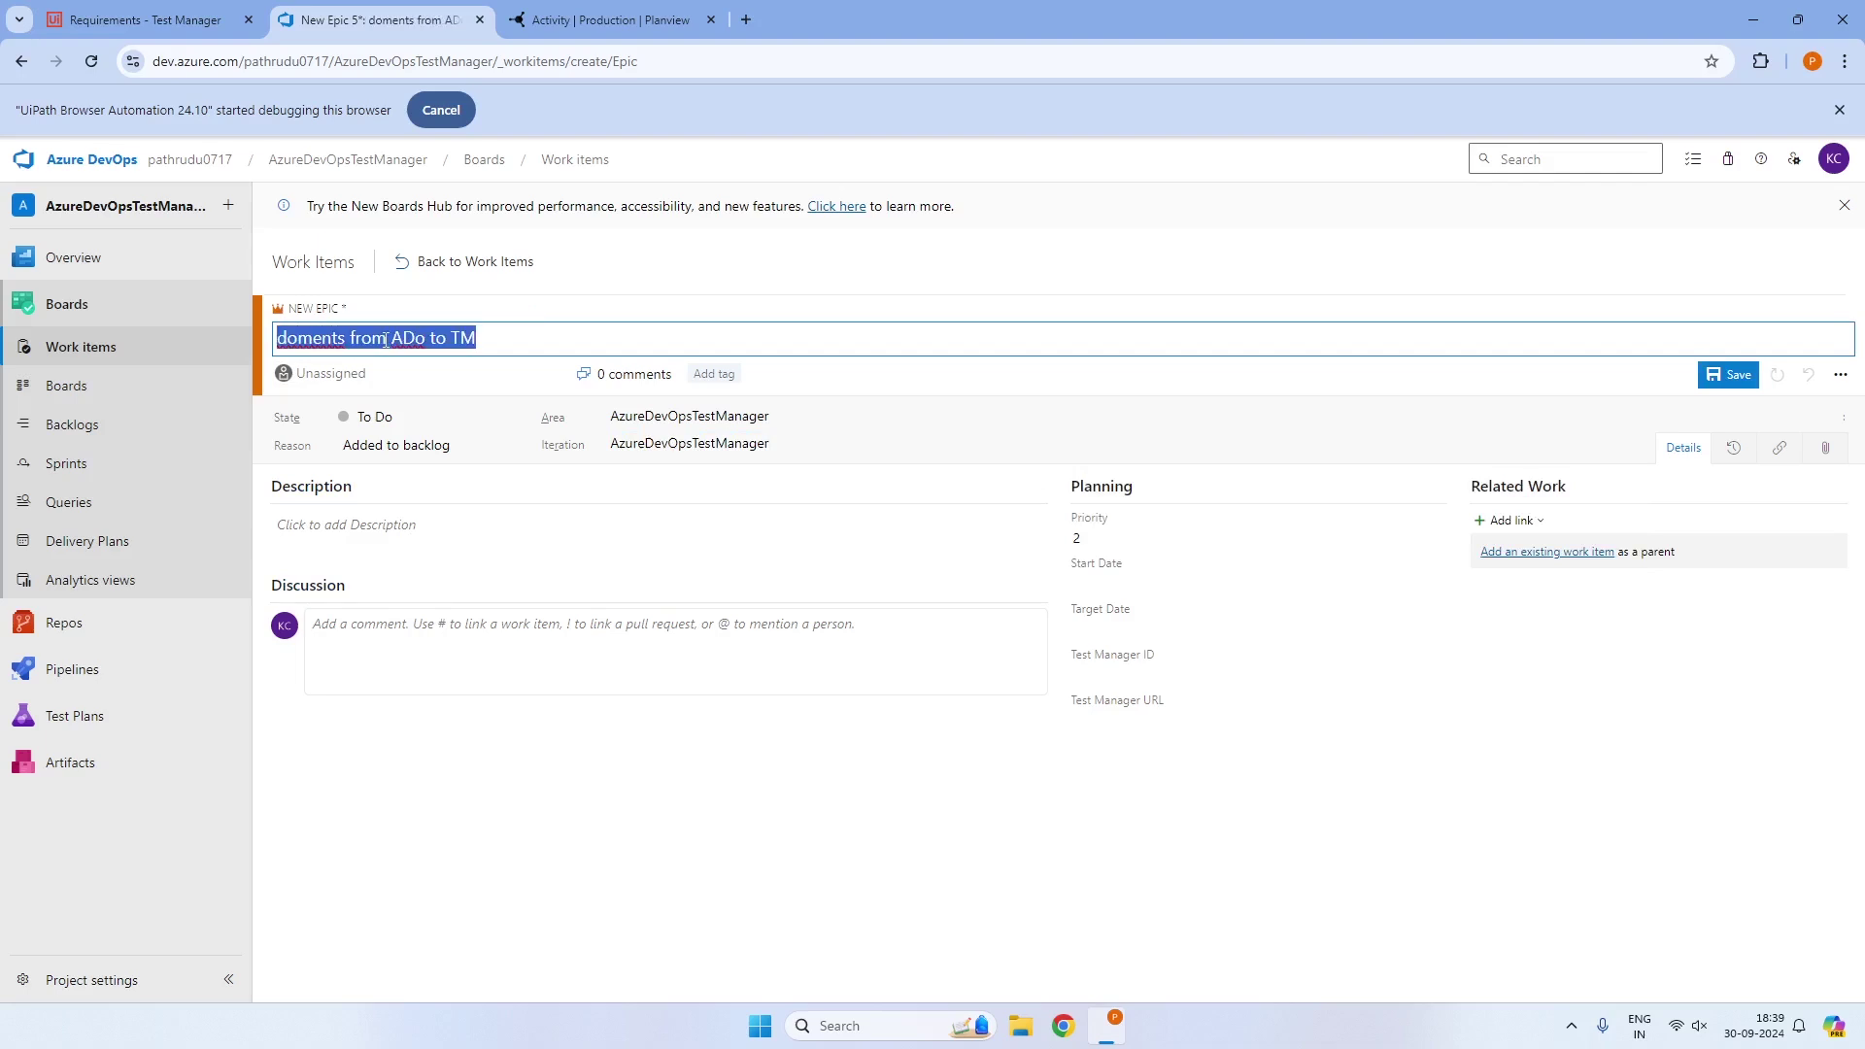
{"action": "left_click", "coordinate": [383, 543]}
{"action": "key", "text": "ctrl+v"}
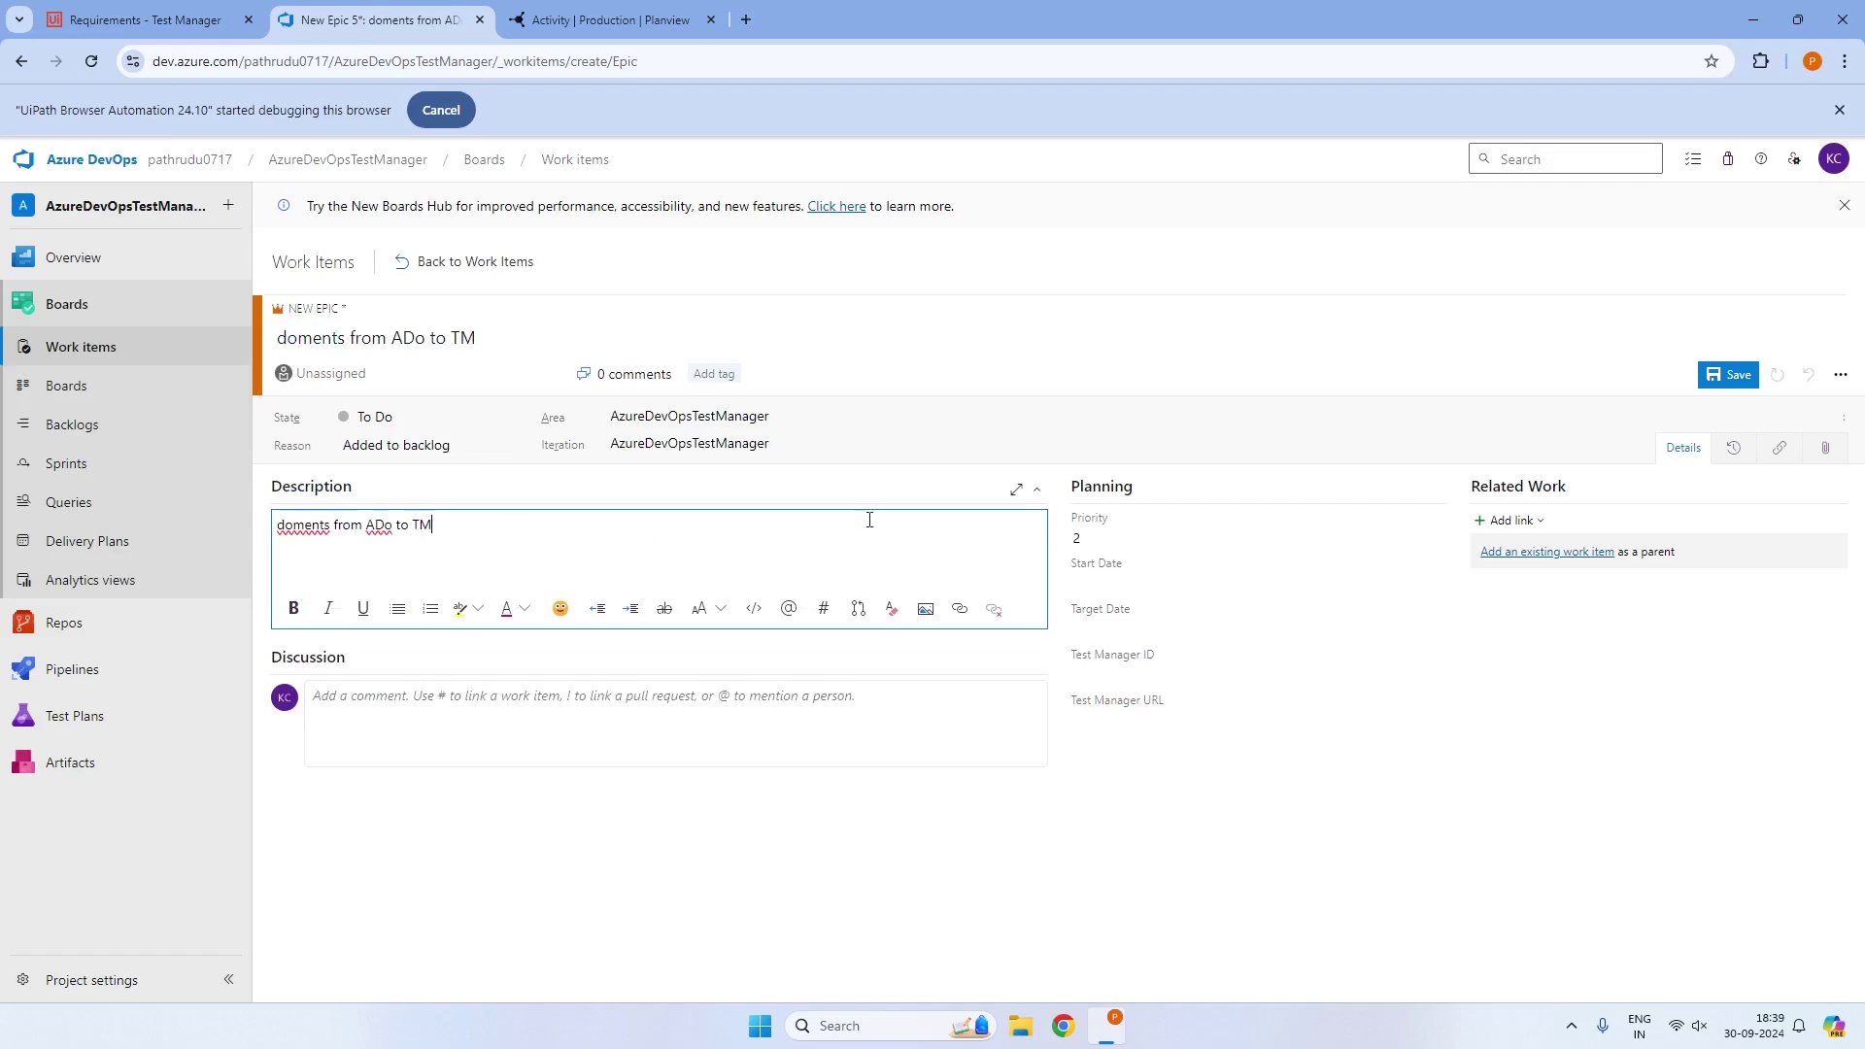
Attach "Deep Dive into UiPath Autopilot™ for Testers.png" to the new epic and save the epic
{"action": "left_click", "coordinate": [1822, 450]}
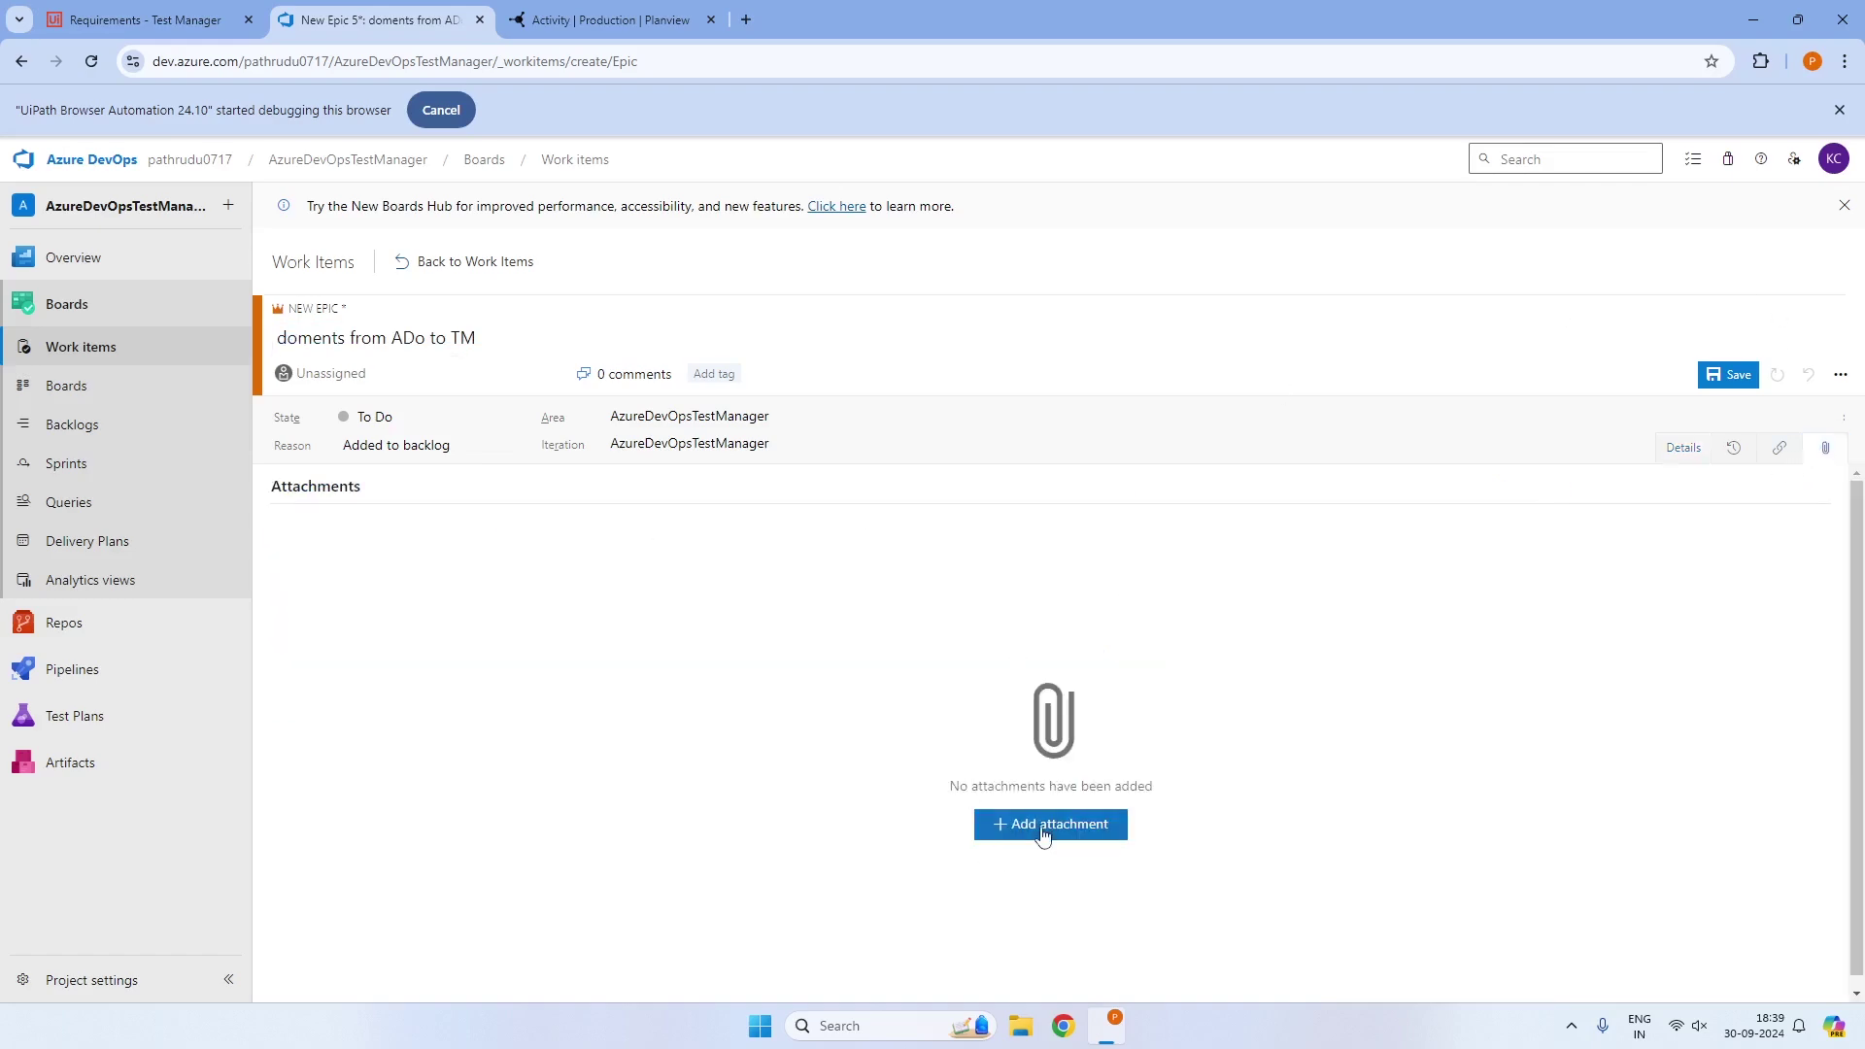
{"action": "left_click", "coordinate": [1044, 824]}
{"action": "left_click", "coordinate": [408, 184]}
{"action": "left_click", "coordinate": [1345, 866]}
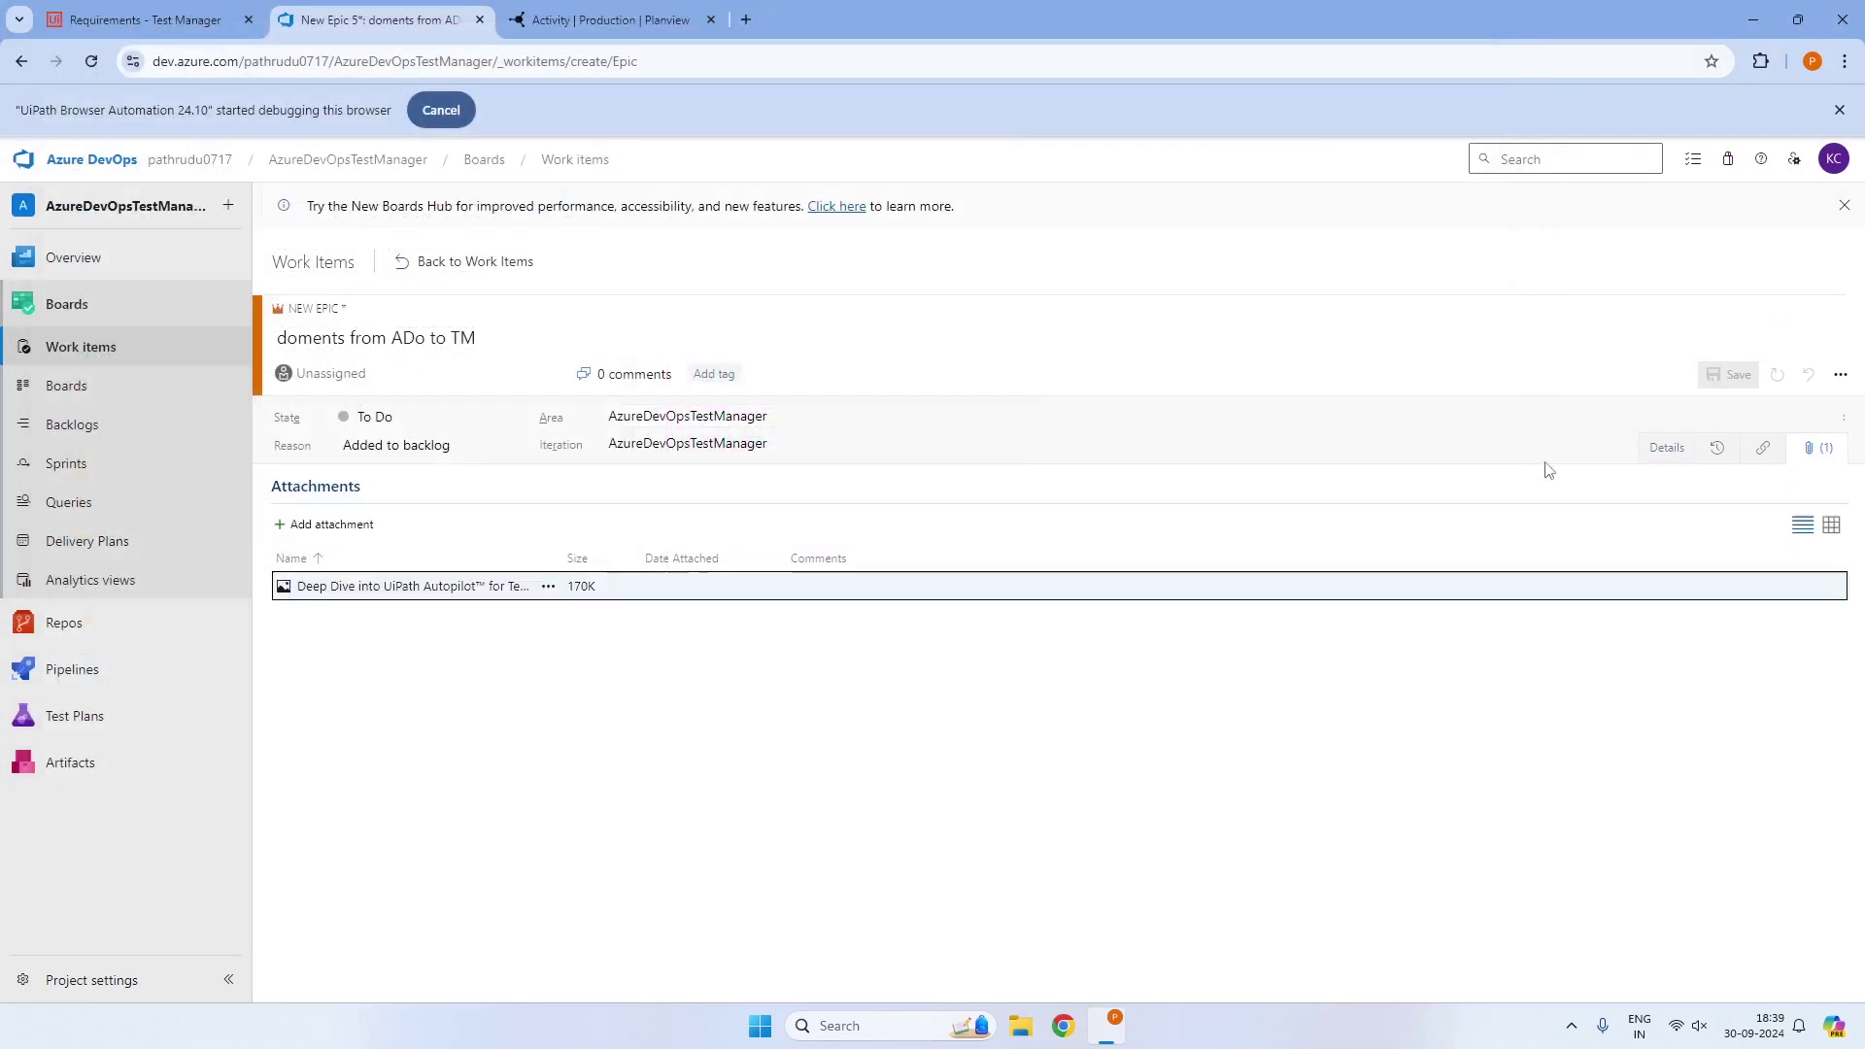
{"action": "left_click", "coordinate": [1733, 375]}
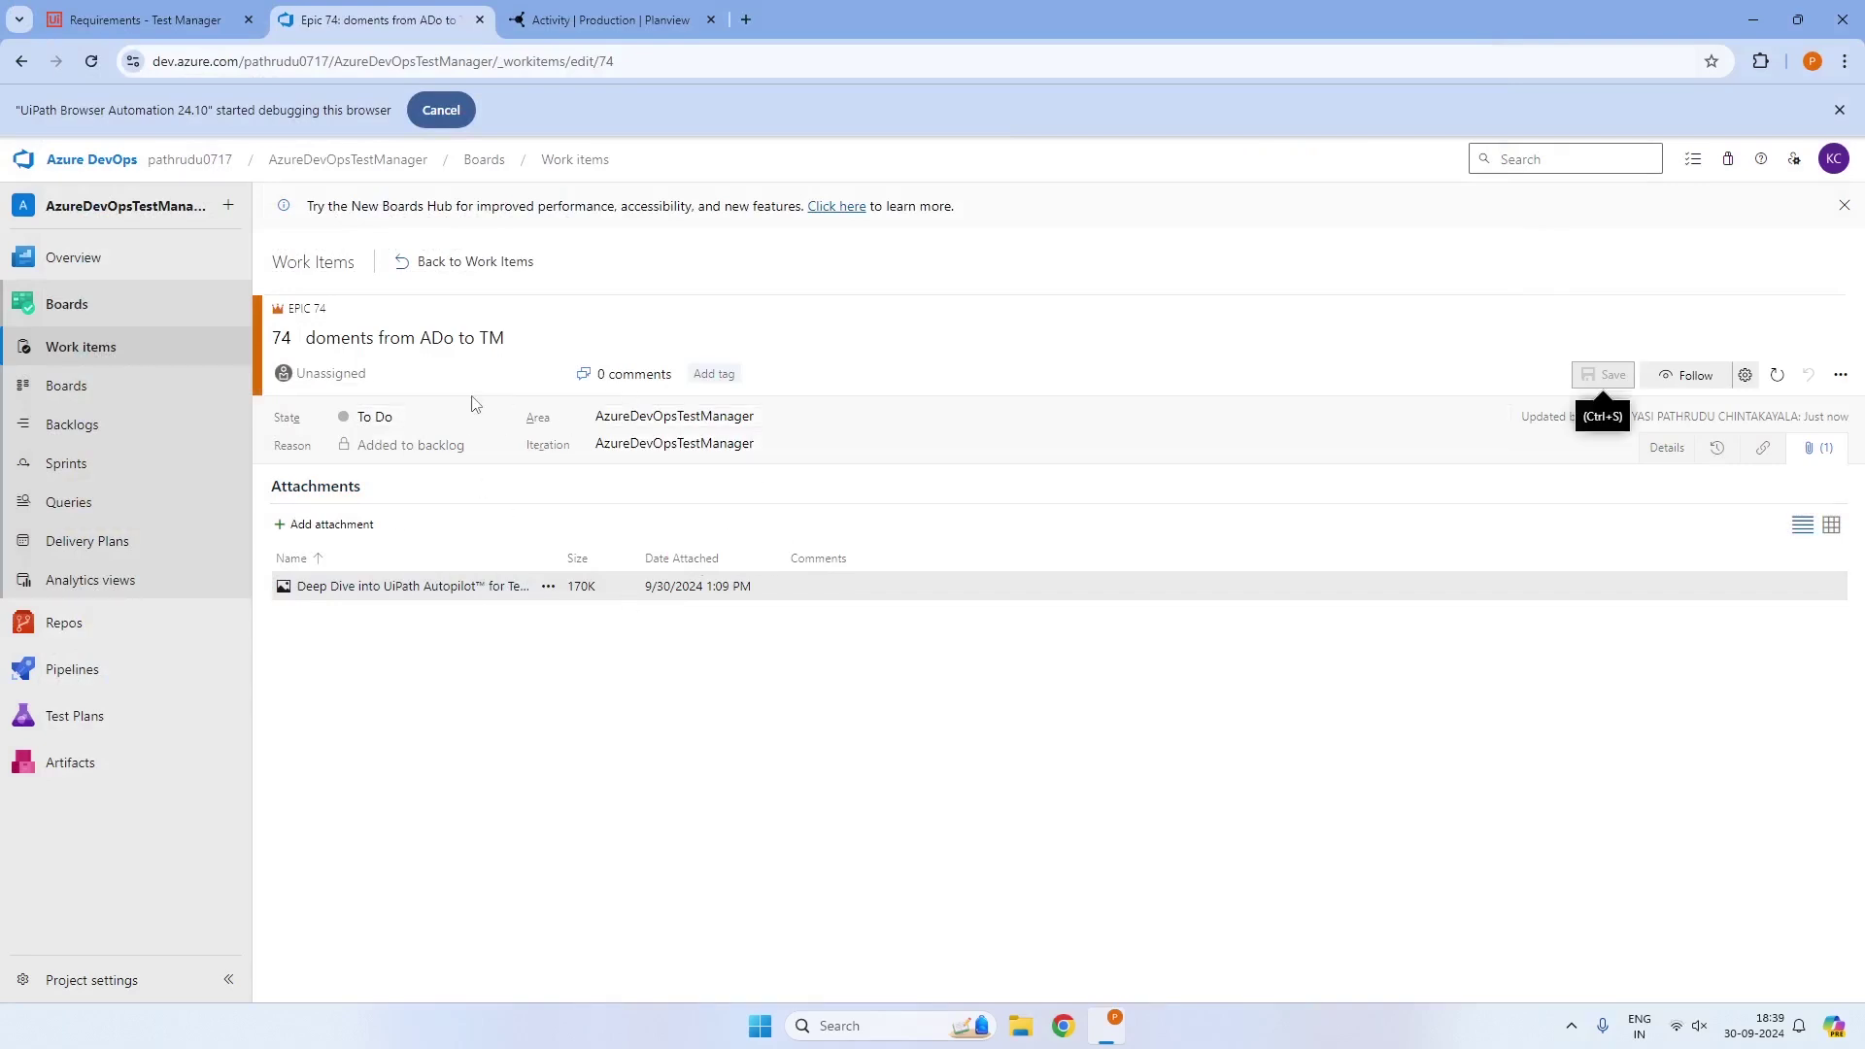
Return to the Azure DevOps work items list, then switch to Test Manager and open its requirements list
{"action": "left_click", "coordinate": [120, 353]}
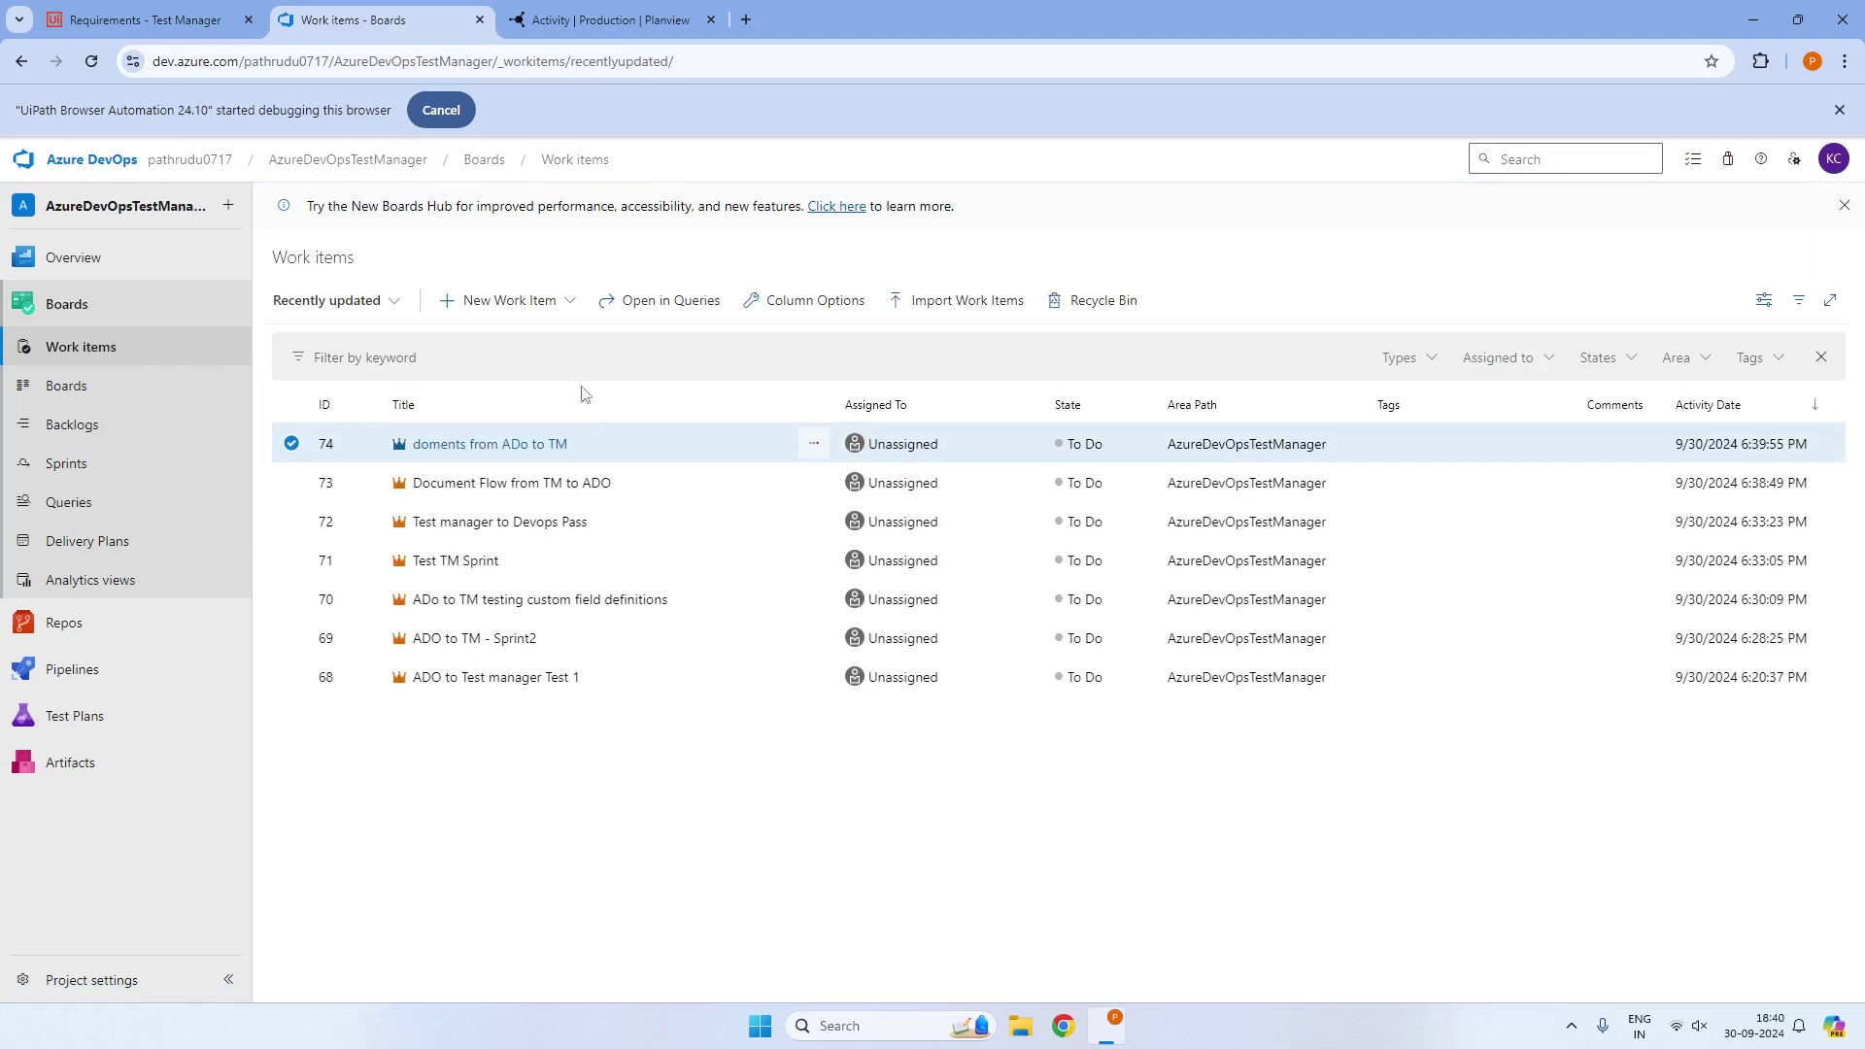
{"action": "left_click", "coordinate": [183, 23]}
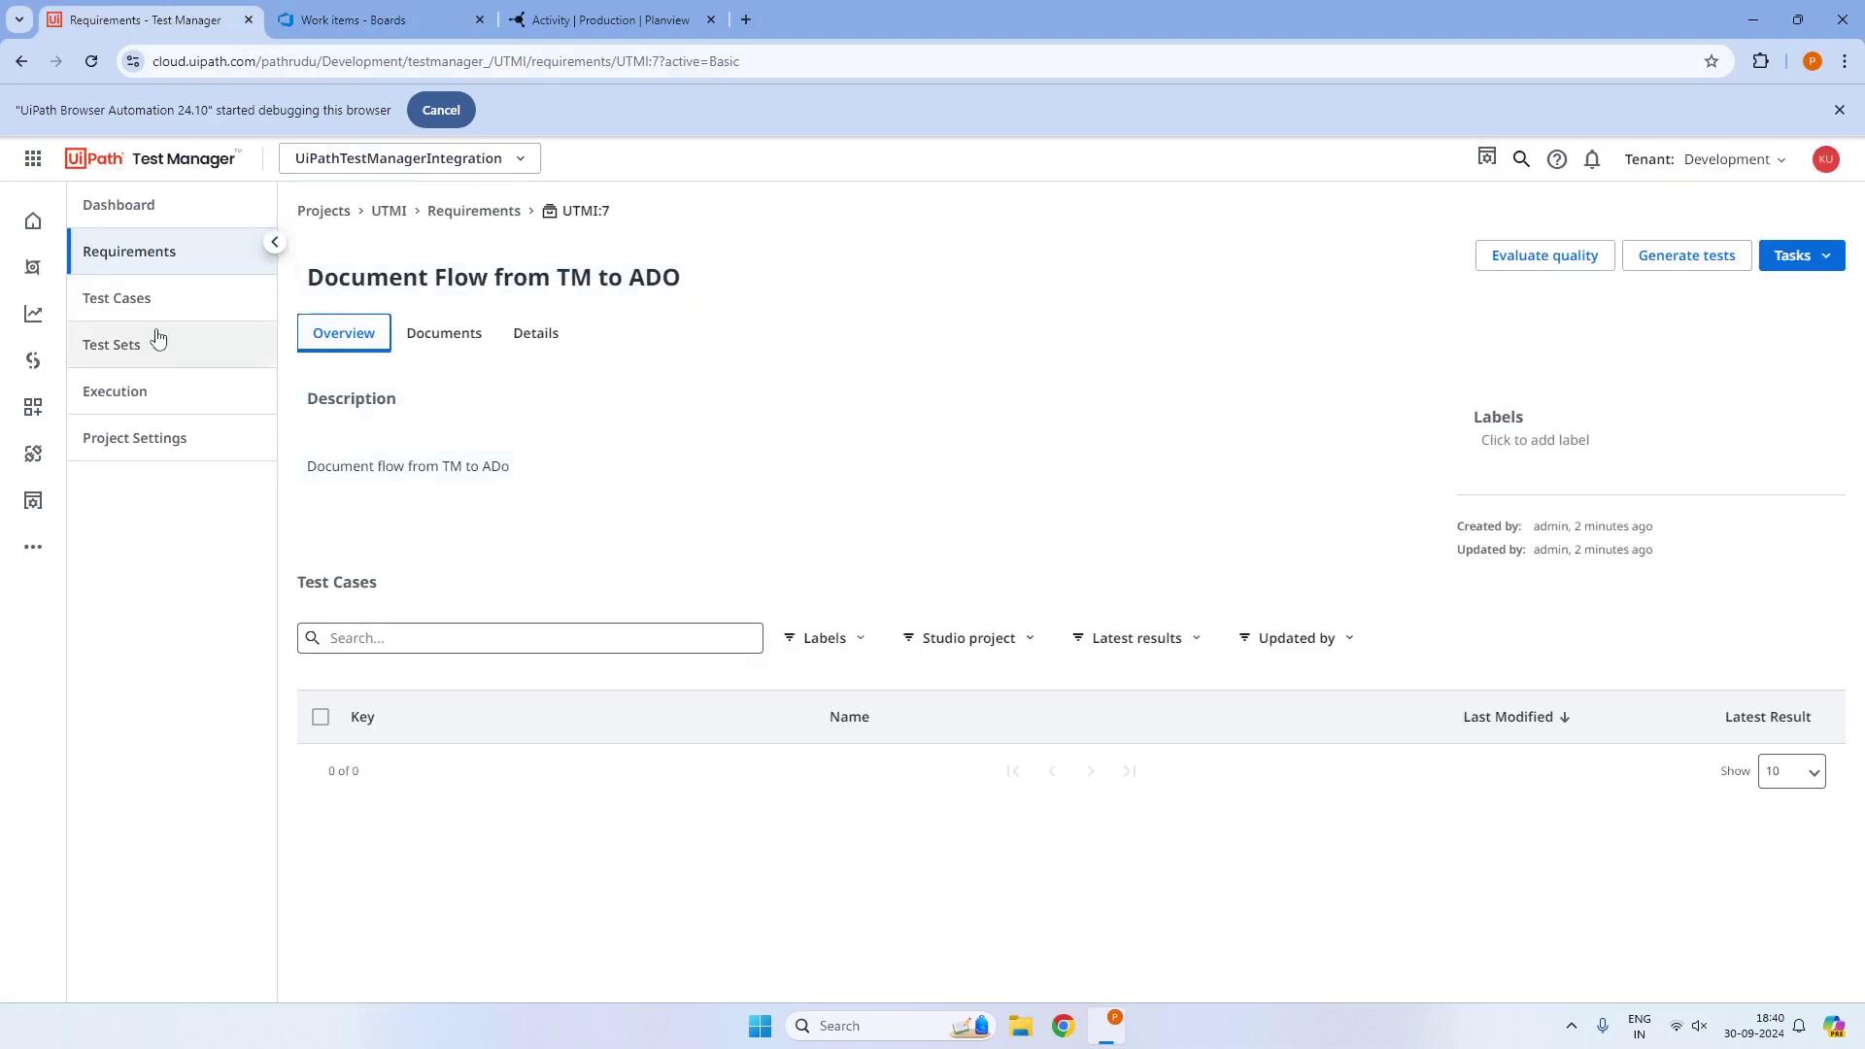
{"action": "left_click", "coordinate": [119, 252]}
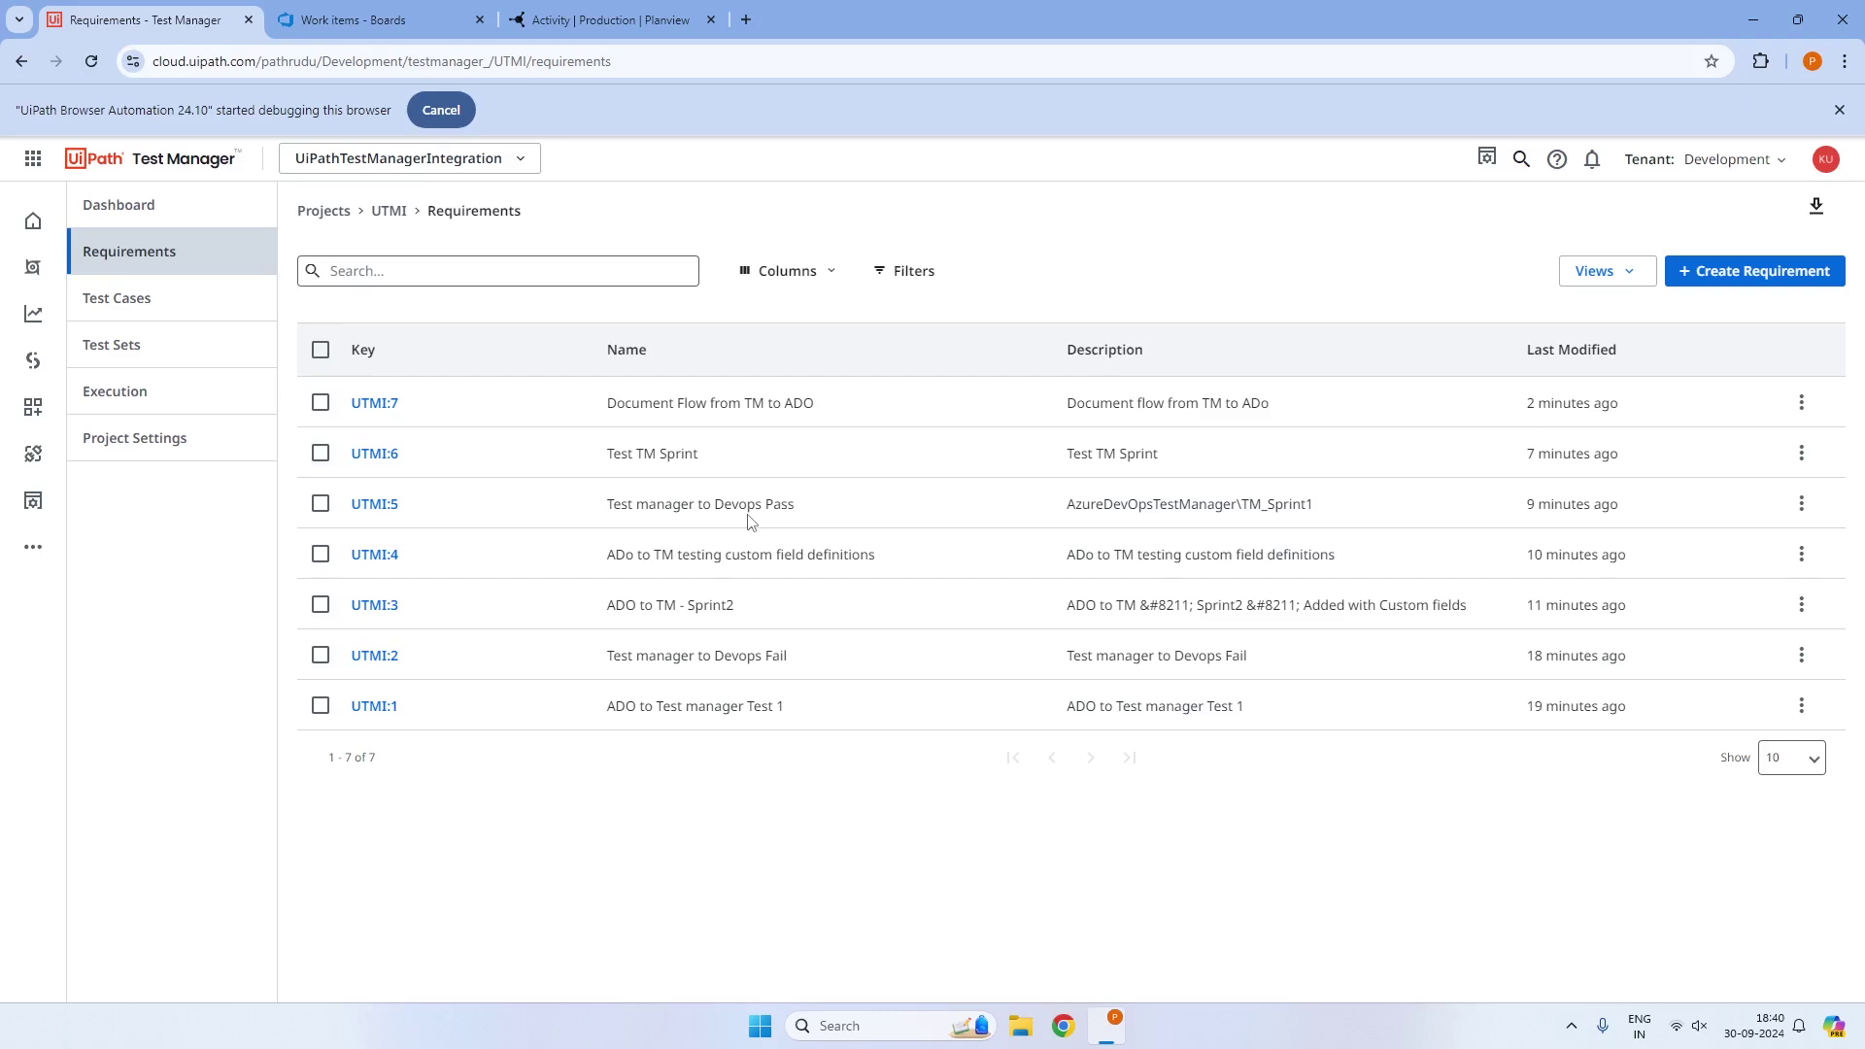
View the Azure DevOps work items list, then return to Test Manager and reload the requirements list
{"action": "left_click", "coordinate": [373, 11]}
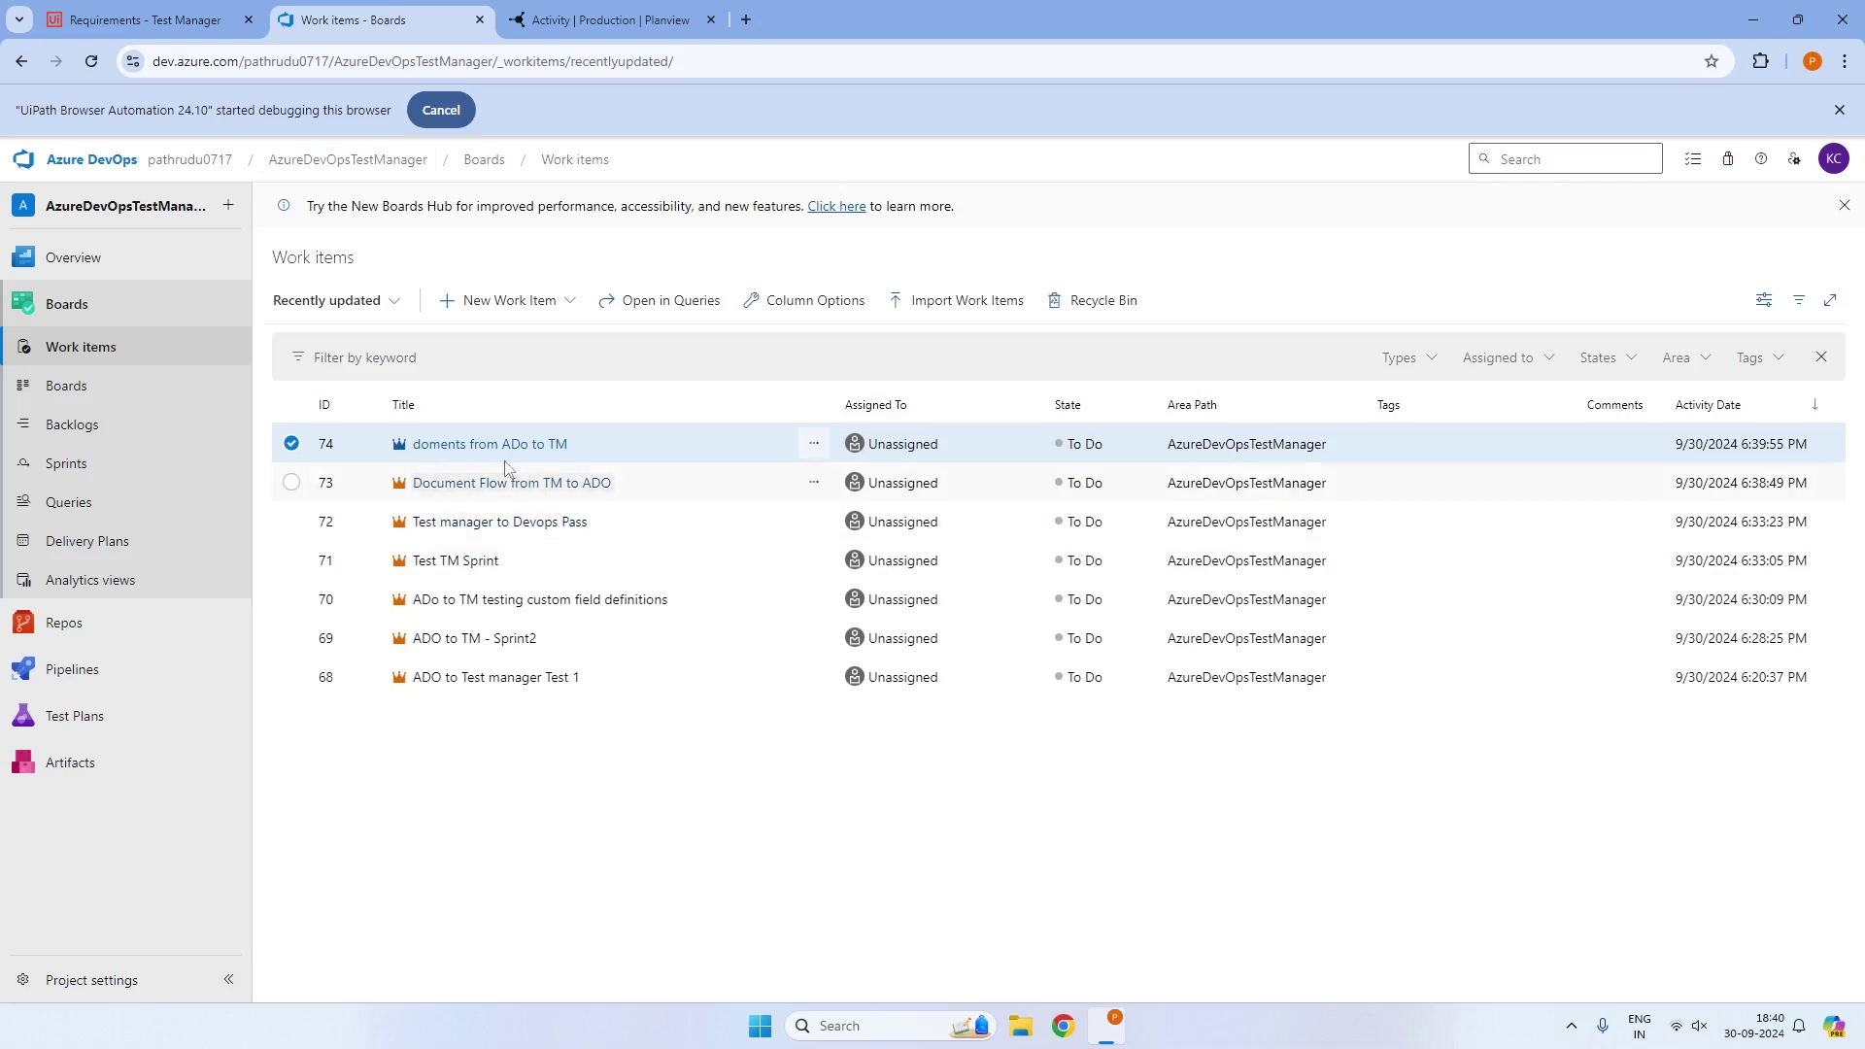
{"action": "left_click", "coordinate": [145, 19]}
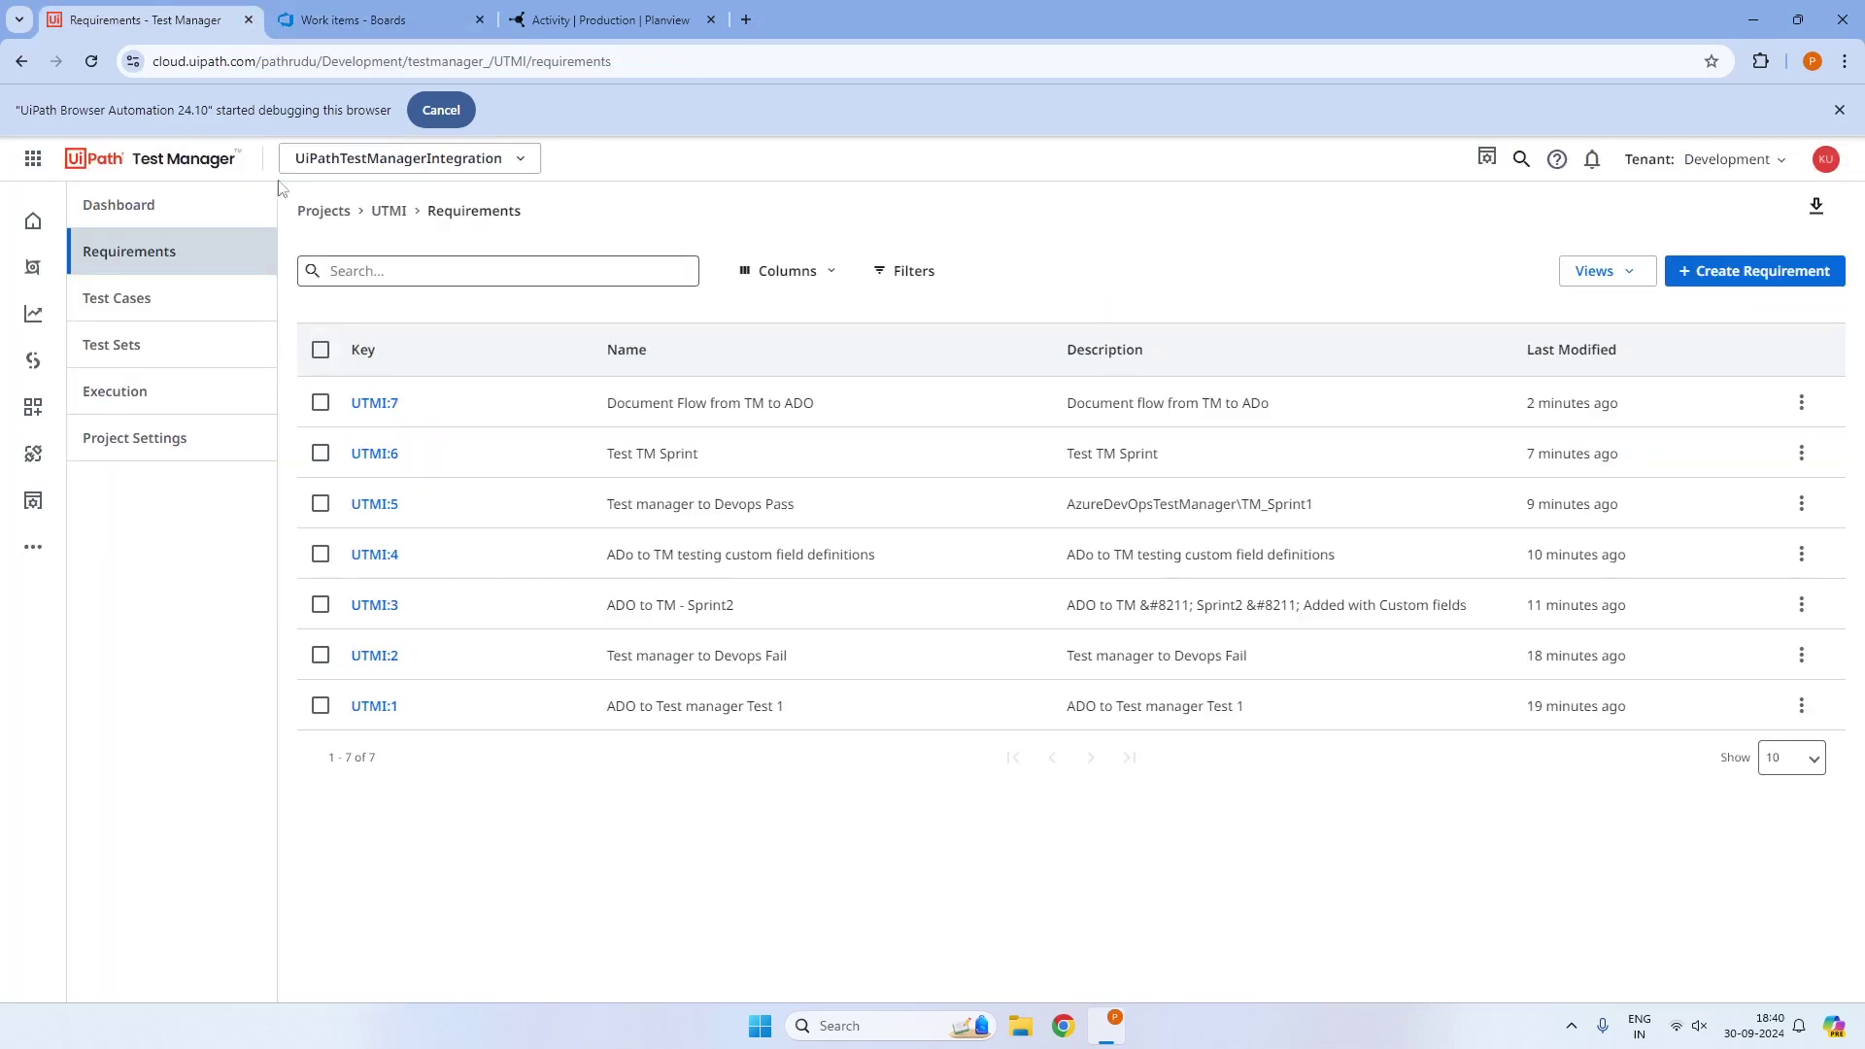
{"action": "left_click", "coordinate": [92, 61]}
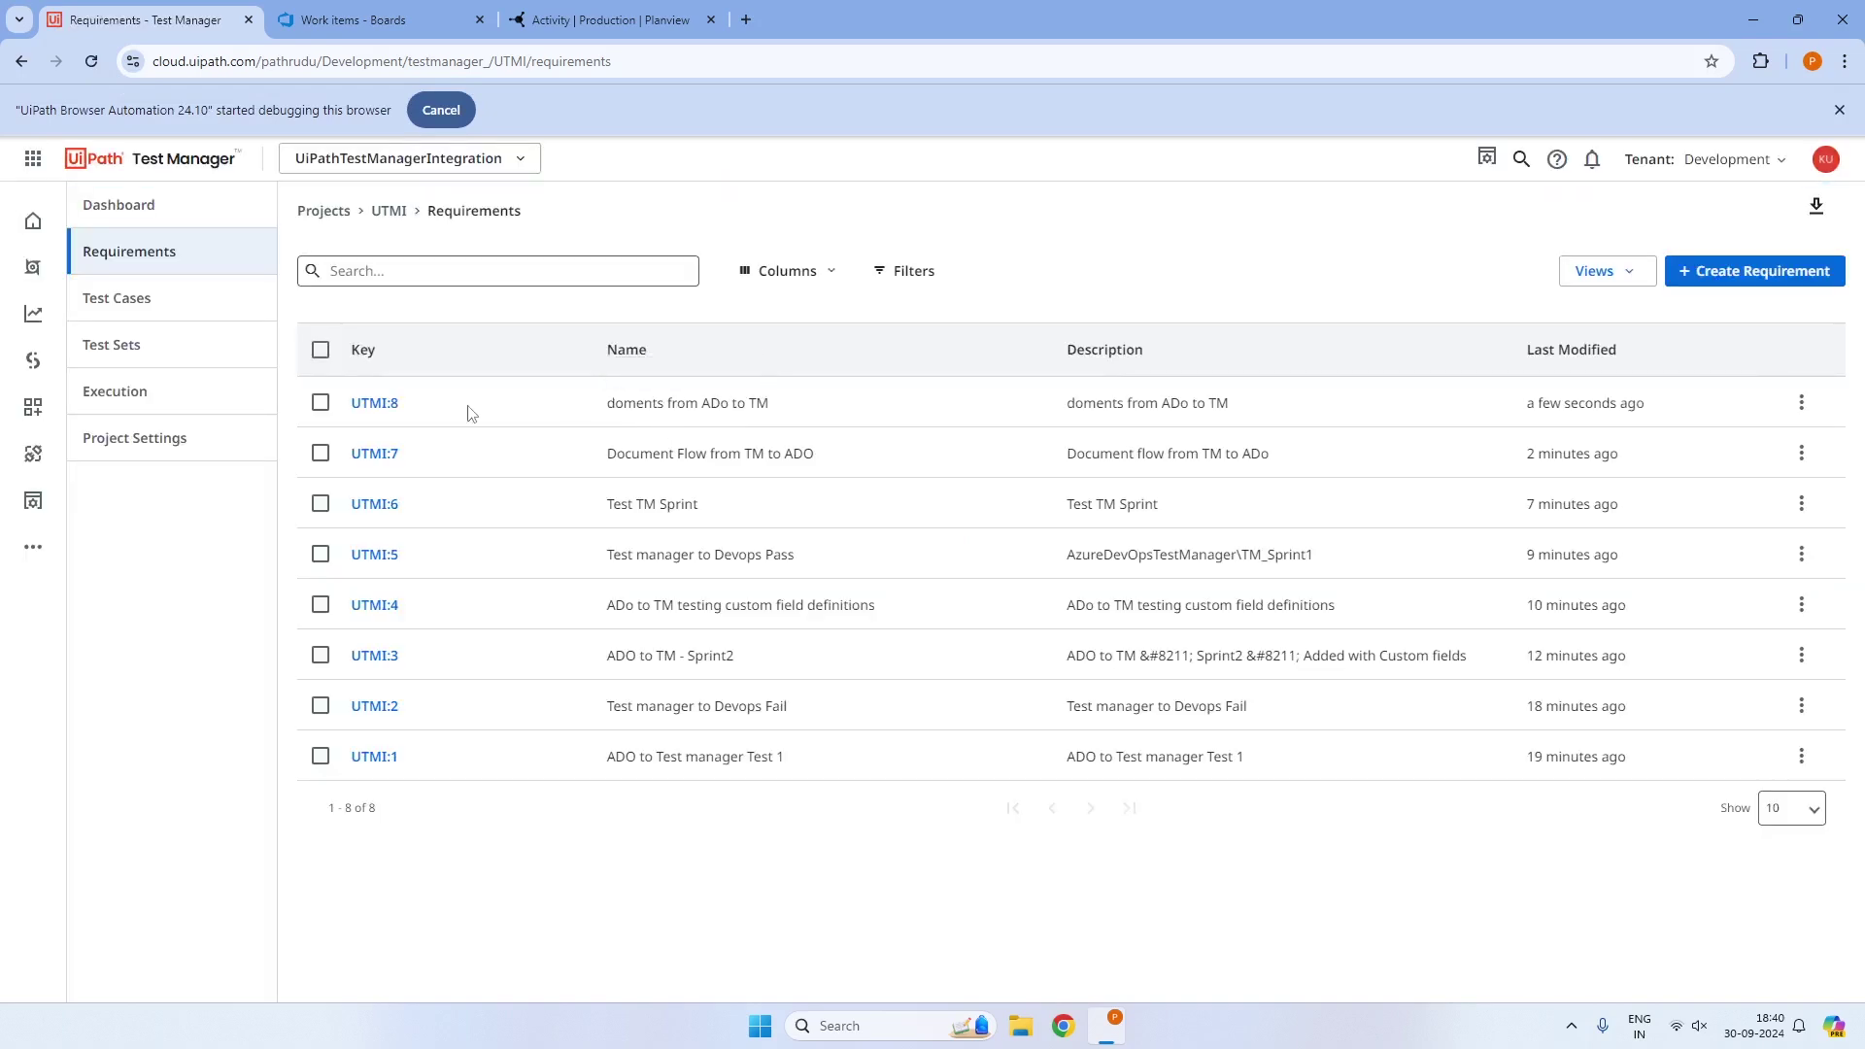
Open the requirement "doments from ADo to TM" and check its documents and custom field details
{"action": "left_click", "coordinate": [373, 404]}
{"action": "left_click", "coordinate": [439, 327]}
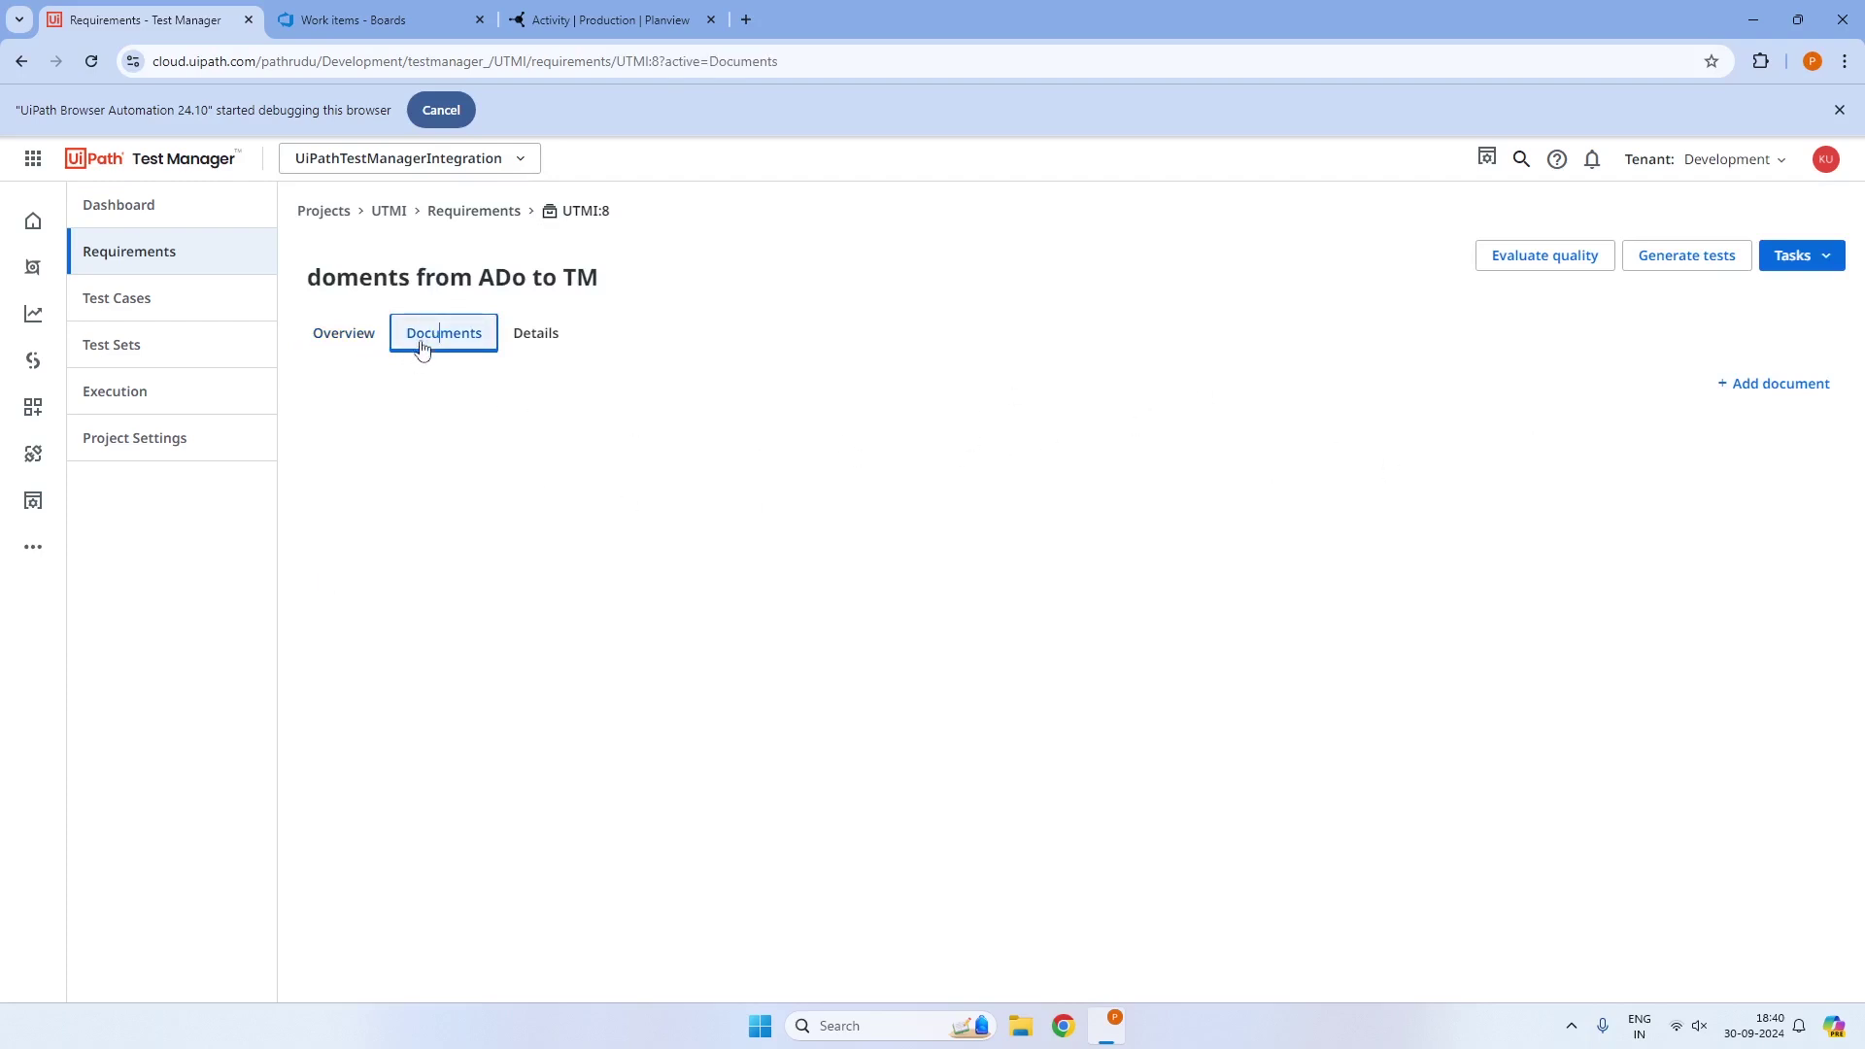
{"action": "left_click", "coordinate": [535, 332]}
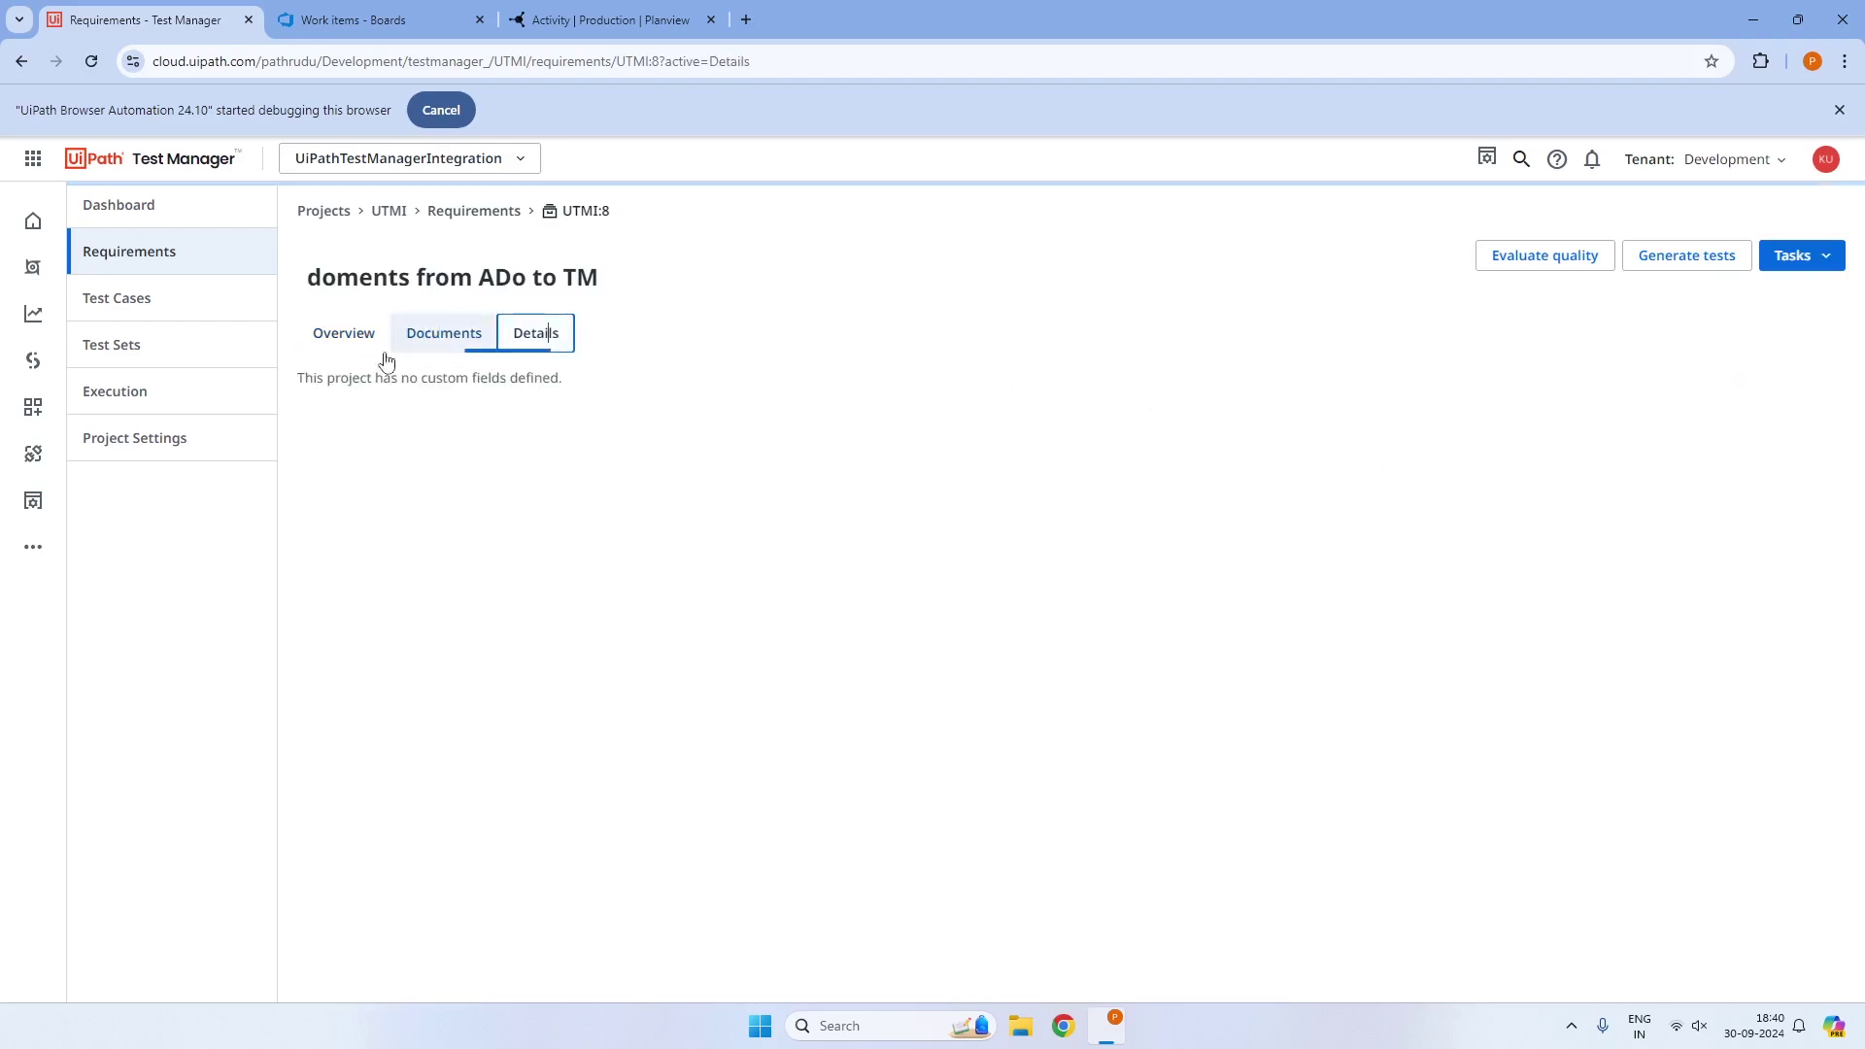
{"action": "left_click", "coordinate": [328, 347]}
{"action": "left_click", "coordinate": [446, 348]}
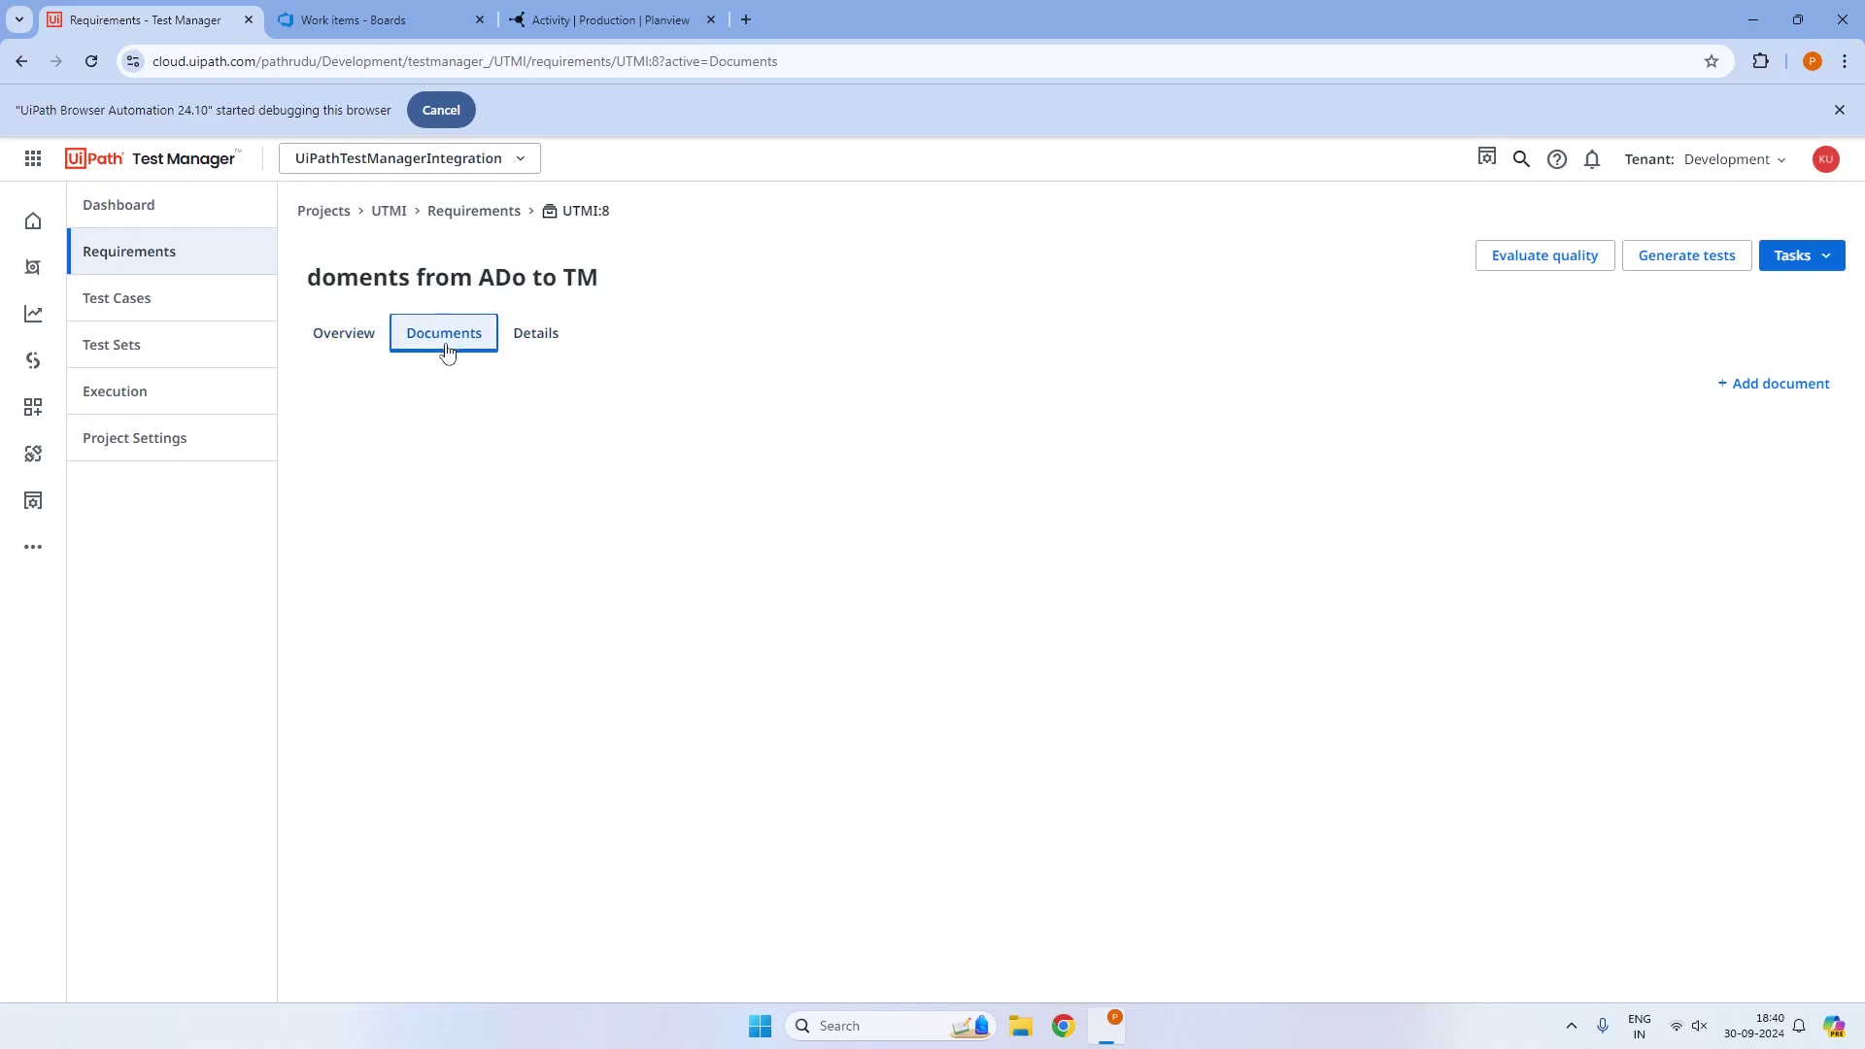
View the attachments of the "doments from ADo to TM" epic in Azure DevOps, then the processing artifact activities in Planview
{"action": "left_click", "coordinate": [389, 19]}
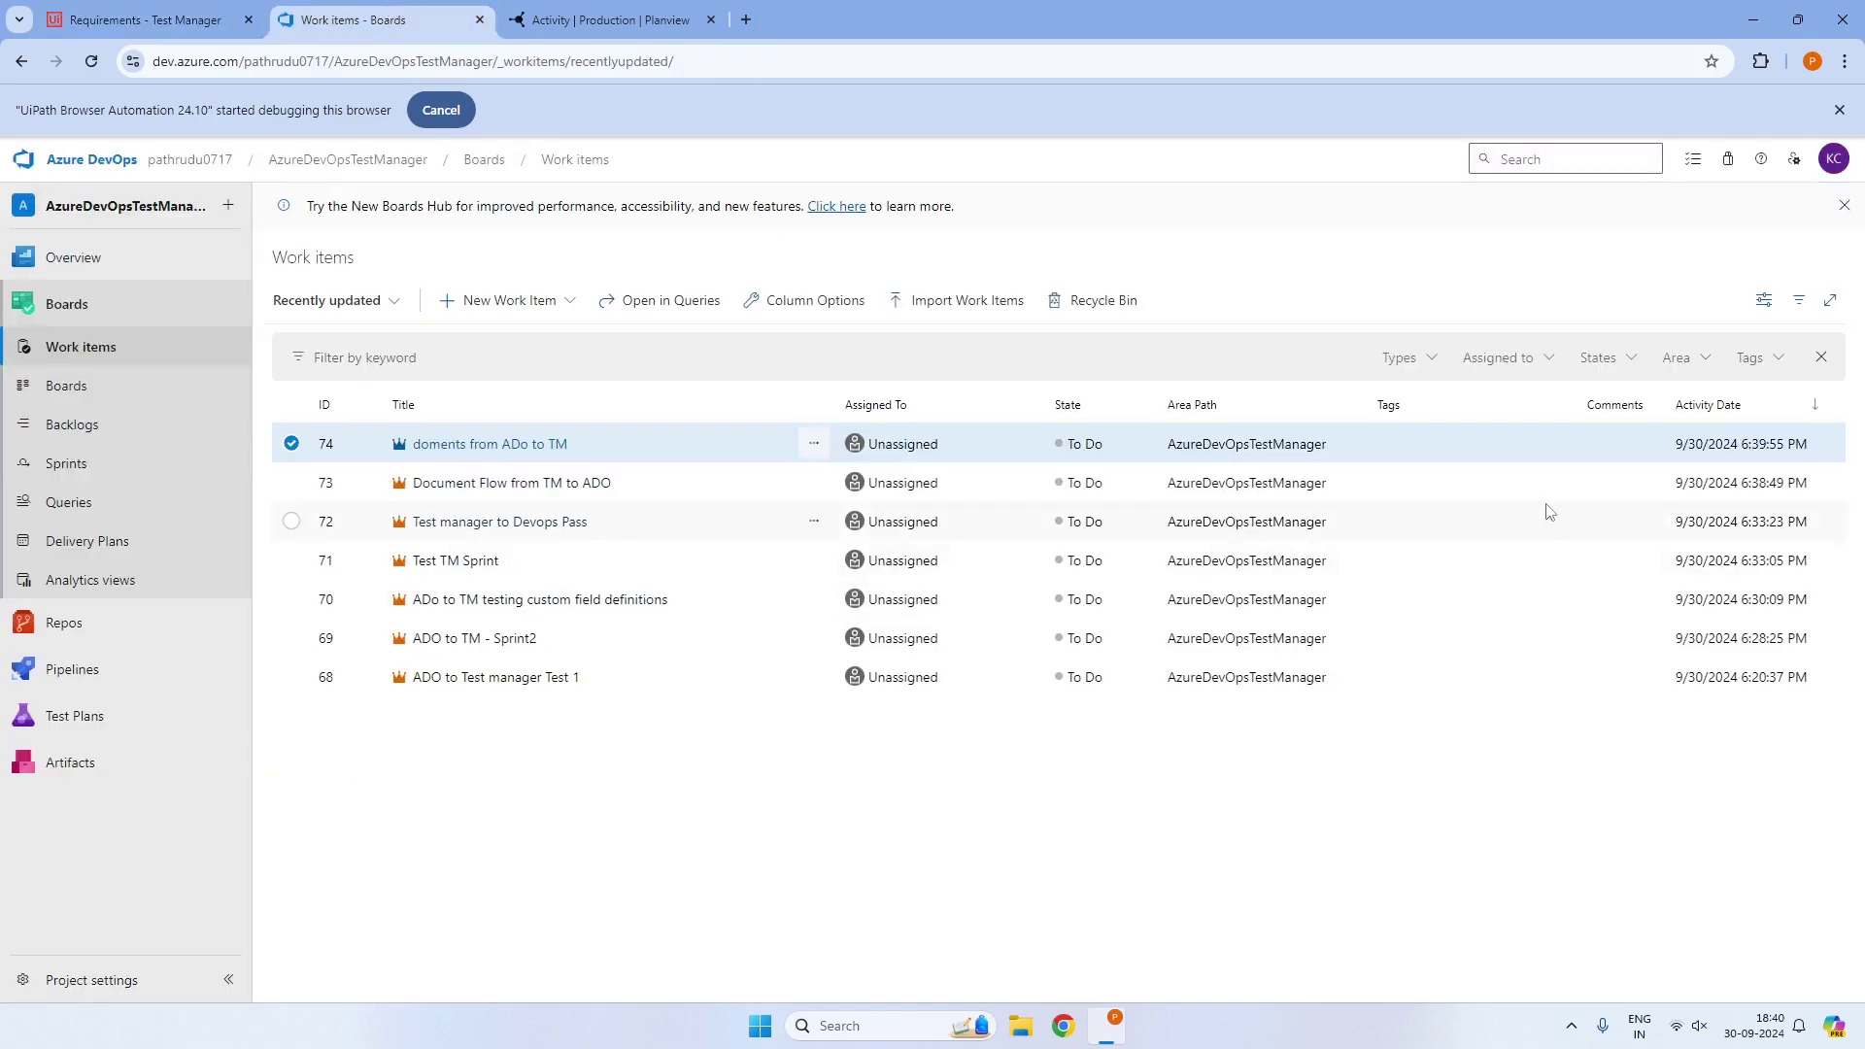
{"action": "left_click", "coordinate": [507, 443]}
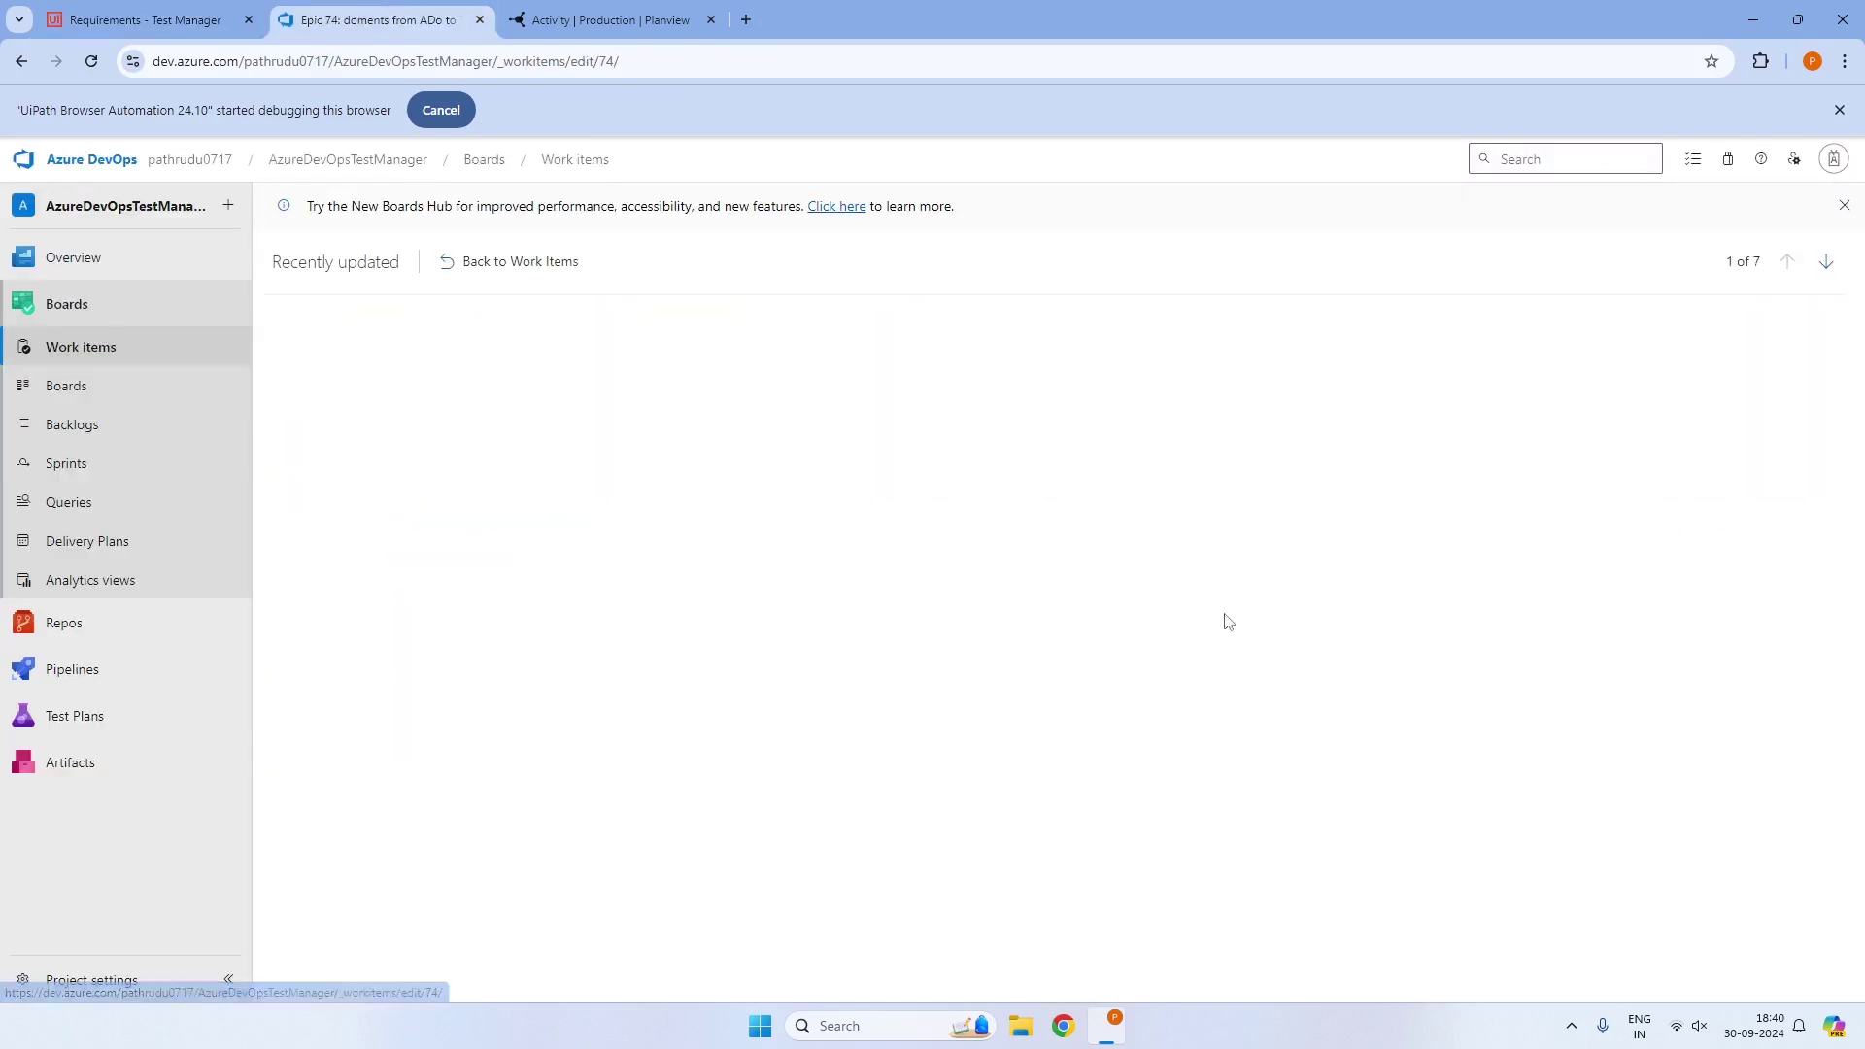
{"action": "left_click", "coordinate": [1822, 453]}
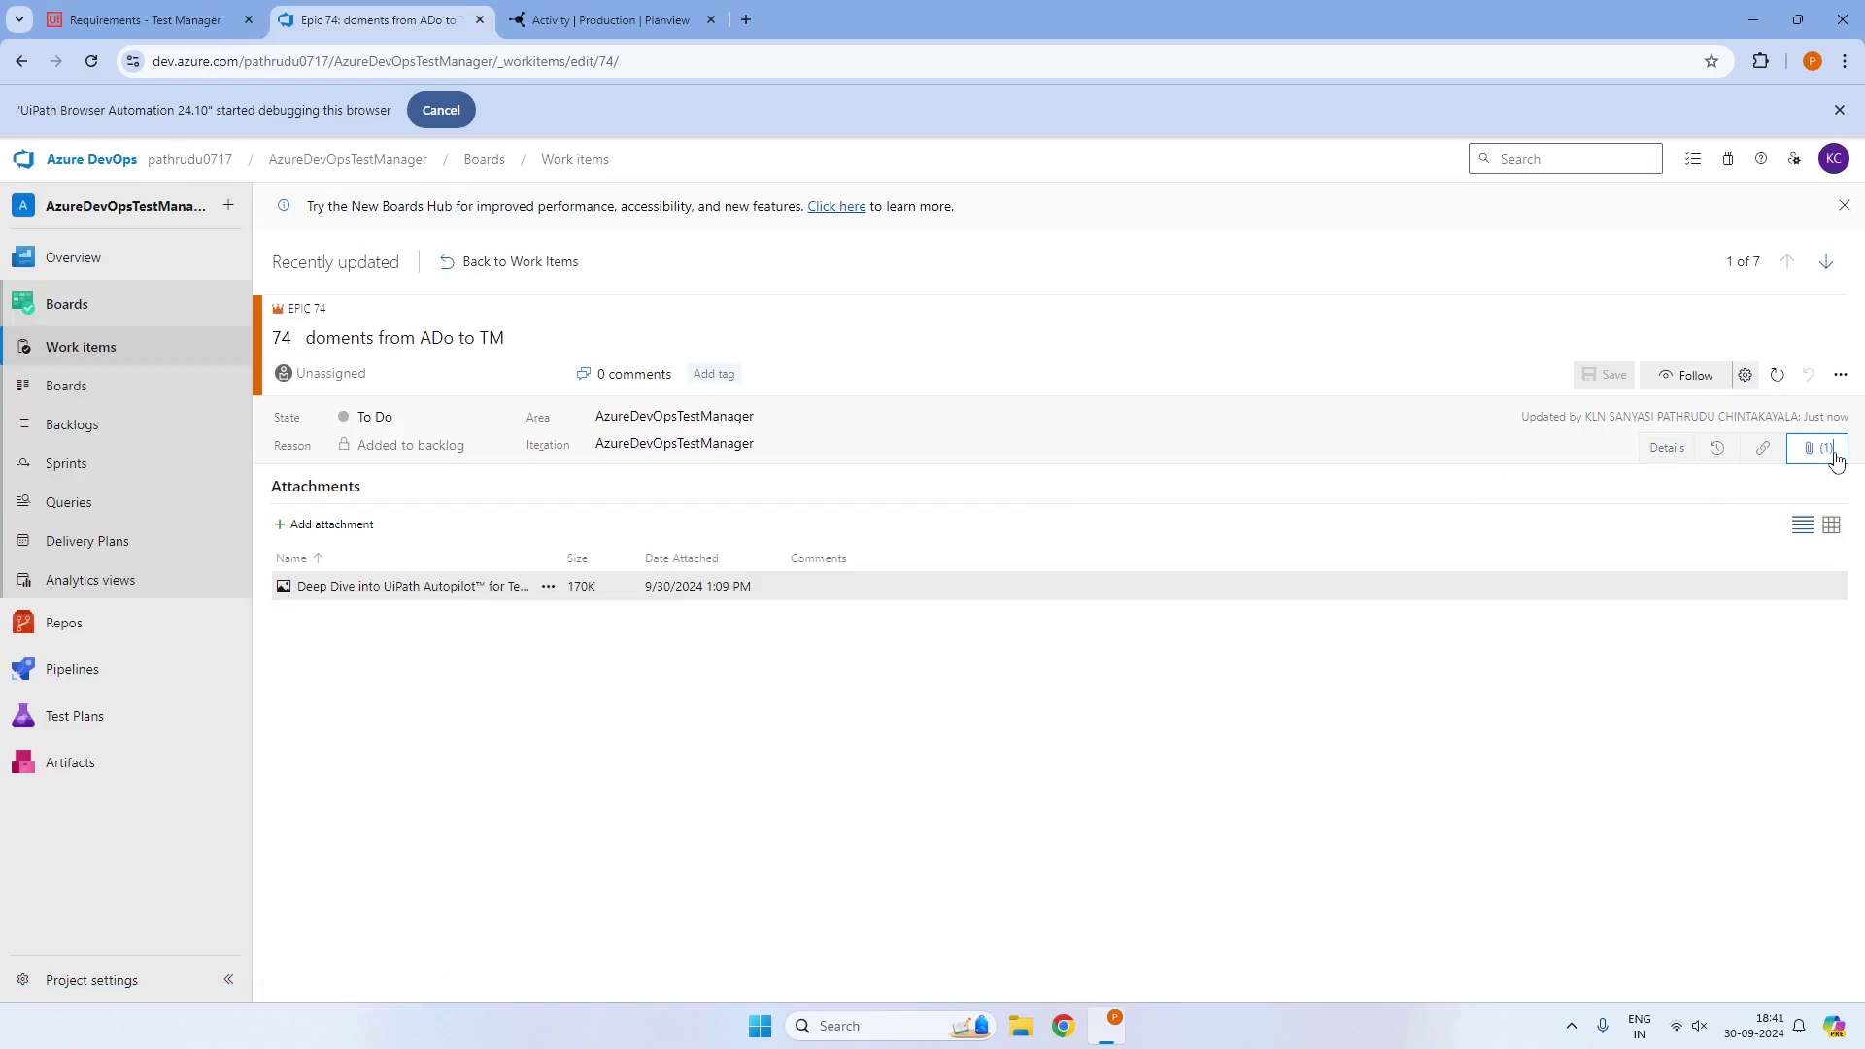
{"action": "left_click", "coordinate": [610, 19]}
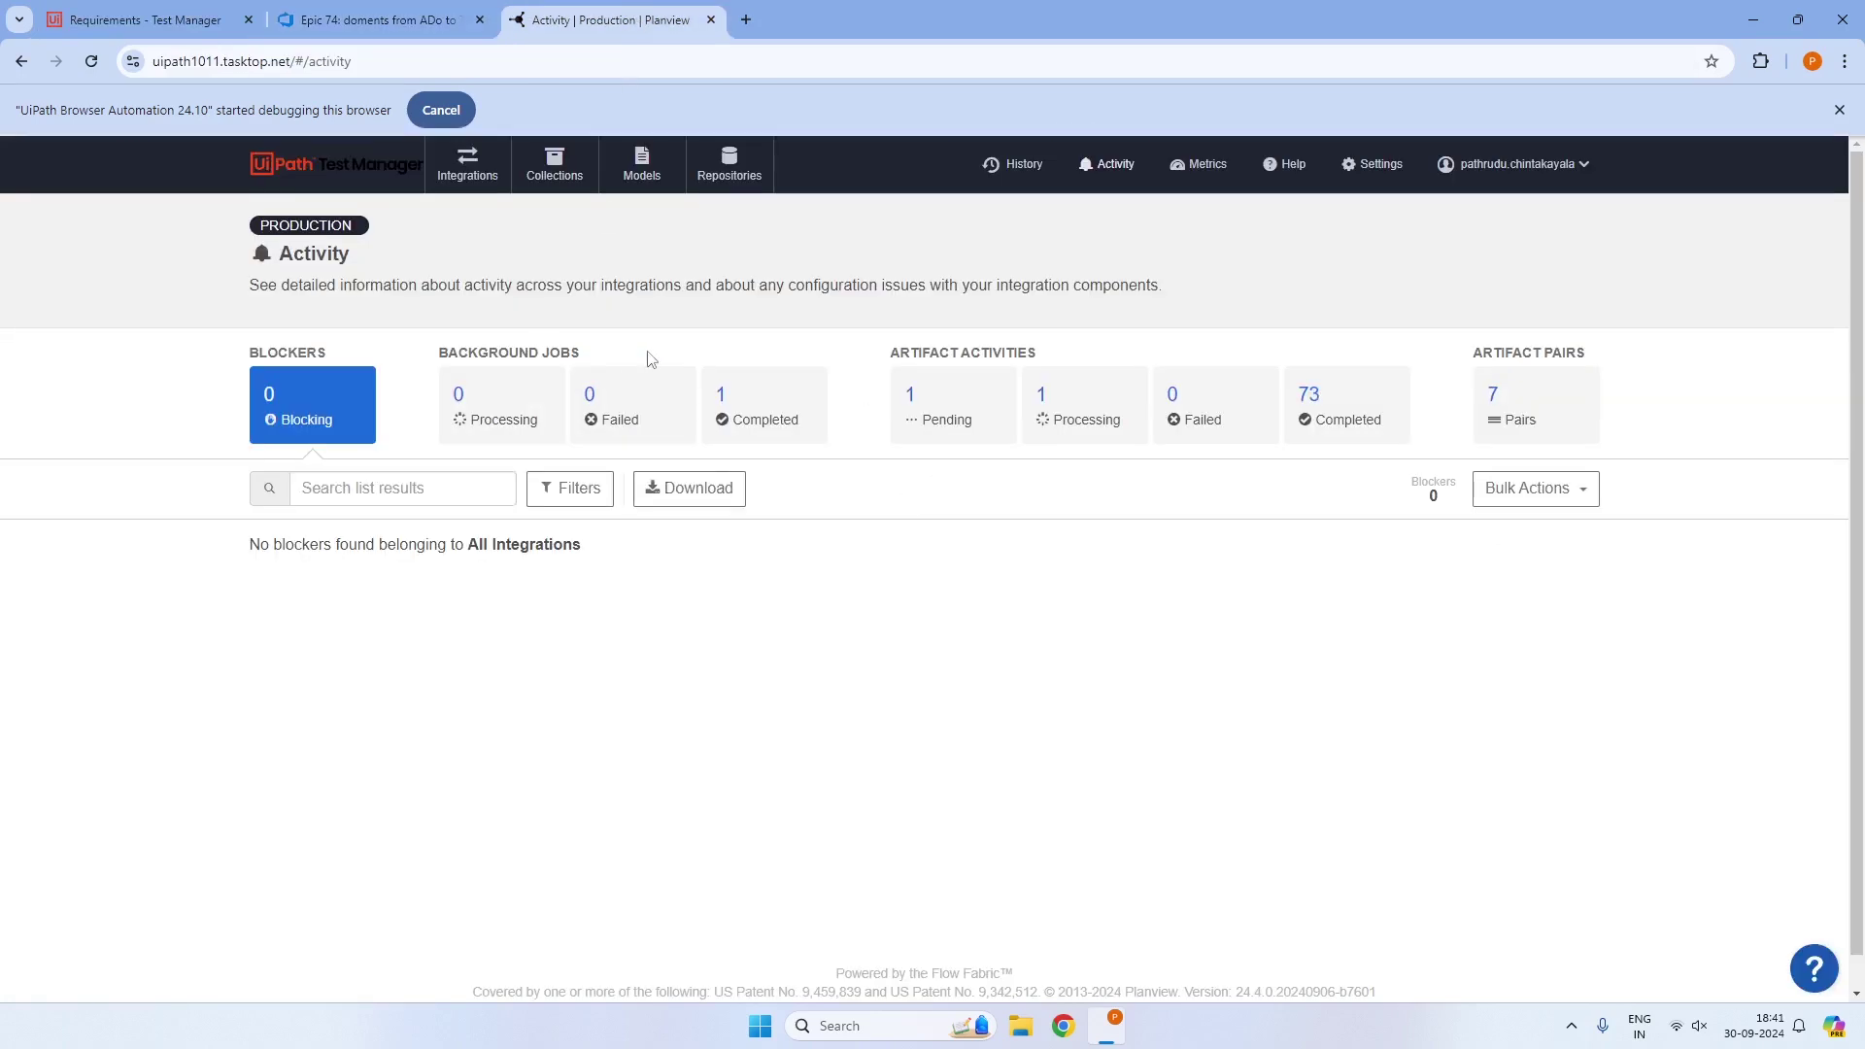
{"action": "left_click", "coordinate": [1073, 406]}
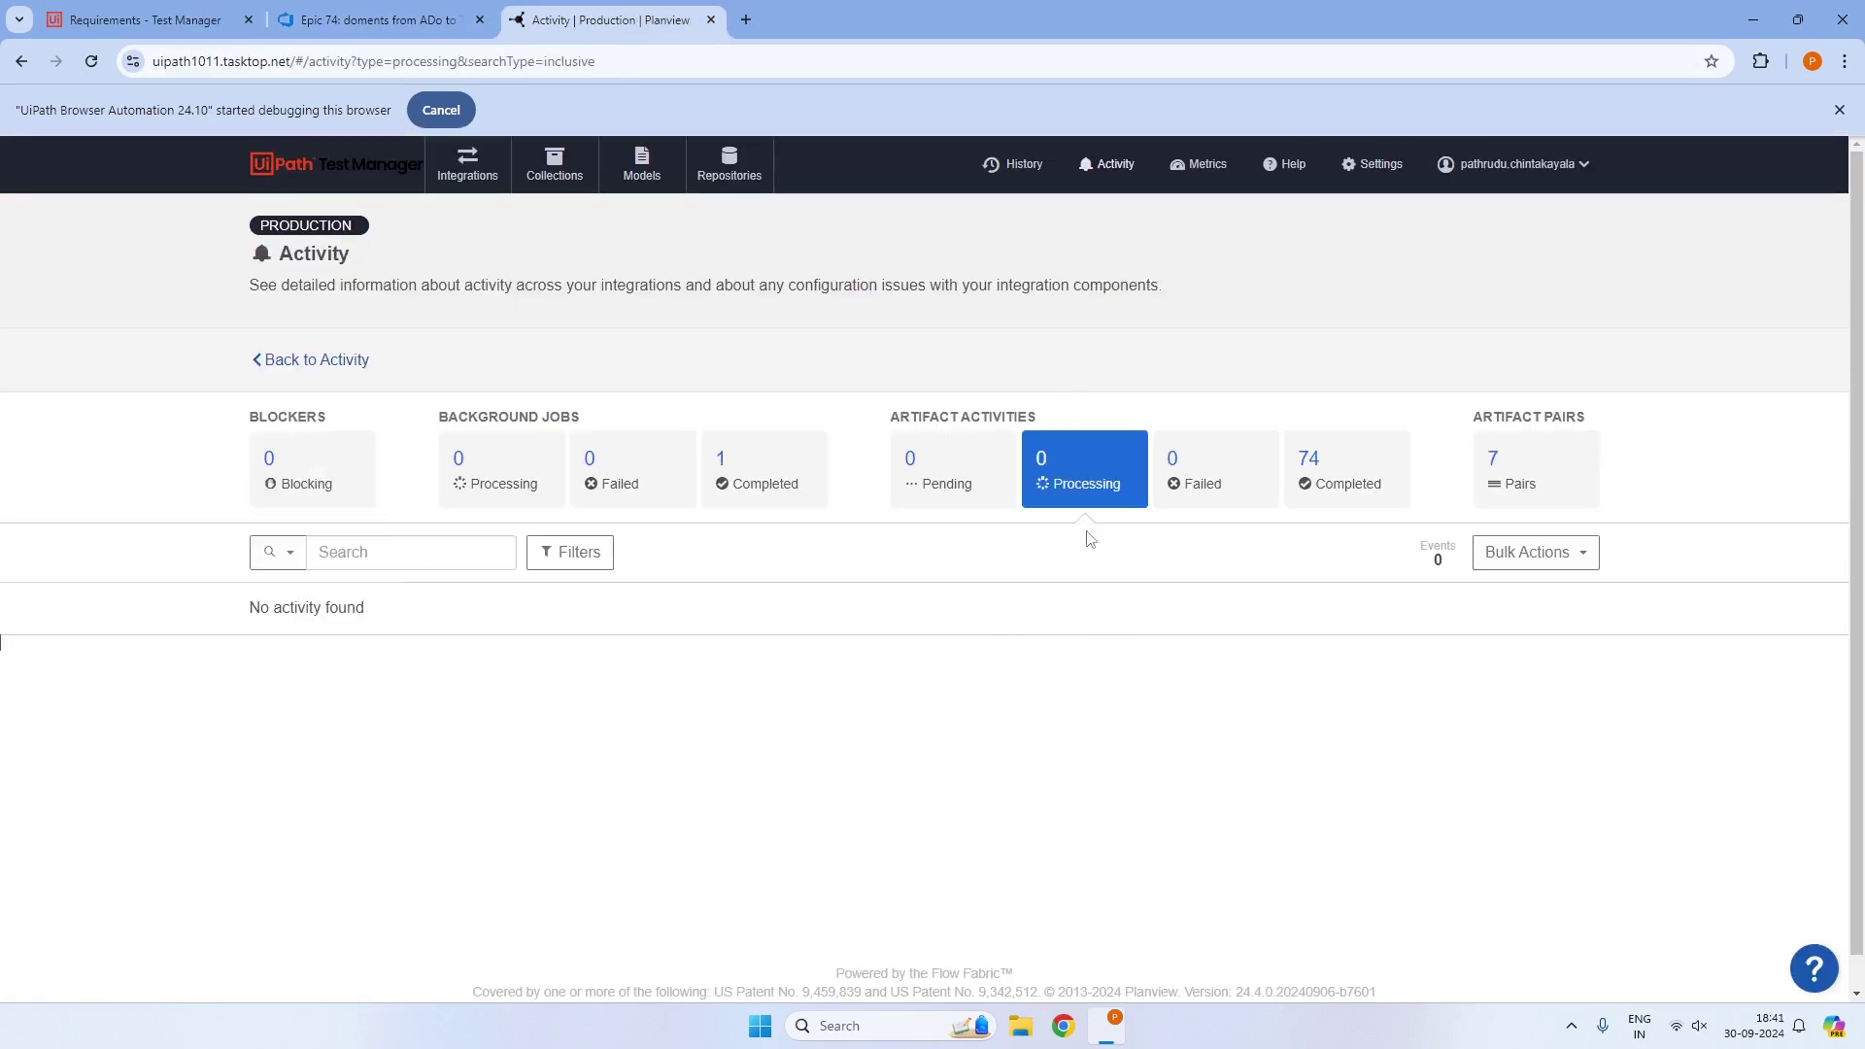
Reload the requirement's documents in Test Manager, review its overview, and return to the requirements list
{"action": "left_click", "coordinate": [146, 19]}
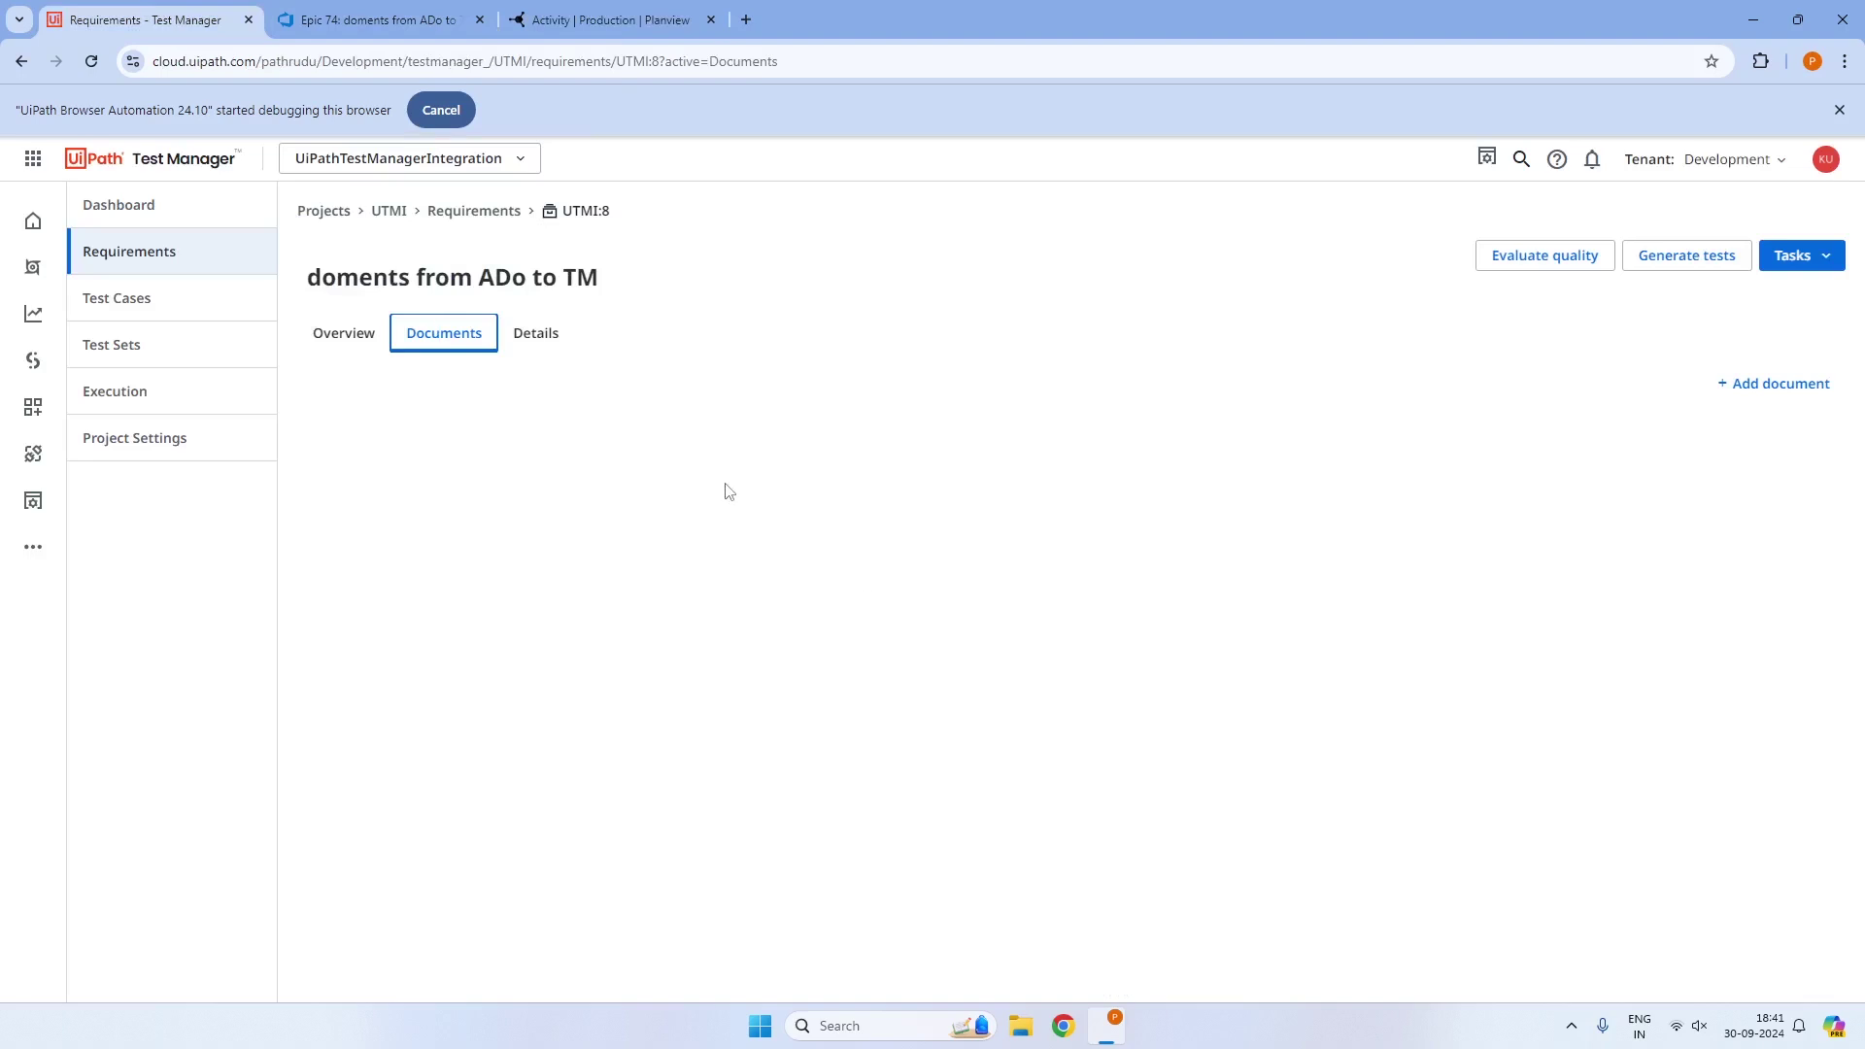
{"action": "left_click", "coordinate": [94, 62]}
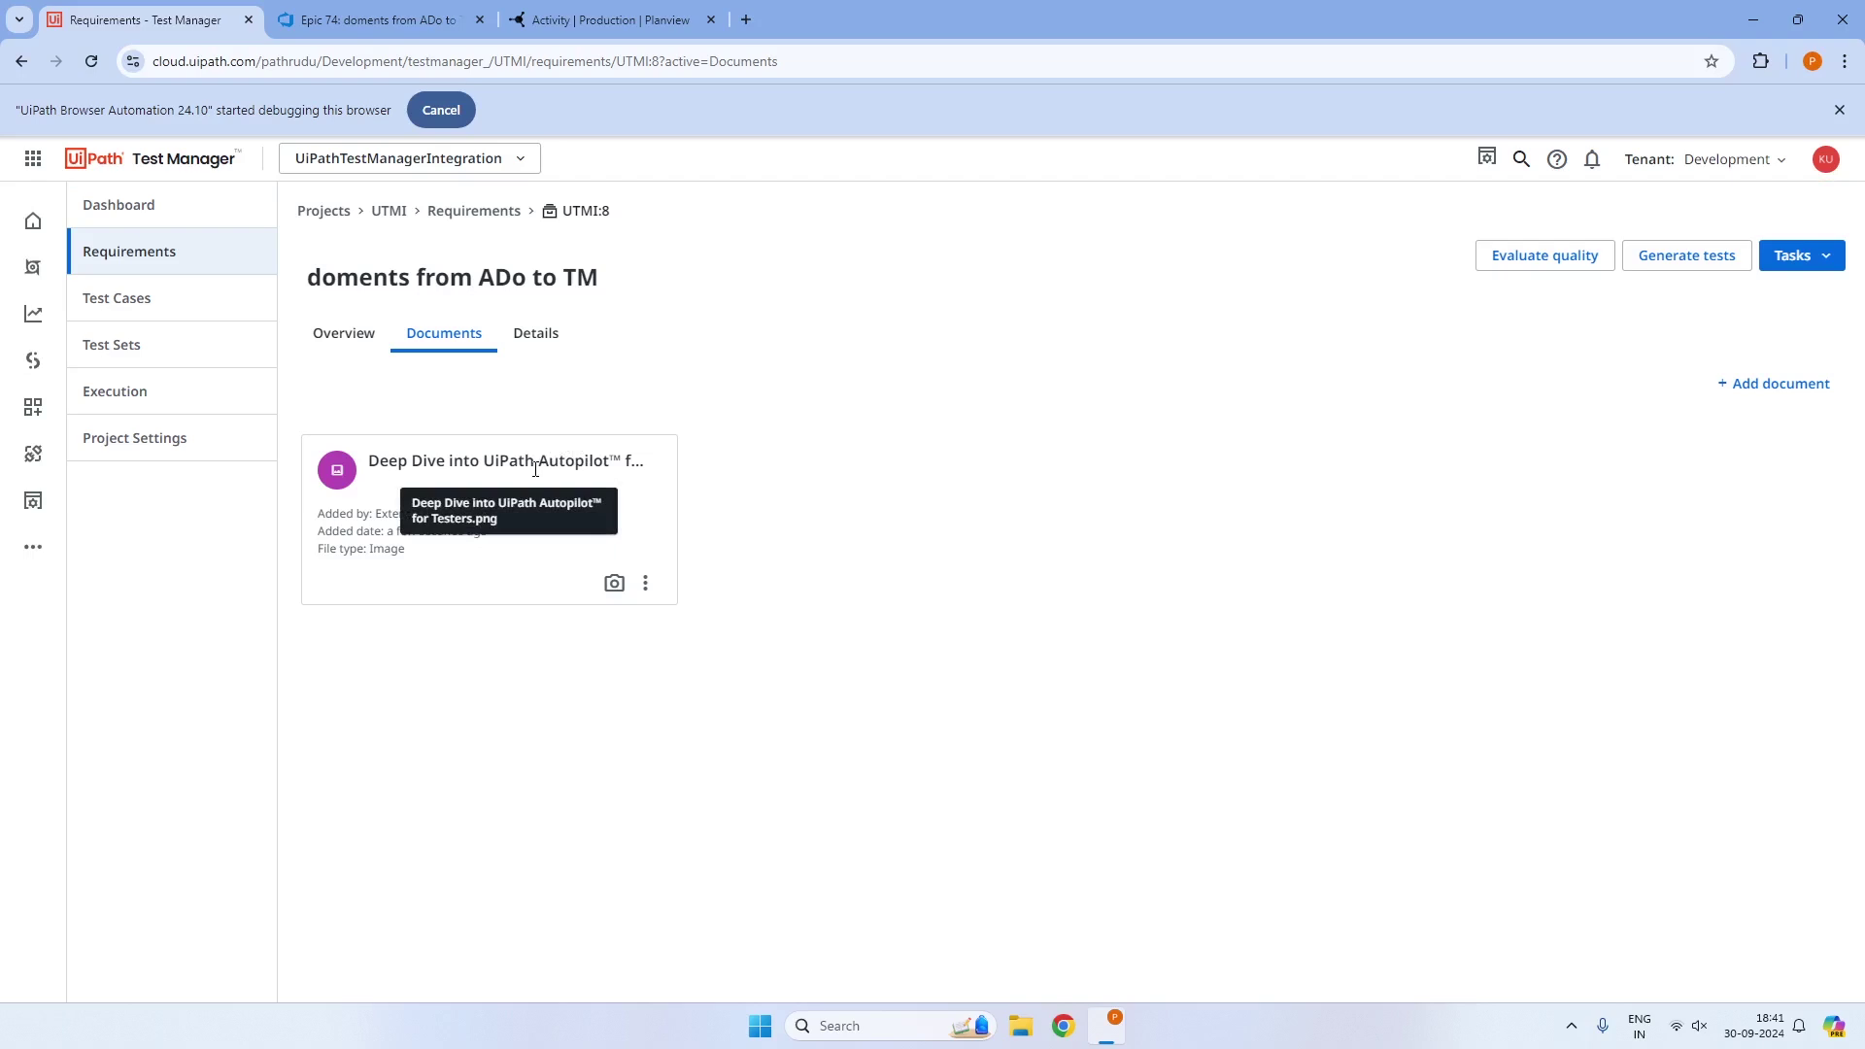
{"action": "left_click", "coordinate": [366, 336]}
{"action": "left_click", "coordinate": [462, 215]}
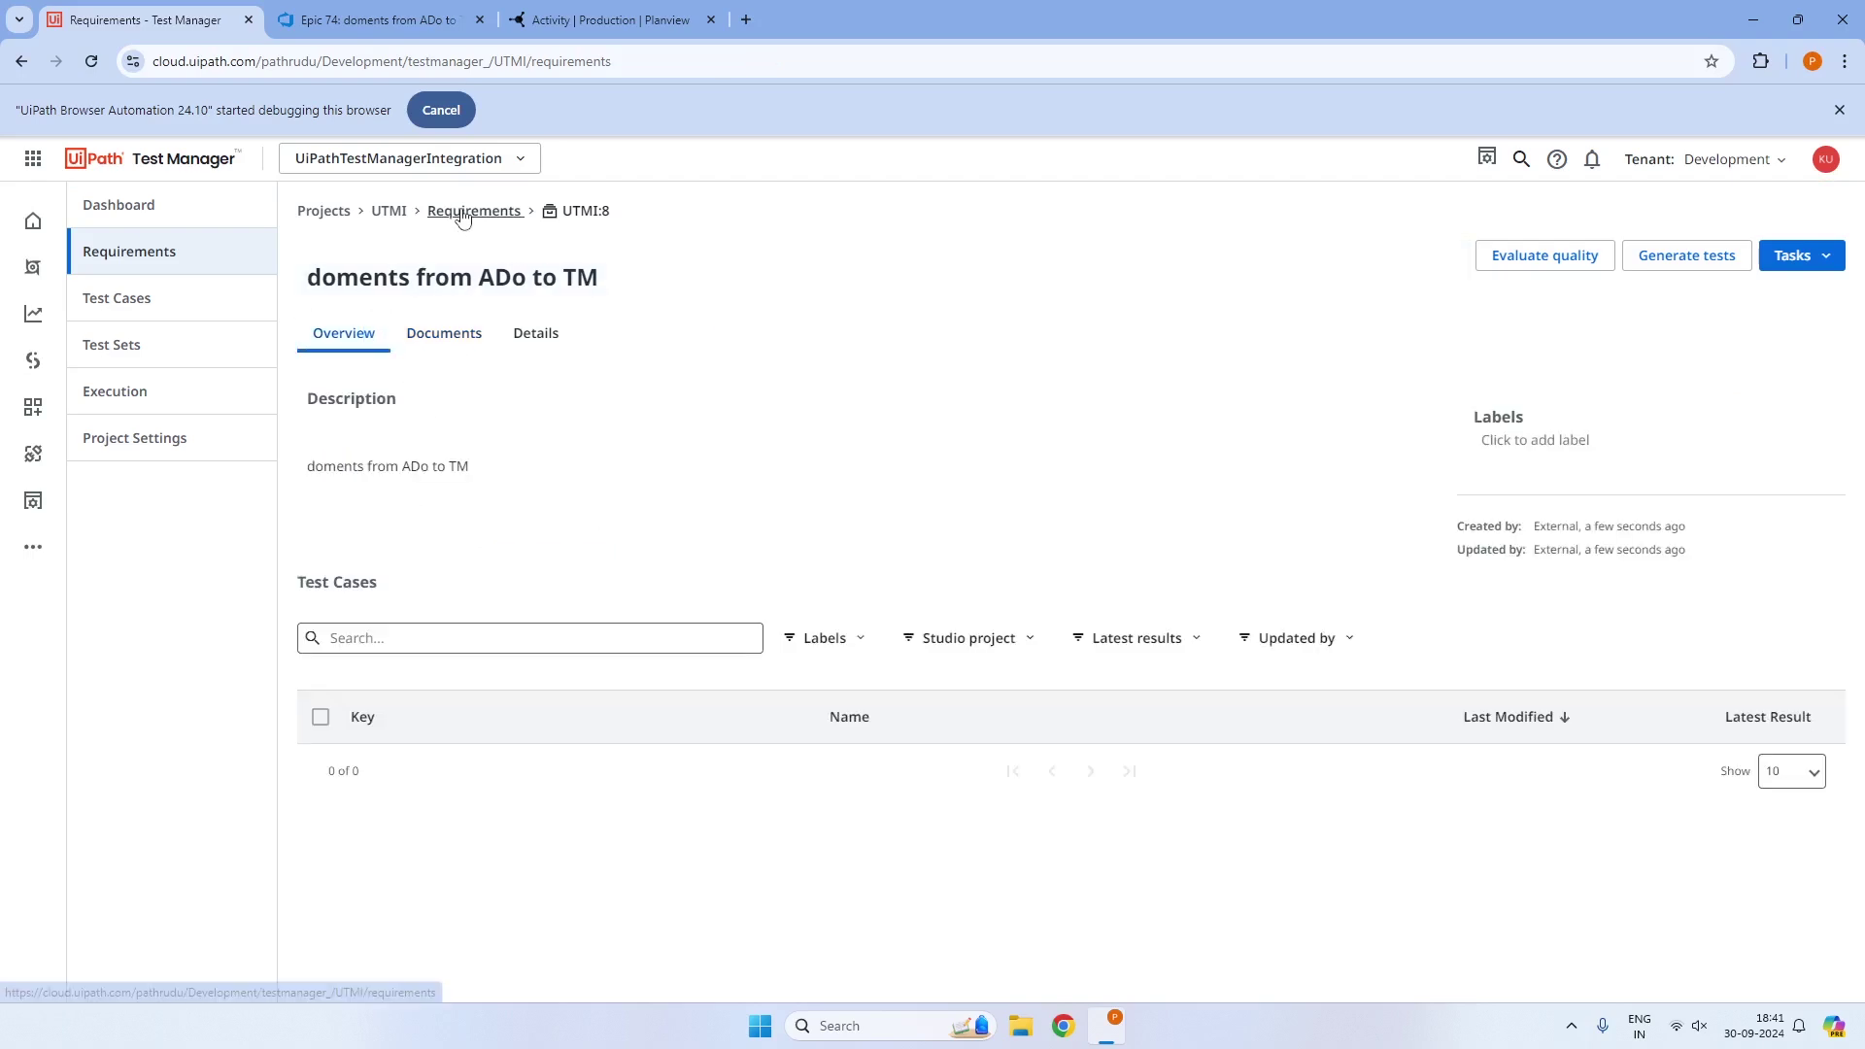
View the epic's iteration choices in Azure DevOps, then inspect the IterationPath of requirement "Document Flow from TM to ADO" in Test Manager
{"action": "left_click", "coordinate": [425, 19]}
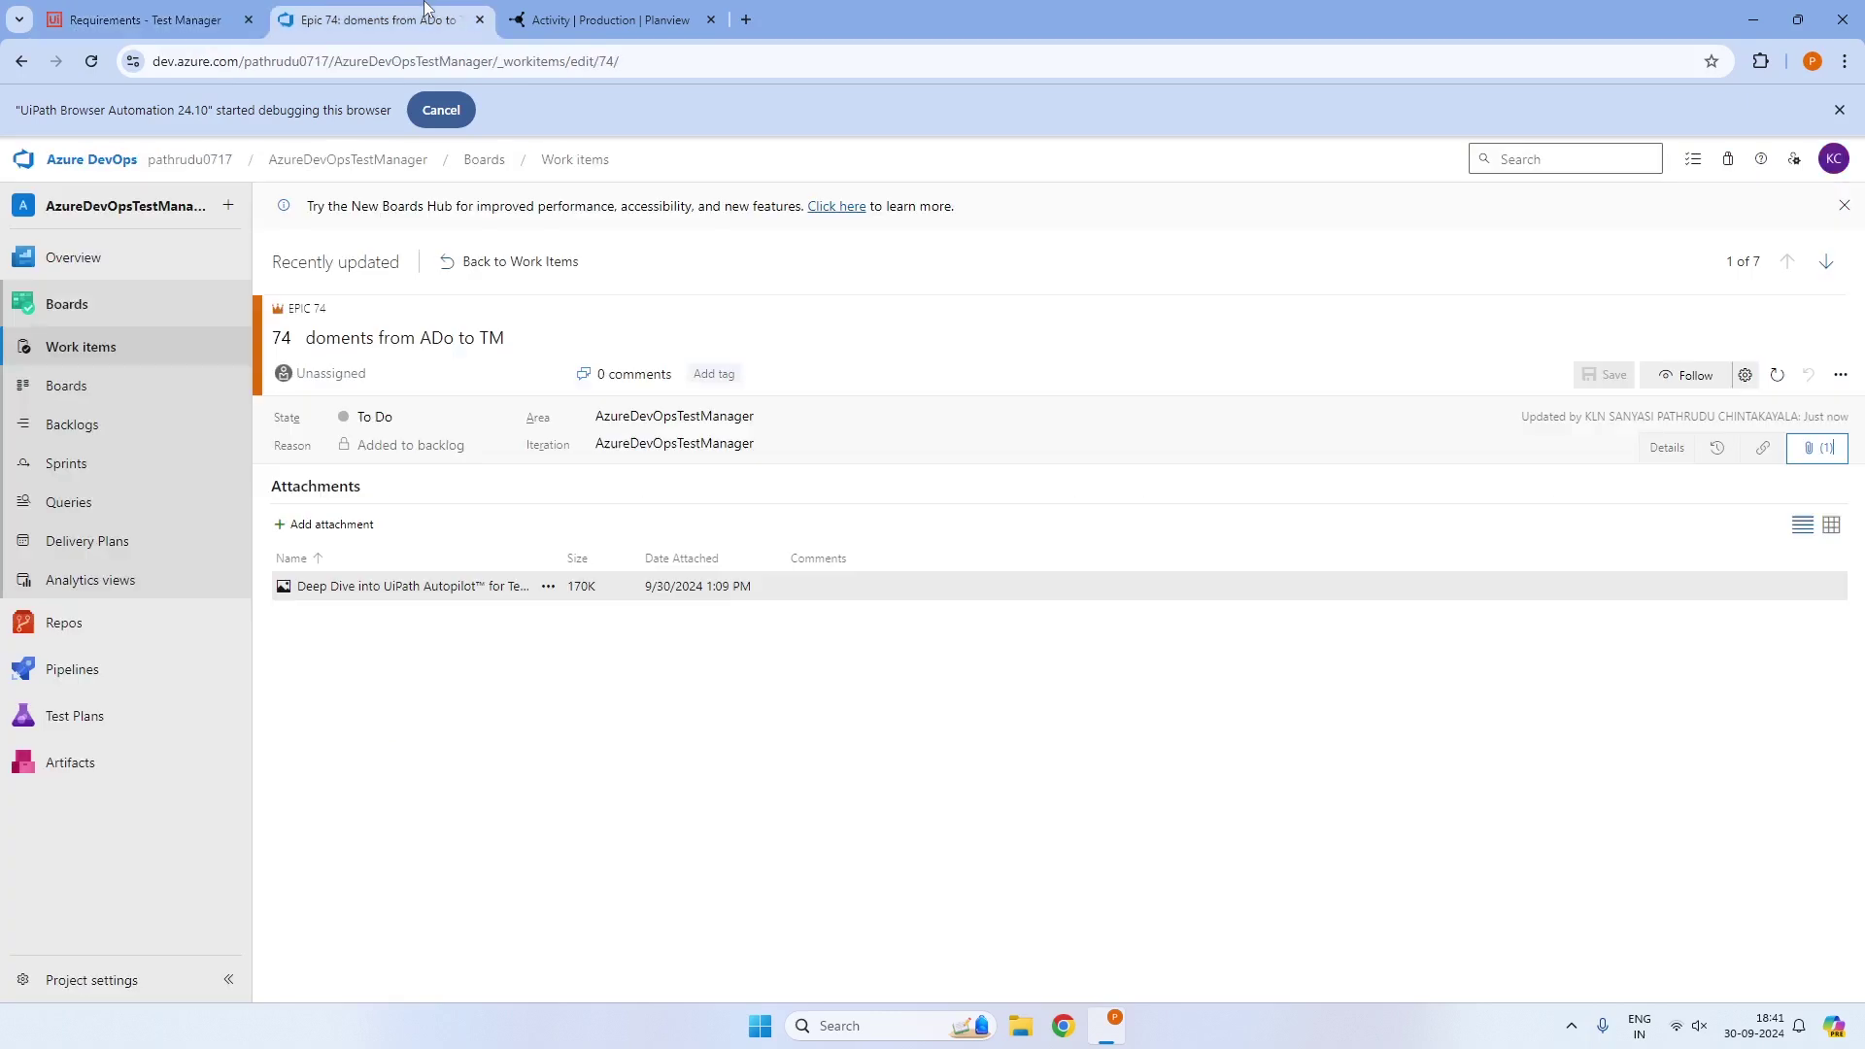
{"action": "left_click", "coordinate": [769, 444]}
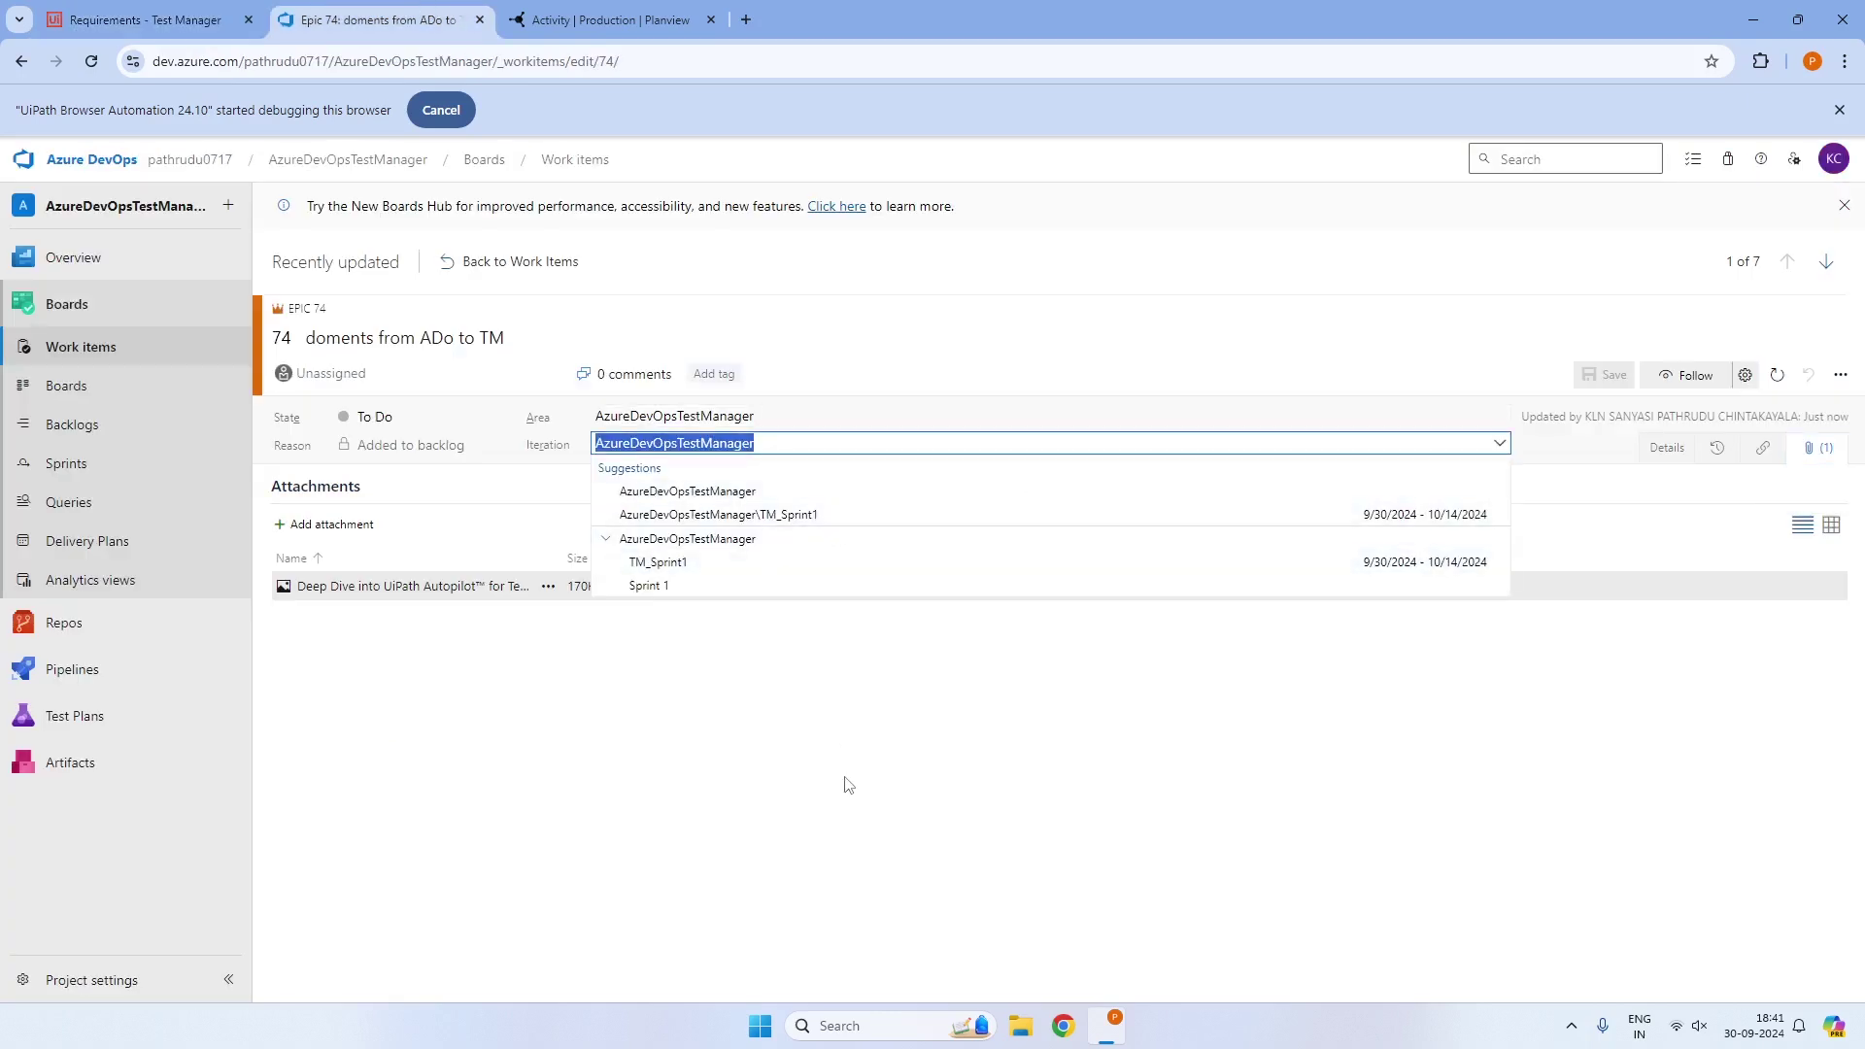
{"action": "left_click", "coordinate": [146, 20]}
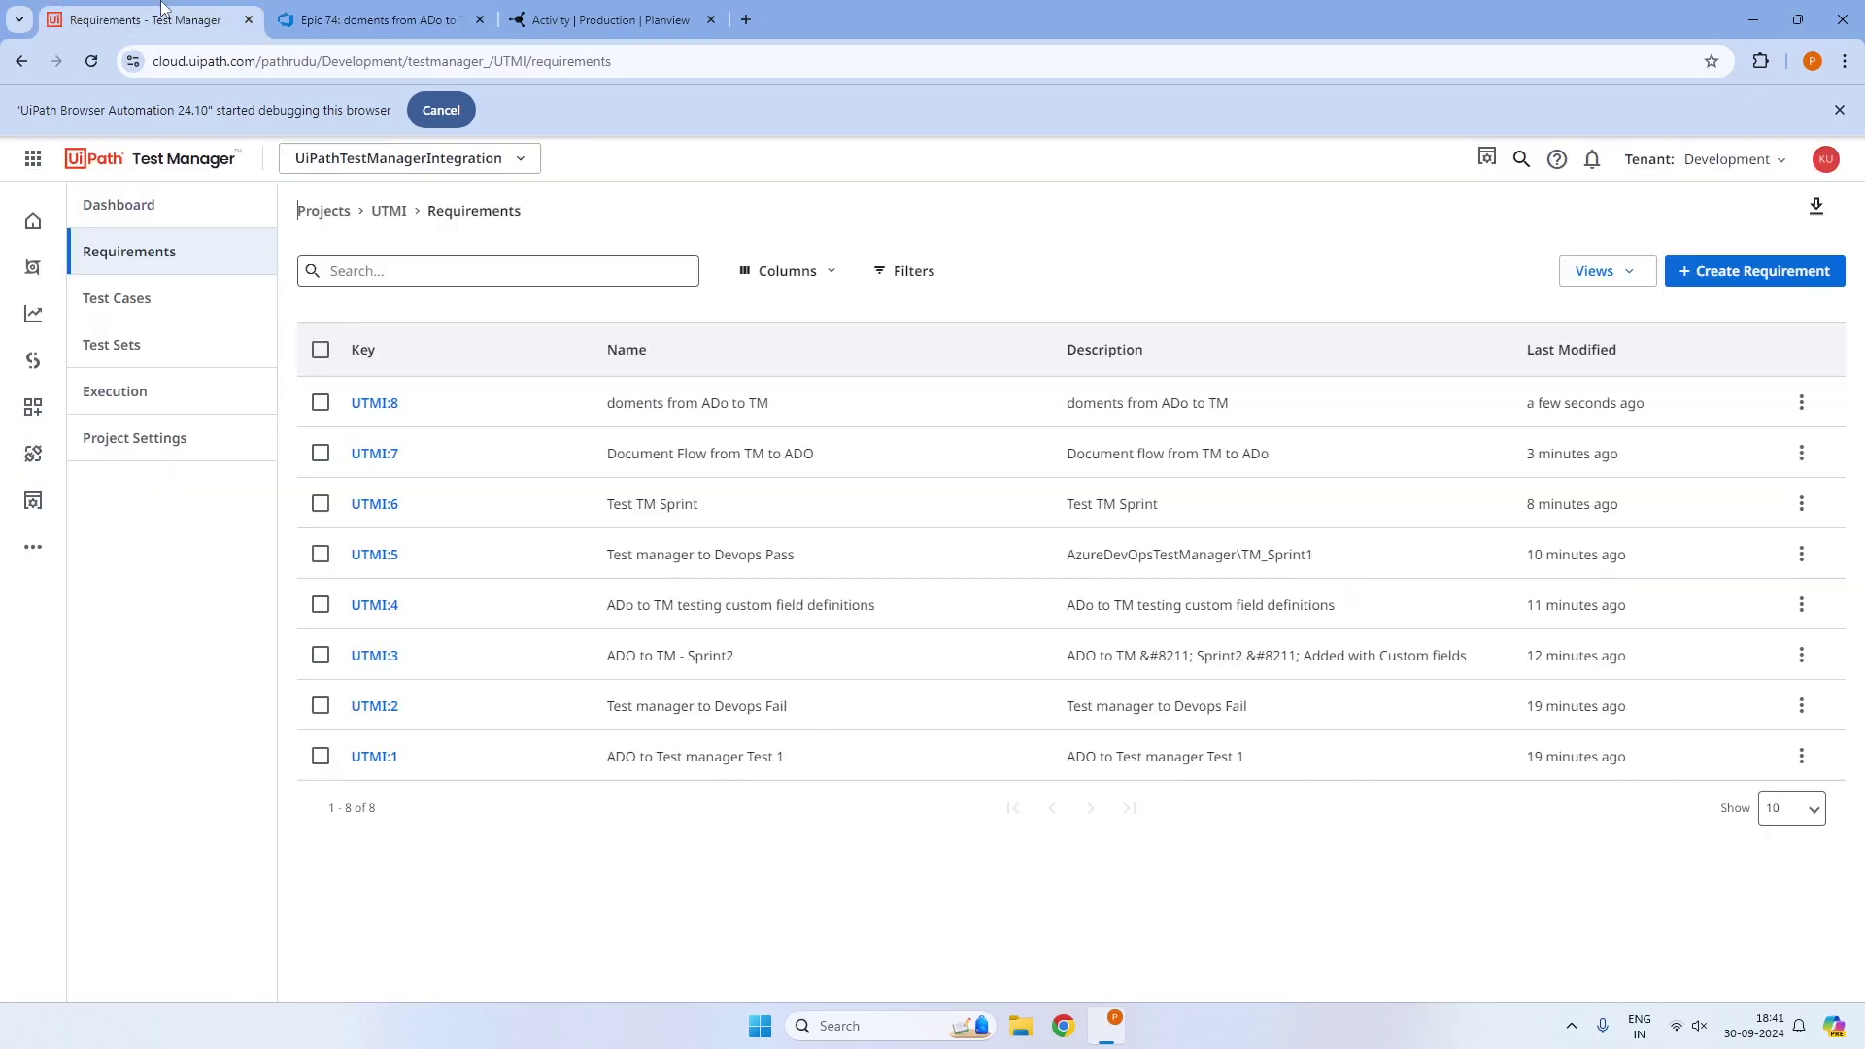
{"action": "left_click", "coordinate": [375, 453]}
{"action": "left_click", "coordinate": [534, 333]}
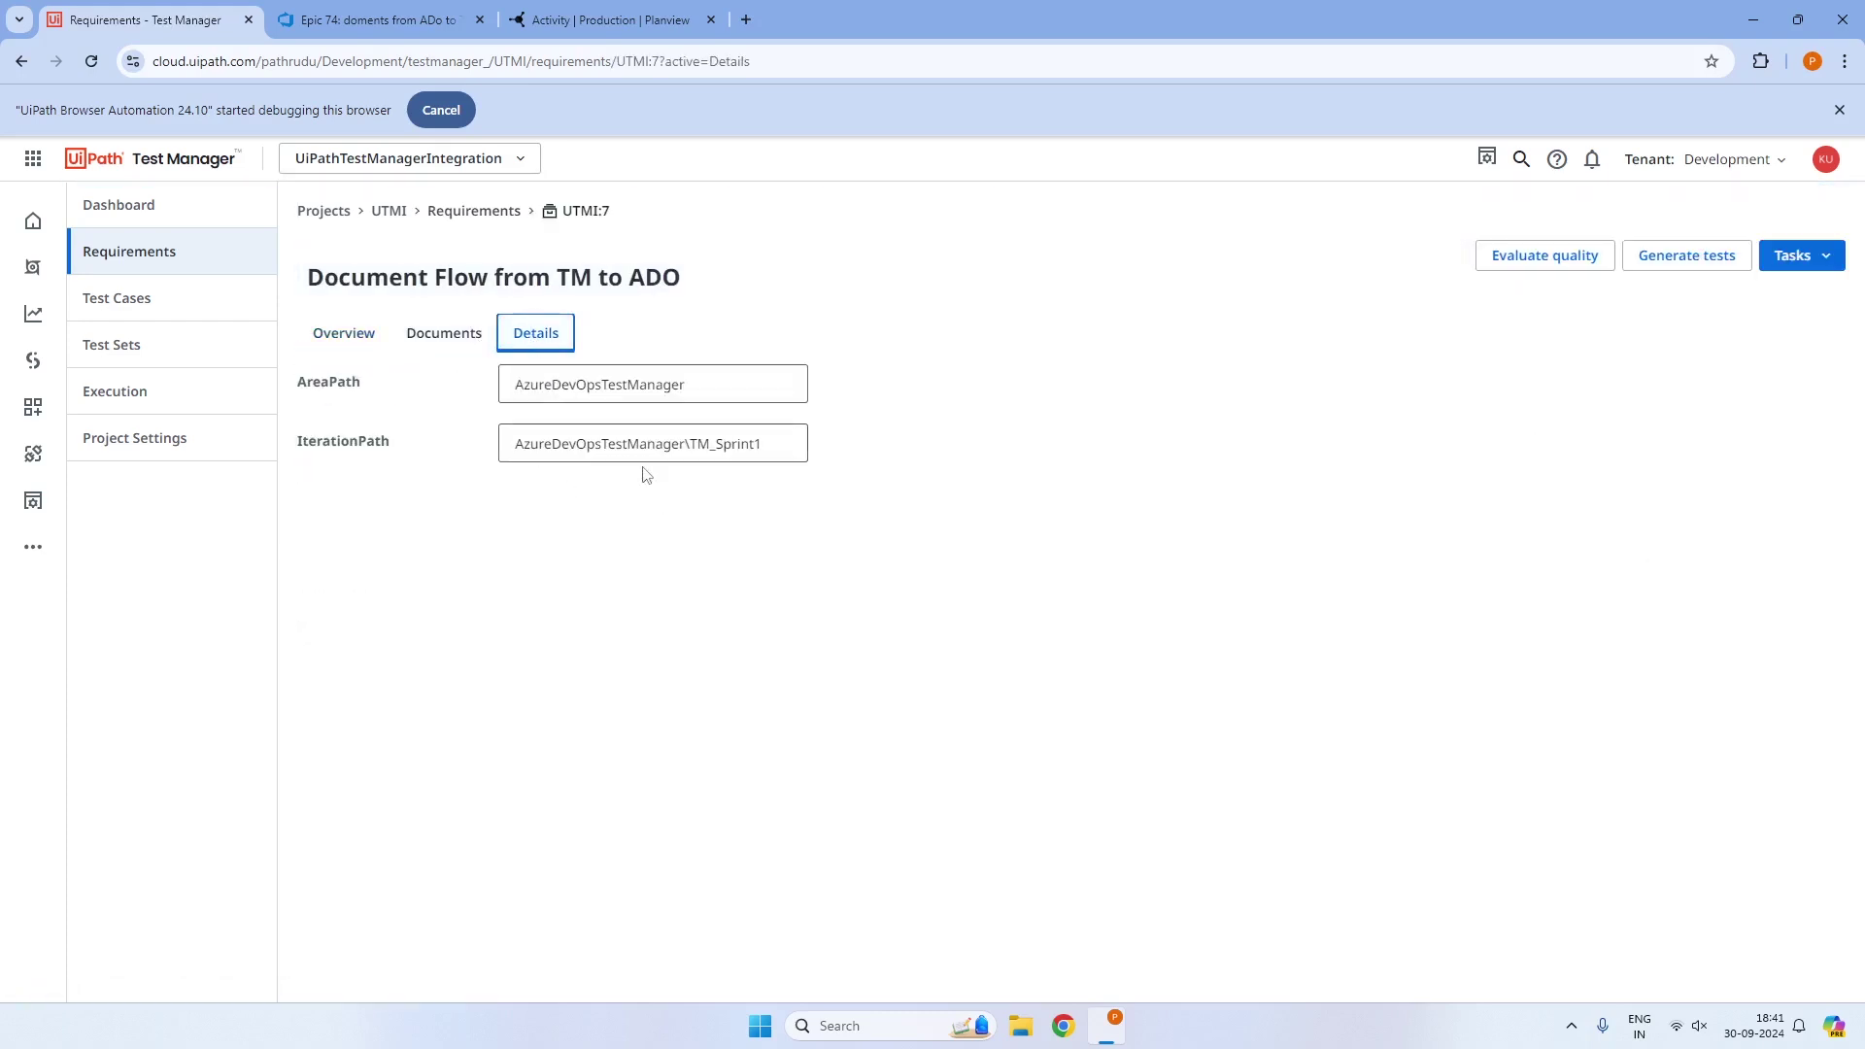
{"action": "double_click", "coordinate": [667, 444]}
{"action": "left_click_drag", "start_coordinate": [791, 445], "coordinate": [477, 454]}
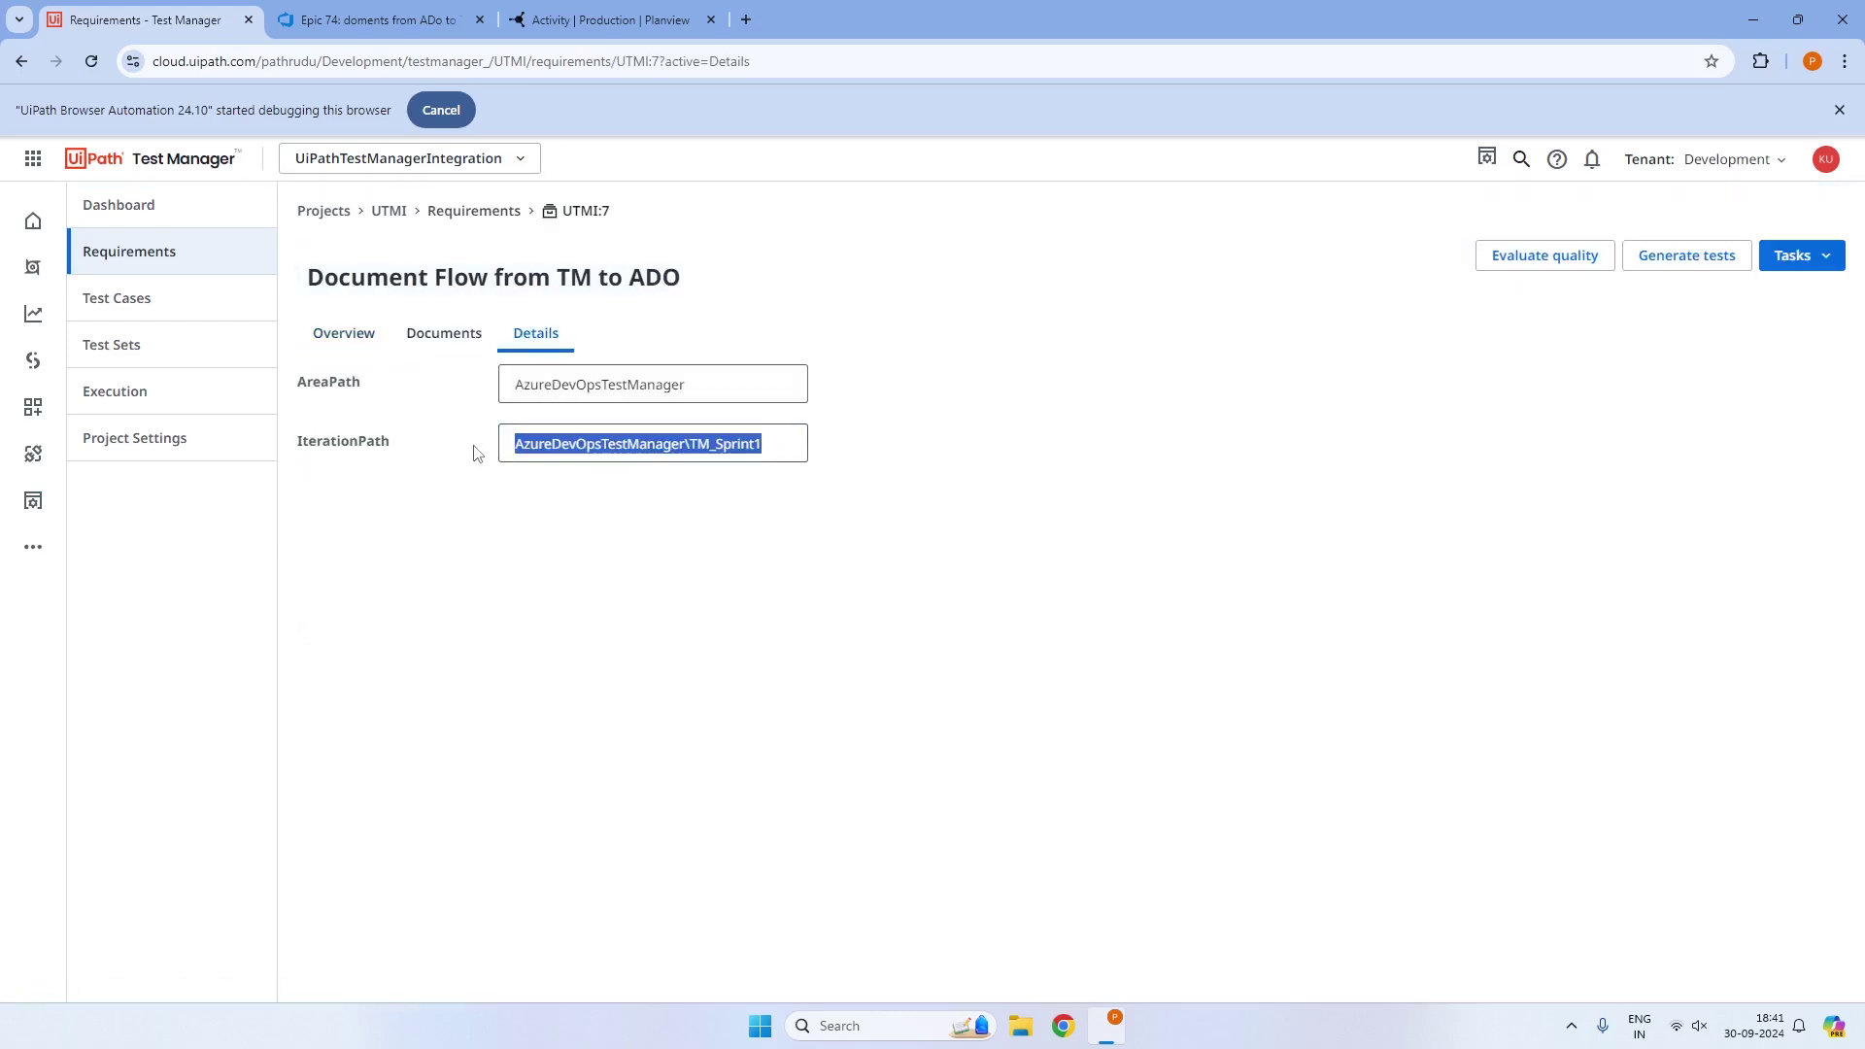
{"action": "left_click", "coordinate": [521, 695]}
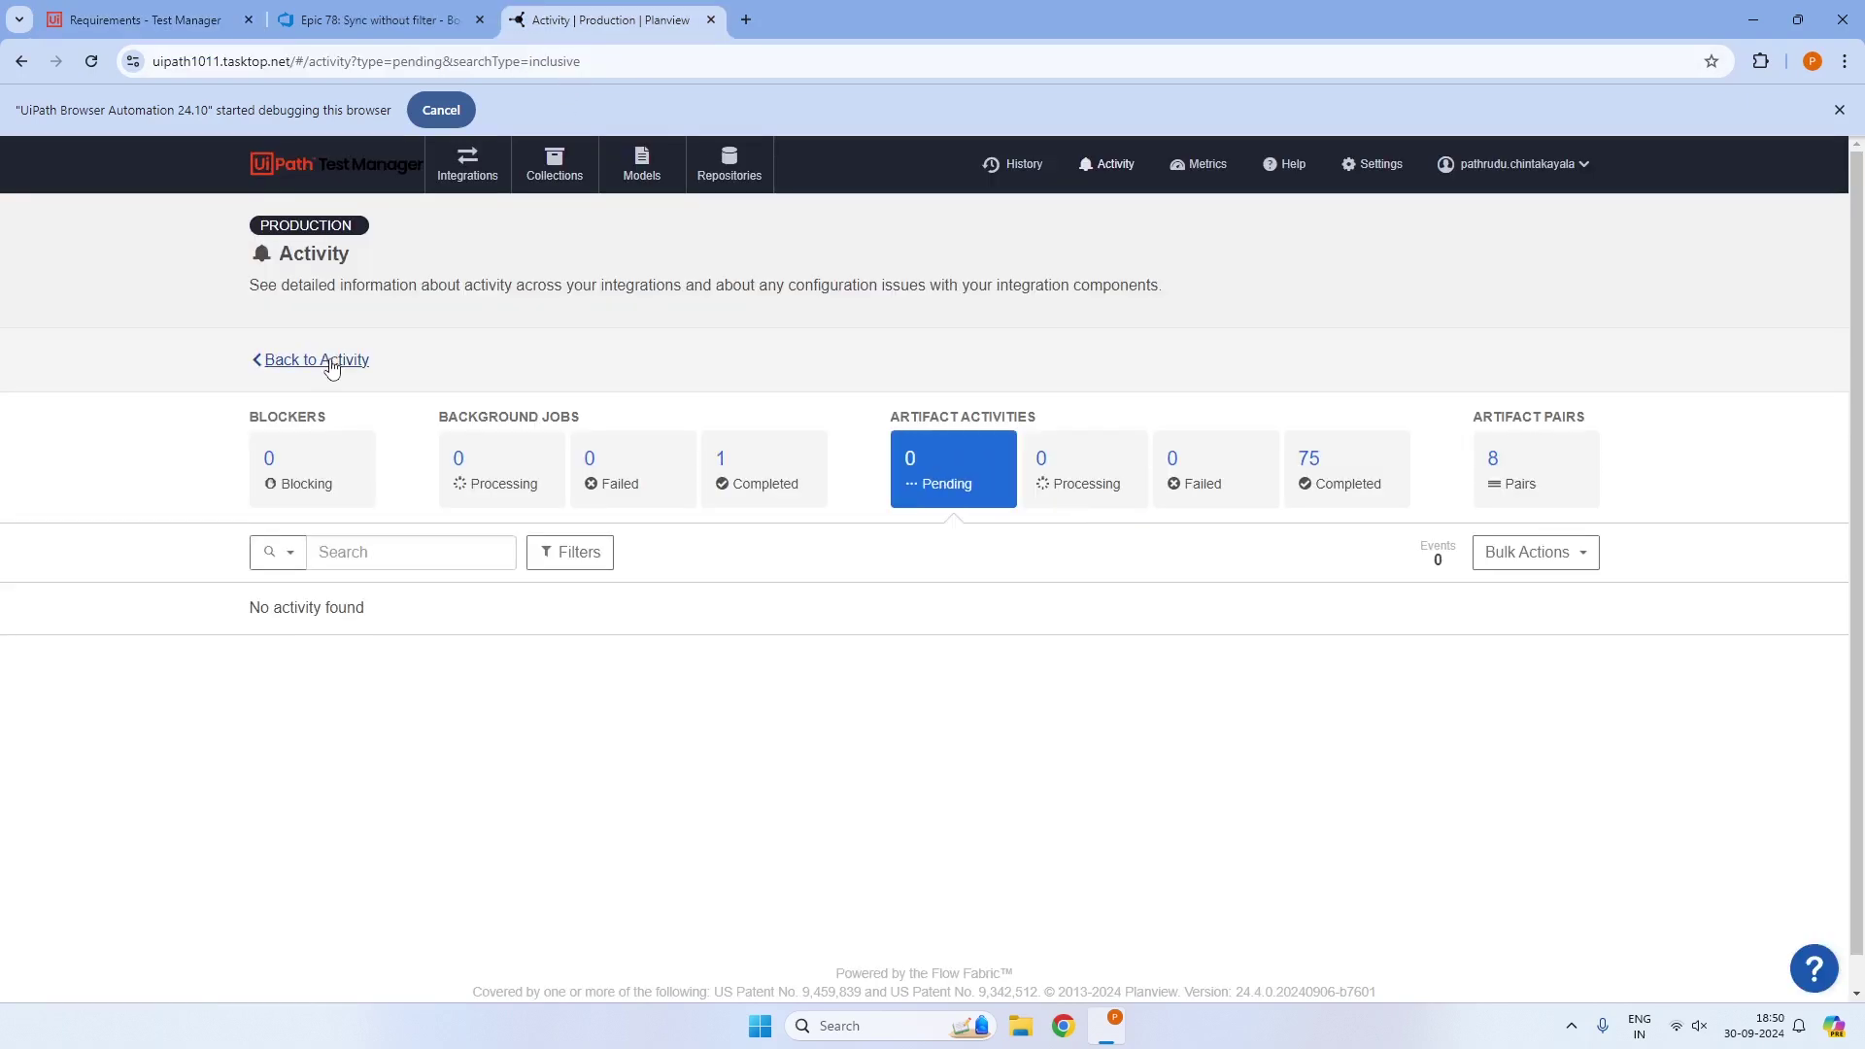
Open the integrations list in Planview, view the Azure DevOps work items list, and return to Planview
{"action": "left_click", "coordinate": [470, 170]}
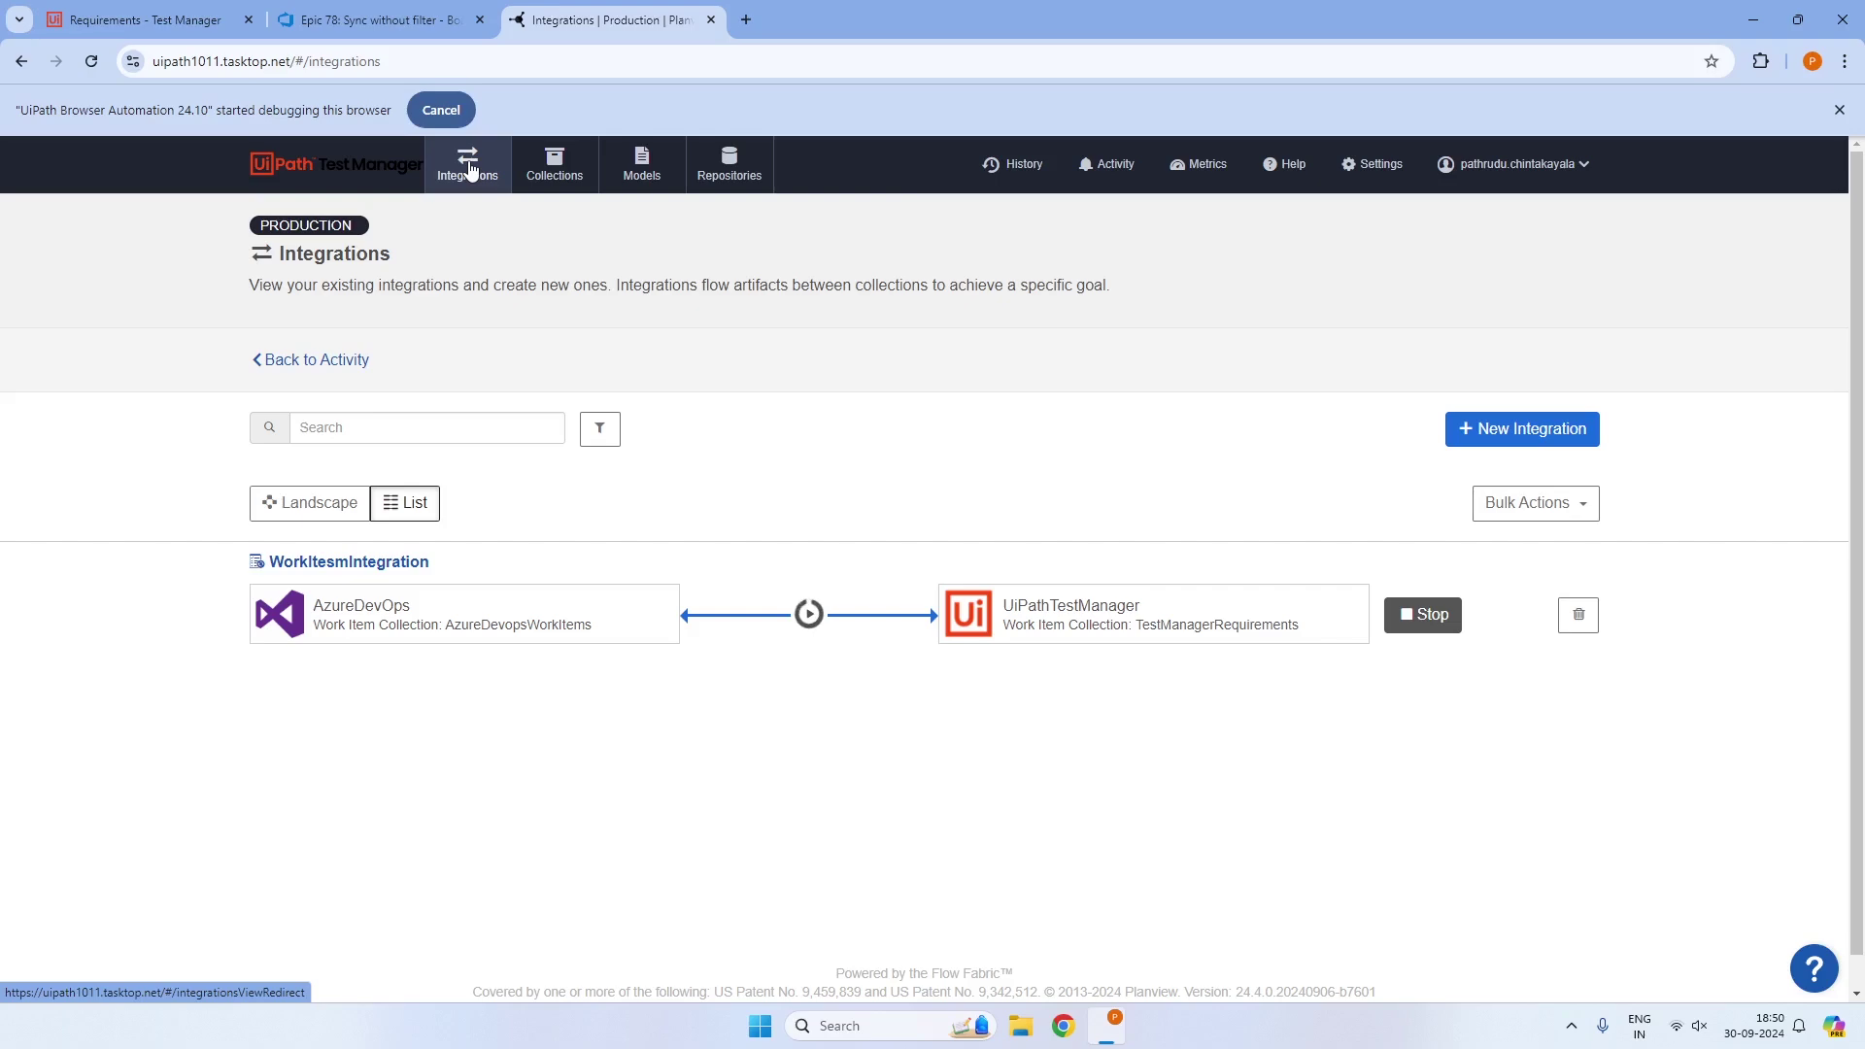
{"action": "left_click", "coordinate": [379, 19]}
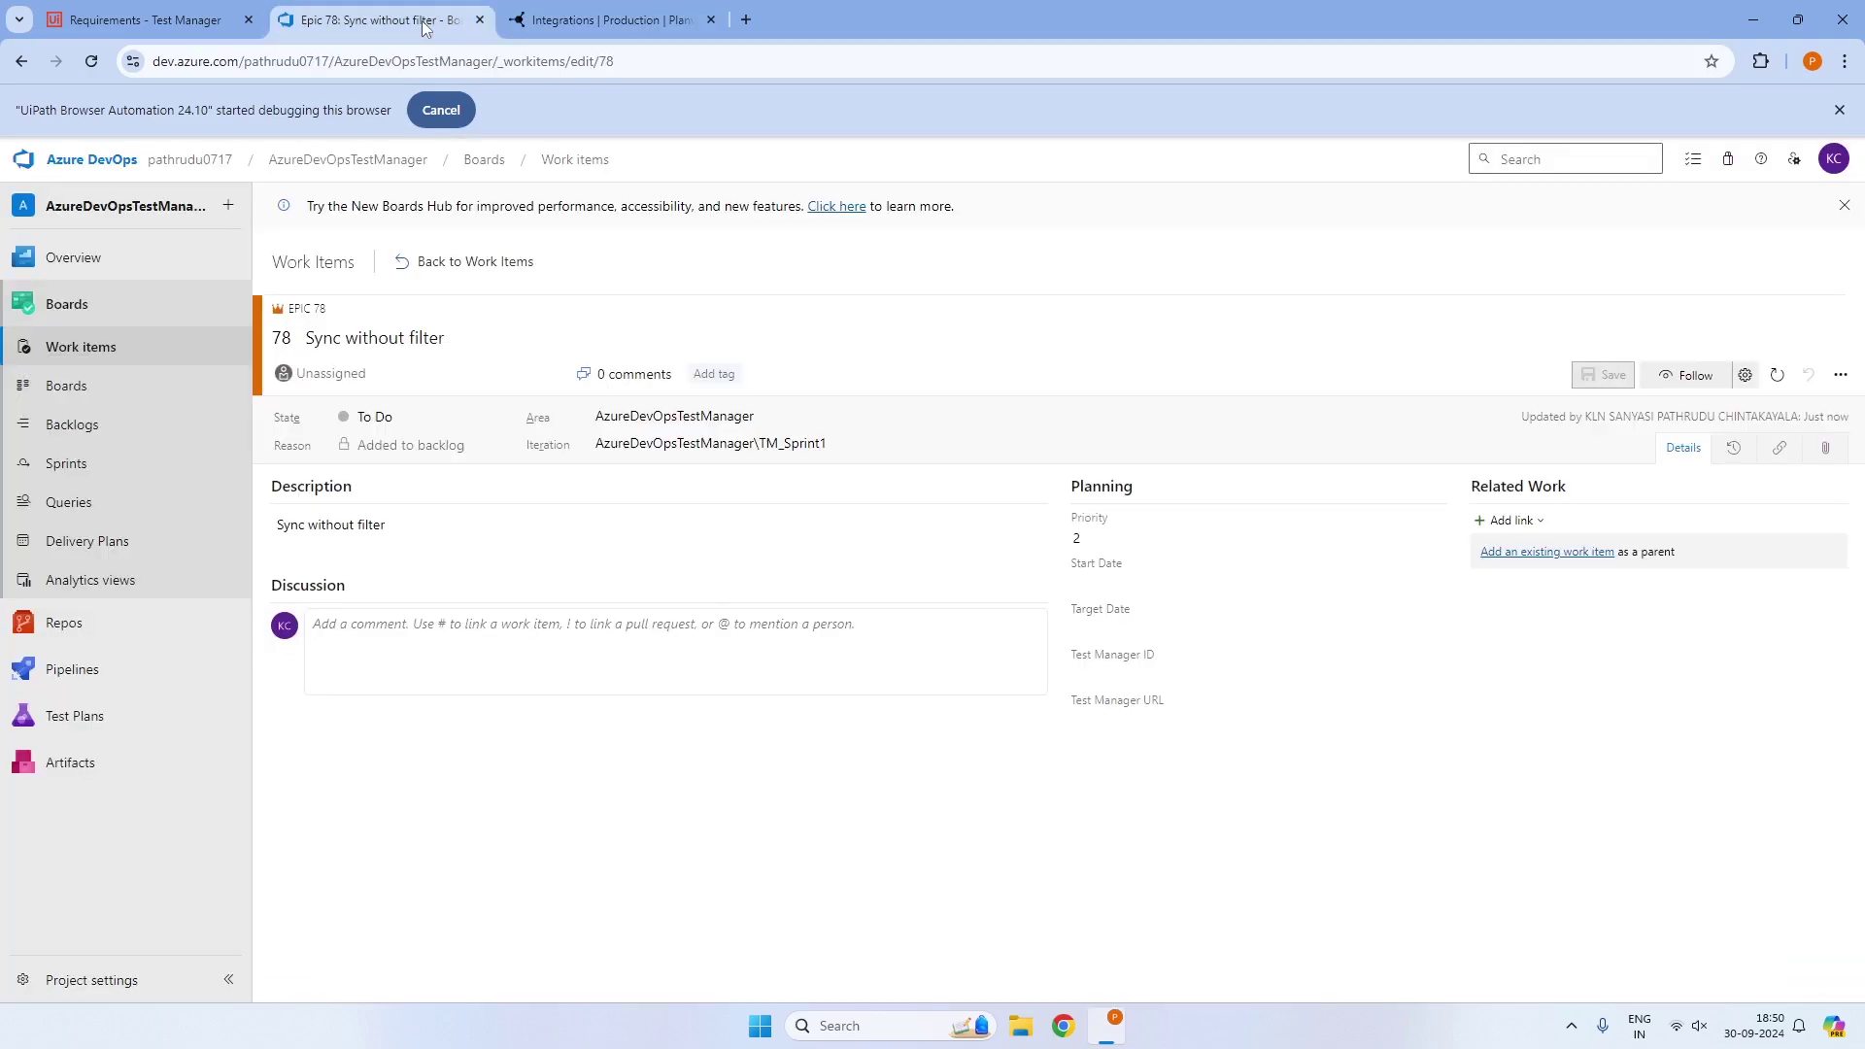
{"action": "left_click", "coordinate": [105, 361]}
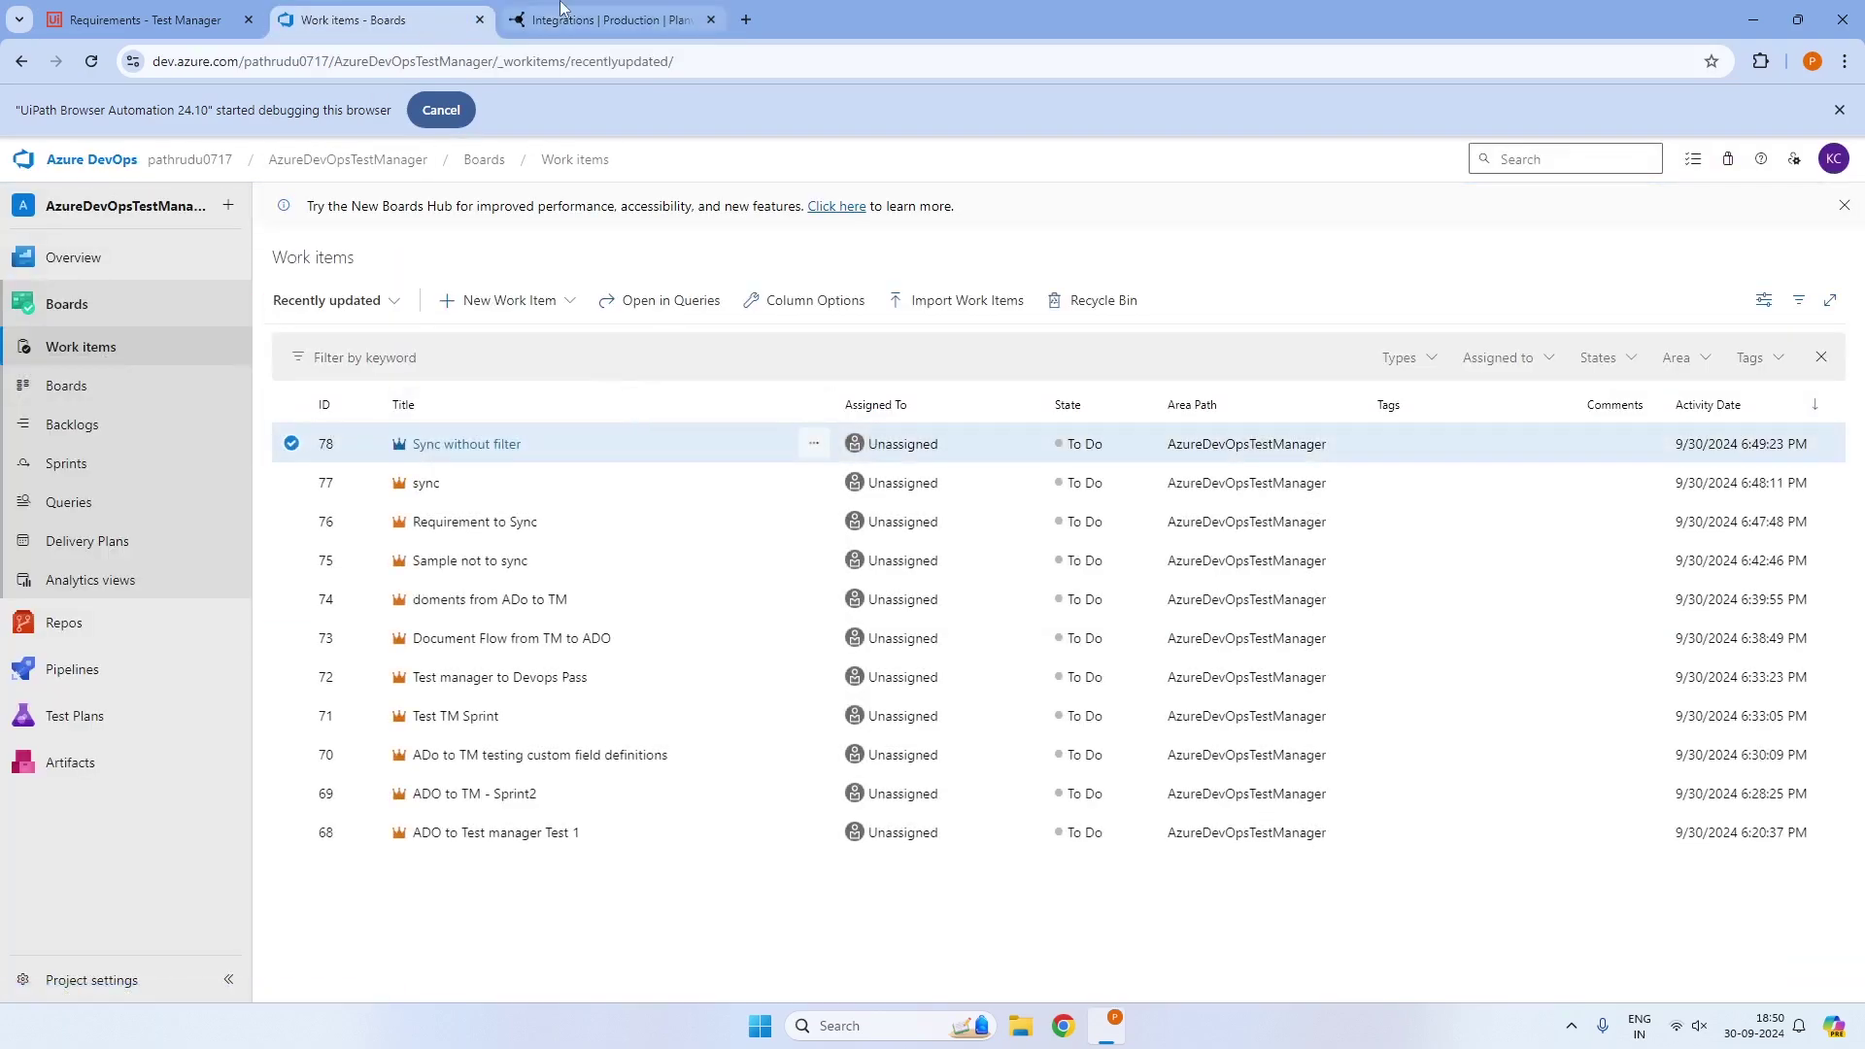
{"action": "left_click", "coordinate": [607, 19]}
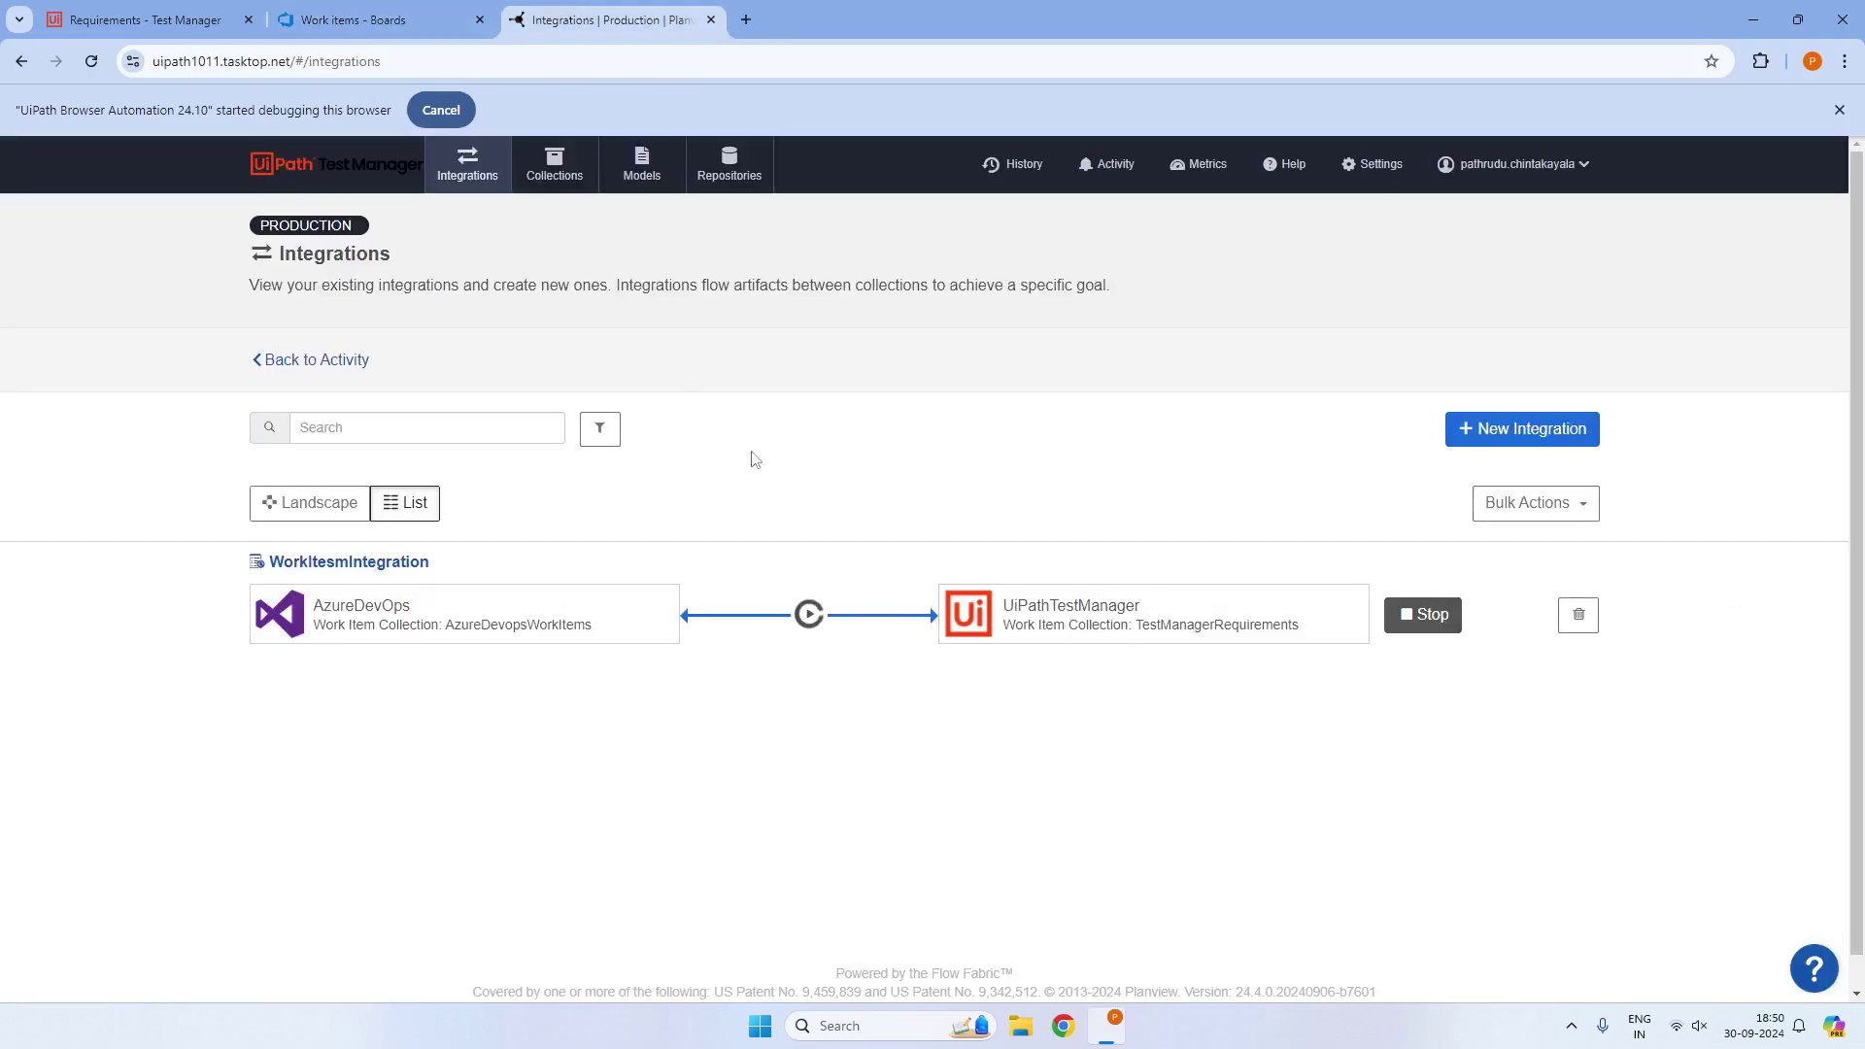
In WorkItesmIntegration's artifact filtering, apply filters on both artifact creation and artifact update
{"action": "left_click", "coordinate": [357, 565]}
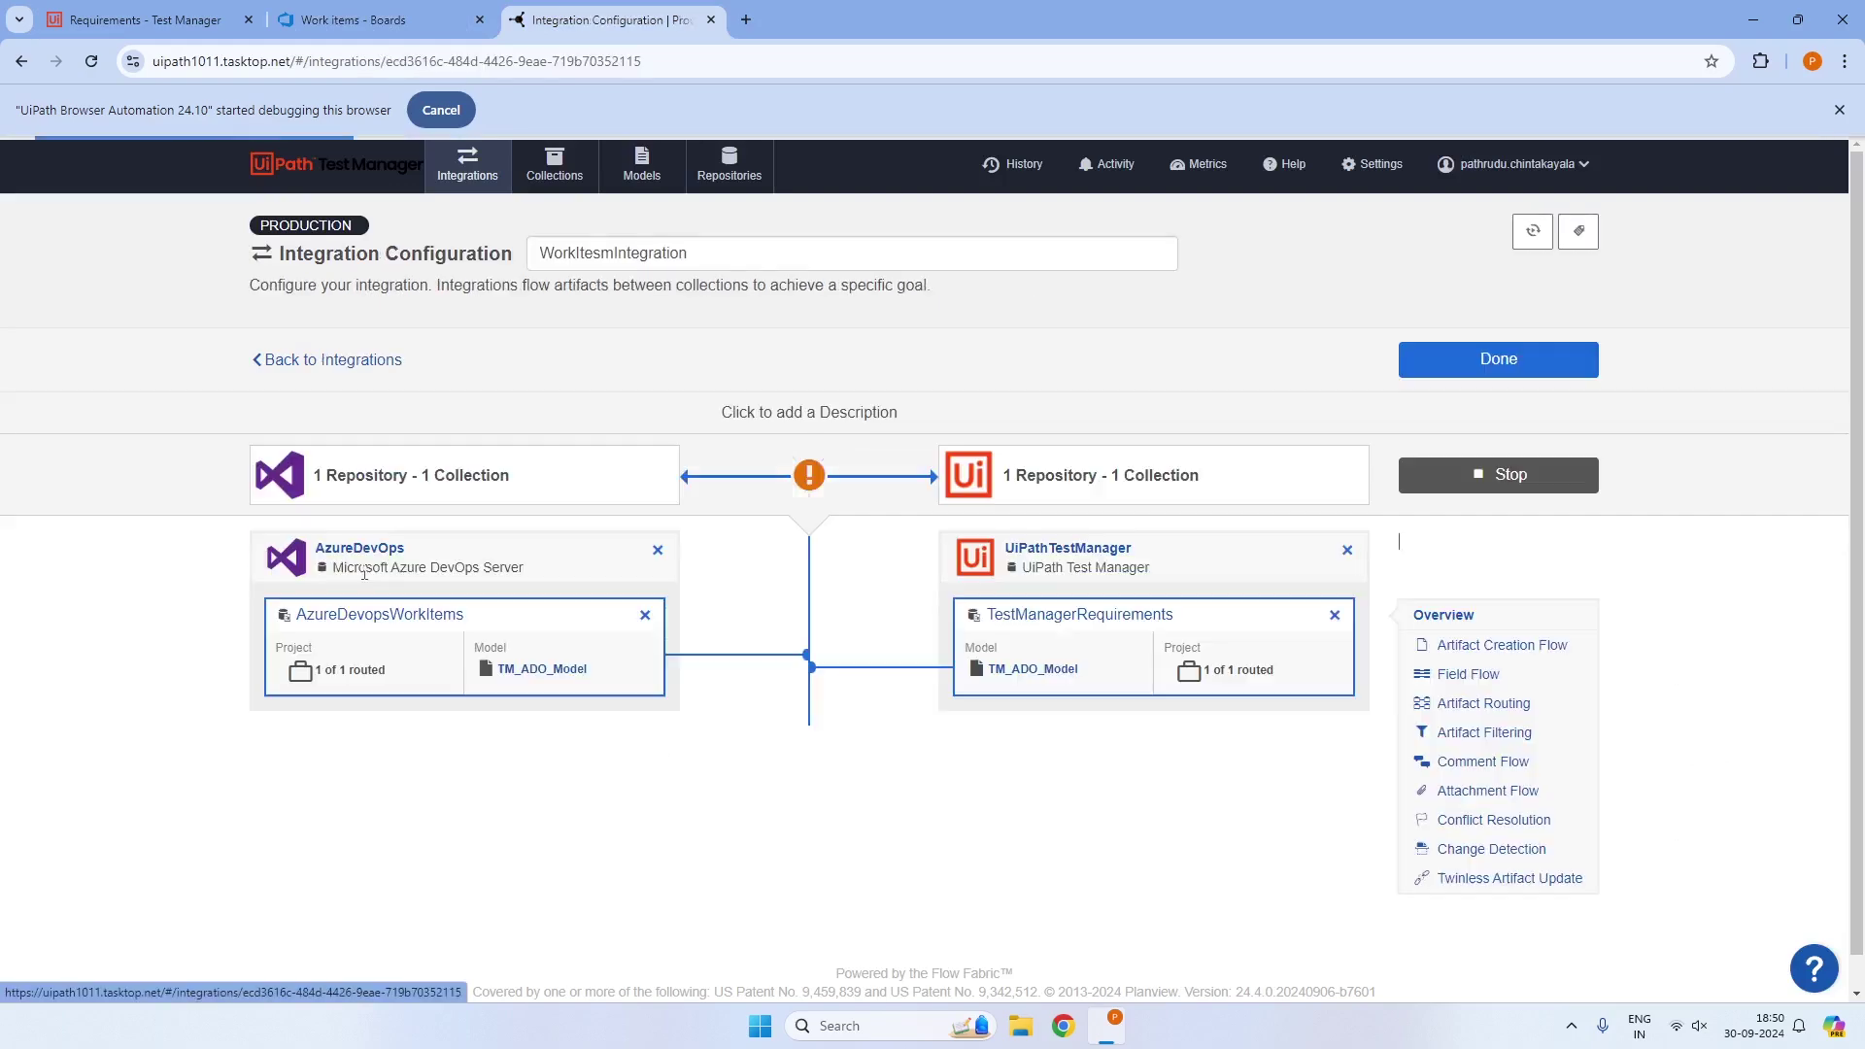
{"action": "left_click", "coordinate": [1486, 735]}
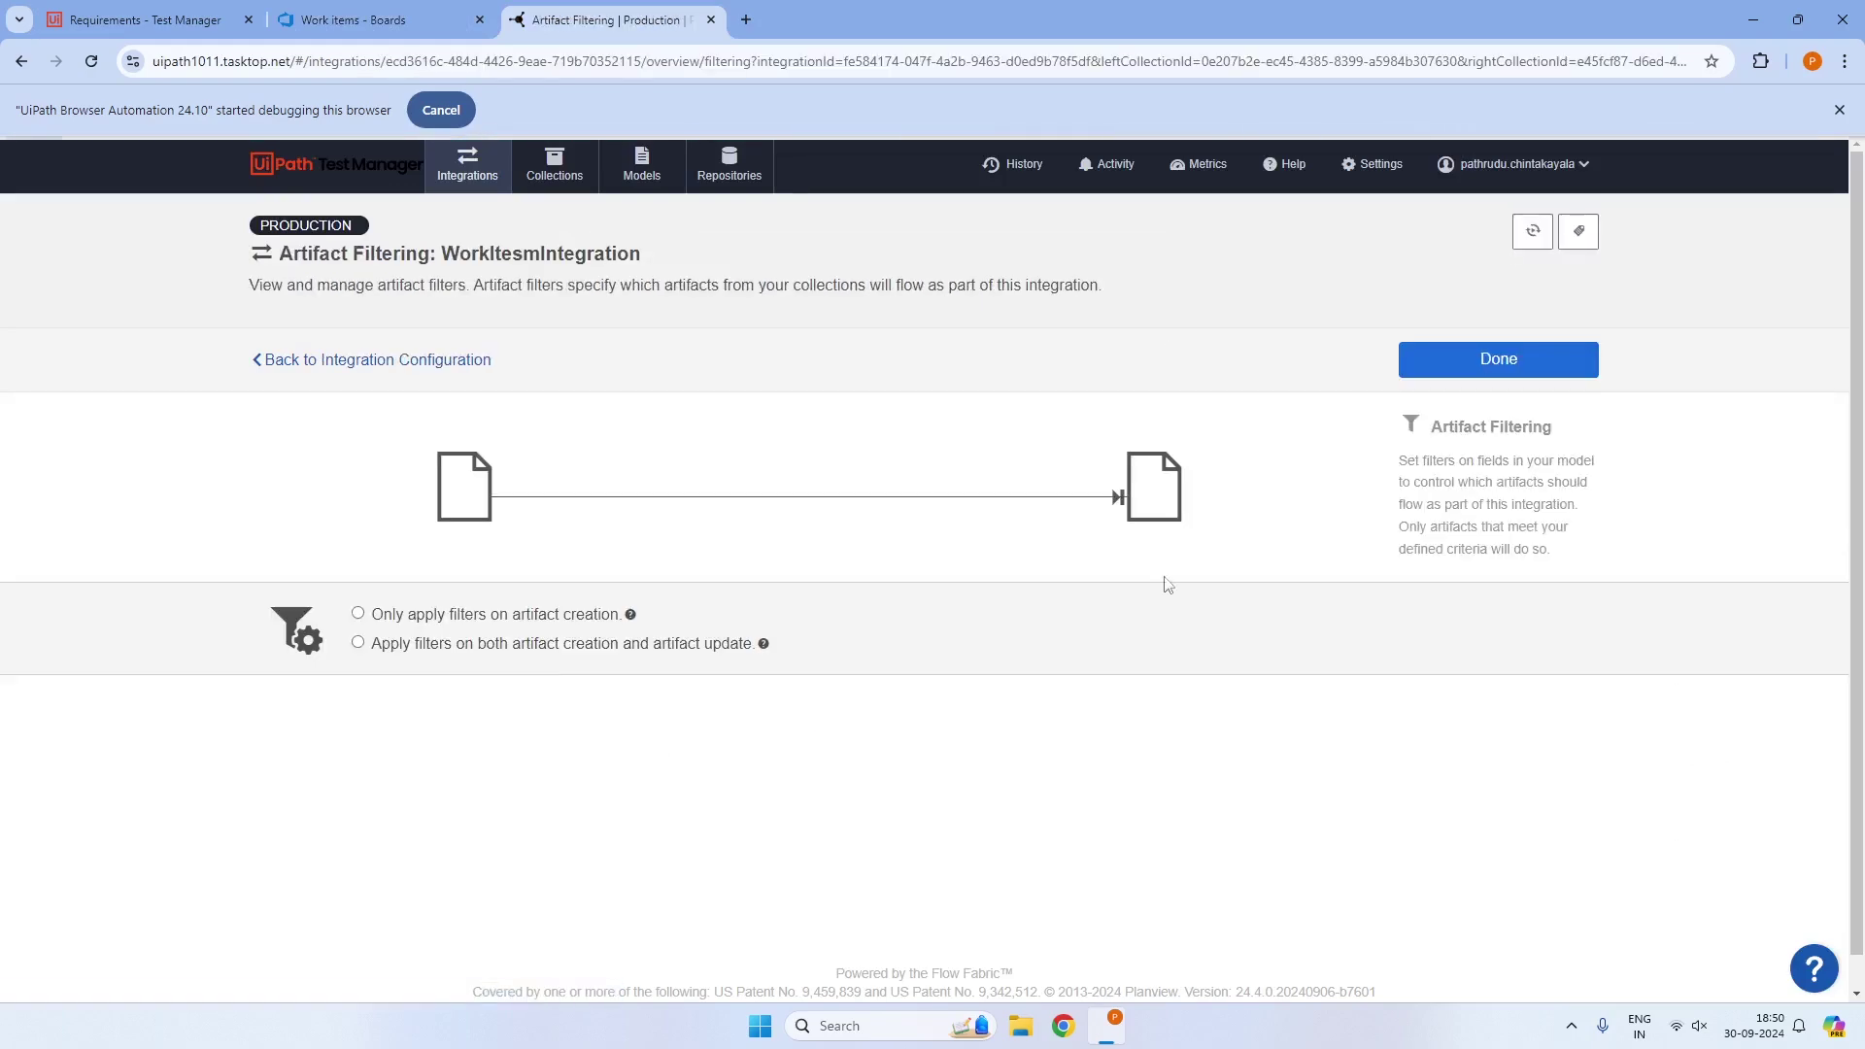
{"action": "scroll", "coordinate": [369, 652], "scroll_direction": "down", "scroll_amount": 3}
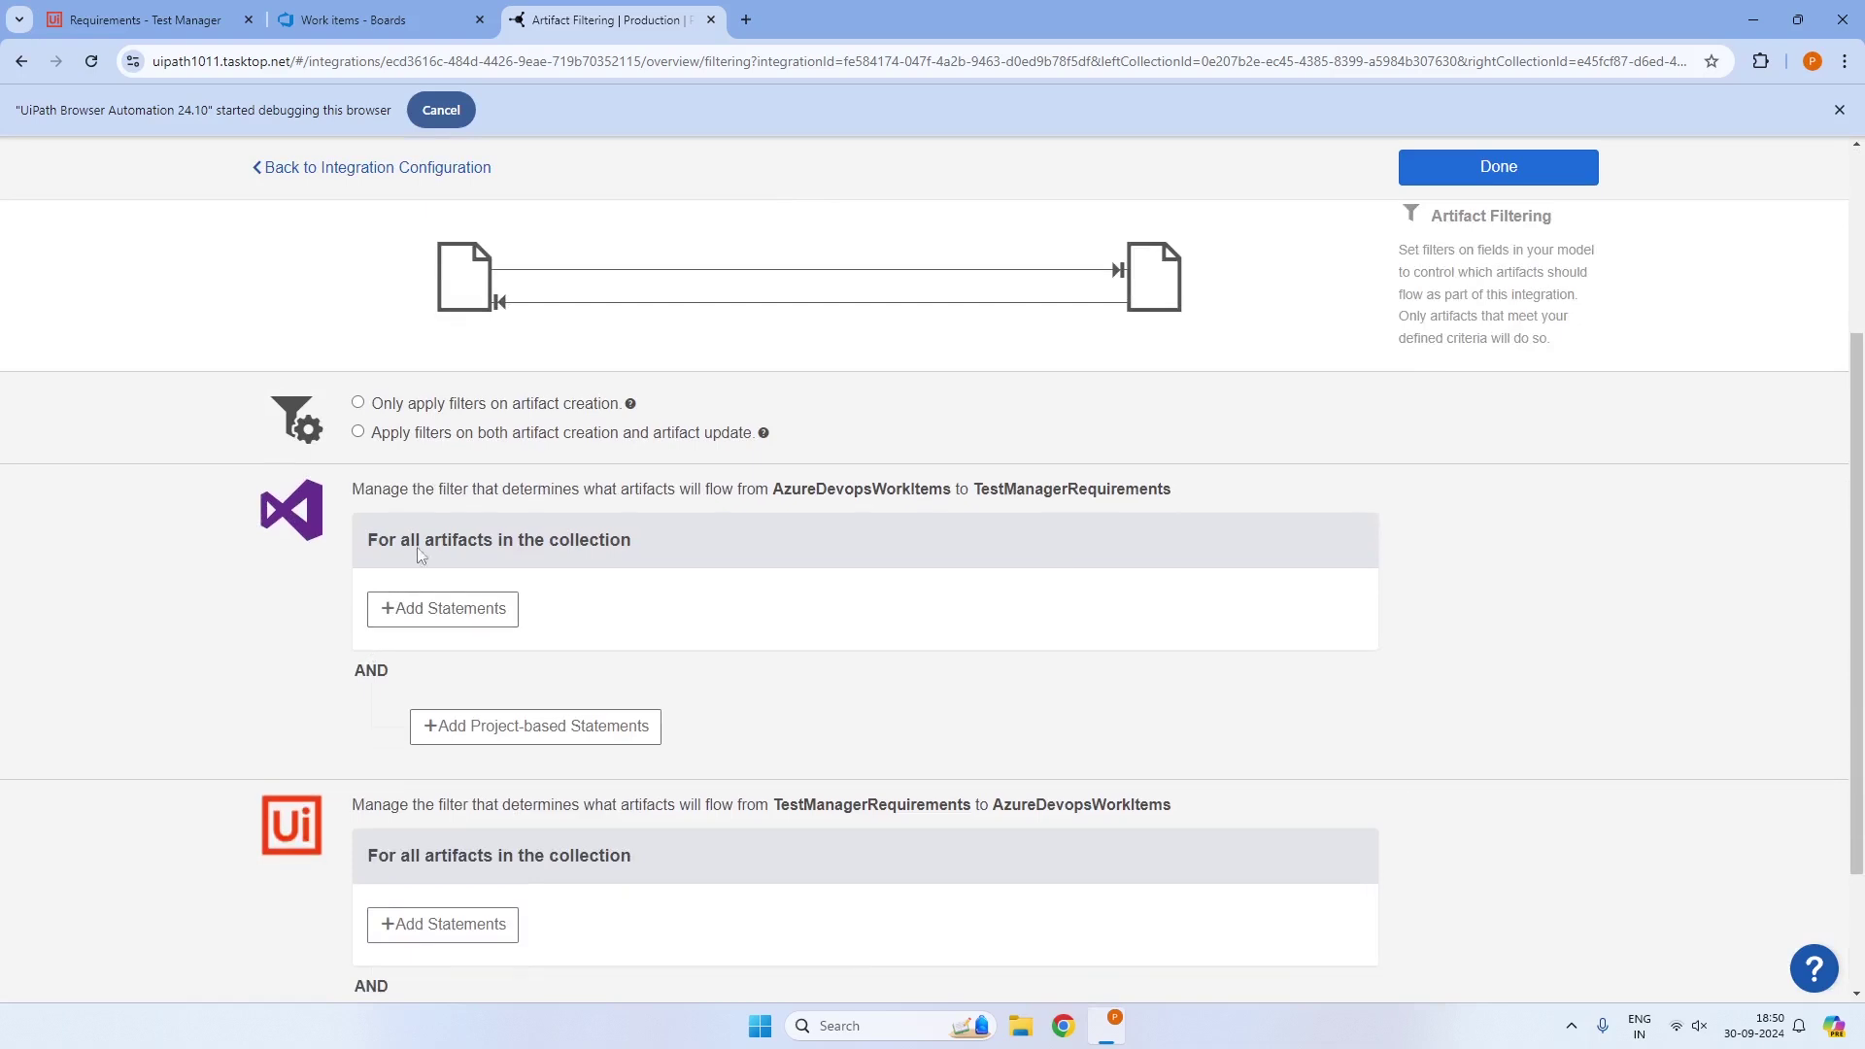
{"action": "left_click", "coordinate": [358, 433]}
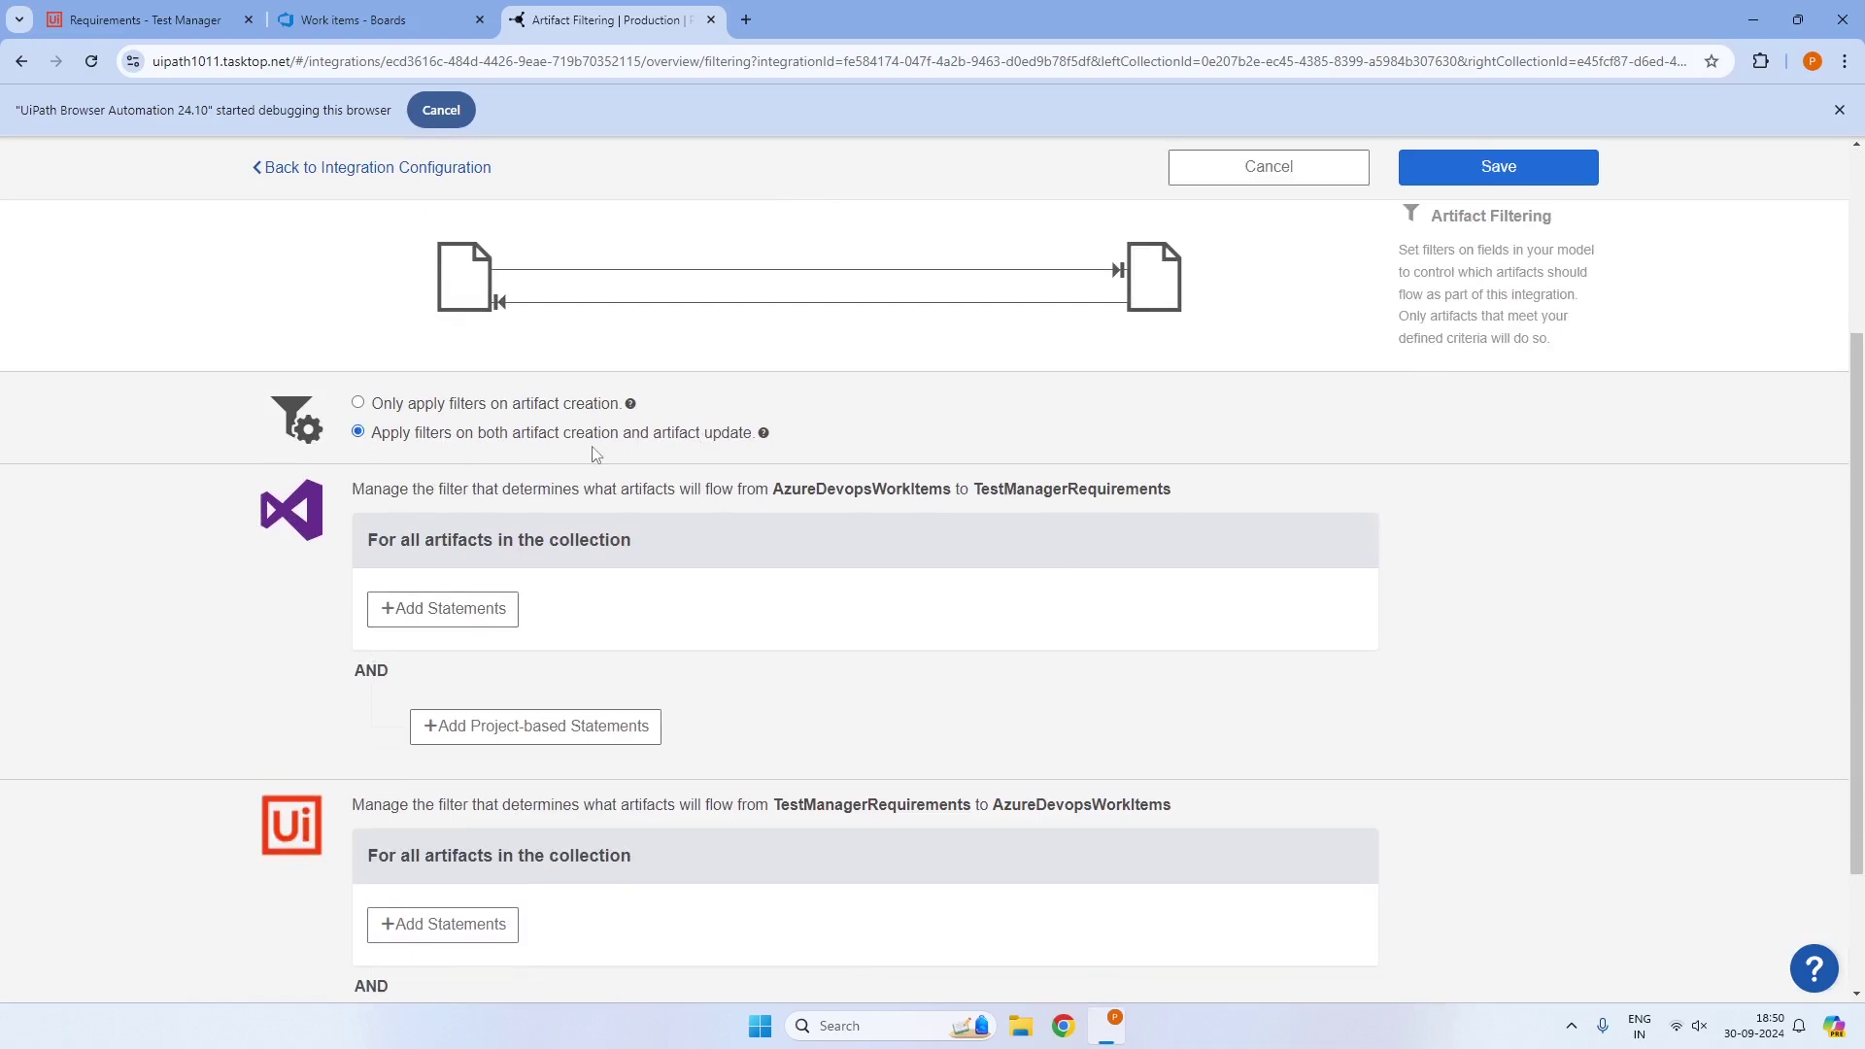
Add a project-based statement for the AzureDevOpsTestManager project to the filter from AzureDevopsWorkItems to TestManagerRequirements
{"action": "scroll", "coordinate": [263, 612], "scroll_direction": "down", "scroll_amount": 1}
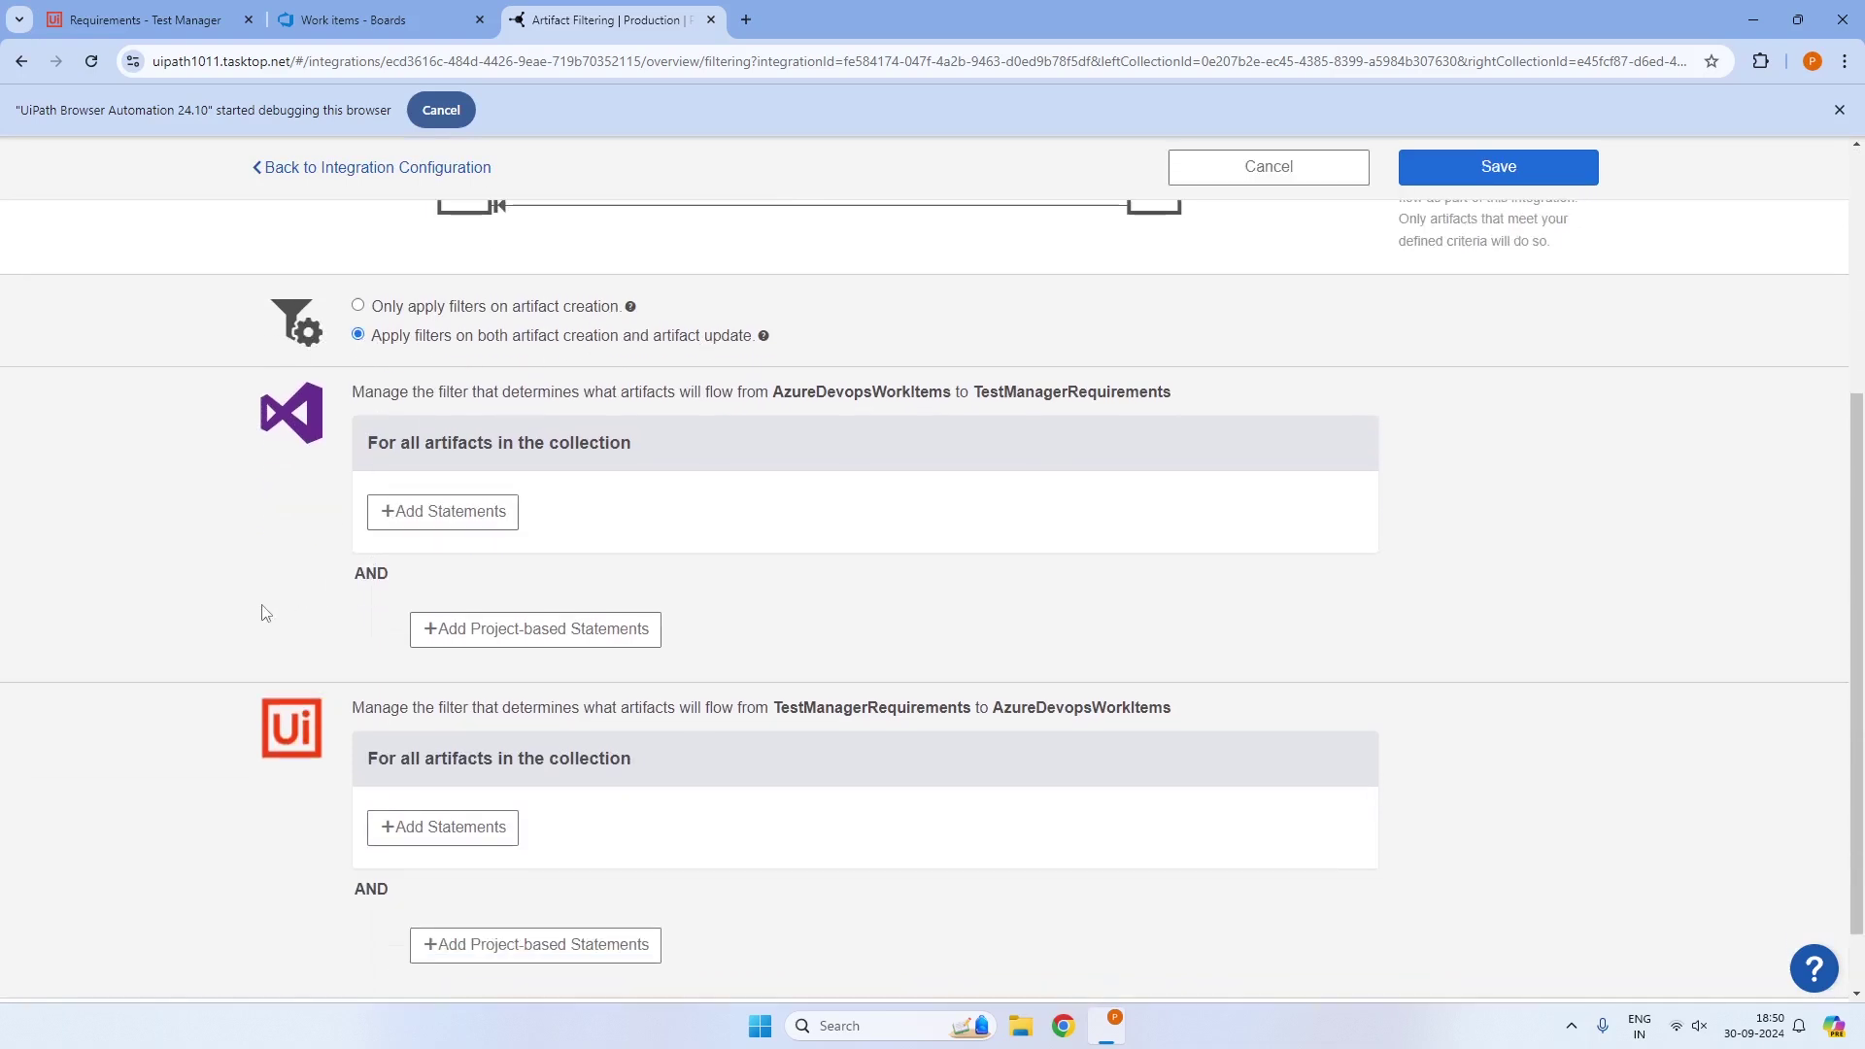
{"action": "scroll", "coordinate": [262, 612], "scroll_direction": "down", "scroll_amount": 1}
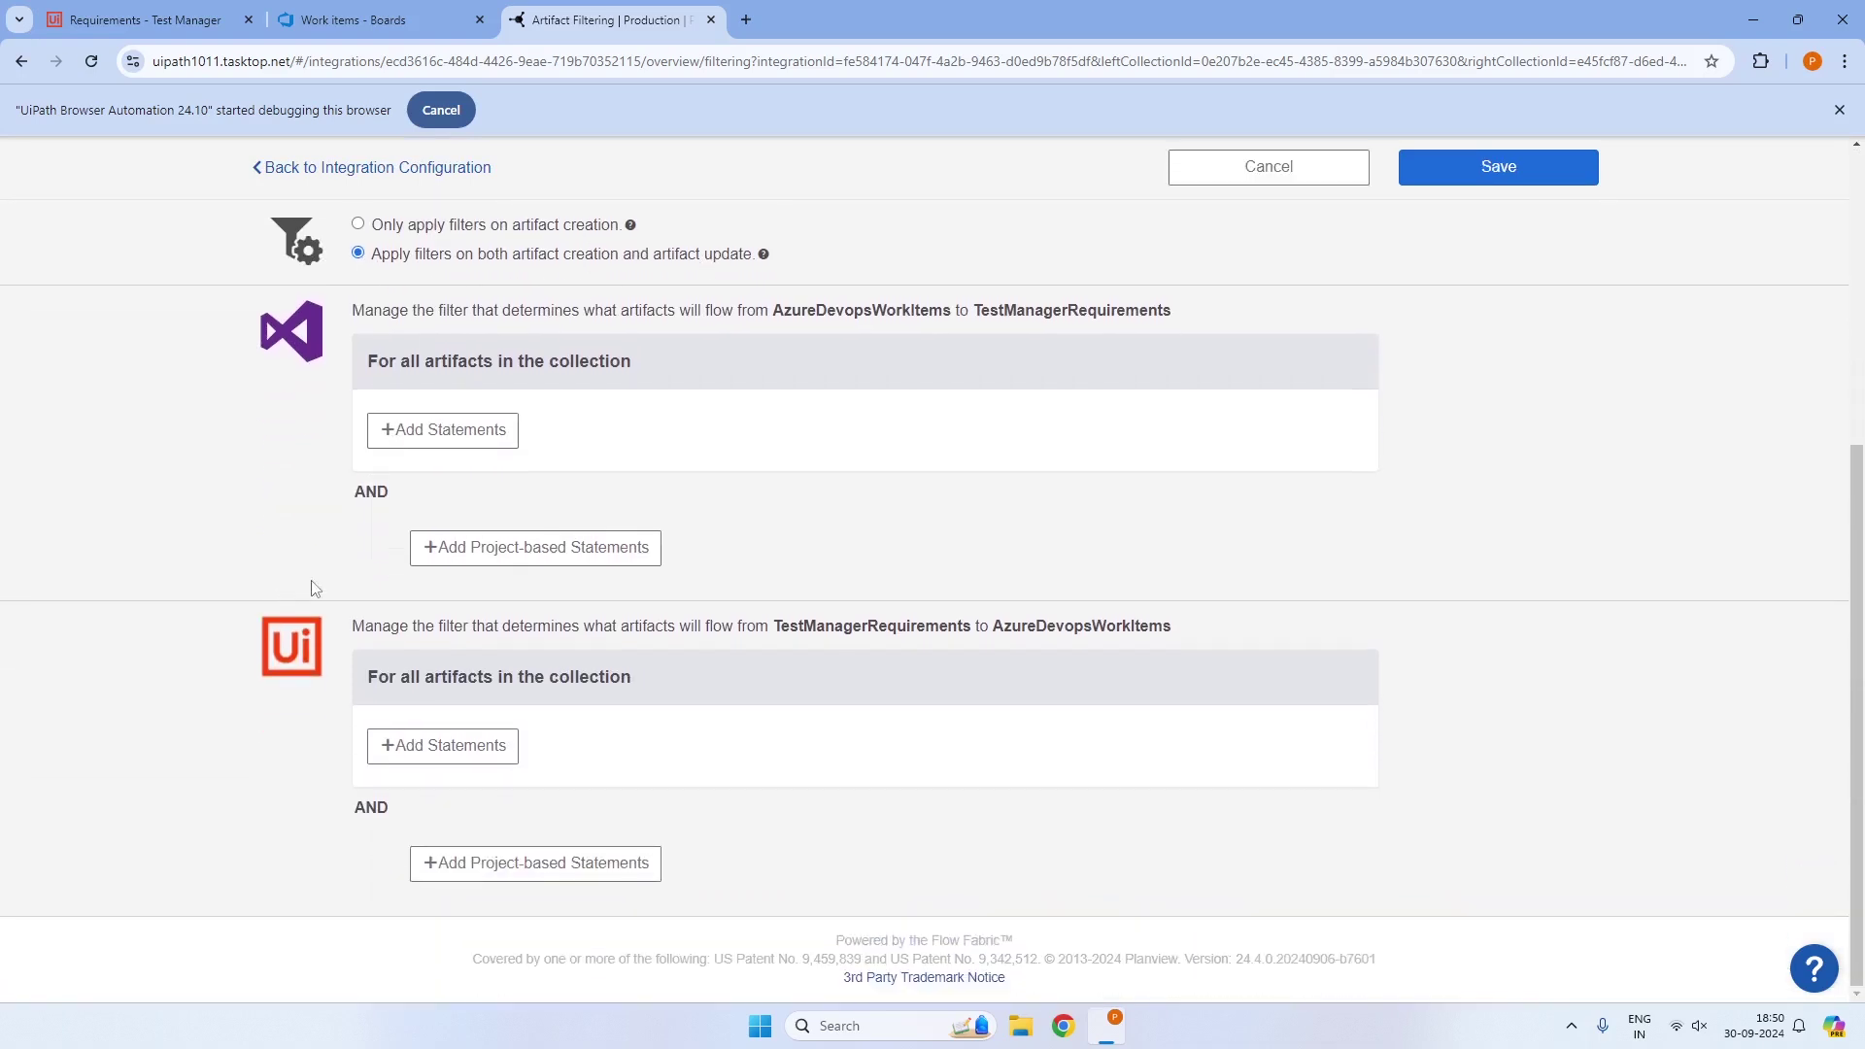
{"action": "left_click", "coordinate": [480, 549]}
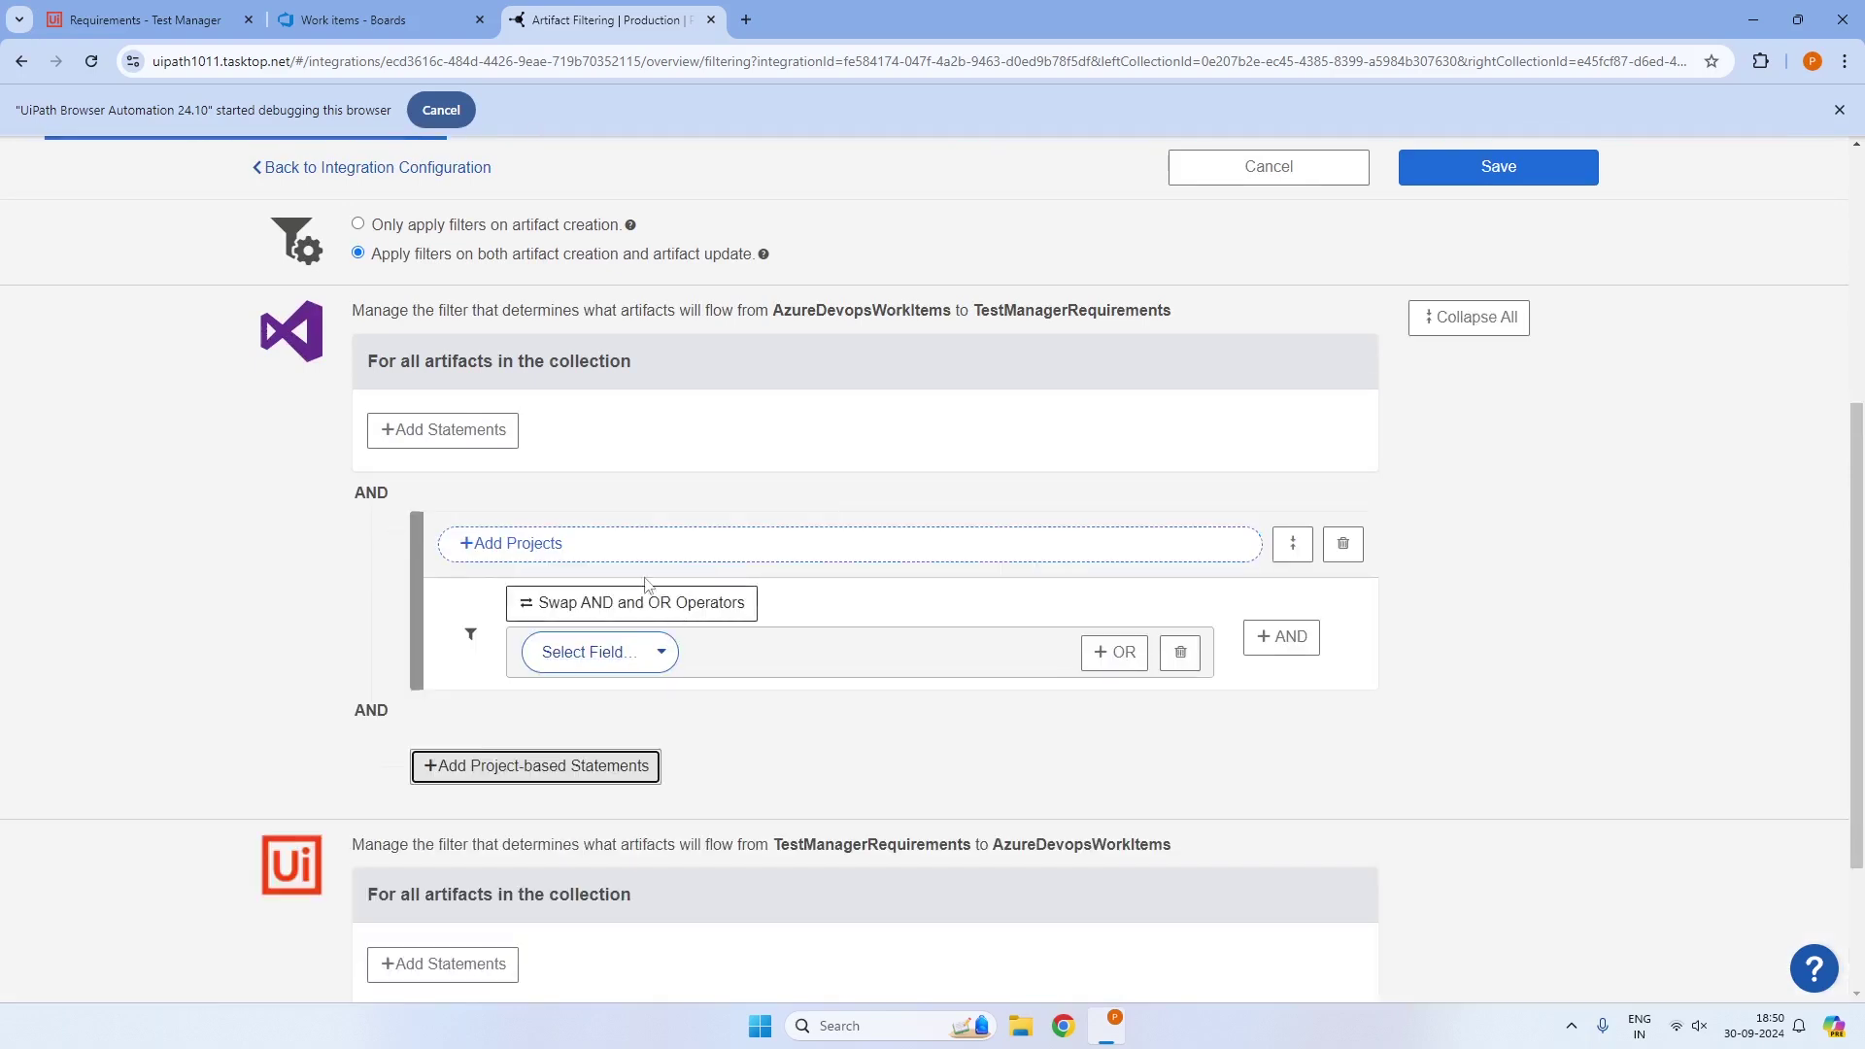
{"action": "left_click", "coordinate": [530, 549]}
{"action": "left_click", "coordinate": [699, 355]}
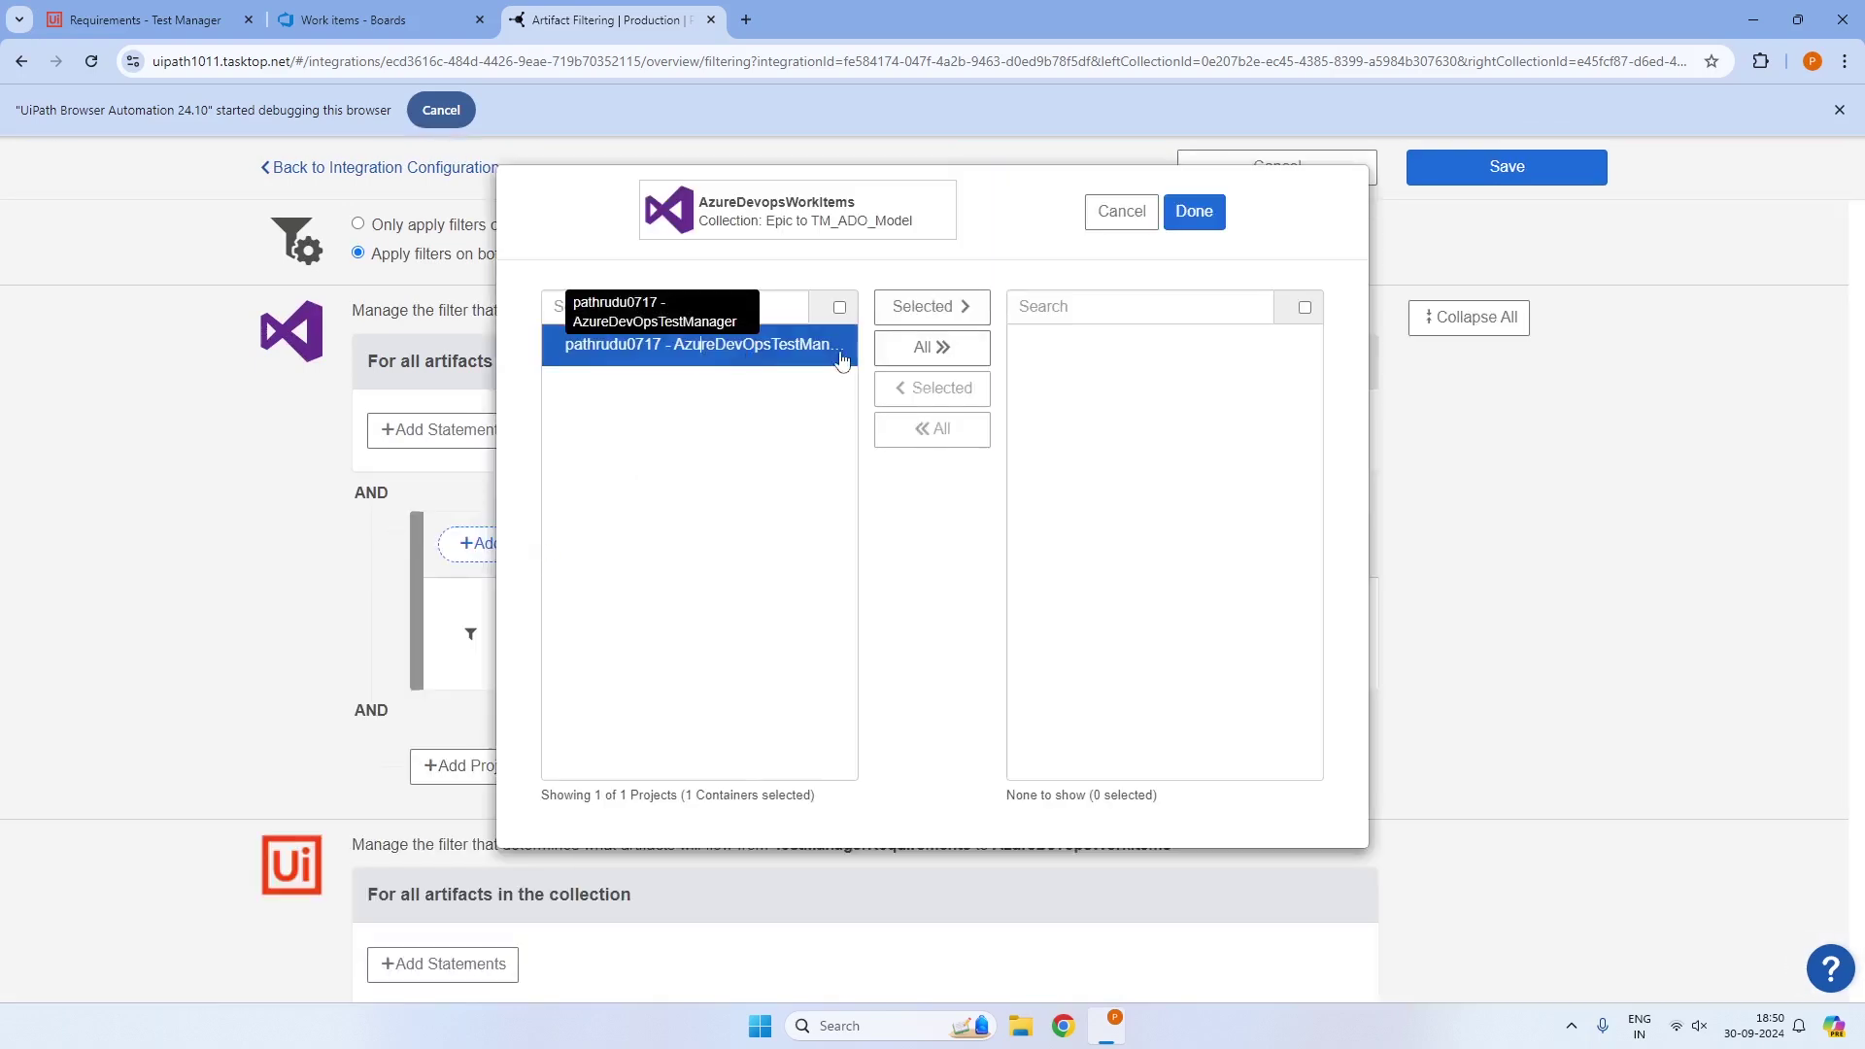
{"action": "left_click", "coordinate": [927, 350]}
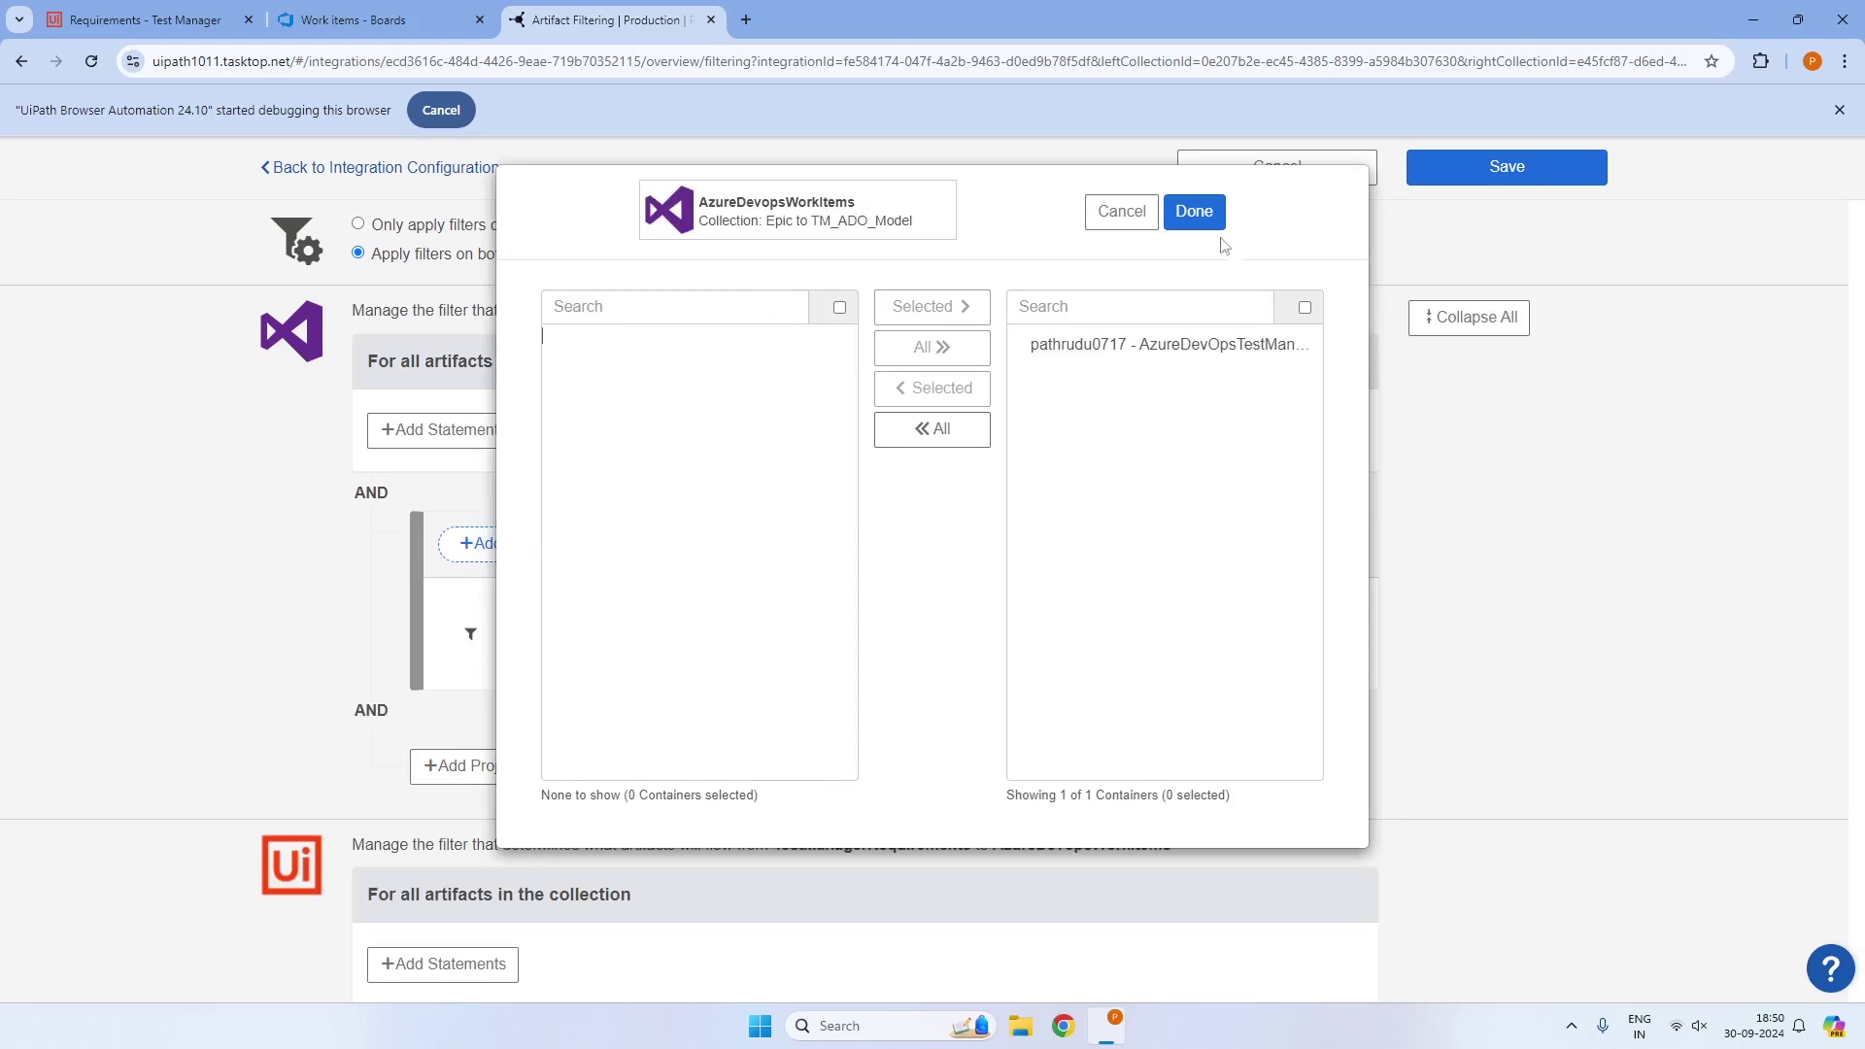
{"action": "left_click", "coordinate": [1196, 214]}
Choose Iteration Path as the field of the AzureDevOpsTestManager project filter statement, after accepting the project selection
{"action": "left_click", "coordinate": [609, 657]}
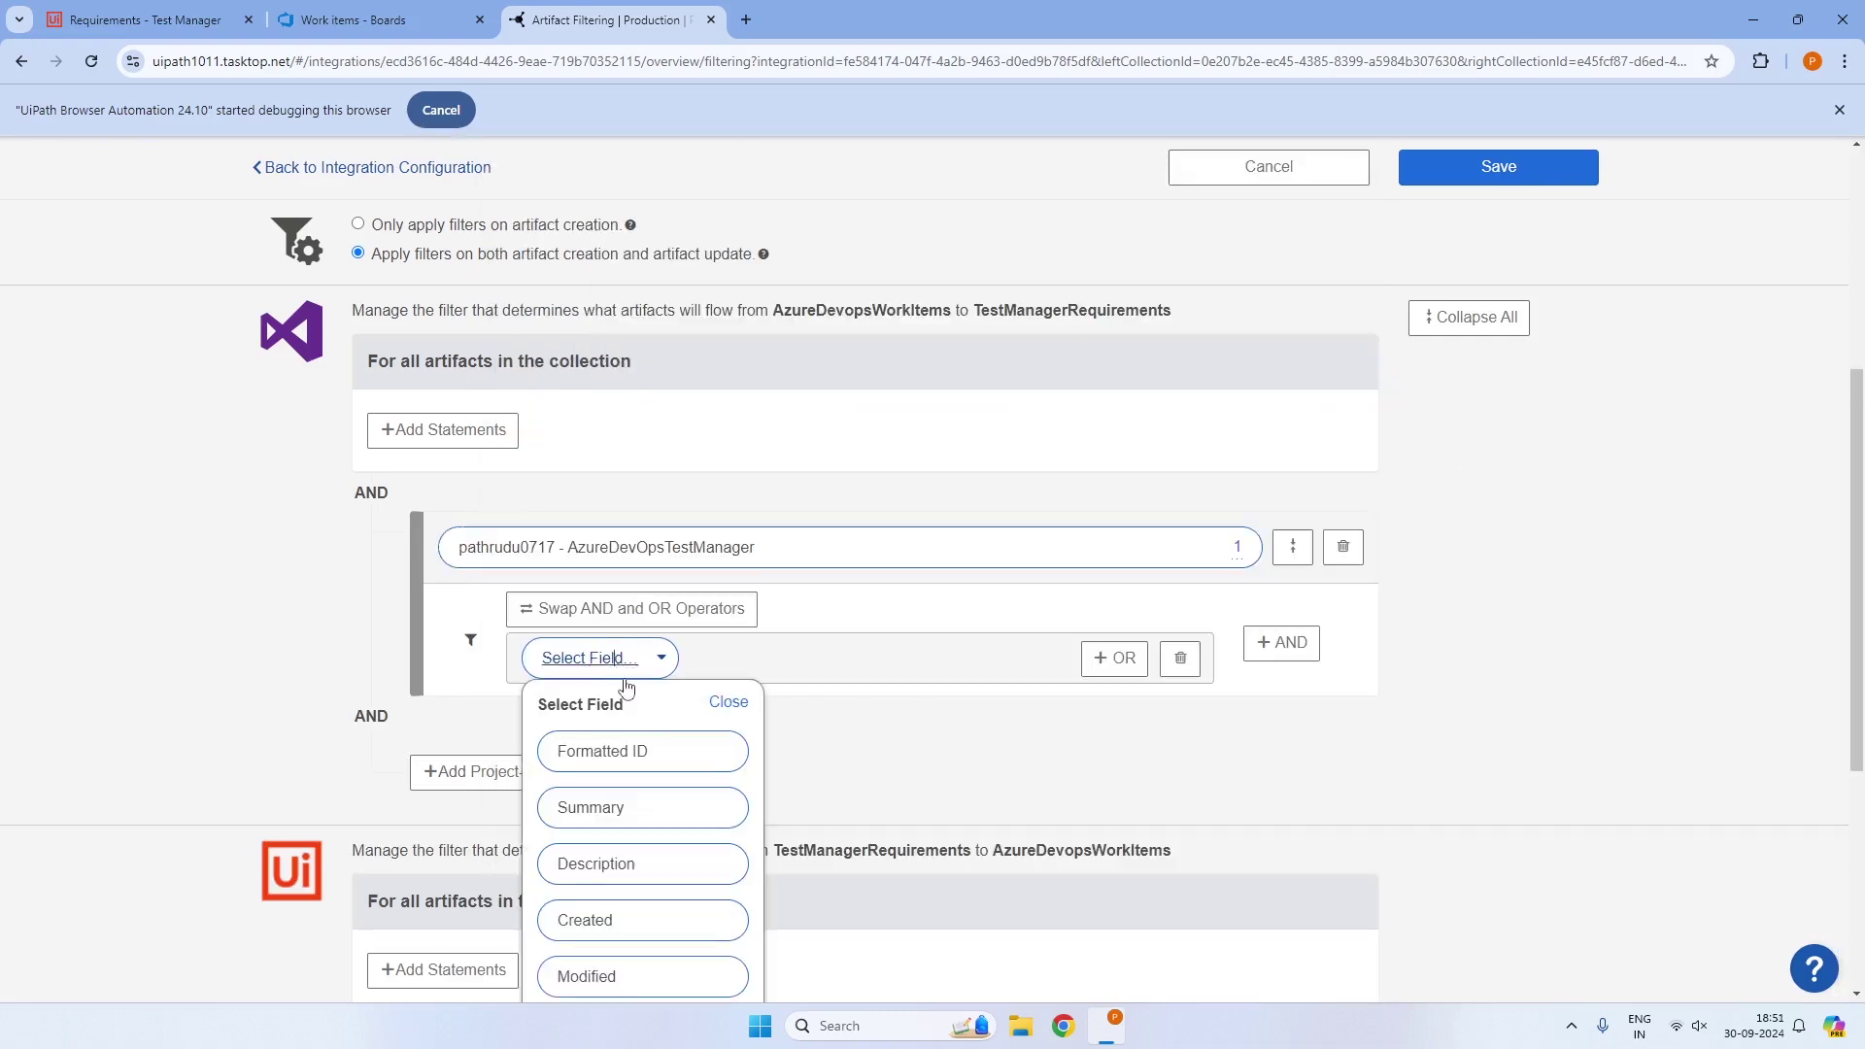
{"action": "scroll", "coordinate": [603, 824], "scroll_direction": "down", "scroll_amount": 2}
{"action": "scroll", "coordinate": [603, 841], "scroll_direction": "down", "scroll_amount": 1}
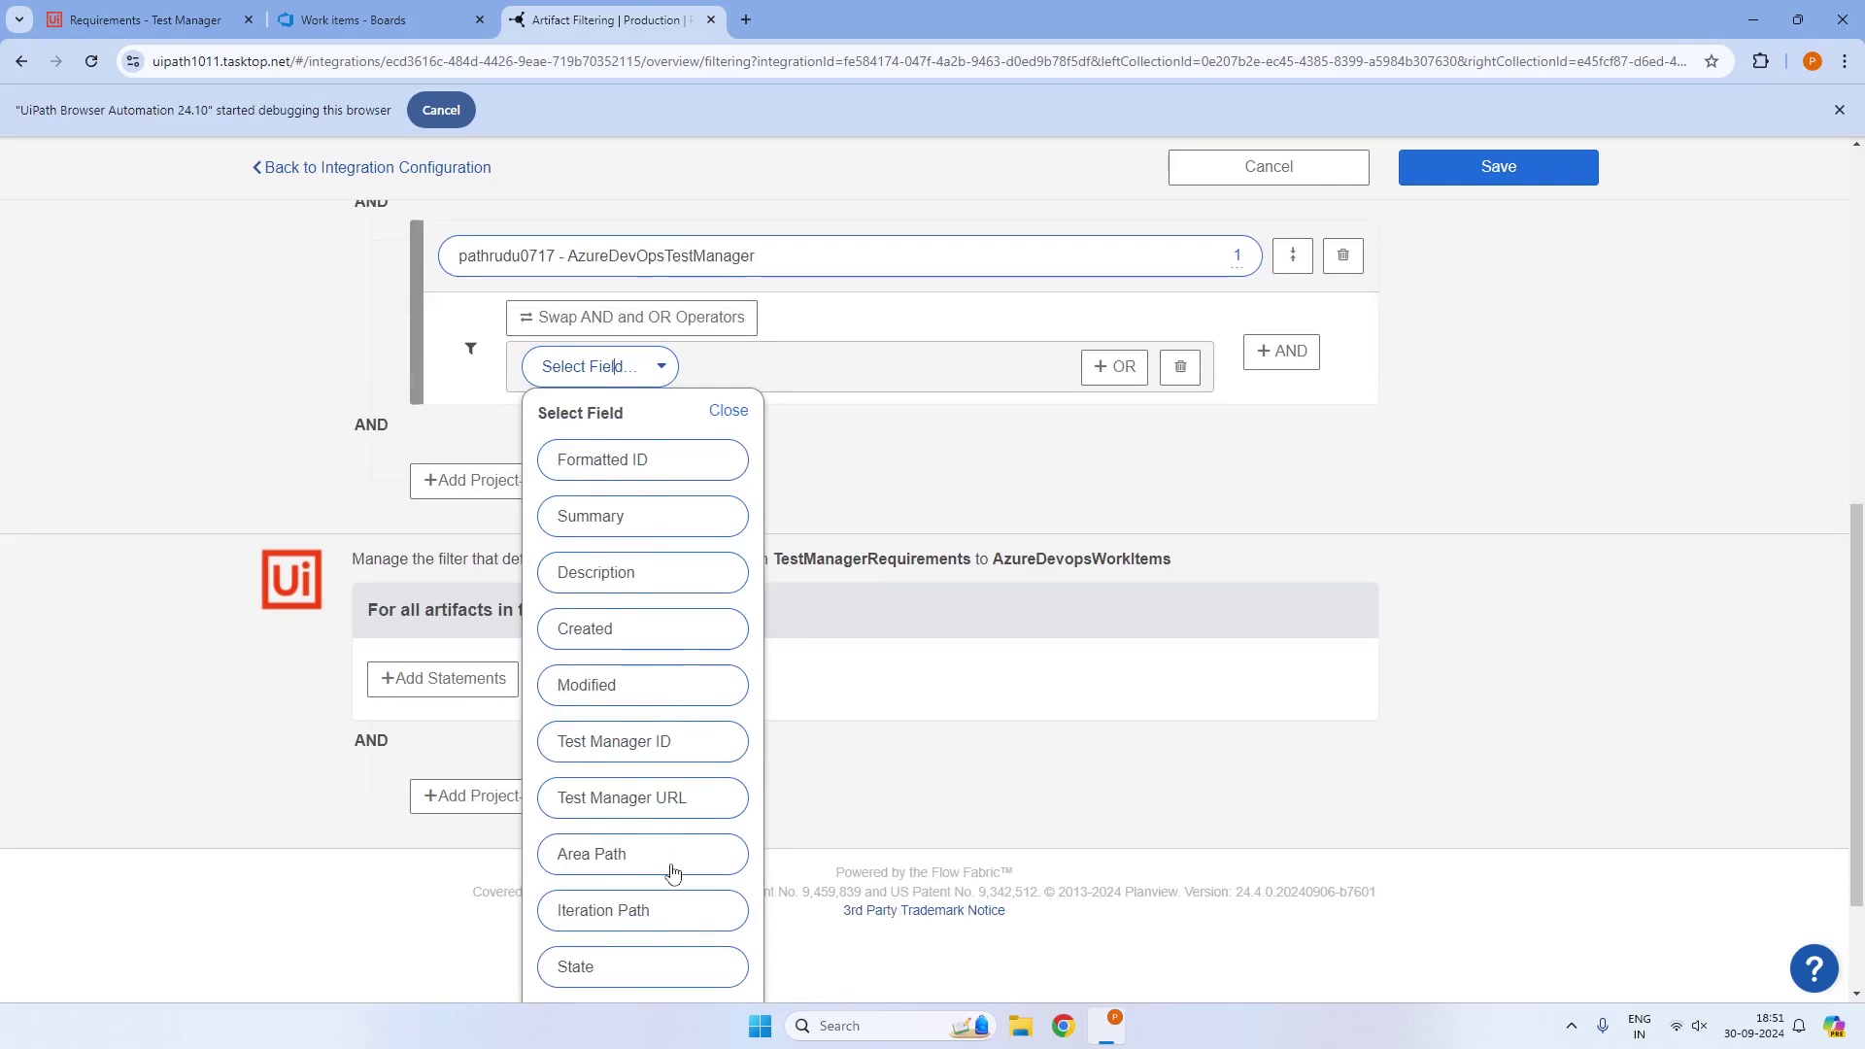
{"action": "left_click", "coordinate": [641, 913]}
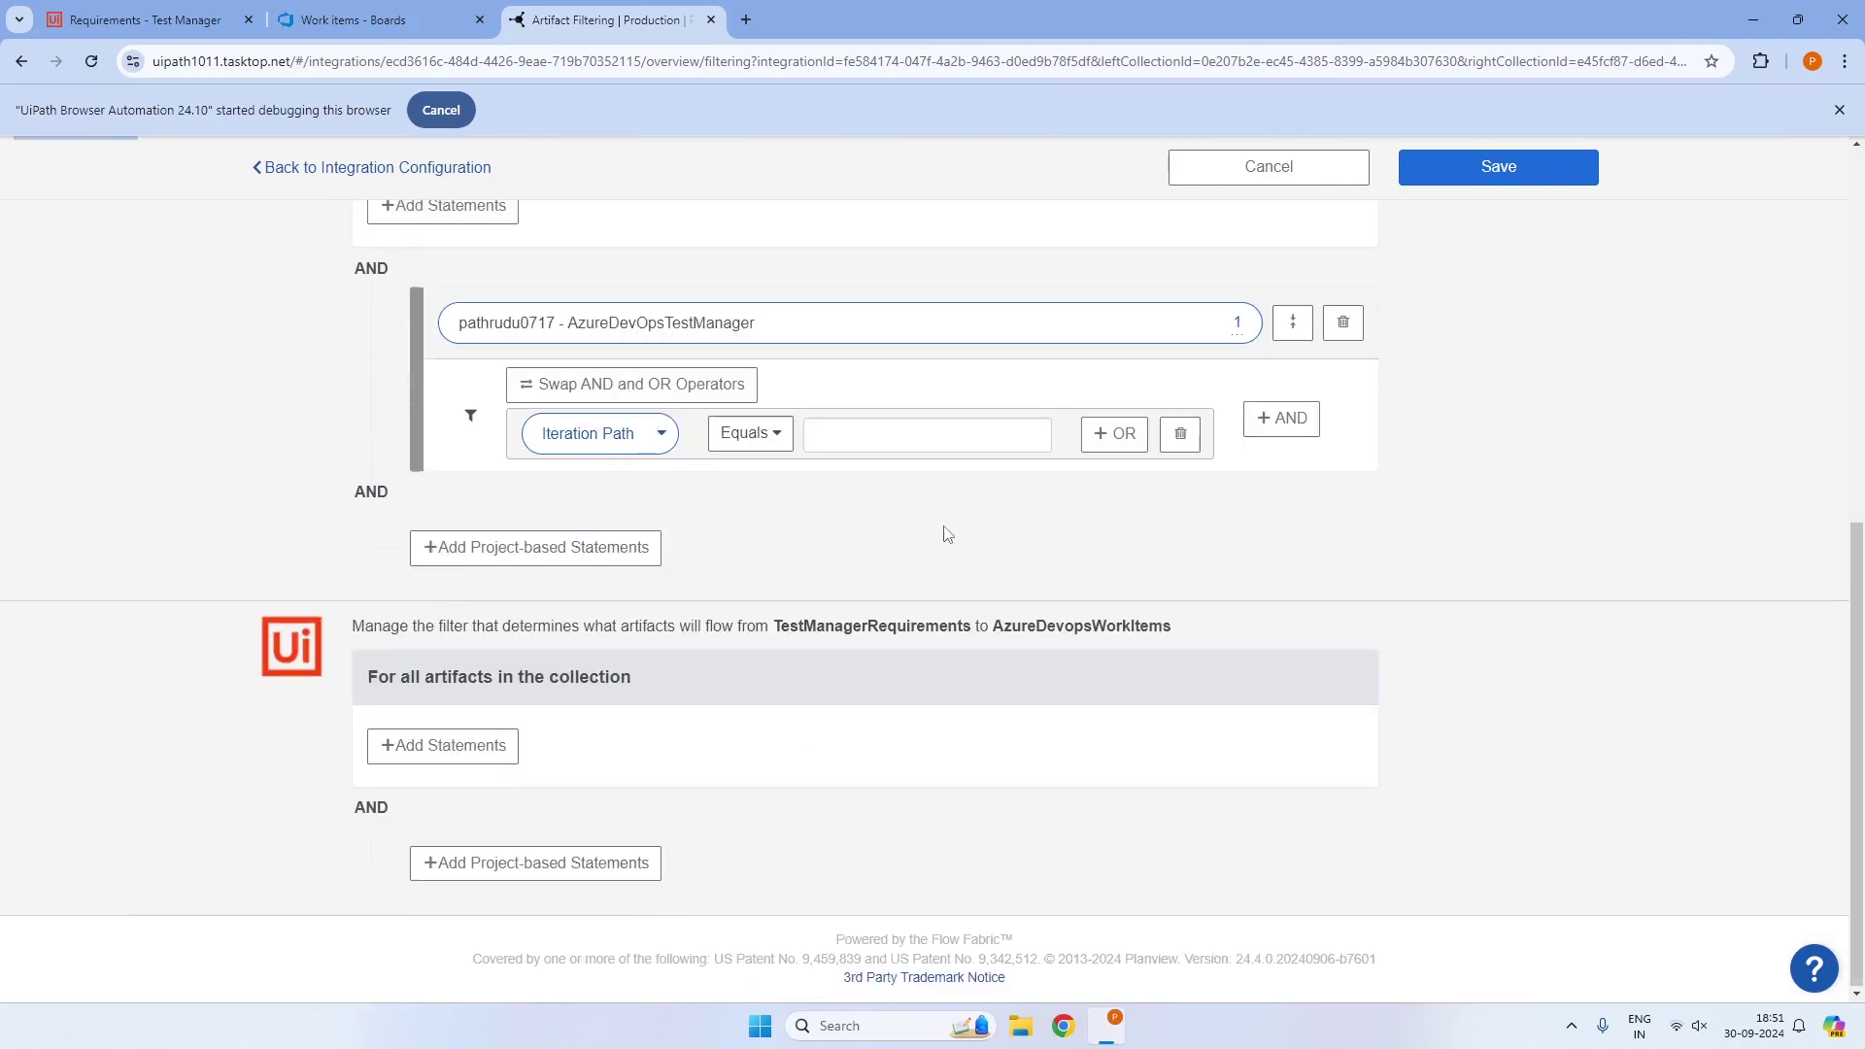
Copy the iteration AzureDevOpsTestManager\TM_Sprint1 from the Azure DevOps epic "Sync without filter" into Planview's Iteration Path Equals condition and save the filter
{"action": "left_click", "coordinate": [354, 20]}
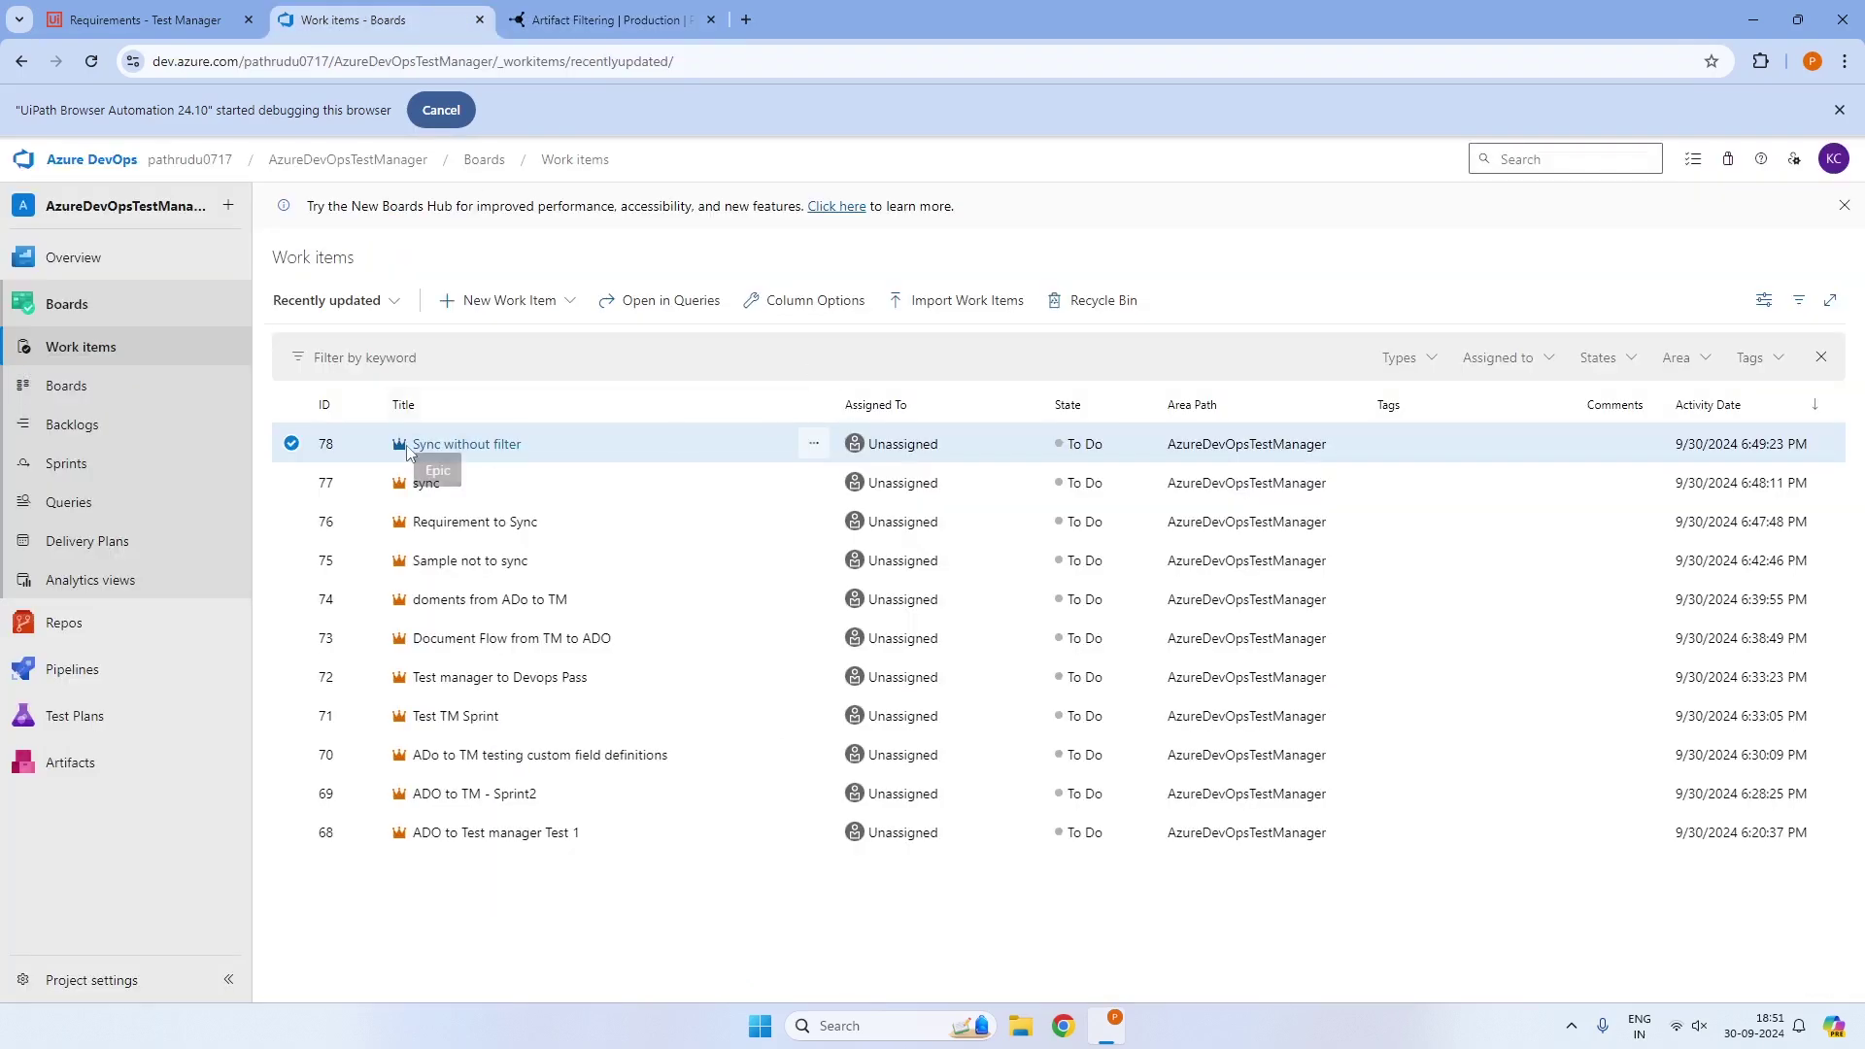
{"action": "left_click", "coordinate": [491, 446]}
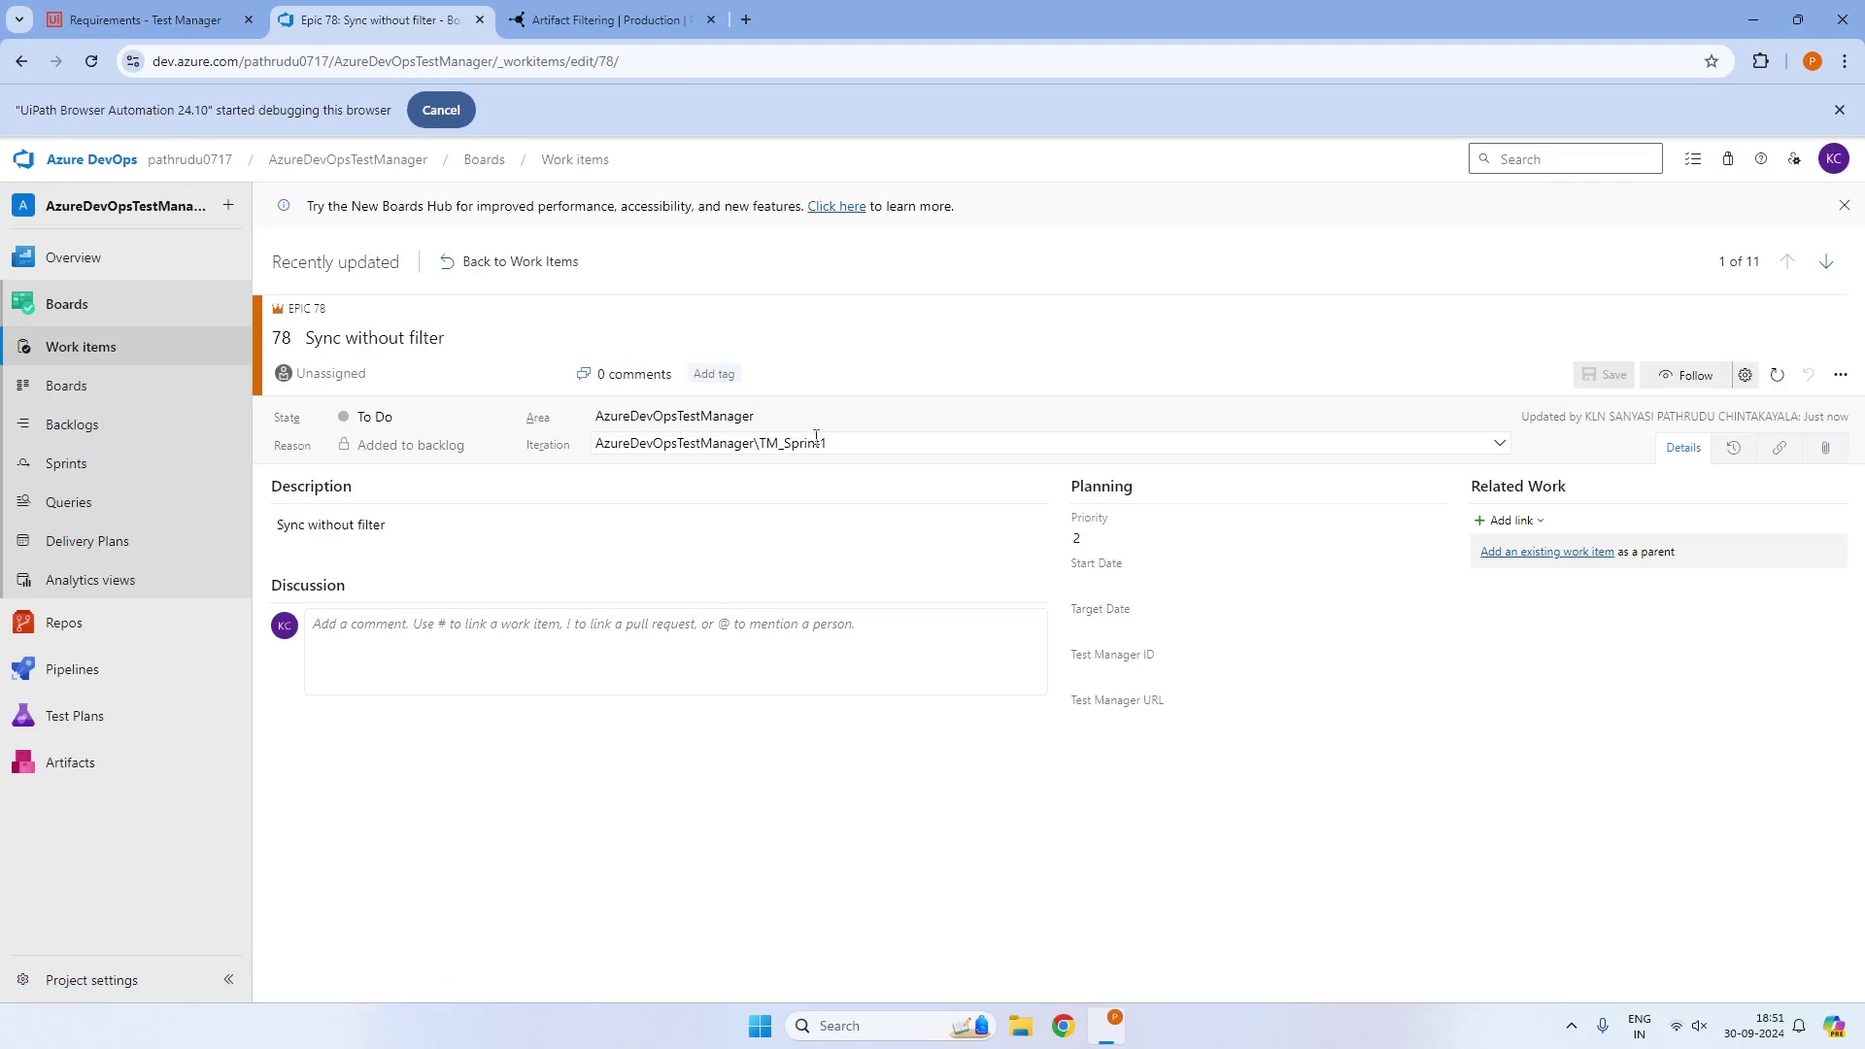
{"action": "left_click", "coordinate": [822, 442]}
{"action": "key", "text": "ctrl+c"}
{"action": "left_click", "coordinate": [612, 20]}
{"action": "left_click", "coordinate": [887, 438]}
{"action": "key", "text": "ctrl+v"}
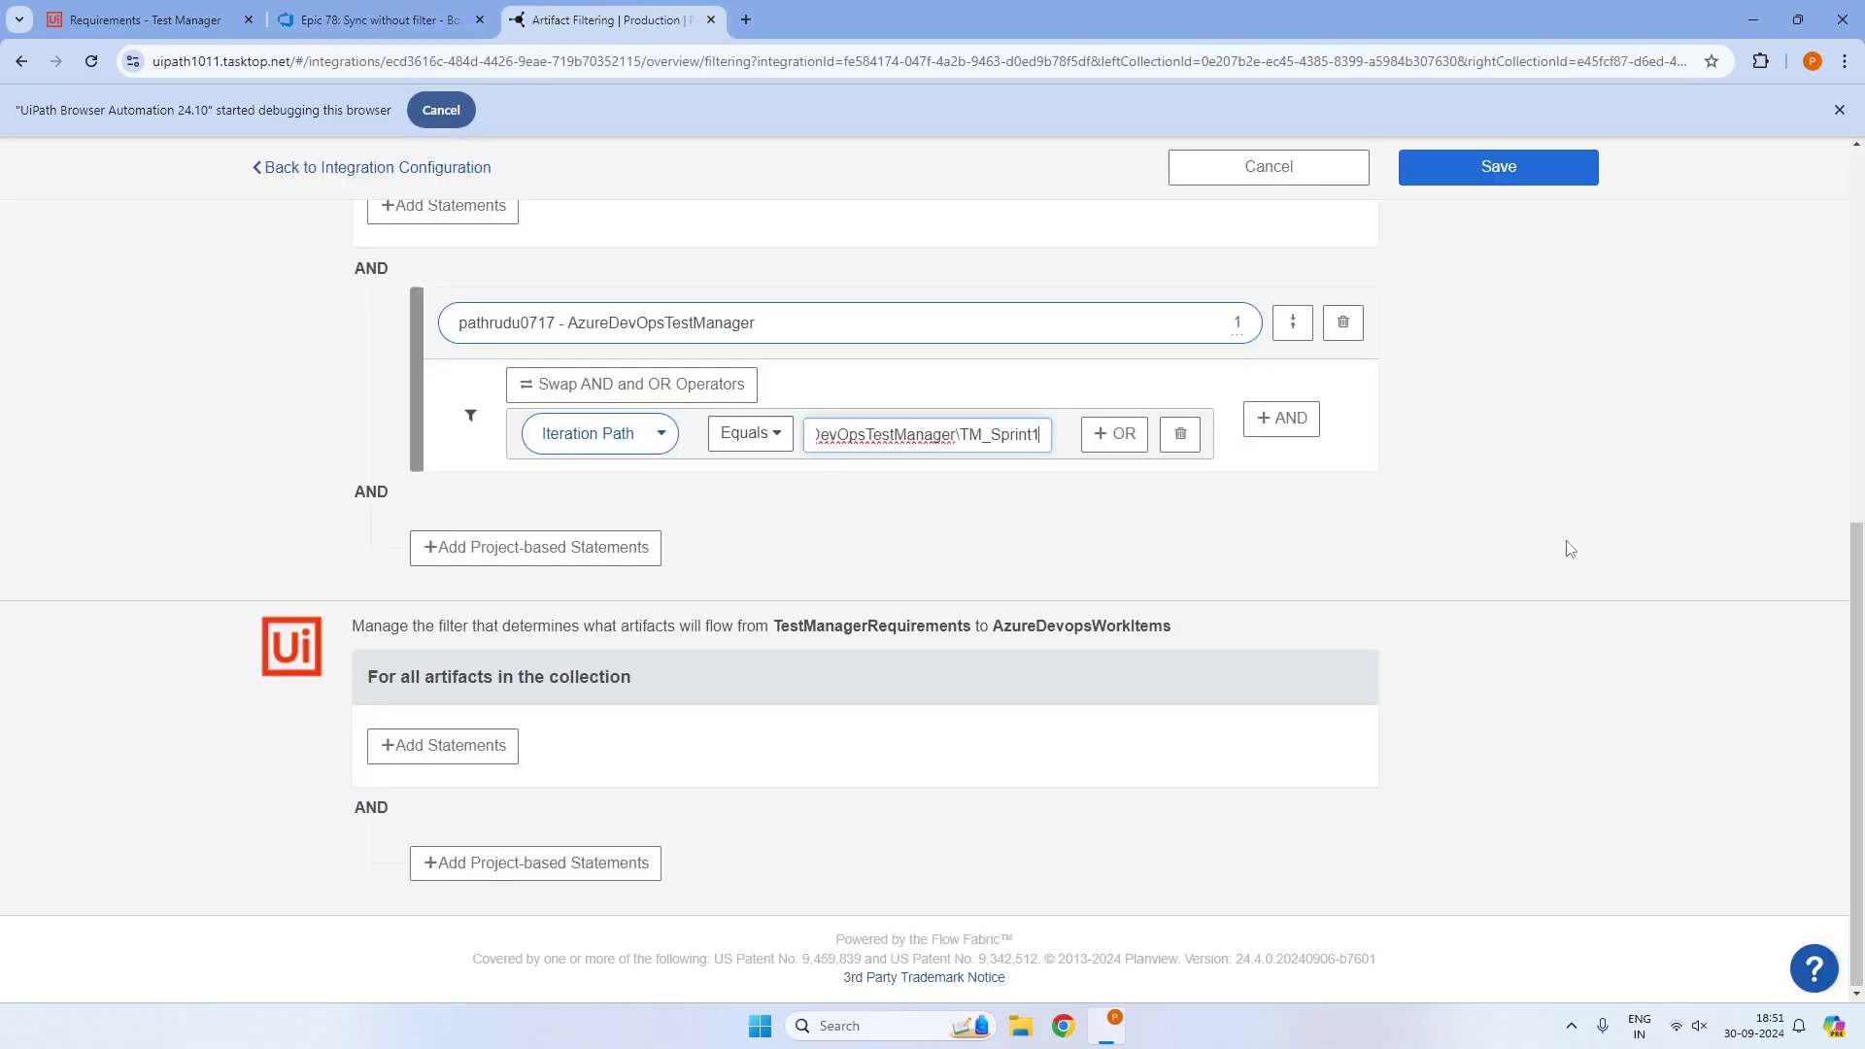
{"action": "left_click", "coordinate": [1478, 179]}
{"action": "left_click", "coordinate": [1477, 179]}
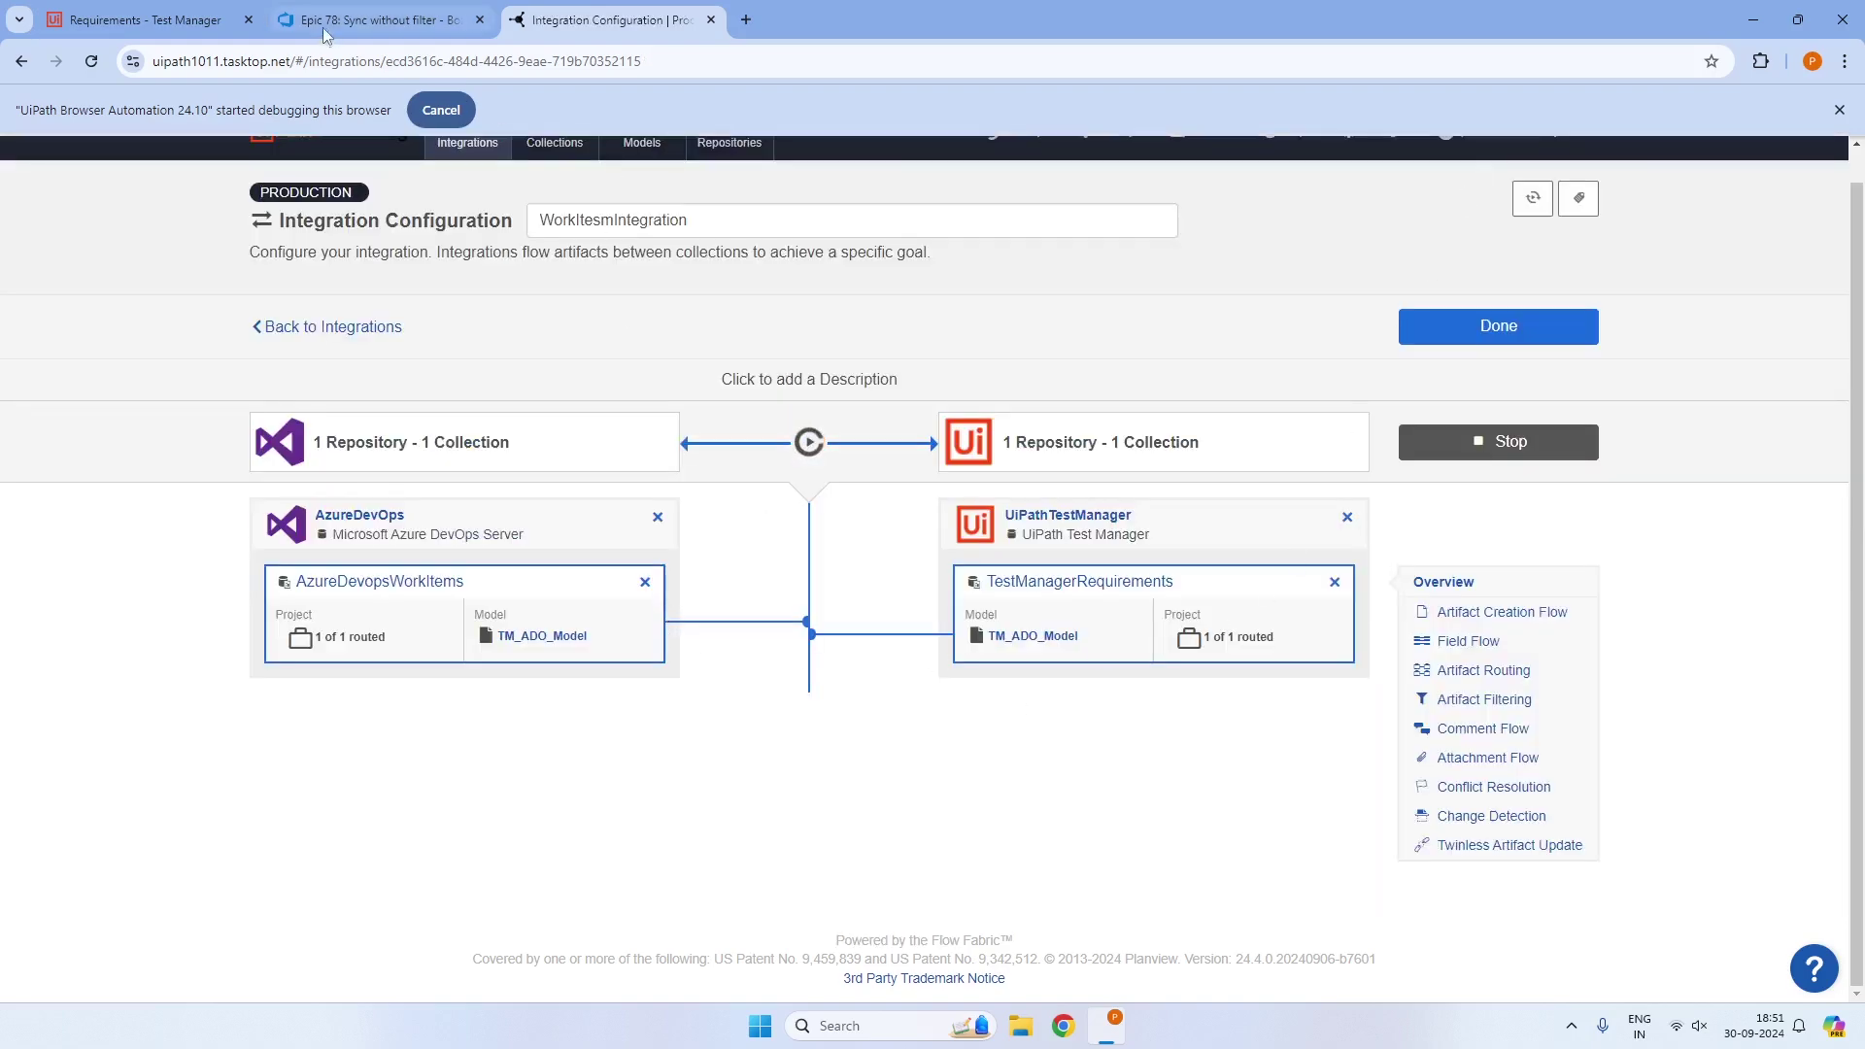
In Azure DevOps, start a new epic with "not from TM Sprint" as its title and description
{"action": "left_click", "coordinate": [374, 20]}
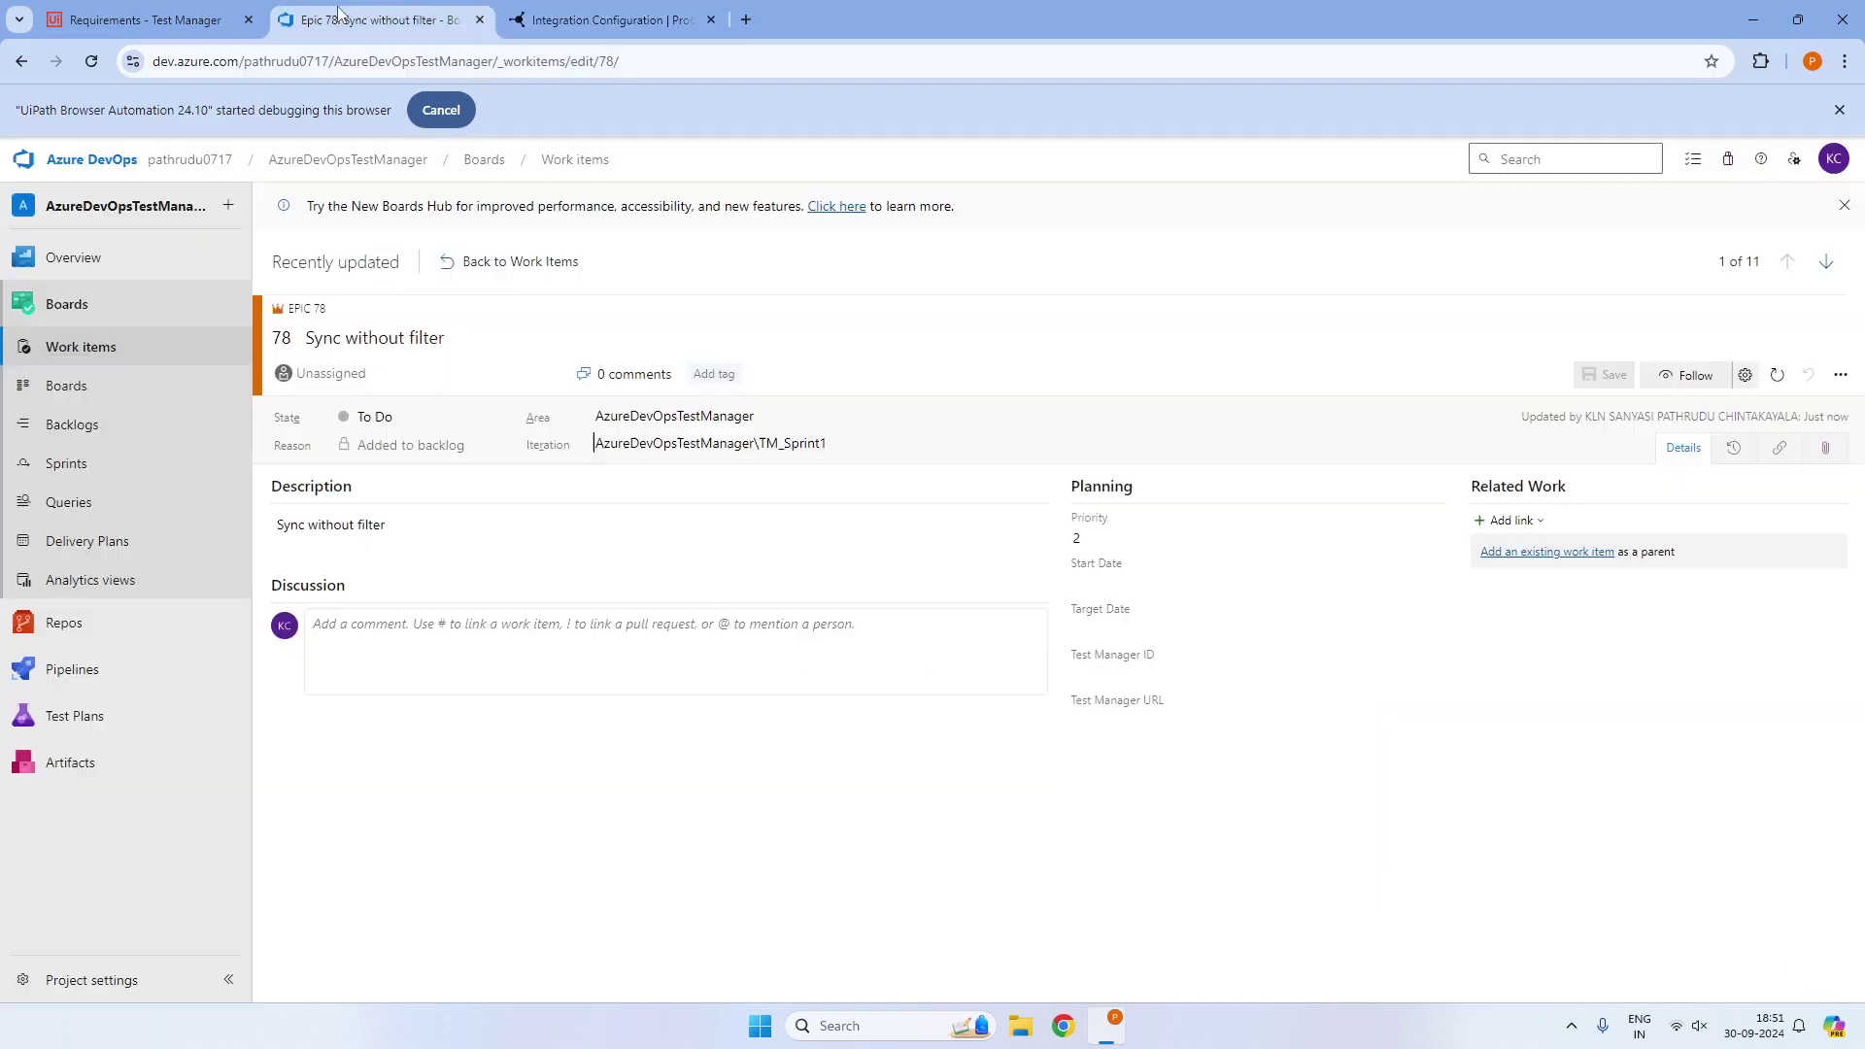
{"action": "left_click", "coordinate": [116, 346]}
{"action": "left_click", "coordinate": [533, 300]}
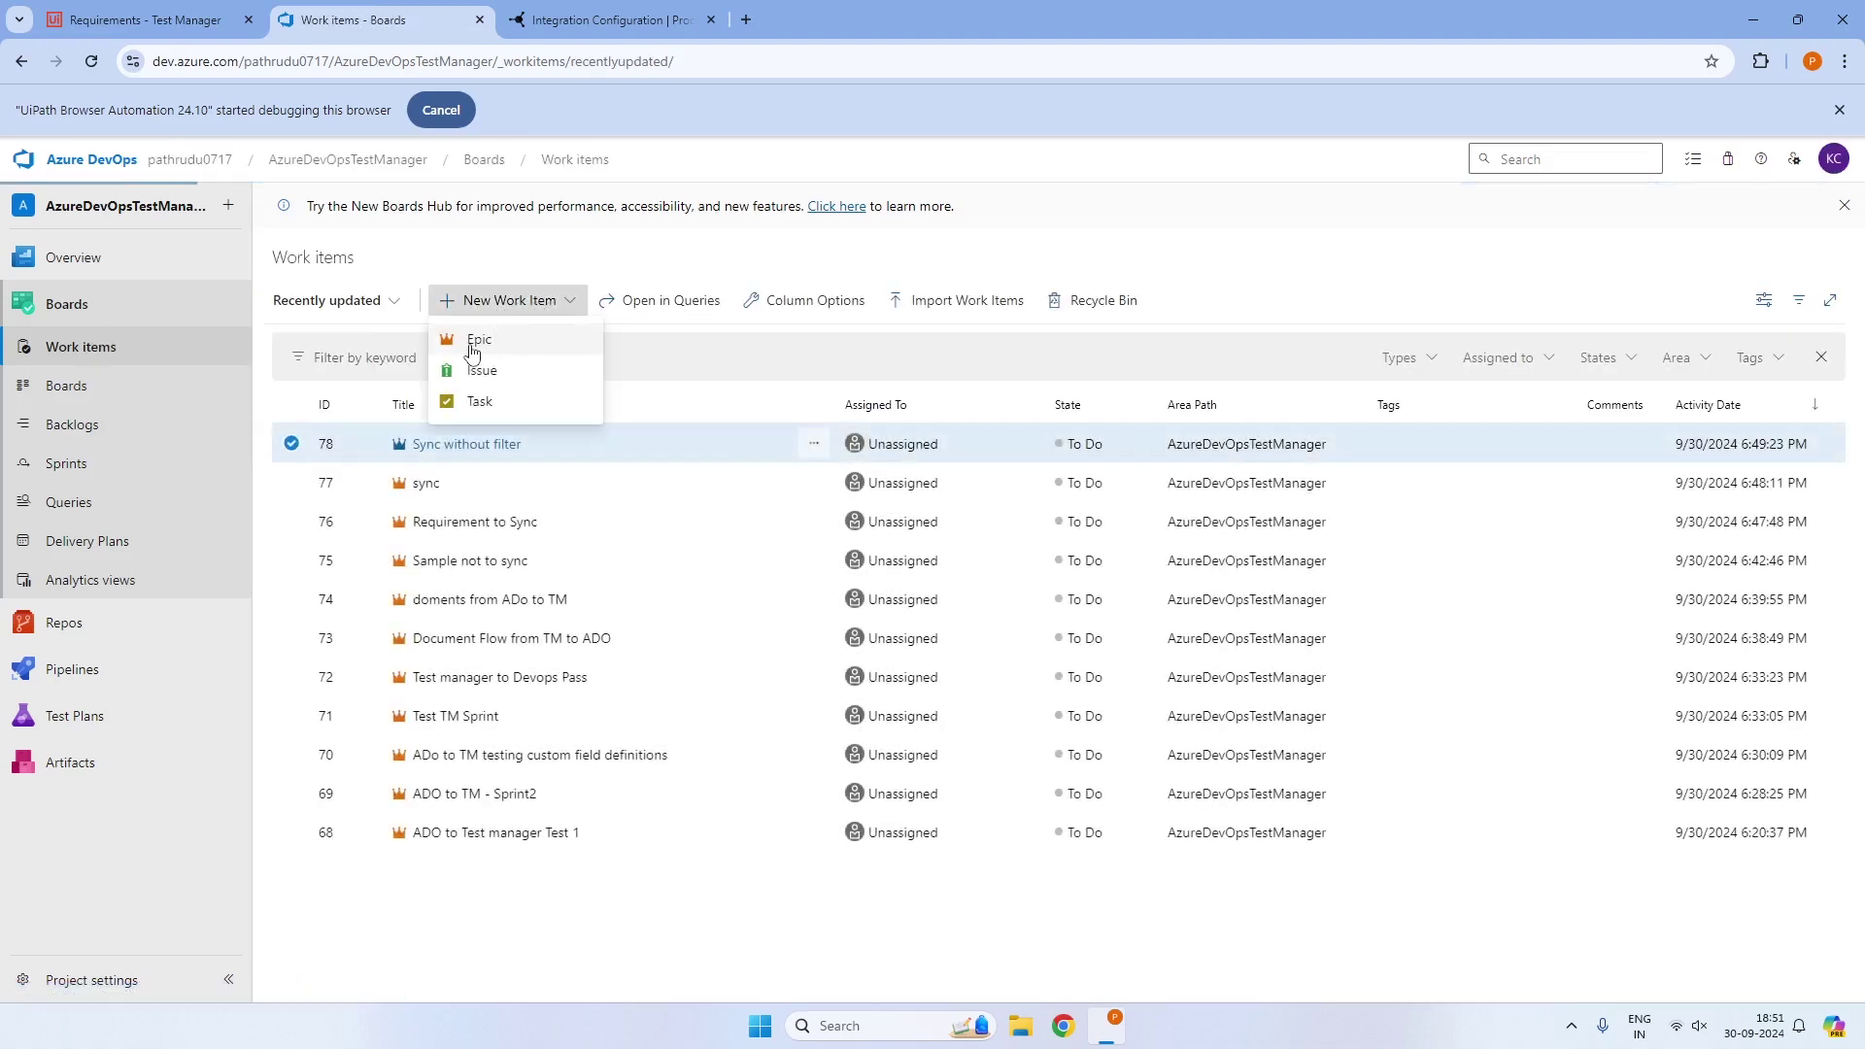
{"action": "left_click", "coordinate": [481, 340]}
{"action": "left_click", "coordinate": [431, 347]}
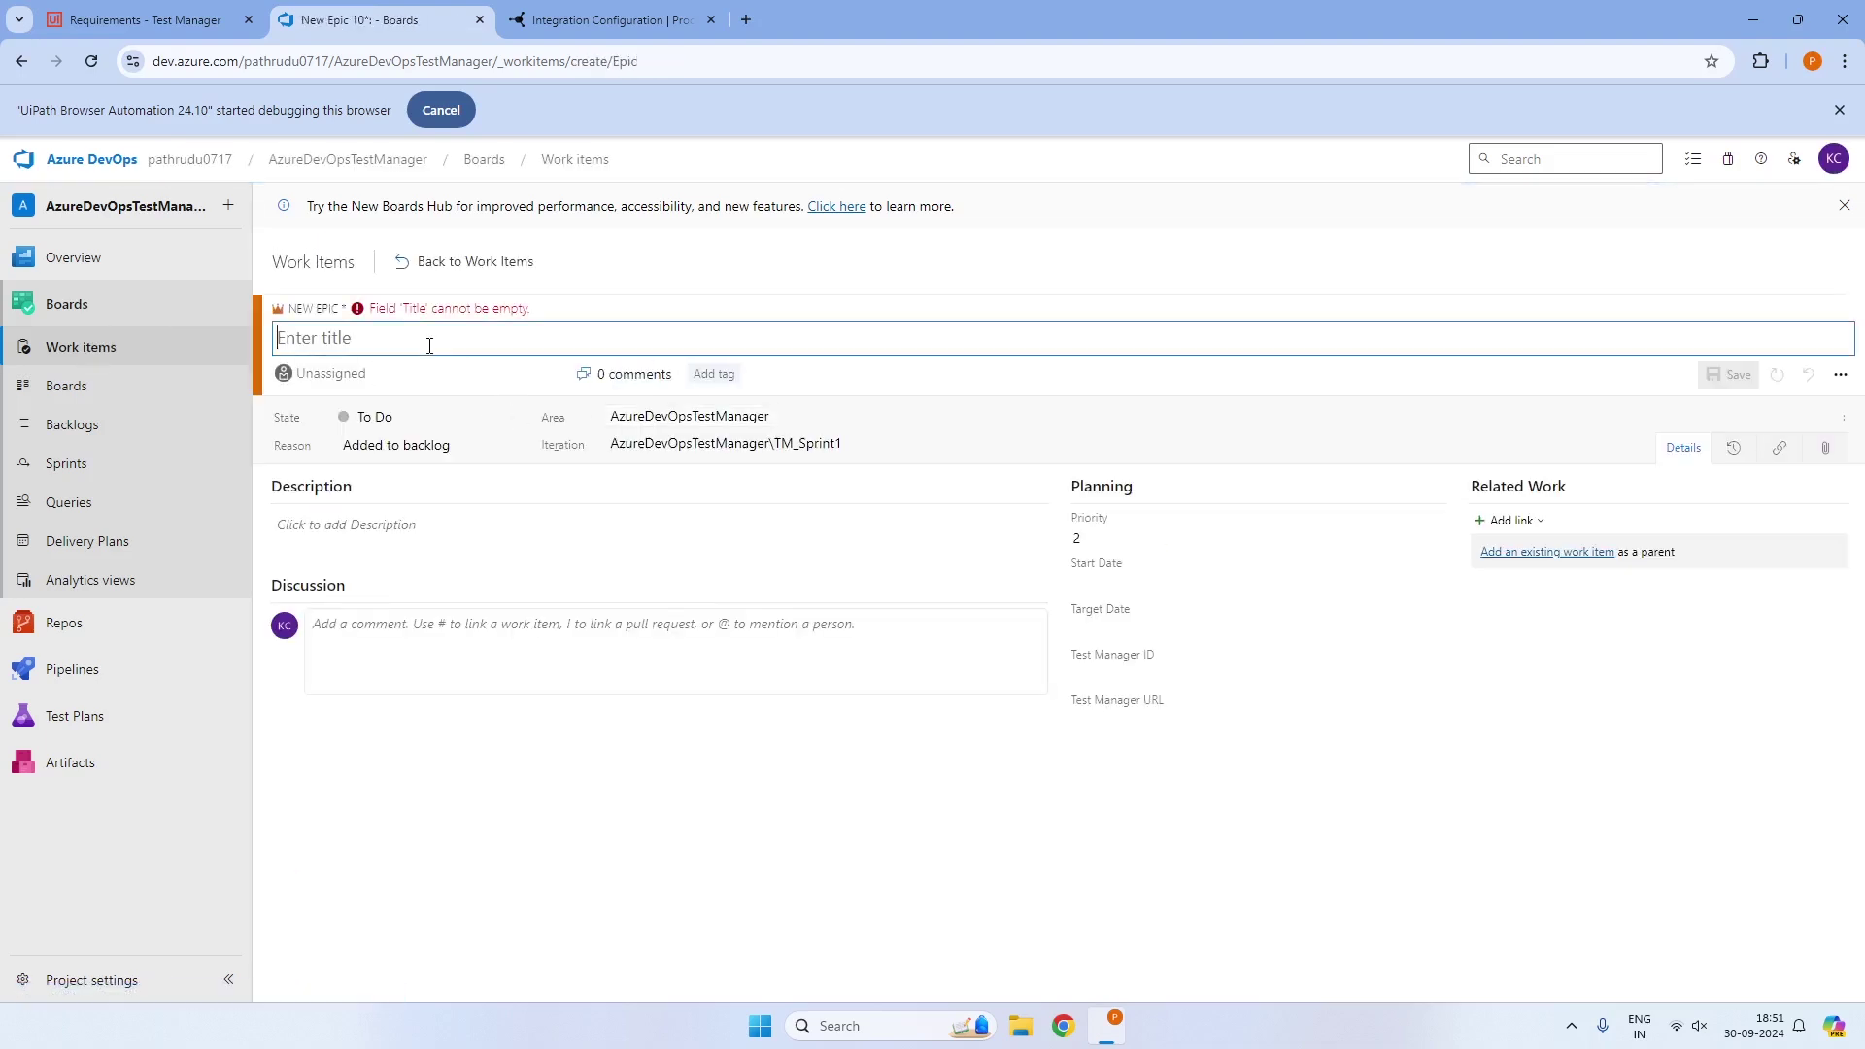
{"action": "type", "text": "not from "}
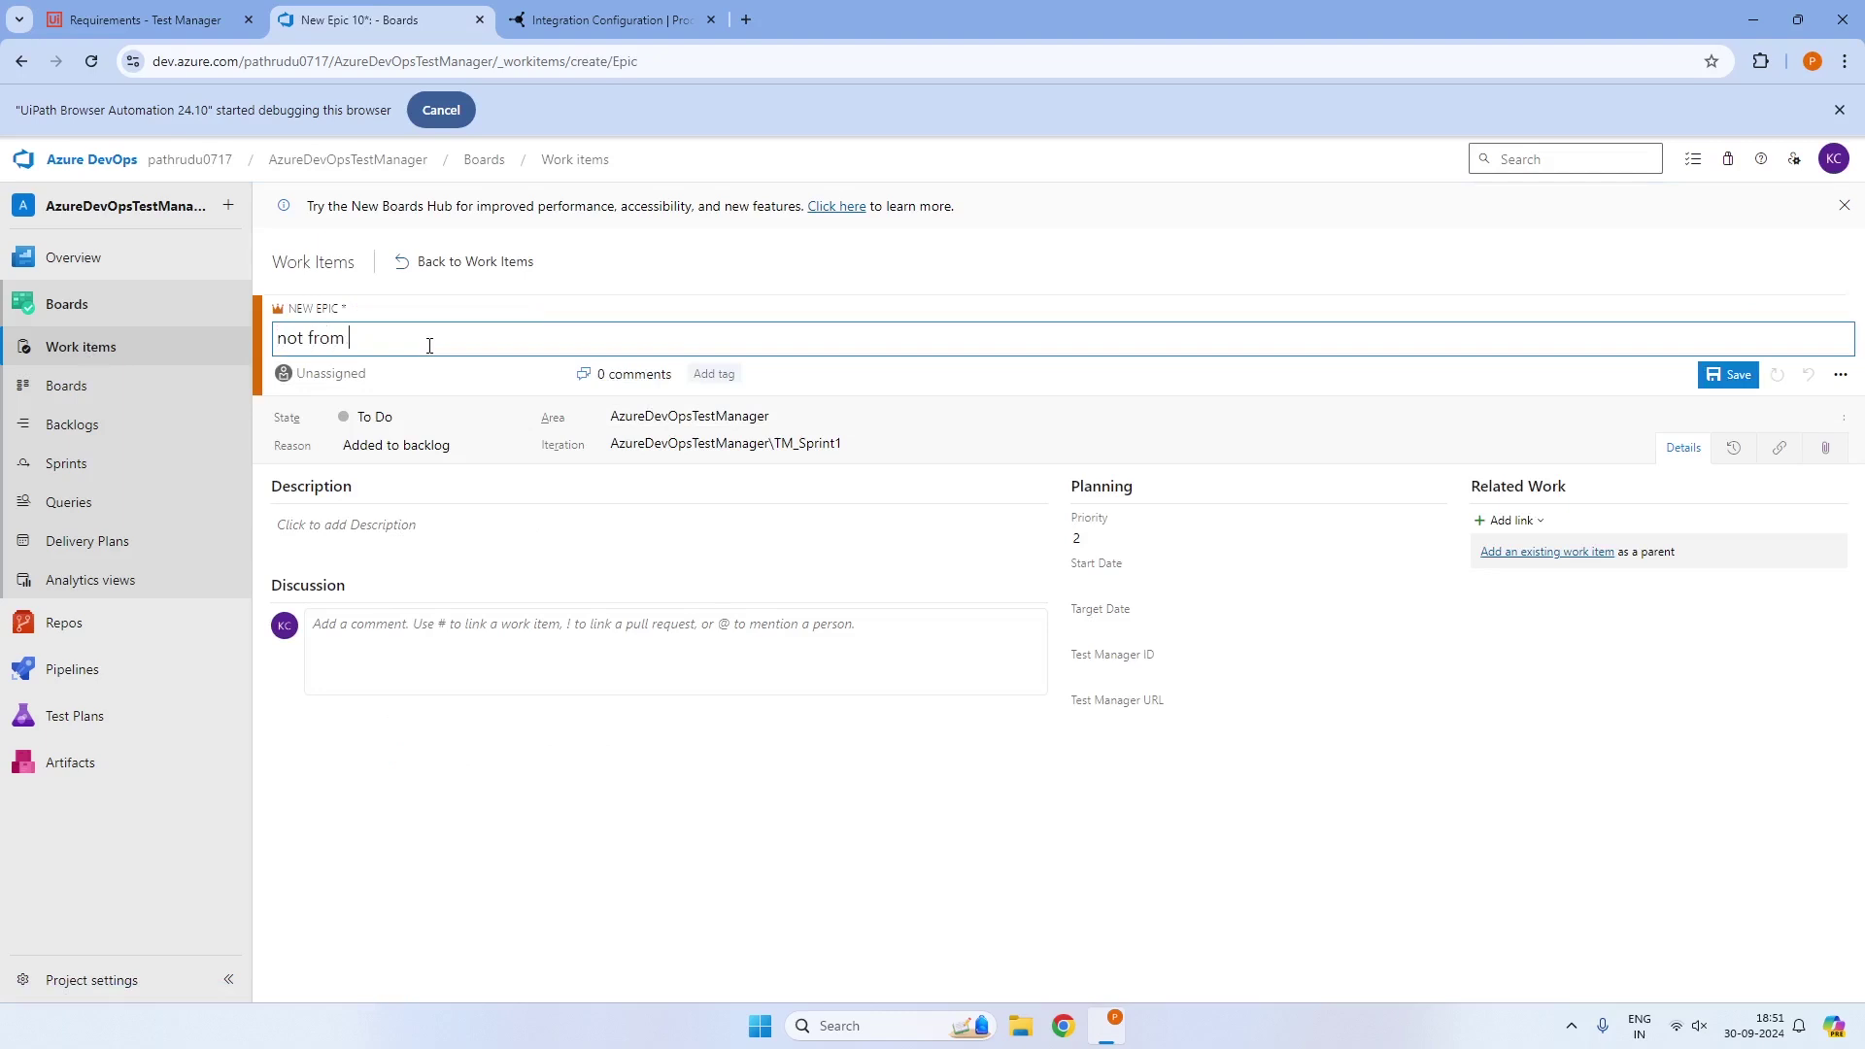
{"action": "type", "text": "TM Sprint"}
{"action": "key", "text": "ctrl+a"}
{"action": "key", "text": "ctrl+c"}
{"action": "left_click", "coordinate": [409, 523]}
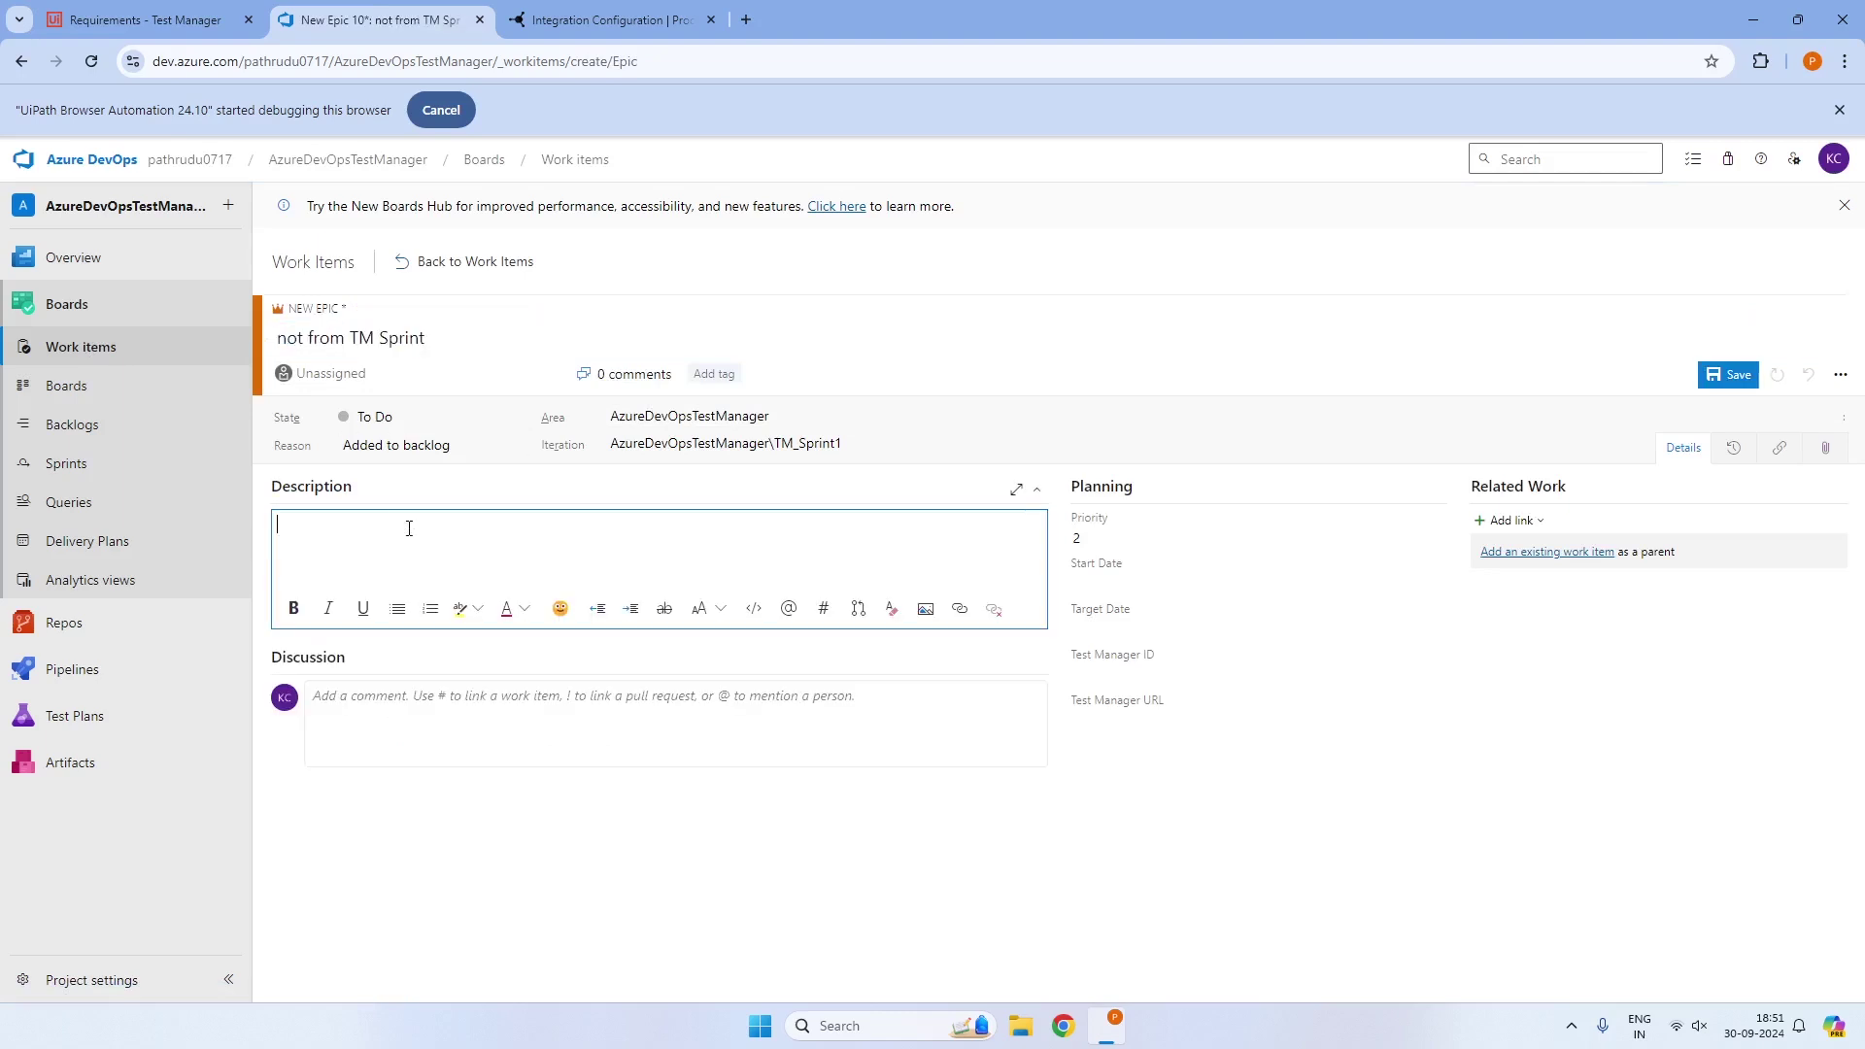
{"action": "key", "text": "ctrl+v"}
Set the new epic's iteration to AzureDevOpsTestManager and save the epic
{"action": "left_click", "coordinate": [745, 445]}
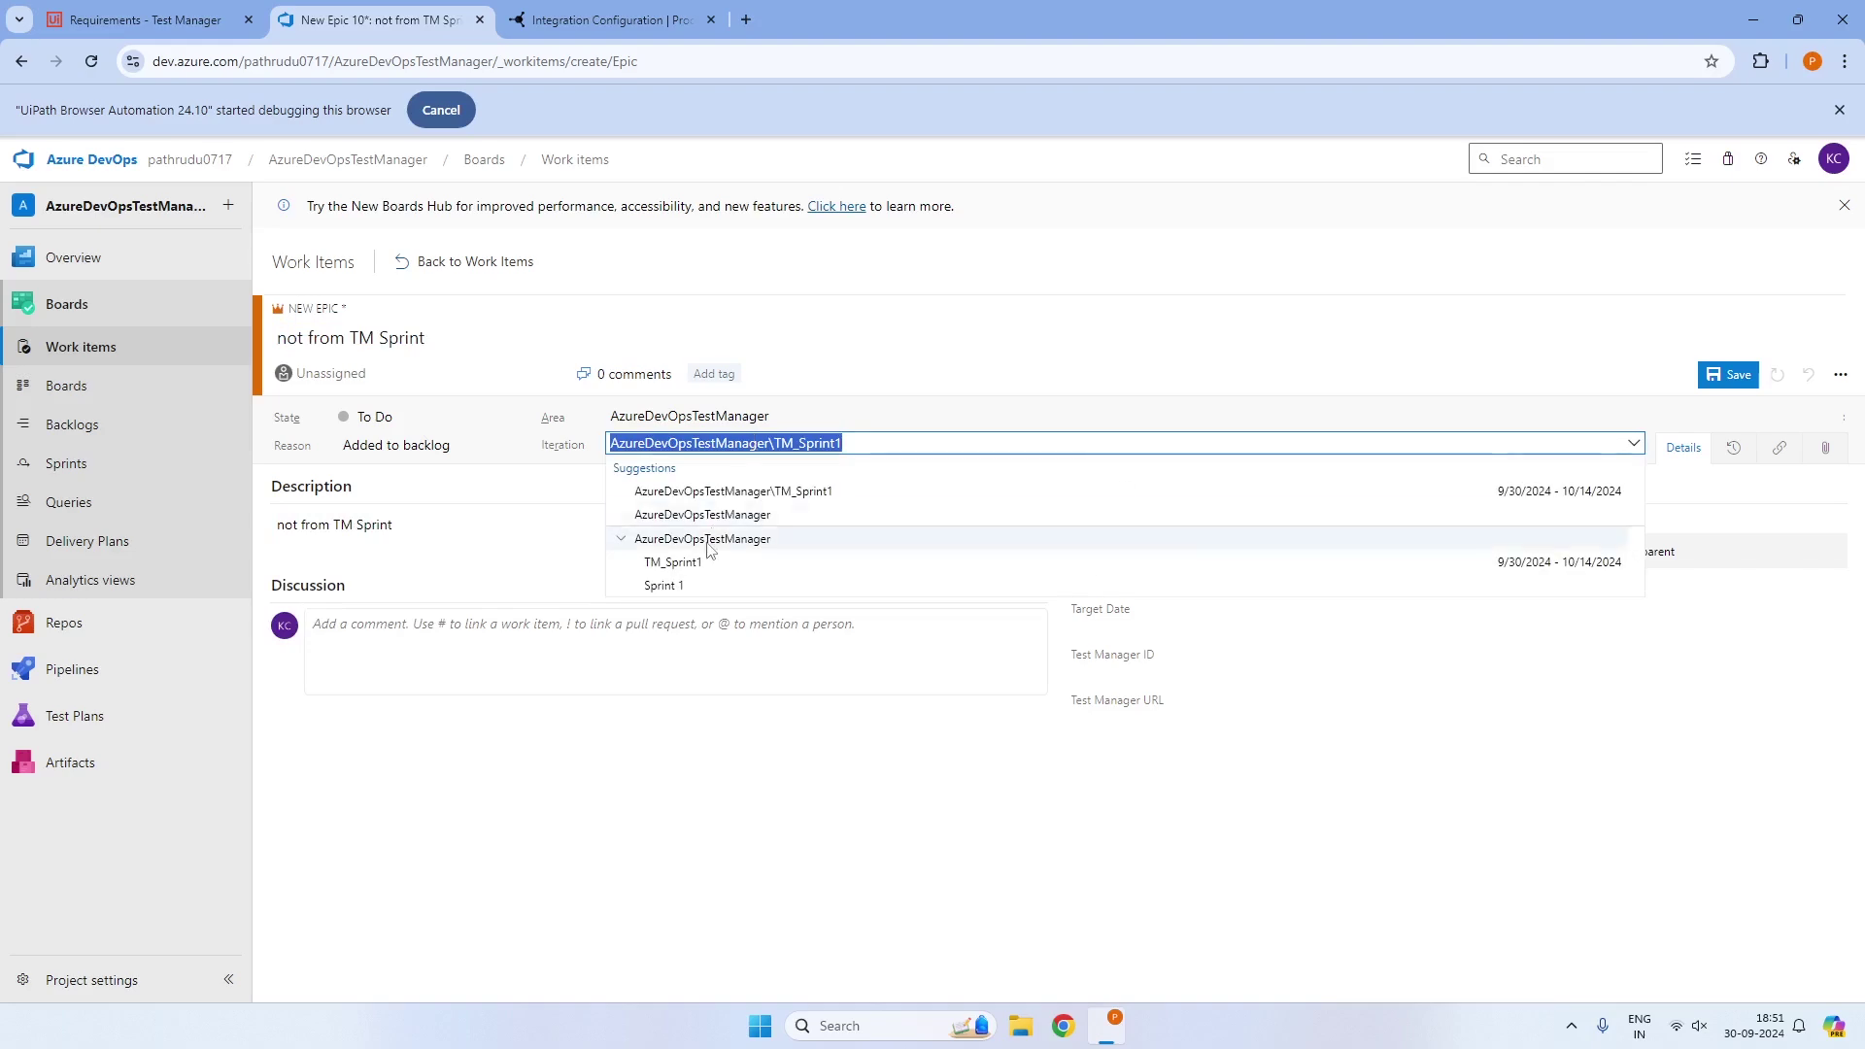
{"action": "left_click", "coordinate": [782, 506]}
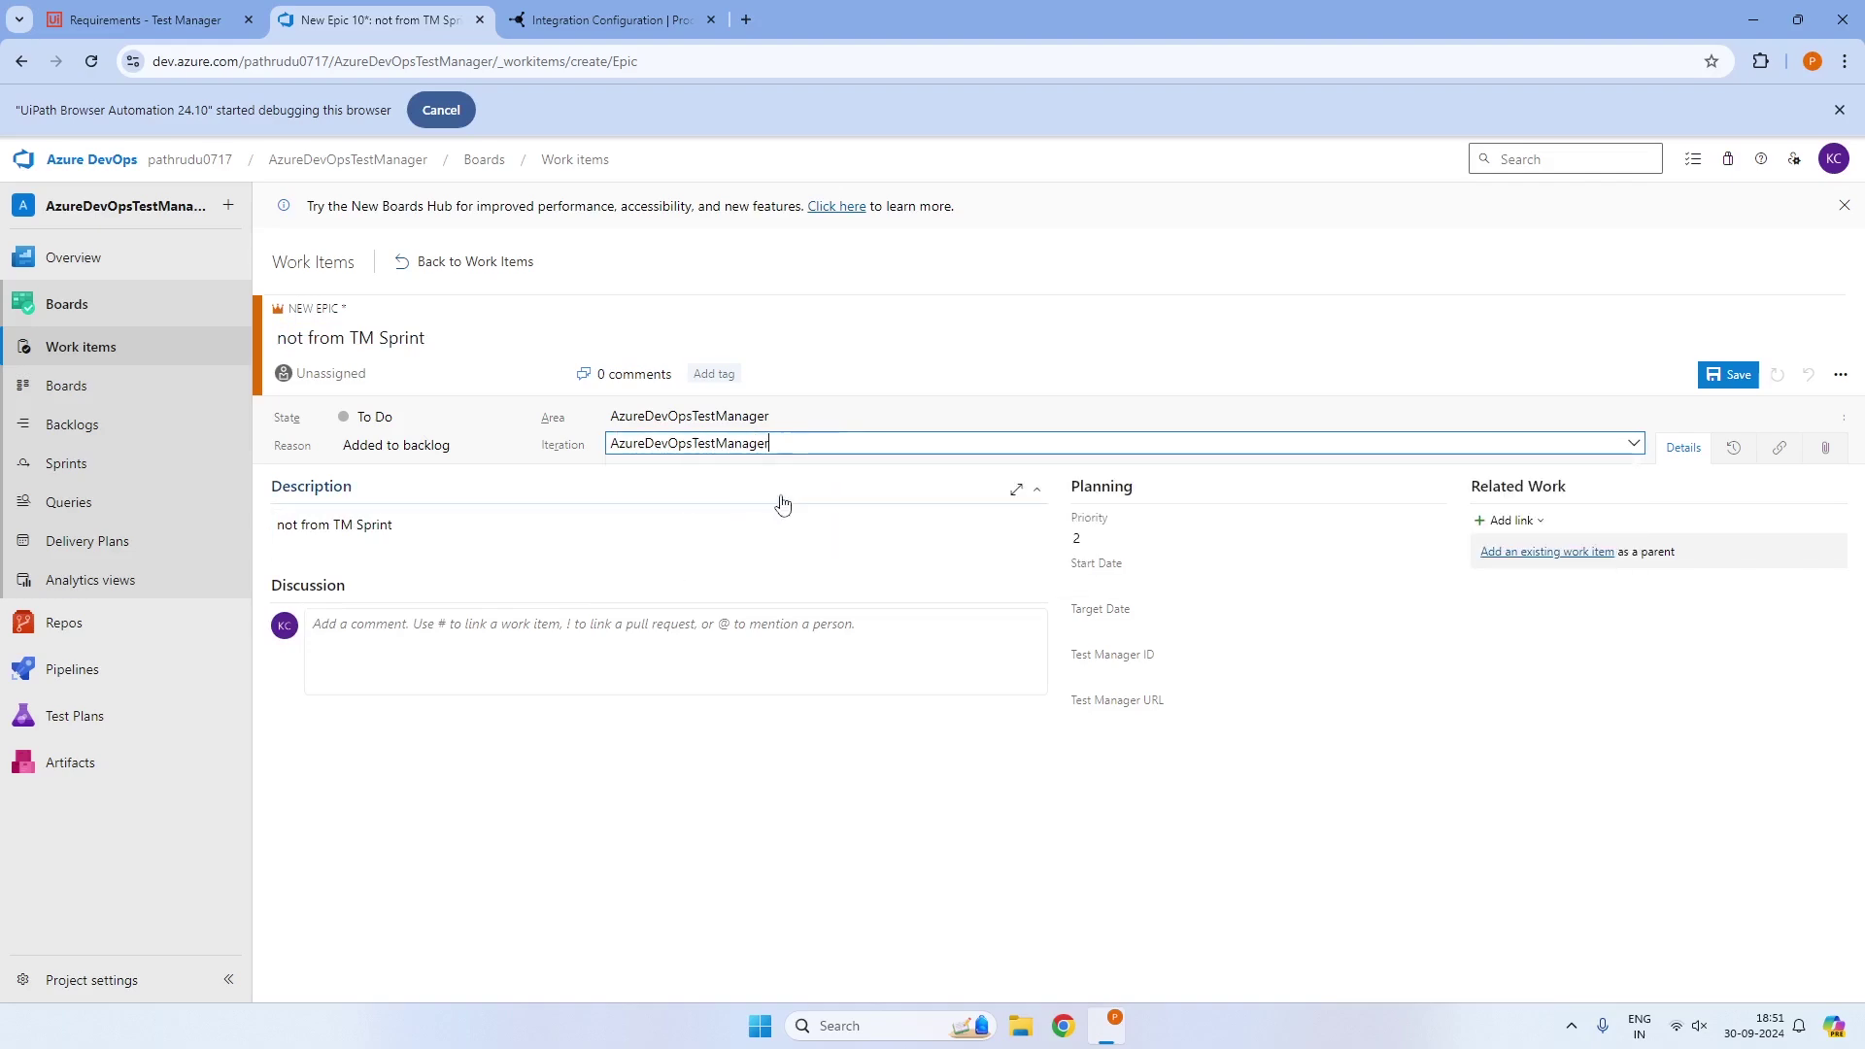
{"action": "left_click", "coordinate": [1727, 375]}
Start another epic from the work items list, with "from TM Sprint" as both title and description
{"action": "left_click", "coordinate": [88, 347]}
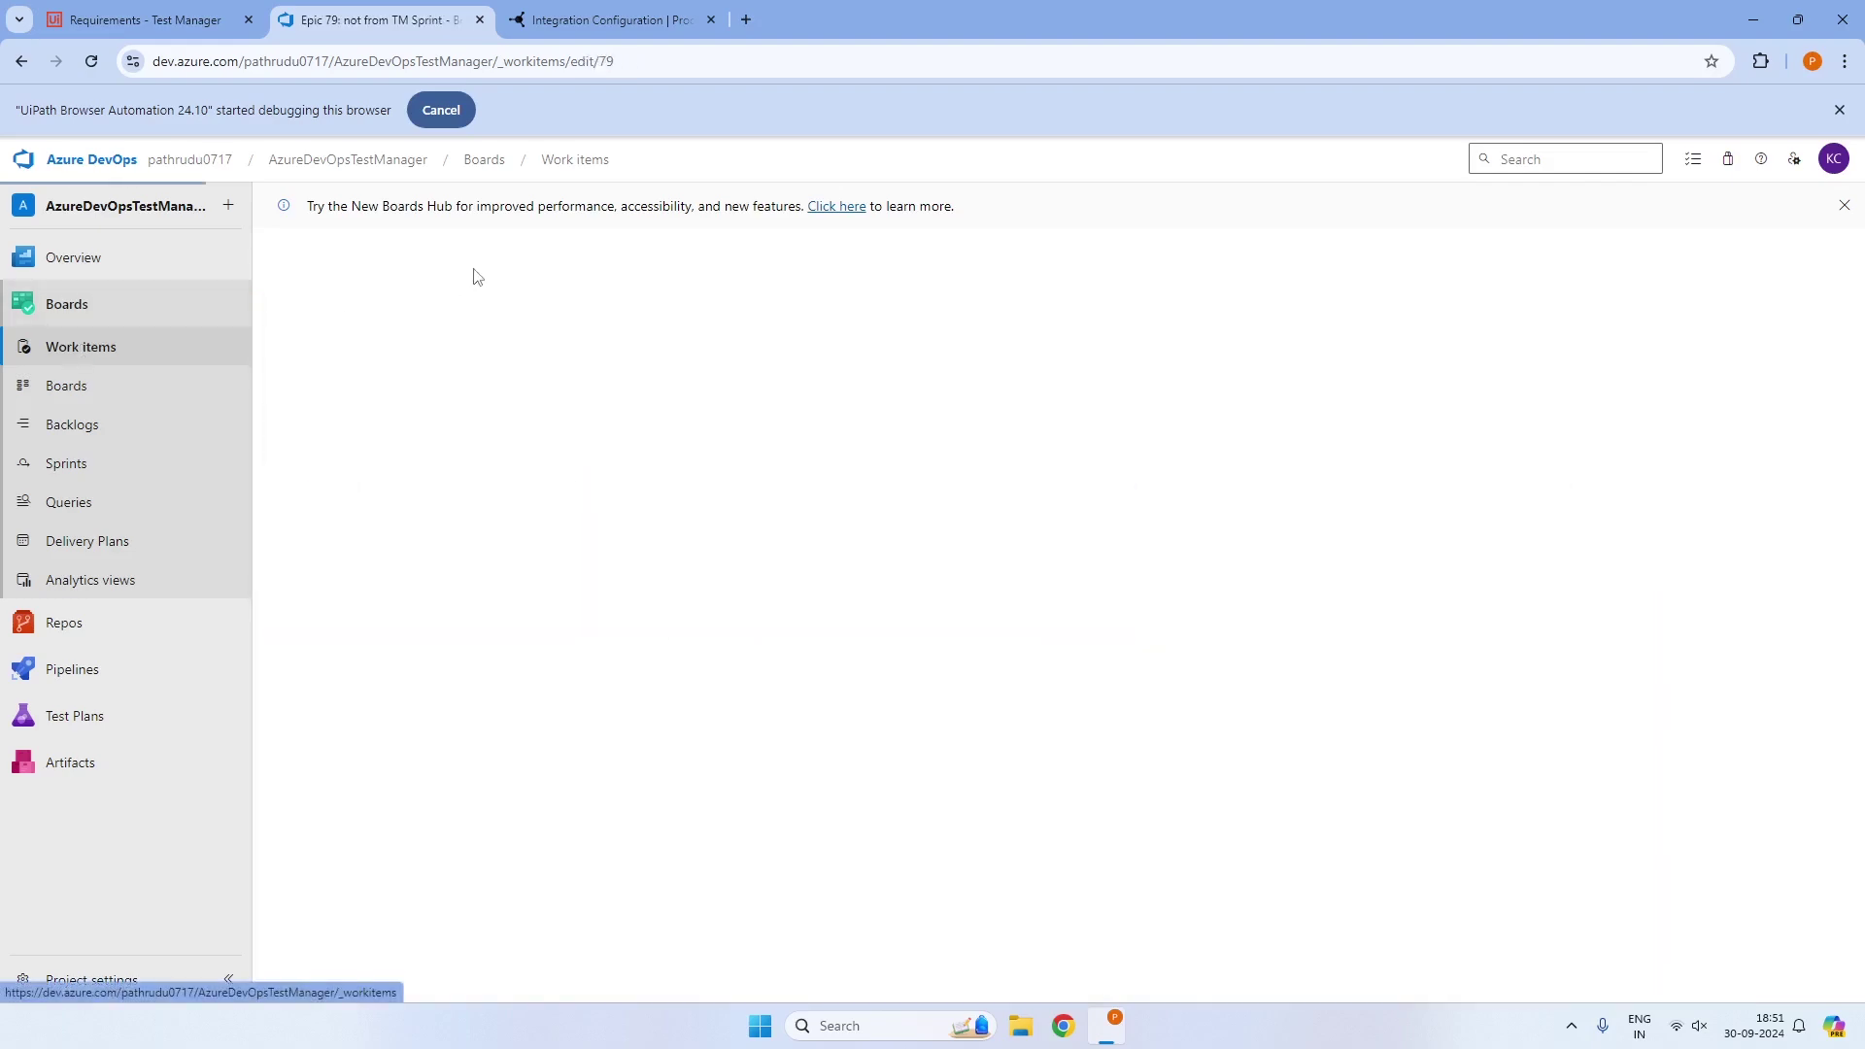
{"action": "left_click", "coordinate": [476, 304]}
{"action": "left_click", "coordinate": [479, 339]}
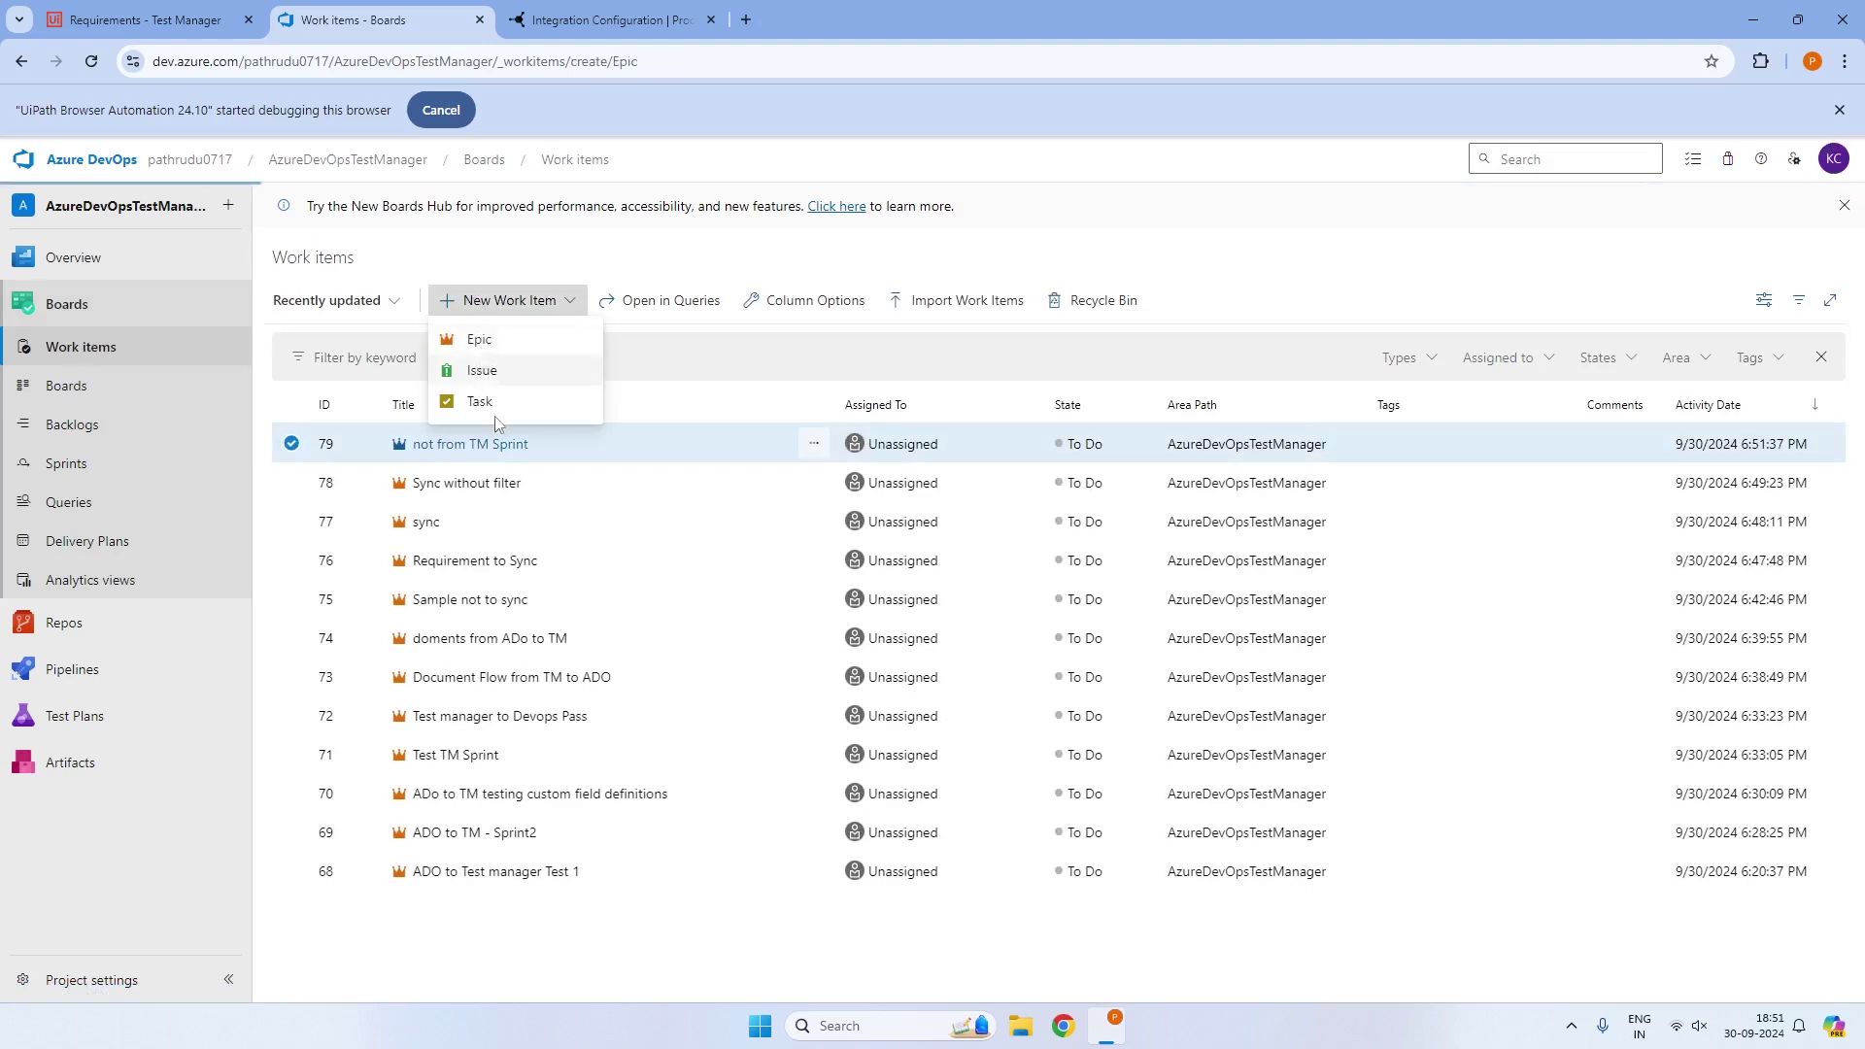
{"action": "left_click", "coordinate": [423, 343]}
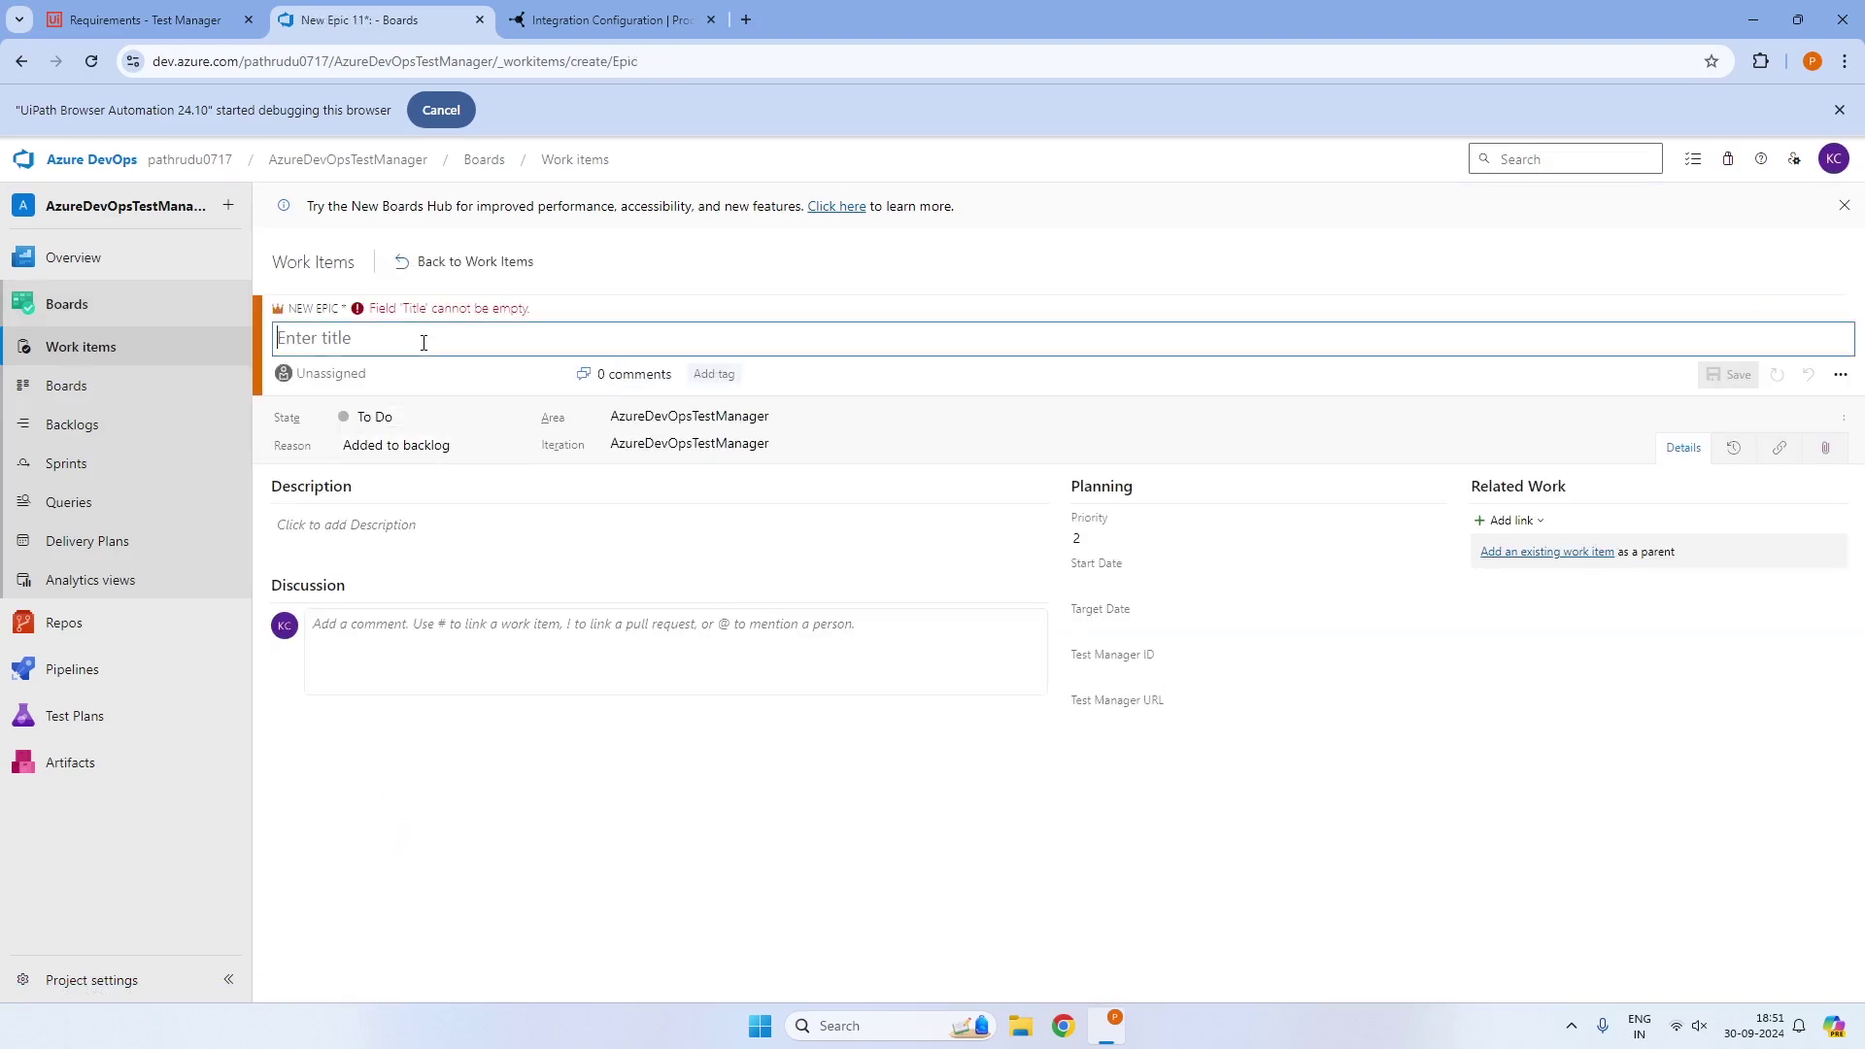
{"action": "type", "text": "fropm "}
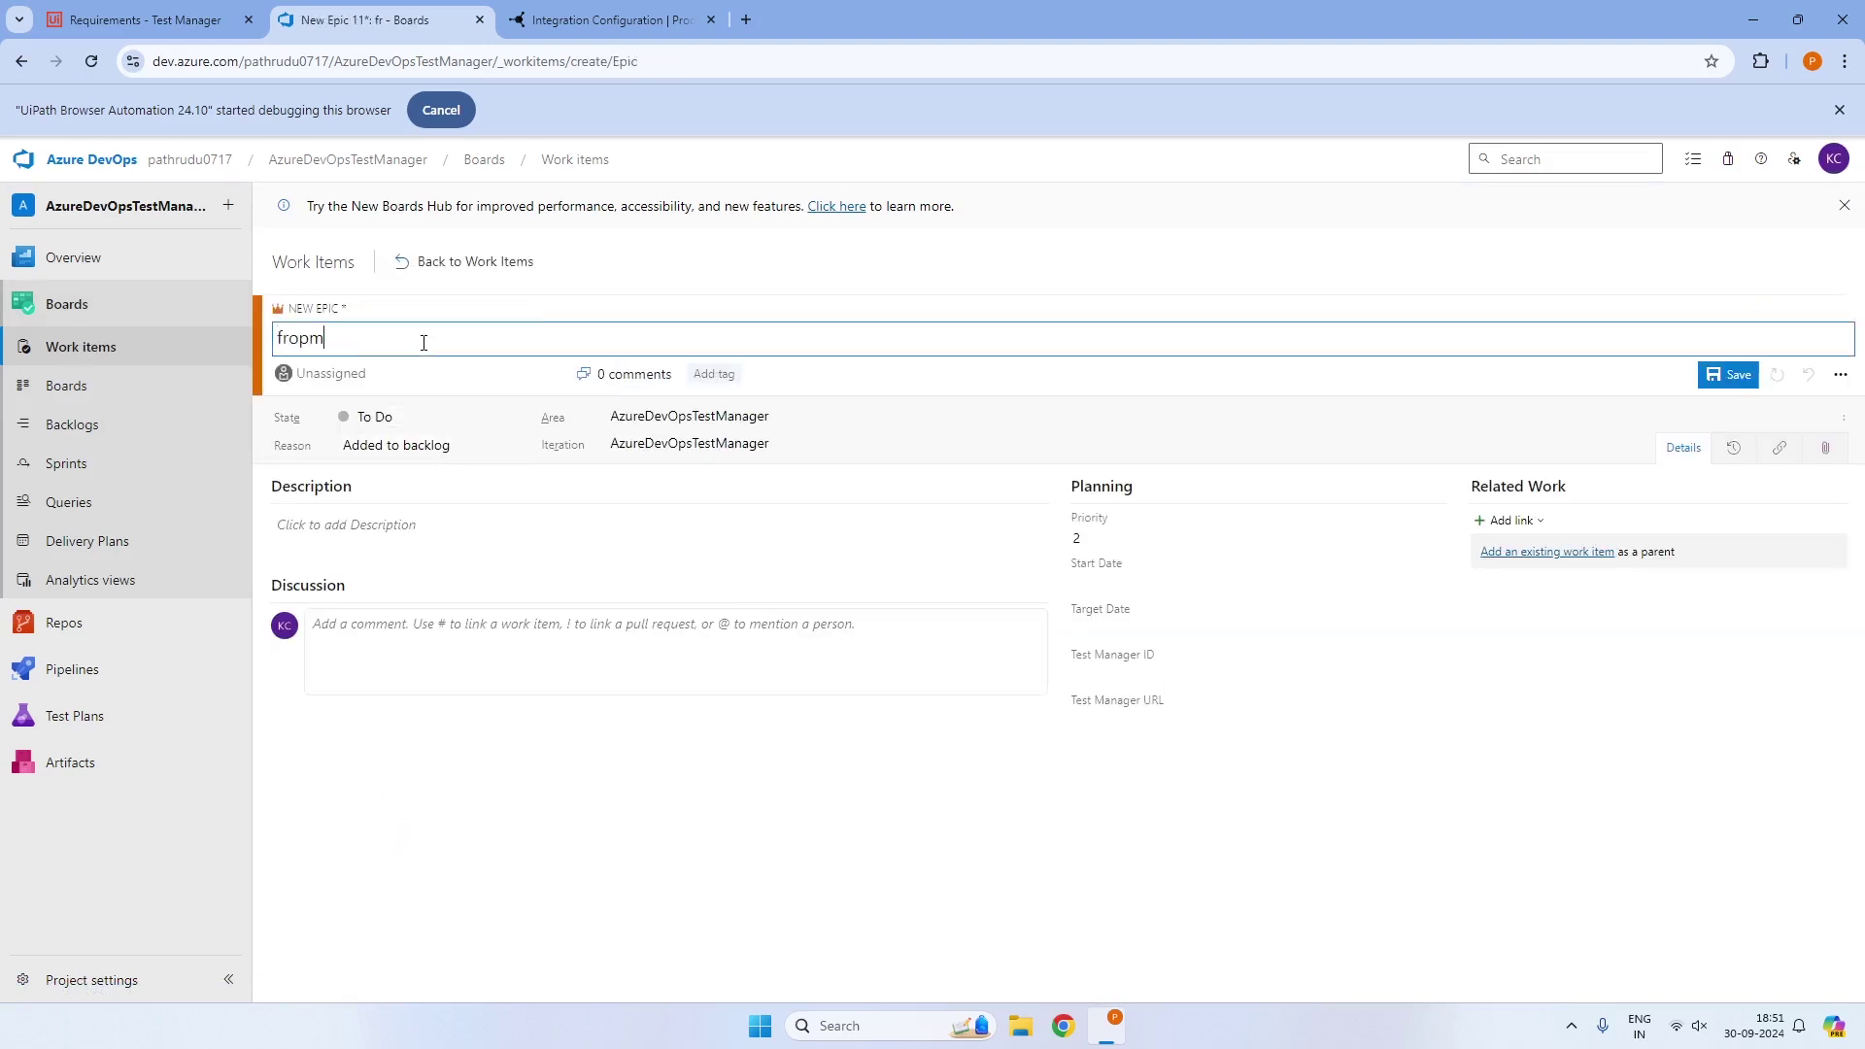
{"action": "key", "text": "BackSpace"}
{"action": "key", "text": "BackSpace"}
{"action": "key", "text": "BackSpace"}
{"action": "type", "text": "m TM Sprint"}
{"action": "key", "text": "ctrl+a"}
{"action": "key", "text": "ctrl+c"}
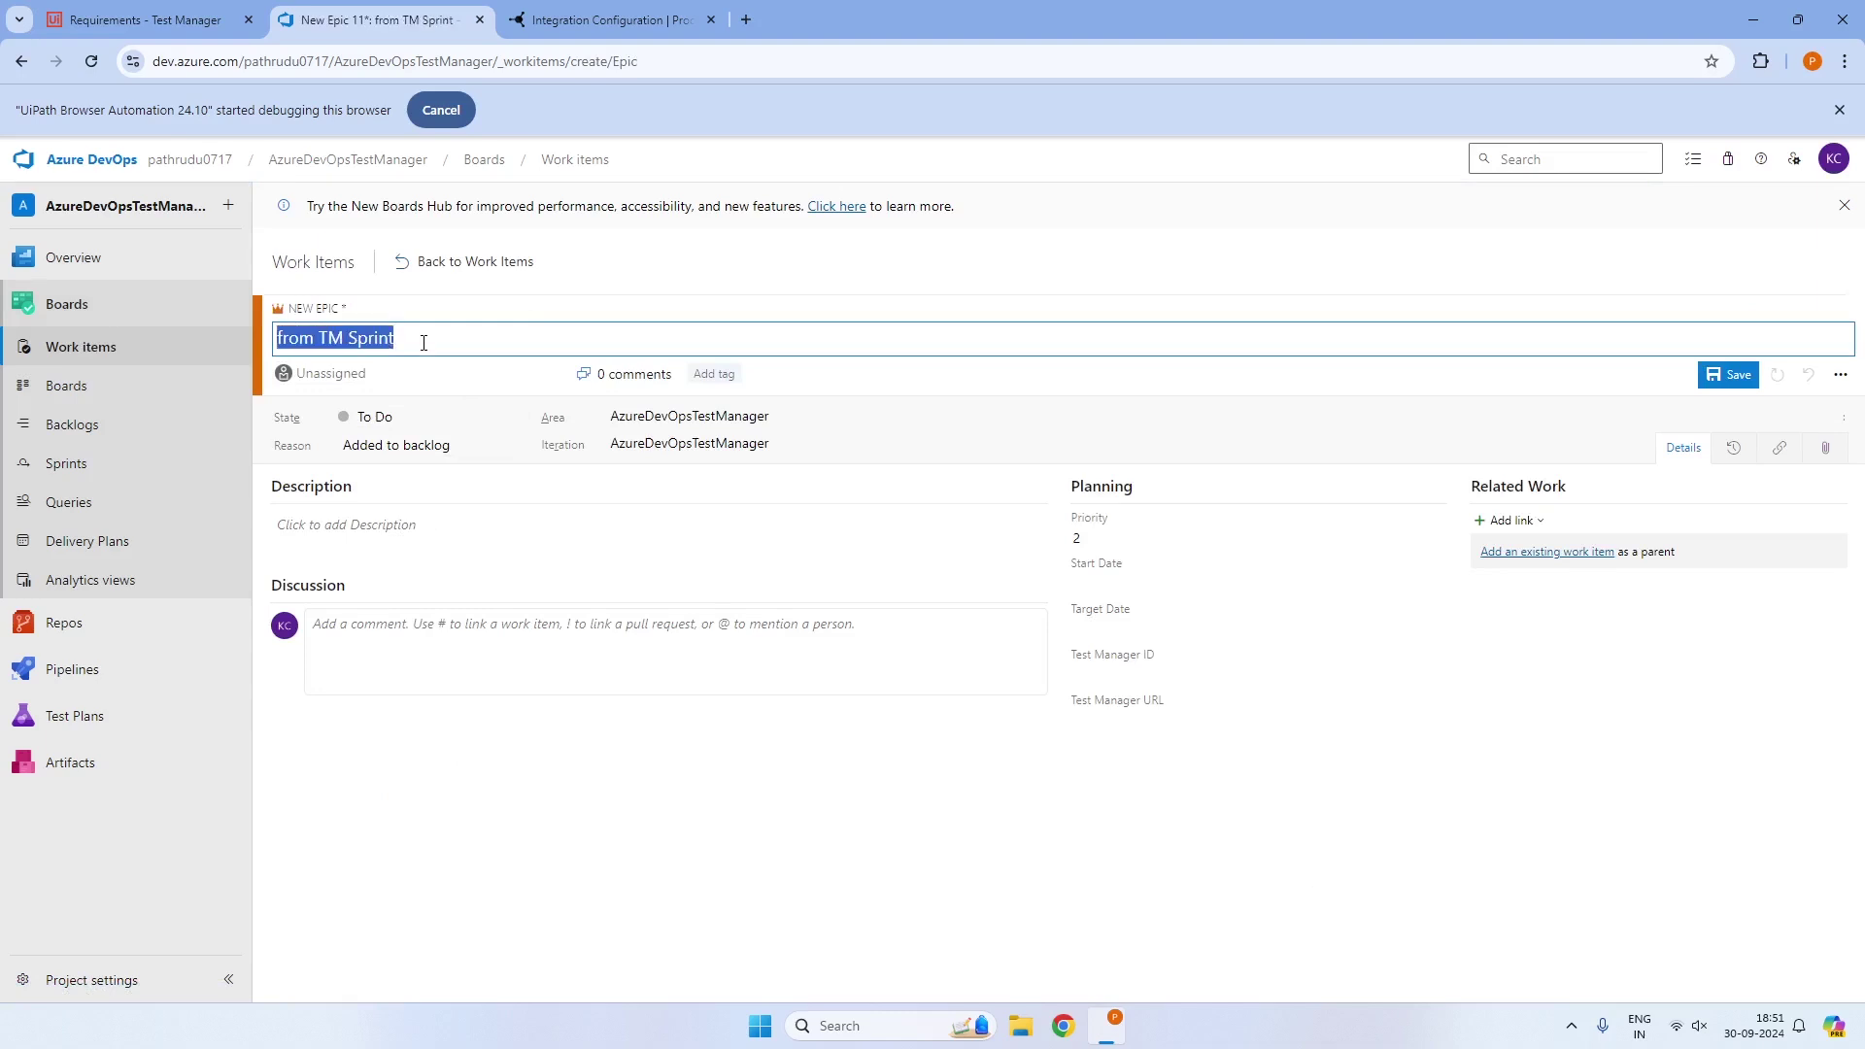
{"action": "left_click", "coordinate": [413, 551]}
{"action": "key", "text": "ctrl+v"}
Set this epic's iteration to AzureDevOpsTestManager\TM_Sprint1, save it, and return to the work items list
{"action": "left_click", "coordinate": [772, 445]}
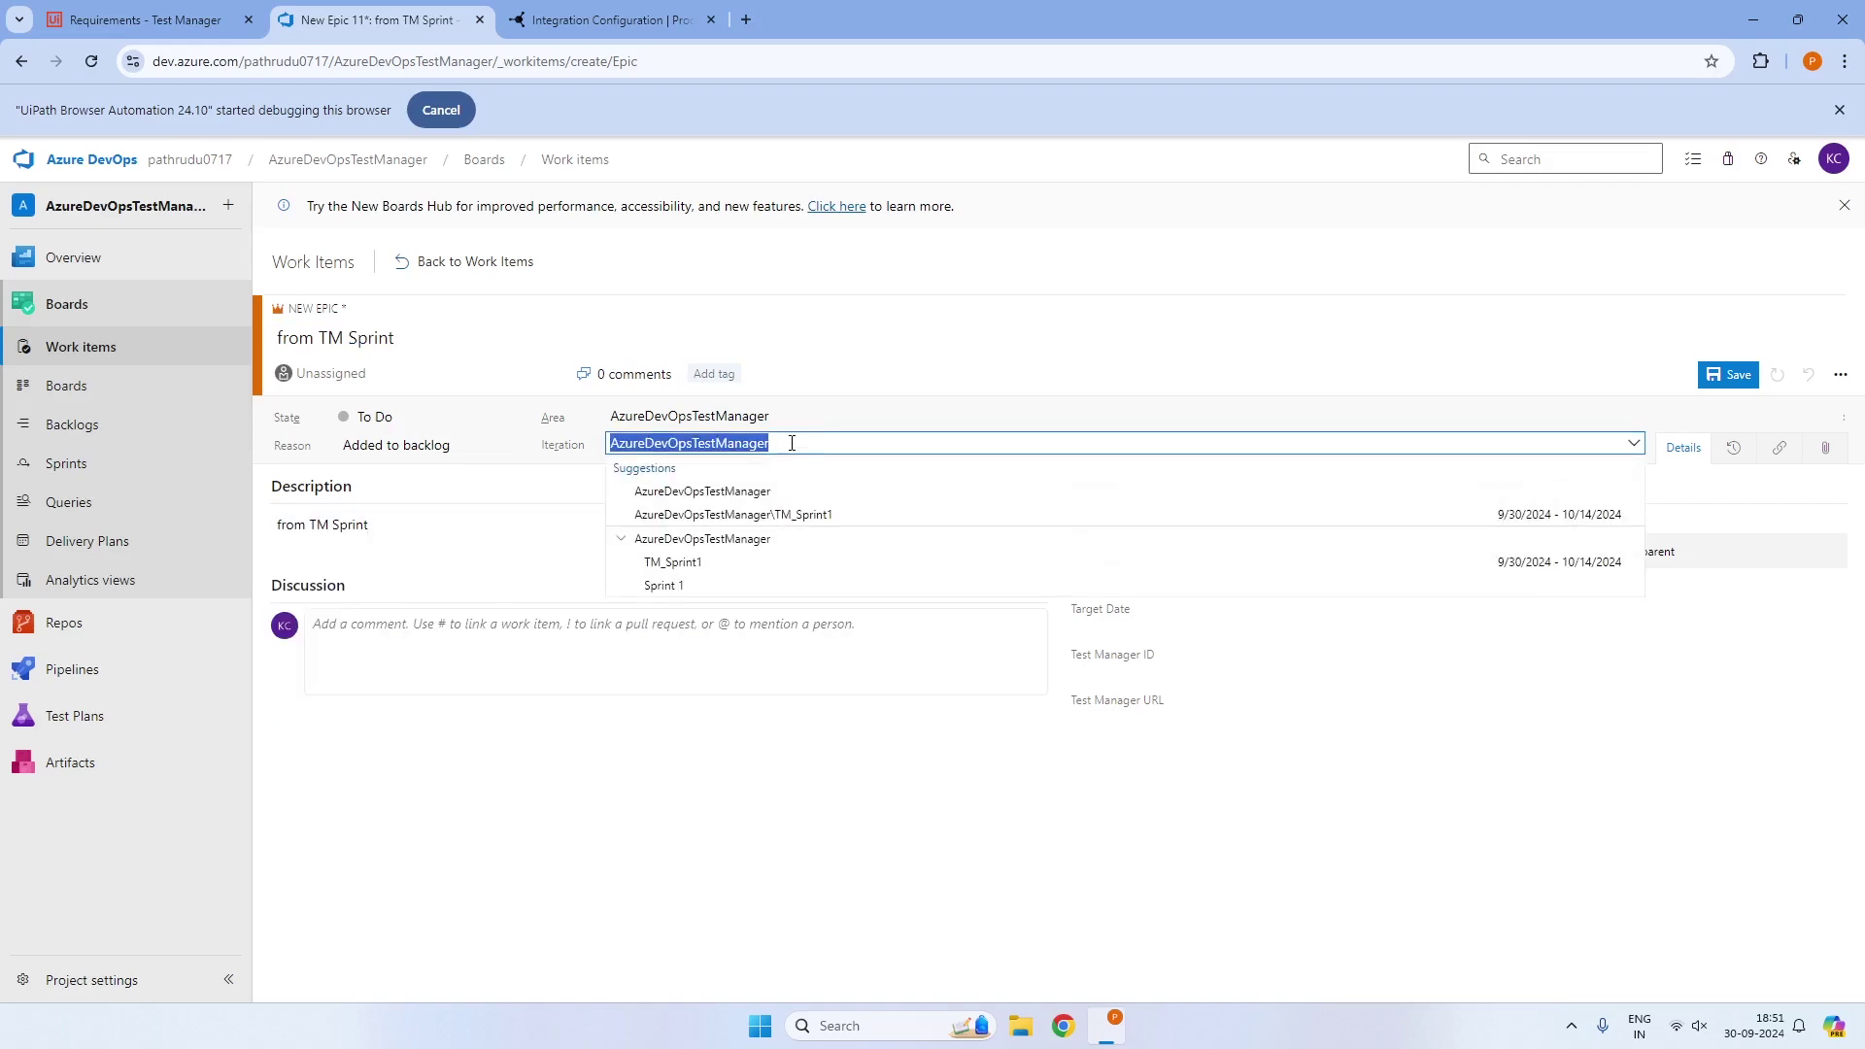
{"action": "left_click", "coordinate": [761, 514]}
{"action": "left_click", "coordinate": [1729, 375]}
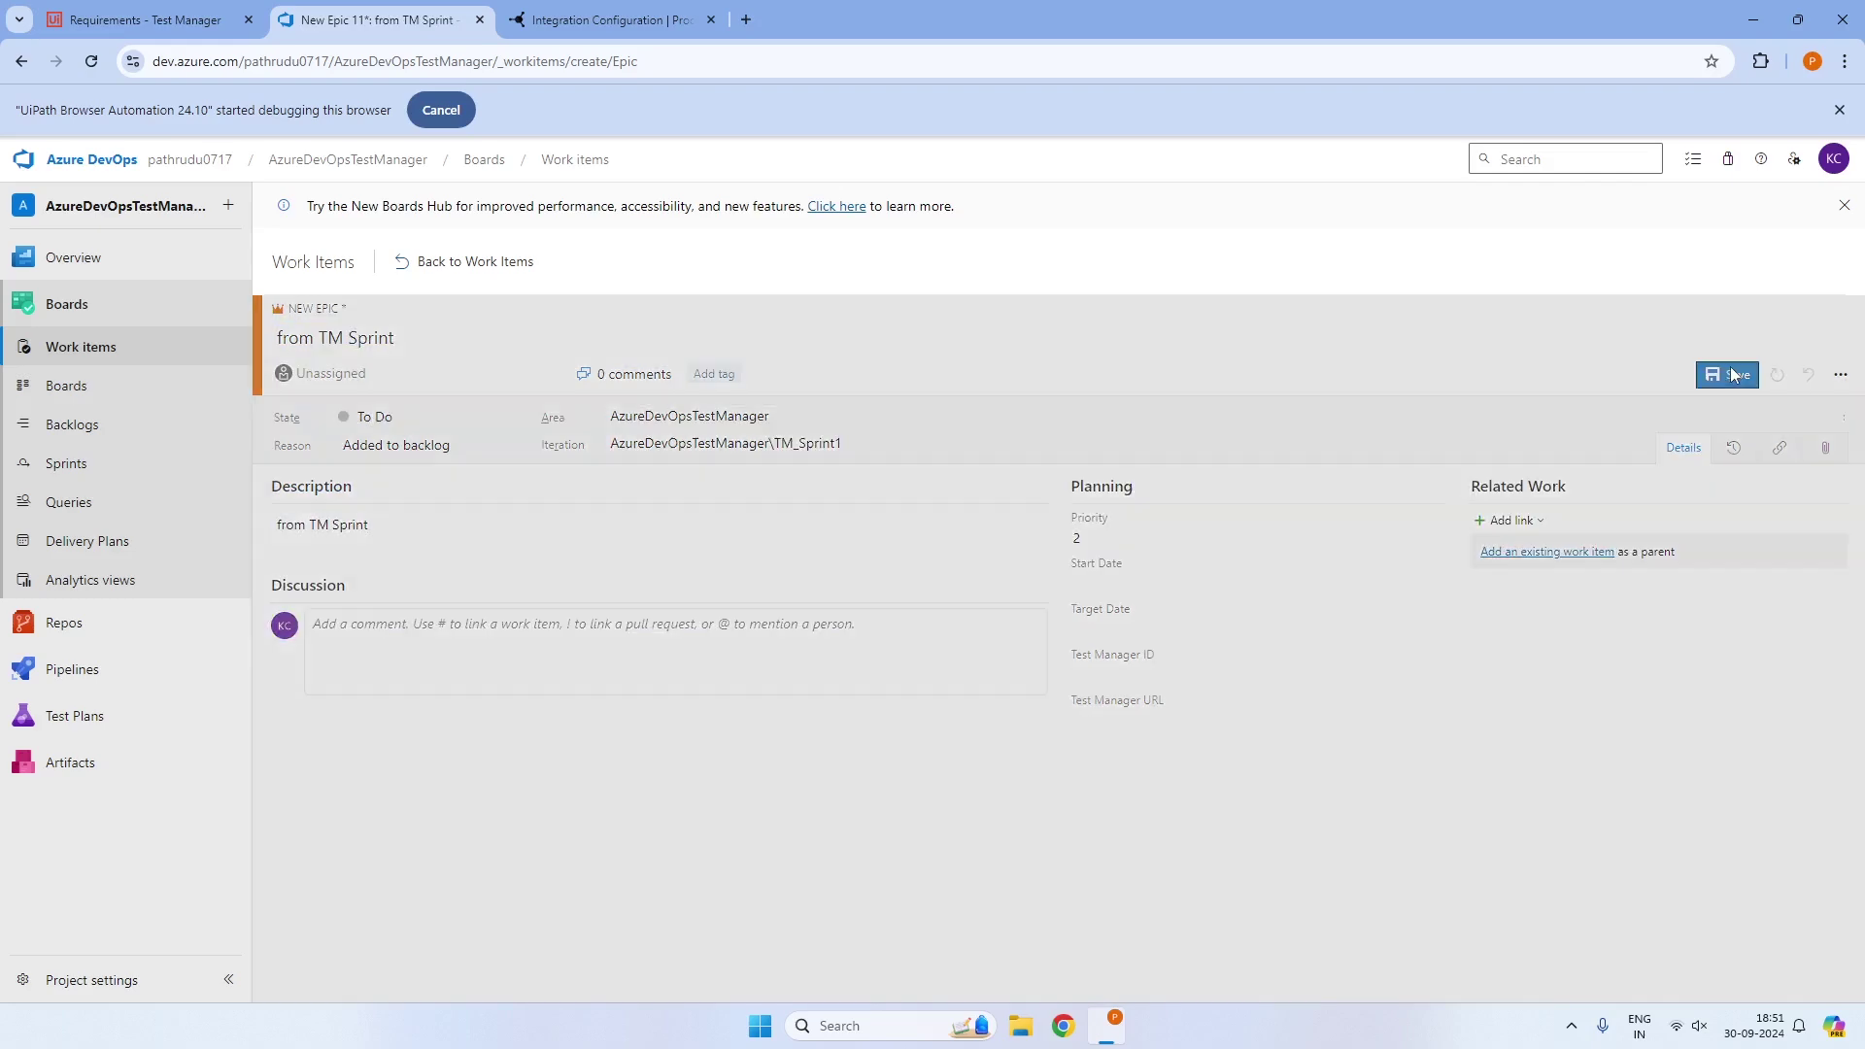
{"action": "left_click", "coordinate": [425, 271]}
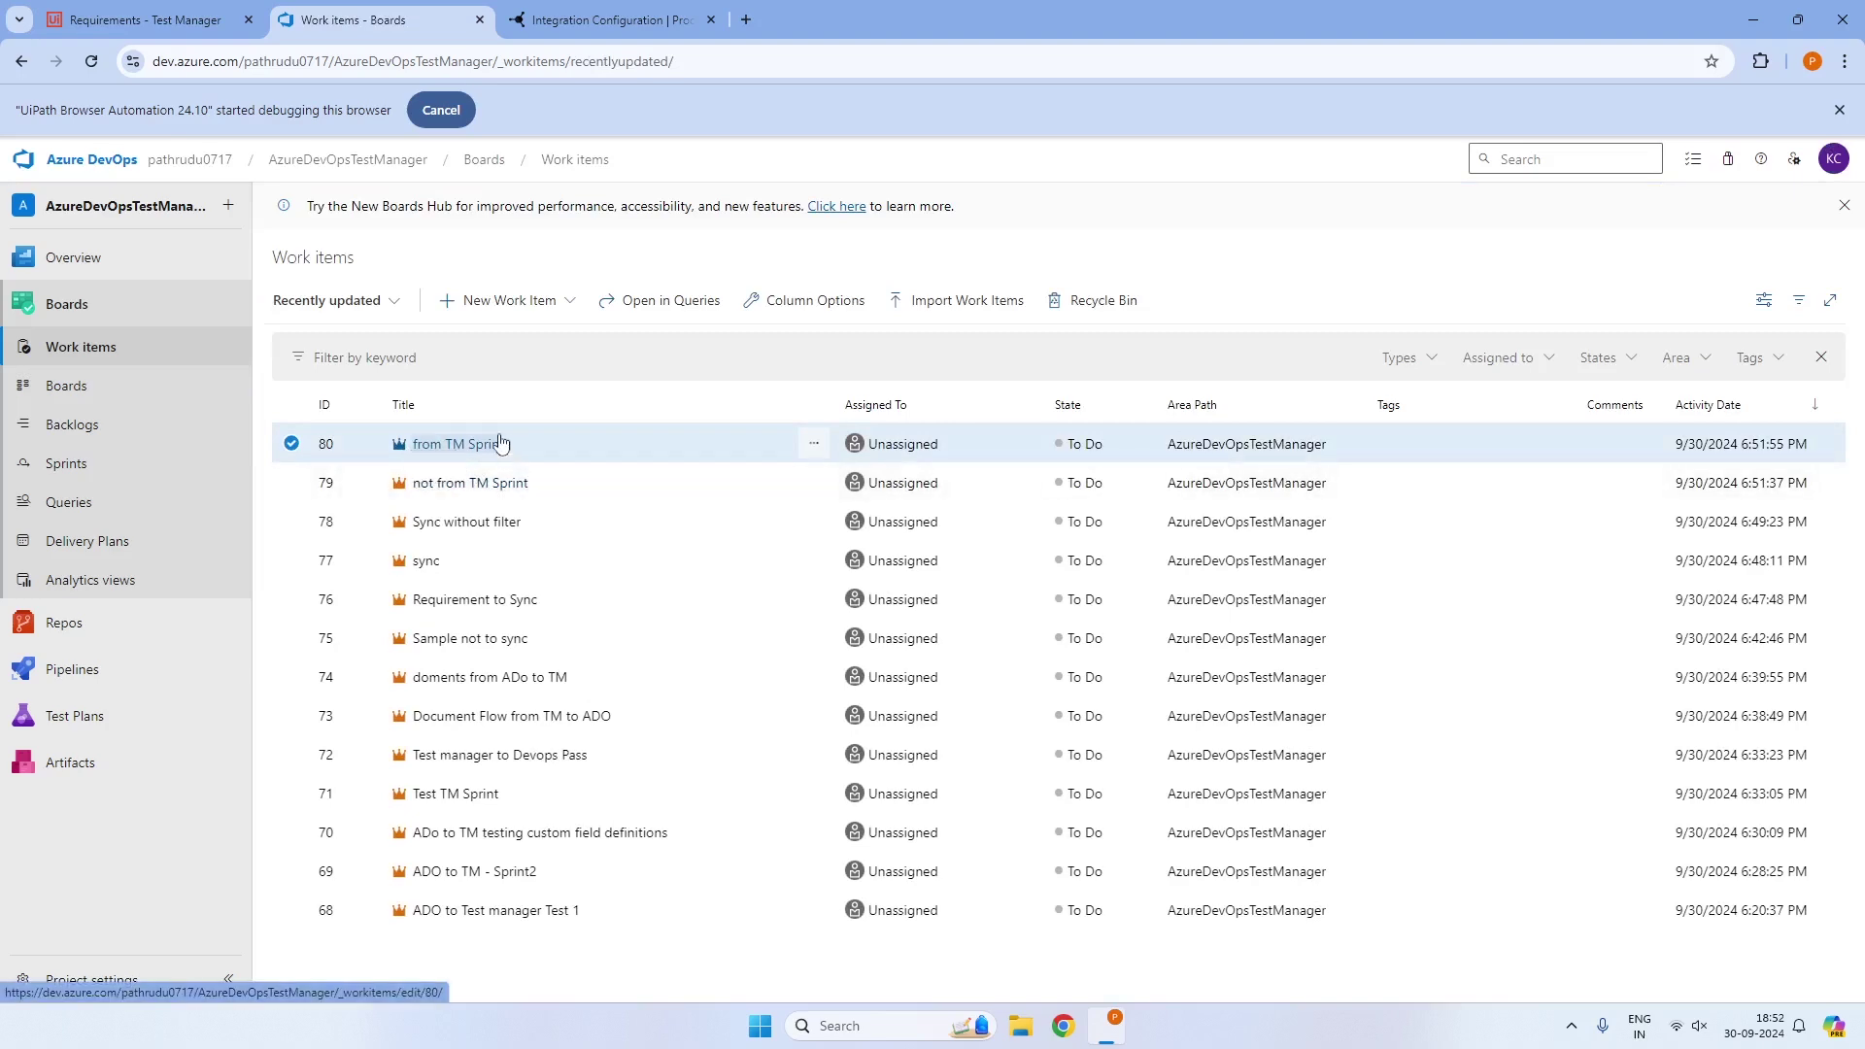
In Planview, close the integration configuration and check the pending artifact activities for the new epics, refreshing the page
{"action": "left_click", "coordinate": [607, 19]}
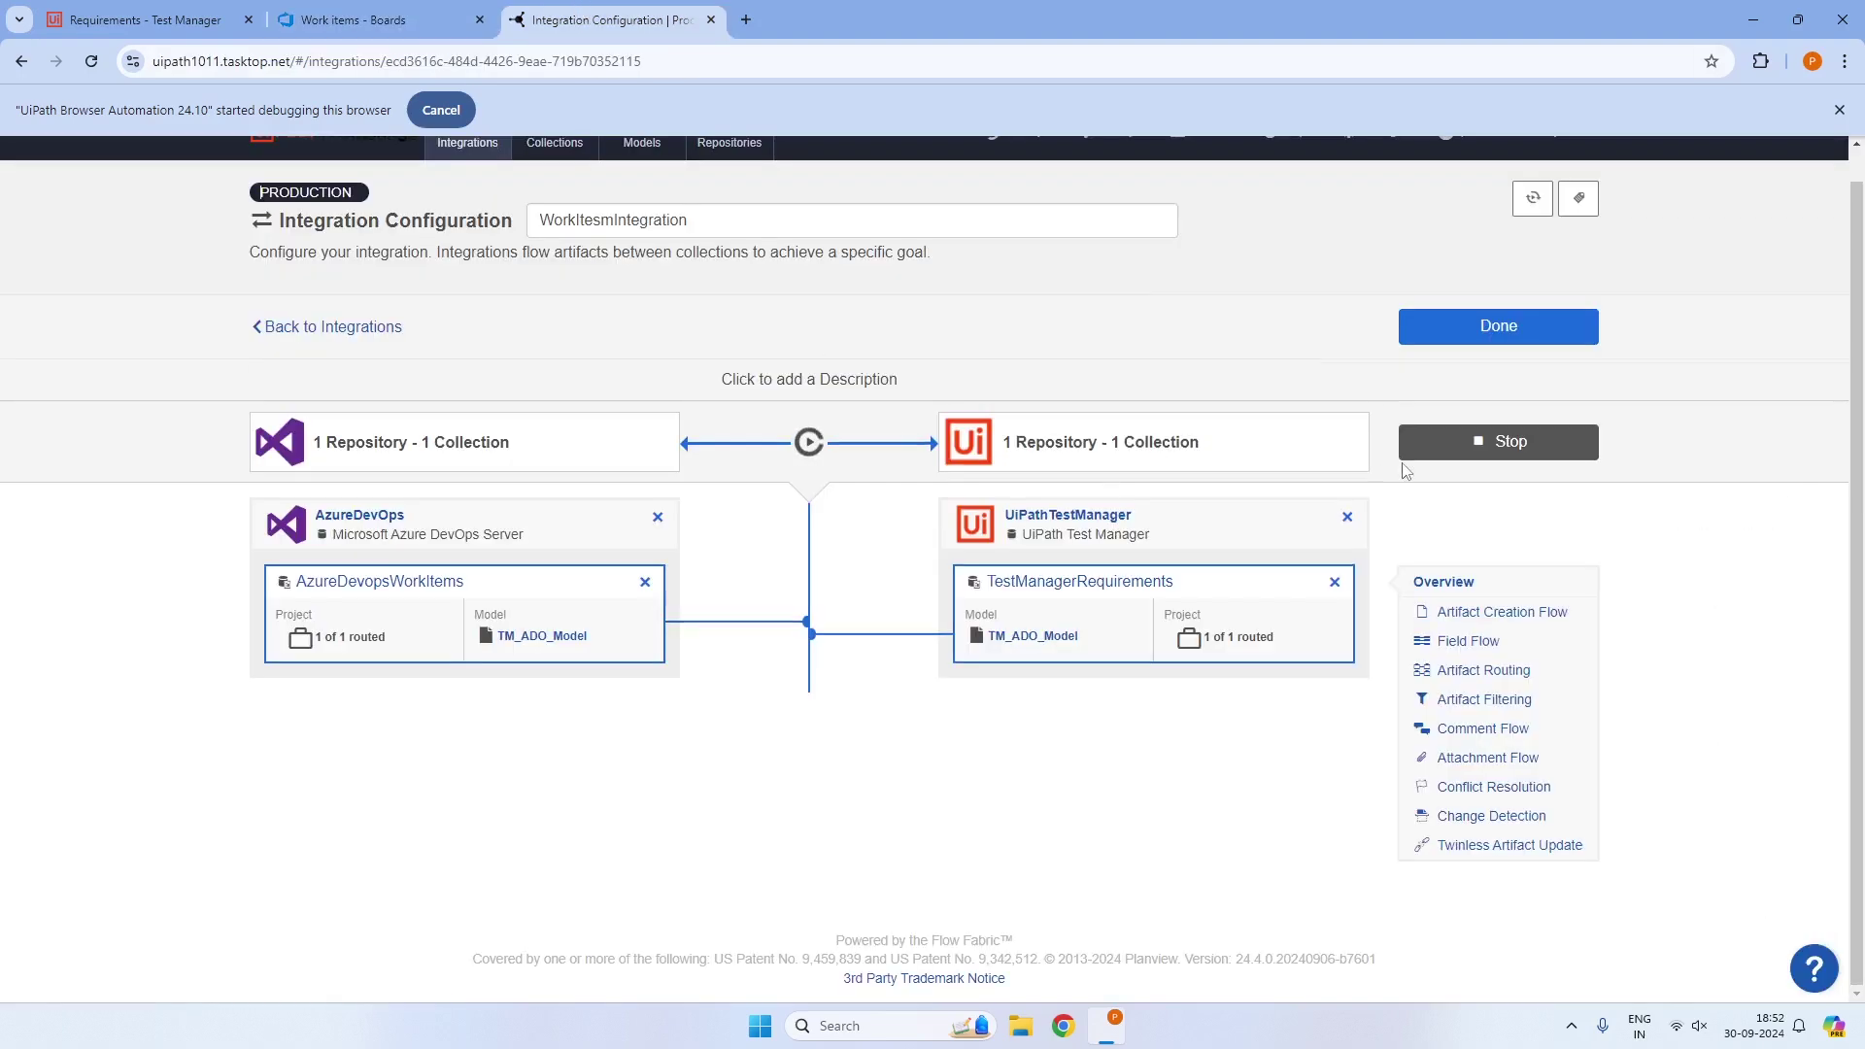
{"action": "scroll", "coordinate": [1428, 428], "scroll_direction": "up", "scroll_amount": 1}
{"action": "left_click", "coordinate": [1452, 340]}
{"action": "left_click", "coordinate": [1112, 167]}
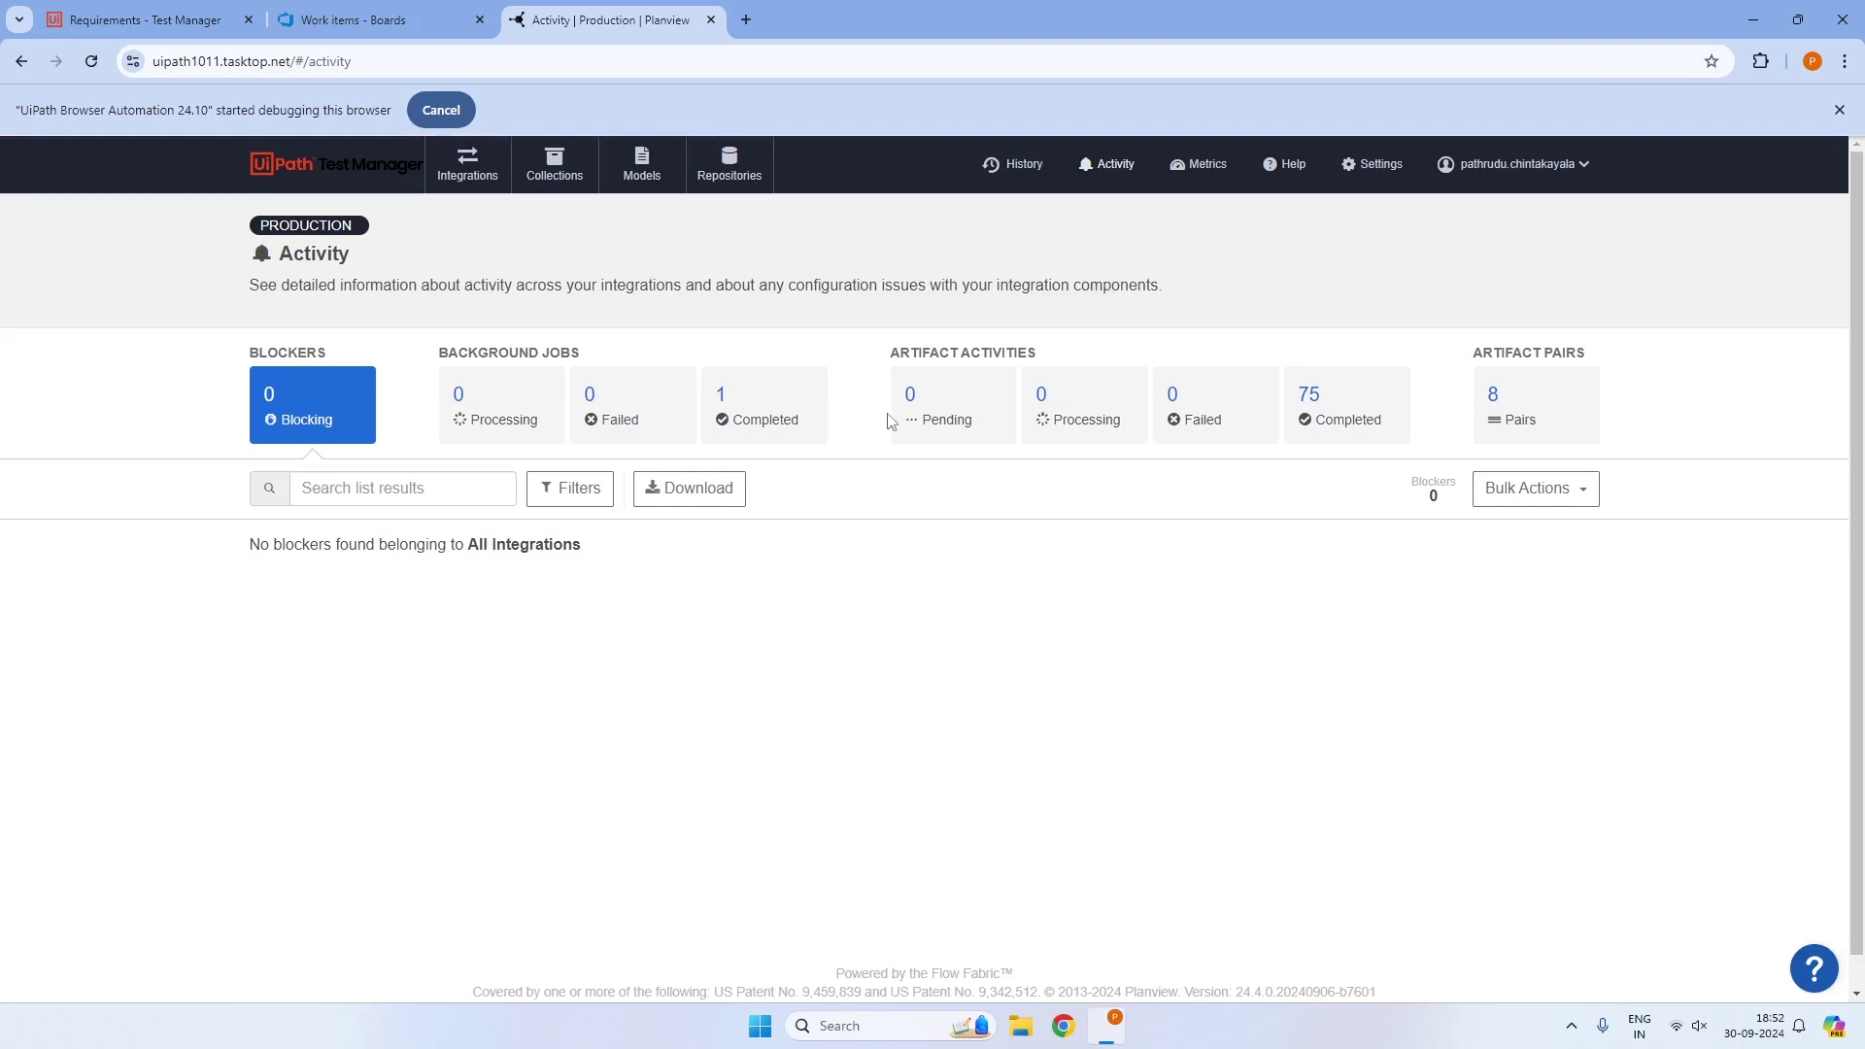
{"action": "left_click", "coordinate": [918, 399]}
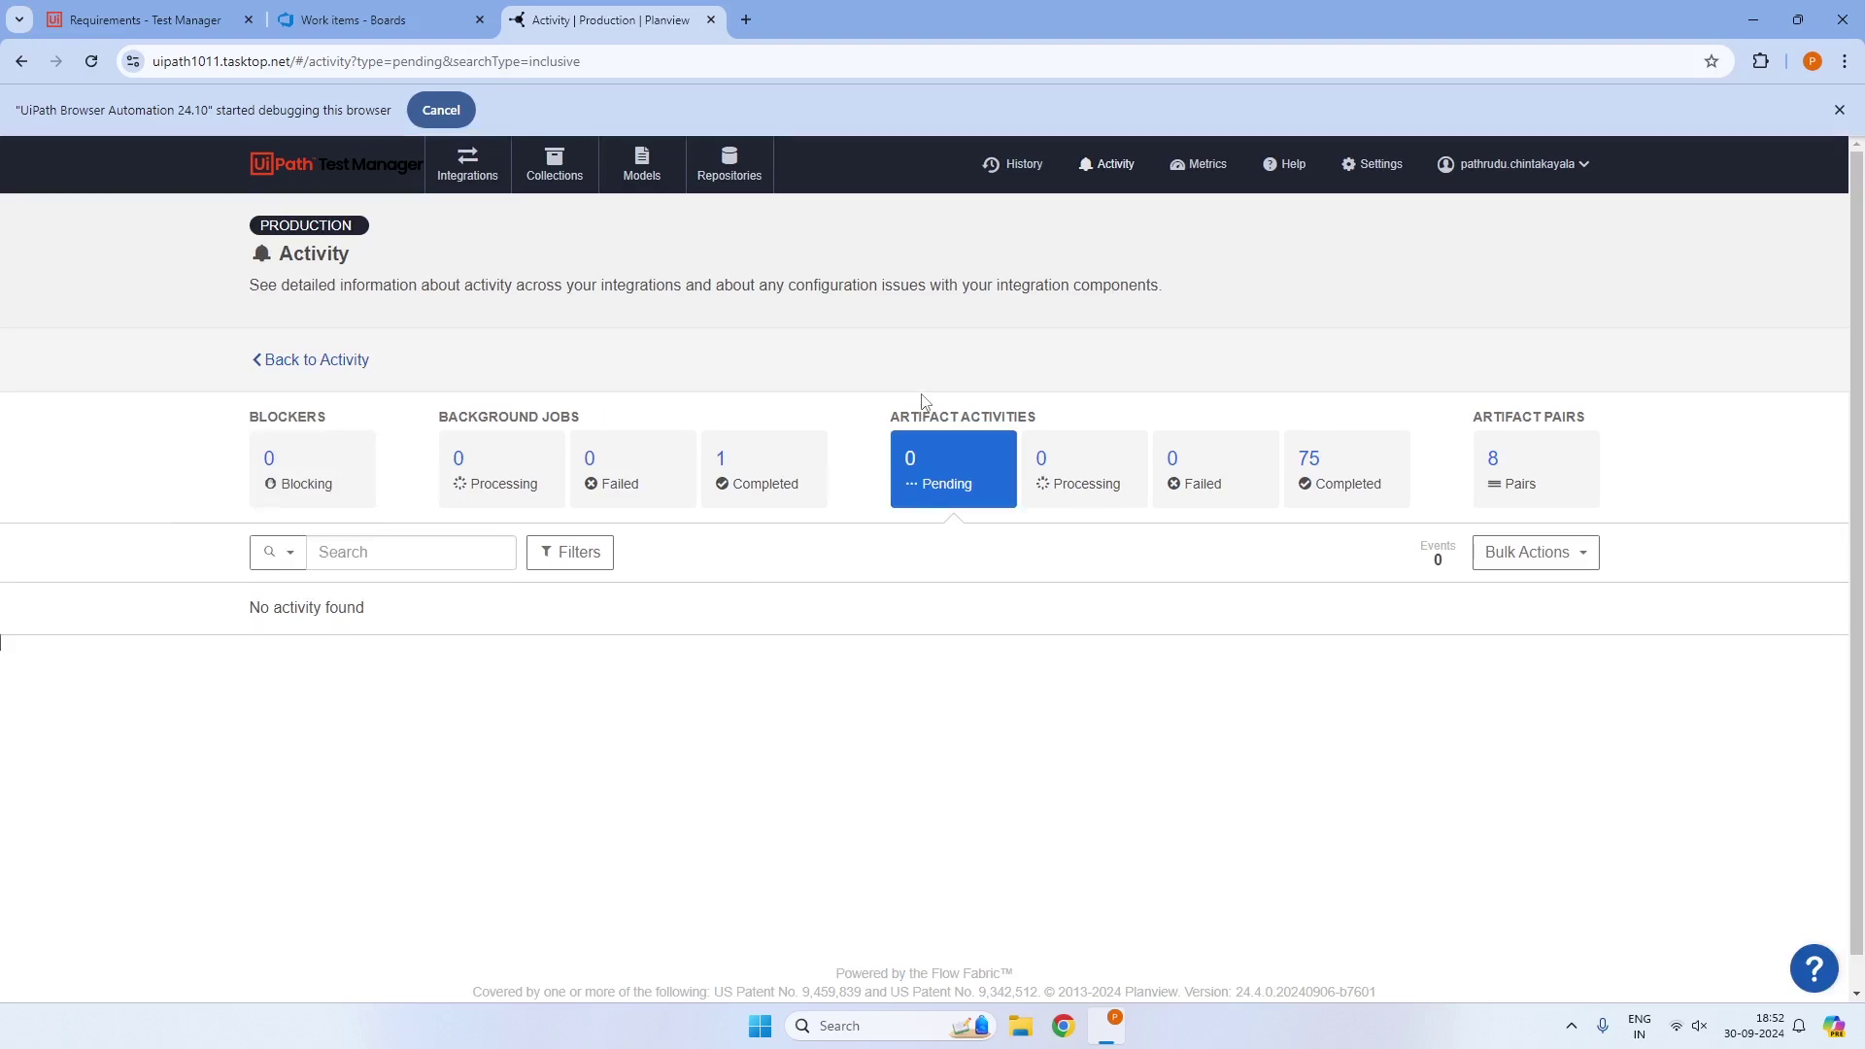
{"action": "left_click", "coordinate": [93, 62]}
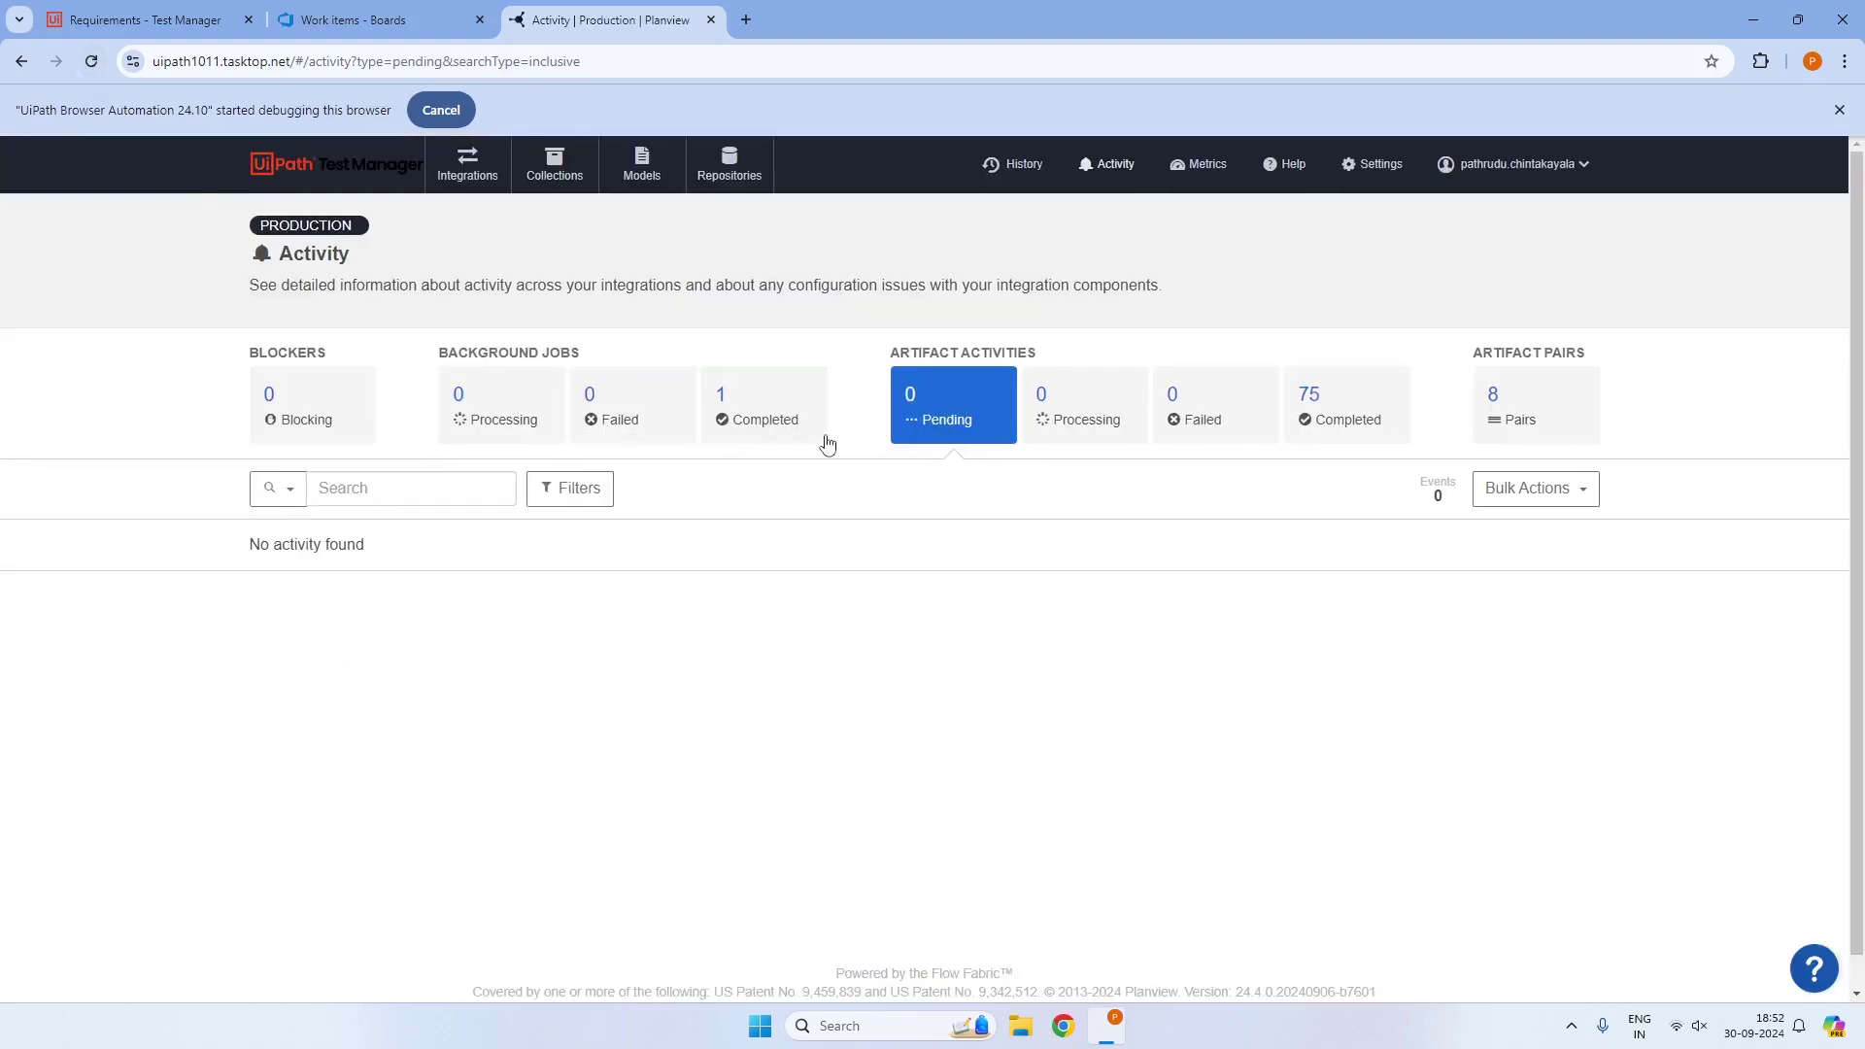
{"action": "left_click", "coordinate": [92, 62]}
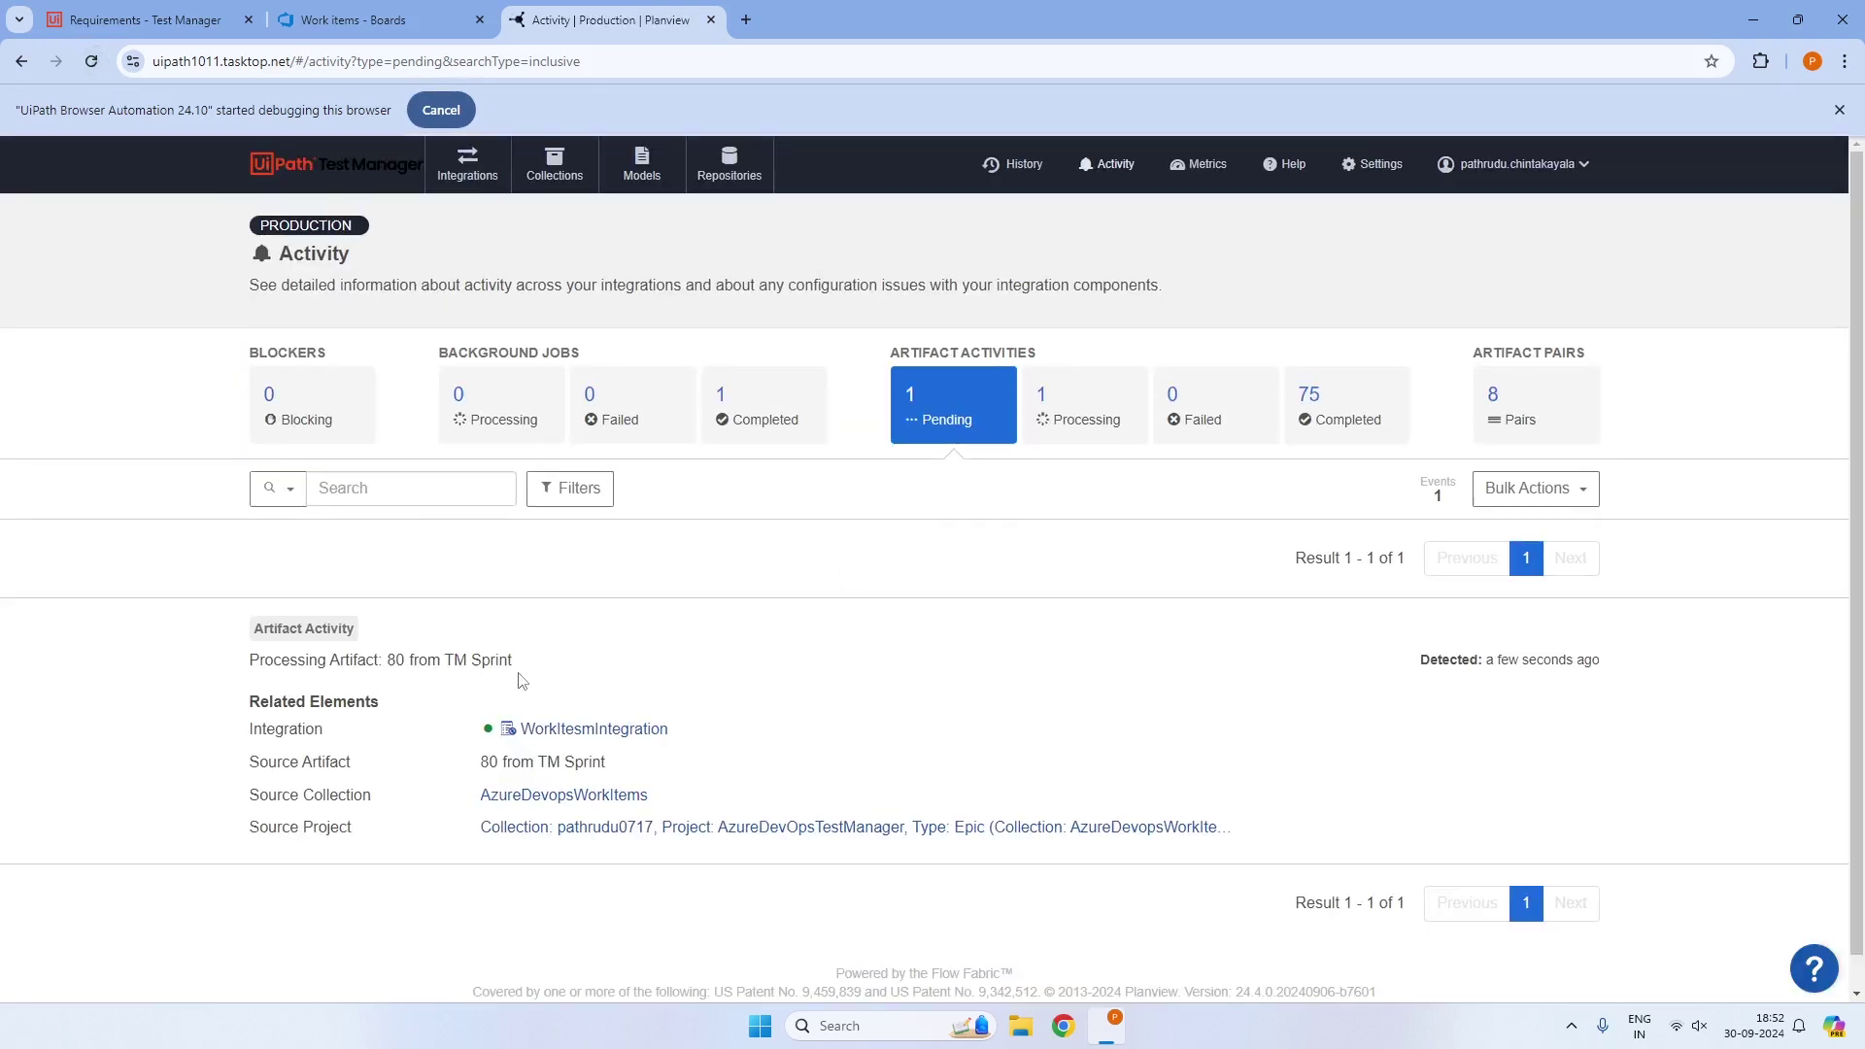
{"action": "left_click_drag", "start_coordinate": [410, 670], "coordinate": [550, 656]}
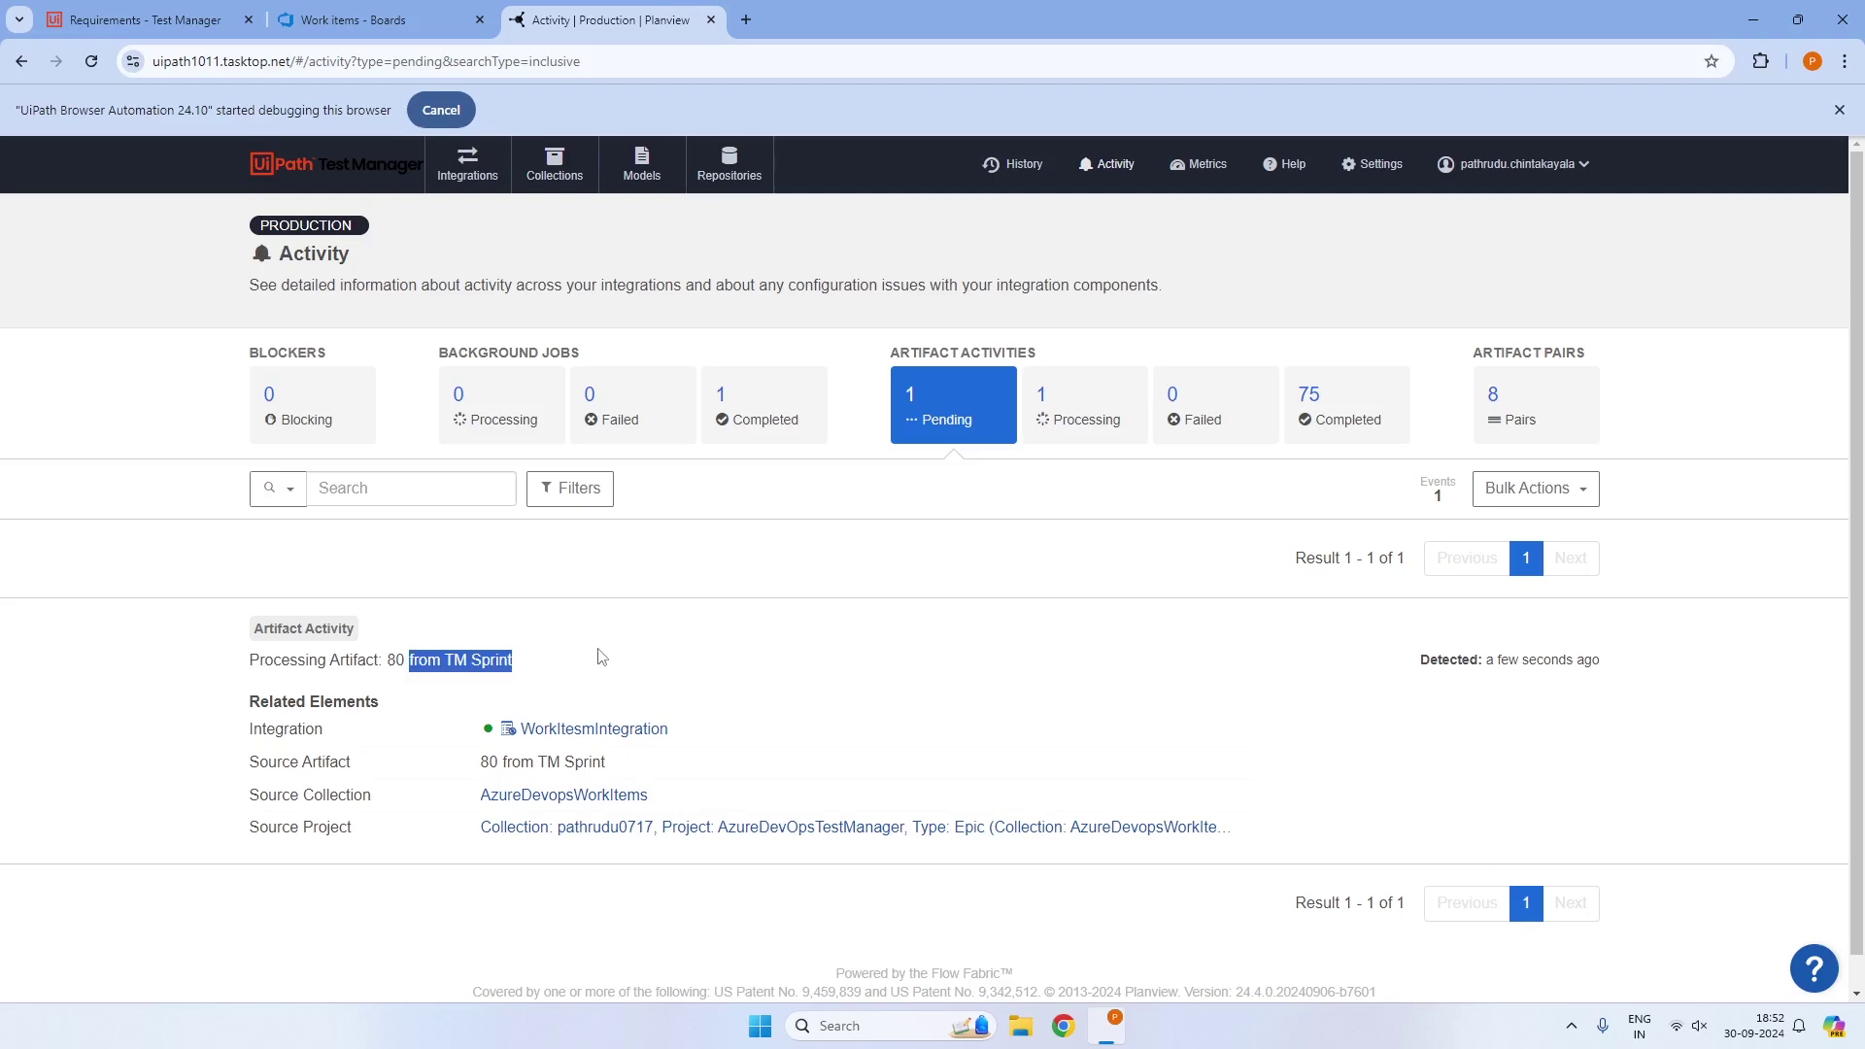
Inspect the iteration of epic "from TM Sprint" in Azure DevOps and return to the work items list
{"action": "left_click", "coordinate": [390, 25]}
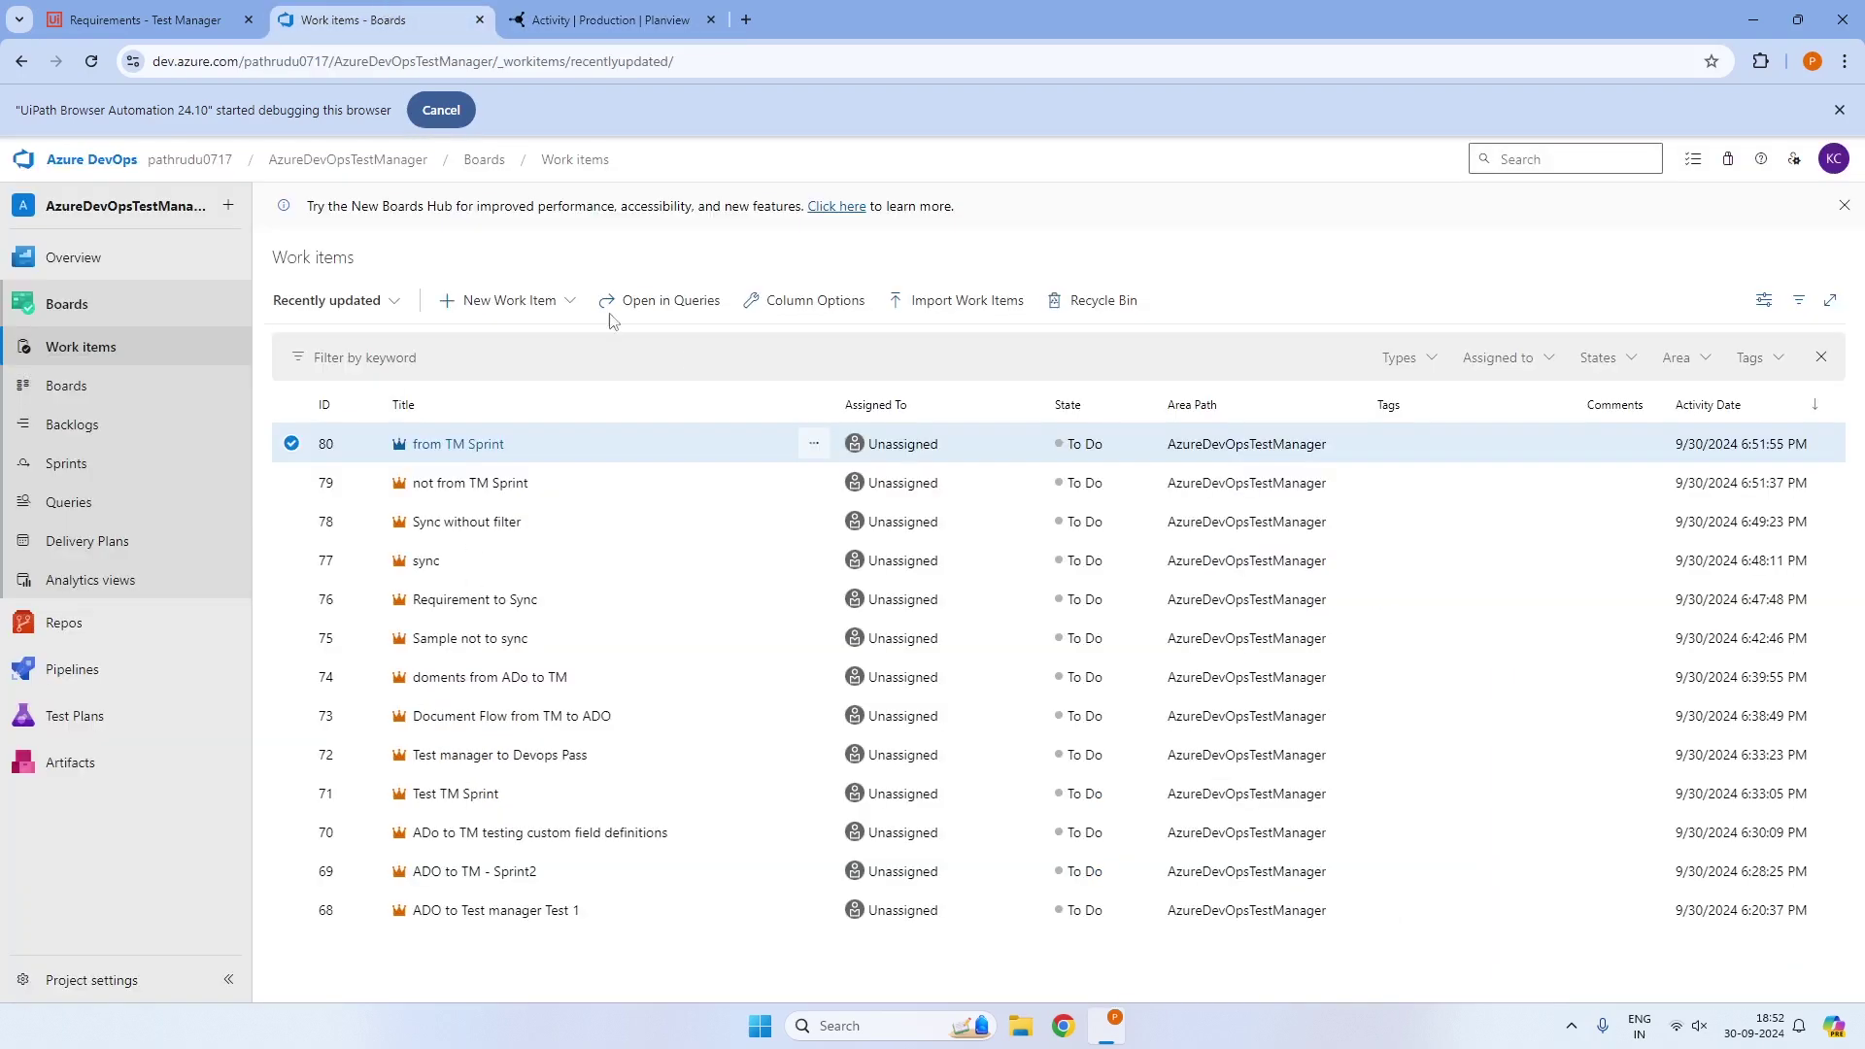
{"action": "left_click", "coordinate": [470, 456]}
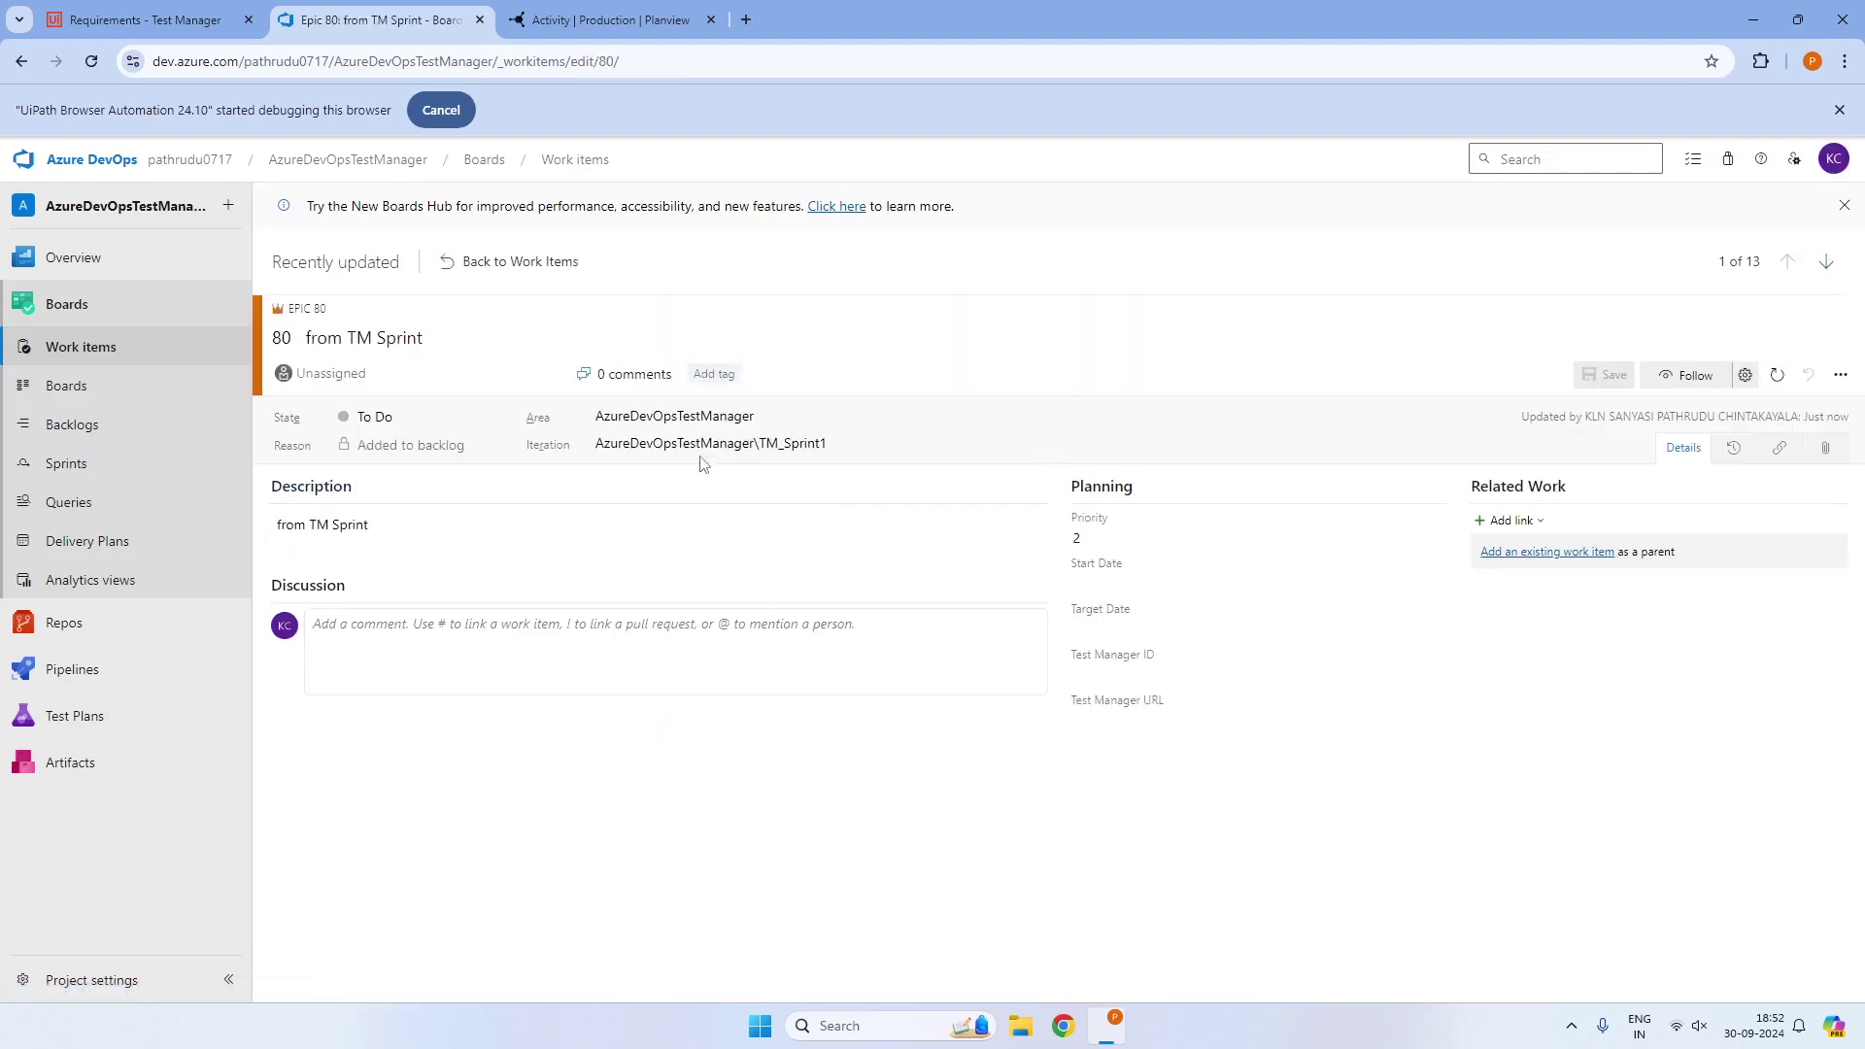
{"action": "left_click", "coordinate": [510, 262]}
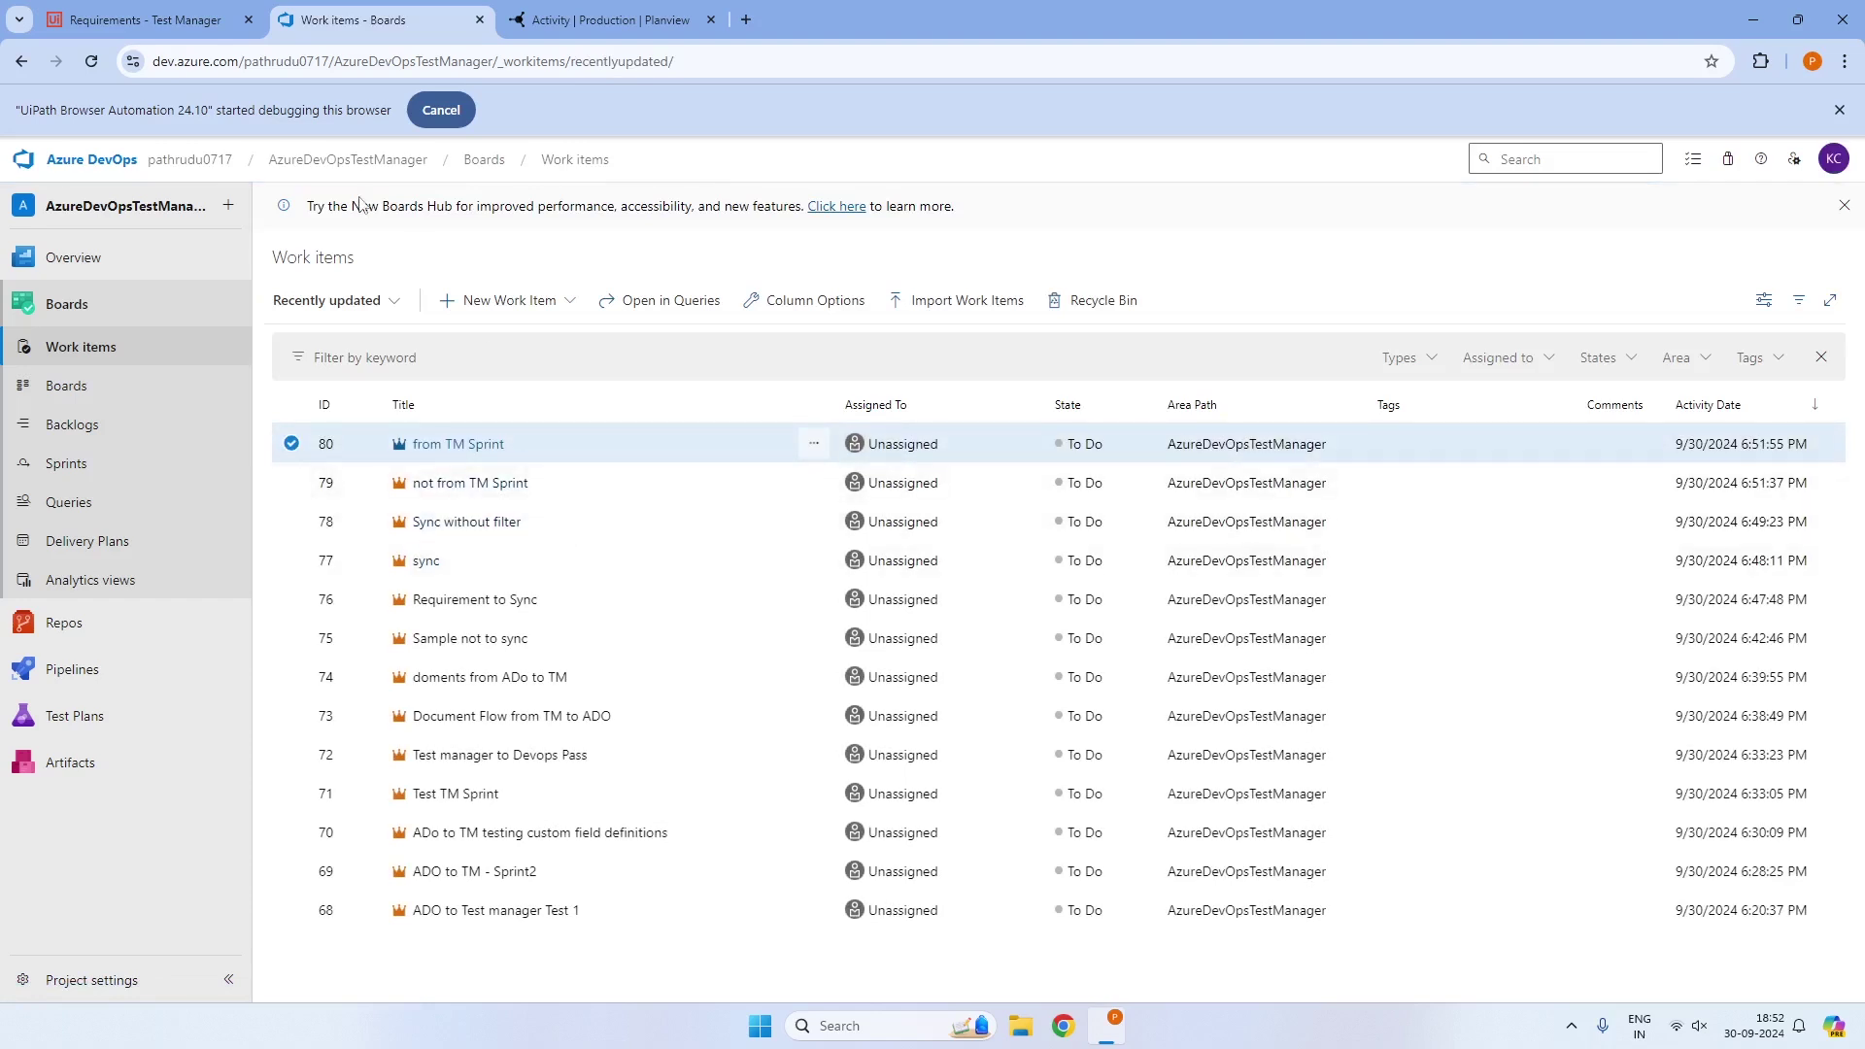
Refresh the requirements list in Test Manager, look for "from TM Sprint", and compare it with the Azure DevOps work items
{"action": "key", "text": "ctrl+1"}
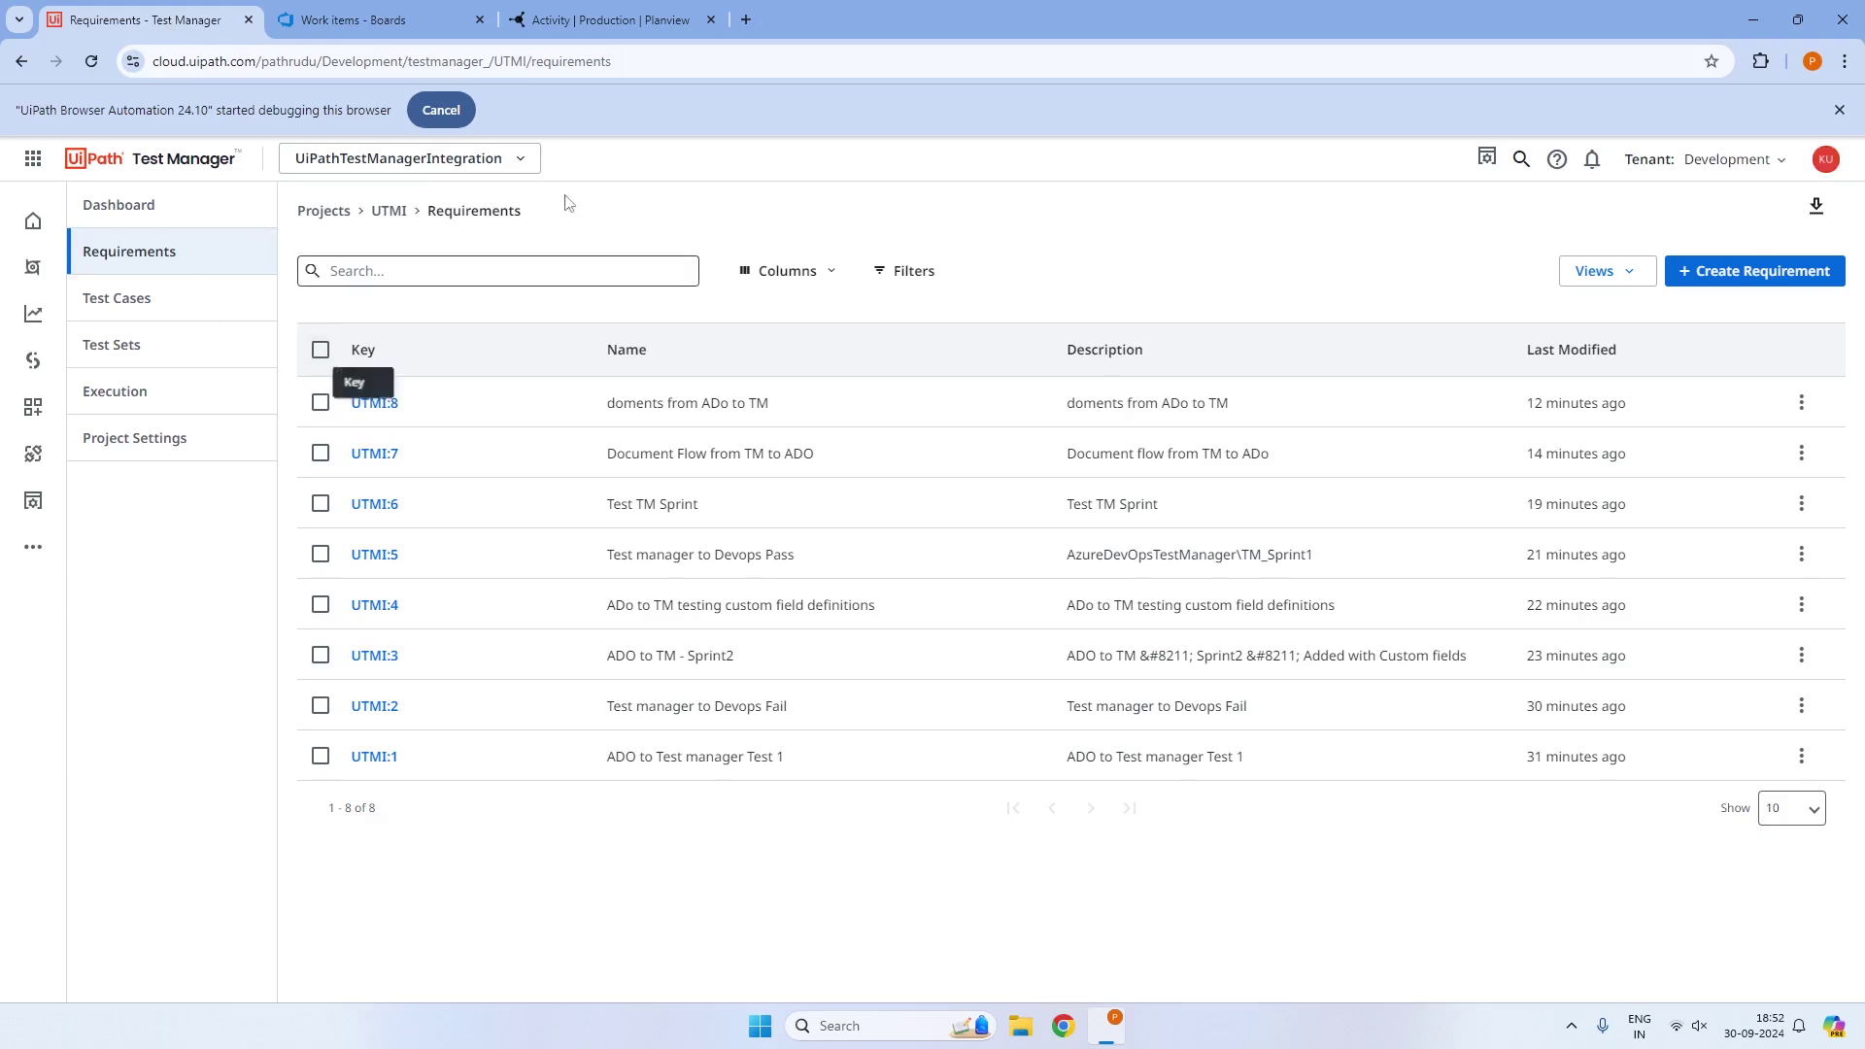
{"action": "left_click", "coordinate": [91, 60]}
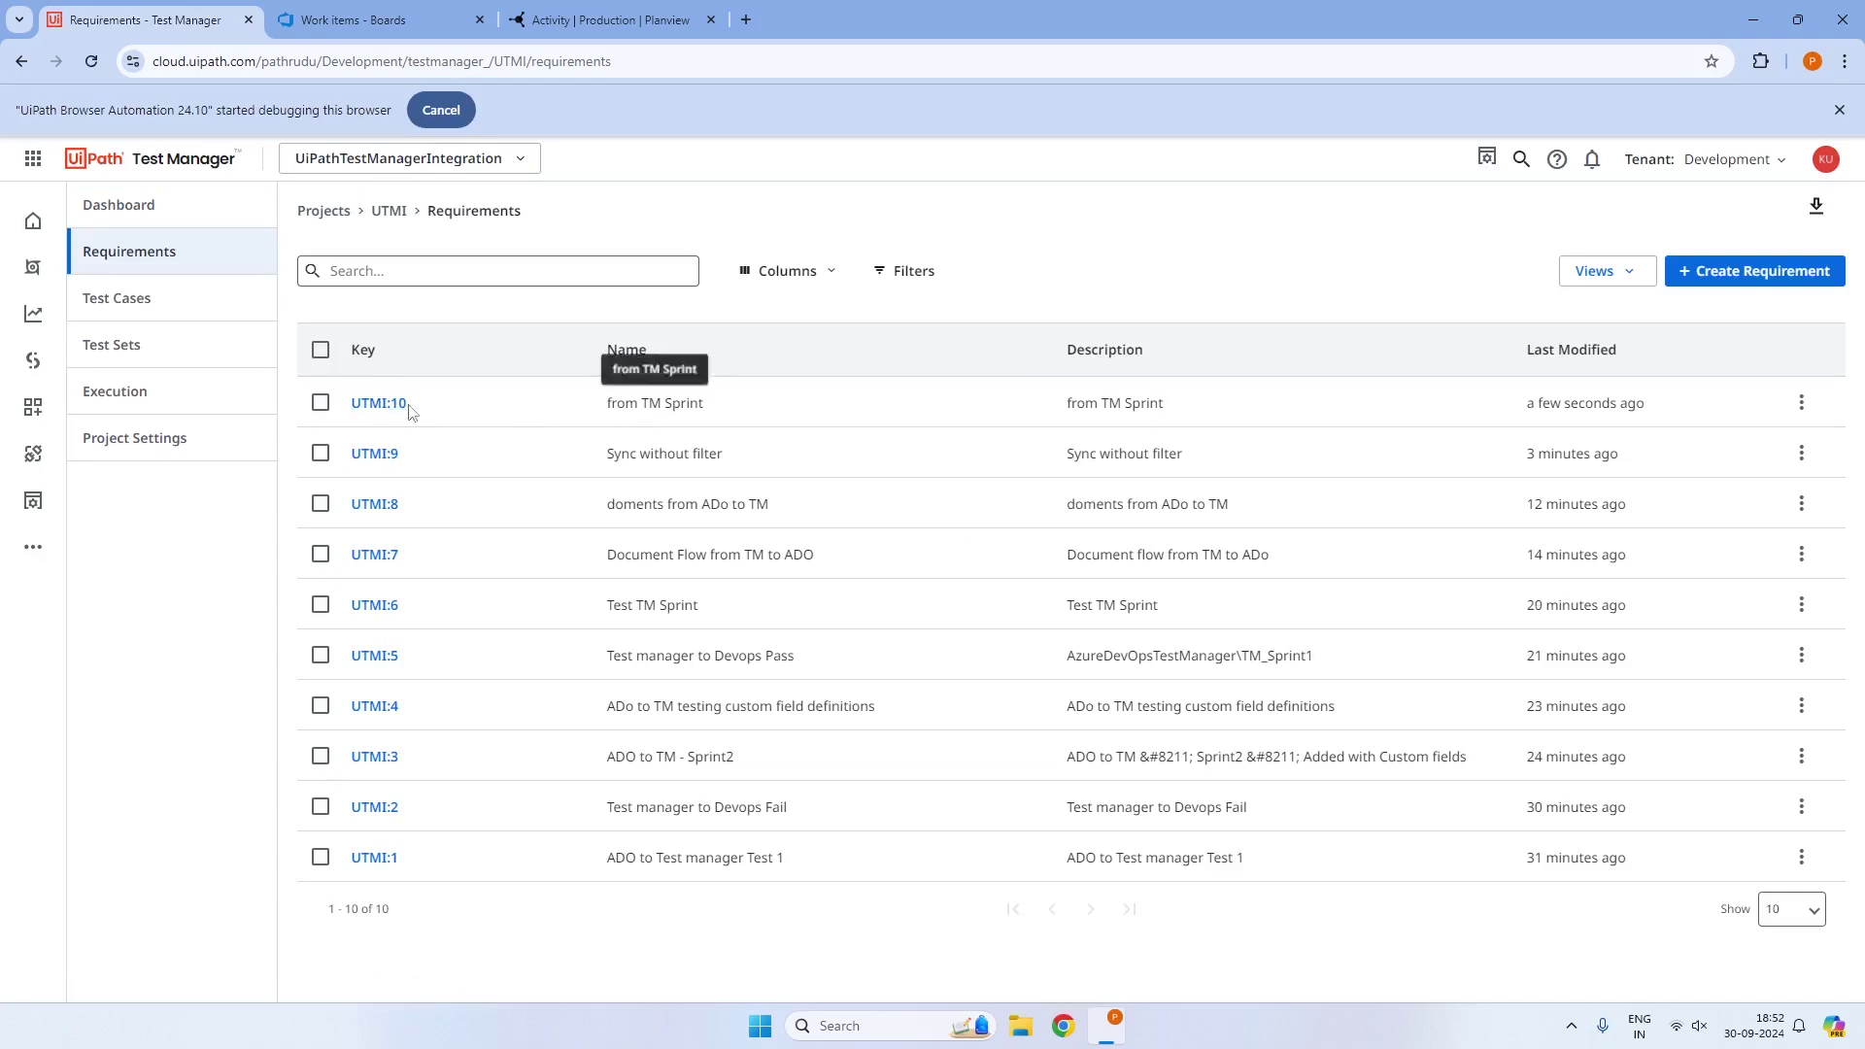
{"action": "left_click", "coordinate": [360, 406]}
{"action": "left_click", "coordinate": [352, 20]}
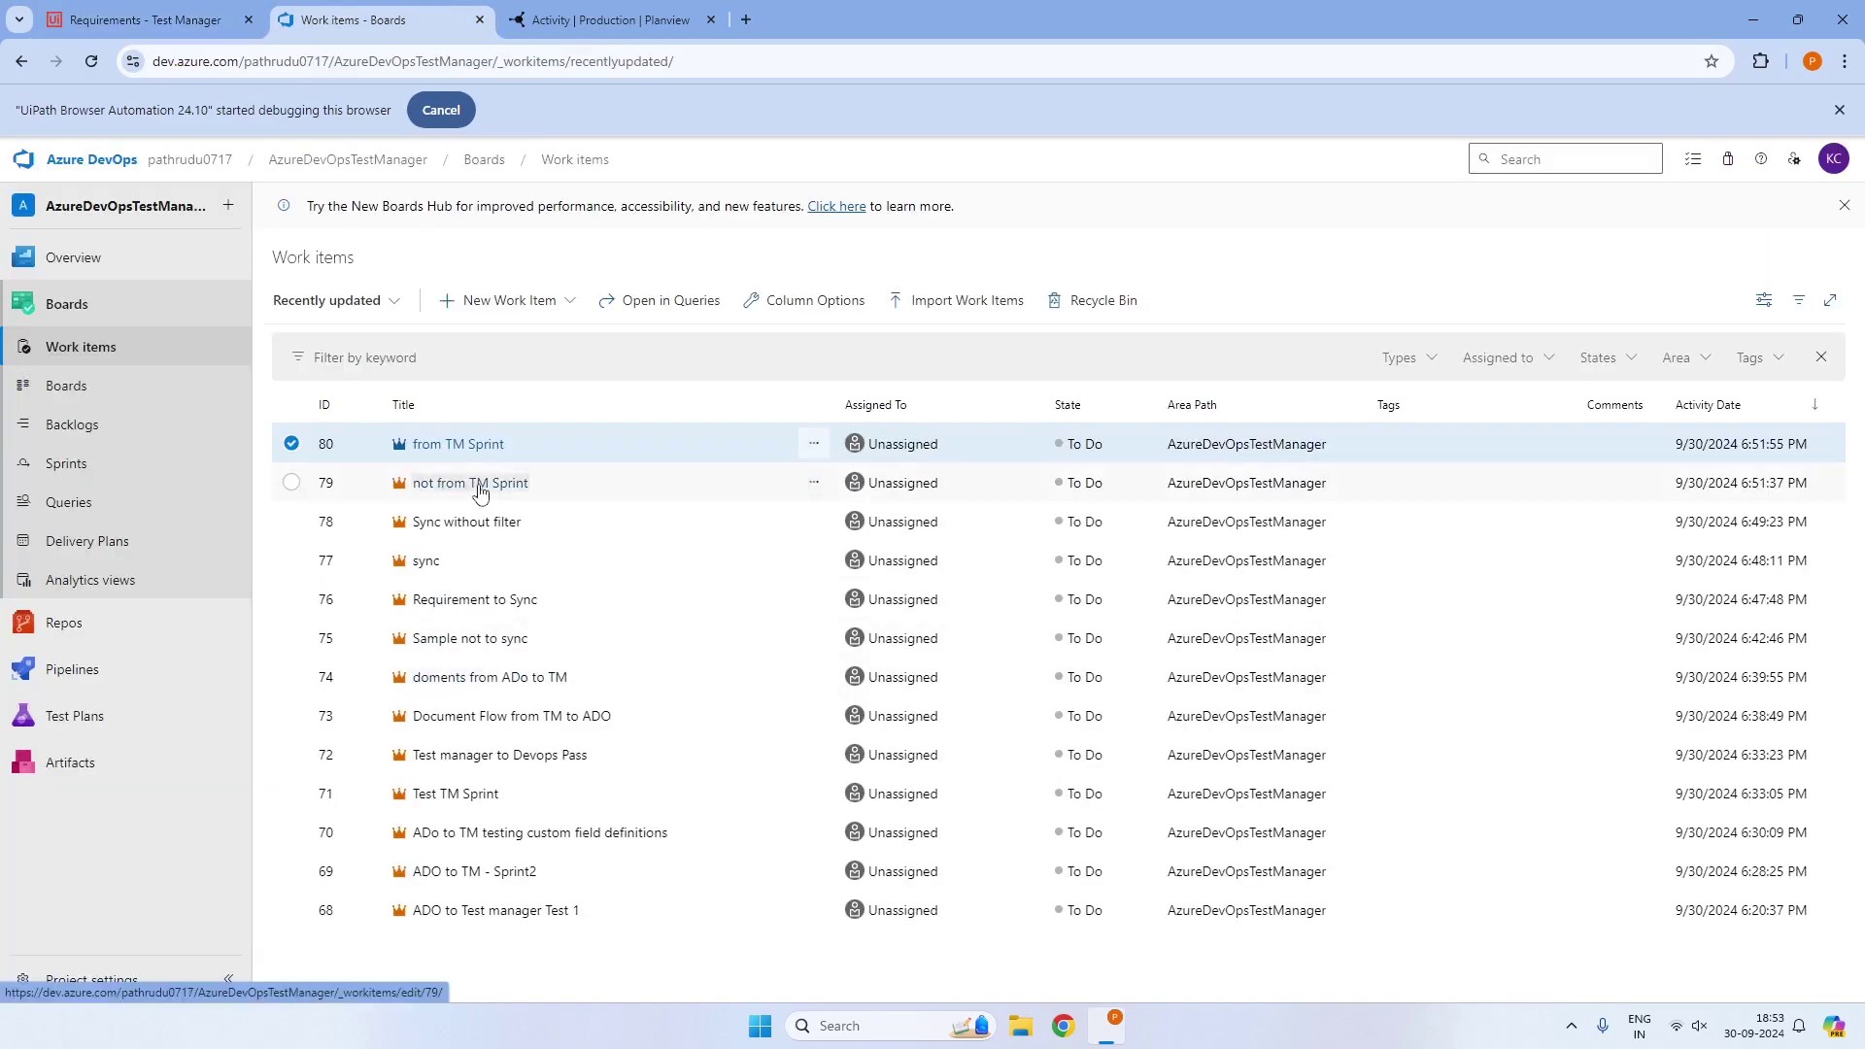
Reopen WorkItesmIntegration's artifact filtering in Planview and review the Iteration Path condition and the Test Manager filter section
{"action": "left_click", "coordinate": [592, 20]}
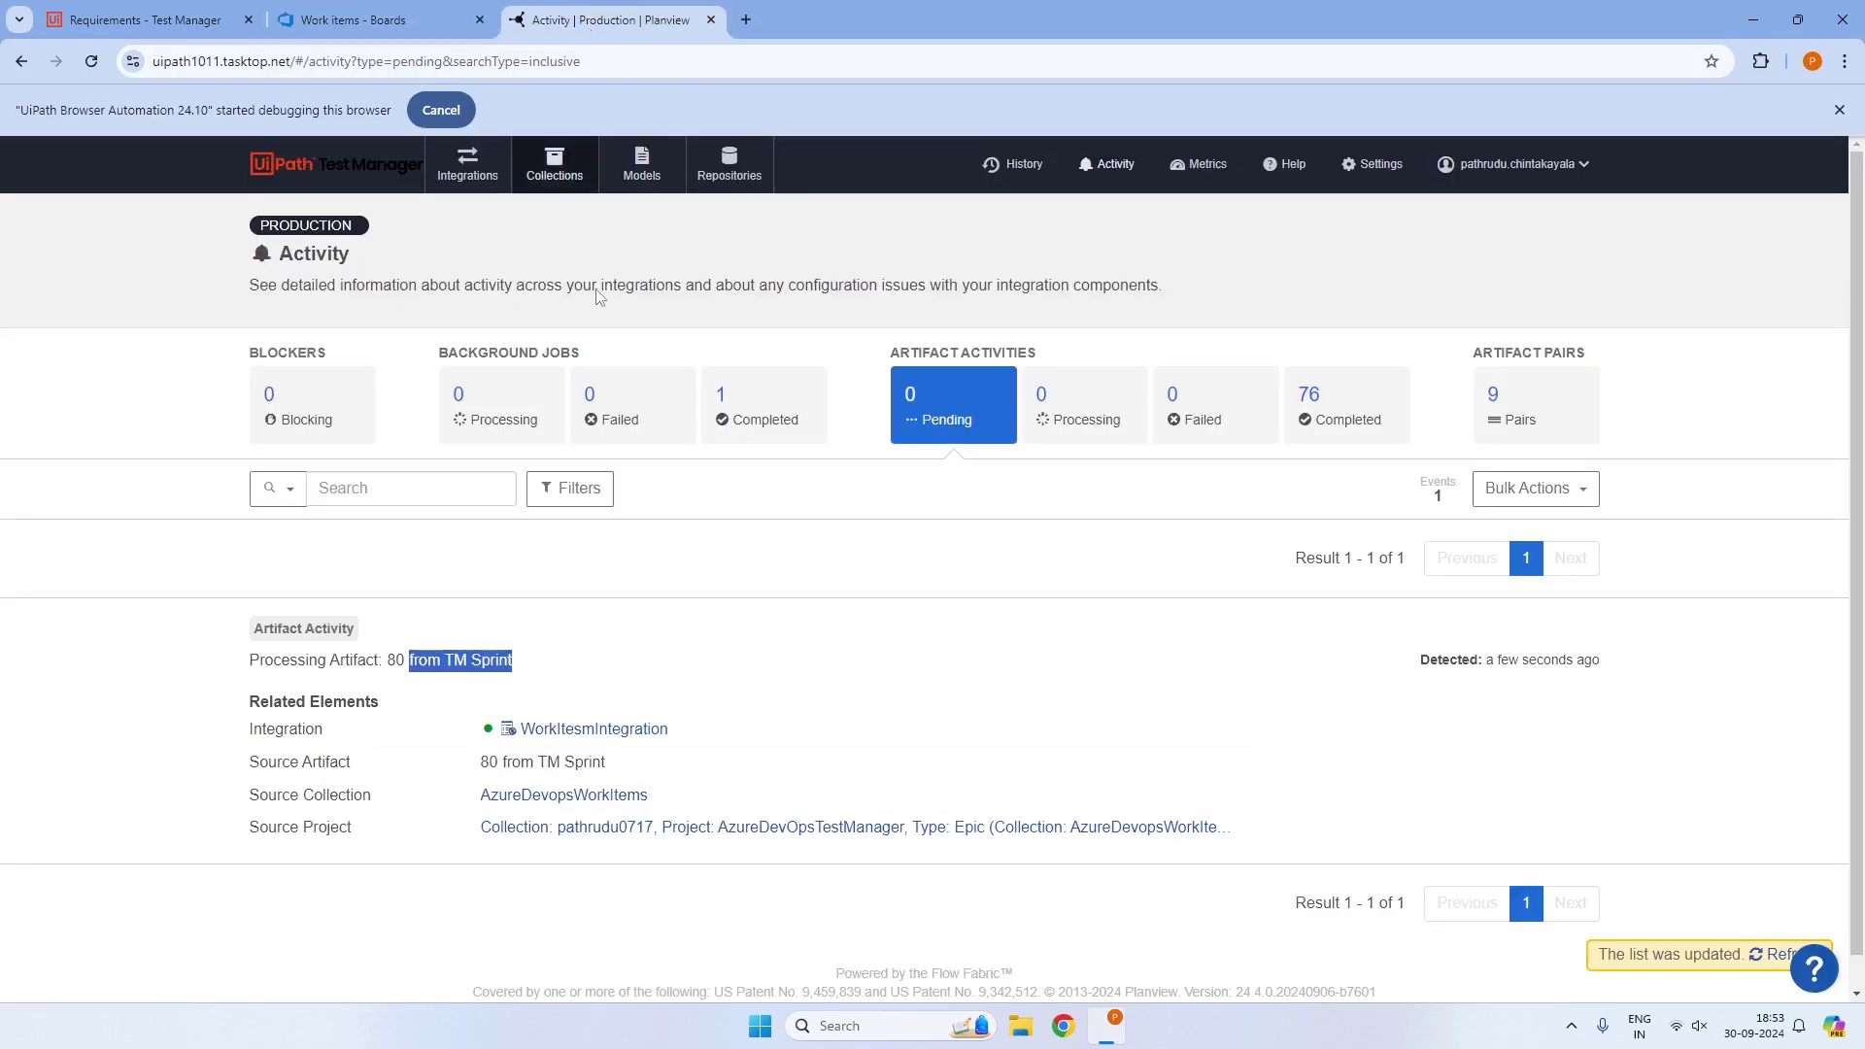
{"action": "left_click", "coordinate": [467, 167]}
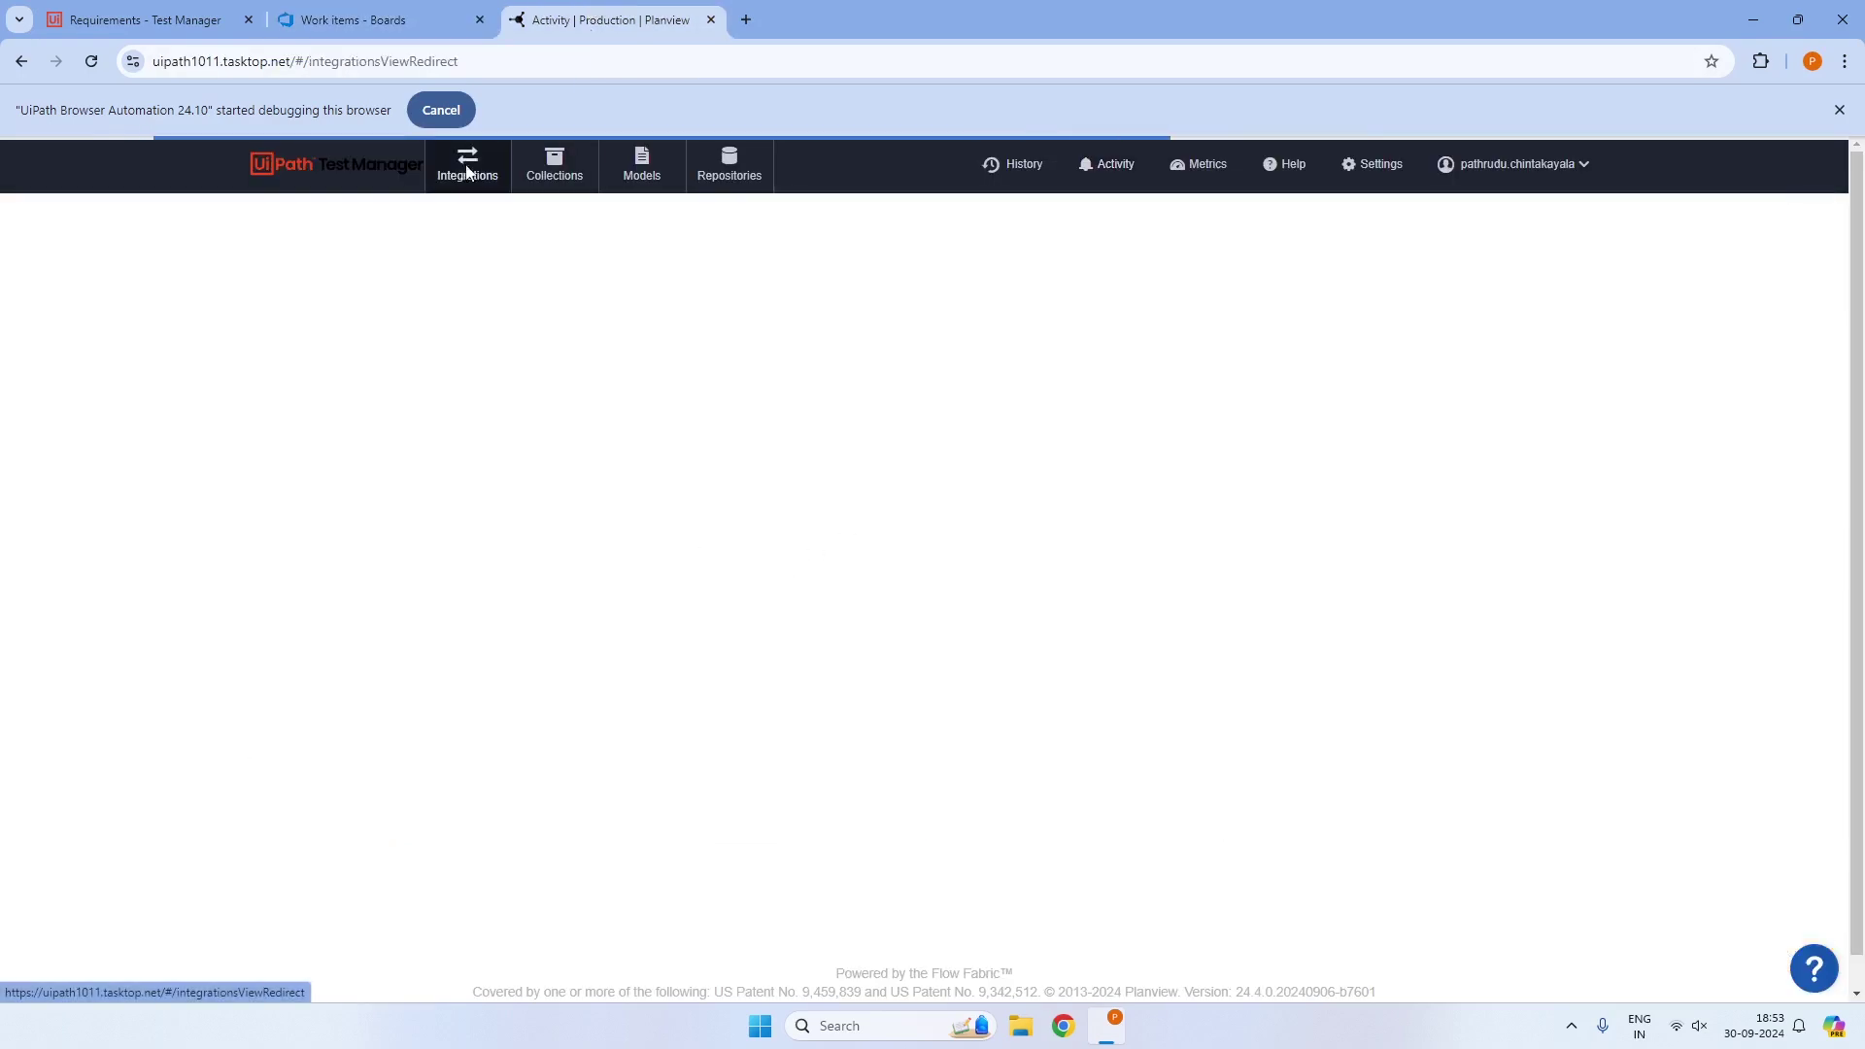
{"action": "left_click", "coordinate": [379, 561]}
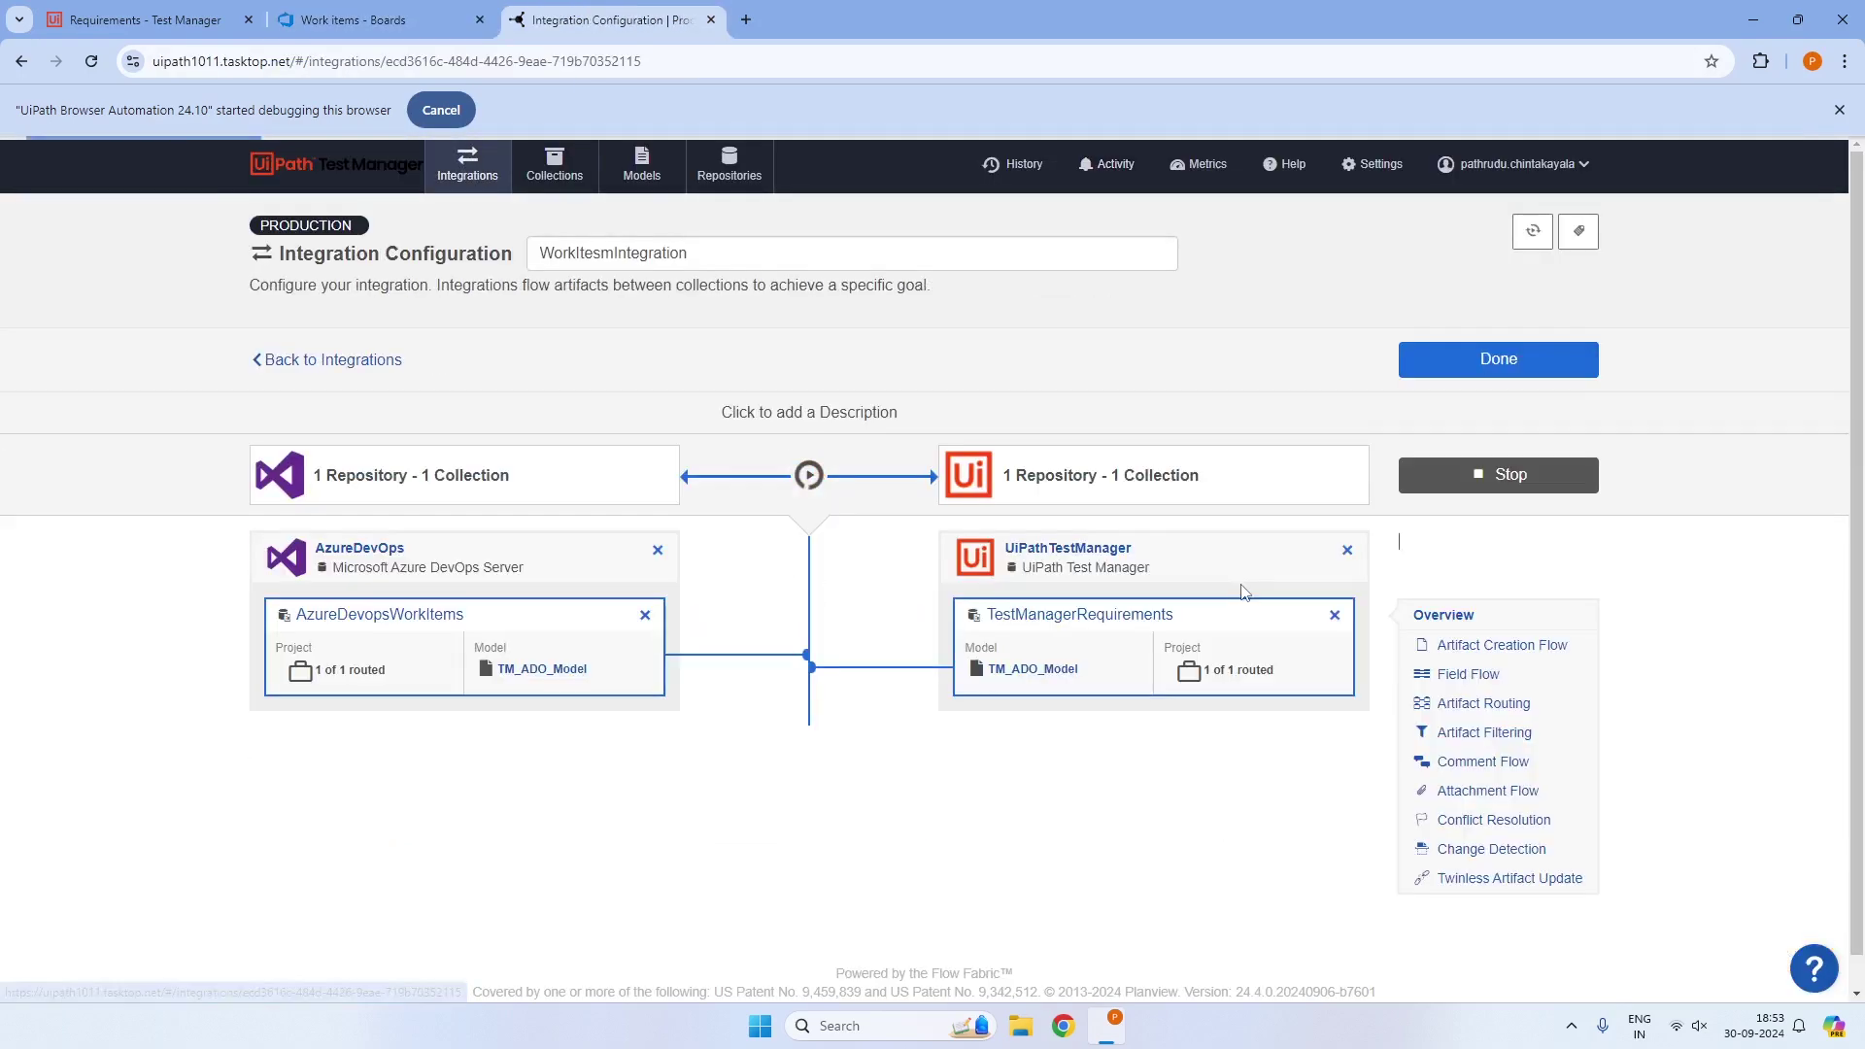
{"action": "left_click", "coordinate": [1466, 740]}
{"action": "scroll", "coordinate": [285, 668], "scroll_direction": "down", "scroll_amount": 2}
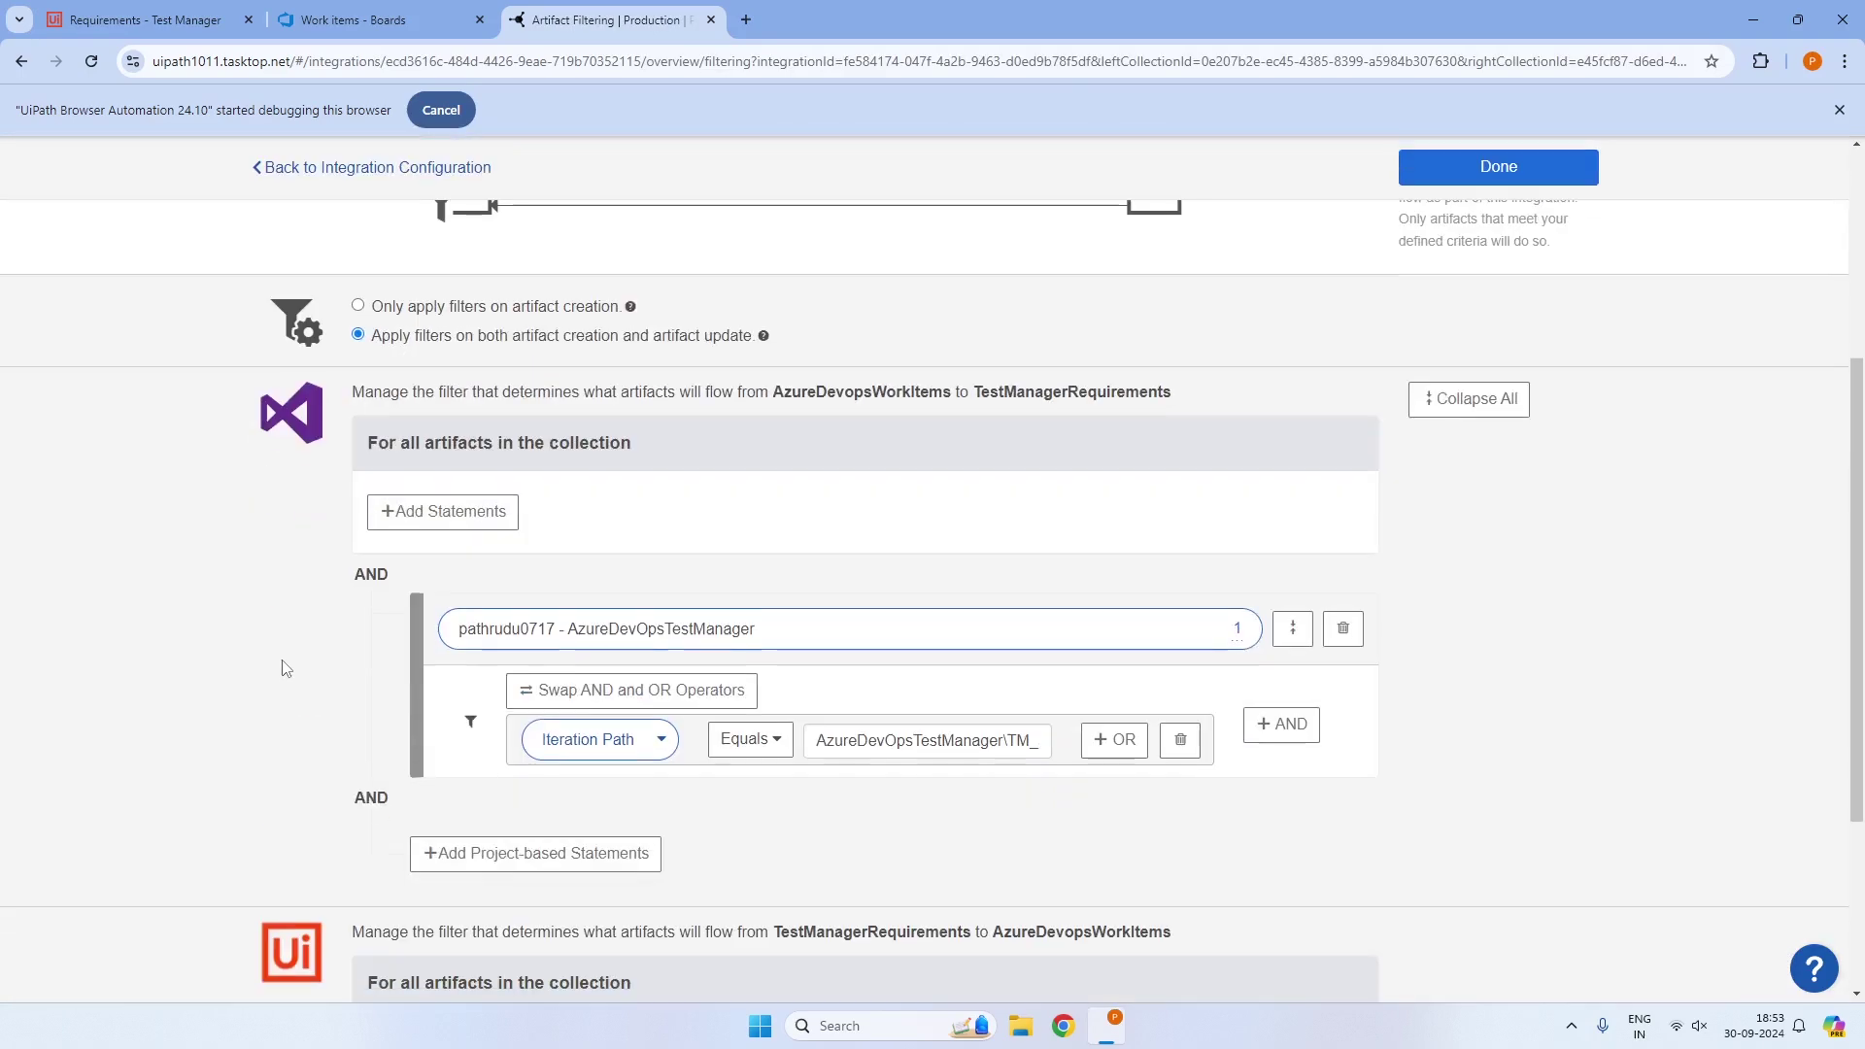
{"action": "scroll", "coordinate": [491, 624], "scroll_direction": "down", "scroll_amount": 2}
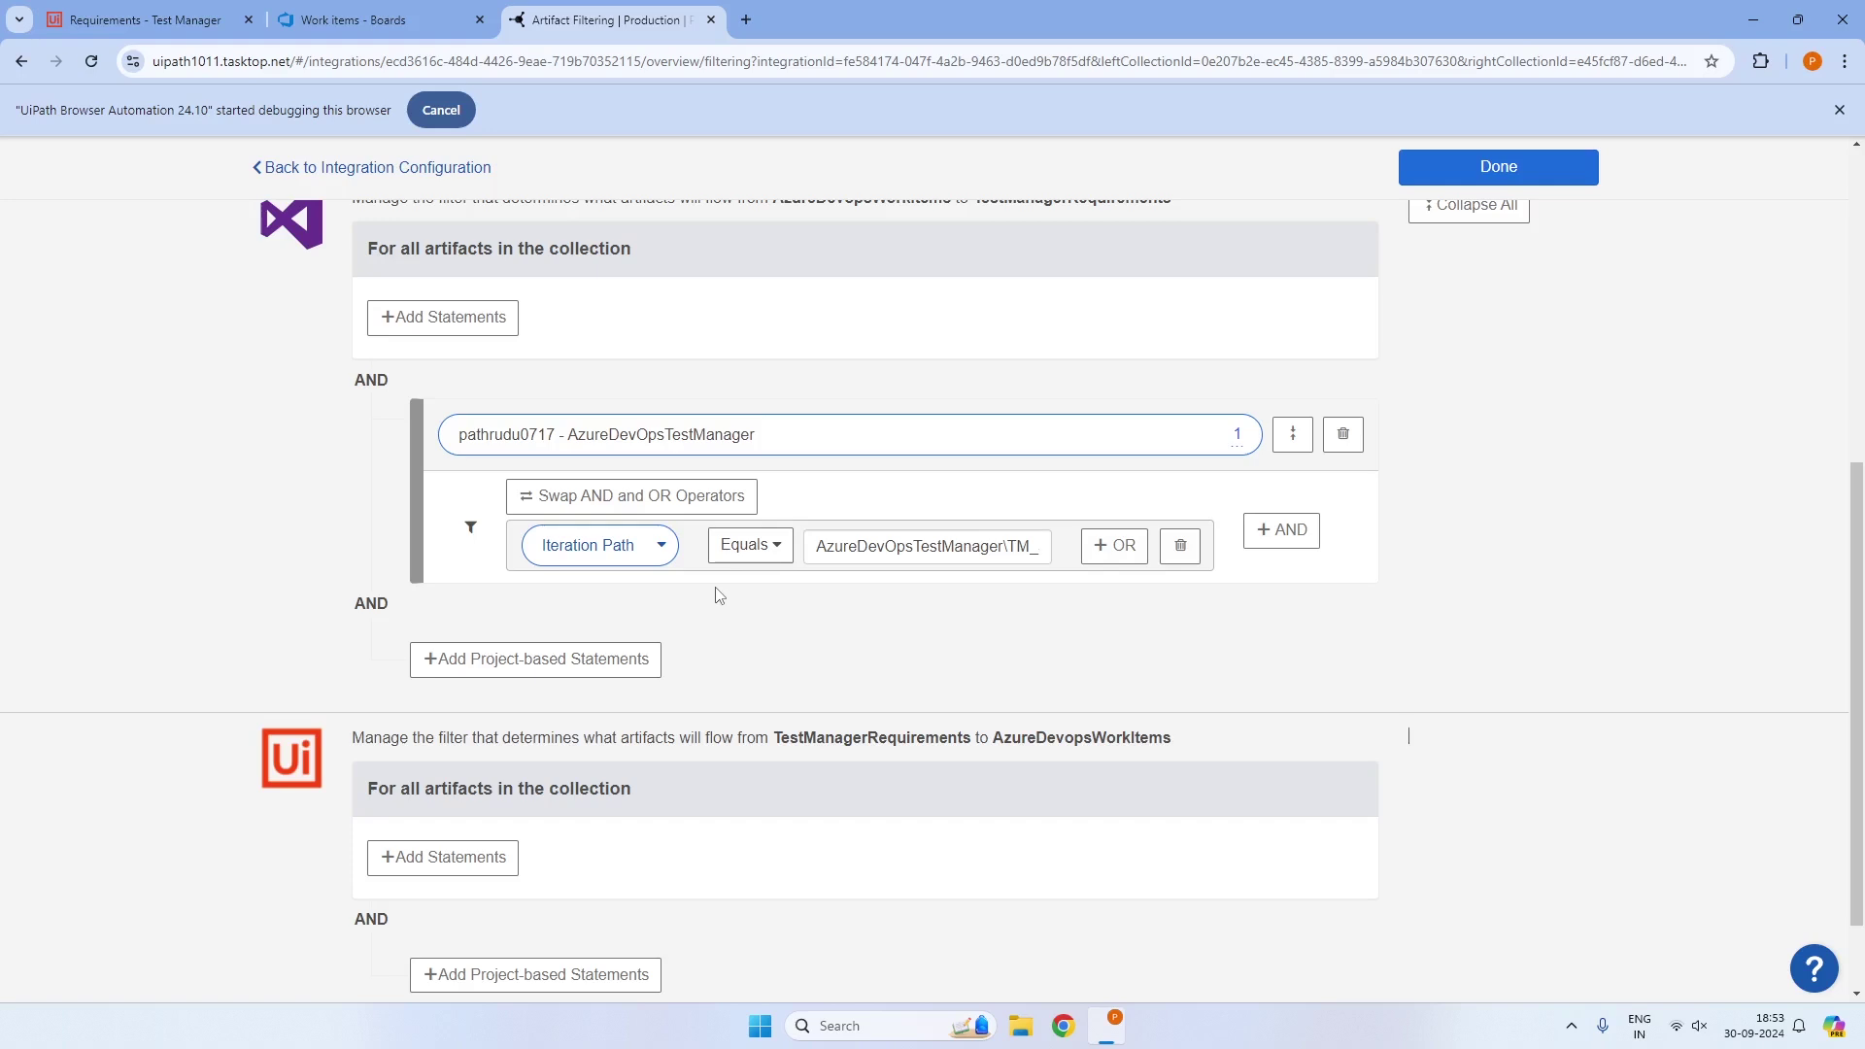
{"action": "key", "text": "super+Tab"}
{"action": "left_click", "coordinate": [812, 777]}
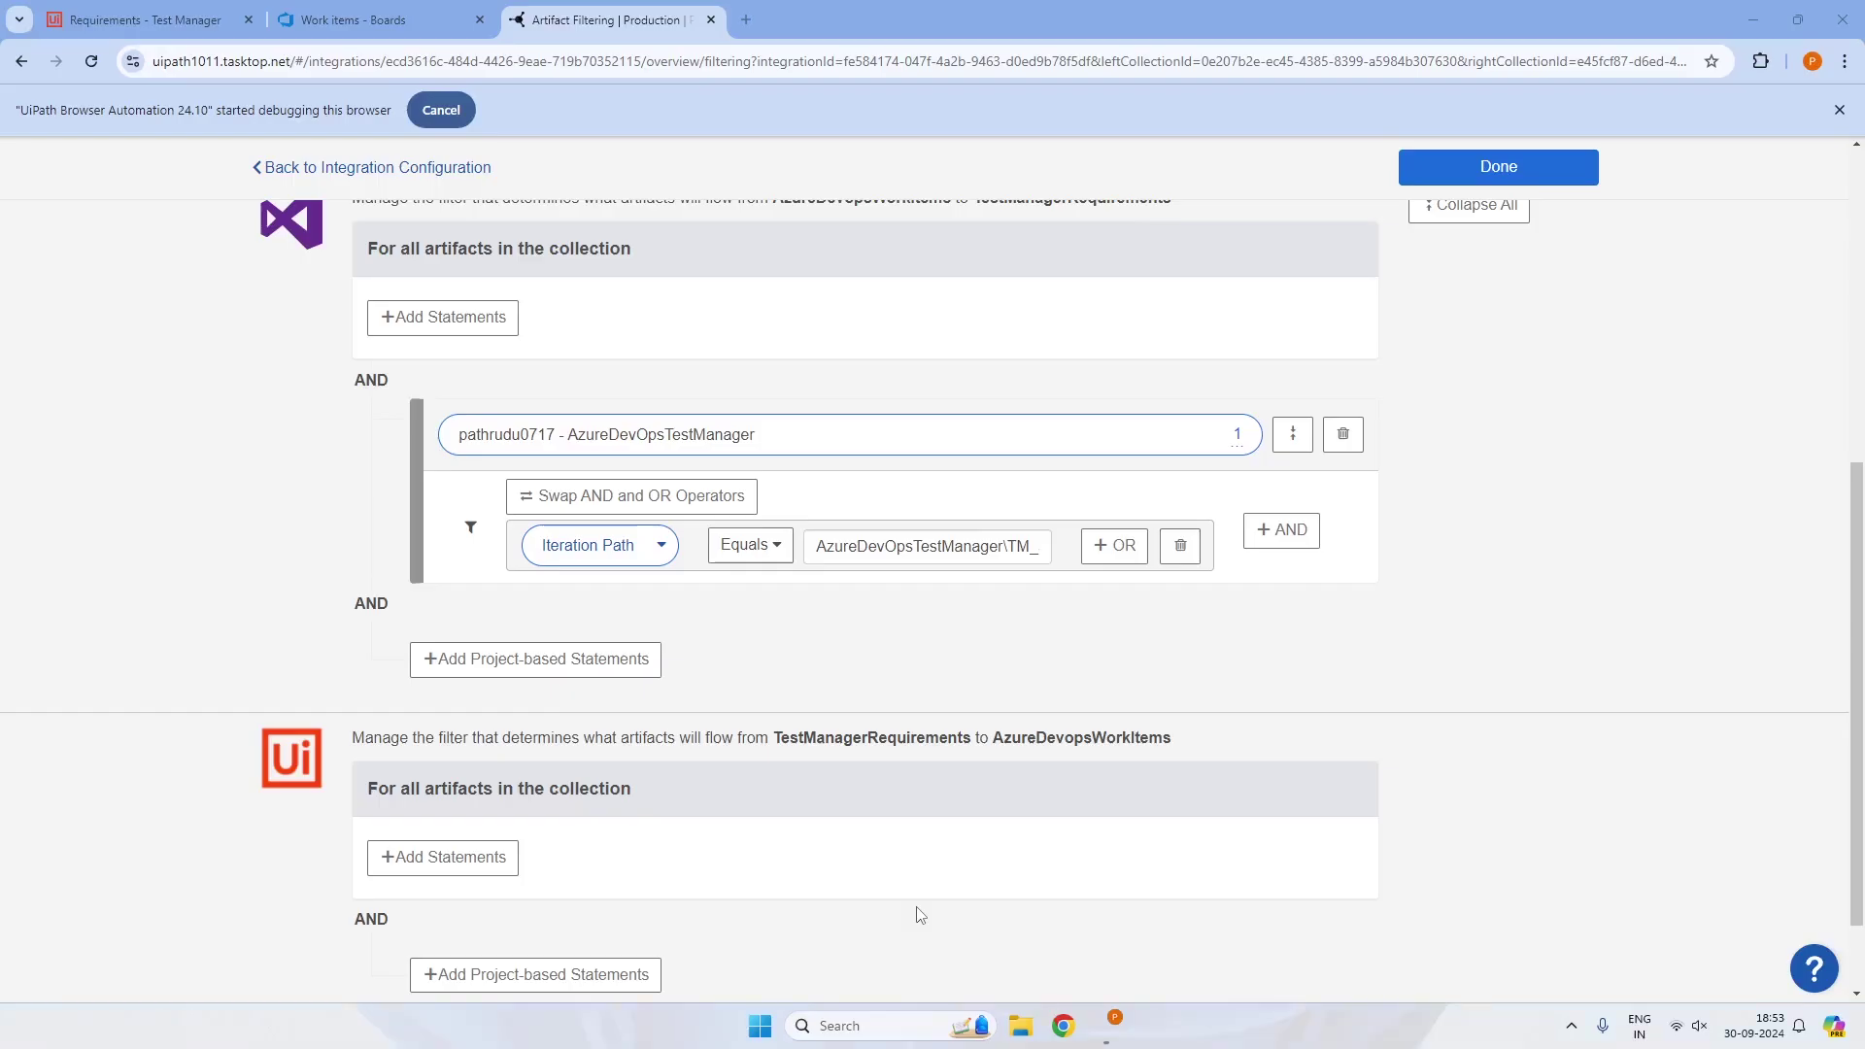